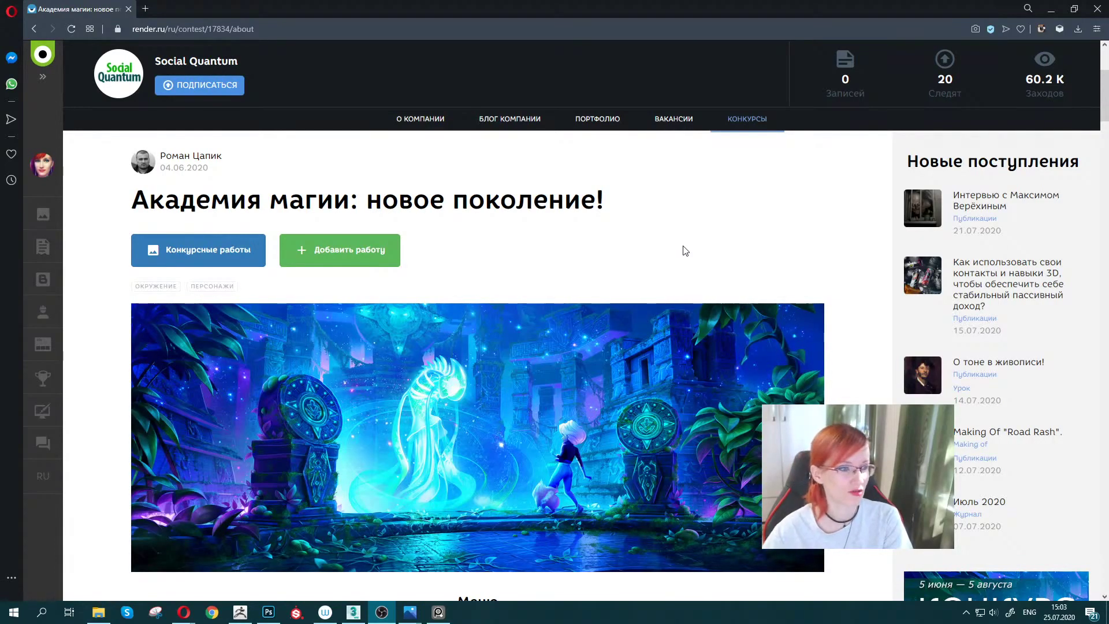
Scroll the Render.ru «Академия магии» page to the theme description and the «Мертвый мир» story.
{"action": "left_click", "coordinate": [618, 252]}
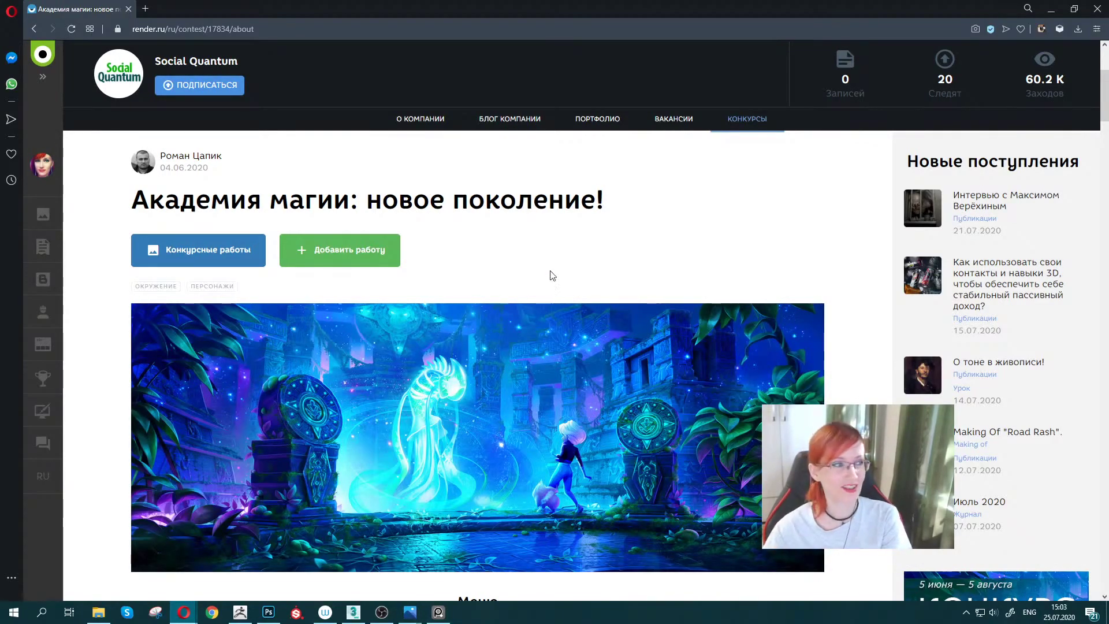
{"action": "scroll", "coordinate": [564, 245], "scroll_direction": "down", "scroll_amount": 3}
{"action": "scroll", "coordinate": [565, 244], "scroll_direction": "down", "scroll_amount": 2}
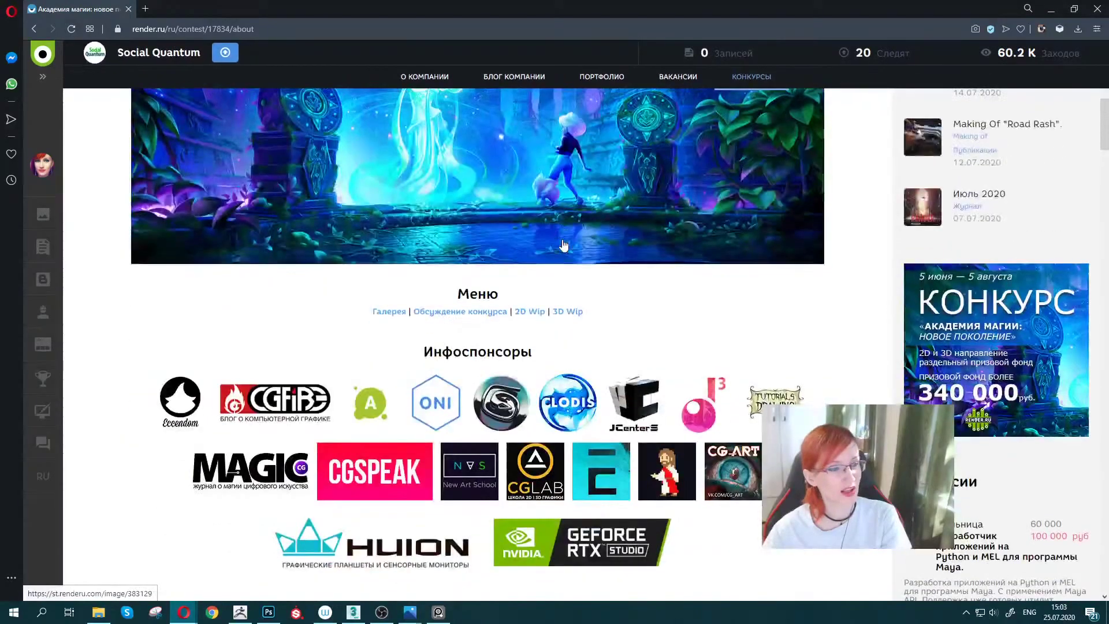
{"action": "scroll", "coordinate": [565, 244], "scroll_direction": "down", "scroll_amount": 6}
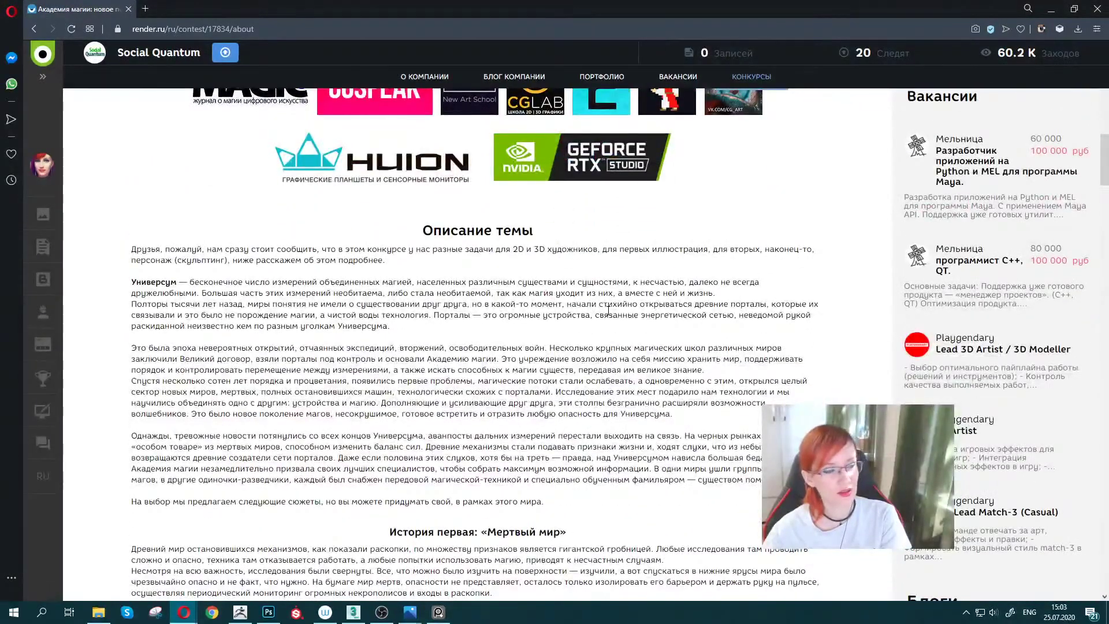
{"action": "scroll", "coordinate": [608, 310], "scroll_direction": "down", "scroll_amount": 1}
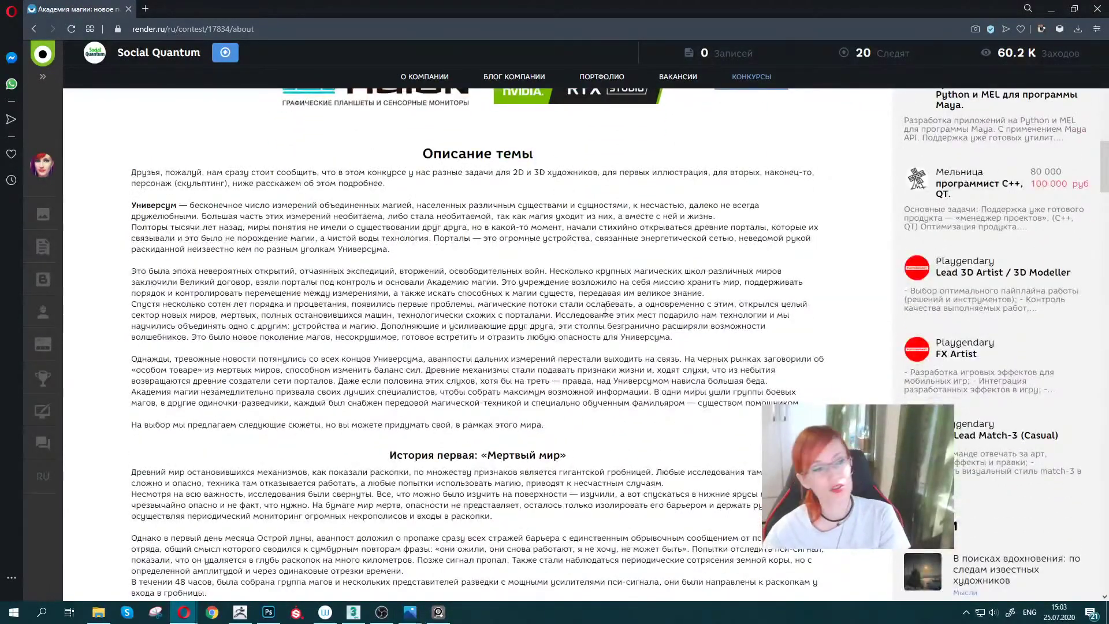
{"action": "scroll", "coordinate": [605, 310], "scroll_direction": "down", "scroll_amount": 1}
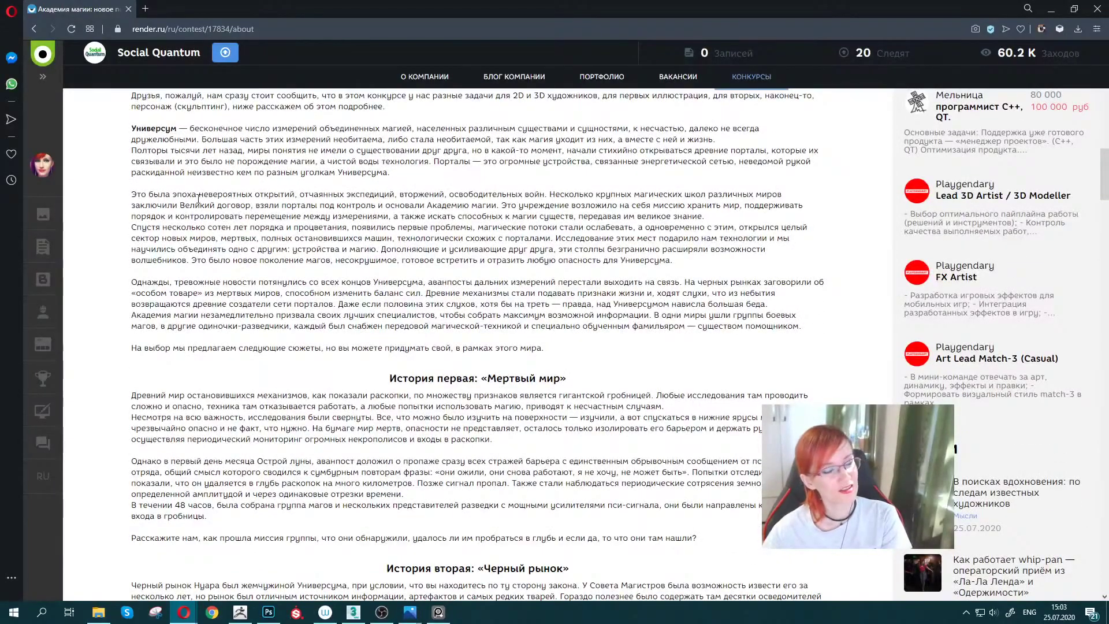
{"action": "scroll", "coordinate": [235, 213], "scroll_direction": "down", "scroll_amount": 2}
{"action": "scroll", "coordinate": [234, 235], "scroll_direction": "down", "scroll_amount": 2}
{"action": "scroll", "coordinate": [234, 235], "scroll_direction": "down", "scroll_amount": 5}
{"action": "scroll", "coordinate": [234, 235], "scroll_direction": "up", "scroll_amount": 5}
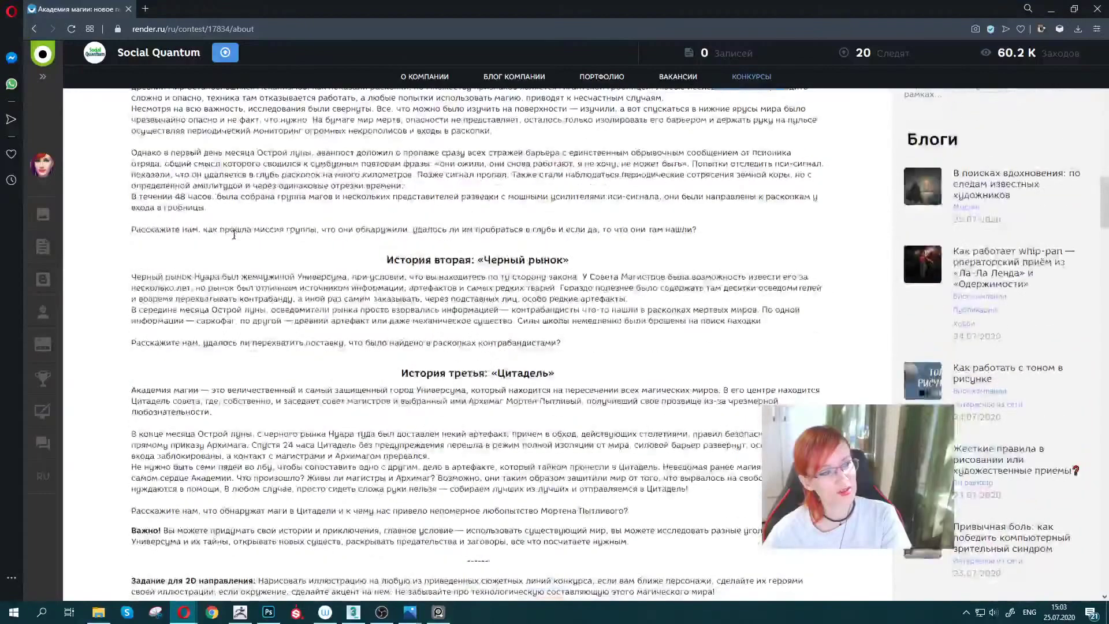
{"action": "scroll", "coordinate": [234, 235], "scroll_direction": "up", "scroll_amount": 3}
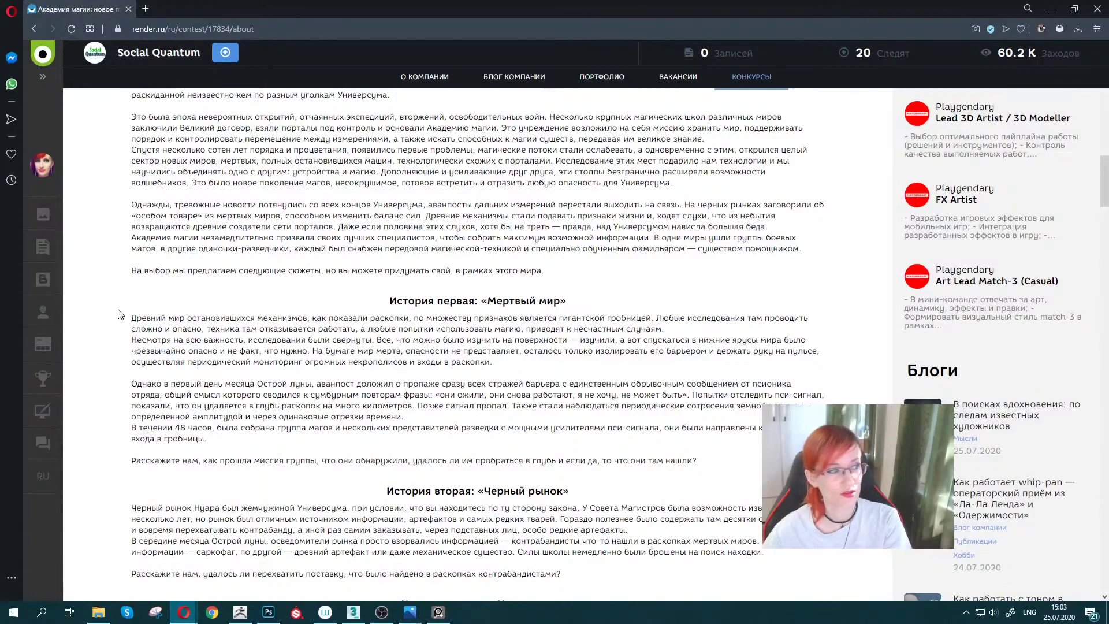
Read the first story's text, then scroll back up to the Меню links.
{"action": "left_click_drag", "start_coordinate": [391, 299], "coordinate": [699, 465]}
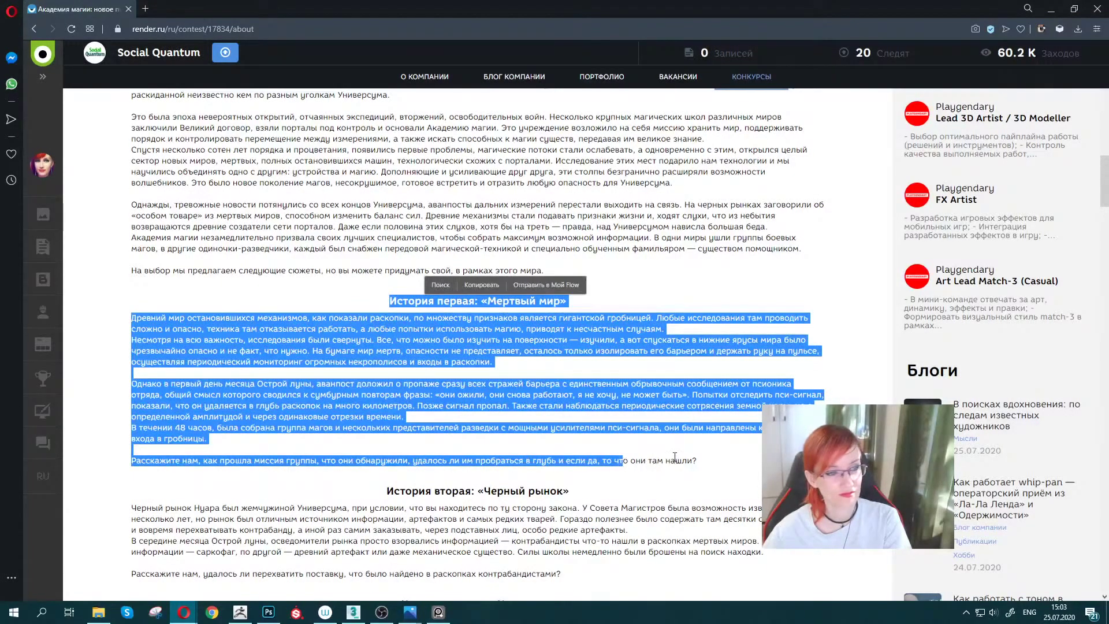
{"action": "left_click", "coordinate": [699, 469]}
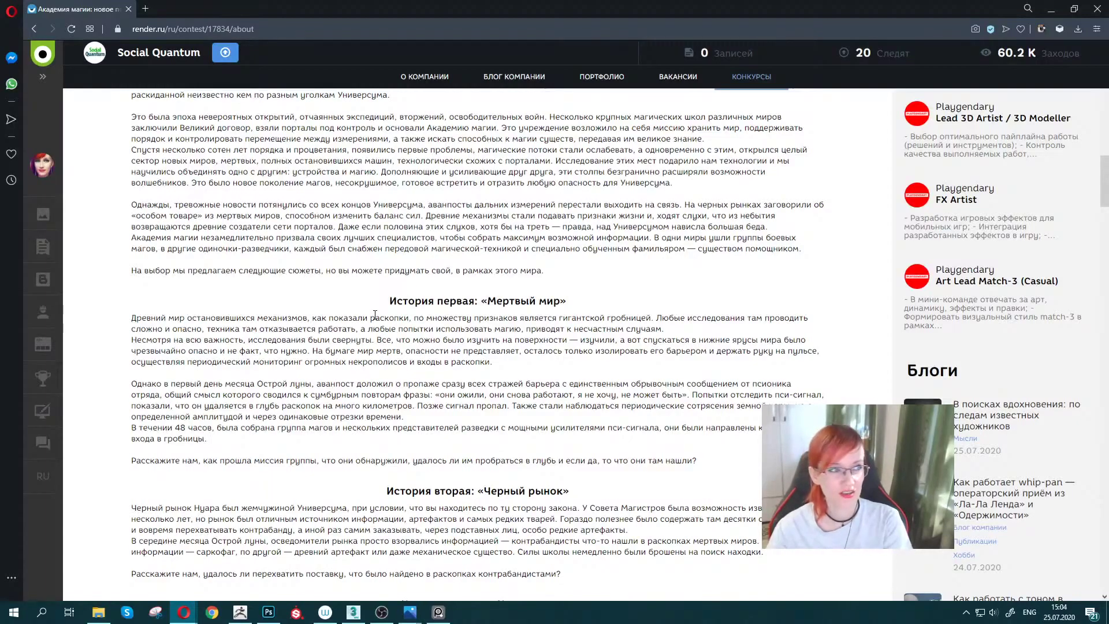
{"action": "scroll", "coordinate": [375, 315], "scroll_direction": "up", "scroll_amount": 4}
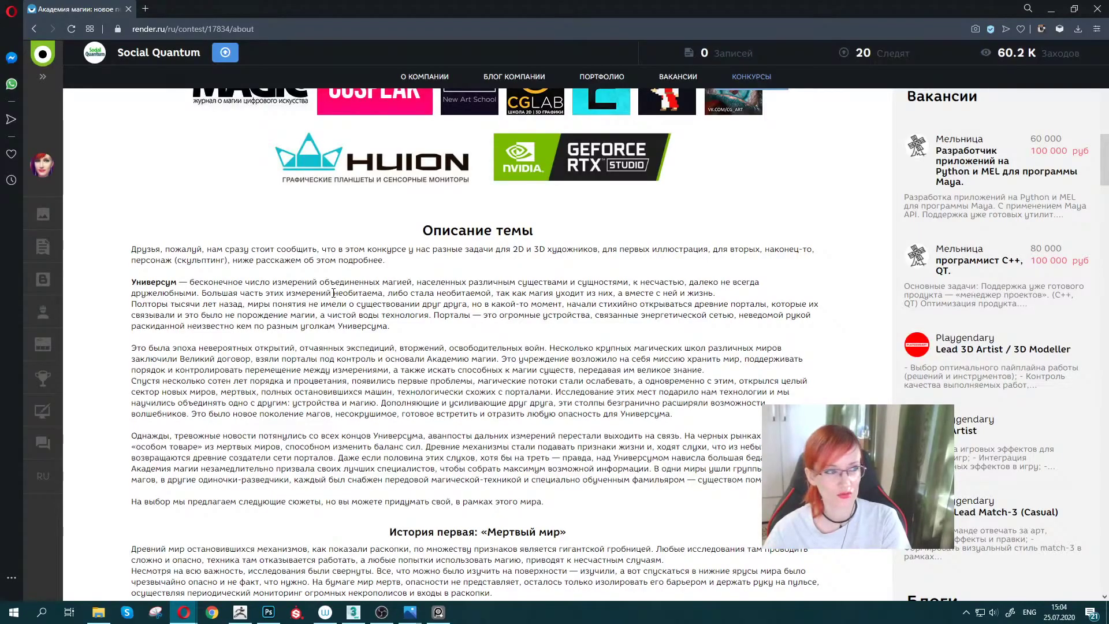
{"action": "scroll", "coordinate": [333, 293], "scroll_direction": "up", "scroll_amount": 4}
{"action": "scroll", "coordinate": [290, 456], "scroll_direction": "down", "scroll_amount": 8}
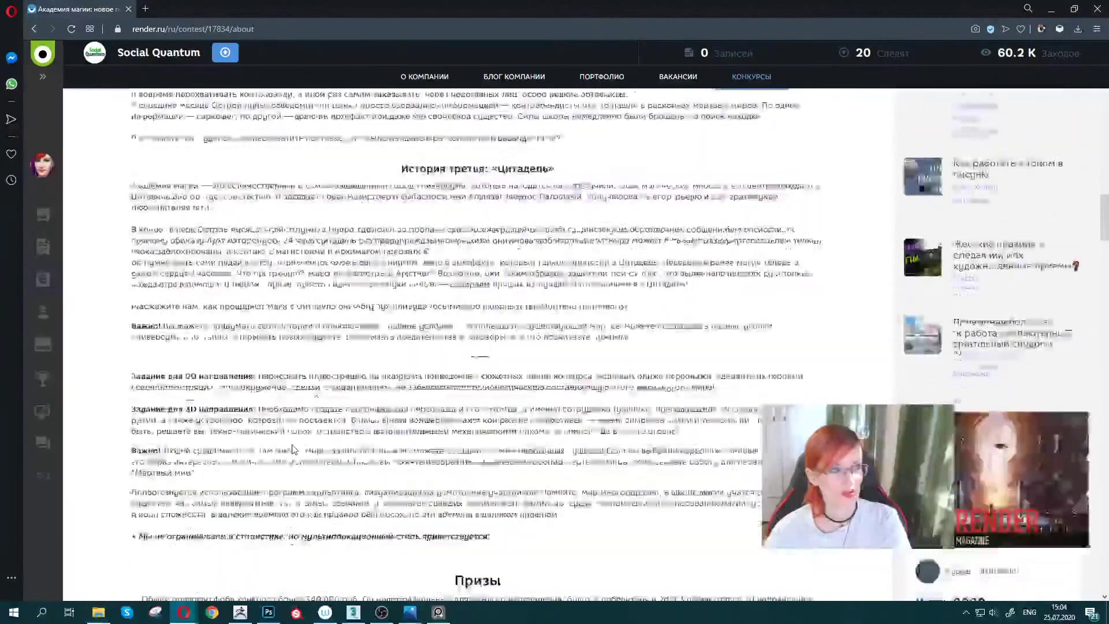
{"action": "scroll", "coordinate": [292, 451], "scroll_direction": "down", "scroll_amount": 10}
{"action": "scroll", "coordinate": [295, 444], "scroll_direction": "down", "scroll_amount": 3}
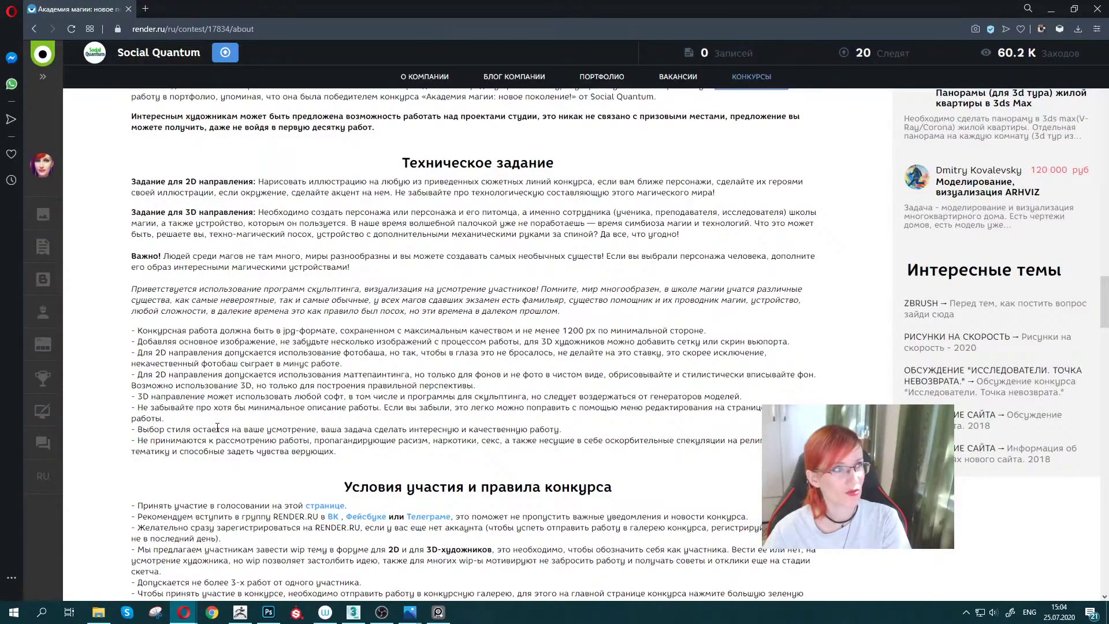
{"action": "scroll", "coordinate": [268, 266], "scroll_direction": "up", "scroll_amount": 2}
{"action": "scroll", "coordinate": [283, 289], "scroll_direction": "up", "scroll_amount": 6}
{"action": "scroll", "coordinate": [301, 312], "scroll_direction": "up", "scroll_amount": 6}
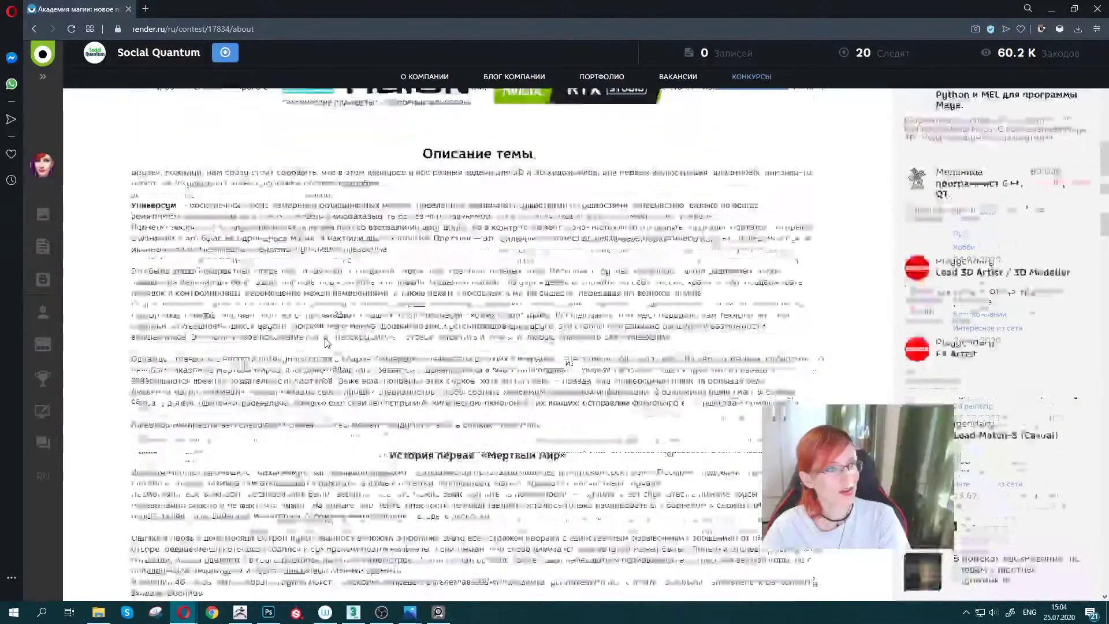
{"action": "scroll", "coordinate": [326, 341], "scroll_direction": "up", "scroll_amount": 4}
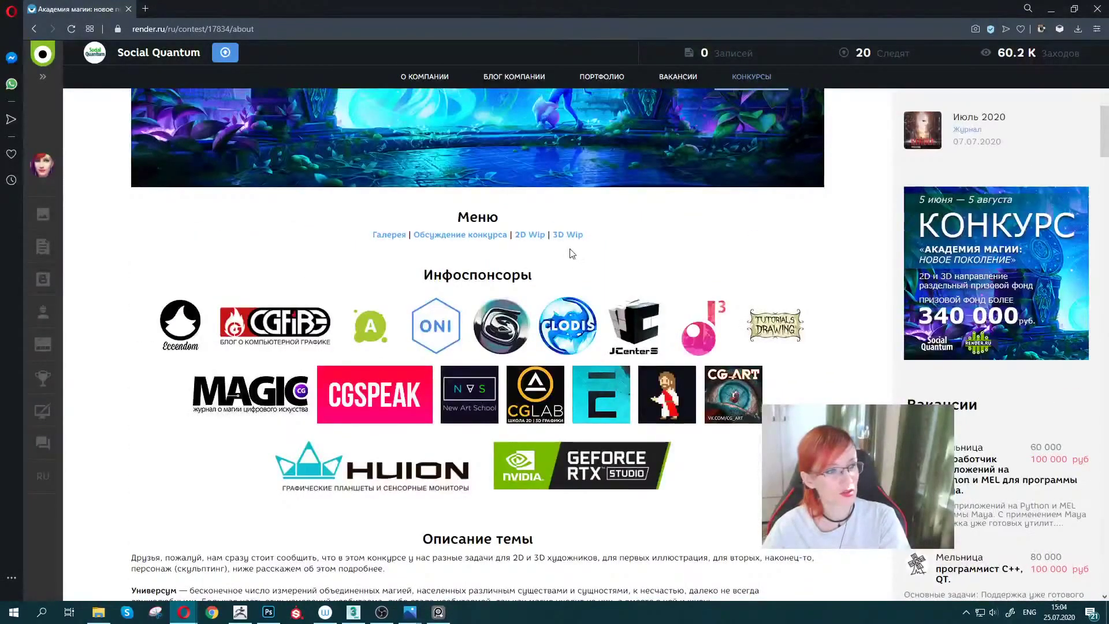
Open the gallery and 3D WIP links in background tabs, then scroll to «Сроки конкурса».
{"action": "middle_click", "coordinate": [384, 236]}
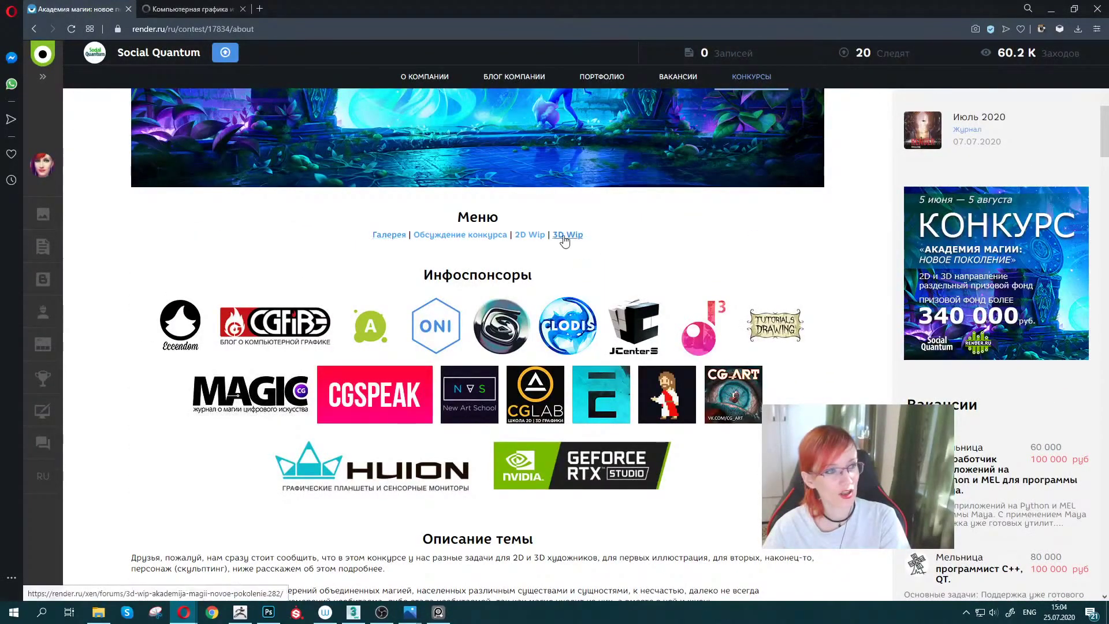
{"action": "middle_click", "coordinate": [564, 237]}
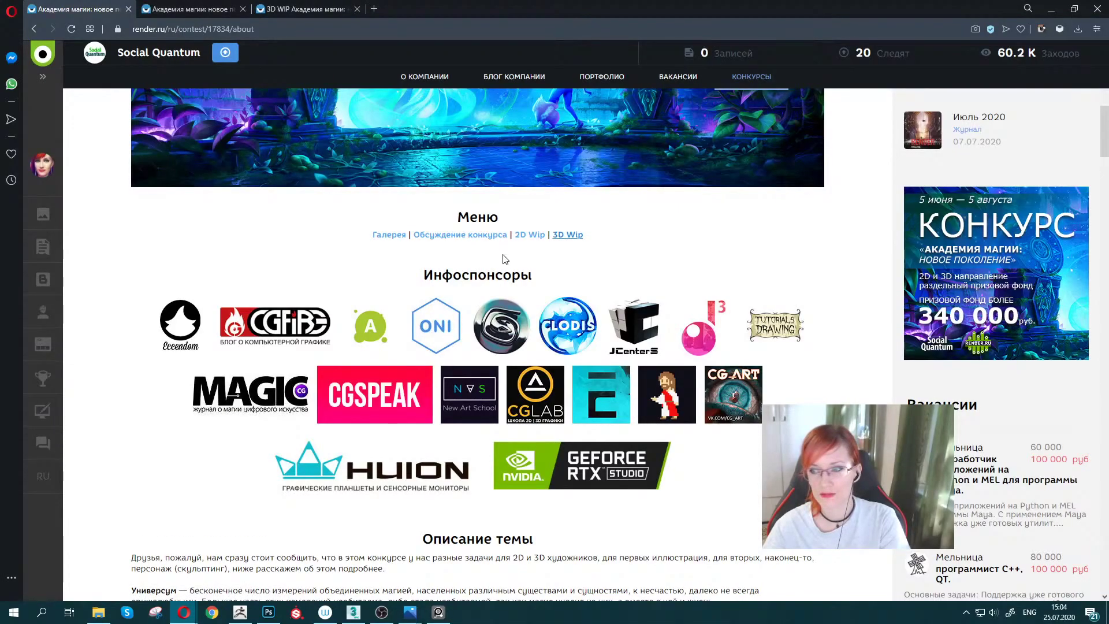
{"action": "scroll", "coordinate": [385, 405], "scroll_direction": "down", "scroll_amount": 5}
{"action": "scroll", "coordinate": [385, 405], "scroll_direction": "down", "scroll_amount": 5}
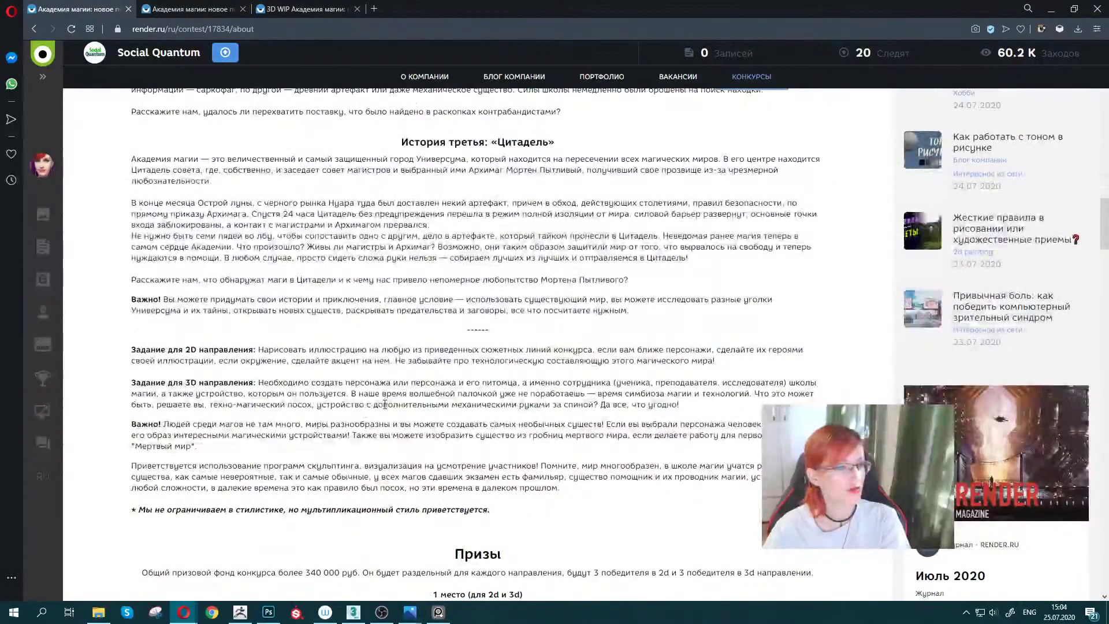
{"action": "scroll", "coordinate": [385, 405], "scroll_direction": "down", "scroll_amount": 5}
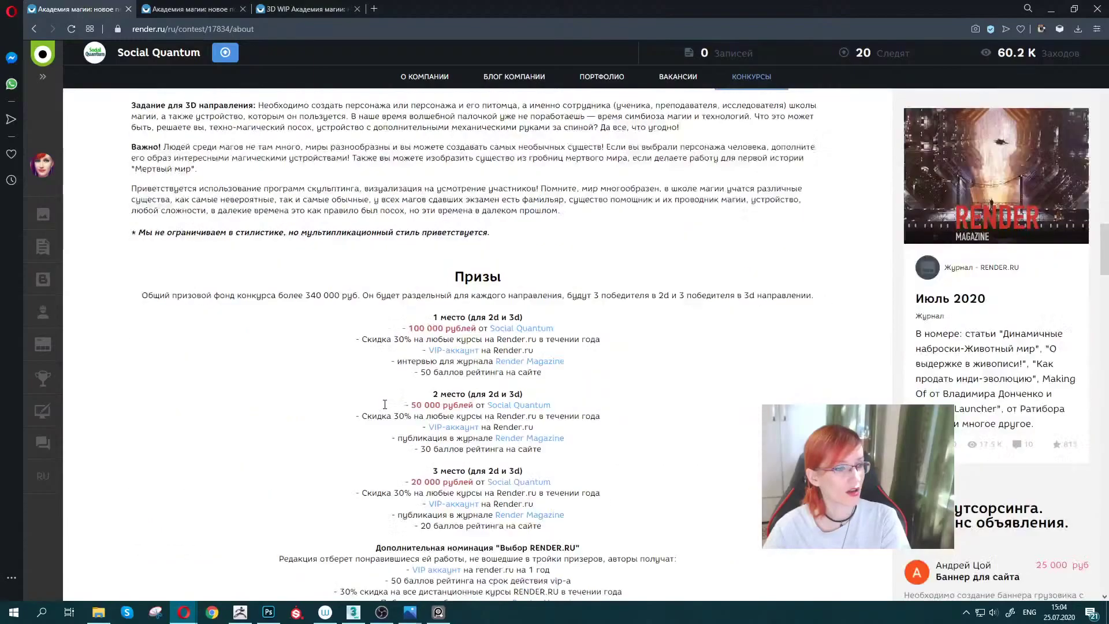
{"action": "scroll", "coordinate": [385, 404], "scroll_direction": "down", "scroll_amount": 5}
{"action": "scroll", "coordinate": [384, 405], "scroll_direction": "down", "scroll_amount": 5}
{"action": "scroll", "coordinate": [385, 404], "scroll_direction": "down", "scroll_amount": 3}
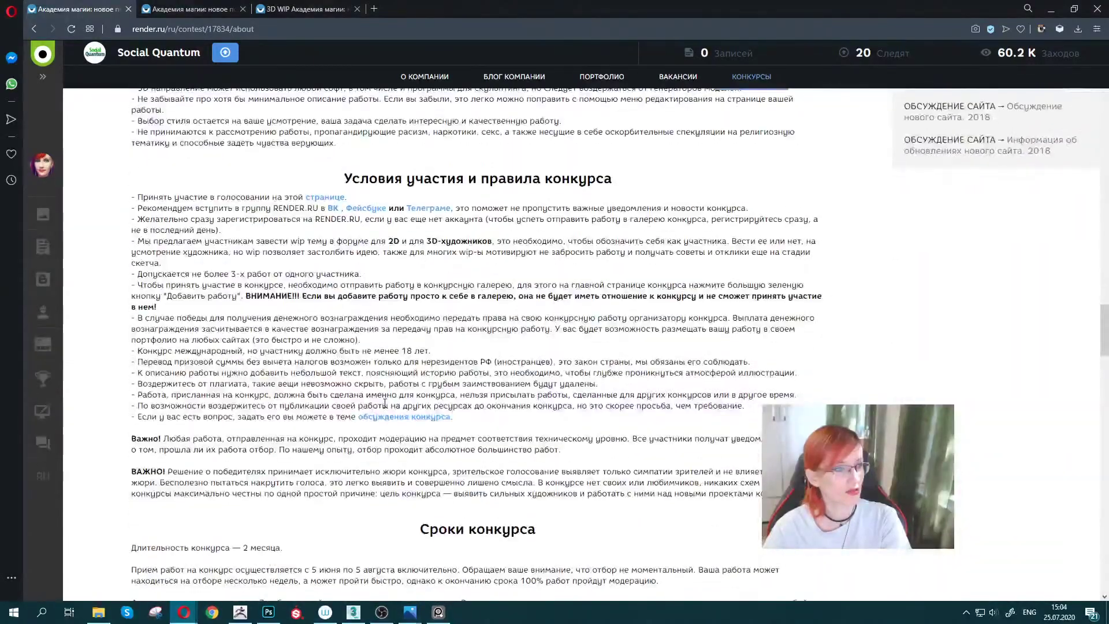
{"action": "scroll", "coordinate": [385, 404], "scroll_direction": "down", "scroll_amount": 4}
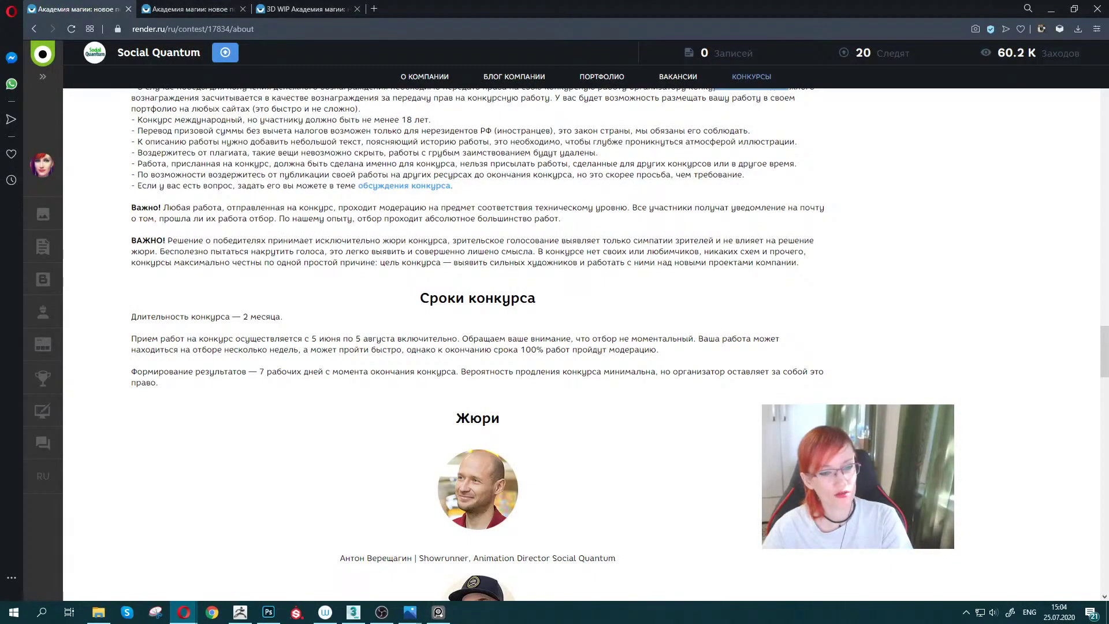
{"action": "left_click", "coordinate": [1062, 618]}
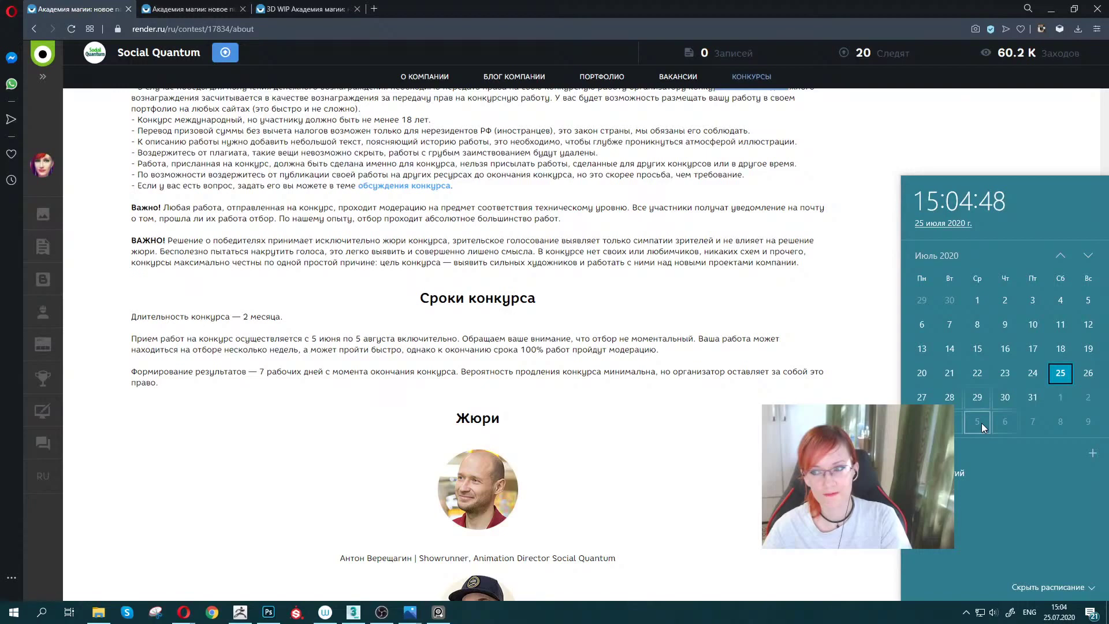
{"action": "left_click", "coordinate": [455, 338]}
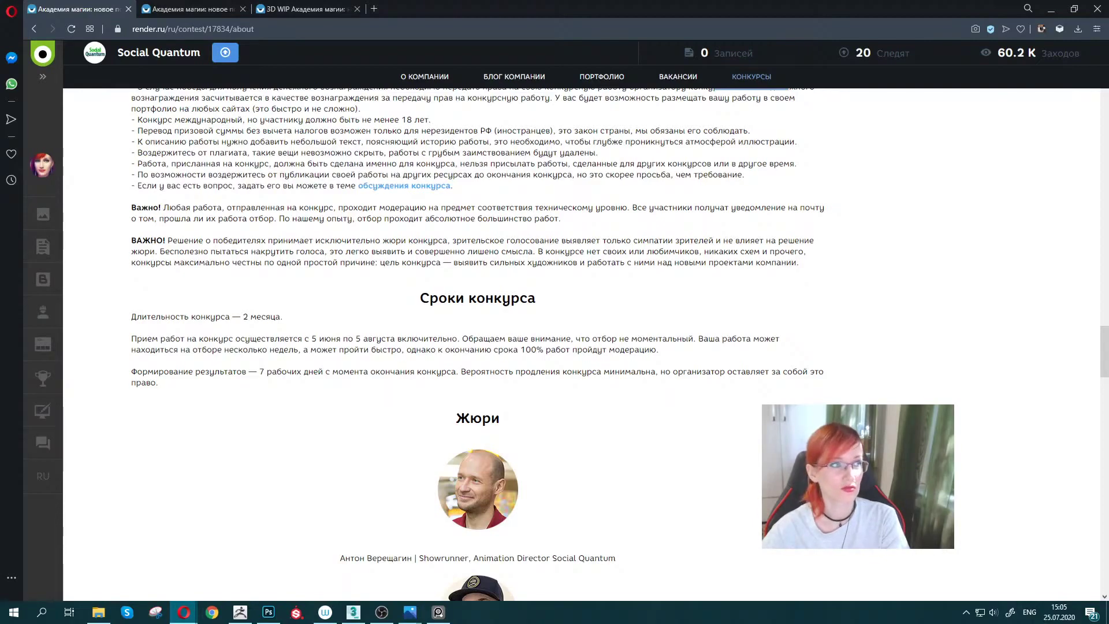
{"action": "scroll", "coordinate": [592, 298], "scroll_direction": "up", "scroll_amount": 4}
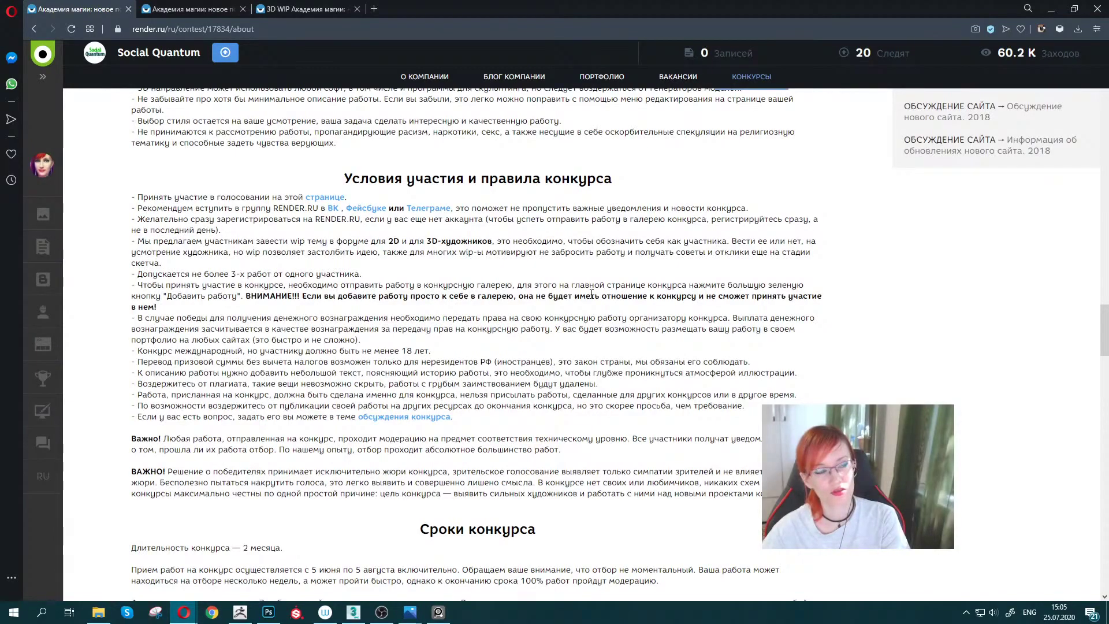
{"action": "scroll", "coordinate": [592, 295], "scroll_direction": "up", "scroll_amount": 1}
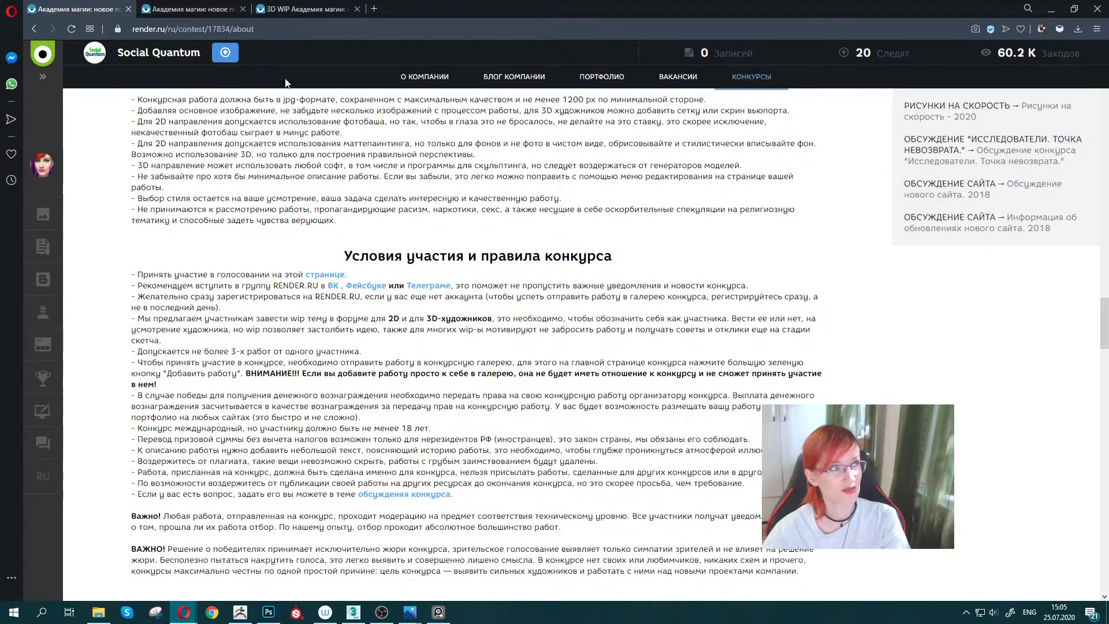
{"action": "left_click", "coordinate": [191, 9]}
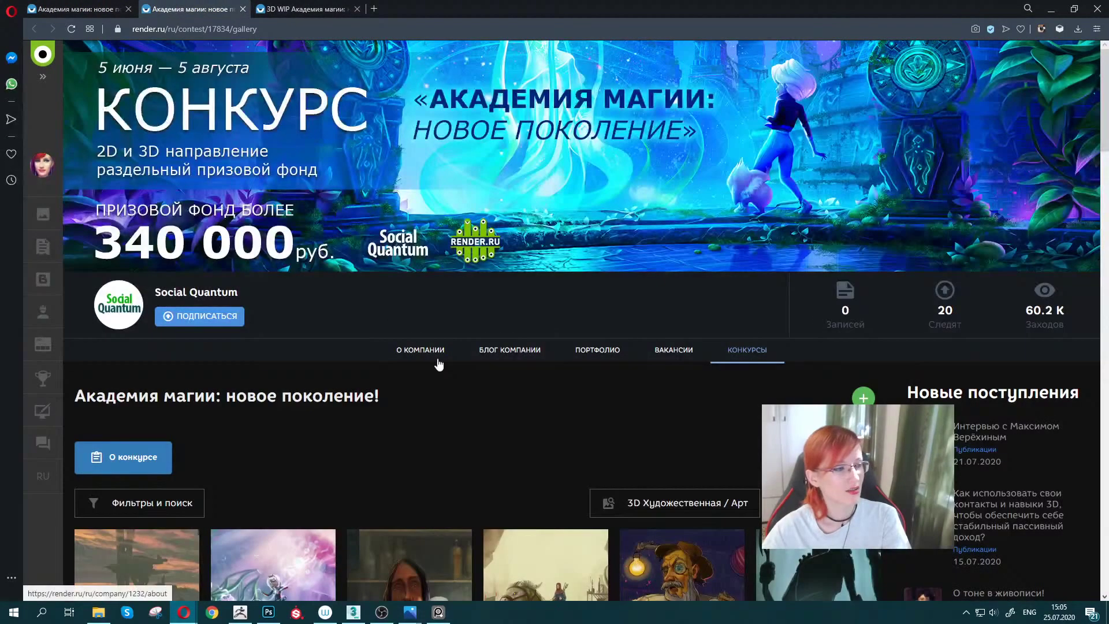
{"action": "scroll", "coordinate": [388, 342], "scroll_direction": "down", "scroll_amount": 3}
{"action": "scroll", "coordinate": [344, 278], "scroll_direction": "down", "scroll_amount": 2}
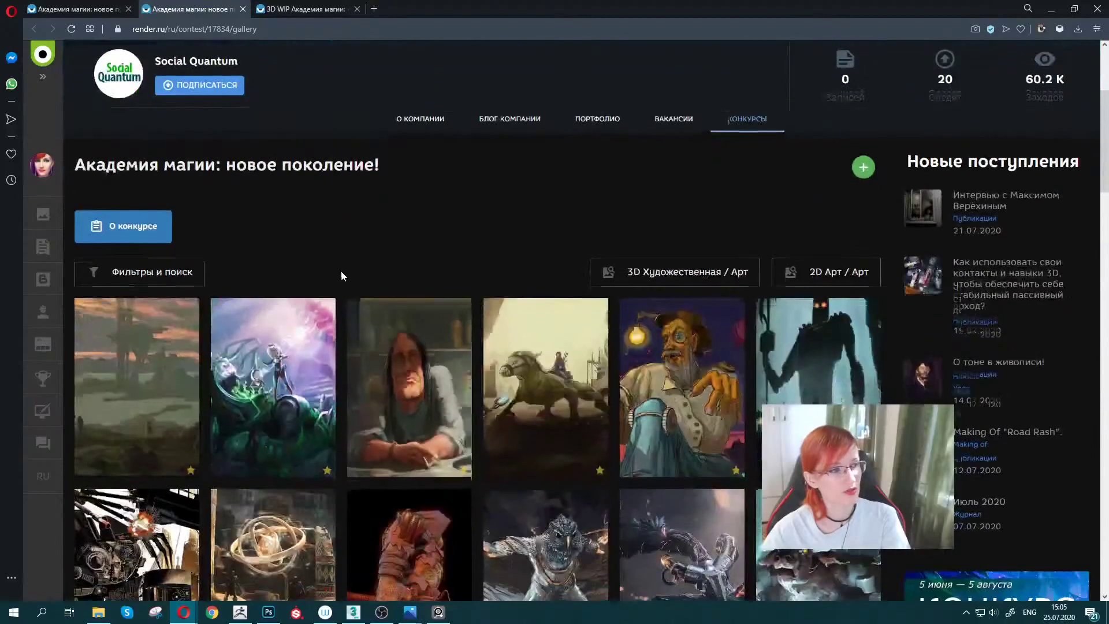
{"action": "scroll", "coordinate": [331, 250], "scroll_direction": "down", "scroll_amount": 2}
{"action": "scroll", "coordinate": [332, 254], "scroll_direction": "down", "scroll_amount": 2}
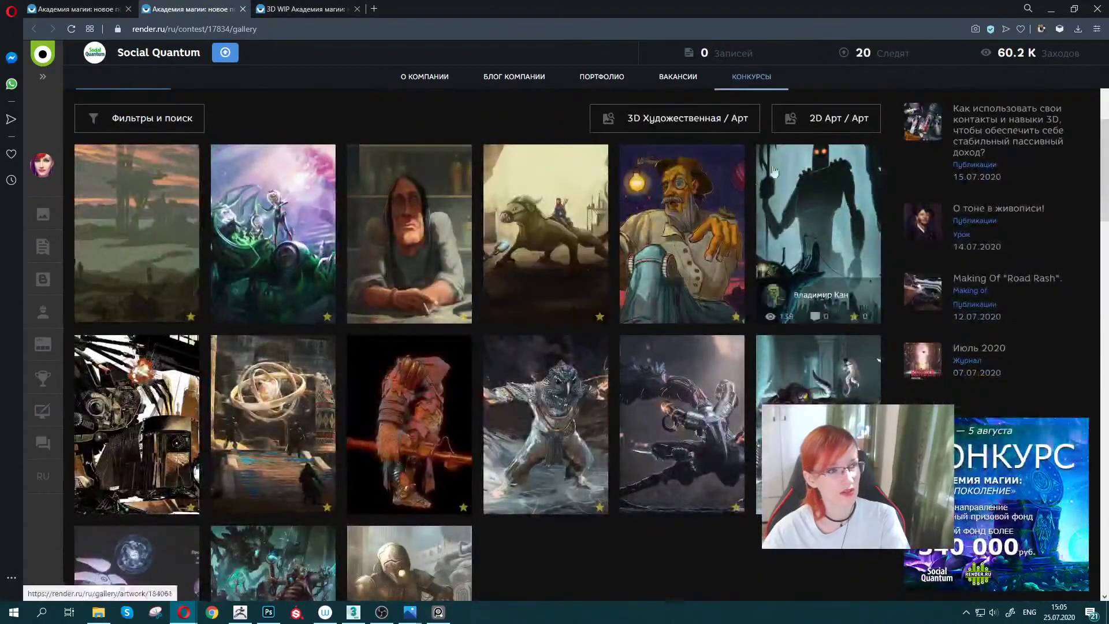
{"action": "left_click", "coordinate": [661, 121]}
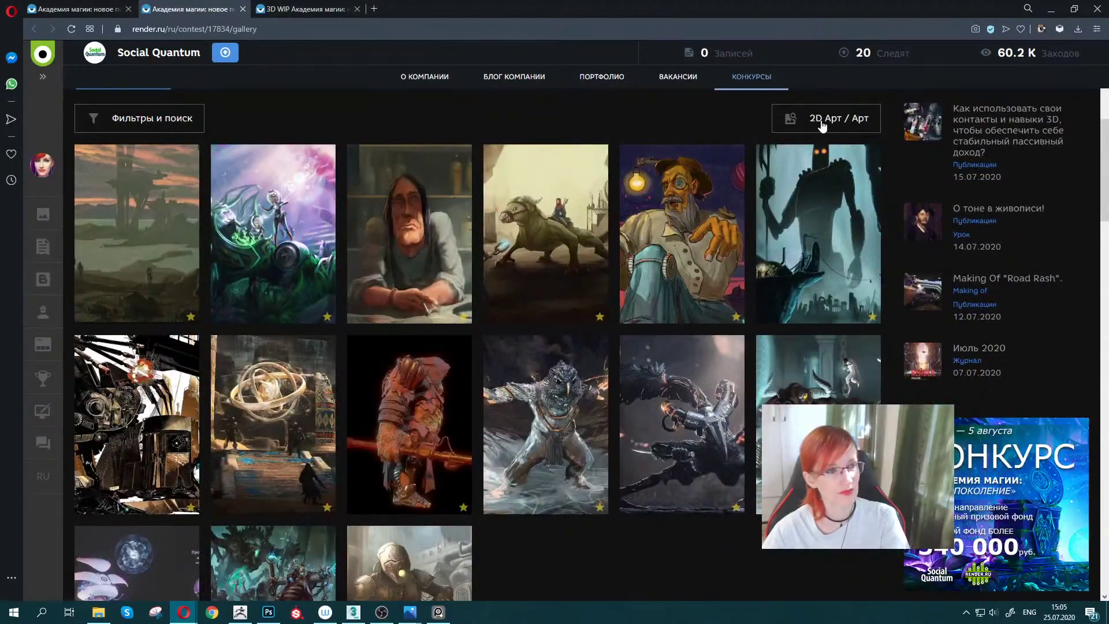
{"action": "left_click", "coordinate": [780, 123]}
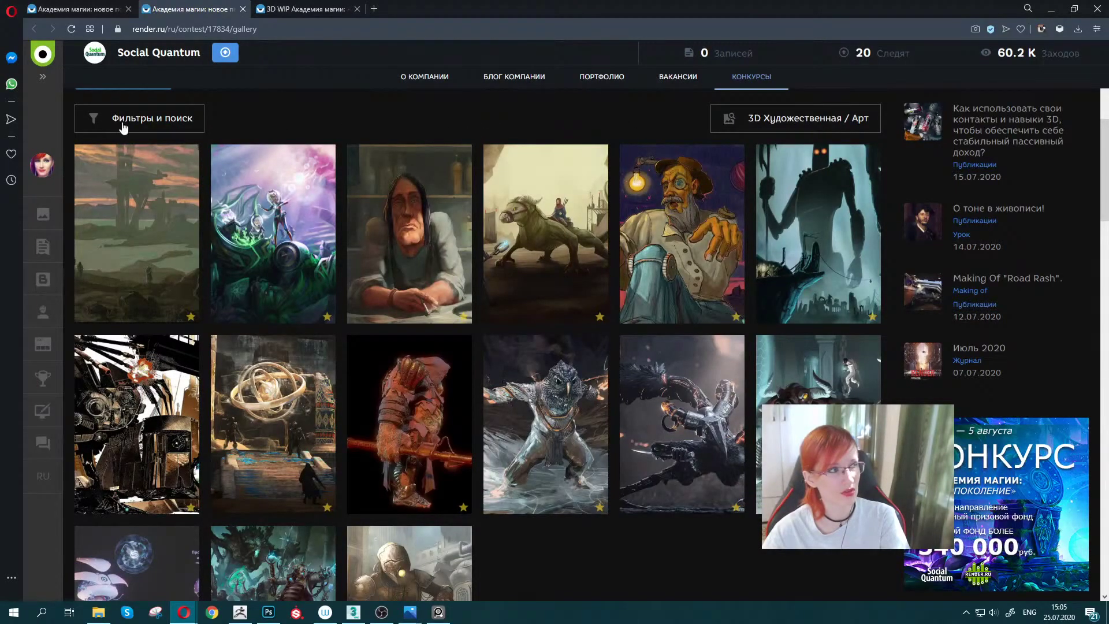
{"action": "scroll", "coordinate": [448, 122], "scroll_direction": "down", "scroll_amount": 1}
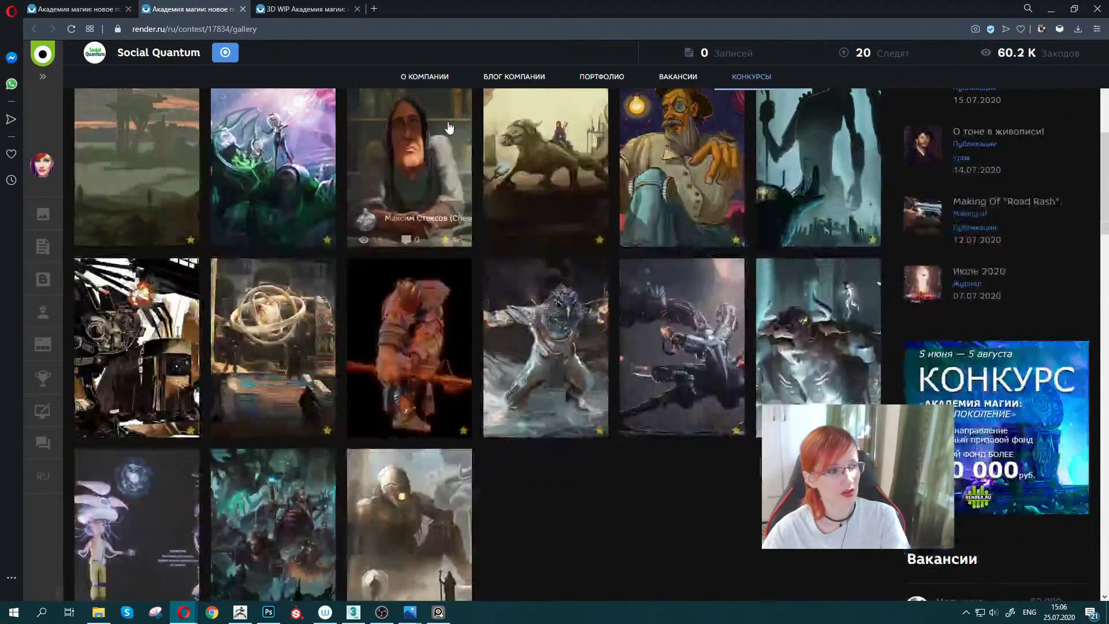
{"action": "scroll", "coordinate": [448, 126], "scroll_direction": "down", "scroll_amount": 1}
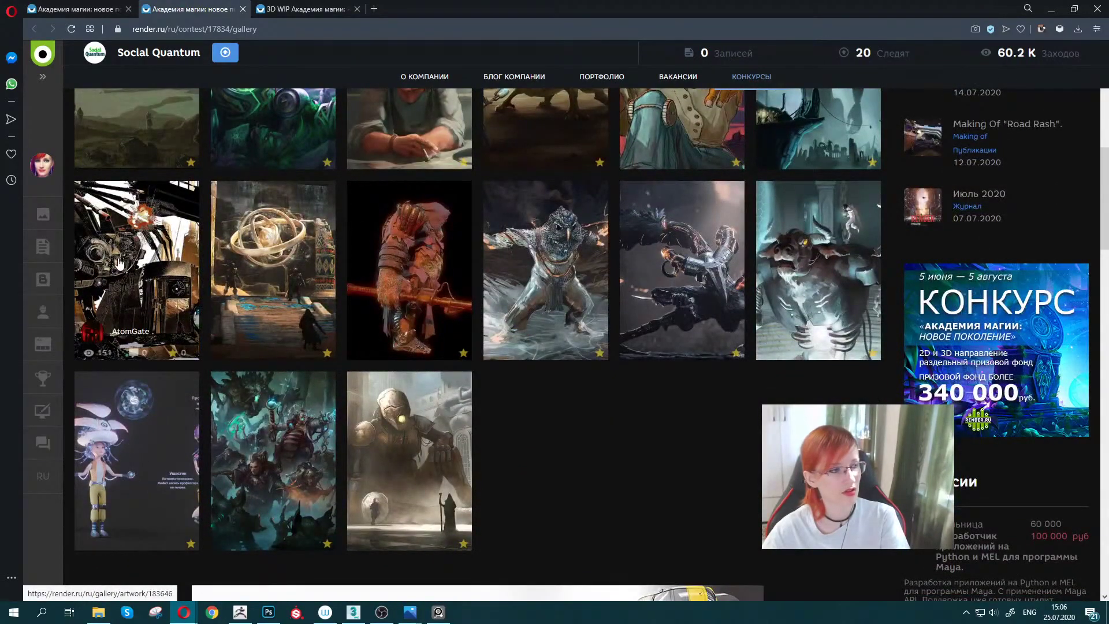
{"action": "scroll", "coordinate": [437, 281], "scroll_direction": "up", "scroll_amount": 1}
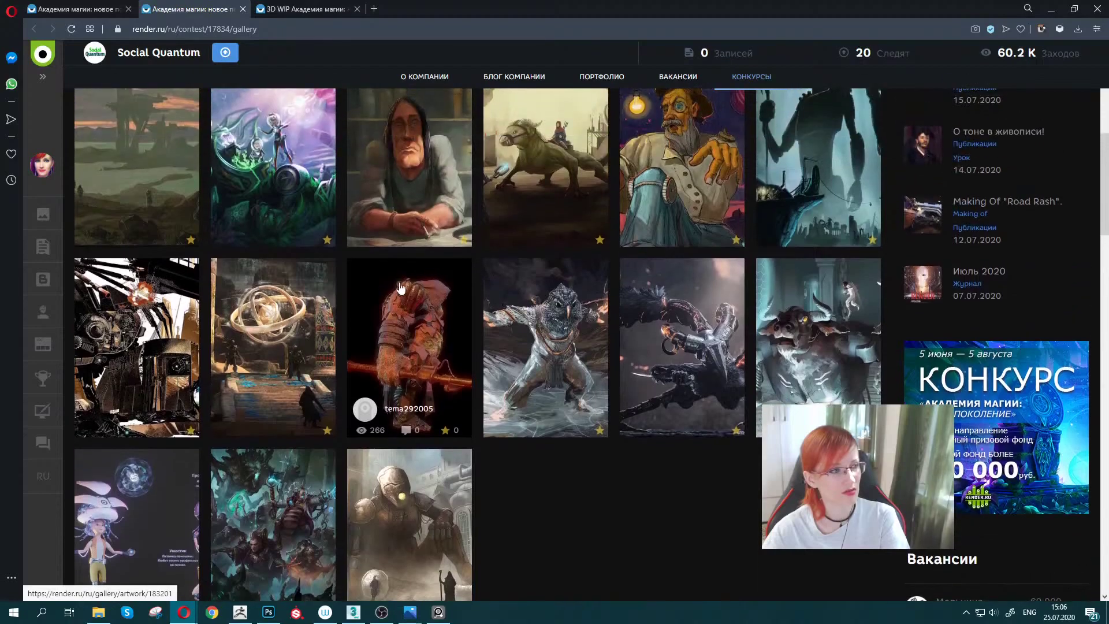
{"action": "middle_click", "coordinate": [257, 332]}
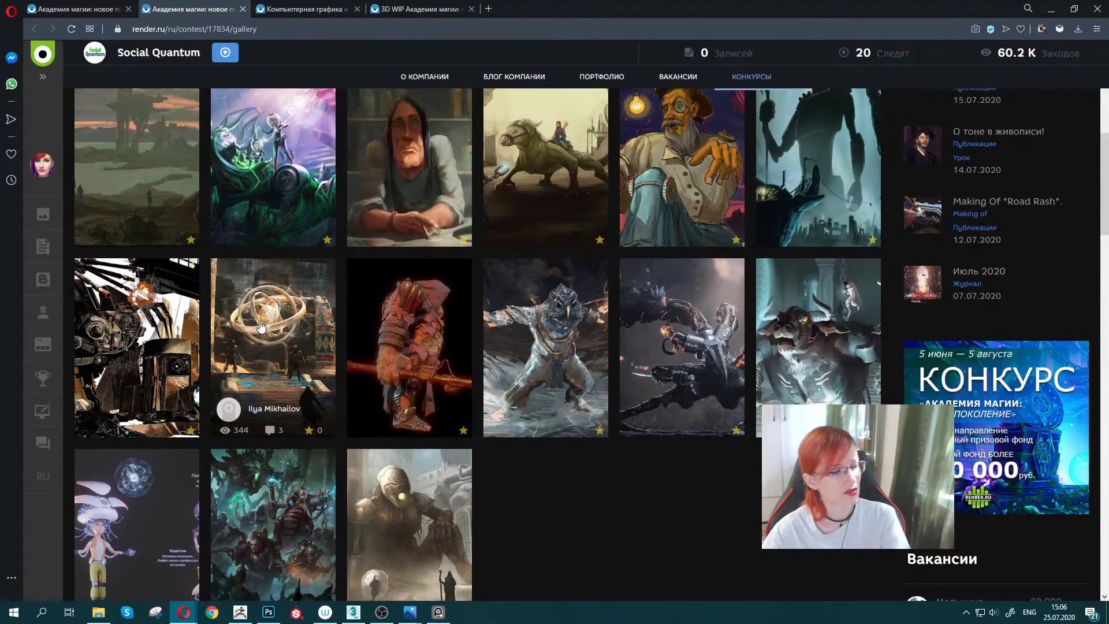
{"action": "scroll", "coordinate": [260, 327], "scroll_direction": "down", "scroll_amount": 1}
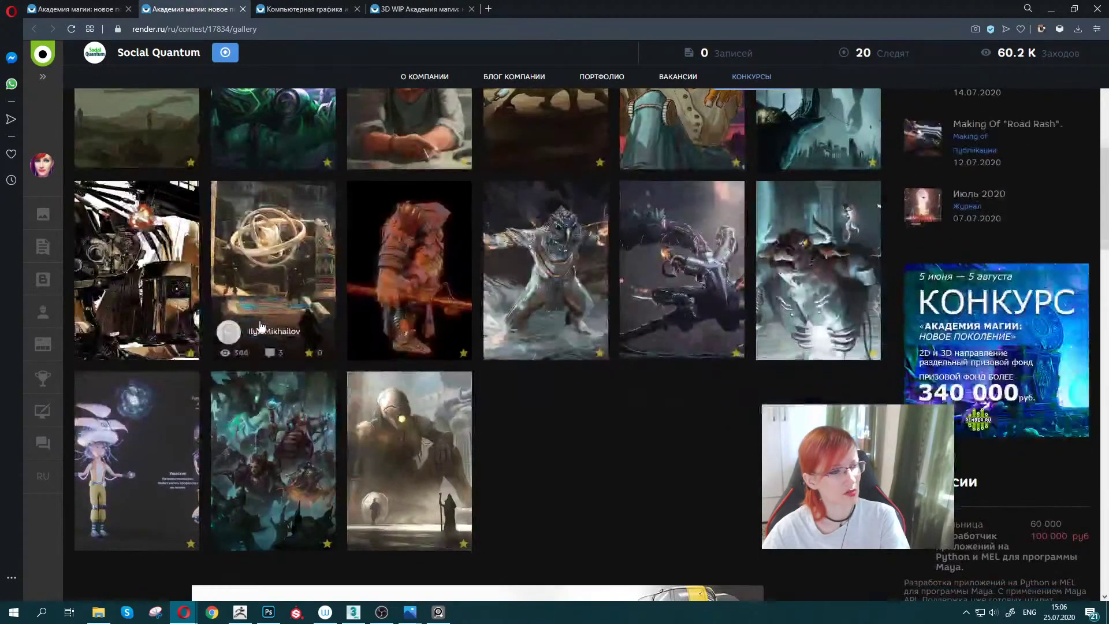
{"action": "middle_click", "coordinate": [811, 241]}
{"action": "left_click", "coordinate": [401, 11]}
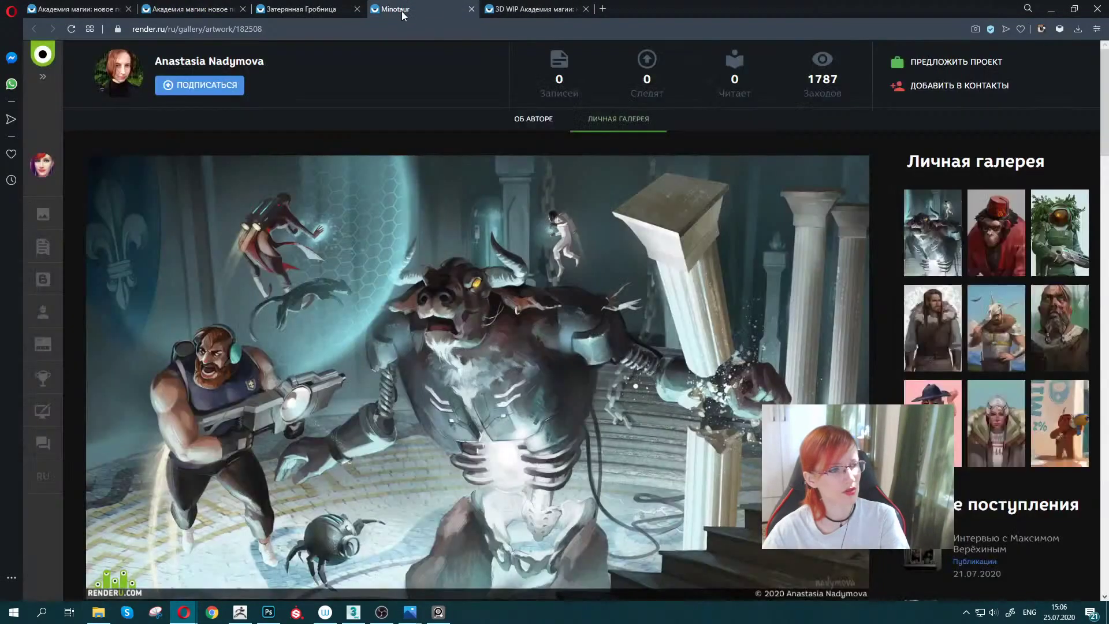
{"action": "left_click", "coordinate": [471, 9]}
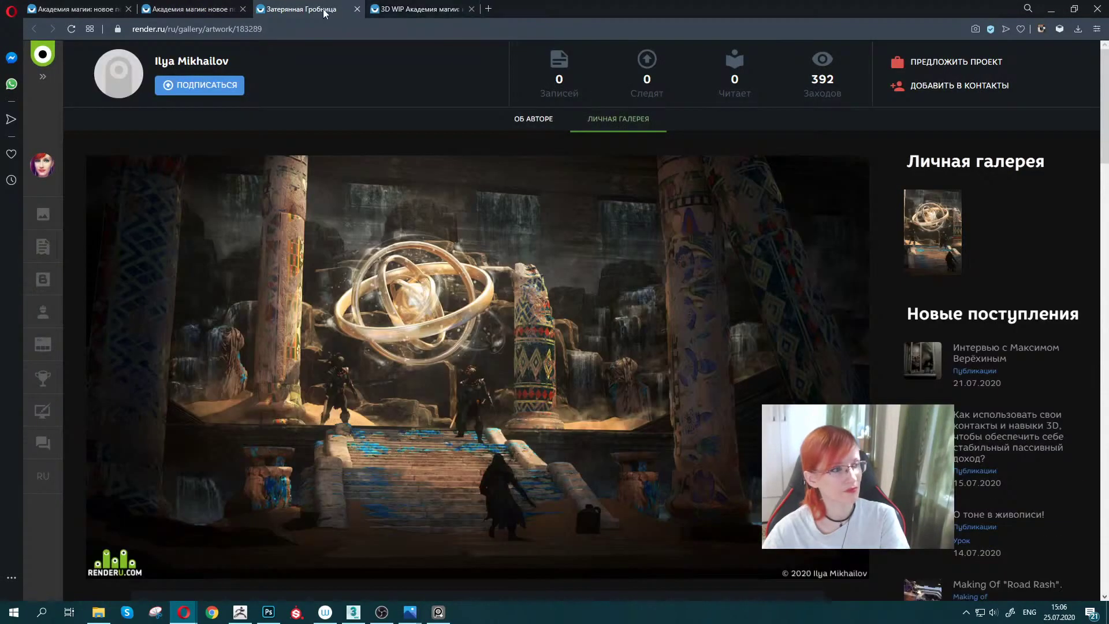
{"action": "scroll", "coordinate": [317, 214], "scroll_direction": "down", "scroll_amount": 4}
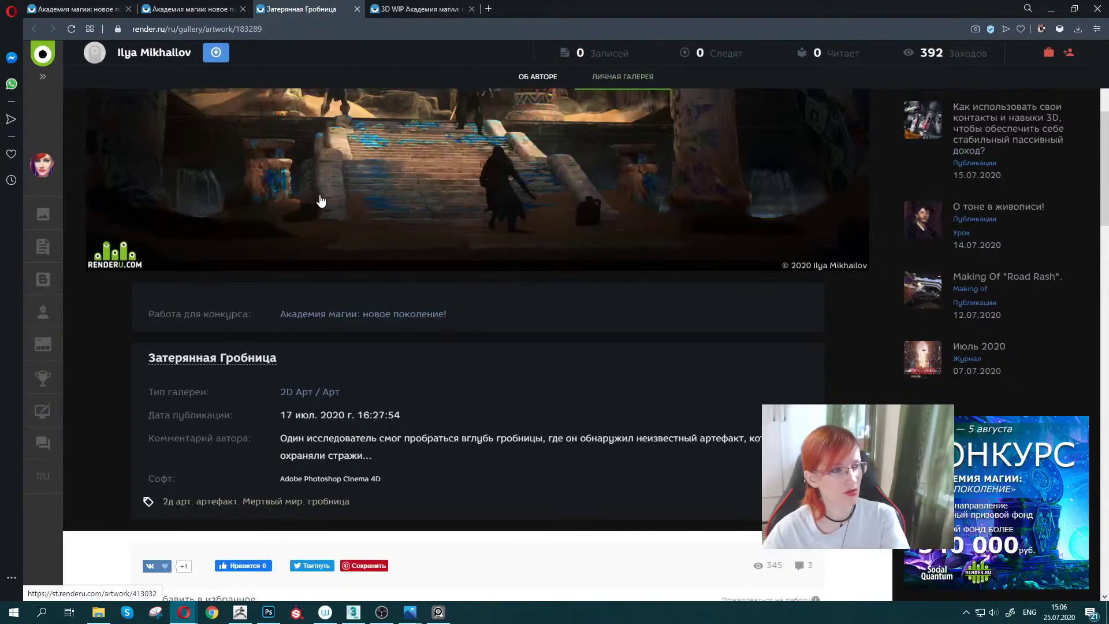
{"action": "scroll", "coordinate": [321, 184], "scroll_direction": "up", "scroll_amount": 3}
{"action": "left_click", "coordinate": [357, 9]}
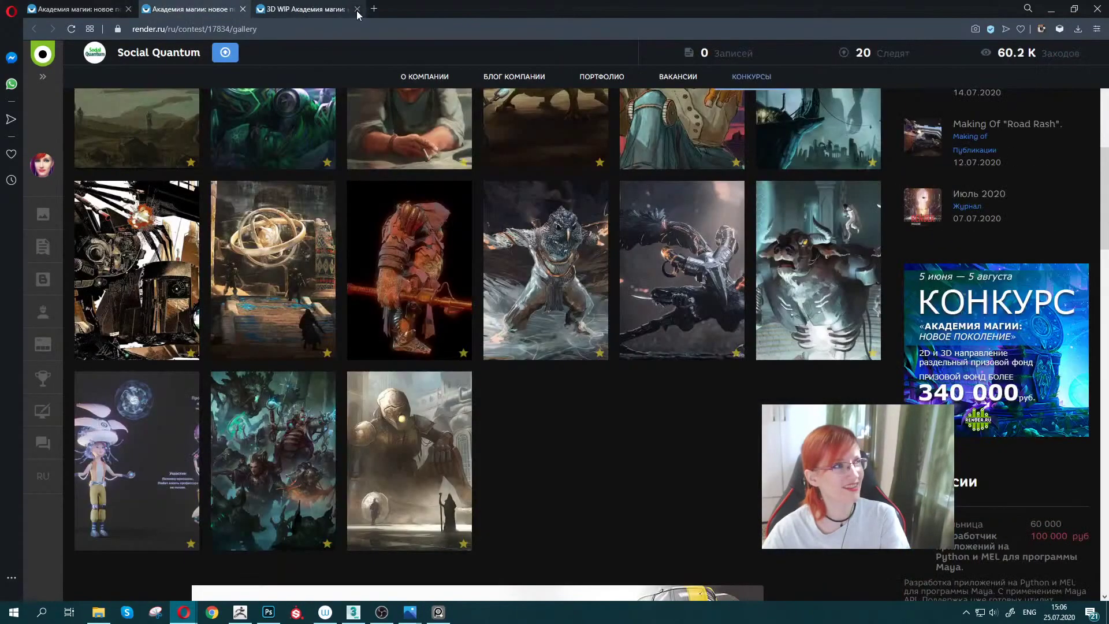
Open the «Новые приключения Красной Шапочки» thread from the 3D WIP list in its own tab.
{"action": "mouse_move", "coordinate": [409, 269]}
{"action": "left_click", "coordinate": [281, 8]}
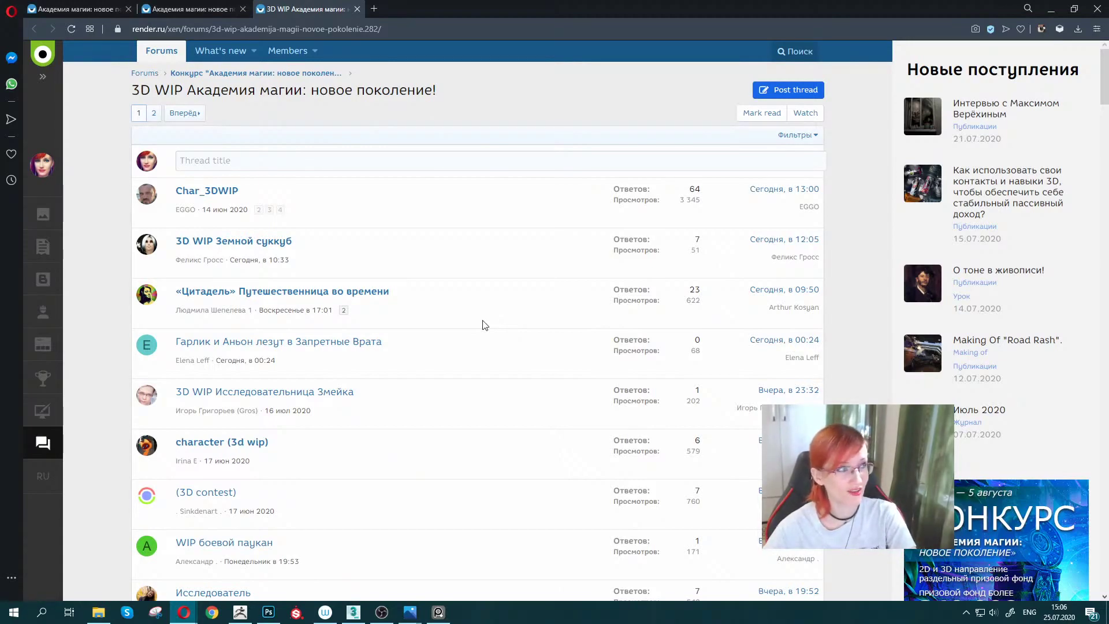
{"action": "scroll", "coordinate": [450, 312], "scroll_direction": "down", "scroll_amount": 2}
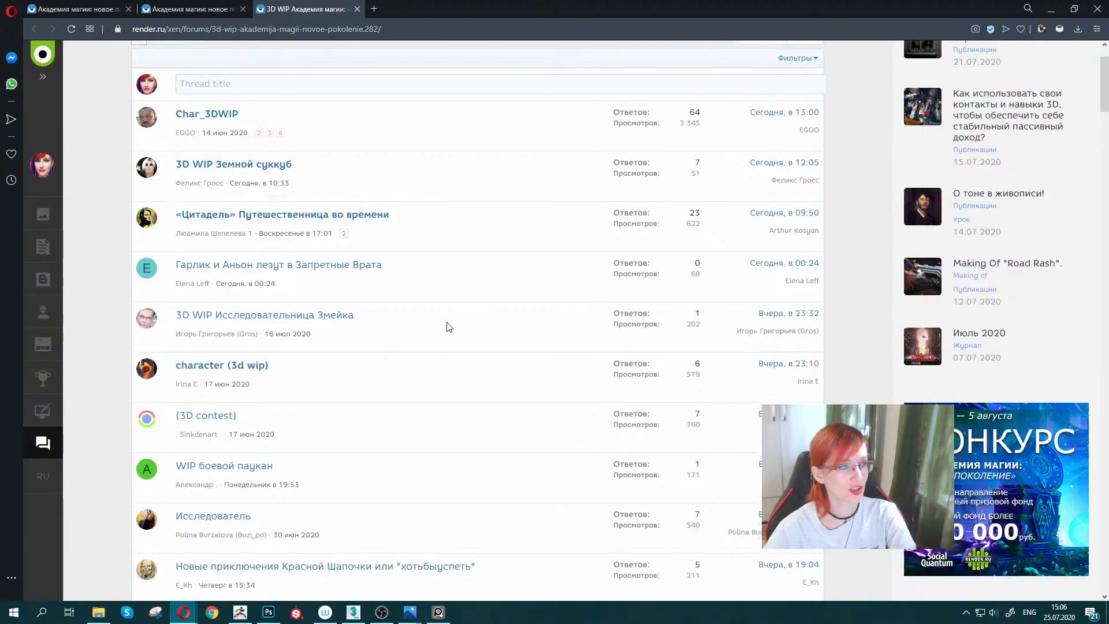
{"action": "scroll", "coordinate": [448, 324], "scroll_direction": "down", "scroll_amount": 2}
{"action": "scroll", "coordinate": [448, 325], "scroll_direction": "down", "scroll_amount": 2}
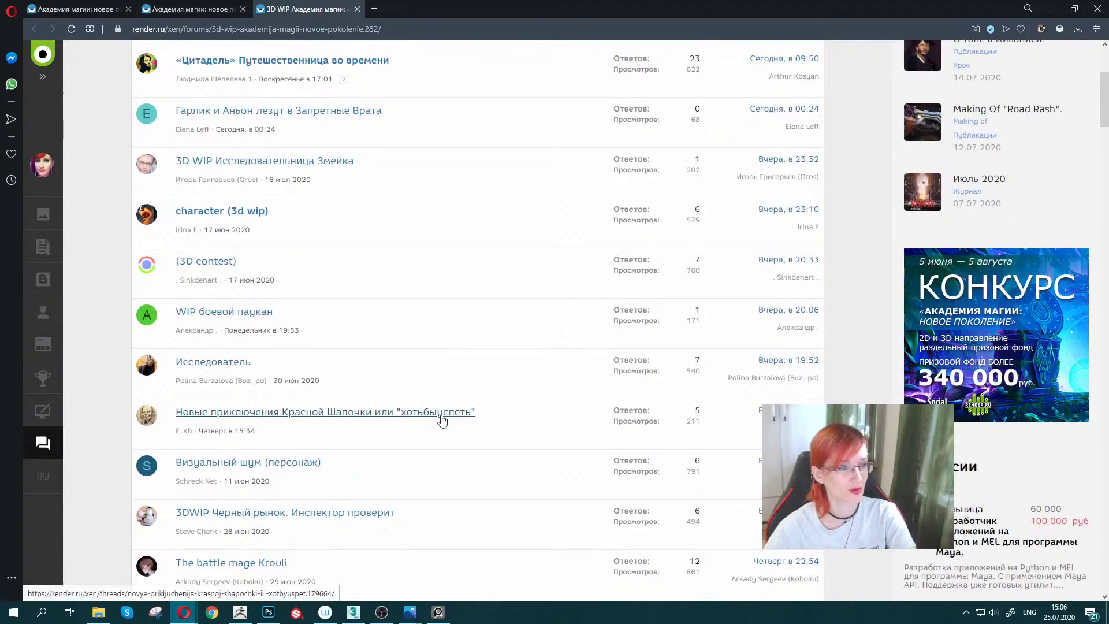
{"action": "mouse_move", "coordinate": [325, 412]}
{"action": "middle_click", "coordinate": [393, 412]}
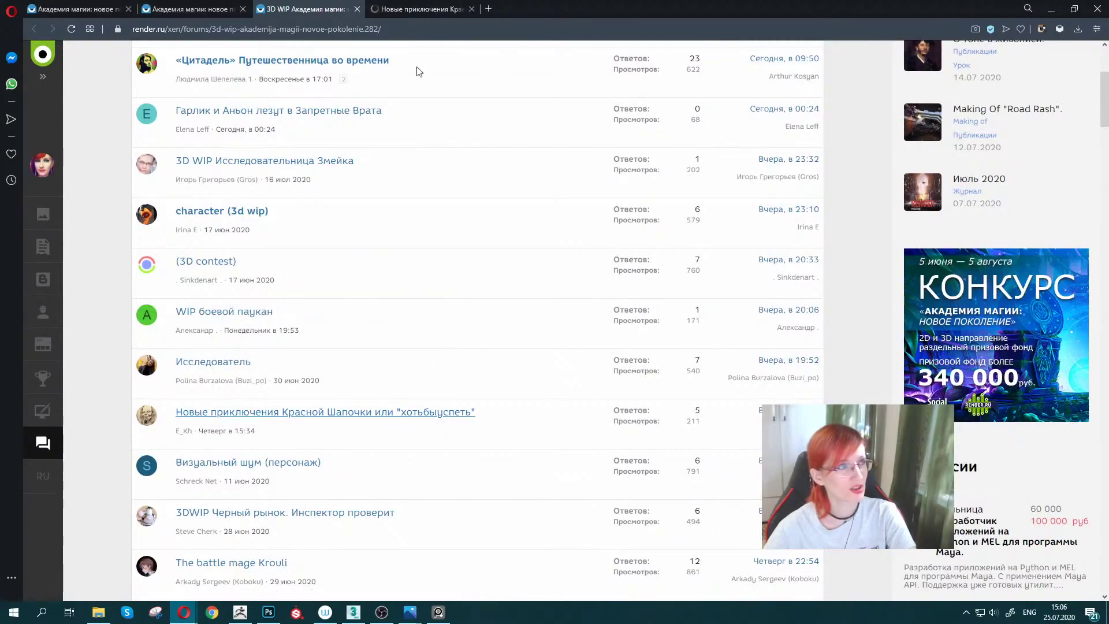
{"action": "left_click", "coordinate": [424, 12]}
Scroll past the wolf sketches and the Цорн and Анна Мария sculpts to the reply box.
{"action": "scroll", "coordinate": [517, 317], "scroll_direction": "down", "scroll_amount": 3}
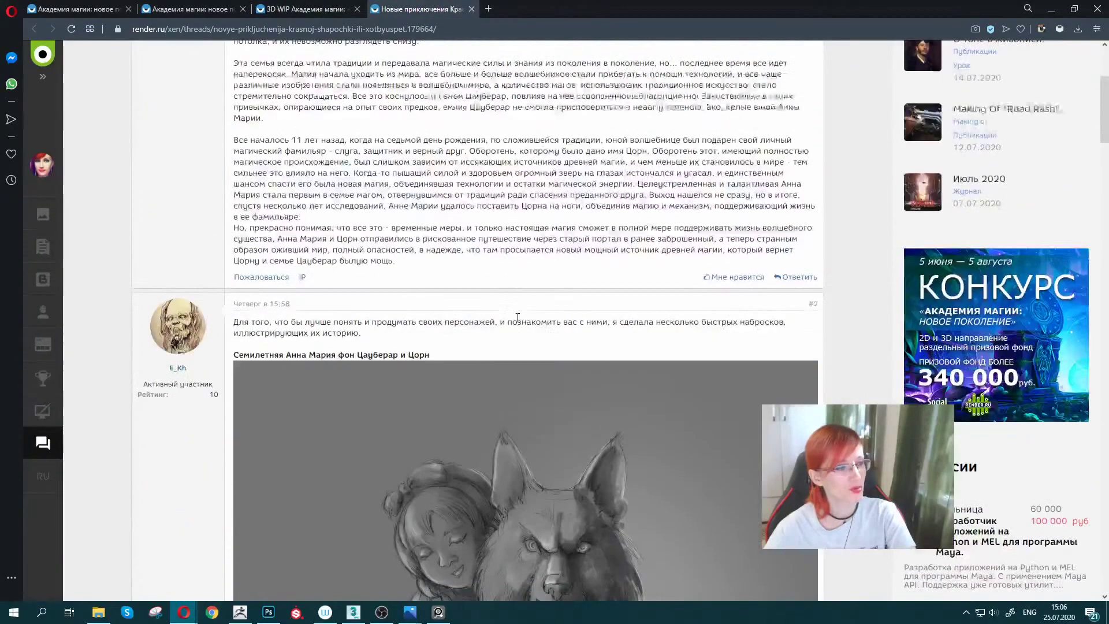
{"action": "scroll", "coordinate": [517, 318], "scroll_direction": "up", "scroll_amount": 2}
{"action": "mouse_move", "coordinate": [233, 151]}
{"action": "left_mouse_down"}
{"action": "mouse_move", "coordinate": [319, 217]}
{"action": "mouse_move", "coordinate": [482, 427]}
{"action": "left_mouse_up"}
{"action": "left_click", "coordinate": [481, 426]}
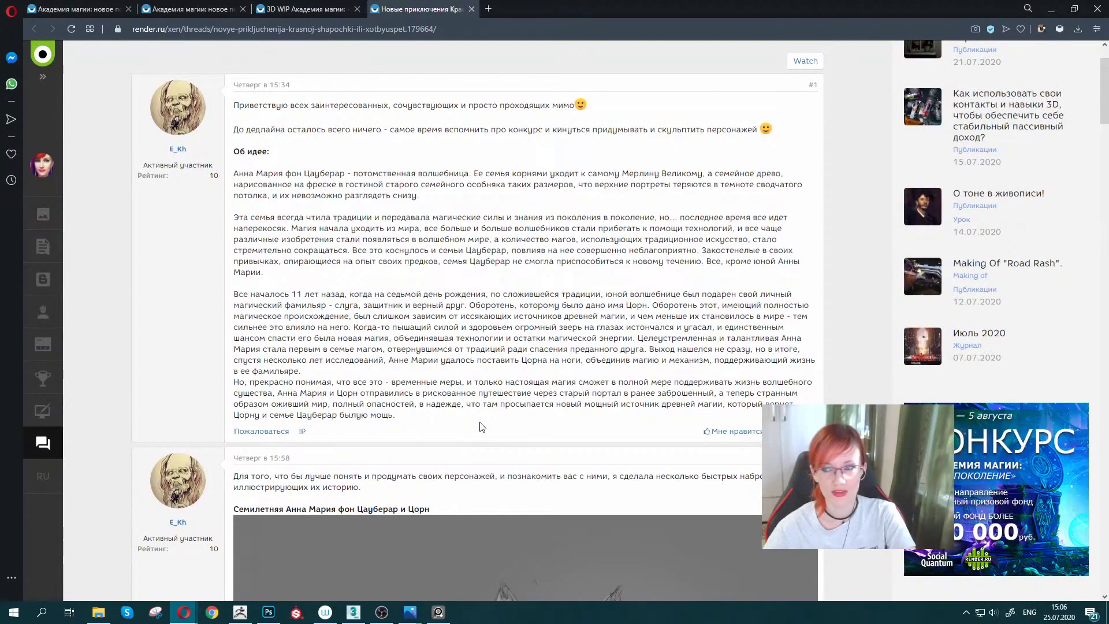
{"action": "scroll", "coordinate": [482, 427], "scroll_direction": "down", "scroll_amount": 5}
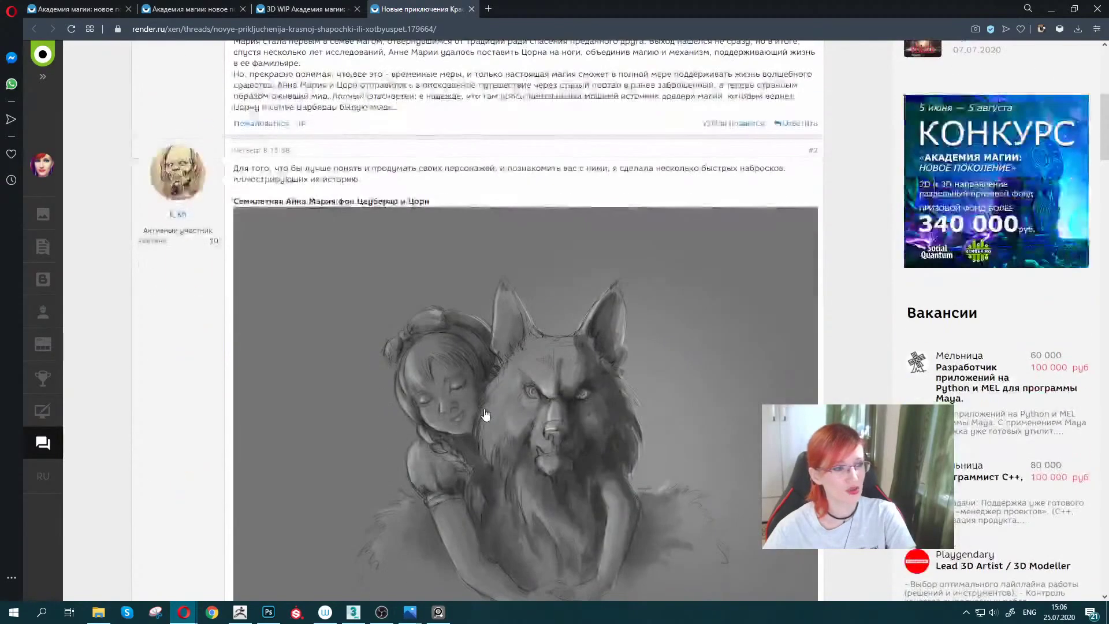
{"action": "scroll", "coordinate": [488, 408], "scroll_direction": "down", "scroll_amount": 3}
{"action": "scroll", "coordinate": [488, 408], "scroll_direction": "down", "scroll_amount": 5}
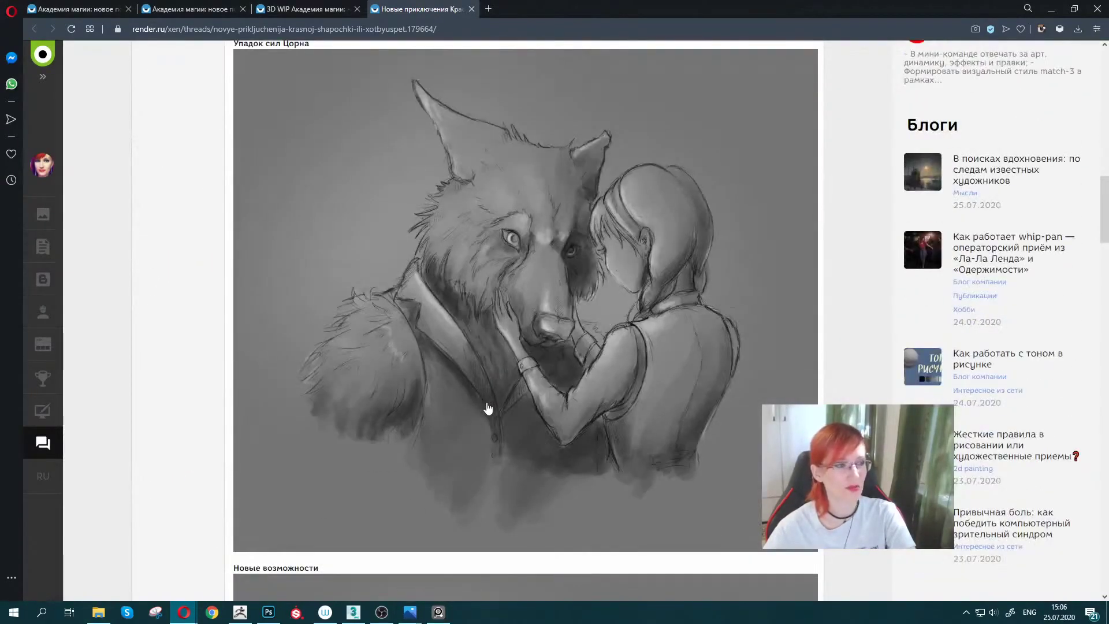
{"action": "scroll", "coordinate": [490, 407], "scroll_direction": "down", "scroll_amount": 8}
{"action": "scroll", "coordinate": [491, 400], "scroll_direction": "down", "scroll_amount": 5}
{"action": "scroll", "coordinate": [491, 399], "scroll_direction": "down", "scroll_amount": 5}
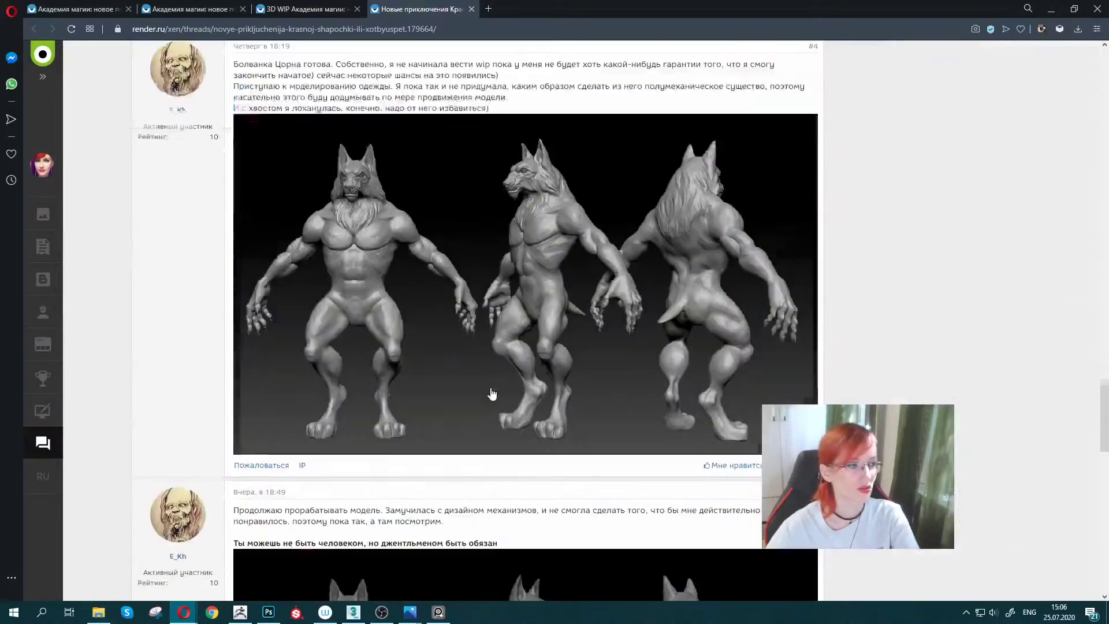
{"action": "scroll", "coordinate": [491, 396], "scroll_direction": "down", "scroll_amount": 3}
{"action": "scroll", "coordinate": [491, 388], "scroll_direction": "up", "scroll_amount": 3}
{"action": "scroll", "coordinate": [492, 389], "scroll_direction": "down", "scroll_amount": 8}
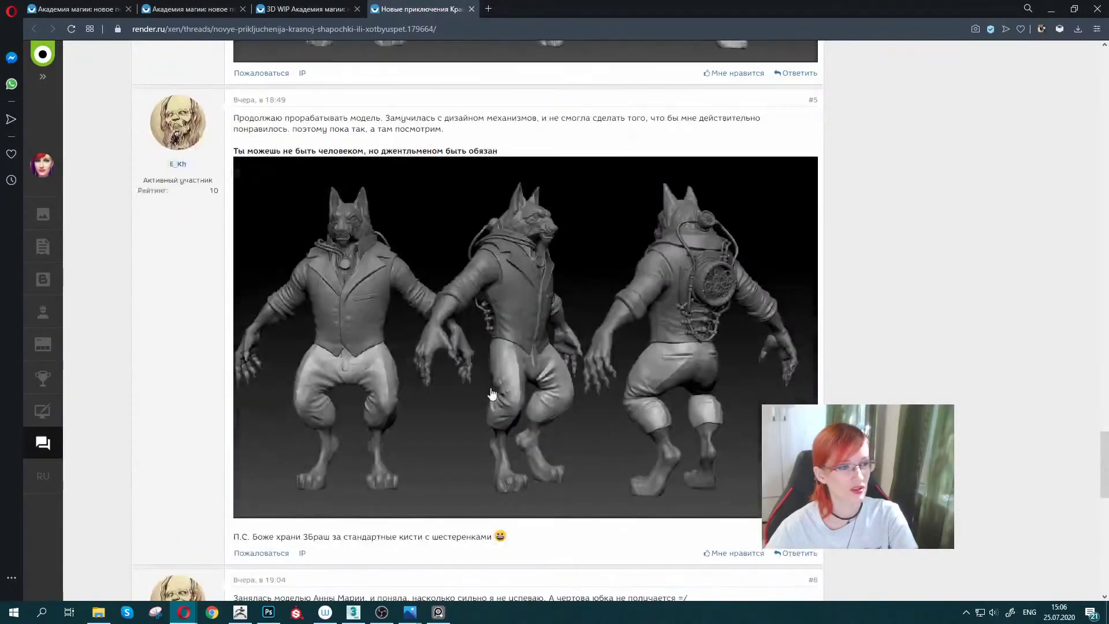
{"action": "scroll", "coordinate": [493, 392], "scroll_direction": "down", "scroll_amount": 6}
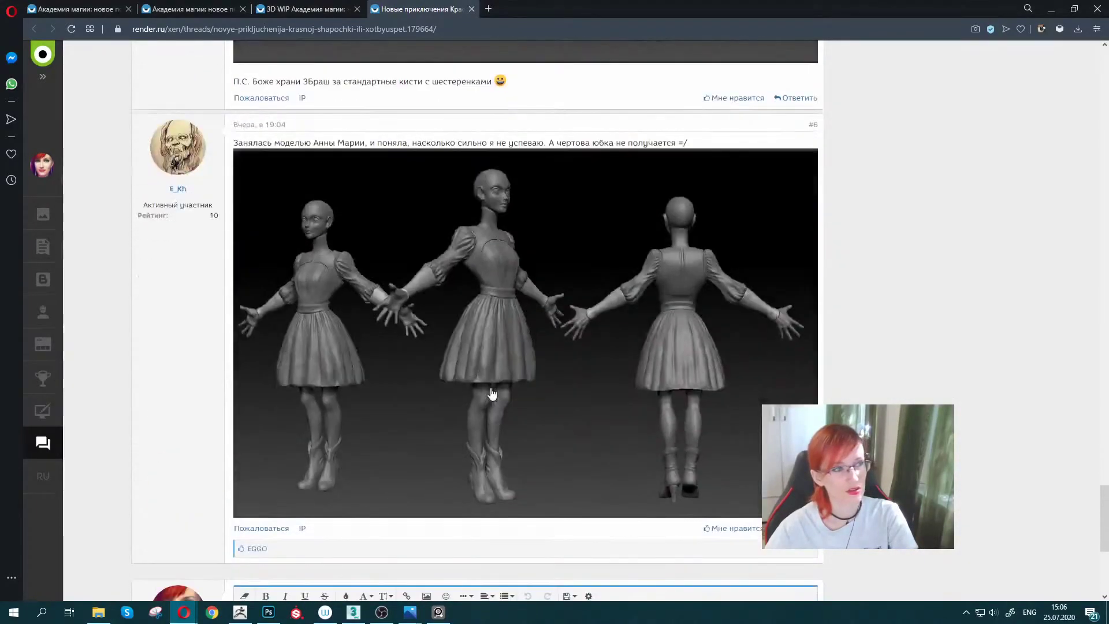
{"action": "scroll", "coordinate": [226, 205], "scroll_direction": "down", "scroll_amount": 6}
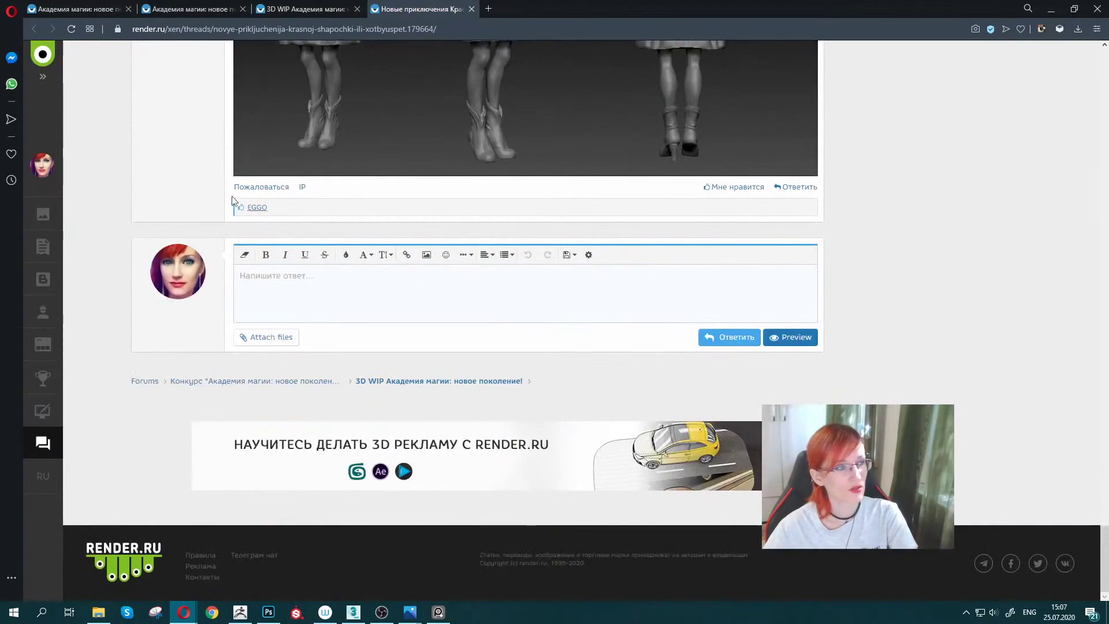
Close the Красной Шапочки thread and open «Цитадель» Путешественница во времени in a background tab.
{"action": "left_click", "coordinate": [471, 9]}
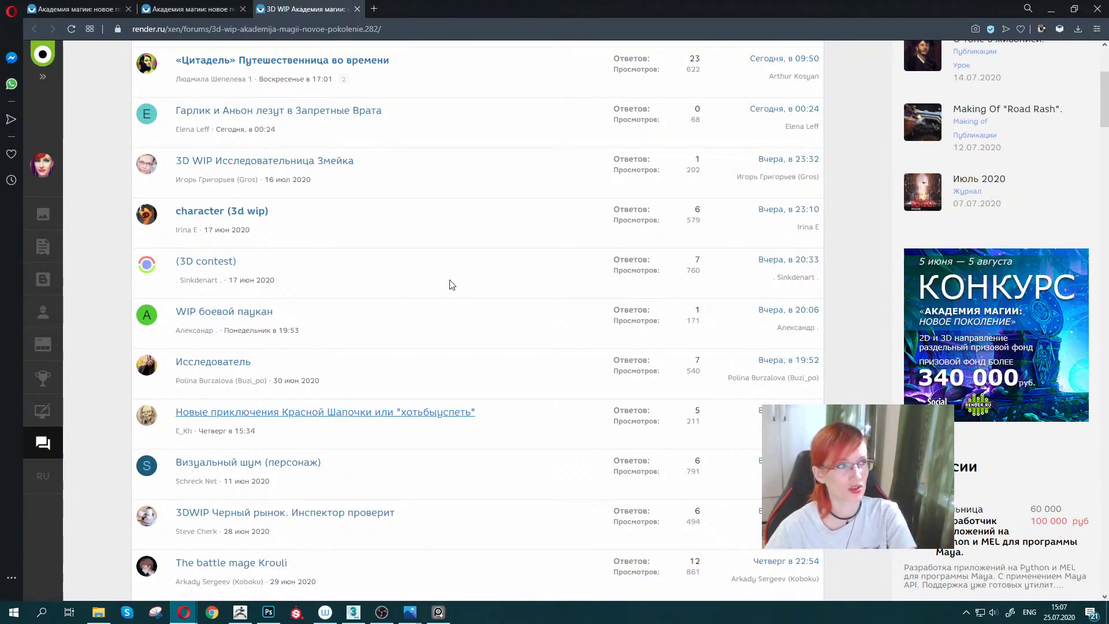
{"action": "scroll", "coordinate": [451, 283], "scroll_direction": "up", "scroll_amount": 3}
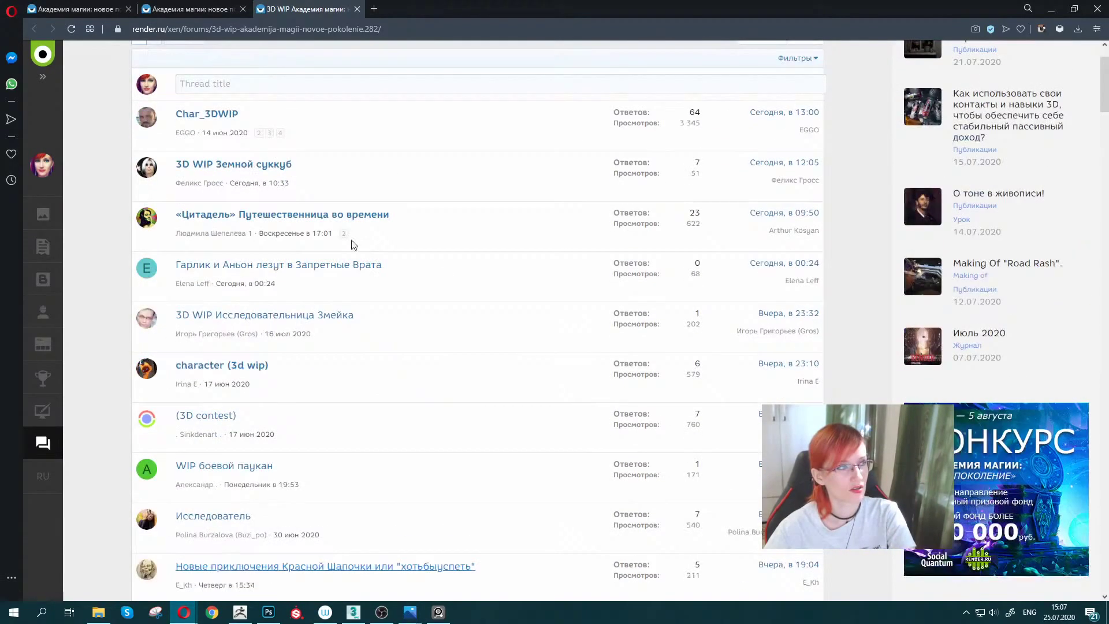
{"action": "middle_click", "coordinate": [298, 219]}
Browse down and back up the thread list, opening «Милая девчонка маг» in a new tab.
{"action": "scroll", "coordinate": [488, 371], "scroll_direction": "down", "scroll_amount": 6}
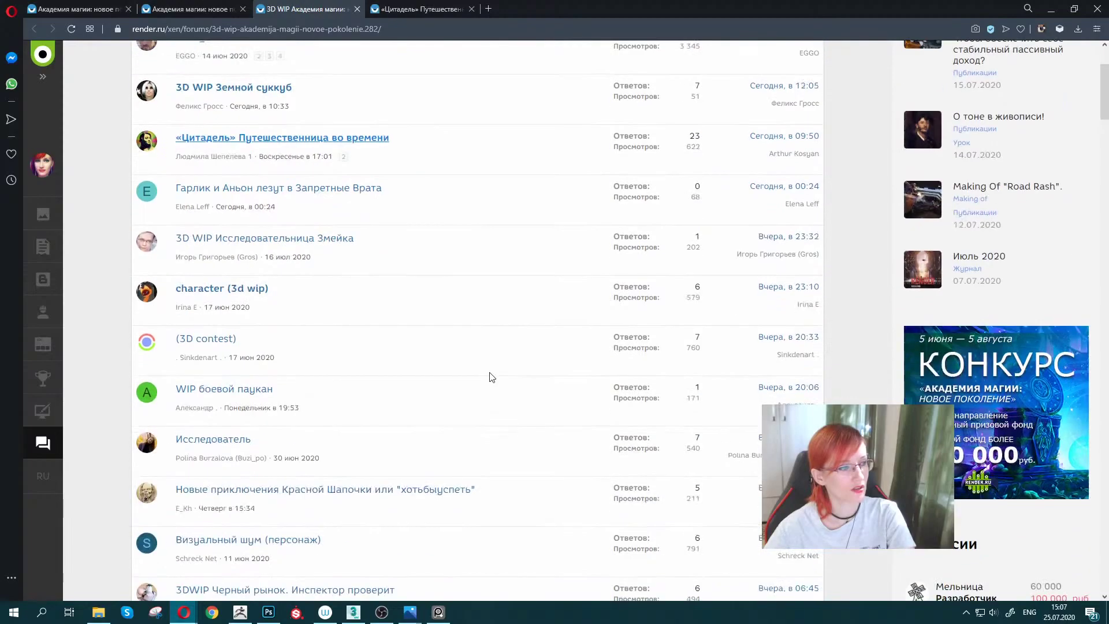
{"action": "scroll", "coordinate": [491, 386], "scroll_direction": "down", "scroll_amount": 3}
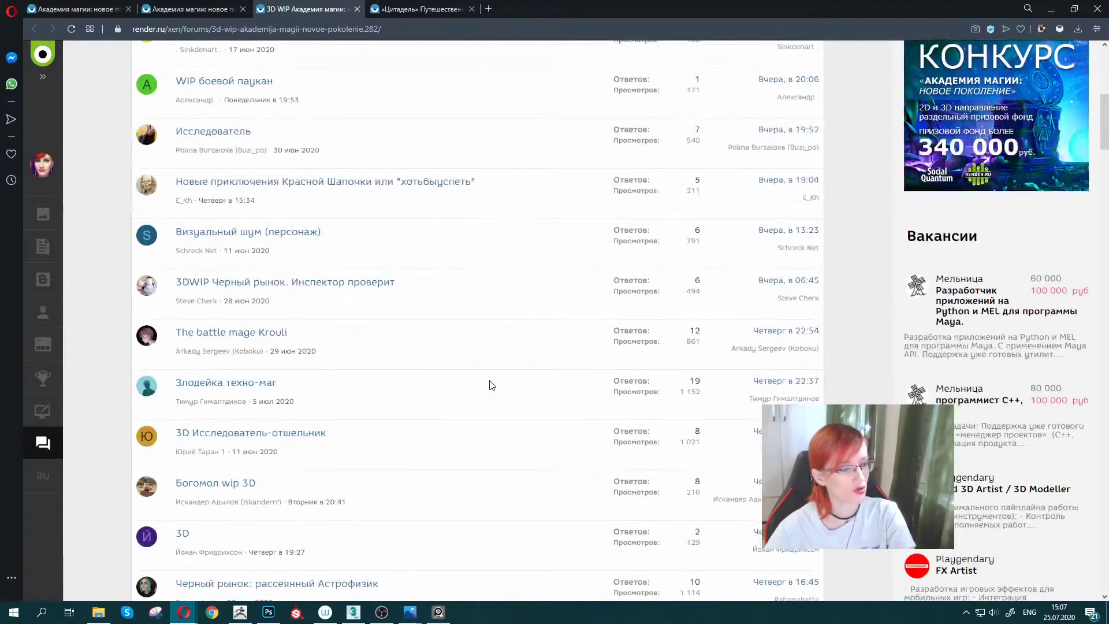
{"action": "scroll", "coordinate": [491, 385], "scroll_direction": "down", "scroll_amount": 3}
{"action": "scroll", "coordinate": [491, 385], "scroll_direction": "down", "scroll_amount": 1}
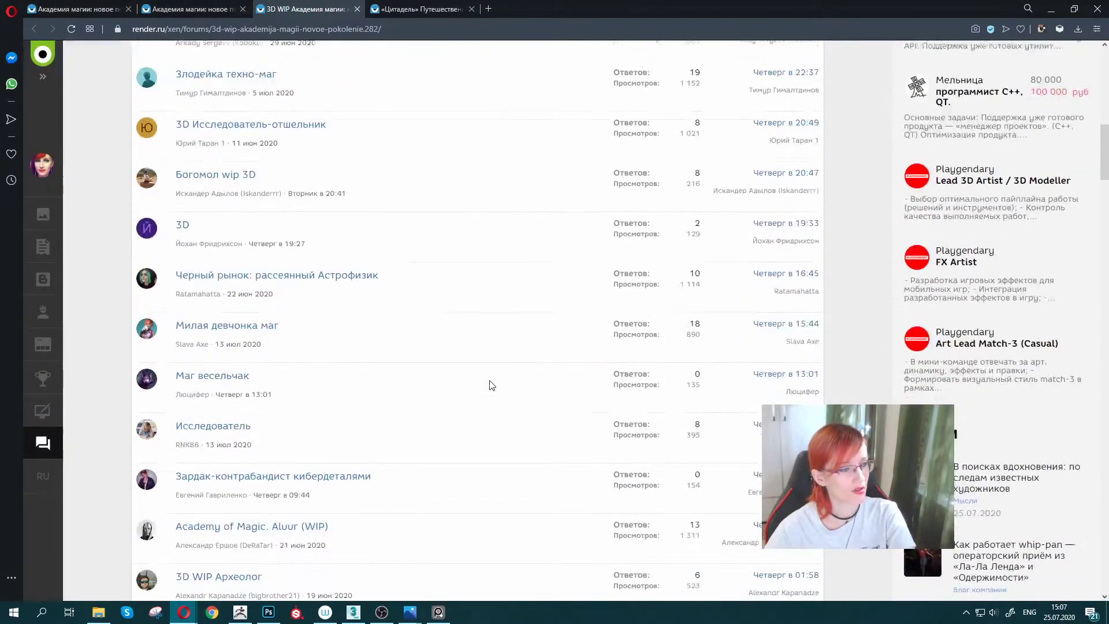
{"action": "scroll", "coordinate": [491, 385], "scroll_direction": "down", "scroll_amount": 2}
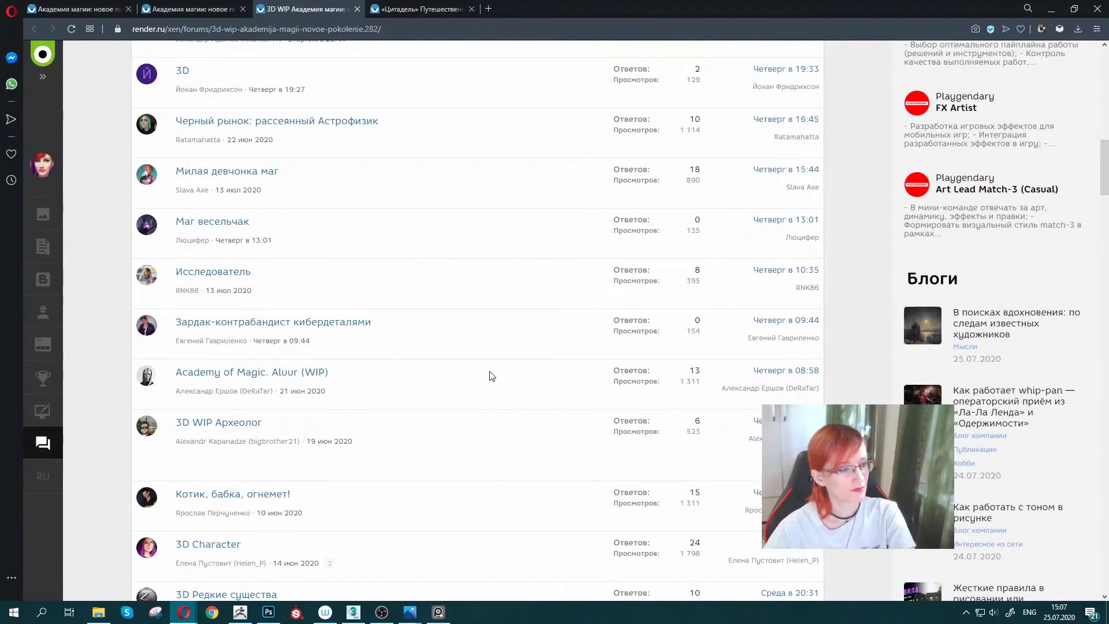
{"action": "scroll", "coordinate": [491, 376], "scroll_direction": "down", "scroll_amount": 2}
{"action": "scroll", "coordinate": [491, 376], "scroll_direction": "down", "scroll_amount": 2}
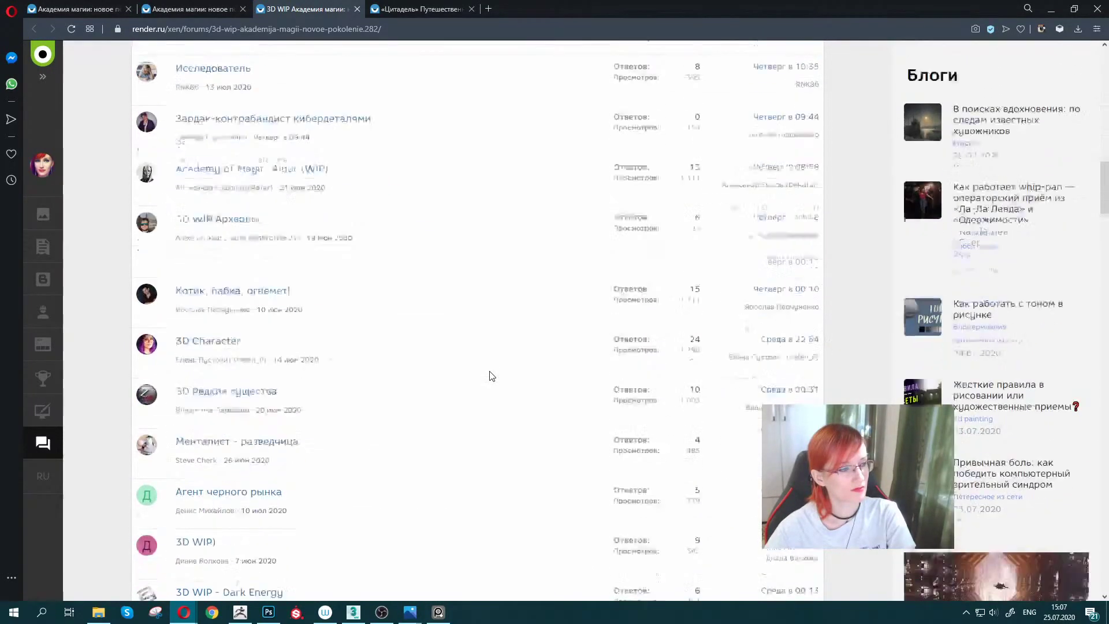
{"action": "scroll", "coordinate": [491, 376], "scroll_direction": "down", "scroll_amount": 2}
{"action": "scroll", "coordinate": [491, 376], "scroll_direction": "down", "scroll_amount": 1}
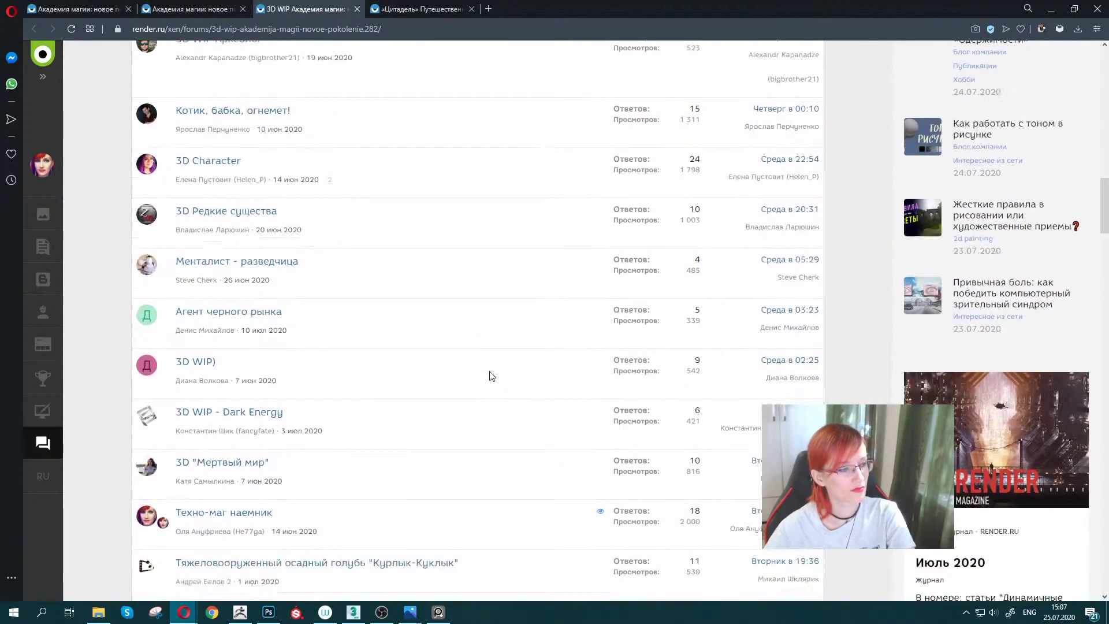
{"action": "scroll", "coordinate": [491, 376], "scroll_direction": "down", "scroll_amount": 2}
{"action": "scroll", "coordinate": [491, 376], "scroll_direction": "down", "scroll_amount": 2}
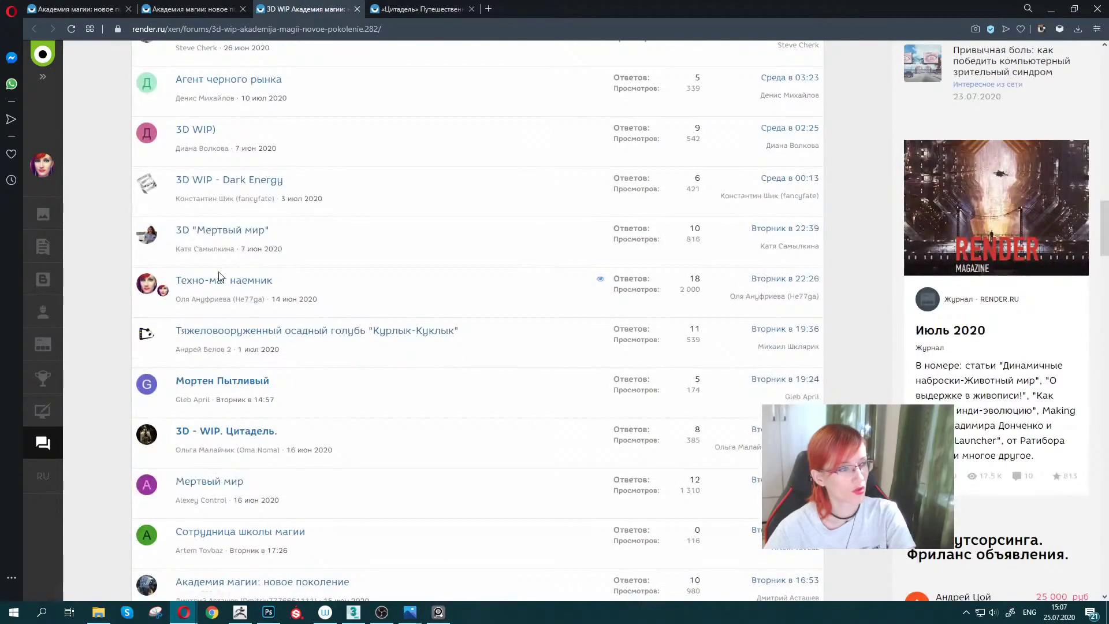
{"action": "scroll", "coordinate": [456, 409], "scroll_direction": "down", "scroll_amount": 3}
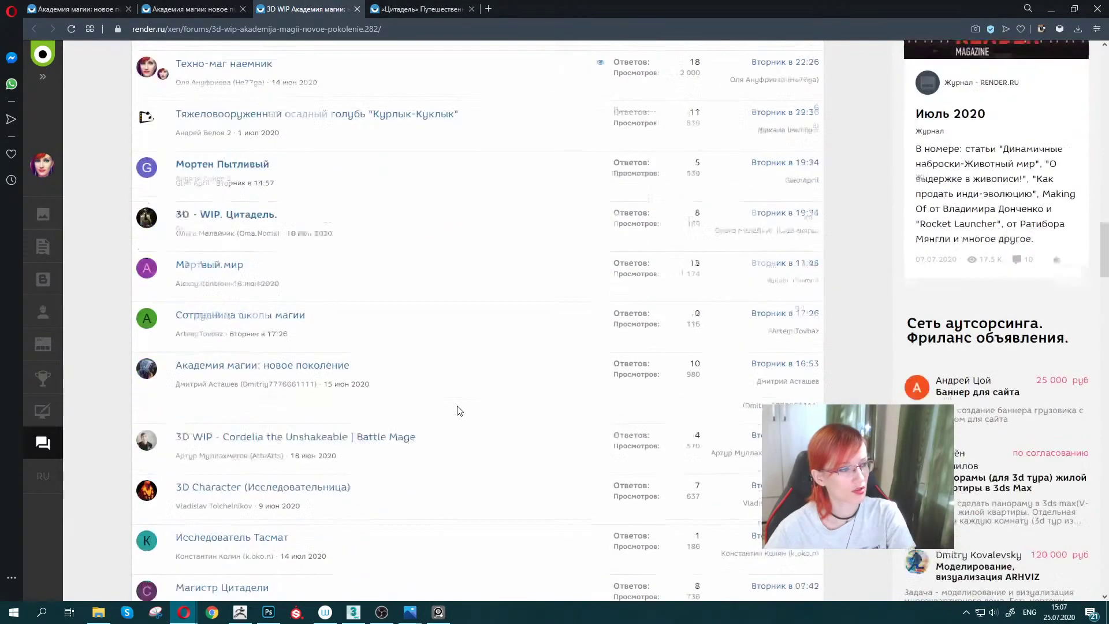
{"action": "scroll", "coordinate": [459, 410], "scroll_direction": "down", "scroll_amount": 1}
{"action": "scroll", "coordinate": [459, 410], "scroll_direction": "down", "scroll_amount": 1}
{"action": "scroll", "coordinate": [459, 409], "scroll_direction": "down", "scroll_amount": 1}
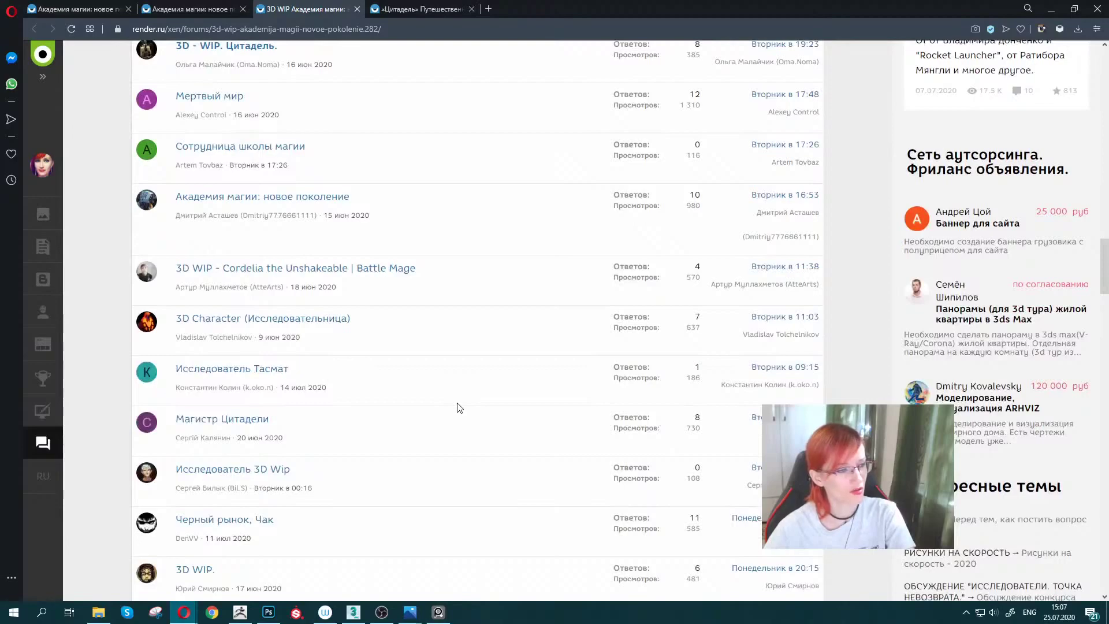
{"action": "scroll", "coordinate": [459, 408], "scroll_direction": "down", "scroll_amount": 1}
{"action": "scroll", "coordinate": [459, 406], "scroll_direction": "down", "scroll_amount": 2}
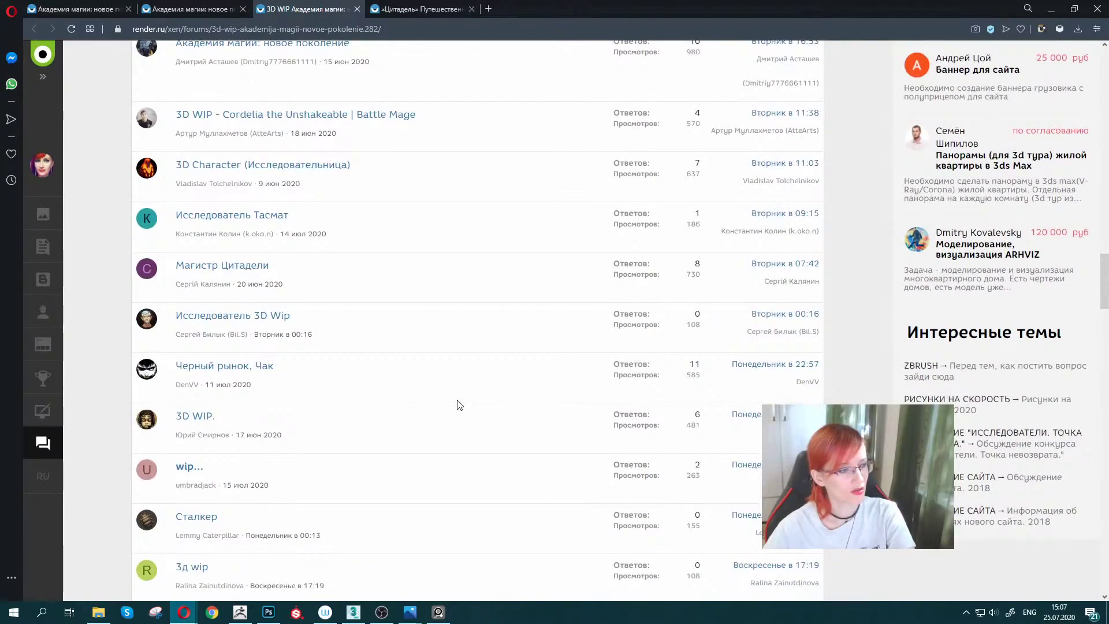
{"action": "scroll", "coordinate": [459, 405], "scroll_direction": "down", "scroll_amount": 1}
{"action": "scroll", "coordinate": [460, 404], "scroll_direction": "down", "scroll_amount": 3}
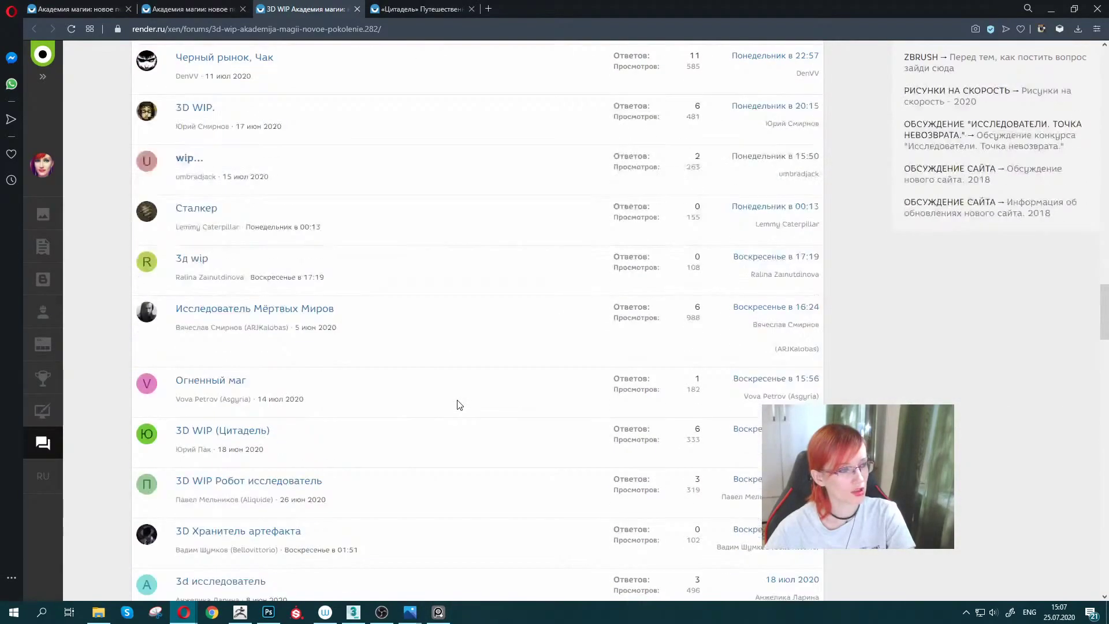
{"action": "scroll", "coordinate": [459, 405], "scroll_direction": "down", "scroll_amount": 1}
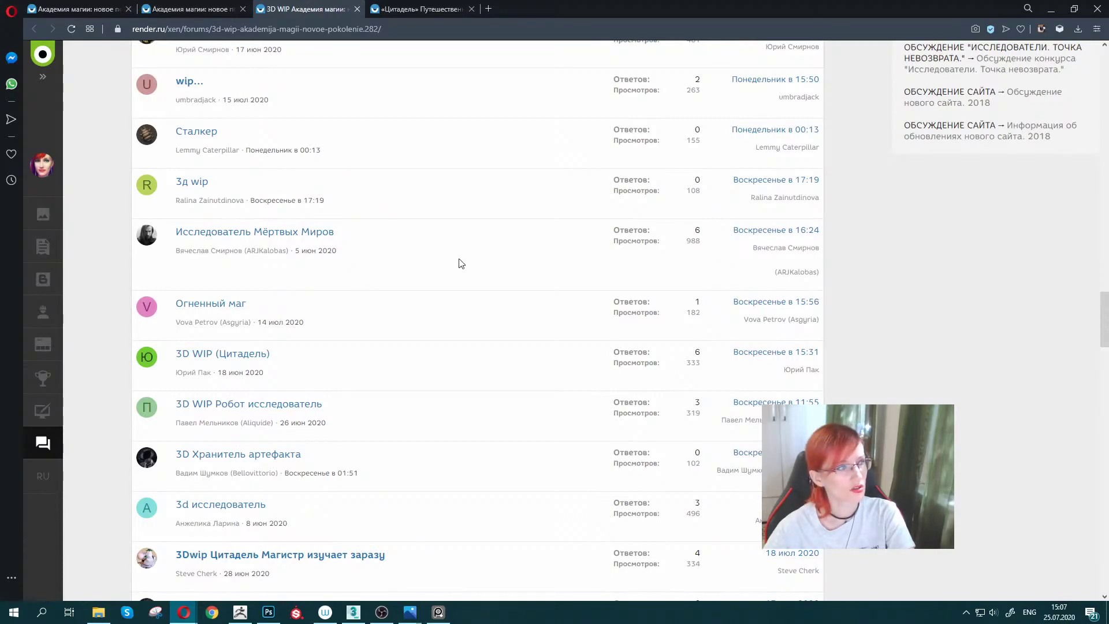
{"action": "scroll", "coordinate": [461, 264], "scroll_direction": "up", "scroll_amount": 6}
{"action": "scroll", "coordinate": [461, 263], "scroll_direction": "up", "scroll_amount": 6}
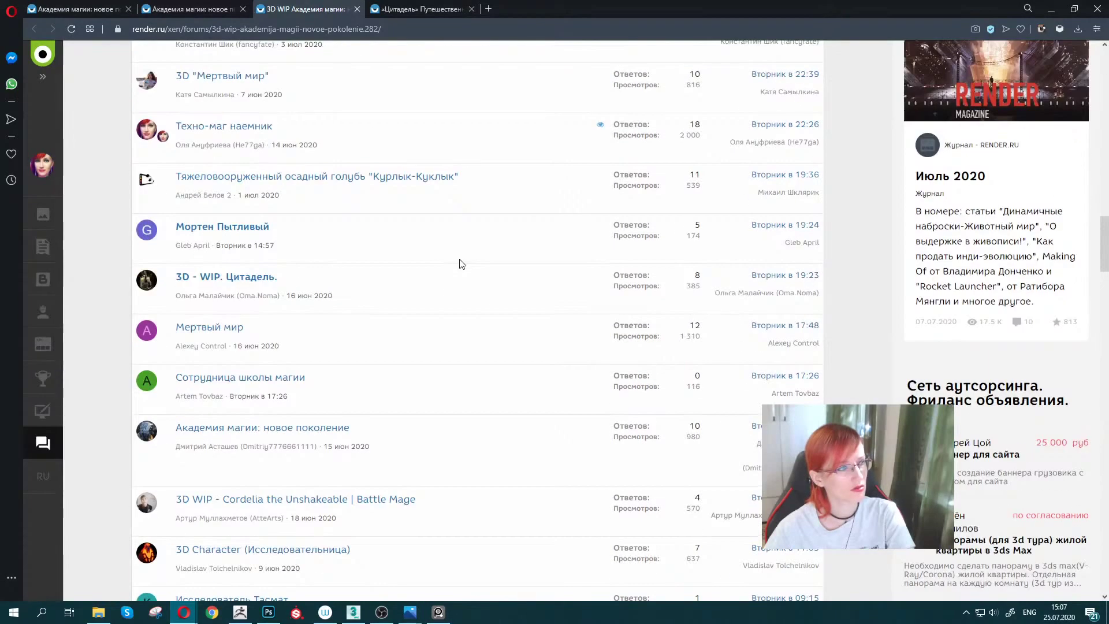
{"action": "scroll", "coordinate": [461, 264], "scroll_direction": "up", "scroll_amount": 5}
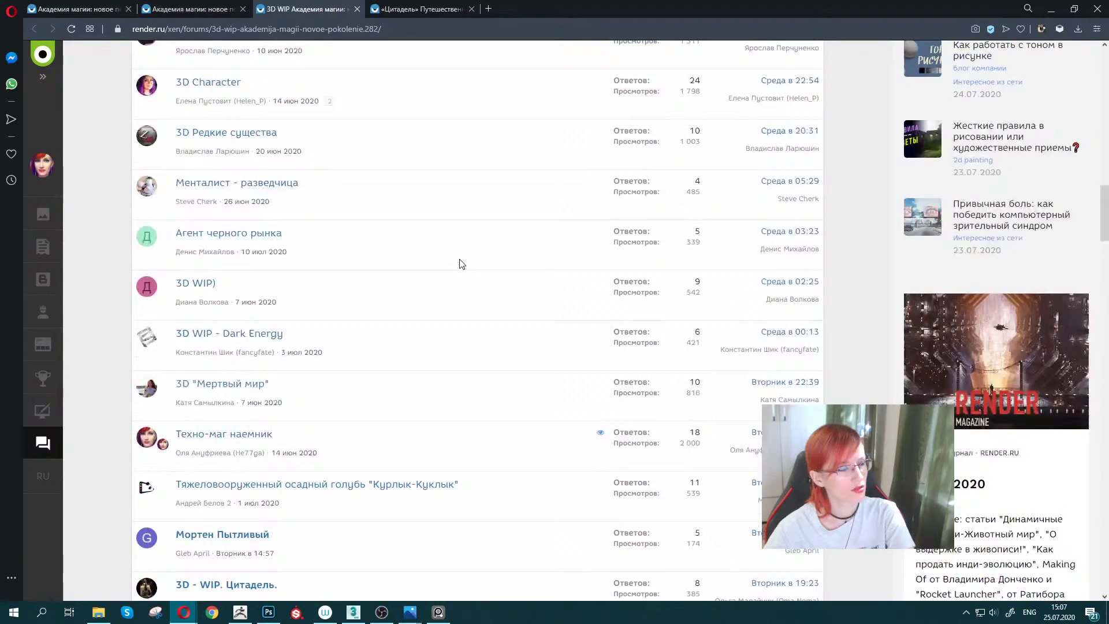
{"action": "scroll", "coordinate": [461, 264], "scroll_direction": "up", "scroll_amount": 1}
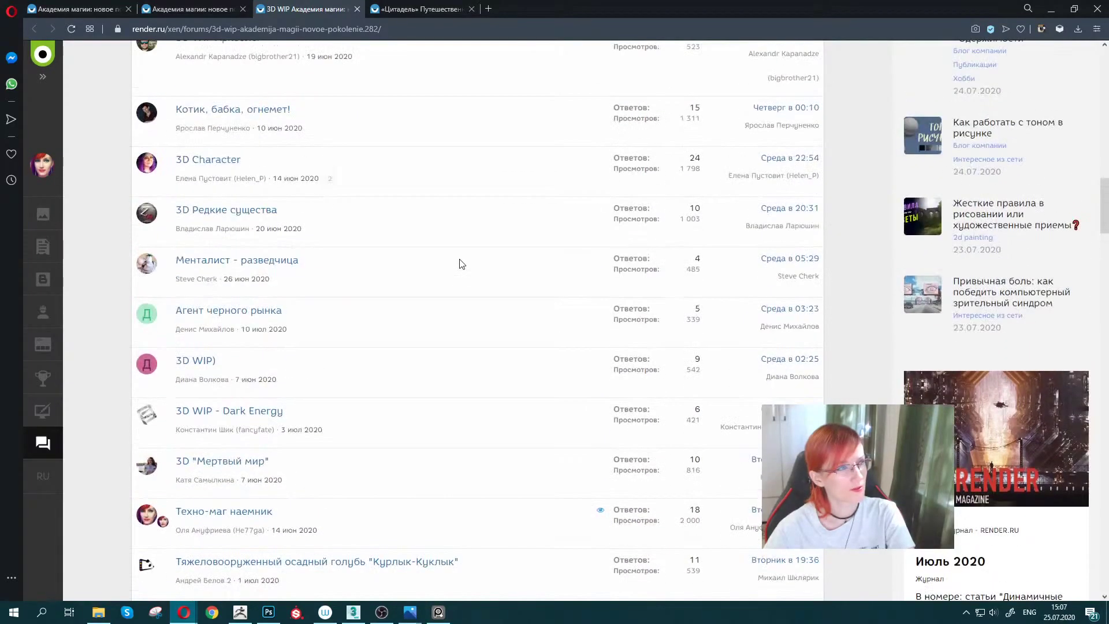
{"action": "scroll", "coordinate": [461, 263], "scroll_direction": "up", "scroll_amount": 3}
{"action": "scroll", "coordinate": [461, 263], "scroll_direction": "up", "scroll_amount": 2}
{"action": "scroll", "coordinate": [460, 263], "scroll_direction": "up", "scroll_amount": 2}
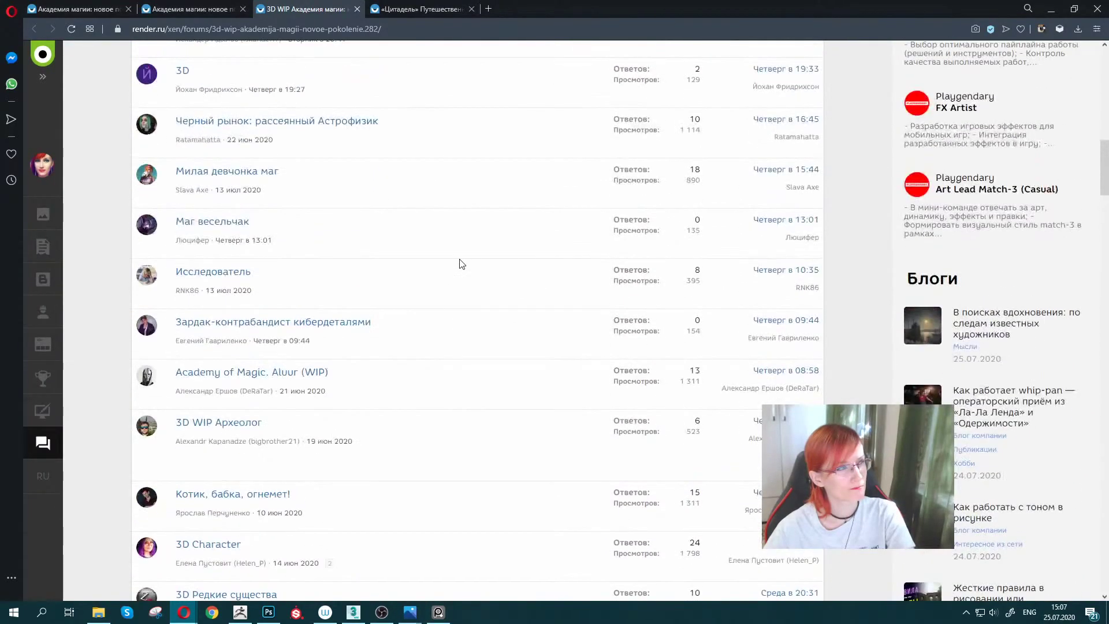
{"action": "middle_click", "coordinate": [227, 171]}
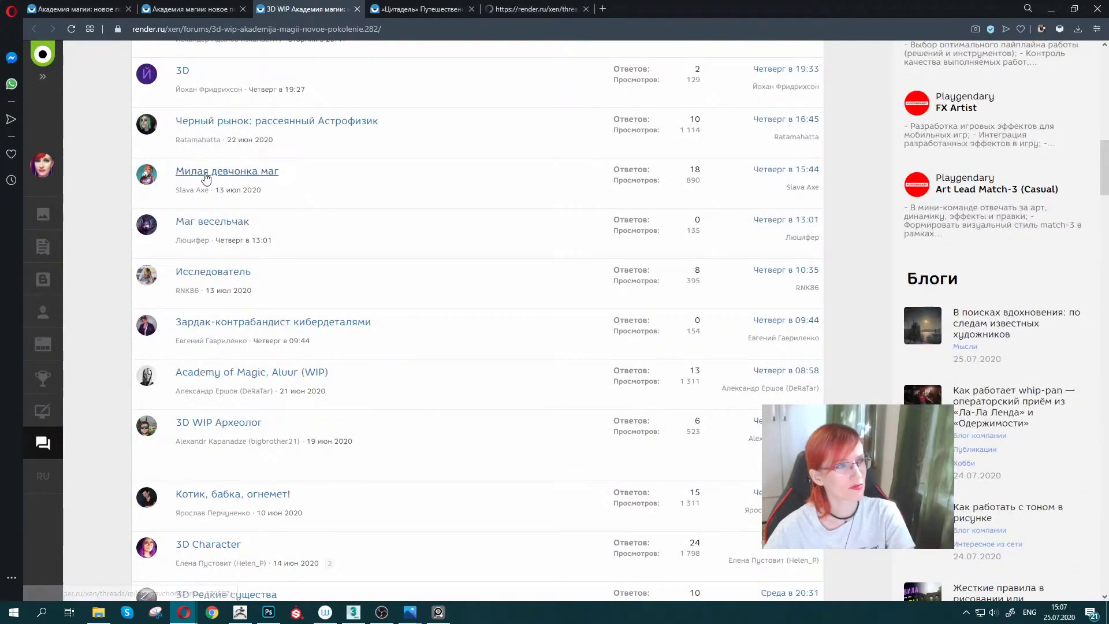
Scroll through the «Милая девчонка маг» thread to the blue-haired mage girl's final render.
{"action": "left_click", "coordinate": [522, 12]}
{"action": "scroll", "coordinate": [358, 216], "scroll_direction": "down", "scroll_amount": 1}
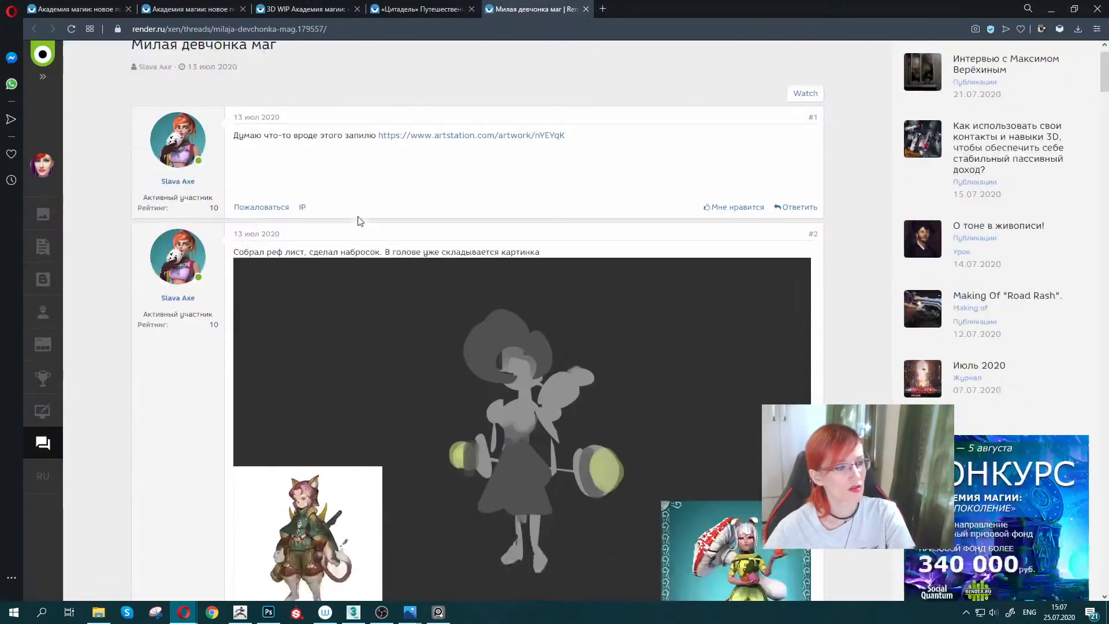
{"action": "scroll", "coordinate": [358, 216], "scroll_direction": "down", "scroll_amount": 8}
{"action": "scroll", "coordinate": [358, 217], "scroll_direction": "down", "scroll_amount": 2}
{"action": "scroll", "coordinate": [358, 217], "scroll_direction": "down", "scroll_amount": 10}
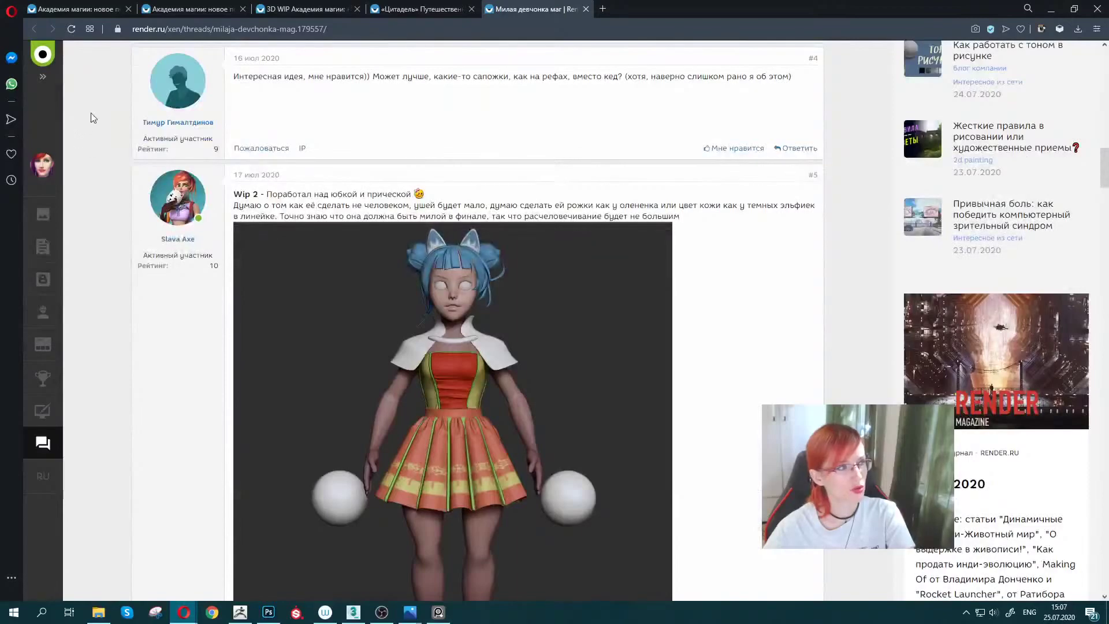
{"action": "scroll", "coordinate": [102, 286], "scroll_direction": "down", "scroll_amount": 4}
{"action": "scroll", "coordinate": [103, 286], "scroll_direction": "down", "scroll_amount": 3}
{"action": "scroll", "coordinate": [105, 283], "scroll_direction": "down", "scroll_amount": 3}
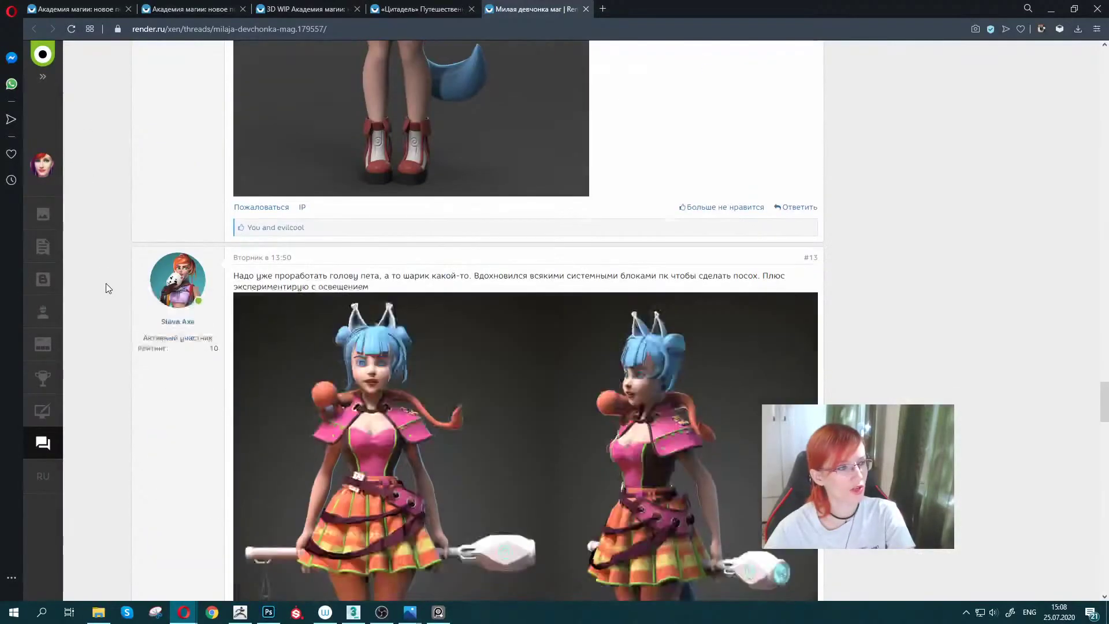
{"action": "scroll", "coordinate": [106, 283], "scroll_direction": "down", "scroll_amount": 3}
{"action": "scroll", "coordinate": [106, 283], "scroll_direction": "up", "scroll_amount": 1}
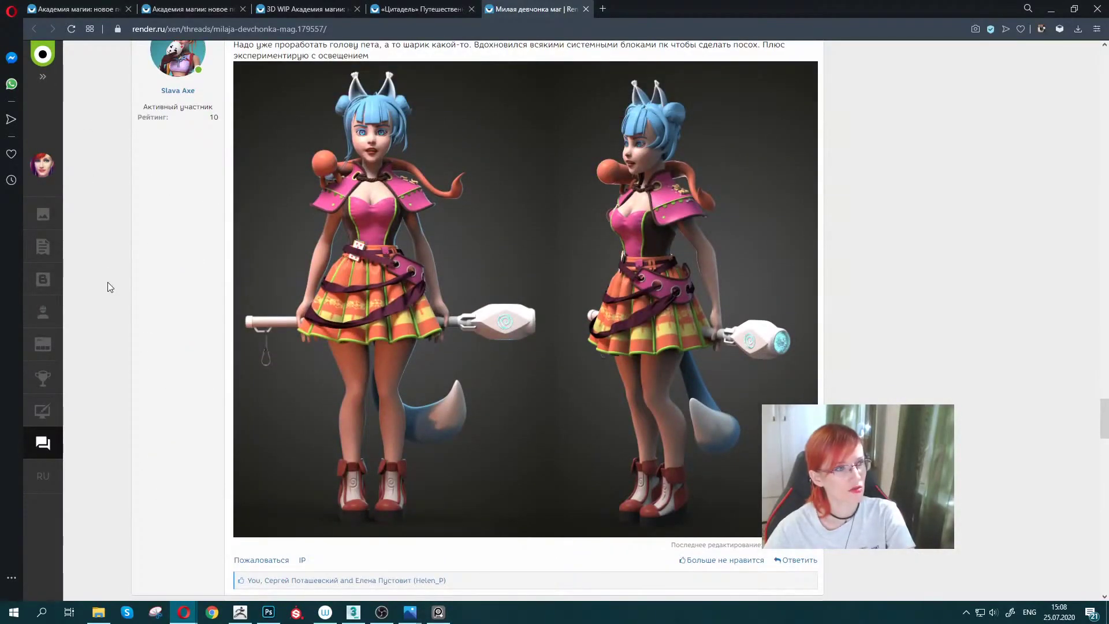
{"action": "scroll", "coordinate": [110, 279], "scroll_direction": "down", "scroll_amount": 8}
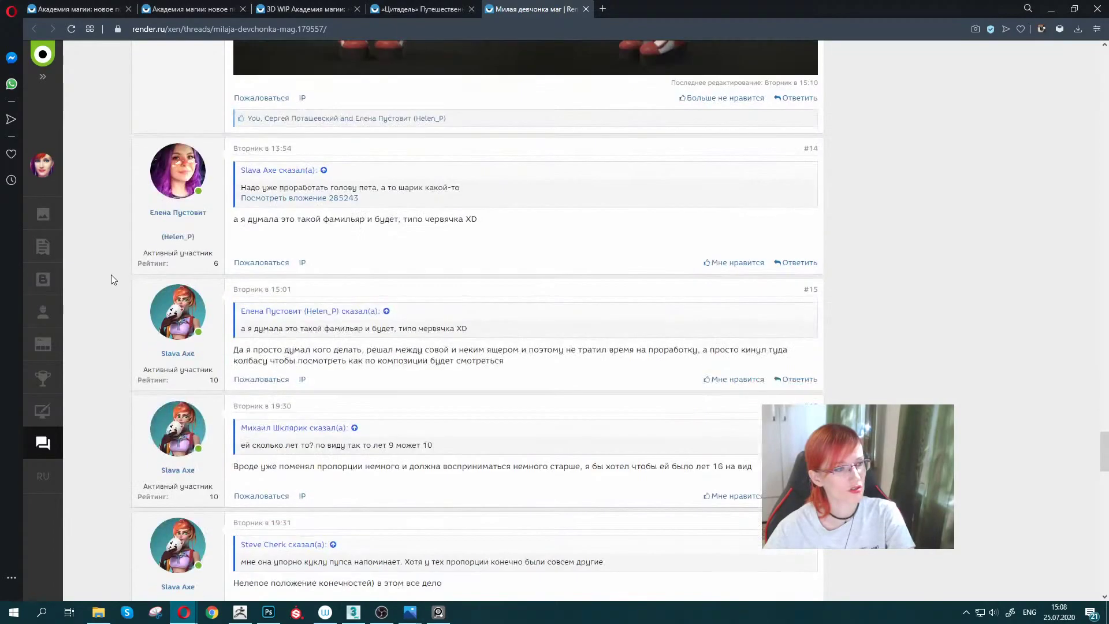
{"action": "scroll", "coordinate": [111, 275], "scroll_direction": "down", "scroll_amount": 5}
{"action": "scroll", "coordinate": [111, 275], "scroll_direction": "down", "scroll_amount": 5}
{"action": "scroll", "coordinate": [111, 275], "scroll_direction": "down", "scroll_amount": 6}
{"action": "scroll", "coordinate": [111, 275], "scroll_direction": "down", "scroll_amount": 5}
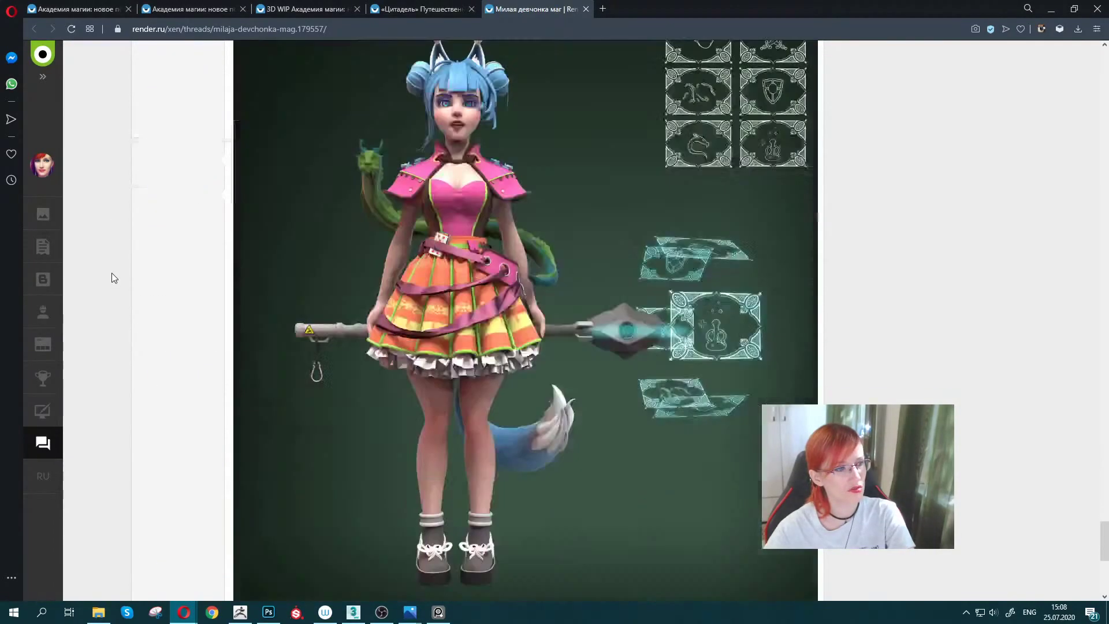
{"action": "scroll", "coordinate": [112, 272], "scroll_direction": "down", "scroll_amount": 1}
{"action": "scroll", "coordinate": [112, 272], "scroll_direction": "down", "scroll_amount": 5}
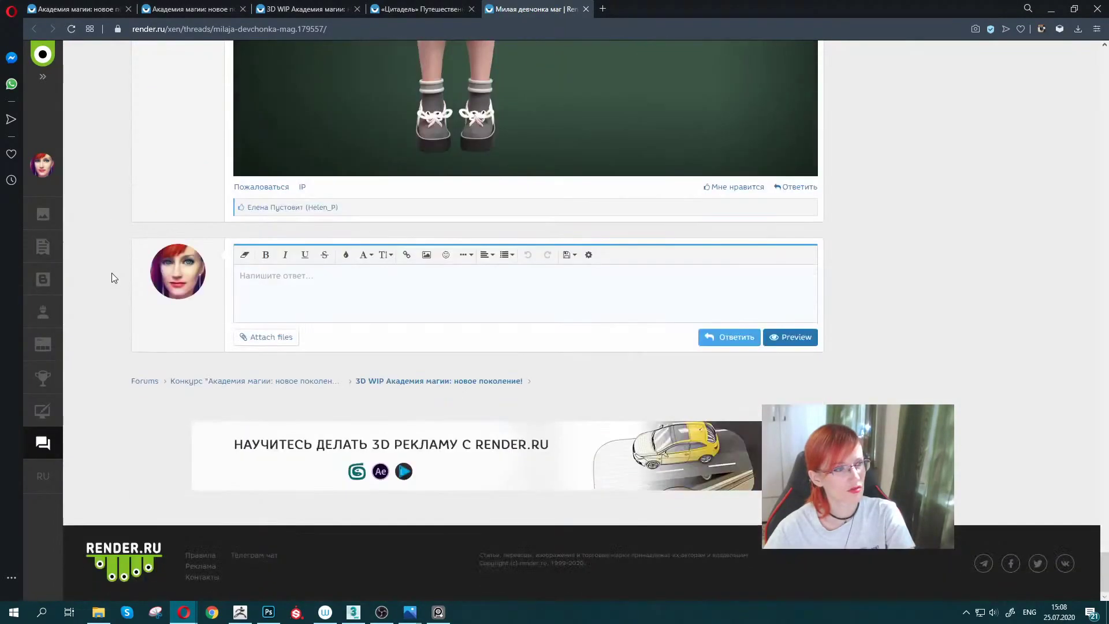
{"action": "scroll", "coordinate": [112, 269], "scroll_direction": "up", "scroll_amount": 6}
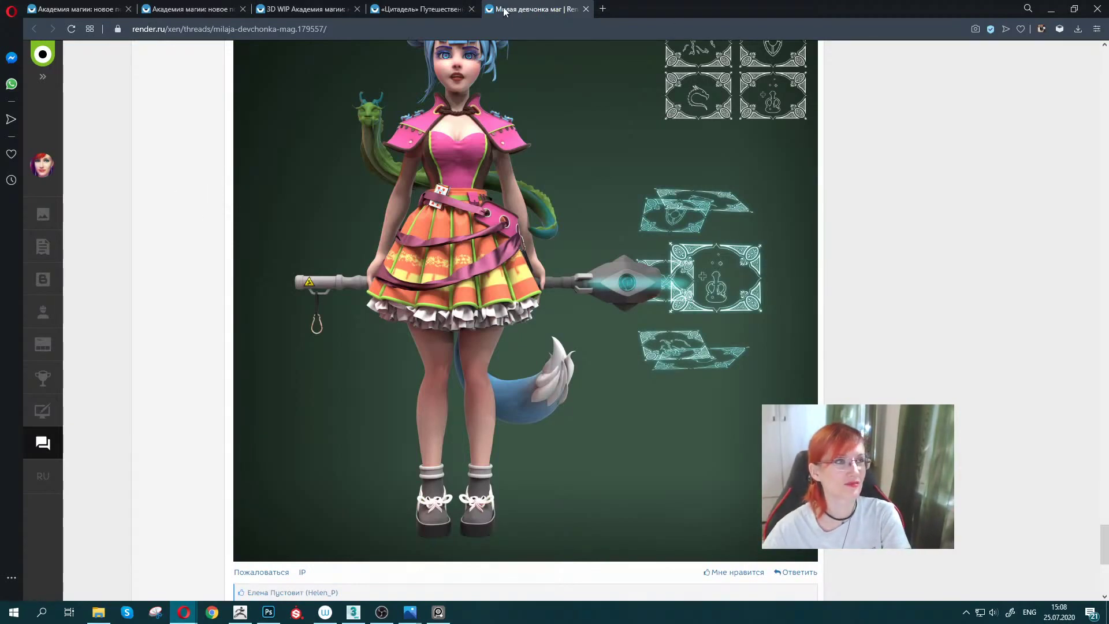
Browse the «Цитадель» thread's second page, recheck the mage-girl thread, then return to the thread list.
{"action": "left_click", "coordinate": [435, 8]}
{"action": "scroll", "coordinate": [187, 242], "scroll_direction": "up", "scroll_amount": 5}
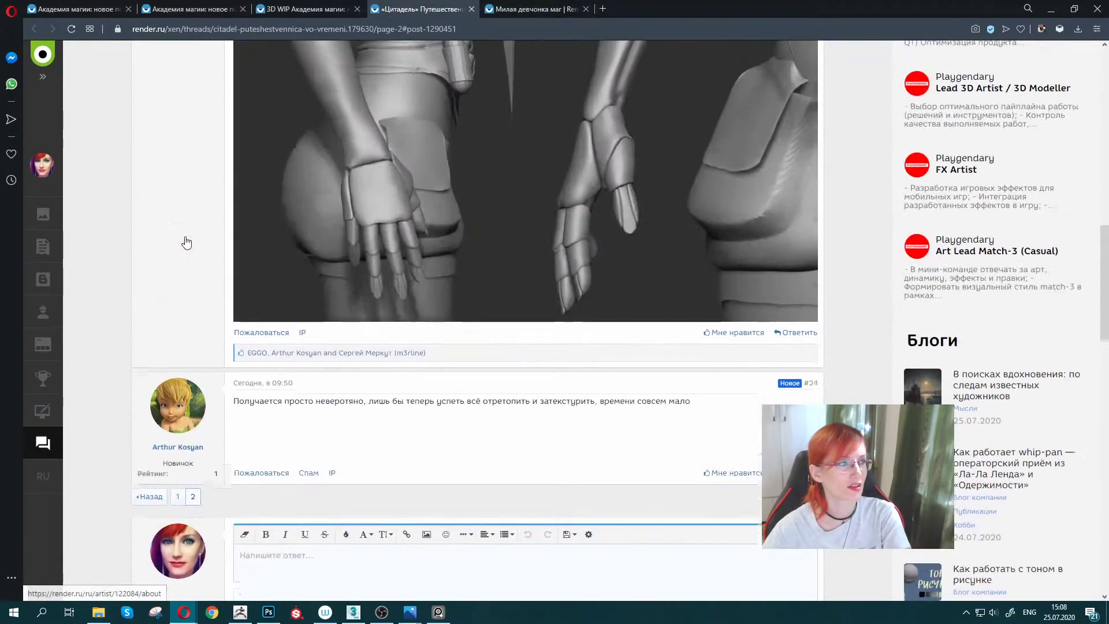
{"action": "scroll", "coordinate": [187, 243], "scroll_direction": "up", "scroll_amount": 3}
{"action": "scroll", "coordinate": [187, 241], "scroll_direction": "up", "scroll_amount": 3}
{"action": "scroll", "coordinate": [186, 240], "scroll_direction": "up", "scroll_amount": 3}
{"action": "scroll", "coordinate": [184, 239], "scroll_direction": "up", "scroll_amount": 3}
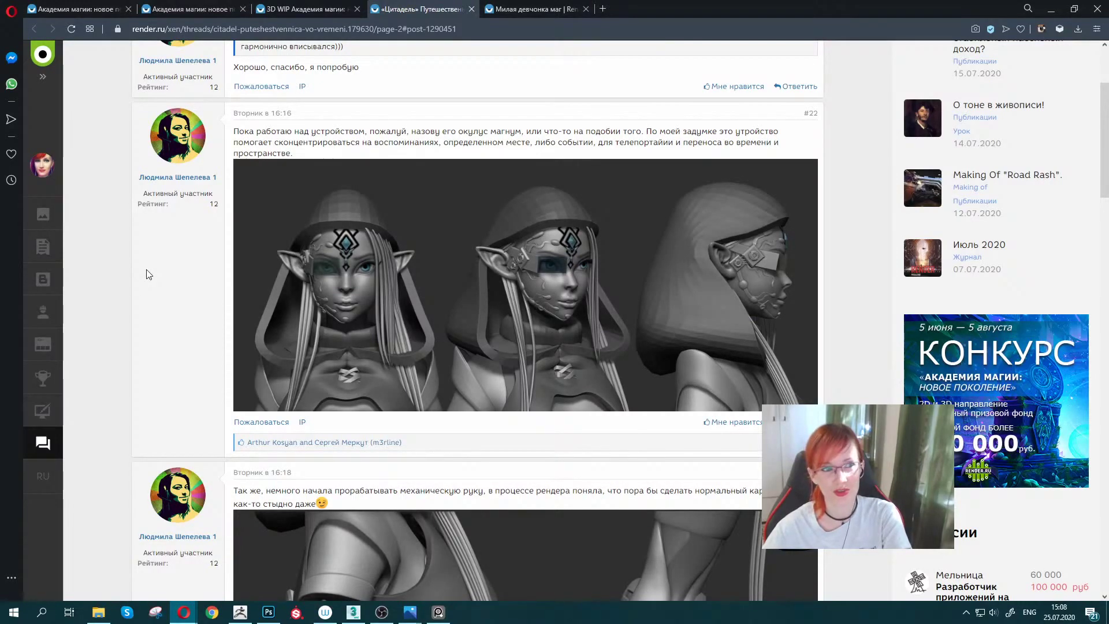
{"action": "left_click", "coordinate": [530, 10]}
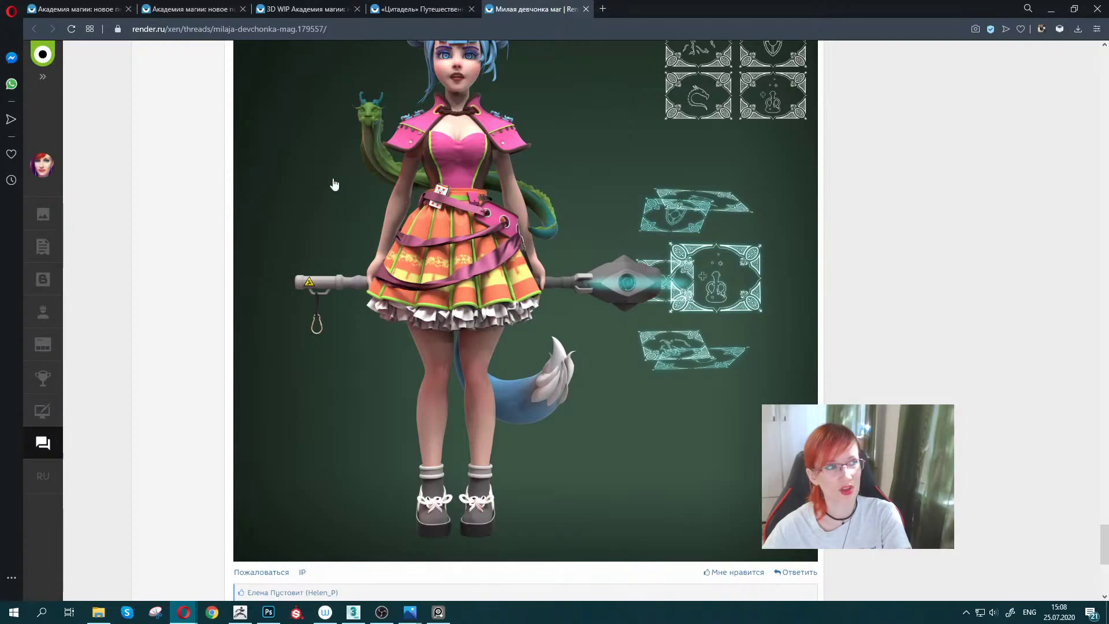
{"action": "scroll", "coordinate": [225, 188], "scroll_direction": "up", "scroll_amount": 3}
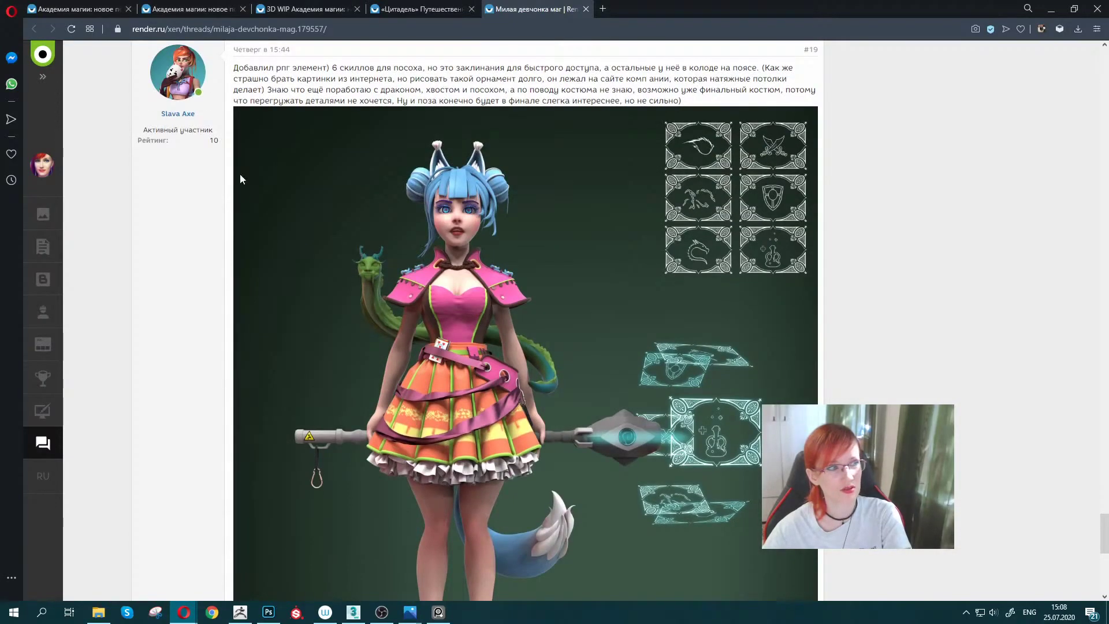
{"action": "left_click", "coordinate": [414, 12]}
Open the «Черный рынок: рассеянный Астрофизик» thread from the 3D WIP list in a new tab.
{"action": "left_click", "coordinate": [306, 10]}
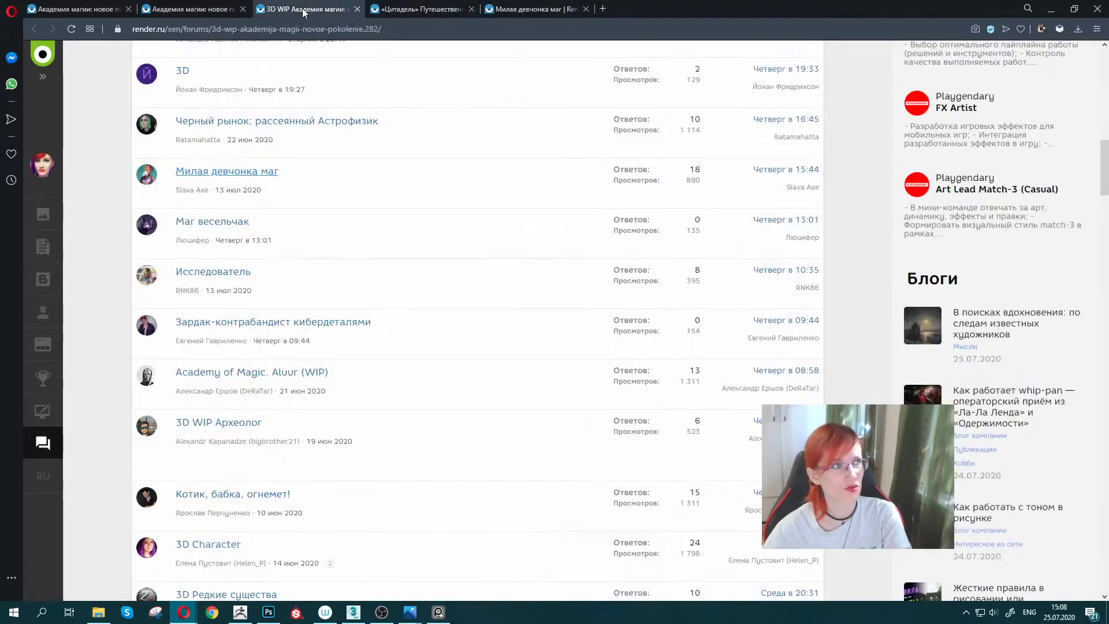
{"action": "scroll", "coordinate": [316, 187], "scroll_direction": "up", "scroll_amount": 4}
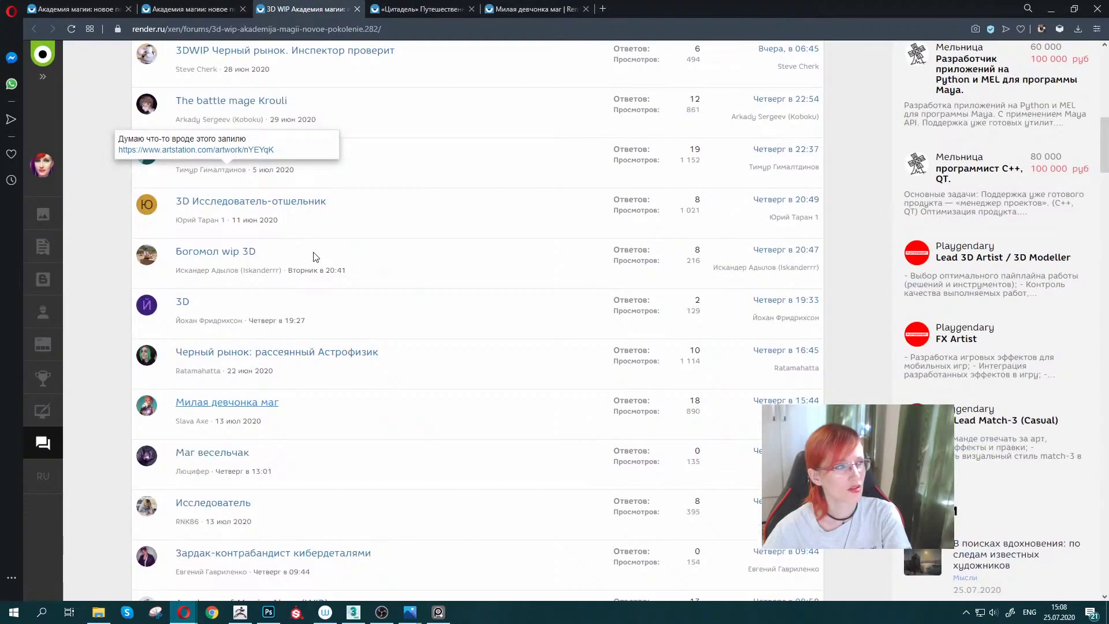
{"action": "middle_click", "coordinate": [346, 350]}
{"action": "left_click", "coordinate": [662, 6]}
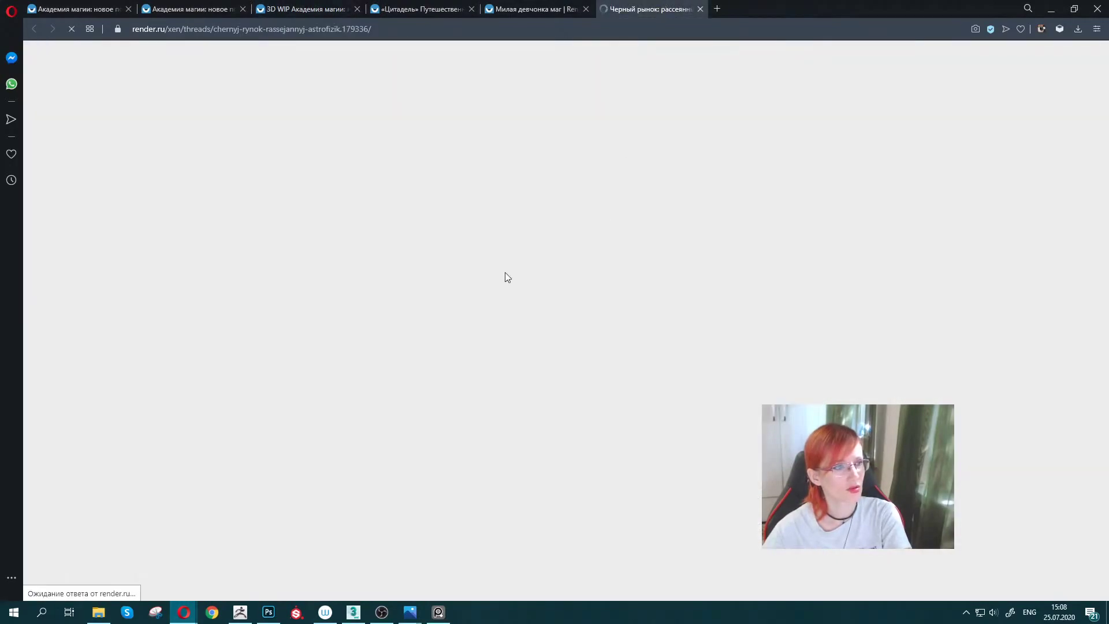
Scroll through the Астрофизик thread, then close it and the «Милая девчонка маг» tab.
{"action": "scroll", "coordinate": [439, 265], "scroll_direction": "down", "scroll_amount": 5}
{"action": "scroll", "coordinate": [404, 252], "scroll_direction": "down", "scroll_amount": 5}
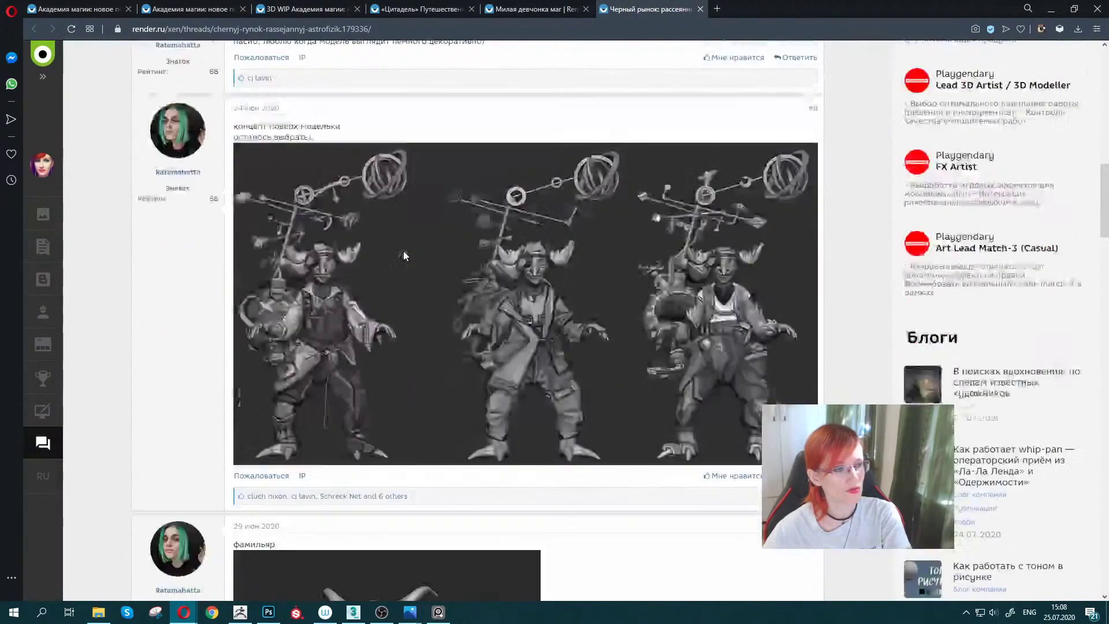
{"action": "scroll", "coordinate": [404, 252], "scroll_direction": "down", "scroll_amount": 5}
{"action": "scroll", "coordinate": [403, 252], "scroll_direction": "down", "scroll_amount": 5}
{"action": "scroll", "coordinate": [403, 252], "scroll_direction": "down", "scroll_amount": 2}
{"action": "scroll", "coordinate": [403, 251], "scroll_direction": "down", "scroll_amount": 5}
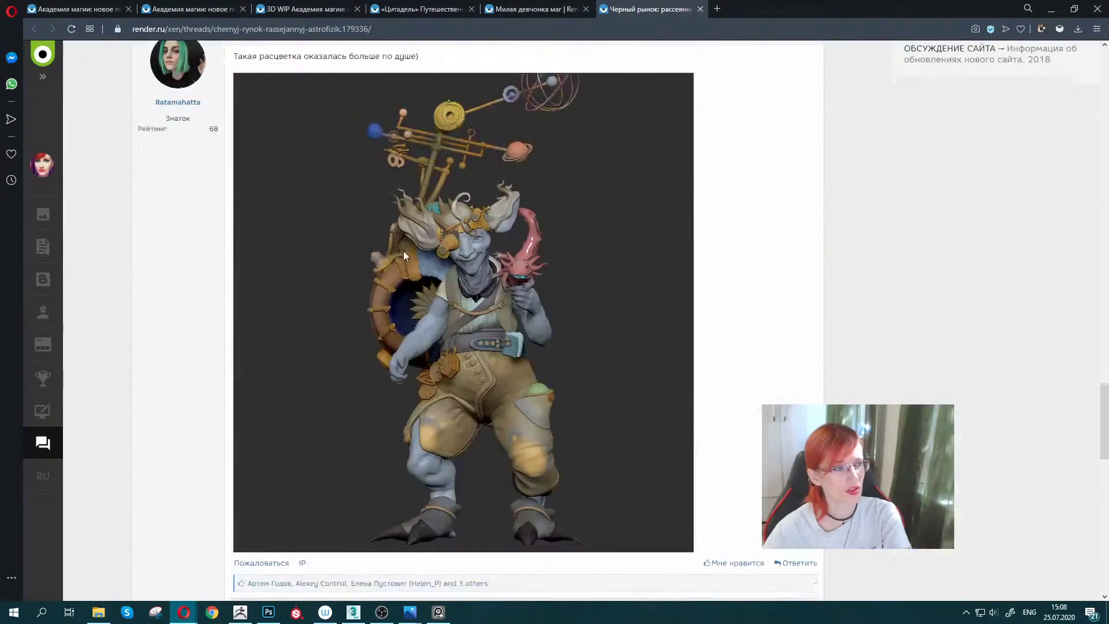
{"action": "scroll", "coordinate": [403, 250], "scroll_direction": "down", "scroll_amount": 3}
{"action": "scroll", "coordinate": [403, 251], "scroll_direction": "down", "scroll_amount": 5}
{"action": "scroll", "coordinate": [404, 251], "scroll_direction": "down", "scroll_amount": 5}
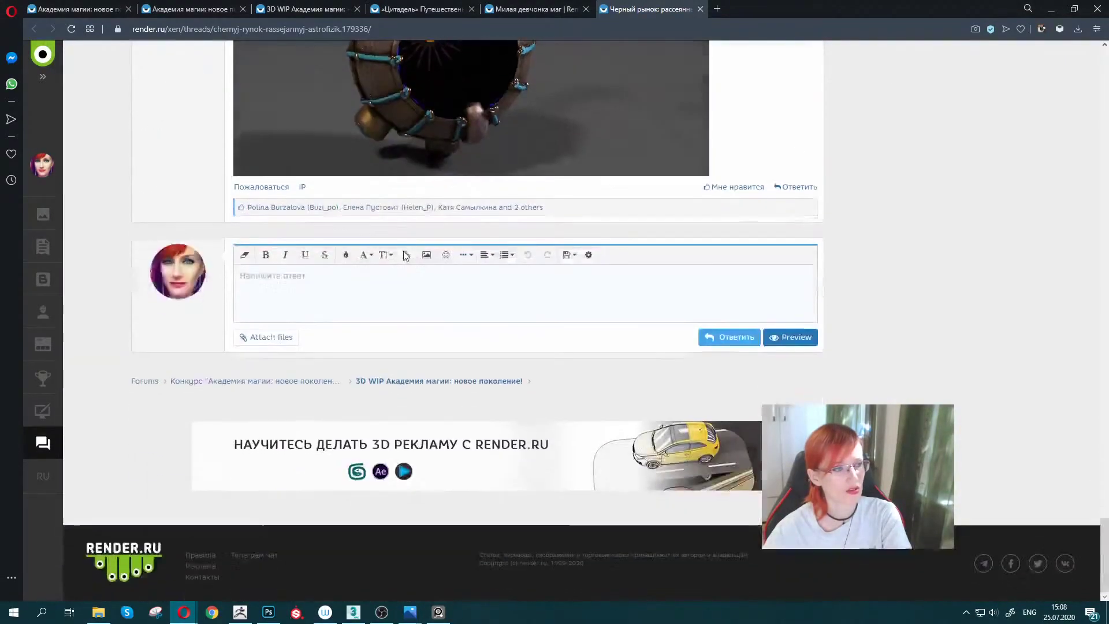
{"action": "scroll", "coordinate": [403, 251], "scroll_direction": "up", "scroll_amount": 5}
{"action": "scroll", "coordinate": [403, 251], "scroll_direction": "up", "scroll_amount": 3}
{"action": "scroll", "coordinate": [384, 241], "scroll_direction": "up", "scroll_amount": 3}
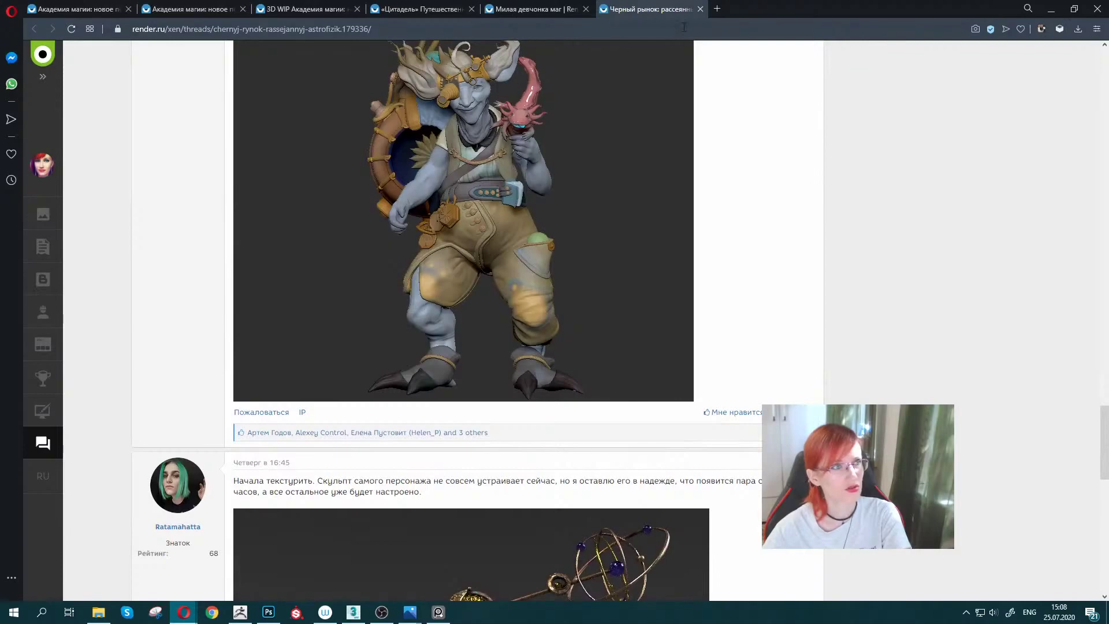
{"action": "left_click", "coordinate": [700, 8]}
{"action": "left_click", "coordinate": [587, 12]}
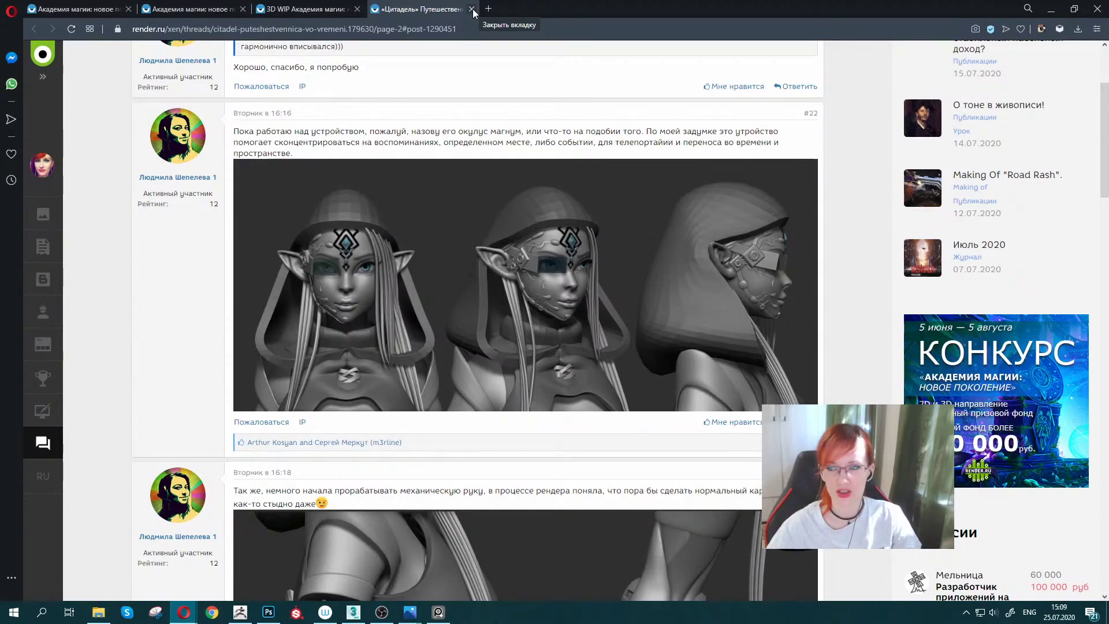
{"action": "mouse_move", "coordinate": [423, 9]}
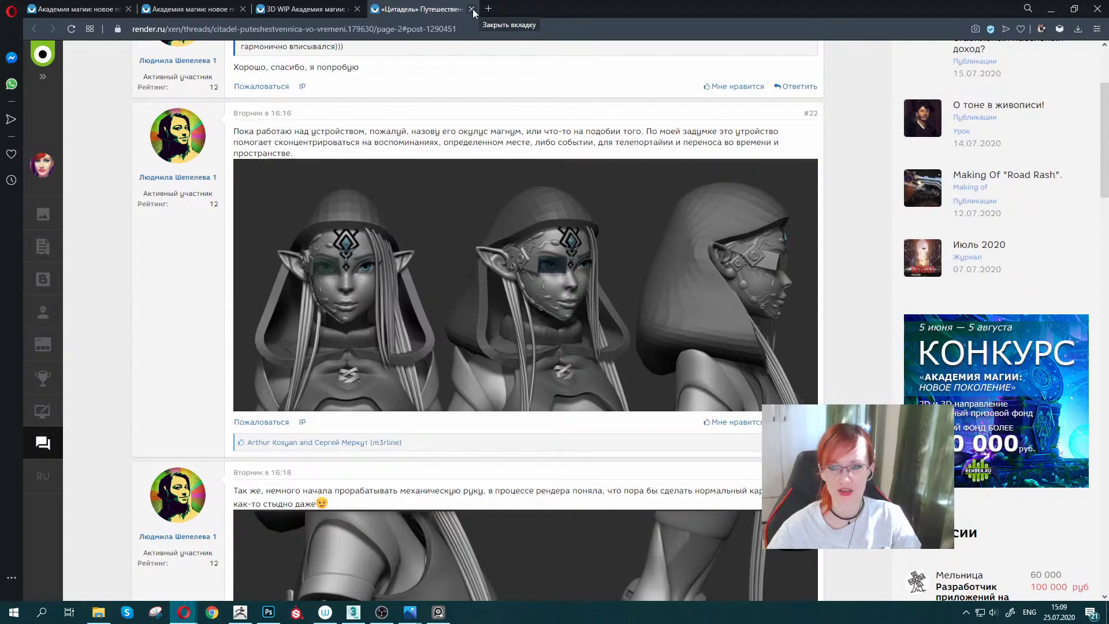
Close «Цитадель», view the «character (3d wip)» thread, then close it, the 3D WIP list and gallery.
{"action": "left_click", "coordinate": [472, 9]}
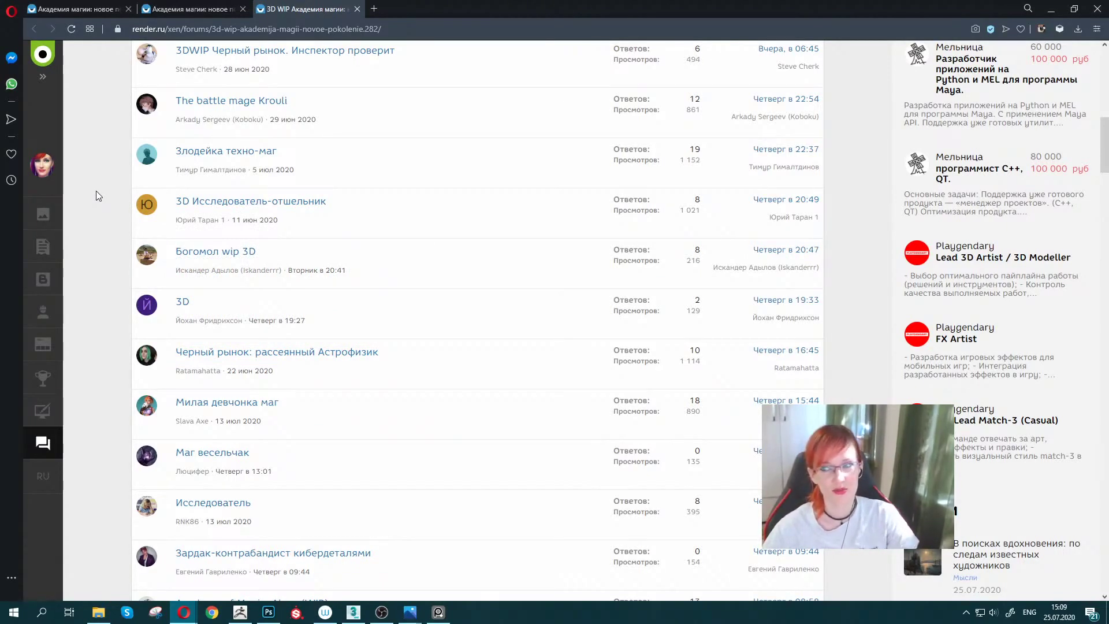
{"action": "scroll", "coordinate": [95, 192], "scroll_direction": "up", "scroll_amount": 5}
{"action": "scroll", "coordinate": [97, 193], "scroll_direction": "up", "scroll_amount": 3}
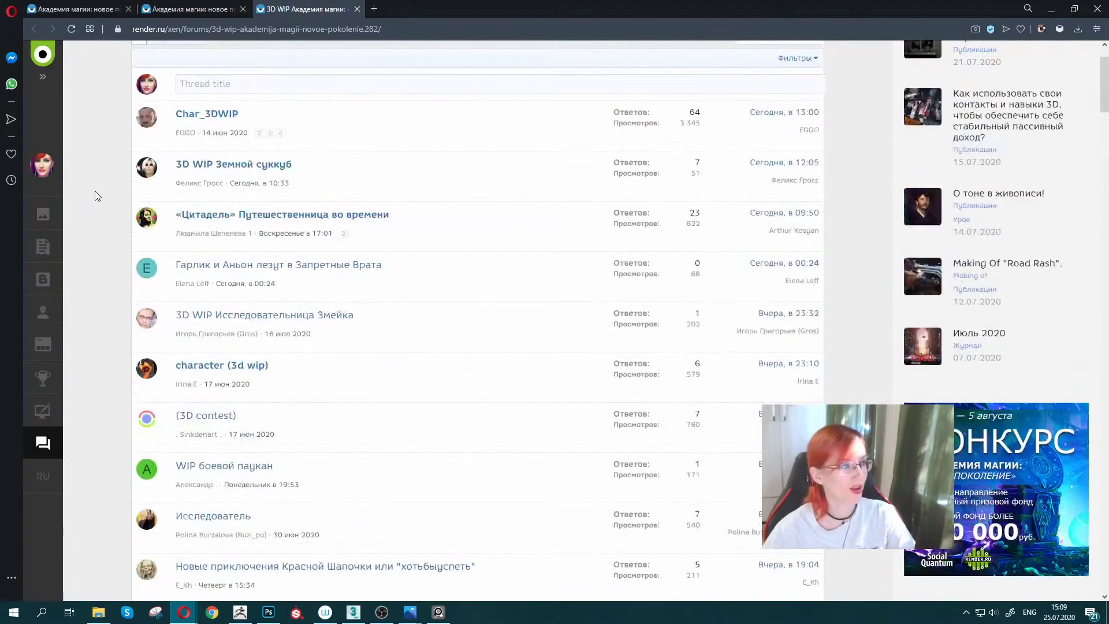
{"action": "middle_click", "coordinate": [254, 366]}
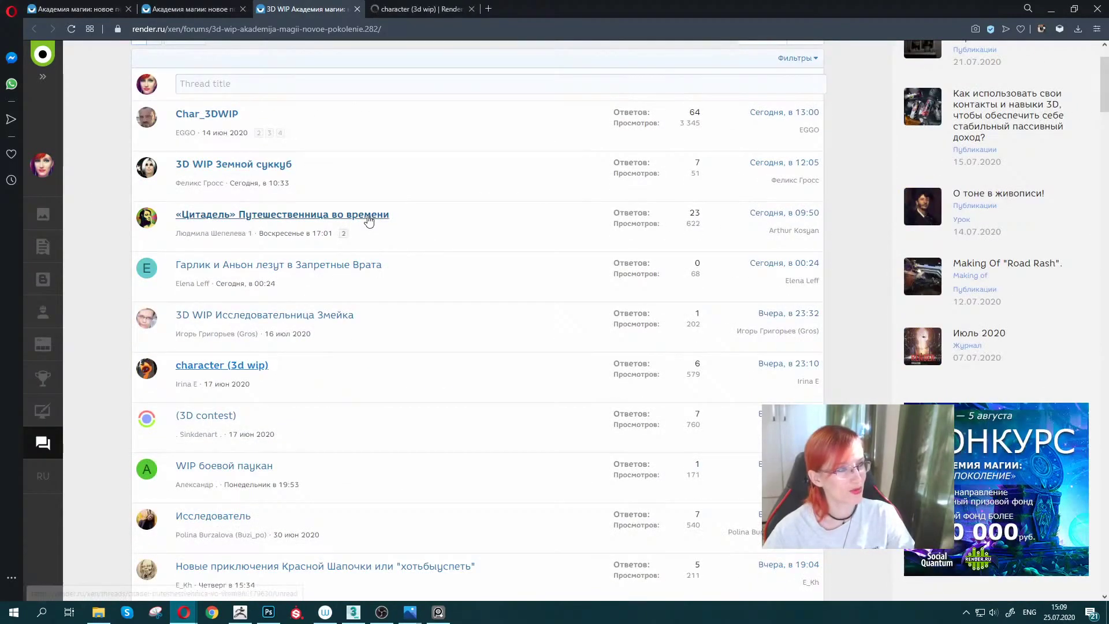
{"action": "left_click", "coordinate": [417, 11]}
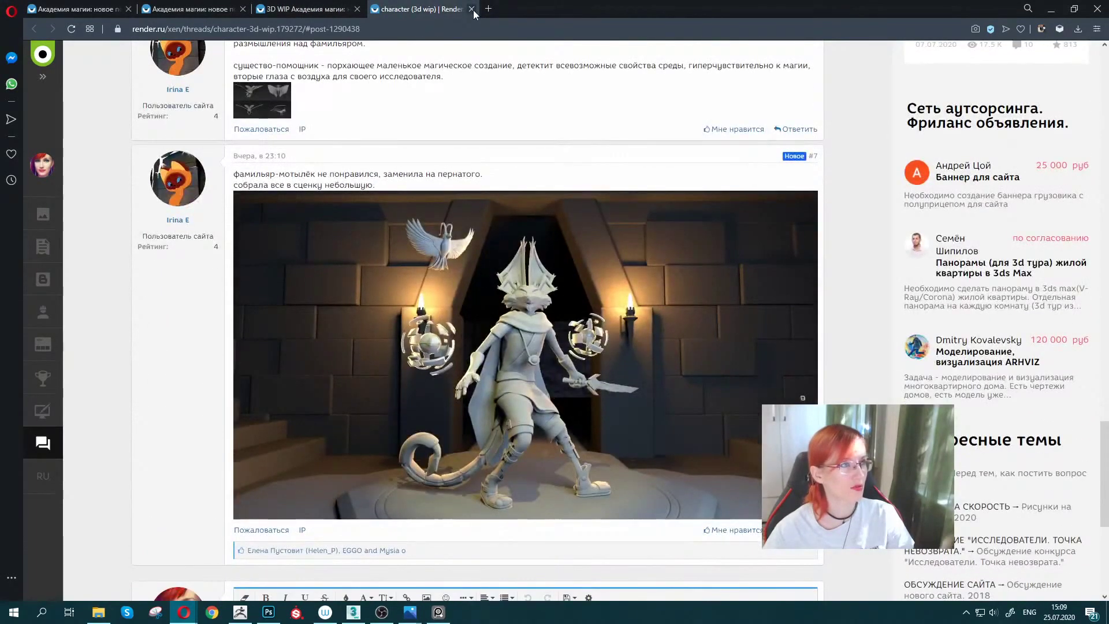
{"action": "left_click", "coordinate": [473, 10]}
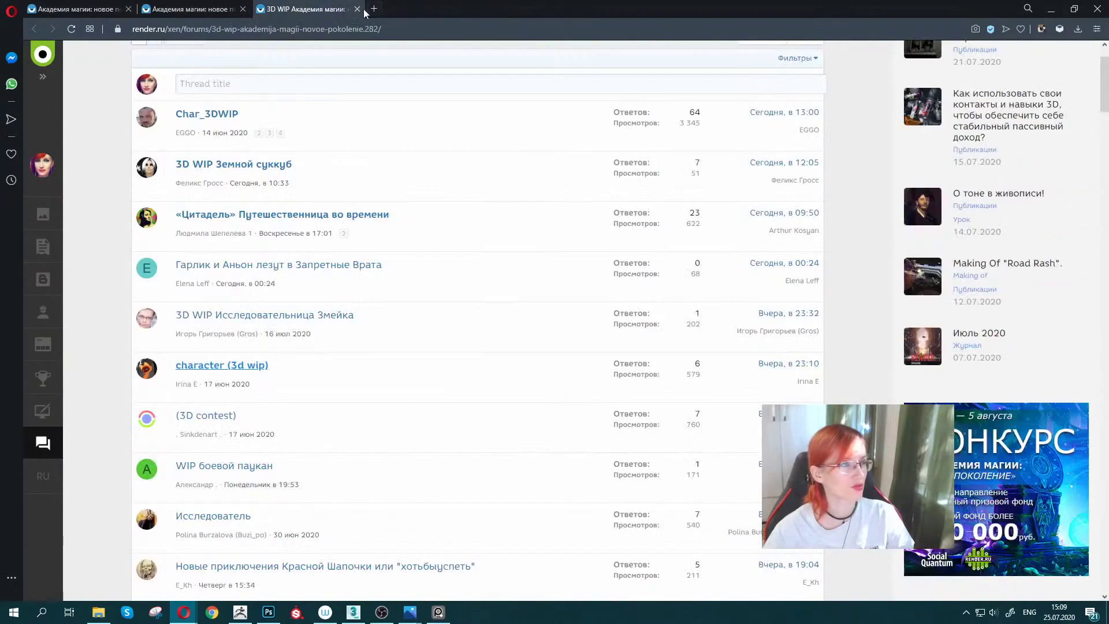
{"action": "left_click", "coordinate": [358, 9]}
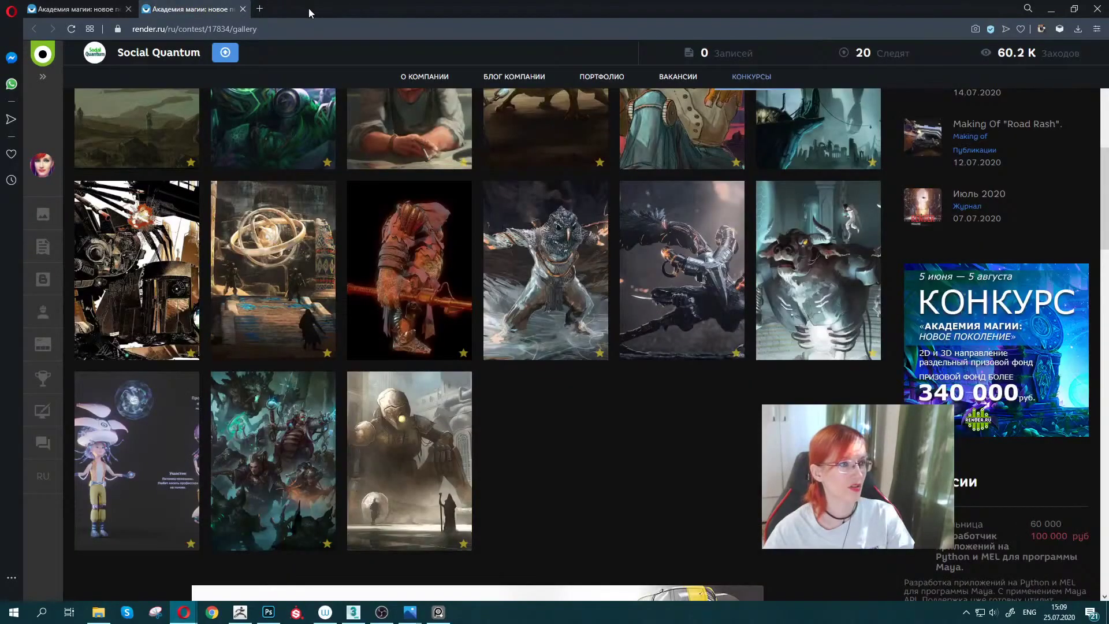
{"action": "left_click", "coordinate": [243, 11]}
Close Opera and unhide the posoh1 staff subtool in ZBrush's SubTool list.
{"action": "left_click", "coordinate": [1097, 10]}
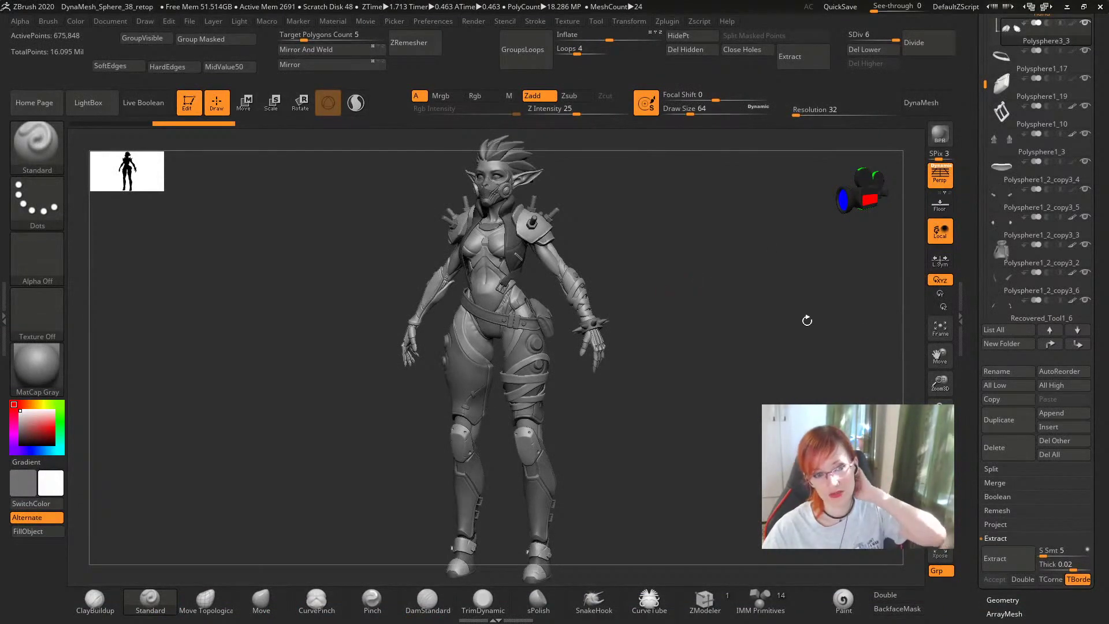
{"action": "left_click_drag", "start_coordinate": [977, 85], "coordinate": [982, 220]}
{"action": "left_click", "coordinate": [1085, 218]}
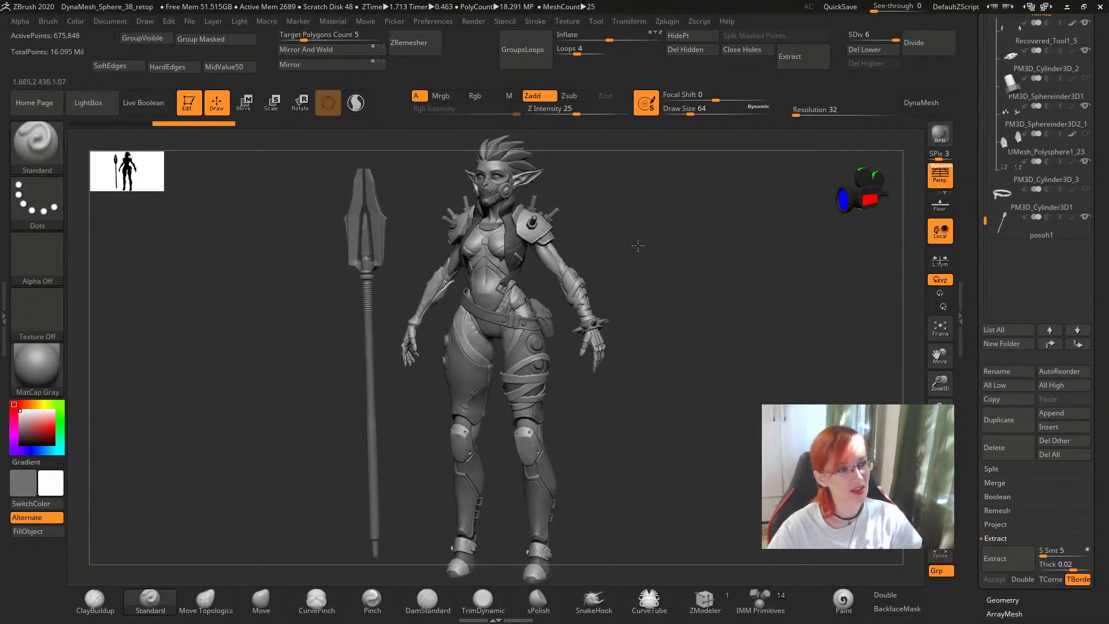
Orbit the ZBrush elf sculpt to inspect her from all sides, including her back.
{"action": "mouse_move", "coordinate": [638, 245]}
{"action": "left_mouse_down"}
{"action": "mouse_move", "coordinate": [732, 240]}
{"action": "mouse_move", "coordinate": [768, 257]}
{"action": "mouse_move", "coordinate": [614, 266]}
{"action": "mouse_move", "coordinate": [657, 279]}
{"action": "mouse_move", "coordinate": [660, 266]}
{"action": "left_mouse_up"}
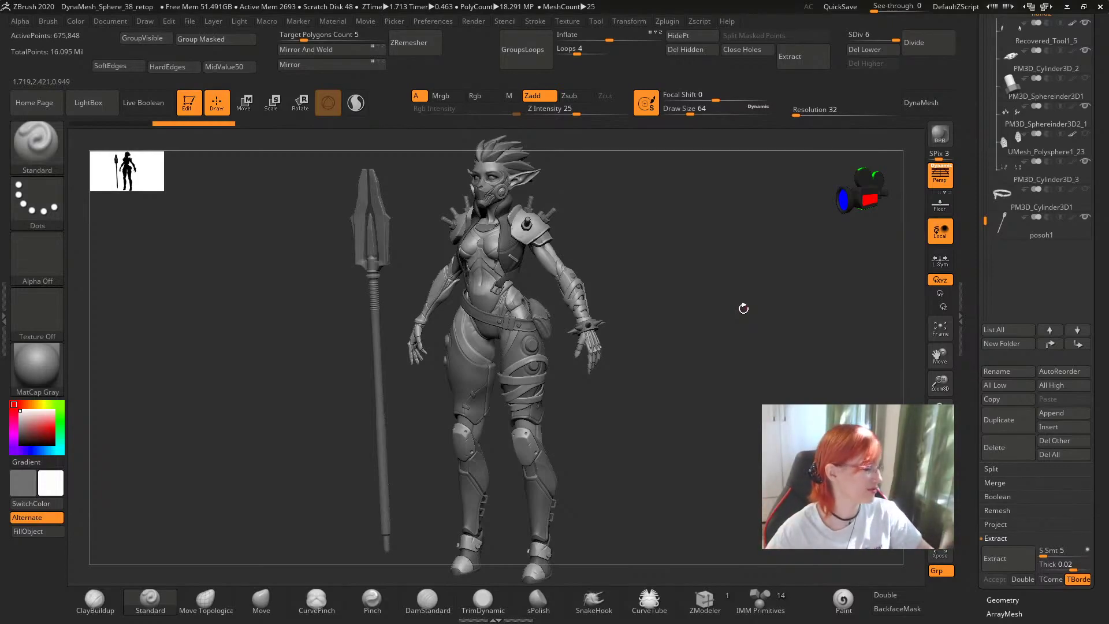
{"action": "mouse_move", "coordinate": [661, 367]}
{"action": "left_mouse_down"}
{"action": "mouse_move", "coordinate": [762, 320]}
{"action": "mouse_move", "coordinate": [693, 277]}
{"action": "left_mouse_up"}
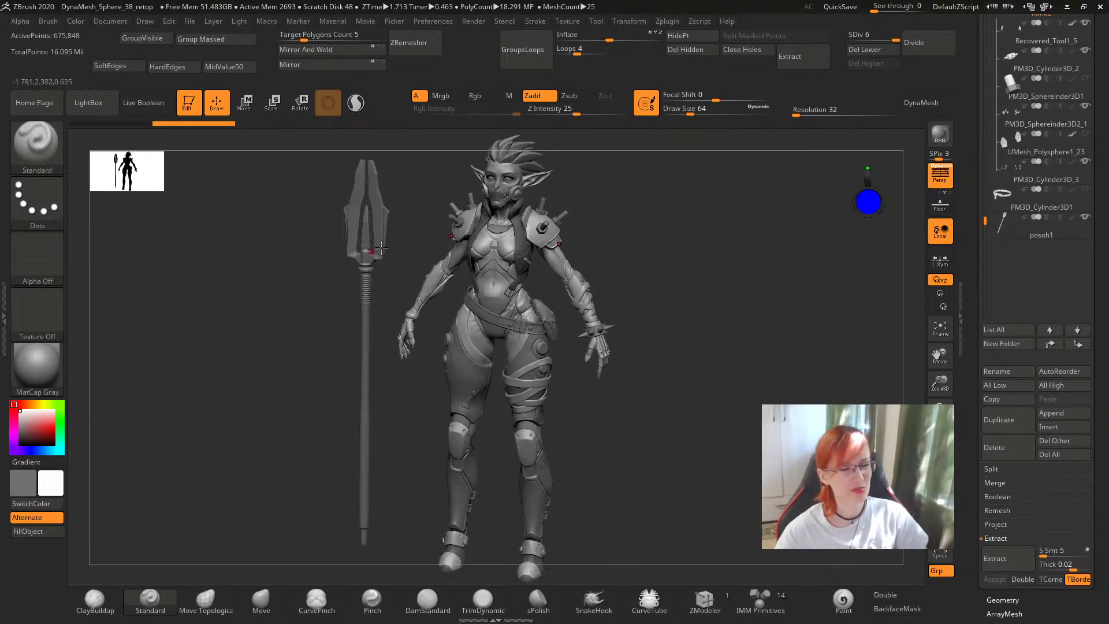
Switch to 3ds Max and orbit around the retopologized elf, viewing her front, legs, head and back.
{"action": "left_click", "coordinate": [1067, 6]}
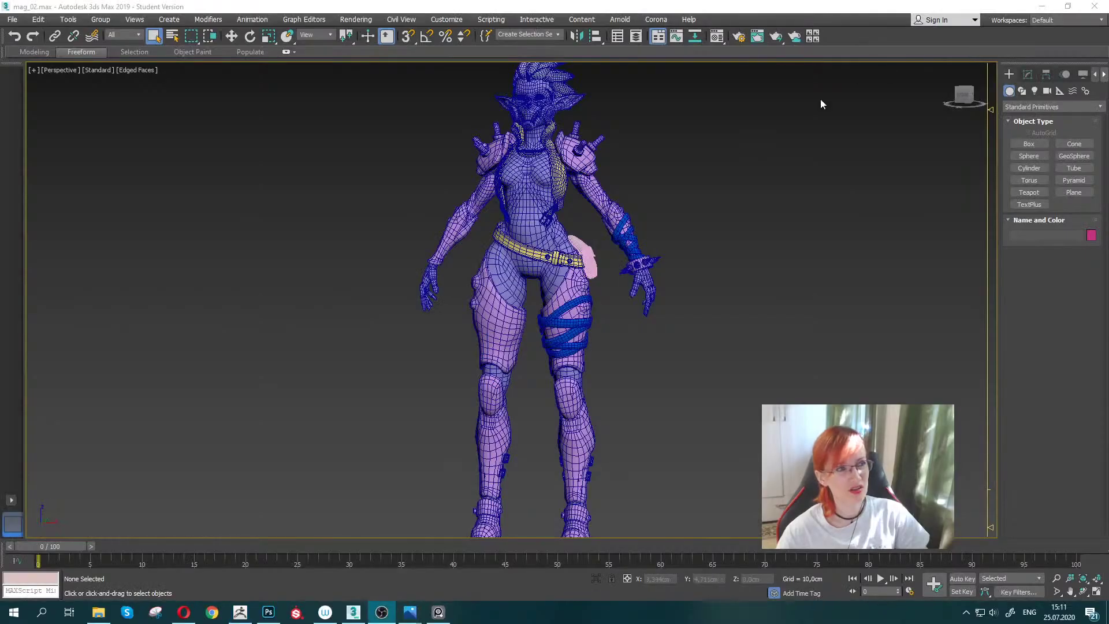
{"action": "scroll", "coordinate": [686, 131], "scroll_direction": "up", "scroll_amount": 2}
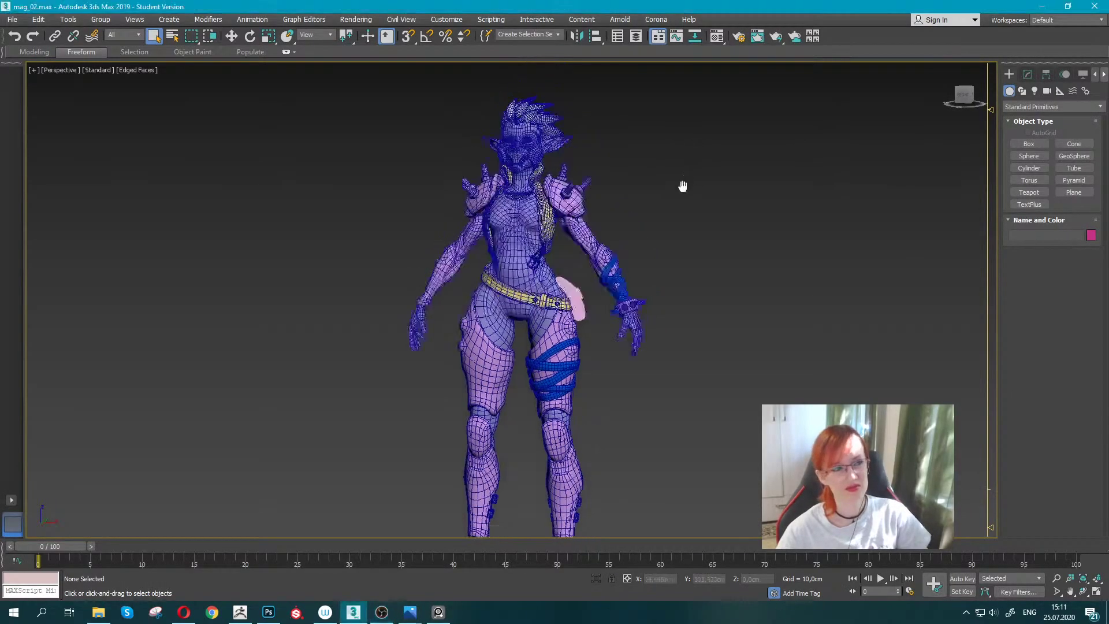
{"action": "scroll", "coordinate": [598, 232], "scroll_direction": "up", "scroll_amount": 2}
{"action": "scroll", "coordinate": [599, 237], "scroll_direction": "up", "scroll_amount": 3}
{"action": "middle_click_drag", "start_coordinate": [543, 249], "coordinate": [699, 265], "text": "alt"}
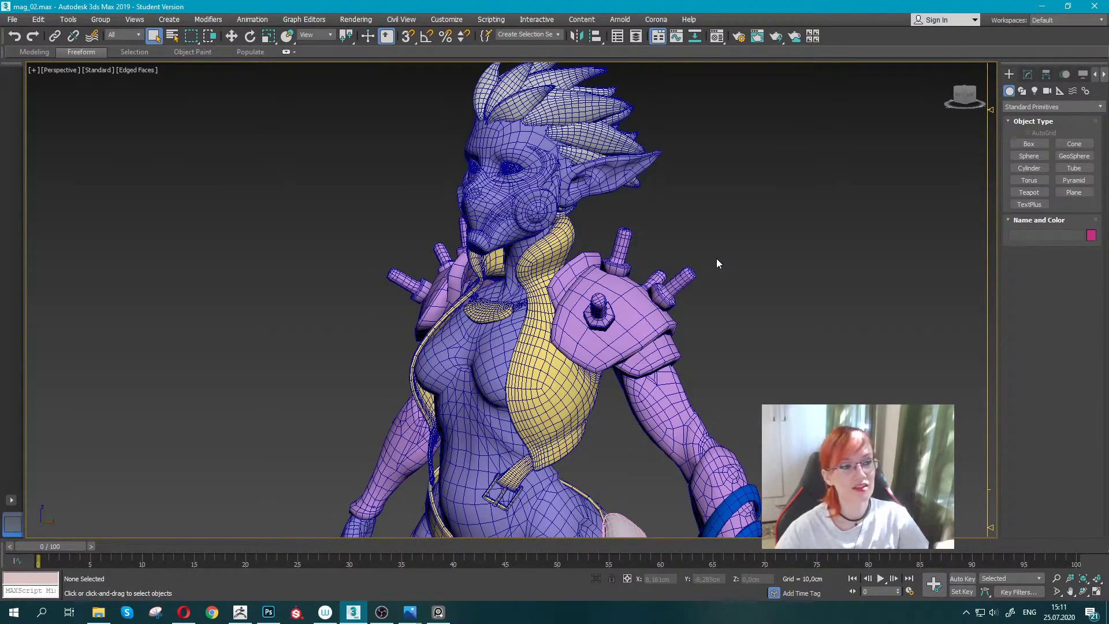
{"action": "mouse_move", "coordinate": [288, 296]}
{"action": "middle_mouse_down", "text": "alt"}
{"action": "mouse_move", "coordinate": [356, 295]}
{"action": "mouse_move", "coordinate": [346, 288]}
{"action": "middle_mouse_up", "text": "alt"}
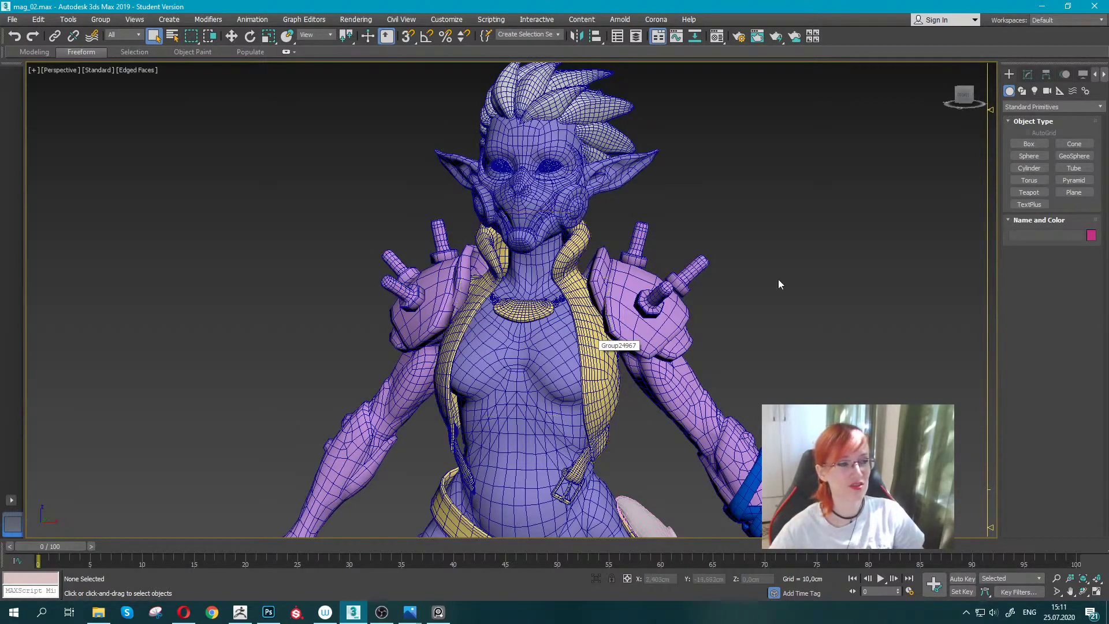
{"action": "middle_click_drag", "start_coordinate": [820, 275], "coordinate": [781, 254]}
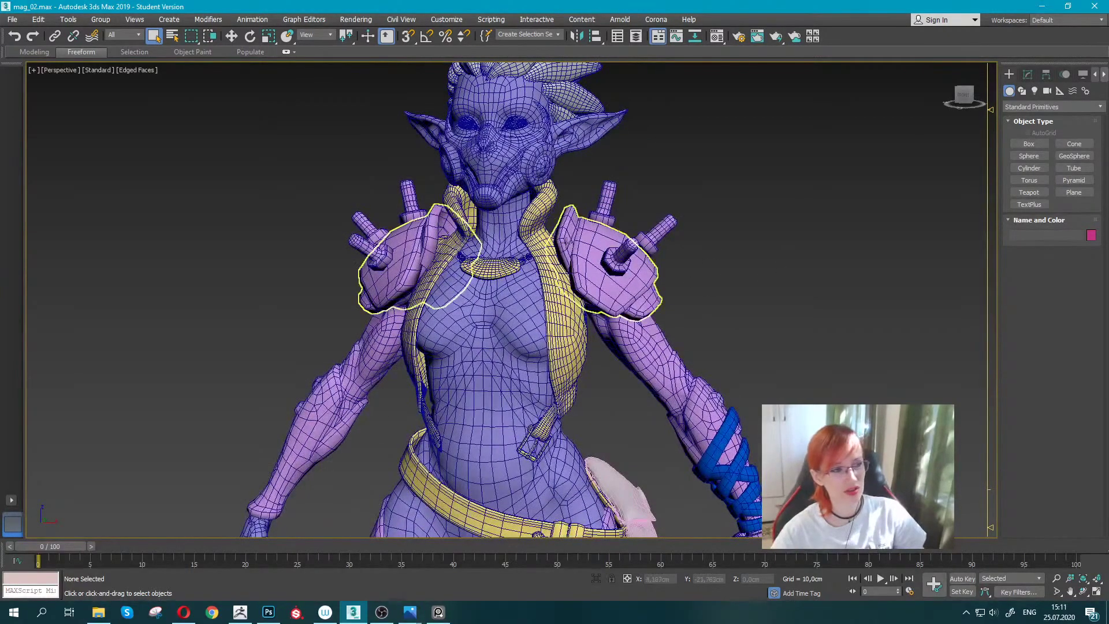
{"action": "middle_click_drag", "start_coordinate": [754, 324], "coordinate": [773, 198]}
{"action": "scroll", "coordinate": [847, 205], "scroll_direction": "down", "scroll_amount": 3}
{"action": "middle_click_drag", "start_coordinate": [847, 206], "coordinate": [721, 269]}
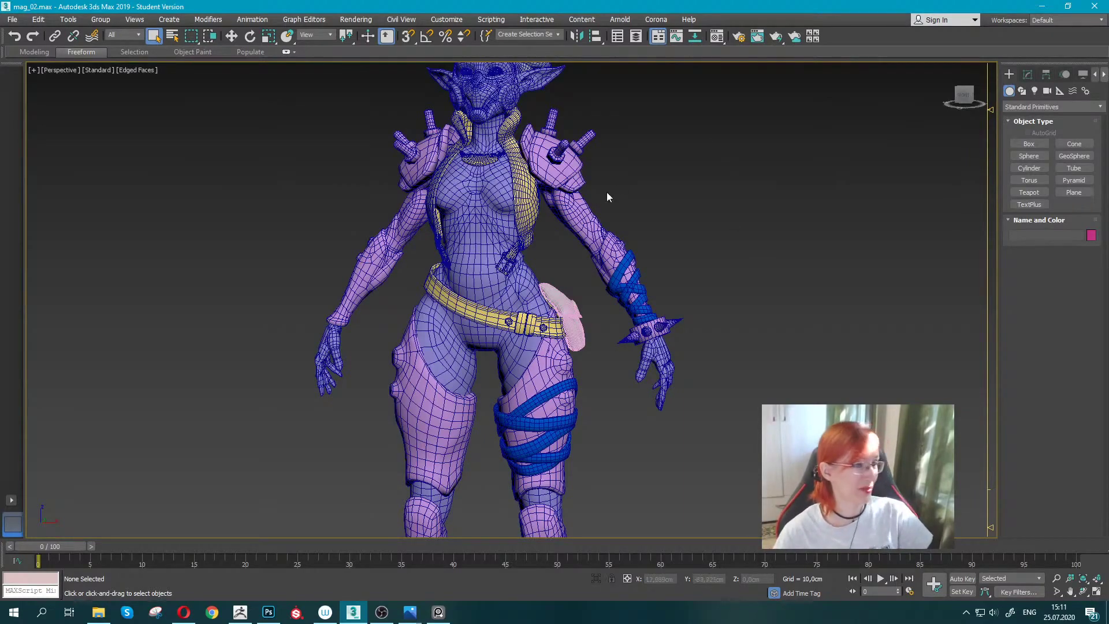
{"action": "middle_click_drag", "start_coordinate": [606, 196], "coordinate": [520, 313], "text": "alt"}
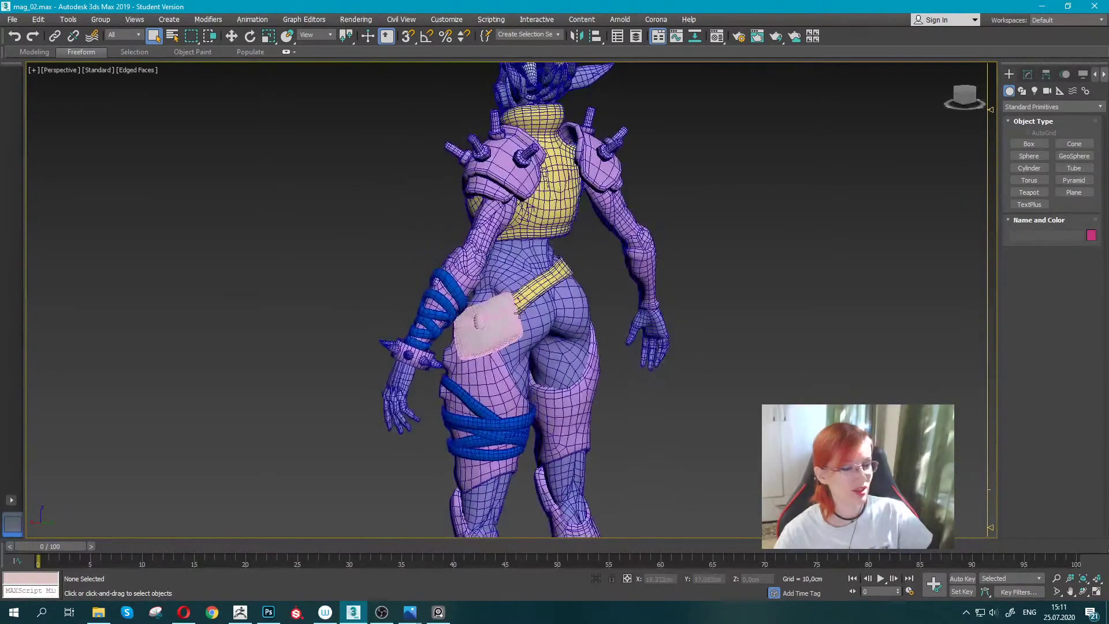
Select the pouch at the elf's hip and zoom in on it.
{"action": "left_click", "coordinate": [520, 313]}
{"action": "scroll", "coordinate": [520, 315], "scroll_direction": "up", "scroll_amount": 2}
{"action": "scroll", "coordinate": [519, 315], "scroll_direction": "up", "scroll_amount": 3}
{"action": "scroll", "coordinate": [518, 318], "scroll_direction": "up", "scroll_amount": 3}
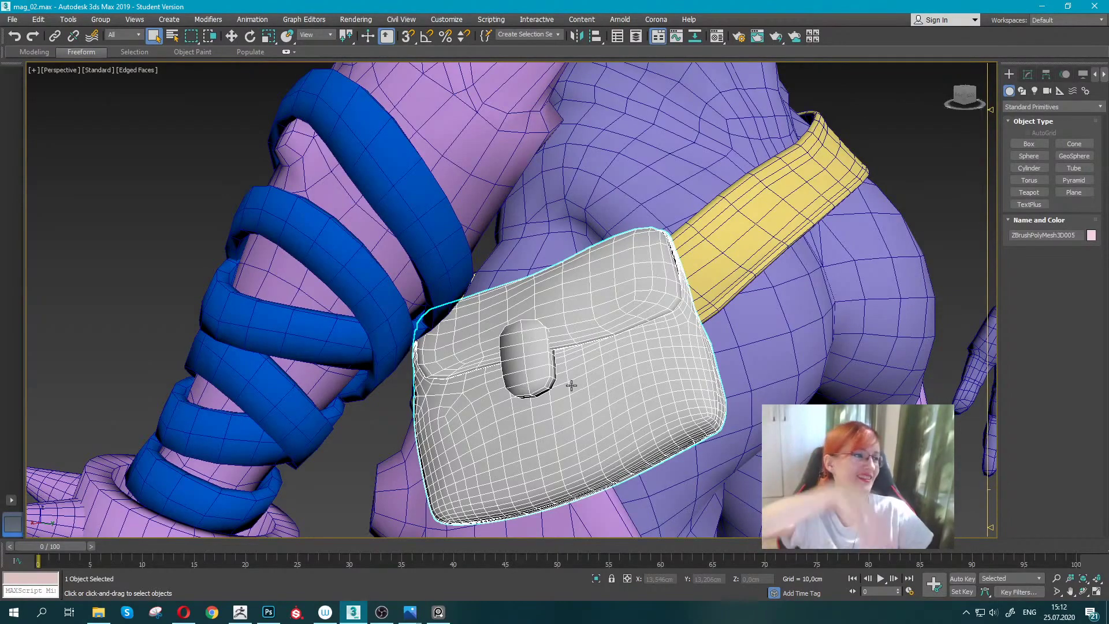
Orbit to the front of the elf and bring her lower legs and boots into view.
{"action": "scroll", "coordinate": [571, 384], "scroll_direction": "down", "scroll_amount": 5}
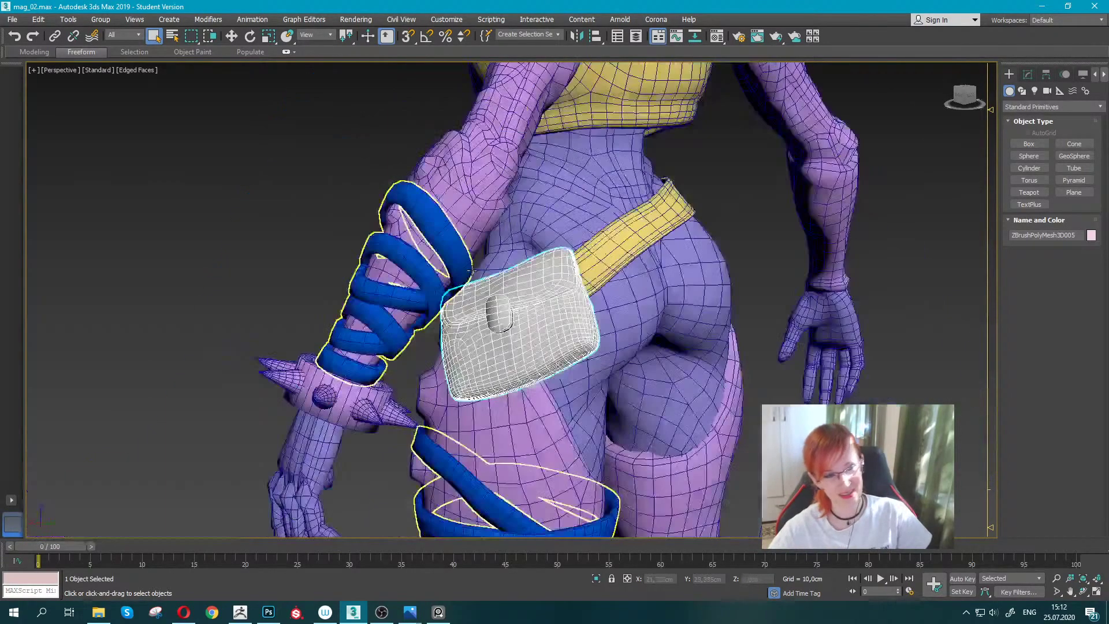
{"action": "mouse_move", "coordinate": [572, 385]}
{"action": "middle_mouse_down", "text": "alt"}
{"action": "mouse_move", "coordinate": [522, 307]}
{"action": "mouse_move", "coordinate": [519, 338]}
{"action": "middle_mouse_up", "text": "alt"}
{"action": "scroll", "coordinate": [523, 307], "scroll_direction": "up", "scroll_amount": 2}
{"action": "scroll", "coordinate": [520, 338], "scroll_direction": "down", "scroll_amount": 3}
{"action": "scroll", "coordinate": [497, 375], "scroll_direction": "up", "scroll_amount": 4}
{"action": "mouse_move", "coordinate": [496, 375]}
{"action": "middle_mouse_down"}
{"action": "mouse_move", "coordinate": [497, 214]}
{"action": "mouse_move", "coordinate": [439, 213]}
{"action": "mouse_move", "coordinate": [497, 214]}
{"action": "middle_mouse_up"}
{"action": "scroll", "coordinate": [528, 323], "scroll_direction": "up", "scroll_amount": 5}
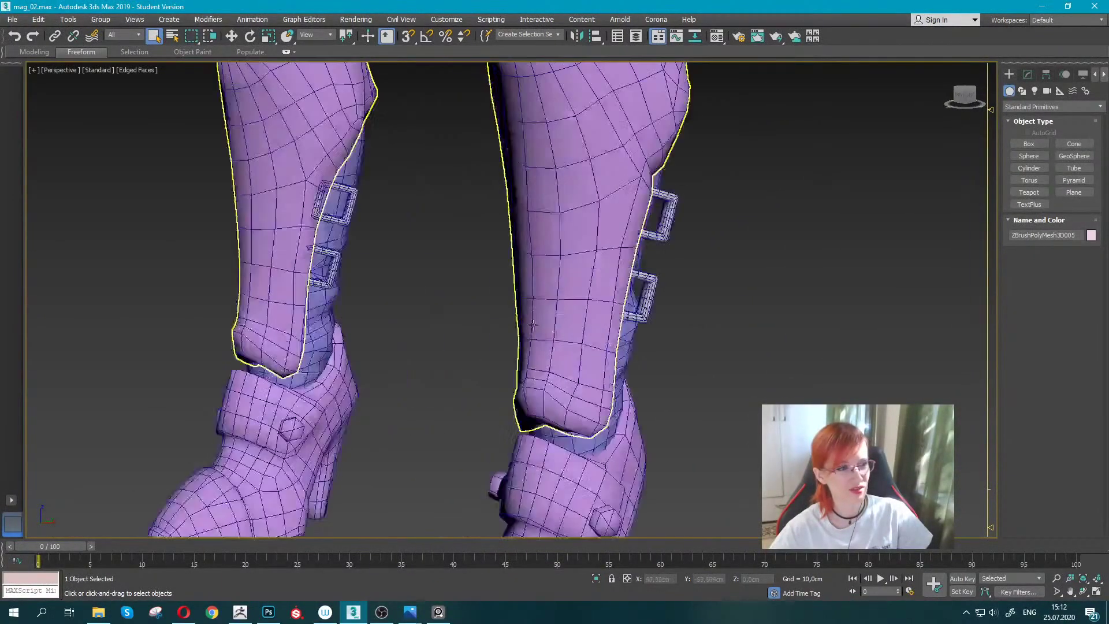
Select the leg buckle mesh ZBrushPolyMesh3D002 and zoom in on it.
{"action": "left_click", "coordinate": [342, 191]}
{"action": "left_click", "coordinate": [342, 190]}
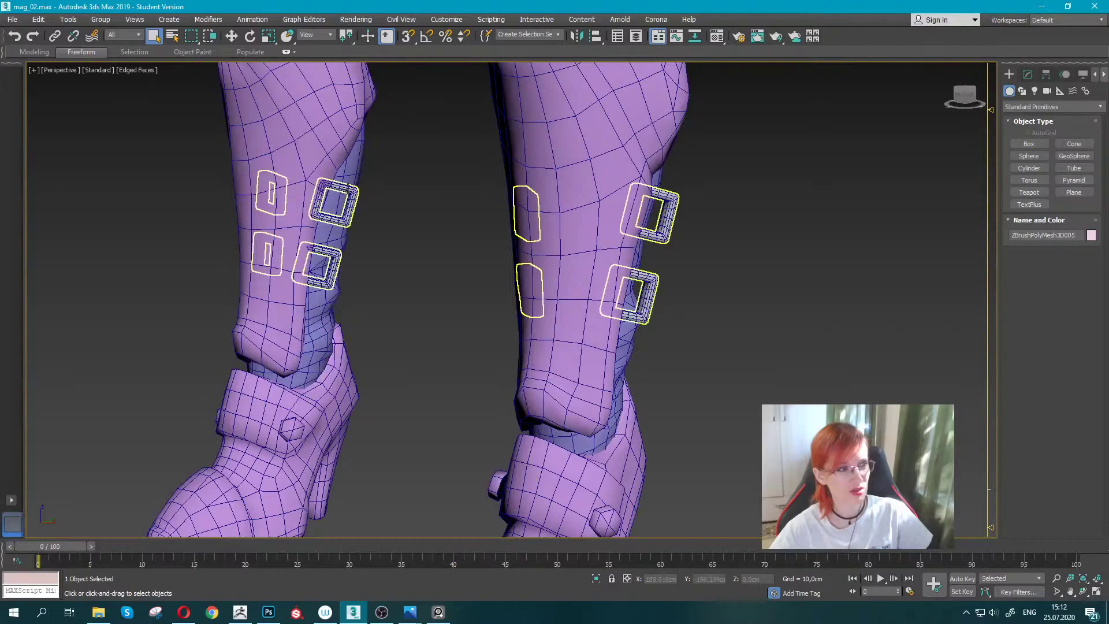
{"action": "scroll", "coordinate": [358, 263], "scroll_direction": "up", "scroll_amount": 3}
{"action": "scroll", "coordinate": [506, 223], "scroll_direction": "up", "scroll_amount": 4}
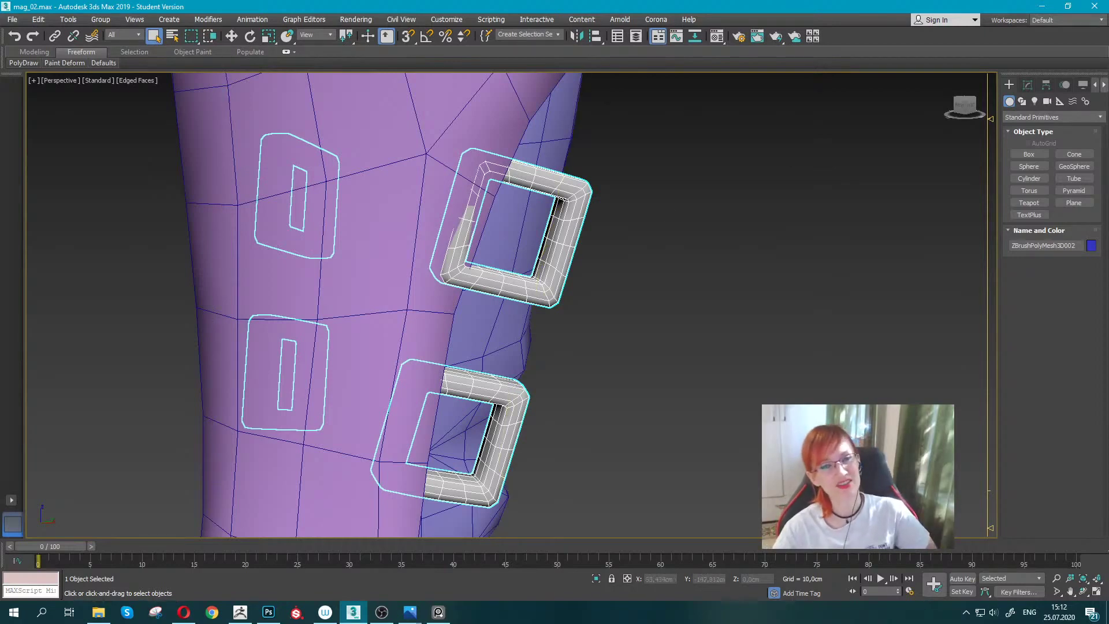
{"action": "key", "text": "alt+Tab"}
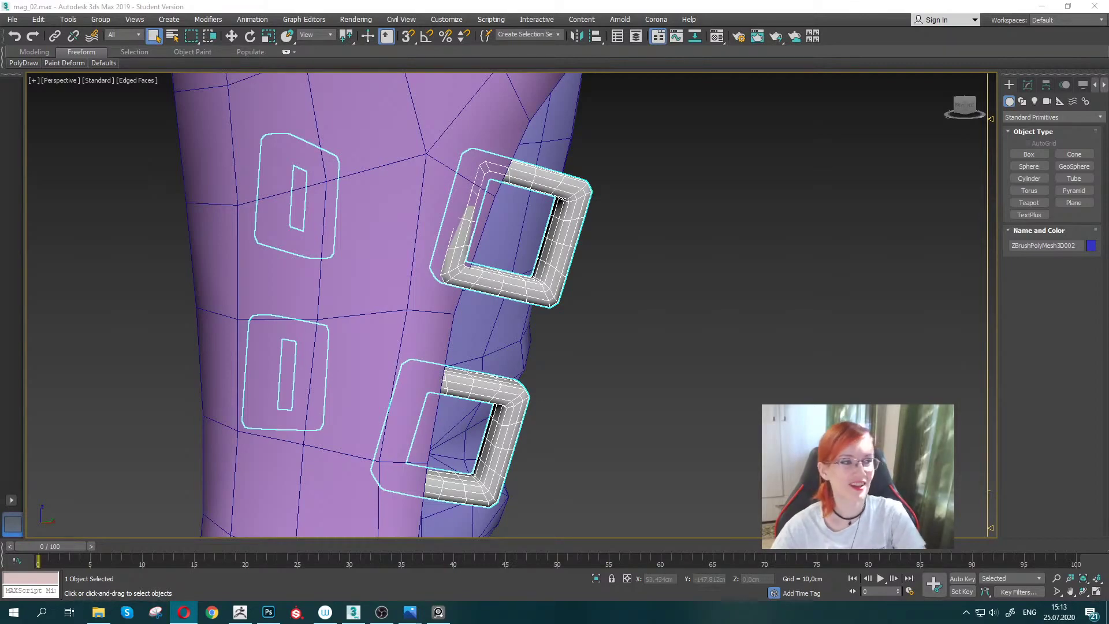
{"action": "scroll", "coordinate": [587, 319], "scroll_direction": "down", "scroll_amount": 10}
Pan up to the elf's torso and head, then deselect everything by clicking empty space.
{"action": "middle_click_drag", "start_coordinate": [502, 404], "coordinate": [458, 465]}
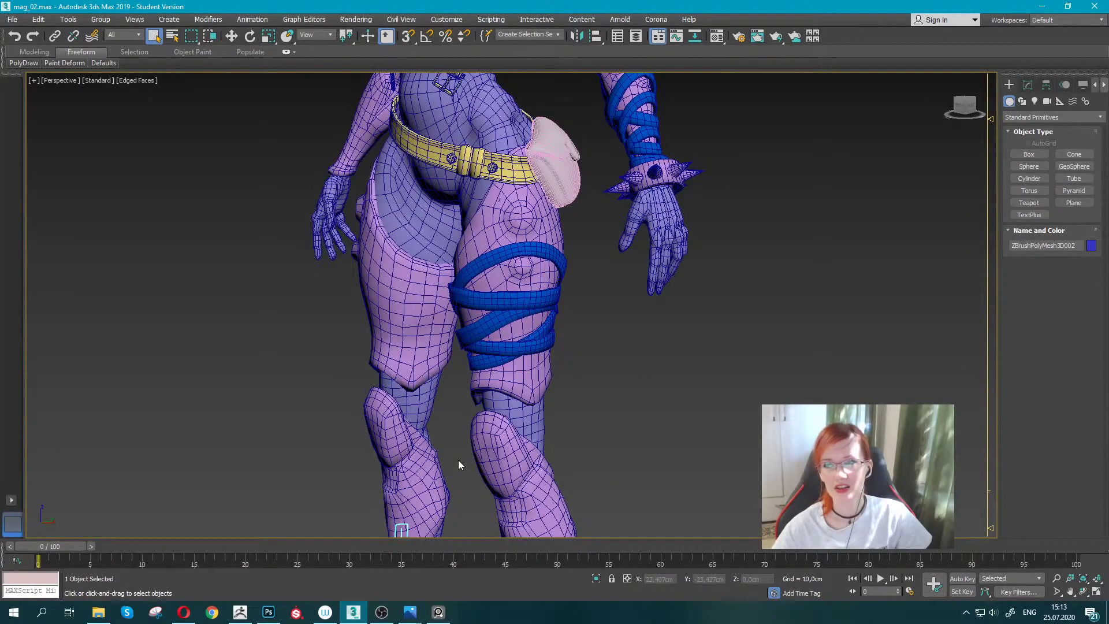
{"action": "middle_click_drag", "start_coordinate": [459, 460], "coordinate": [468, 534]}
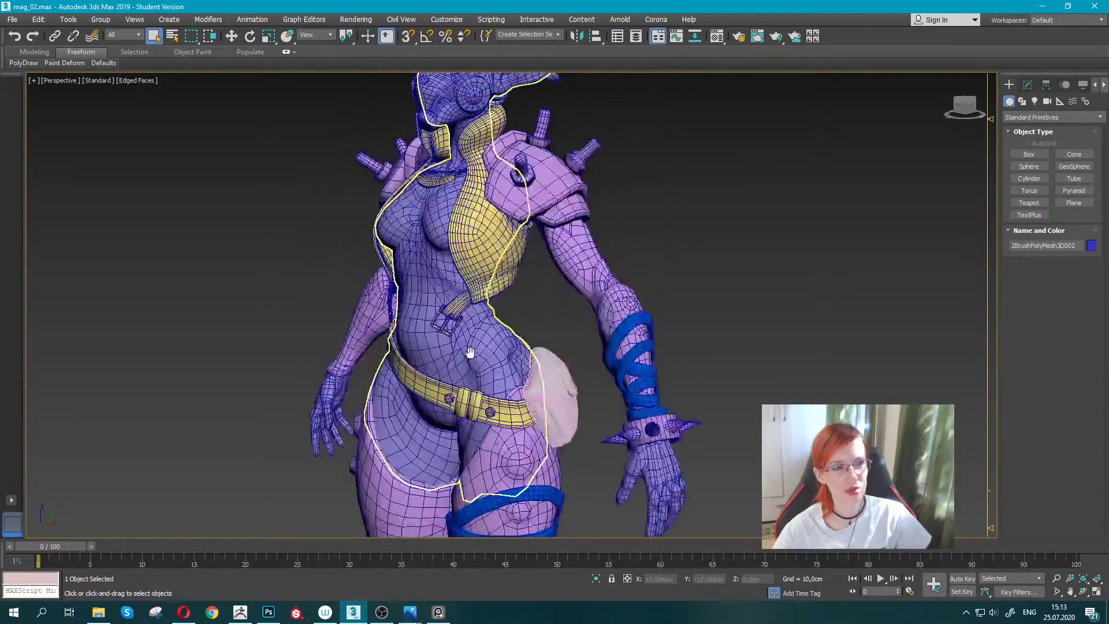
{"action": "middle_click_drag", "start_coordinate": [739, 283], "coordinate": [742, 329]}
{"action": "left_click", "coordinate": [779, 246]}
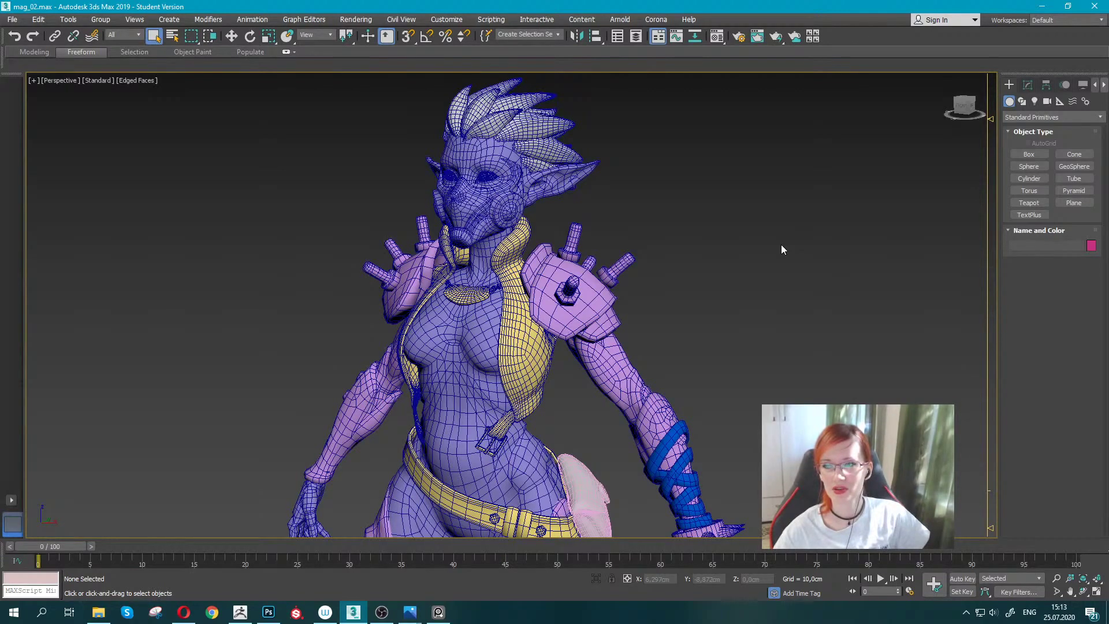
Select the RetopoGroup1 body mesh, zoom to it with Z, and orbit to view torso and legs.
{"action": "scroll", "coordinate": [602, 230], "scroll_direction": "up", "scroll_amount": 2}
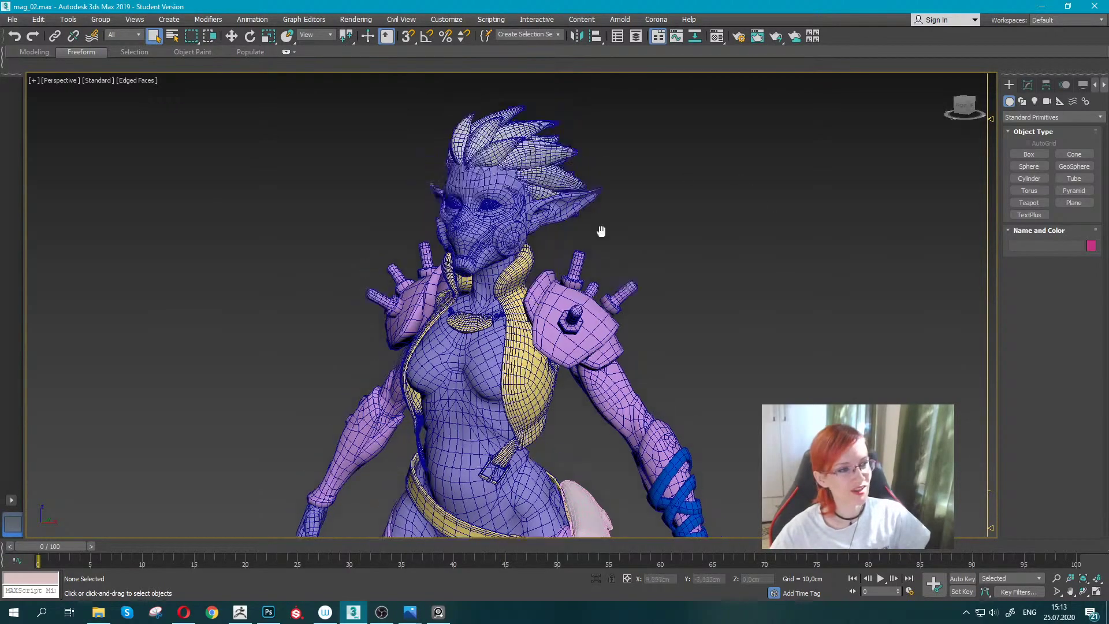
{"action": "scroll", "coordinate": [546, 266], "scroll_direction": "up", "scroll_amount": 3}
{"action": "middle_click_drag", "start_coordinate": [546, 265], "coordinate": [587, 267]}
{"action": "left_click", "coordinate": [803, 254]}
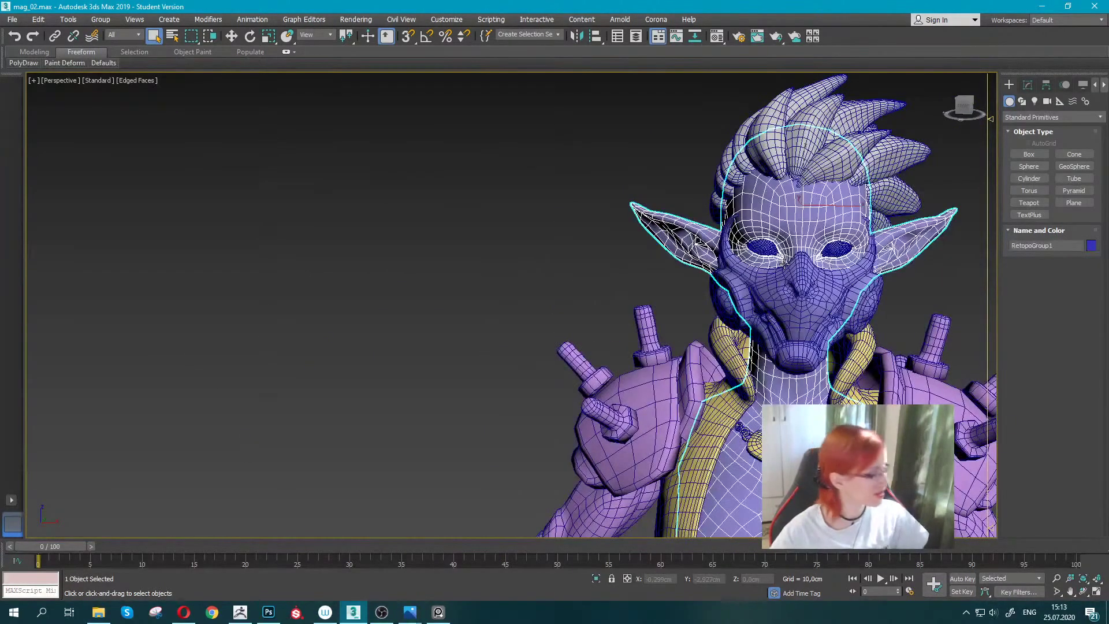
{"action": "key", "text": "z"}
{"action": "scroll", "coordinate": [599, 272], "scroll_direction": "up", "scroll_amount": 1}
{"action": "scroll", "coordinate": [577, 268], "scroll_direction": "up", "scroll_amount": 1}
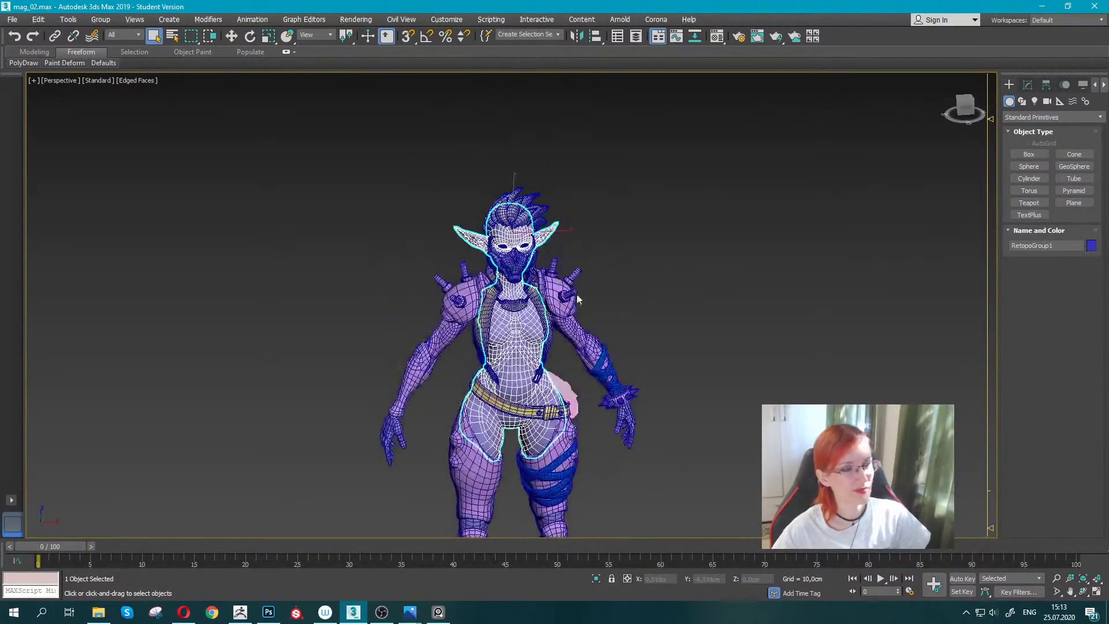
{"action": "scroll", "coordinate": [564, 266], "scroll_direction": "up", "scroll_amount": 1}
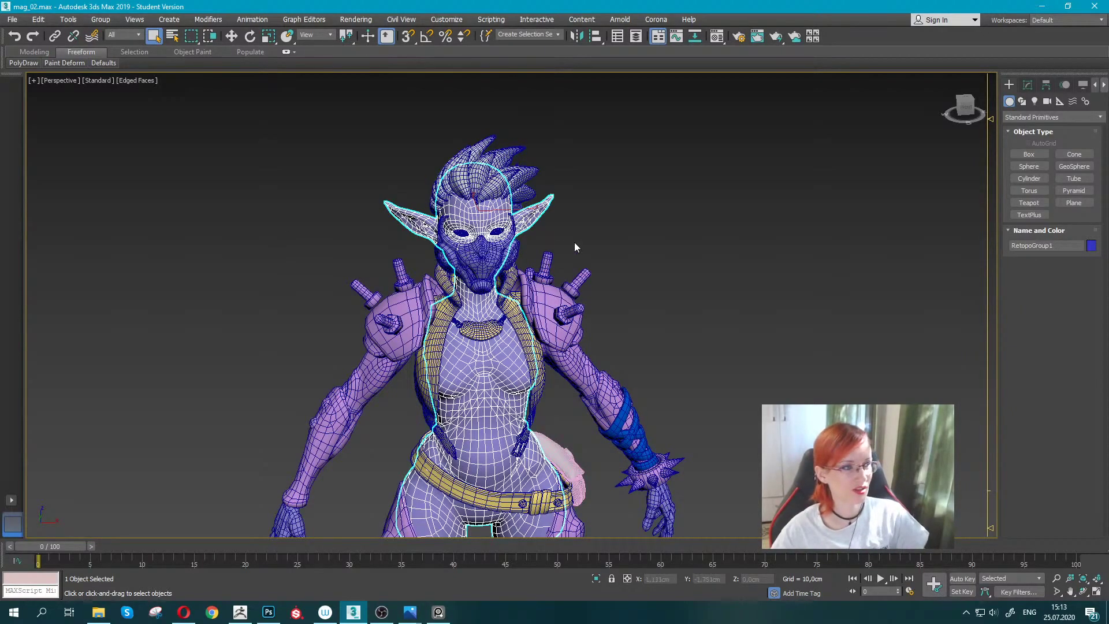
{"action": "middle_click_drag", "start_coordinate": [574, 241], "coordinate": [670, 259], "text": "alt"}
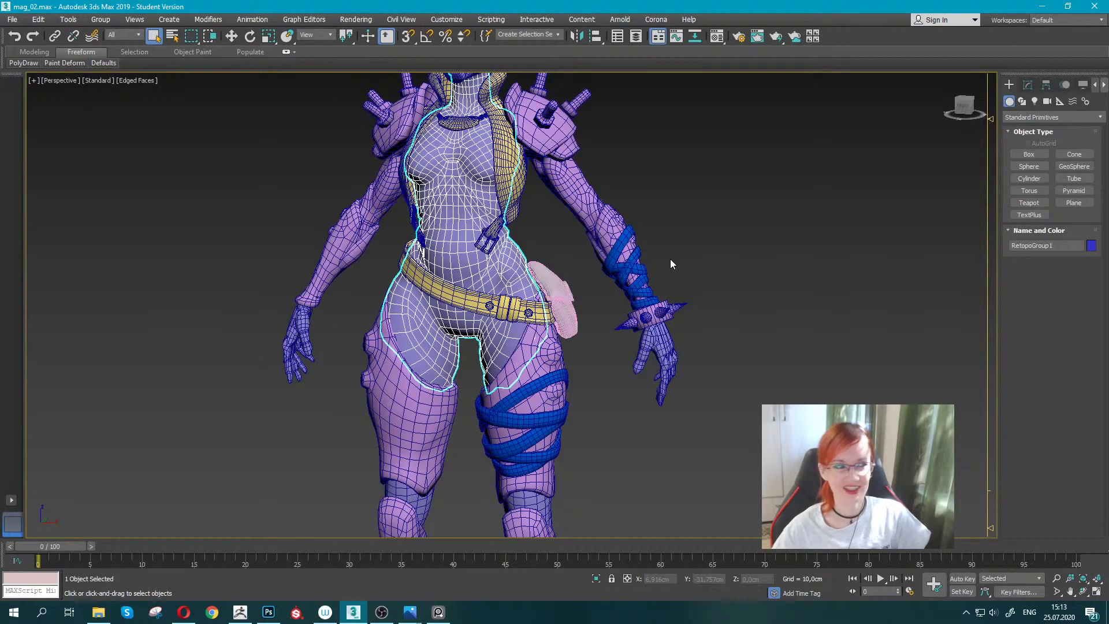
Try an armour selection: pouch, sleeves, shoulder pads, shoulder spikes and wrist bracer.
{"action": "left_click", "coordinate": [564, 286]}
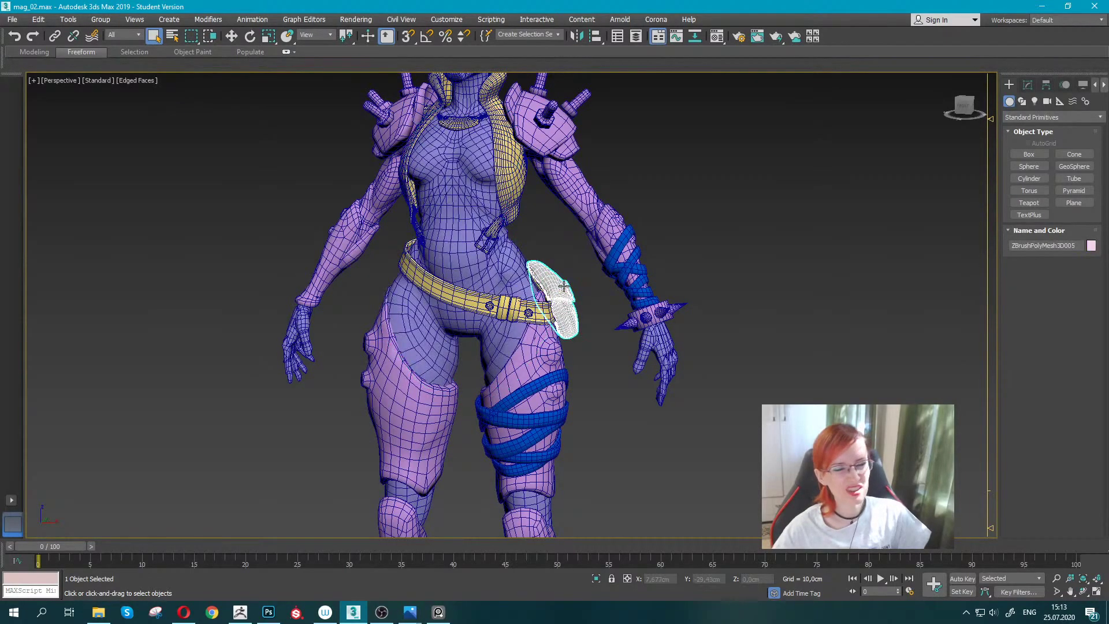
{"action": "middle_click_drag", "start_coordinate": [526, 328], "coordinate": [701, 332], "text": "alt"}
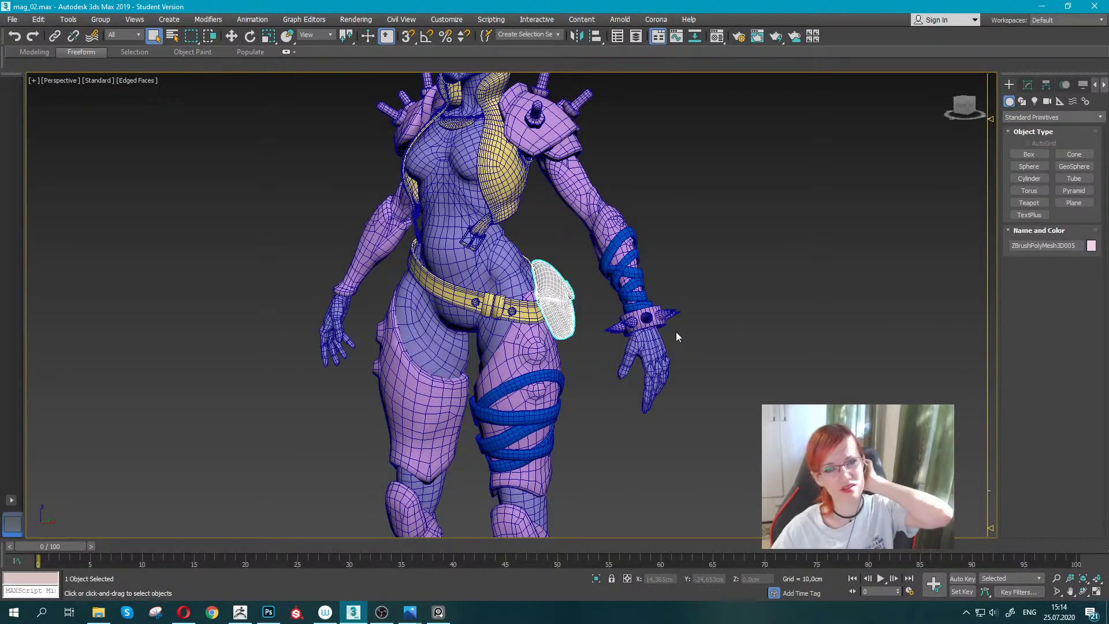
{"action": "middle_click_drag", "start_coordinate": [730, 186], "coordinate": [730, 192]}
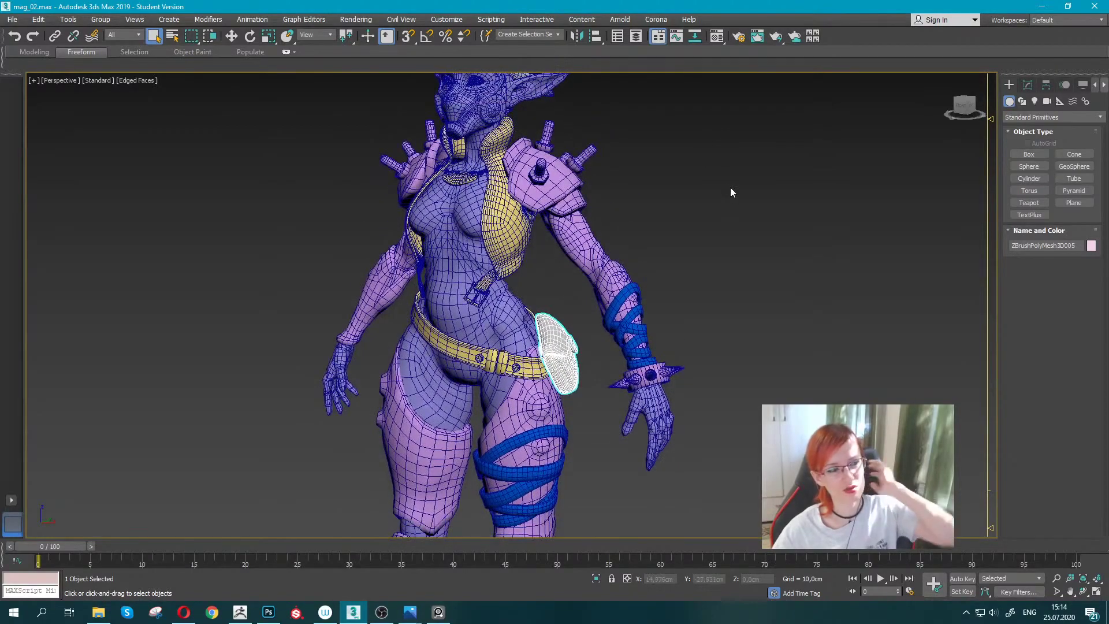
{"action": "left_click", "coordinate": [588, 221]}
{"action": "left_click", "coordinate": [568, 186], "text": "ctrl"}
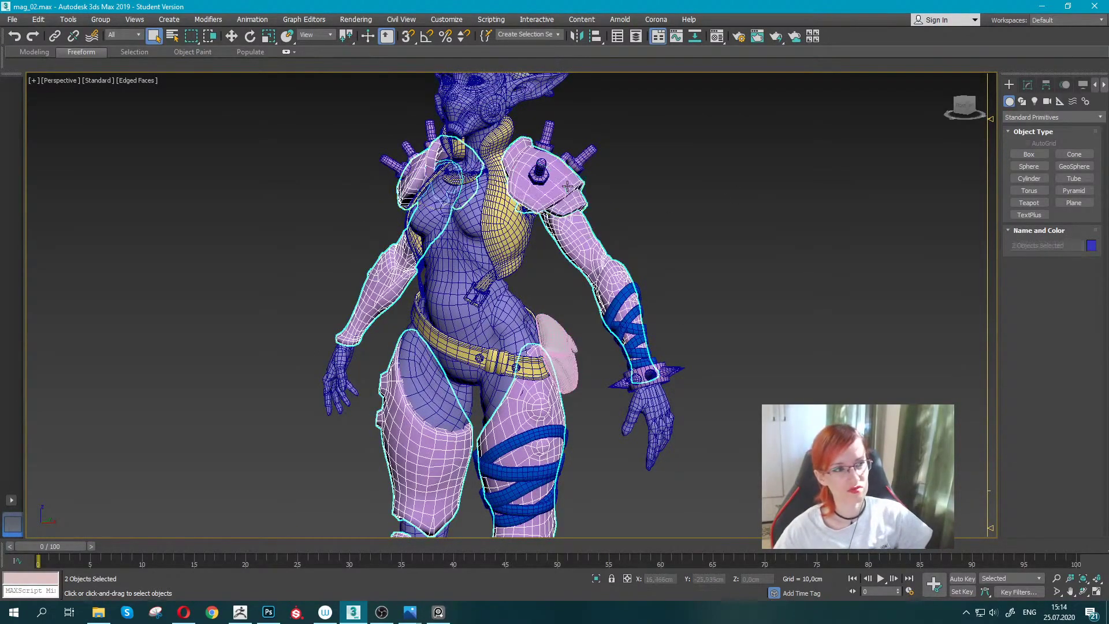
{"action": "middle_click_drag", "start_coordinate": [594, 213], "coordinate": [648, 215], "text": "alt"}
{"action": "left_click", "coordinate": [580, 152], "text": "ctrl"}
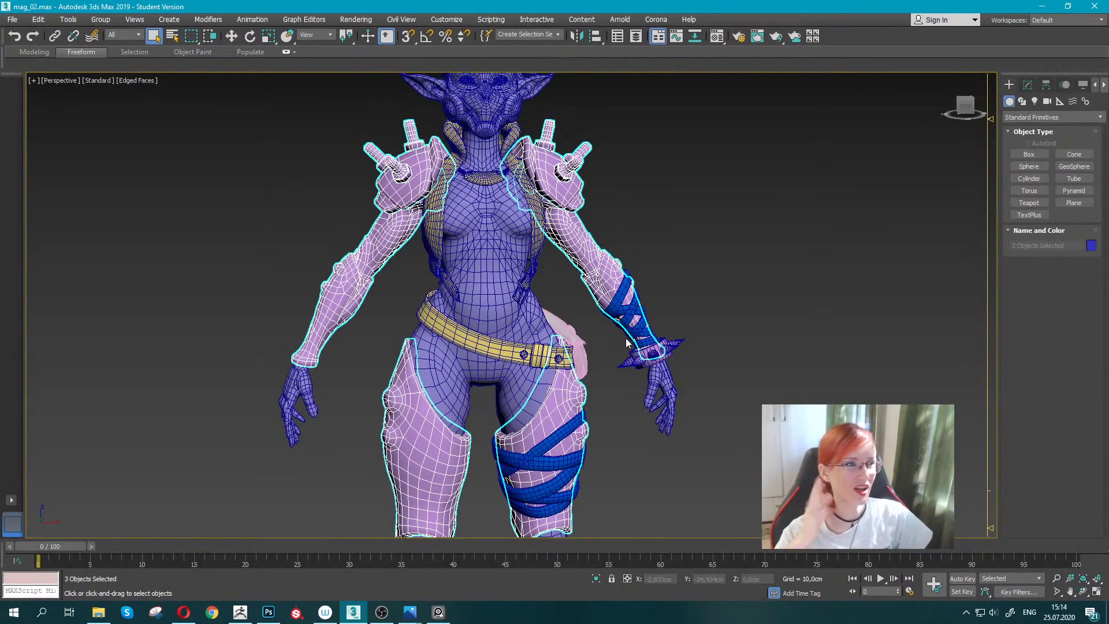
{"action": "left_click", "coordinate": [647, 350], "text": "ctrl"}
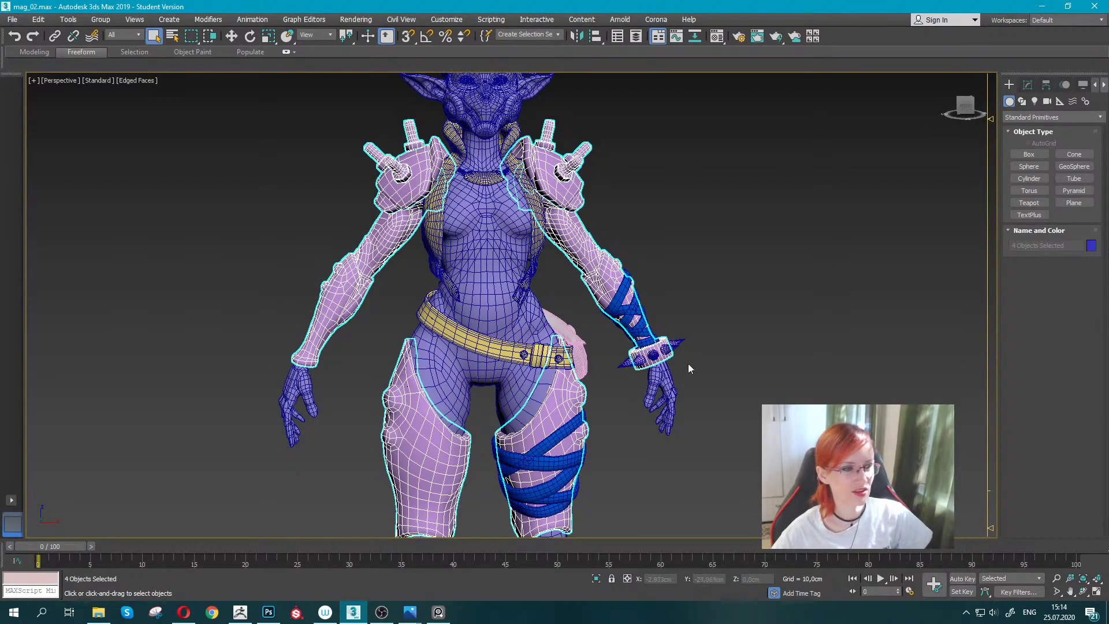
Add the bracer spike and boots to the selection, then turn off Edged Faces with F4.
{"action": "scroll", "coordinate": [687, 363], "scroll_direction": "up", "scroll_amount": 5}
{"action": "left_click", "coordinate": [572, 353], "text": "ctrl"}
{"action": "scroll", "coordinate": [572, 353], "scroll_direction": "down", "scroll_amount": 5}
{"action": "middle_click_drag", "start_coordinate": [514, 497], "coordinate": [514, 247]}
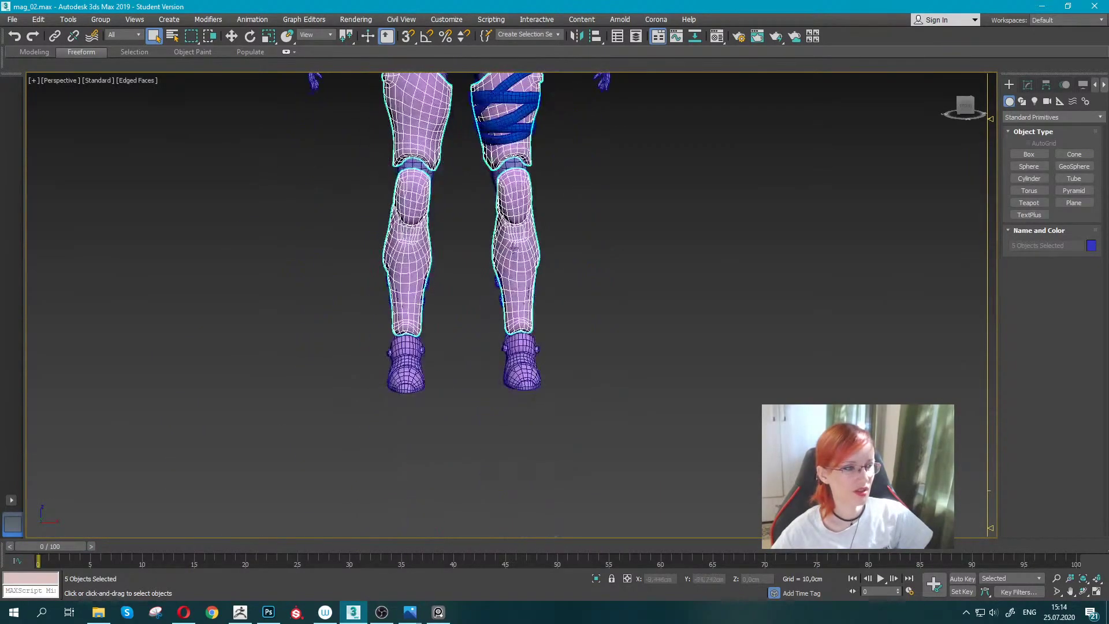
{"action": "left_click", "coordinate": [515, 375], "text": "ctrl"}
{"action": "middle_click_drag", "start_coordinate": [502, 198], "coordinate": [514, 449]}
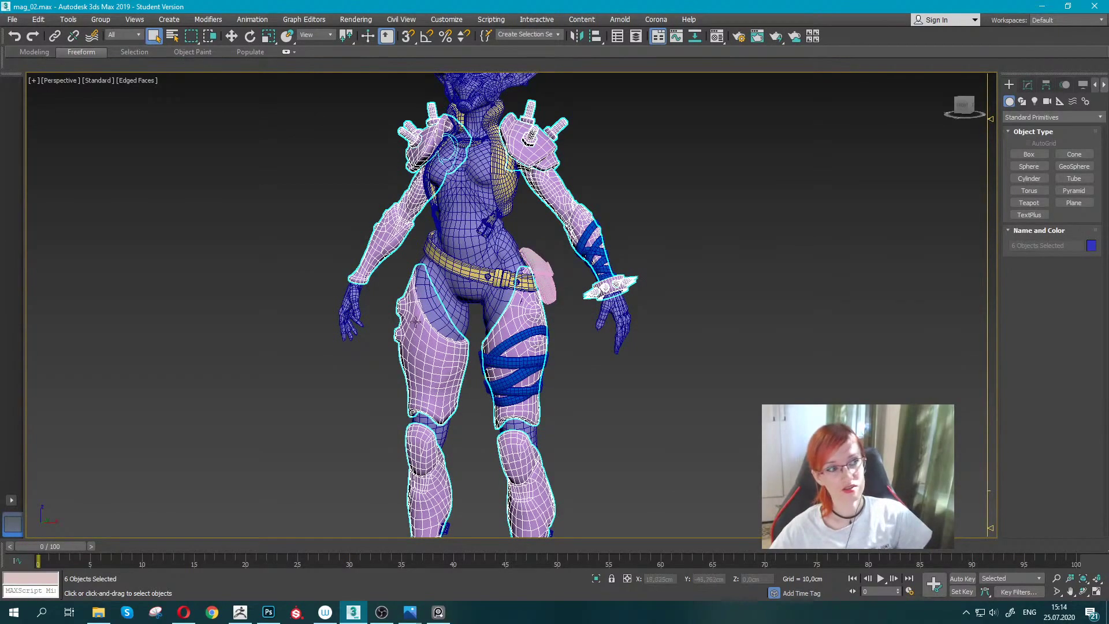
{"action": "middle_click_drag", "start_coordinate": [371, 206], "coordinate": [377, 304]}
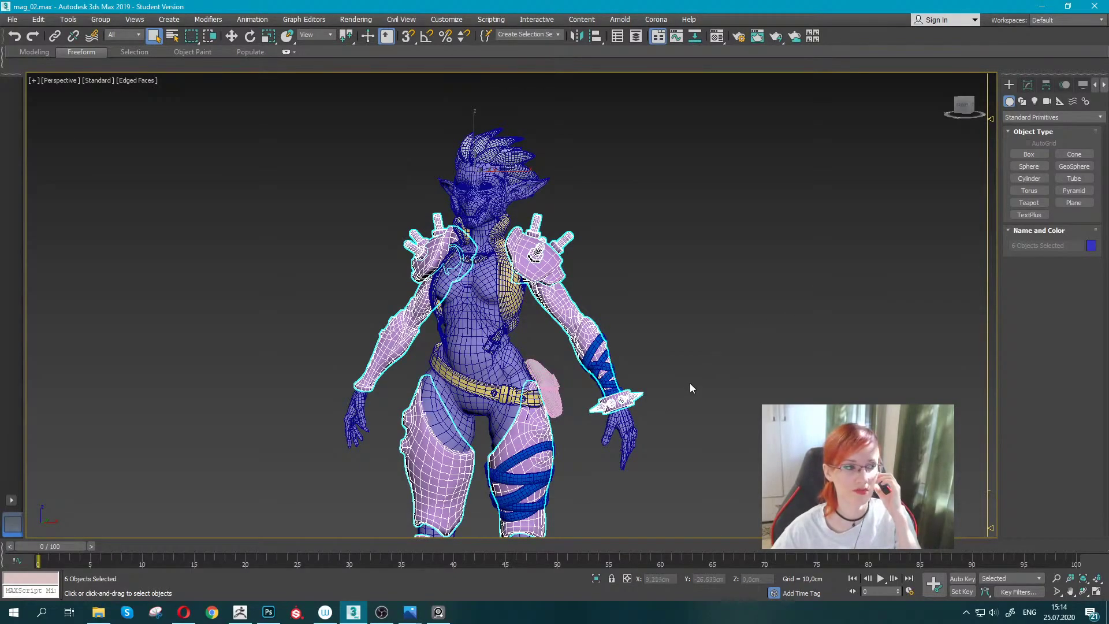
{"action": "mouse_move", "coordinate": [687, 357]}
{"action": "middle_mouse_down"}
{"action": "mouse_move", "coordinate": [685, 322]}
{"action": "mouse_move", "coordinate": [721, 291]}
{"action": "mouse_move", "coordinate": [675, 283]}
{"action": "middle_mouse_up"}
{"action": "key", "text": "F4"}
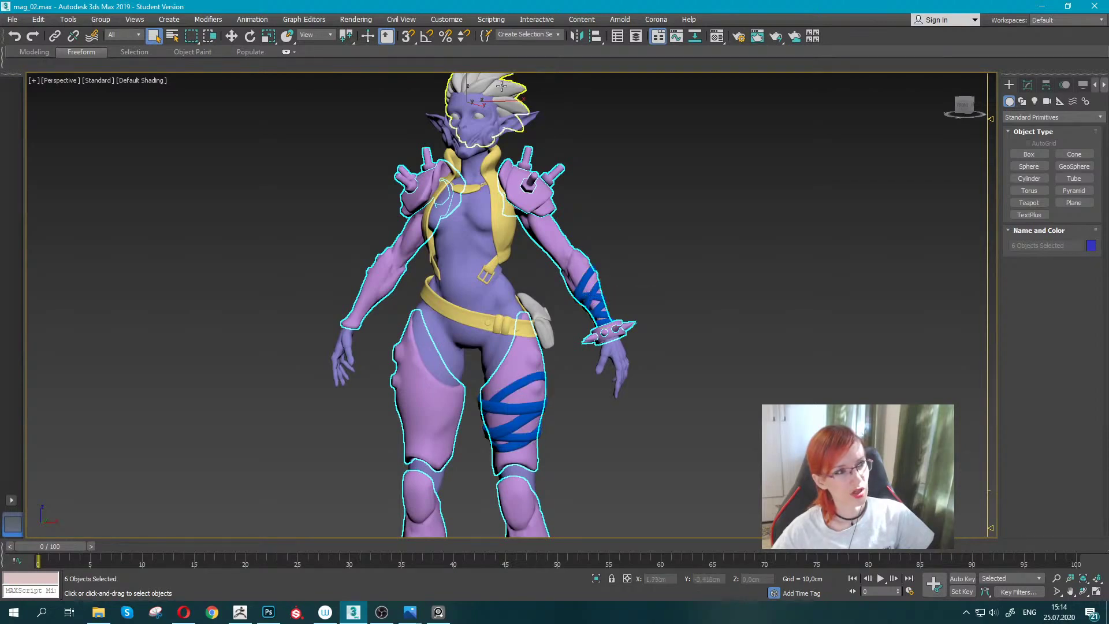
Orbit around the character and reselect only the shoulder pads.
{"action": "mouse_move", "coordinate": [750, 355]}
{"action": "middle_mouse_down", "text": "alt"}
{"action": "mouse_move", "coordinate": [746, 416]}
{"action": "mouse_move", "coordinate": [733, 393]}
{"action": "middle_mouse_up", "text": "alt"}
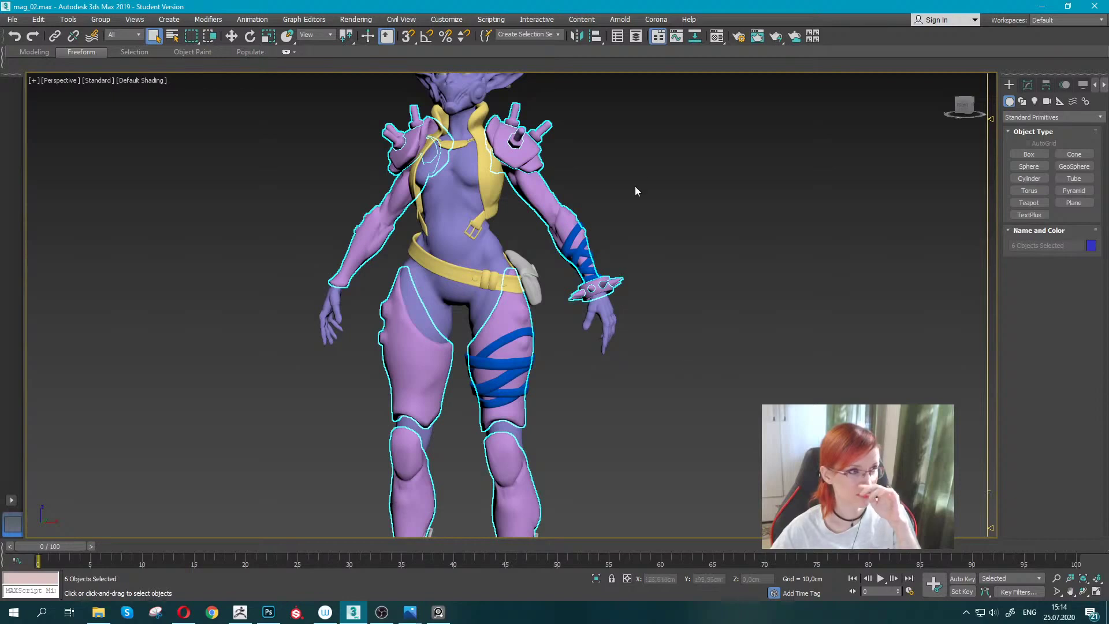
{"action": "middle_click_drag", "start_coordinate": [635, 186], "coordinate": [609, 274]}
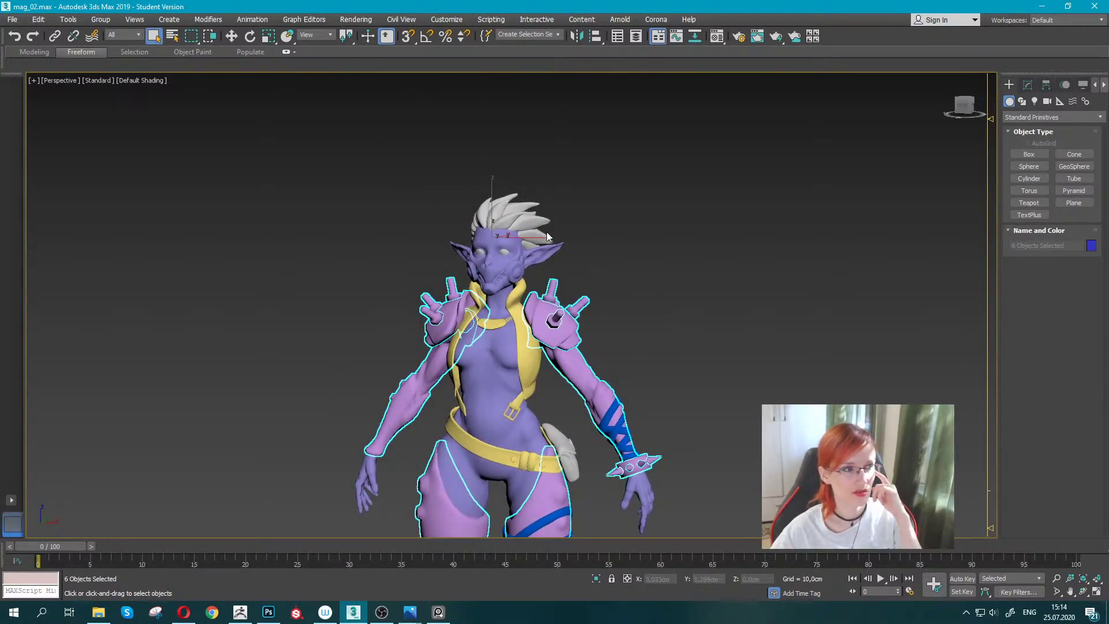
{"action": "middle_click_drag", "start_coordinate": [727, 369], "coordinate": [722, 306]}
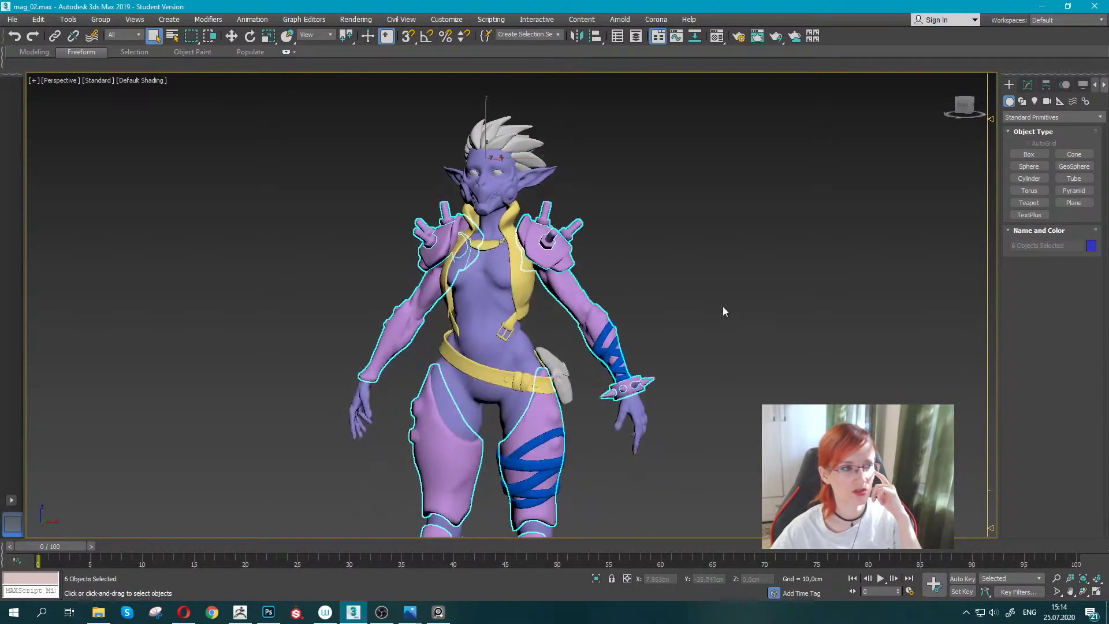
{"action": "left_click", "coordinate": [563, 253]}
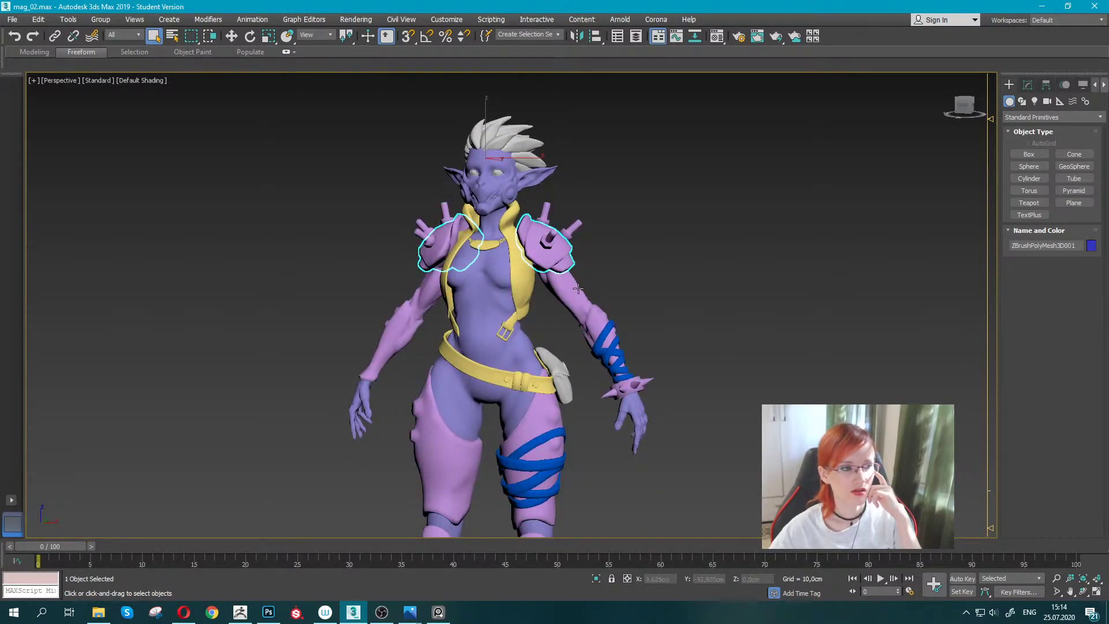
{"action": "scroll", "coordinate": [745, 346], "scroll_direction": "down", "scroll_amount": 3}
{"action": "middle_click_drag", "start_coordinate": [750, 248], "coordinate": [663, 320]}
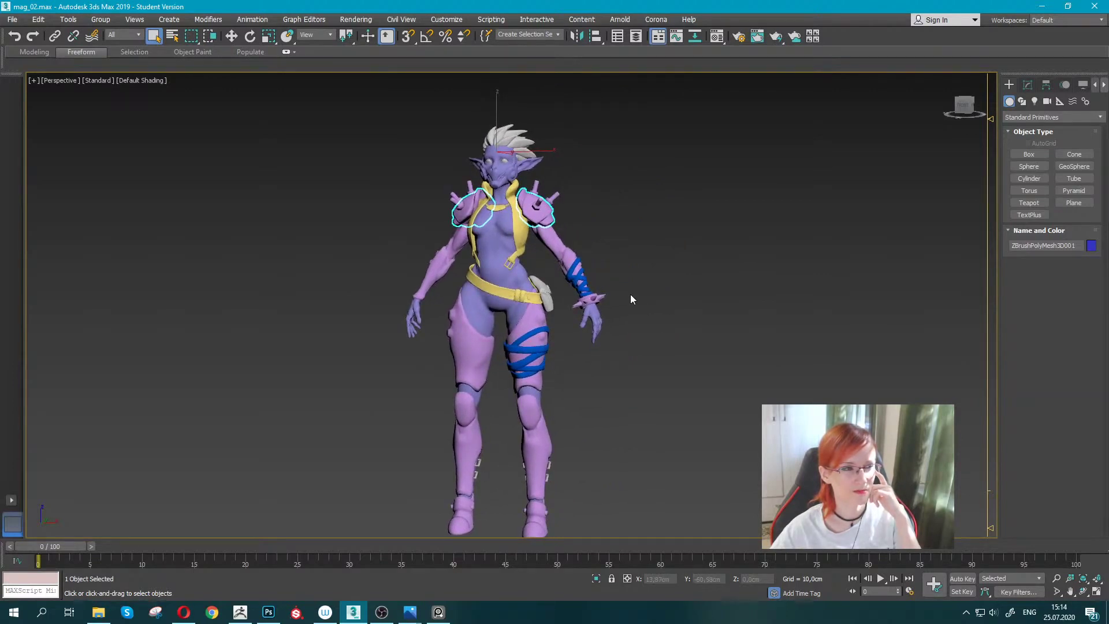
Select the RetopoGroup1 body, add the hands, and turn Edged Faces back on with F4.
{"action": "left_click", "coordinate": [535, 306]}
{"action": "scroll", "coordinate": [555, 309], "scroll_direction": "up", "scroll_amount": 3}
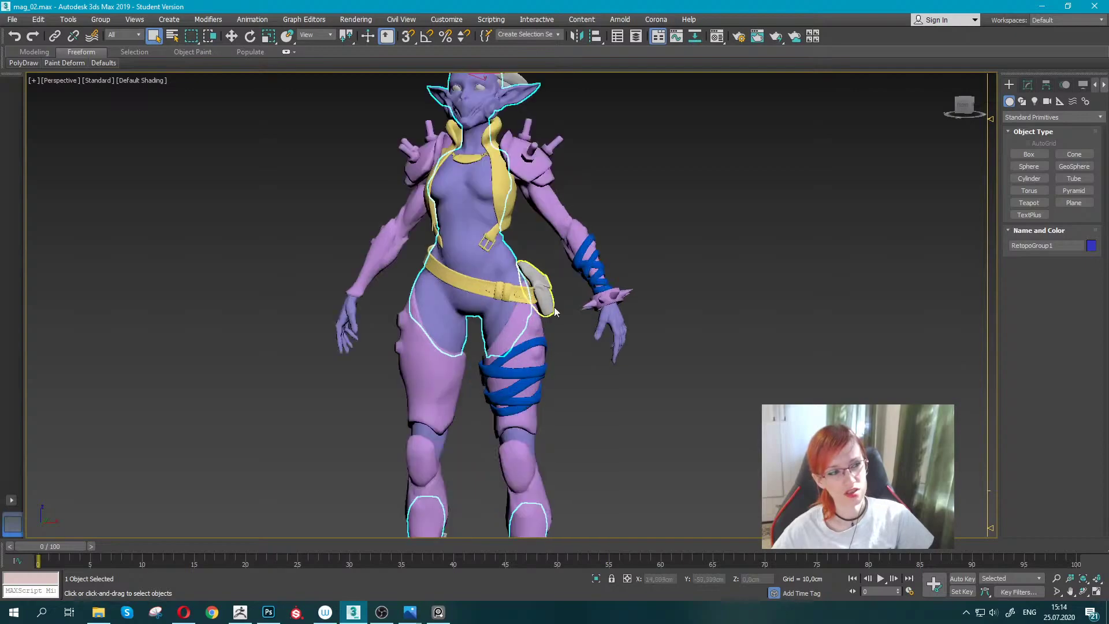
{"action": "left_click", "coordinate": [615, 324], "text": "ctrl"}
{"action": "scroll", "coordinate": [666, 230], "scroll_direction": "down", "scroll_amount": 2}
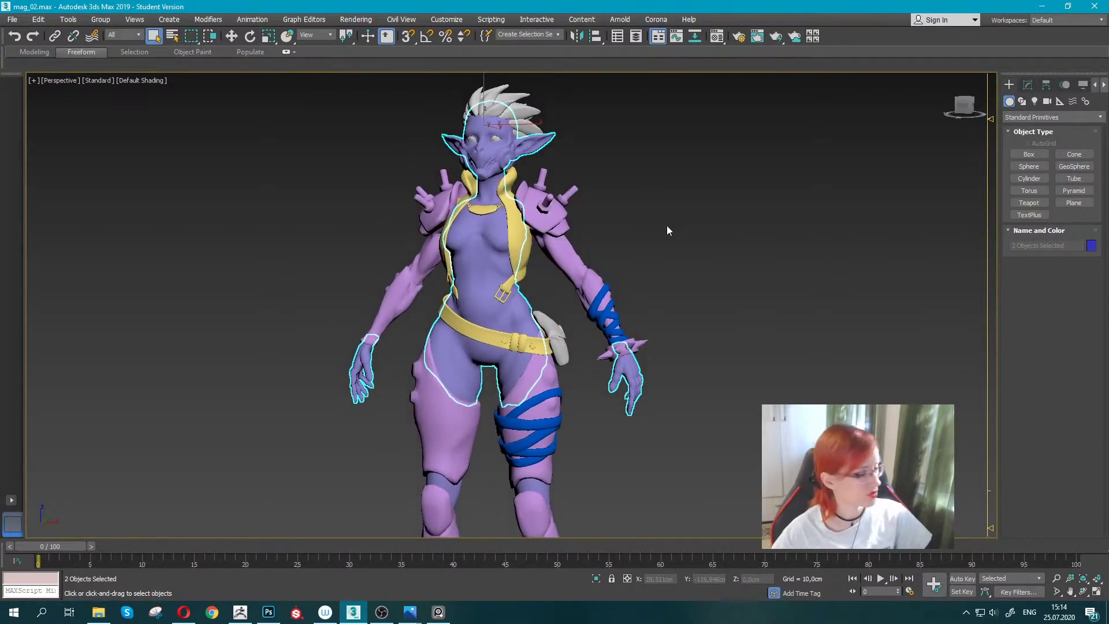
{"action": "key", "text": "F4"}
Add the leg pieces and face mask to the body-and-hands selection, making four objects.
{"action": "middle_click_drag", "start_coordinate": [681, 379], "coordinate": [686, 213]}
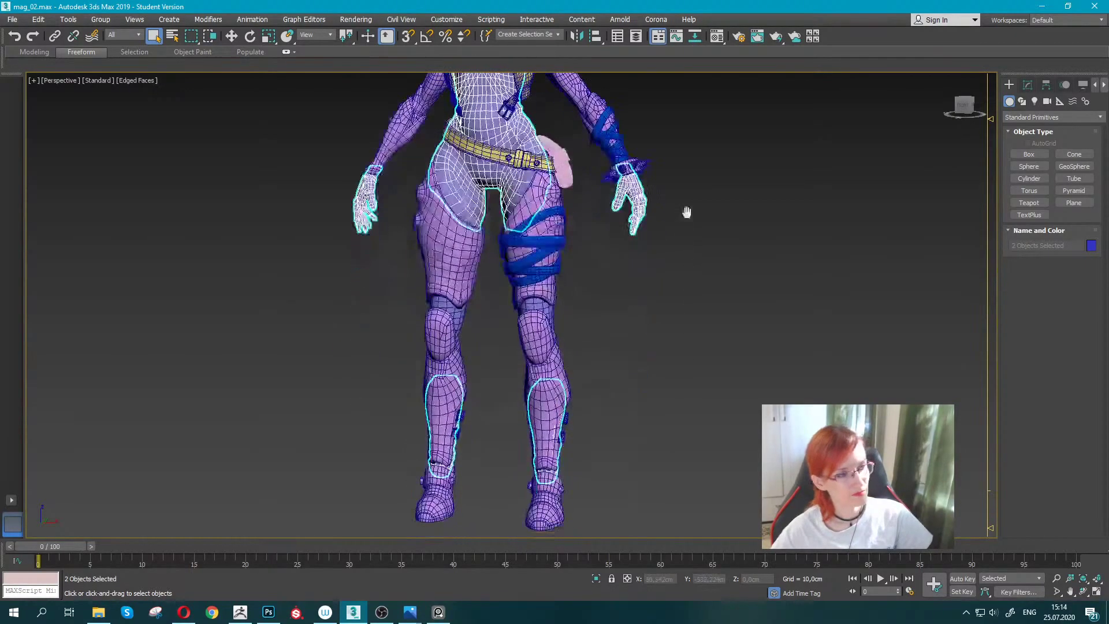
{"action": "left_click", "coordinate": [542, 298], "text": "ctrl"}
{"action": "mouse_move", "coordinate": [556, 500]}
{"action": "middle_mouse_down", "text": "alt"}
{"action": "mouse_move", "coordinate": [540, 426]}
{"action": "mouse_move", "coordinate": [497, 370]}
{"action": "middle_mouse_up", "text": "alt"}
{"action": "mouse_move", "coordinate": [496, 174]}
{"action": "middle_mouse_down"}
{"action": "mouse_move", "coordinate": [484, 338]}
{"action": "mouse_move", "coordinate": [475, 156]}
{"action": "middle_mouse_up"}
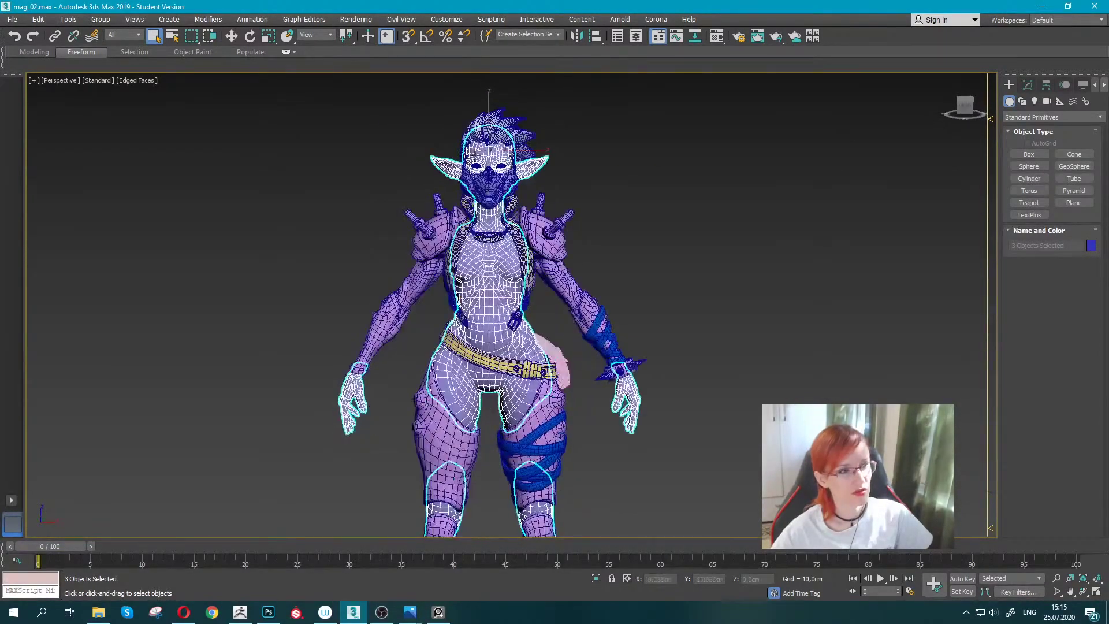
{"action": "scroll", "coordinate": [490, 158], "scroll_direction": "up", "scroll_amount": 5}
{"action": "left_click", "coordinate": [490, 260], "text": "ctrl"}
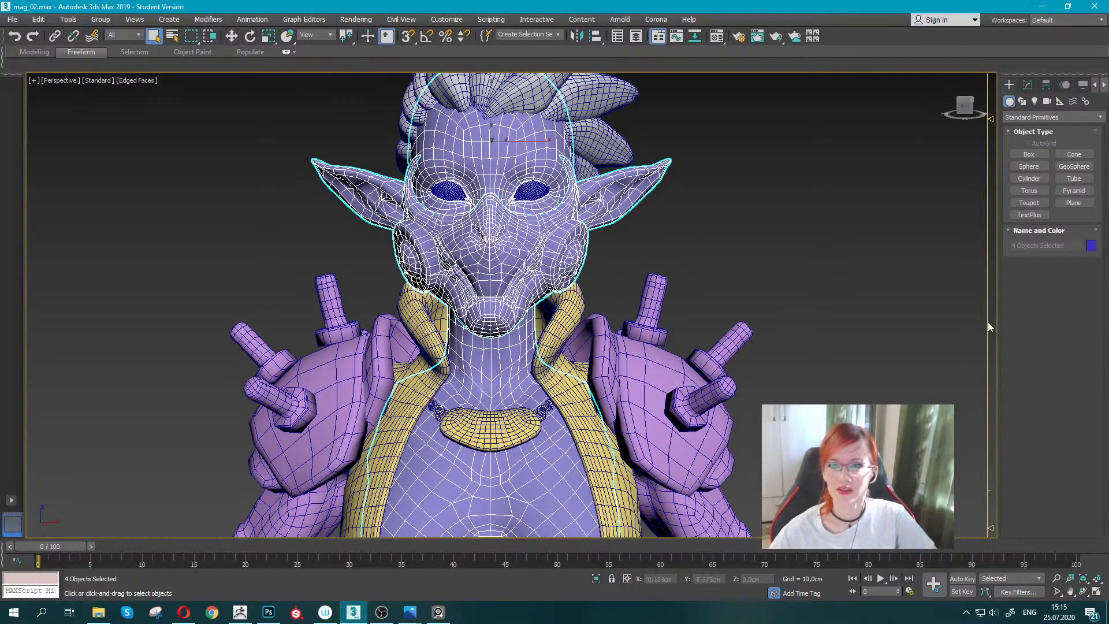
Orbit back to a front view and open the Modify panel to show the modifier stack.
{"action": "middle_click_drag", "start_coordinate": [649, 278], "coordinate": [598, 138]}
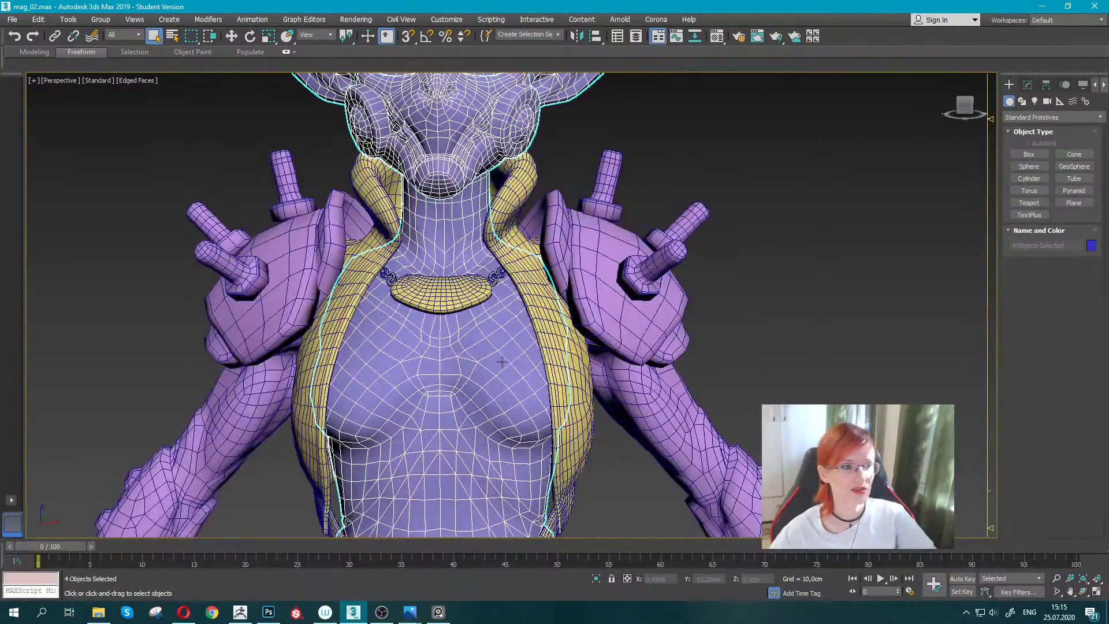
{"action": "scroll", "coordinate": [755, 292], "scroll_direction": "down", "scroll_amount": 2}
{"action": "scroll", "coordinate": [756, 292], "scroll_direction": "down", "scroll_amount": 3}
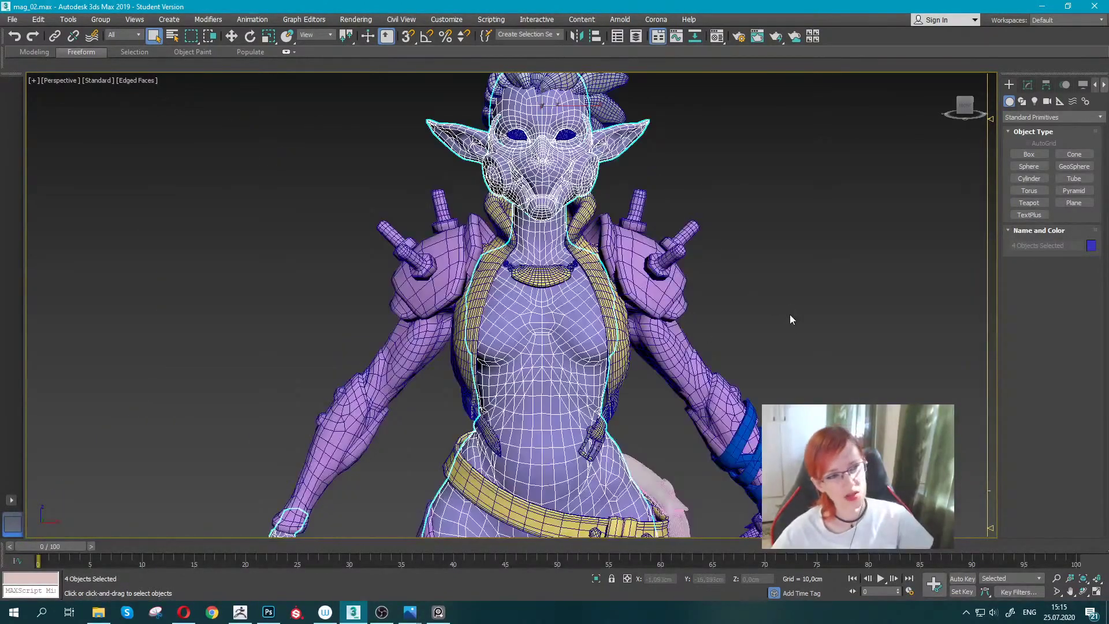
{"action": "mouse_move", "coordinate": [789, 317]}
{"action": "middle_mouse_down", "text": "alt"}
{"action": "mouse_move", "coordinate": [753, 338]}
{"action": "mouse_move", "coordinate": [727, 336]}
{"action": "middle_mouse_up", "text": "alt"}
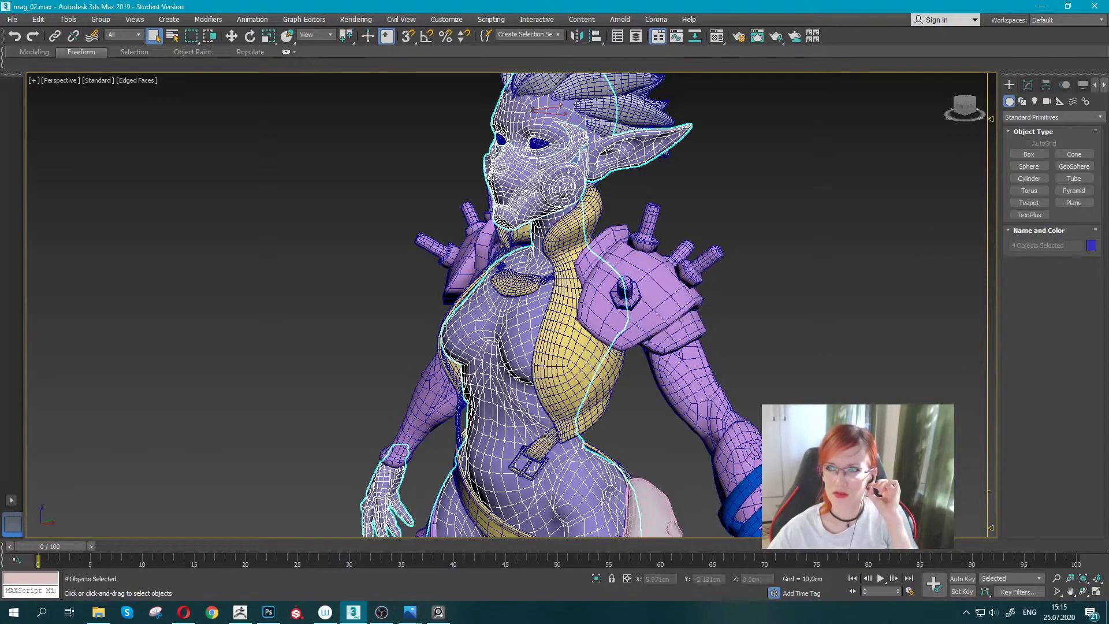
{"action": "key", "text": "alt+Tab"}
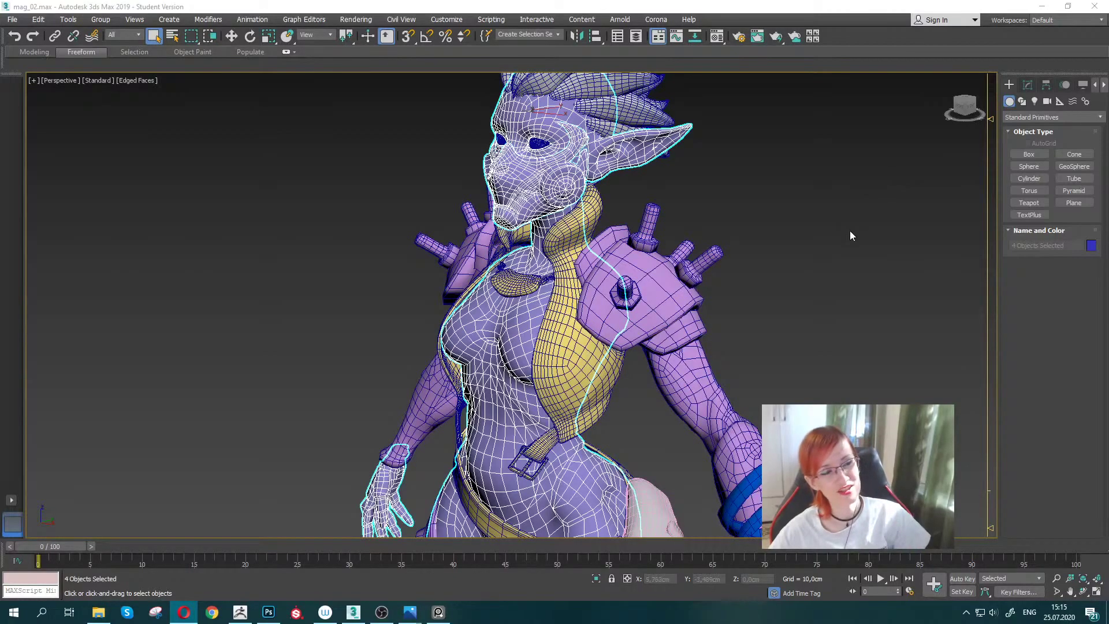
{"action": "mouse_move", "coordinate": [725, 206]}
{"action": "middle_mouse_down", "text": "alt"}
{"action": "mouse_move", "coordinate": [786, 264]}
{"action": "mouse_move", "coordinate": [774, 248]}
{"action": "mouse_move", "coordinate": [796, 220]}
{"action": "mouse_move", "coordinate": [807, 341]}
{"action": "mouse_move", "coordinate": [733, 179]}
{"action": "mouse_move", "coordinate": [691, 247]}
{"action": "mouse_move", "coordinate": [632, 247]}
{"action": "mouse_move", "coordinate": [670, 95]}
{"action": "mouse_move", "coordinate": [673, 218]}
{"action": "mouse_move", "coordinate": [609, 229]}
{"action": "mouse_move", "coordinate": [753, 277]}
{"action": "middle_mouse_up", "text": "alt"}
{"action": "left_click", "coordinate": [1028, 84]}
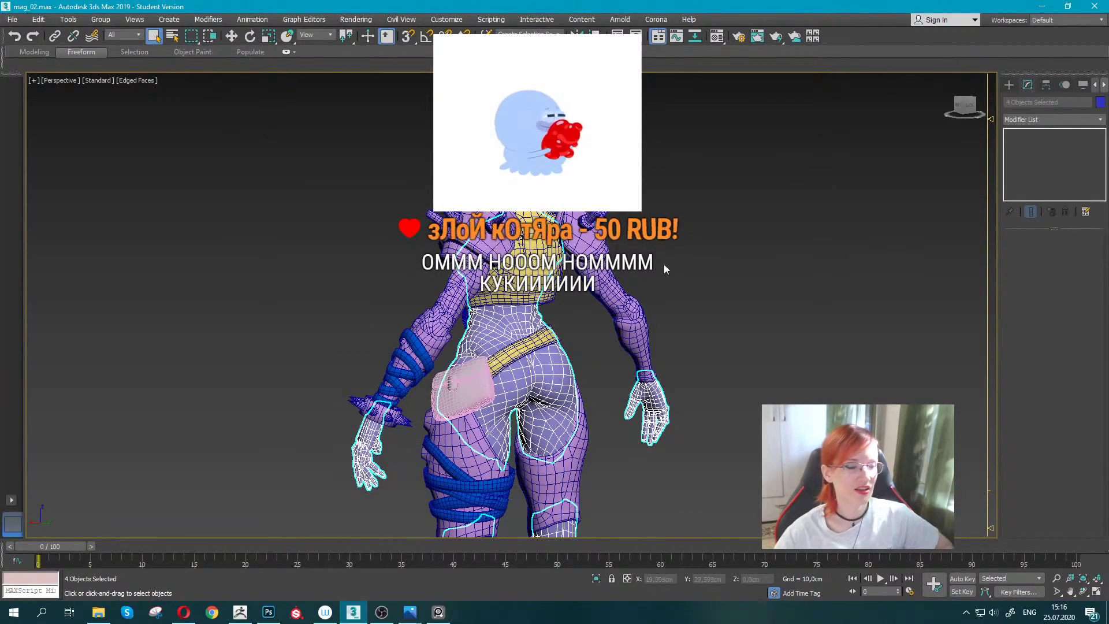
{"action": "mouse_move", "coordinate": [661, 281]}
{"action": "middle_mouse_down"}
{"action": "mouse_move", "coordinate": [637, 256]}
{"action": "mouse_move", "coordinate": [578, 264]}
{"action": "middle_mouse_up"}
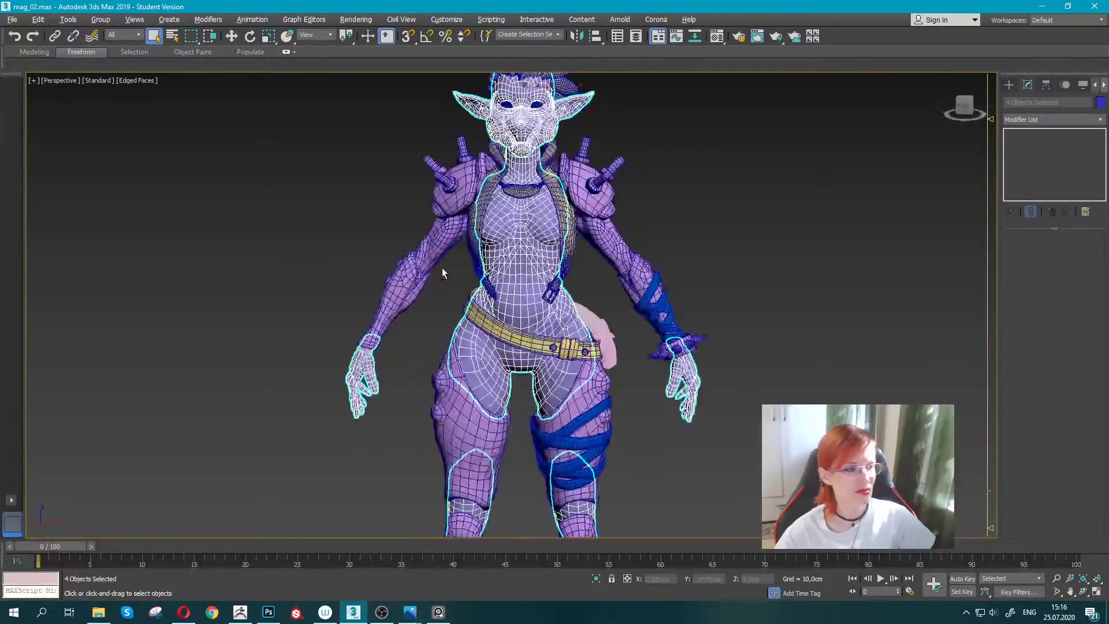
Apply an Unwrap UVW modifier to the four selected pieces from the Modifier List.
{"action": "left_click", "coordinate": [1101, 123]}
{"action": "scroll", "coordinate": [1051, 496], "scroll_direction": "down", "scroll_amount": 5}
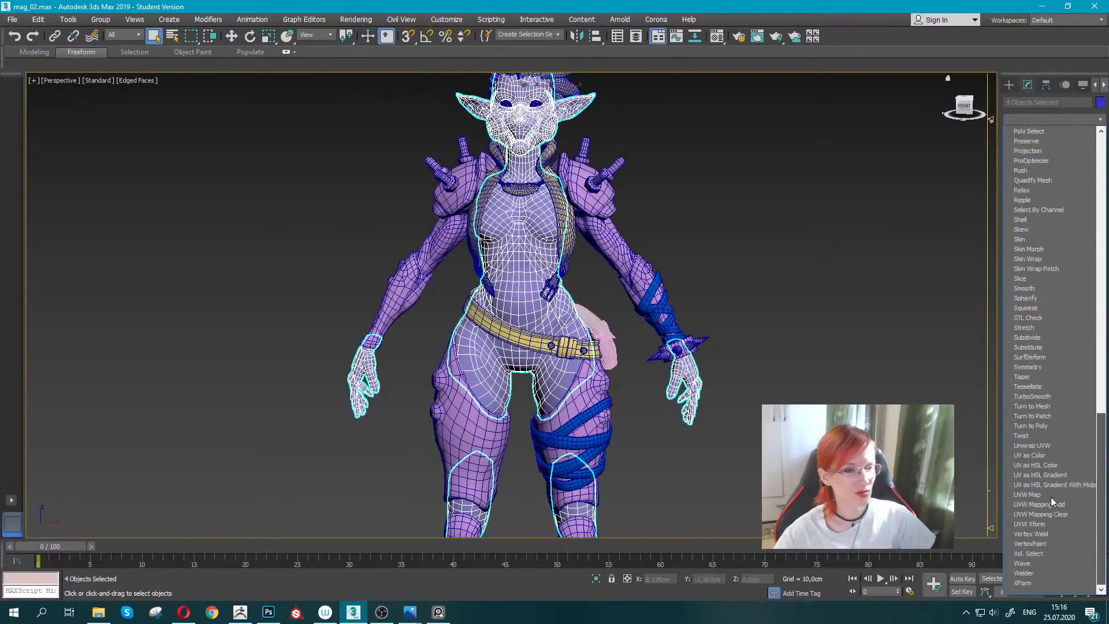
{"action": "left_click", "coordinate": [1044, 446]}
{"action": "left_click", "coordinate": [1051, 480]}
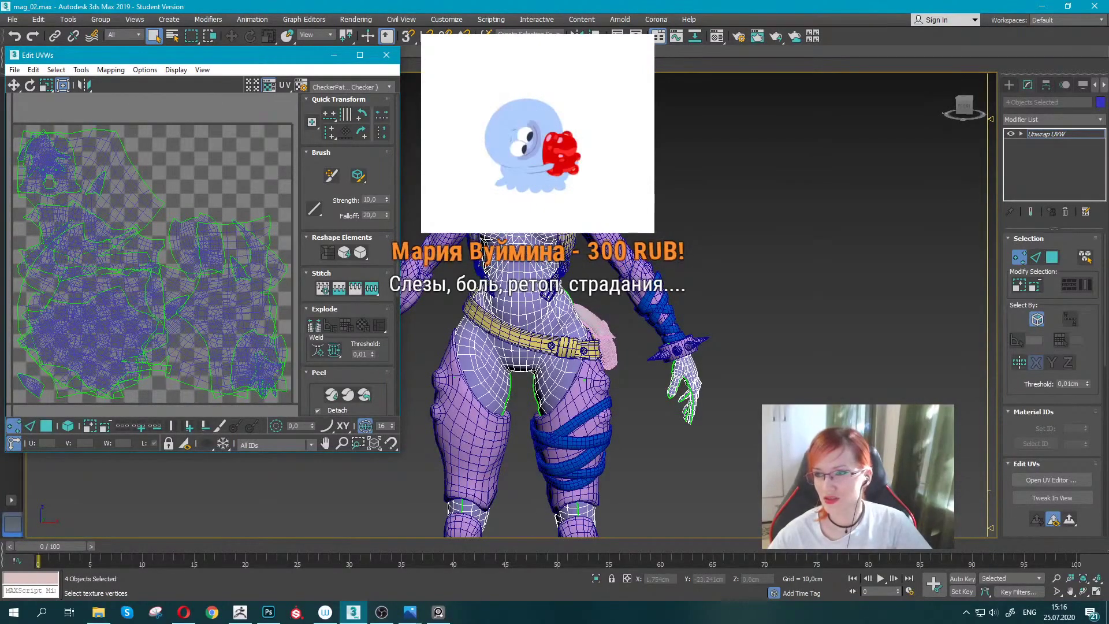
{"action": "key", "text": "alt+Tab"}
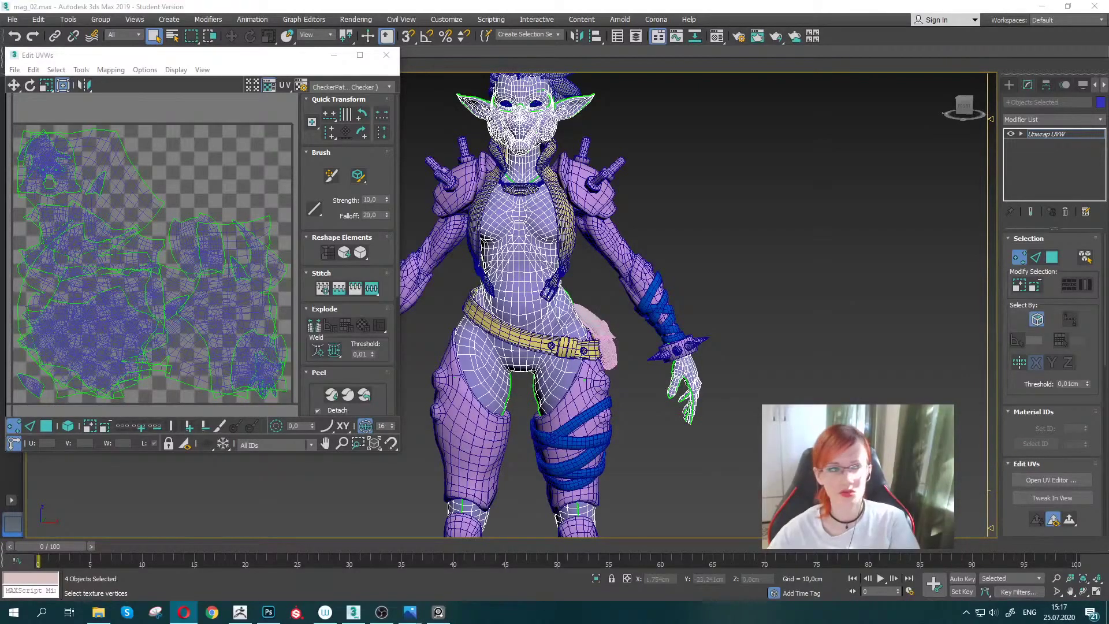
Run Pack UVs from the Edit UVWs Tools menu and confirm with OK.
{"action": "left_click", "coordinate": [196, 129]}
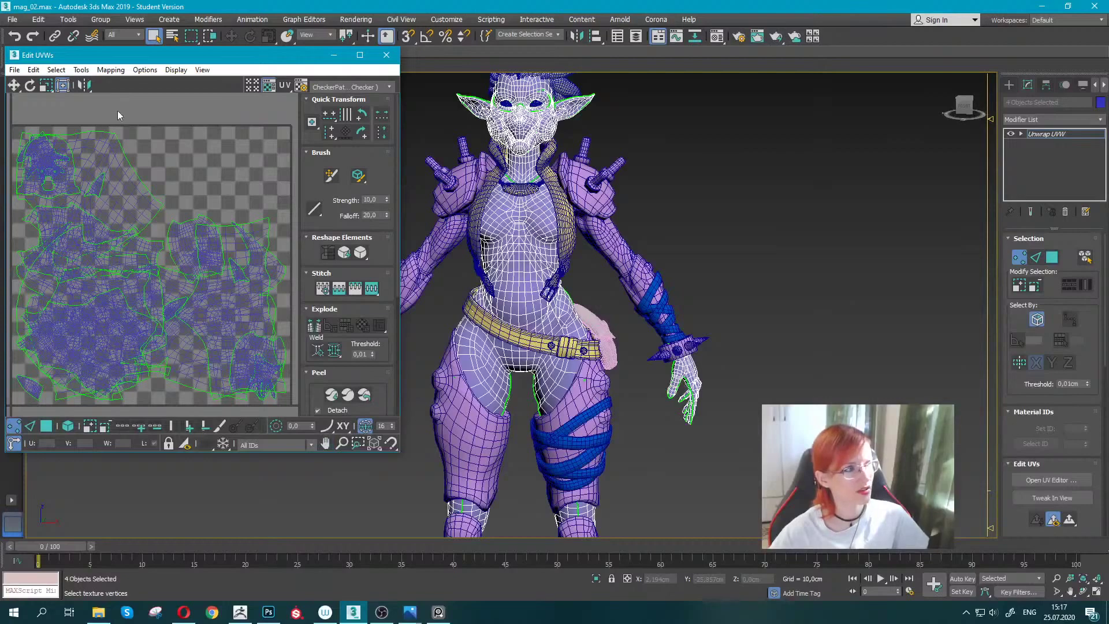
{"action": "left_click", "coordinate": [81, 69]}
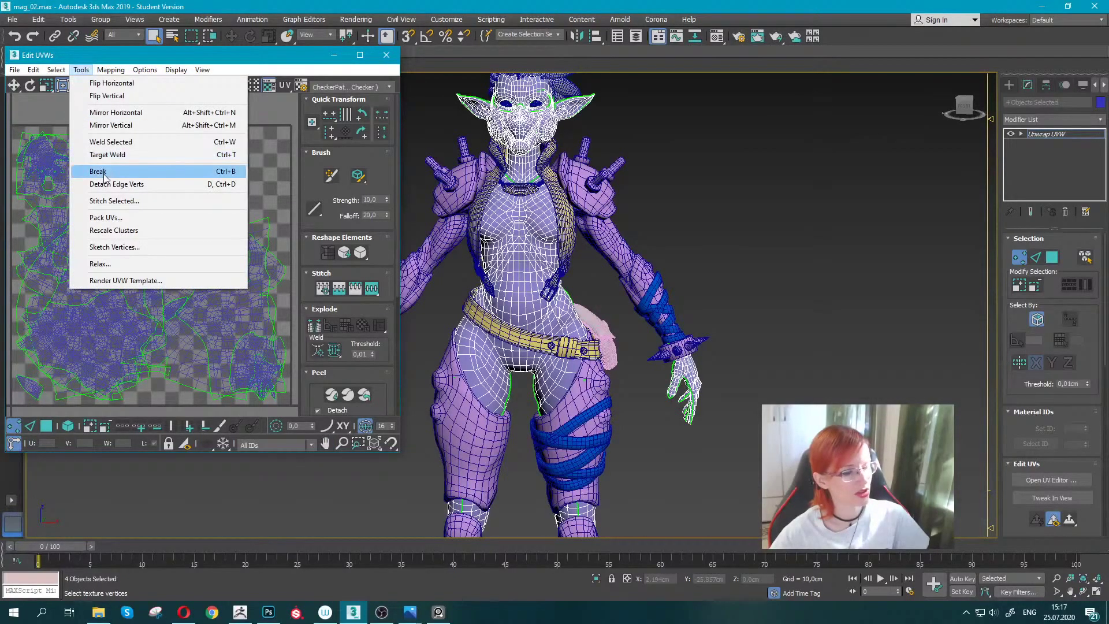
{"action": "left_click", "coordinate": [116, 217]}
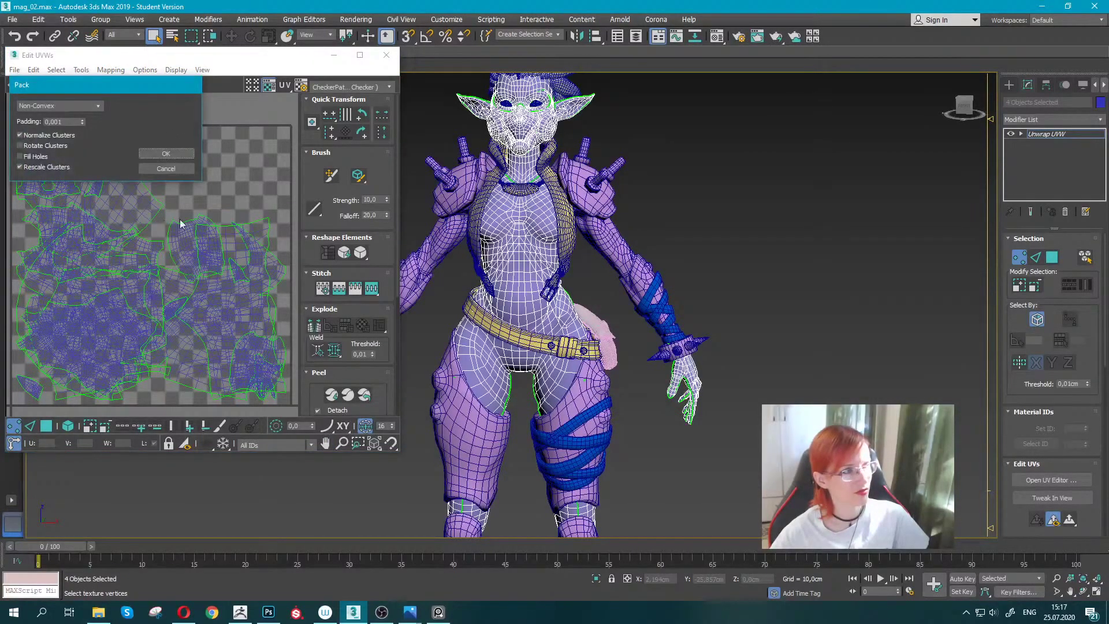
{"action": "left_click", "coordinate": [166, 153]}
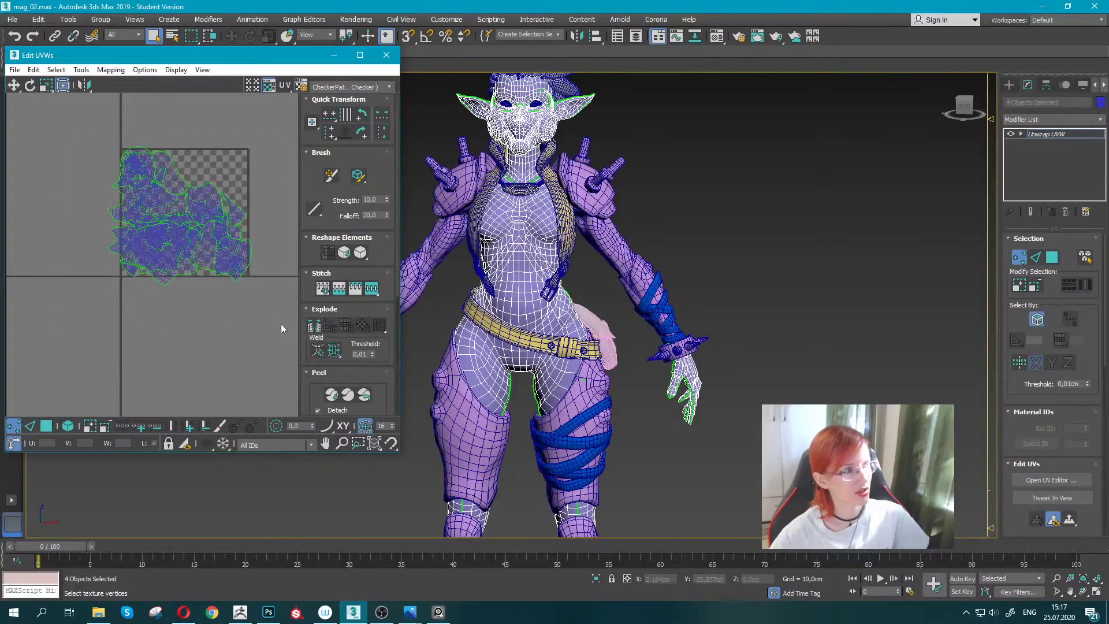
Select all UVs and repack them with Non-Convex packing at 0.001 padding, then deselect.
{"action": "key", "text": "ctrl+a"}
{"action": "left_click", "coordinate": [82, 70]}
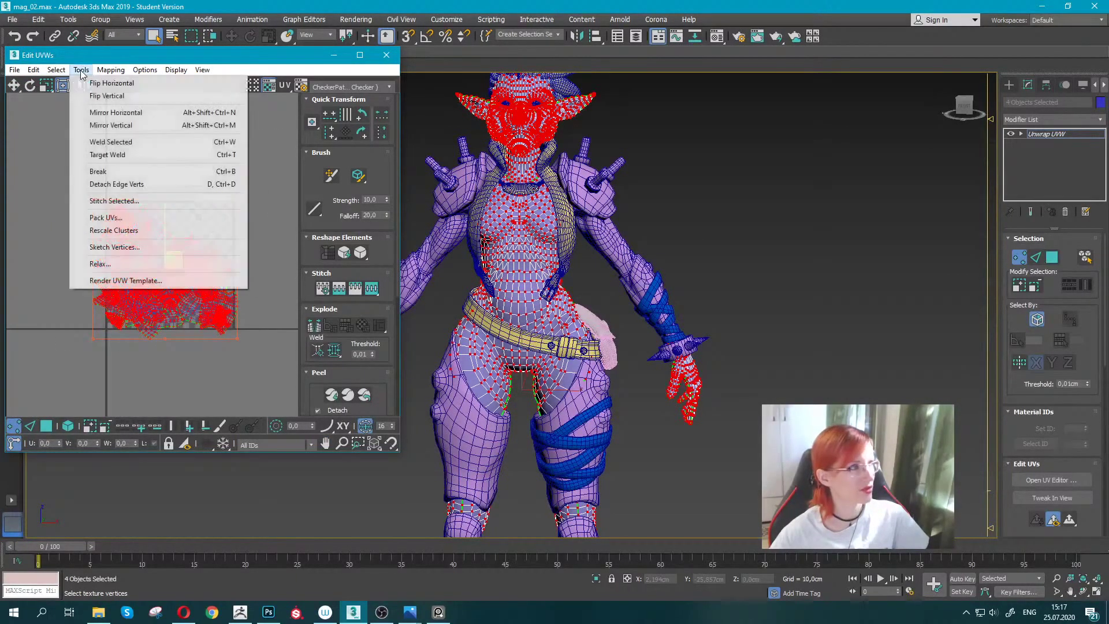
{"action": "left_click", "coordinate": [125, 219]}
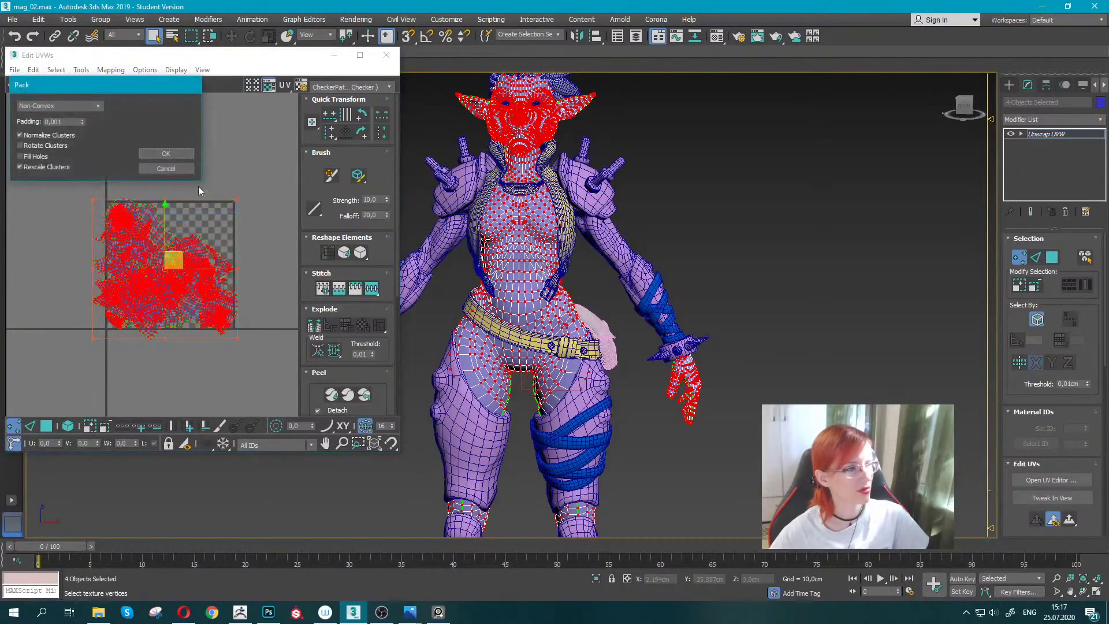
{"action": "left_click", "coordinate": [159, 153]}
{"action": "left_click", "coordinate": [245, 161]}
{"action": "middle_click_drag", "start_coordinate": [549, 231], "coordinate": [595, 225], "text": "alt"}
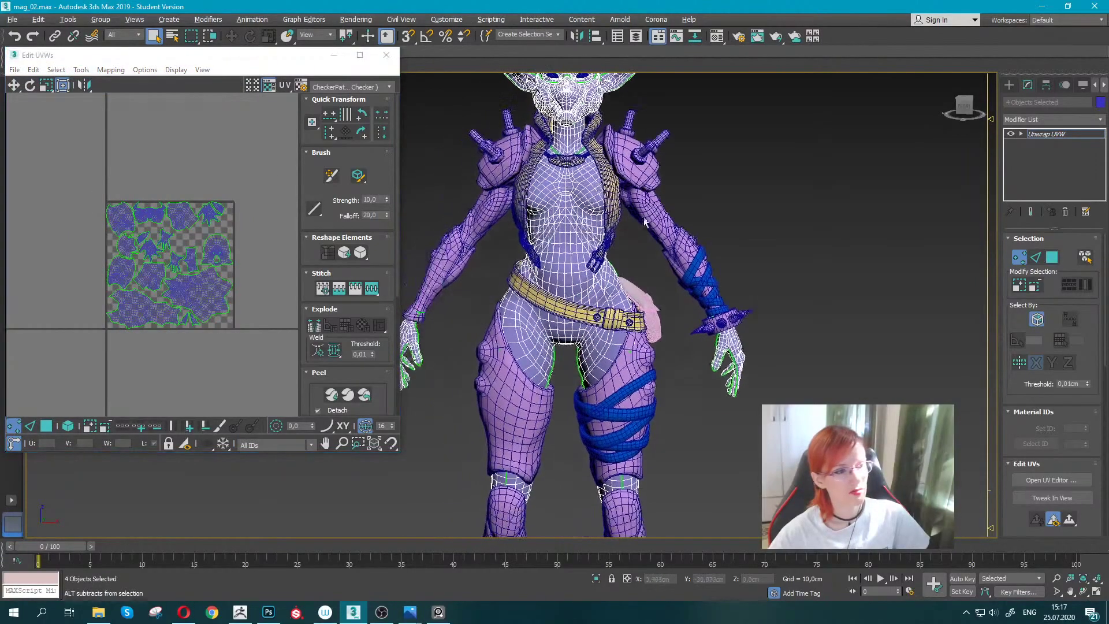
{"action": "scroll", "coordinate": [595, 225], "scroll_direction": "up", "scroll_amount": 3}
{"action": "scroll", "coordinate": [577, 260], "scroll_direction": "up", "scroll_amount": 3}
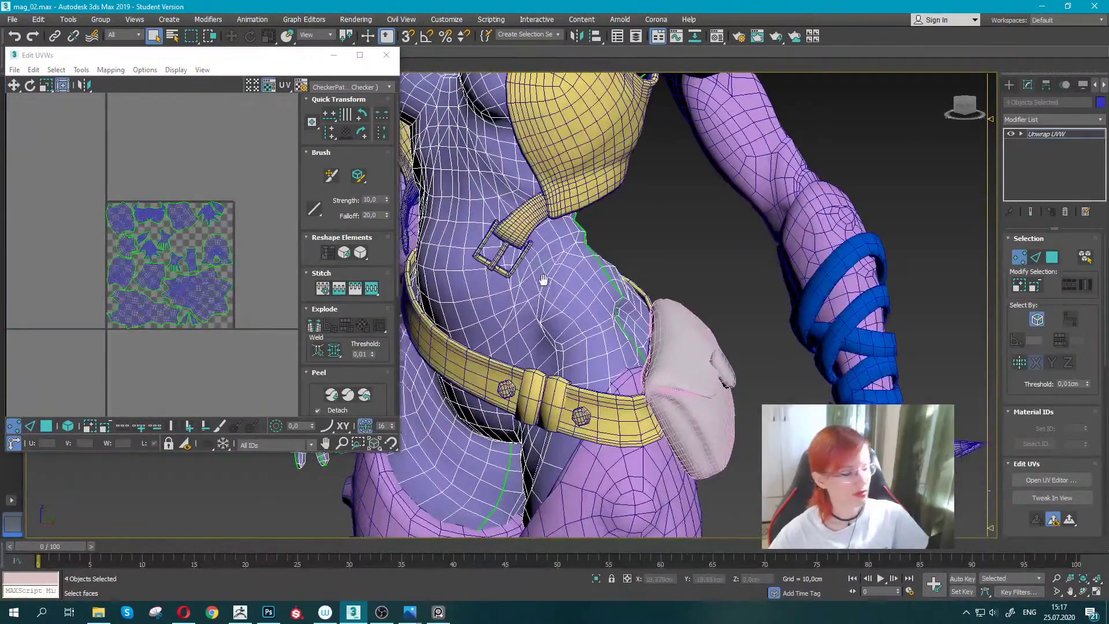
{"action": "scroll", "coordinate": [565, 293], "scroll_direction": "up", "scroll_amount": 1}
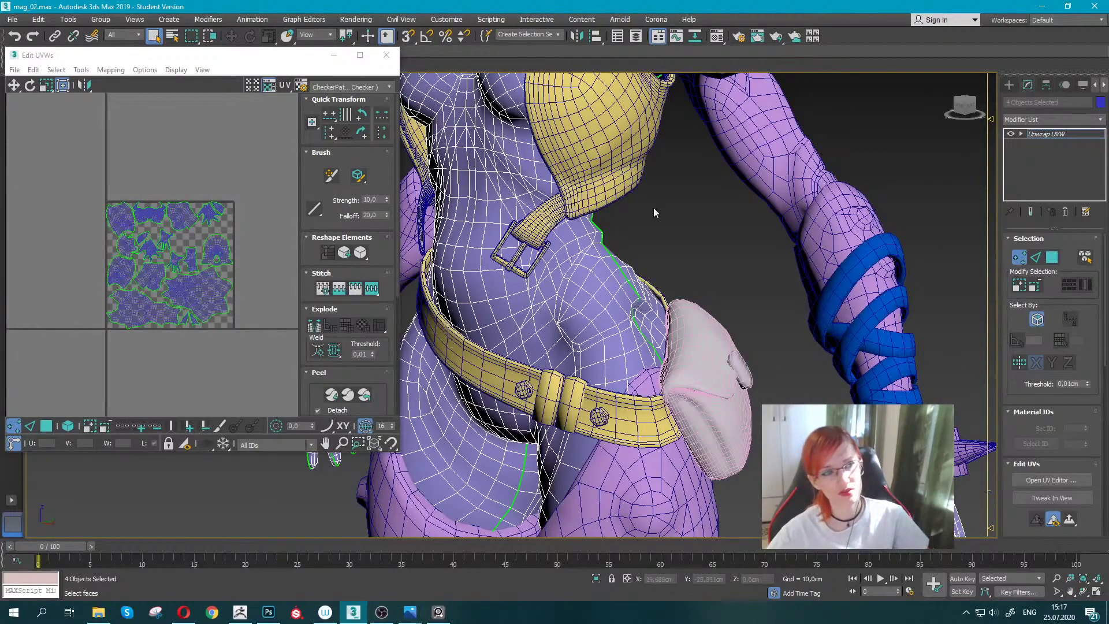
{"action": "scroll", "coordinate": [655, 213], "scroll_direction": "down", "scroll_amount": 5}
{"action": "mouse_move", "coordinate": [590, 265]}
{"action": "middle_mouse_down", "text": "alt"}
{"action": "mouse_move", "coordinate": [504, 338]}
{"action": "mouse_move", "coordinate": [595, 262]}
{"action": "middle_mouse_up", "text": "alt"}
Leave face sub-object mode and isolate the four selected pieces from a front view.
{"action": "left_click", "coordinate": [1040, 136]}
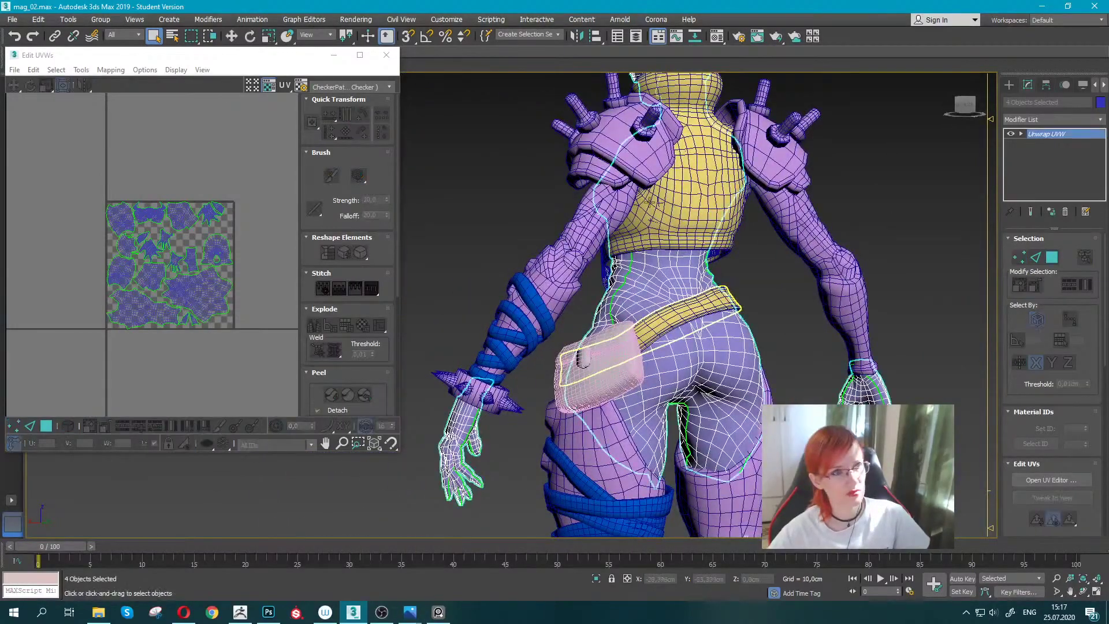
{"action": "key", "text": "shift+z"}
{"action": "right_click", "coordinate": [664, 250]}
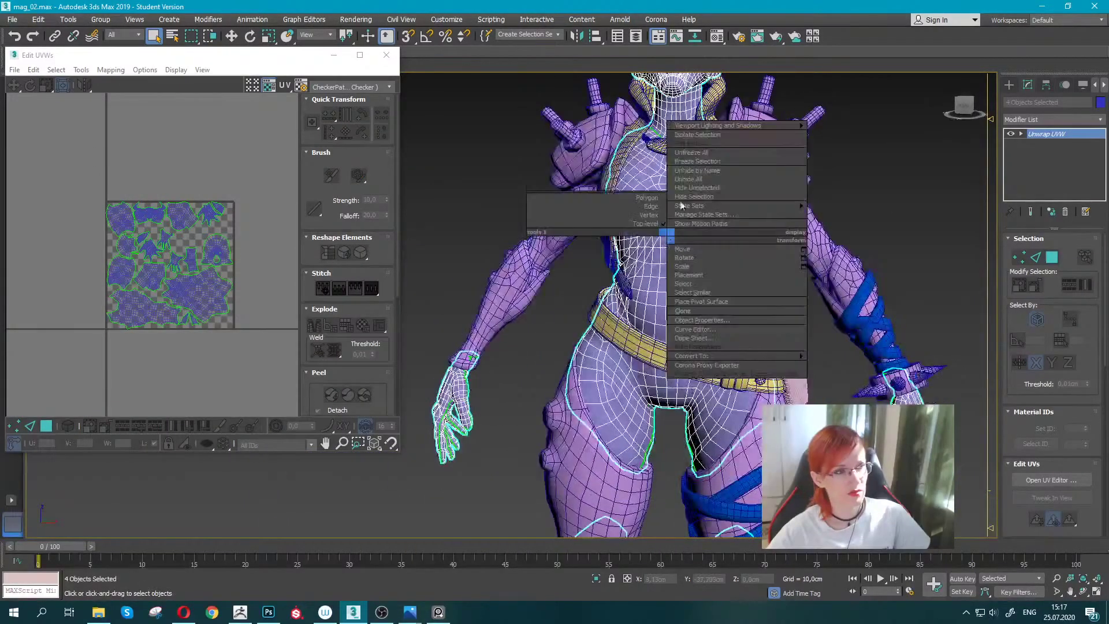
{"action": "left_click", "coordinate": [699, 137]}
{"action": "scroll", "coordinate": [574, 336], "scroll_direction": "up", "scroll_amount": 3}
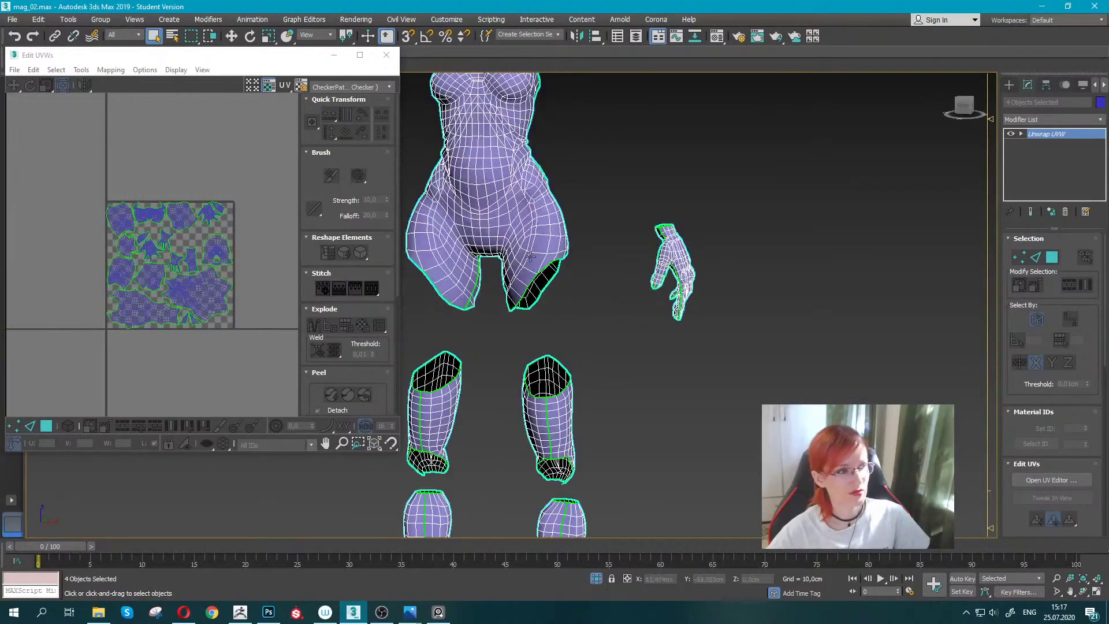
Orbit the isolated torso, hands and legs from back to front to inspect them.
{"action": "middle_click_drag", "start_coordinate": [575, 337], "coordinate": [545, 237], "text": "alt"}
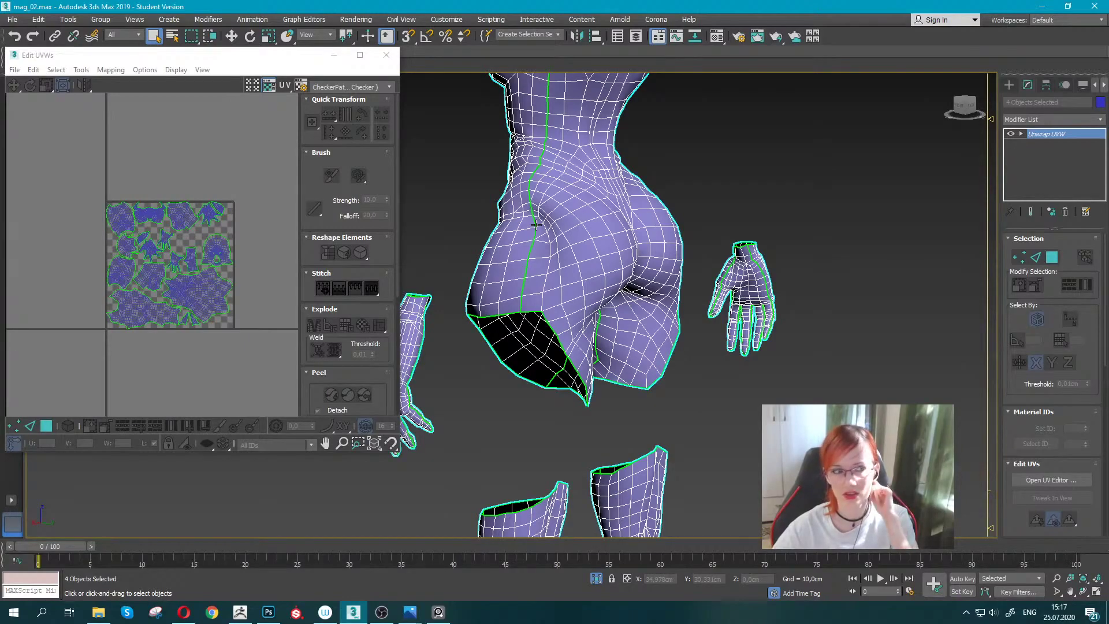
{"action": "scroll", "coordinate": [470, 243], "scroll_direction": "down", "scroll_amount": 1}
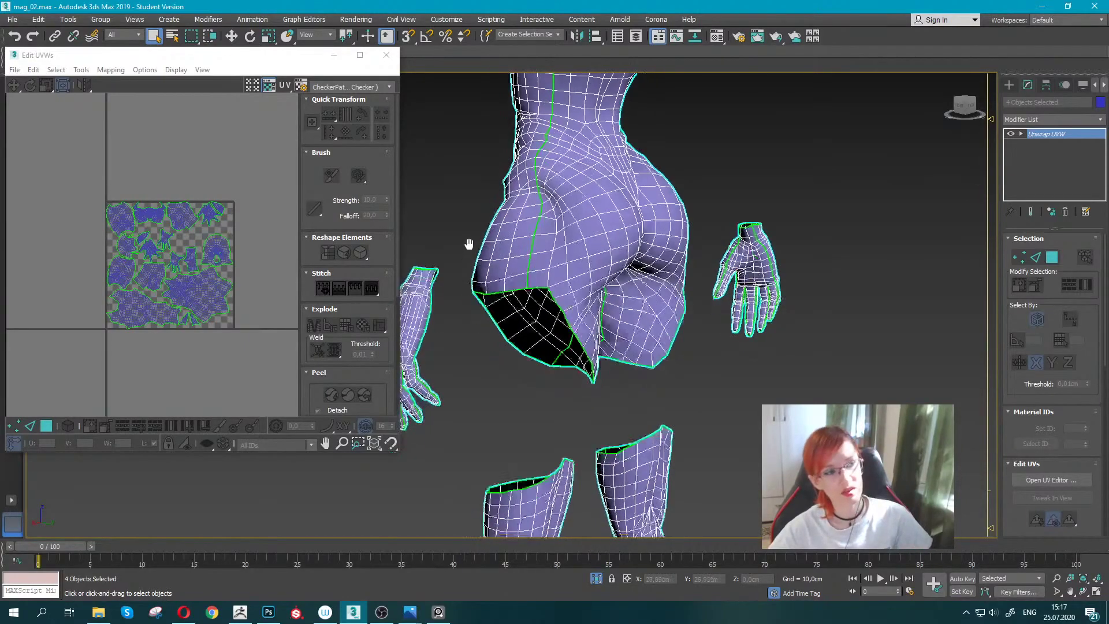
{"action": "scroll", "coordinate": [468, 246], "scroll_direction": "down", "scroll_amount": 3}
{"action": "scroll", "coordinate": [420, 292], "scroll_direction": "down", "scroll_amount": 2}
{"action": "mouse_move", "coordinate": [420, 293]}
{"action": "middle_mouse_down", "text": "alt"}
{"action": "mouse_move", "coordinate": [617, 295]}
{"action": "mouse_move", "coordinate": [569, 227]}
{"action": "mouse_move", "coordinate": [581, 248]}
{"action": "middle_mouse_up", "text": "alt"}
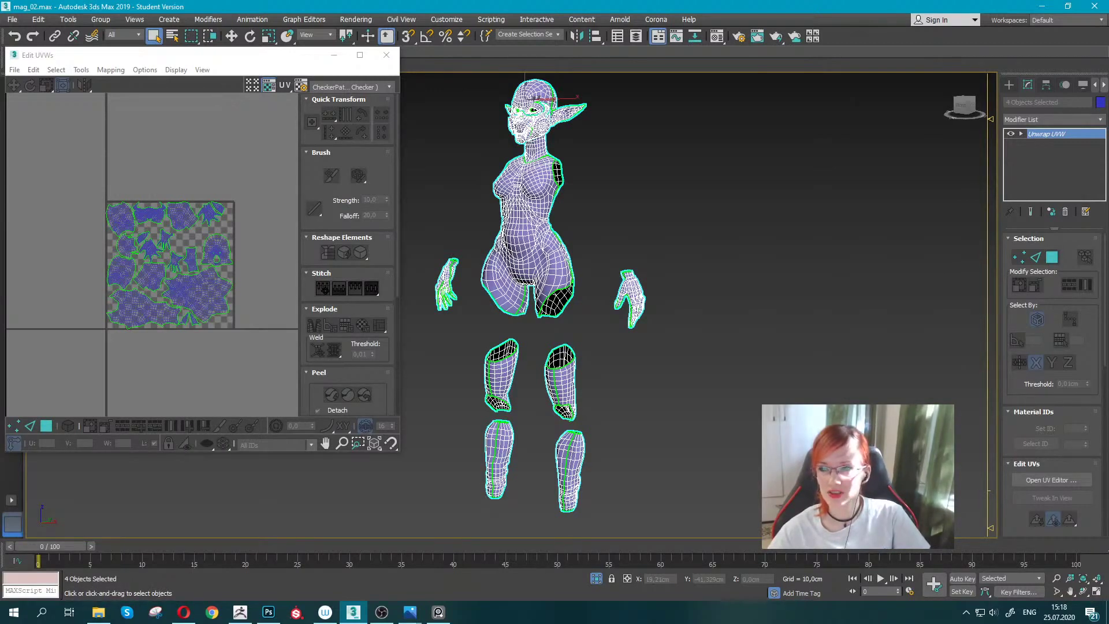
{"action": "middle_click_drag", "start_coordinate": [619, 179], "coordinate": [624, 181]}
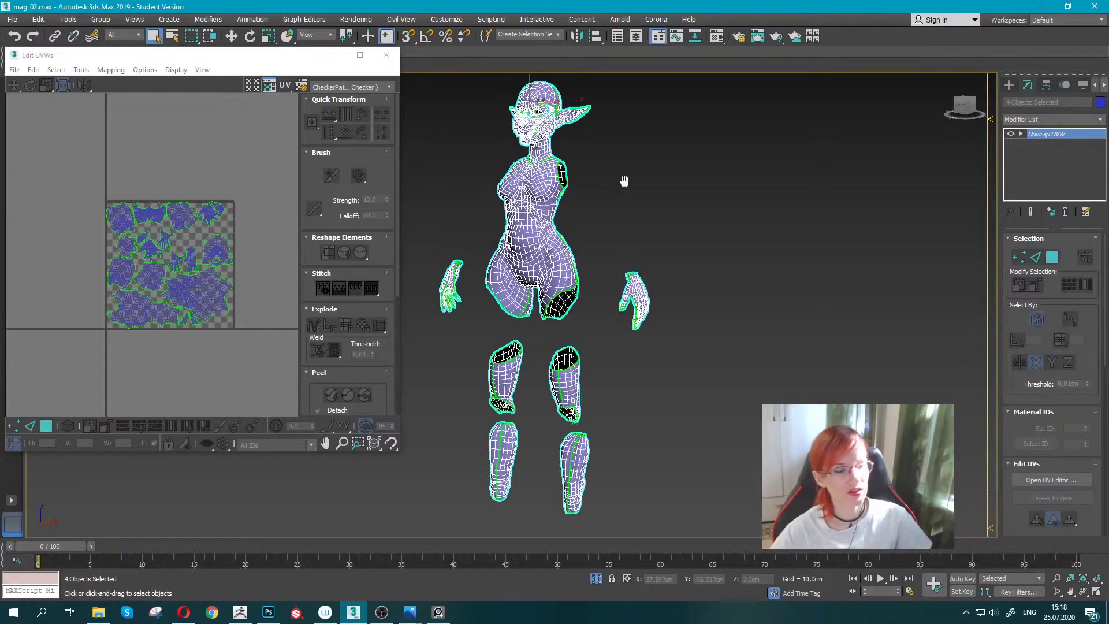
{"action": "scroll", "coordinate": [629, 191], "scroll_direction": "up", "scroll_amount": 3}
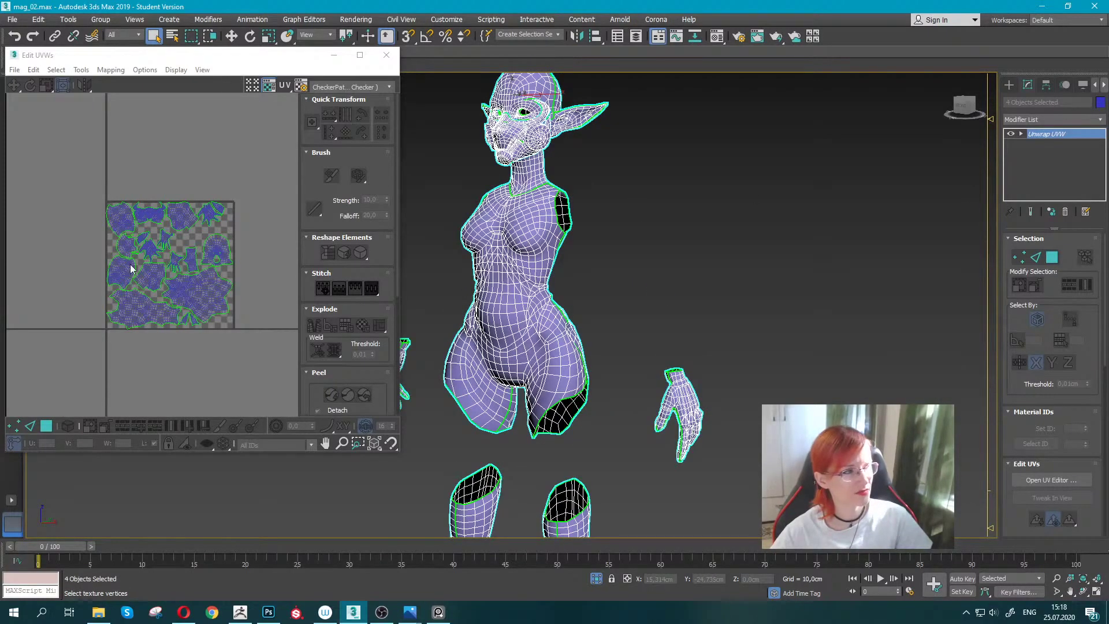
{"action": "scroll", "coordinate": [129, 268], "scroll_direction": "up", "scroll_amount": 2}
{"action": "scroll", "coordinate": [154, 287], "scroll_direction": "up", "scroll_amount": 2}
Centre the Edit UVWs window over the viewport and zoom in on the face island.
{"action": "mouse_move", "coordinate": [183, 60]}
{"action": "left_mouse_down"}
{"action": "mouse_move", "coordinate": [595, 106]}
{"action": "mouse_move", "coordinate": [460, 112]}
{"action": "left_mouse_up"}
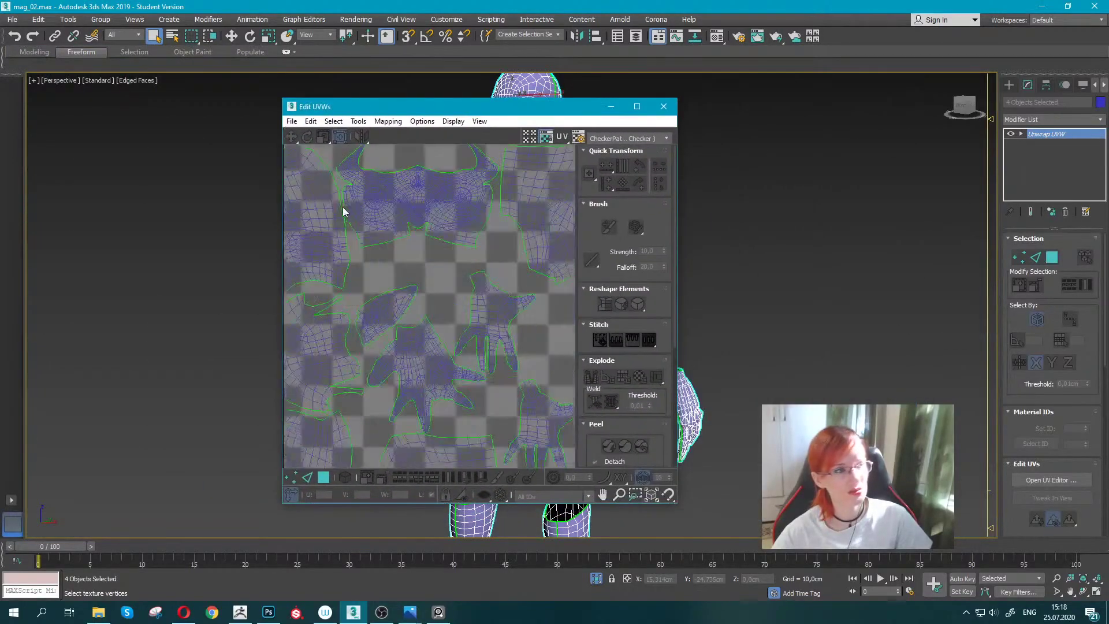
{"action": "scroll", "coordinate": [422, 197], "scroll_direction": "down", "scroll_amount": 2}
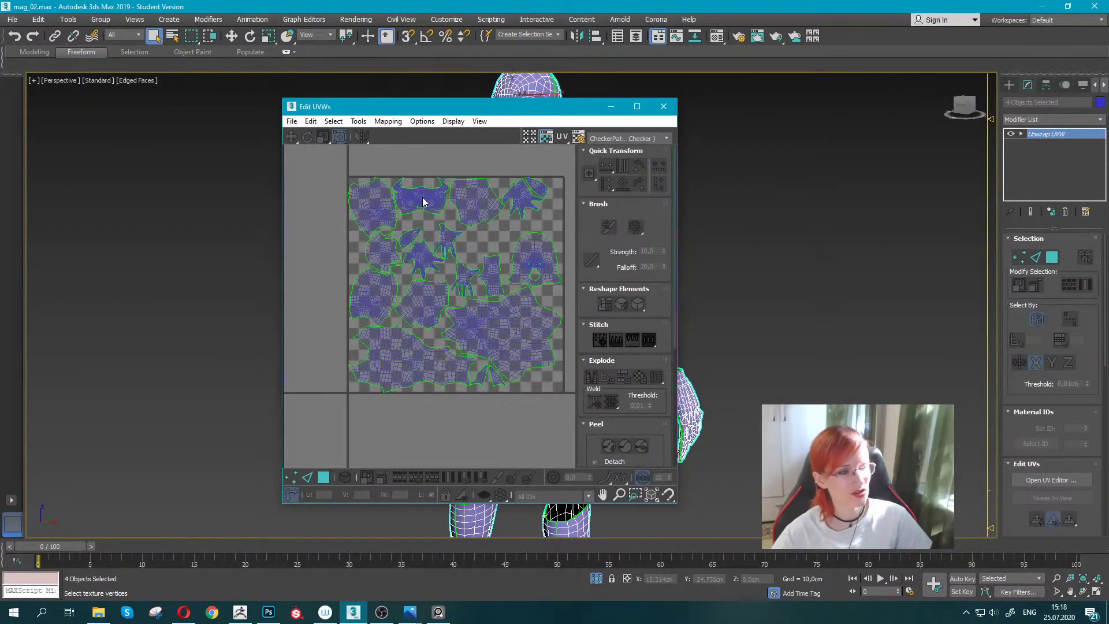
{"action": "scroll", "coordinate": [488, 265], "scroll_direction": "up", "scroll_amount": 3}
{"action": "scroll", "coordinate": [486, 301], "scroll_direction": "up", "scroll_amount": 3}
{"action": "scroll", "coordinate": [417, 269], "scroll_direction": "up", "scroll_amount": 2}
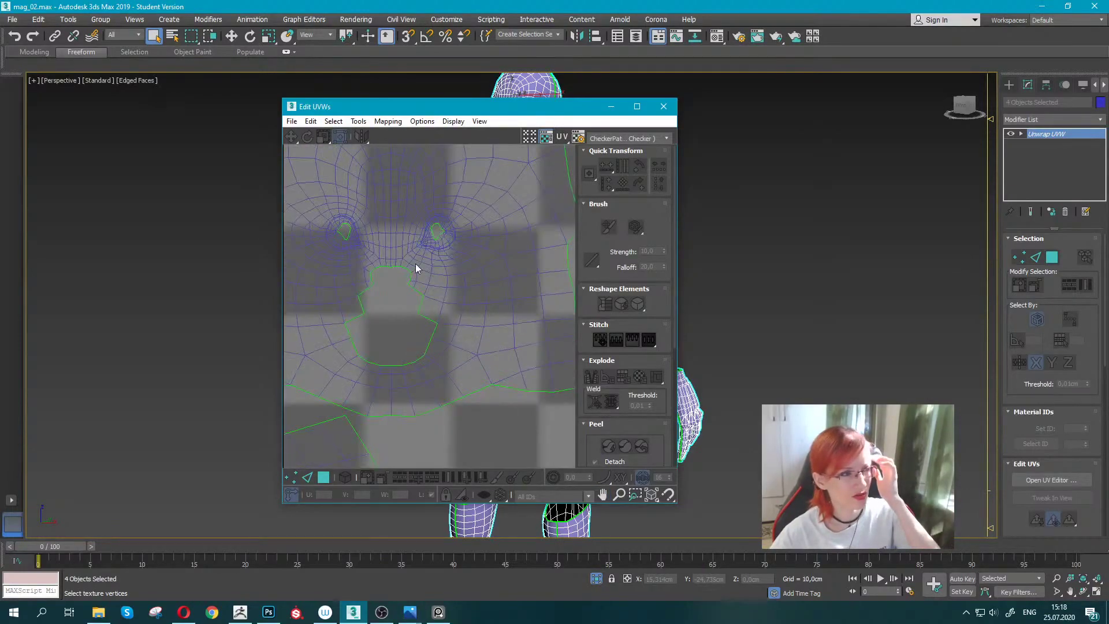
{"action": "scroll", "coordinate": [446, 229], "scroll_direction": "up", "scroll_amount": 3}
{"action": "scroll", "coordinate": [445, 226], "scroll_direction": "down", "scroll_amount": 2}
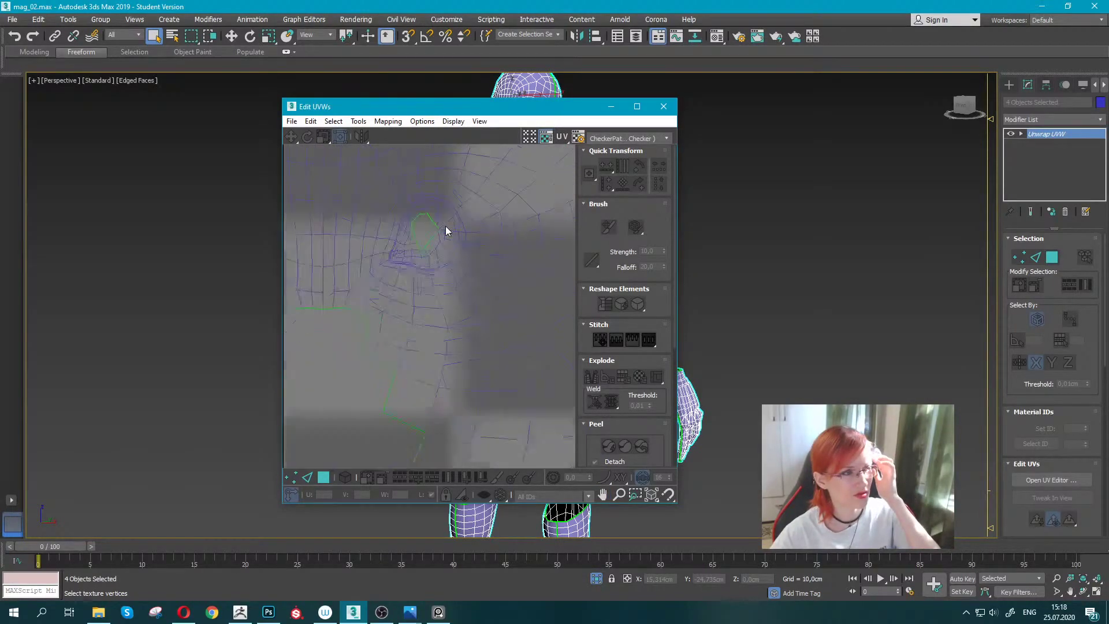
{"action": "scroll", "coordinate": [445, 226], "scroll_direction": "down", "scroll_amount": 2}
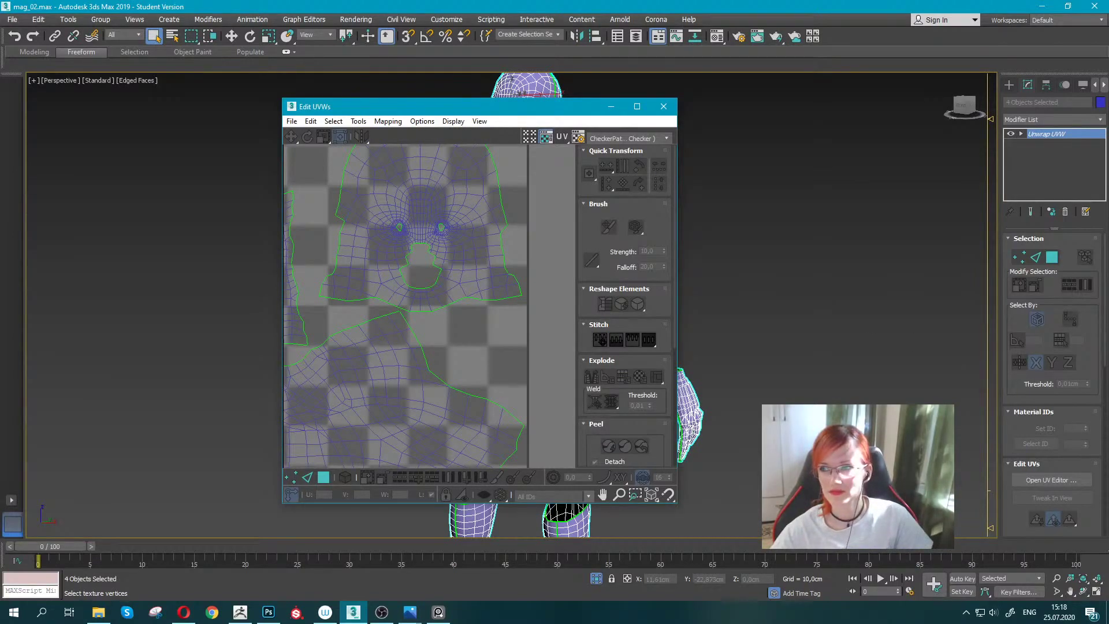
{"action": "key", "text": "alt+Tab"}
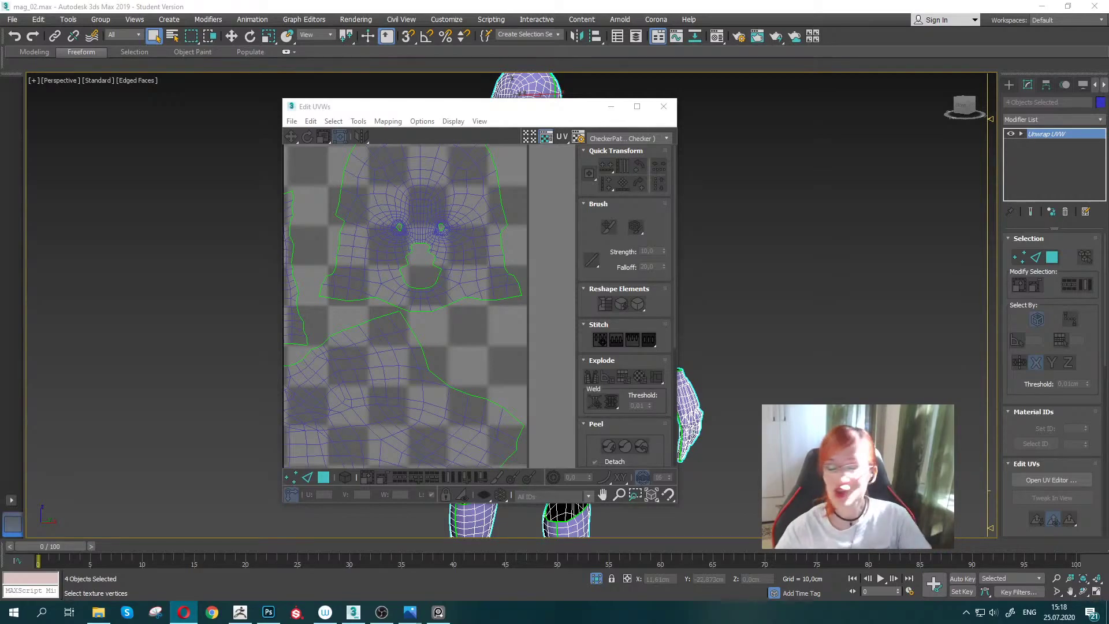
Maximize the UV editor and pan and zoom until the whole UV tile is centred.
{"action": "left_click", "coordinate": [638, 106]}
{"action": "scroll", "coordinate": [359, 205], "scroll_direction": "down", "scroll_amount": 2}
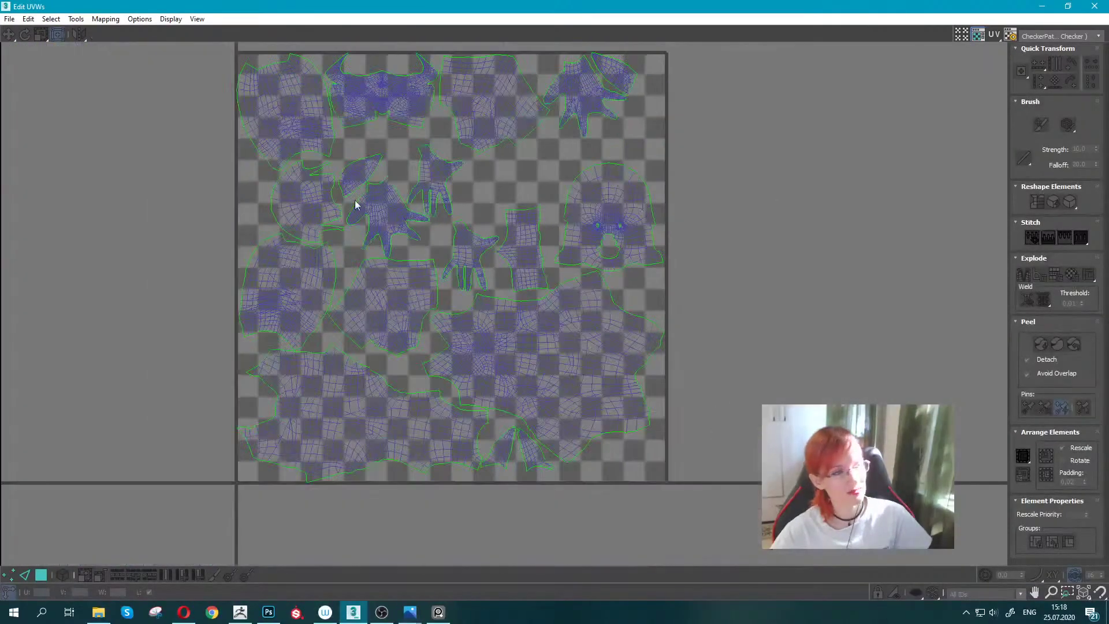
{"action": "scroll", "coordinate": [448, 267], "scroll_direction": "up", "scroll_amount": 1}
{"action": "scroll", "coordinate": [413, 238], "scroll_direction": "up", "scroll_amount": 3}
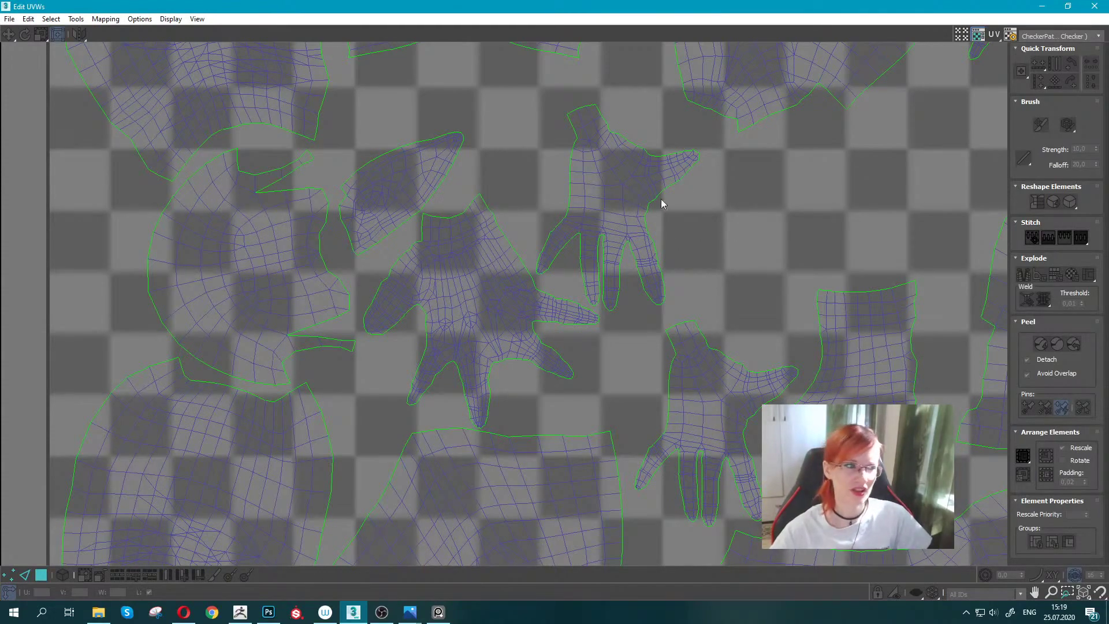
{"action": "scroll", "coordinate": [589, 237], "scroll_direction": "down", "scroll_amount": 1}
{"action": "scroll", "coordinate": [581, 216], "scroll_direction": "down", "scroll_amount": 4}
{"action": "scroll", "coordinate": [581, 217], "scroll_direction": "up", "scroll_amount": 1}
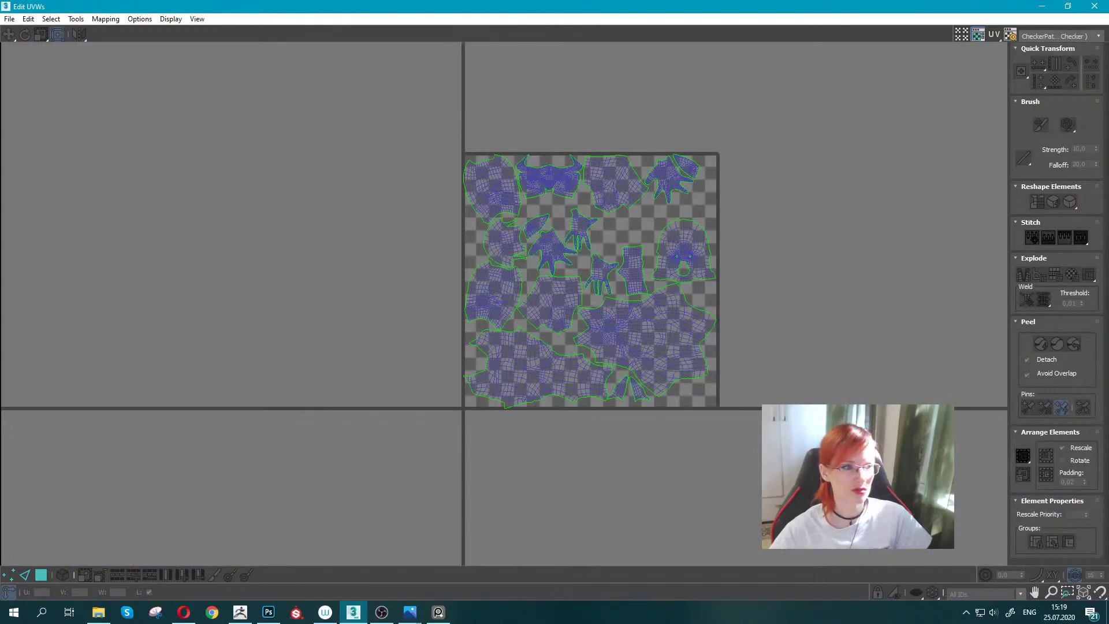
{"action": "middle_click_drag", "start_coordinate": [707, 167], "coordinate": [590, 210]}
{"action": "scroll", "coordinate": [468, 168], "scroll_direction": "up", "scroll_amount": 4}
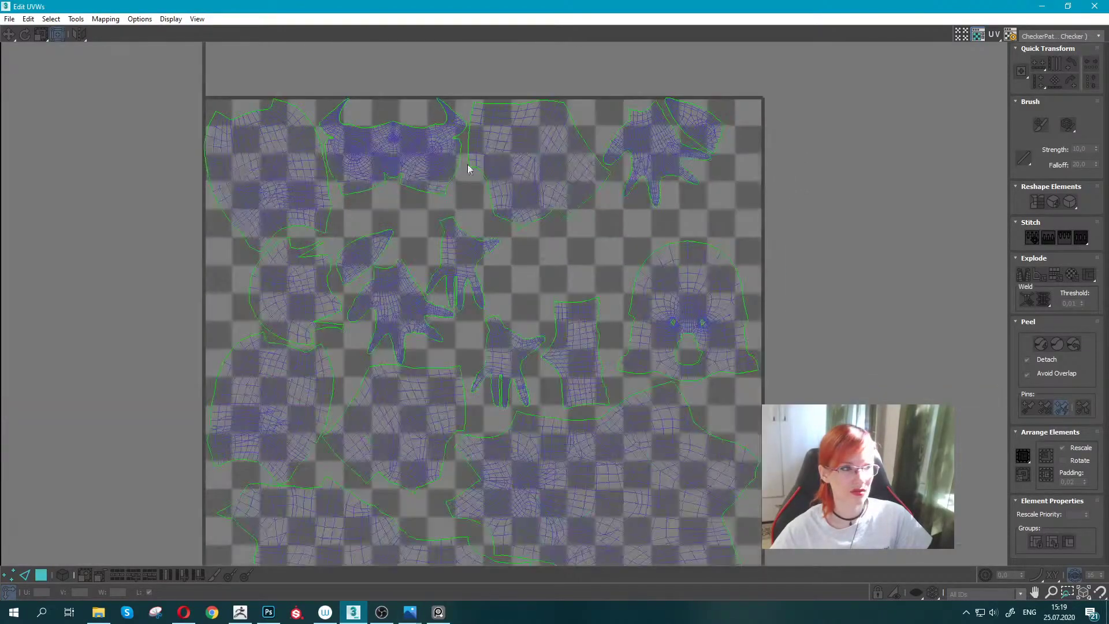
{"action": "scroll", "coordinate": [512, 166], "scroll_direction": "up", "scroll_amount": 2}
{"action": "mouse_move", "coordinate": [289, 181]}
{"action": "middle_mouse_down"}
{"action": "mouse_move", "coordinate": [242, 232]}
{"action": "mouse_move", "coordinate": [178, 206]}
{"action": "middle_mouse_up"}
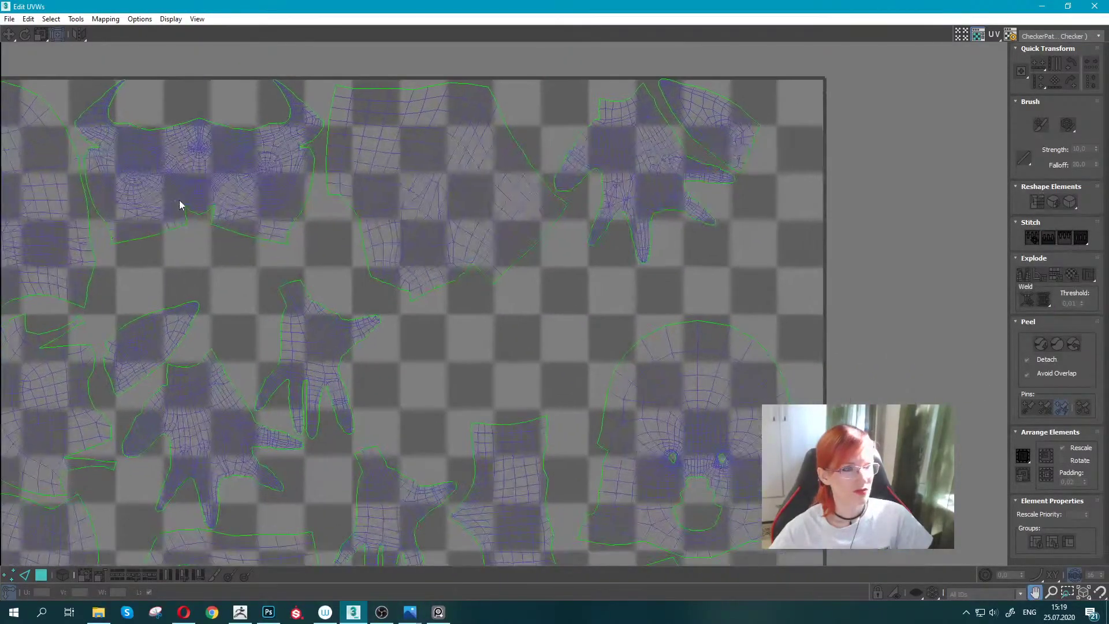
{"action": "scroll", "coordinate": [324, 310], "scroll_direction": "down", "scroll_amount": 3}
{"action": "middle_click_drag", "start_coordinate": [354, 316], "coordinate": [558, 257]}
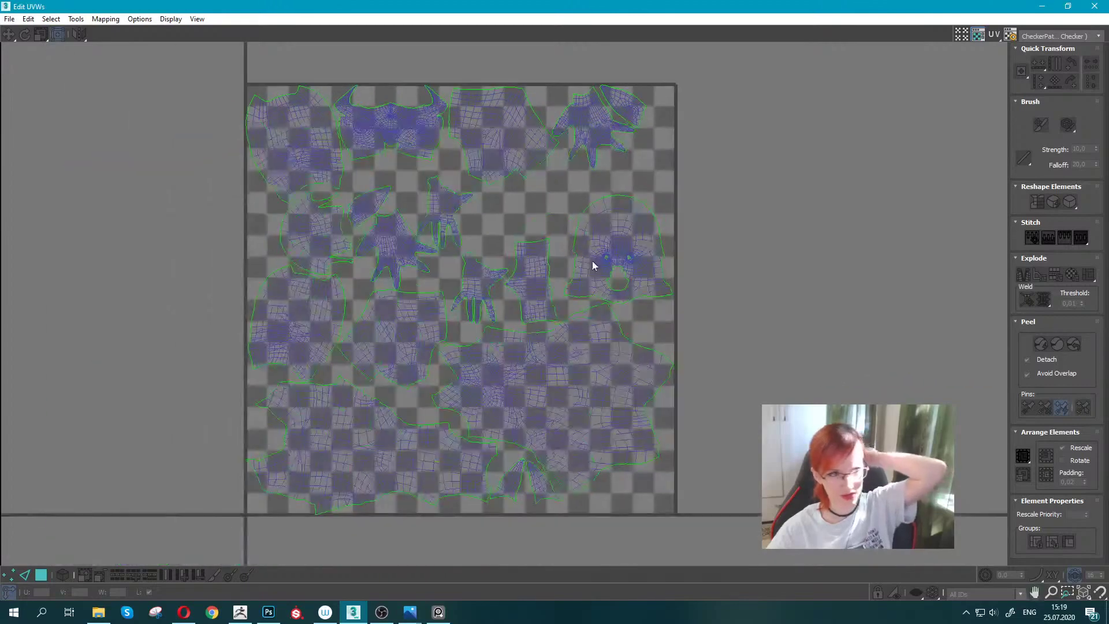
Bring the Edit UVWs editor back into focus and maximize it to fill the screen.
{"action": "left_click", "coordinate": [40, 576]}
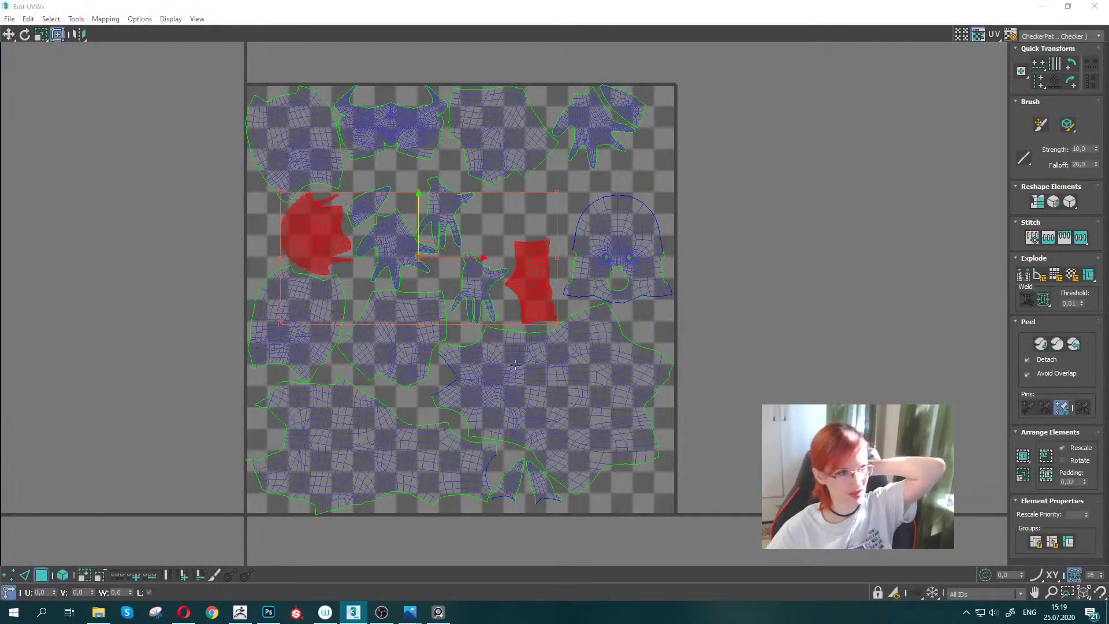
{"action": "left_click", "coordinate": [642, 236]}
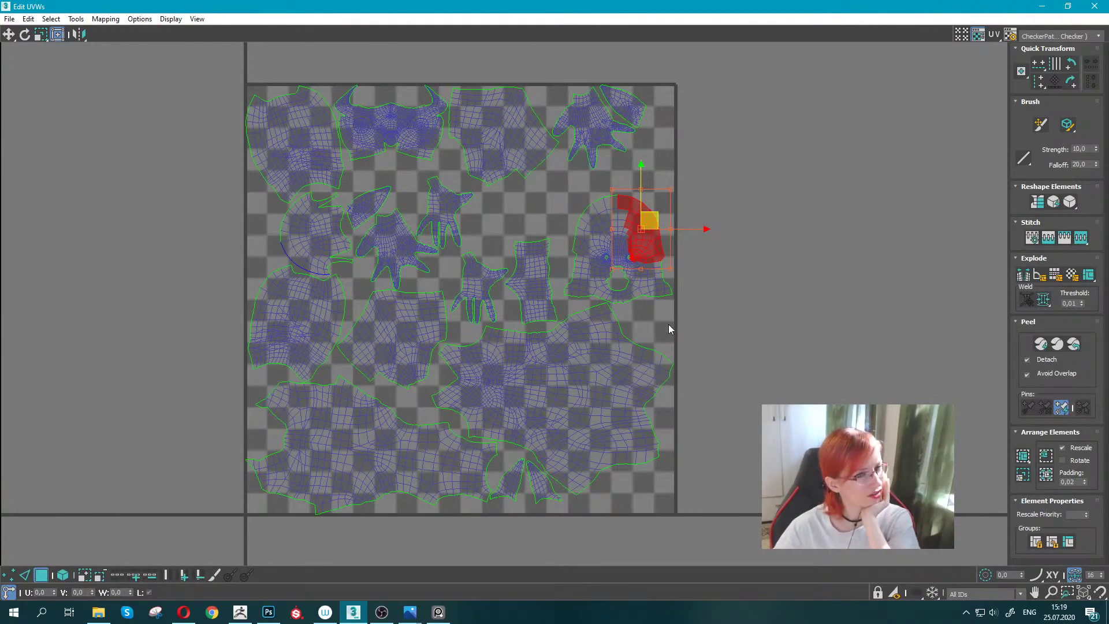
{"action": "left_click_drag", "start_coordinate": [578, 6], "coordinate": [836, 115]}
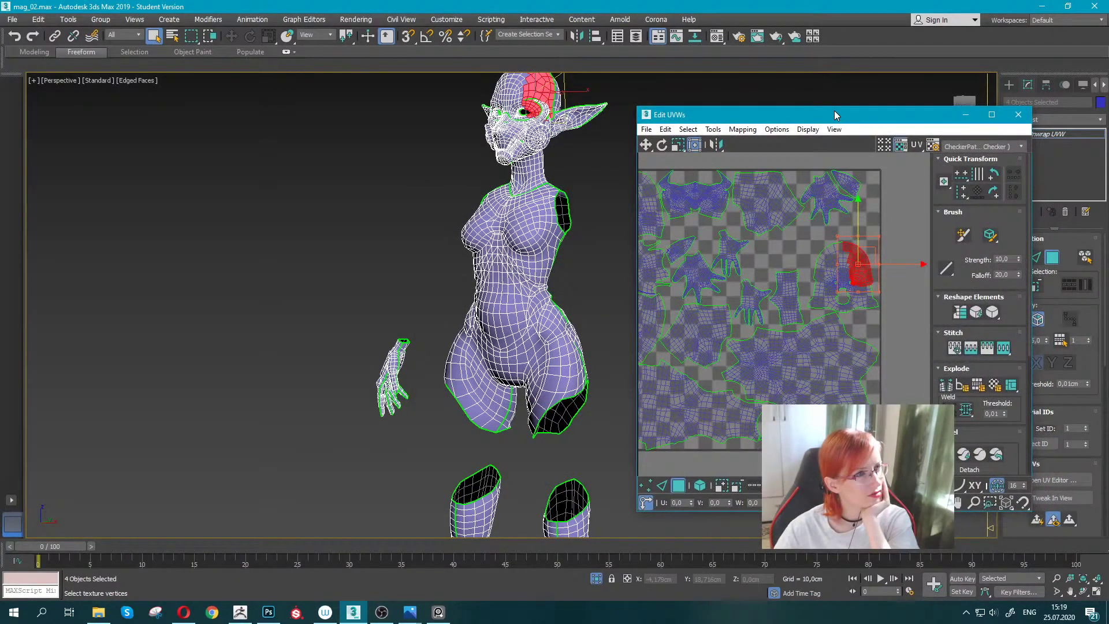
{"action": "double_click", "coordinate": [835, 115]}
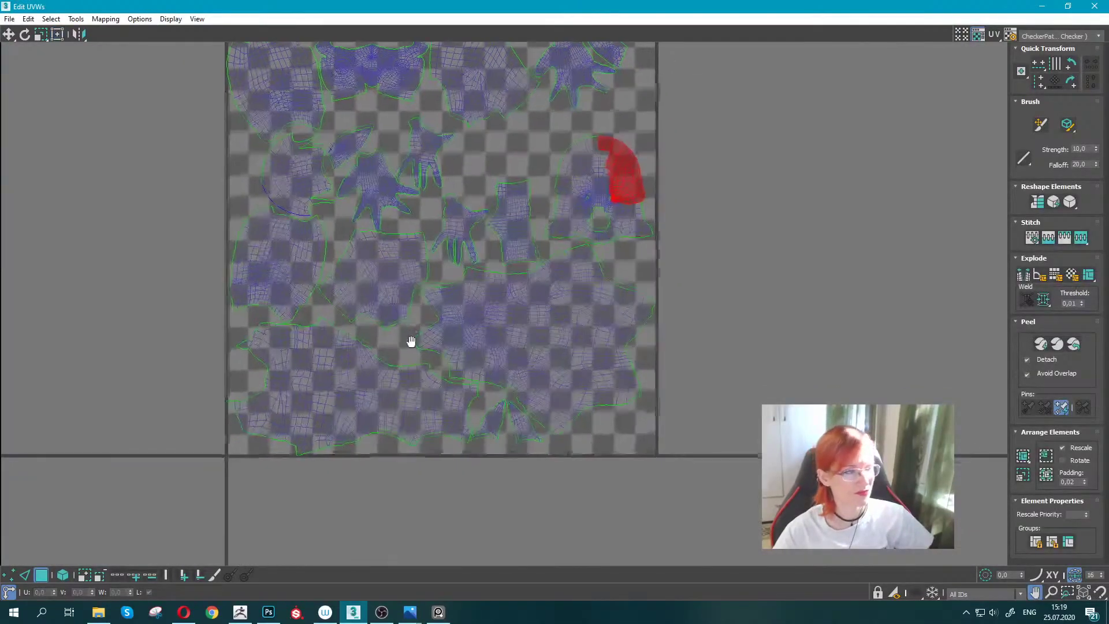
Move the hand island from the tile's middle out to its upper-right edge.
{"action": "middle_click_drag", "start_coordinate": [410, 341], "coordinate": [327, 339]}
{"action": "scroll", "coordinate": [327, 339], "scroll_direction": "up", "scroll_amount": 2}
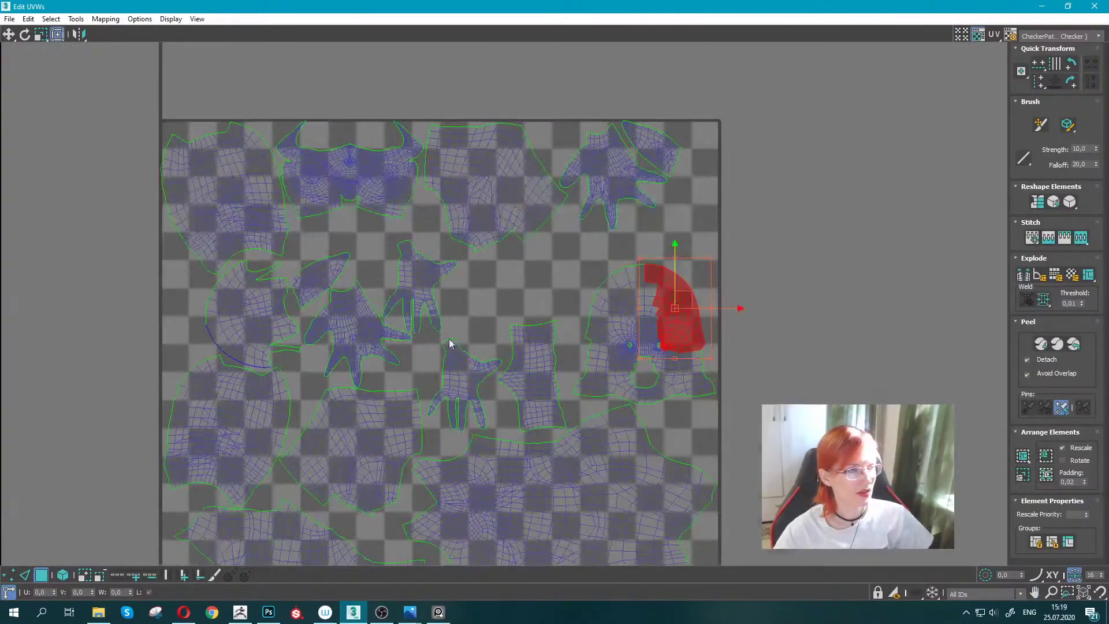
{"action": "scroll", "coordinate": [449, 343], "scroll_direction": "up", "scroll_amount": 2}
{"action": "scroll", "coordinate": [471, 316], "scroll_direction": "down", "scroll_amount": 2}
{"action": "scroll", "coordinate": [441, 351], "scroll_direction": "down", "scroll_amount": 2}
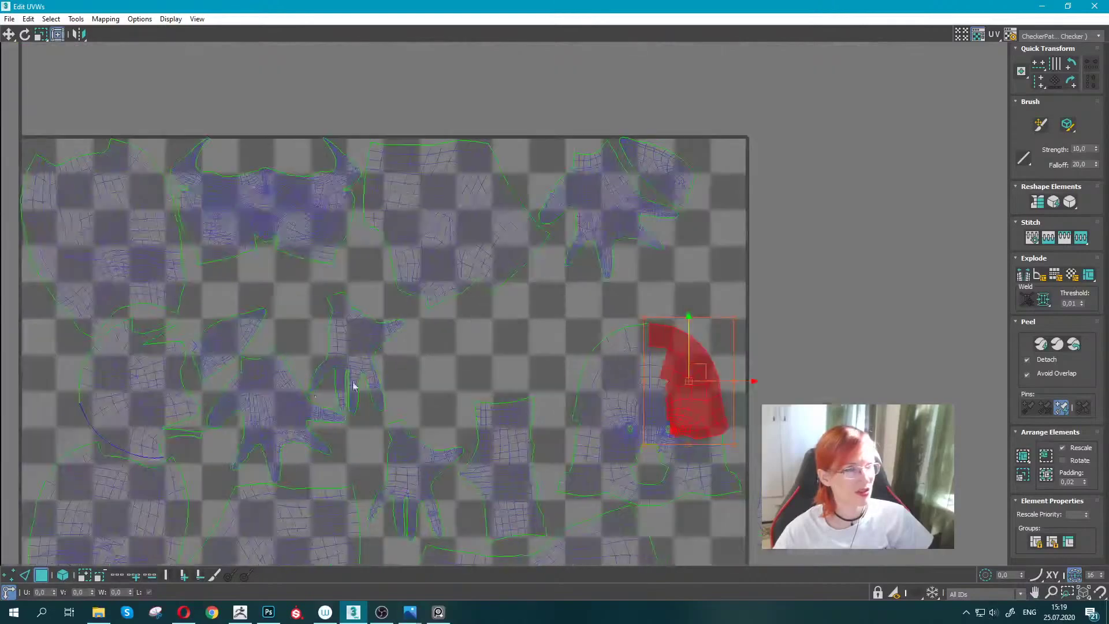
{"action": "left_click", "coordinate": [347, 340]}
{"action": "left_click_drag", "start_coordinate": [370, 340], "coordinate": [754, 220]}
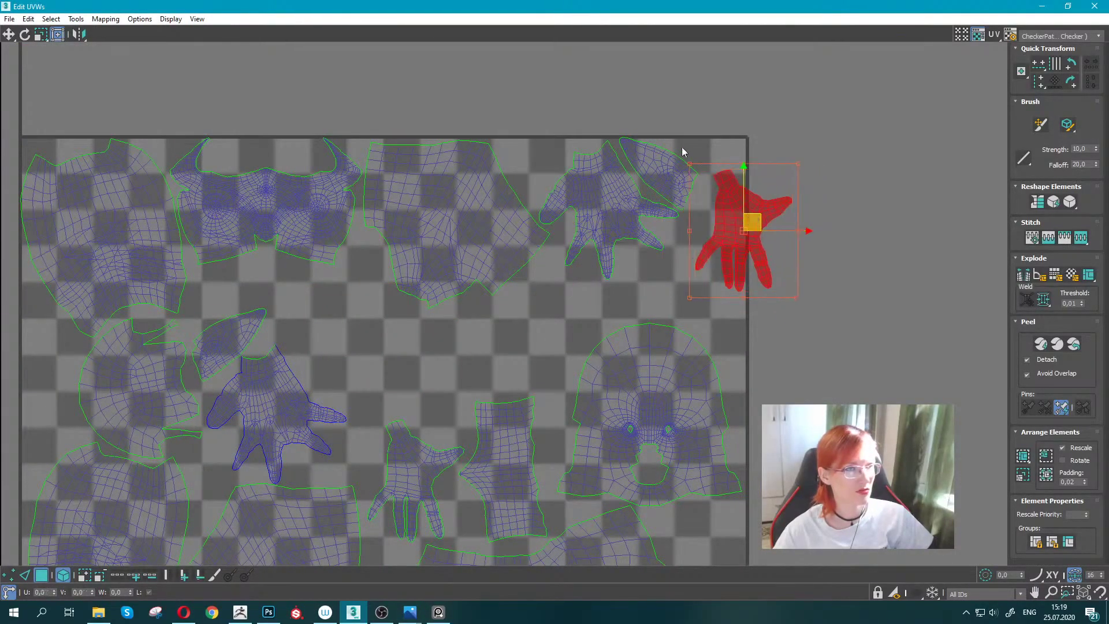
Move the thin sliver island above the tile, then centre and rotate the right-edge hand island.
{"action": "left_click", "coordinate": [653, 167]}
{"action": "left_click_drag", "start_coordinate": [671, 160], "coordinate": [340, 68]}
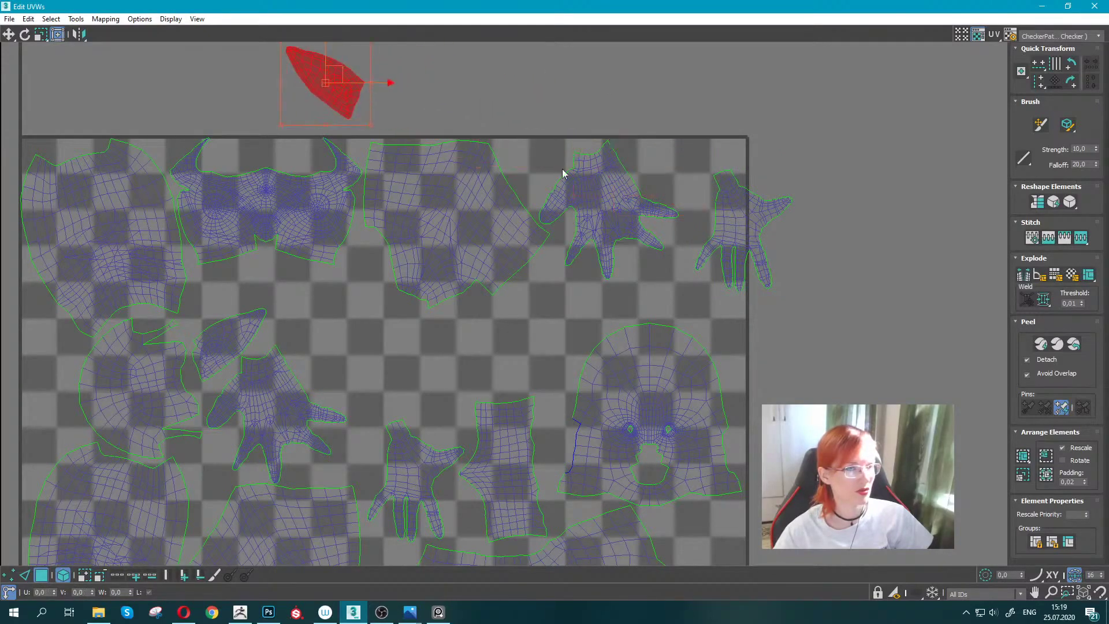
{"action": "left_click", "coordinate": [737, 219]}
{"action": "left_click_drag", "start_coordinate": [706, 228], "coordinate": [534, 325]}
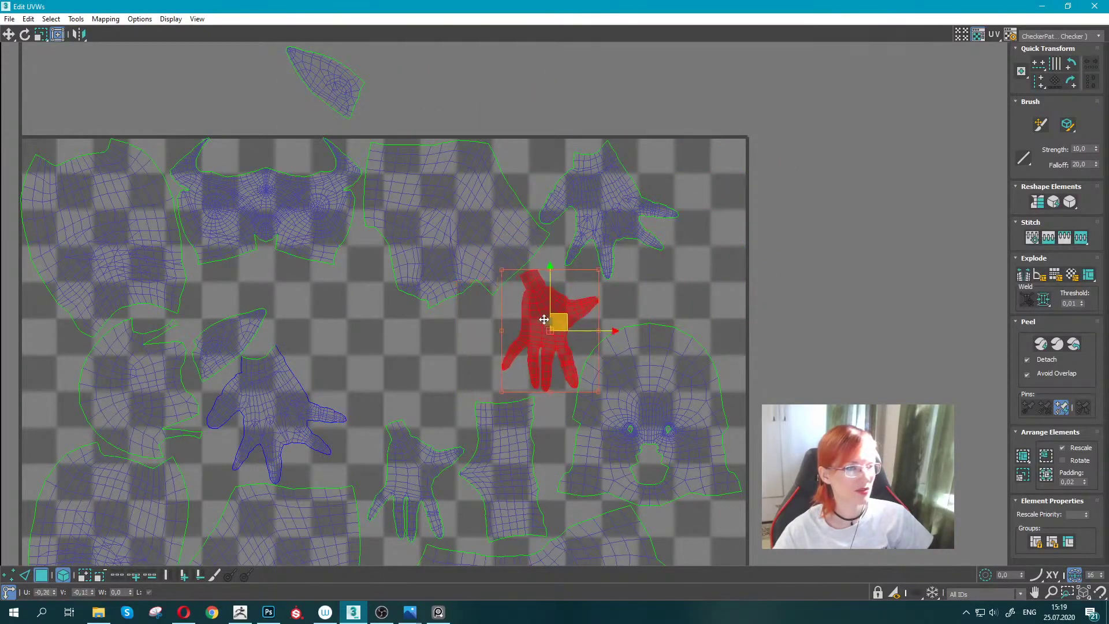
{"action": "key", "text": "e"}
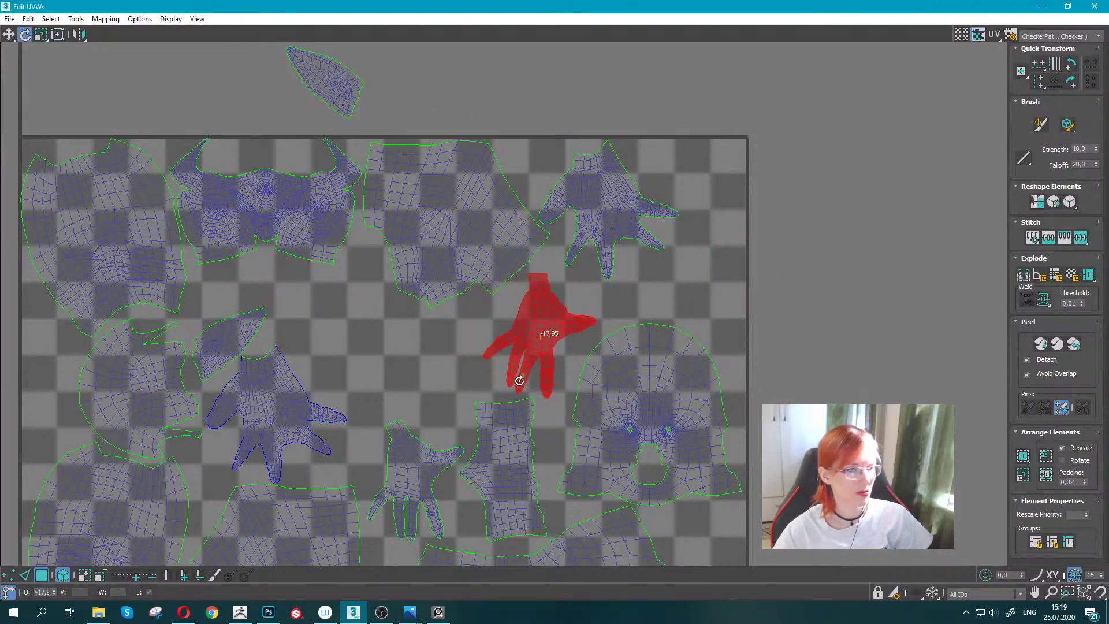
{"action": "left_click_drag", "start_coordinate": [536, 383], "coordinate": [508, 387]}
{"action": "key", "text": "w"}
Mirror the small hand island horizontally and shift it into gaps within the tile.
{"action": "left_click", "coordinate": [421, 461]}
{"action": "left_click_drag", "start_coordinate": [420, 460], "coordinate": [554, 319]}
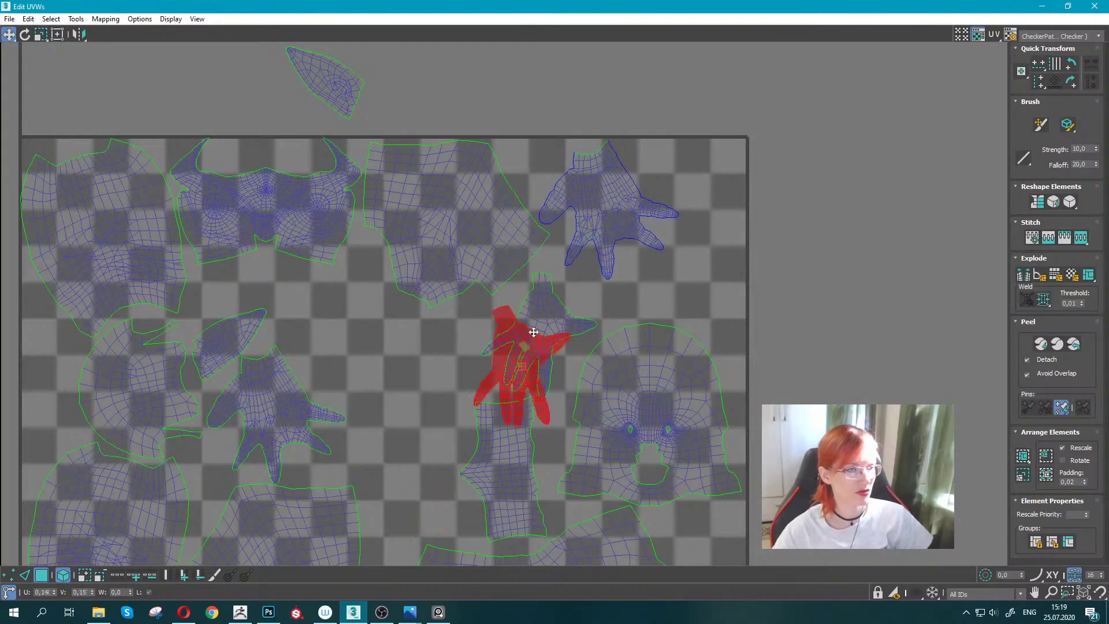
{"action": "left_click", "coordinate": [80, 34]}
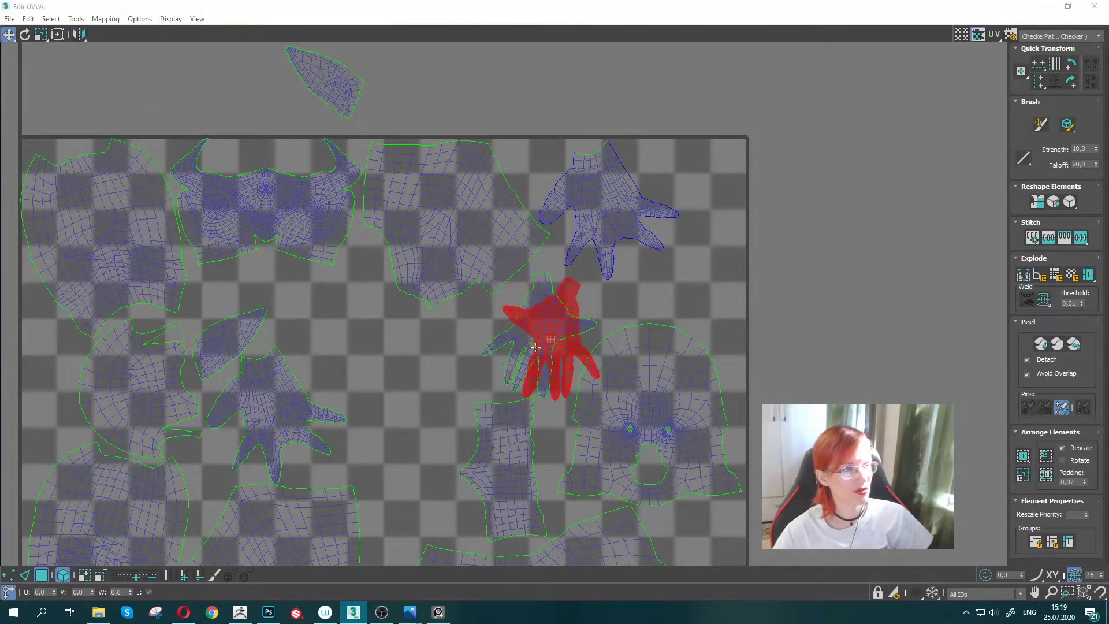
{"action": "left_click_drag", "start_coordinate": [552, 315], "coordinate": [531, 307]}
{"action": "scroll", "coordinate": [580, 314], "scroll_direction": "up", "scroll_amount": 3}
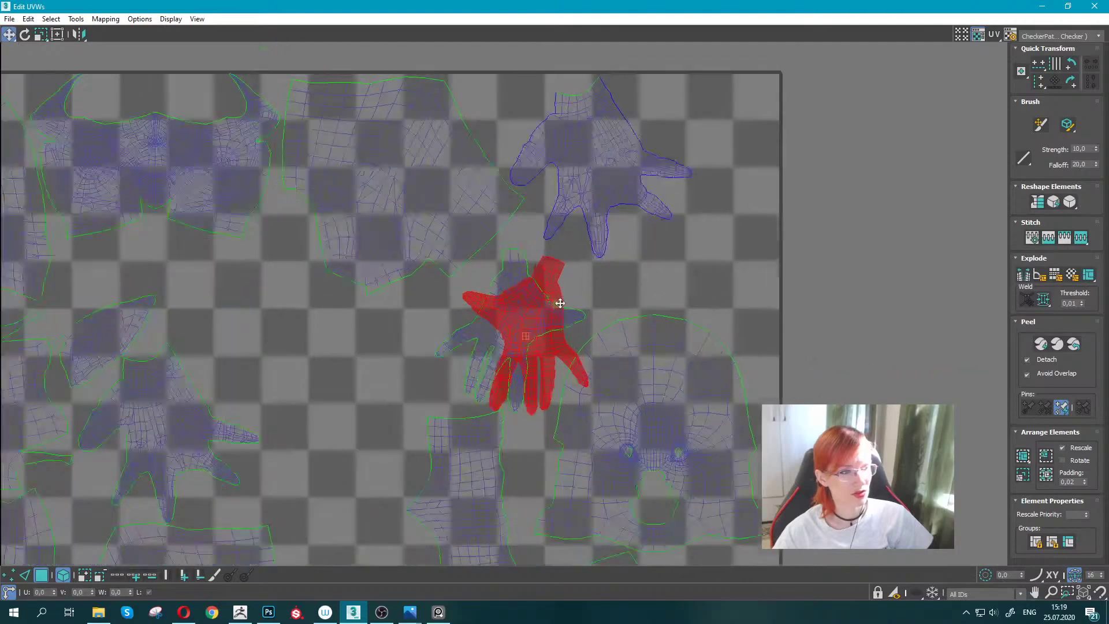
{"action": "scroll", "coordinate": [564, 299], "scroll_direction": "up", "scroll_amount": 1}
{"action": "mouse_move", "coordinate": [502, 324]}
{"action": "left_mouse_down"}
{"action": "mouse_move", "coordinate": [468, 275]}
{"action": "mouse_move", "coordinate": [481, 329]}
{"action": "mouse_move", "coordinate": [391, 339]}
{"action": "left_mouse_up"}
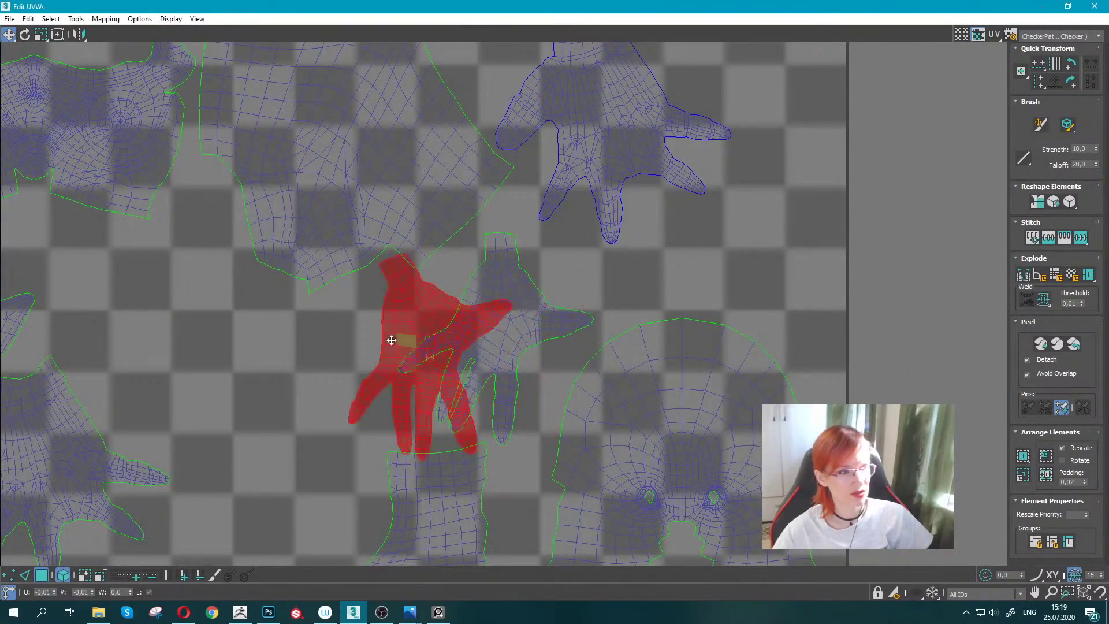
{"action": "scroll", "coordinate": [307, 372], "scroll_direction": "down", "scroll_amount": 2}
{"action": "scroll", "coordinate": [324, 376], "scroll_direction": "down", "scroll_amount": 2}
{"action": "mouse_move", "coordinate": [462, 338]}
{"action": "left_mouse_down"}
{"action": "mouse_move", "coordinate": [618, 230]}
{"action": "mouse_move", "coordinate": [623, 193]}
{"action": "left_mouse_up"}
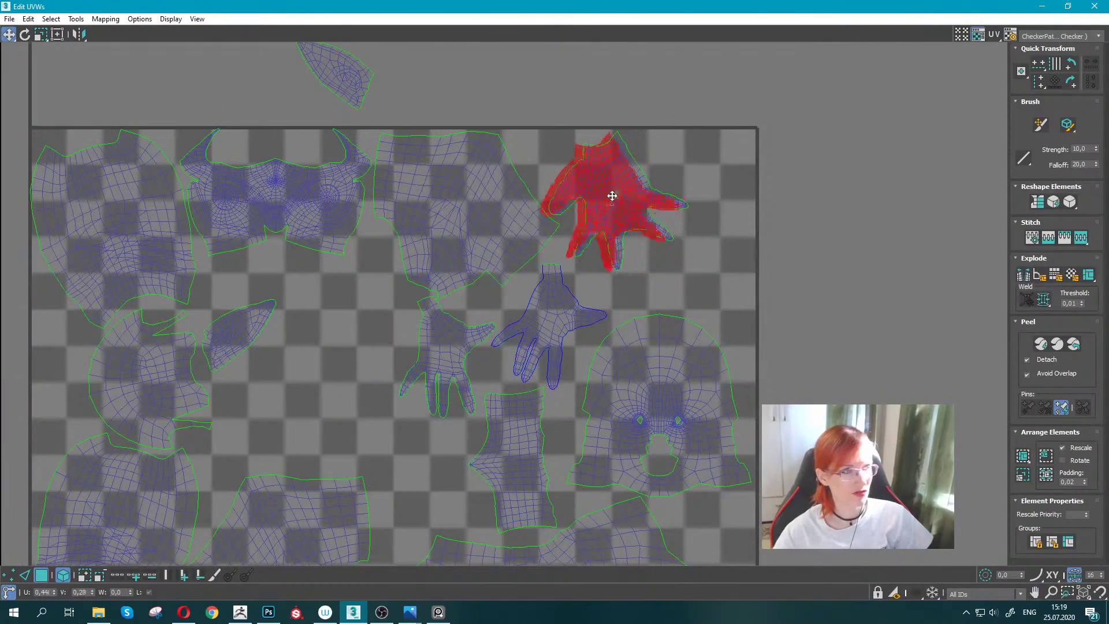
{"action": "left_click_drag", "start_coordinate": [436, 341], "coordinate": [357, 362]}
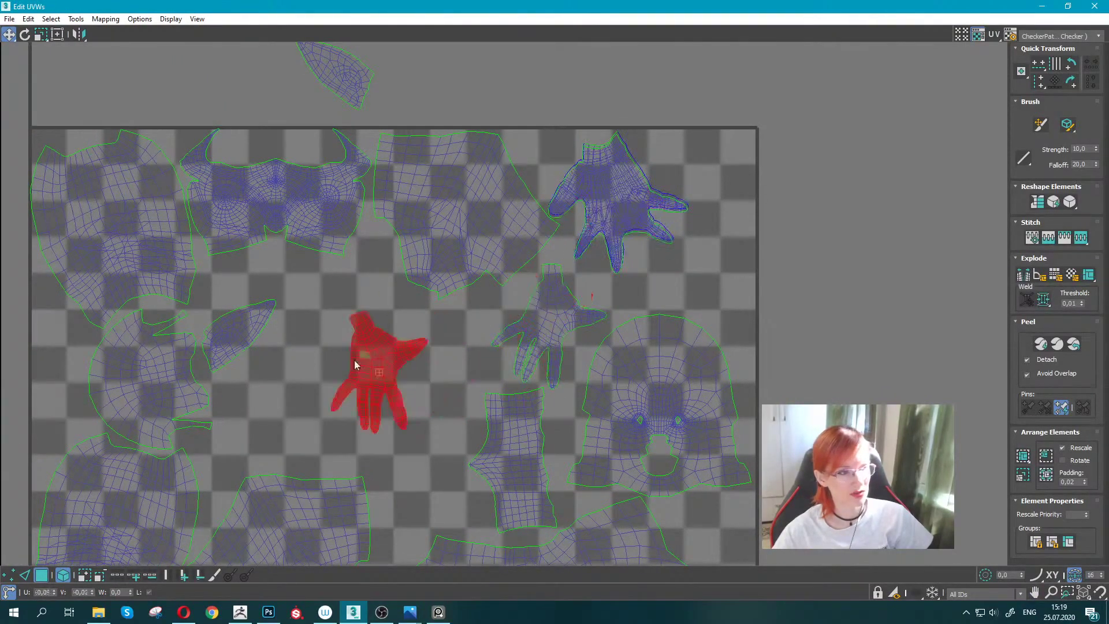
Move the other hand and the star-shaped island off the tile, then lower and scale the head island.
{"action": "left_click_drag", "start_coordinate": [622, 185], "coordinate": [753, 226]}
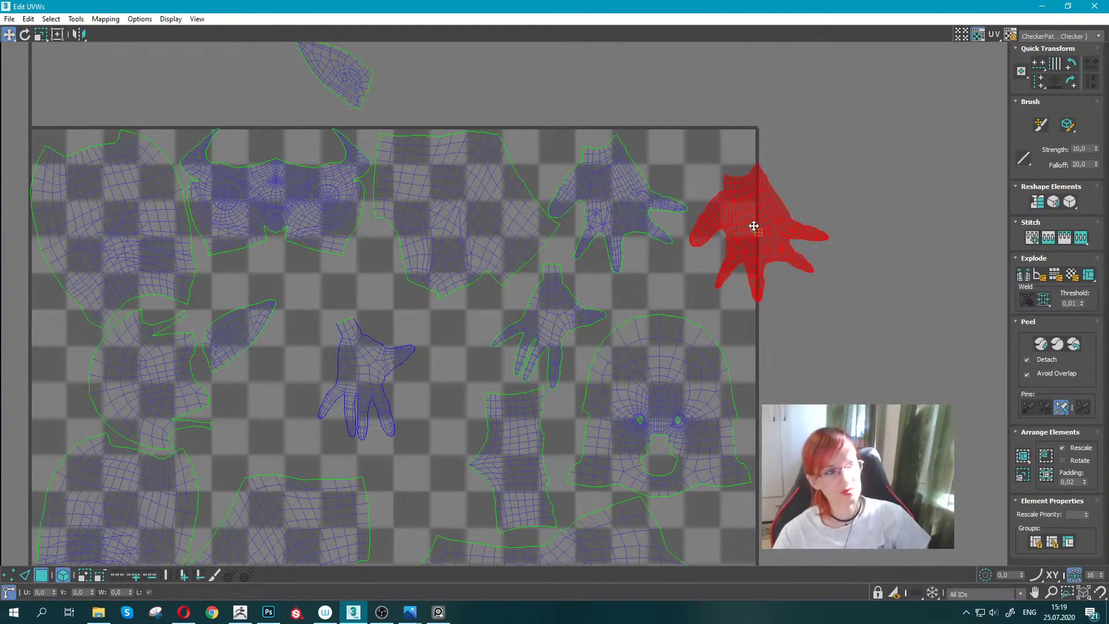
{"action": "middle_click_drag", "start_coordinate": [439, 219], "coordinate": [528, 227]}
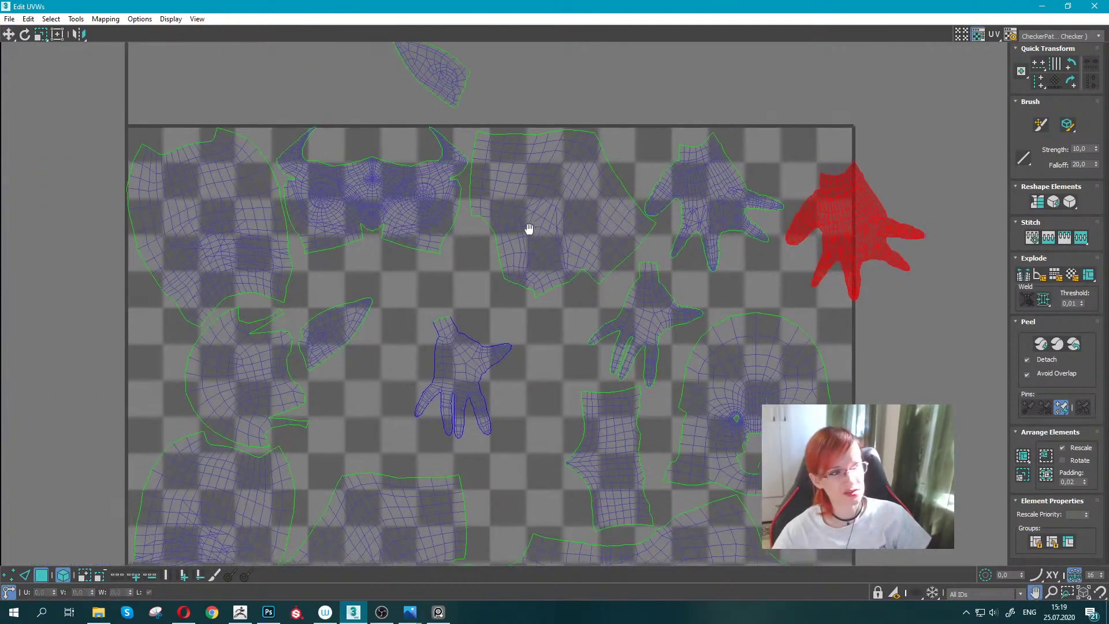
{"action": "scroll", "coordinate": [527, 227], "scroll_direction": "down", "scroll_amount": 3}
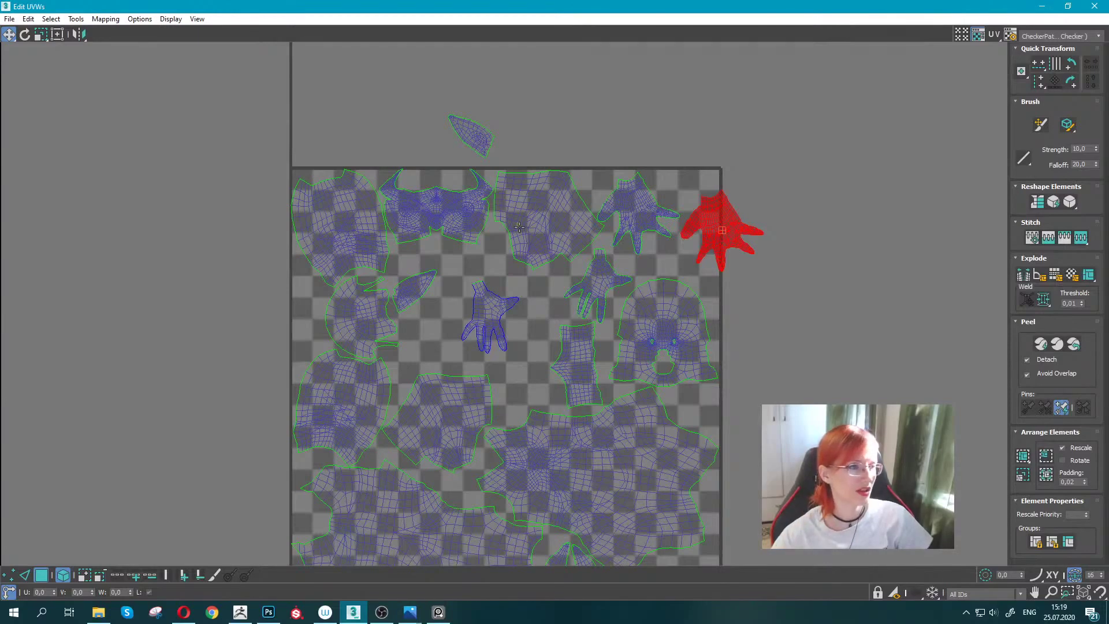
{"action": "mouse_move", "coordinate": [502, 247]}
{"action": "middle_mouse_down"}
{"action": "mouse_move", "coordinate": [494, 116]}
{"action": "mouse_move", "coordinate": [358, 160]}
{"action": "middle_mouse_up"}
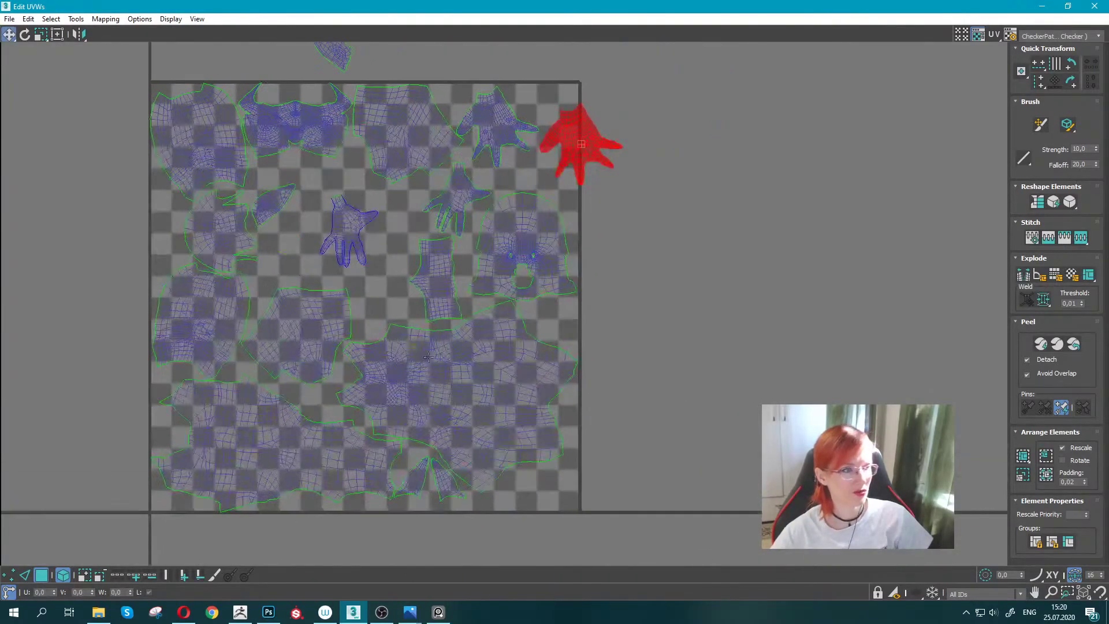
{"action": "left_click_drag", "start_coordinate": [353, 347], "coordinate": [649, 305]}
{"action": "mouse_move", "coordinate": [503, 265]}
{"action": "left_mouse_down"}
{"action": "mouse_move", "coordinate": [480, 376]}
{"action": "mouse_move", "coordinate": [502, 354]}
{"action": "mouse_move", "coordinate": [480, 379]}
{"action": "left_mouse_up"}
{"action": "key", "text": "r"}
{"action": "key", "text": "w"}
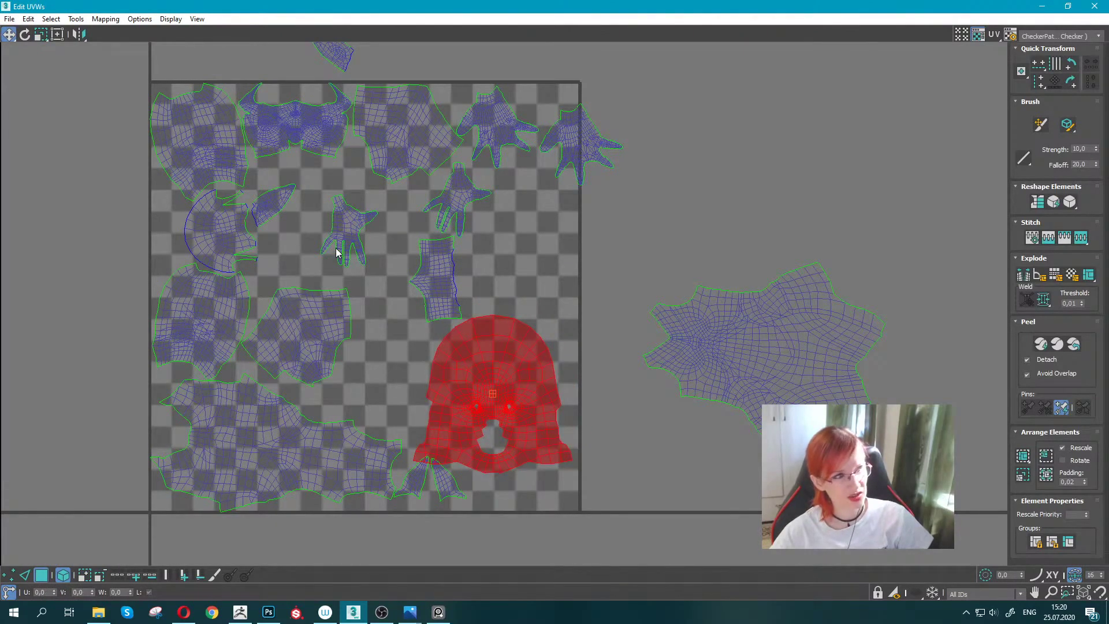
Select the head island and restore Edit UVWs to a smaller floating window on the right.
{"action": "left_click", "coordinate": [76, 19]}
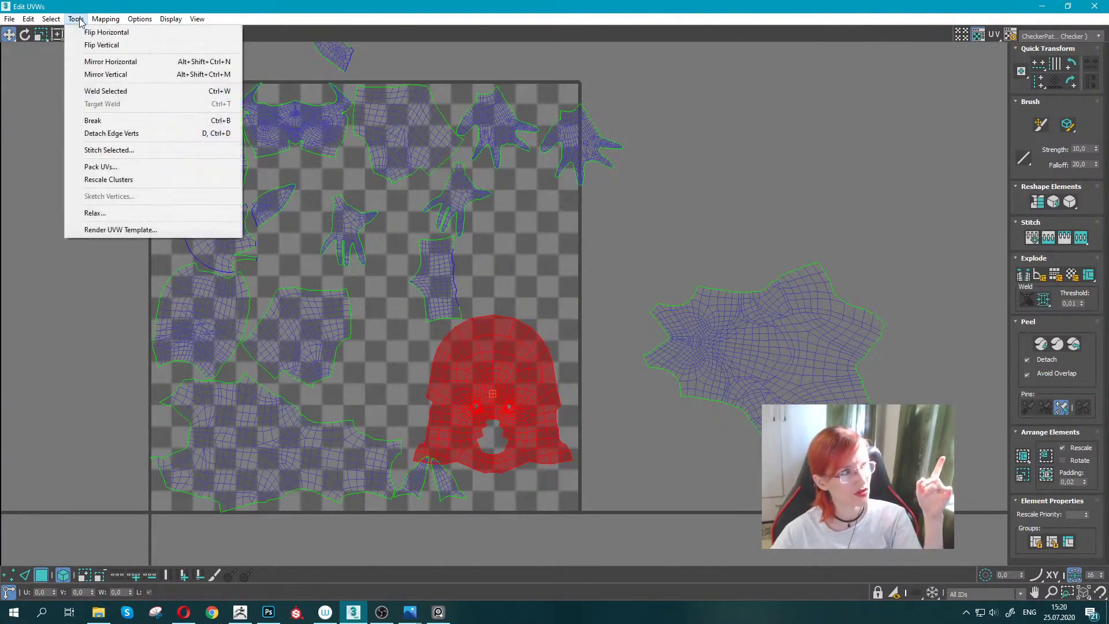
{"action": "left_click", "coordinate": [542, 223]}
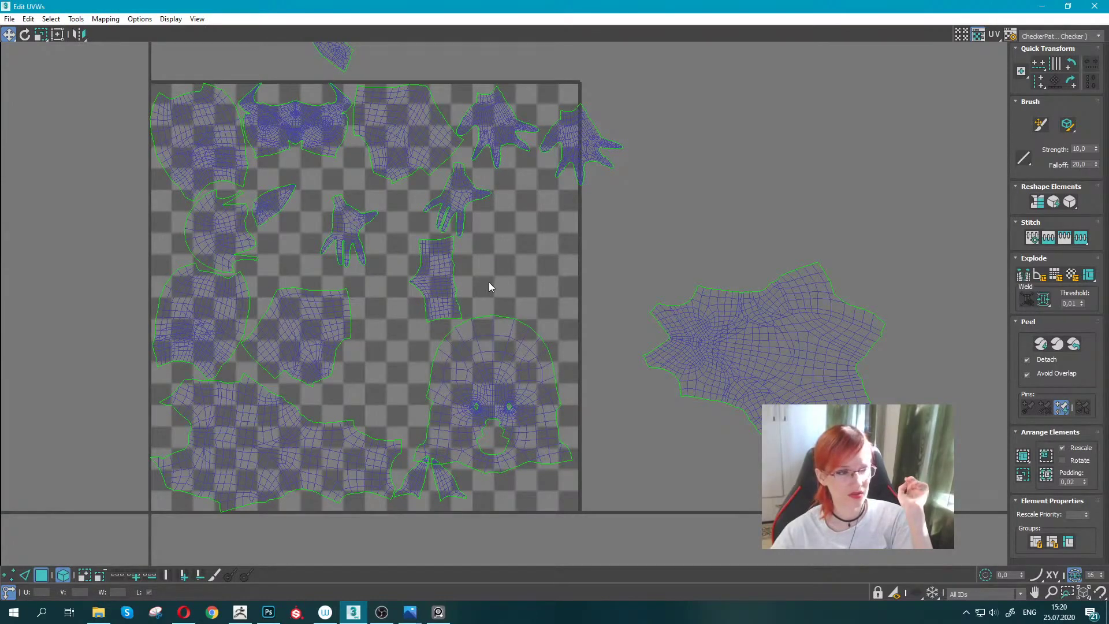
{"action": "left_click", "coordinate": [504, 376]}
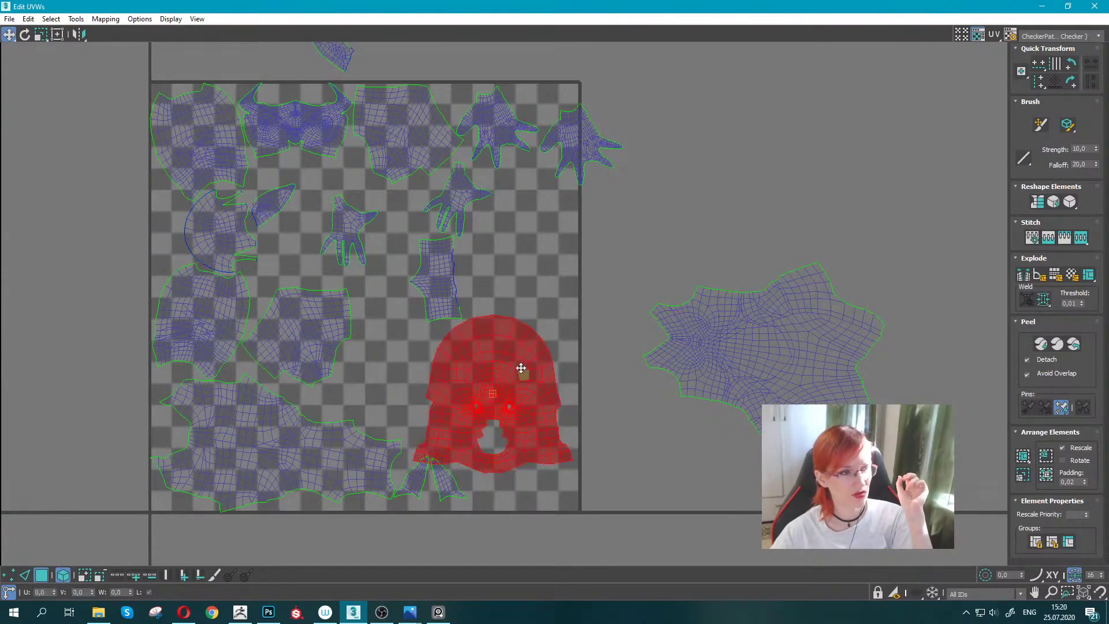
{"action": "left_click_drag", "start_coordinate": [508, 7], "coordinate": [822, 99]}
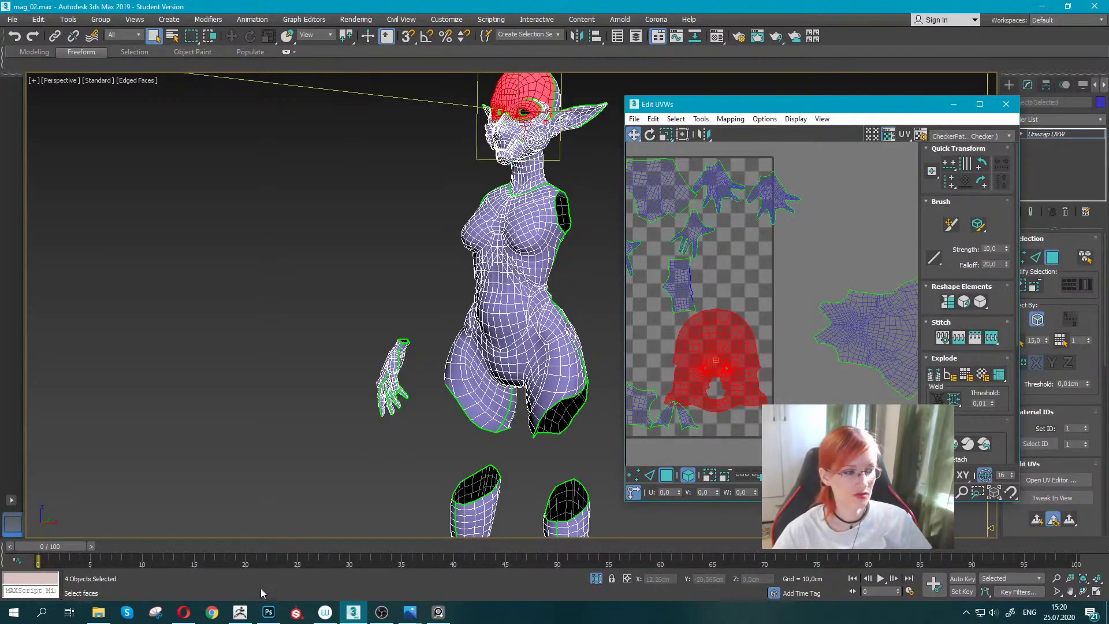
In ZBrush, select subtool Polysphere1_1 and view its armour pieces from the front with Polyframe.
{"action": "left_click", "coordinate": [240, 613]}
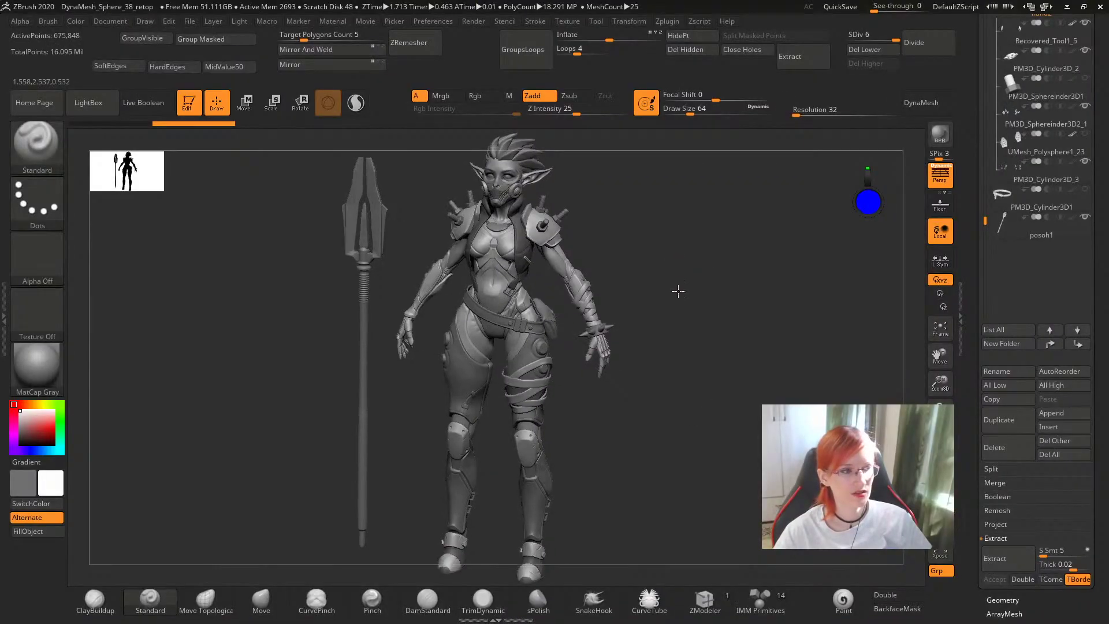
{"action": "left_click_drag", "start_coordinate": [687, 260], "coordinate": [687, 231], "text": "alt"}
{"action": "left_click_drag", "start_coordinate": [973, 138], "coordinate": [972, 234]}
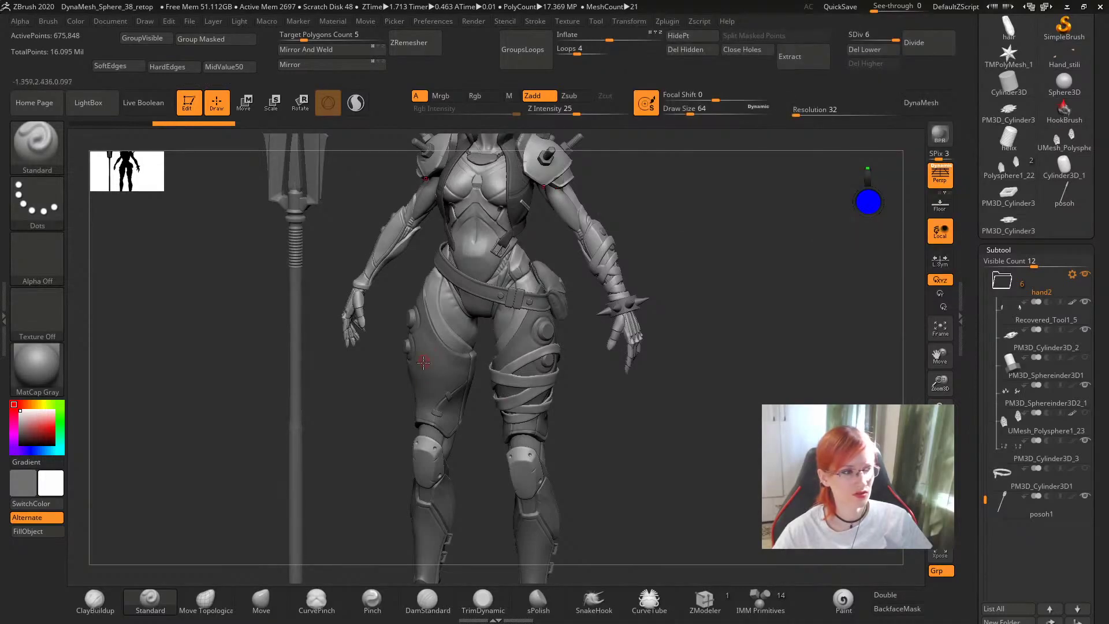
{"action": "left_click", "coordinate": [455, 369], "text": "alt"}
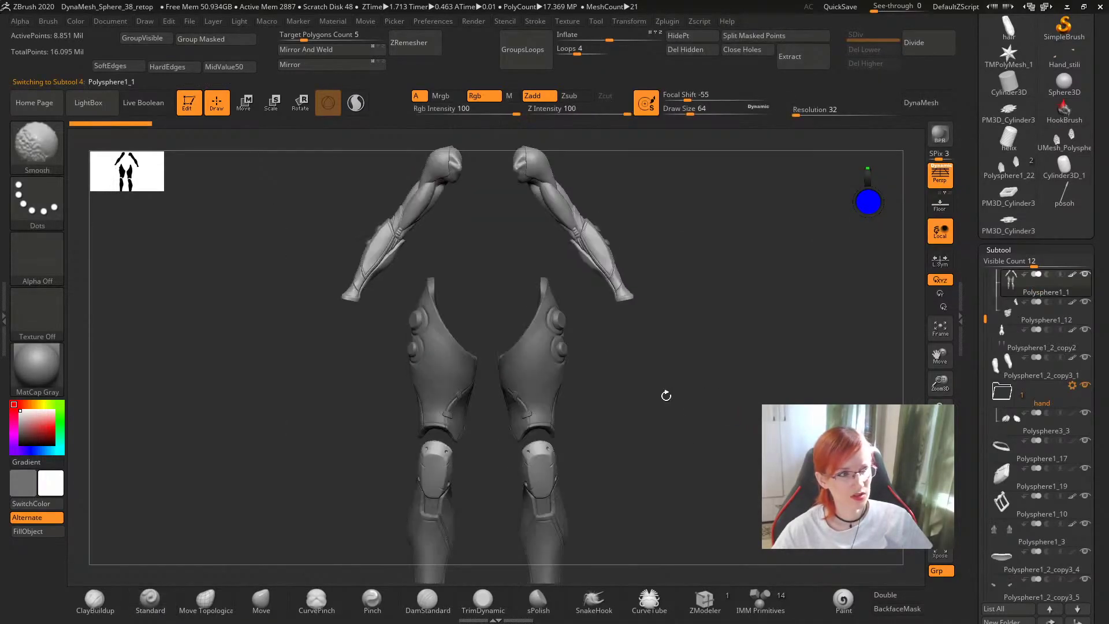
{"action": "mouse_move", "coordinate": [646, 342]}
{"action": "left_mouse_down"}
{"action": "mouse_move", "coordinate": [639, 397]}
{"action": "mouse_move", "coordinate": [624, 322]}
{"action": "mouse_move", "coordinate": [635, 361]}
{"action": "left_mouse_up"}
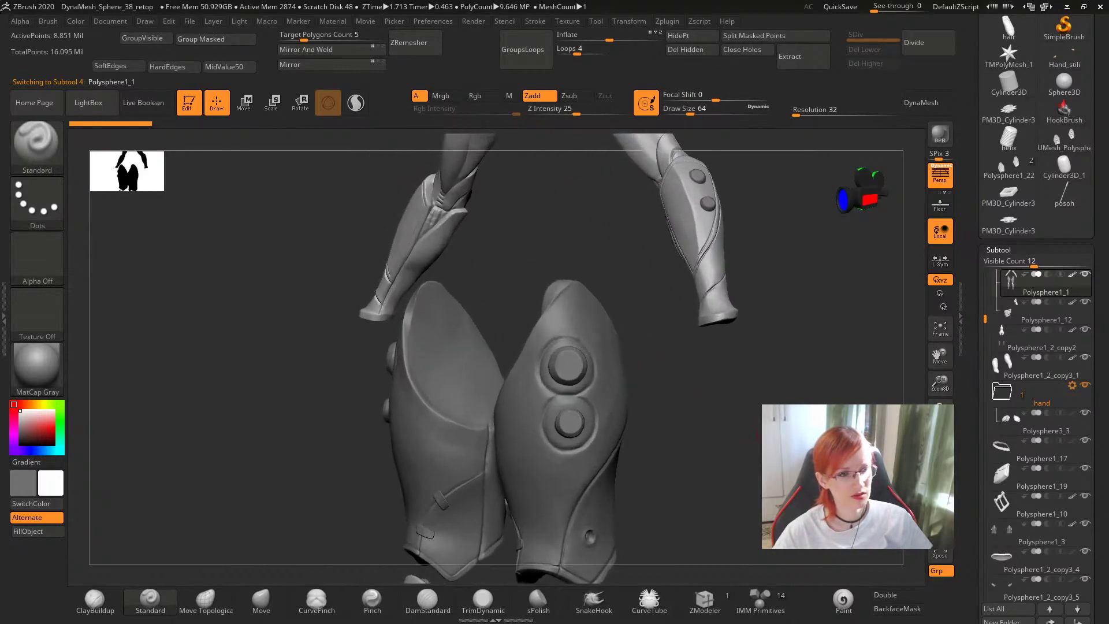
{"action": "left_click_drag", "start_coordinate": [754, 438], "coordinate": [750, 413]}
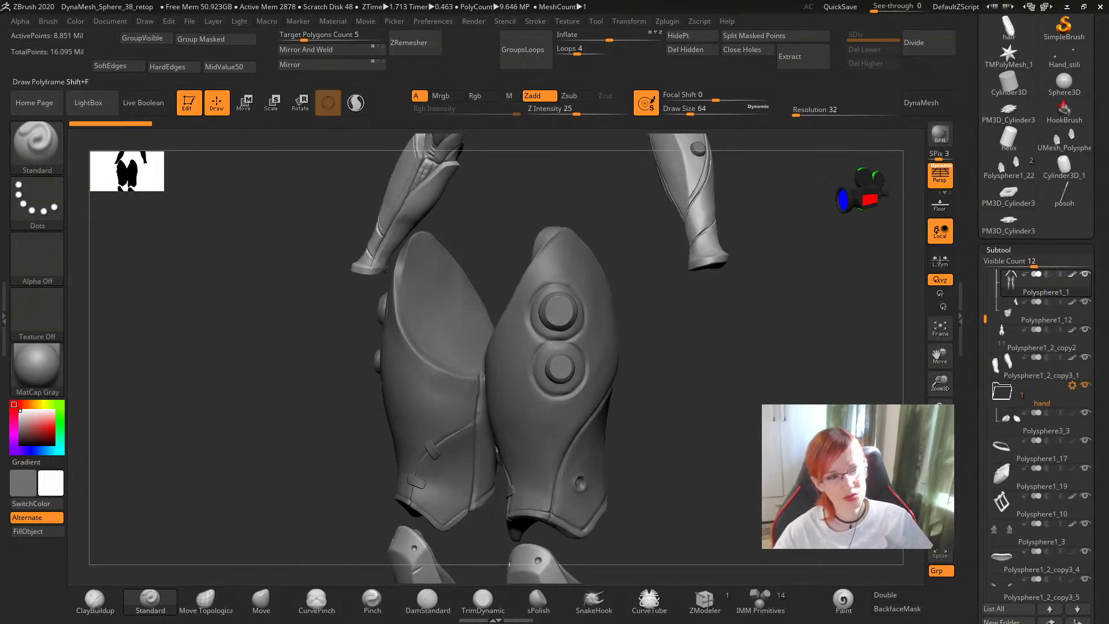
{"action": "key", "text": "shift+f"}
{"action": "key", "text": "shift+f"}
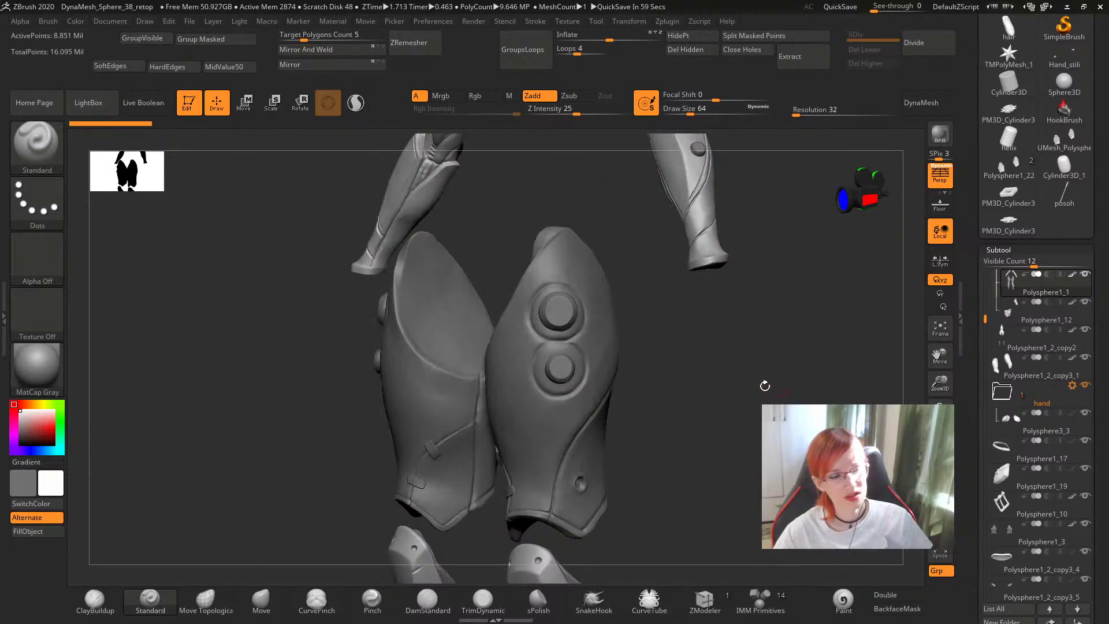
{"action": "left_click_drag", "start_coordinate": [778, 346], "coordinate": [765, 348], "text": "shift"}
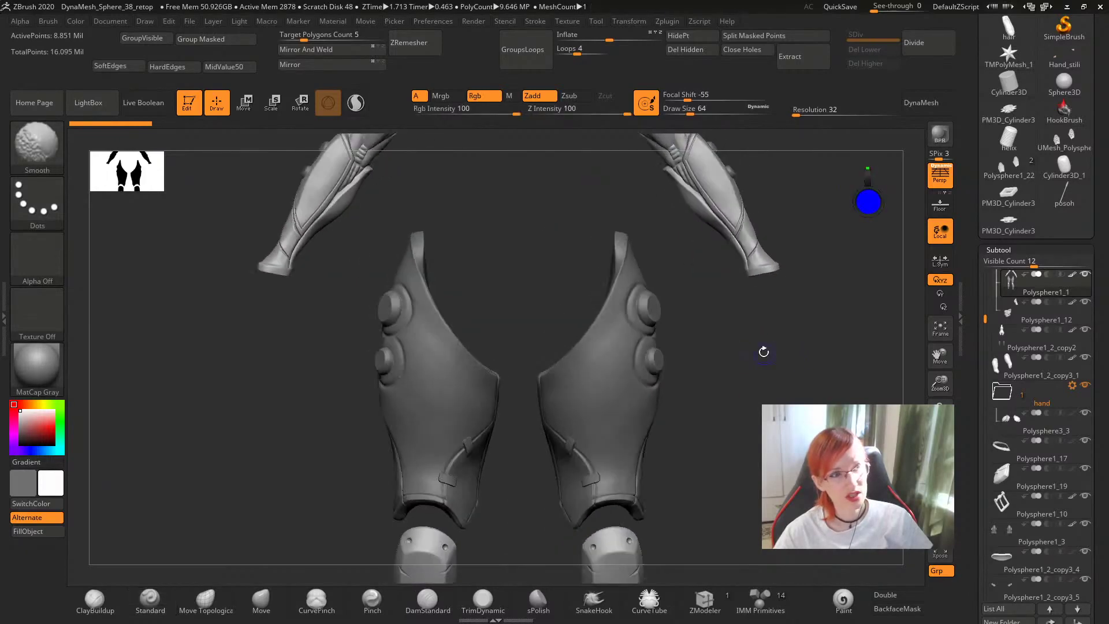
Expand the Decimation Master section under the Zplugin menu.
{"action": "left_click", "coordinate": [668, 21]}
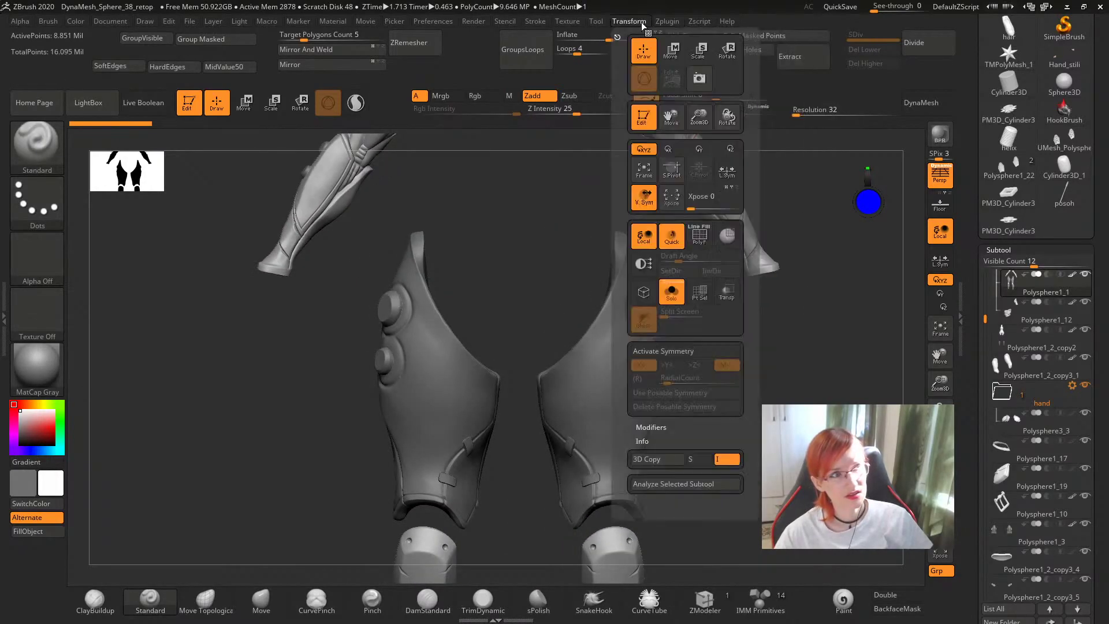
{"action": "left_click", "coordinate": [602, 34]}
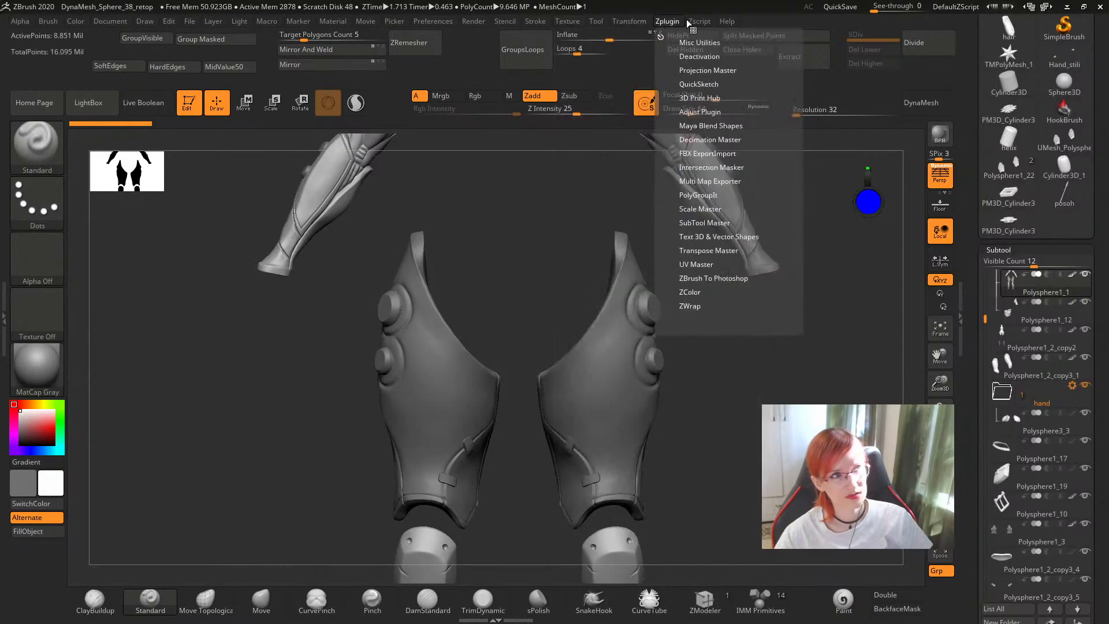
{"action": "left_click", "coordinate": [704, 140]}
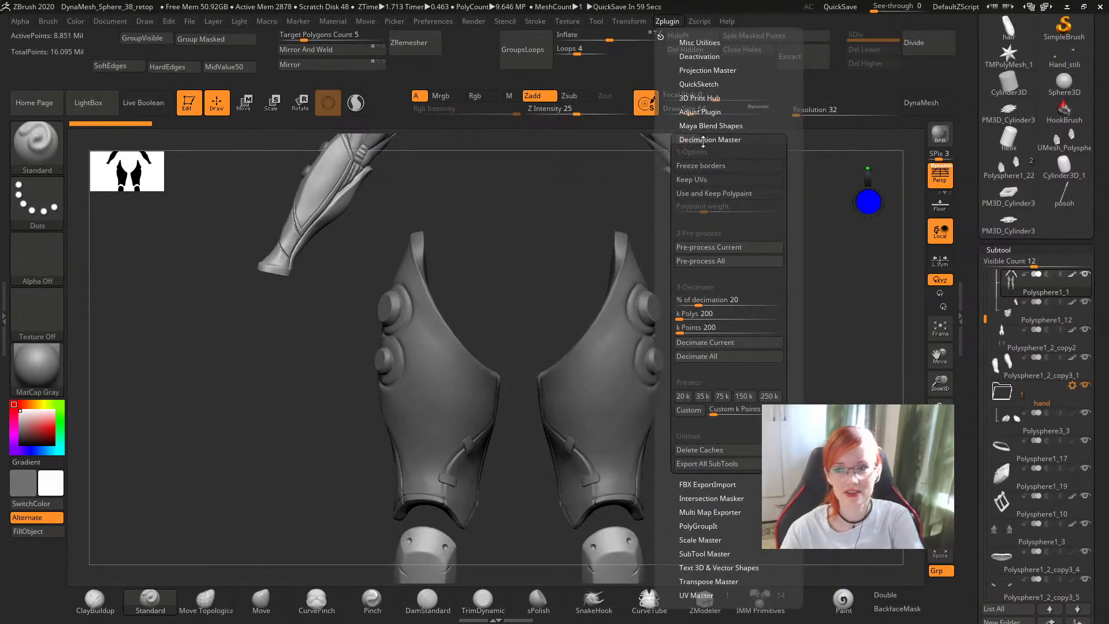
Pre-process the current subtool, set decimation to about 8%, and decimate it.
{"action": "left_click", "coordinate": [728, 247]}
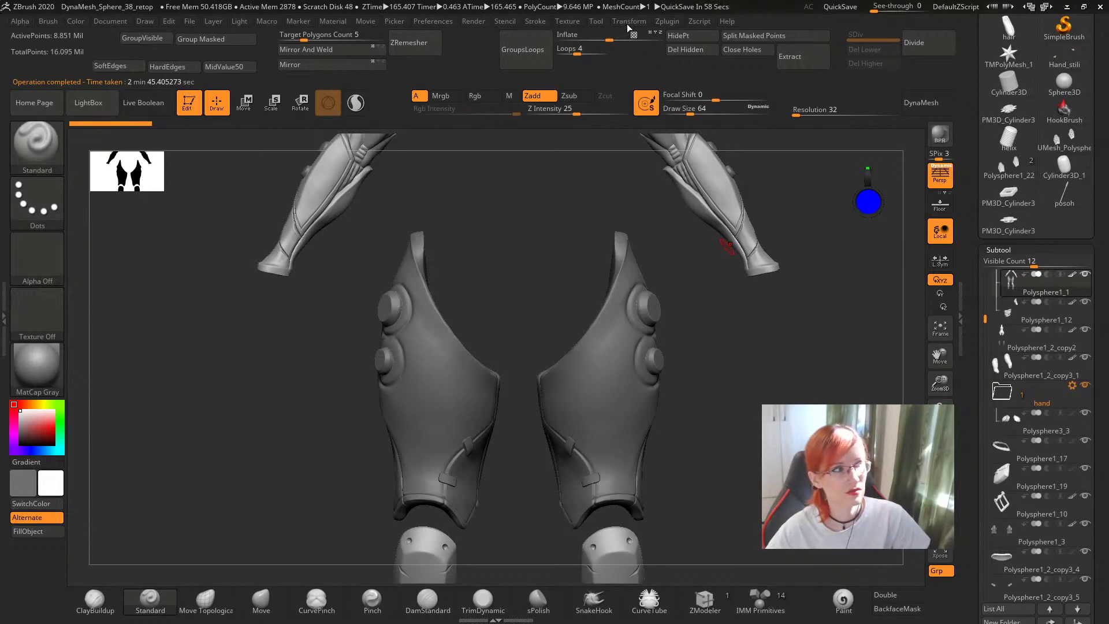
{"action": "left_click", "coordinate": [630, 22]}
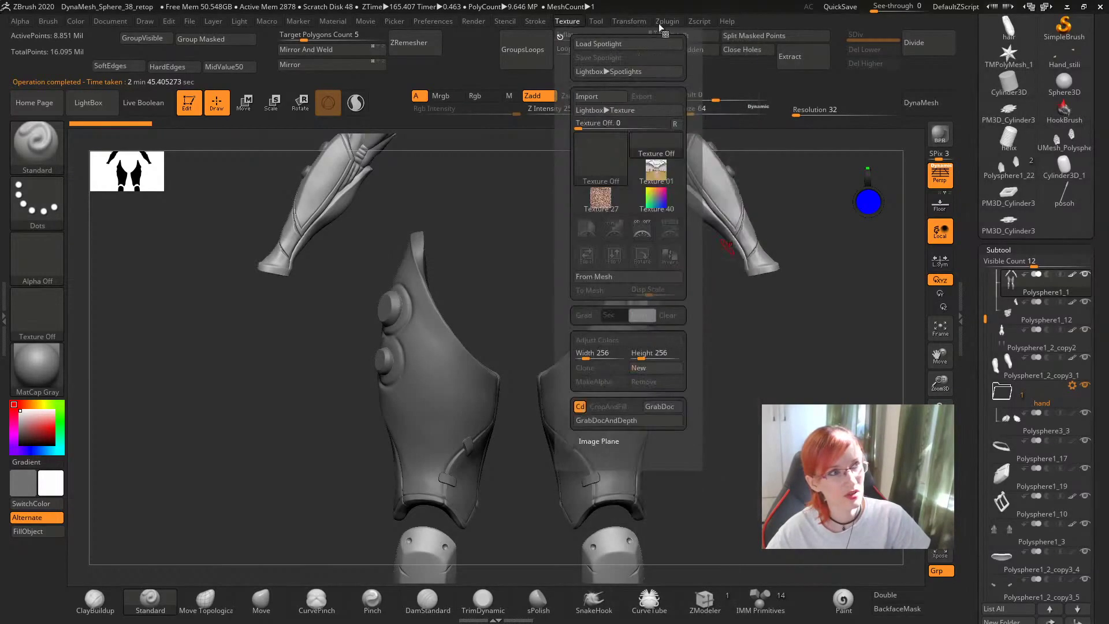
{"action": "mouse_move", "coordinate": [667, 20]}
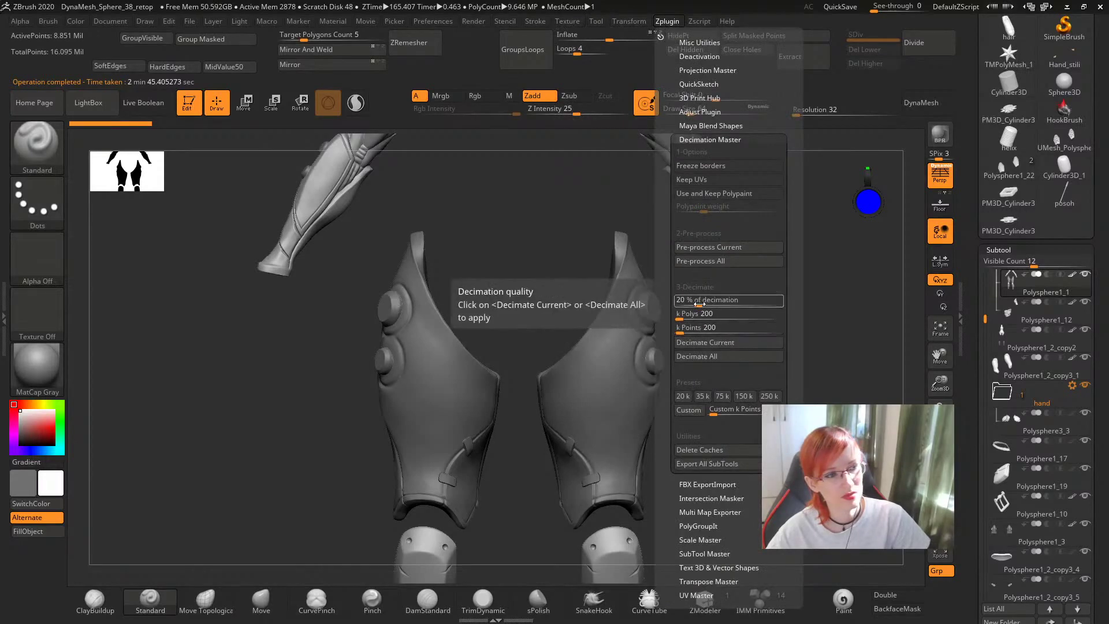
{"action": "left_click_drag", "start_coordinate": [697, 301], "coordinate": [694, 304]}
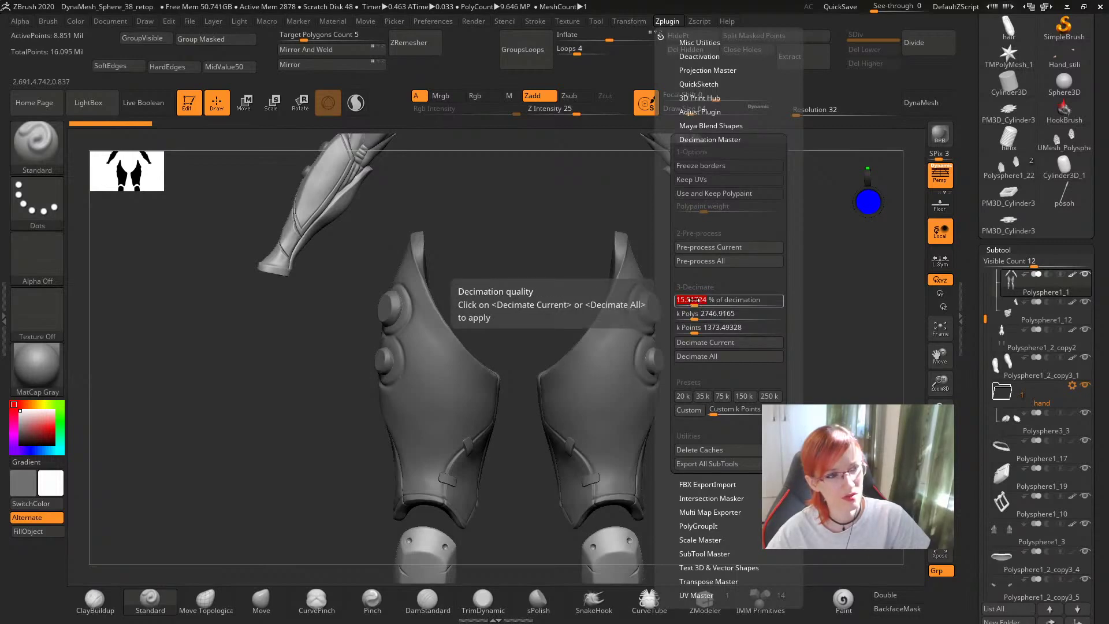
{"action": "left_click_drag", "start_coordinate": [694, 301], "coordinate": [687, 301]}
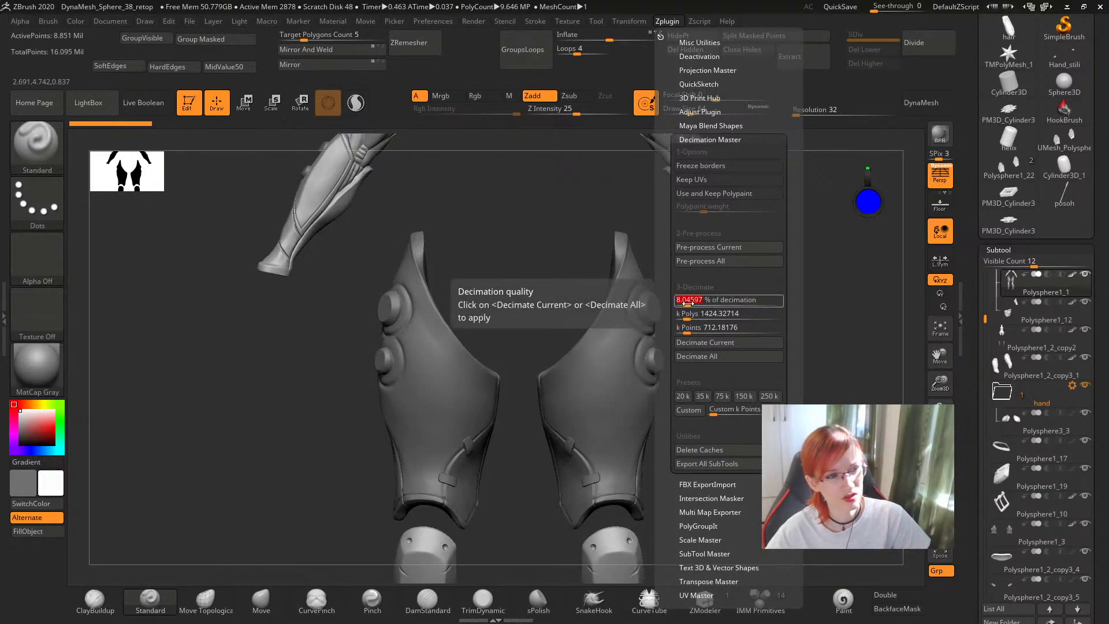
{"action": "left_click", "coordinate": [715, 342]}
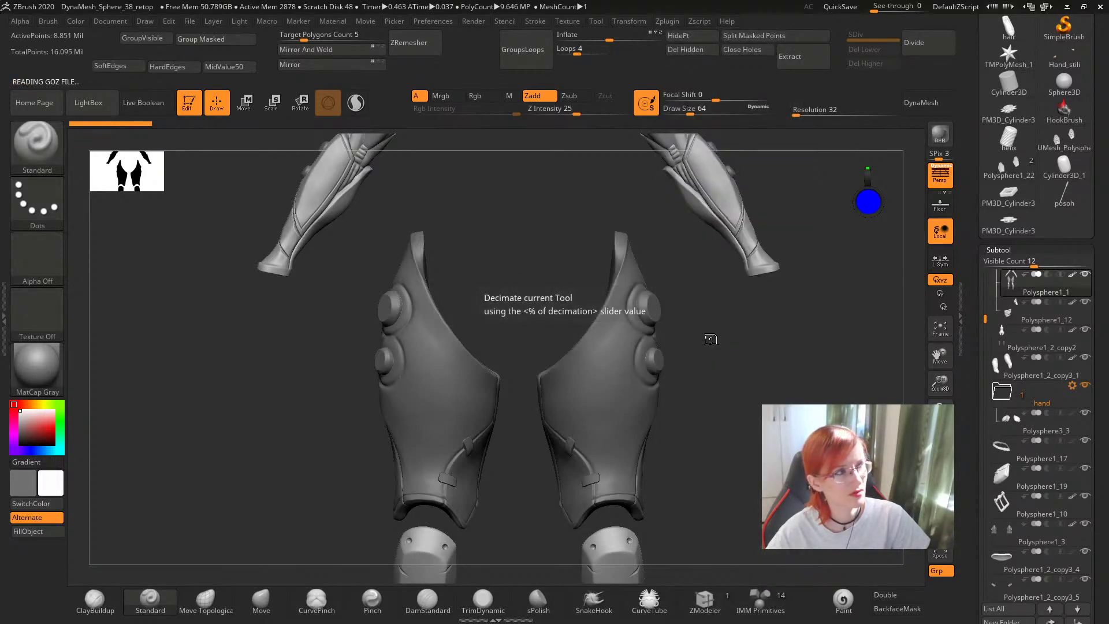
Orbit the decimated armour pieces with PolyFrame on to inspect the reduced mesh.
{"action": "mouse_move", "coordinate": [752, 372]}
{"action": "left_mouse_down"}
{"action": "mouse_move", "coordinate": [668, 376]}
{"action": "mouse_move", "coordinate": [768, 380]}
{"action": "left_mouse_up"}
{"action": "mouse_move", "coordinate": [777, 299]}
{"action": "left_mouse_down", "text": "alt"}
{"action": "mouse_move", "coordinate": [610, 389]}
{"action": "mouse_move", "coordinate": [580, 381]}
{"action": "mouse_move", "coordinate": [703, 465]}
{"action": "left_mouse_up", "text": "alt"}
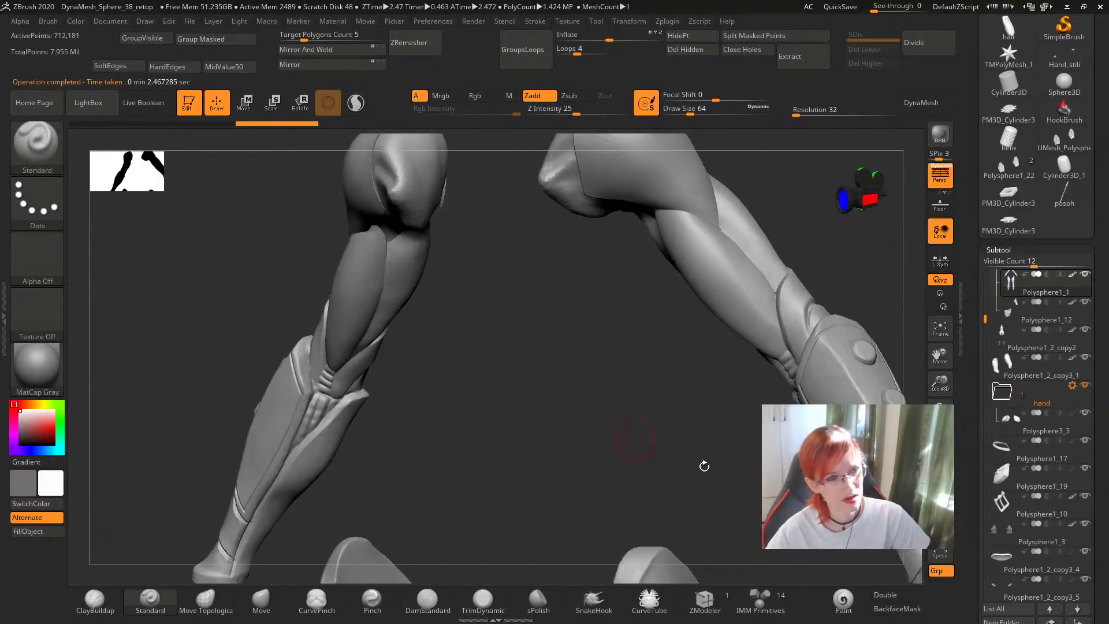
{"action": "key", "text": "shift+f"}
{"action": "mouse_move", "coordinate": [682, 350]}
{"action": "left_mouse_down"}
{"action": "mouse_move", "coordinate": [609, 344]}
{"action": "mouse_move", "coordinate": [535, 262]}
{"action": "left_mouse_up"}
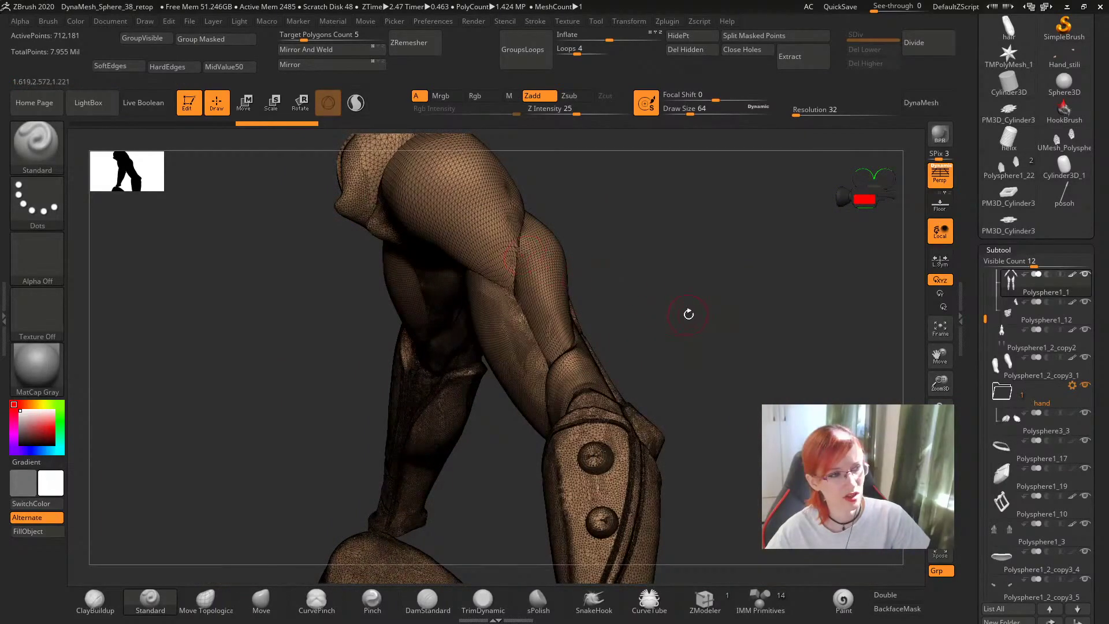
{"action": "mouse_move", "coordinate": [708, 310]}
{"action": "left_mouse_down"}
{"action": "mouse_move", "coordinate": [664, 361]}
{"action": "mouse_move", "coordinate": [549, 384]}
{"action": "mouse_move", "coordinate": [566, 335]}
{"action": "left_mouse_up"}
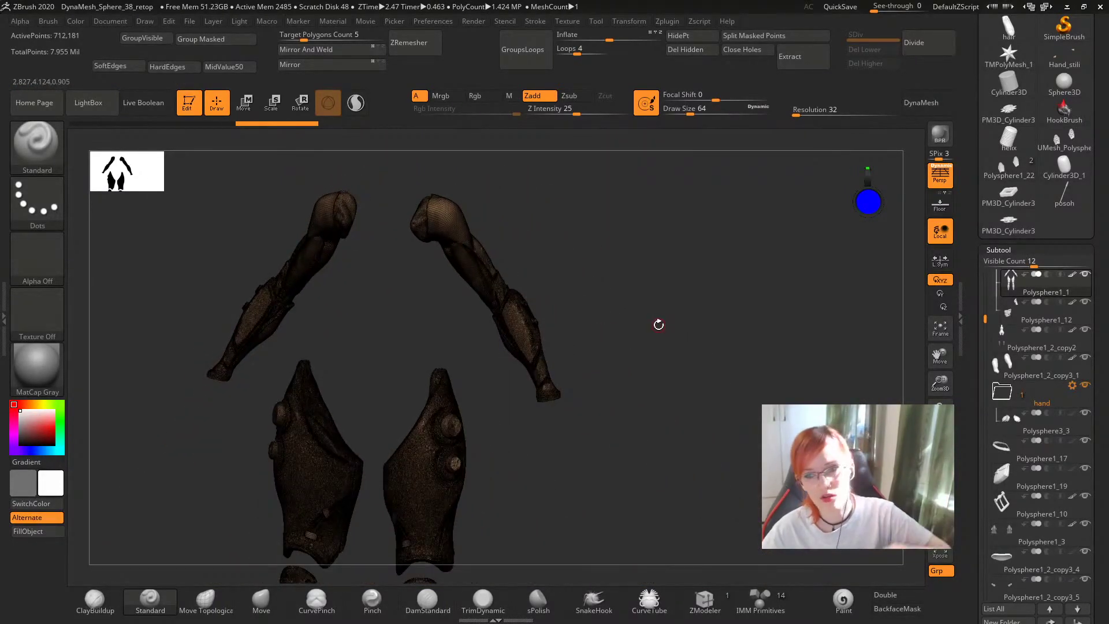
{"action": "mouse_move", "coordinate": [1064, 83]}
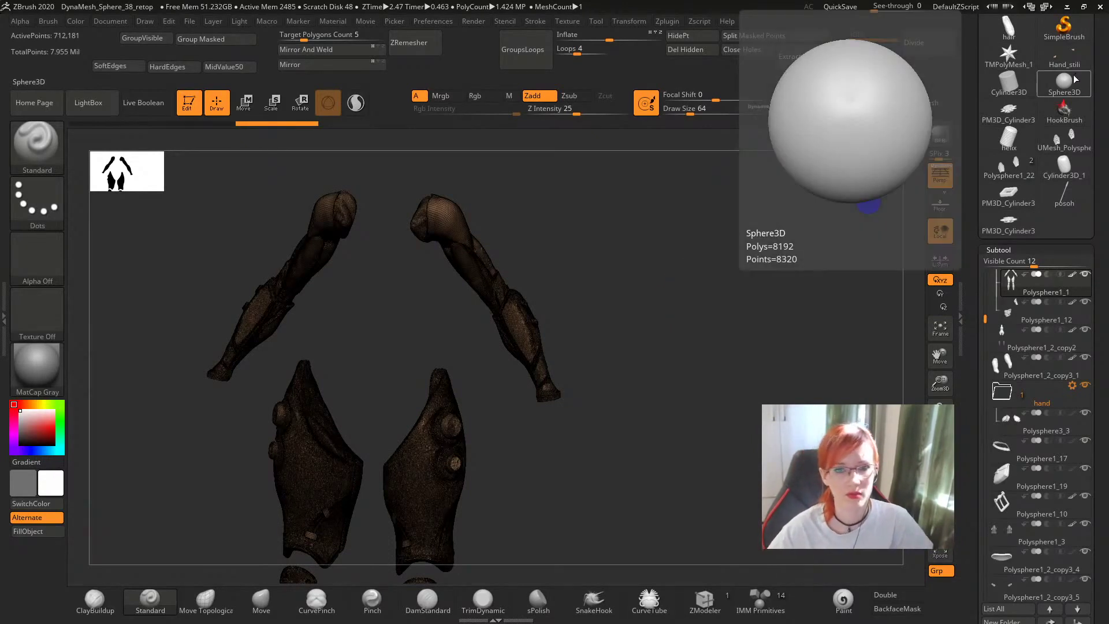
Pan the viewport to the hands, then maximize Edit UVWs and zoom out to the full tile.
{"action": "mouse_move", "coordinate": [668, 258]}
{"action": "left_mouse_down"}
{"action": "mouse_move", "coordinate": [624, 265]}
{"action": "mouse_move", "coordinate": [696, 257]}
{"action": "left_mouse_up"}
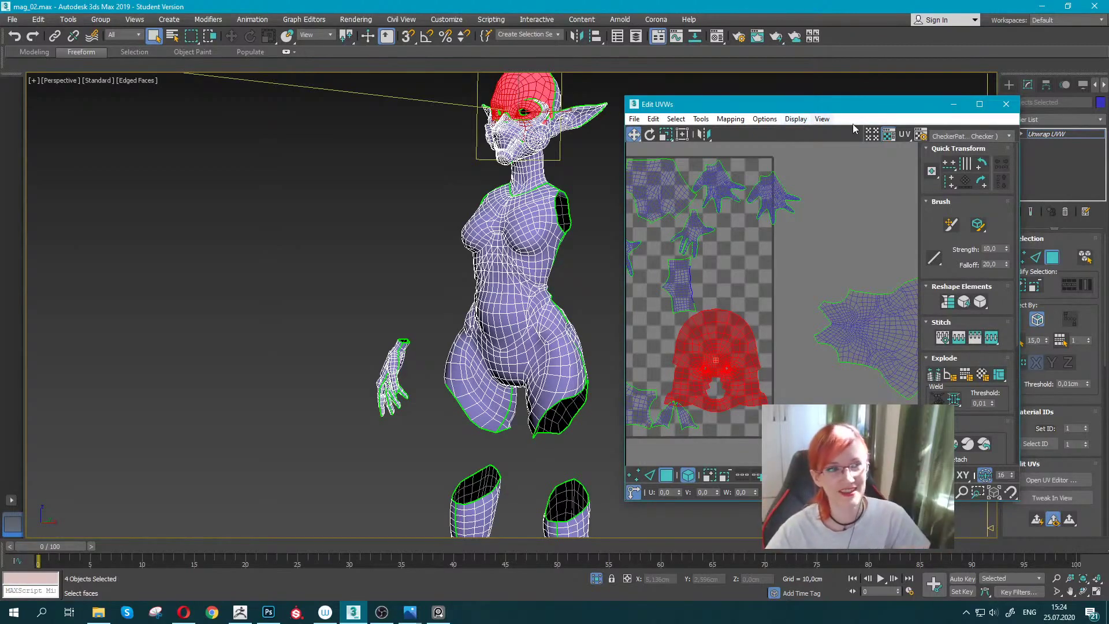
{"action": "middle_click_drag", "start_coordinate": [463, 181], "coordinate": [382, 215]}
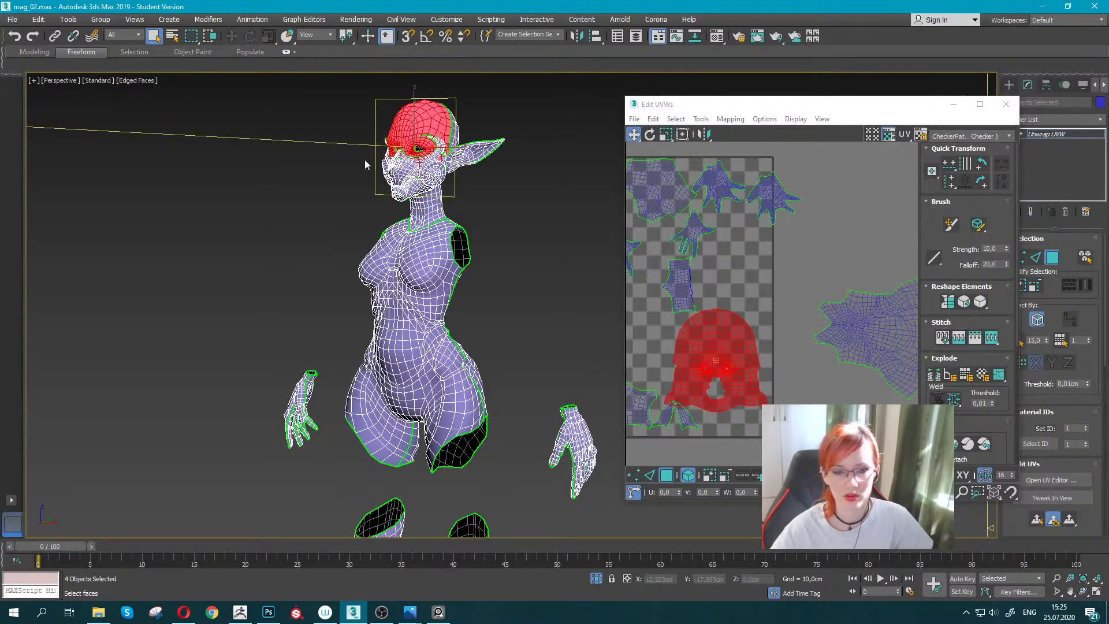
{"action": "double_click", "coordinate": [874, 118]}
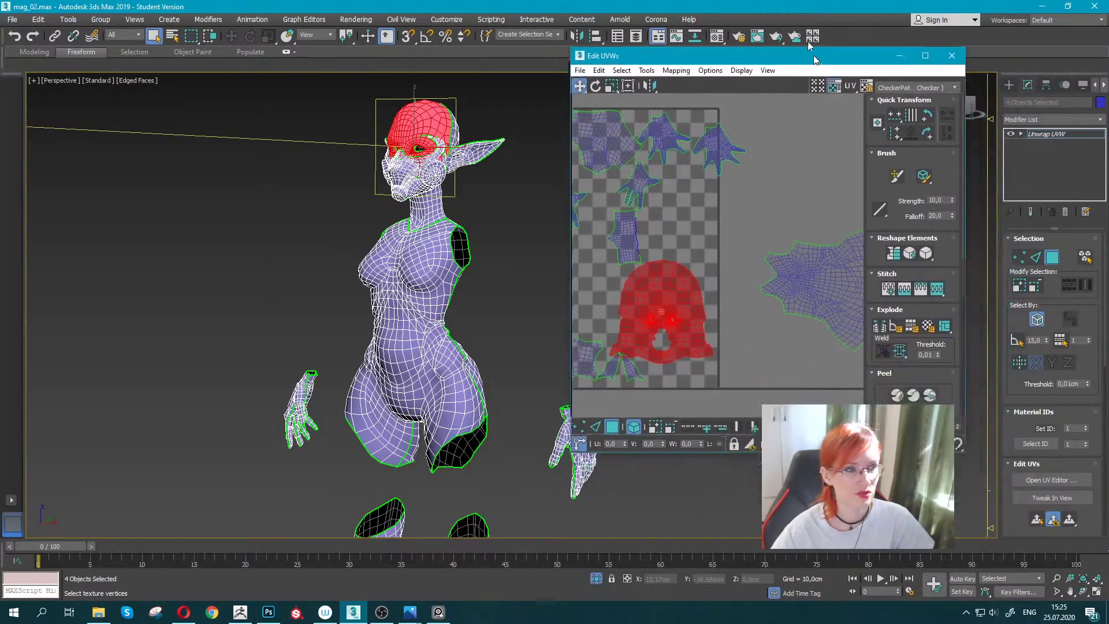
{"action": "scroll", "coordinate": [550, 209], "scroll_direction": "down", "scroll_amount": 2}
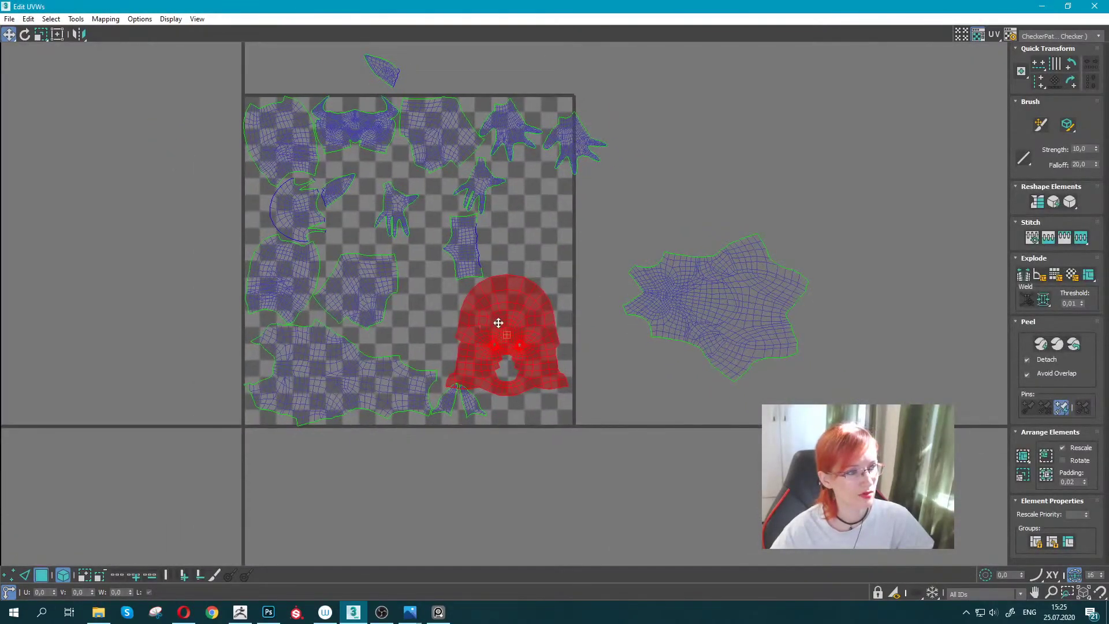
Move the head island aside, bring the small leaf islands into the tile, and return the head.
{"action": "left_click_drag", "start_coordinate": [495, 322], "coordinate": [144, 179]}
{"action": "middle_click_drag", "start_coordinate": [326, 113], "coordinate": [362, 175]}
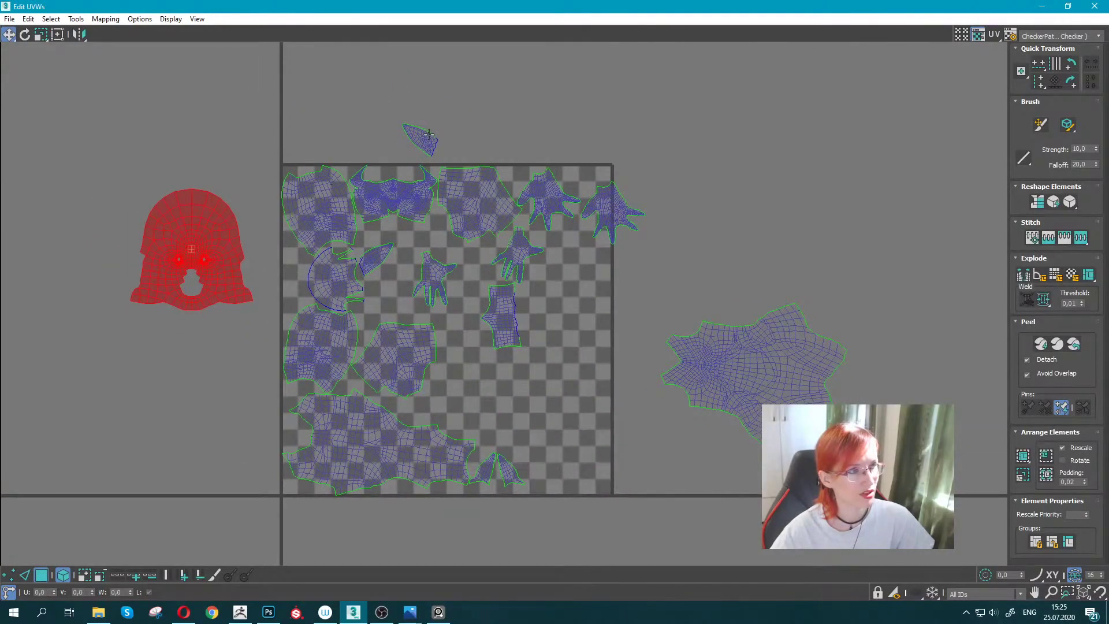
{"action": "left_click_drag", "start_coordinate": [428, 134], "coordinate": [599, 282]}
{"action": "left_click_drag", "start_coordinate": [381, 260], "coordinate": [600, 339]}
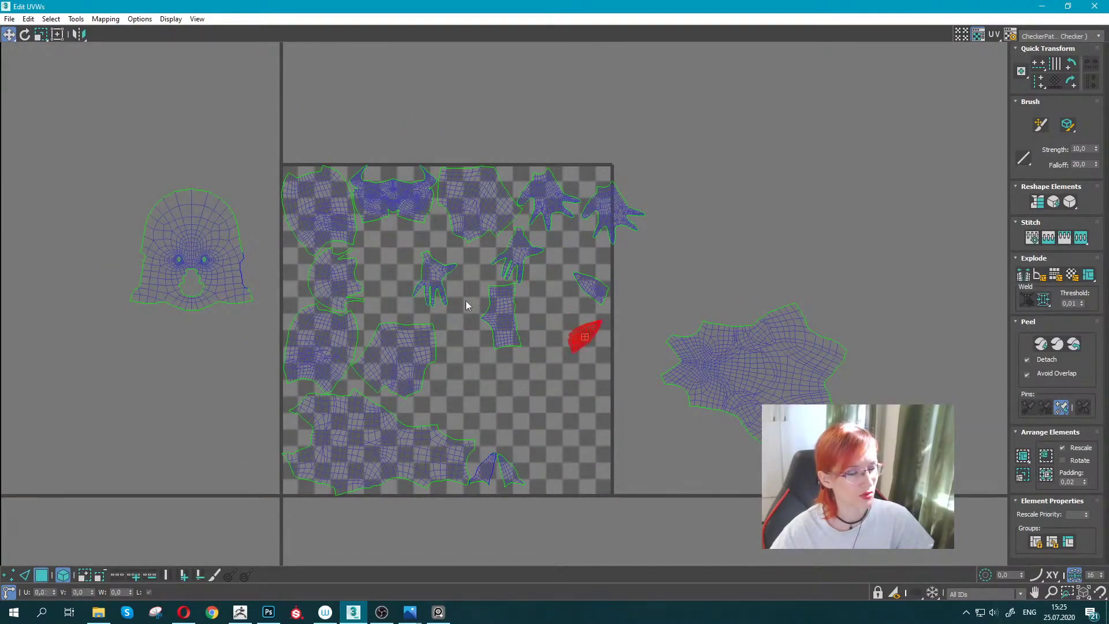
{"action": "left_click_drag", "start_coordinate": [179, 240], "coordinate": [548, 407]}
{"action": "scroll", "coordinate": [483, 494], "scroll_direction": "up", "scroll_amount": 3}
{"action": "scroll", "coordinate": [497, 472], "scroll_direction": "up", "scroll_amount": 1}
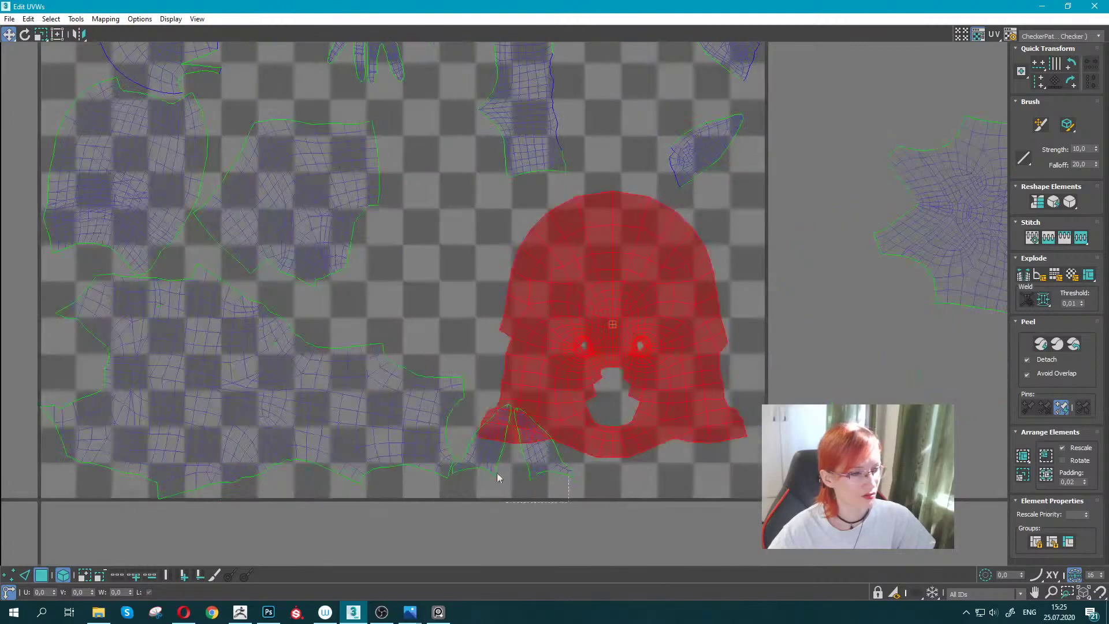
Reposition the leaf and rectangular islands and drag the hand islands into the tile.
{"action": "left_click", "coordinate": [496, 473]}
{"action": "left_click_drag", "start_coordinate": [470, 458], "coordinate": [354, 310]}
{"action": "middle_click_drag", "start_coordinate": [354, 310], "coordinate": [379, 344]}
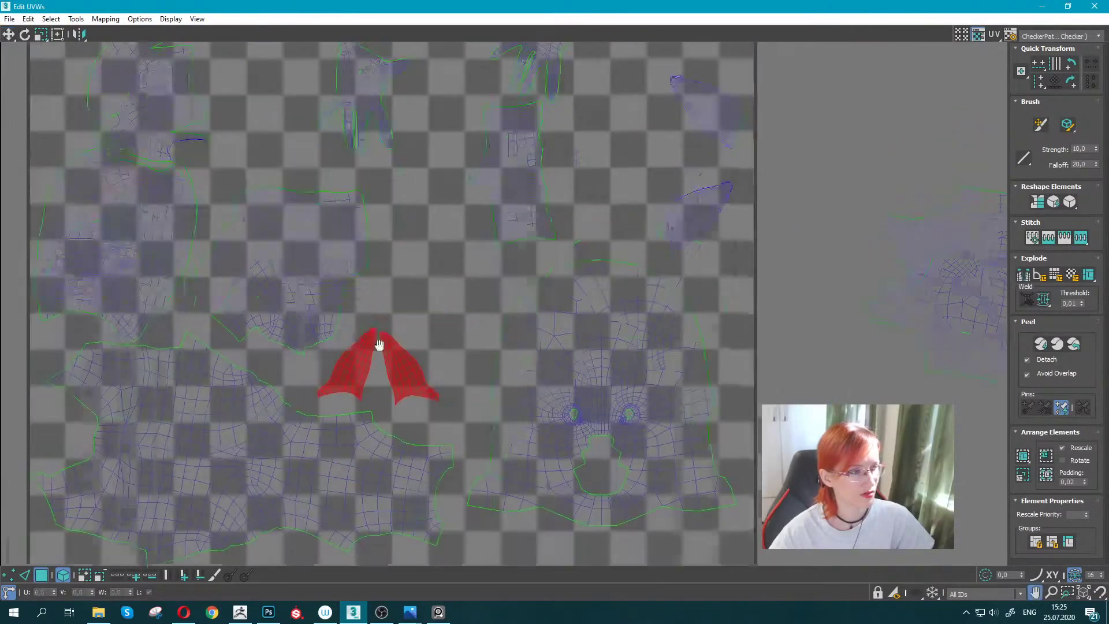
{"action": "scroll", "coordinate": [404, 346], "scroll_direction": "down", "scroll_amount": 5}
{"action": "mouse_move", "coordinate": [420, 330]}
{"action": "left_mouse_down"}
{"action": "mouse_move", "coordinate": [389, 383]}
{"action": "mouse_move", "coordinate": [379, 370]}
{"action": "left_mouse_up"}
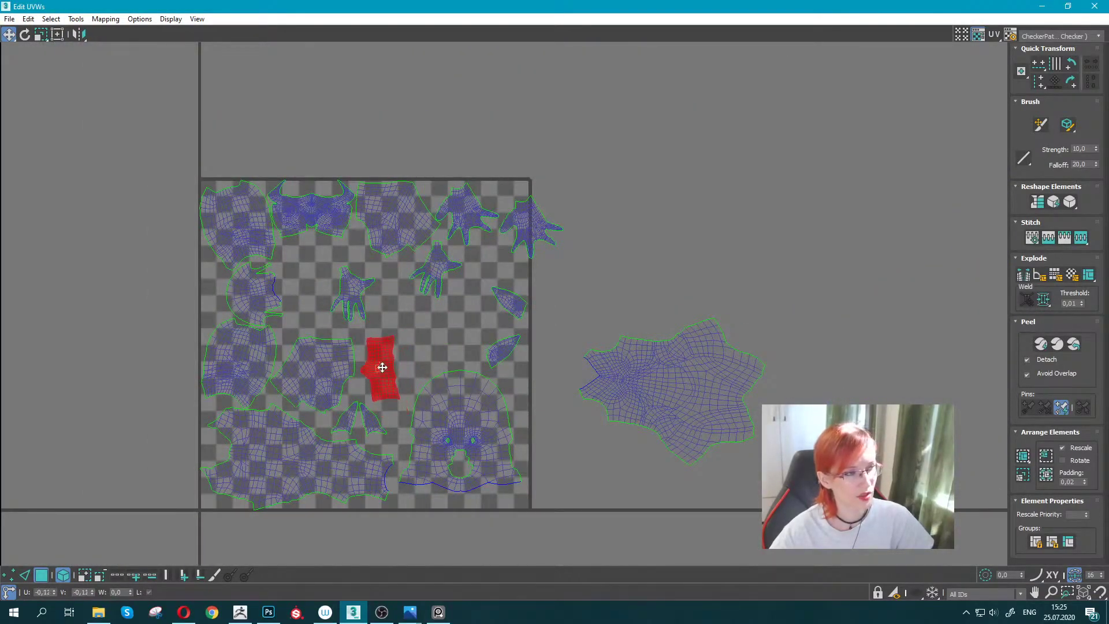
{"action": "mouse_move", "coordinate": [349, 292]}
{"action": "left_mouse_down"}
{"action": "mouse_move", "coordinate": [328, 305]}
{"action": "mouse_move", "coordinate": [307, 298]}
{"action": "left_mouse_up"}
{"action": "left_click", "coordinate": [409, 285]}
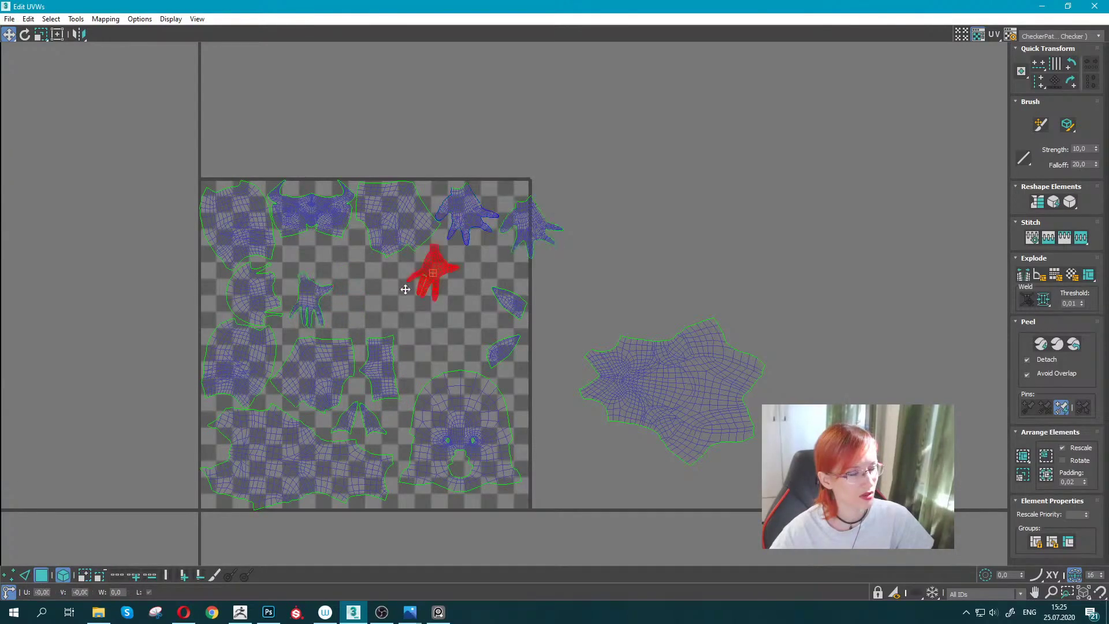
{"action": "left_click_drag", "start_coordinate": [408, 285], "coordinate": [343, 303]}
{"action": "mouse_move", "coordinate": [465, 215]}
{"action": "left_mouse_down"}
{"action": "mouse_move", "coordinate": [401, 307]}
{"action": "mouse_move", "coordinate": [332, 295]}
{"action": "left_mouse_up"}
{"action": "scroll", "coordinate": [358, 287], "scroll_direction": "up", "scroll_amount": 3}
Rotate the rightmost hand island and move it to the tile's upper-right corner.
{"action": "left_click", "coordinate": [358, 287]}
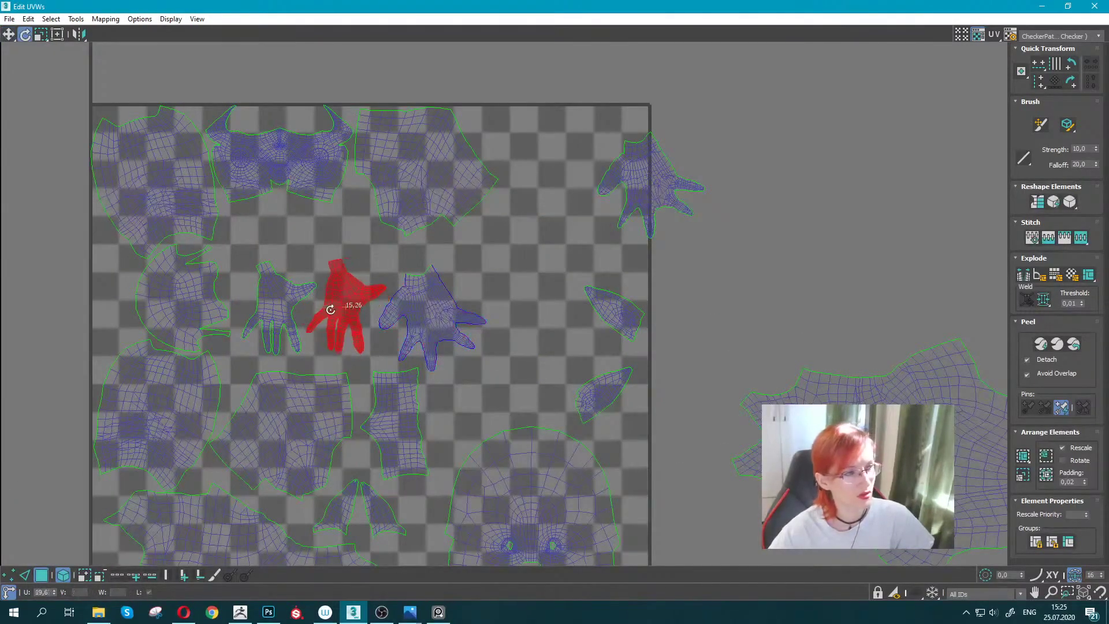
{"action": "left_click", "coordinate": [407, 299]}
{"action": "mouse_move", "coordinate": [416, 304]}
{"action": "left_mouse_down"}
{"action": "mouse_move", "coordinate": [409, 291]}
{"action": "mouse_move", "coordinate": [398, 325]}
{"action": "left_mouse_up"}
{"action": "key", "text": "e"}
{"action": "key", "text": "w"}
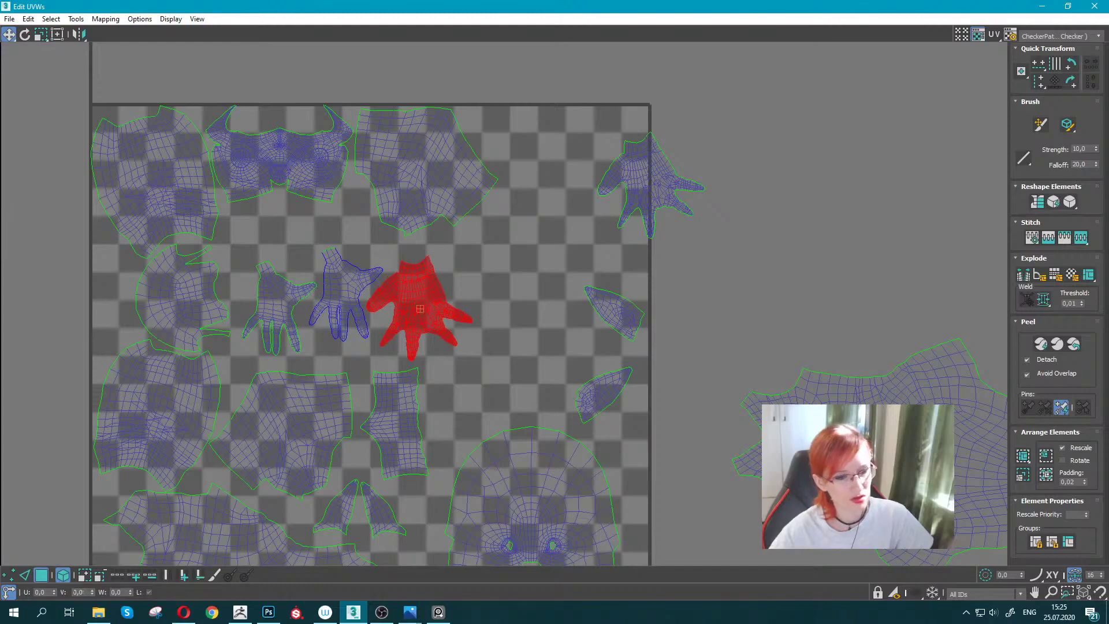
{"action": "left_click", "coordinate": [1061, 613]}
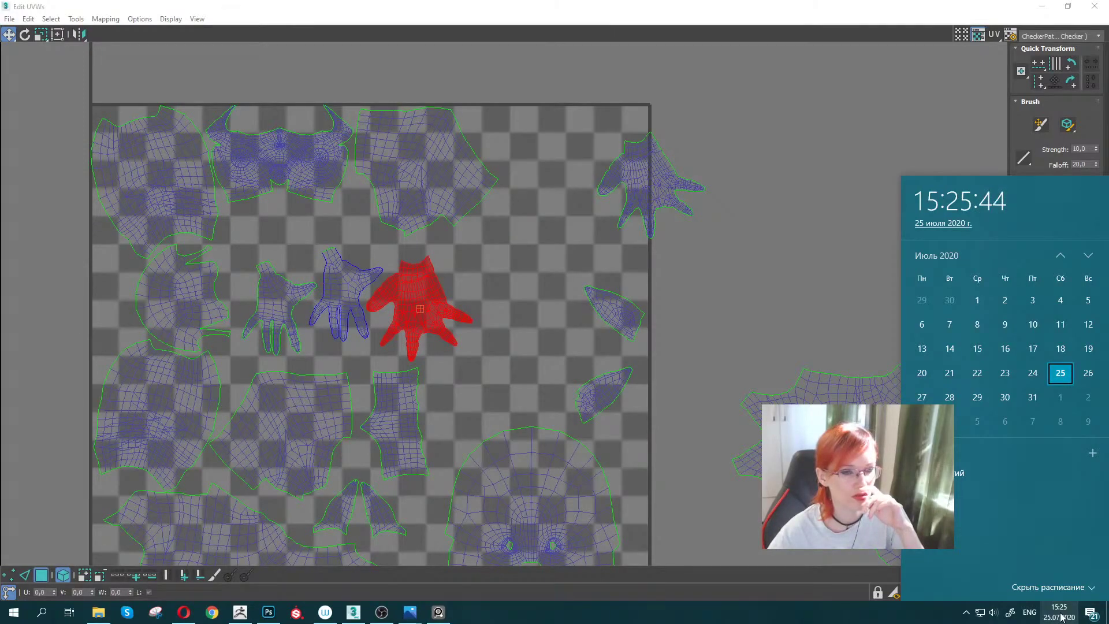
{"action": "left_click", "coordinate": [1060, 617]}
{"action": "mouse_move", "coordinate": [597, 181]}
{"action": "left_mouse_down"}
{"action": "mouse_move", "coordinate": [583, 162]}
{"action": "mouse_move", "coordinate": [566, 166]}
{"action": "mouse_move", "coordinate": [615, 151]}
{"action": "left_mouse_up"}
Move the small leaf island up to the top of the tile.
{"action": "key", "text": "e"}
{"action": "key", "text": "w"}
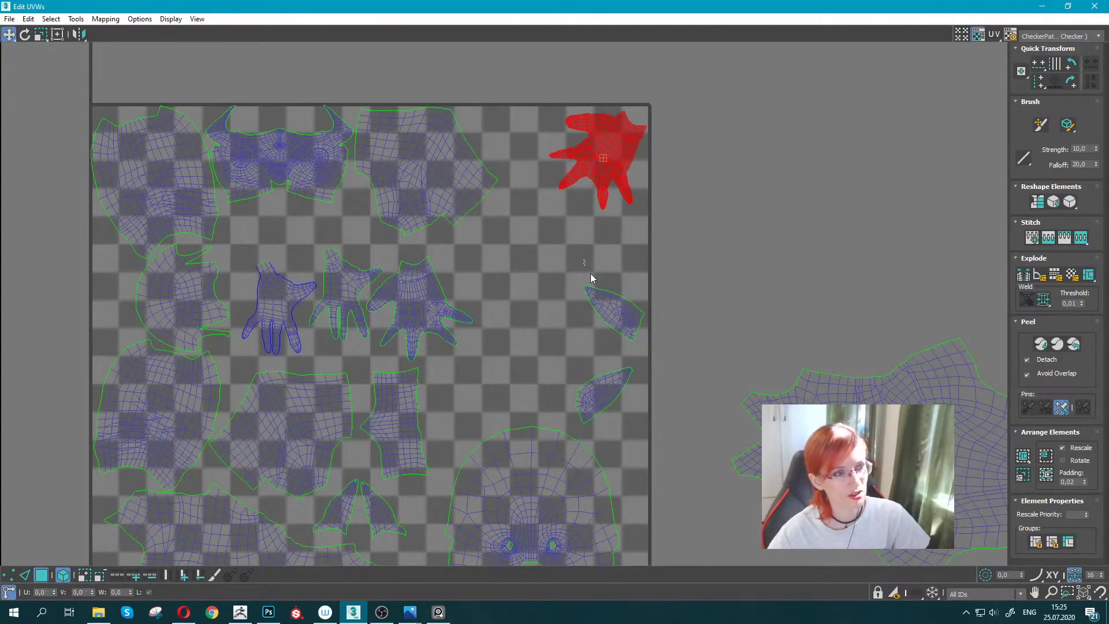
{"action": "left_click", "coordinate": [614, 310]}
{"action": "left_click_drag", "start_coordinate": [614, 310], "coordinate": [493, 151]}
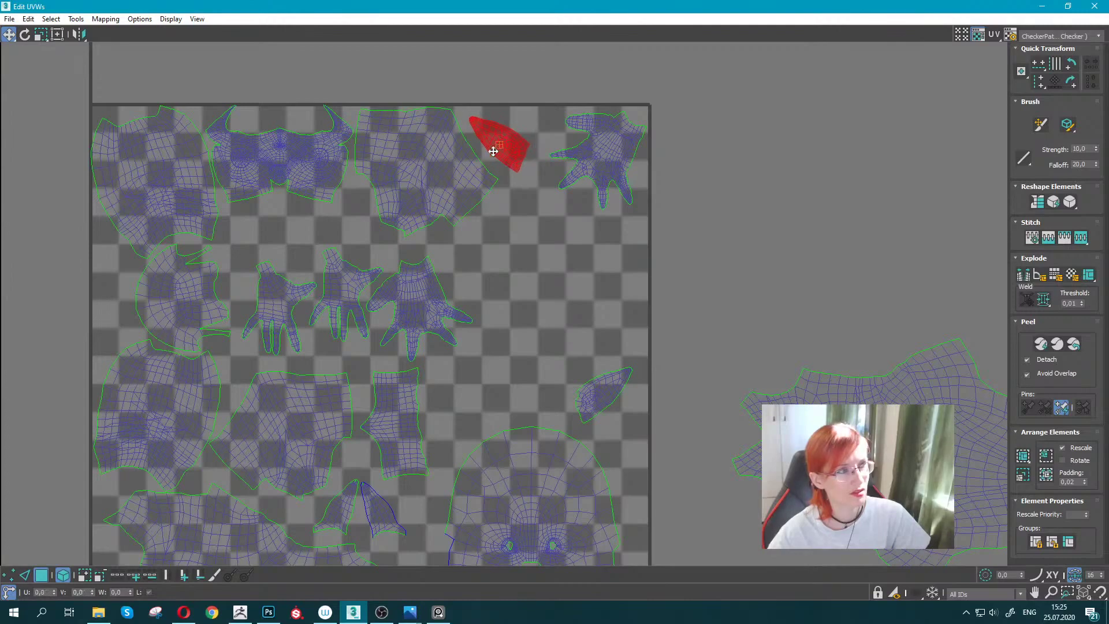
Nudge the torso island down and reposition the back and round islands.
{"action": "middle_click_drag", "start_coordinate": [317, 230], "coordinate": [412, 253]}
{"action": "scroll", "coordinate": [385, 164], "scroll_direction": "up", "scroll_amount": 3}
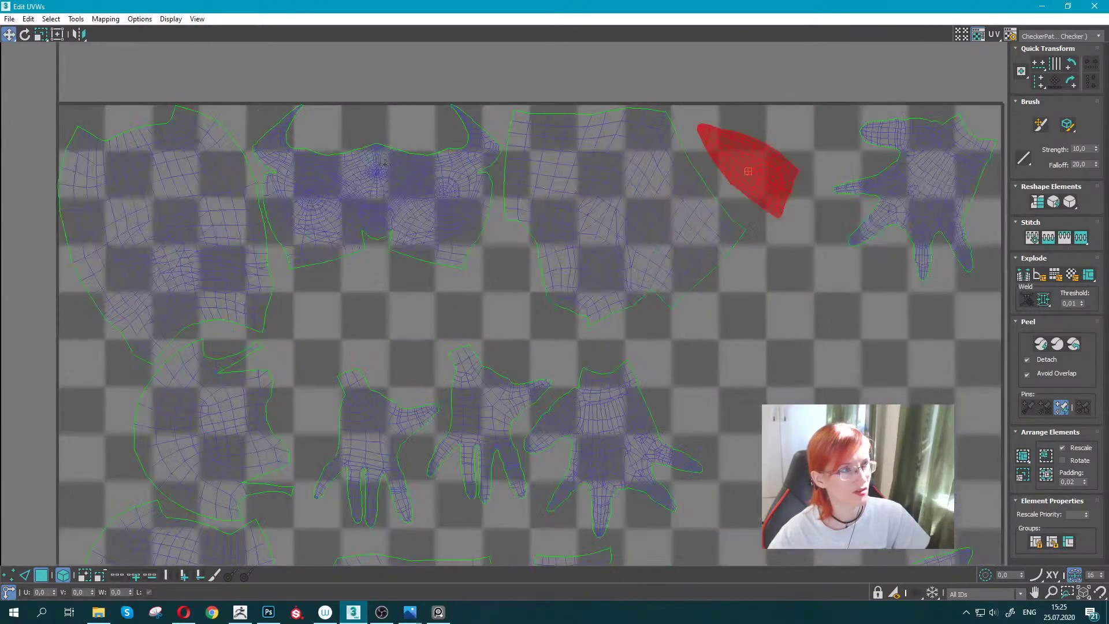
{"action": "left_click_drag", "start_coordinate": [384, 164], "coordinate": [387, 176]}
{"action": "left_click", "coordinate": [614, 202]}
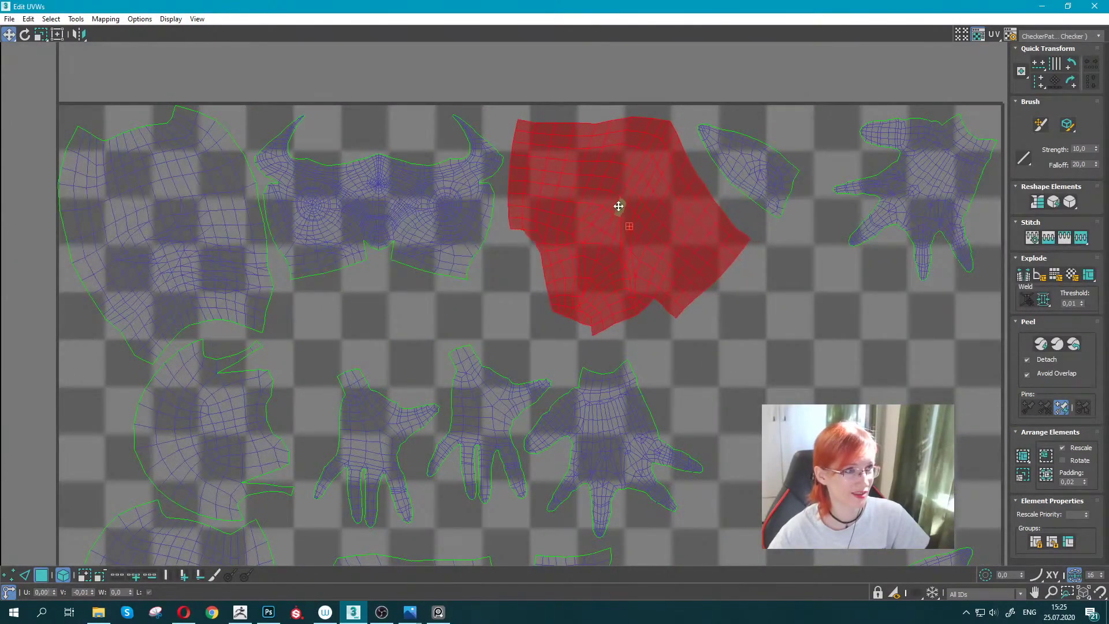
{"action": "middle_click_drag", "start_coordinate": [181, 223], "coordinate": [332, 224]}
{"action": "left_click", "coordinate": [332, 224]}
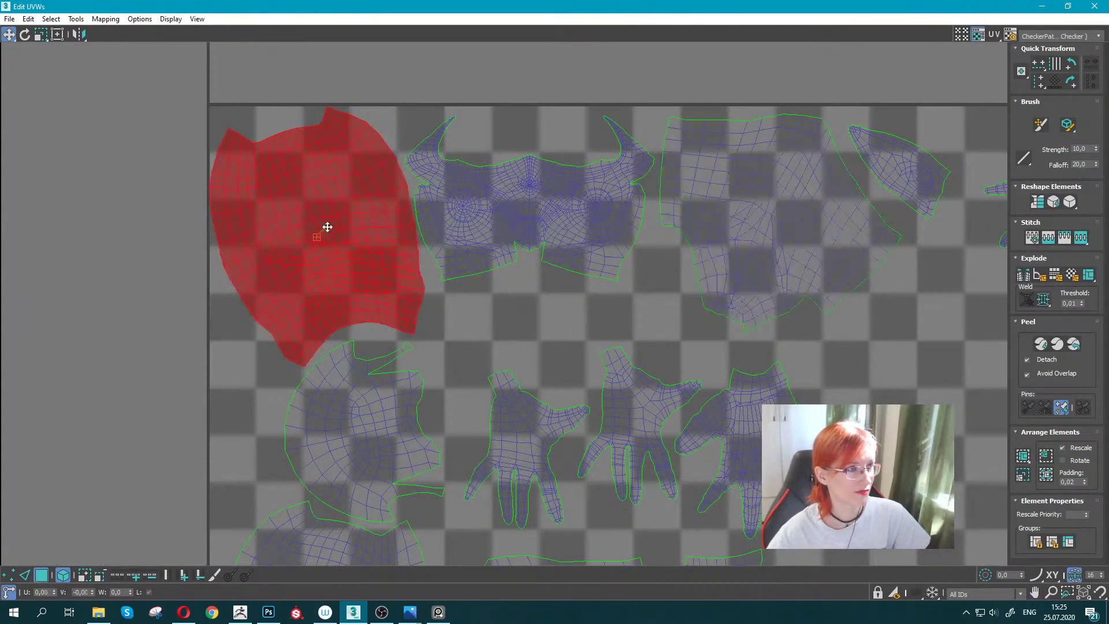
{"action": "left_click_drag", "start_coordinate": [241, 422], "coordinate": [350, 452]}
{"action": "middle_click_drag", "start_coordinate": [354, 427], "coordinate": [367, 372]}
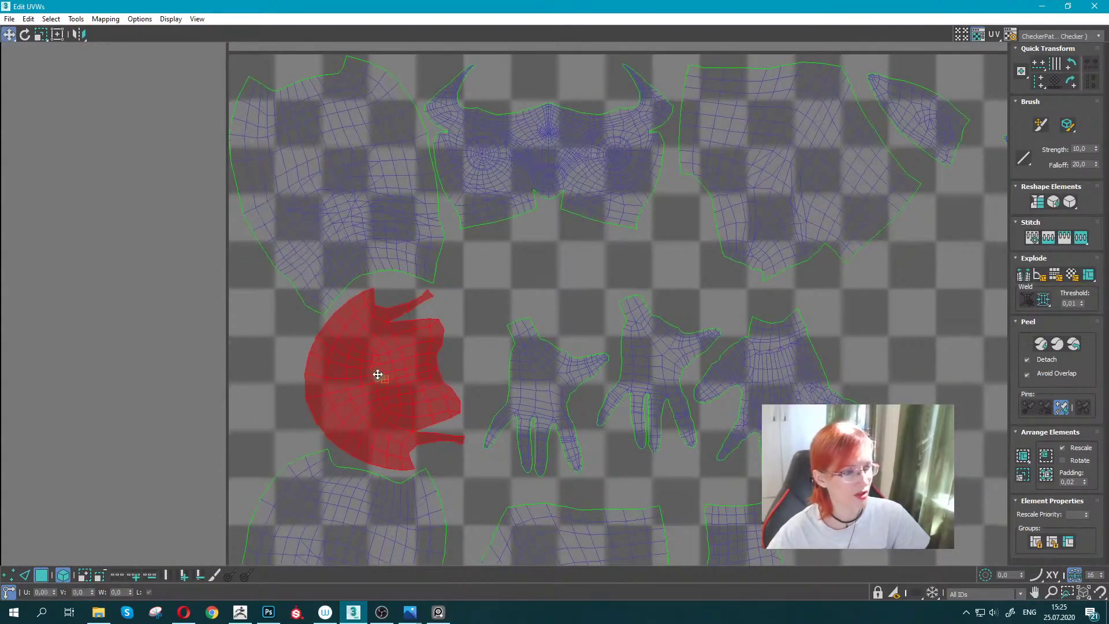
{"action": "scroll", "coordinate": [491, 337], "scroll_direction": "down", "scroll_amount": 2}
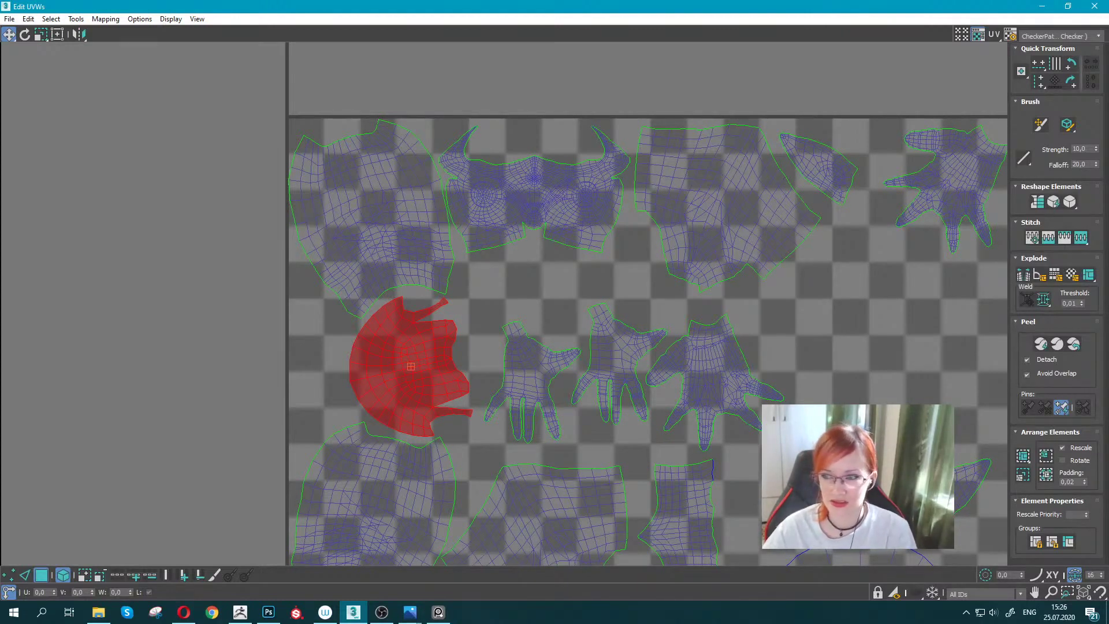
Rotate the first and middle hand islands, and move the right hand beside them.
{"action": "middle_click_drag", "start_coordinate": [589, 309], "coordinate": [572, 255]}
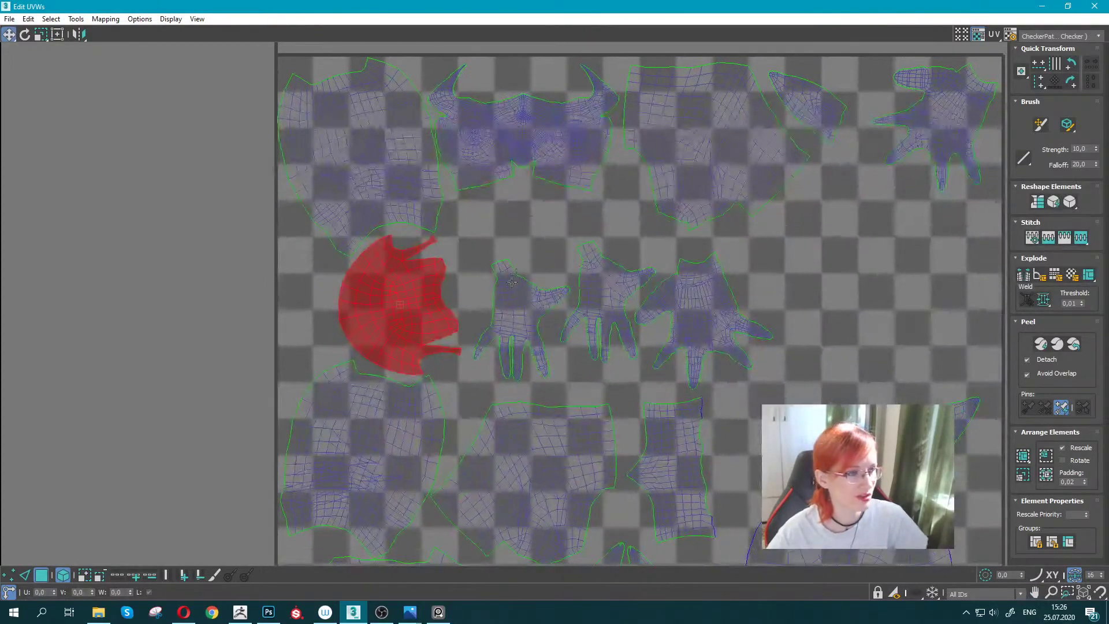
{"action": "left_click", "coordinate": [492, 228]}
{"action": "left_click_drag", "start_coordinate": [492, 228], "coordinate": [494, 262]}
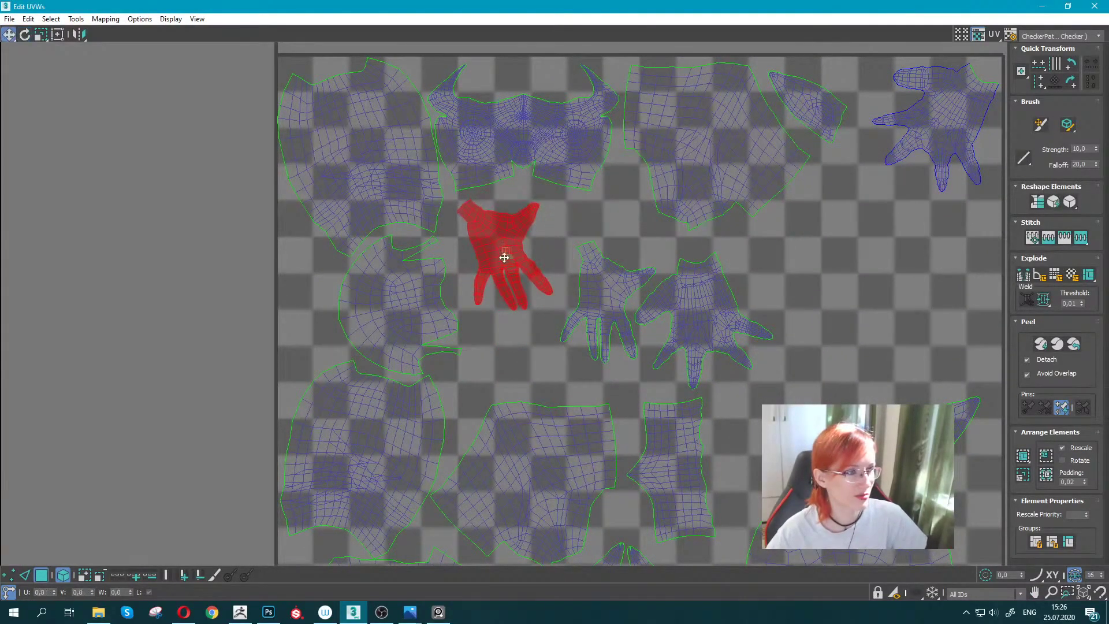
{"action": "left_click_drag", "start_coordinate": [600, 274], "coordinate": [593, 262]}
{"action": "mouse_move", "coordinate": [556, 259]}
{"action": "left_mouse_down"}
{"action": "mouse_move", "coordinate": [573, 261]}
{"action": "mouse_move", "coordinate": [564, 277]}
{"action": "left_mouse_up"}
{"action": "key", "text": "w"}
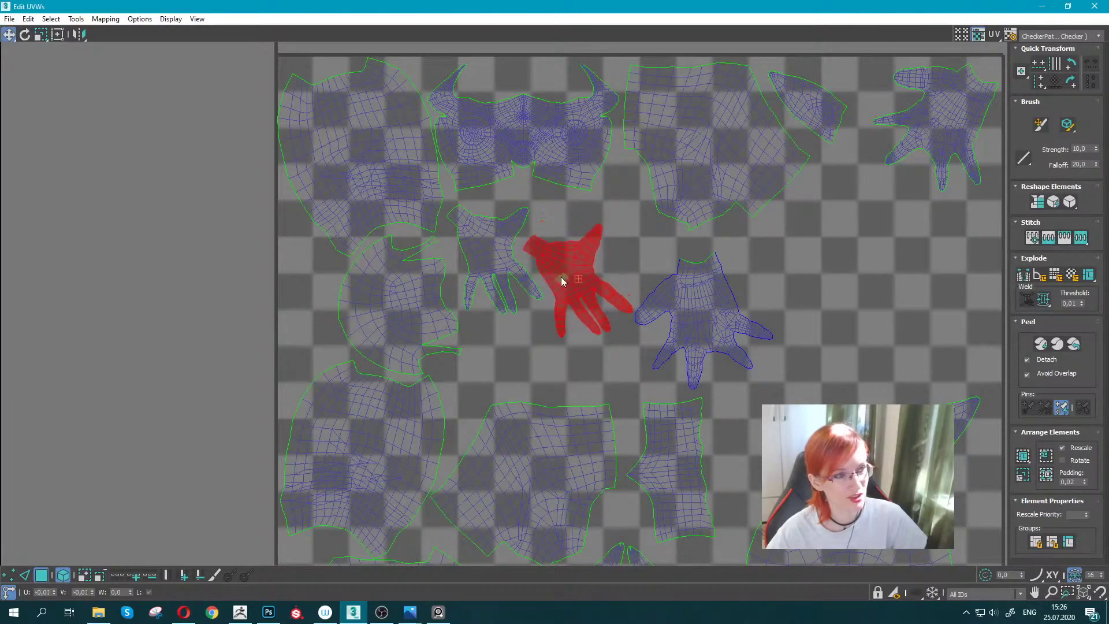
{"action": "left_click", "coordinate": [688, 297]}
{"action": "mouse_move", "coordinate": [688, 297]}
{"action": "left_mouse_down"}
{"action": "mouse_move", "coordinate": [686, 279]}
{"action": "mouse_move", "coordinate": [679, 295]}
{"action": "left_mouse_up"}
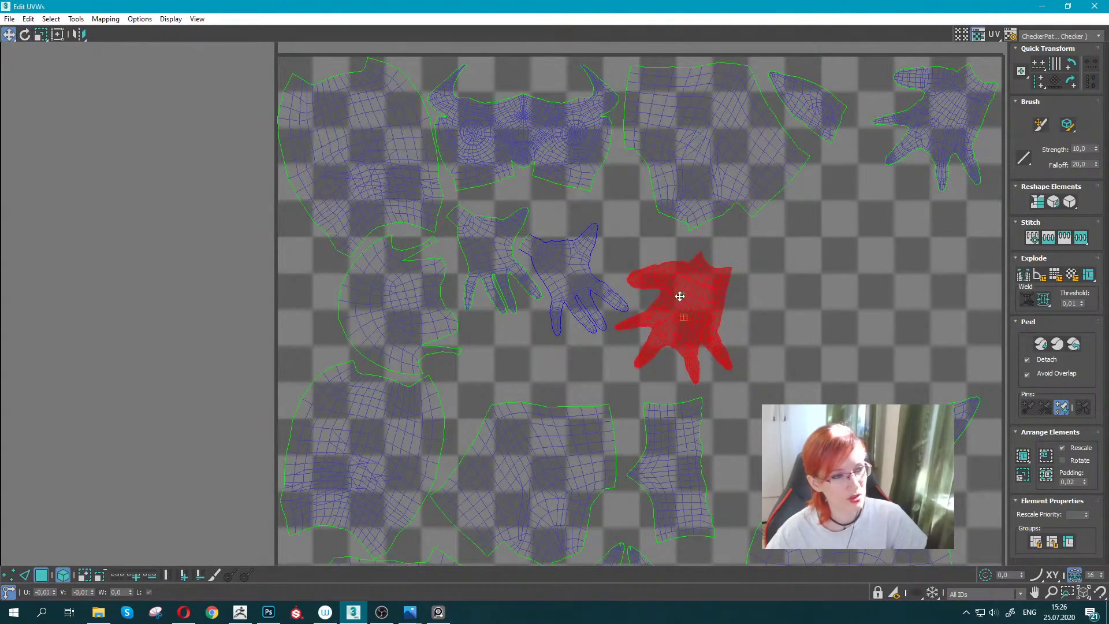
Move the top-right hand into the tile centre and rotate it about 7 degrees into the row.
{"action": "scroll", "coordinate": [679, 296], "scroll_direction": "down", "scroll_amount": 2}
{"action": "mouse_move", "coordinate": [741, 306]}
{"action": "middle_mouse_down"}
{"action": "mouse_move", "coordinate": [700, 260]}
{"action": "mouse_move", "coordinate": [691, 298]}
{"action": "middle_mouse_up"}
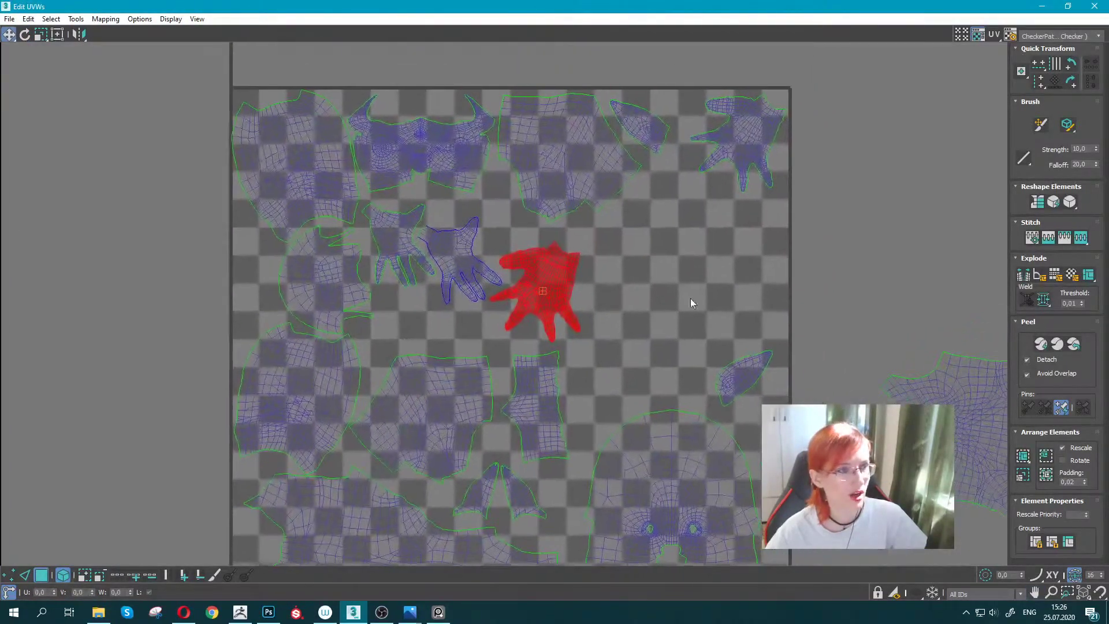
{"action": "left_click", "coordinate": [716, 148]}
{"action": "mouse_move", "coordinate": [748, 128]}
{"action": "left_mouse_down"}
{"action": "mouse_move", "coordinate": [612, 238]}
{"action": "mouse_move", "coordinate": [555, 243]}
{"action": "left_mouse_up"}
{"action": "key", "text": "e"}
{"action": "key", "text": "w"}
{"action": "left_click_drag", "start_coordinate": [643, 249], "coordinate": [637, 247]}
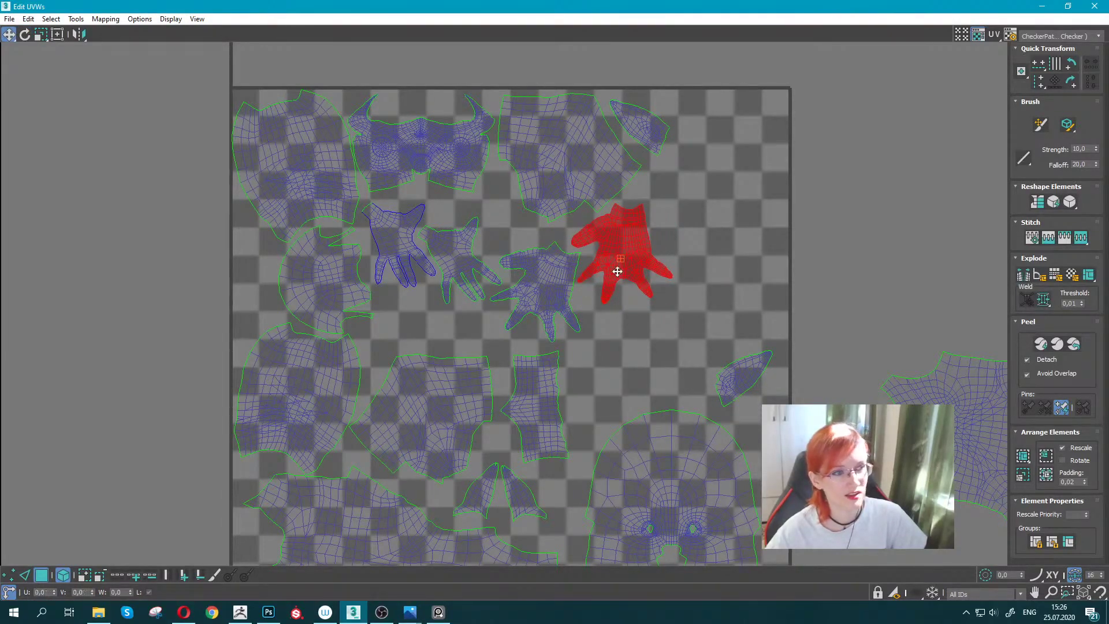
{"action": "key", "text": "e"}
{"action": "left_click_drag", "start_coordinate": [589, 275], "coordinate": [591, 278]}
{"action": "key", "text": "w"}
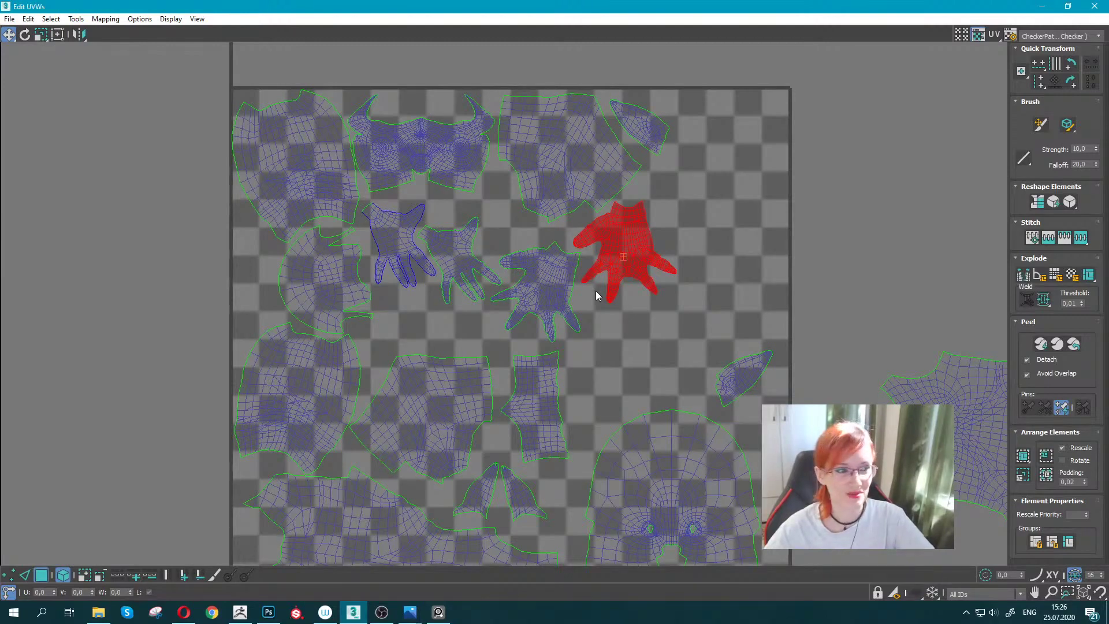
Move the leaf-shaped island left beneath the hands and select the large island outside the tile.
{"action": "mouse_move", "coordinate": [692, 343]}
{"action": "left_mouse_down"}
{"action": "mouse_move", "coordinate": [729, 388]}
{"action": "mouse_move", "coordinate": [399, 318]}
{"action": "mouse_move", "coordinate": [407, 311]}
{"action": "left_mouse_up"}
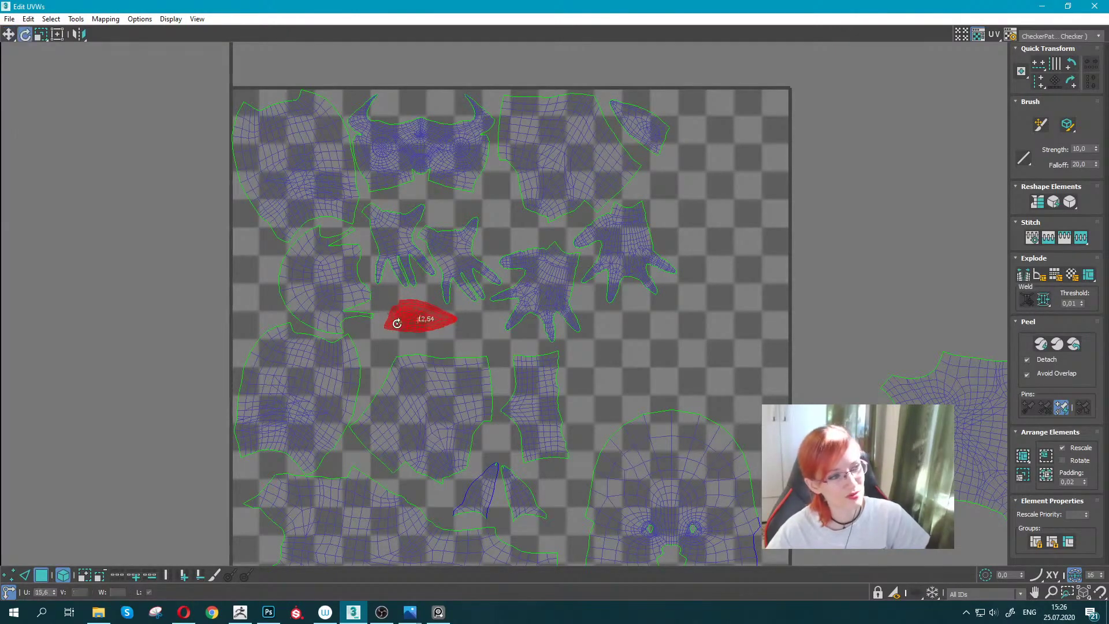
{"action": "left_click_drag", "start_coordinate": [407, 310], "coordinate": [397, 319]}
{"action": "scroll", "coordinate": [644, 273], "scroll_direction": "down", "scroll_amount": 3}
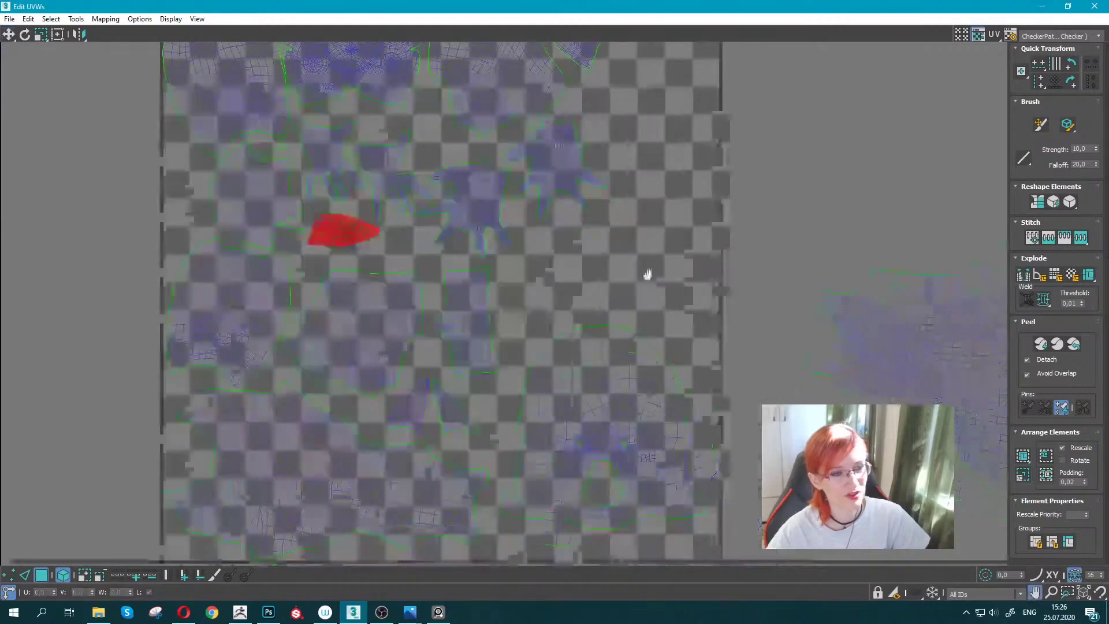
{"action": "mouse_move", "coordinate": [550, 307]}
{"action": "middle_mouse_down"}
{"action": "mouse_move", "coordinate": [464, 359]}
{"action": "mouse_move", "coordinate": [643, 280]}
{"action": "middle_mouse_up"}
{"action": "left_click", "coordinate": [739, 349]}
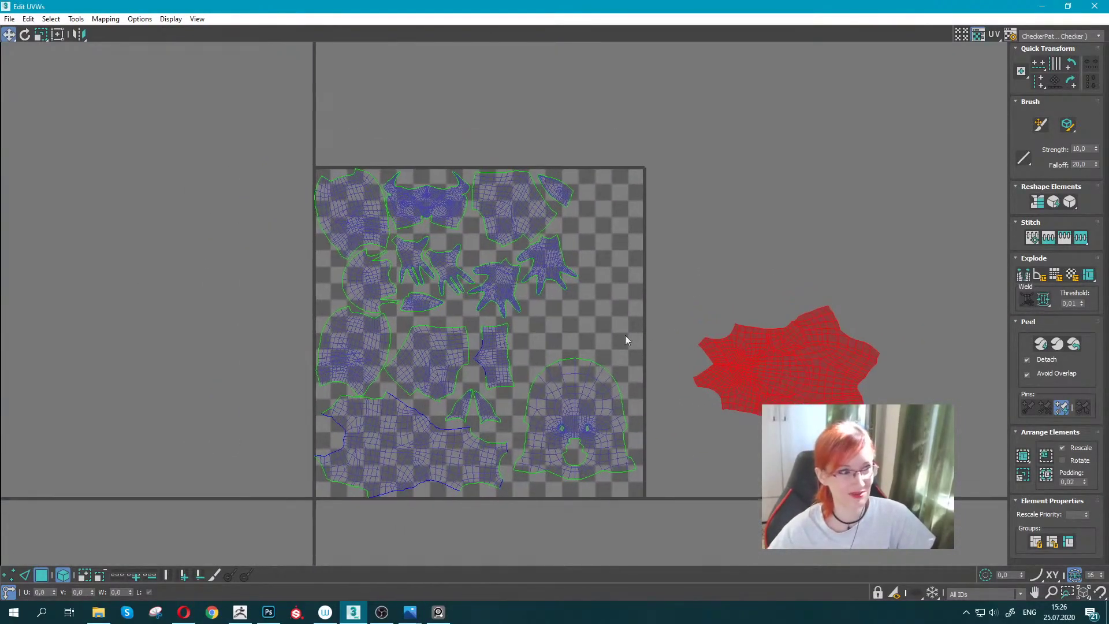
Rotate the large outside island -90° and fit it into the tile's upper right.
{"action": "scroll", "coordinate": [578, 314], "scroll_direction": "up", "scroll_amount": 2}
{"action": "key", "text": "e"}
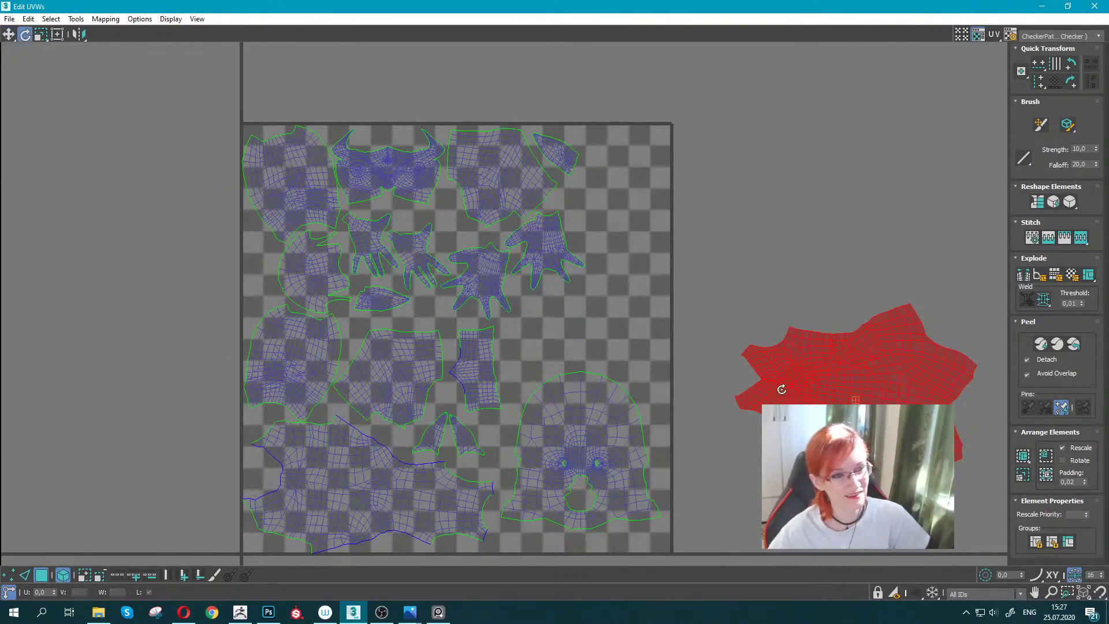
{"action": "left_click_drag", "start_coordinate": [780, 389], "coordinate": [869, 302]}
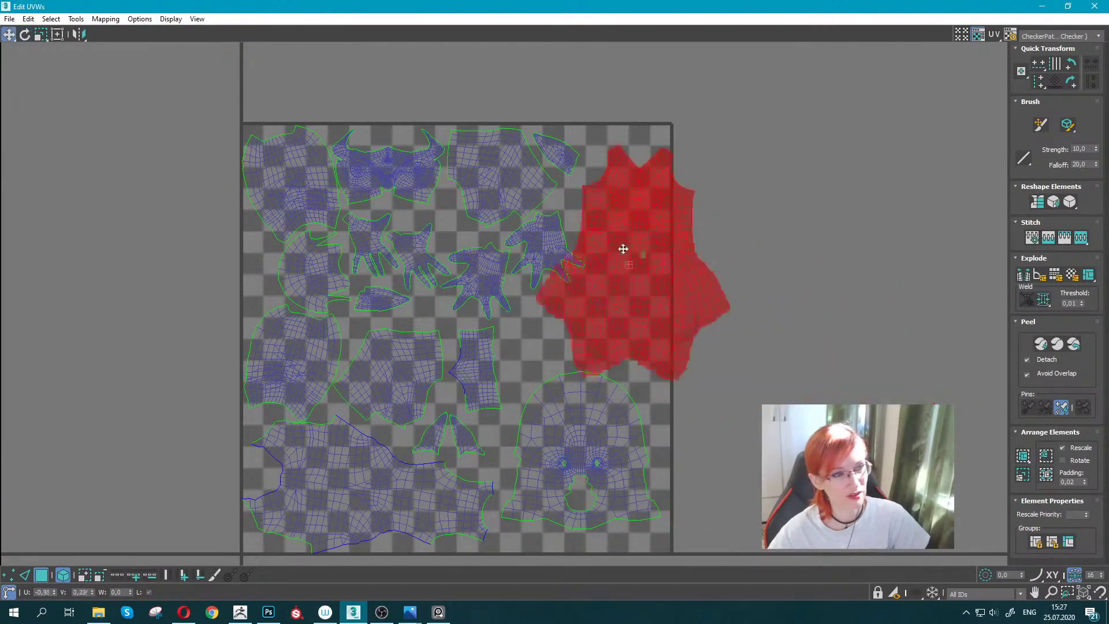
{"action": "left_click_drag", "start_coordinate": [624, 247], "coordinate": [544, 312]}
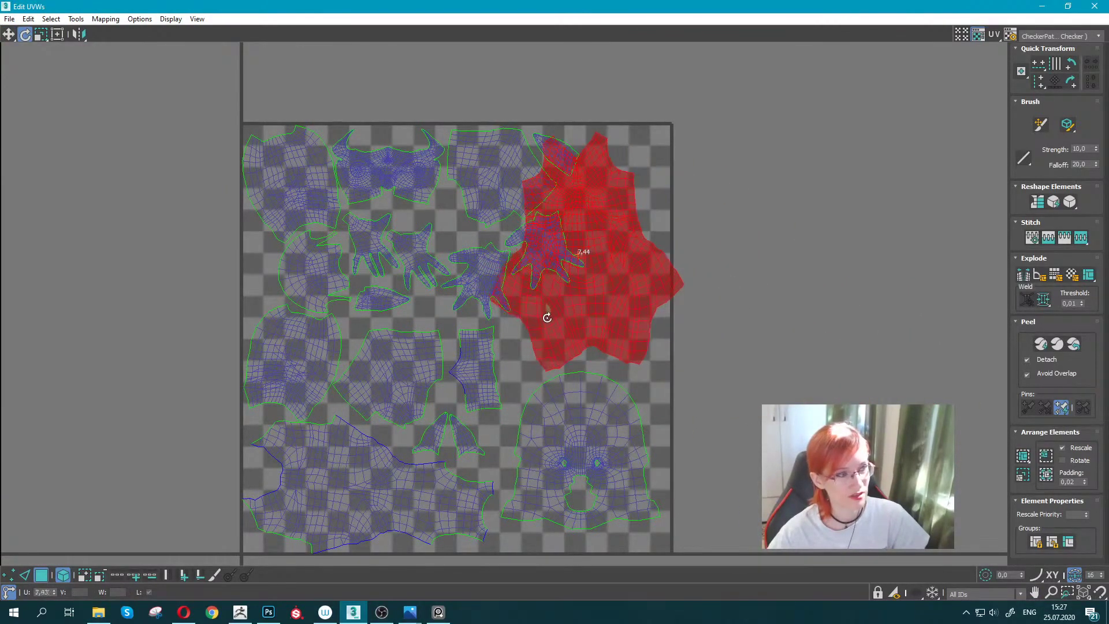
{"action": "middle_click_drag", "start_coordinate": [640, 358], "coordinate": [684, 272]}
Rotate, scale and move the head island down toward the tile's lower-right corner.
{"action": "key", "text": "e"}
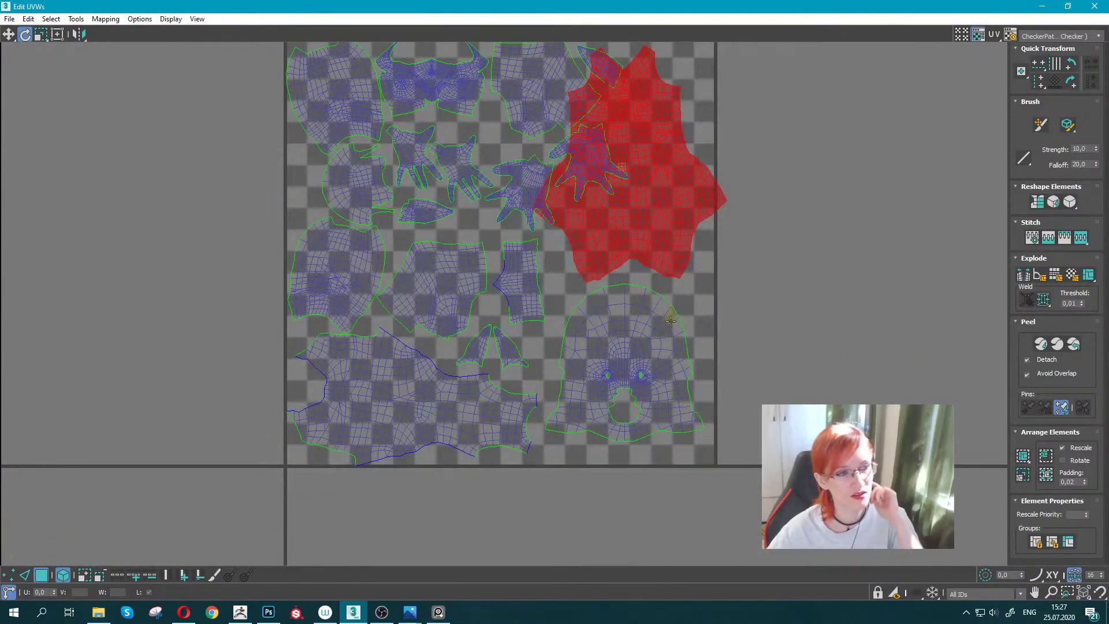
{"action": "left_click", "coordinate": [626, 347]}
{"action": "left_click_drag", "start_coordinate": [627, 346], "coordinate": [631, 328]}
{"action": "key", "text": "r"}
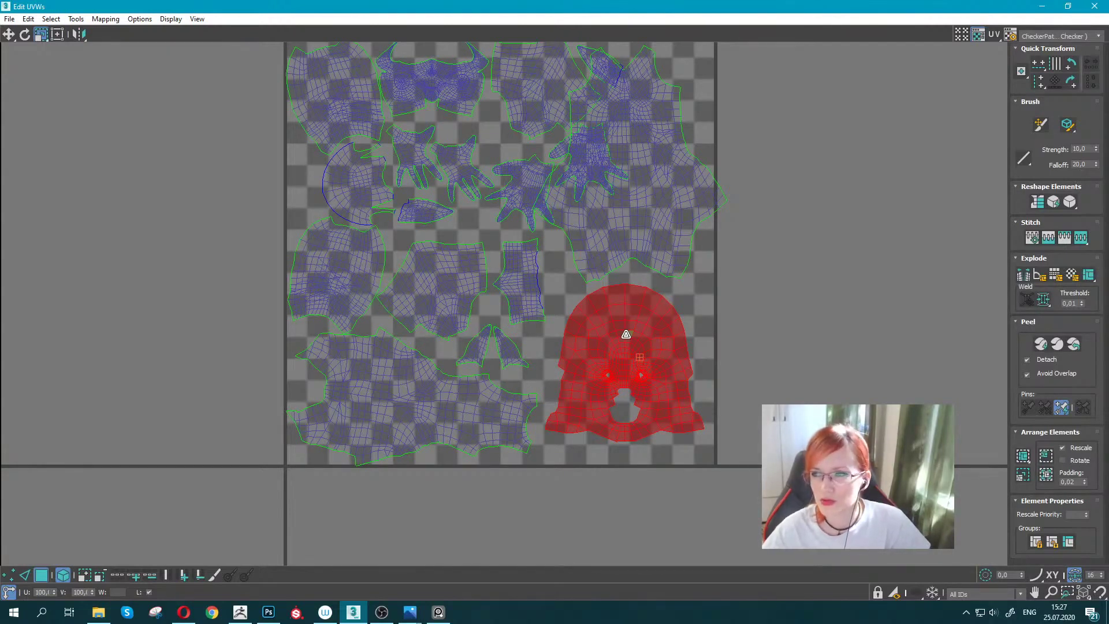
{"action": "mouse_move", "coordinate": [608, 335]}
{"action": "middle_mouse_down"}
{"action": "mouse_move", "coordinate": [609, 311]}
{"action": "mouse_move", "coordinate": [592, 321]}
{"action": "middle_mouse_up"}
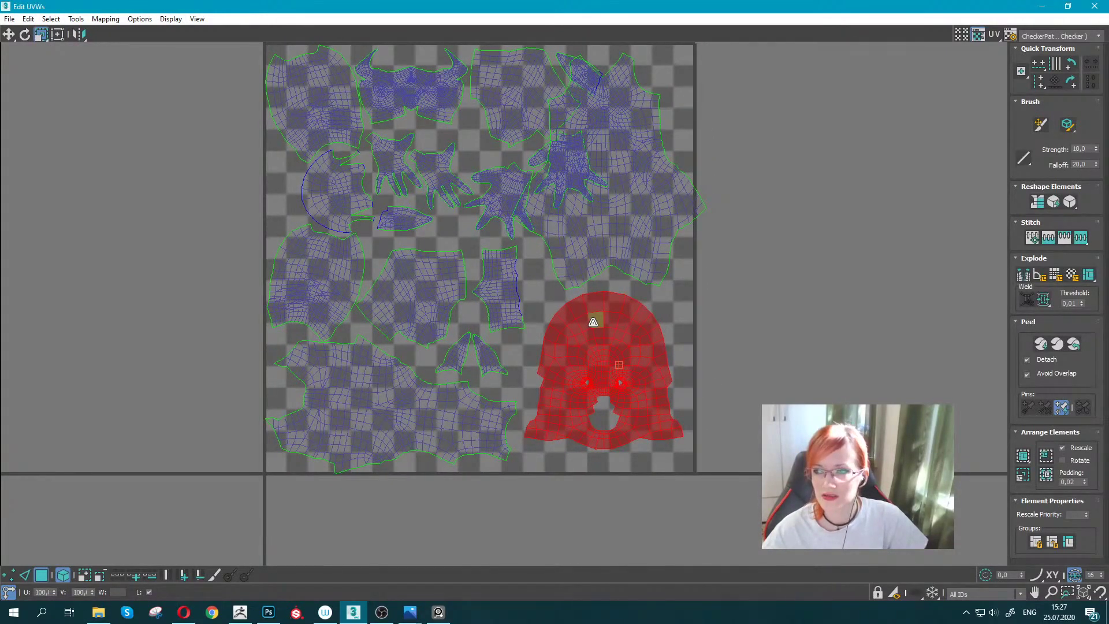
{"action": "middle_click_drag", "start_coordinate": [593, 322], "coordinate": [602, 319]}
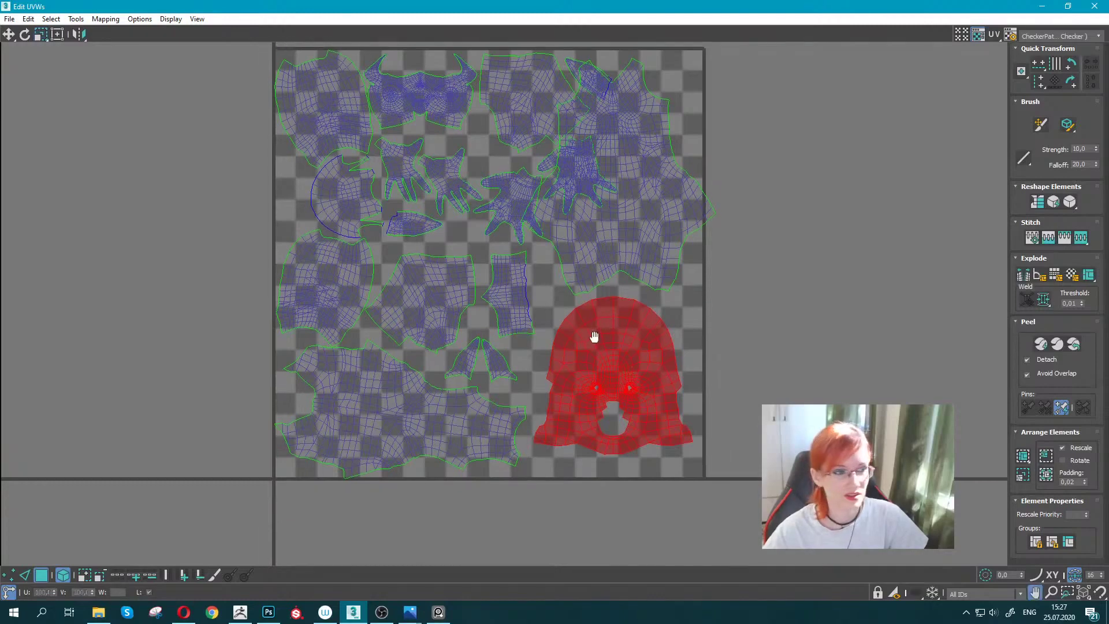
{"action": "key", "text": "w"}
{"action": "mouse_move", "coordinate": [607, 356]}
{"action": "left_mouse_down"}
{"action": "mouse_move", "coordinate": [594, 379]}
{"action": "mouse_move", "coordinate": [594, 365]}
{"action": "left_mouse_up"}
Park two hand islands off the tile's right side and shift the body island down-left.
{"action": "middle_click_drag", "start_coordinate": [594, 364], "coordinate": [611, 438]}
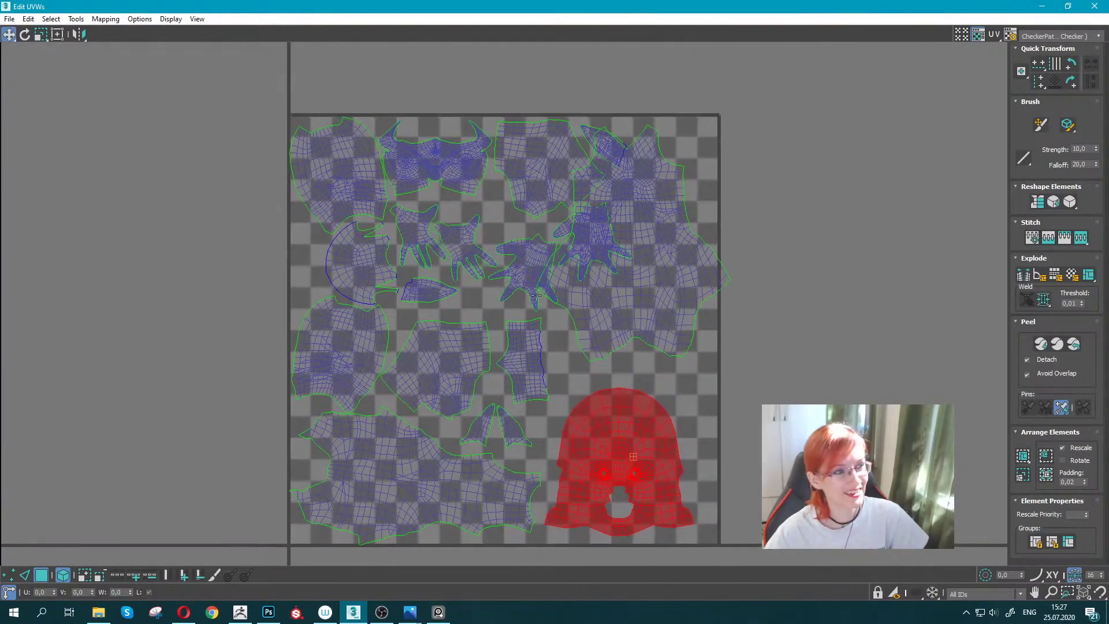
{"action": "left_click", "coordinate": [523, 271]}
{"action": "left_click_drag", "start_coordinate": [522, 272], "coordinate": [839, 256]}
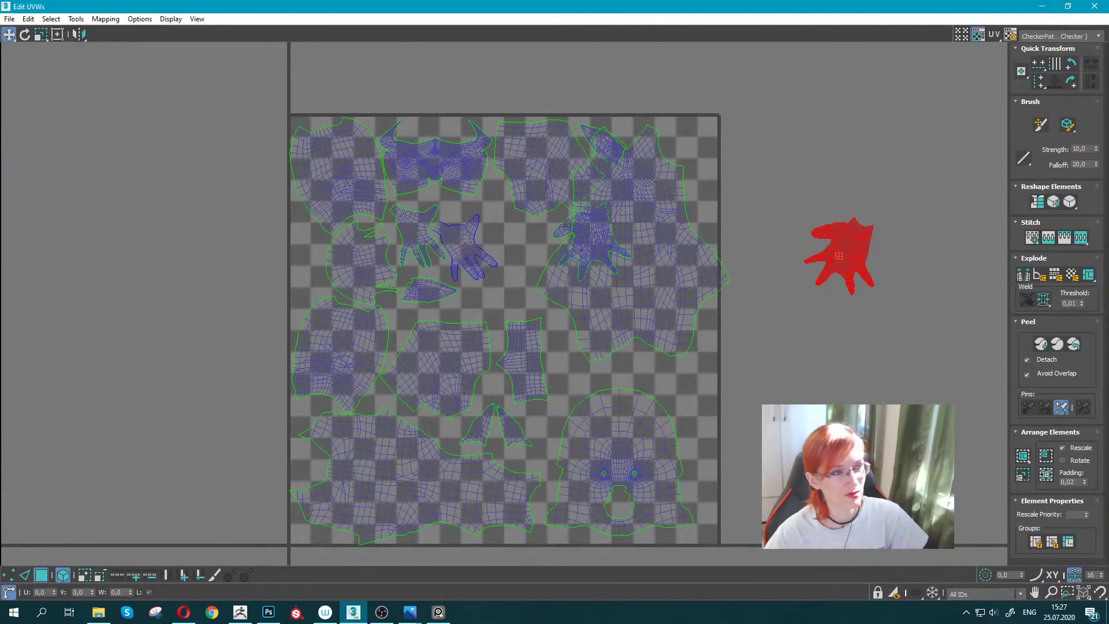
{"action": "left_click_drag", "start_coordinate": [565, 226], "coordinate": [813, 306]}
{"action": "left_click", "coordinate": [745, 297]}
{"action": "mouse_move", "coordinate": [614, 287]}
{"action": "left_mouse_down"}
{"action": "mouse_move", "coordinate": [602, 297]}
{"action": "mouse_move", "coordinate": [610, 305]}
{"action": "left_mouse_up"}
Nudge the pointed piece beside the body slightly left.
{"action": "left_click", "coordinate": [523, 358]}
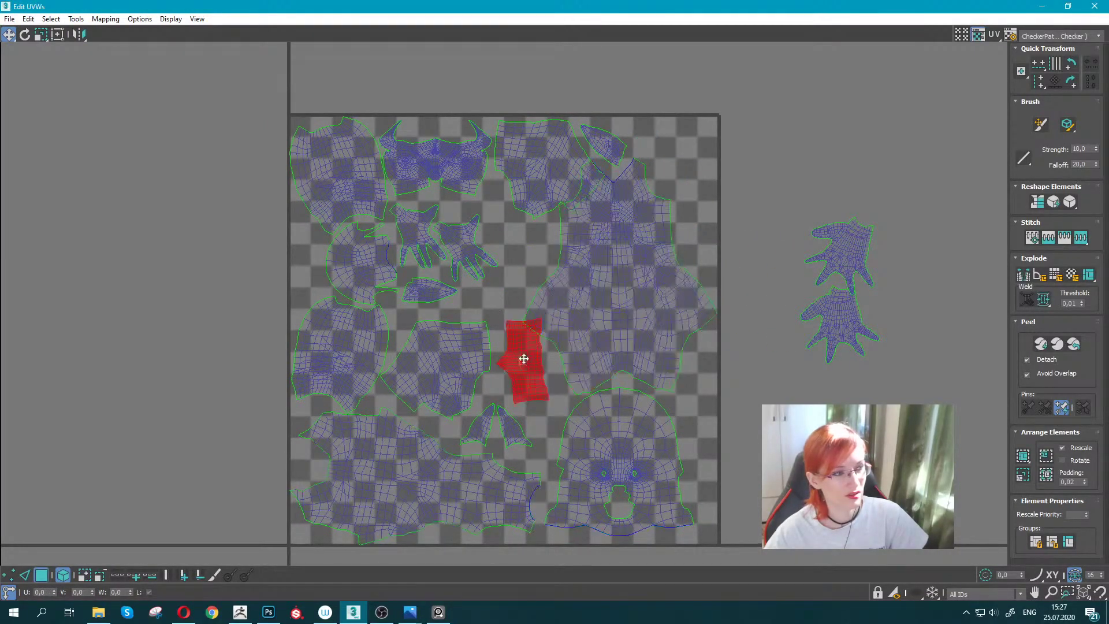
{"action": "scroll", "coordinate": [538, 312], "scroll_direction": "up", "scroll_amount": 2}
{"action": "scroll", "coordinate": [538, 414], "scroll_direction": "up", "scroll_amount": 2}
{"action": "left_click", "coordinate": [439, 370]}
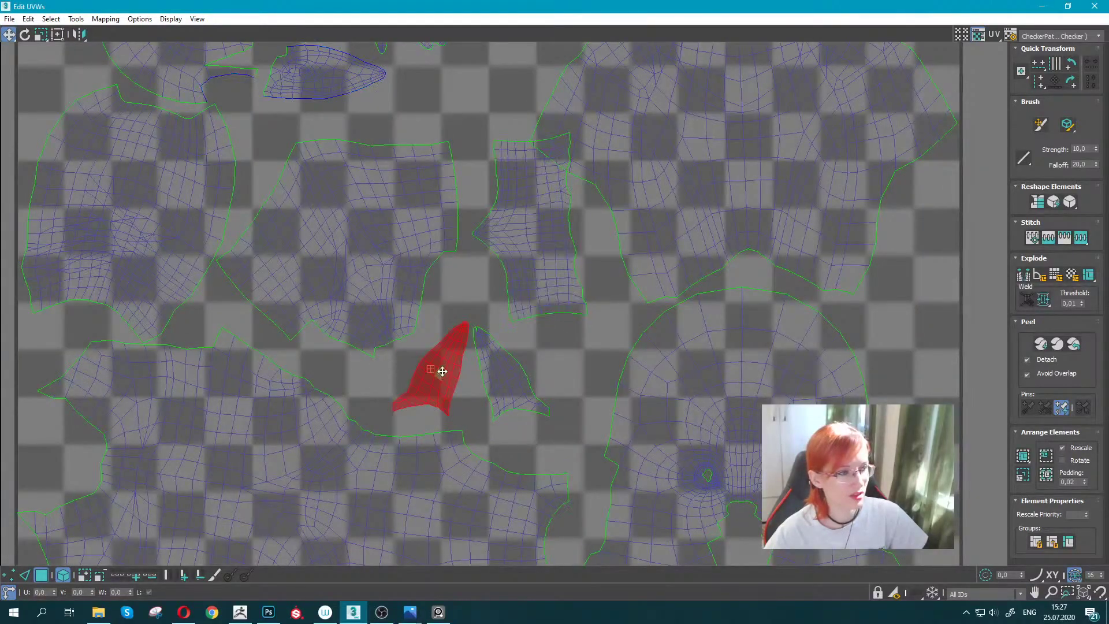
{"action": "left_click_drag", "start_coordinate": [433, 368], "coordinate": [422, 371]}
{"action": "scroll", "coordinate": [439, 334], "scroll_direction": "up", "scroll_amount": 1}
{"action": "scroll", "coordinate": [505, 254], "scroll_direction": "up", "scroll_amount": 5}
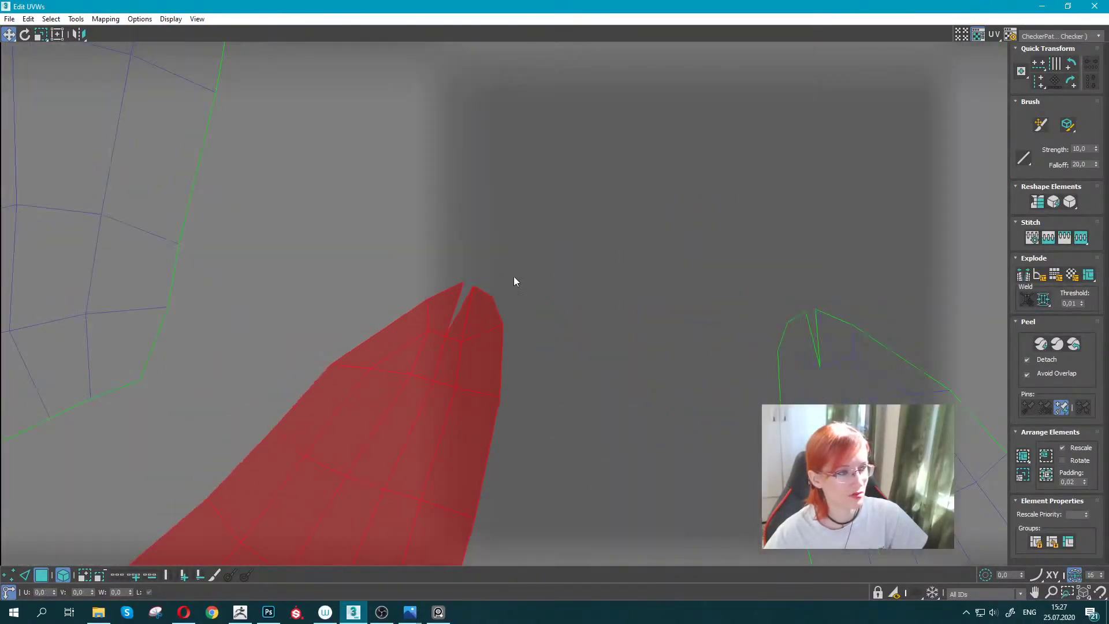
Select the tip vertices of the pointed piece and its right neighbour.
{"action": "left_click", "coordinate": [9, 575]}
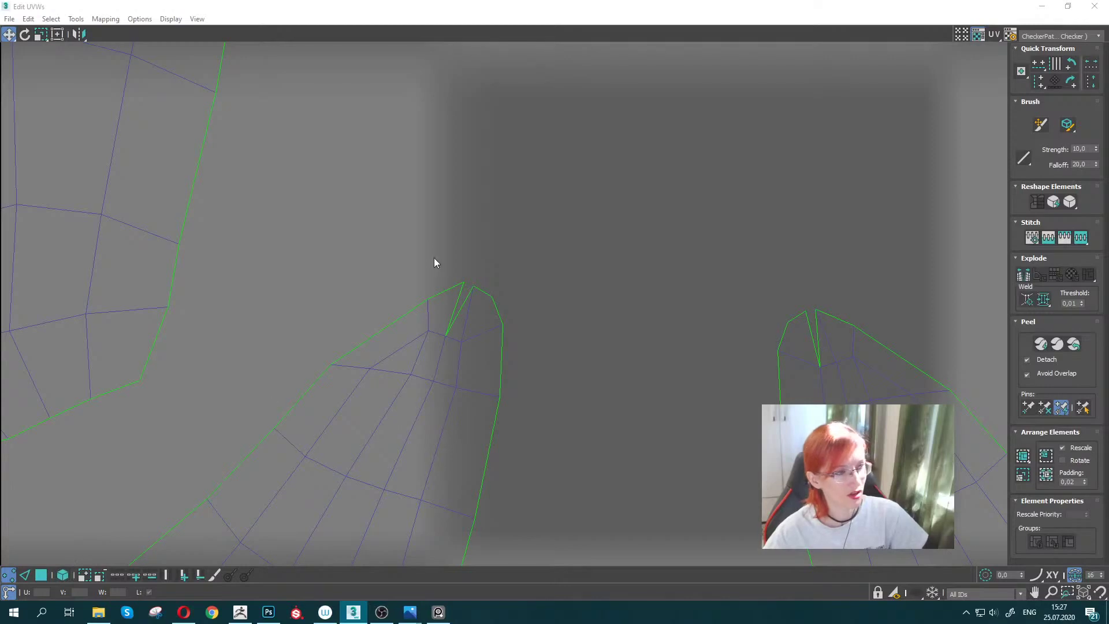
{"action": "left_click", "coordinate": [468, 283]}
{"action": "middle_click_drag", "start_coordinate": [795, 289], "coordinate": [616, 282]}
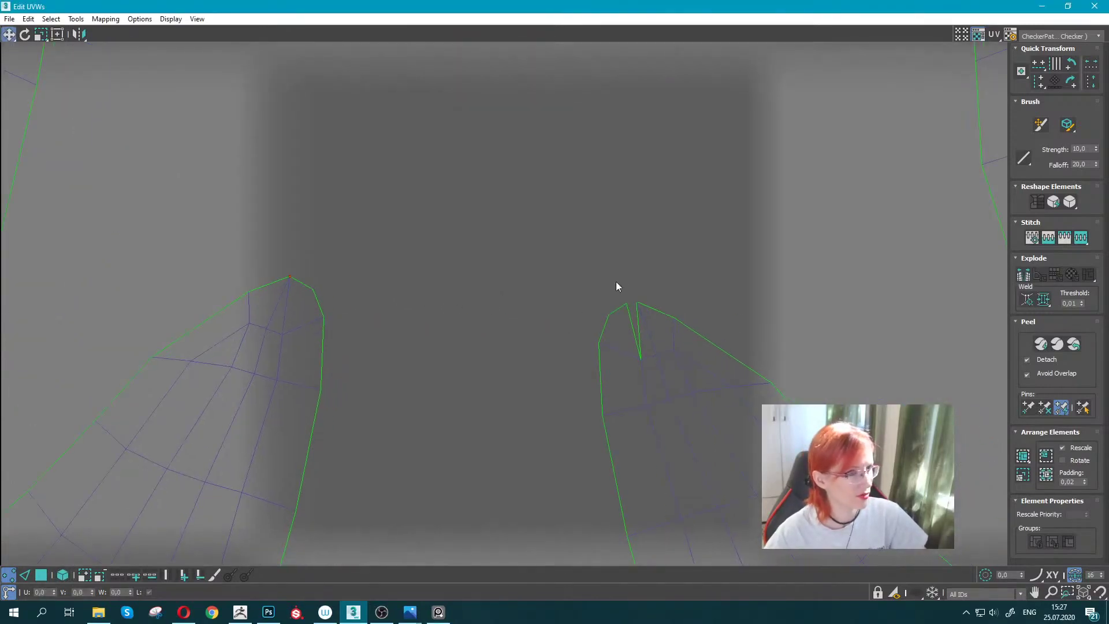
{"action": "left_click_drag", "start_coordinate": [616, 282], "coordinate": [649, 328]}
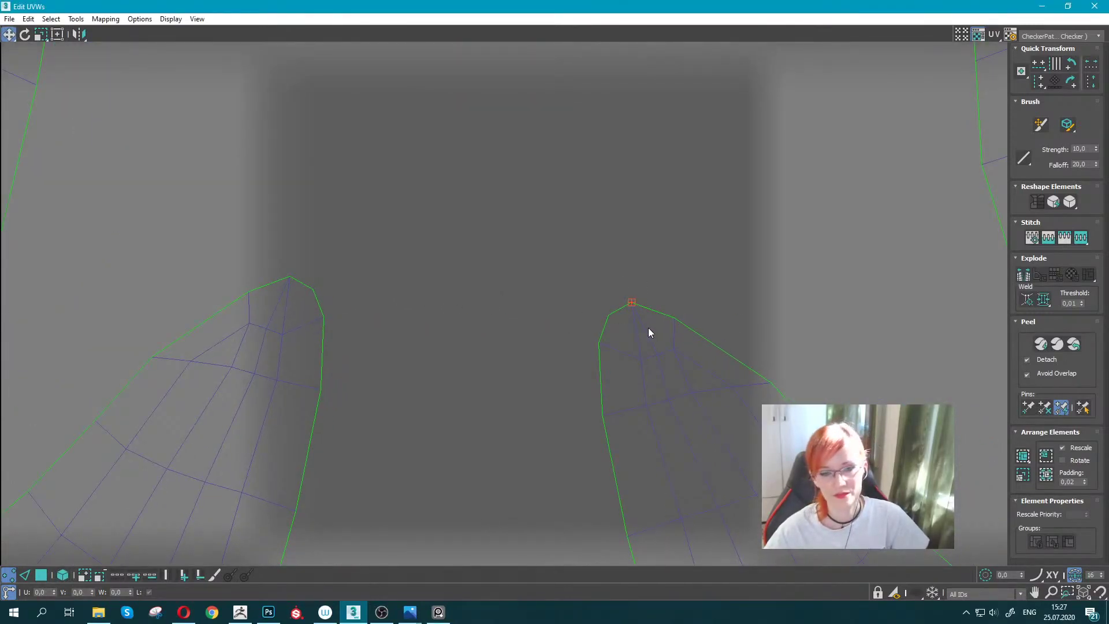
{"action": "scroll", "coordinate": [645, 333], "scroll_direction": "down", "scroll_amount": 5}
{"action": "scroll", "coordinate": [607, 306], "scroll_direction": "down", "scroll_amount": 5}
{"action": "scroll", "coordinate": [507, 311], "scroll_direction": "down", "scroll_amount": 3}
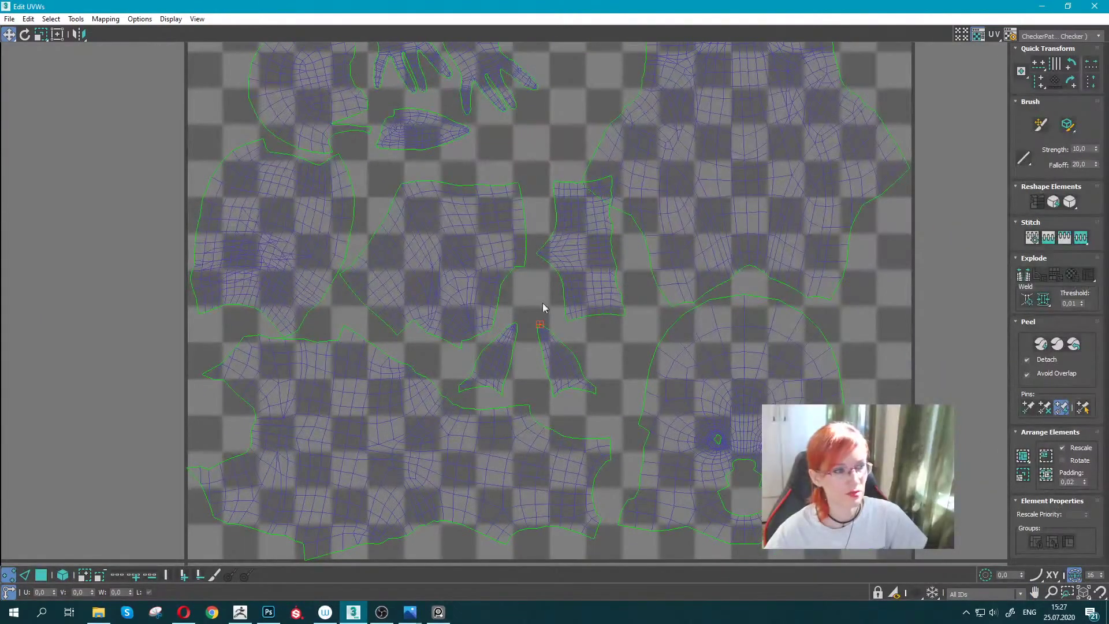
Move the small right piece down-left and the larger piece above it down.
{"action": "left_click", "coordinate": [64, 571]}
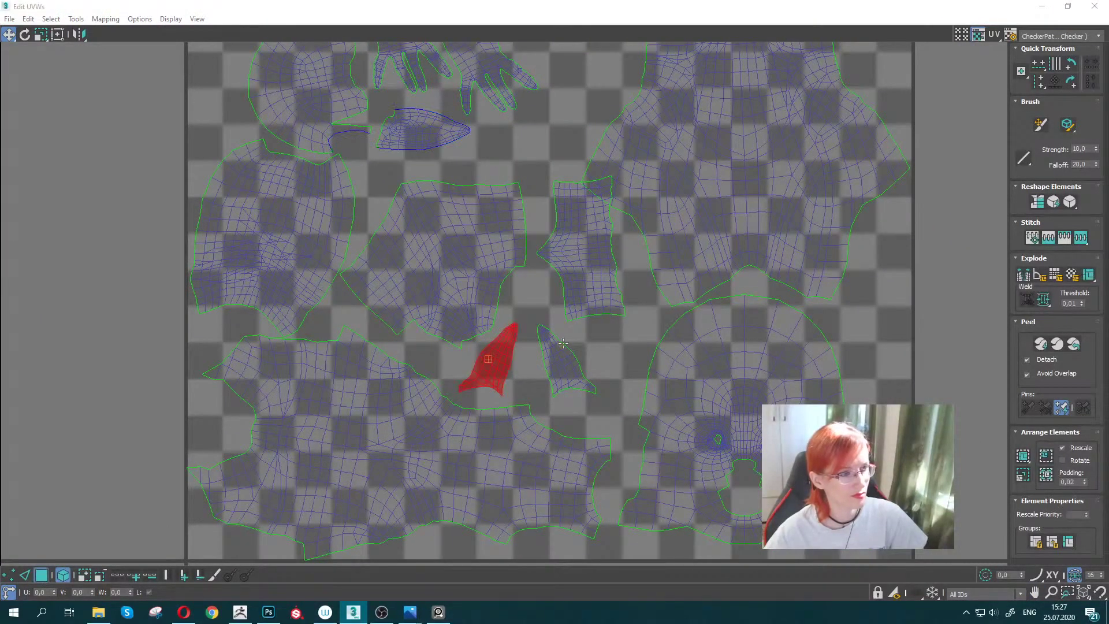
{"action": "left_click", "coordinate": [560, 388]}
{"action": "left_click_drag", "start_coordinate": [565, 366], "coordinate": [553, 386]}
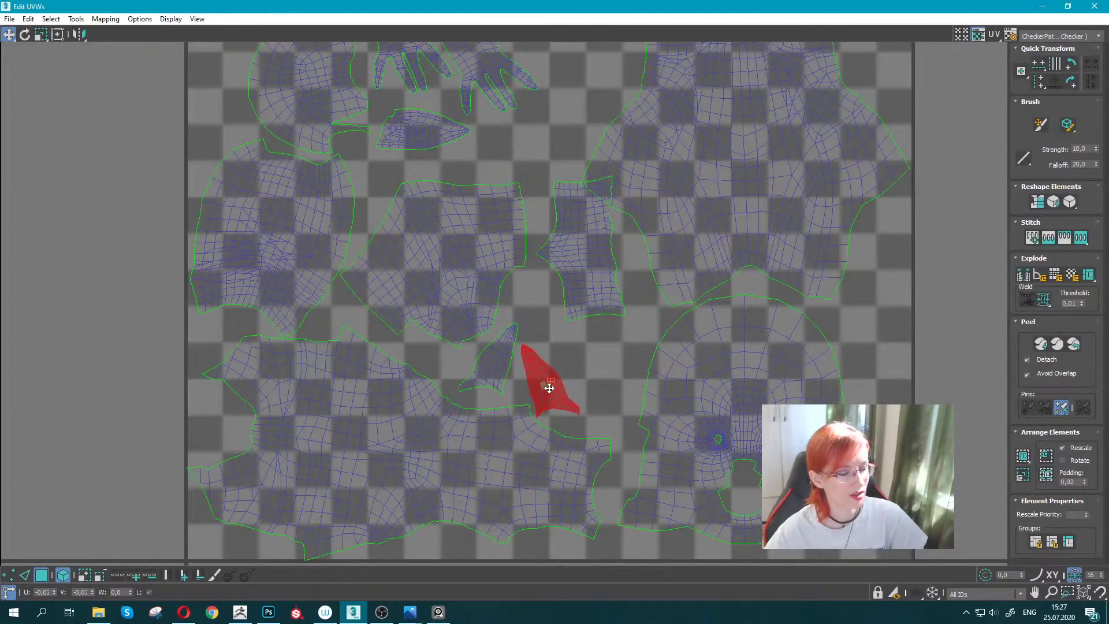
{"action": "mouse_move", "coordinate": [577, 263]}
{"action": "left_mouse_down"}
{"action": "mouse_move", "coordinate": [582, 304]}
{"action": "mouse_move", "coordinate": [560, 322]}
{"action": "left_mouse_up"}
{"action": "key", "text": "e"}
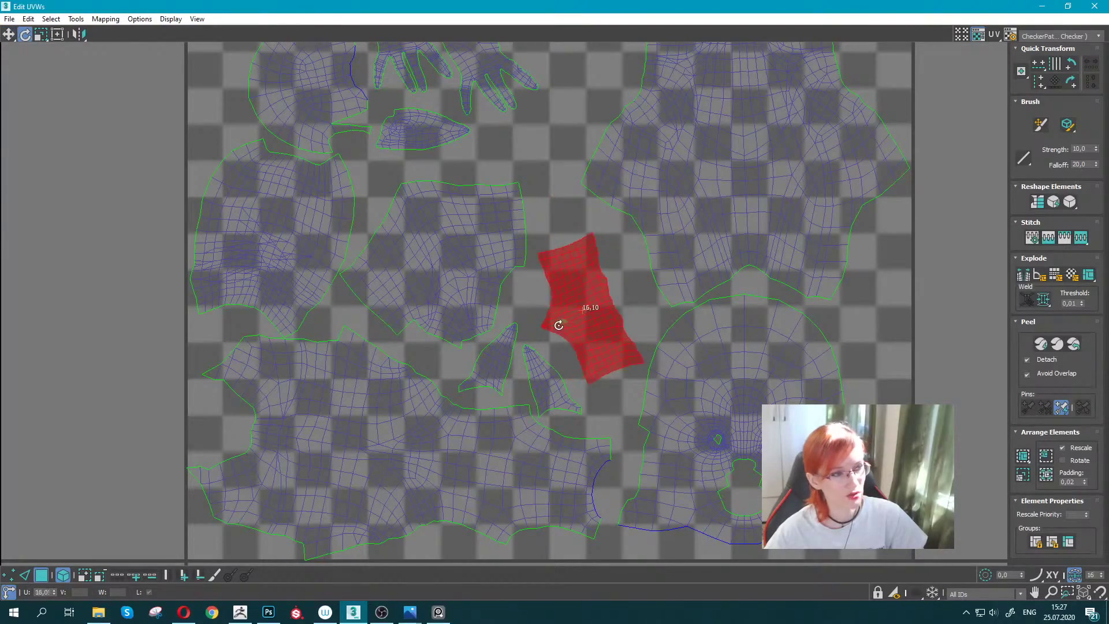
{"action": "key", "text": "w"}
{"action": "scroll", "coordinate": [544, 383], "scroll_direction": "down", "scroll_amount": 3}
Move the small top island into the gap below the hands and rotate it about 42°.
{"action": "scroll", "coordinate": [554, 378], "scroll_direction": "down", "scroll_amount": 2}
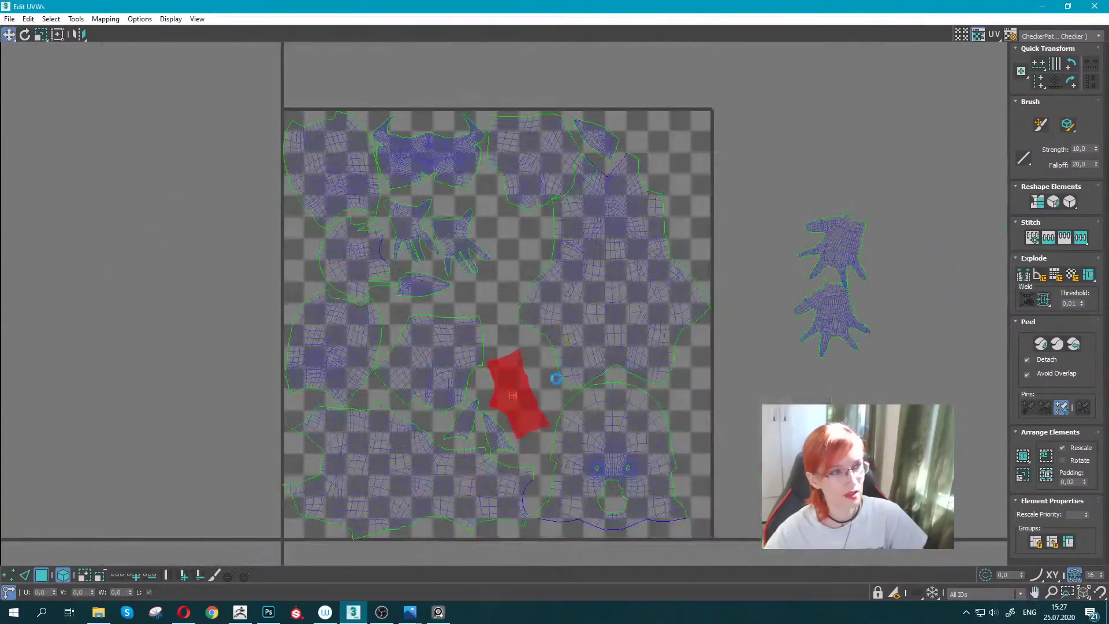
{"action": "left_click_drag", "start_coordinate": [822, 201], "coordinate": [837, 243]}
{"action": "middle_click_drag", "start_coordinate": [619, 252], "coordinate": [649, 253]}
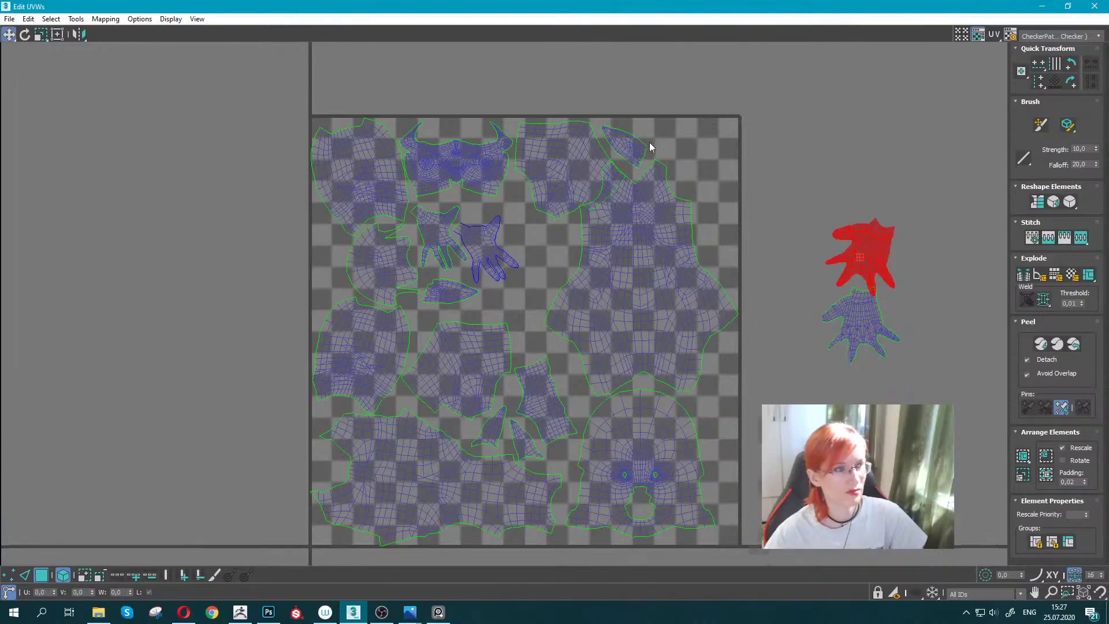
{"action": "scroll", "coordinate": [648, 143], "scroll_direction": "up", "scroll_amount": 3}
{"action": "mouse_move", "coordinate": [607, 162]}
{"action": "left_mouse_down"}
{"action": "mouse_move", "coordinate": [413, 413]}
{"action": "mouse_move", "coordinate": [358, 430]}
{"action": "left_mouse_up"}
{"action": "key", "text": "e"}
{"action": "key", "text": "w"}
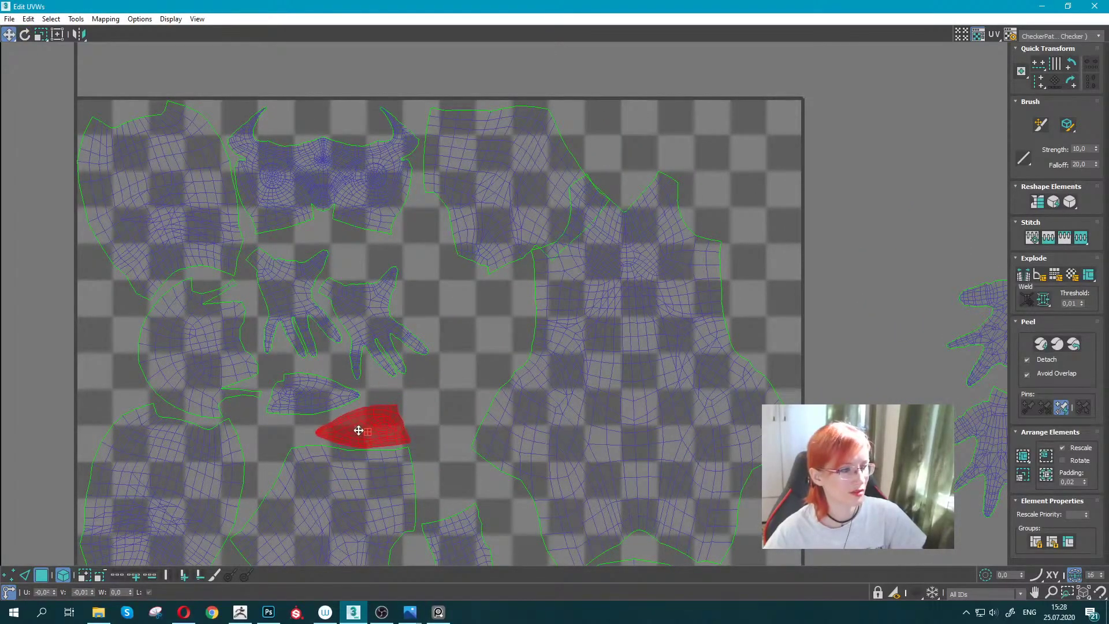
{"action": "scroll", "coordinate": [377, 420], "scroll_direction": "down", "scroll_amount": 3}
{"action": "scroll", "coordinate": [377, 421], "scroll_direction": "down", "scroll_amount": 2}
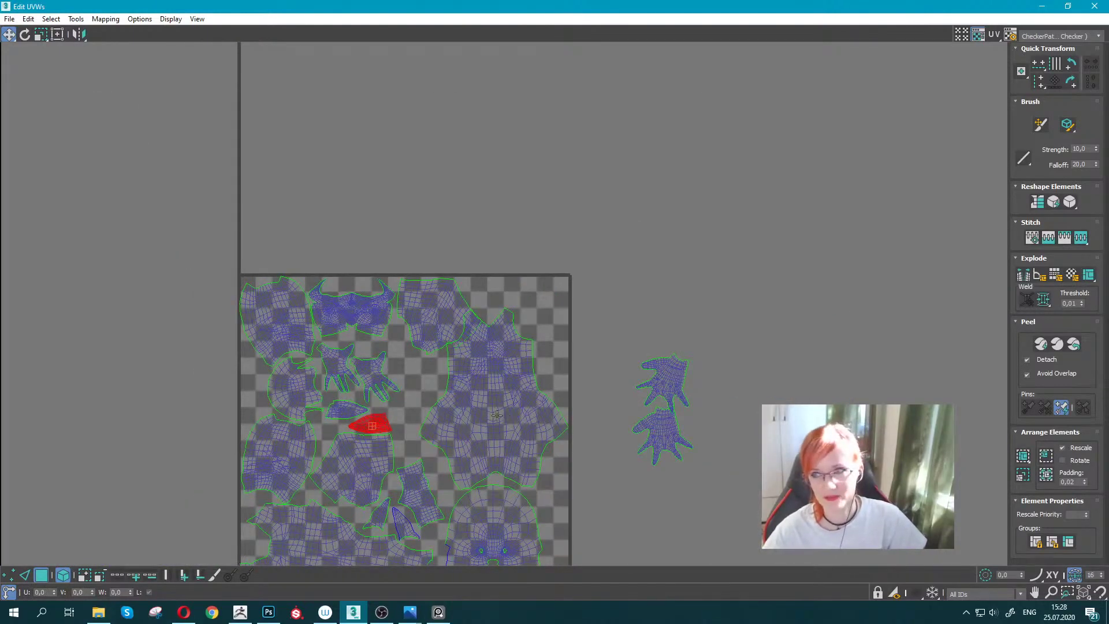
{"action": "key", "text": "alt+Tab"}
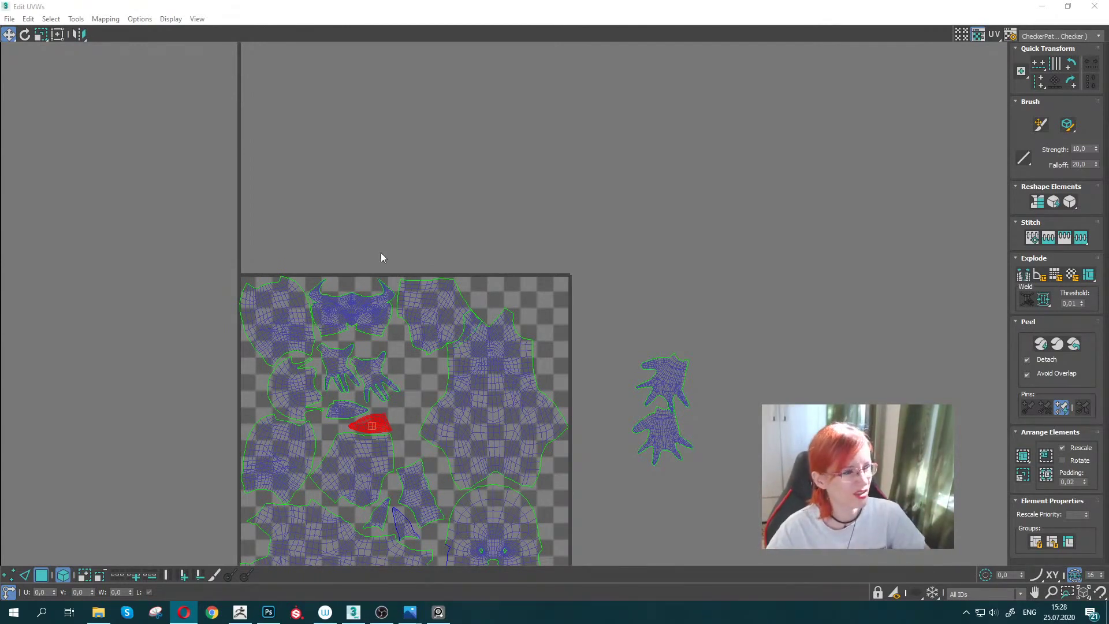
Nudge the torso island left and move the upper sleeve island to the tile's top-right edge.
{"action": "middle_click_drag", "start_coordinate": [381, 258], "coordinate": [339, 176]}
{"action": "scroll", "coordinate": [445, 258], "scroll_direction": "up", "scroll_amount": 2}
{"action": "left_click_drag", "start_coordinate": [512, 366], "coordinate": [485, 370]}
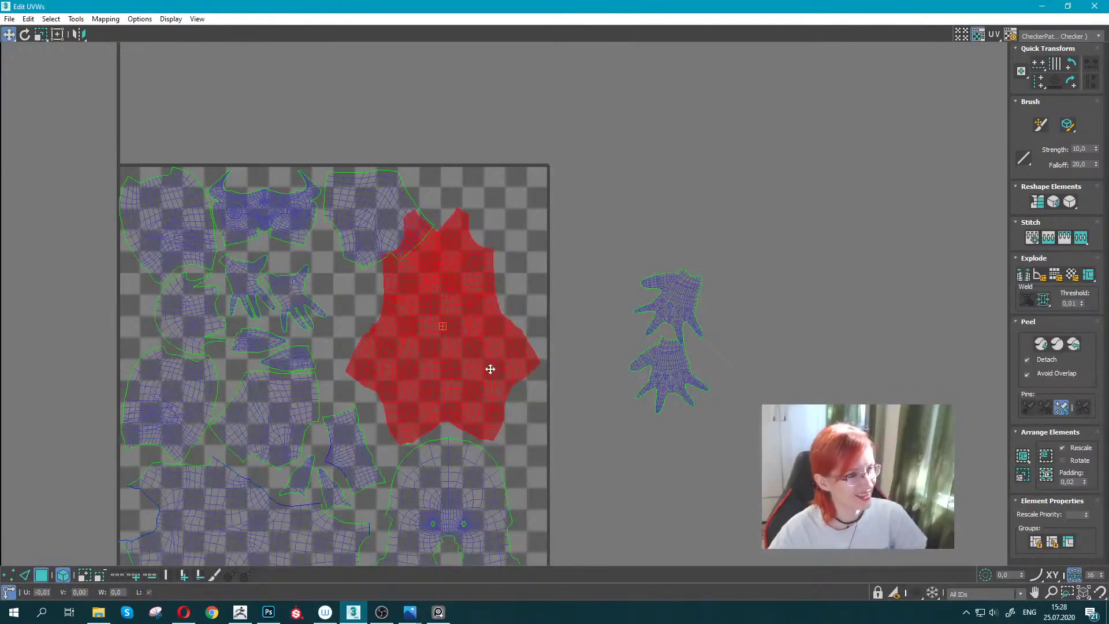
{"action": "middle_click_drag", "start_coordinate": [479, 366], "coordinate": [479, 381]}
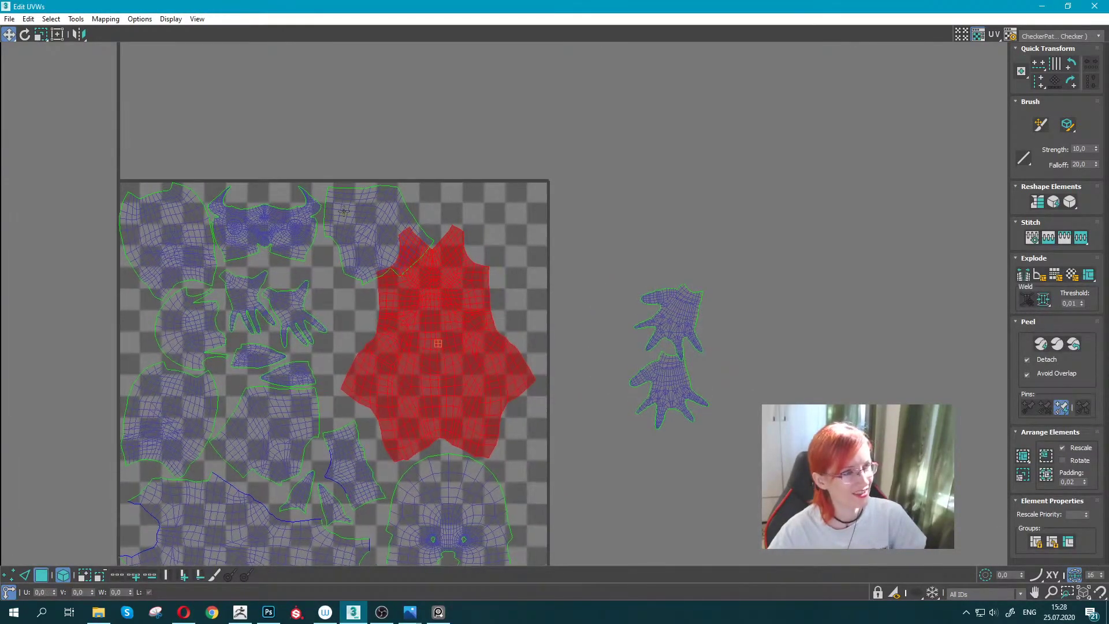
{"action": "left_click_drag", "start_coordinate": [344, 208], "coordinate": [499, 198]}
Restore the Edit UVWs window to check the sleeve pieces in 3D, then maximize it again.
{"action": "double_click", "coordinate": [491, 6]}
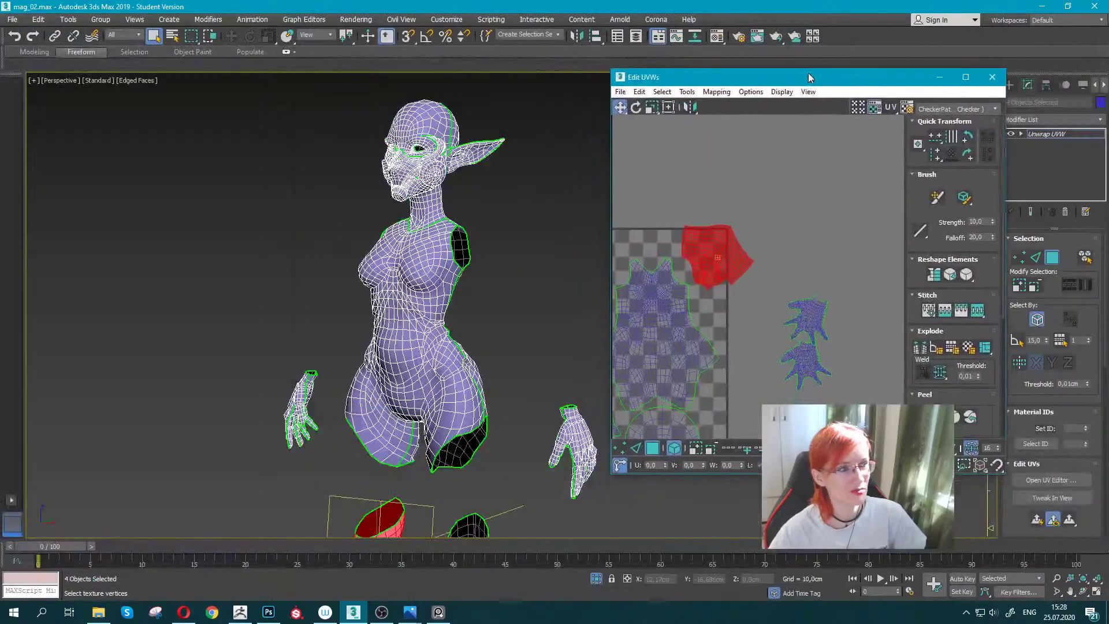
{"action": "mouse_move", "coordinate": [344, 394]}
{"action": "middle_mouse_down"}
{"action": "mouse_move", "coordinate": [255, 215]}
{"action": "mouse_move", "coordinate": [257, 258]}
{"action": "middle_mouse_up"}
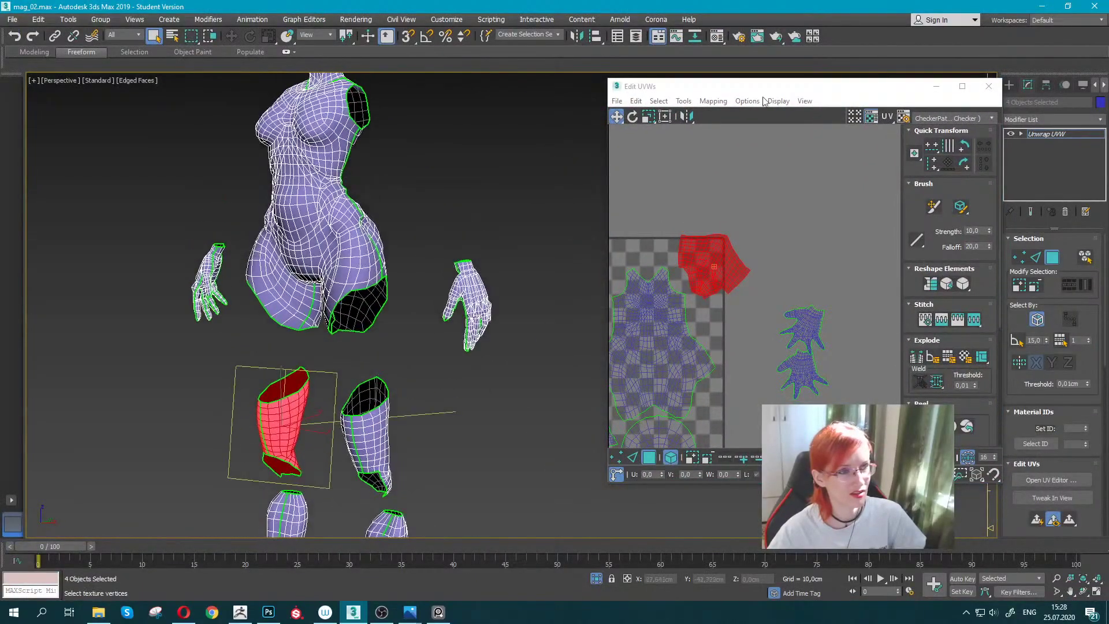
{"action": "double_click", "coordinate": [778, 90]}
{"action": "middle_click_drag", "start_coordinate": [310, 99], "coordinate": [411, 197]}
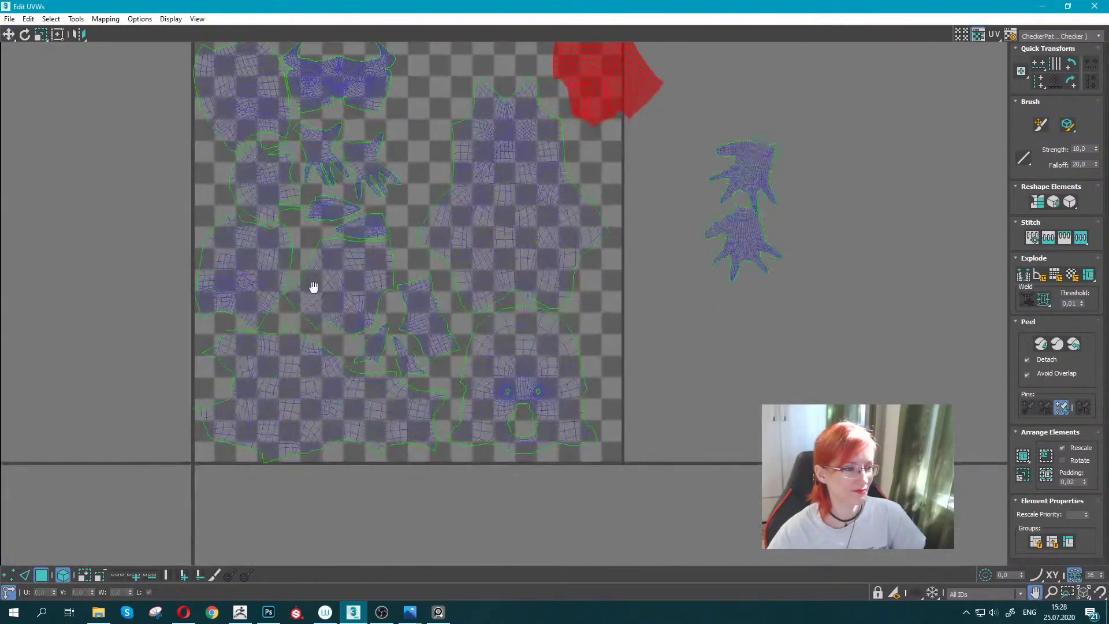
Move the collar island out above the tile.
{"action": "scroll", "coordinate": [323, 347], "scroll_direction": "down", "scroll_amount": 4}
{"action": "left_click_drag", "start_coordinate": [521, 389], "coordinate": [645, 461]}
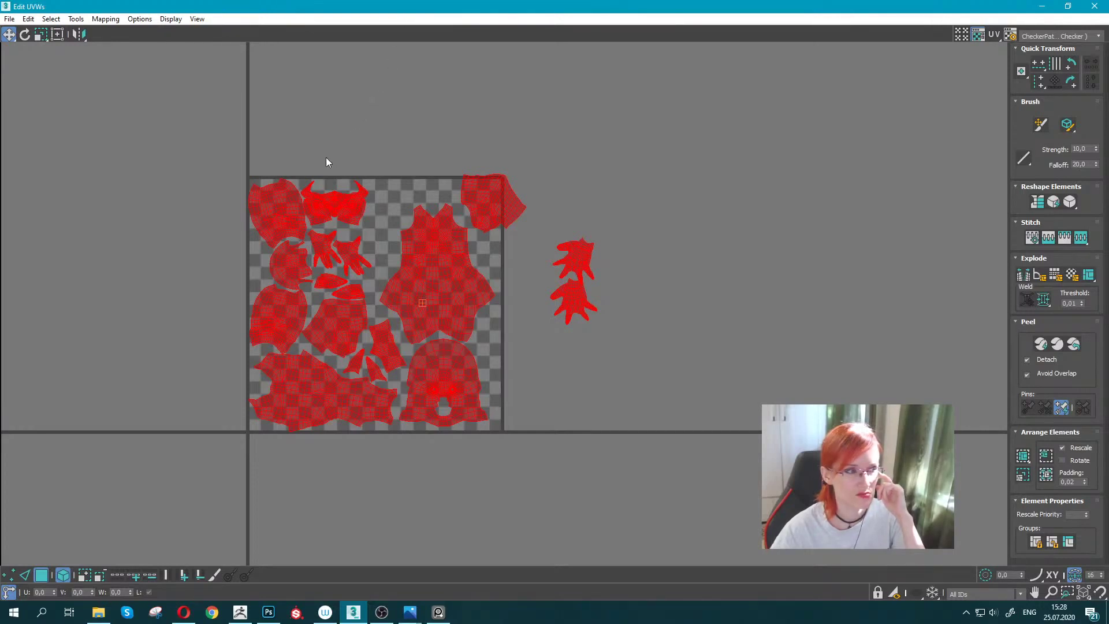
{"action": "left_click", "coordinate": [343, 208]}
{"action": "left_click_drag", "start_coordinate": [361, 197], "coordinate": [387, 139]}
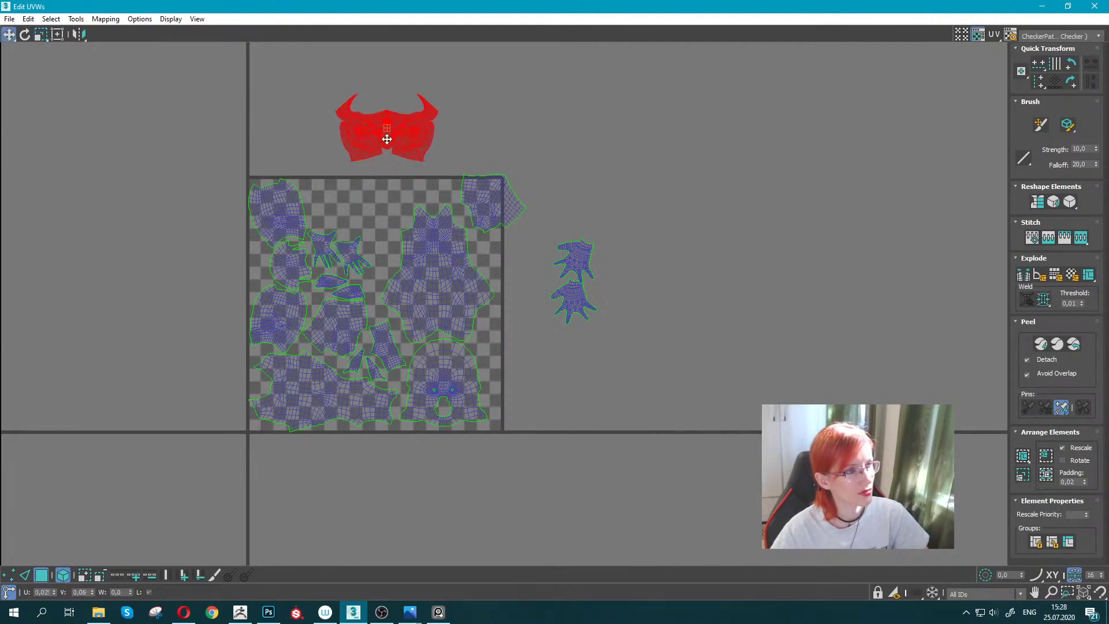
Scale down all remaining islands except the head and shift them down-left.
{"action": "left_click_drag", "start_coordinate": [190, 171], "coordinate": [627, 405]}
{"action": "left_click", "coordinate": [435, 376], "text": "alt"}
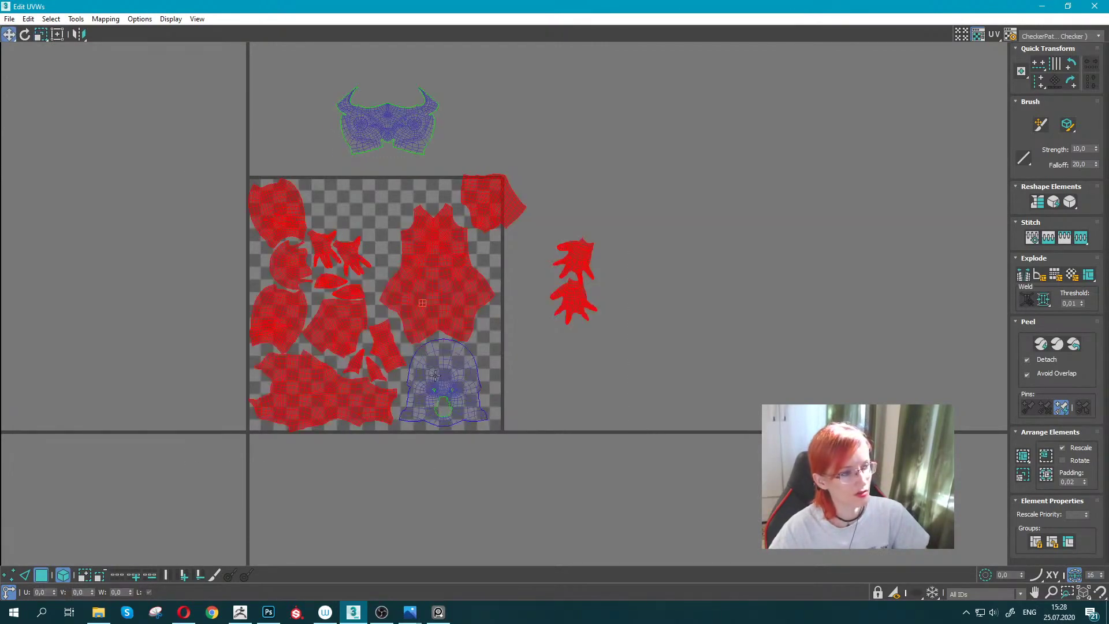
{"action": "left_click_drag", "start_coordinate": [442, 254], "coordinate": [446, 265]}
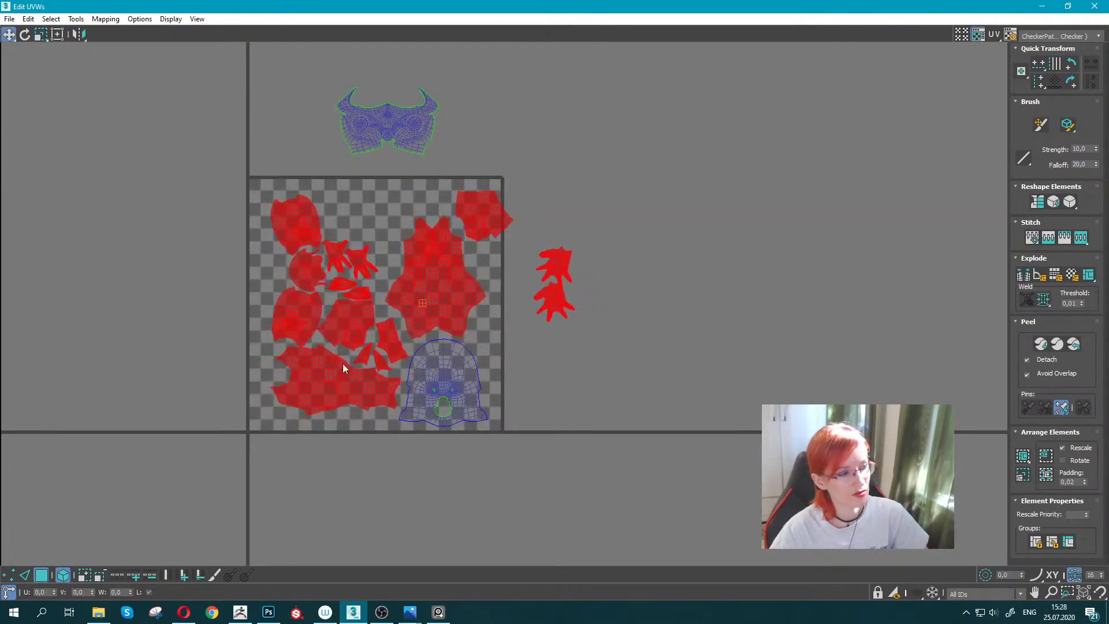
{"action": "left_click_drag", "start_coordinate": [333, 386], "coordinate": [313, 398]}
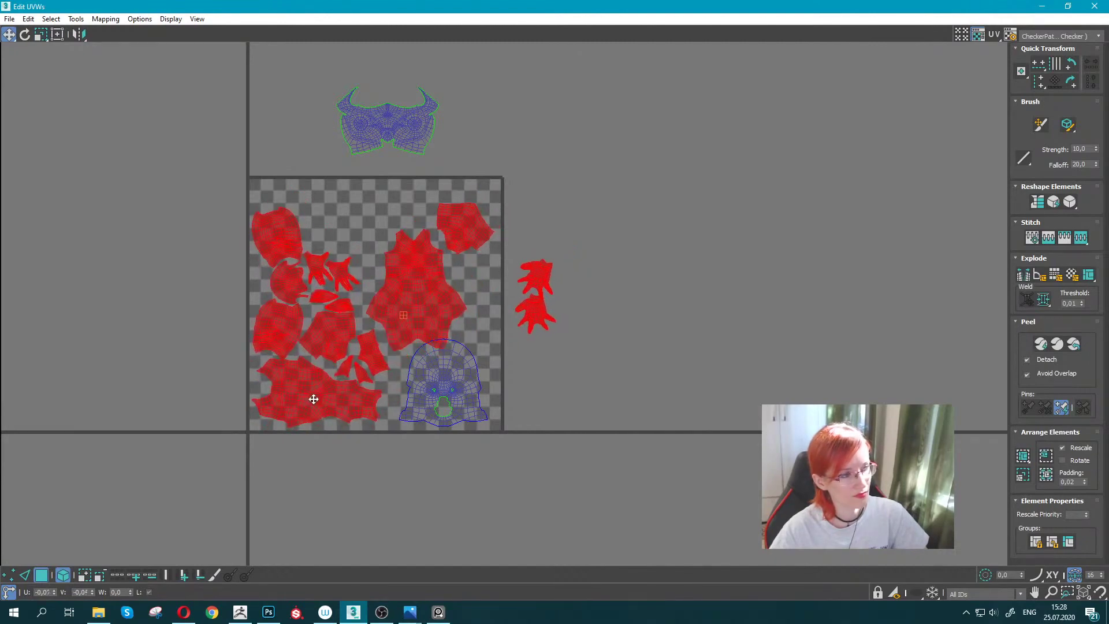
Lay the collar island back along the top edge of the tile.
{"action": "scroll", "coordinate": [270, 170], "scroll_direction": "up", "scroll_amount": 3}
{"action": "left_click_drag", "start_coordinate": [470, 91], "coordinate": [402, 237]}
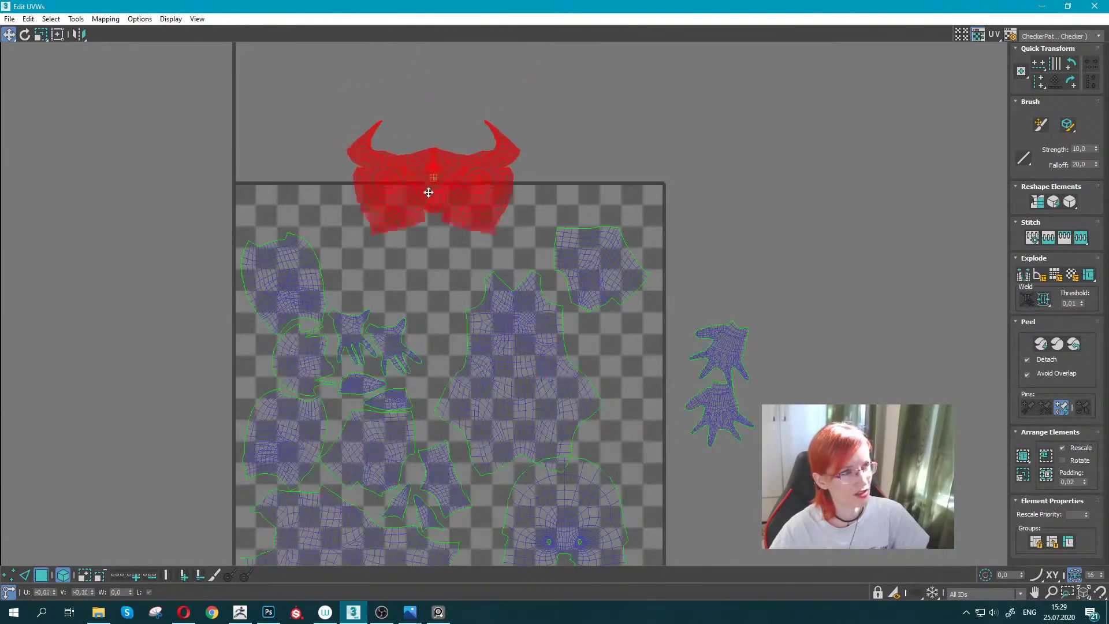
{"action": "middle_click_drag", "start_coordinate": [386, 437], "coordinate": [373, 281]}
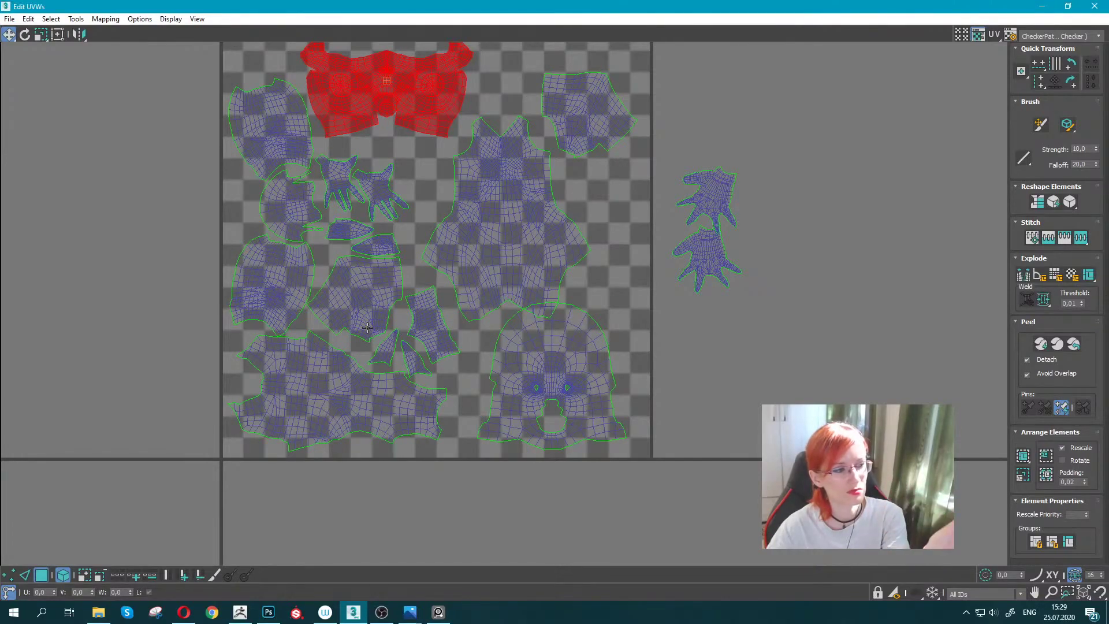
Move the upper-right island up-left and bring both hand islands just inside the tile's right edge.
{"action": "middle_click_drag", "start_coordinate": [329, 135], "coordinate": [347, 225]}
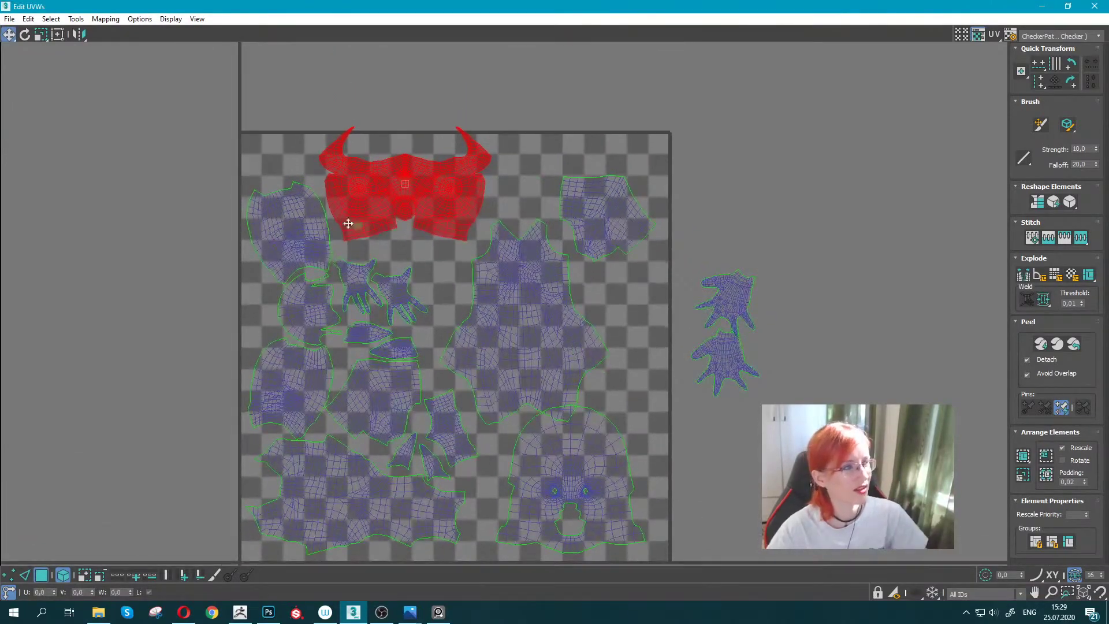
{"action": "left_click", "coordinate": [288, 231]}
{"action": "mouse_move", "coordinate": [582, 227]}
{"action": "left_mouse_down"}
{"action": "mouse_move", "coordinate": [604, 214]}
{"action": "mouse_move", "coordinate": [584, 190]}
{"action": "left_mouse_up"}
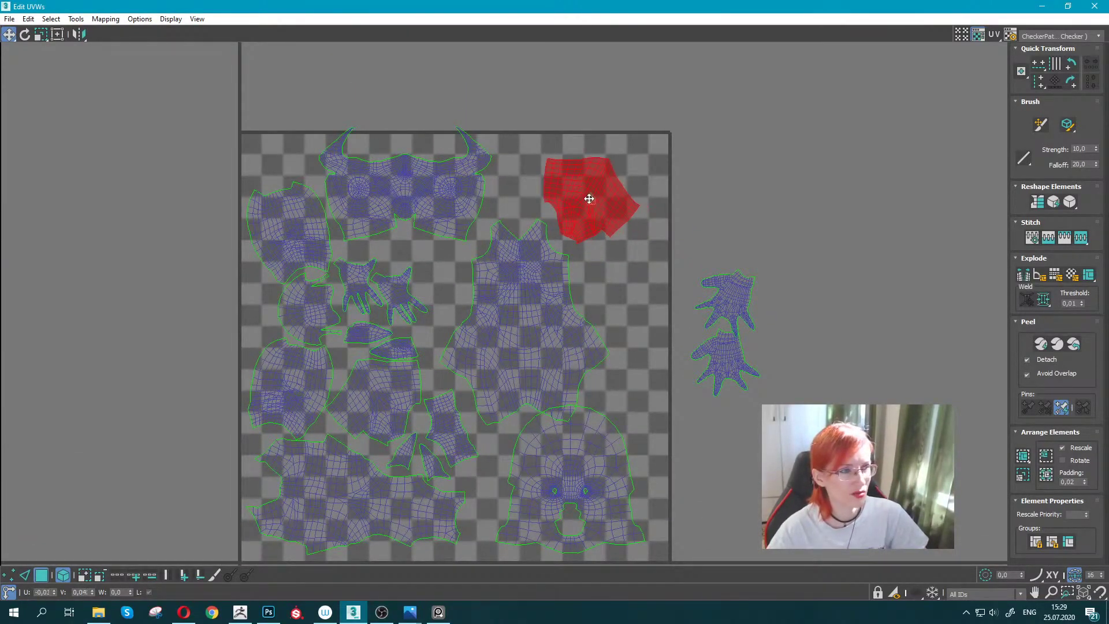
{"action": "left_click", "coordinate": [728, 297]}
{"action": "left_click_drag", "start_coordinate": [697, 271], "coordinate": [587, 245]}
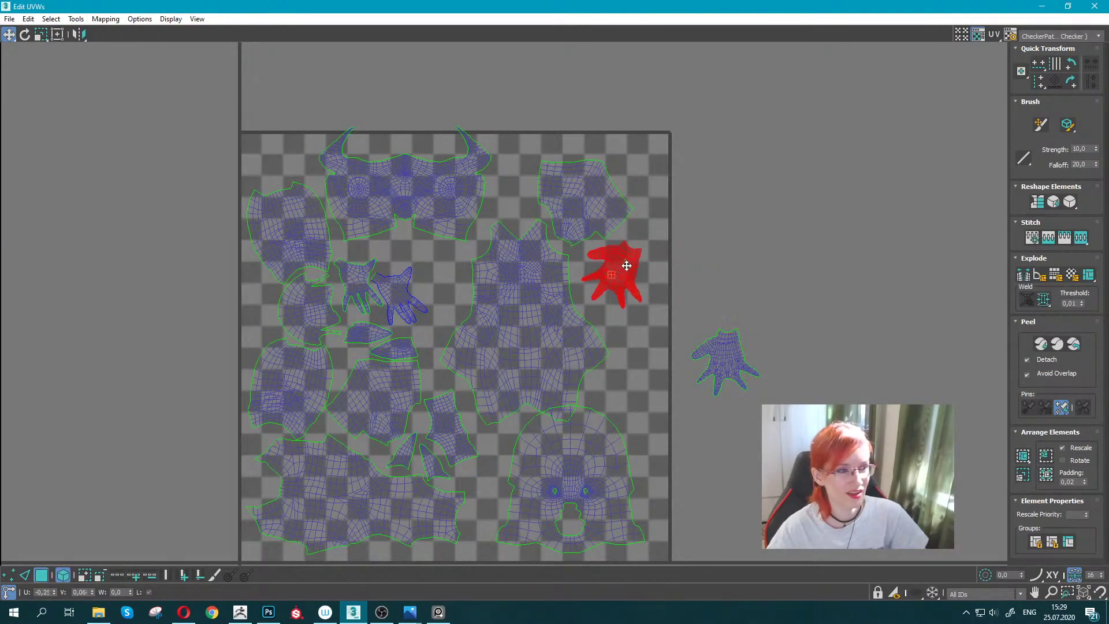
{"action": "left_click_drag", "start_coordinate": [723, 342], "coordinate": [636, 366]}
{"action": "middle_click_drag", "start_coordinate": [636, 366], "coordinate": [649, 314]}
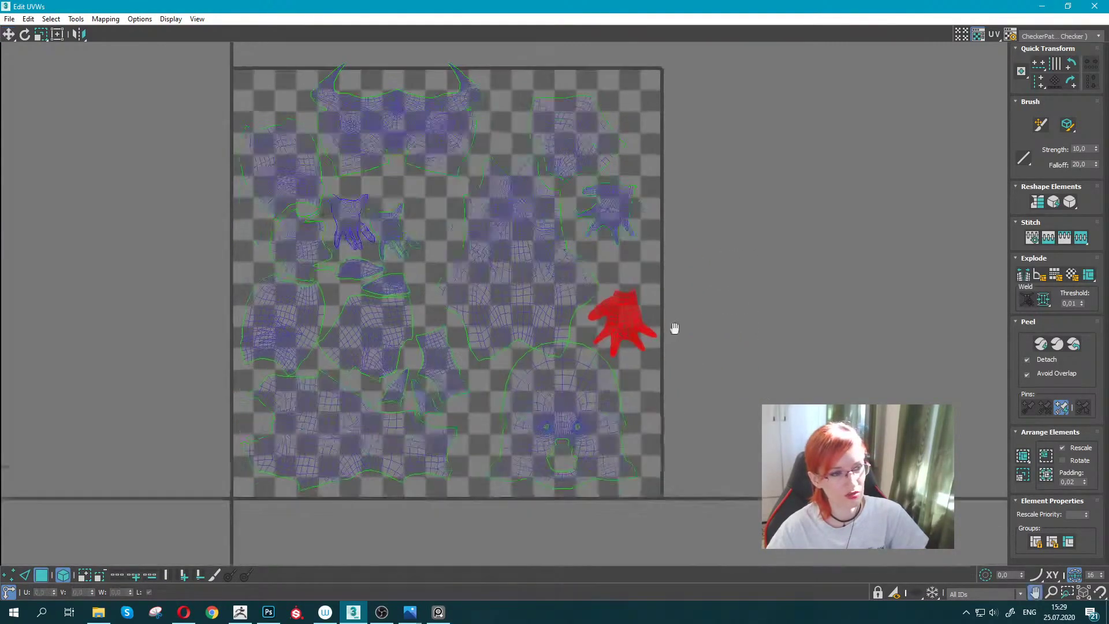
Nudge the head left, the torso up-right and the top-right island into the corner.
{"action": "left_click", "coordinate": [540, 313]}
{"action": "left_click_drag", "start_coordinate": [540, 314], "coordinate": [522, 314]}
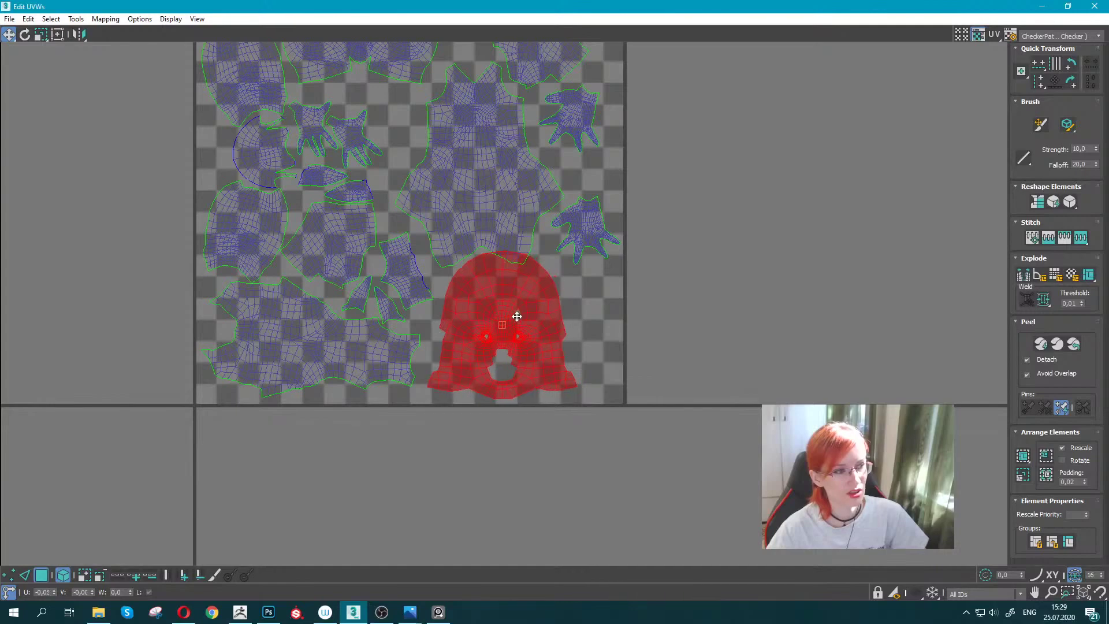
{"action": "middle_click_drag", "start_coordinate": [512, 314], "coordinate": [402, 262]}
{"action": "left_click", "coordinate": [498, 310]}
{"action": "left_click_drag", "start_coordinate": [498, 309], "coordinate": [520, 302]}
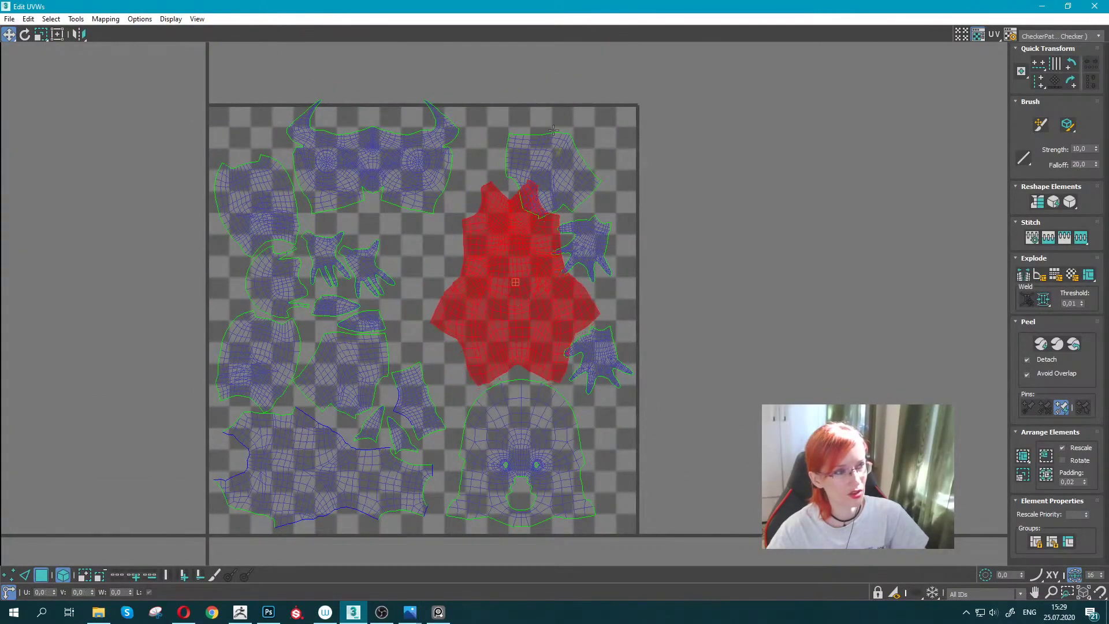
{"action": "left_click", "coordinate": [565, 164]}
{"action": "mouse_move", "coordinate": [564, 163]}
{"action": "left_mouse_down"}
{"action": "mouse_move", "coordinate": [601, 141]}
{"action": "mouse_move", "coordinate": [590, 150]}
{"action": "left_mouse_up"}
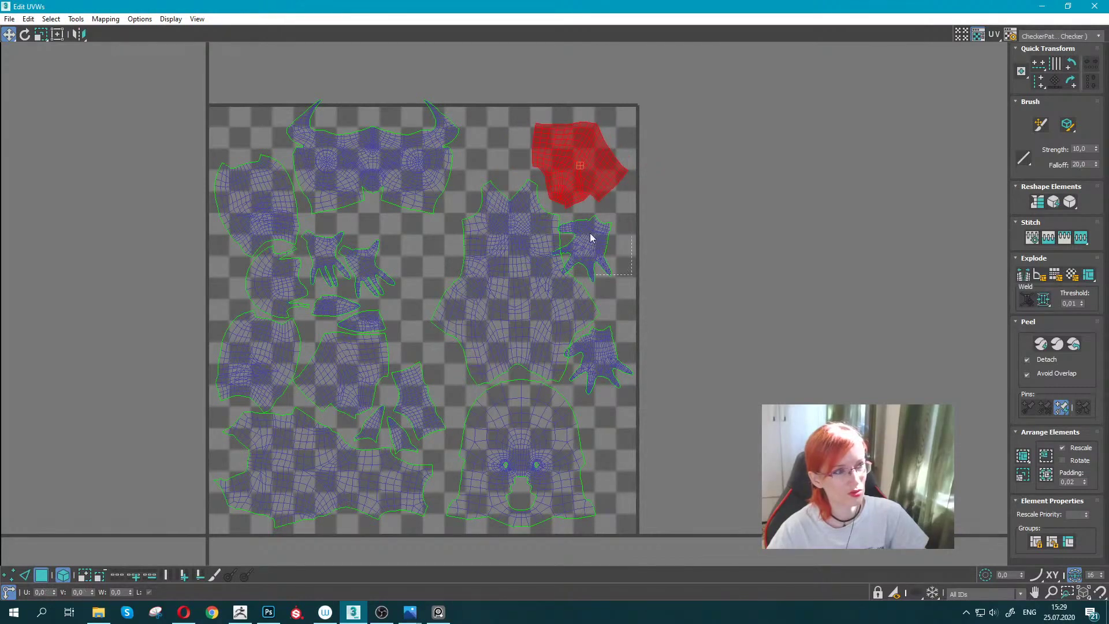
Rotate the lower hand to fit beside the torso and move the small hand into the centre gap.
{"action": "left_click_drag", "start_coordinate": [590, 237], "coordinate": [601, 232]}
{"action": "mouse_move", "coordinate": [603, 352]}
{"action": "left_mouse_down"}
{"action": "mouse_move", "coordinate": [394, 305]}
{"action": "mouse_move", "coordinate": [428, 277]}
{"action": "left_mouse_up"}
{"action": "key", "text": "e"}
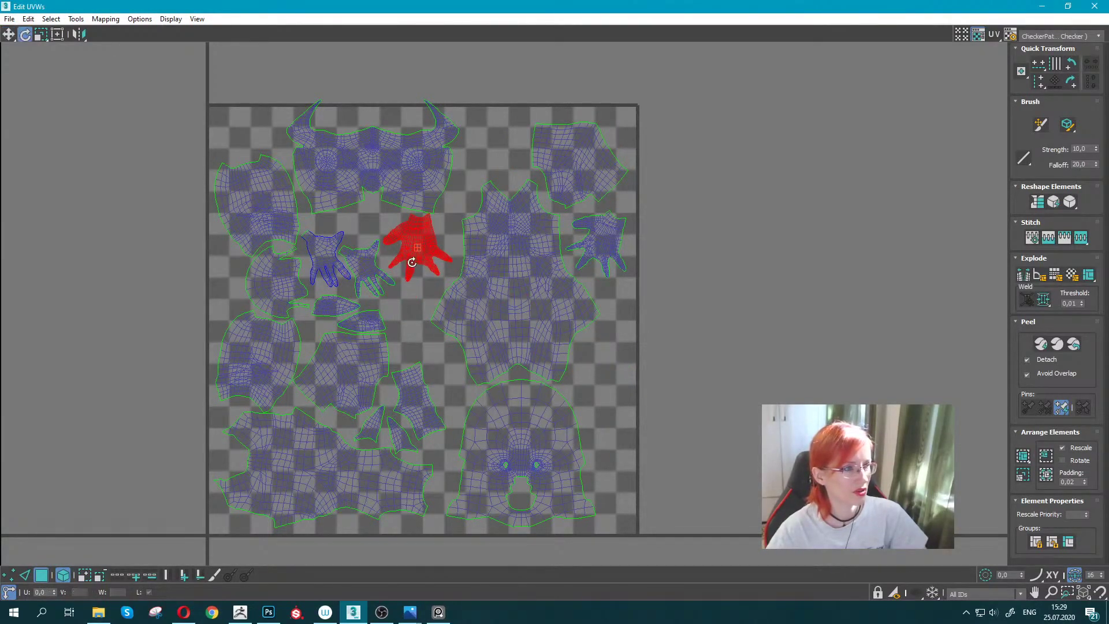
{"action": "middle_click_drag", "start_coordinate": [413, 249], "coordinate": [380, 189]}
{"action": "mouse_move", "coordinate": [380, 188]}
{"action": "left_mouse_down"}
{"action": "mouse_move", "coordinate": [557, 310]}
{"action": "mouse_move", "coordinate": [567, 295]}
{"action": "left_mouse_up"}
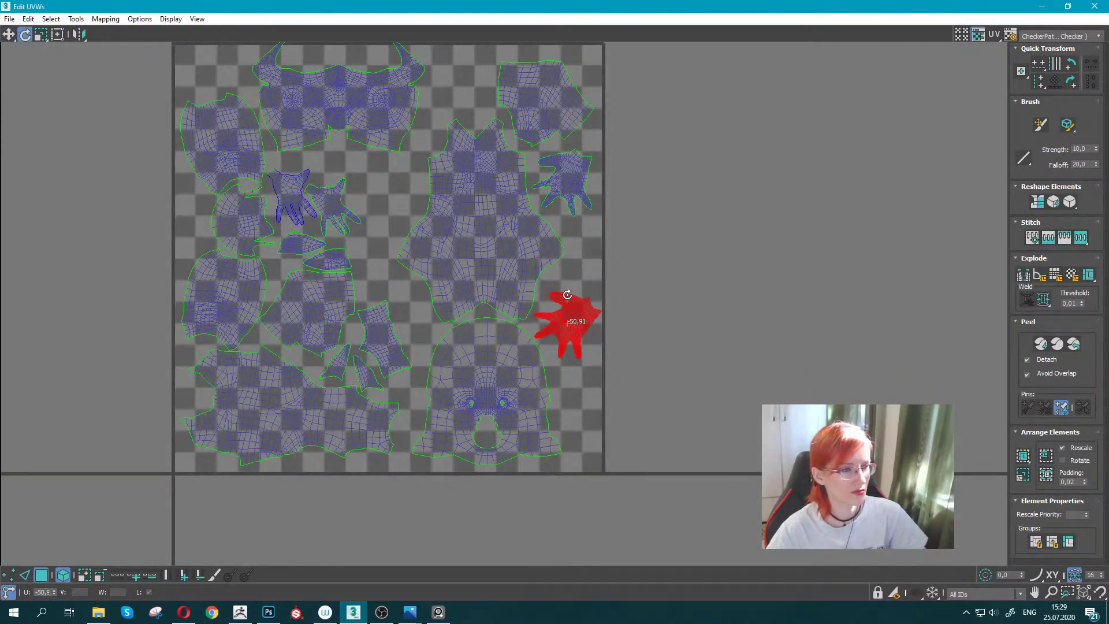
{"action": "left_click", "coordinate": [324, 196]}
{"action": "key", "text": "w"}
{"action": "left_click_drag", "start_coordinate": [330, 196], "coordinate": [371, 263]}
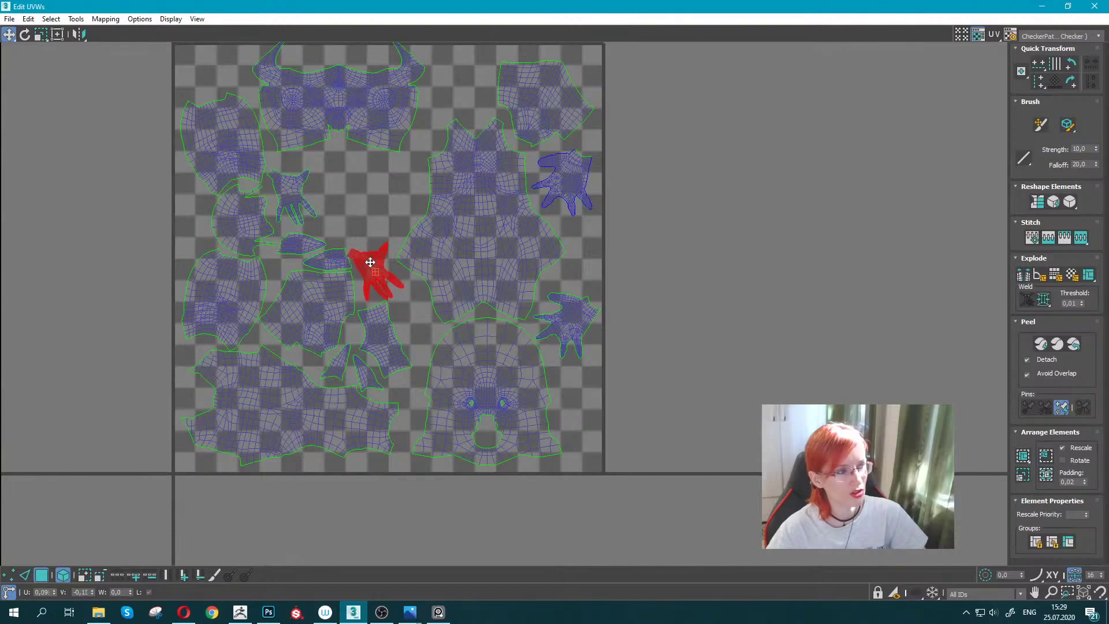
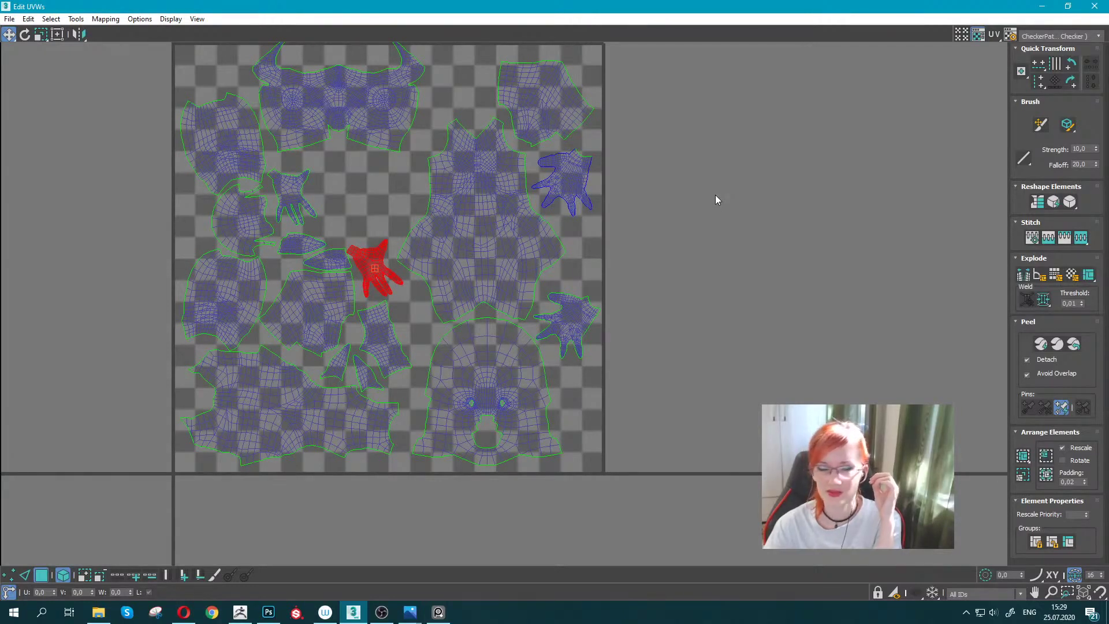
Rotate the top-left UV island upright and nudge the horned island slightly lower.
{"action": "mouse_move", "coordinate": [414, 243]}
{"action": "middle_mouse_down"}
{"action": "mouse_move", "coordinate": [458, 259]}
{"action": "mouse_move", "coordinate": [477, 307]}
{"action": "middle_mouse_up"}
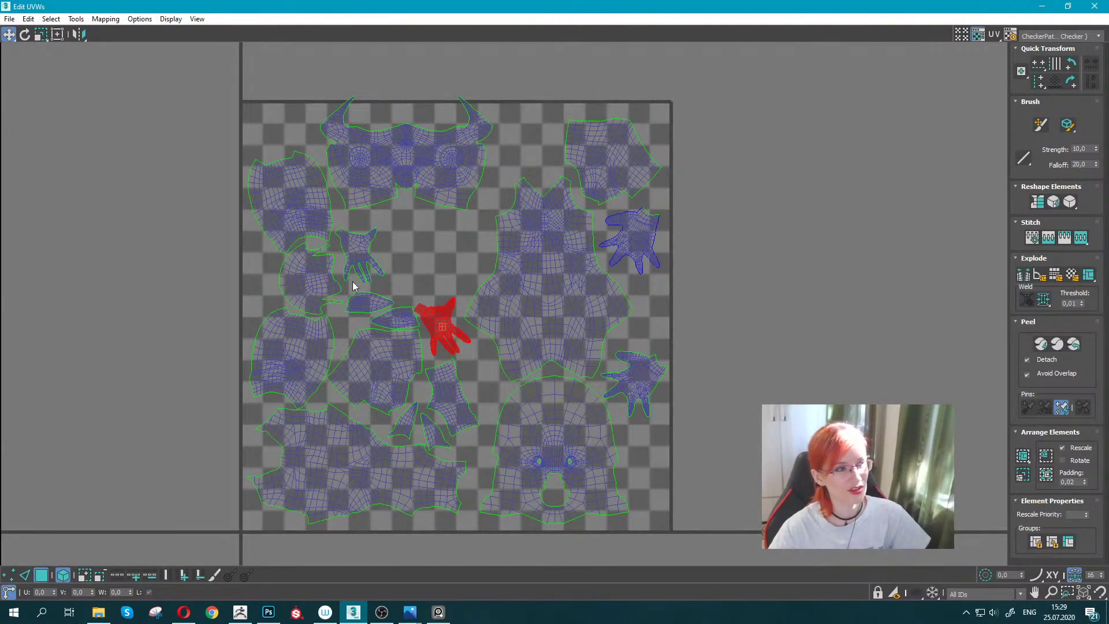
{"action": "left_click", "coordinate": [267, 206]}
{"action": "key", "text": "e"}
{"action": "mouse_move", "coordinate": [277, 207]}
{"action": "left_mouse_down"}
{"action": "mouse_move", "coordinate": [258, 200]}
{"action": "mouse_move", "coordinate": [293, 179]}
{"action": "mouse_move", "coordinate": [287, 162]}
{"action": "left_mouse_up"}
{"action": "key", "text": "w"}
{"action": "middle_click_drag", "start_coordinate": [391, 168], "coordinate": [421, 181]}
{"action": "left_click_drag", "start_coordinate": [421, 170], "coordinate": [420, 181]}
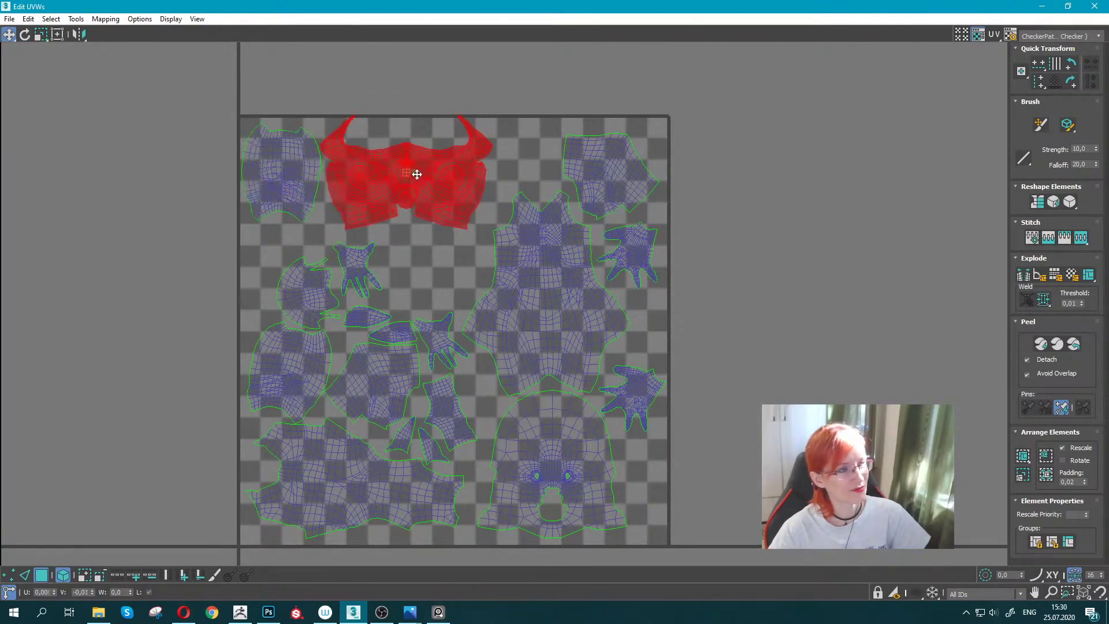
{"action": "left_click", "coordinate": [259, 187]}
{"action": "key", "text": "e"}
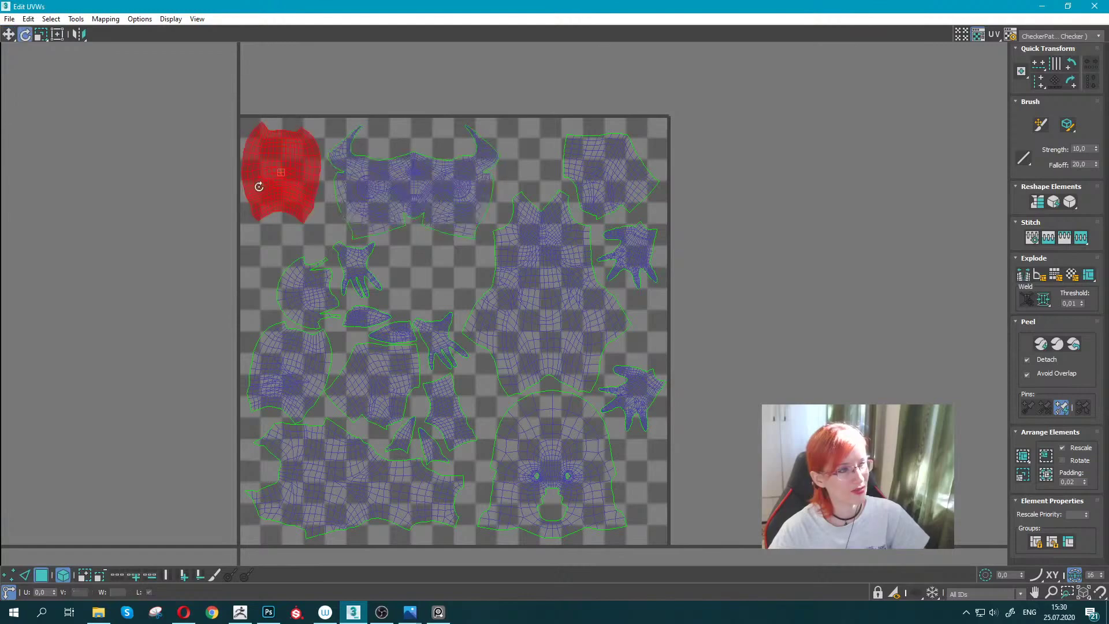
{"action": "left_click_drag", "start_coordinate": [256, 195], "coordinate": [279, 173]}
{"action": "key", "text": "w"}
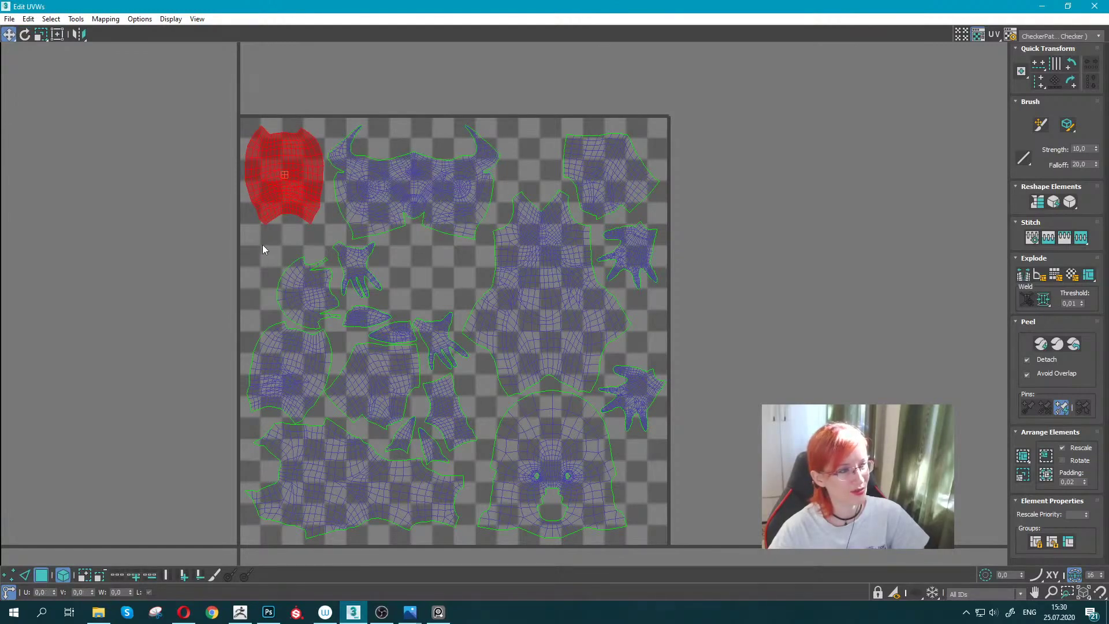
Scale all UV islands up together and reposition the enlarged layout within the square.
{"action": "scroll", "coordinate": [263, 248], "scroll_direction": "down", "scroll_amount": 3}
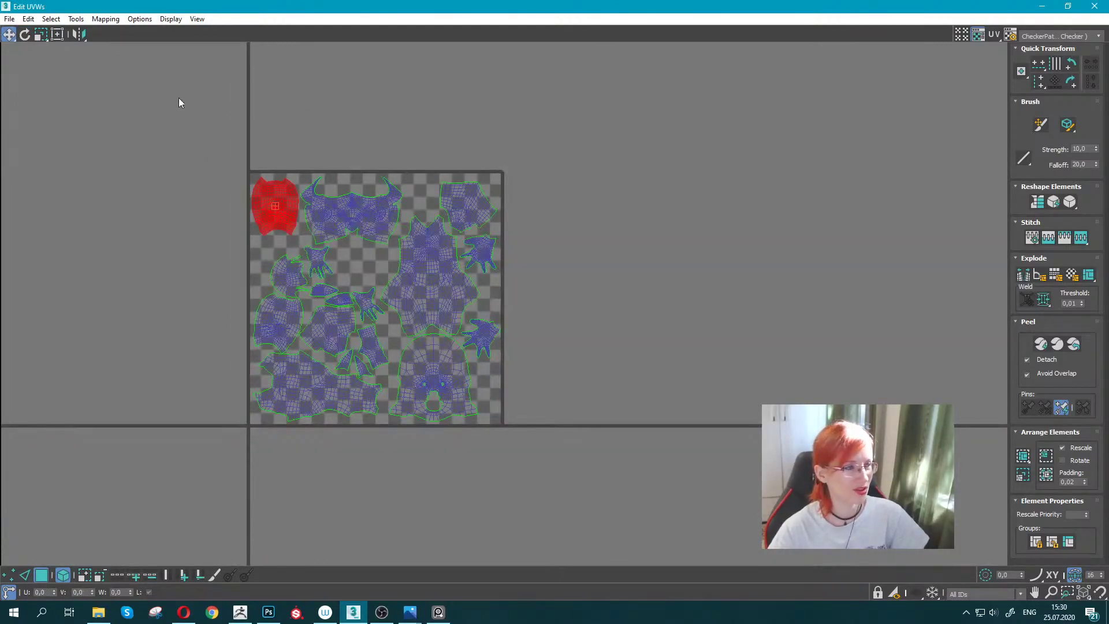
{"action": "left_click_drag", "start_coordinate": [179, 102], "coordinate": [492, 366]}
{"action": "key", "text": "r"}
{"action": "left_click_drag", "start_coordinate": [355, 212], "coordinate": [364, 196]}
{"action": "key", "text": "w"}
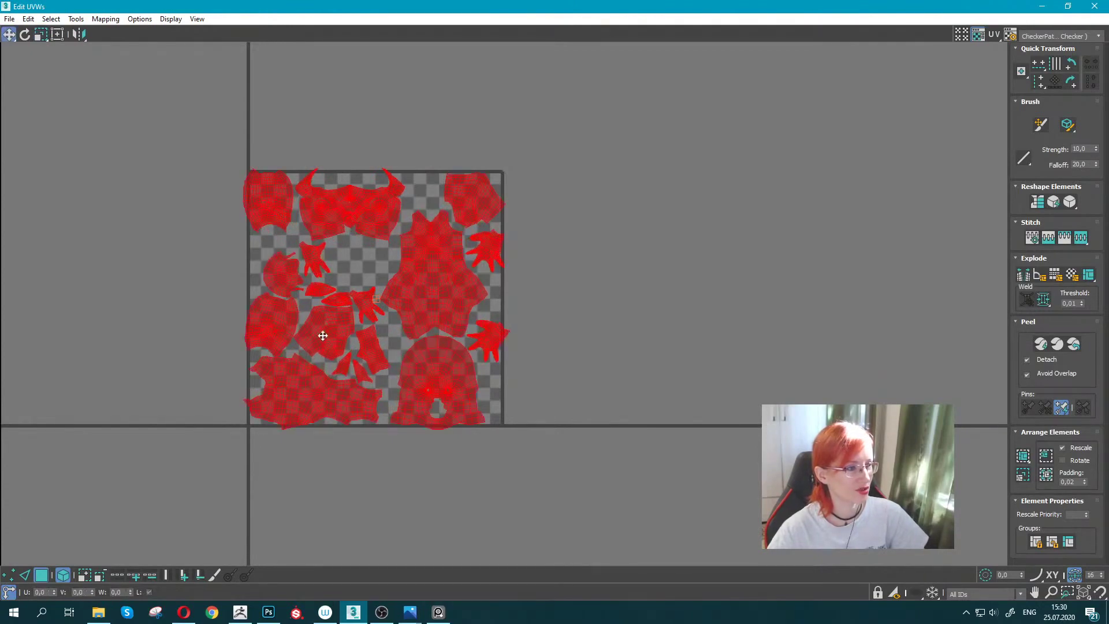
{"action": "left_click_drag", "start_coordinate": [302, 388], "coordinate": [310, 391]}
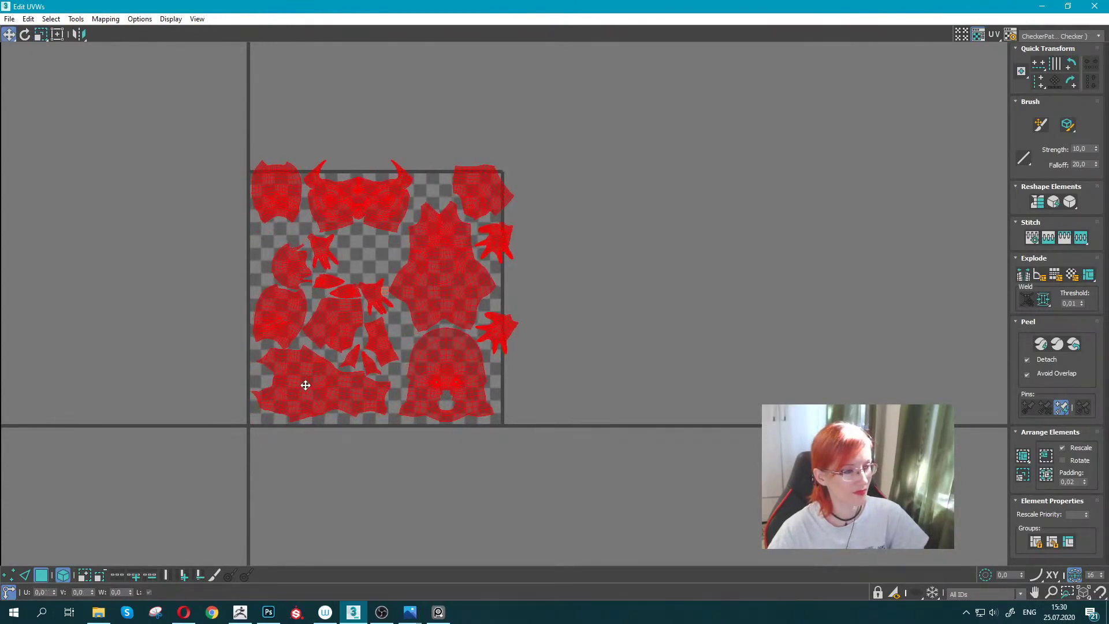
{"action": "scroll", "coordinate": [341, 291], "scroll_direction": "up", "scroll_amount": 2}
{"action": "left_click", "coordinate": [385, 246]}
Place the small left island in the top-left corner of the UV square.
{"action": "left_click", "coordinate": [281, 259]}
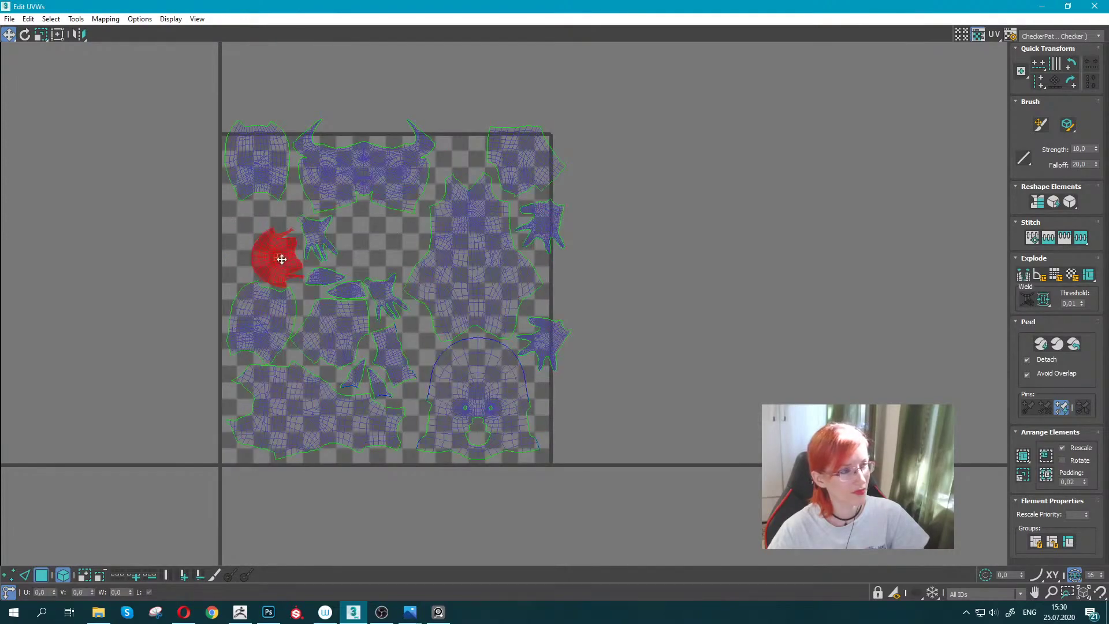
{"action": "mouse_move", "coordinate": [264, 259]}
{"action": "left_mouse_down"}
{"action": "mouse_move", "coordinate": [250, 248]}
{"action": "mouse_move", "coordinate": [245, 263]}
{"action": "left_mouse_up"}
{"action": "key", "text": "e"}
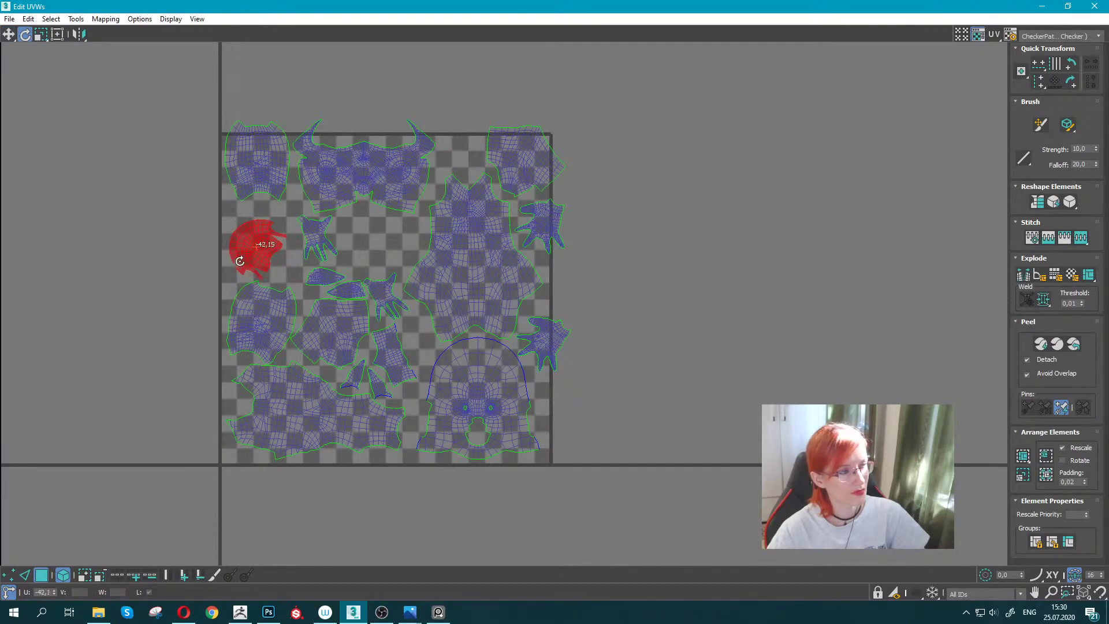
{"action": "key", "text": "w"}
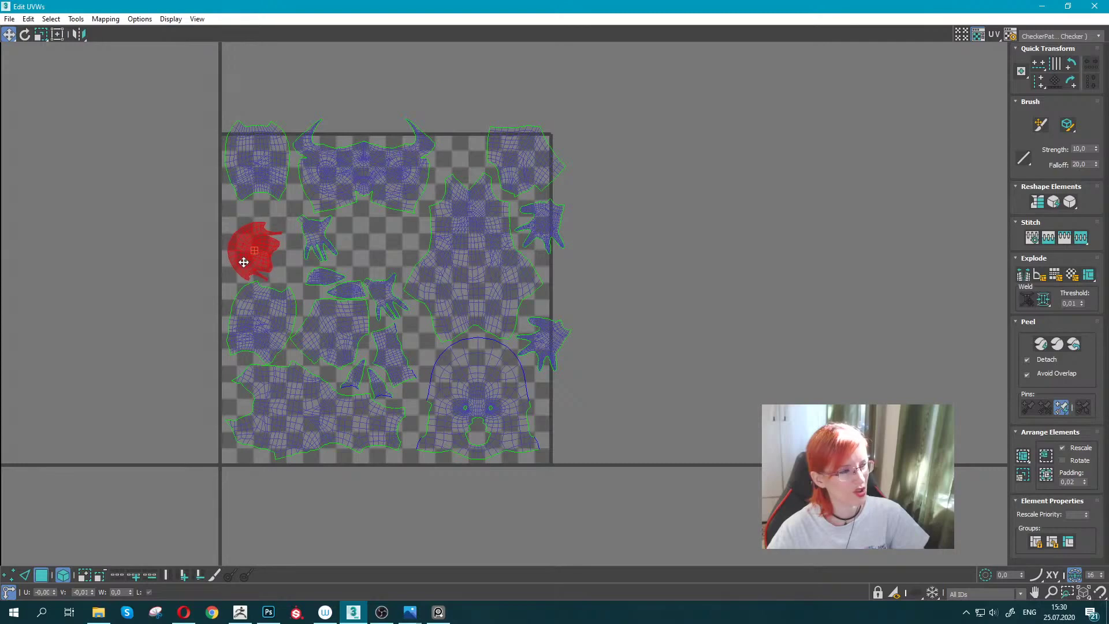
{"action": "scroll", "coordinate": [244, 262], "scroll_direction": "up", "scroll_amount": 3}
{"action": "left_click_drag", "start_coordinate": [257, 272], "coordinate": [269, 203]}
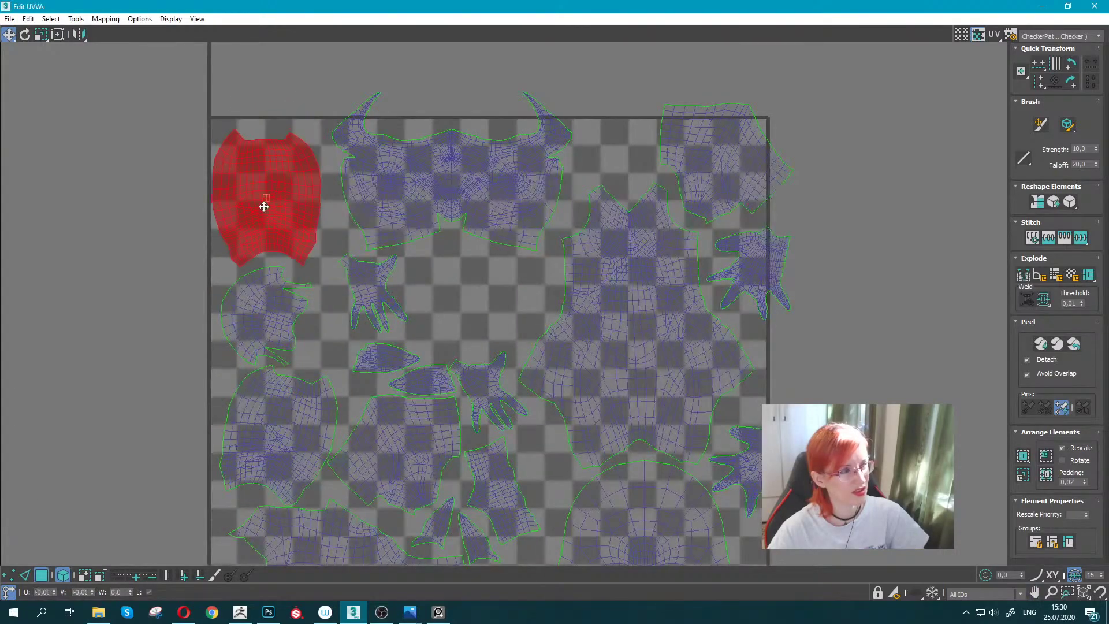
{"action": "scroll", "coordinate": [500, 335], "scroll_direction": "down", "scroll_amount": 2}
{"action": "middle_click_drag", "start_coordinate": [500, 334], "coordinate": [387, 258]}
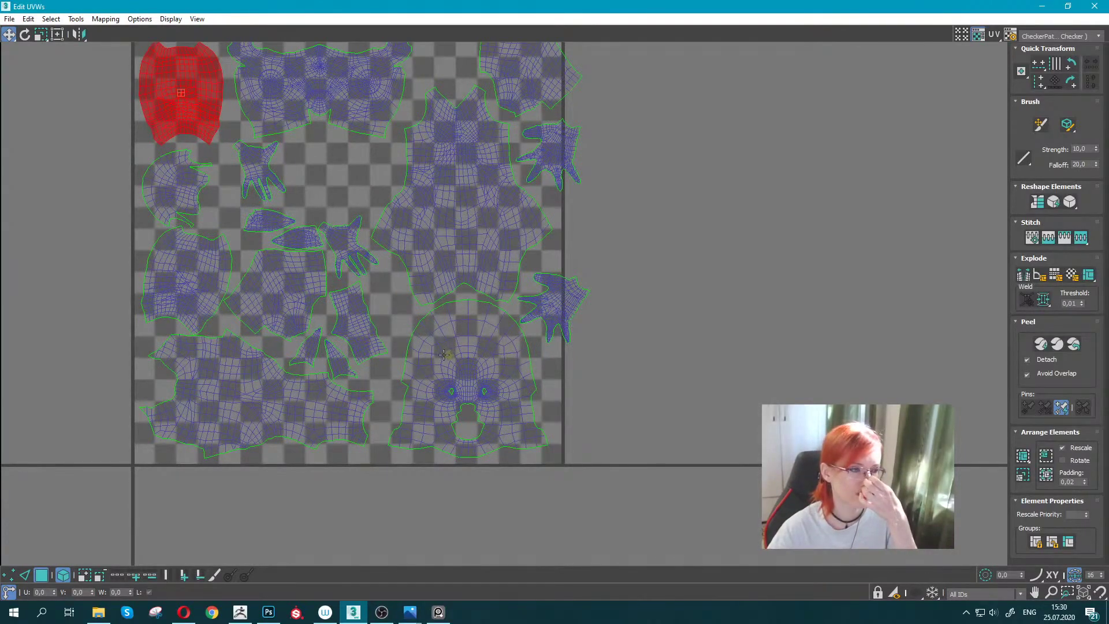
{"action": "middle_click_drag", "start_coordinate": [389, 300], "coordinate": [354, 287]}
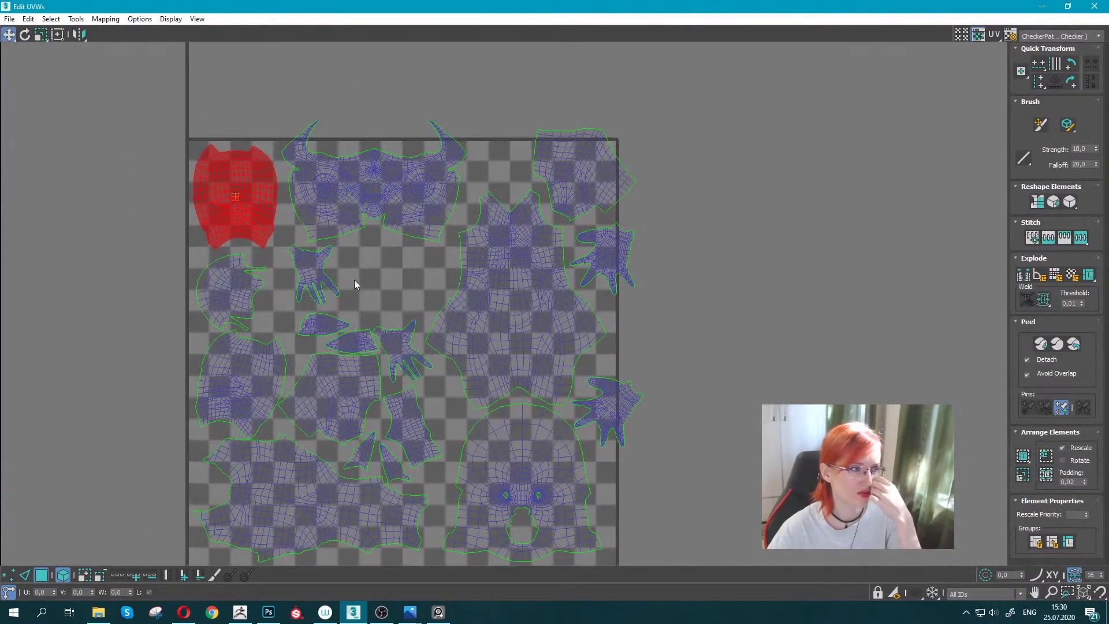
Move and rotate the hand island into its gap, and lower the horned island.
{"action": "left_click", "coordinate": [307, 268]}
{"action": "left_click_drag", "start_coordinate": [307, 268], "coordinate": [287, 271]}
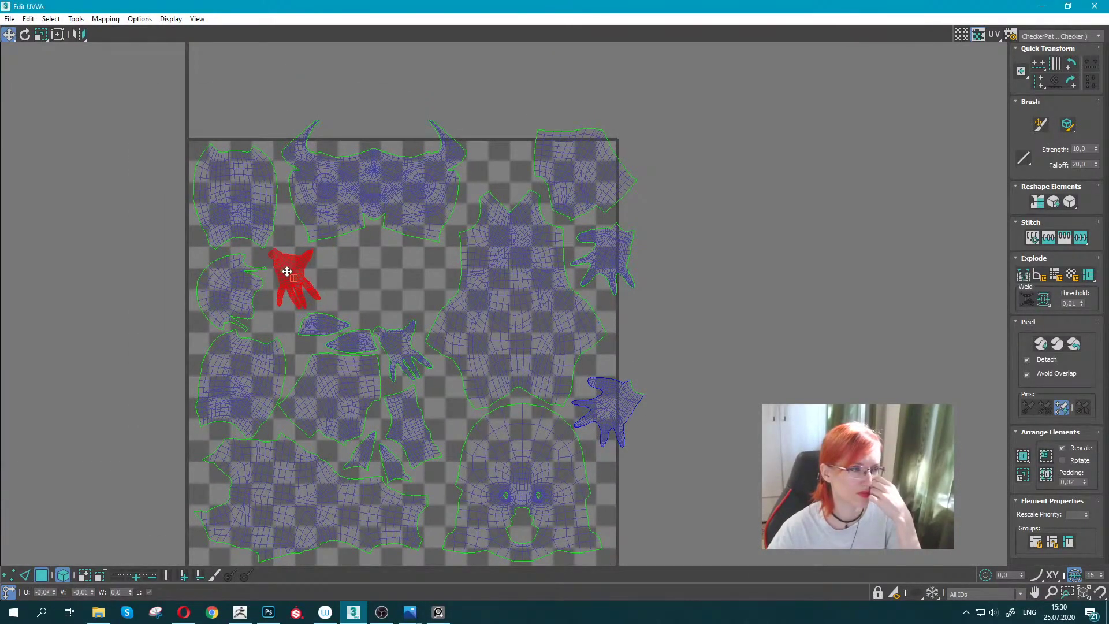
{"action": "key", "text": "e"}
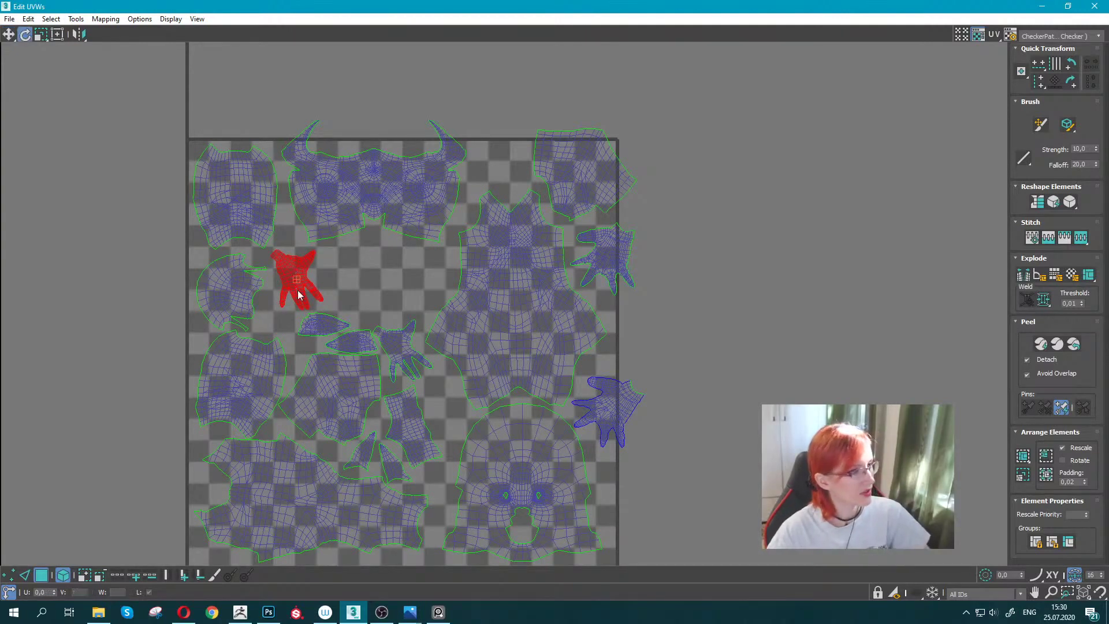
{"action": "left_click_drag", "start_coordinate": [288, 280], "coordinate": [286, 298]}
{"action": "key", "text": "w"}
{"action": "left_click_drag", "start_coordinate": [359, 198], "coordinate": [362, 225]}
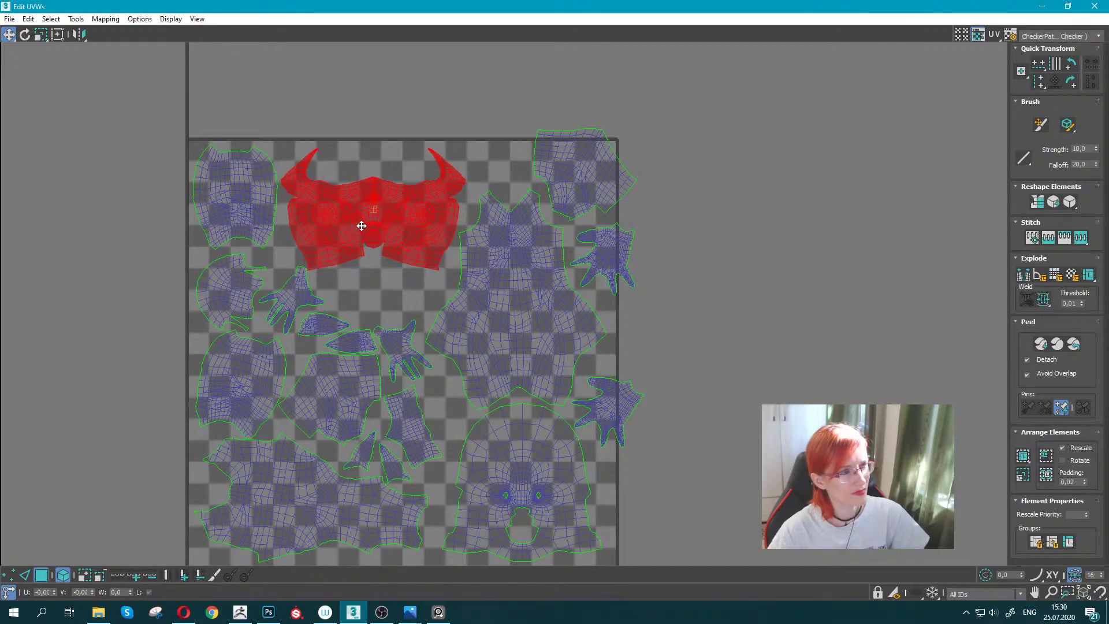
{"action": "middle_click_drag", "start_coordinate": [439, 273], "coordinate": [384, 244]}
Rotate the body island slightly and the head island about 4.6 degrees.
{"action": "left_click", "coordinate": [440, 322]}
{"action": "key", "text": "e"}
{"action": "left_click_drag", "start_coordinate": [440, 322], "coordinate": [427, 330]}
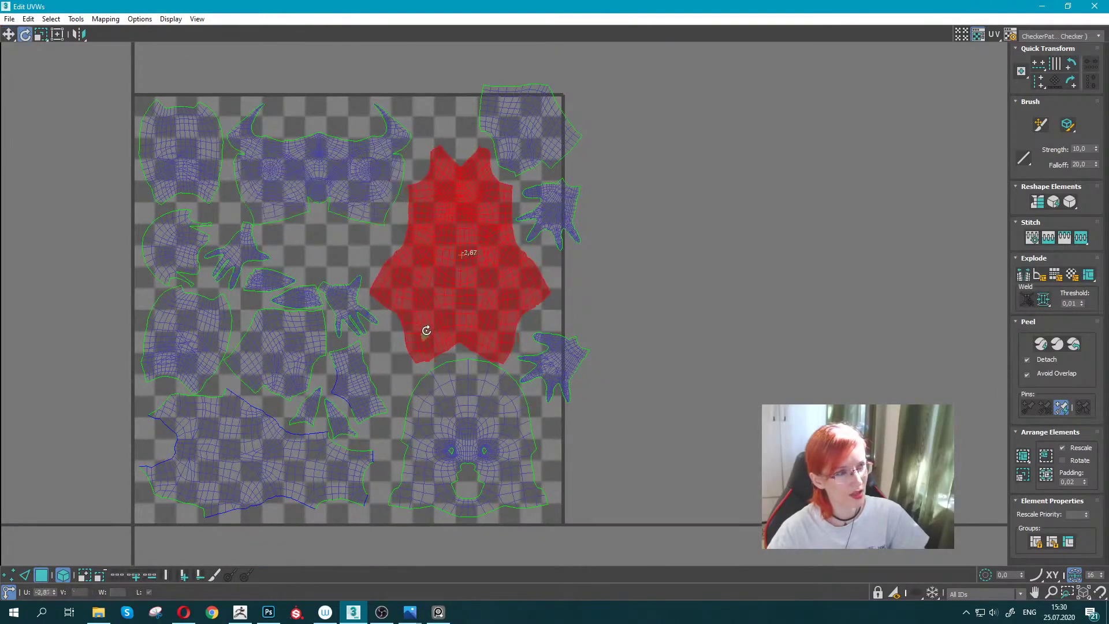
{"action": "middle_click_drag", "start_coordinate": [438, 310], "coordinate": [418, 240]}
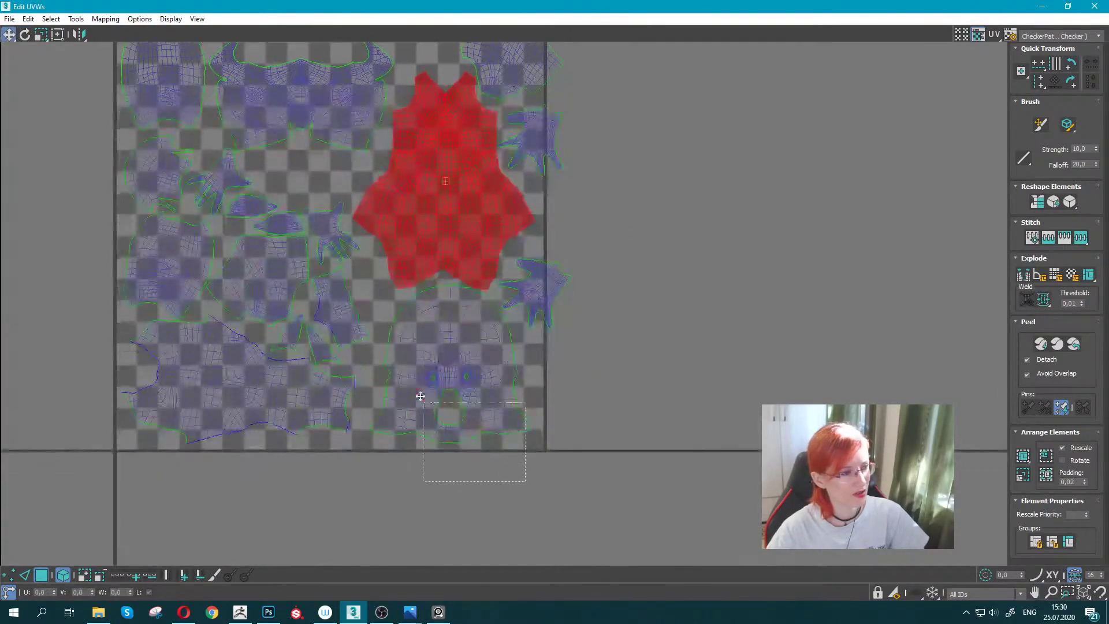
{"action": "left_click", "coordinate": [421, 397]}
{"action": "mouse_move", "coordinate": [421, 396]}
{"action": "left_mouse_down"}
{"action": "mouse_move", "coordinate": [396, 404]}
{"action": "mouse_move", "coordinate": [424, 404]}
{"action": "left_mouse_up"}
{"action": "key", "text": "w"}
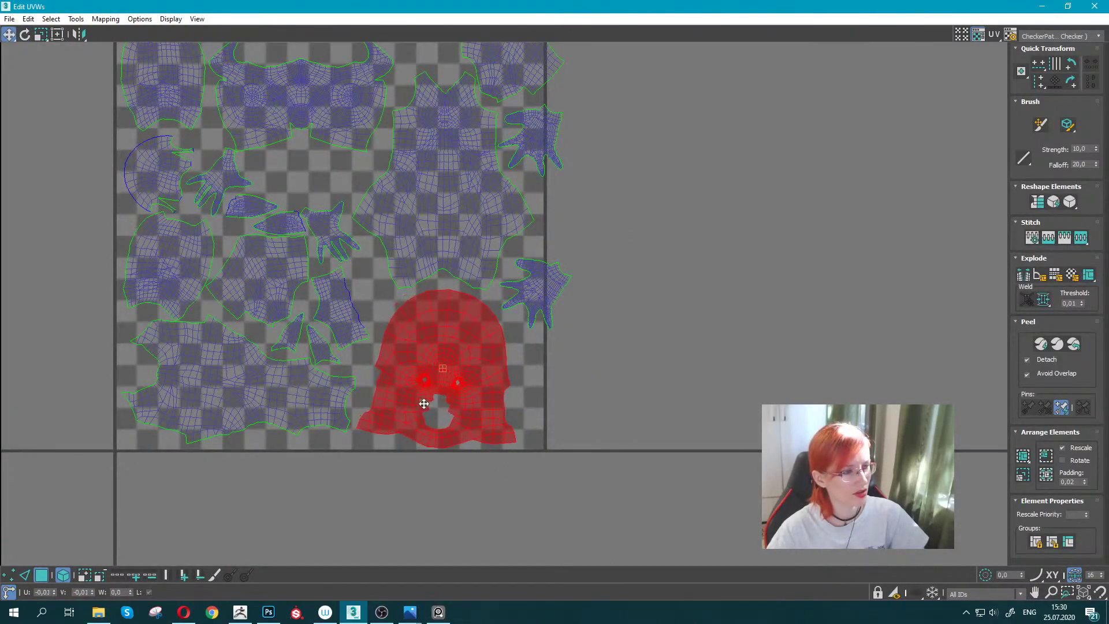
{"action": "middle_click_drag", "start_coordinate": [391, 243], "coordinate": [416, 322]}
Move the right hand island into an empty gap and nudge the small island left.
{"action": "left_click", "coordinate": [569, 368]}
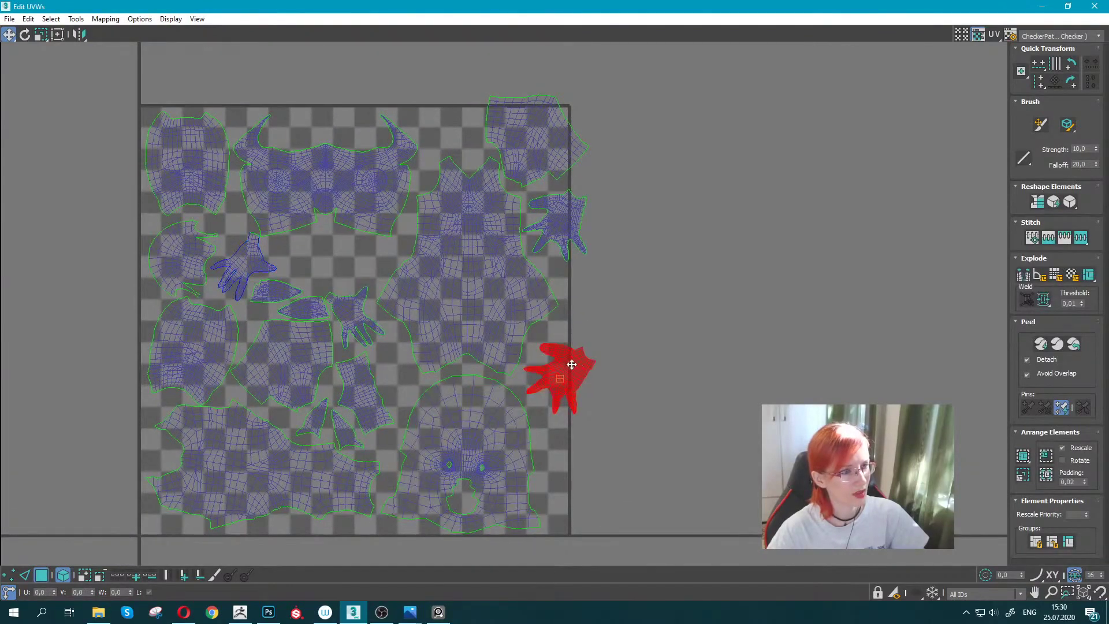
{"action": "mouse_move", "coordinate": [569, 368]}
{"action": "left_mouse_down"}
{"action": "mouse_move", "coordinate": [339, 248]}
{"action": "mouse_move", "coordinate": [311, 282]}
{"action": "mouse_move", "coordinate": [312, 300]}
{"action": "mouse_move", "coordinate": [346, 297]}
{"action": "mouse_move", "coordinate": [359, 250]}
{"action": "mouse_move", "coordinate": [343, 265]}
{"action": "left_mouse_up"}
{"action": "scroll", "coordinate": [321, 243], "scroll_direction": "up", "scroll_amount": 3}
{"action": "key", "text": "e"}
{"action": "key", "text": "w"}
{"action": "left_click_drag", "start_coordinate": [230, 320], "coordinate": [224, 325]}
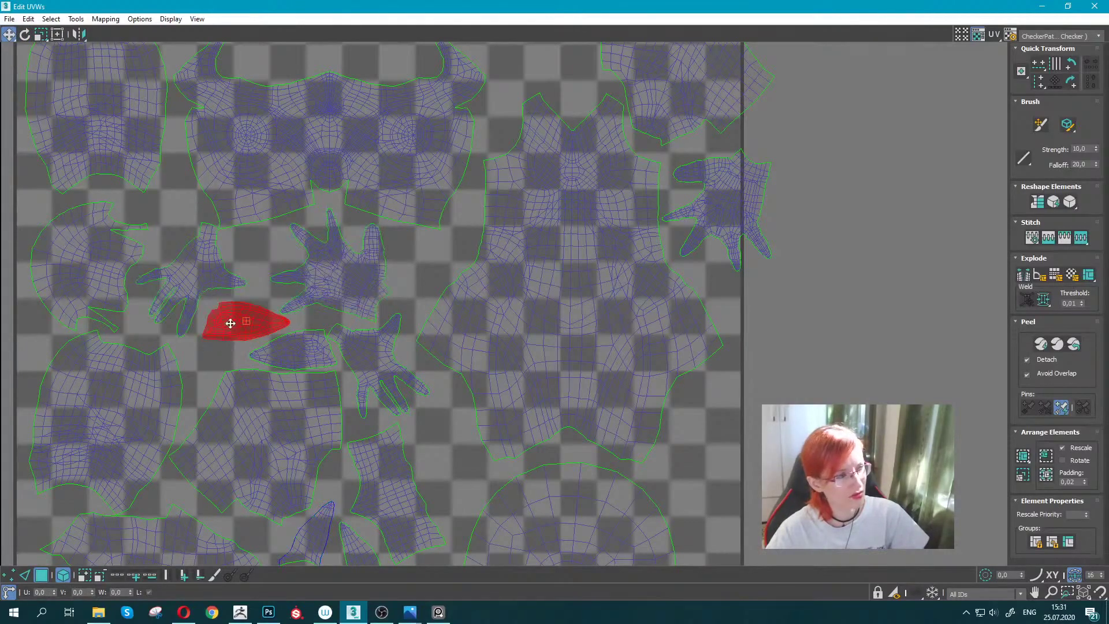
{"action": "scroll", "coordinate": [286, 324], "scroll_direction": "down", "scroll_amount": 3}
{"action": "scroll", "coordinate": [329, 372], "scroll_direction": "down", "scroll_amount": 2}
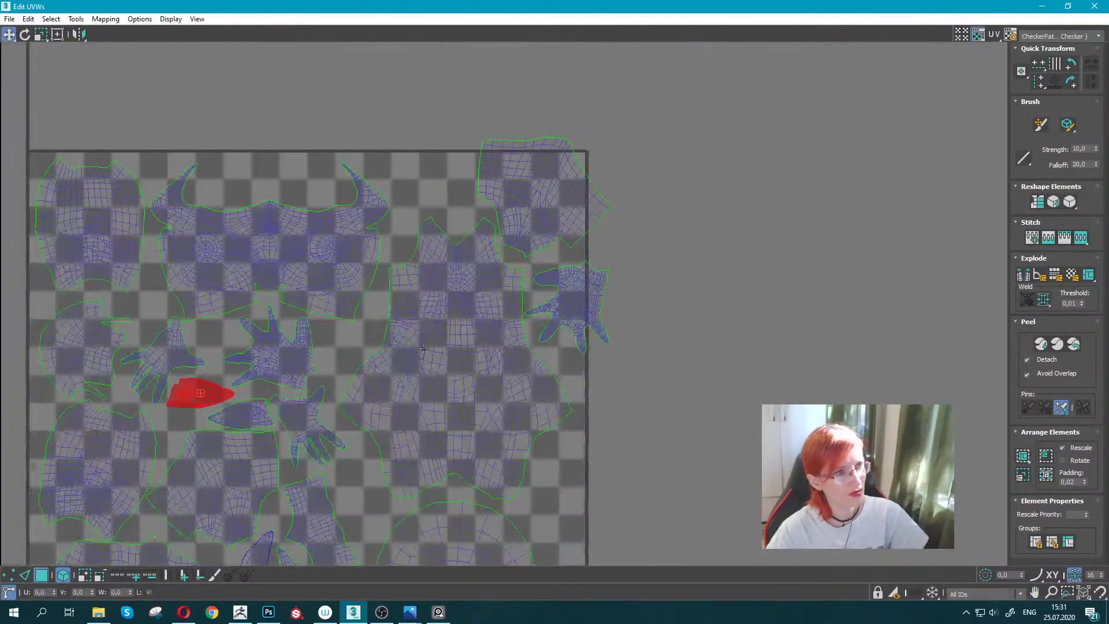
{"action": "mouse_move", "coordinate": [421, 340]}
{"action": "middle_mouse_down"}
{"action": "mouse_move", "coordinate": [421, 198]}
{"action": "mouse_move", "coordinate": [435, 209]}
{"action": "mouse_move", "coordinate": [453, 322]}
{"action": "middle_mouse_up"}
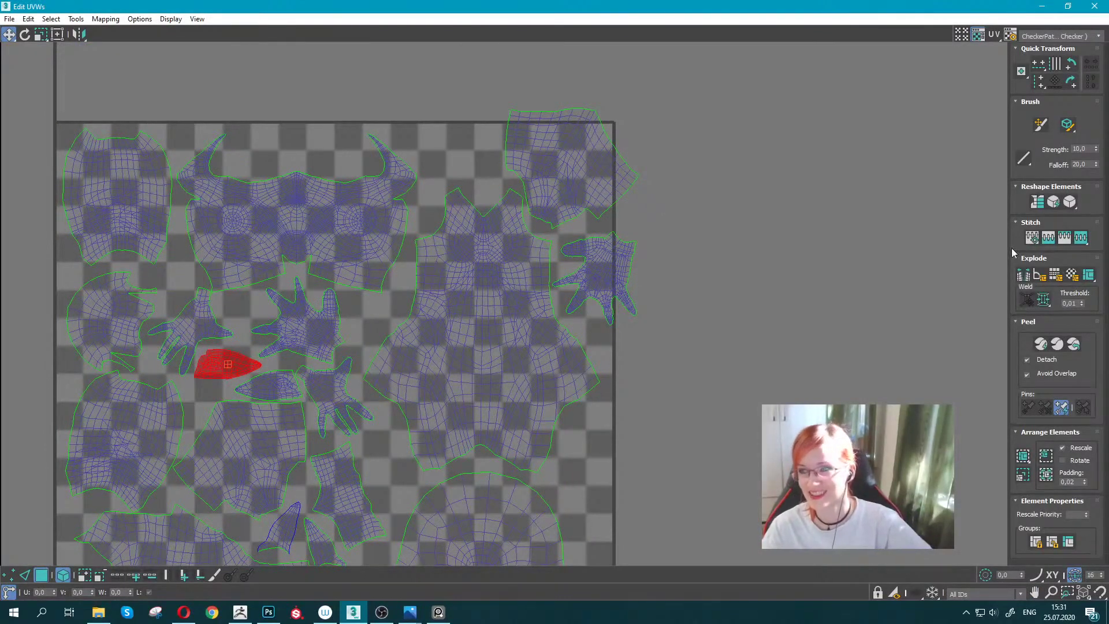
Move the hand island left, then select the torso and the small top-right piece.
{"action": "key", "text": "alt+Tab"}
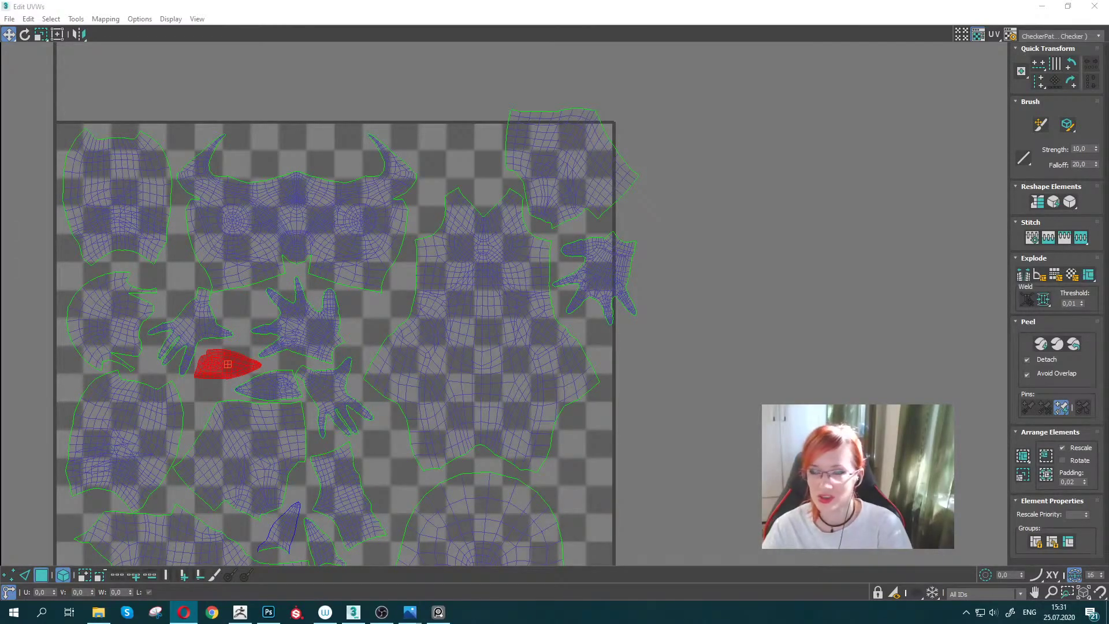
{"action": "scroll", "coordinate": [570, 235], "scroll_direction": "down", "scroll_amount": 2}
{"action": "middle_click_drag", "start_coordinate": [570, 235], "coordinate": [575, 175]}
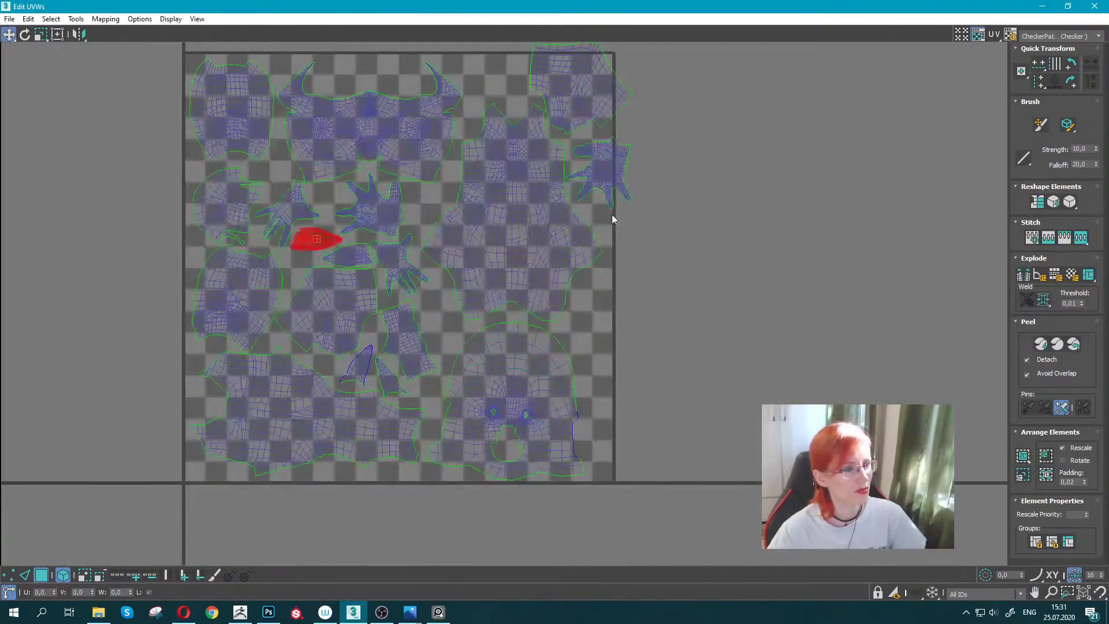
{"action": "left_click", "coordinate": [600, 197]}
{"action": "left_click_drag", "start_coordinate": [600, 196], "coordinate": [424, 233]}
{"action": "left_click", "coordinate": [530, 245]}
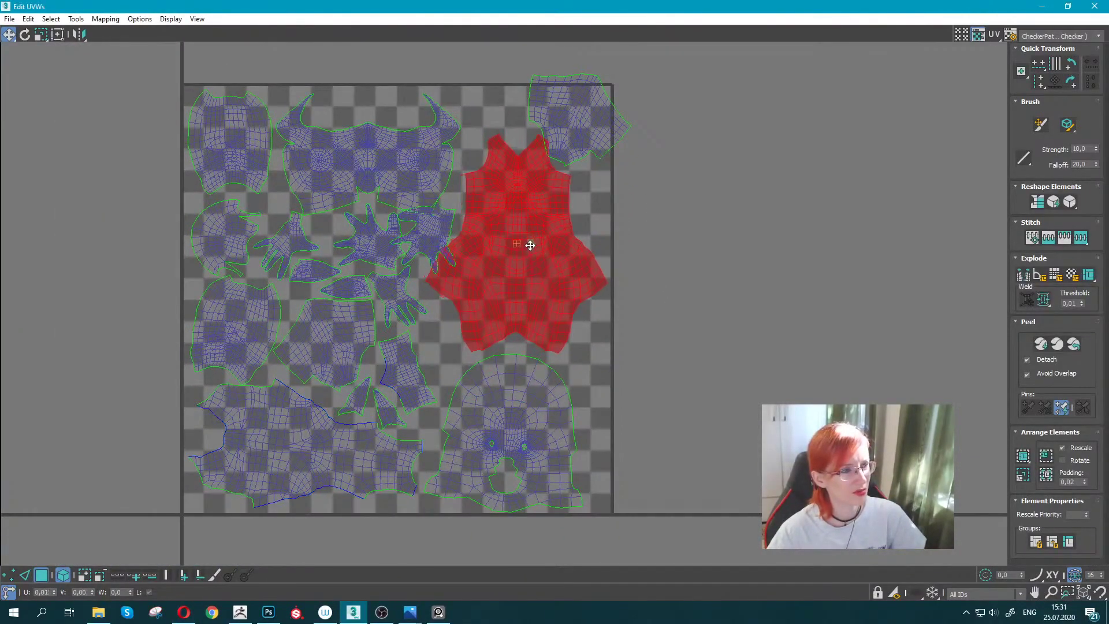
{"action": "left_click", "coordinate": [580, 118]}
Move the small top-right piece outside the UV square and shift the head island right.
{"action": "left_click_drag", "start_coordinate": [580, 118], "coordinate": [113, 261]}
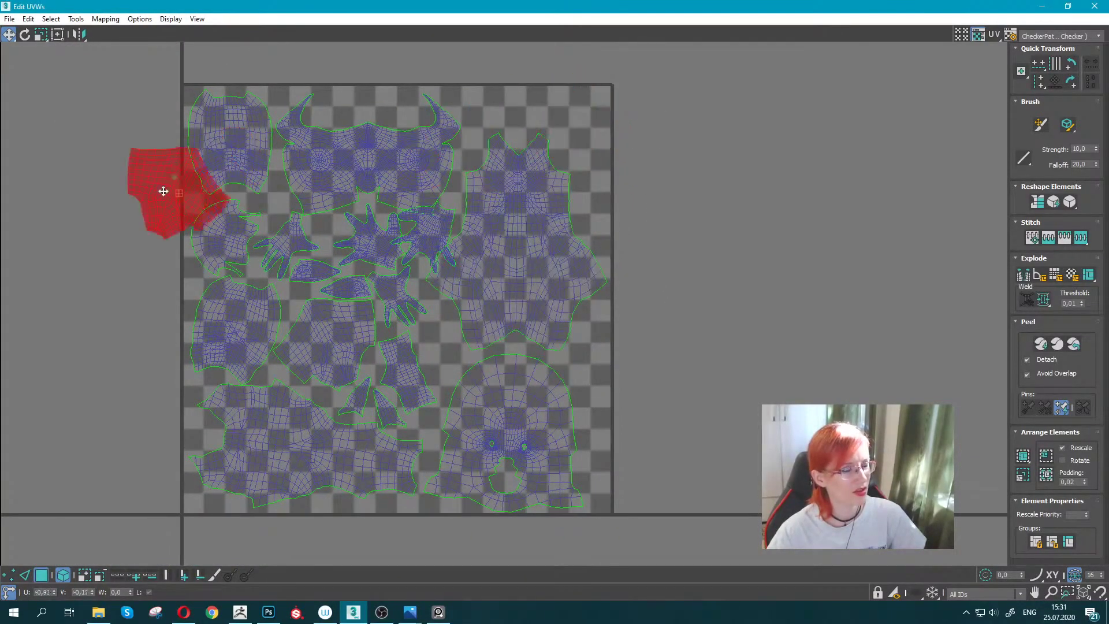
{"action": "middle_click_drag", "start_coordinate": [667, 461], "coordinate": [668, 384]}
{"action": "mouse_move", "coordinate": [499, 330]}
{"action": "left_mouse_down"}
{"action": "mouse_move", "coordinate": [518, 329]}
{"action": "mouse_move", "coordinate": [481, 351]}
{"action": "left_mouse_up"}
{"action": "key", "text": "e"}
{"action": "left_click", "coordinate": [250, 369]}
{"action": "left_click_drag", "start_coordinate": [250, 370], "coordinate": [249, 373]}
{"action": "key", "text": "w"}
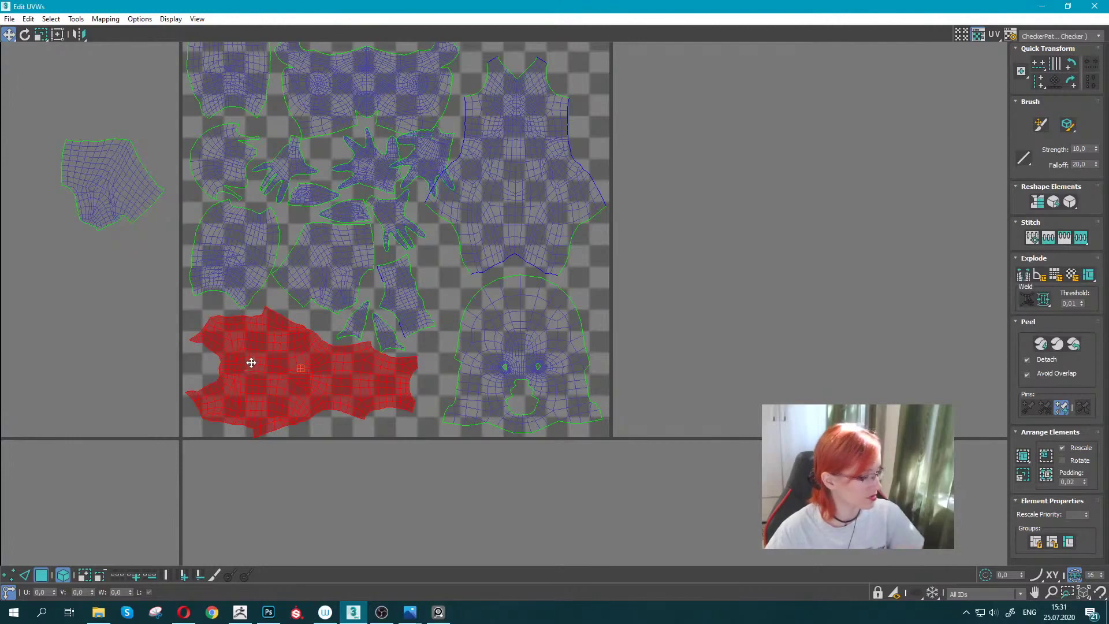
Rotate the bottom-left island about 4.55 degrees and fine-tune its position.
{"action": "key", "text": "e"}
{"action": "mouse_move", "coordinate": [236, 354]}
{"action": "left_mouse_down"}
{"action": "mouse_move", "coordinate": [233, 345]}
{"action": "mouse_move", "coordinate": [241, 354]}
{"action": "left_mouse_up"}
{"action": "left_click_drag", "start_coordinate": [198, 388], "coordinate": [248, 381]}
{"action": "key", "text": "w"}
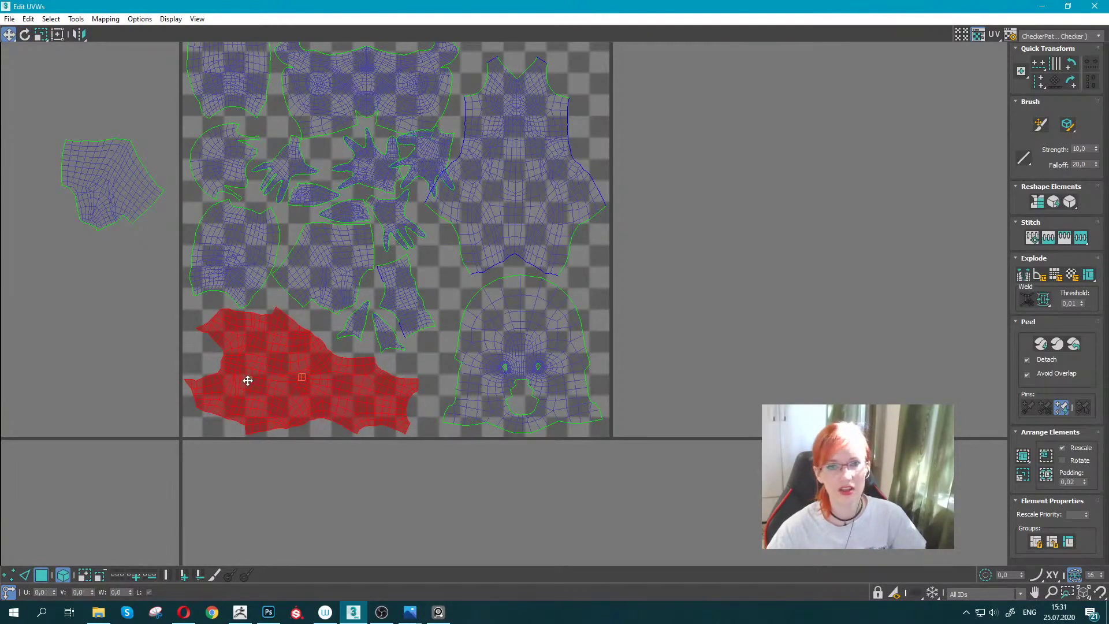
{"action": "mouse_move", "coordinate": [364, 295]}
{"action": "middle_mouse_down"}
{"action": "mouse_move", "coordinate": [387, 310]}
{"action": "mouse_move", "coordinate": [375, 377]}
{"action": "middle_mouse_up"}
Move the small leftover pieces into gaps, one into the lower-left corner.
{"action": "left_click", "coordinate": [383, 362]}
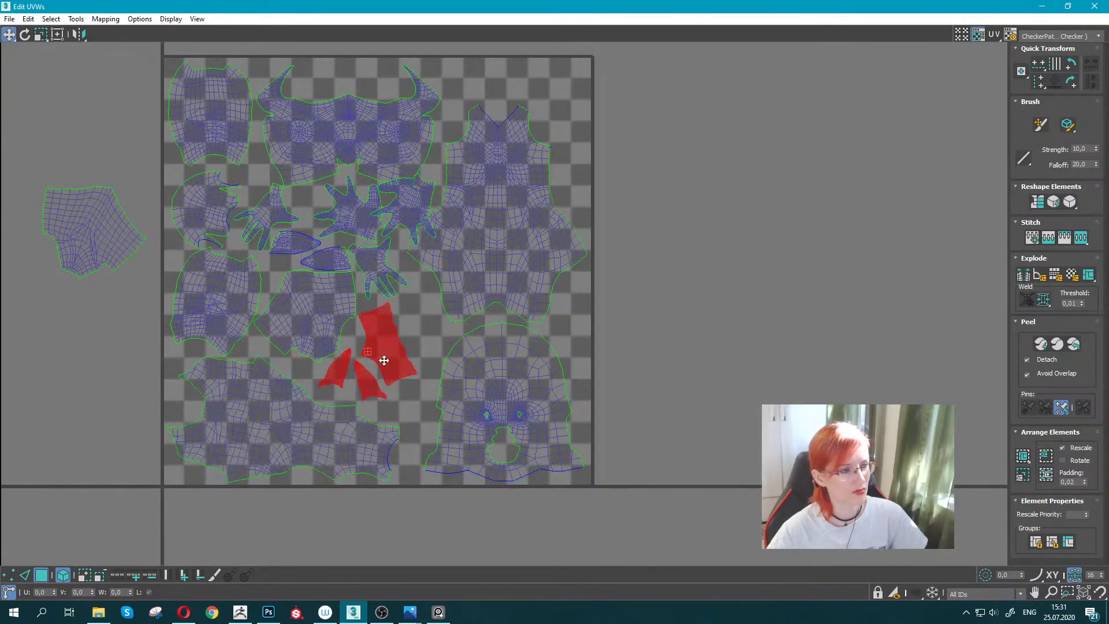
{"action": "left_click_drag", "start_coordinate": [383, 362], "coordinate": [410, 366]}
{"action": "left_click", "coordinate": [355, 393]}
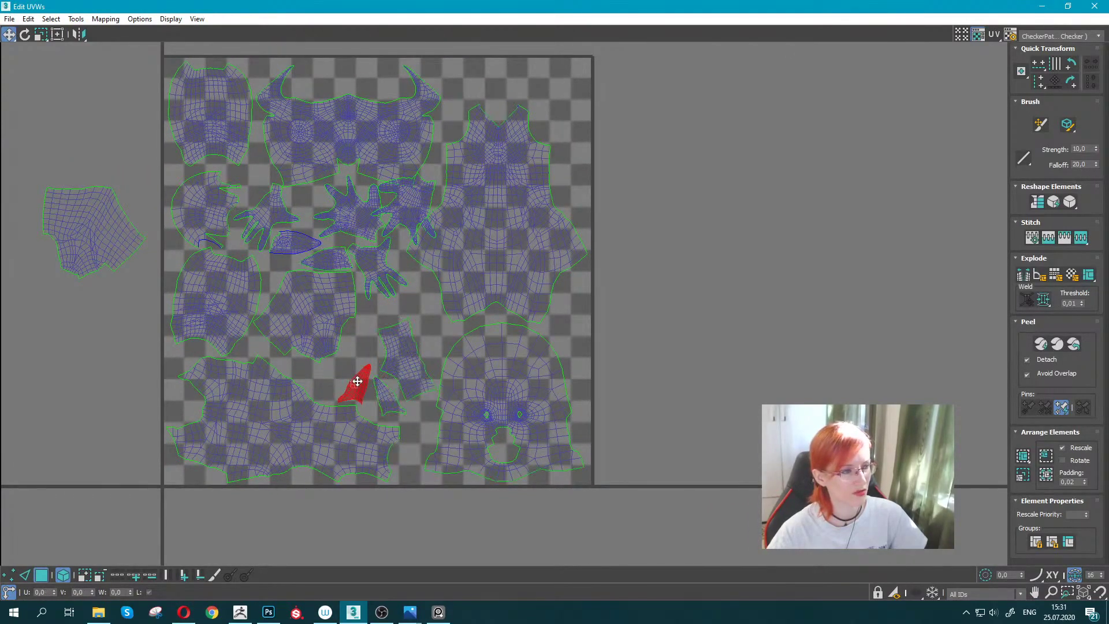
{"action": "mouse_move", "coordinate": [355, 393]}
{"action": "left_mouse_down"}
{"action": "mouse_move", "coordinate": [183, 393]}
{"action": "mouse_move", "coordinate": [1, 420]}
{"action": "left_mouse_up"}
{"action": "key", "text": "e"}
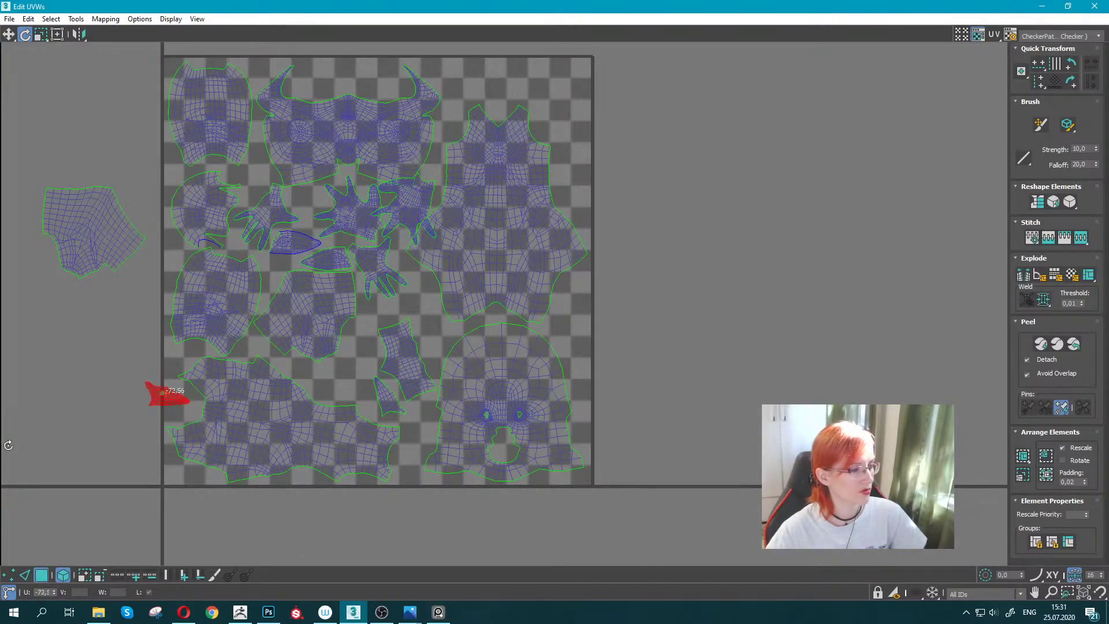
{"action": "key", "text": "w"}
{"action": "left_click_drag", "start_coordinate": [168, 395], "coordinate": [190, 472]}
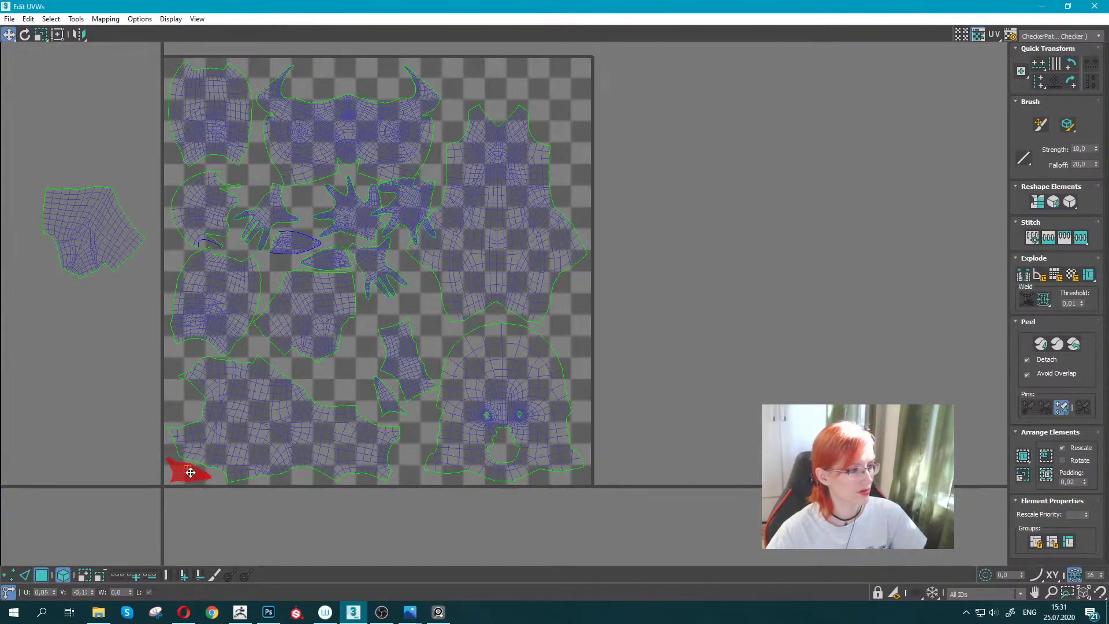
Place a small piece upright along the right edge of the square.
{"action": "middle_click_drag", "start_coordinate": [300, 439], "coordinate": [266, 439]}
{"action": "mouse_move", "coordinate": [155, 469]}
{"action": "left_mouse_down"}
{"action": "mouse_move", "coordinate": [551, 341]}
{"action": "mouse_move", "coordinate": [540, 375]}
{"action": "left_mouse_up"}
{"action": "key", "text": "e"}
{"action": "middle_click_drag", "start_coordinate": [227, 275], "coordinate": [282, 292]}
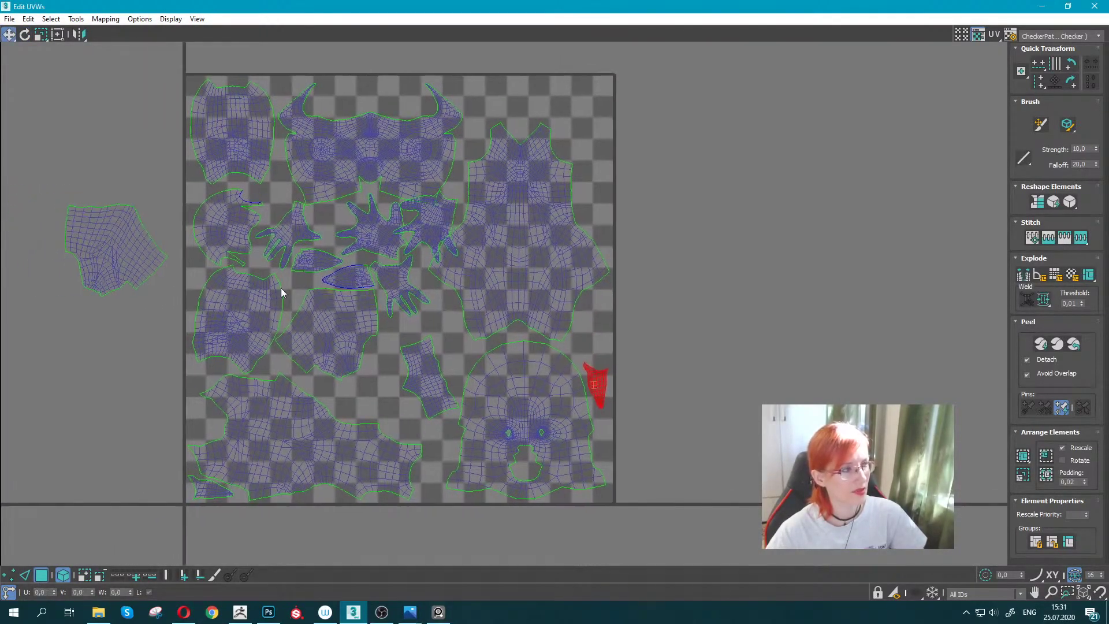
{"action": "key", "text": "w"}
{"action": "mouse_move", "coordinate": [594, 382]}
{"action": "left_mouse_down"}
{"action": "mouse_move", "coordinate": [174, 272]}
{"action": "mouse_move", "coordinate": [425, 363]}
{"action": "left_mouse_up"}
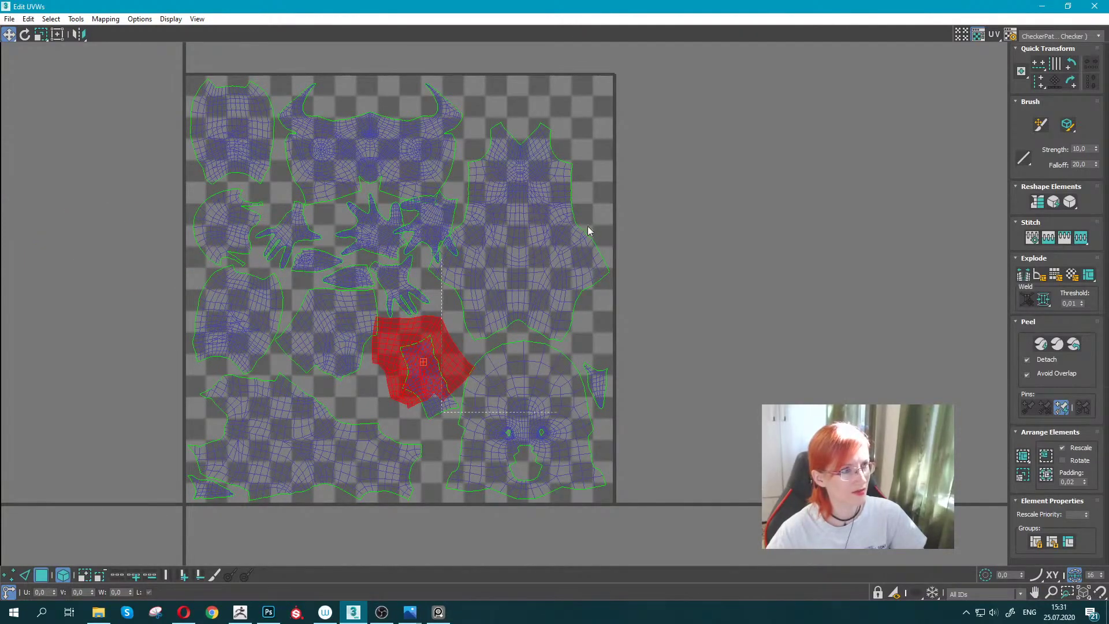
Move a centre island to the top-right corner and rotate the top-right island to fit.
{"action": "left_click_drag", "start_coordinate": [588, 231], "coordinate": [647, 195]}
{"action": "left_click", "coordinate": [428, 404]}
{"action": "left_click_drag", "start_coordinate": [428, 405], "coordinate": [609, 164]}
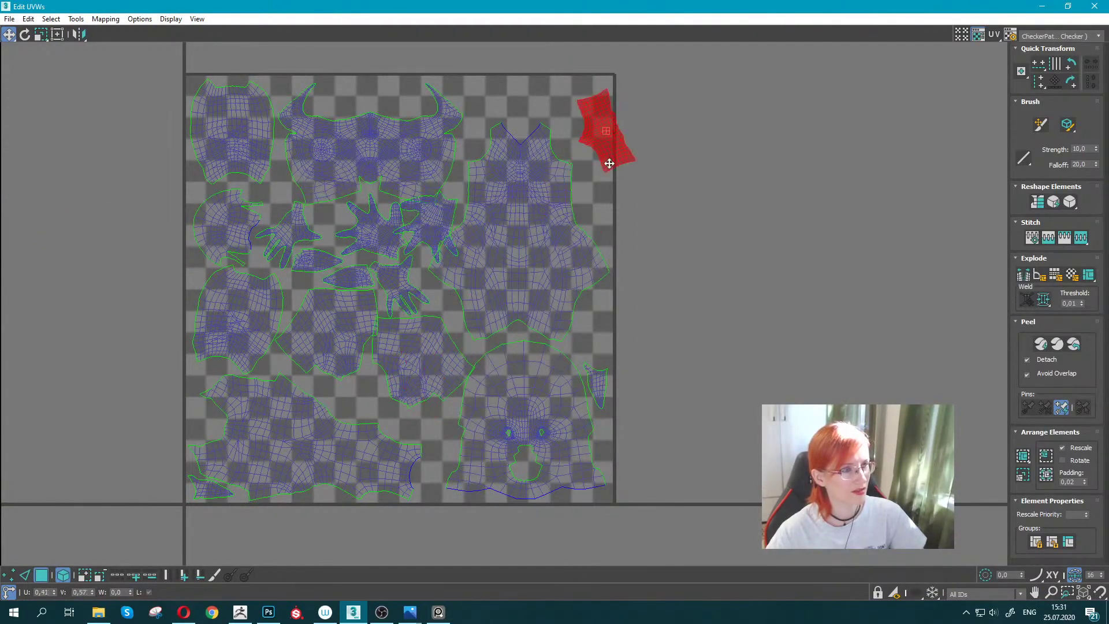
{"action": "left_click", "coordinate": [411, 379]}
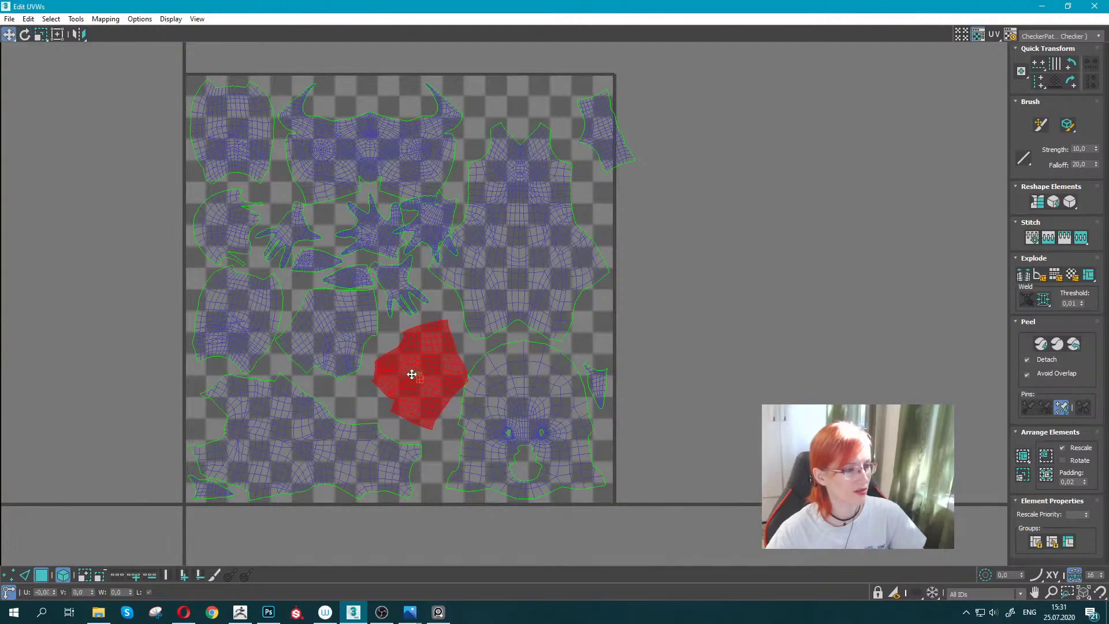
{"action": "left_click_drag", "start_coordinate": [411, 372], "coordinate": [418, 383]}
{"action": "key", "text": "e"}
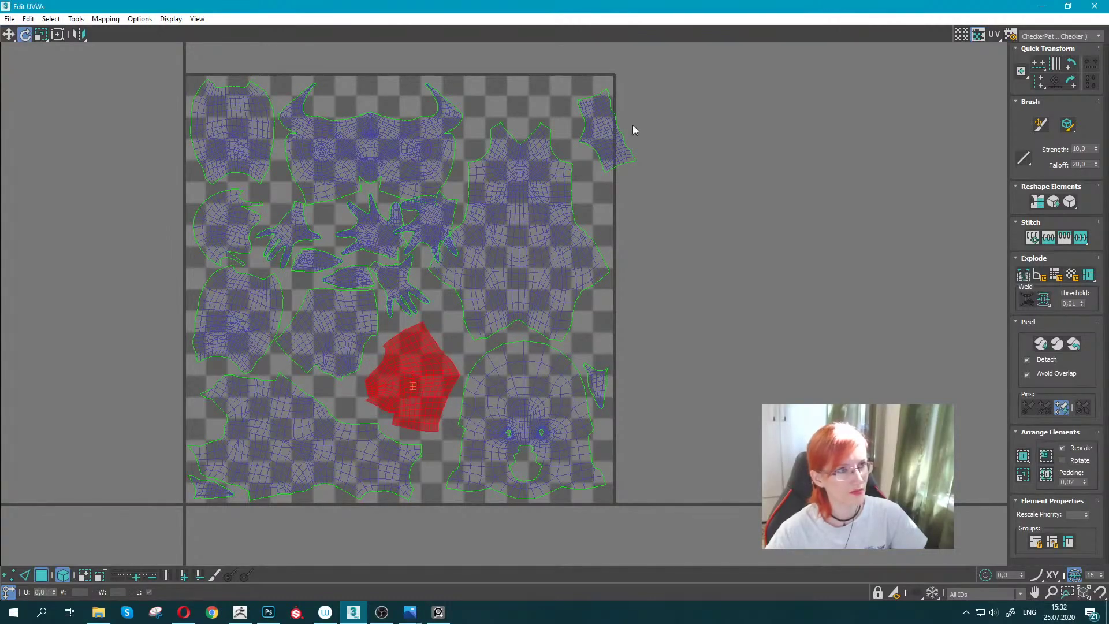
{"action": "left_click", "coordinate": [602, 119]}
{"action": "left_click_drag", "start_coordinate": [602, 118], "coordinate": [578, 109]}
{"action": "key", "text": "w"}
{"action": "scroll", "coordinate": [571, 139], "scroll_direction": "up", "scroll_amount": 2}
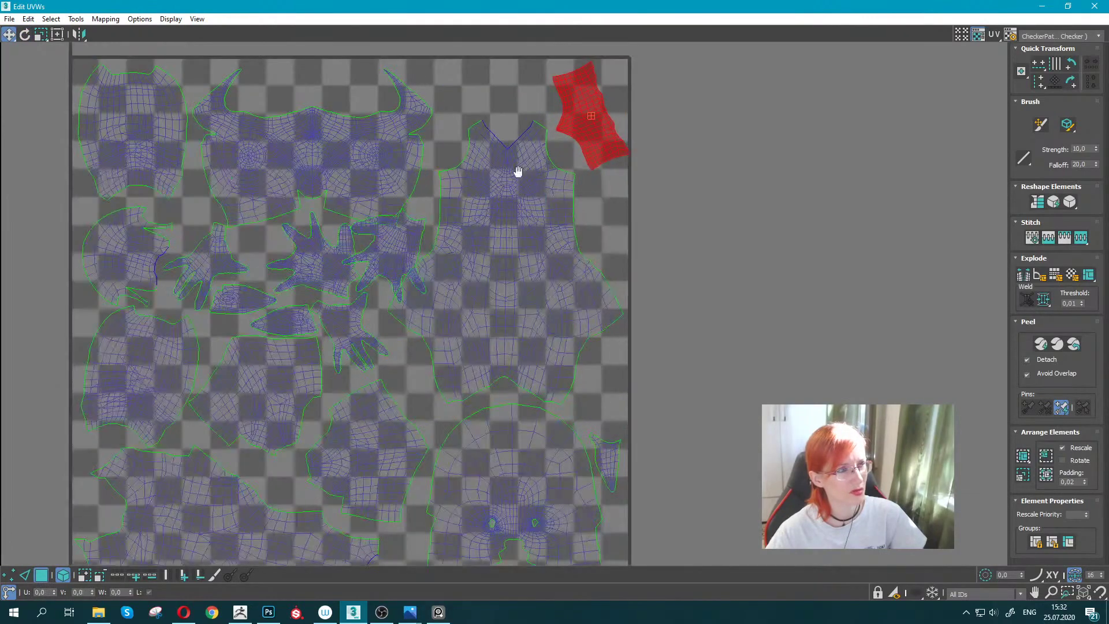
{"action": "middle_click_drag", "start_coordinate": [509, 285], "coordinate": [475, 282]}
Nudge the horned island and lay the small top-right island horizontally above it.
{"action": "left_click", "coordinate": [483, 280]}
{"action": "middle_click_drag", "start_coordinate": [262, 133], "coordinate": [303, 214]}
{"action": "left_click", "coordinate": [303, 215]}
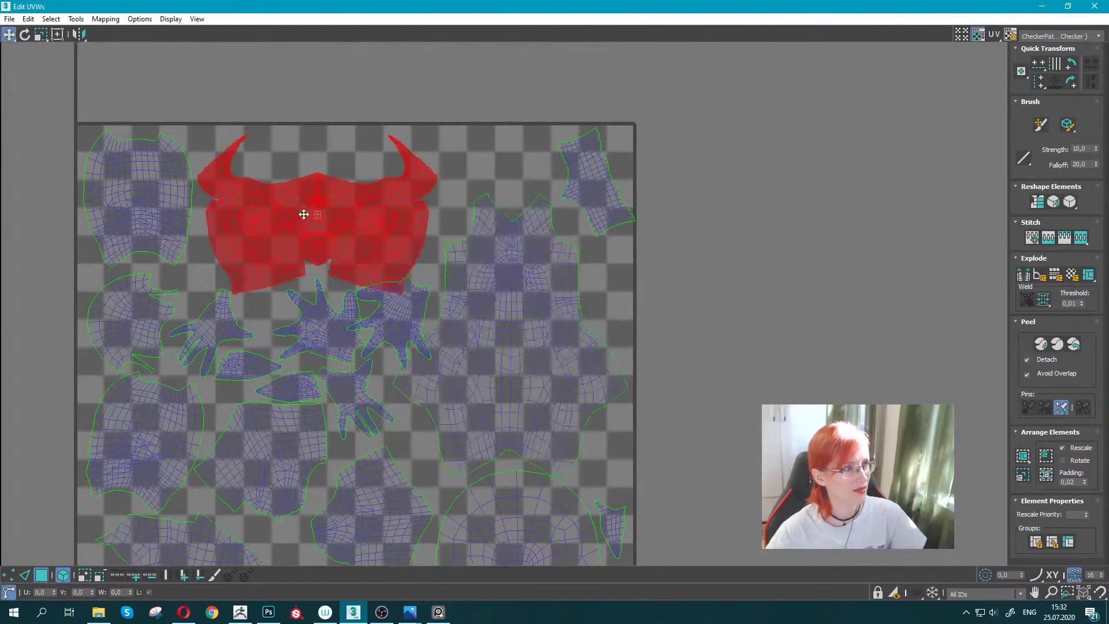
{"action": "left_click_drag", "start_coordinate": [302, 218], "coordinate": [300, 216]}
{"action": "left_click", "coordinate": [578, 161]}
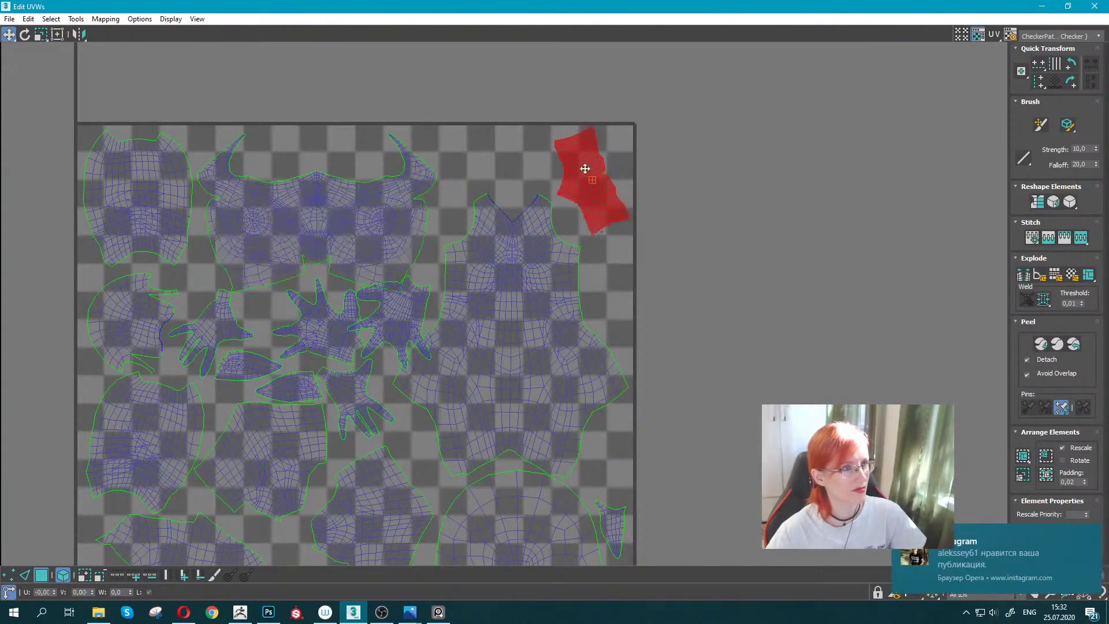
{"action": "mouse_move", "coordinate": [584, 167]}
{"action": "left_mouse_down"}
{"action": "mouse_move", "coordinate": [313, 121]}
{"action": "mouse_move", "coordinate": [339, 156]}
{"action": "left_mouse_up"}
{"action": "key", "text": "e"}
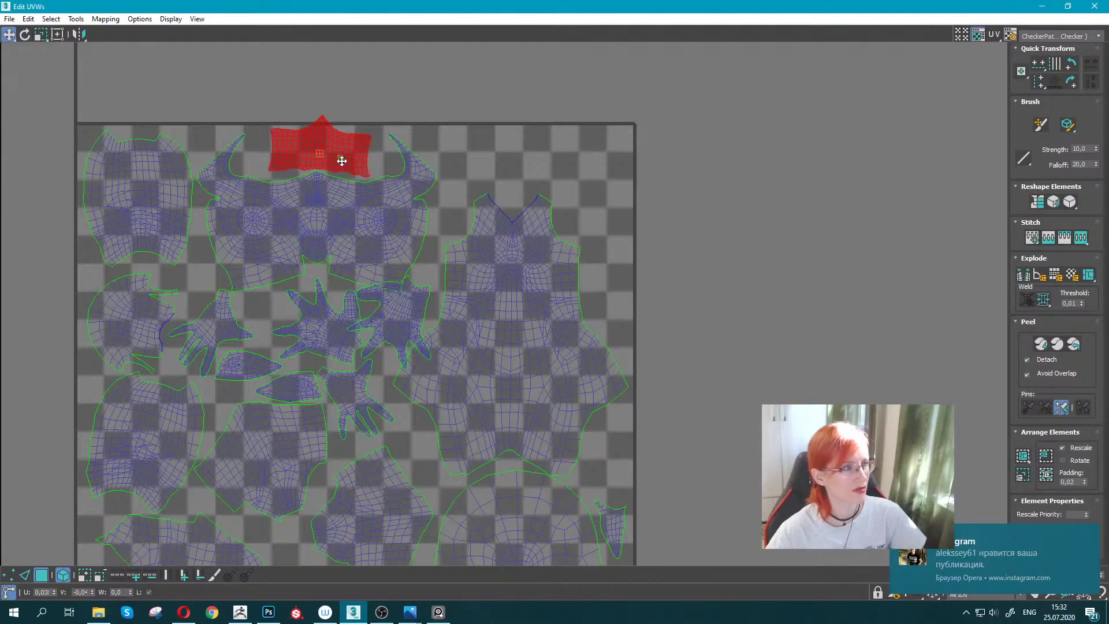
{"action": "middle_click_drag", "start_coordinate": [339, 156], "coordinate": [395, 85]}
Move a middle-left island to the top, the hand right of the torso, and nudge the torso.
{"action": "left_click", "coordinate": [278, 312]}
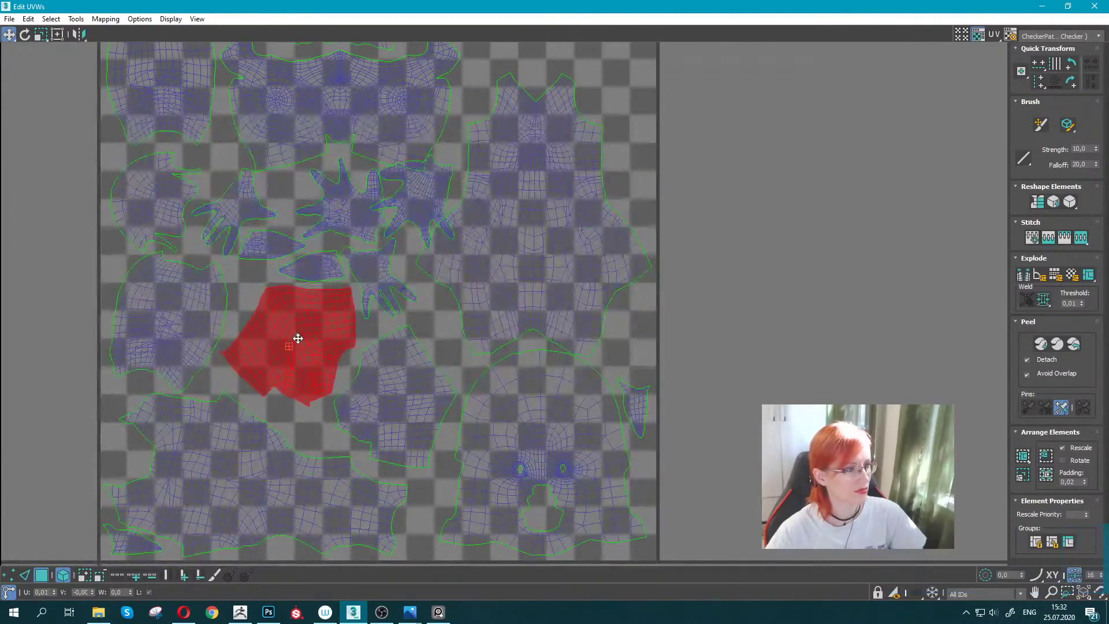
{"action": "scroll", "coordinate": [338, 305], "scroll_direction": "down", "scroll_amount": 3}
{"action": "middle_click_drag", "start_coordinate": [338, 305], "coordinate": [319, 338]}
{"action": "key", "text": "w"}
{"action": "left_click_drag", "start_coordinate": [256, 409], "coordinate": [433, 170]}
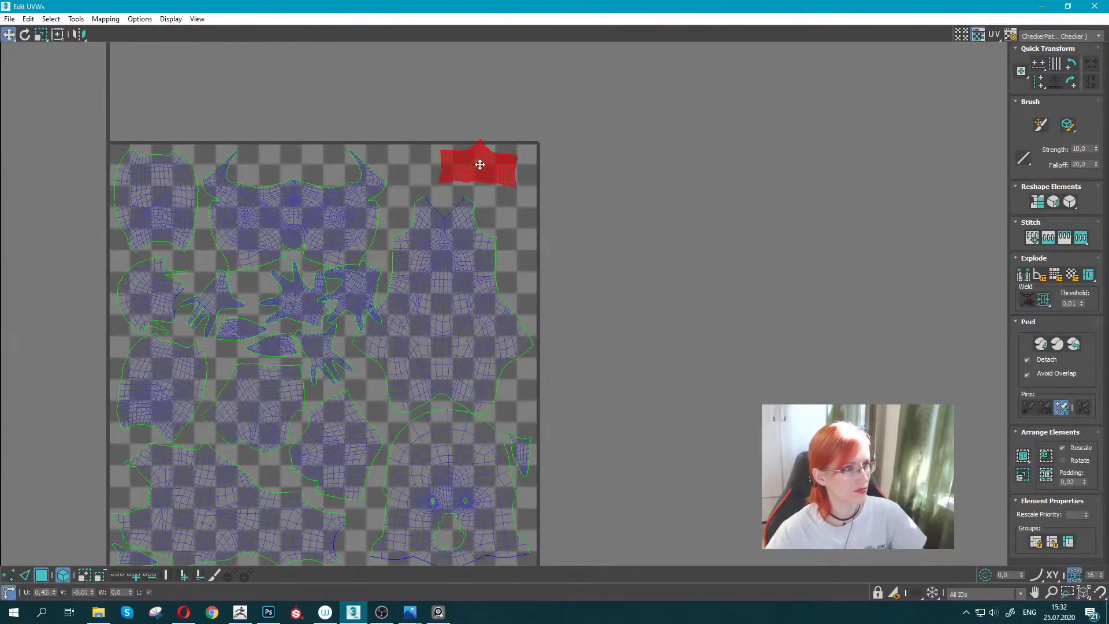
{"action": "mouse_move", "coordinate": [352, 281]}
{"action": "left_mouse_down"}
{"action": "mouse_move", "coordinate": [523, 259]}
{"action": "mouse_move", "coordinate": [564, 184]}
{"action": "left_mouse_up"}
{"action": "scroll", "coordinate": [480, 248], "scroll_direction": "up", "scroll_amount": 2}
{"action": "left_click", "coordinate": [432, 332]}
{"action": "left_click_drag", "start_coordinate": [432, 331], "coordinate": [447, 328]}
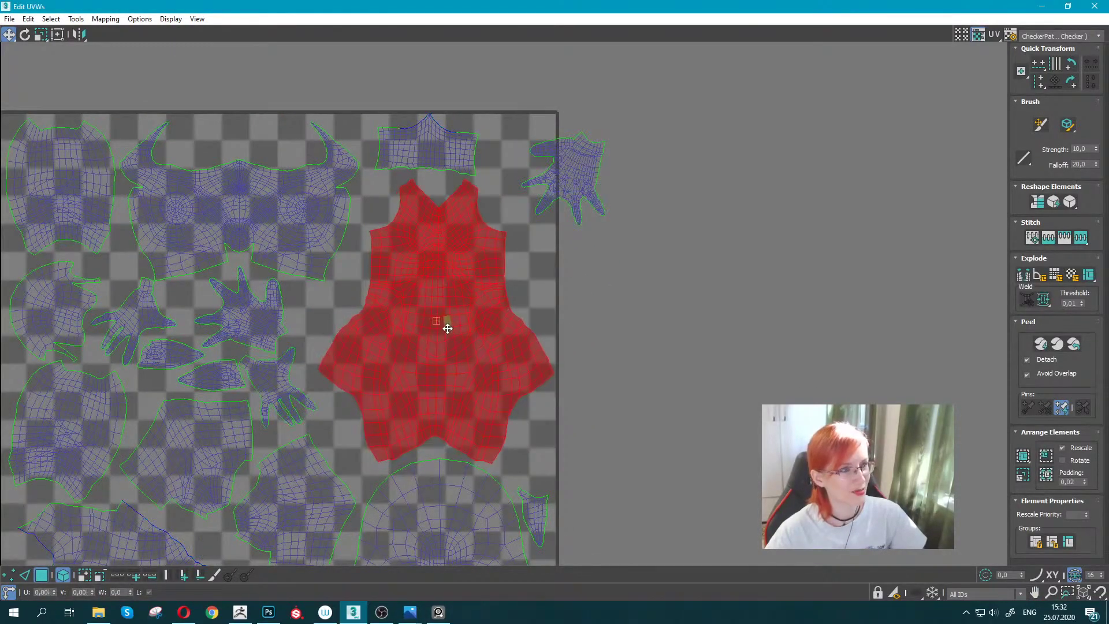
{"action": "middle_click_drag", "start_coordinate": [426, 177], "coordinate": [424, 181]}
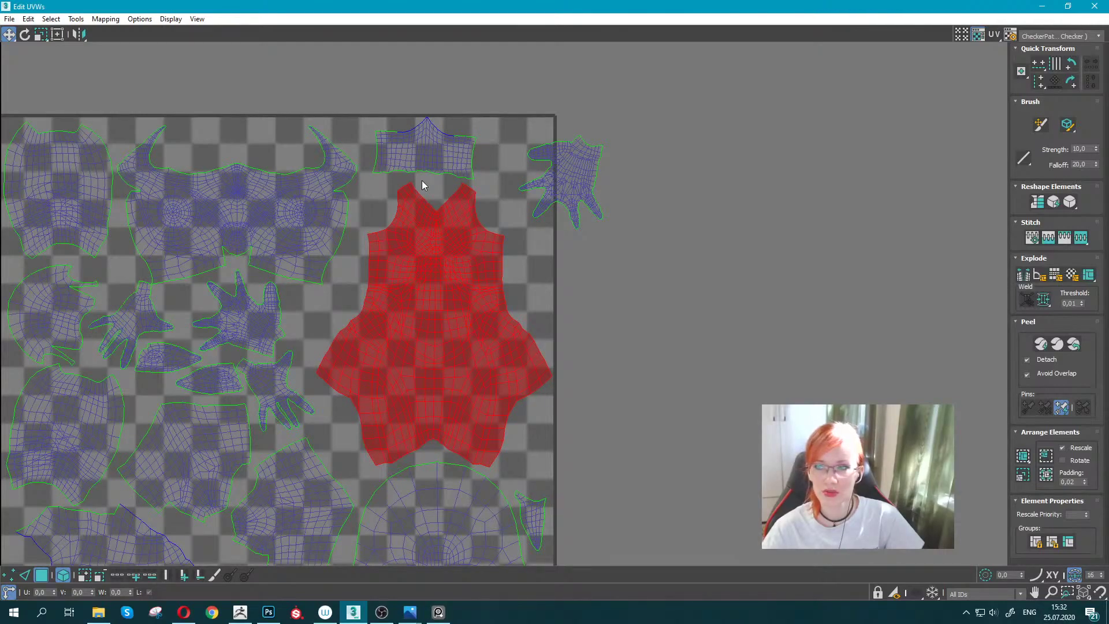
{"action": "scroll", "coordinate": [173, 150], "scroll_direction": "down", "scroll_amount": 5}
Select all islands and pack them into the square with Pack UVs.
{"action": "left_click_drag", "start_coordinate": [237, 116], "coordinate": [629, 416]}
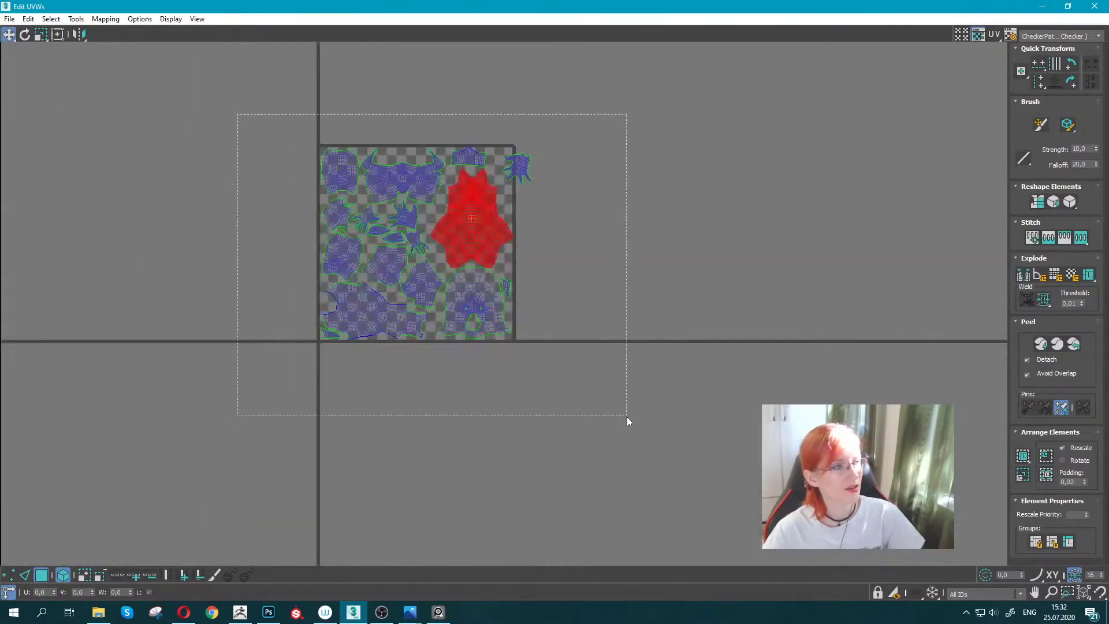
{"action": "left_click", "coordinate": [51, 18]}
{"action": "mouse_move", "coordinate": [75, 19]}
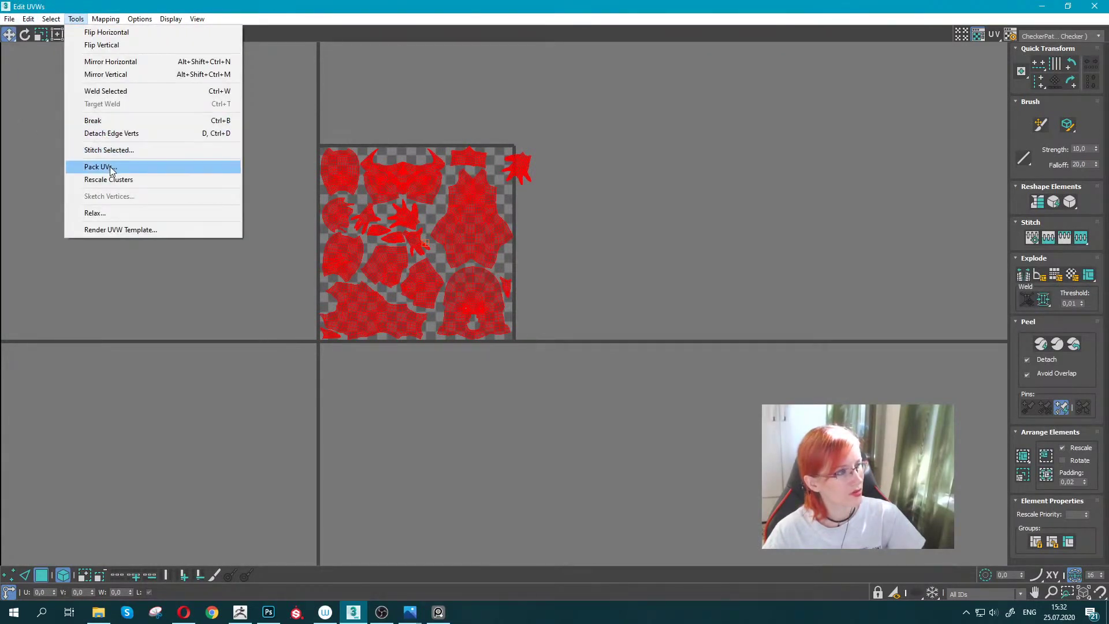
{"action": "left_click", "coordinate": [109, 167]}
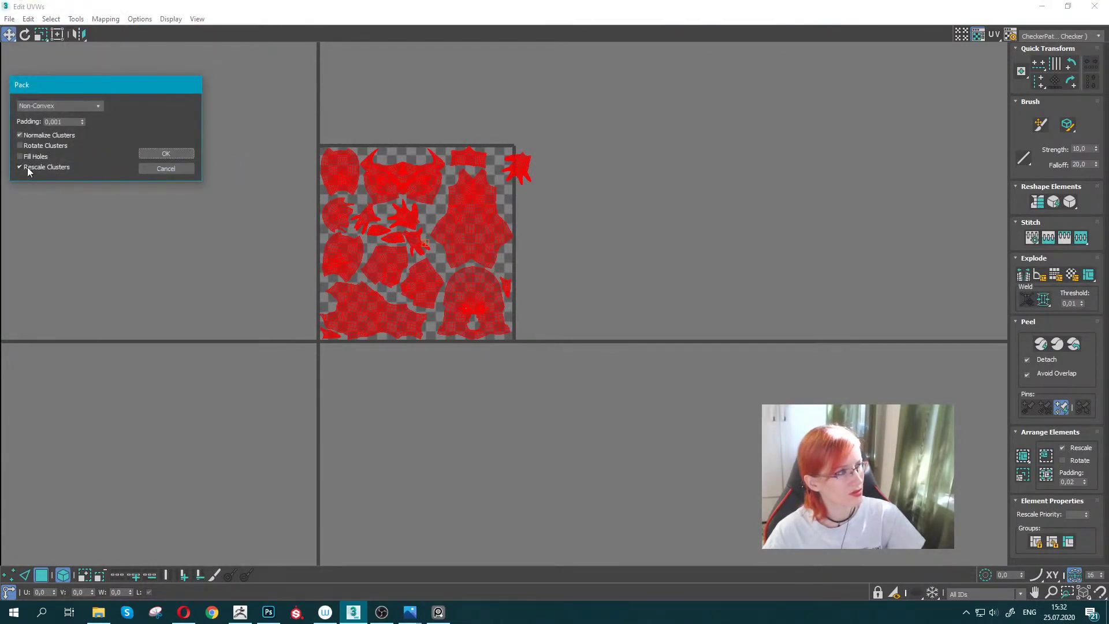
{"action": "left_click", "coordinate": [172, 152]}
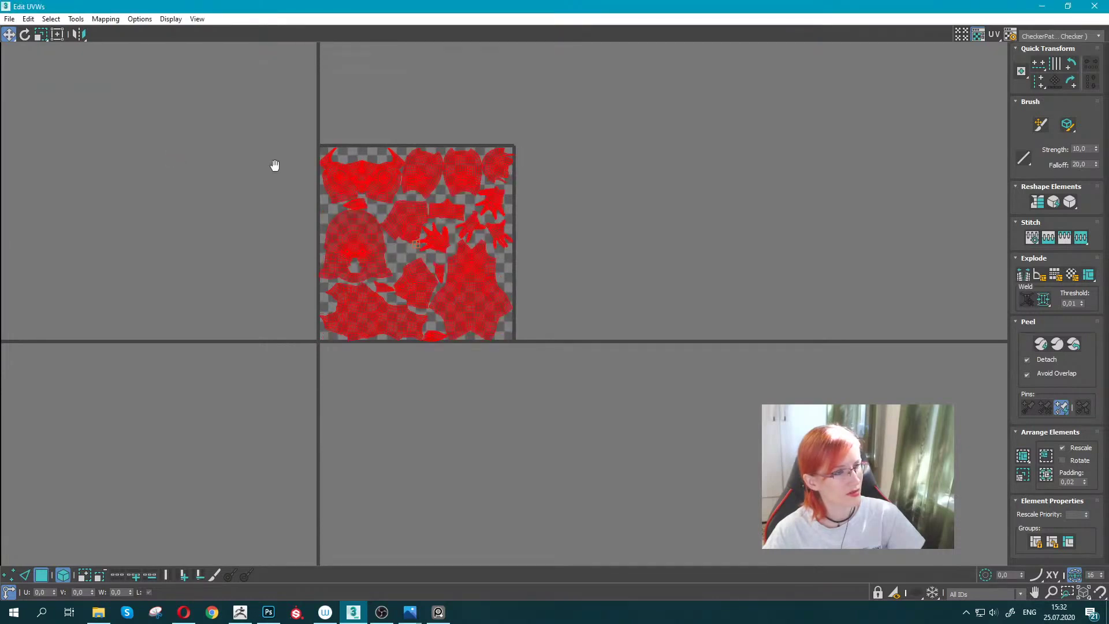
{"action": "scroll", "coordinate": [275, 165], "scroll_direction": "up", "scroll_amount": 2}
{"action": "scroll", "coordinate": [250, 203], "scroll_direction": "up", "scroll_amount": 2}
{"action": "middle_click_drag", "start_coordinate": [220, 247], "coordinate": [144, 229]}
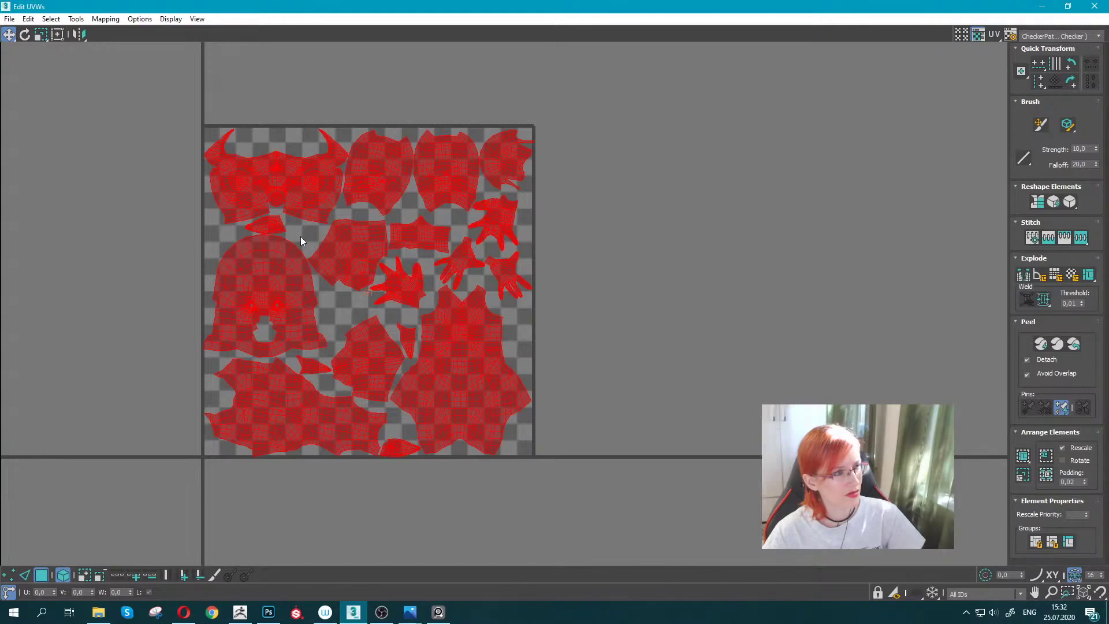
{"action": "scroll", "coordinate": [301, 238], "scroll_direction": "up", "scroll_amount": 2}
{"action": "scroll", "coordinate": [313, 245], "scroll_direction": "up", "scroll_amount": 2}
Repack the islands with 0,01 padding, then run one more pack pass.
{"action": "left_click", "coordinate": [51, 18]}
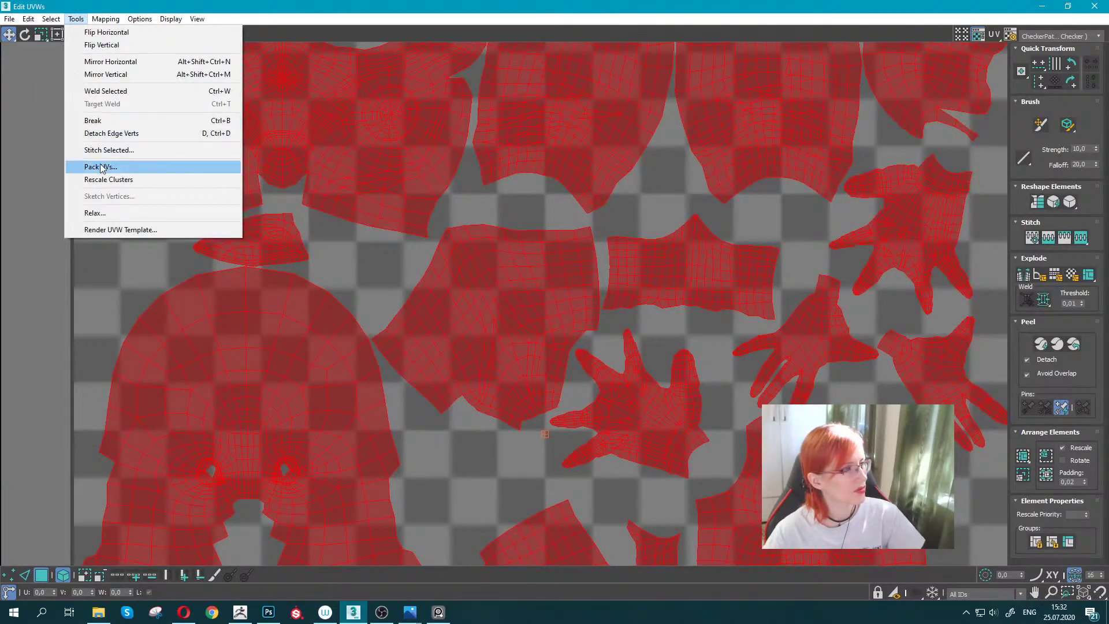
{"action": "left_click", "coordinate": [99, 166]}
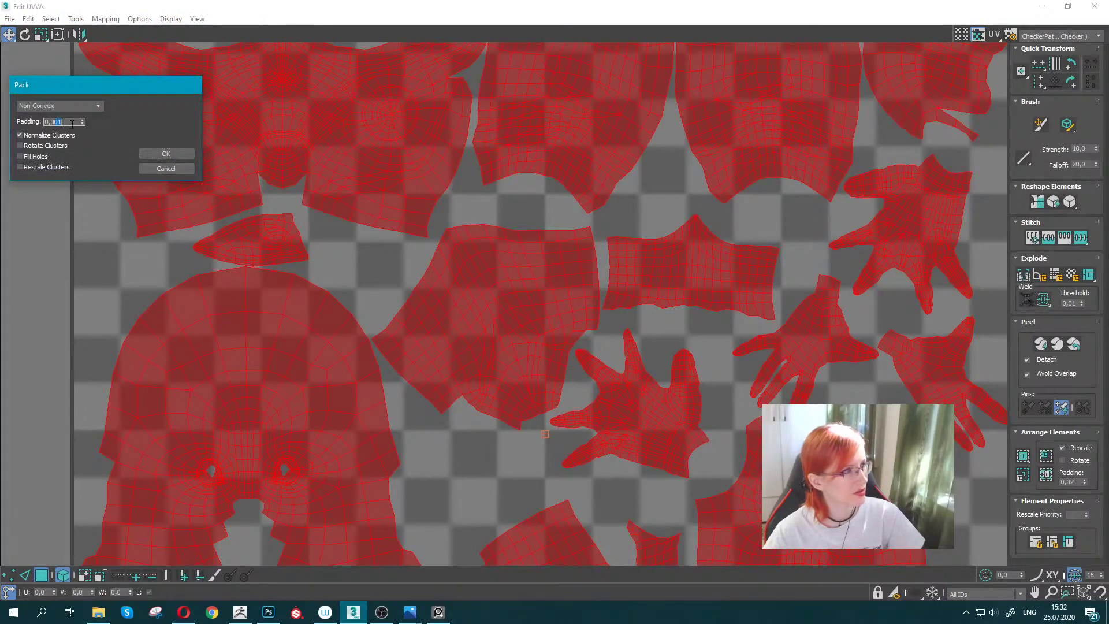
{"action": "type", "text": "0,01"}
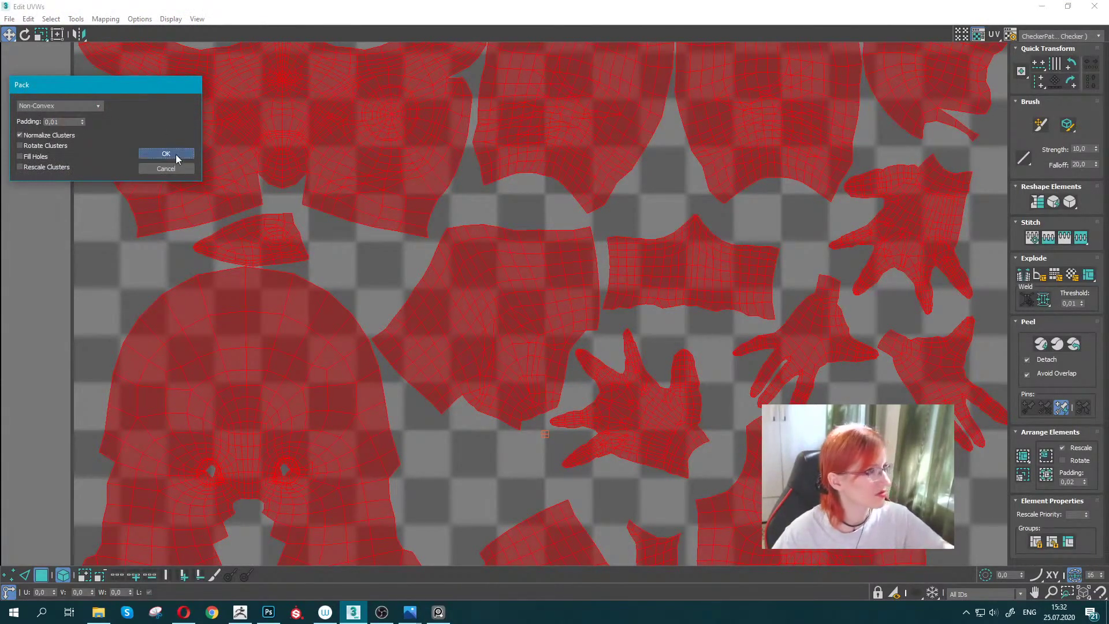
{"action": "left_click", "coordinate": [166, 153]}
{"action": "scroll", "coordinate": [236, 203], "scroll_direction": "down", "scroll_amount": 5}
{"action": "scroll", "coordinate": [237, 204], "scroll_direction": "up", "scroll_amount": 2}
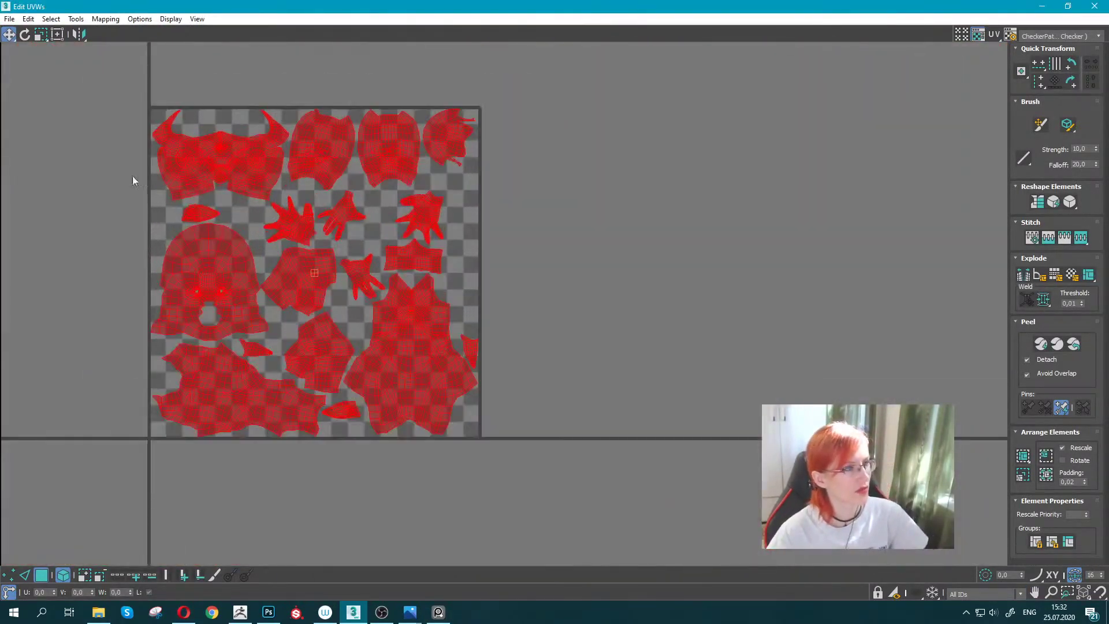
{"action": "scroll", "coordinate": [133, 180], "scroll_direction": "up", "scroll_amount": 2}
{"action": "left_click", "coordinate": [51, 21]}
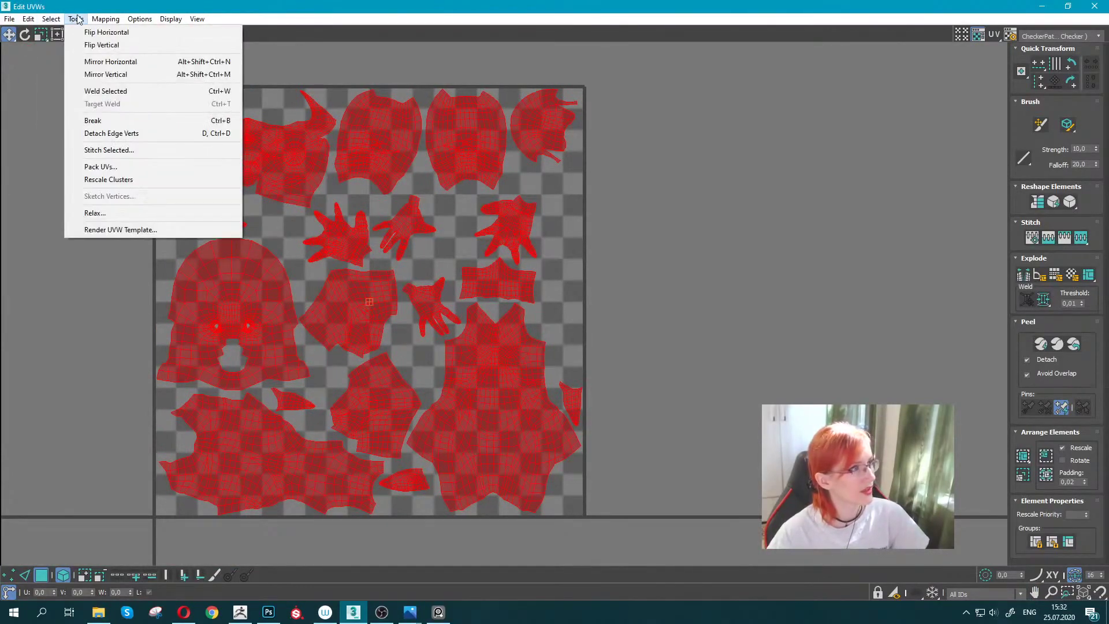
{"action": "left_click", "coordinate": [101, 166]}
{"action": "type", "text": "0,005"}
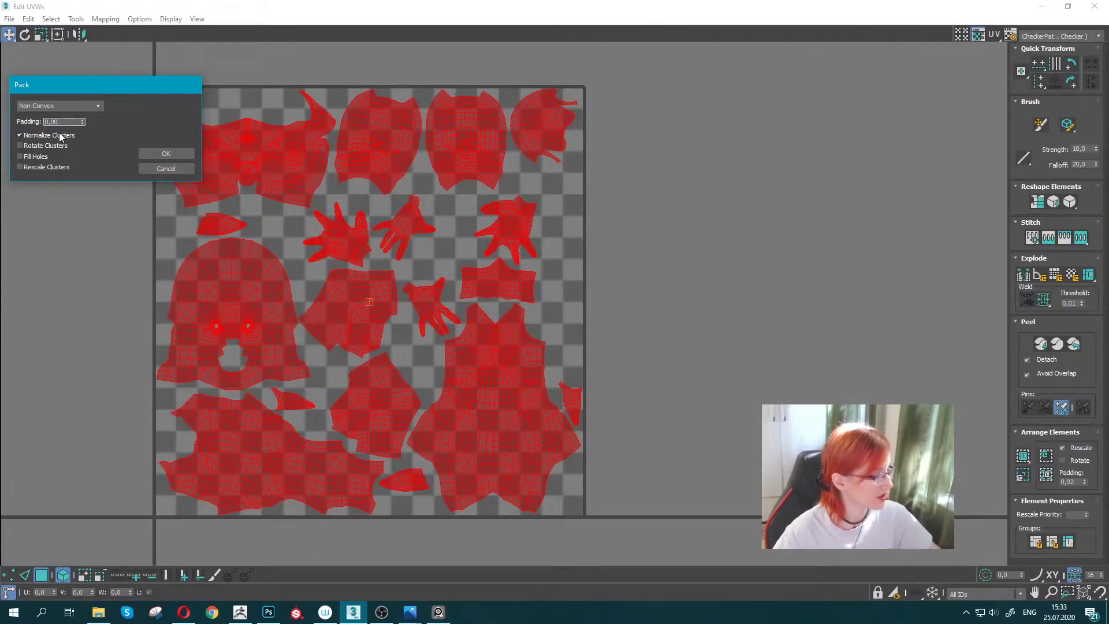
{"action": "left_click", "coordinate": [175, 154]}
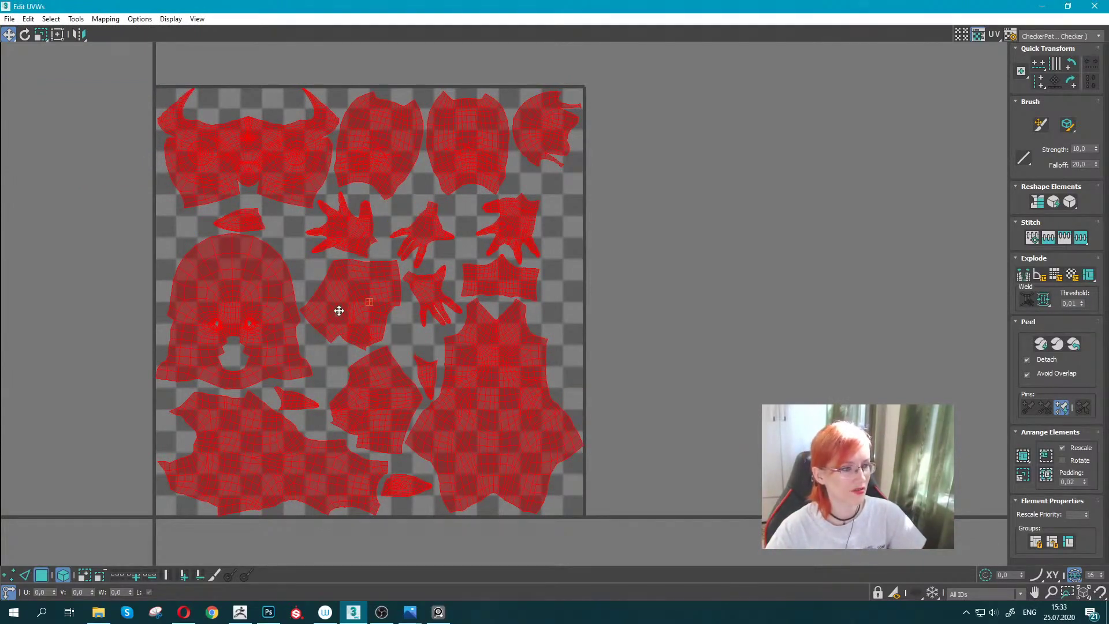
Move the four small leftover islands off the checker tile to the right.
{"action": "middle_click_drag", "start_coordinate": [310, 317], "coordinate": [313, 276]}
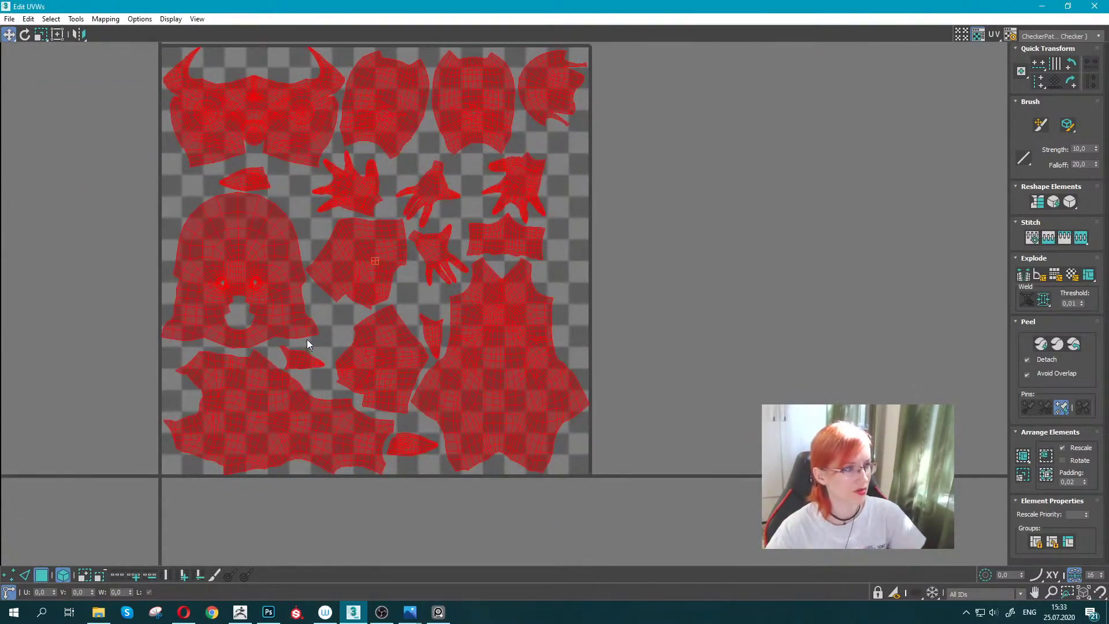
{"action": "middle_click_drag", "start_coordinate": [280, 194], "coordinate": [256, 241]}
{"action": "left_click", "coordinate": [250, 219]}
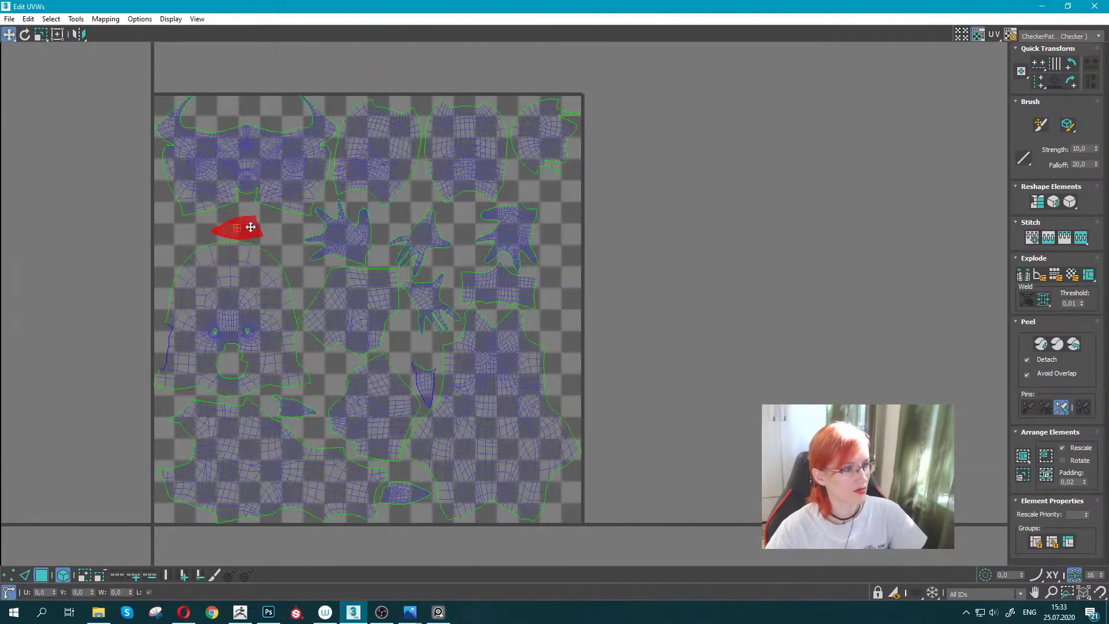
{"action": "left_click_drag", "start_coordinate": [248, 224], "coordinate": [627, 278]}
{"action": "left_click", "coordinate": [296, 406]}
{"action": "left_click_drag", "start_coordinate": [296, 406], "coordinate": [622, 317]}
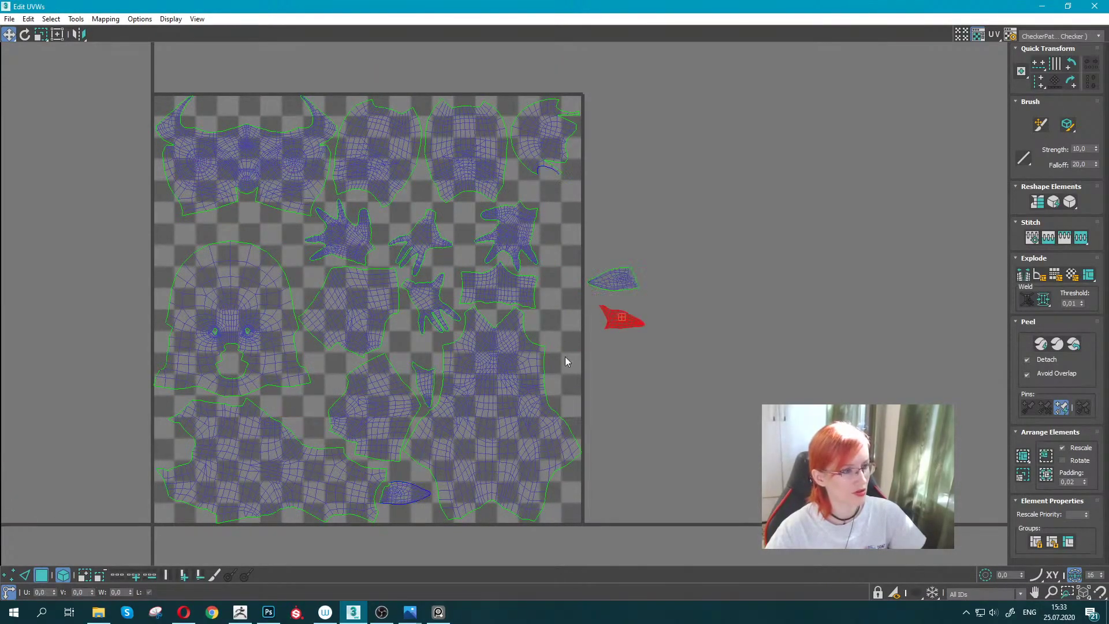
{"action": "left_click", "coordinate": [397, 500]}
{"action": "left_click_drag", "start_coordinate": [396, 500], "coordinate": [605, 257]}
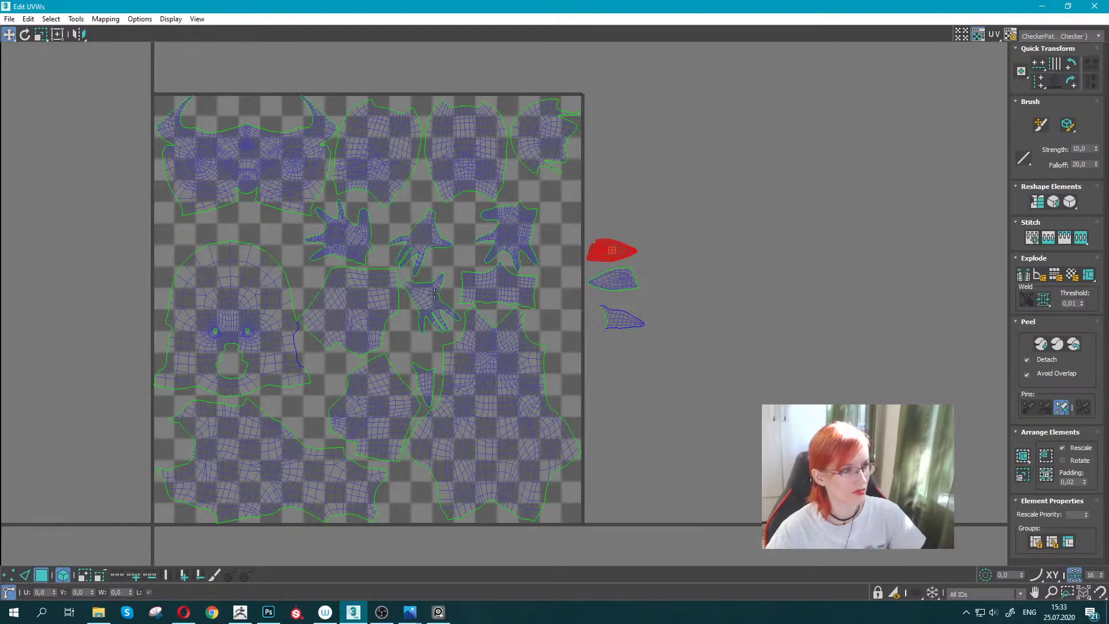
{"action": "left_click_drag", "start_coordinate": [421, 383], "coordinate": [656, 271]}
Scale the four outside islands up to about 142%.
{"action": "left_click_drag", "start_coordinate": [588, 205], "coordinate": [655, 335]}
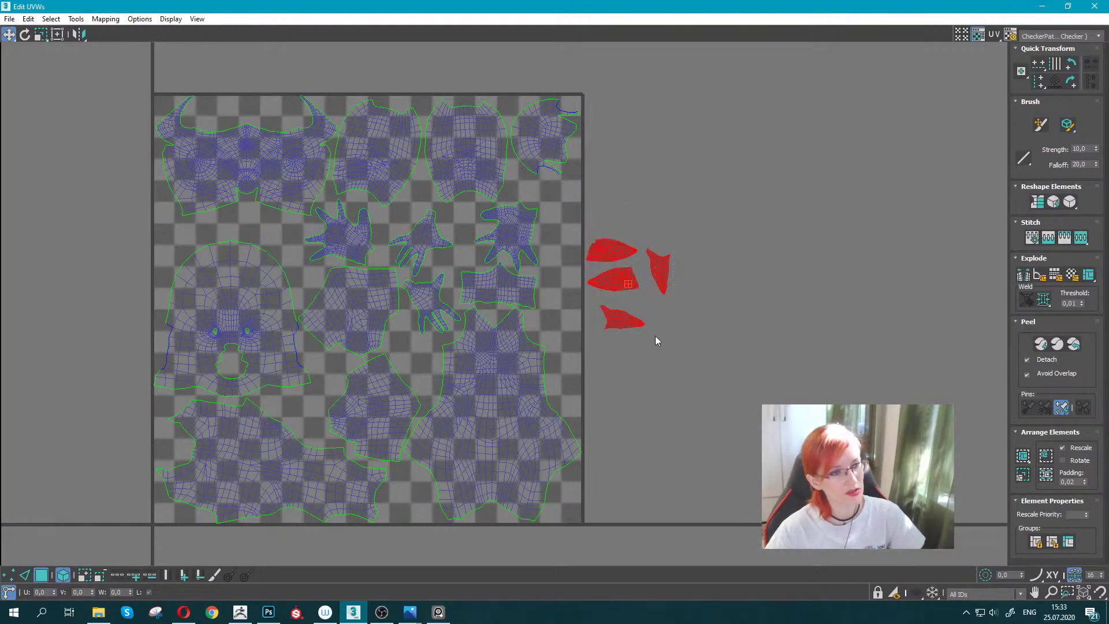
{"action": "key", "text": "r"}
{"action": "mouse_move", "coordinate": [619, 276]}
{"action": "left_mouse_down"}
{"action": "mouse_move", "coordinate": [638, 258]}
{"action": "mouse_move", "coordinate": [573, 206]}
{"action": "mouse_move", "coordinate": [588, 191]}
{"action": "mouse_move", "coordinate": [562, 224]}
{"action": "left_mouse_up"}
{"action": "key", "text": "w"}
Rotate the top outside island 90 degrees and place it in a gap inside the tile.
{"action": "left_click", "coordinate": [587, 238]}
{"action": "key", "text": "e"}
{"action": "key", "text": "w"}
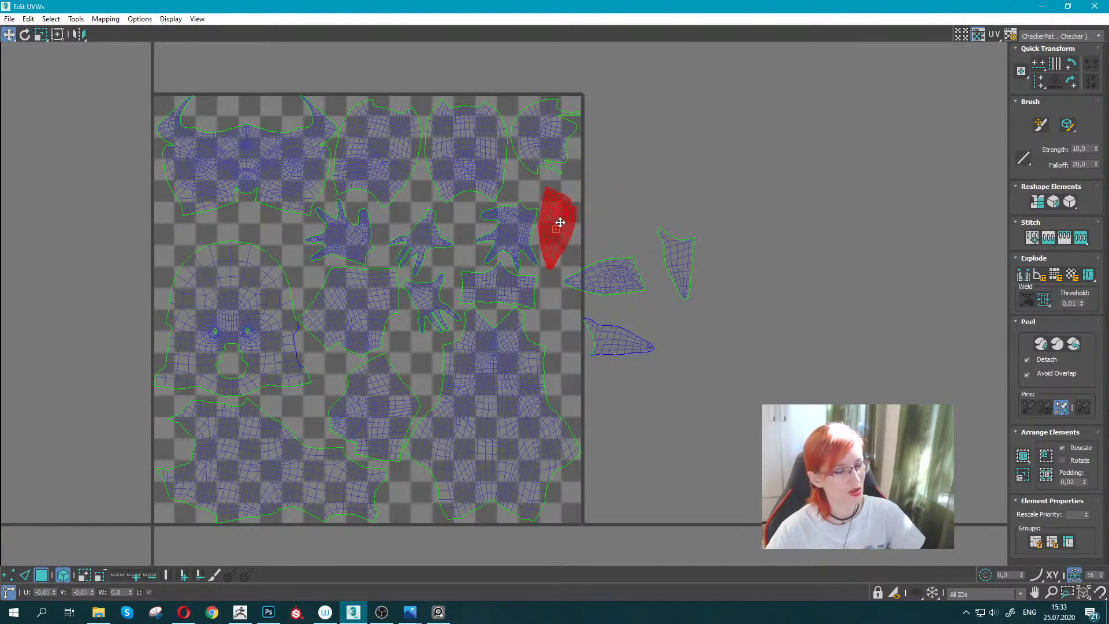
{"action": "middle_click_drag", "start_coordinate": [569, 254], "coordinate": [557, 210]}
{"action": "key", "text": "e"}
{"action": "mouse_move", "coordinate": [557, 210]}
{"action": "left_mouse_down"}
{"action": "mouse_move", "coordinate": [587, 263]}
{"action": "mouse_move", "coordinate": [422, 296]}
{"action": "mouse_move", "coordinate": [425, 312]}
{"action": "mouse_move", "coordinate": [401, 297]}
{"action": "left_mouse_up"}
{"action": "key", "text": "w"}
{"action": "key", "text": "e"}
Turn the triangle island downward and fit the last island horizontally into a tile gap.
{"action": "left_click", "coordinate": [594, 285]}
{"action": "key", "text": "w"}
{"action": "key", "text": "e"}
{"action": "key", "text": "w"}
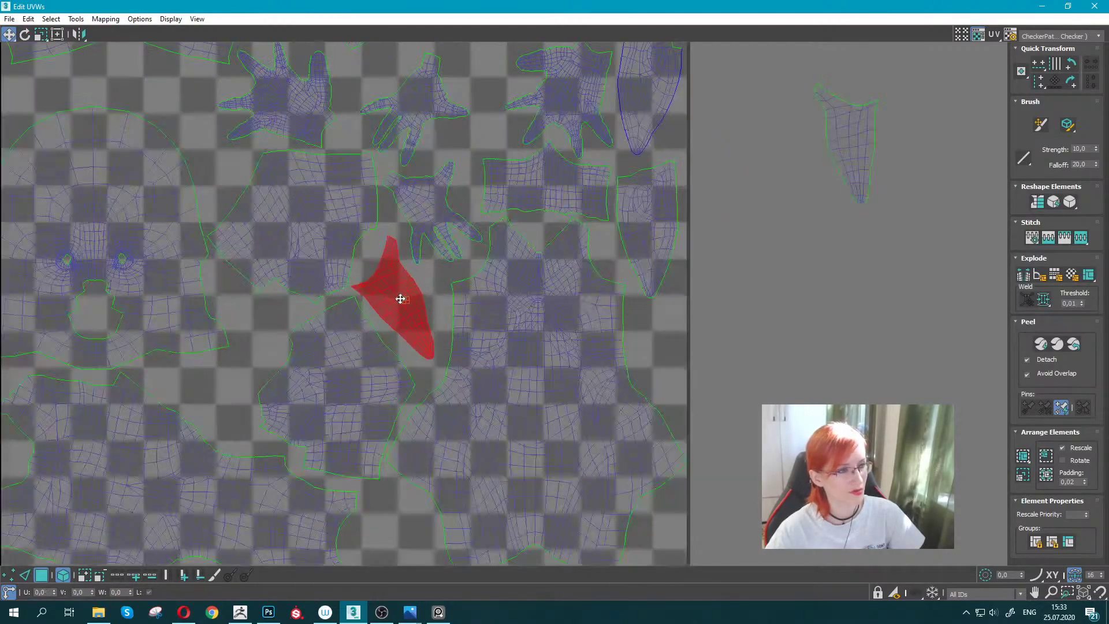
{"action": "scroll", "coordinate": [401, 297], "scroll_direction": "up", "scroll_amount": 3}
{"action": "scroll", "coordinate": [782, 260], "scroll_direction": "down", "scroll_amount": 1}
{"action": "mouse_move", "coordinate": [770, 256]}
{"action": "left_mouse_down"}
{"action": "mouse_move", "coordinate": [283, 236]}
{"action": "mouse_move", "coordinate": [237, 201]}
{"action": "left_mouse_up"}
{"action": "key", "text": "e"}
{"action": "middle_click_drag", "start_coordinate": [253, 216], "coordinate": [268, 306]}
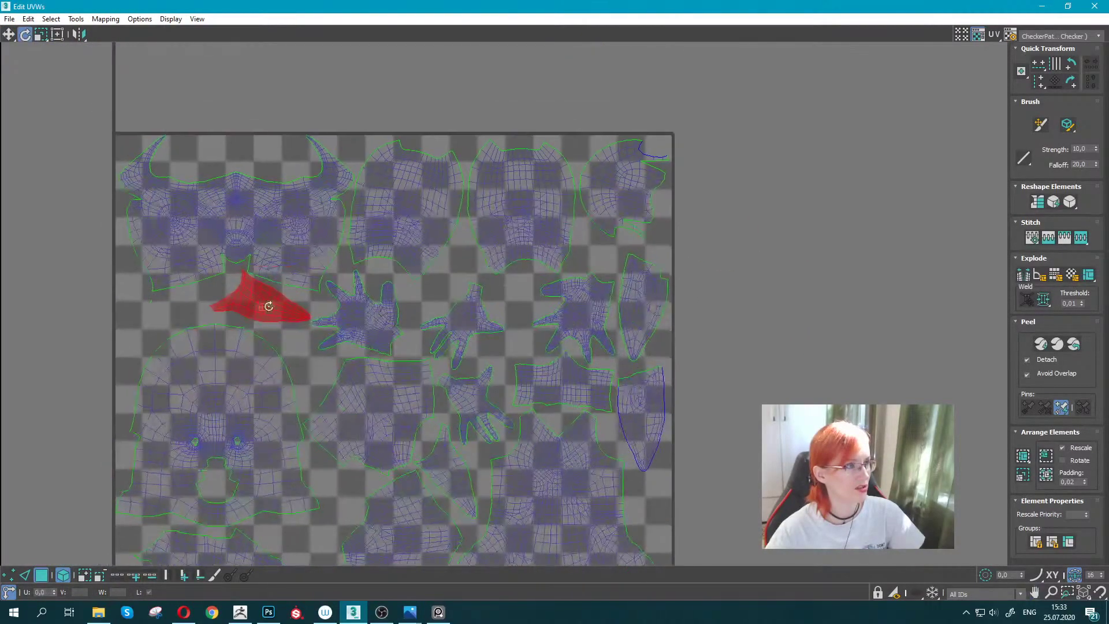
{"action": "left_click_drag", "start_coordinate": [262, 301], "coordinate": [251, 300]}
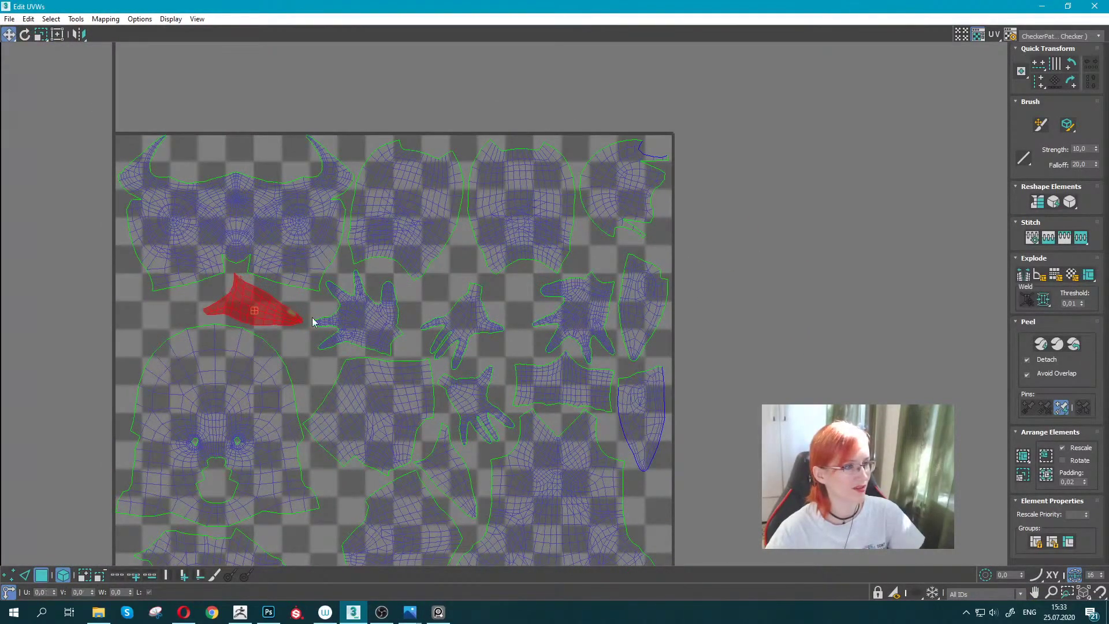
{"action": "scroll", "coordinate": [404, 324], "scroll_direction": "down", "scroll_amount": 3}
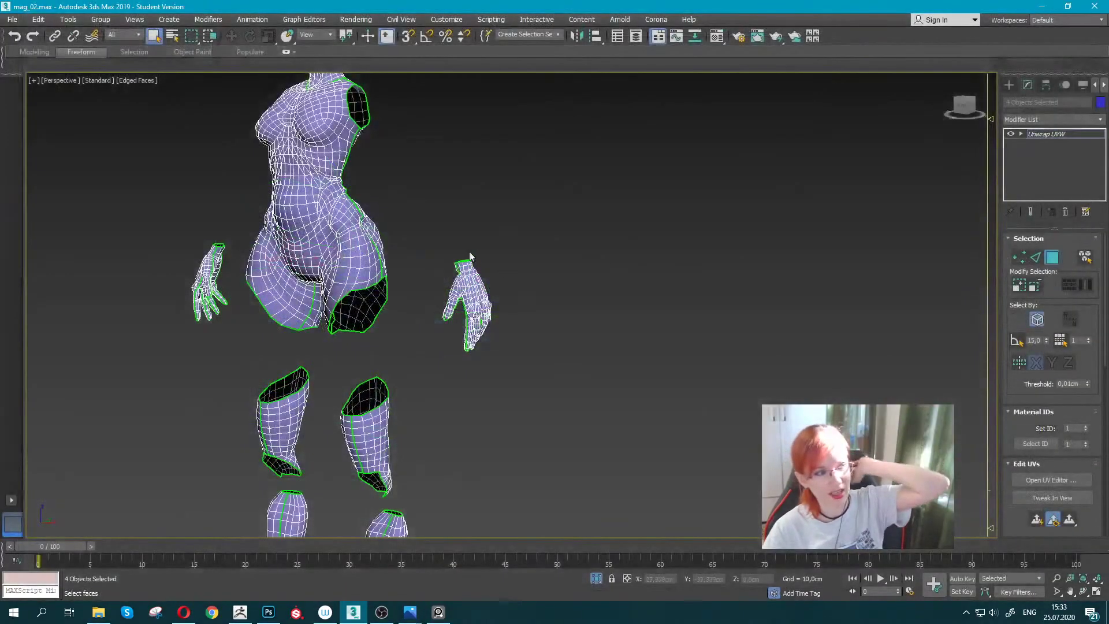
{"action": "scroll", "coordinate": [630, 216], "scroll_direction": "down", "scroll_amount": 5}
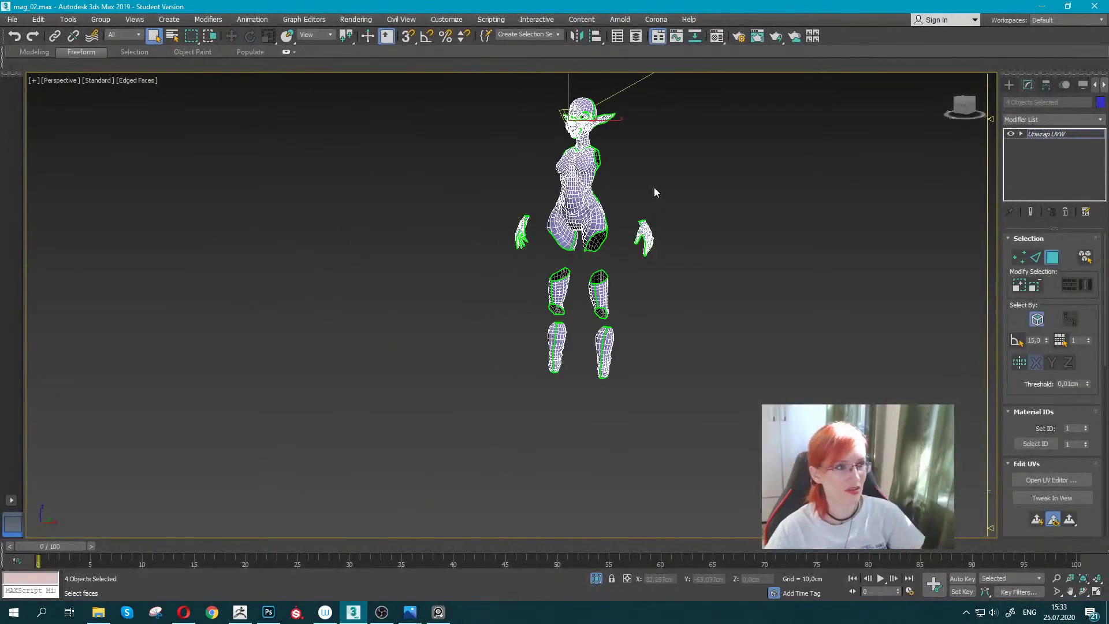
Group the four unwrapped armor pieces into a new group.
{"action": "left_click", "coordinate": [100, 19]}
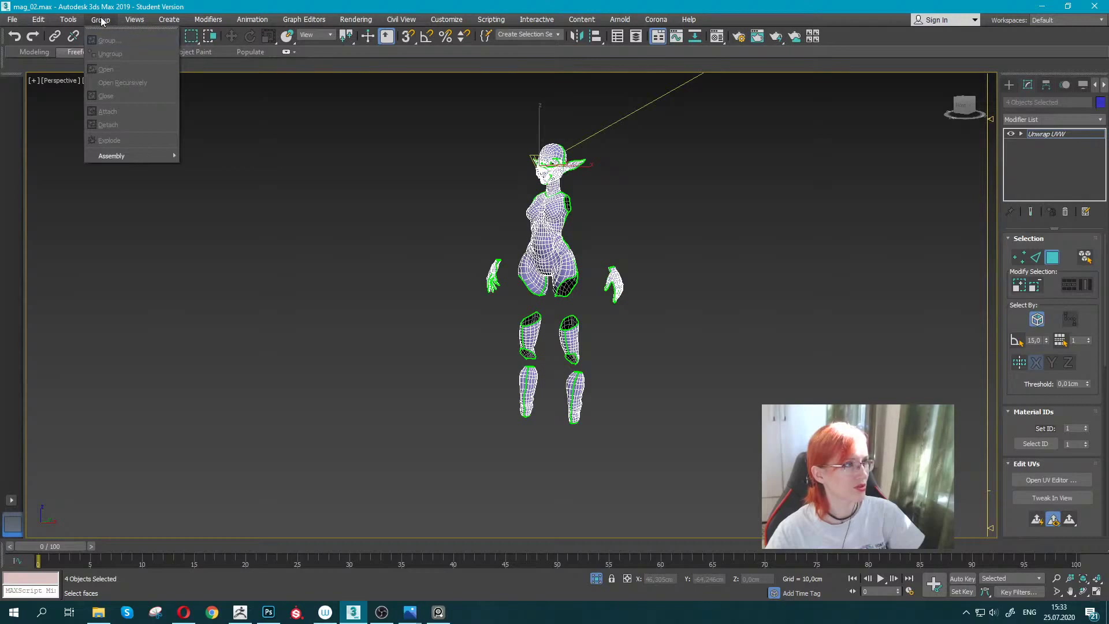
{"action": "left_click", "coordinate": [103, 21]}
{"action": "middle_click_drag", "start_coordinate": [799, 166], "coordinate": [774, 178]}
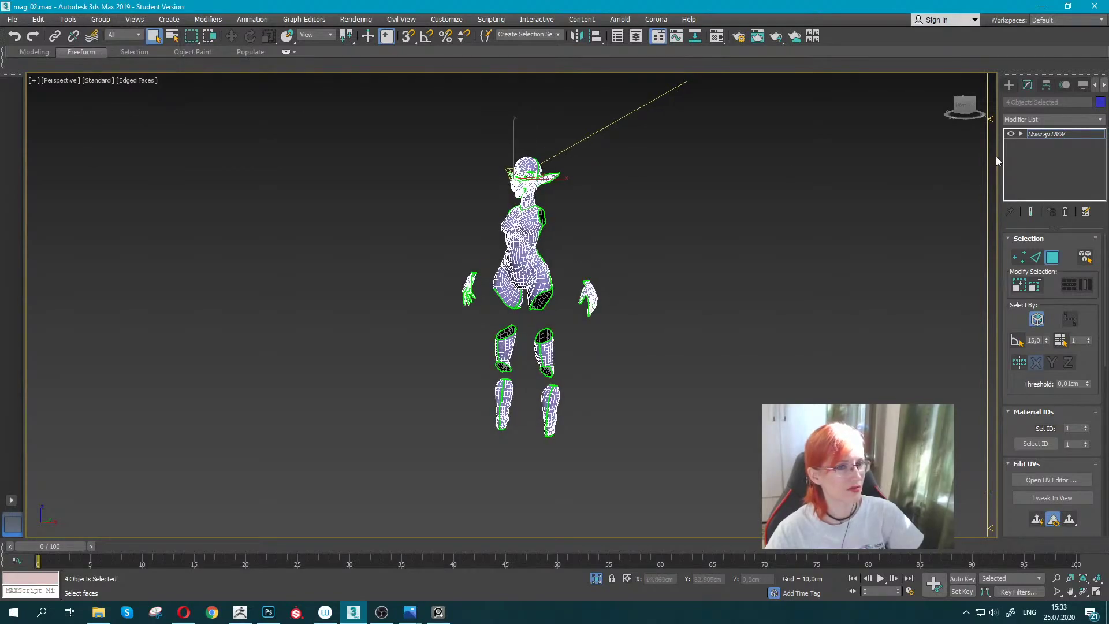
{"action": "left_click", "coordinate": [1055, 134]}
{"action": "left_click", "coordinate": [102, 21]}
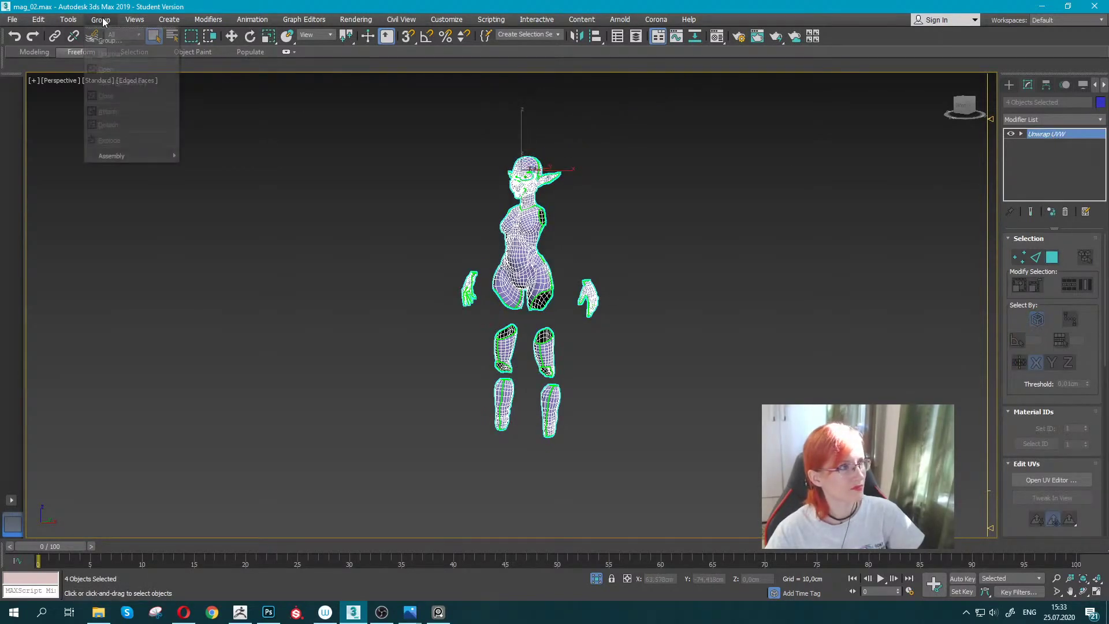
{"action": "left_click", "coordinate": [118, 46]}
{"action": "left_click", "coordinate": [566, 324]}
End isolation, clear the selection and frame the whole character.
{"action": "right_click", "coordinate": [598, 211]}
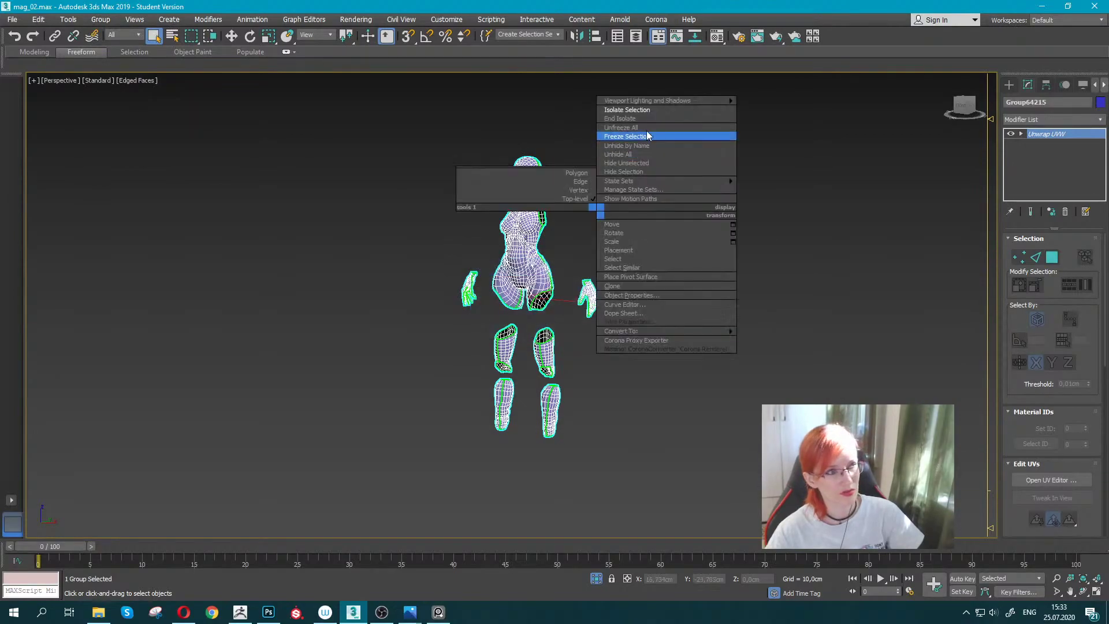
{"action": "left_click", "coordinate": [641, 118]}
{"action": "left_click", "coordinate": [261, 214]}
{"action": "mouse_move", "coordinate": [322, 228]}
{"action": "middle_mouse_down"}
{"action": "mouse_move", "coordinate": [241, 214]}
{"action": "mouse_move", "coordinate": [168, 240]}
{"action": "mouse_move", "coordinate": [170, 369]}
{"action": "mouse_move", "coordinate": [189, 113]}
{"action": "middle_mouse_up"}
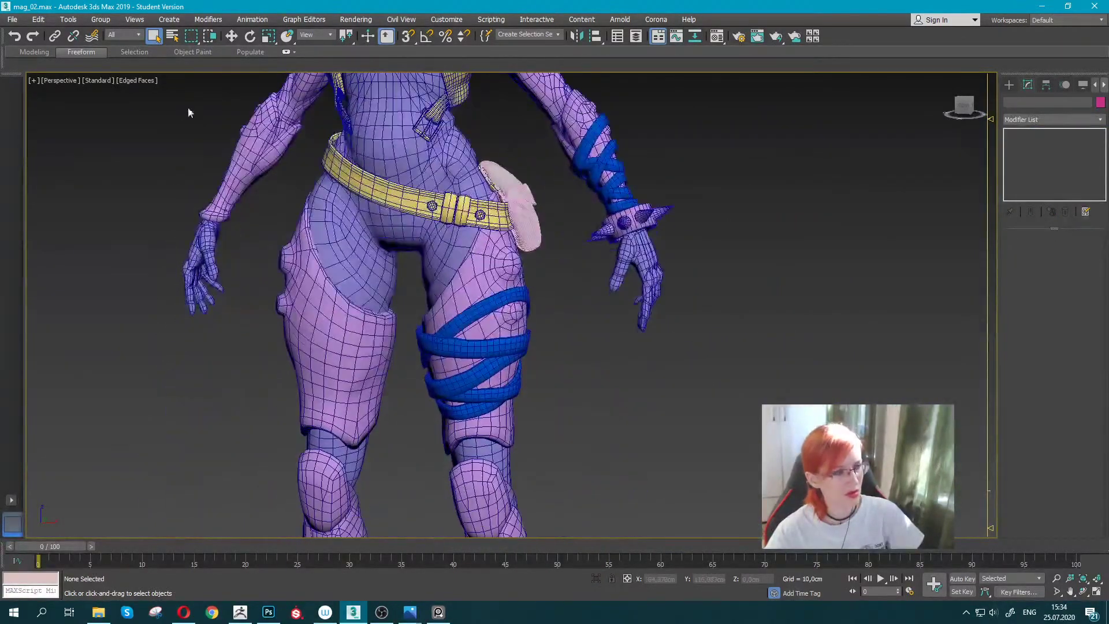
{"action": "scroll", "coordinate": [189, 113], "scroll_direction": "down", "scroll_amount": 5}
{"action": "scroll", "coordinate": [237, 250], "scroll_direction": "up", "scroll_amount": 3}
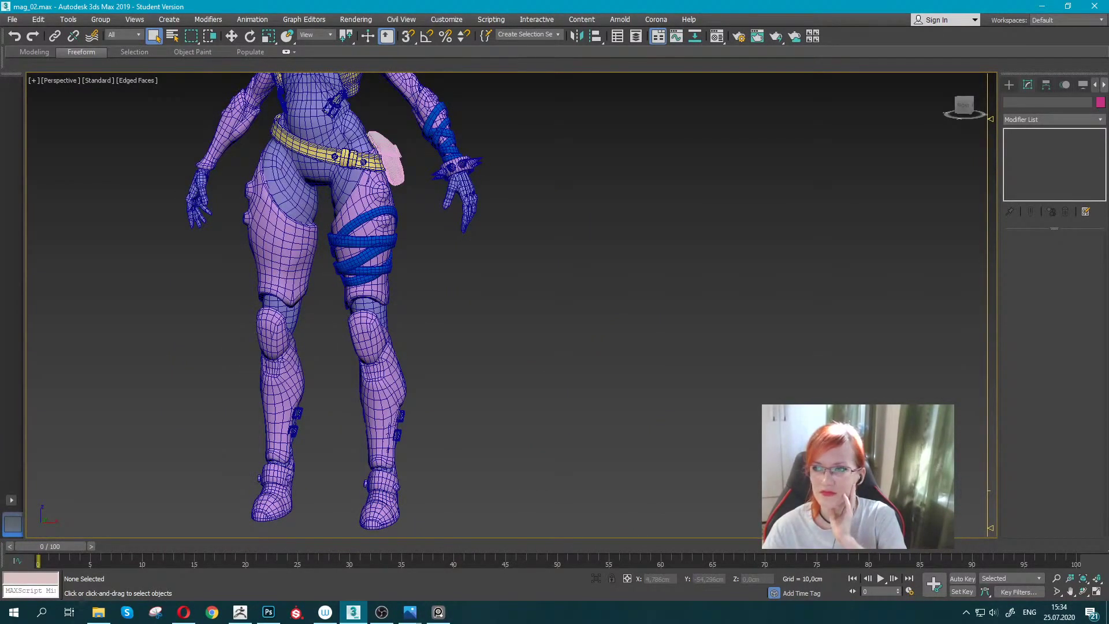
{"action": "key", "text": "alt+Tab"}
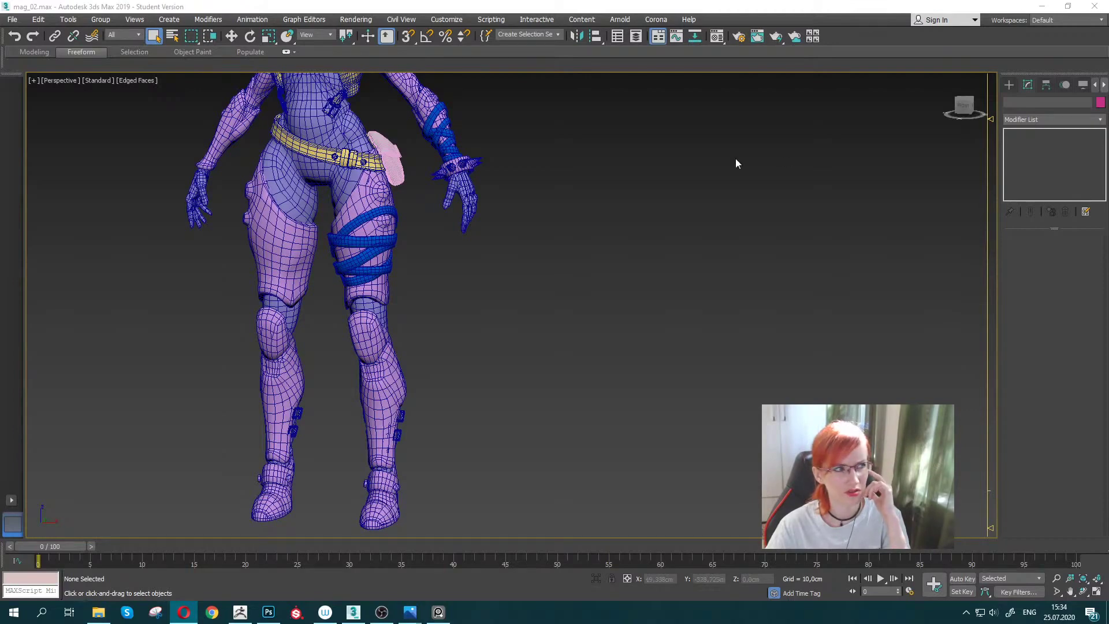
{"action": "middle_click_drag", "start_coordinate": [527, 160], "coordinate": [659, 276]}
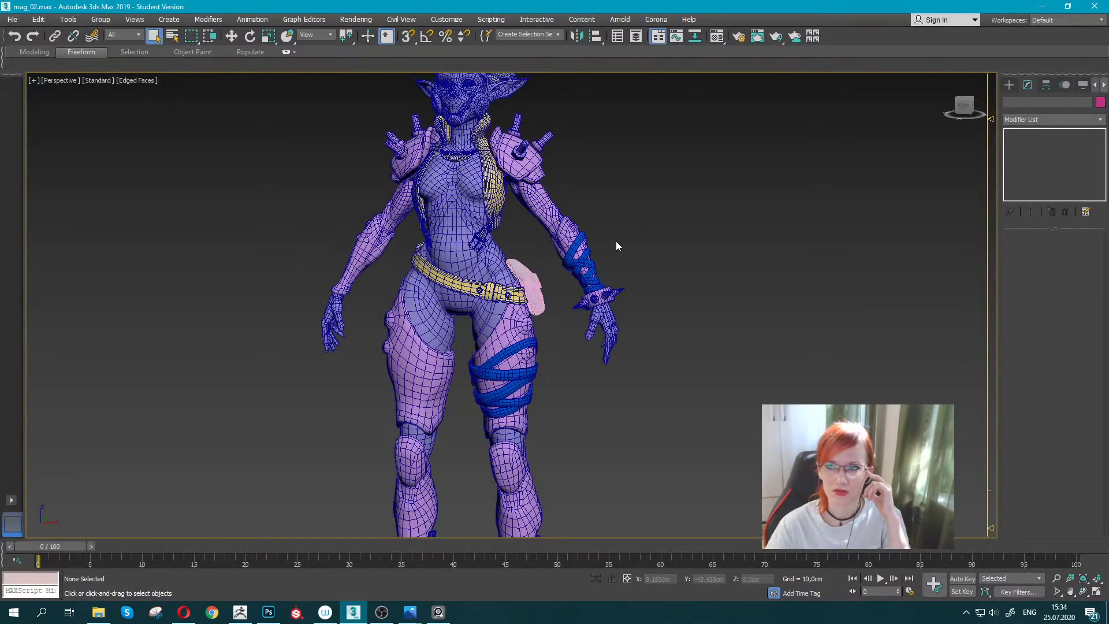
Select the main clothing object and add the shoulder pads.
{"action": "middle_click_drag", "start_coordinate": [374, 199], "coordinate": [379, 267]}
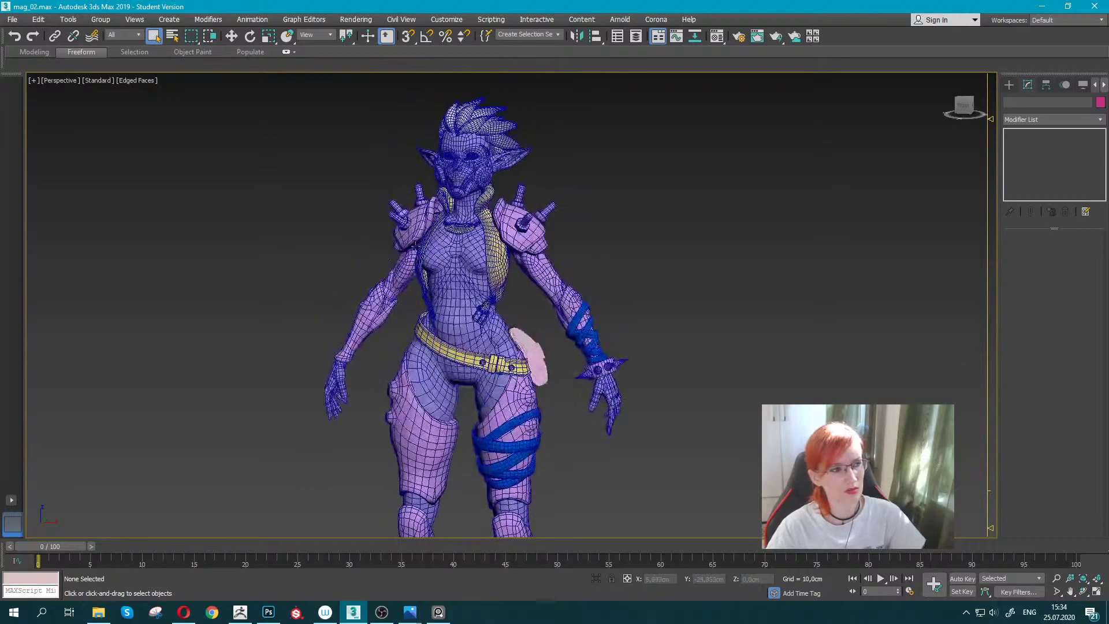
{"action": "left_click", "coordinate": [527, 230]}
{"action": "scroll", "coordinate": [527, 230], "scroll_direction": "up", "scroll_amount": 2}
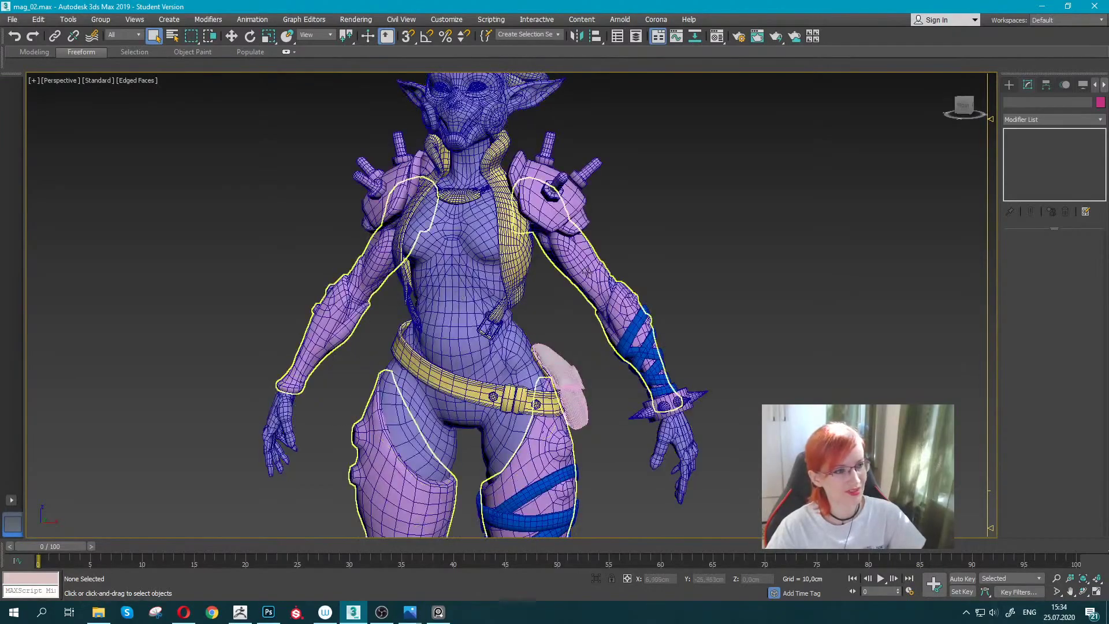
{"action": "left_click", "coordinate": [557, 185], "text": "ctrl"}
{"action": "middle_click_drag", "start_coordinate": [618, 491], "coordinate": [621, 306]}
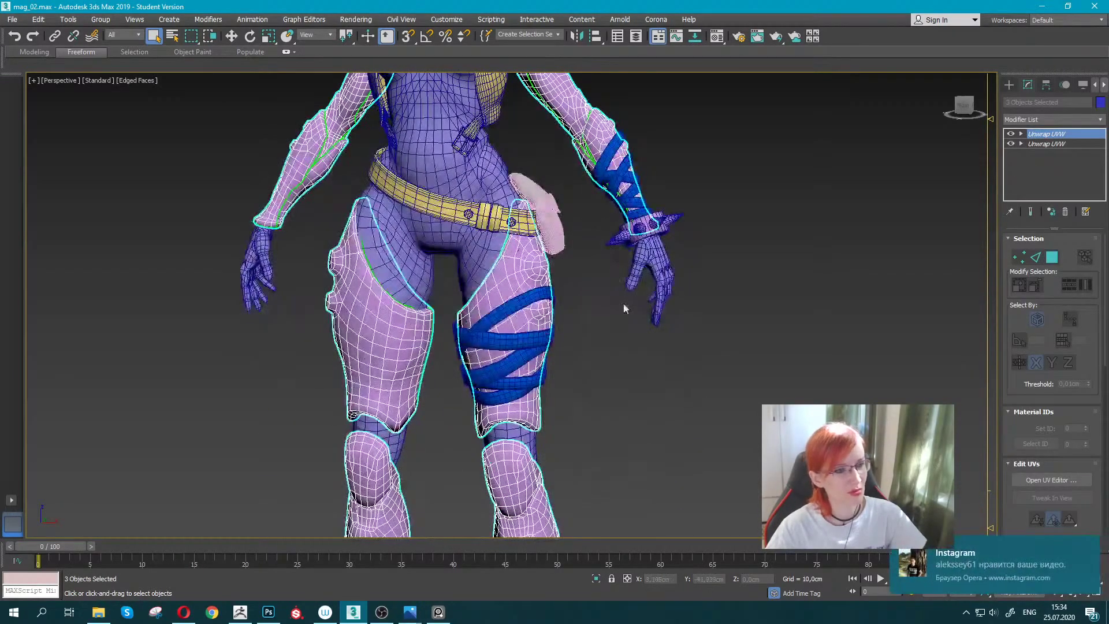
Add the wrist bracelet, bracelet spike piece and boots to the selection.
{"action": "left_click", "coordinate": [655, 222], "text": "ctrl"}
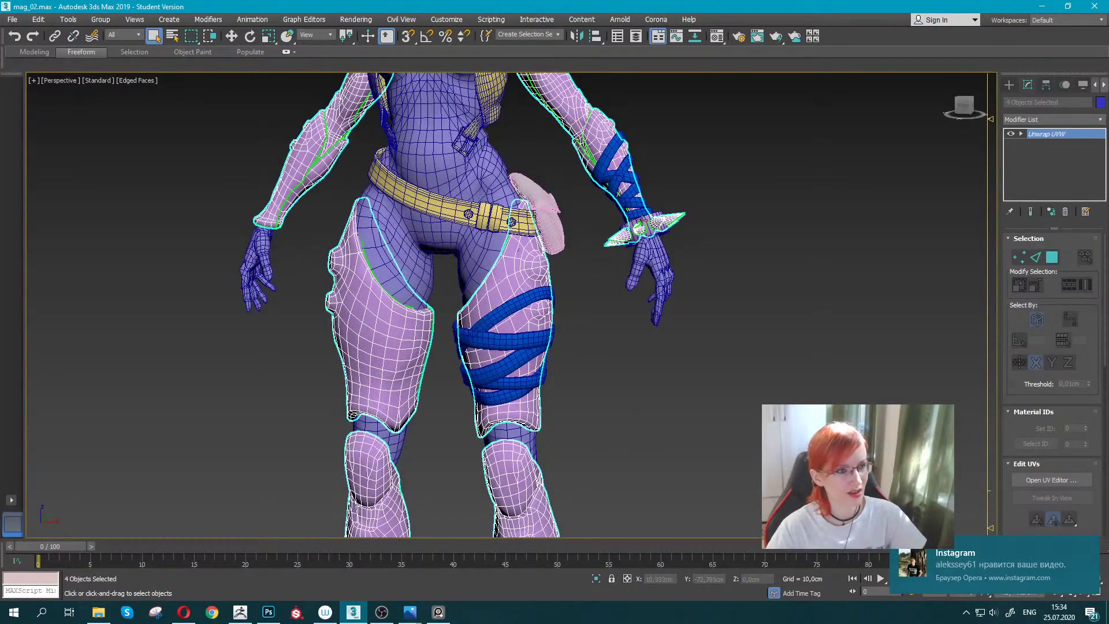
{"action": "left_click", "coordinate": [647, 229], "text": "ctrl"}
{"action": "scroll", "coordinate": [484, 229], "scroll_direction": "down", "scroll_amount": 3}
{"action": "scroll", "coordinate": [484, 230], "scroll_direction": "down", "scroll_amount": 3}
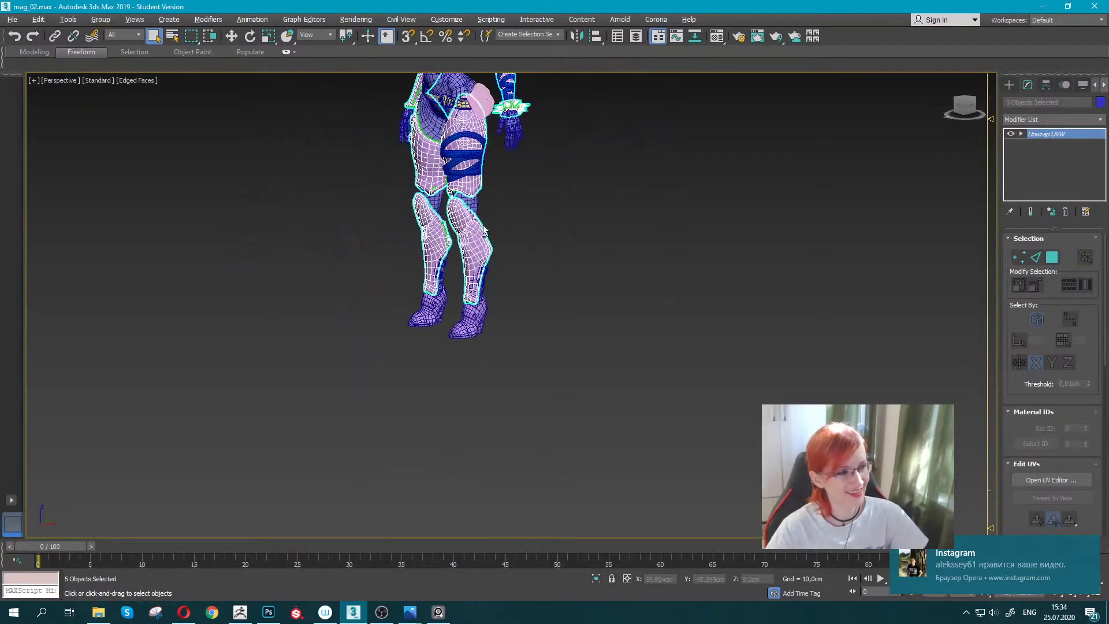
{"action": "left_click", "coordinate": [469, 322], "text": "ctrl"}
{"action": "middle_click_drag", "start_coordinate": [562, 150], "coordinate": [562, 341]}
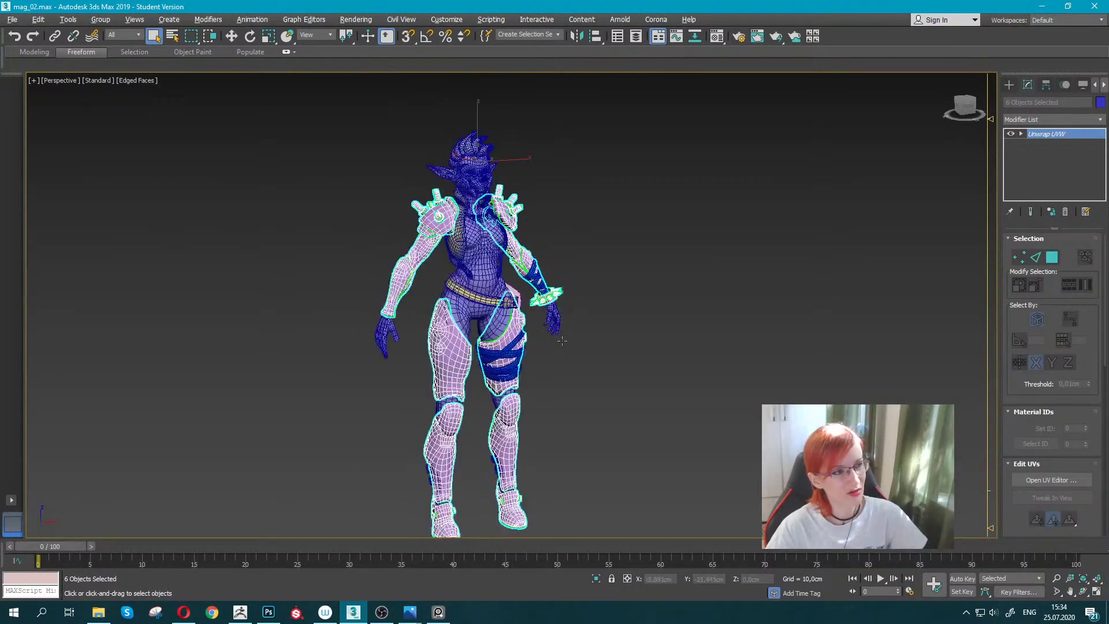
{"action": "scroll", "coordinate": [562, 341], "scroll_direction": "down", "scroll_amount": 2}
{"action": "scroll", "coordinate": [520, 289], "scroll_direction": "down", "scroll_amount": 2}
{"action": "right_click", "coordinate": [479, 240]}
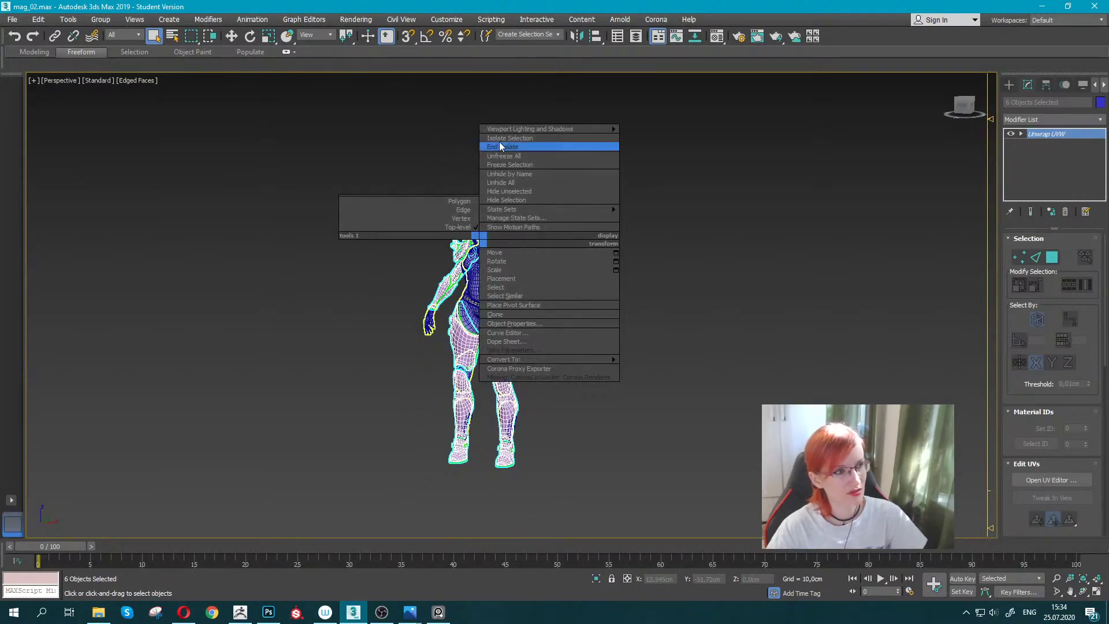
Isolate the six selected armor pieces and zoom in on the legs.
{"action": "left_click", "coordinate": [499, 146]}
{"action": "scroll", "coordinate": [488, 166], "scroll_direction": "up", "scroll_amount": 3}
{"action": "mouse_move", "coordinate": [532, 203]}
{"action": "middle_mouse_down"}
{"action": "mouse_move", "coordinate": [515, 240]}
{"action": "mouse_move", "coordinate": [366, 152]}
{"action": "mouse_move", "coordinate": [372, 278]}
{"action": "mouse_move", "coordinate": [438, 306]}
{"action": "mouse_move", "coordinate": [556, 286]}
{"action": "middle_mouse_up"}
{"action": "scroll", "coordinate": [514, 240], "scroll_direction": "up", "scroll_amount": 2}
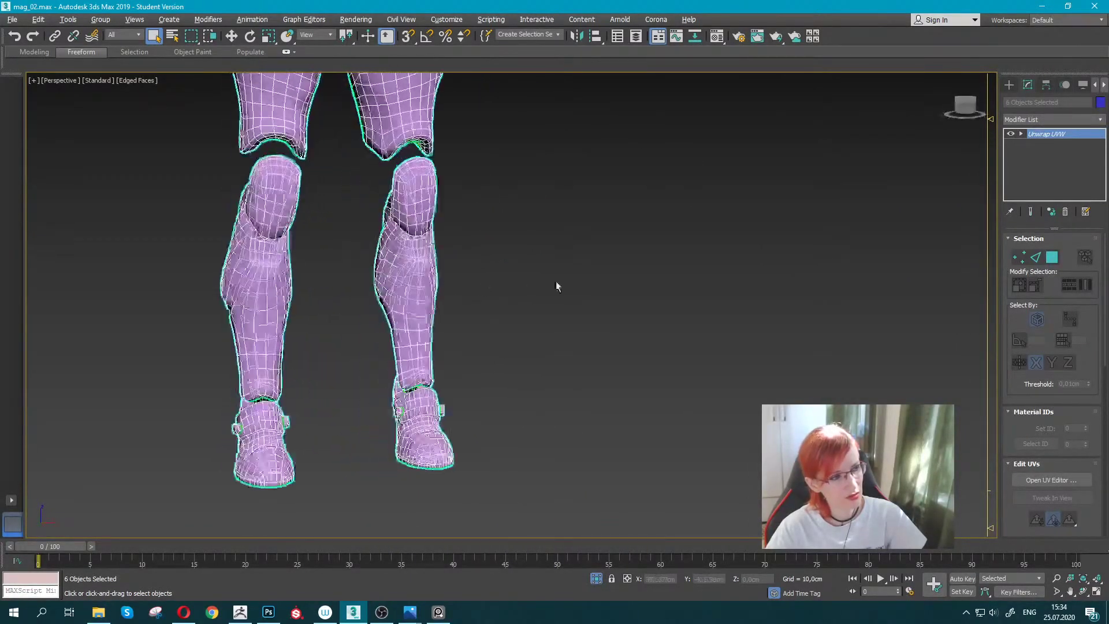
{"action": "scroll", "coordinate": [376, 430], "scroll_direction": "up", "scroll_amount": 4}
{"action": "scroll", "coordinate": [381, 370], "scroll_direction": "up", "scroll_amount": 3}
{"action": "scroll", "coordinate": [383, 359], "scroll_direction": "up", "scroll_amount": 2}
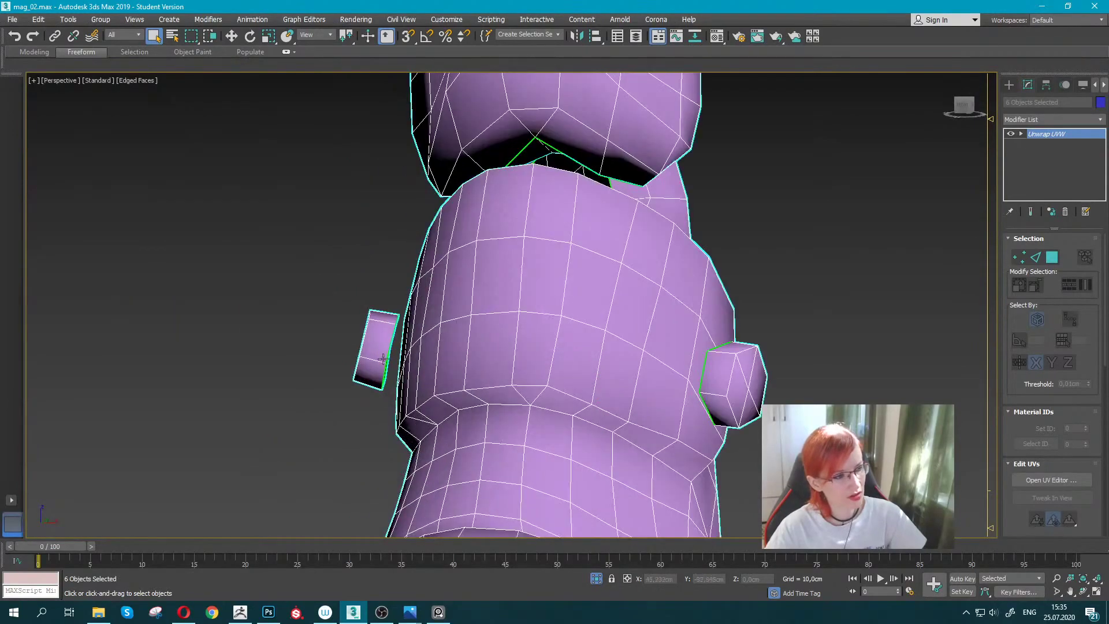
{"action": "scroll", "coordinate": [407, 355], "scroll_direction": "down", "scroll_amount": 2}
Orbit to a straight front view of the boots and inspect the feet up close.
{"action": "mouse_move", "coordinate": [408, 355]}
{"action": "middle_mouse_down", "text": "alt"}
{"action": "mouse_move", "coordinate": [474, 369]}
{"action": "mouse_move", "coordinate": [451, 148]}
{"action": "mouse_move", "coordinate": [495, 366]}
{"action": "mouse_move", "coordinate": [474, 370]}
{"action": "mouse_move", "coordinate": [484, 367]}
{"action": "middle_mouse_up", "text": "alt"}
{"action": "scroll", "coordinate": [473, 369], "scroll_direction": "down", "scroll_amount": 4}
{"action": "scroll", "coordinate": [486, 359], "scroll_direction": "up", "scroll_amount": 2}
{"action": "scroll", "coordinate": [486, 359], "scroll_direction": "up", "scroll_amount": 2}
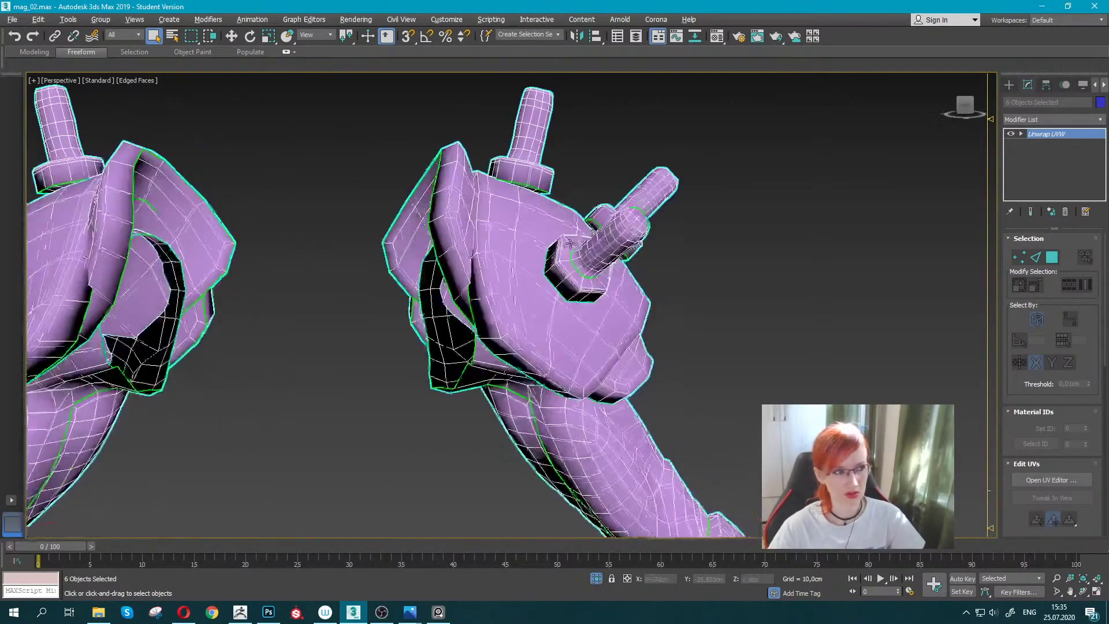
{"action": "scroll", "coordinate": [486, 359], "scroll_direction": "up", "scroll_amount": 2}
{"action": "scroll", "coordinate": [599, 238], "scroll_direction": "up", "scroll_amount": 1}
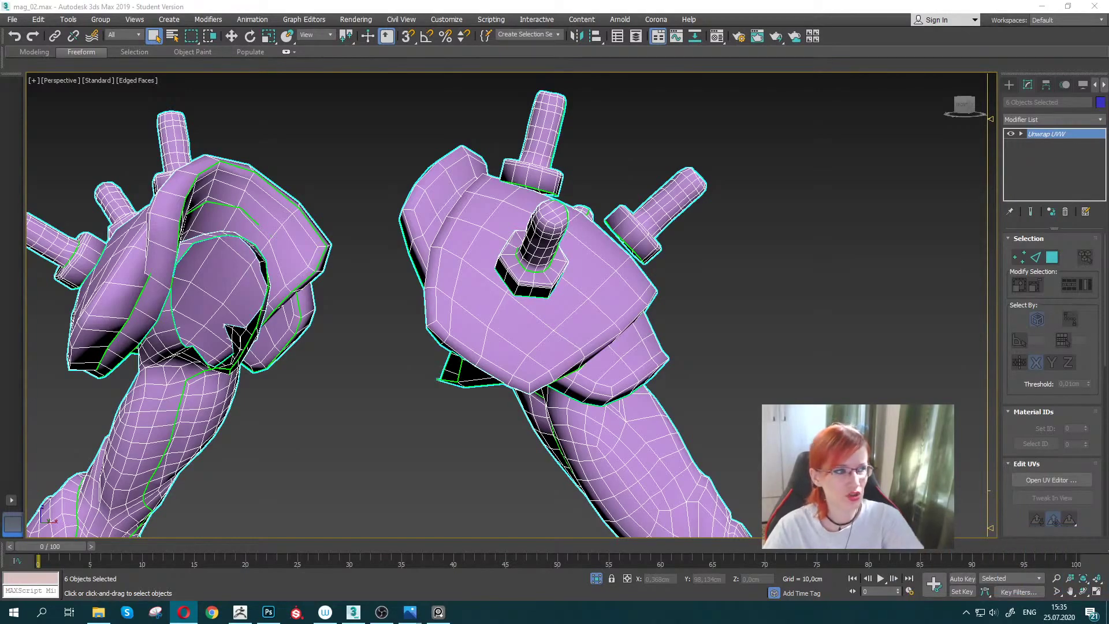
{"action": "middle_click_drag", "start_coordinate": [665, 186], "coordinate": [808, 171], "text": "alt"}
Open the UV editor full-screen with the whole UV tile centred in view.
{"action": "left_click", "coordinate": [1034, 479]}
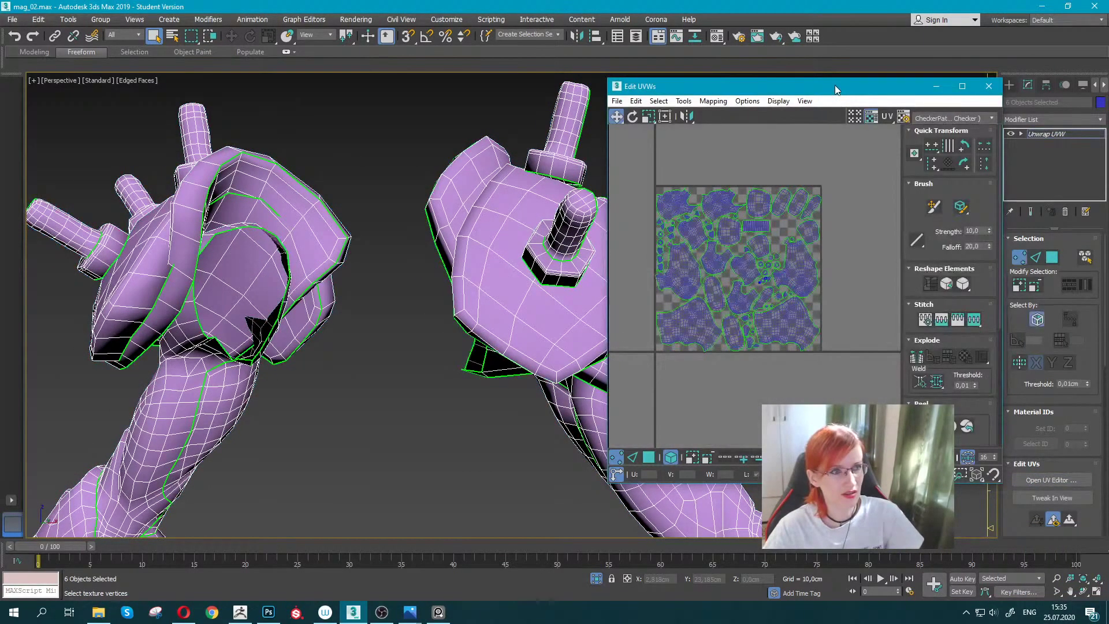
{"action": "double_click", "coordinate": [834, 85]}
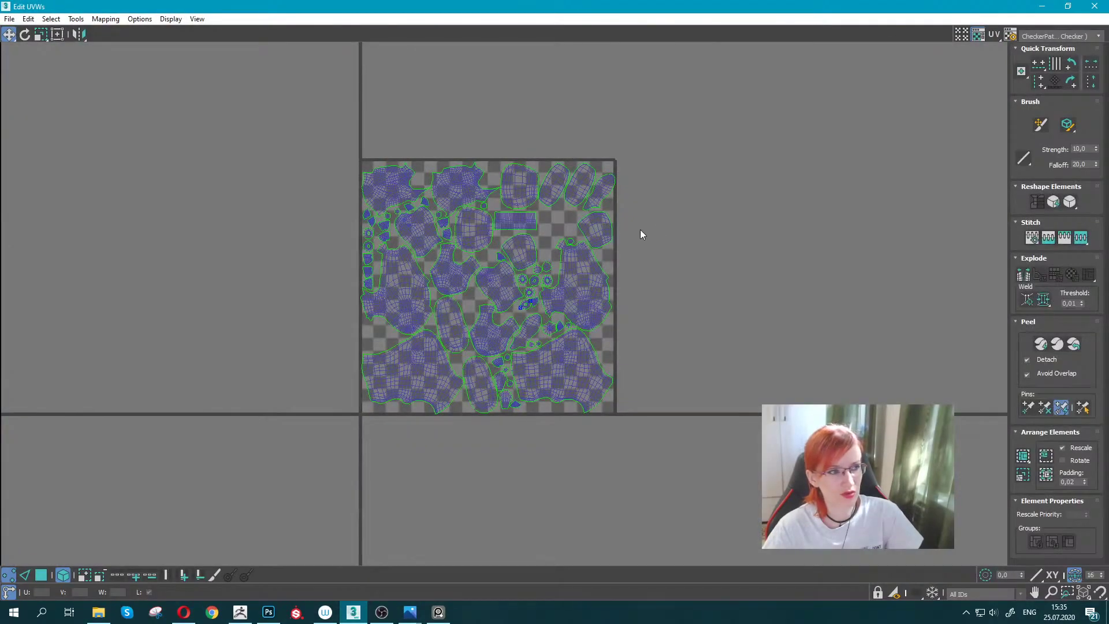
{"action": "scroll", "coordinate": [543, 407], "scroll_direction": "up", "scroll_amount": 5}
{"action": "scroll", "coordinate": [543, 408], "scroll_direction": "up", "scroll_amount": 3}
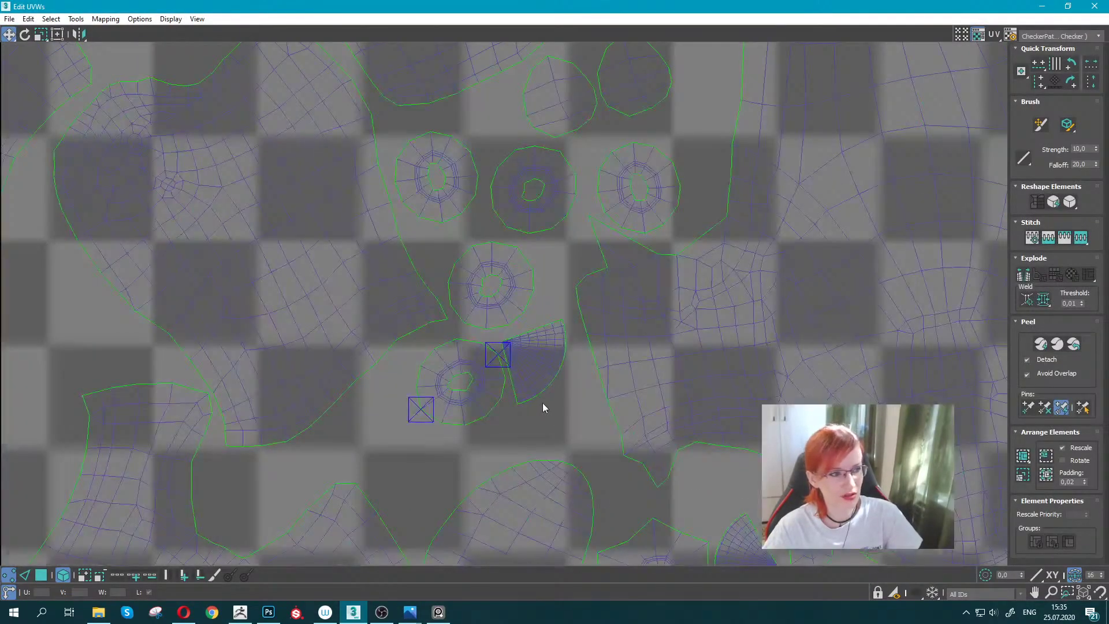
{"action": "scroll", "coordinate": [543, 408], "scroll_direction": "up", "scroll_amount": 2}
{"action": "scroll", "coordinate": [514, 363], "scroll_direction": "down", "scroll_amount": 8}
{"action": "scroll", "coordinate": [515, 362], "scroll_direction": "down", "scroll_amount": 1}
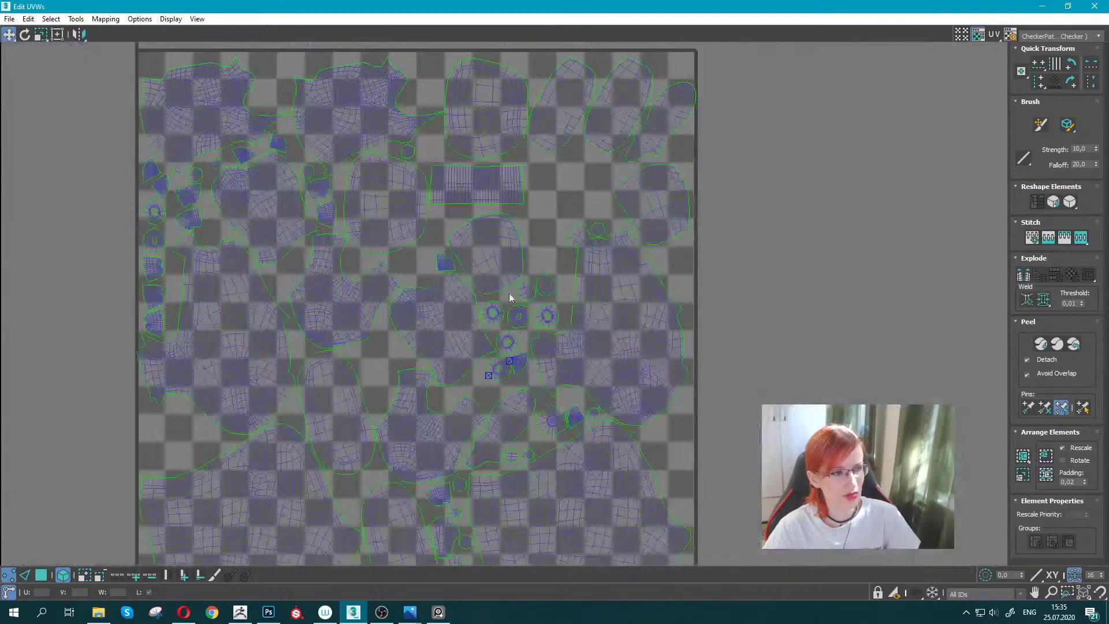
{"action": "scroll", "coordinate": [509, 298], "scroll_direction": "up", "scroll_amount": 4}
{"action": "scroll", "coordinate": [498, 321], "scroll_direction": "down", "scroll_amount": 5}
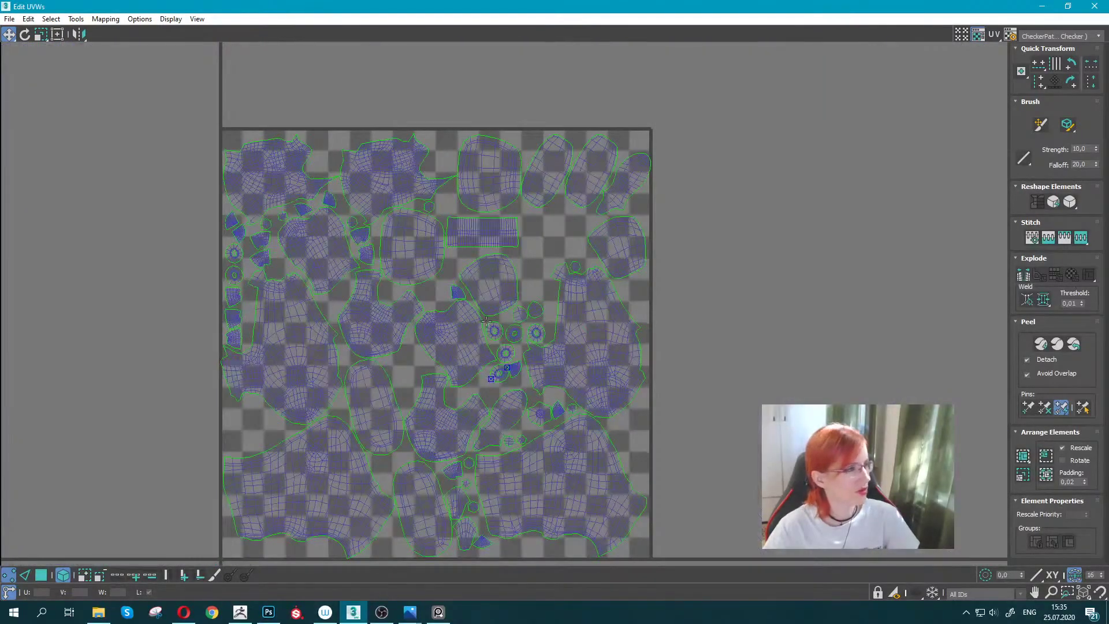
{"action": "mouse_move", "coordinate": [448, 330]}
{"action": "middle_mouse_down"}
{"action": "mouse_move", "coordinate": [414, 287]}
{"action": "mouse_move", "coordinate": [406, 310]}
{"action": "middle_mouse_up"}
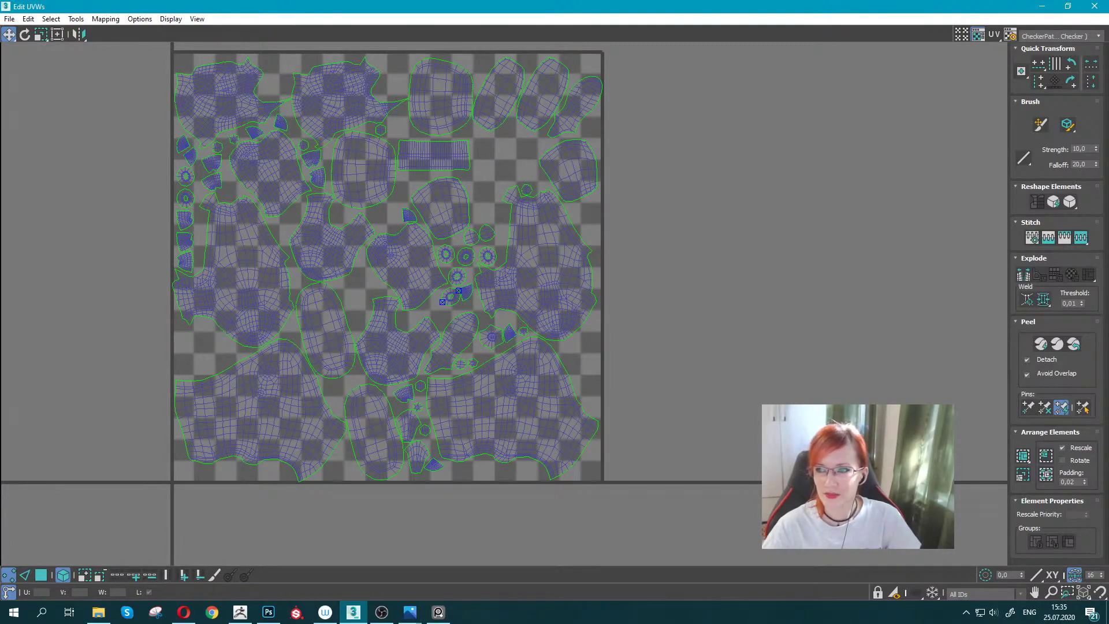
Marquee-select every UV island in the layout.
{"action": "key", "text": "alt+Tab"}
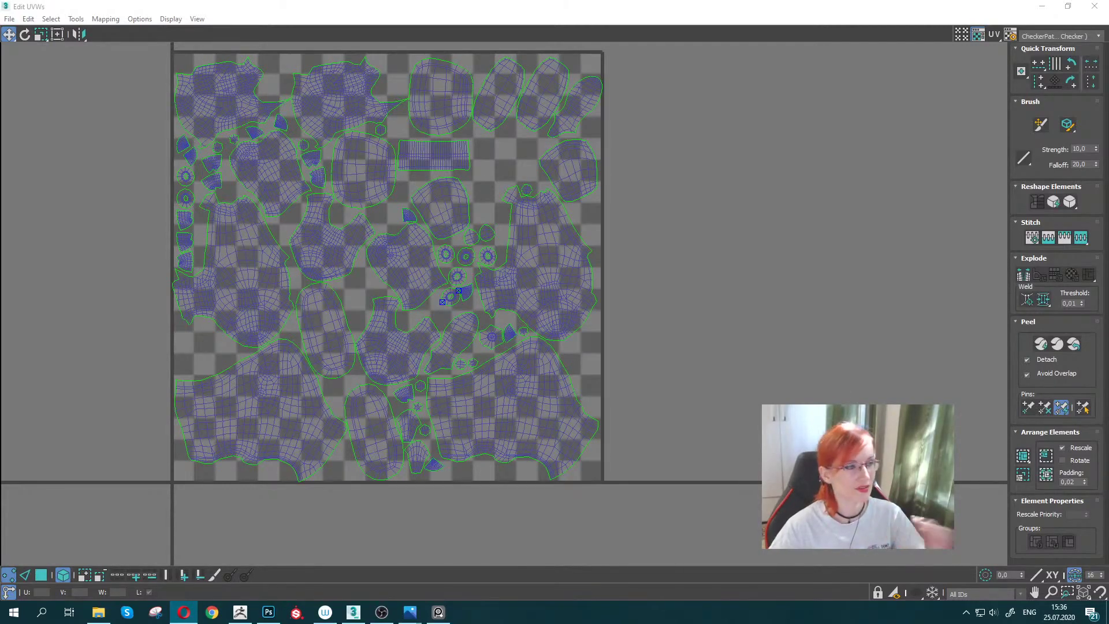
{"action": "middle_click_drag", "start_coordinate": [495, 215], "coordinate": [570, 270]}
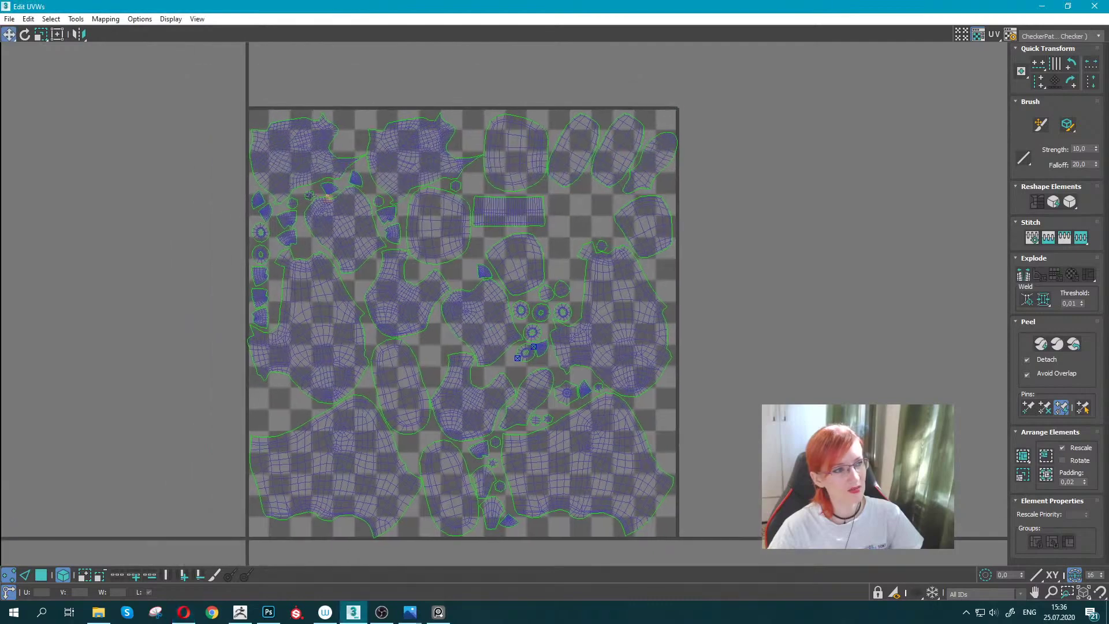
{"action": "left_click_drag", "start_coordinate": [160, 74], "coordinate": [792, 553]}
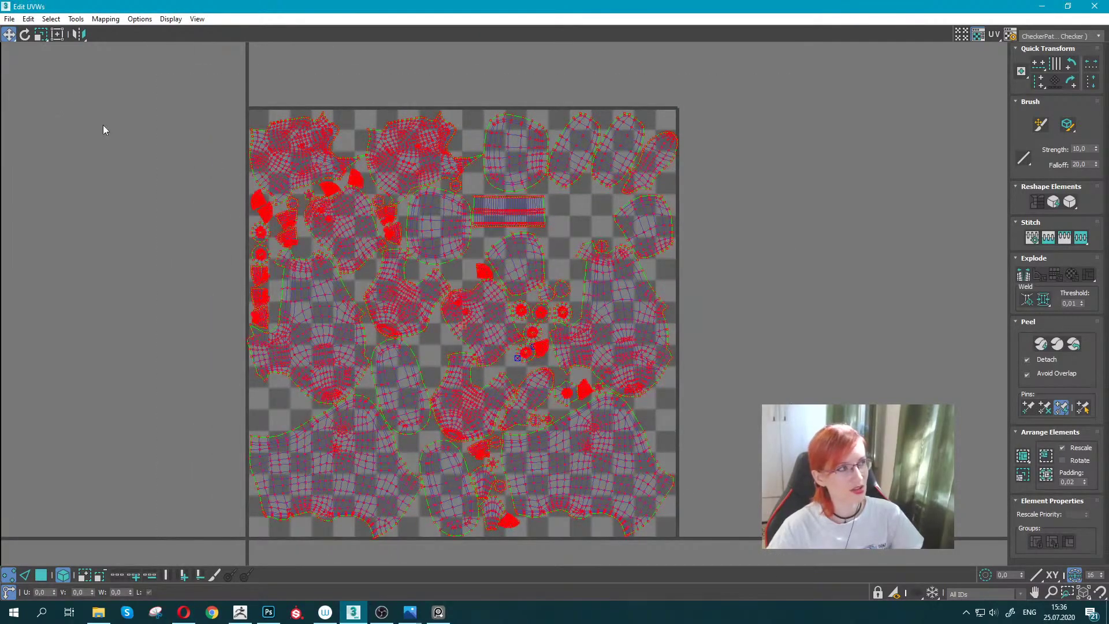
Pack all the UV clusters into the tile with Pack UVs, then deselect them.
{"action": "left_click", "coordinate": [51, 19]}
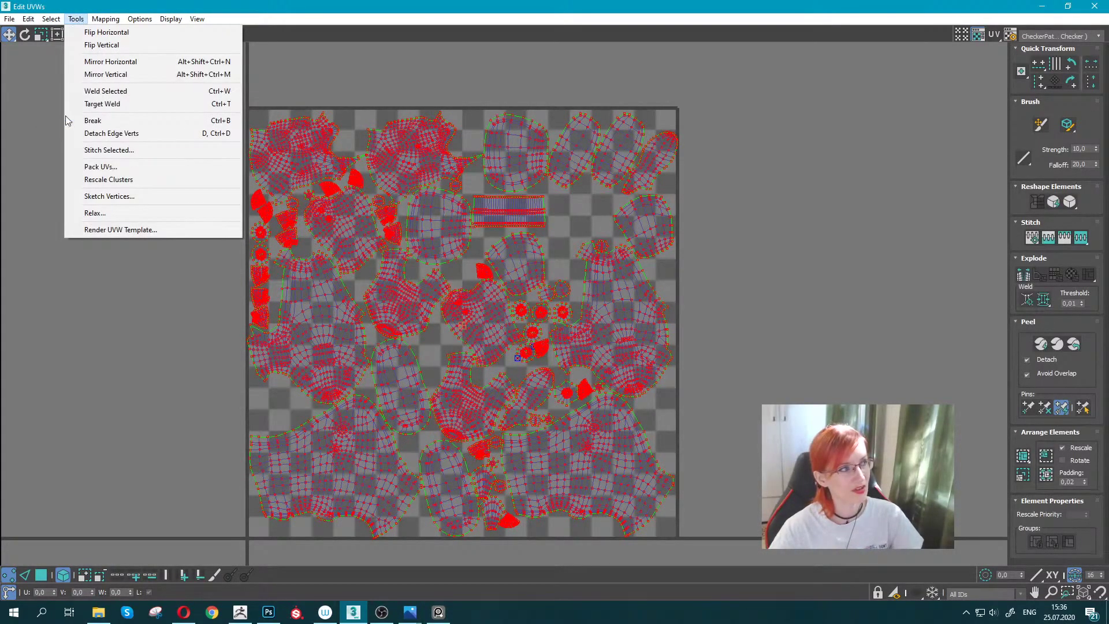
{"action": "left_click", "coordinate": [101, 166]}
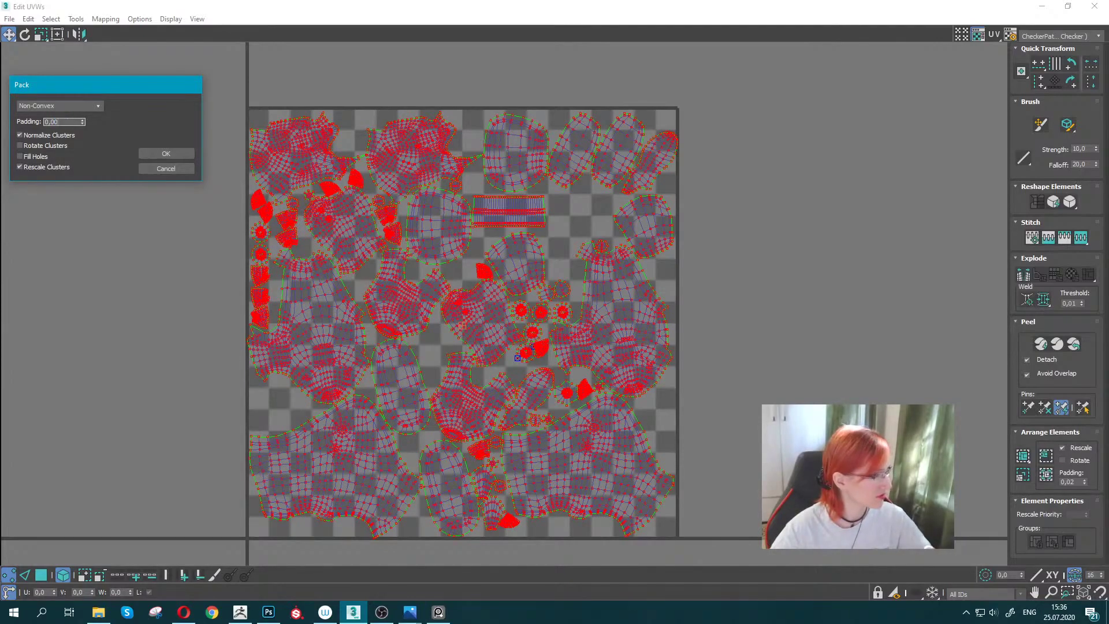
{"action": "left_click", "coordinate": [163, 154]}
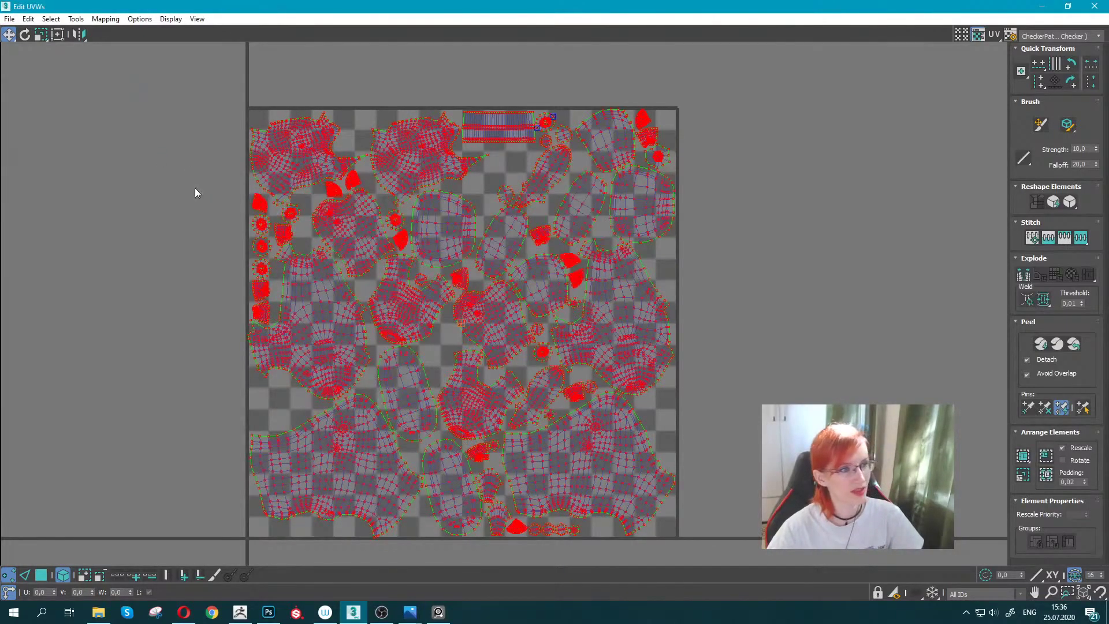
{"action": "left_click", "coordinate": [119, 218]}
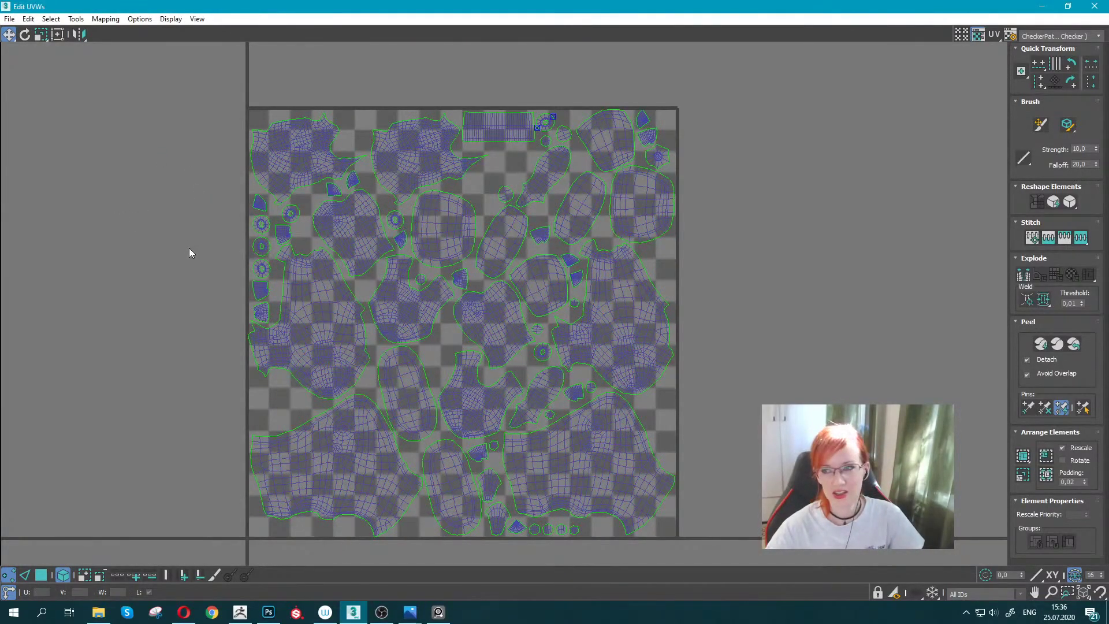
Zoom into the packed layout and select one small UV cluster to inspect.
{"action": "key", "text": "alt+Tab"}
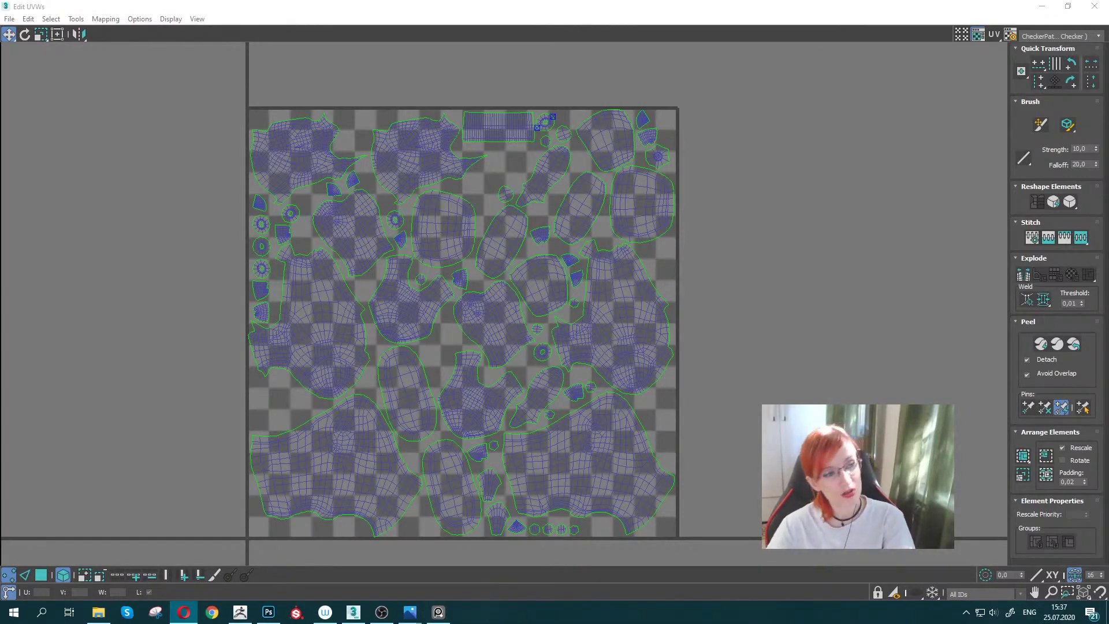
{"action": "key", "text": "alt+Tab"}
{"action": "scroll", "coordinate": [704, 192], "scroll_direction": "up", "scroll_amount": 3}
{"action": "scroll", "coordinate": [587, 235], "scroll_direction": "up", "scroll_amount": 3}
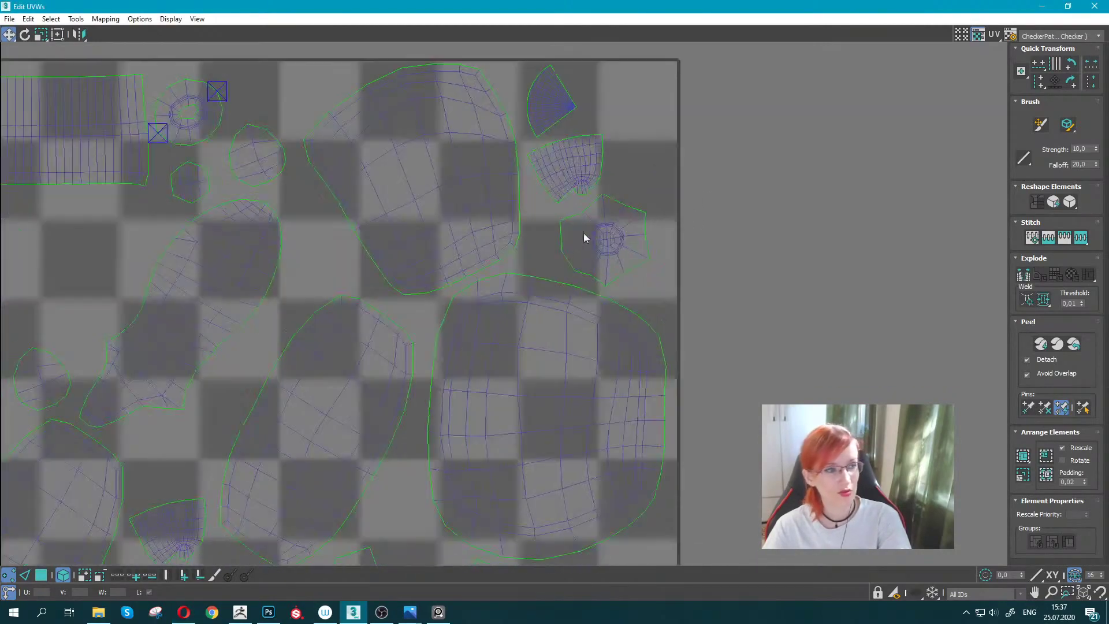
{"action": "scroll", "coordinate": [716, 304], "scroll_direction": "up", "scroll_amount": 4}
{"action": "left_click", "coordinate": [532, 205]}
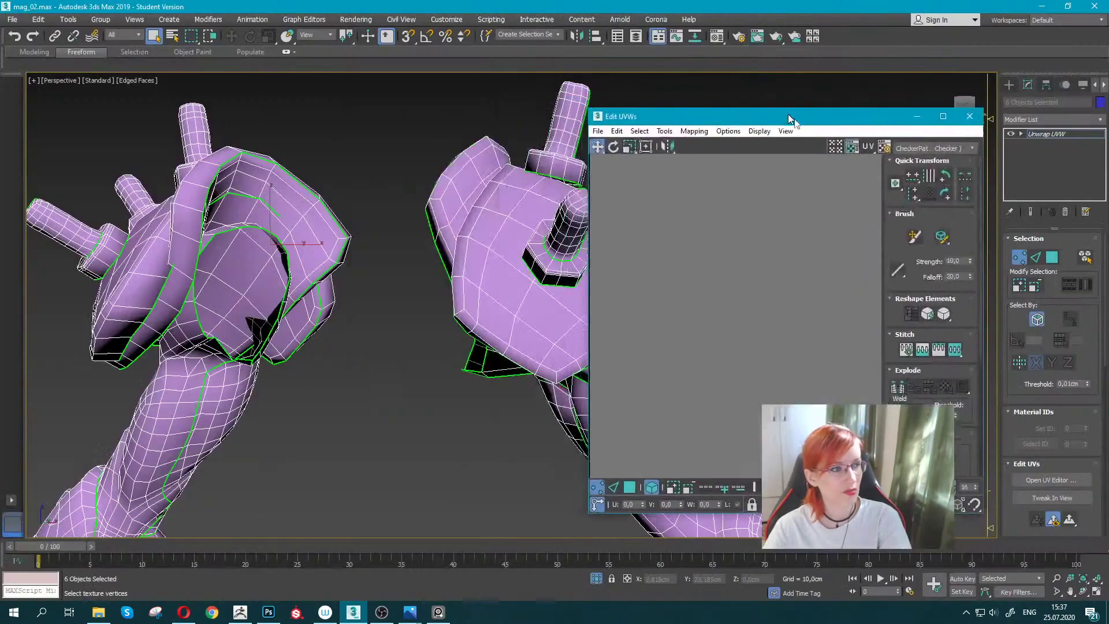
Shrink the UV editor to reveal the model and clear the UV selection.
{"action": "left_click_drag", "start_coordinate": [540, 5], "coordinate": [796, 130]}
{"action": "mouse_move", "coordinate": [370, 260]}
{"action": "middle_mouse_down", "text": "alt"}
{"action": "mouse_move", "coordinate": [310, 278]}
{"action": "mouse_move", "coordinate": [319, 250]}
{"action": "mouse_move", "coordinate": [341, 263]}
{"action": "middle_mouse_up", "text": "alt"}
{"action": "scroll", "coordinate": [319, 249], "scroll_direction": "up", "scroll_amount": 5}
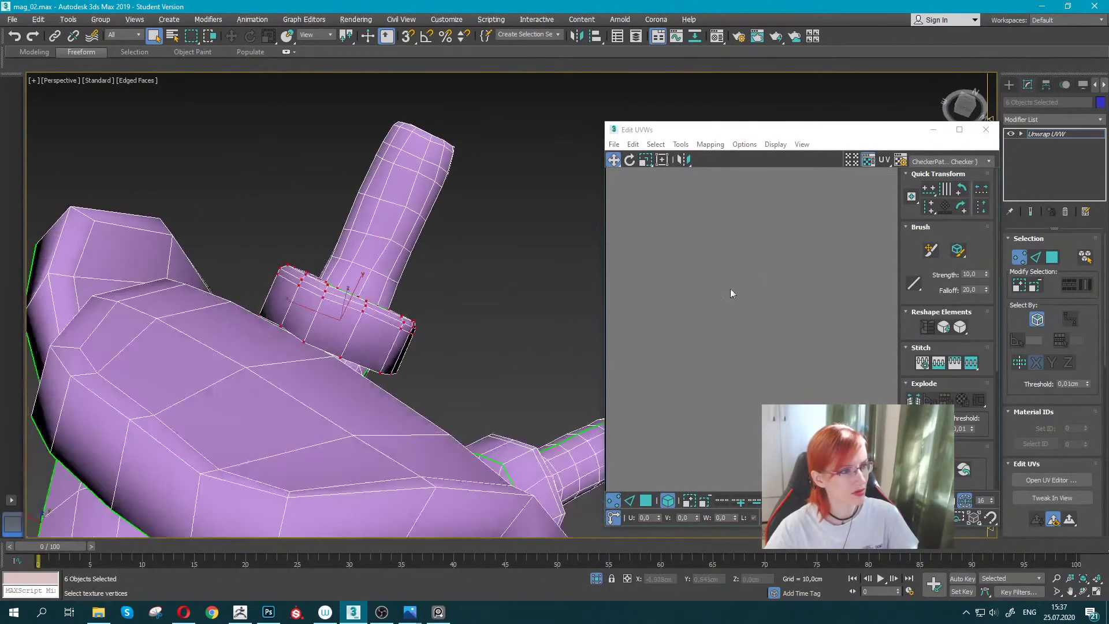
{"action": "scroll", "coordinate": [724, 275], "scroll_direction": "down", "scroll_amount": 3}
{"action": "scroll", "coordinate": [687, 299], "scroll_direction": "down", "scroll_amount": 4}
{"action": "scroll", "coordinate": [784, 311], "scroll_direction": "up", "scroll_amount": 3}
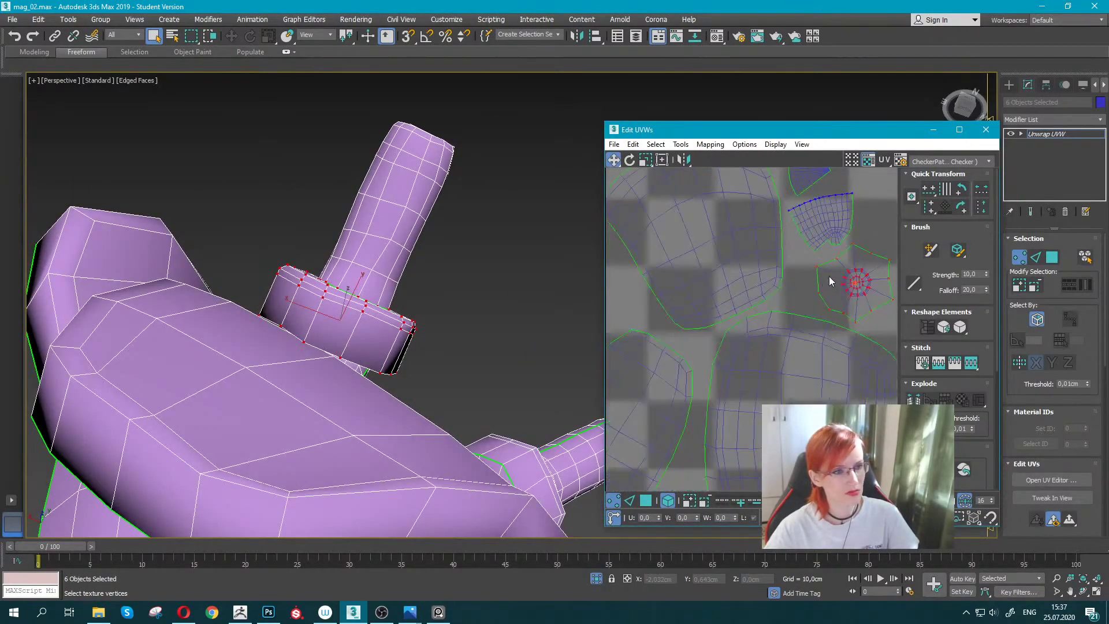
{"action": "scroll", "coordinate": [784, 311], "scroll_direction": "up", "scroll_amount": 3}
{"action": "scroll", "coordinate": [792, 260], "scroll_direction": "up", "scroll_amount": 2}
{"action": "left_click", "coordinate": [801, 207]}
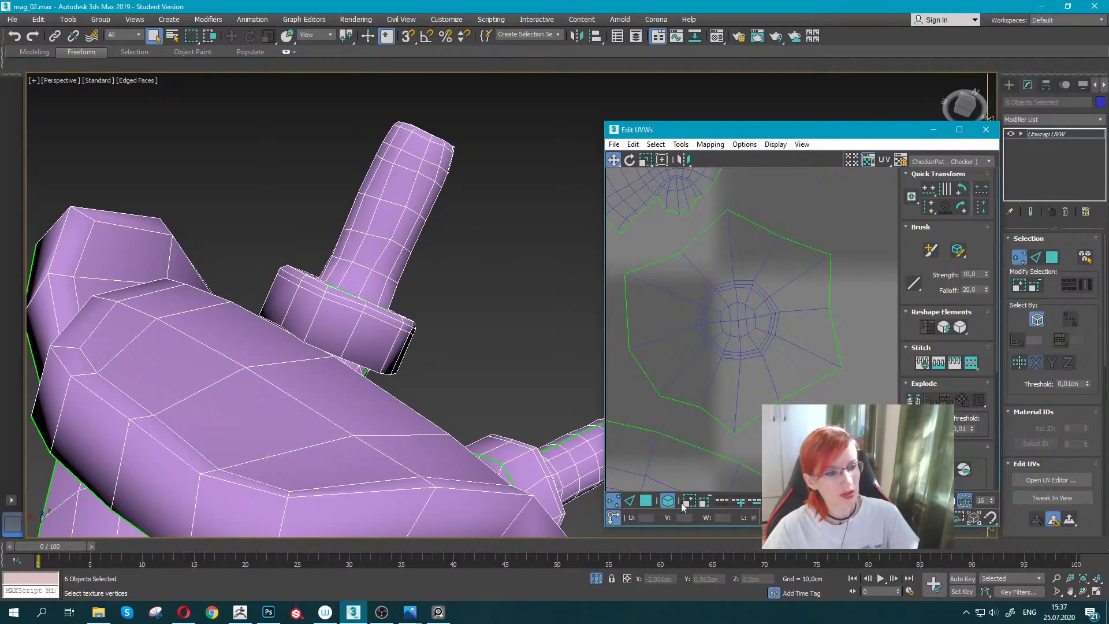
Select the outer ring loop of the circular UV cluster.
{"action": "left_click_drag", "start_coordinate": [752, 135], "coordinate": [372, 144]}
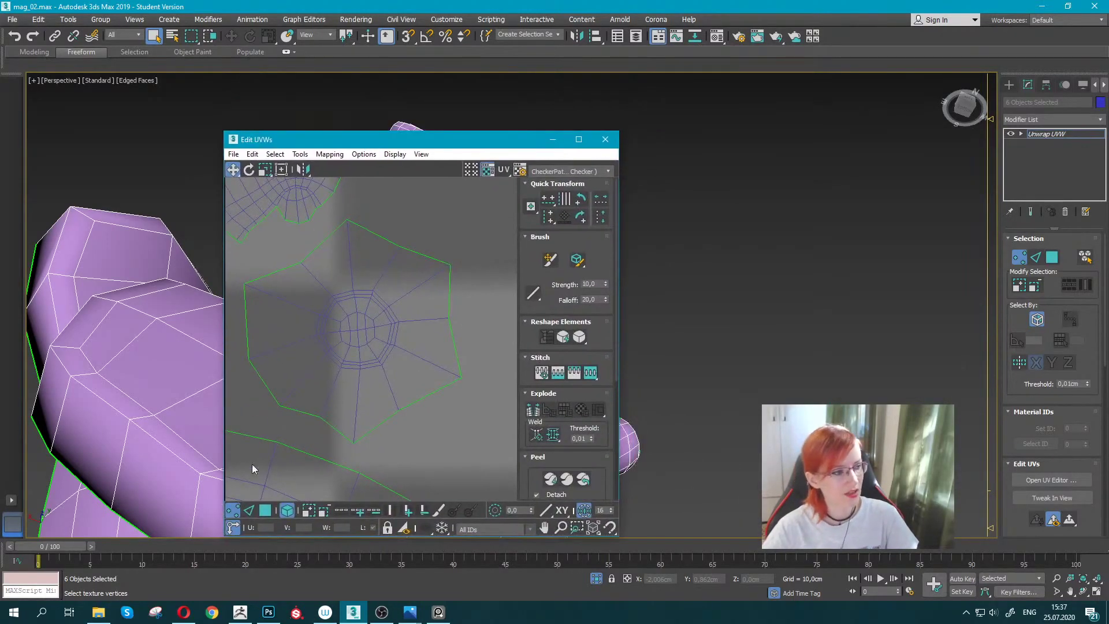
{"action": "middle_click_drag", "start_coordinate": [356, 396], "coordinate": [370, 312]}
{"action": "scroll", "coordinate": [388, 289], "scroll_direction": "up", "scroll_amount": 2}
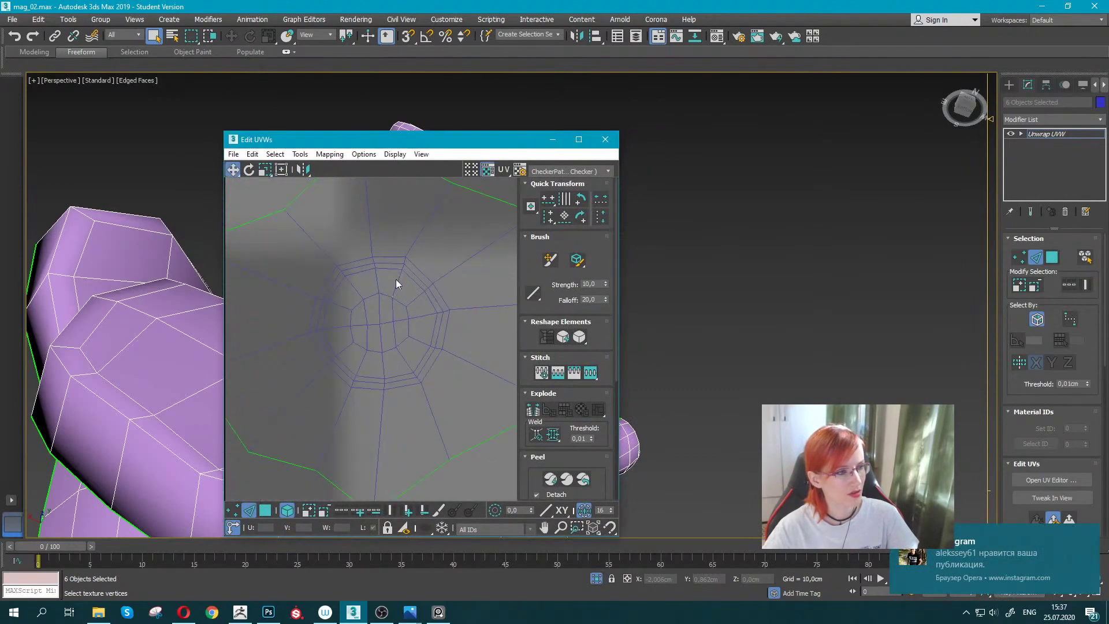
{"action": "double_click", "coordinate": [446, 323]}
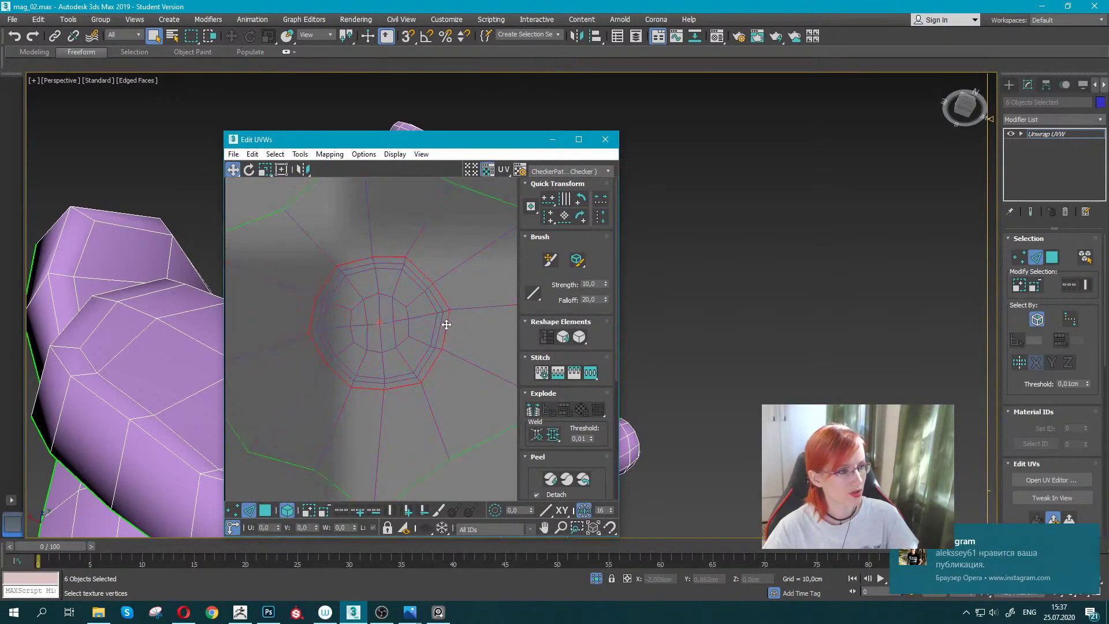
Select the edge loop around the cylinder spike's base and orbit to check it.
{"action": "left_click_drag", "start_coordinate": [387, 145], "coordinate": [700, 120]}
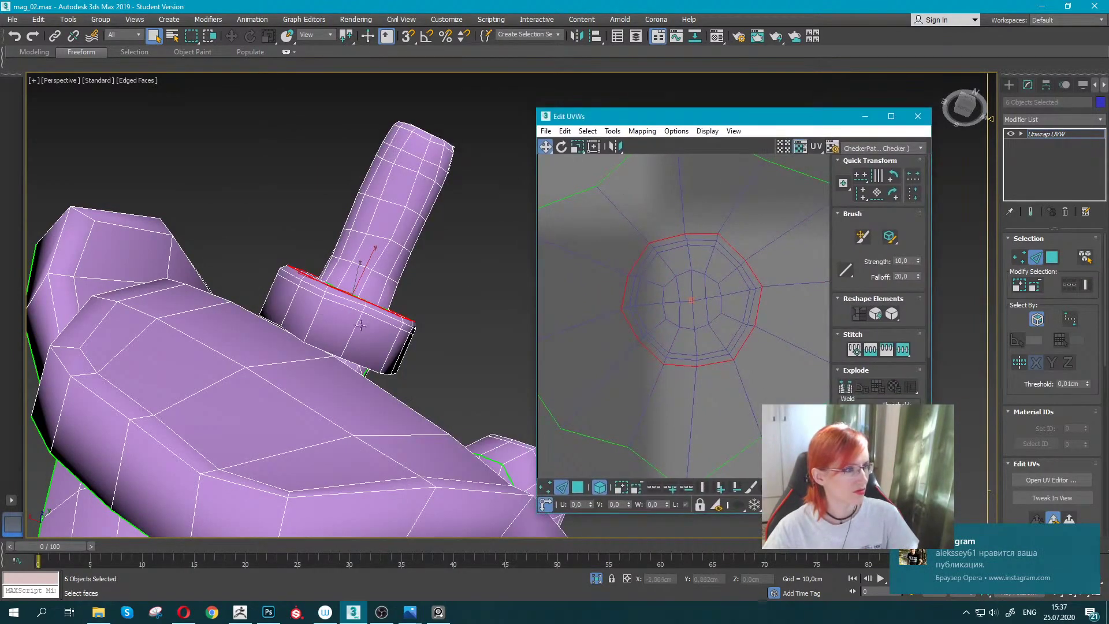
{"action": "double_click", "coordinate": [364, 368]}
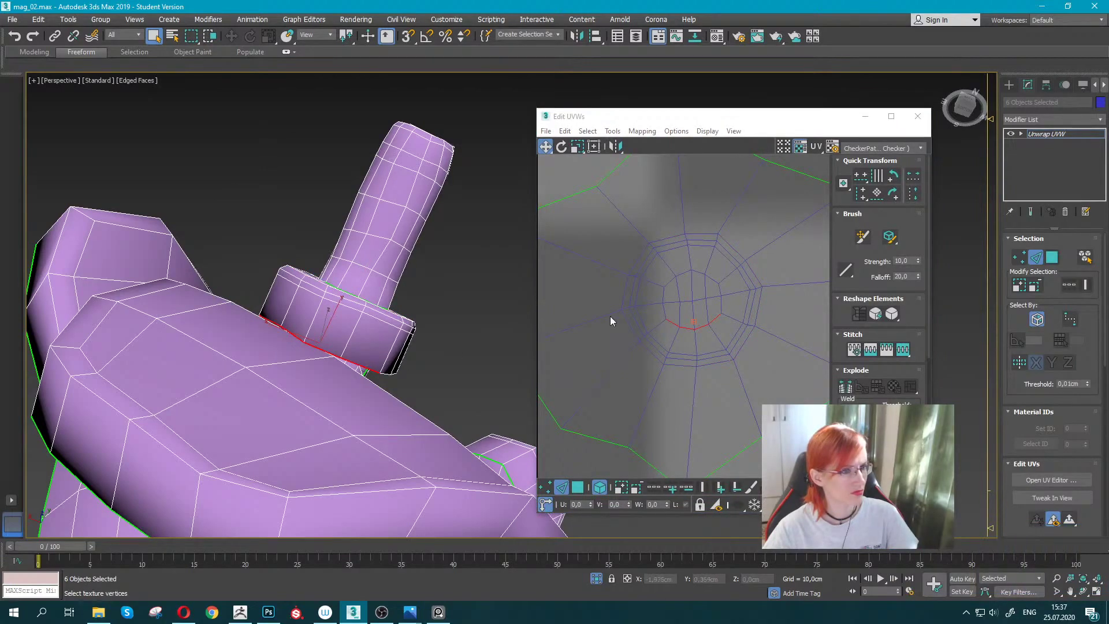
{"action": "left_click", "coordinate": [613, 315]}
{"action": "key", "text": "ctrl+a"}
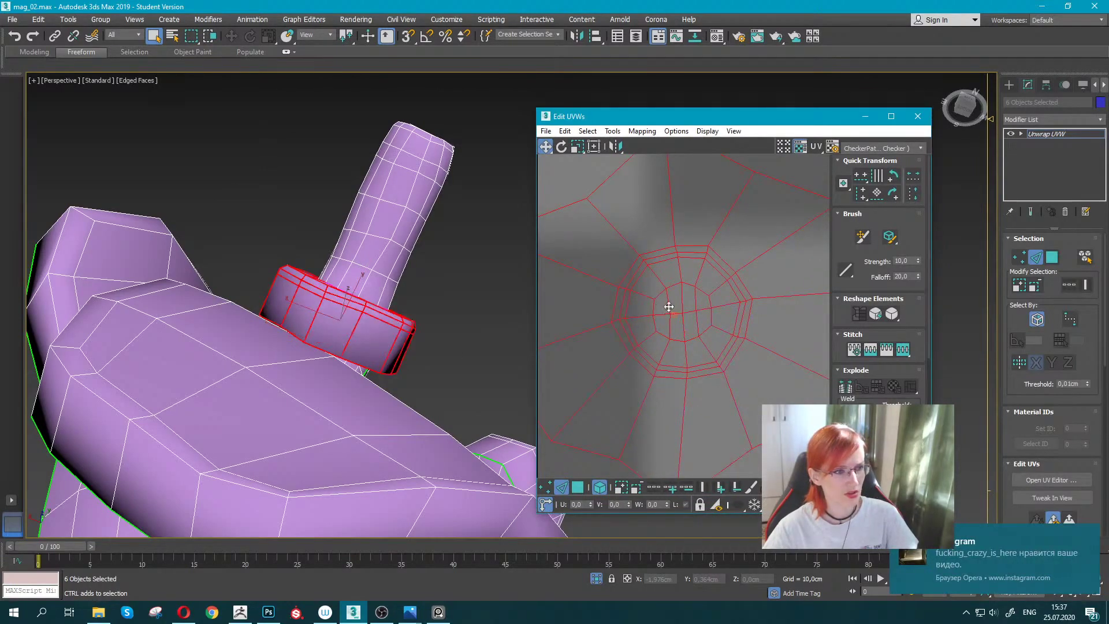
{"action": "left_click", "coordinate": [653, 332]}
{"action": "mouse_move", "coordinate": [355, 333]}
{"action": "middle_mouse_down", "text": "alt"}
{"action": "mouse_move", "coordinate": [334, 355]}
{"action": "mouse_move", "coordinate": [376, 316]}
{"action": "mouse_move", "coordinate": [343, 328]}
{"action": "middle_mouse_up", "text": "alt"}
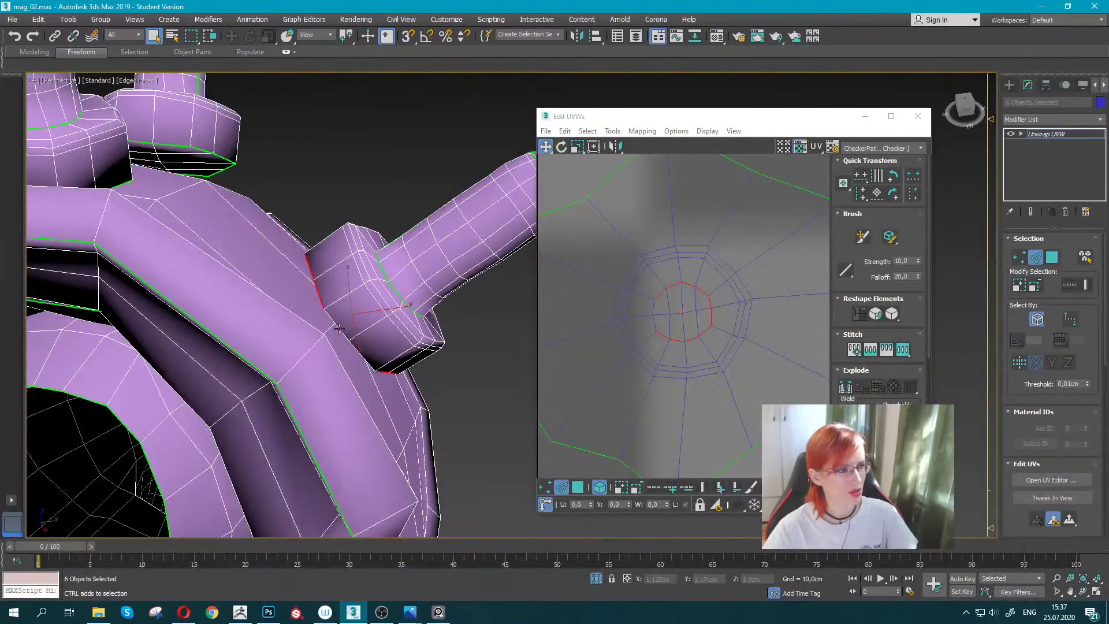
{"action": "mouse_move", "coordinate": [375, 338]}
{"action": "middle_mouse_down", "text": "alt"}
{"action": "mouse_move", "coordinate": [321, 295]}
{"action": "mouse_move", "coordinate": [333, 300]}
{"action": "middle_mouse_up", "text": "alt"}
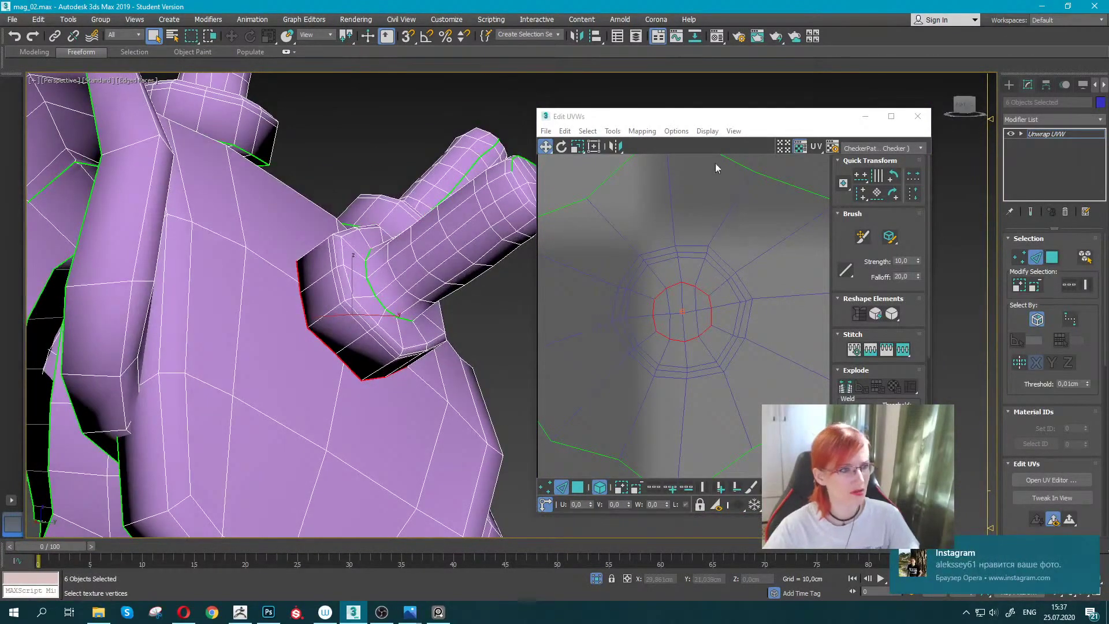
Break the UVs along the selected edges, then undo a test stretch of the circular cluster.
{"action": "left_click", "coordinate": [642, 132]}
{"action": "mouse_move", "coordinate": [612, 130]}
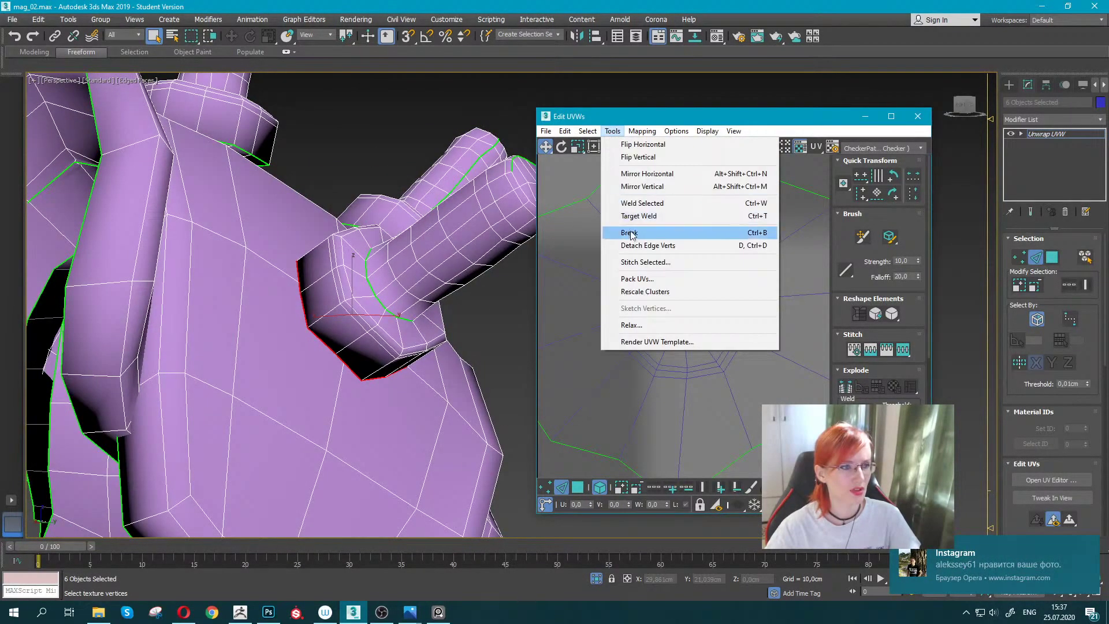
{"action": "left_click", "coordinate": [639, 234]}
{"action": "scroll", "coordinate": [655, 263], "scroll_direction": "up", "scroll_amount": 4}
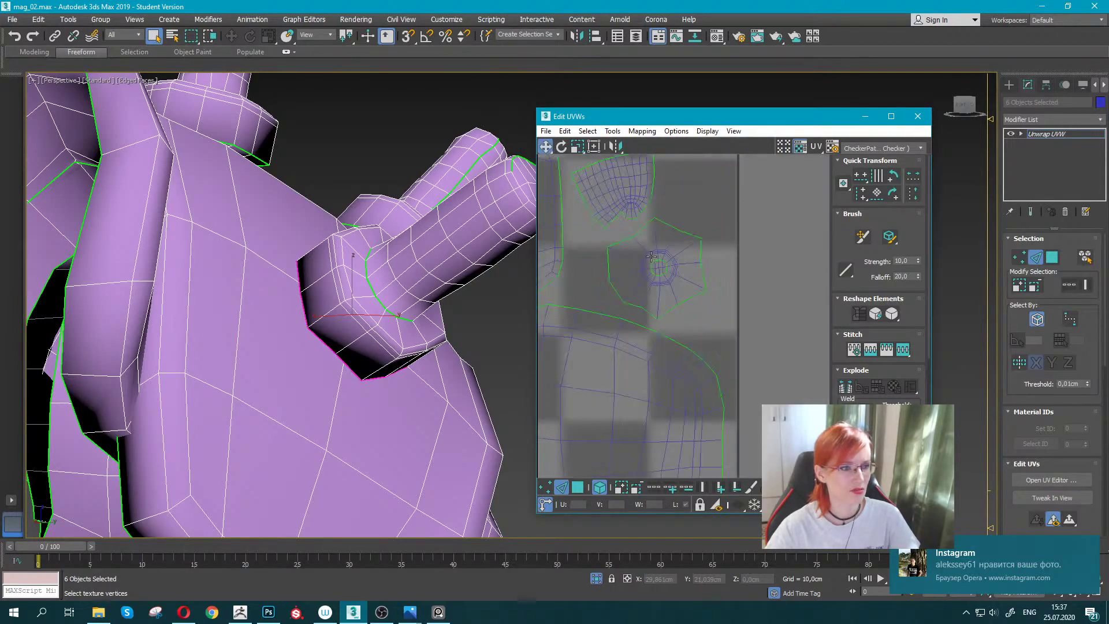
{"action": "left_click", "coordinate": [579, 488]}
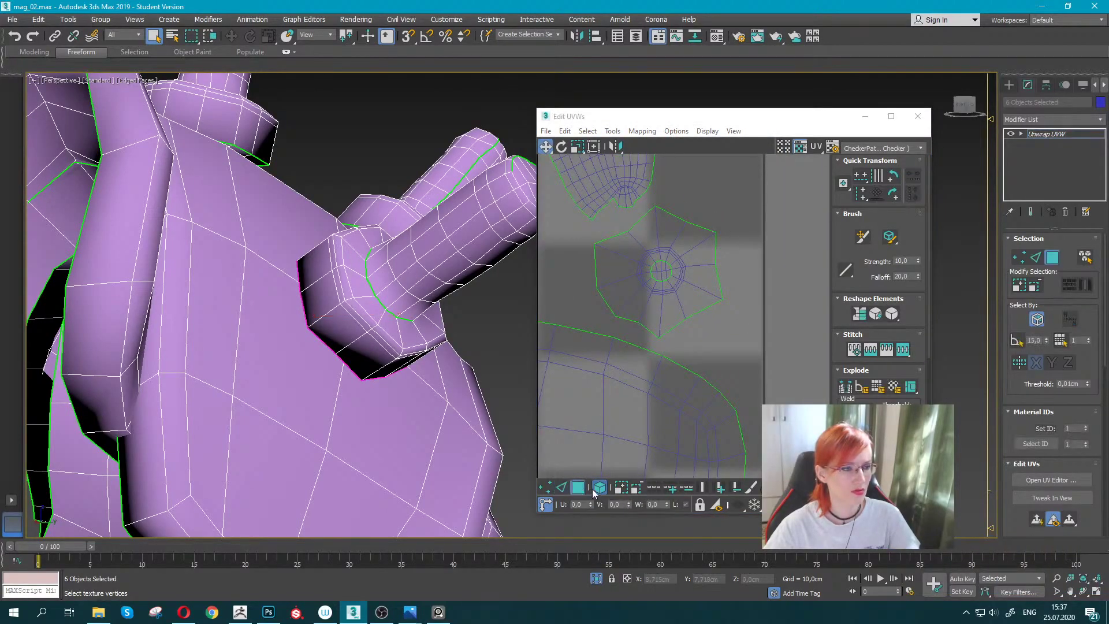
{"action": "left_click", "coordinate": [664, 248]}
{"action": "left_click_drag", "start_coordinate": [664, 234], "coordinate": [746, 245]}
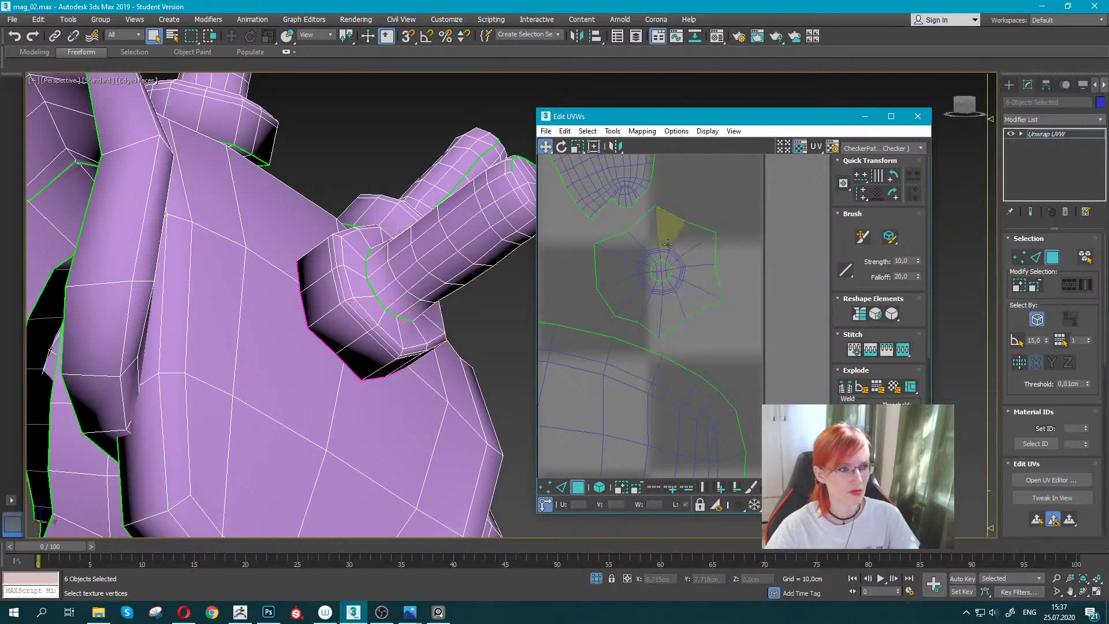
{"action": "key", "text": "ctrl+z"}
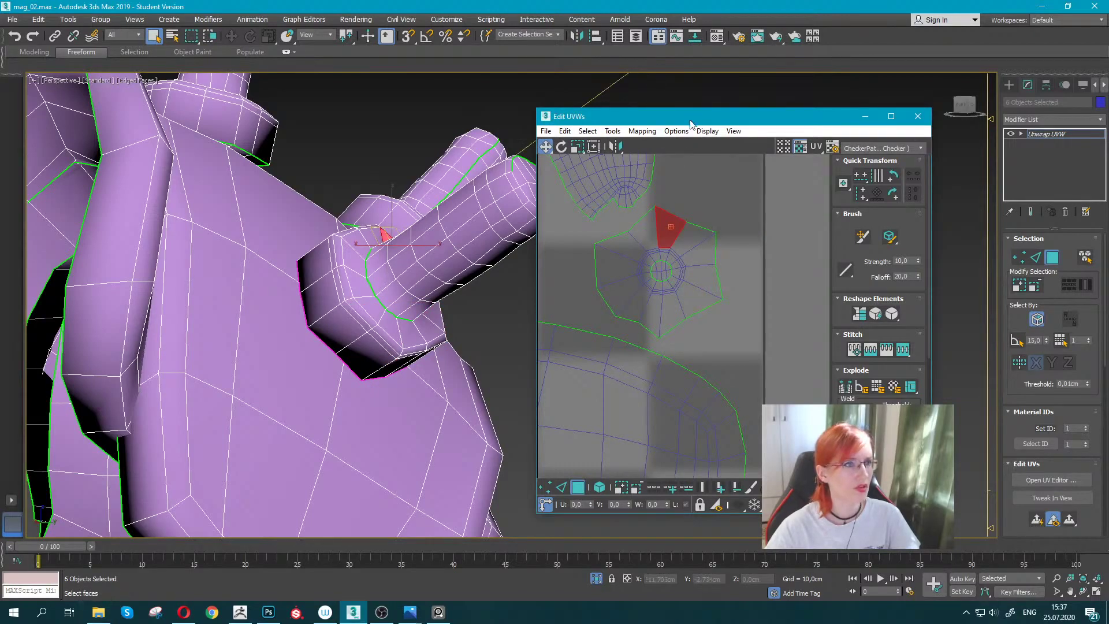
In element selection mode, move the hexagonal knee-cap island off the checker tile.
{"action": "left_click_drag", "start_coordinate": [690, 116], "coordinate": [376, 126]}
{"action": "left_click", "coordinate": [284, 497]}
{"action": "left_click", "coordinate": [368, 268]}
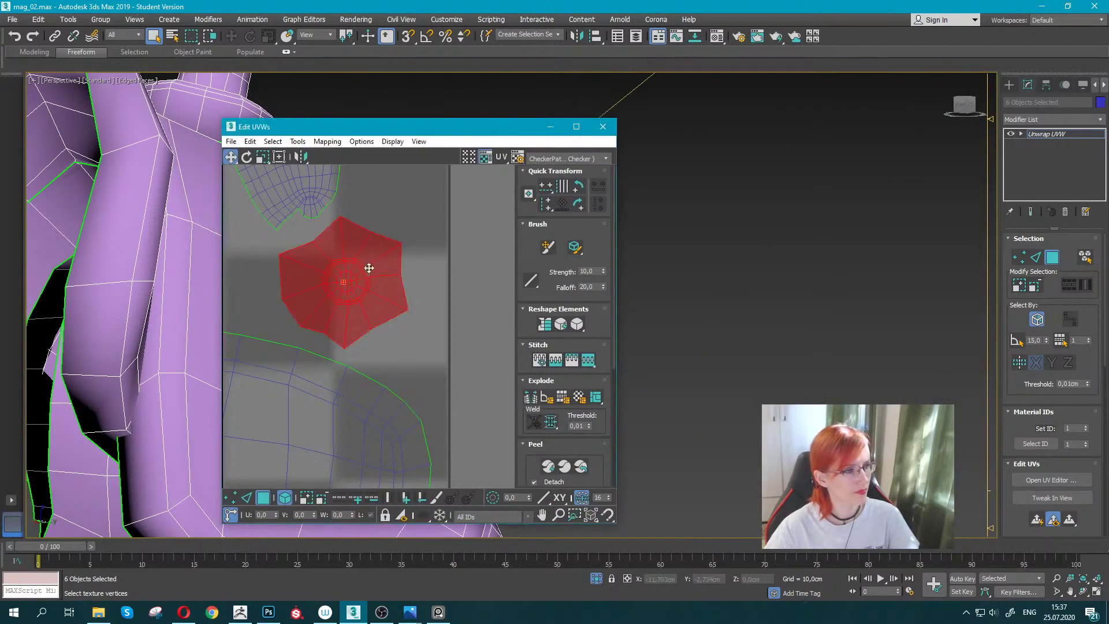
{"action": "left_click", "coordinate": [417, 279]}
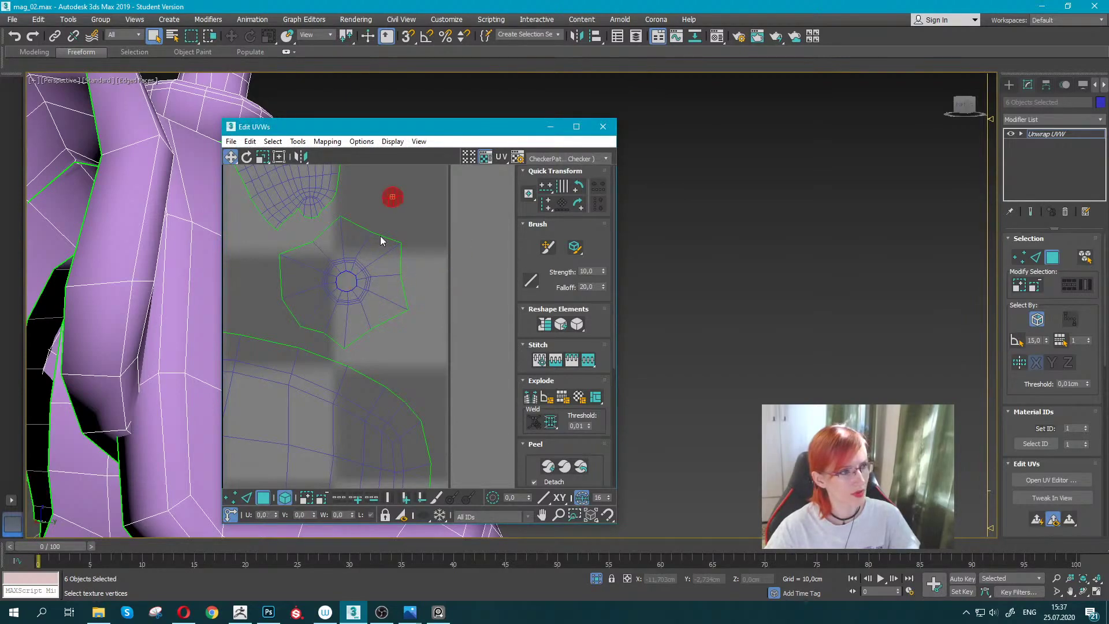
{"action": "left_click_drag", "start_coordinate": [384, 302], "coordinate": [471, 302]}
{"action": "scroll", "coordinate": [392, 303], "scroll_direction": "down", "scroll_amount": 5}
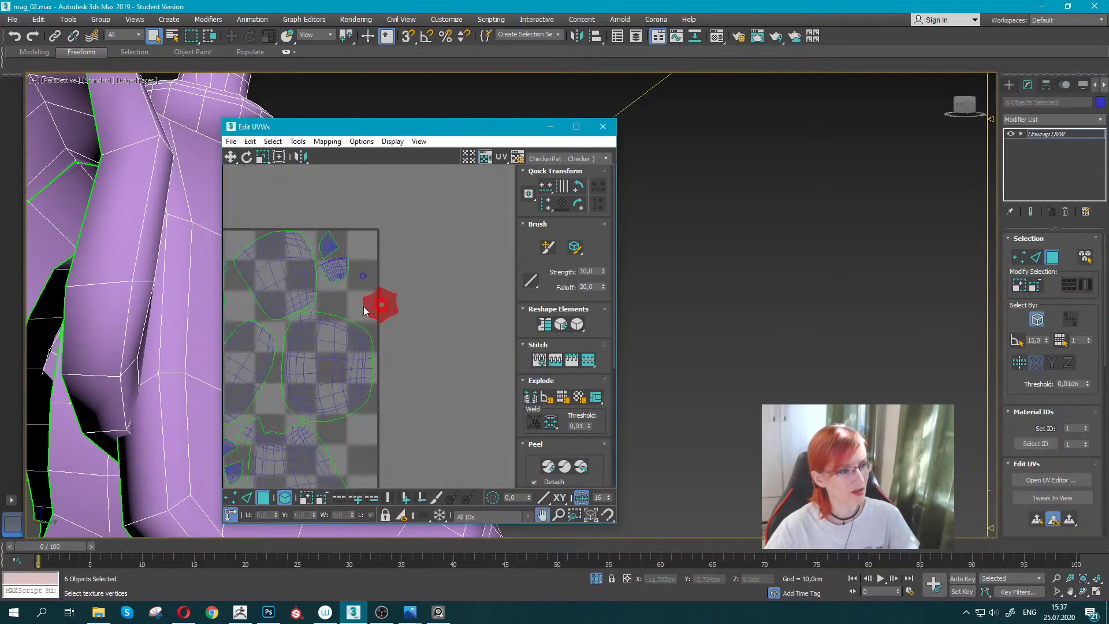
{"action": "left_click_drag", "start_coordinate": [398, 309], "coordinate": [471, 257]}
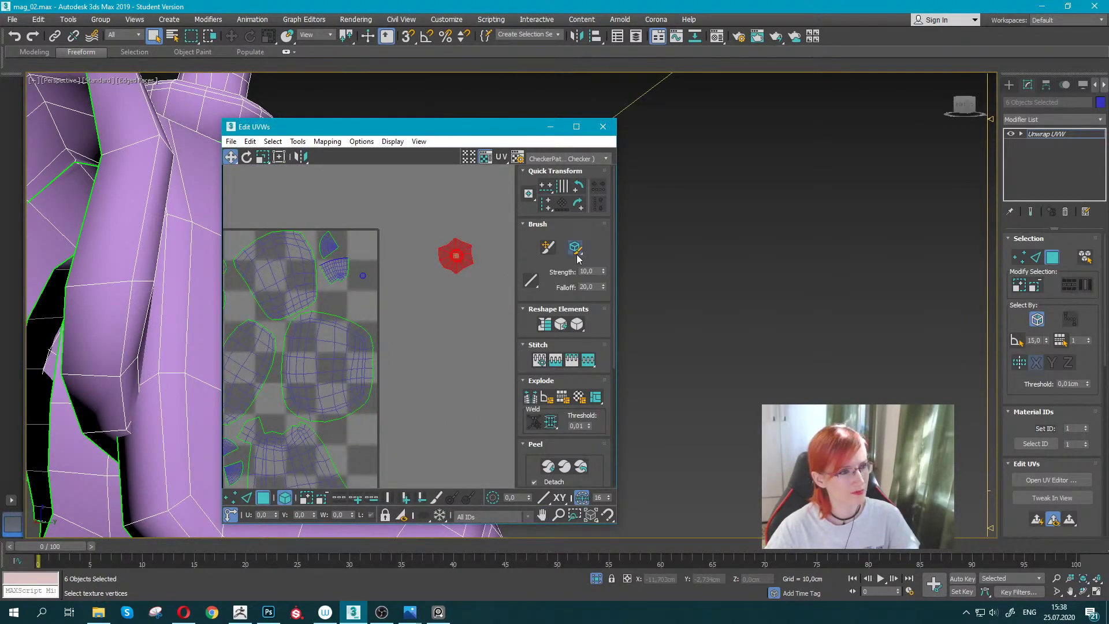
{"action": "middle_click_drag", "start_coordinate": [425, 265], "coordinate": [406, 279]}
{"action": "scroll", "coordinate": [406, 278], "scroll_direction": "up", "scroll_amount": 5}
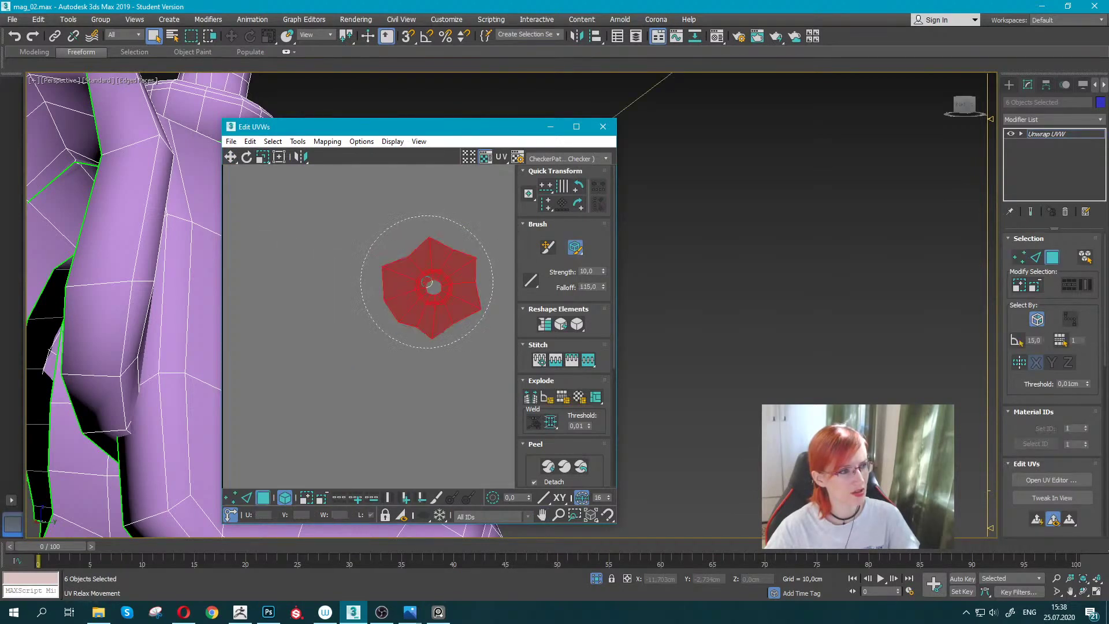
Smooth the hex island with the Relax brush, then apply Relax Until Flat.
{"action": "left_click_drag", "start_coordinate": [421, 284], "coordinate": [396, 322]}
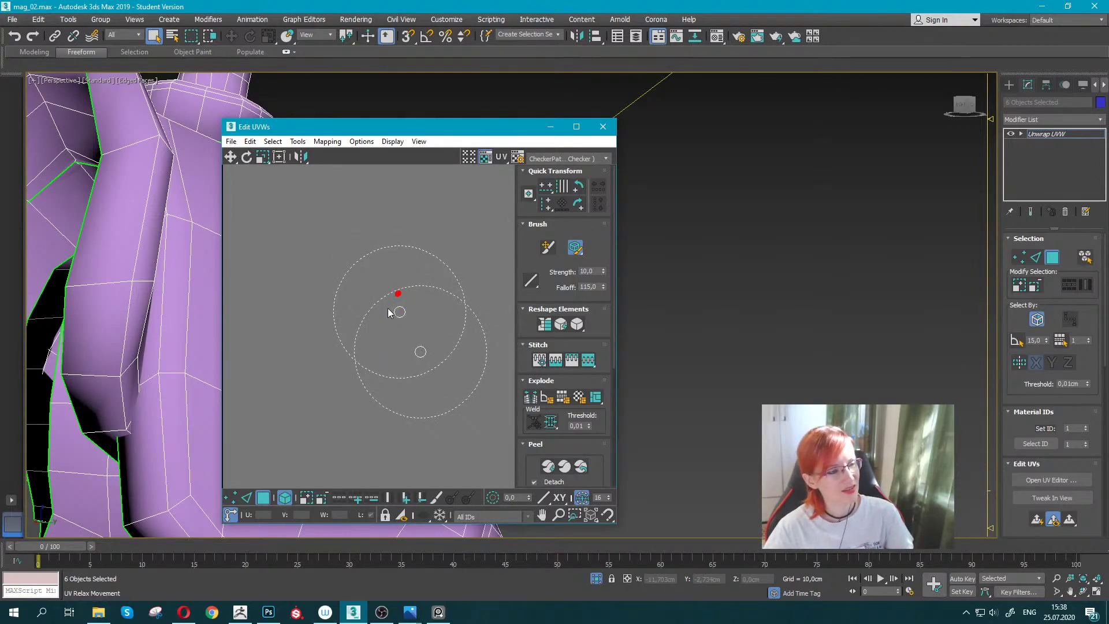
{"action": "mouse_move", "coordinate": [388, 308]}
{"action": "left_mouse_down"}
{"action": "mouse_move", "coordinate": [427, 313]}
{"action": "mouse_move", "coordinate": [392, 323]}
{"action": "mouse_move", "coordinate": [457, 357]}
{"action": "mouse_move", "coordinate": [473, 402]}
{"action": "left_mouse_up"}
{"action": "right_click", "coordinate": [474, 402]}
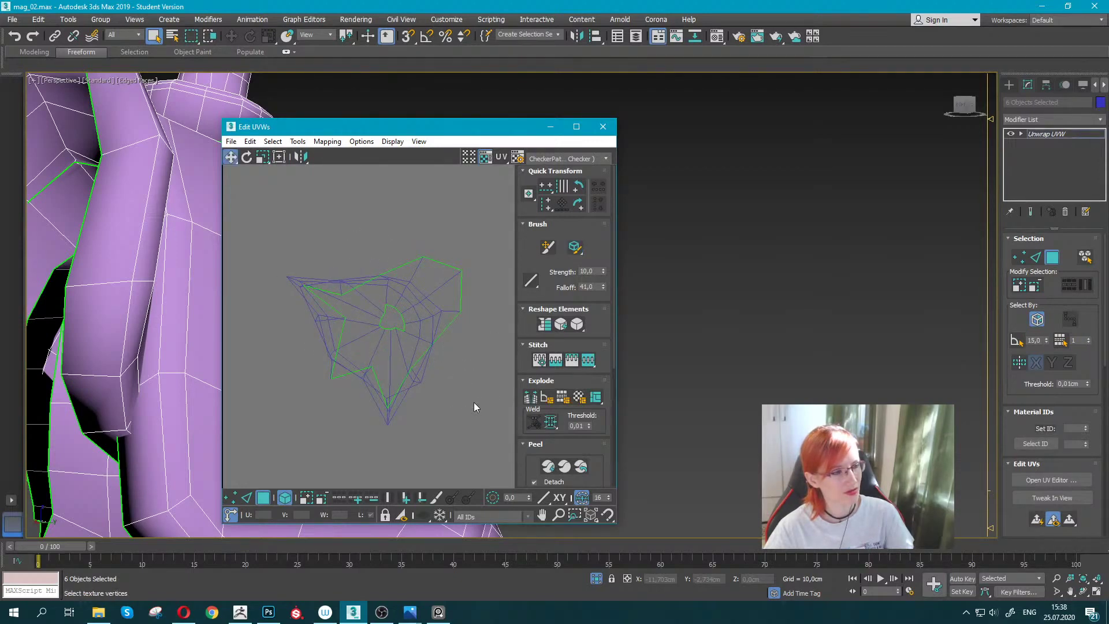
{"action": "key", "text": "ctrl+a"}
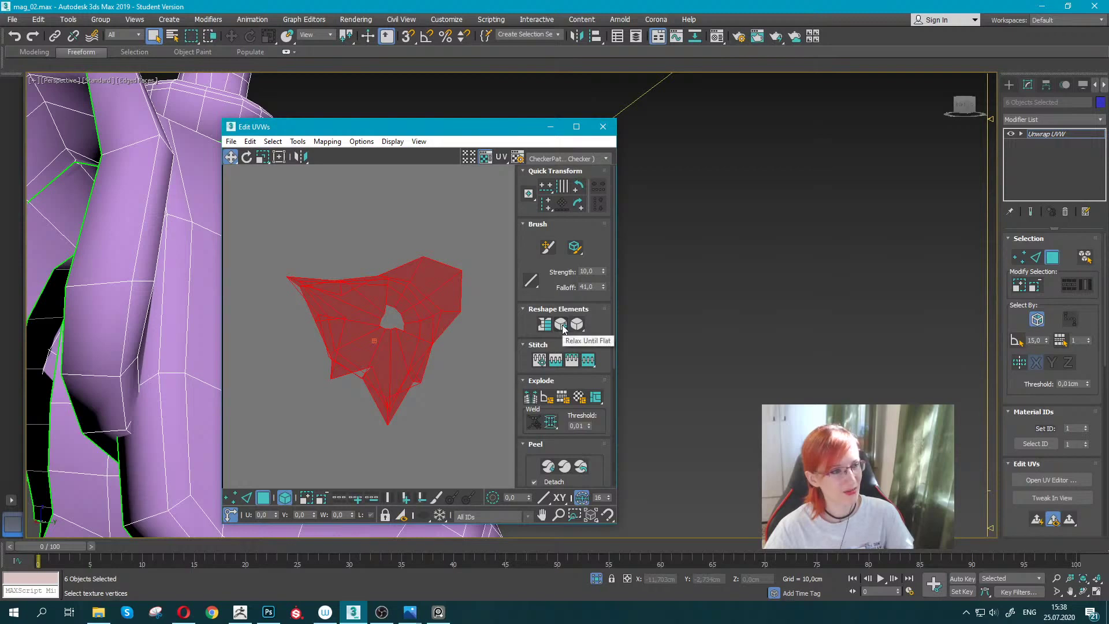
{"action": "left_click", "coordinate": [562, 326]}
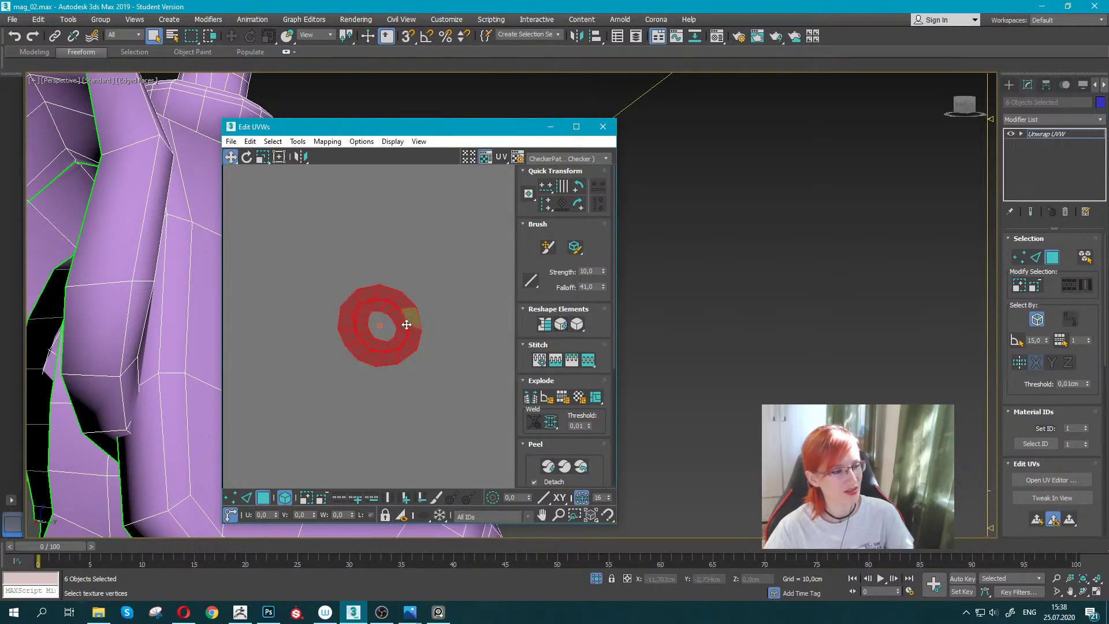
{"action": "scroll", "coordinate": [398, 314], "scroll_direction": "up", "scroll_amount": 3}
{"action": "scroll", "coordinate": [397, 314], "scroll_direction": "up", "scroll_amount": 1}
{"action": "scroll", "coordinate": [398, 314], "scroll_direction": "down", "scroll_amount": 8}
{"action": "mouse_move", "coordinate": [384, 319]}
{"action": "middle_mouse_down"}
{"action": "mouse_move", "coordinate": [457, 285]}
{"action": "mouse_move", "coordinate": [372, 314]}
{"action": "middle_mouse_up"}
Adjust the selection on the relaxed island, adding the stray face, then clear it.
{"action": "scroll", "coordinate": [374, 311], "scroll_direction": "up", "scroll_amount": 5}
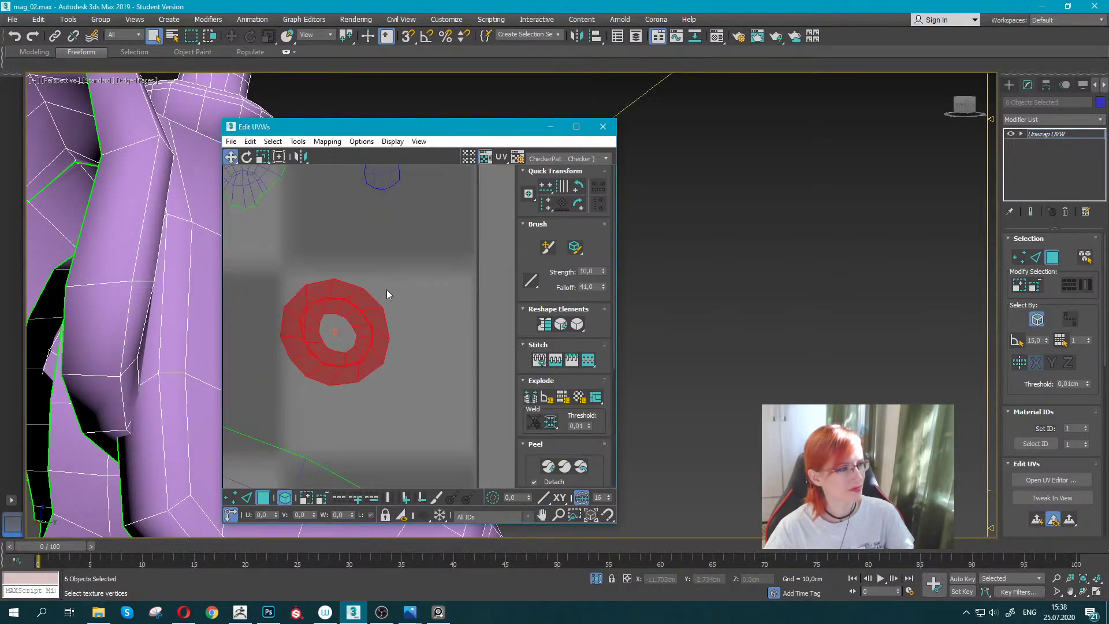
{"action": "left_click", "coordinate": [387, 290]}
{"action": "scroll", "coordinate": [322, 296], "scroll_direction": "up", "scroll_amount": 2}
{"action": "left_click", "coordinate": [428, 325]}
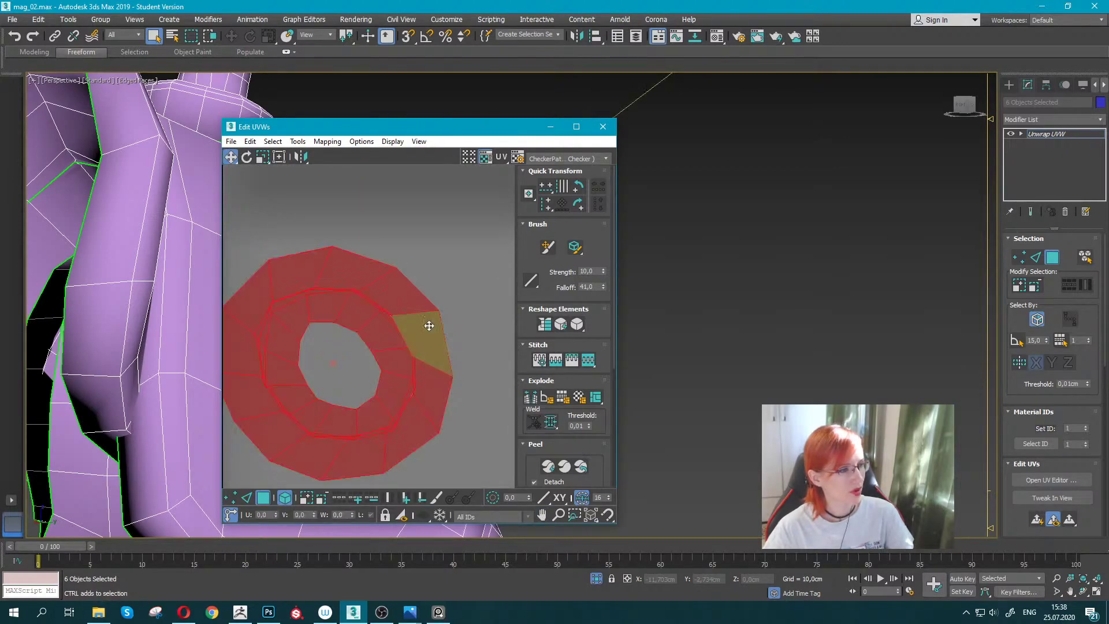
{"action": "scroll", "coordinate": [449, 310], "scroll_direction": "down", "scroll_amount": 3}
{"action": "scroll", "coordinate": [394, 289], "scroll_direction": "down", "scroll_amount": 3}
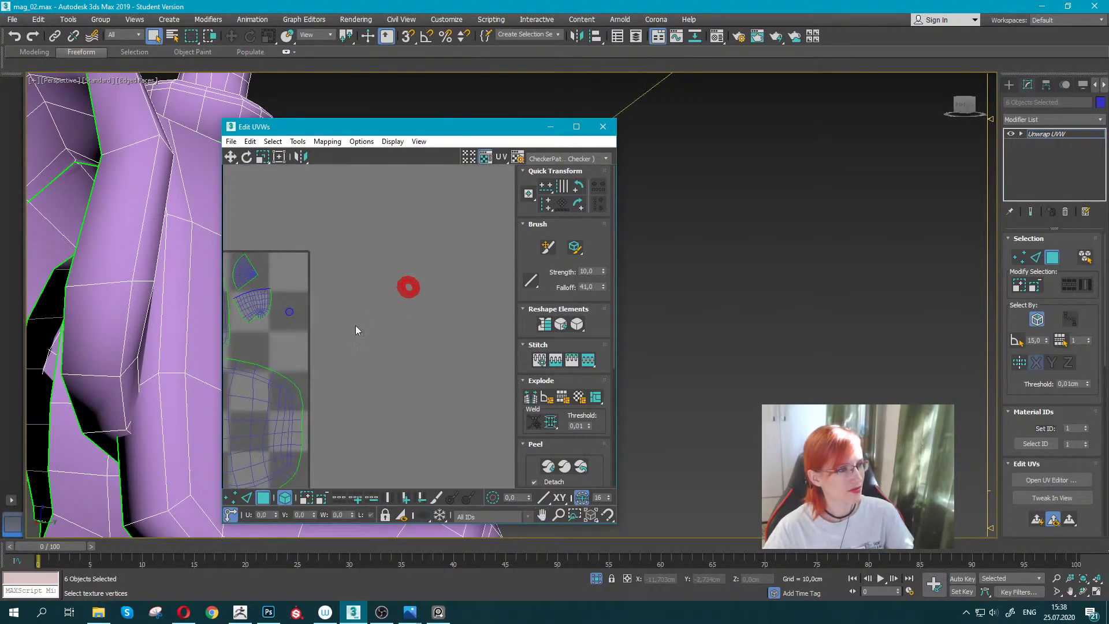
{"action": "left_click", "coordinate": [433, 292]}
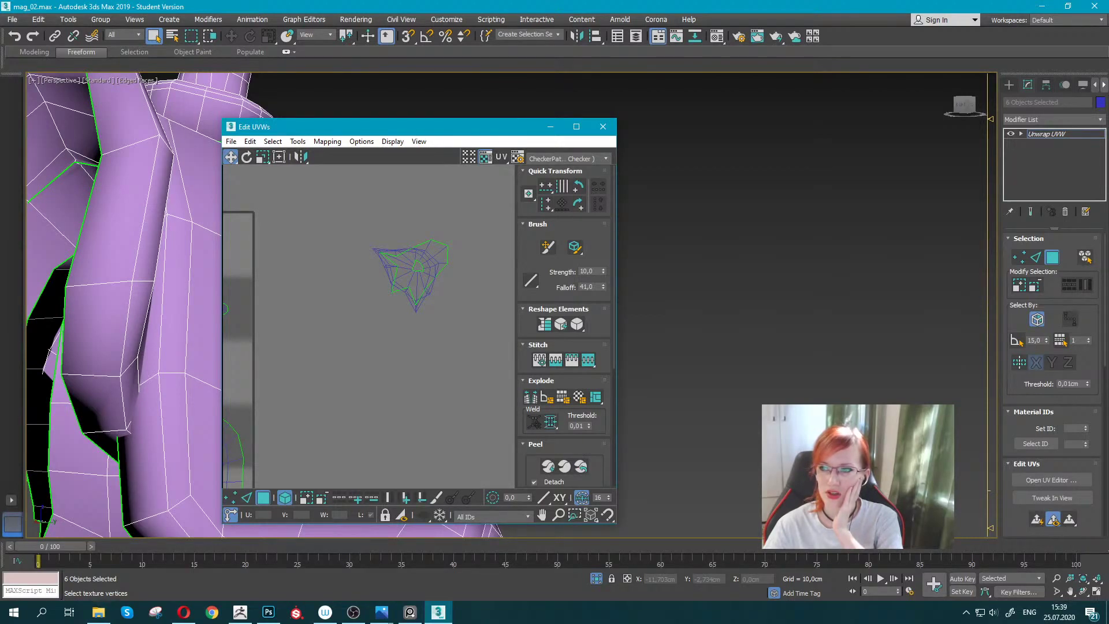
In edge mode, select the island's outer border loop and scale it toward the centre.
{"action": "scroll", "coordinate": [410, 272], "scroll_direction": "up", "scroll_amount": 2}
{"action": "middle_click_drag", "start_coordinate": [369, 275], "coordinate": [324, 300]}
{"action": "scroll", "coordinate": [347, 277], "scroll_direction": "up", "scroll_amount": 4}
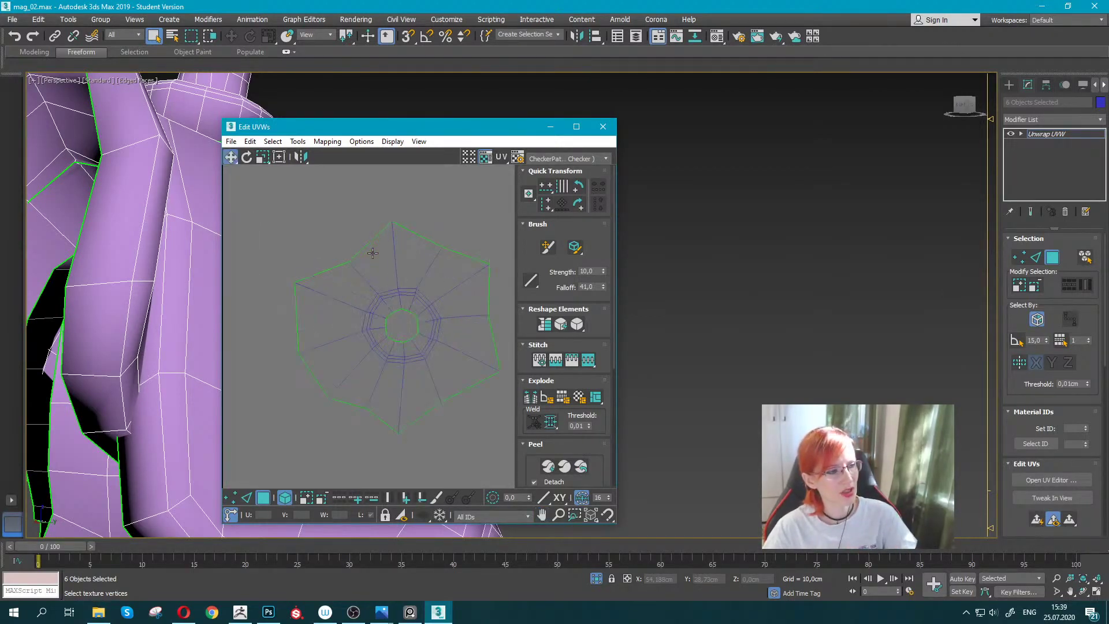
{"action": "key", "text": "2"}
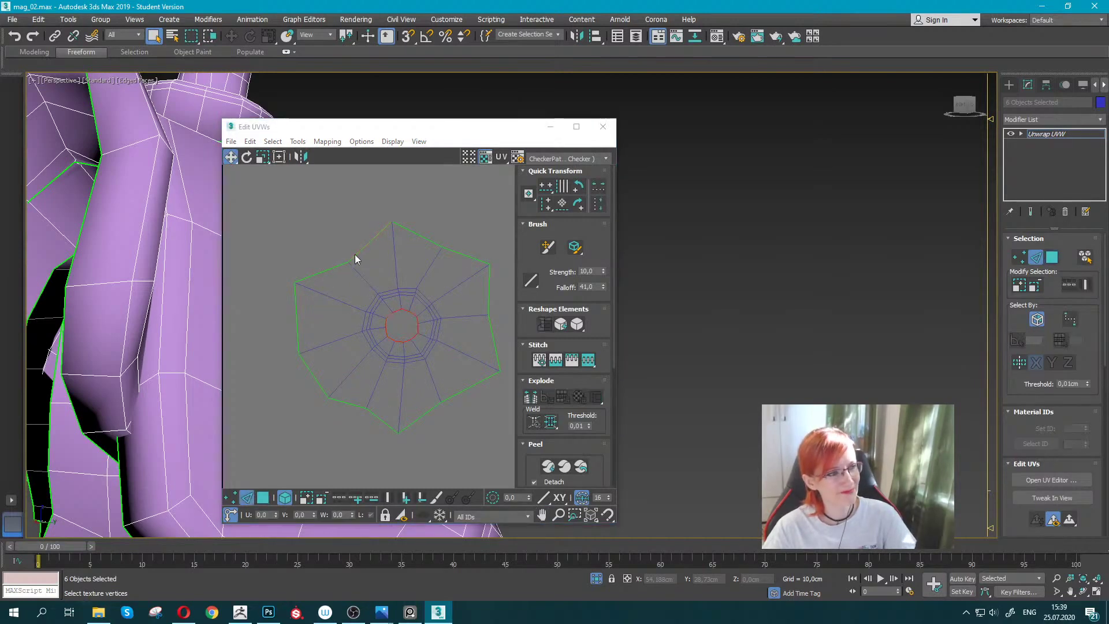
{"action": "double_click", "coordinate": [366, 248]}
{"action": "middle_click_drag", "start_coordinate": [388, 272], "coordinate": [354, 277]}
{"action": "key", "text": "r"}
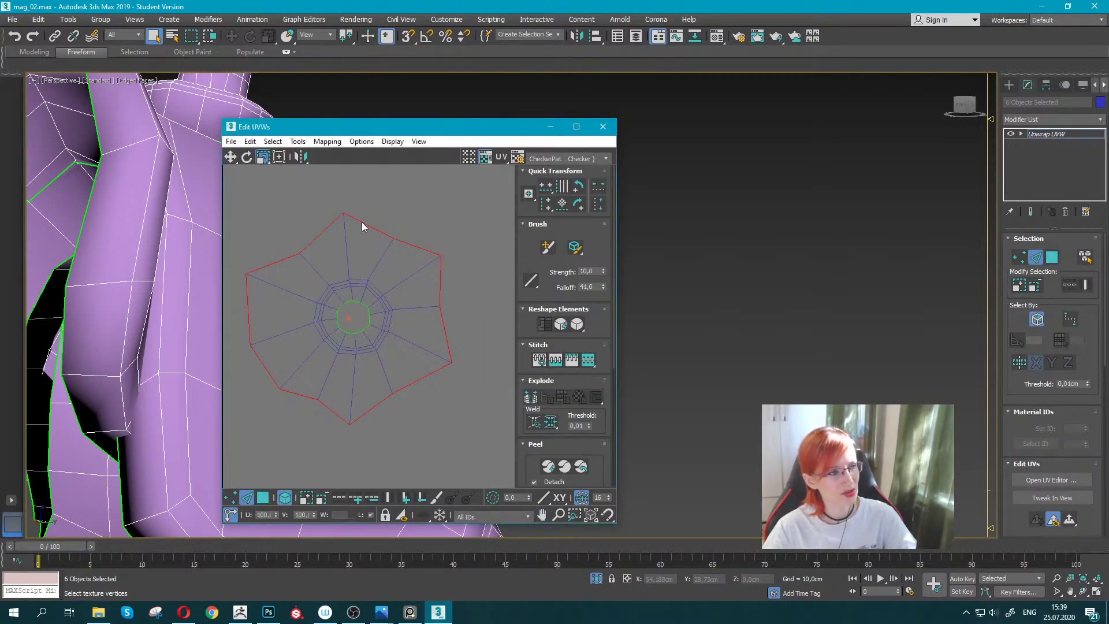
{"action": "left_click_drag", "start_coordinate": [366, 227], "coordinate": [345, 378]}
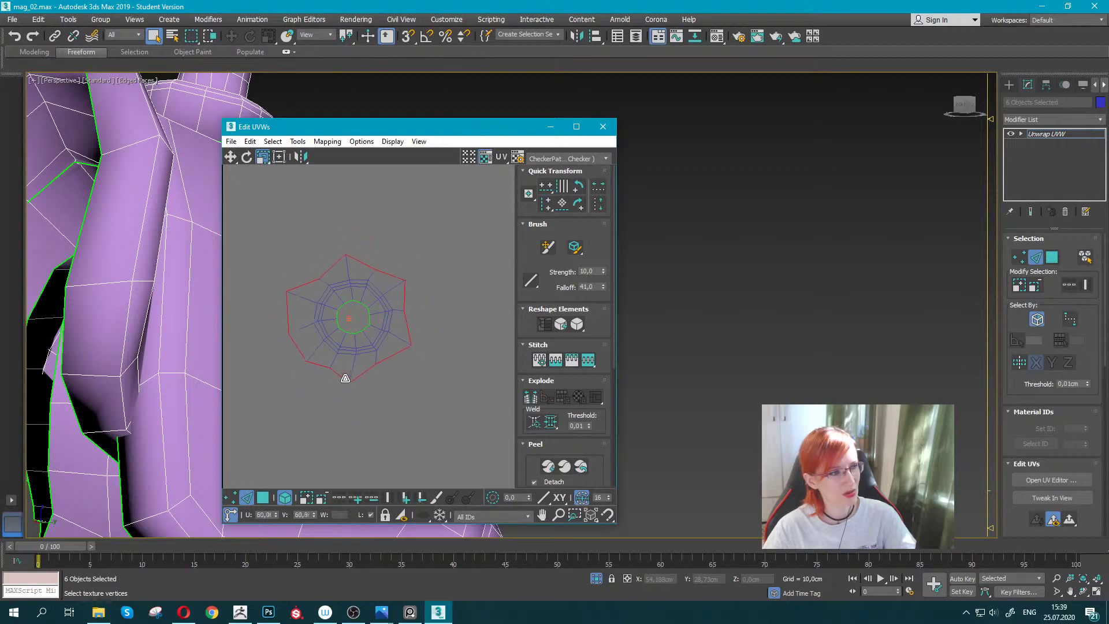
Even out the island's border vertices with the Paint Move brush.
{"action": "scroll", "coordinate": [345, 379], "scroll_direction": "up", "scroll_amount": 2}
{"action": "scroll", "coordinate": [338, 379], "scroll_direction": "up", "scroll_amount": 3}
{"action": "left_click", "coordinate": [229, 497]}
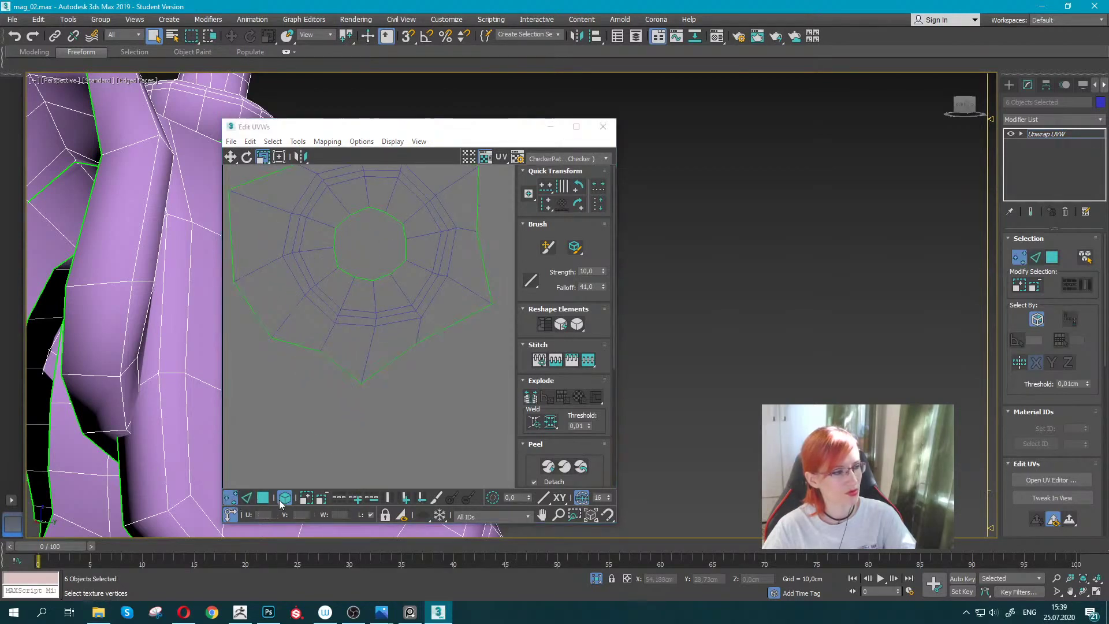
{"action": "left_click", "coordinate": [354, 387]}
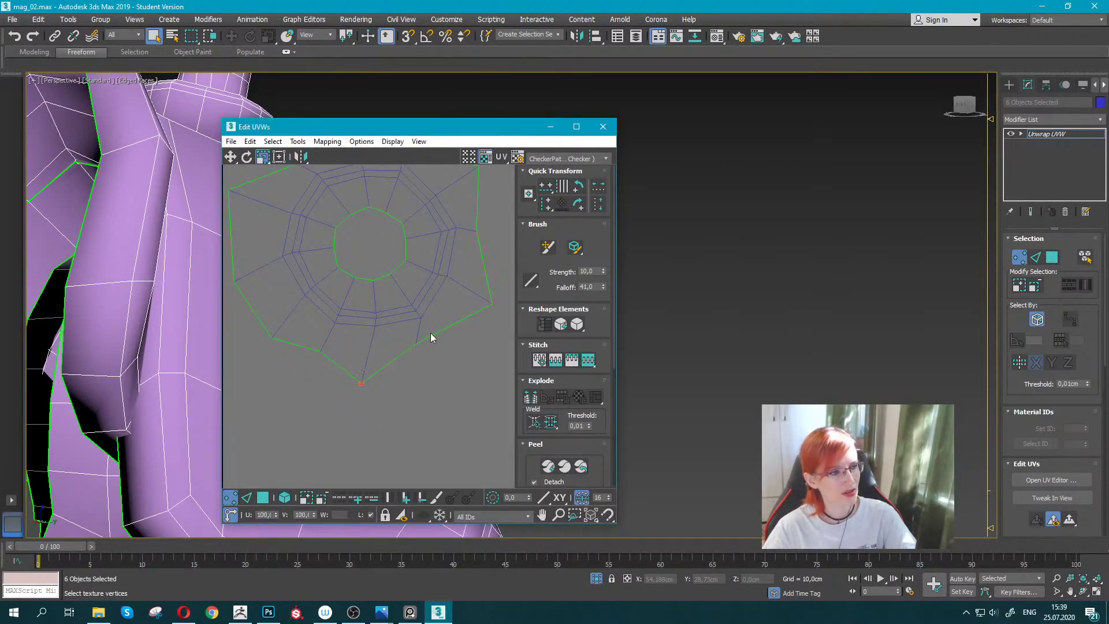
{"action": "left_click", "coordinate": [547, 247]}
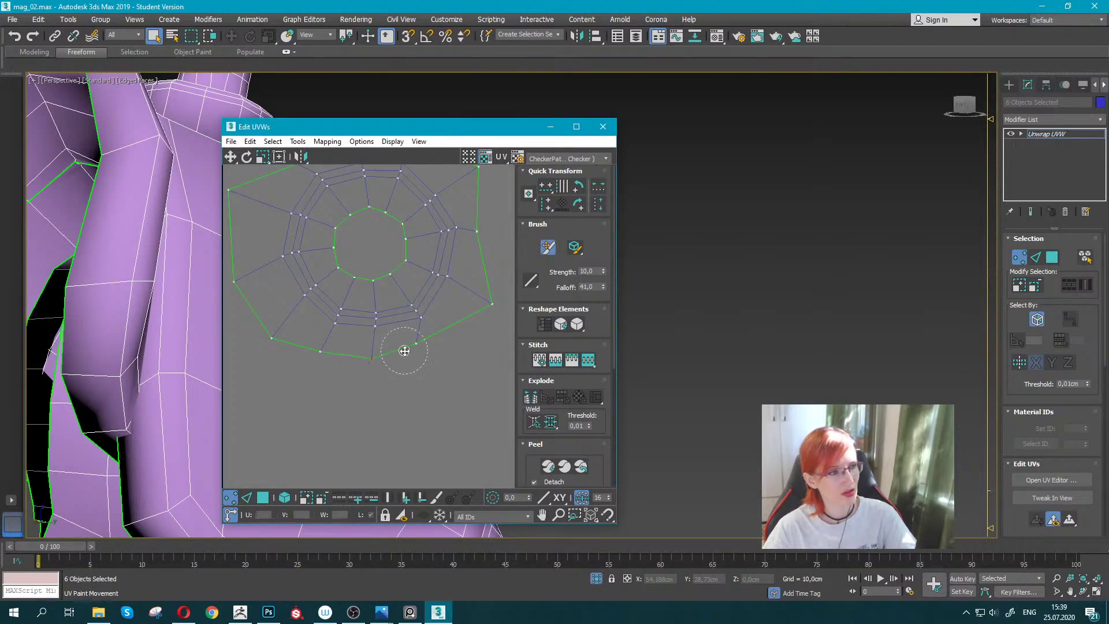
{"action": "scroll", "coordinate": [407, 359], "scroll_direction": "down", "scroll_amount": 3}
{"action": "left_click_drag", "start_coordinate": [411, 373], "coordinate": [421, 366]}
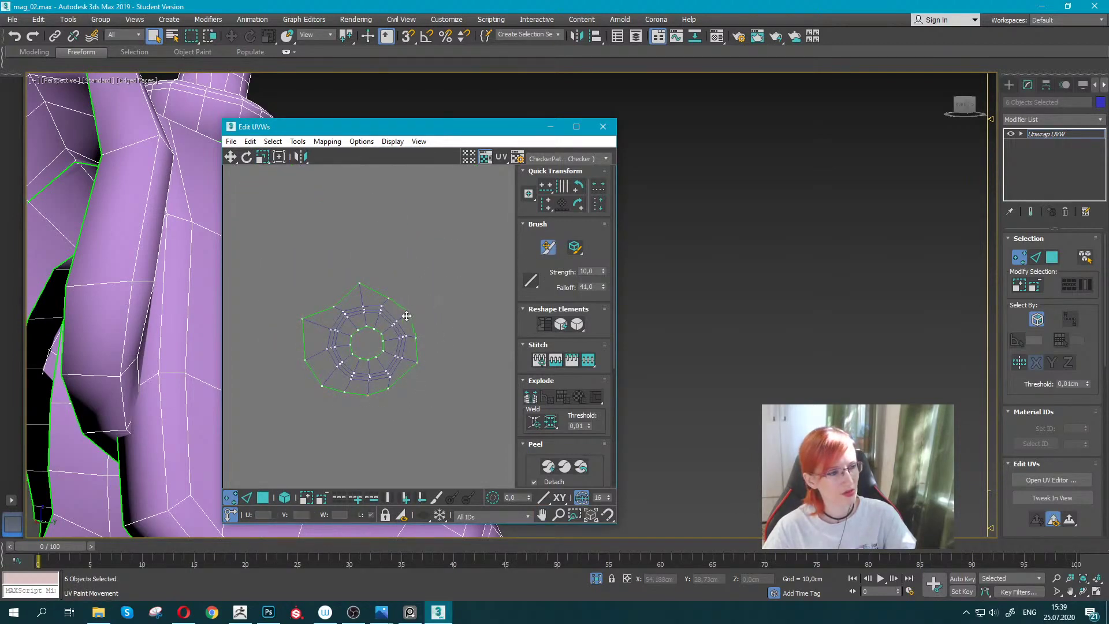
{"action": "left_click_drag", "start_coordinate": [347, 268], "coordinate": [357, 289]}
{"action": "left_click_drag", "start_coordinate": [314, 391], "coordinate": [317, 377]}
{"action": "left_click_drag", "start_coordinate": [436, 369], "coordinate": [422, 366]}
Box-select the small island, move it into a gap in the checker layout, and widen the UV editor.
{"action": "scroll", "coordinate": [419, 375], "scroll_direction": "down", "scroll_amount": 1}
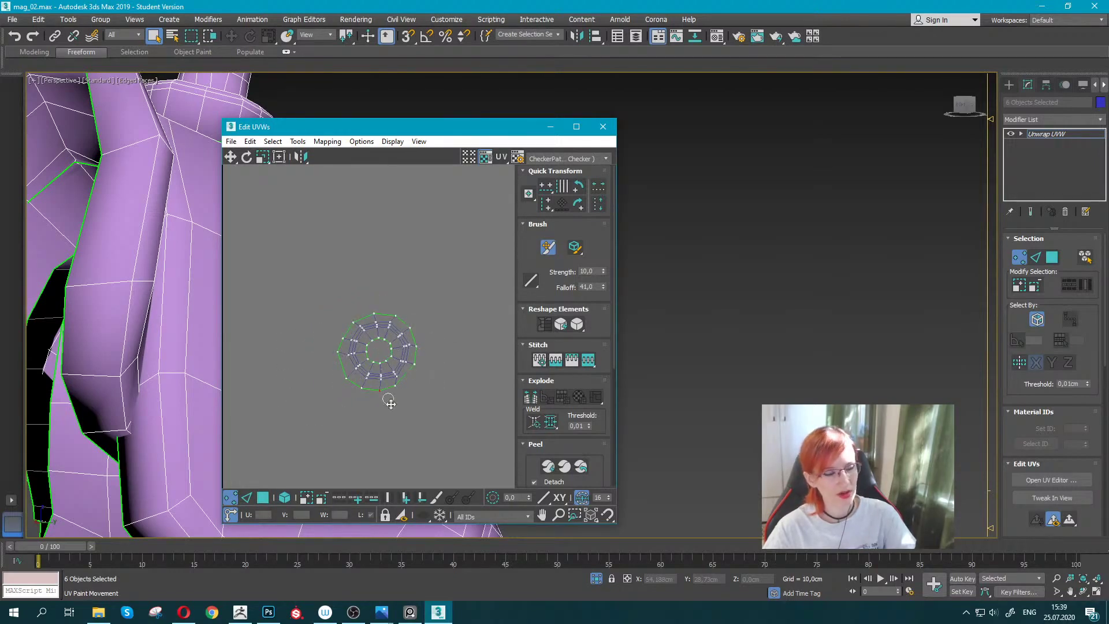
{"action": "scroll", "coordinate": [414, 396], "scroll_direction": "down", "scroll_amount": 3}
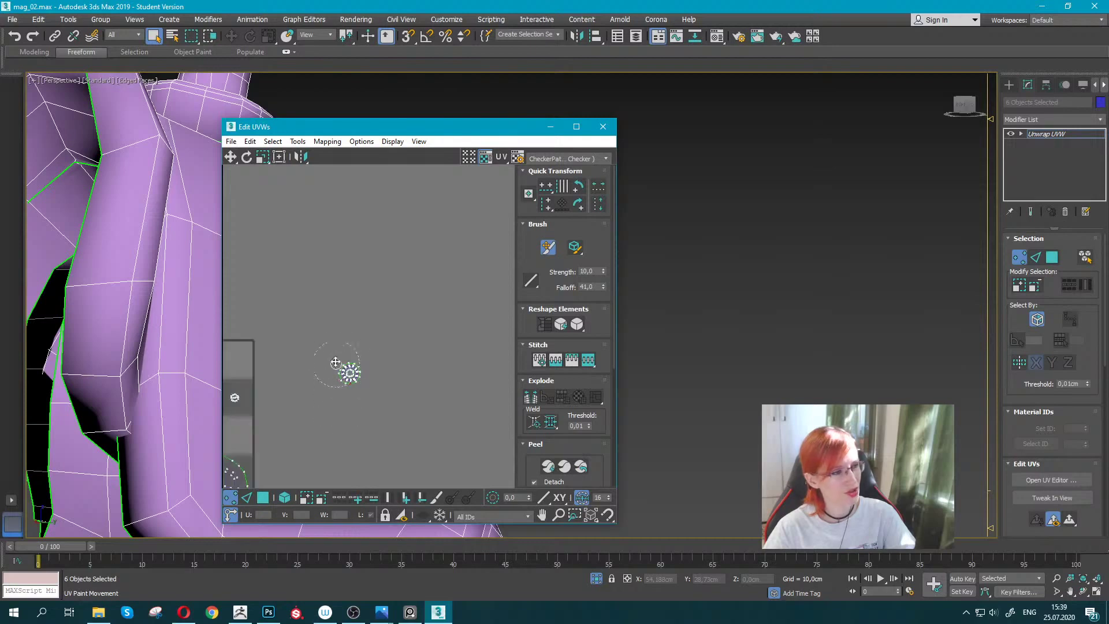
{"action": "middle_click_drag", "start_coordinate": [319, 309], "coordinate": [410, 267]}
{"action": "right_click", "coordinate": [410, 267]}
{"action": "left_click_drag", "start_coordinate": [407, 297], "coordinate": [461, 360]}
{"action": "middle_click_drag", "start_coordinate": [339, 354], "coordinate": [400, 283]}
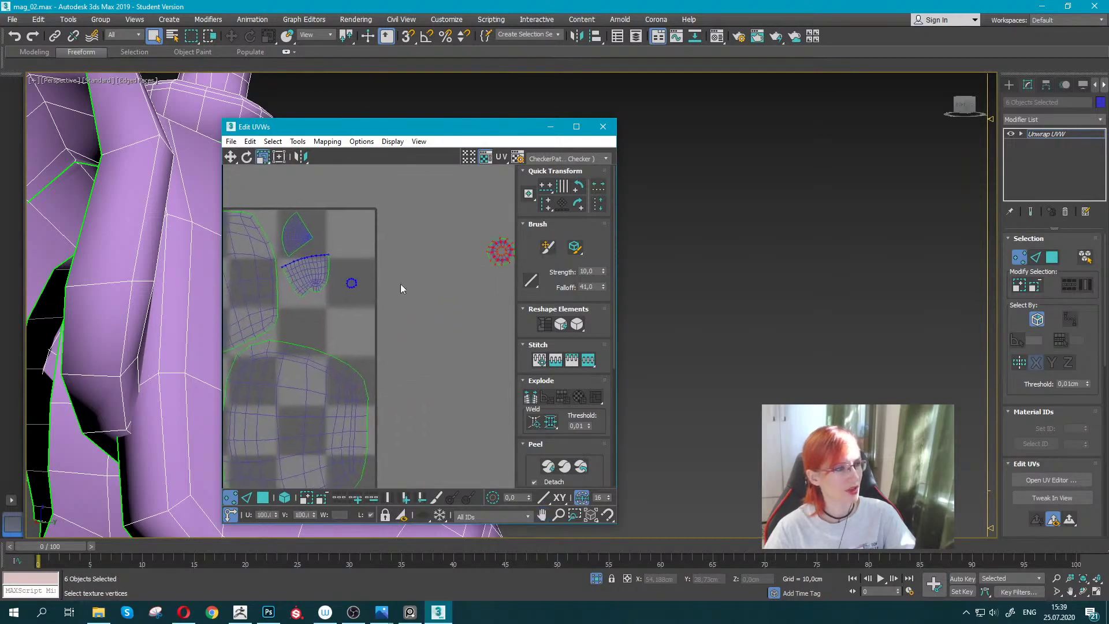
{"action": "key", "text": "w"}
{"action": "left_click_drag", "start_coordinate": [498, 254], "coordinate": [326, 321]}
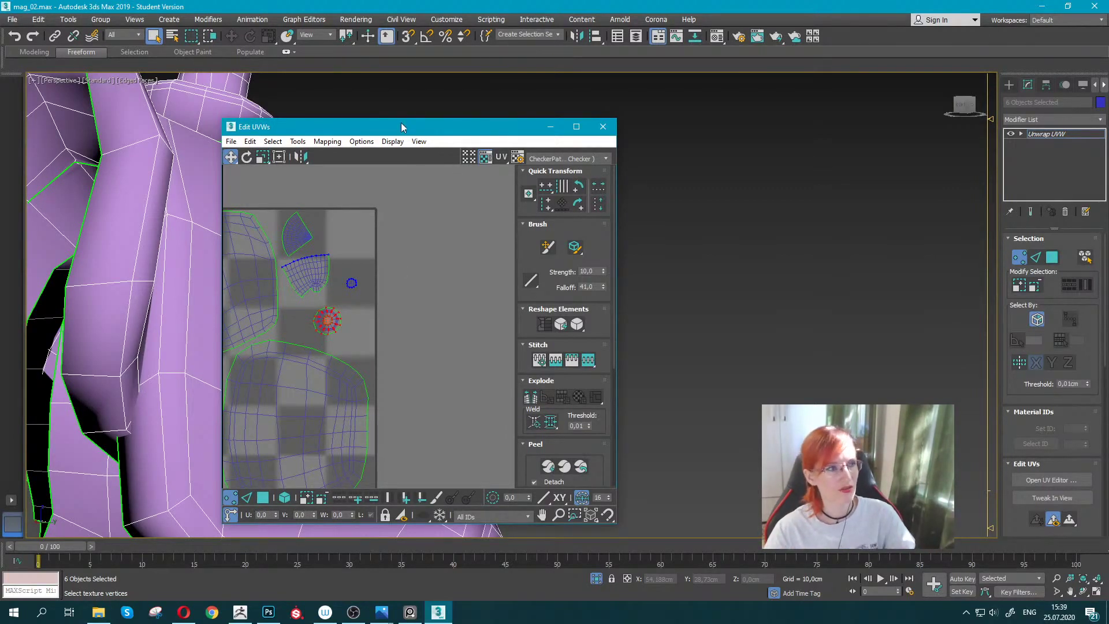
{"action": "left_click_drag", "start_coordinate": [401, 126], "coordinate": [2, 134]}
Frame the packed UV layout, clear the selection, and move the UV editor to the right.
{"action": "scroll", "coordinate": [94, 302], "scroll_direction": "down", "scroll_amount": 5}
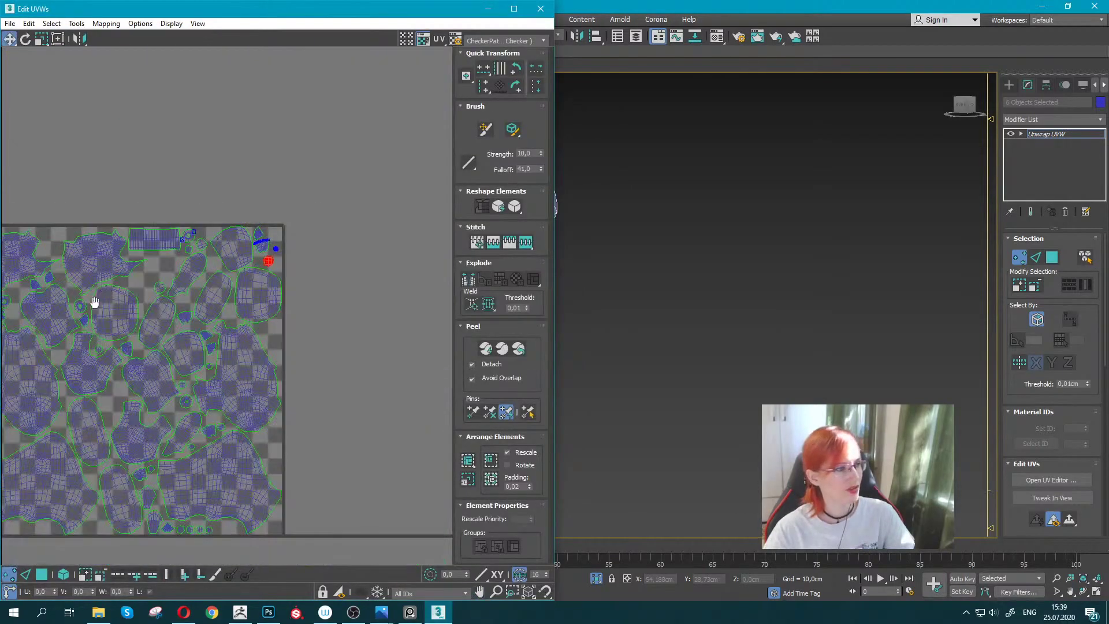
{"action": "middle_click_drag", "start_coordinate": [95, 302], "coordinate": [196, 212]}
{"action": "left_click", "coordinate": [259, 112]}
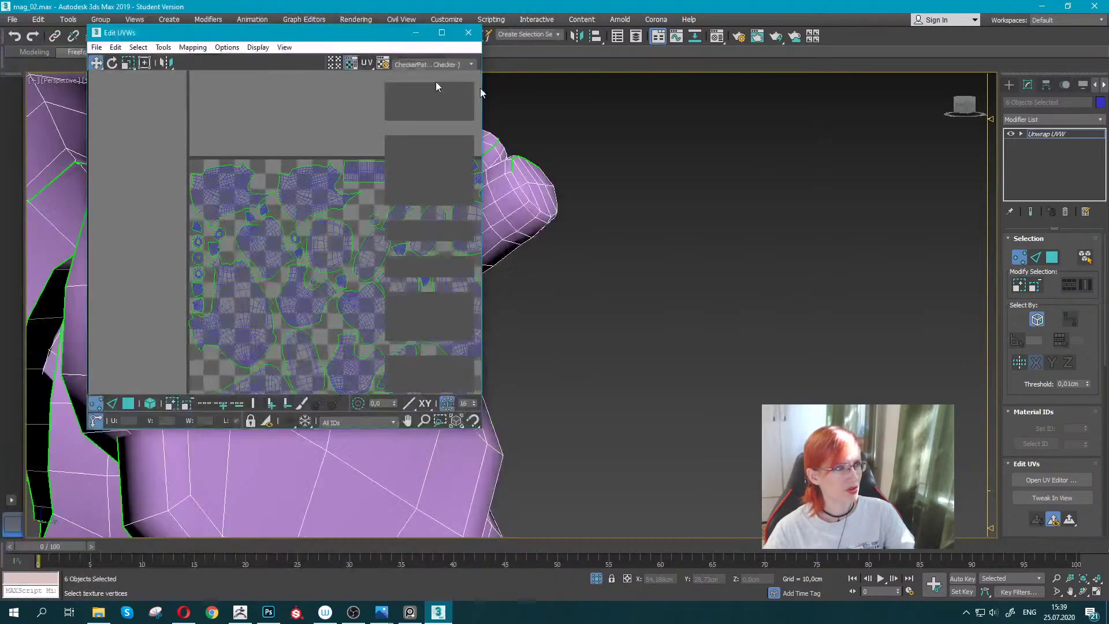
{"action": "left_click_drag", "start_coordinate": [243, 30], "coordinate": [779, 118]}
{"action": "scroll", "coordinate": [236, 285], "scroll_direction": "down", "scroll_amount": 5}
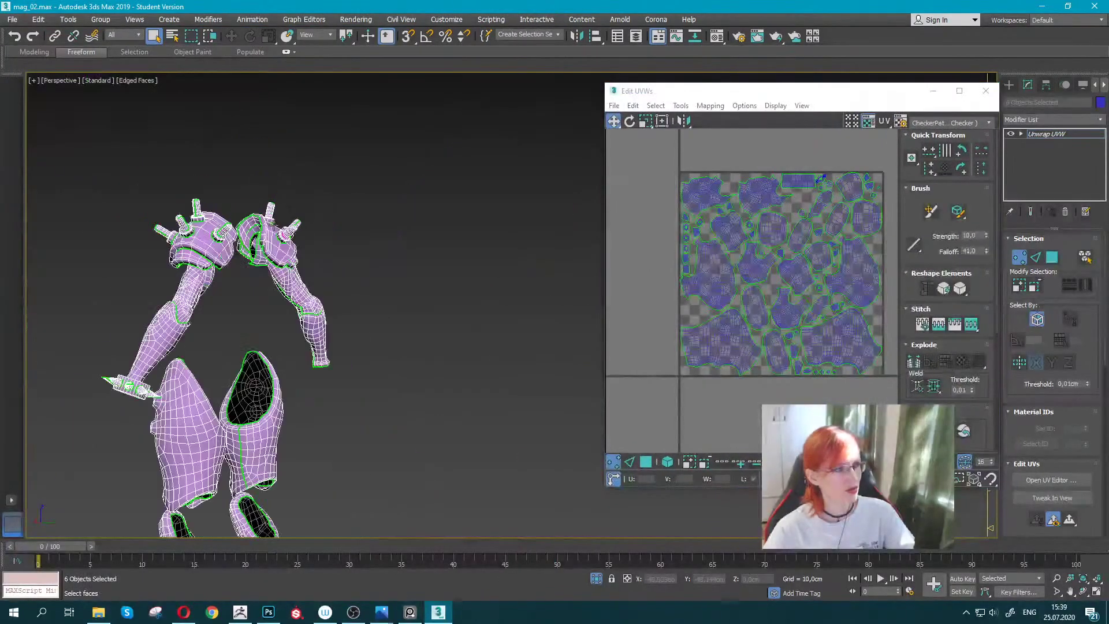
{"action": "mouse_move", "coordinate": [242, 278]}
{"action": "middle_mouse_down"}
{"action": "mouse_move", "coordinate": [235, 285]}
{"action": "mouse_move", "coordinate": [271, 277]}
{"action": "middle_mouse_up"}
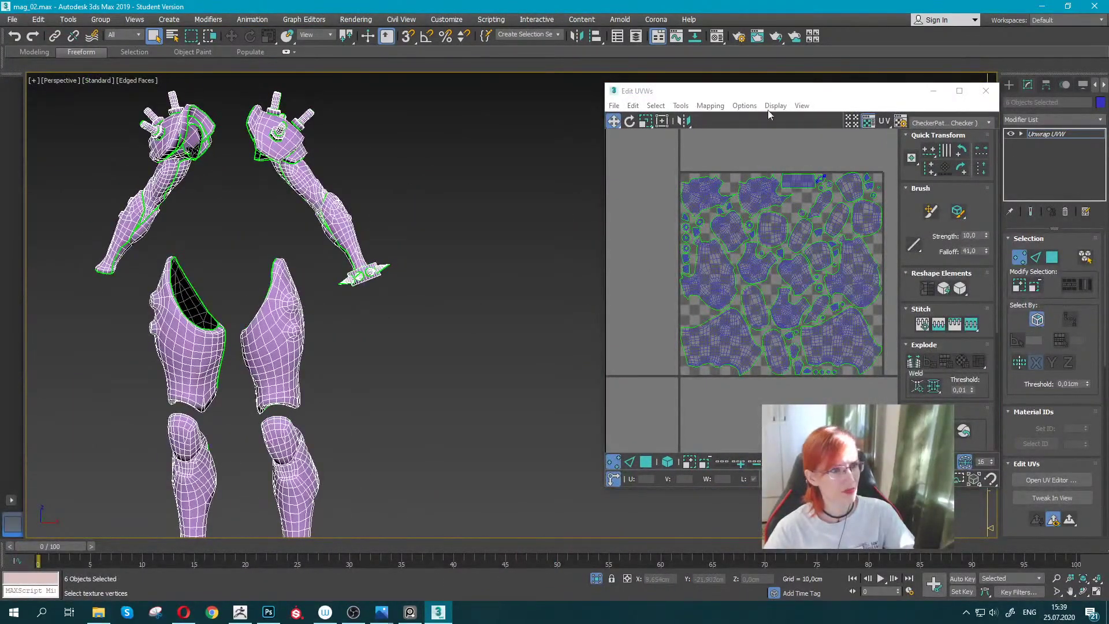
Preview UV_Checker.png on the armor, then revert to the grey CheckerPattern texture.
{"action": "left_click", "coordinate": [934, 124]}
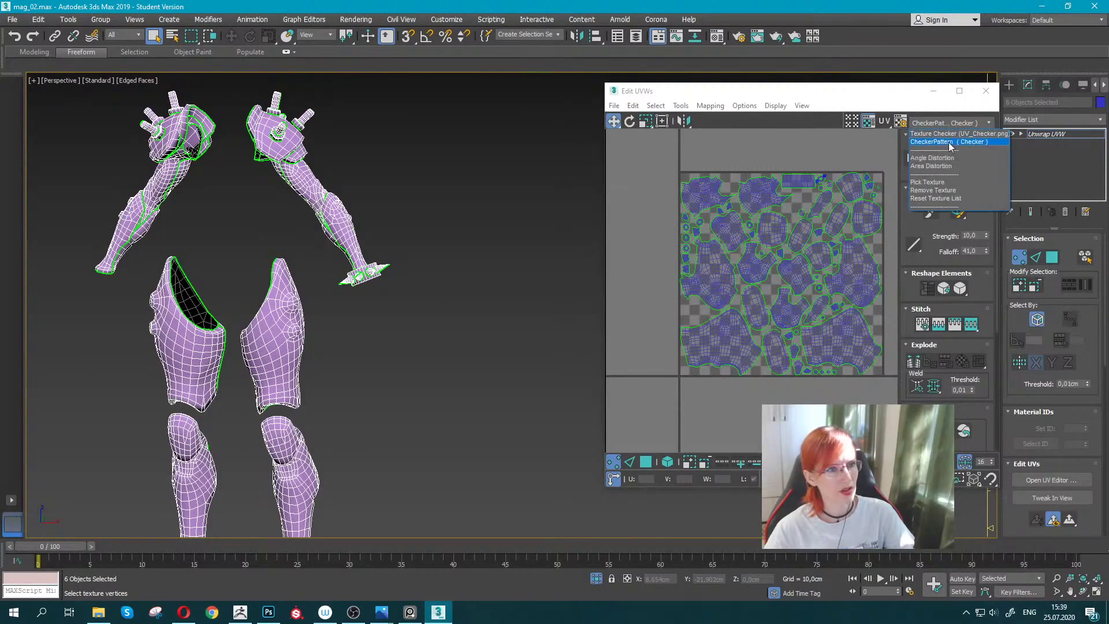
{"action": "left_click", "coordinate": [943, 122]}
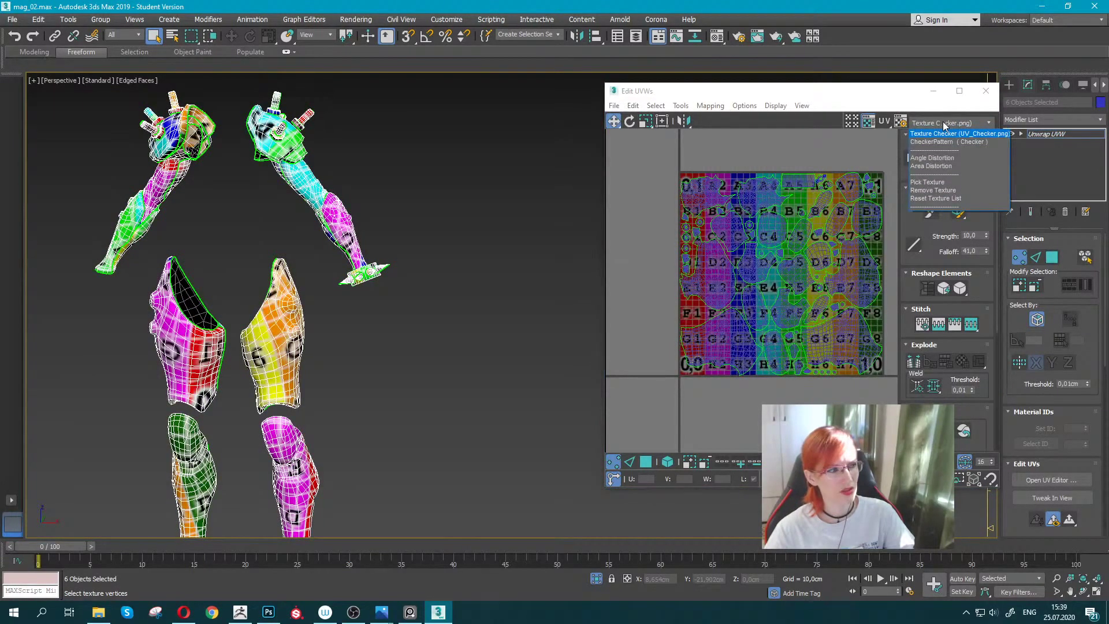
{"action": "left_click", "coordinate": [931, 142]}
{"action": "scroll", "coordinate": [325, 190], "scroll_direction": "up", "scroll_amount": 3}
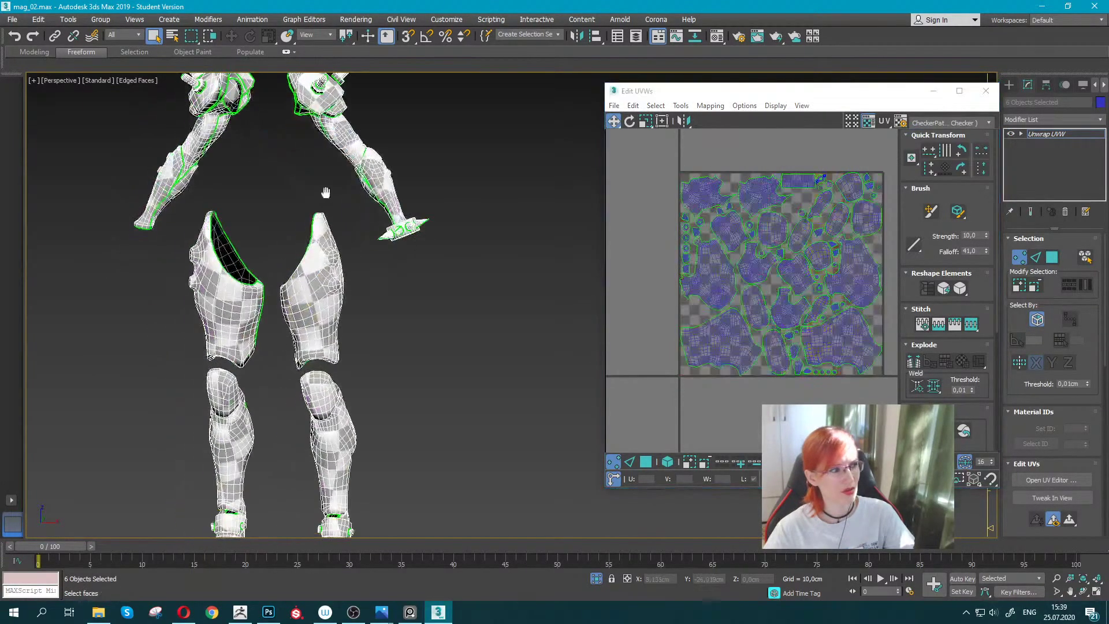
{"action": "scroll", "coordinate": [323, 291], "scroll_direction": "up", "scroll_amount": 1}
Hide the edged-faces overlay with F4 and orbit over the arms, thighs and boots.
{"action": "mouse_move", "coordinate": [322, 291]}
{"action": "middle_mouse_down", "text": "alt"}
{"action": "mouse_move", "coordinate": [257, 277]}
{"action": "mouse_move", "coordinate": [313, 189]}
{"action": "mouse_move", "coordinate": [313, 265]}
{"action": "middle_mouse_up", "text": "alt"}
{"action": "key", "text": "F3"}
{"action": "key", "text": "F3"}
{"action": "key", "text": "F4"}
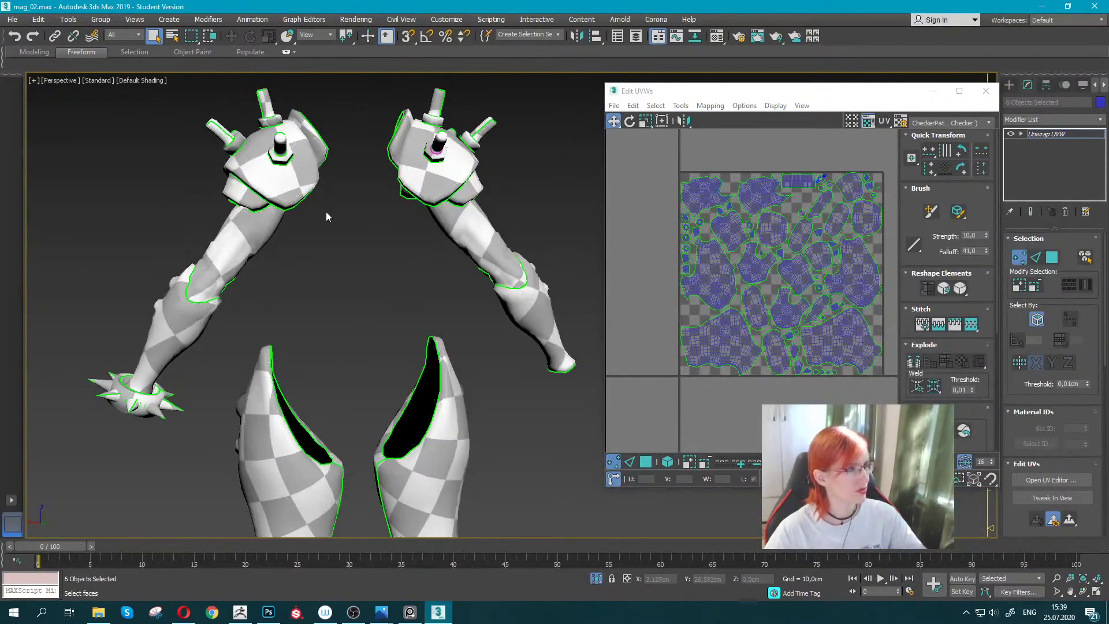
{"action": "scroll", "coordinate": [326, 211], "scroll_direction": "up", "scroll_amount": 2}
{"action": "middle_click_drag", "start_coordinate": [299, 195], "coordinate": [436, 255], "text": "alt"}
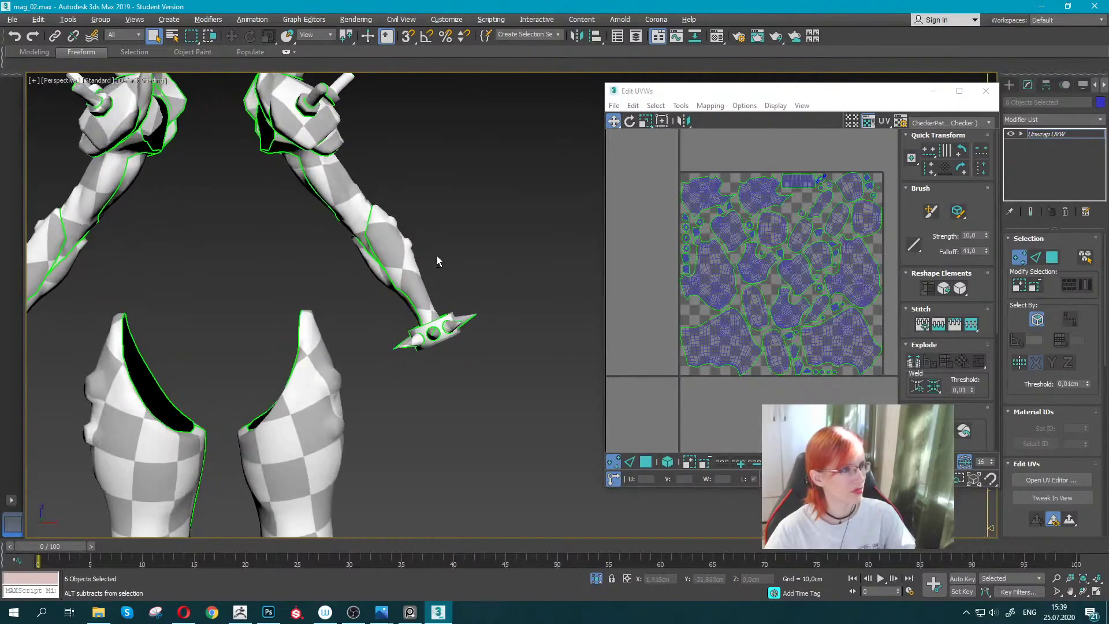
{"action": "mouse_move", "coordinate": [270, 482]}
{"action": "middle_mouse_down"}
{"action": "mouse_move", "coordinate": [312, 346]}
{"action": "mouse_move", "coordinate": [344, 292]}
{"action": "mouse_move", "coordinate": [282, 316]}
{"action": "mouse_move", "coordinate": [308, 305]}
{"action": "mouse_move", "coordinate": [494, 306]}
{"action": "mouse_move", "coordinate": [388, 203]}
{"action": "mouse_move", "coordinate": [443, 374]}
{"action": "middle_mouse_up"}
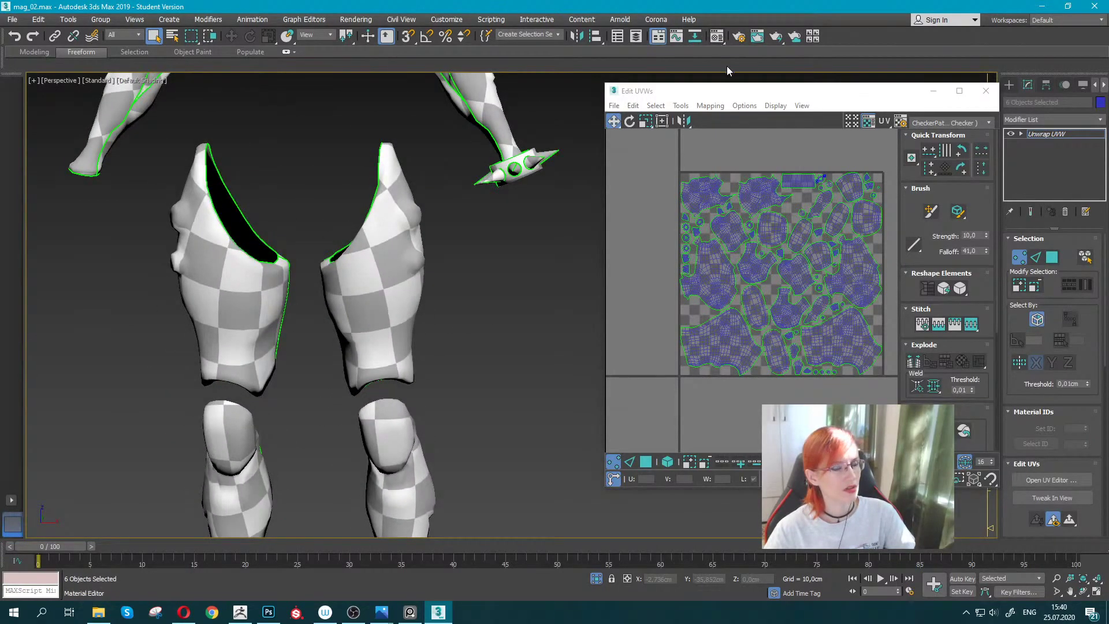
In the Material Editor, load the CheckerPattern scene material into a spare slot via Get Material.
{"action": "key", "text": "m"}
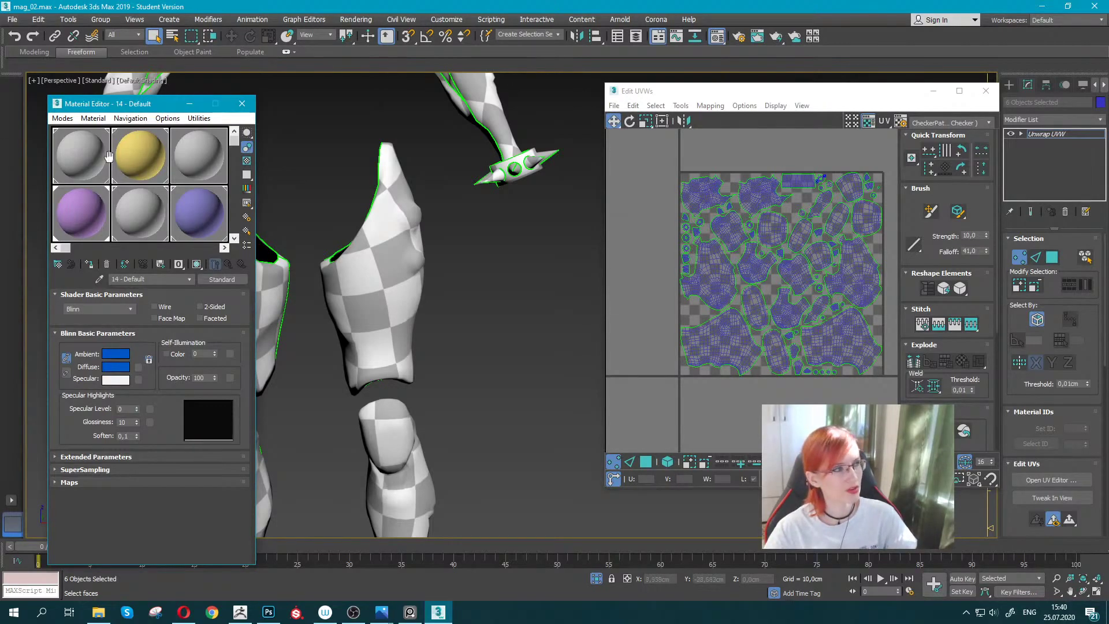
{"action": "middle_click_drag", "start_coordinate": [309, 178], "coordinate": [352, 165]}
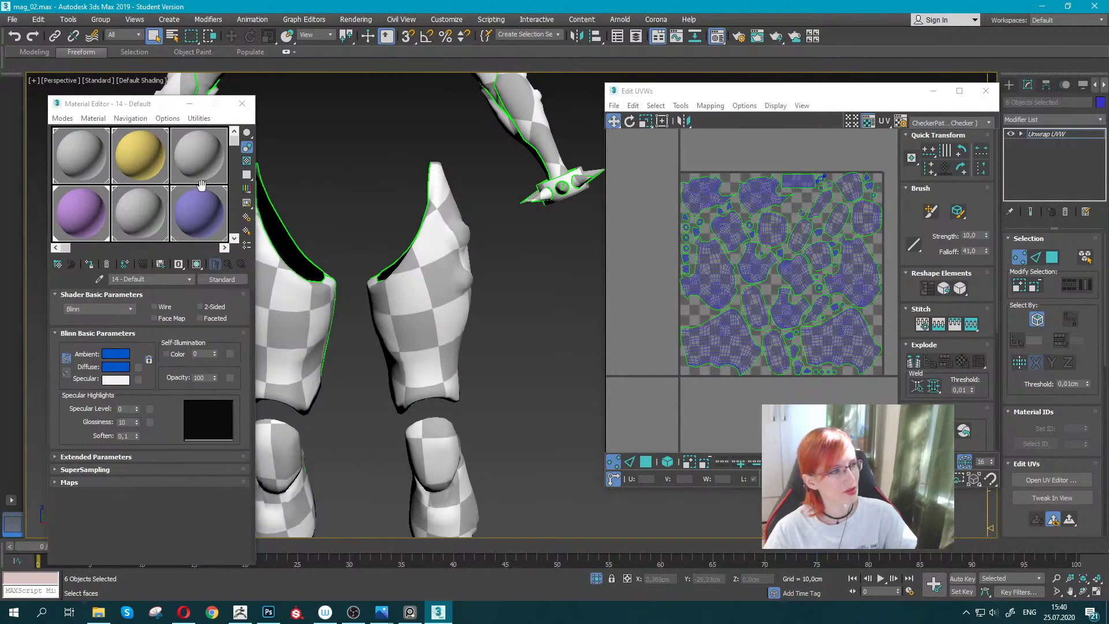
{"action": "left_click", "coordinate": [196, 152]}
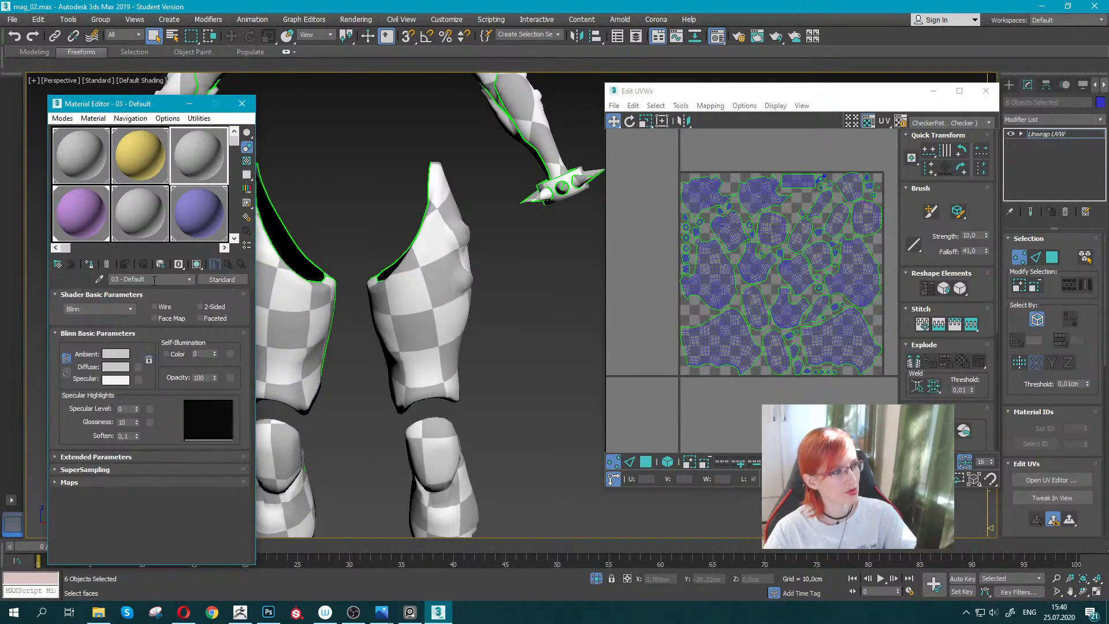
{"action": "left_click", "coordinate": [58, 264]}
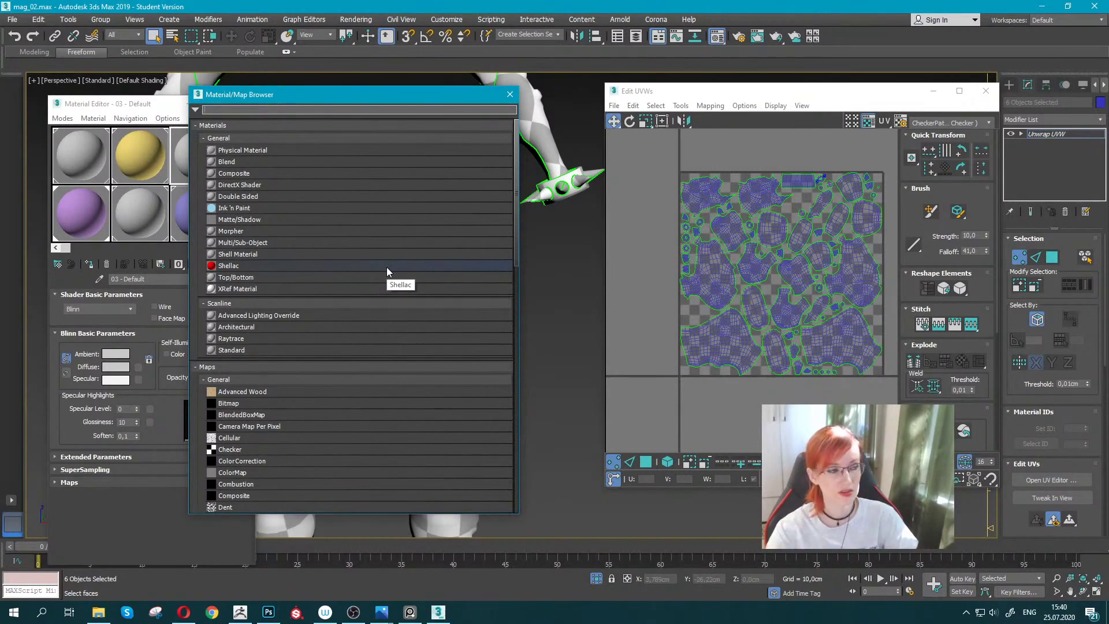
{"action": "scroll", "coordinate": [391, 338], "scroll_direction": "down", "scroll_amount": 5}
{"action": "scroll", "coordinate": [387, 338], "scroll_direction": "down", "scroll_amount": 2}
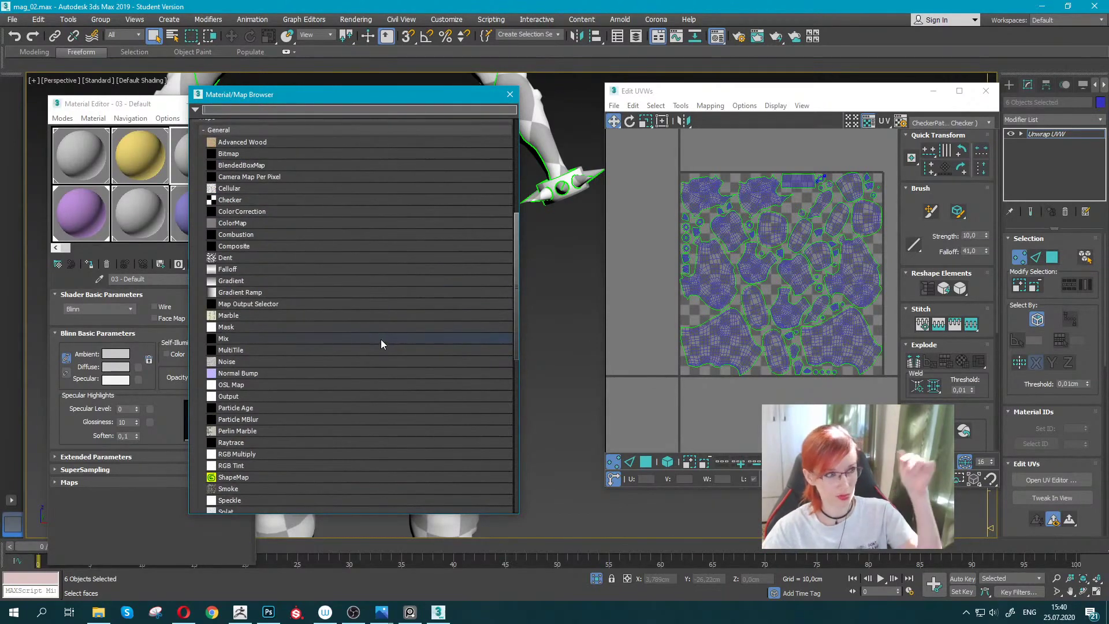
{"action": "scroll", "coordinate": [381, 338], "scroll_direction": "down", "scroll_amount": 4}
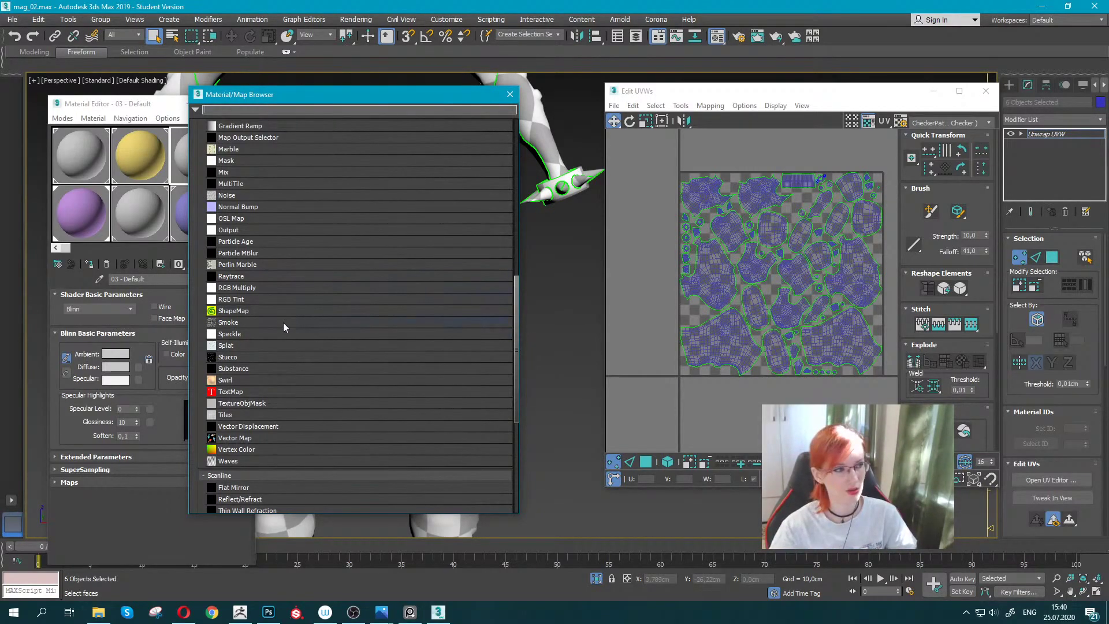
{"action": "scroll", "coordinate": [275, 332], "scroll_direction": "down", "scroll_amount": 4}
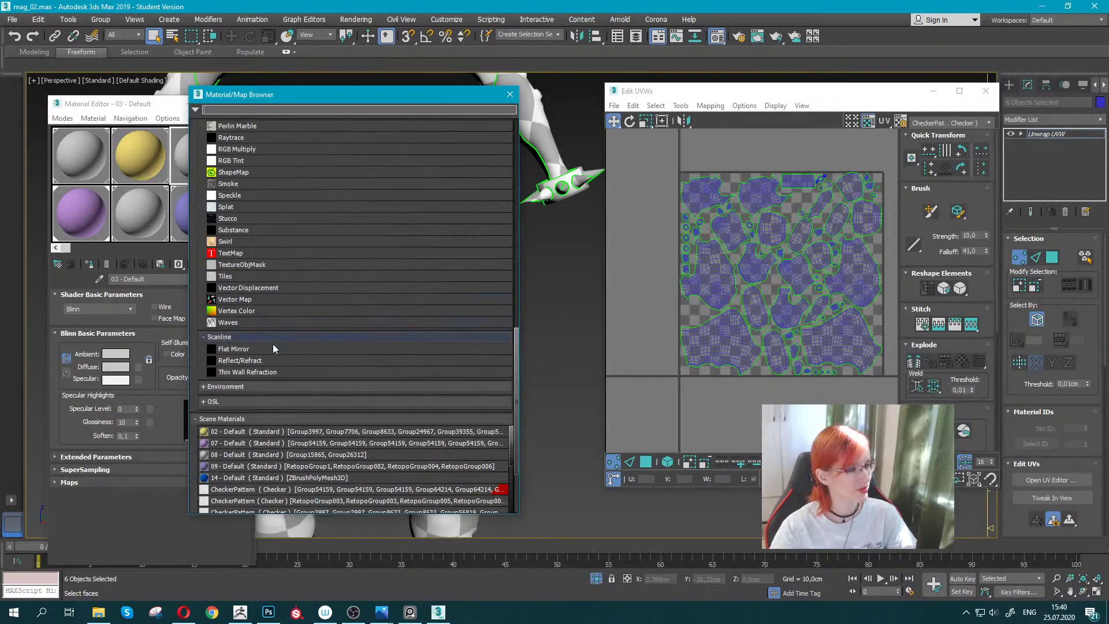
{"action": "scroll", "coordinate": [271, 335], "scroll_direction": "down", "scroll_amount": 3}
{"action": "left_click", "coordinate": [366, 408]}
{"action": "double_click", "coordinate": [366, 407]}
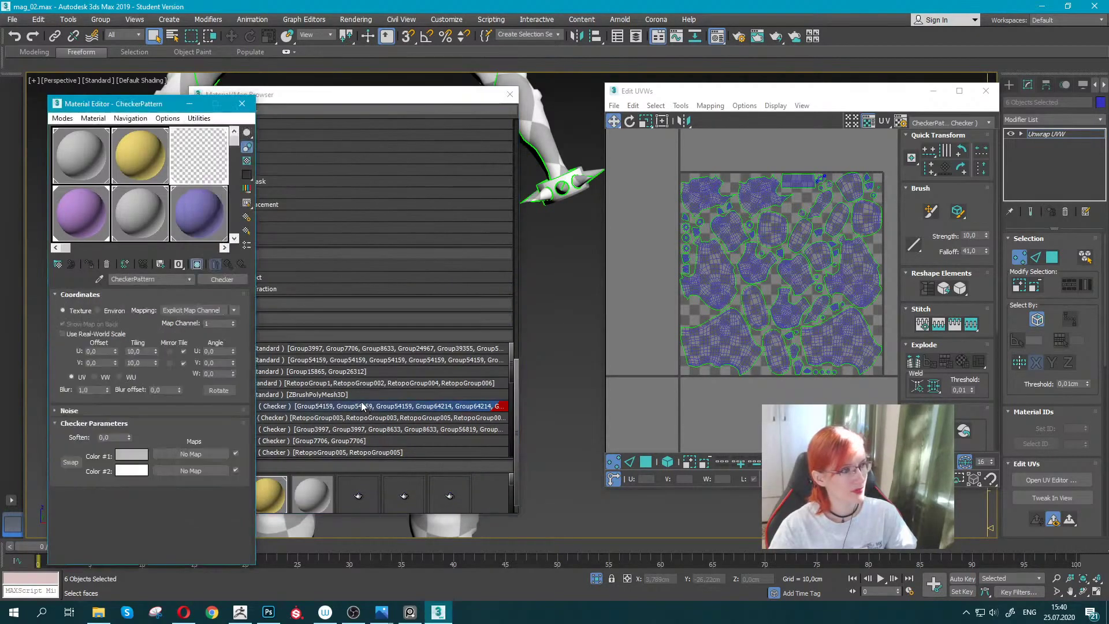
{"action": "left_click", "coordinate": [510, 95]}
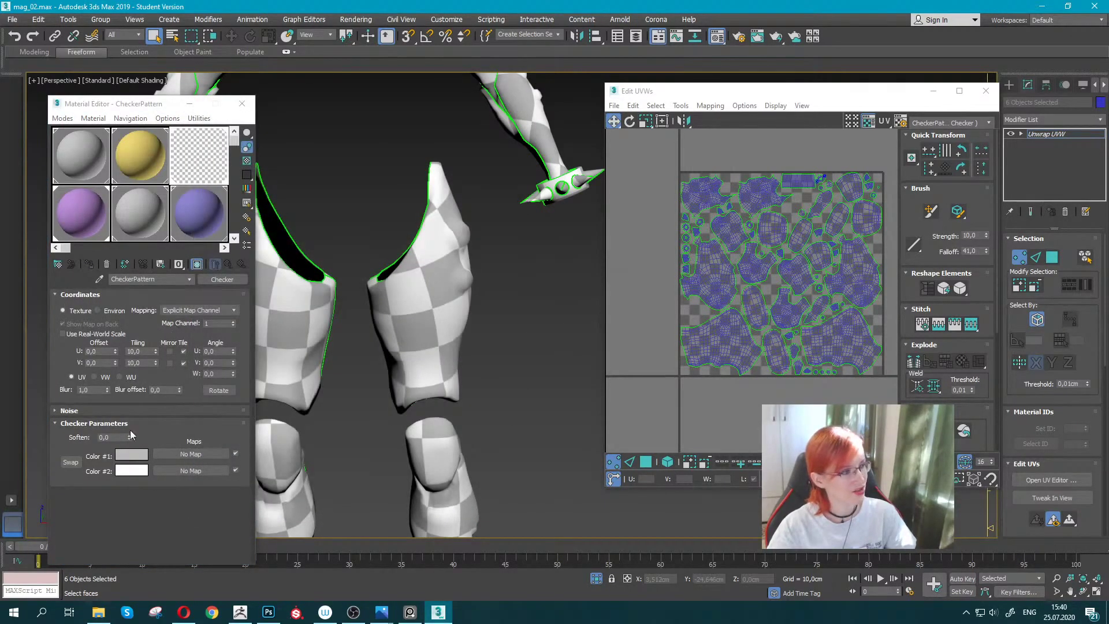
Set the checker's U and V Tiling to 50 and inspect the finer pattern on the legs.
{"action": "double_click", "coordinate": [144, 350]}
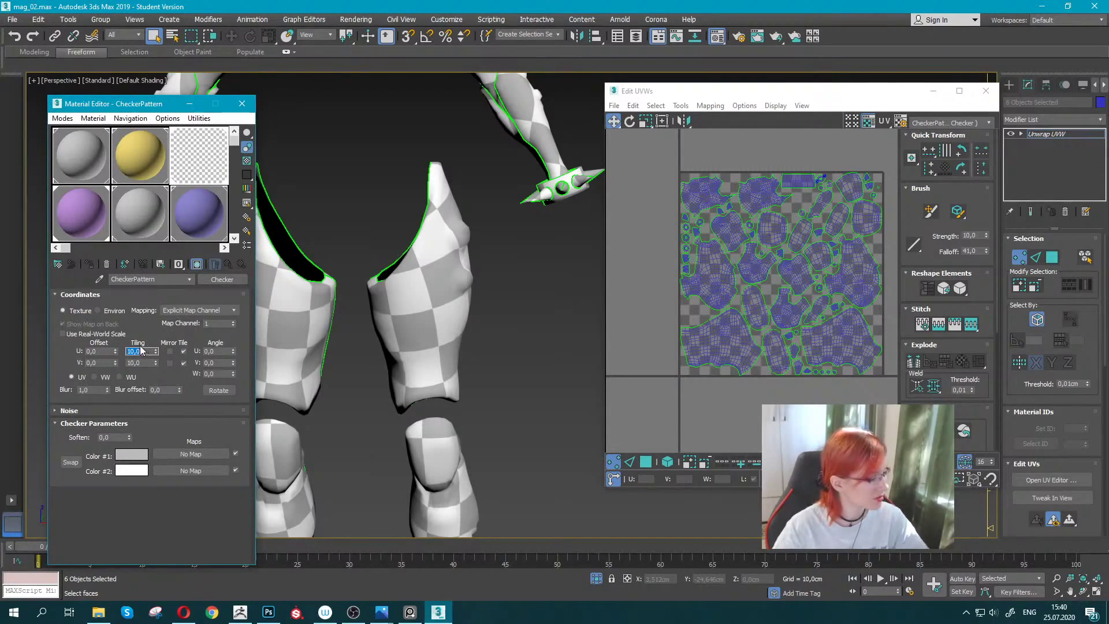
{"action": "double_click", "coordinate": [141, 362]}
{"action": "type", "text": "50"}
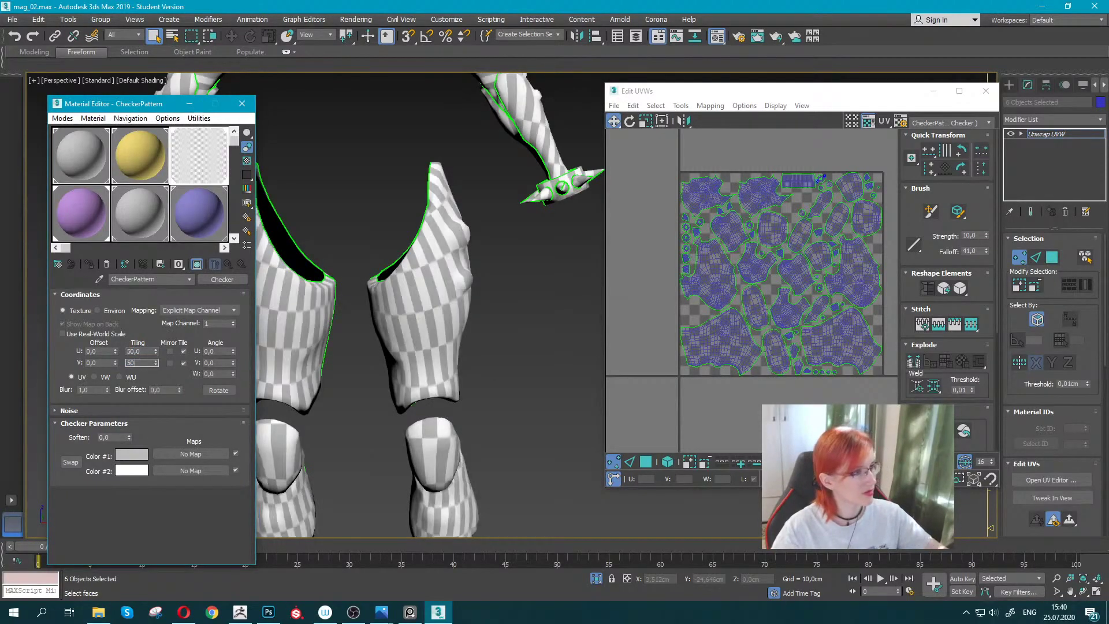
{"action": "key", "text": "Return"}
{"action": "mouse_move", "coordinate": [450, 283]}
{"action": "middle_mouse_down", "text": "alt"}
{"action": "mouse_move", "coordinate": [362, 261]}
{"action": "mouse_move", "coordinate": [380, 280]}
{"action": "mouse_move", "coordinate": [481, 280]}
{"action": "mouse_move", "coordinate": [452, 282]}
{"action": "mouse_move", "coordinate": [462, 282]}
{"action": "middle_mouse_up", "text": "alt"}
{"action": "scroll", "coordinate": [757, 317], "scroll_direction": "up", "scroll_amount": 3}
{"action": "scroll", "coordinate": [757, 317], "scroll_direction": "up", "scroll_amount": 3}
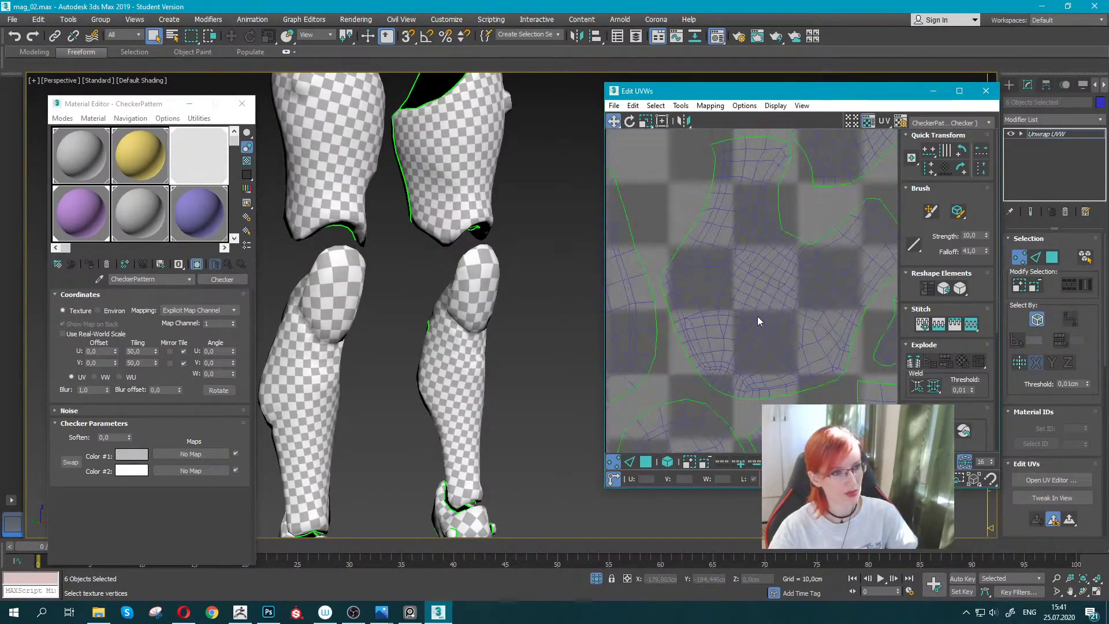
{"action": "middle_click_drag", "start_coordinate": [384, 306], "coordinate": [272, 241], "text": "alt"}
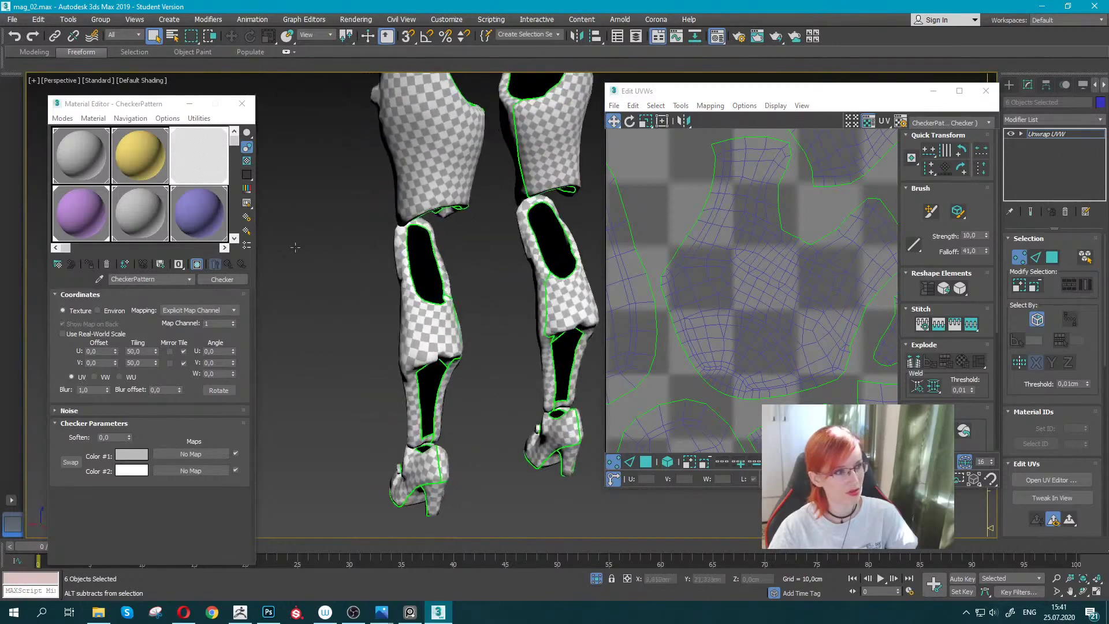
Move the UV editor off the knee, switch to Edge mode, and show mesh edges with F4.
{"action": "scroll", "coordinate": [451, 224], "scroll_direction": "up", "scroll_amount": 5}
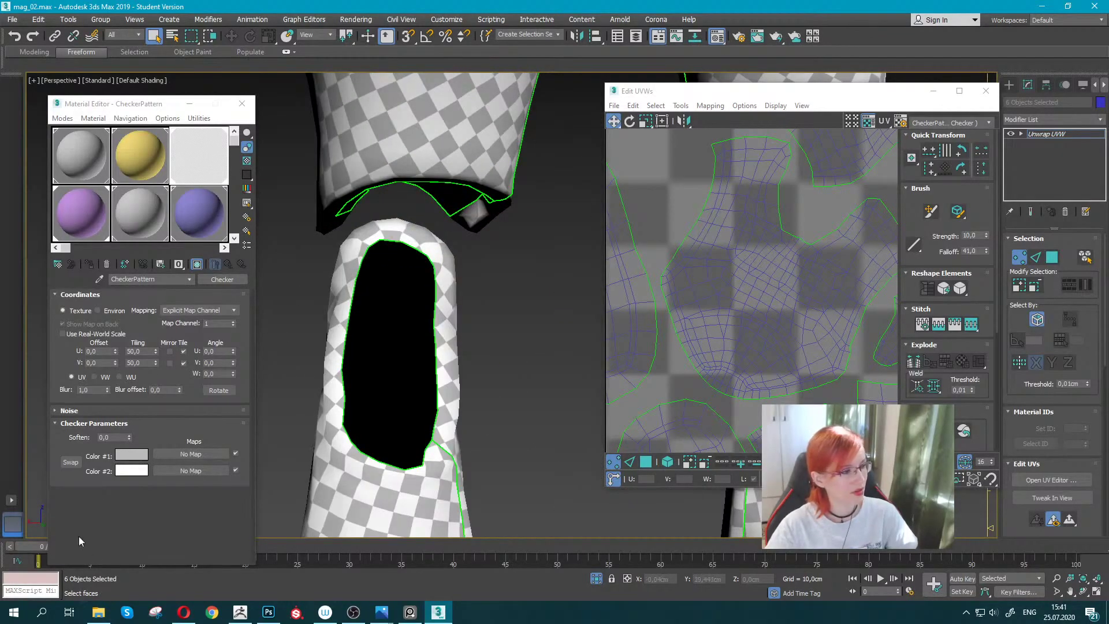
{"action": "middle_click_drag", "start_coordinate": [437, 234], "coordinate": [439, 267]}
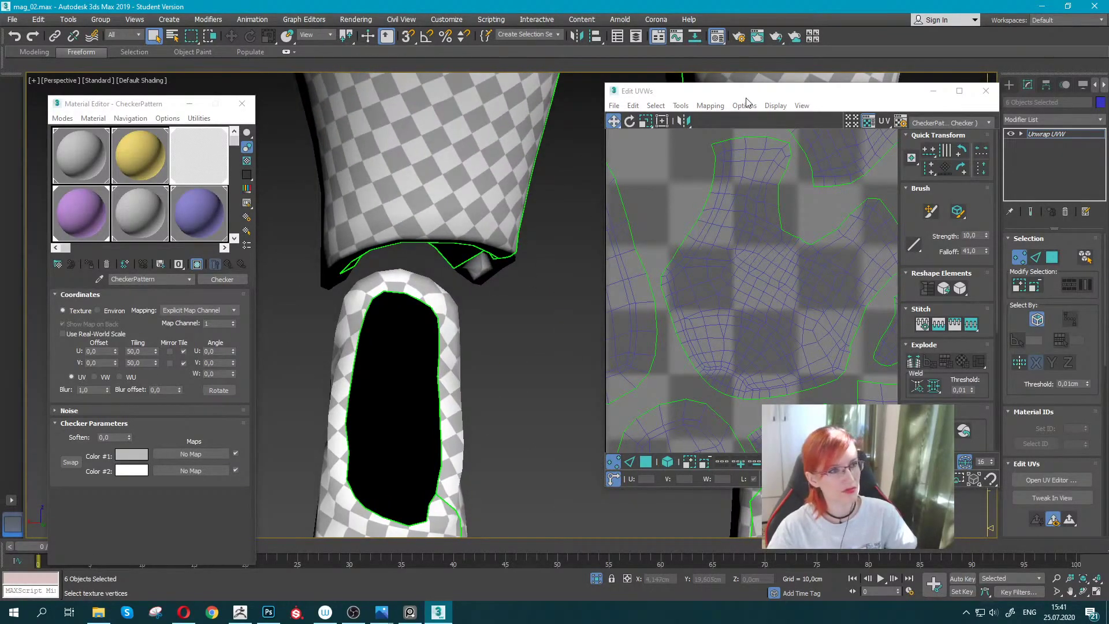
{"action": "left_click_drag", "start_coordinate": [746, 97], "coordinate": [605, 100]}
{"action": "left_click", "coordinate": [489, 465]}
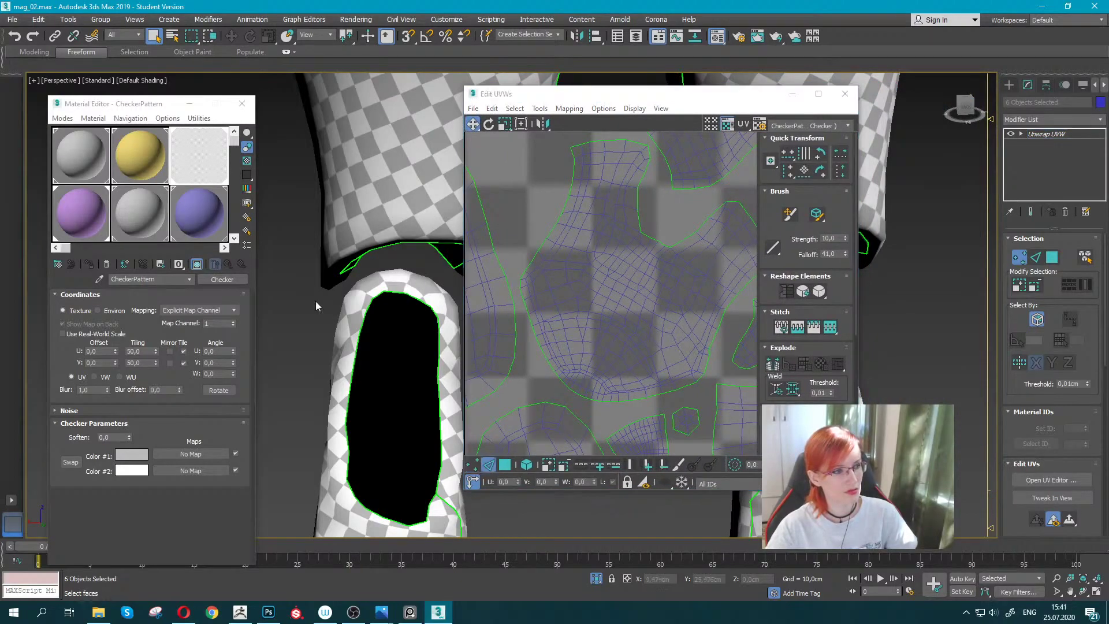
{"action": "scroll", "coordinate": [417, 343], "scroll_direction": "up", "scroll_amount": 3}
{"action": "key", "text": "F4"}
Orbit around the knee and leg pieces, then close the Material Editor.
{"action": "scroll", "coordinate": [417, 343], "scroll_direction": "up", "scroll_amount": 2}
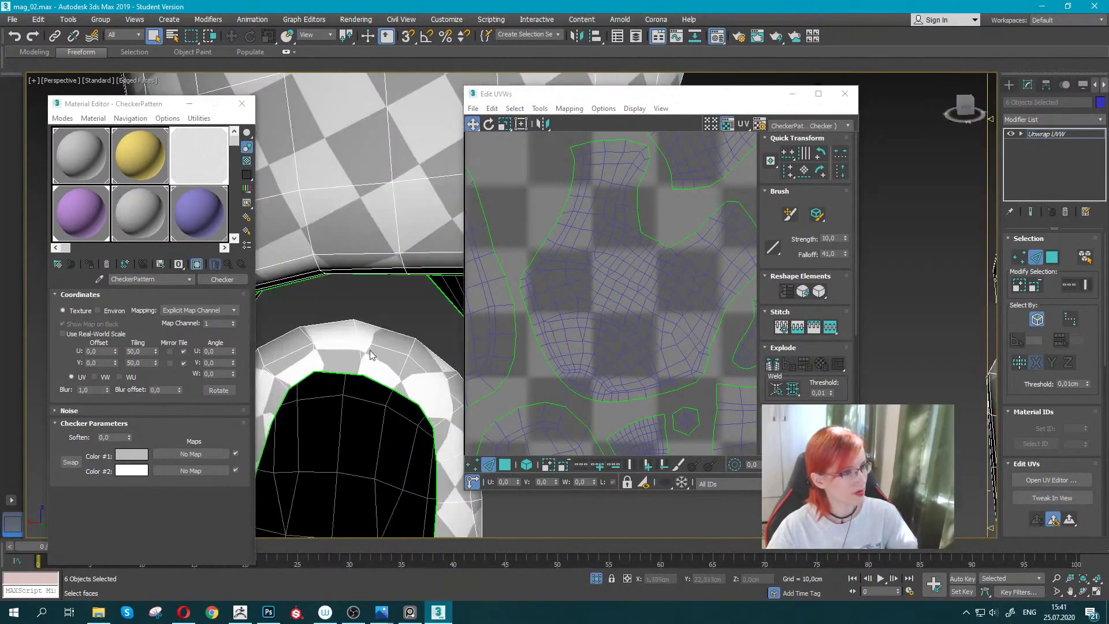
{"action": "middle_click_drag", "start_coordinate": [363, 353], "coordinate": [378, 386], "text": "alt"}
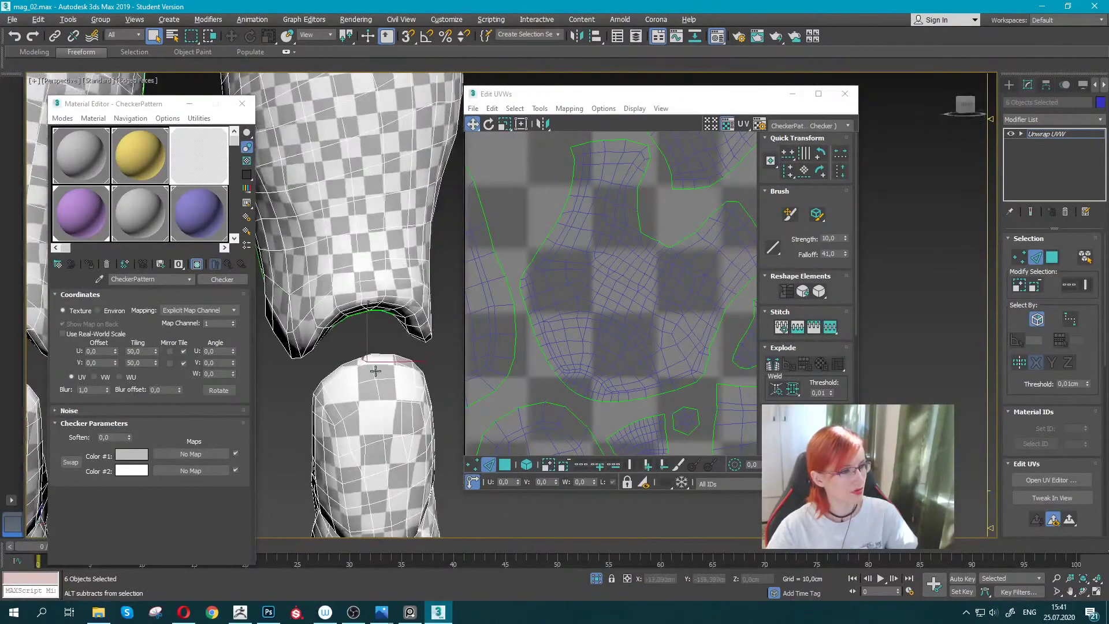
{"action": "scroll", "coordinate": [374, 372], "scroll_direction": "up", "scroll_amount": 3}
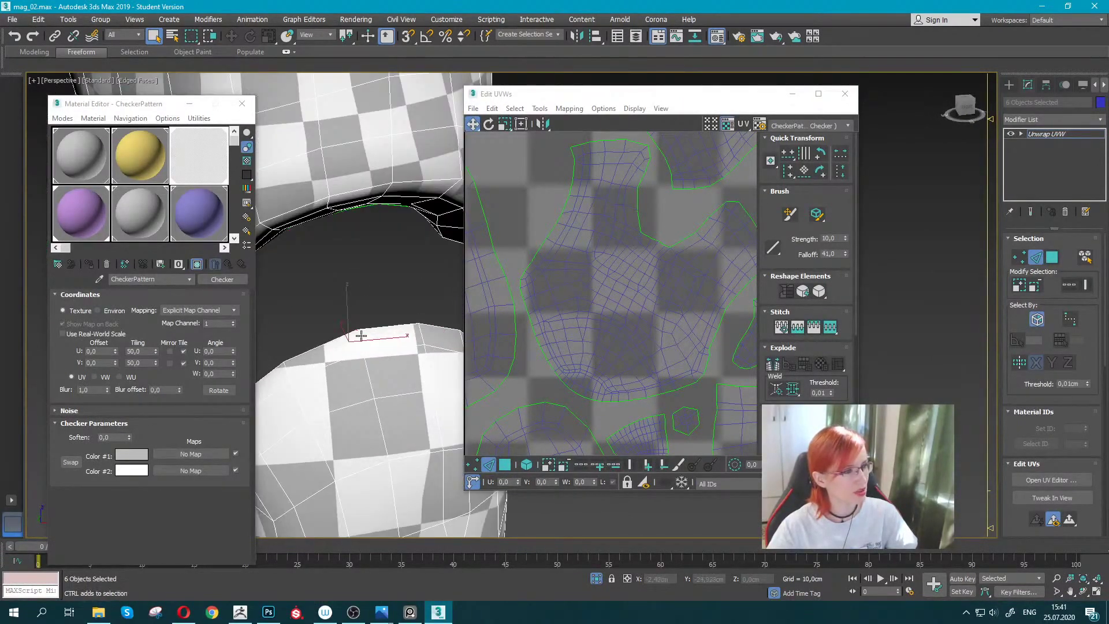
{"action": "scroll", "coordinate": [361, 336], "scroll_direction": "down", "scroll_amount": 5}
{"action": "mouse_move", "coordinate": [361, 335]}
{"action": "middle_mouse_down", "text": "alt"}
{"action": "mouse_move", "coordinate": [347, 289]}
{"action": "mouse_move", "coordinate": [358, 278]}
{"action": "mouse_move", "coordinate": [335, 272]}
{"action": "mouse_move", "coordinate": [332, 249]}
{"action": "mouse_move", "coordinate": [306, 302]}
{"action": "mouse_move", "coordinate": [215, 366]}
{"action": "mouse_move", "coordinate": [198, 347]}
{"action": "middle_mouse_up", "text": "alt"}
{"action": "scroll", "coordinate": [349, 305], "scroll_direction": "up", "scroll_amount": 3}
{"action": "scroll", "coordinate": [346, 289], "scroll_direction": "down", "scroll_amount": 3}
{"action": "left_click", "coordinate": [242, 103]}
Orbit to a front view of the leg pieces and show the UV editor's mapping commands.
{"action": "scroll", "coordinate": [335, 271], "scroll_direction": "up", "scroll_amount": 3}
{"action": "scroll", "coordinate": [216, 367], "scroll_direction": "up", "scroll_amount": 2}
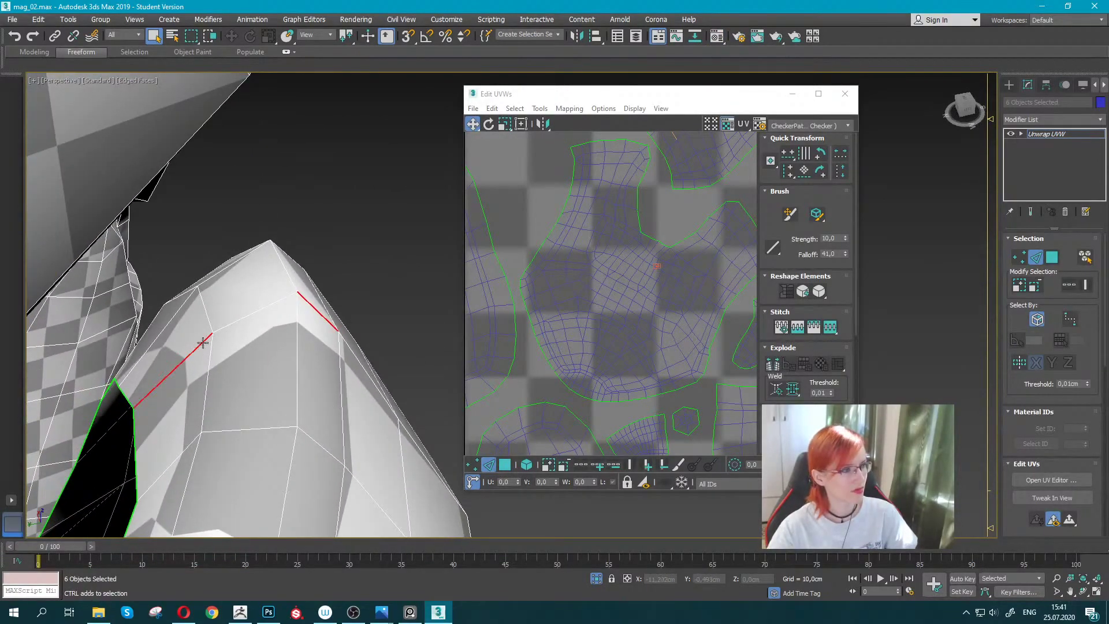
{"action": "scroll", "coordinate": [242, 318], "scroll_direction": "down", "scroll_amount": 5}
{"action": "middle_click_drag", "start_coordinate": [376, 354], "coordinate": [334, 302], "text": "alt"}
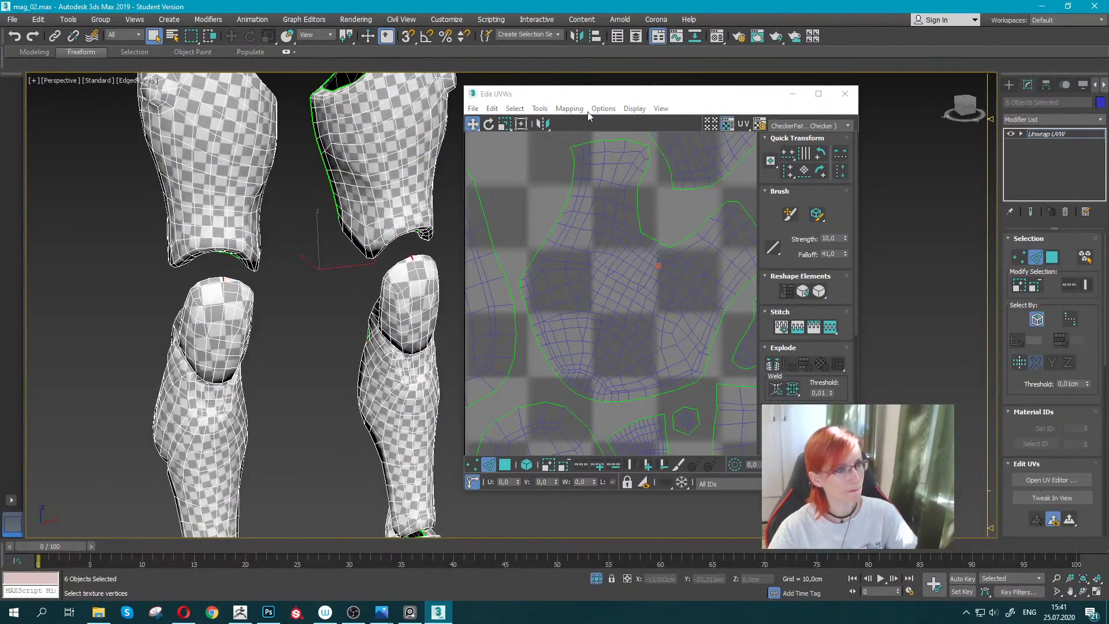
{"action": "left_click", "coordinate": [568, 109]}
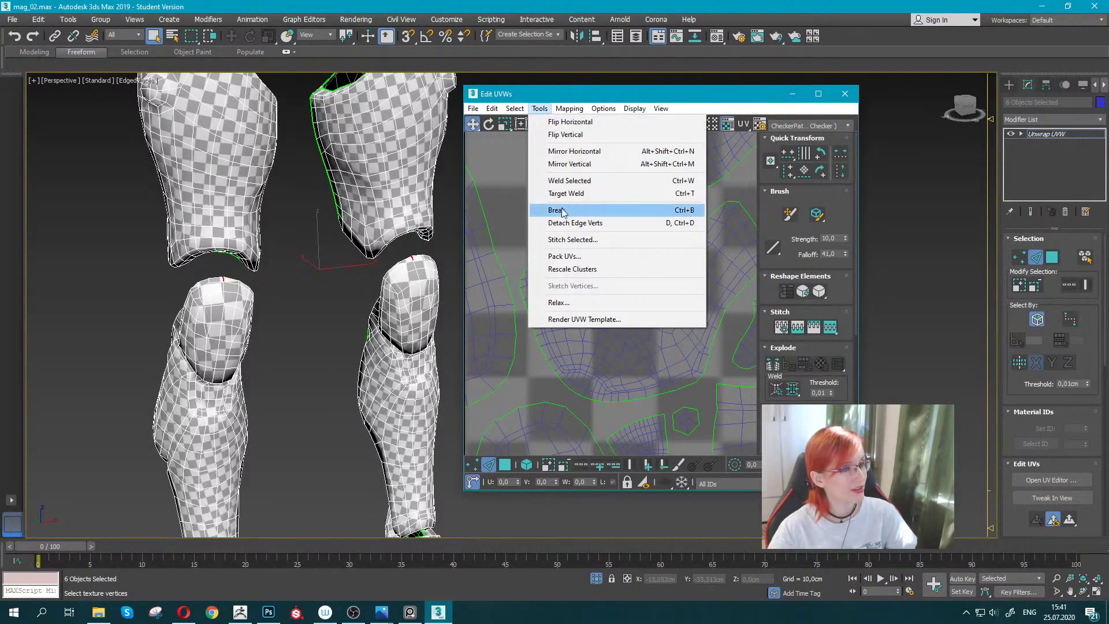
Pack the UV layout, then select both knee caps' faces in Polygon mode.
{"action": "left_click", "coordinate": [569, 212]}
{"action": "scroll", "coordinate": [564, 266], "scroll_direction": "up", "scroll_amount": 1}
{"action": "scroll", "coordinate": [531, 283], "scroll_direction": "up", "scroll_amount": 1}
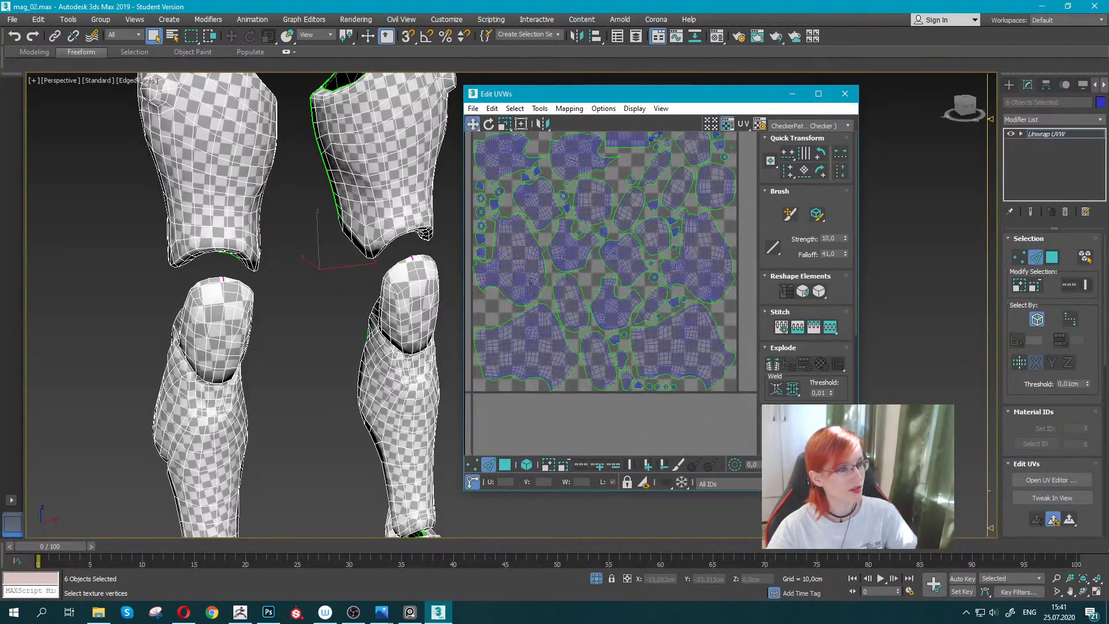
{"action": "middle_click_drag", "start_coordinate": [272, 374], "coordinate": [136, 529], "text": "alt"}
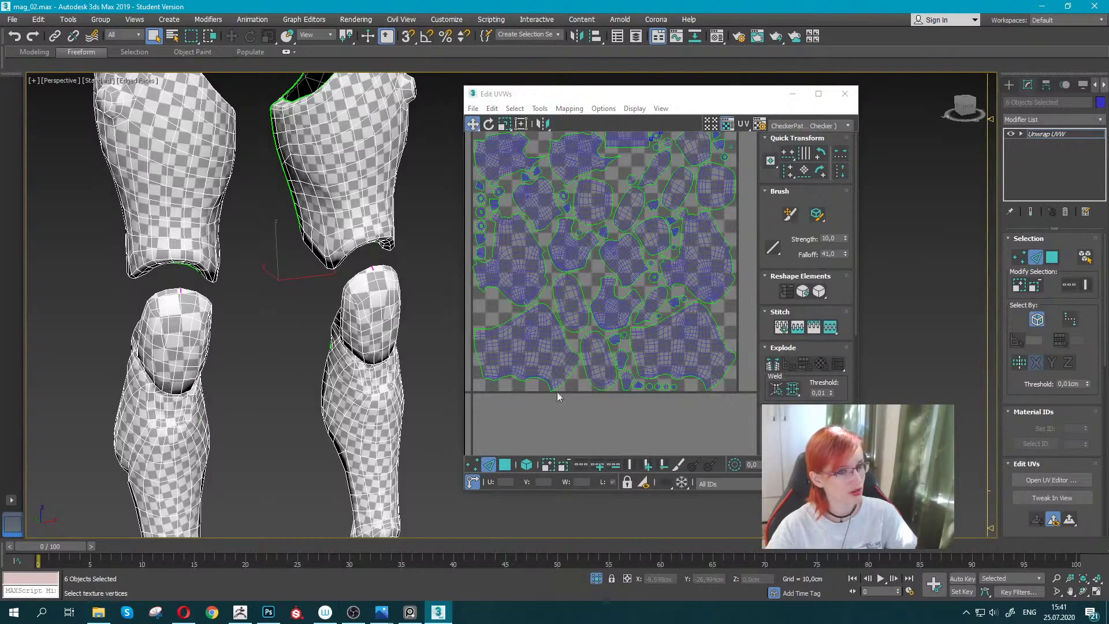
{"action": "left_click", "coordinate": [525, 466]}
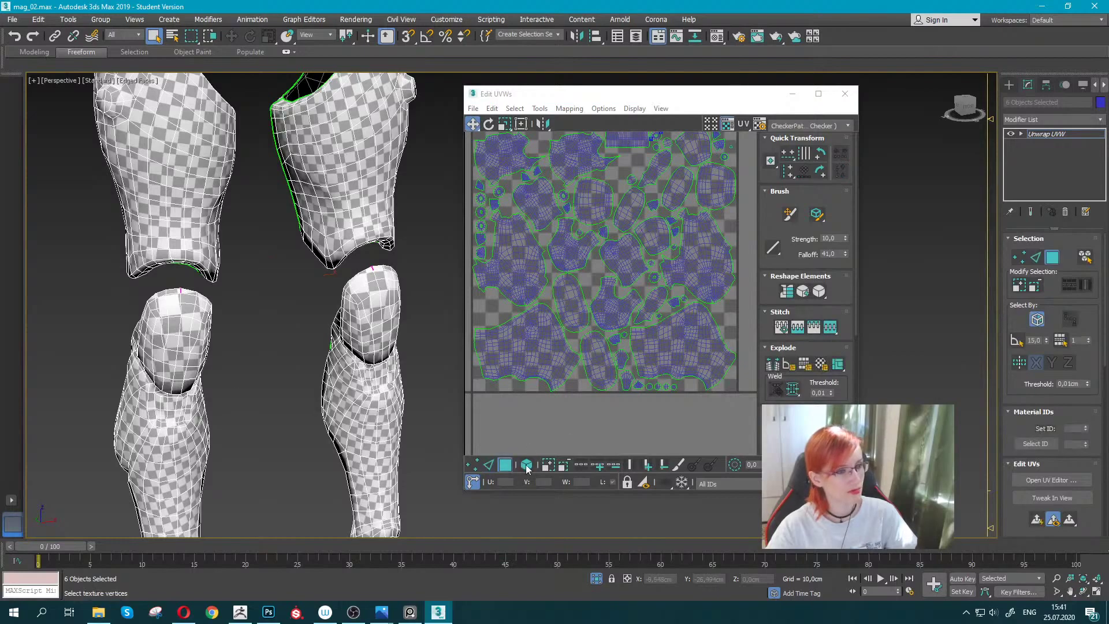
{"action": "left_click", "coordinate": [352, 300]}
{"action": "left_click", "coordinate": [186, 324], "text": "ctrl"}
{"action": "scroll", "coordinate": [639, 313], "scroll_direction": "down", "scroll_amount": 1}
{"action": "middle_click_drag", "start_coordinate": [639, 312], "coordinate": [580, 322]}
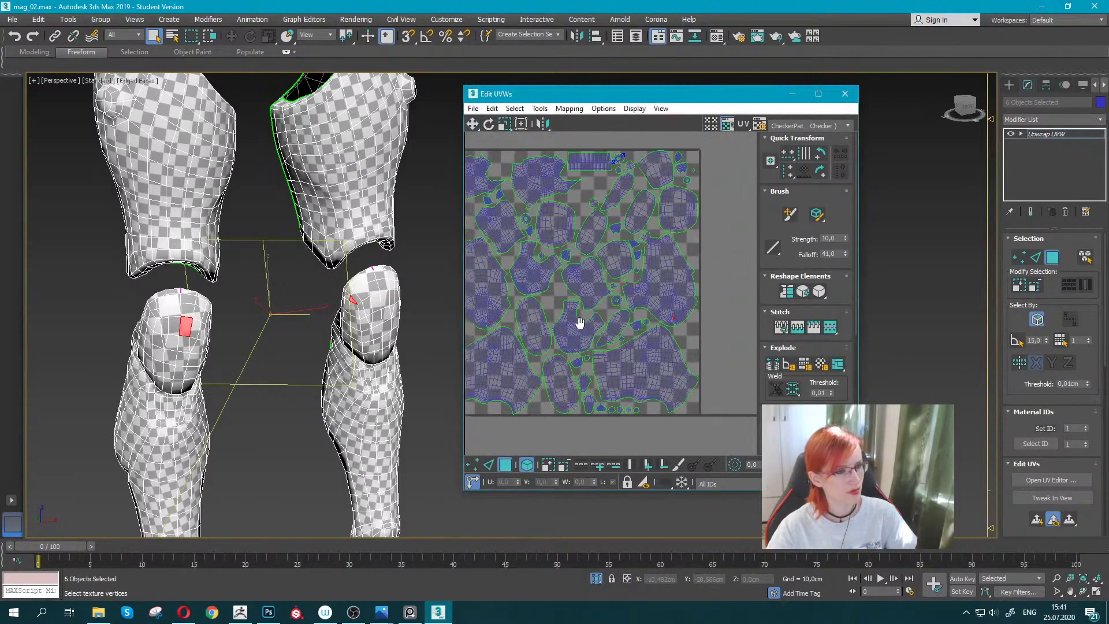
Drag both knee cap islands out of the checker layout and centre them.
{"action": "left_click", "coordinate": [654, 399]}
{"action": "middle_click_drag", "start_coordinate": [655, 399], "coordinate": [544, 299]}
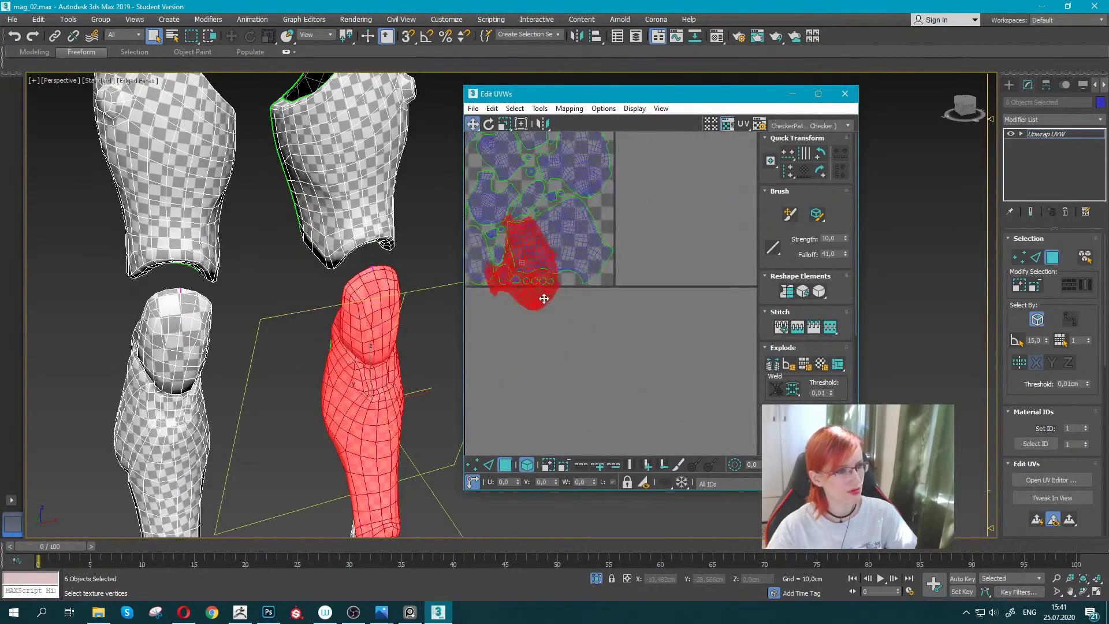
{"action": "left_click_drag", "start_coordinate": [543, 298], "coordinate": [706, 185]}
{"action": "middle_click_drag", "start_coordinate": [706, 185], "coordinate": [559, 289]}
{"action": "mouse_move", "coordinate": [559, 289]}
{"action": "left_mouse_down"}
{"action": "mouse_move", "coordinate": [607, 216]}
{"action": "mouse_move", "coordinate": [726, 219]}
{"action": "left_mouse_up"}
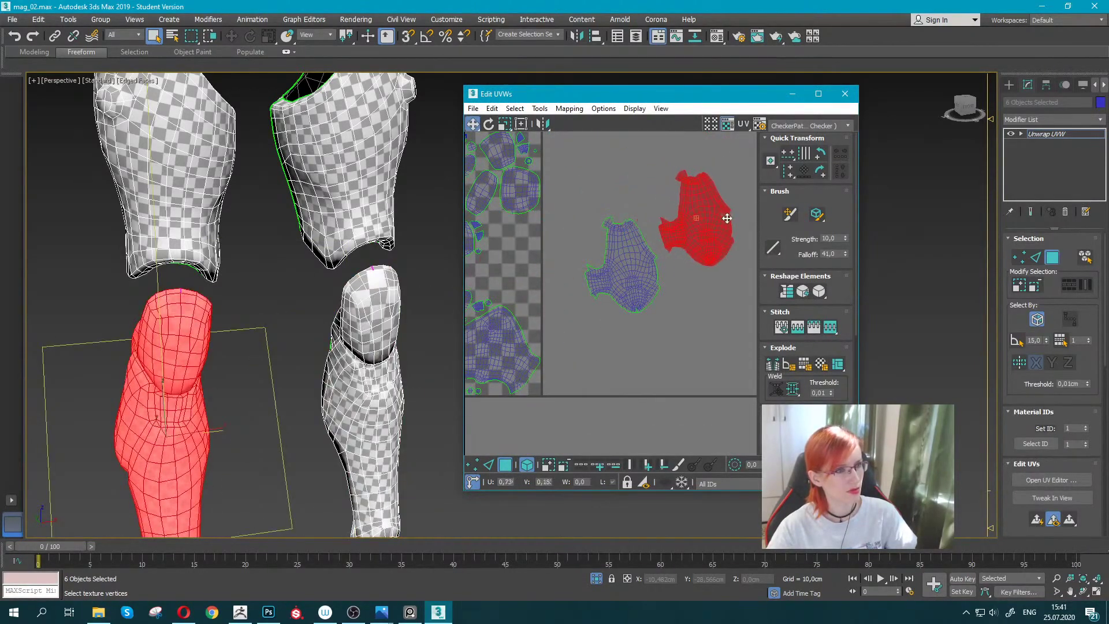
{"action": "middle_click_drag", "start_coordinate": [726, 219], "coordinate": [638, 258]}
Brush-relax the distorted lower edges of both knee cap islands.
{"action": "left_click", "coordinate": [820, 219]}
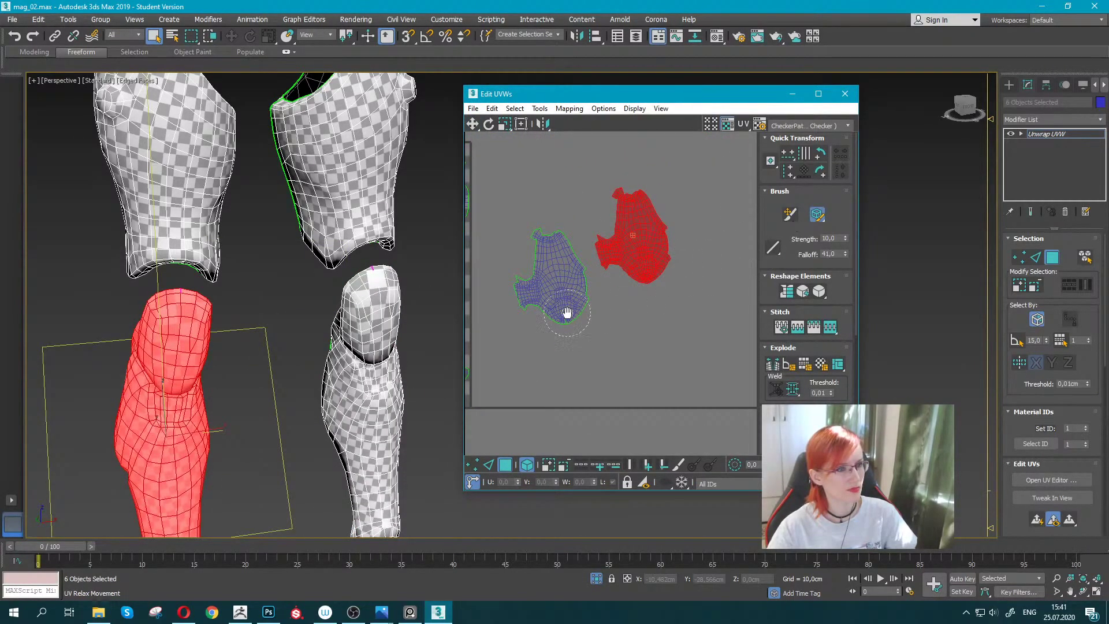
{"action": "left_click_drag", "start_coordinate": [566, 312], "coordinate": [563, 303]}
{"action": "left_click", "coordinate": [167, 375]}
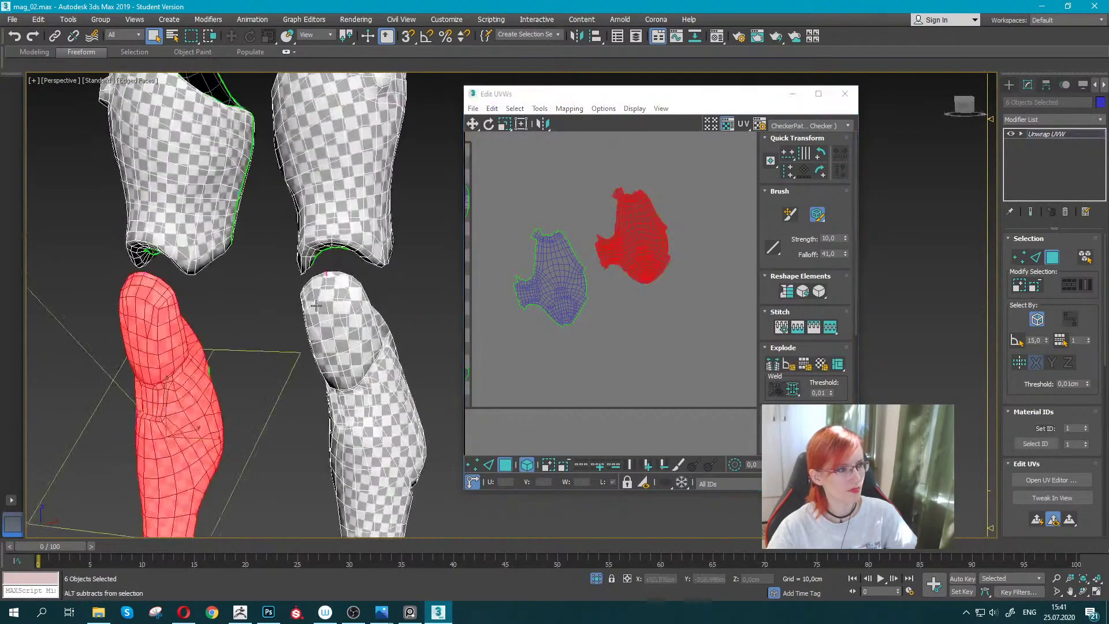
{"action": "scroll", "coordinate": [386, 295], "scroll_direction": "up", "scroll_amount": 4}
{"action": "scroll", "coordinate": [623, 315], "scroll_direction": "up", "scroll_amount": 2}
{"action": "left_click", "coordinate": [607, 346]}
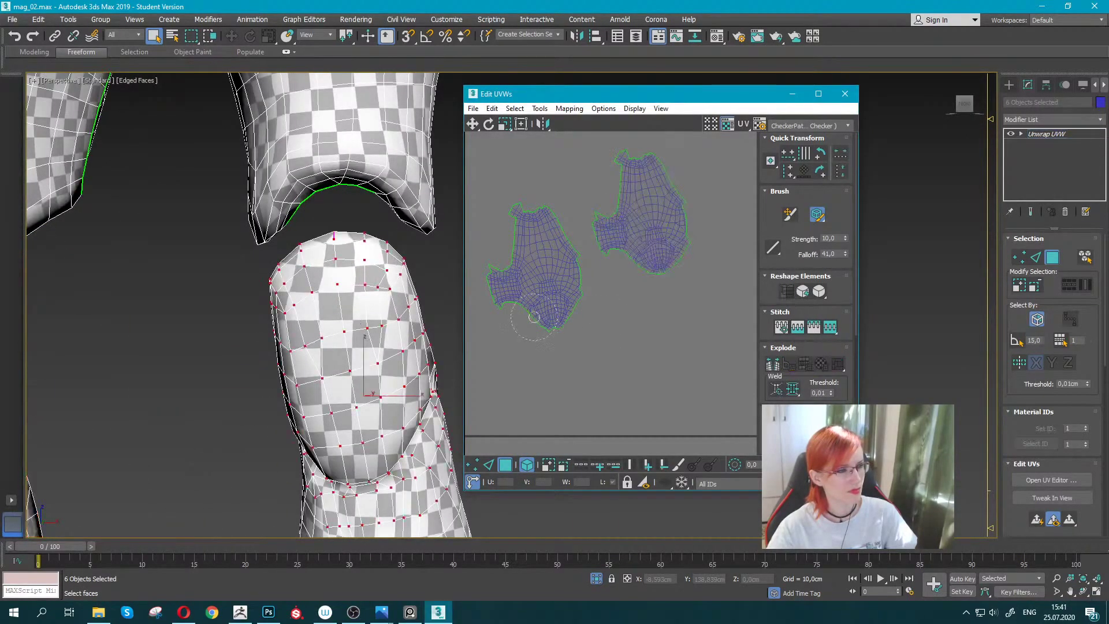
{"action": "left_click_drag", "start_coordinate": [653, 260], "coordinate": [658, 254]}
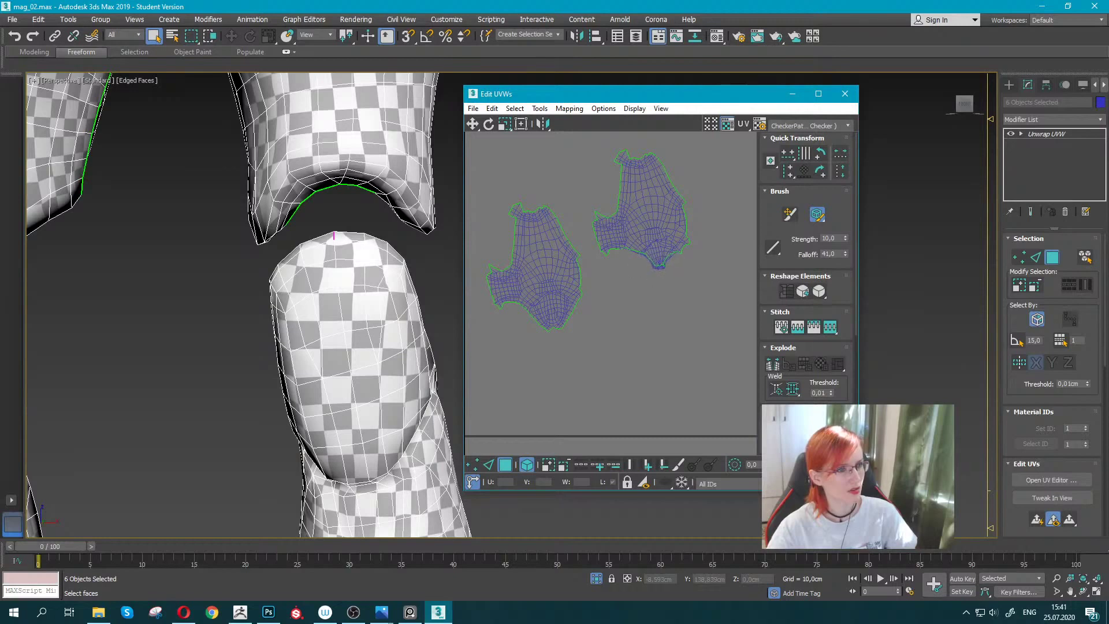
Reselect the right knee island, undo a change and relax it once more.
{"action": "left_click", "coordinate": [658, 254]}
{"action": "middle_click_drag", "start_coordinate": [602, 305], "coordinate": [584, 342]}
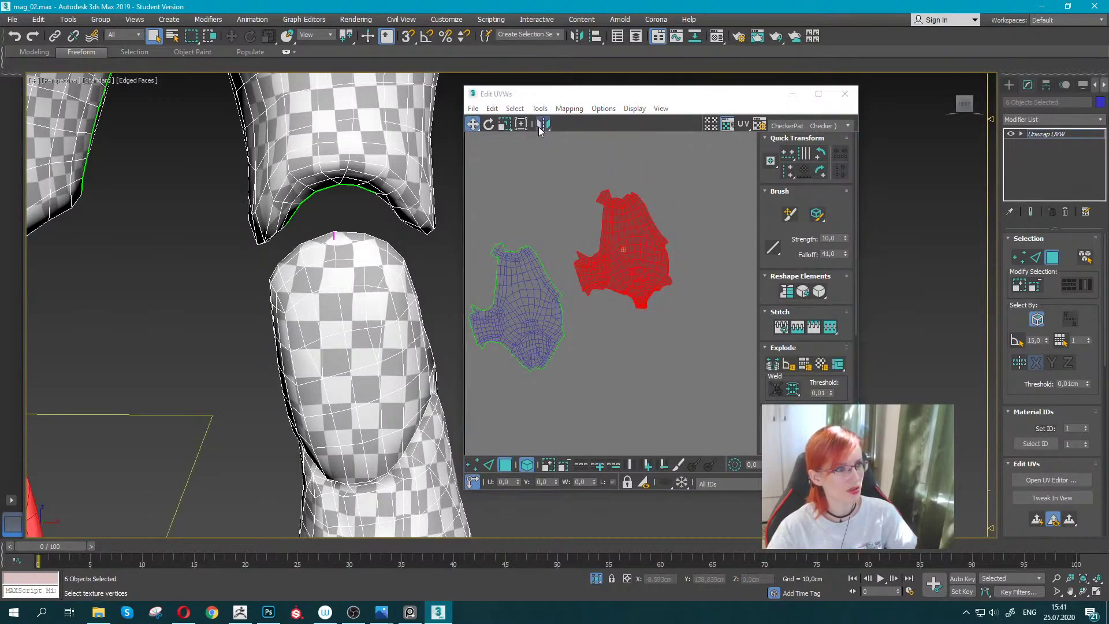
{"action": "key", "text": "ctrl+z"}
{"action": "left_click", "coordinate": [817, 214]}
{"action": "key", "text": "ctrl+d"}
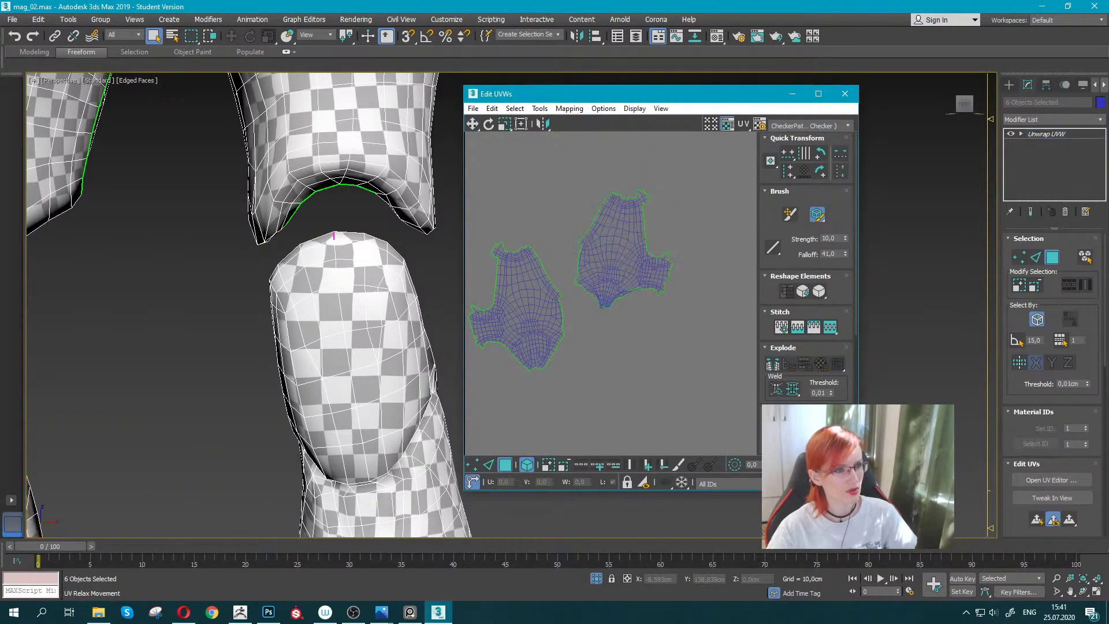
{"action": "scroll", "coordinate": [607, 303], "scroll_direction": "up", "scroll_amount": 5}
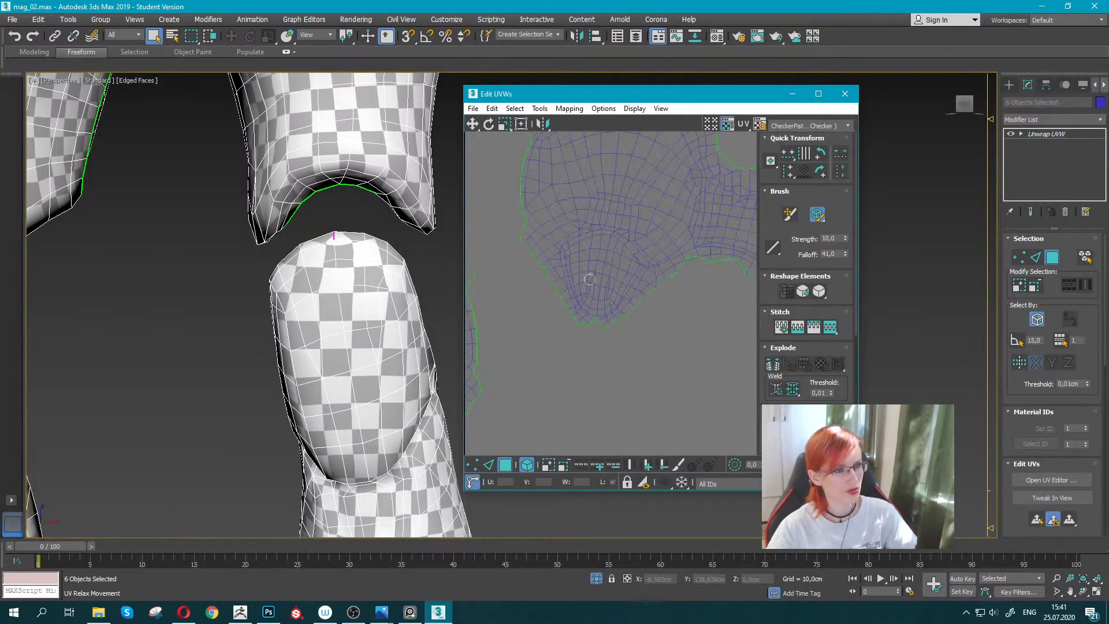
{"action": "key", "text": "ctrl+z"}
{"action": "scroll", "coordinate": [597, 301], "scroll_direction": "down", "scroll_amount": 3}
Frame the knee piece and brush-relax the knee island's lower point further.
{"action": "key", "text": "z"}
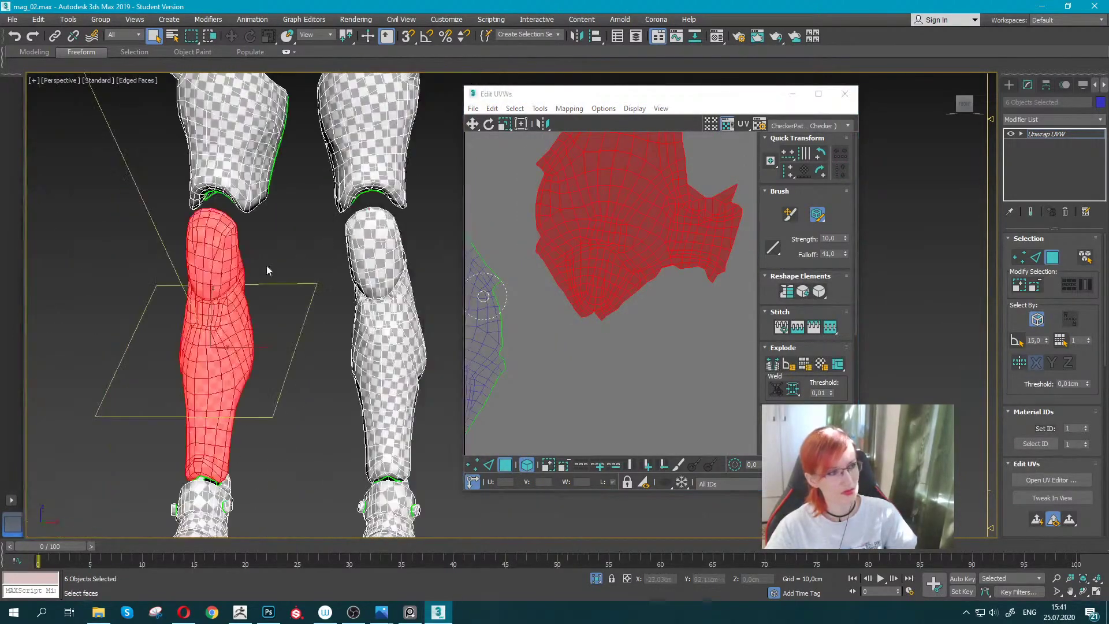
{"action": "middle_click_drag", "start_coordinate": [300, 288], "coordinate": [351, 305], "text": "alt"}
{"action": "key", "text": "ctrl+d"}
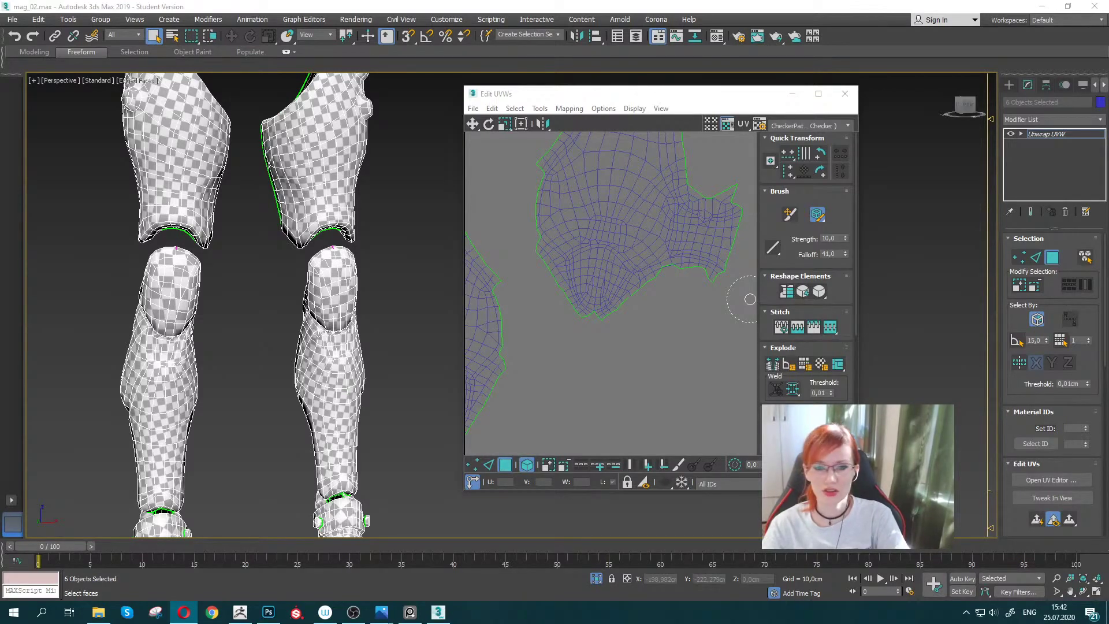
{"action": "left_click_drag", "start_coordinate": [584, 264], "coordinate": [566, 329]}
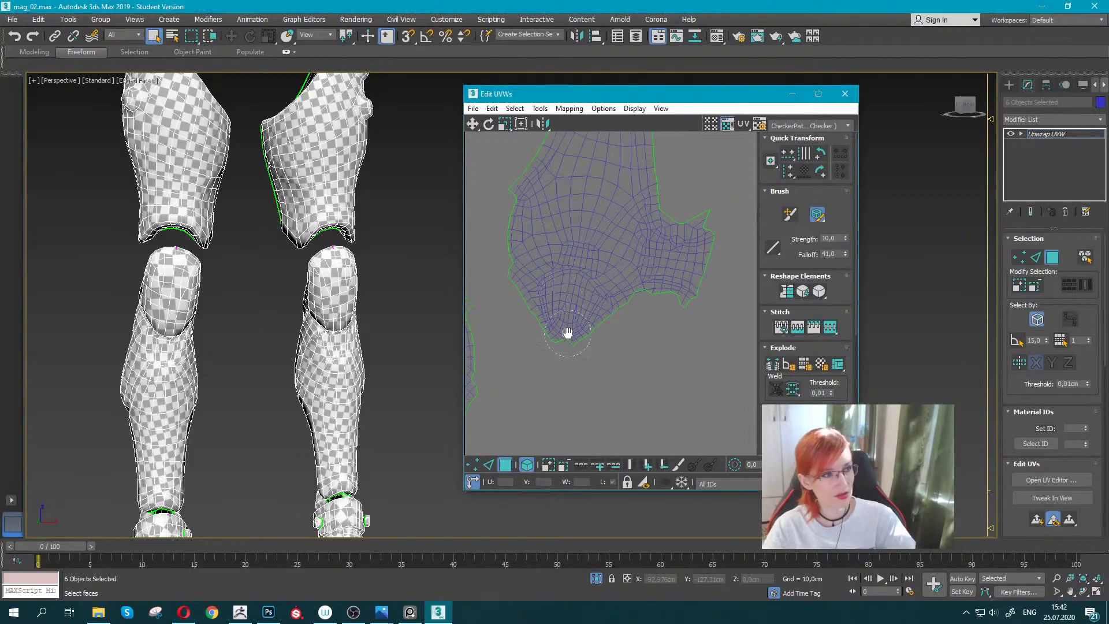
{"action": "scroll", "coordinate": [577, 324], "scroll_direction": "up", "scroll_amount": 3}
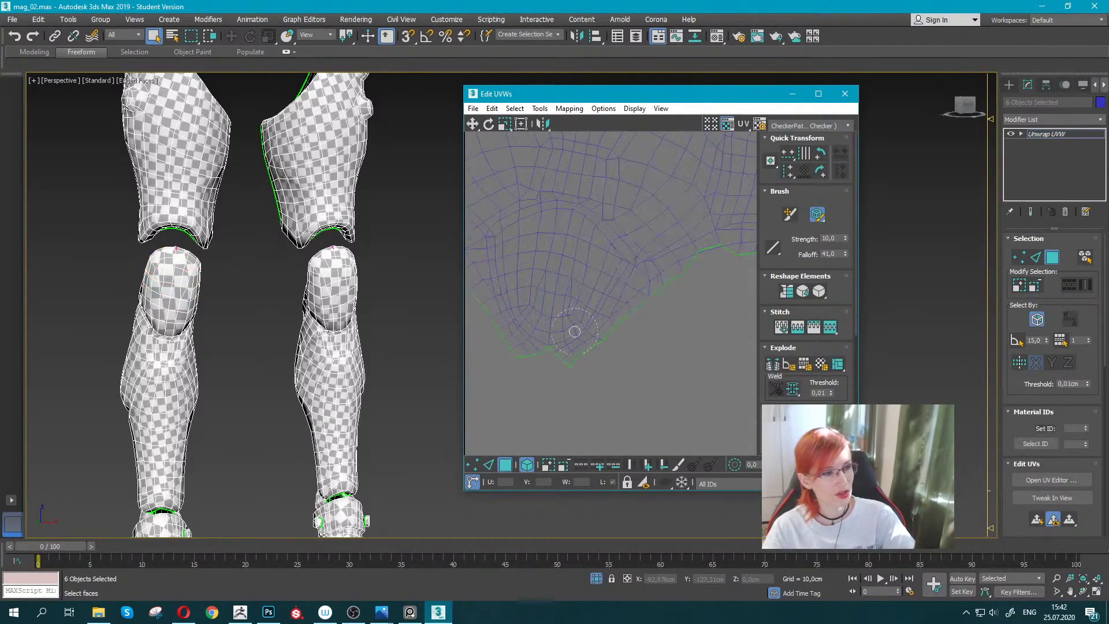
{"action": "scroll", "coordinate": [611, 317], "scroll_direction": "down", "scroll_amount": 3}
{"action": "scroll", "coordinate": [567, 290], "scroll_direction": "down", "scroll_amount": 2}
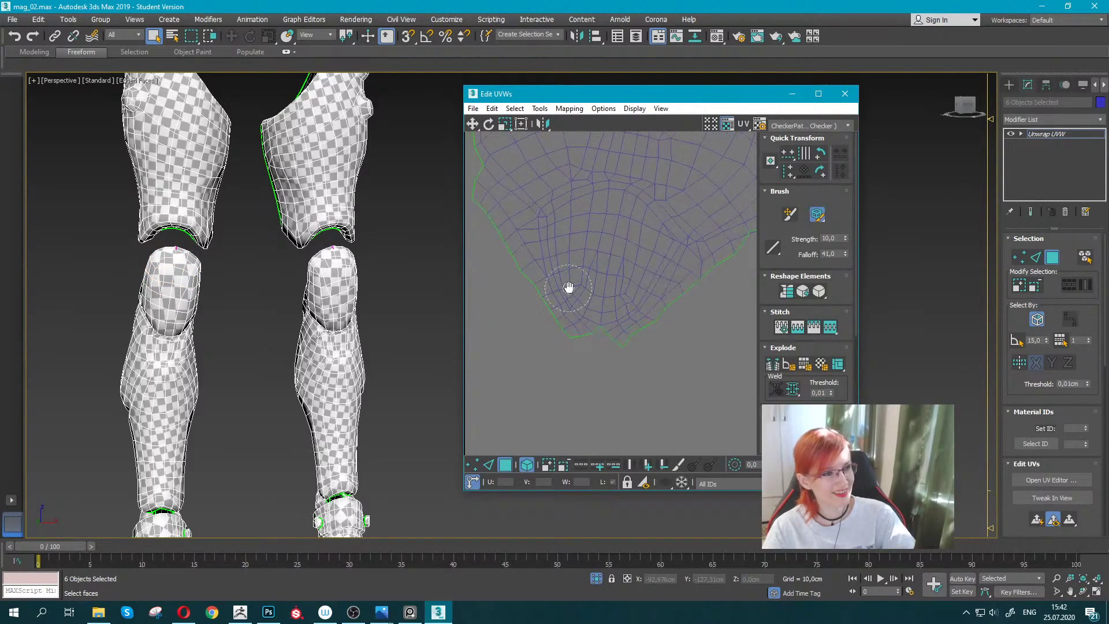
{"action": "scroll", "coordinate": [564, 311], "scroll_direction": "down", "scroll_amount": 3}
{"action": "scroll", "coordinate": [551, 310], "scroll_direction": "up", "scroll_amount": 2}
{"action": "scroll", "coordinate": [619, 255], "scroll_direction": "up", "scroll_amount": 3}
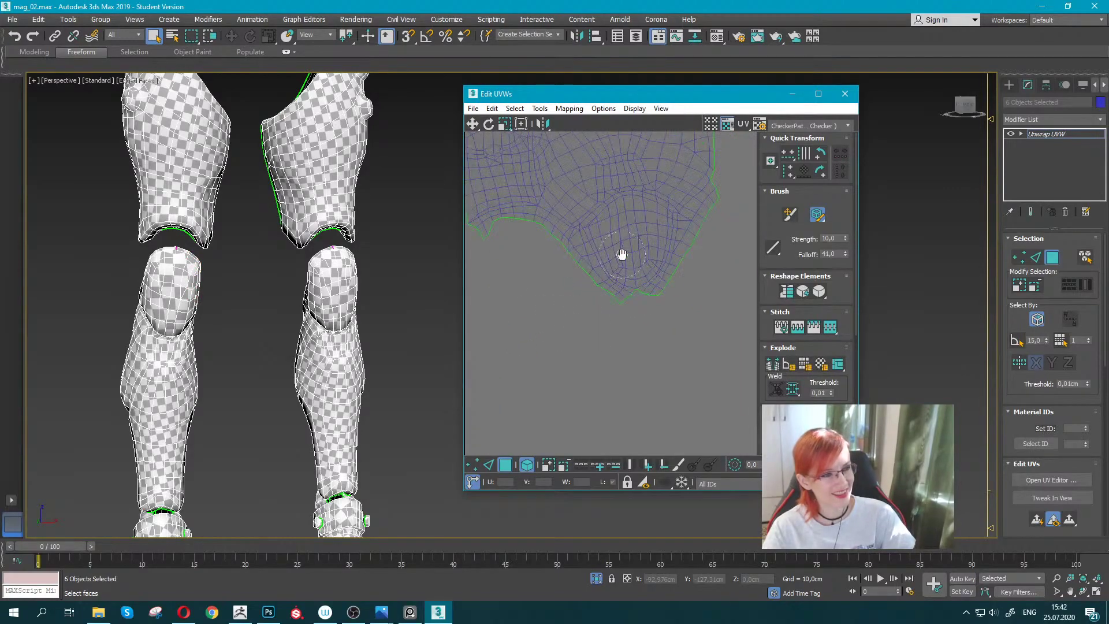
{"action": "scroll", "coordinate": [580, 318], "scroll_direction": "up", "scroll_amount": 2}
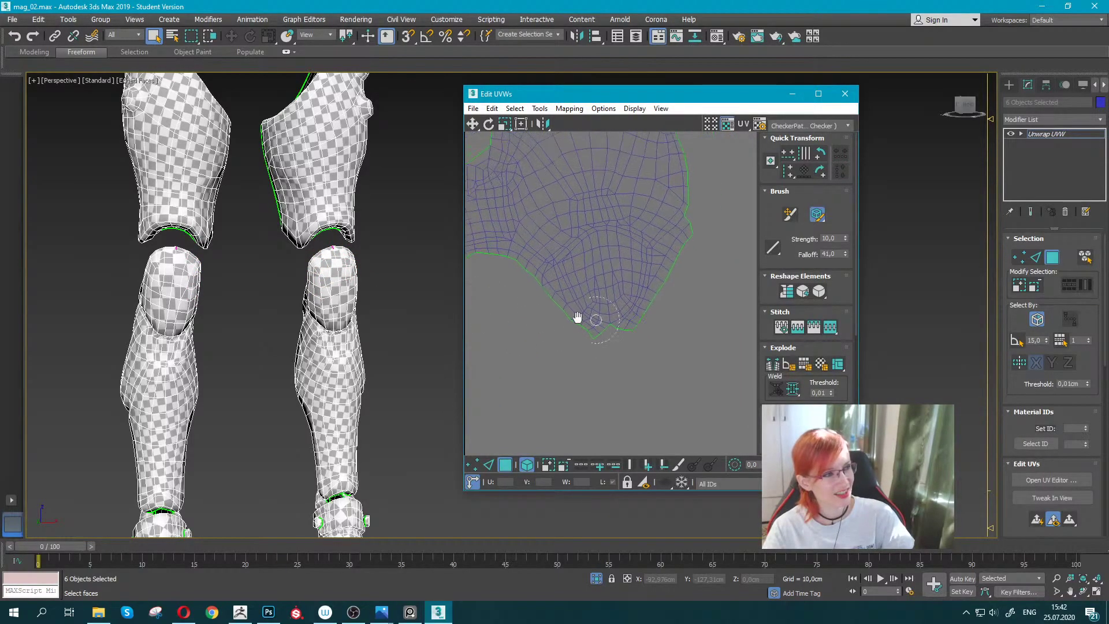
Check the legs in wireframe, then review the leg armor sculpt in ZBrush.
{"action": "mouse_move", "coordinate": [236, 303]}
{"action": "middle_mouse_down", "text": "alt"}
{"action": "mouse_move", "coordinate": [323, 330]}
{"action": "mouse_move", "coordinate": [297, 332]}
{"action": "mouse_move", "coordinate": [305, 279]}
{"action": "middle_mouse_up", "text": "alt"}
{"action": "scroll", "coordinate": [329, 332], "scroll_direction": "up", "scroll_amount": 2}
{"action": "scroll", "coordinate": [332, 333], "scroll_direction": "up", "scroll_amount": 2}
{"action": "key", "text": "F3"}
{"action": "key", "text": "F3"}
{"action": "key", "text": "F4"}
{"action": "key", "text": "F4"}
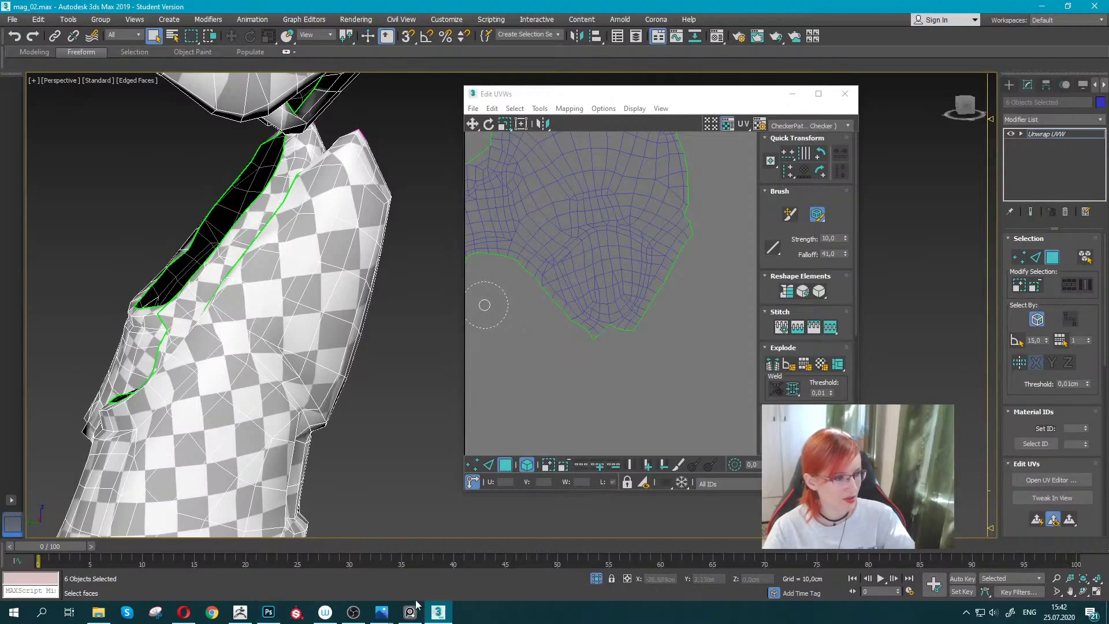
{"action": "left_click", "coordinate": [410, 611]}
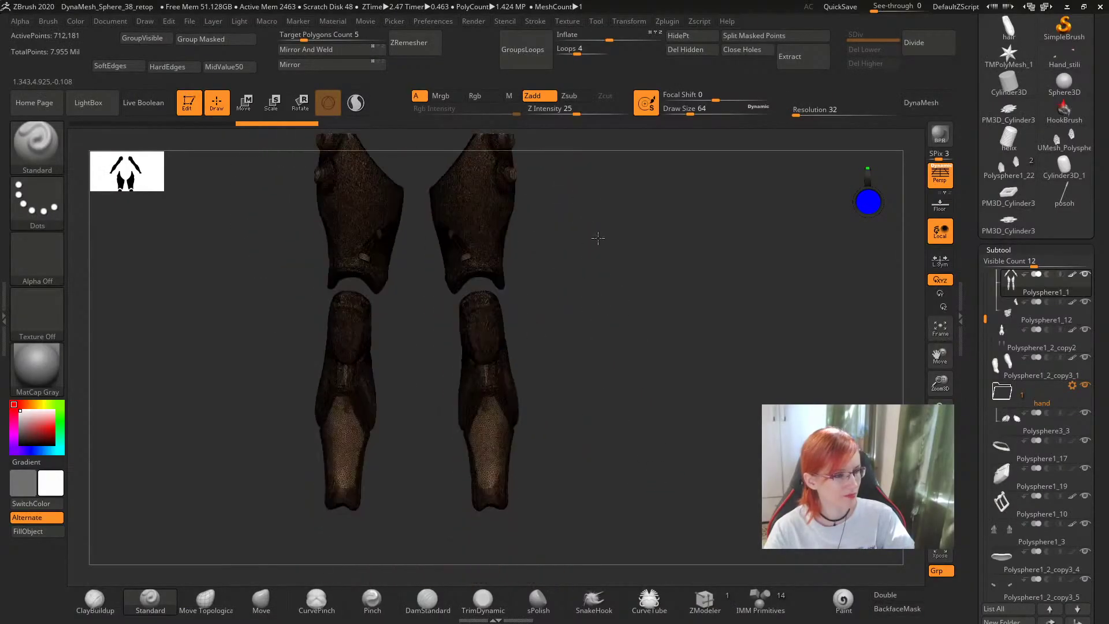
{"action": "mouse_move", "coordinate": [598, 237]}
{"action": "left_mouse_down"}
{"action": "mouse_move", "coordinate": [542, 339]}
{"action": "mouse_move", "coordinate": [452, 366]}
{"action": "mouse_move", "coordinate": [497, 376]}
{"action": "mouse_move", "coordinate": [535, 290]}
{"action": "mouse_move", "coordinate": [365, 488]}
{"action": "left_mouse_up"}
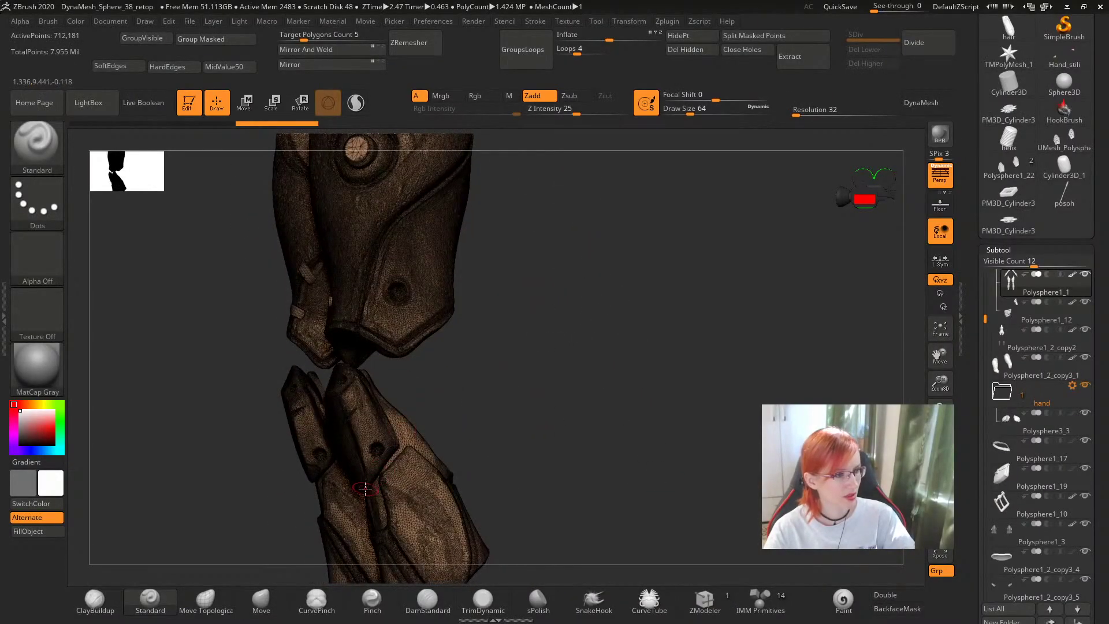
{"action": "left_click", "coordinate": [1067, 7]}
Orbit the viewport around to the shin and reposition the UV view.
{"action": "middle_click_drag", "start_coordinate": [282, 399], "coordinate": [269, 399], "text": "alt"}
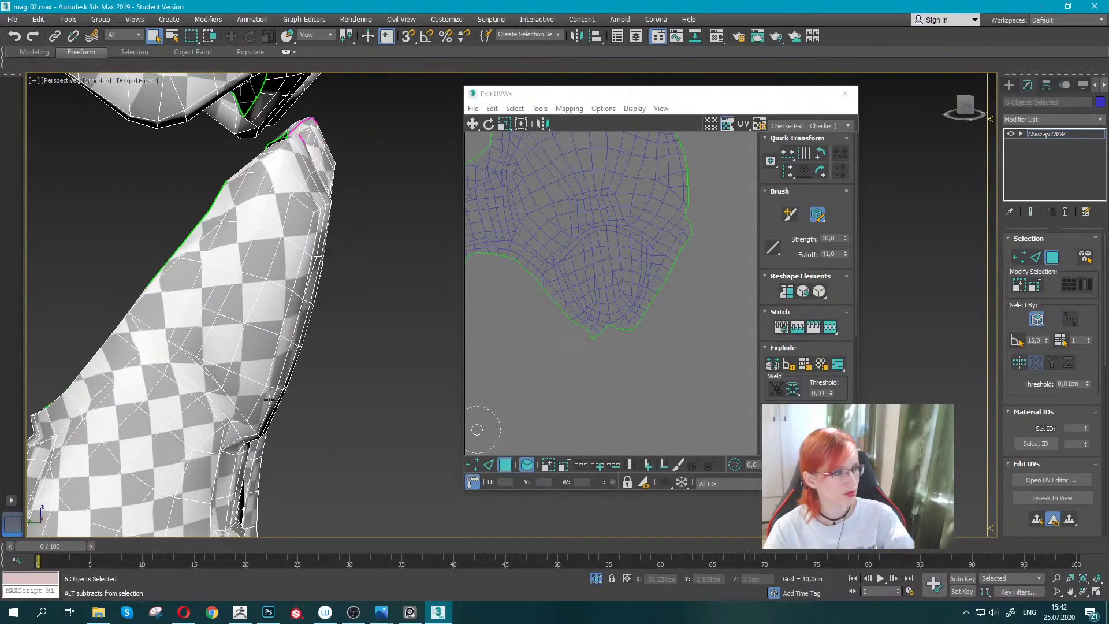
{"action": "middle_click_drag", "start_coordinate": [411, 283], "coordinate": [375, 374], "text": "alt"}
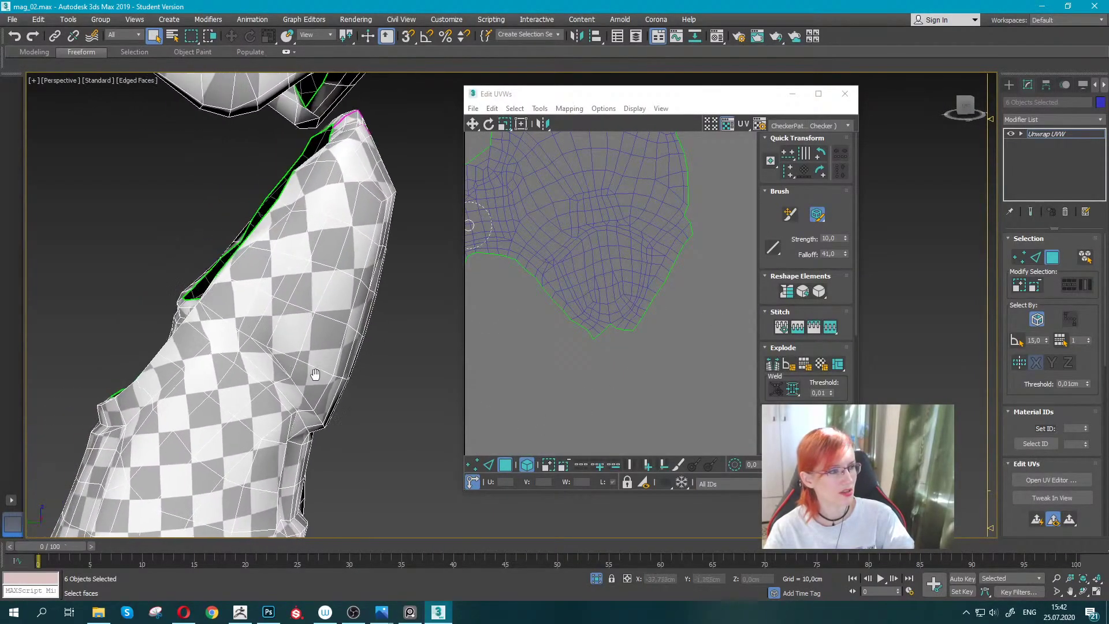
{"action": "right_click", "coordinate": [375, 374]}
{"action": "scroll", "coordinate": [518, 386], "scroll_direction": "up", "scroll_amount": 2}
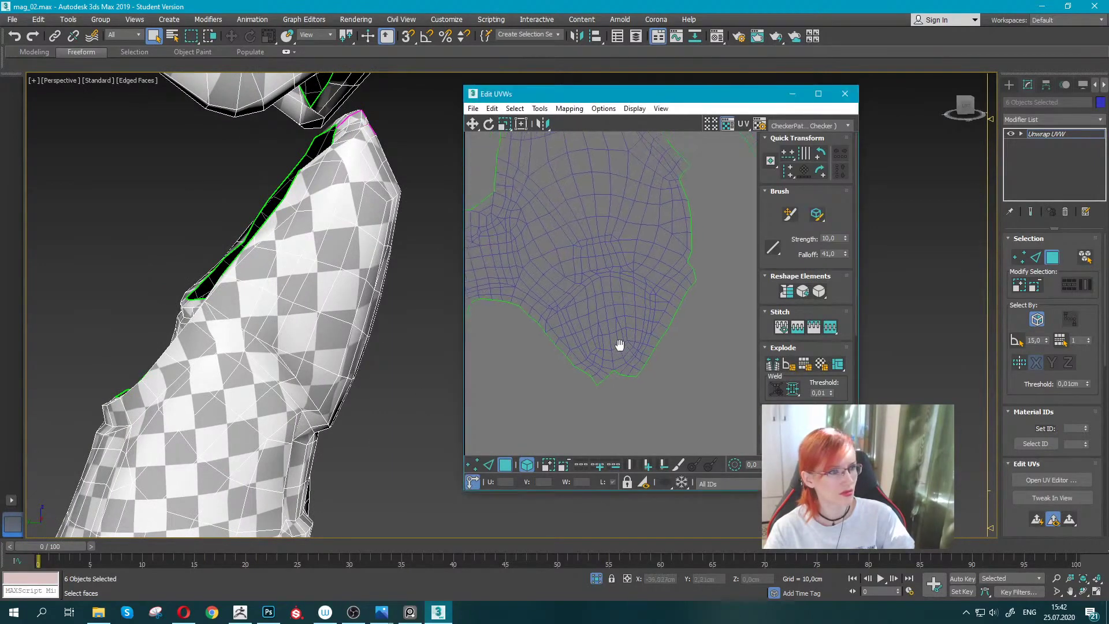
{"action": "scroll", "coordinate": [518, 386], "scroll_direction": "up", "scroll_amount": 2}
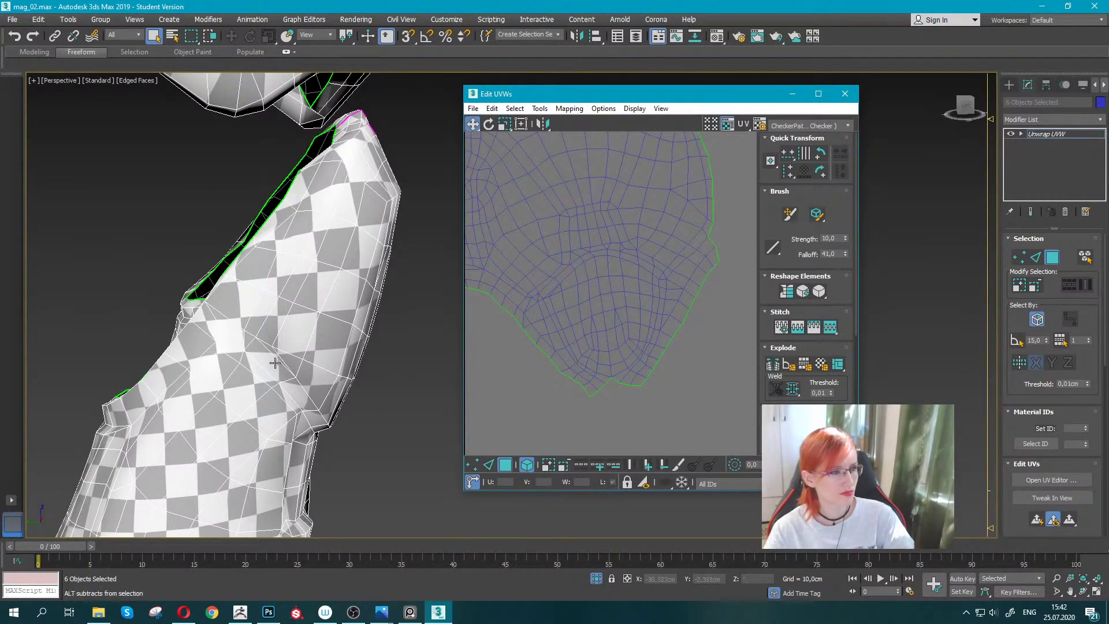
{"action": "middle_click_drag", "start_coordinate": [347, 347], "coordinate": [280, 306], "text": "alt"}
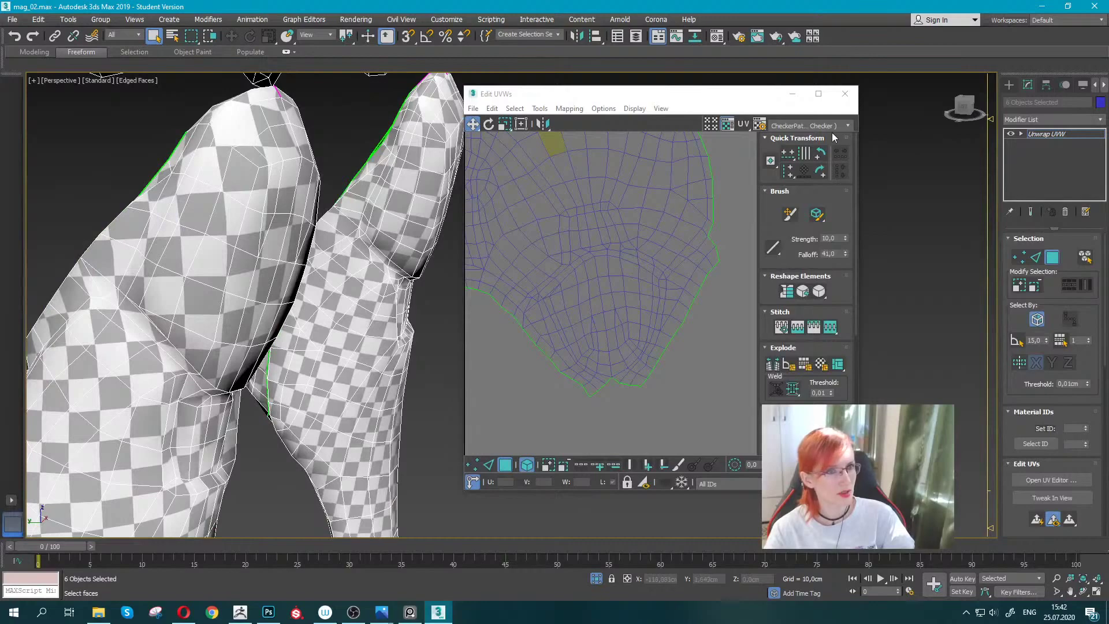
{"action": "middle_click_drag", "start_coordinate": [563, 289], "coordinate": [631, 309]}
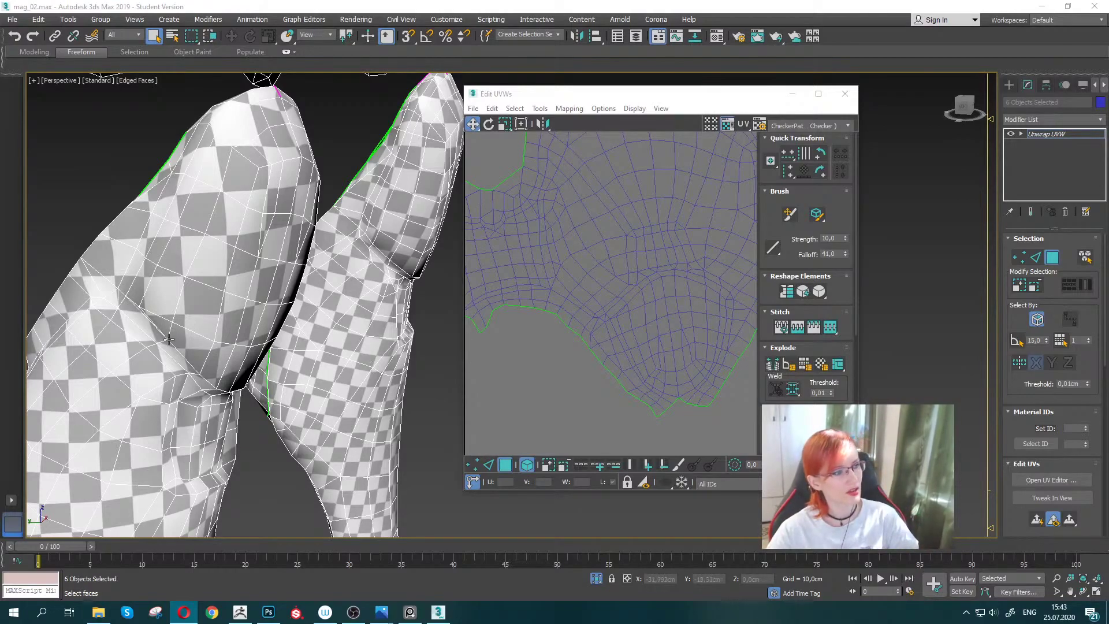
{"action": "mouse_move", "coordinate": [179, 341]}
{"action": "middle_mouse_down"}
{"action": "mouse_move", "coordinate": [192, 270]}
{"action": "mouse_move", "coordinate": [267, 359]}
{"action": "mouse_move", "coordinate": [297, 363]}
{"action": "middle_mouse_up"}
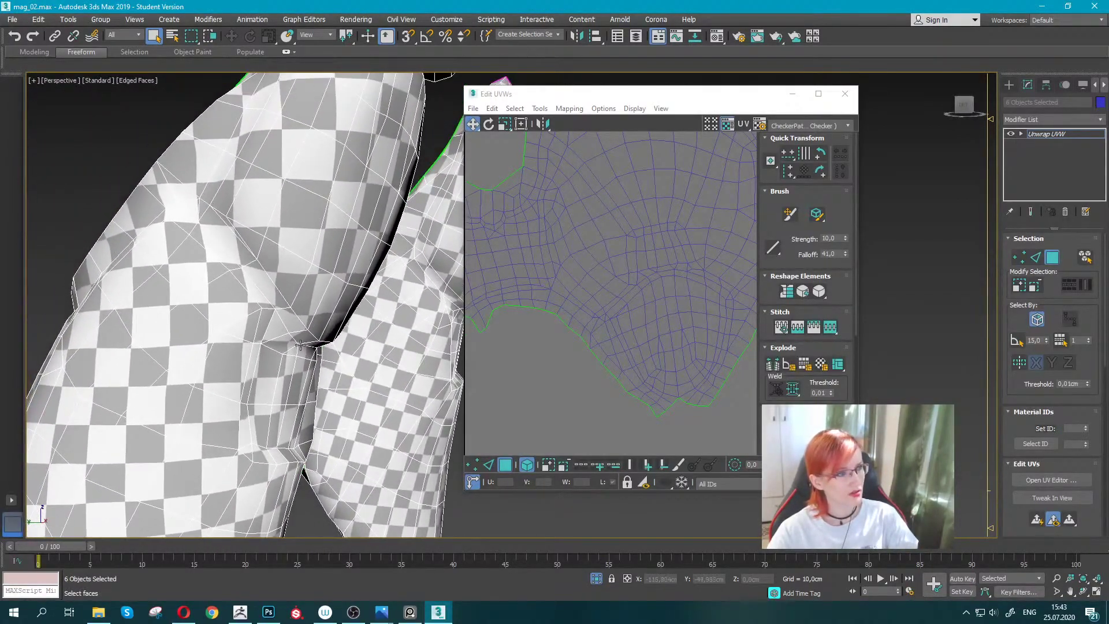
In Edge mode, pick the first chain of shin edges for the seam.
{"action": "left_click", "coordinate": [1035, 260]}
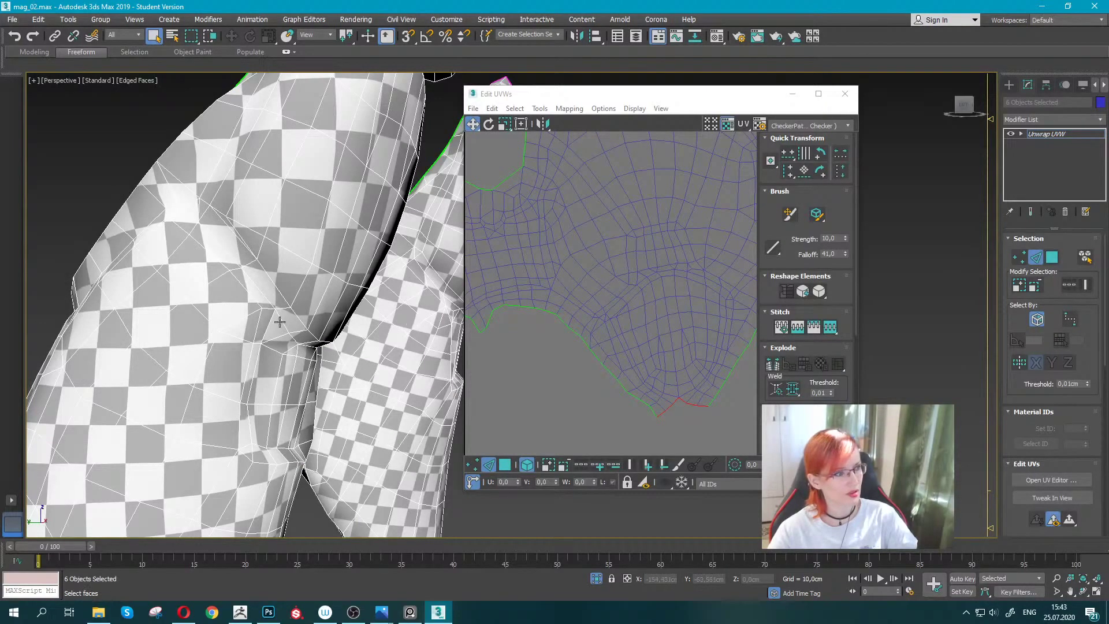
{"action": "left_click", "coordinate": [280, 321]}
{"action": "left_click", "coordinate": [263, 292], "text": "ctrl"}
{"action": "mouse_move", "coordinate": [205, 225]}
{"action": "middle_mouse_down"}
{"action": "mouse_move", "coordinate": [210, 330]}
{"action": "mouse_move", "coordinate": [218, 314]}
{"action": "middle_mouse_up"}
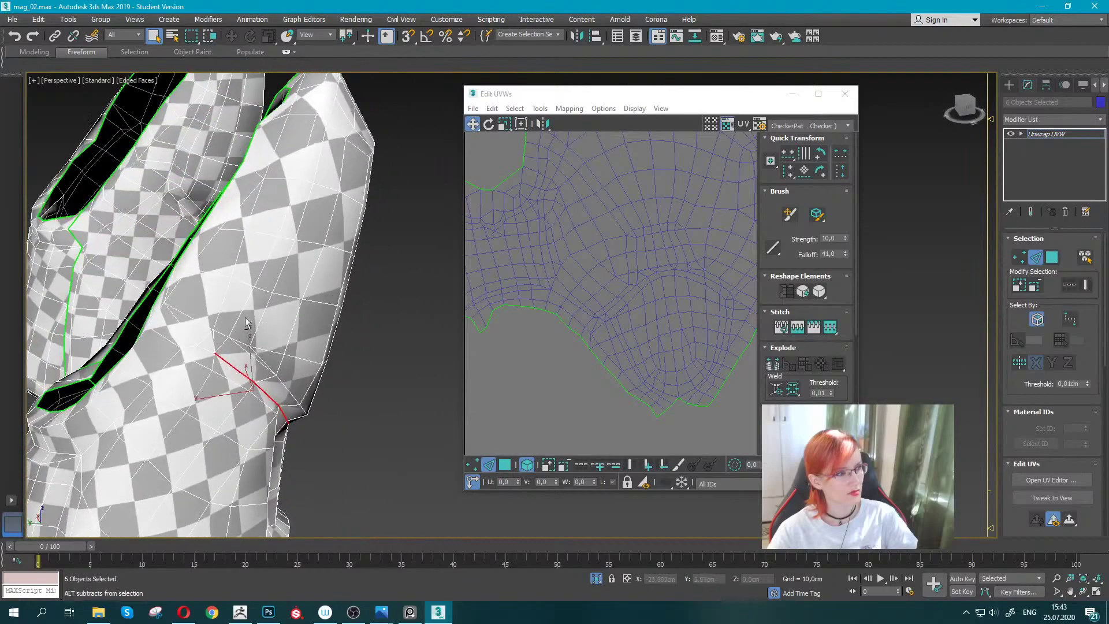
{"action": "left_click", "coordinate": [217, 314], "text": "ctrl"}
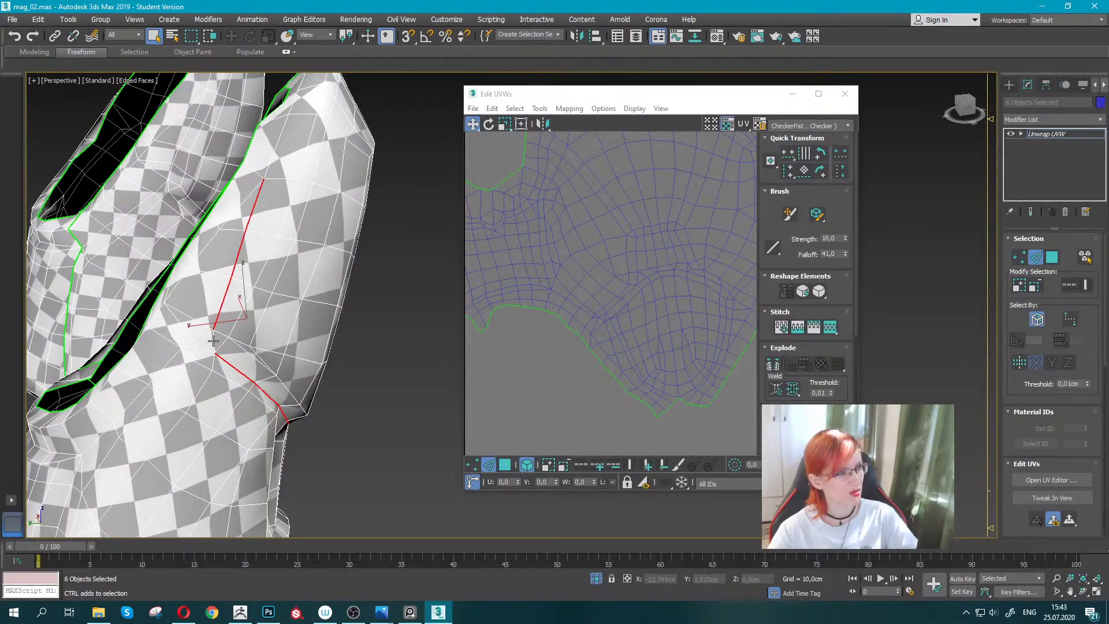
Extend the seam selection down the shin with single edges and edge paths.
{"action": "mouse_move", "coordinate": [220, 329]}
{"action": "middle_mouse_down"}
{"action": "mouse_move", "coordinate": [280, 243]}
{"action": "mouse_move", "coordinate": [290, 280]}
{"action": "mouse_move", "coordinate": [111, 193]}
{"action": "mouse_move", "coordinate": [302, 298]}
{"action": "middle_mouse_up"}
{"action": "left_click", "coordinate": [282, 243], "text": "ctrl"}
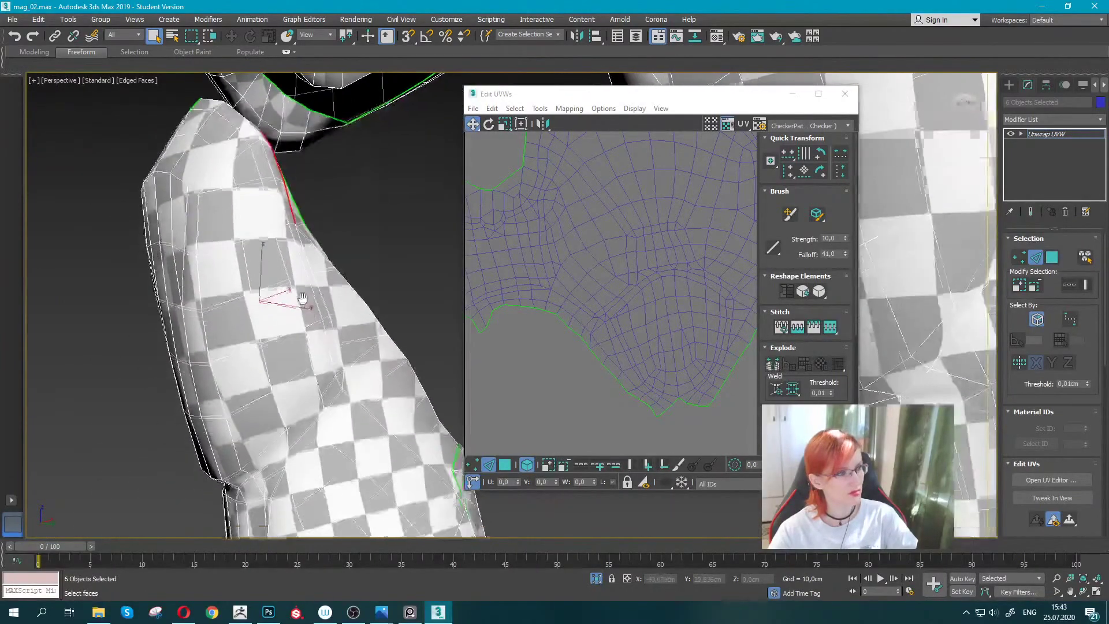
{"action": "left_click", "coordinate": [341, 378], "text": "ctrl"}
{"action": "middle_click_drag", "start_coordinate": [341, 378], "coordinate": [250, 452], "text": "alt"}
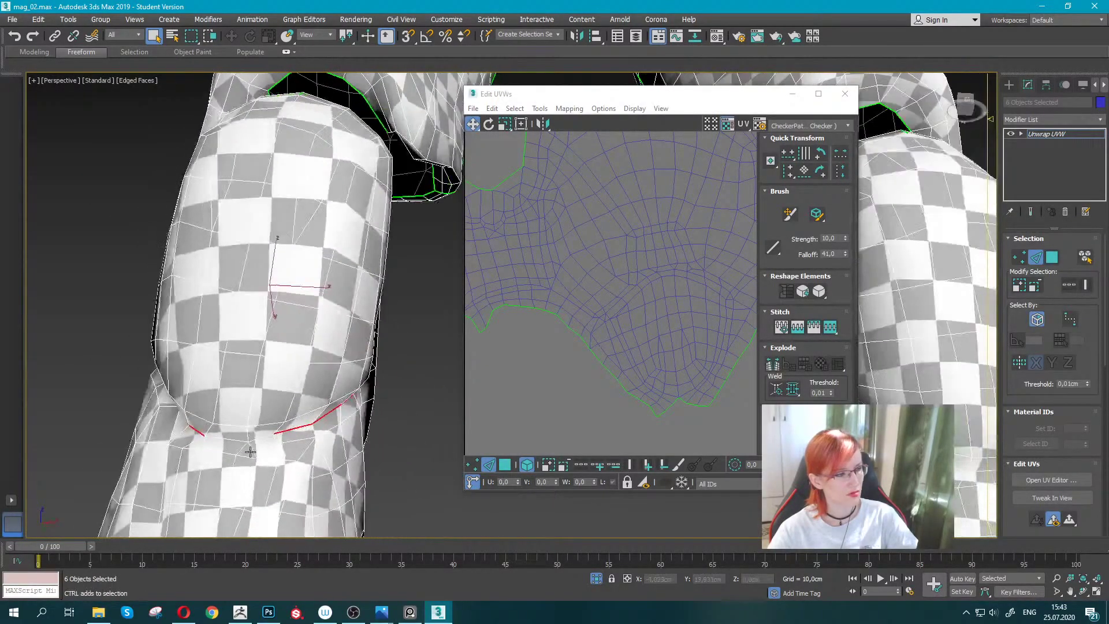
{"action": "scroll", "coordinate": [256, 439], "scroll_direction": "down", "scroll_amount": 3}
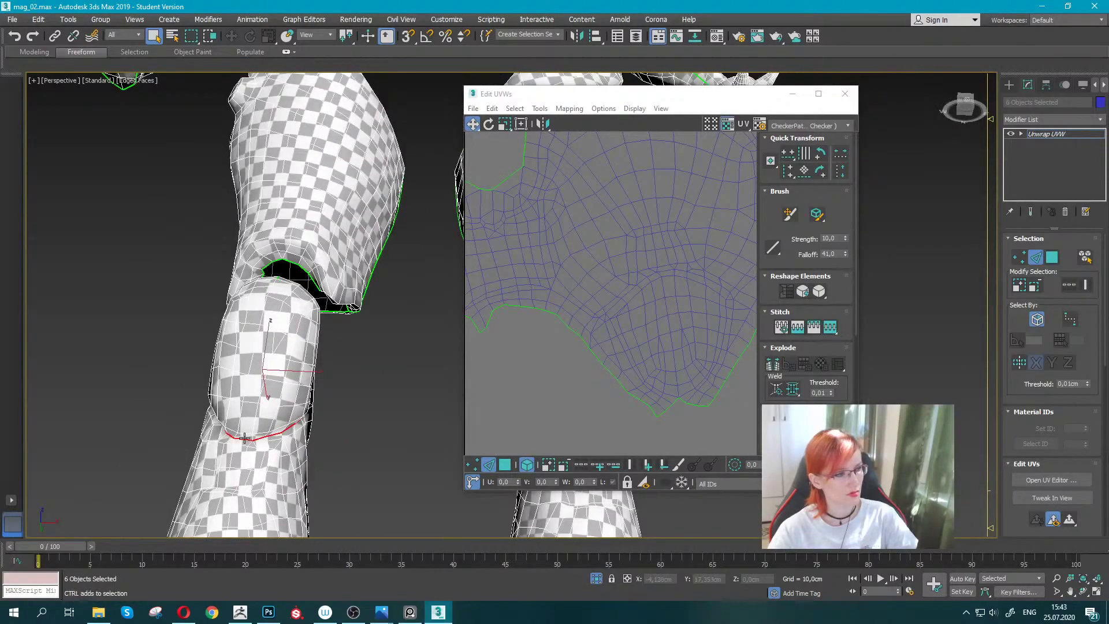
{"action": "scroll", "coordinate": [245, 438], "scroll_direction": "down", "scroll_amount": 3}
{"action": "scroll", "coordinate": [272, 433], "scroll_direction": "down", "scroll_amount": 3}
{"action": "scroll", "coordinate": [312, 428], "scroll_direction": "down", "scroll_amount": 1}
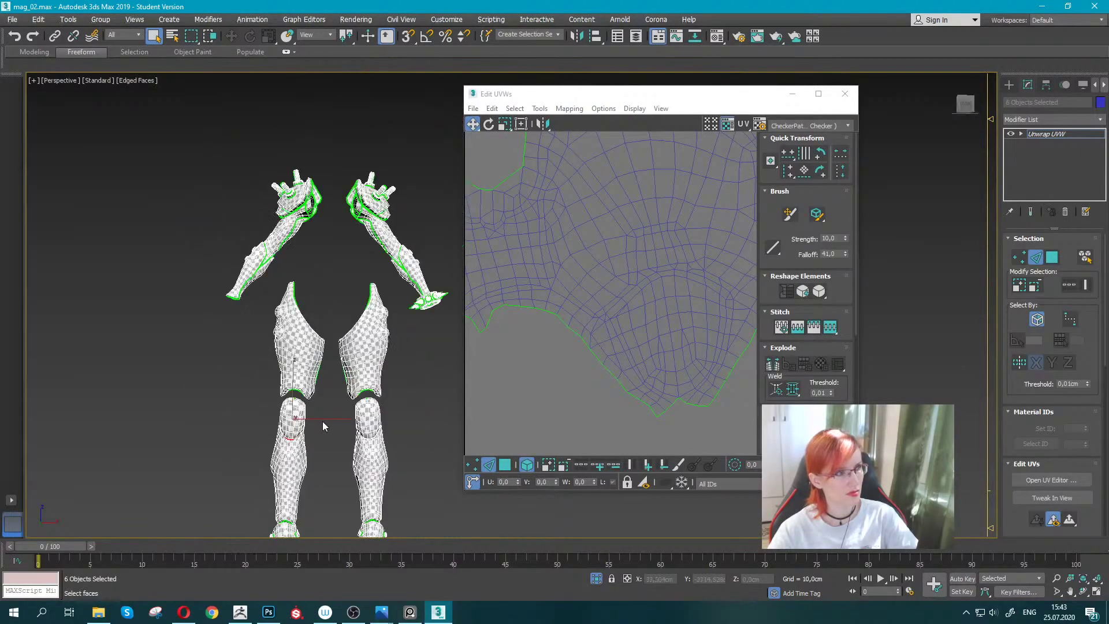
{"action": "mouse_move", "coordinate": [323, 427]}
{"action": "middle_mouse_down", "text": "alt"}
{"action": "mouse_move", "coordinate": [340, 396]}
{"action": "mouse_move", "coordinate": [305, 273]}
{"action": "middle_mouse_up", "text": "alt"}
{"action": "scroll", "coordinate": [323, 424], "scroll_direction": "up", "scroll_amount": 5}
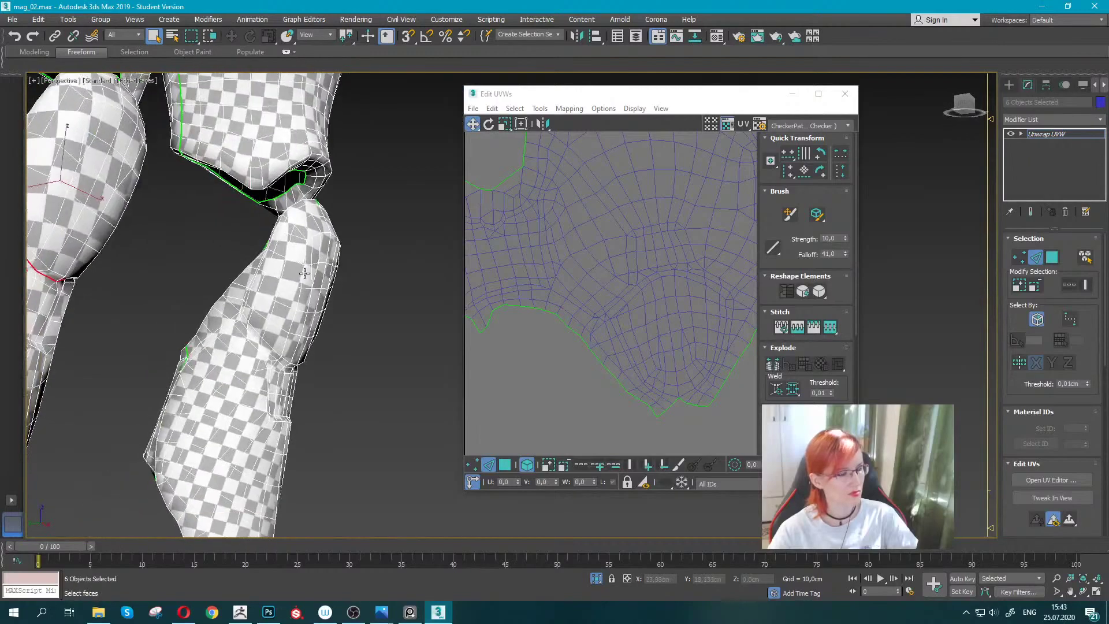
{"action": "scroll", "coordinate": [198, 310], "scroll_direction": "up", "scroll_amount": 2}
{"action": "double_click", "coordinate": [216, 336]}
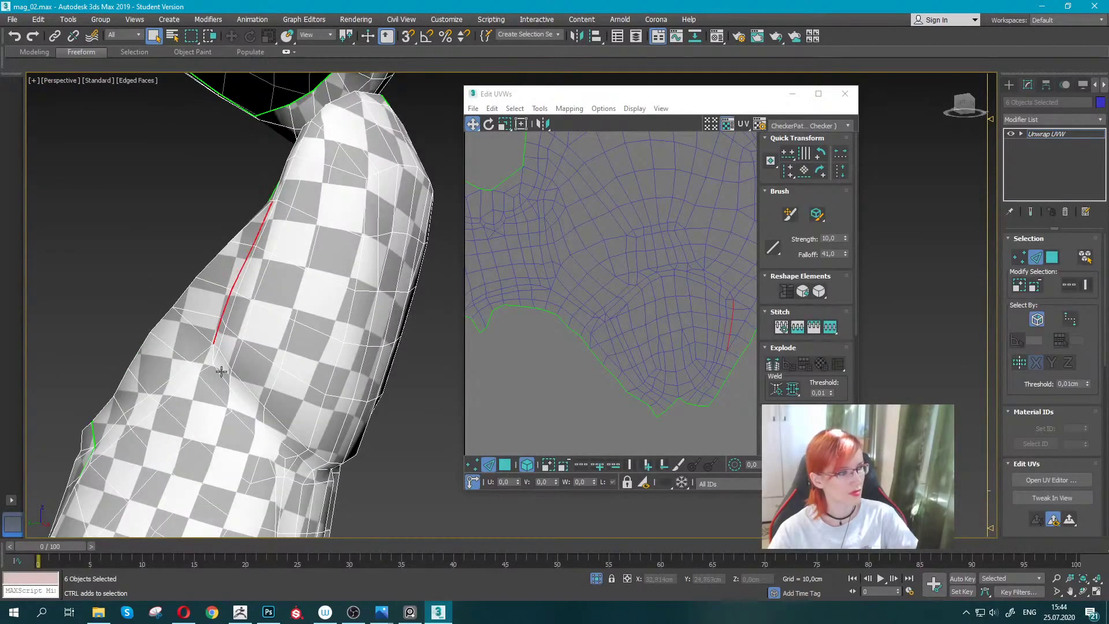
{"action": "double_click", "coordinate": [213, 357], "text": "ctrl"}
Continue the seam up along the kneecap border edge.
{"action": "middle_click_drag", "start_coordinate": [267, 409], "coordinate": [204, 425], "text": "alt"}
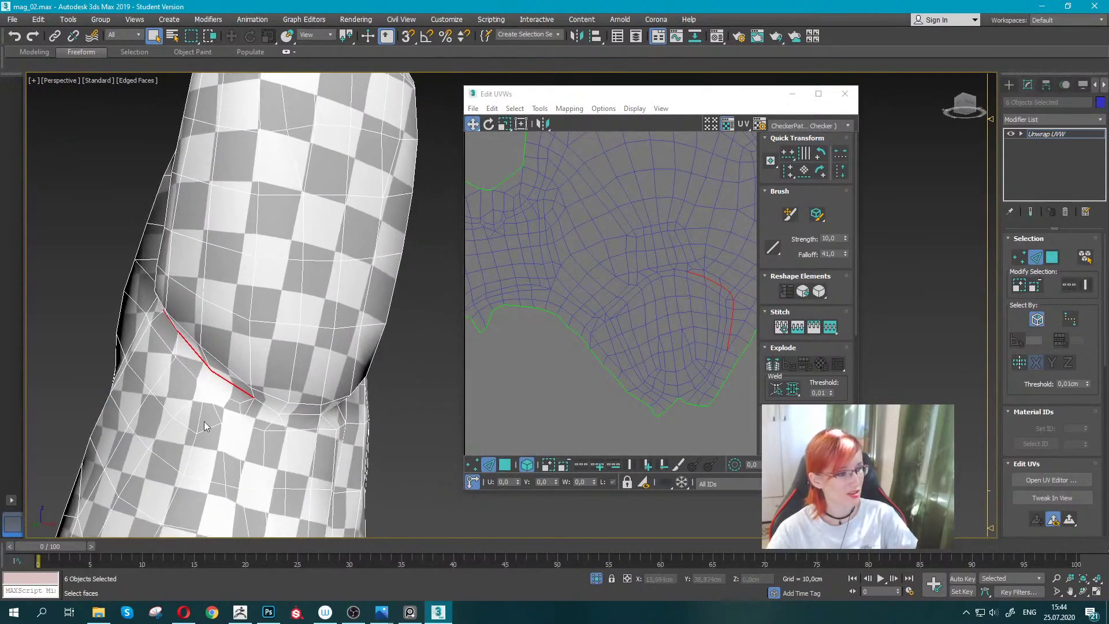
{"action": "middle_click_drag", "start_coordinate": [312, 413], "coordinate": [280, 423], "text": "alt"}
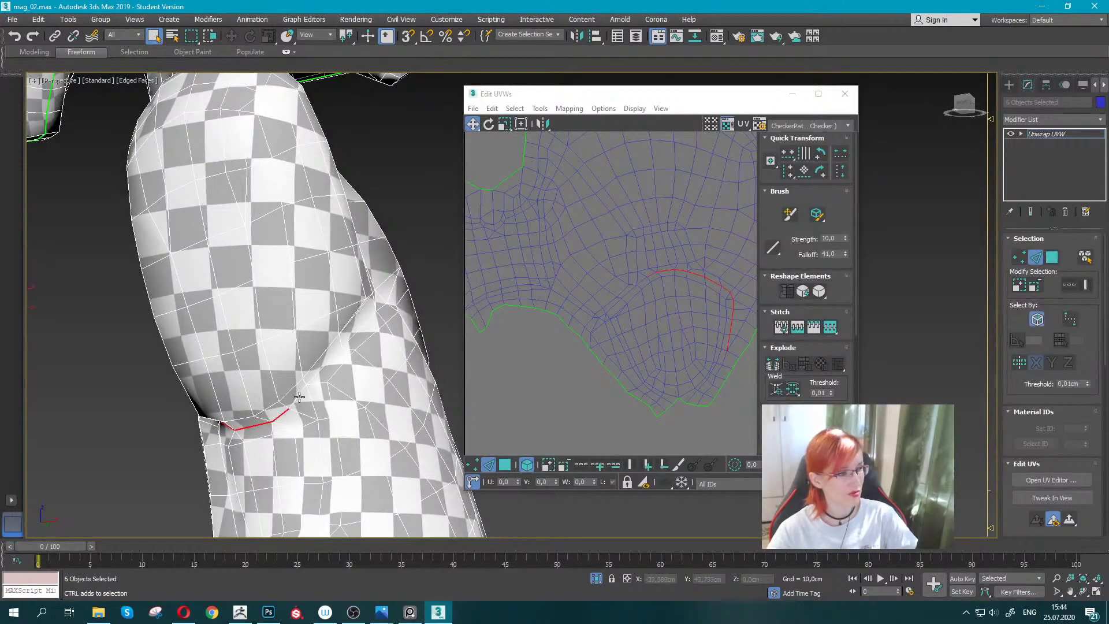
{"action": "scroll", "coordinate": [342, 368], "scroll_direction": "down", "scroll_amount": 5}
{"action": "scroll", "coordinate": [316, 346], "scroll_direction": "up", "scroll_amount": 6}
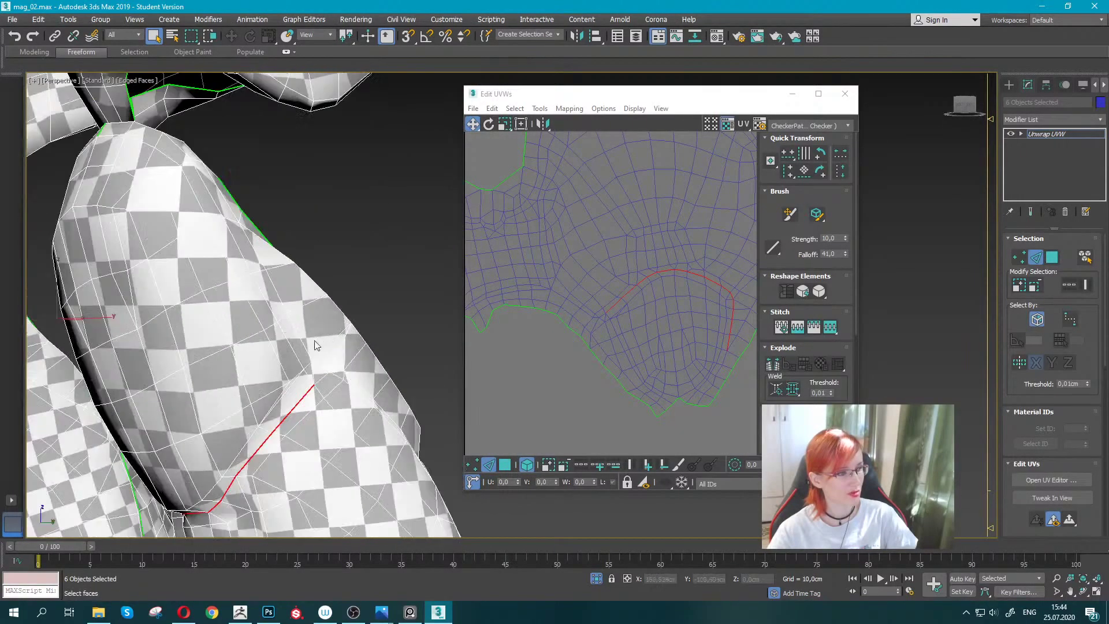
{"action": "mouse_move", "coordinate": [313, 375]}
{"action": "middle_mouse_down", "text": "alt"}
{"action": "mouse_move", "coordinate": [299, 354]}
{"action": "mouse_move", "coordinate": [292, 399]}
{"action": "mouse_move", "coordinate": [322, 382]}
{"action": "middle_mouse_up", "text": "alt"}
{"action": "scroll", "coordinate": [292, 388], "scroll_direction": "down", "scroll_amount": 3}
{"action": "scroll", "coordinate": [292, 400], "scroll_direction": "up", "scroll_amount": 5}
{"action": "left_click", "coordinate": [301, 376], "text": "ctrl"}
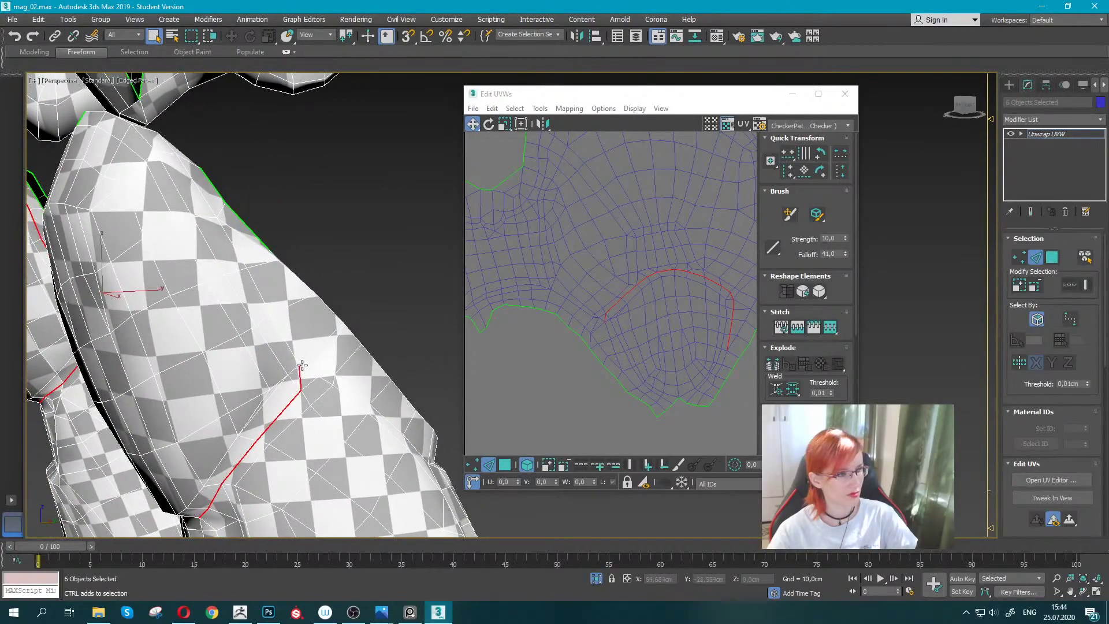
{"action": "left_click", "coordinate": [284, 339], "text": "ctrl"}
{"action": "scroll", "coordinate": [197, 189], "scroll_direction": "down", "scroll_amount": 4}
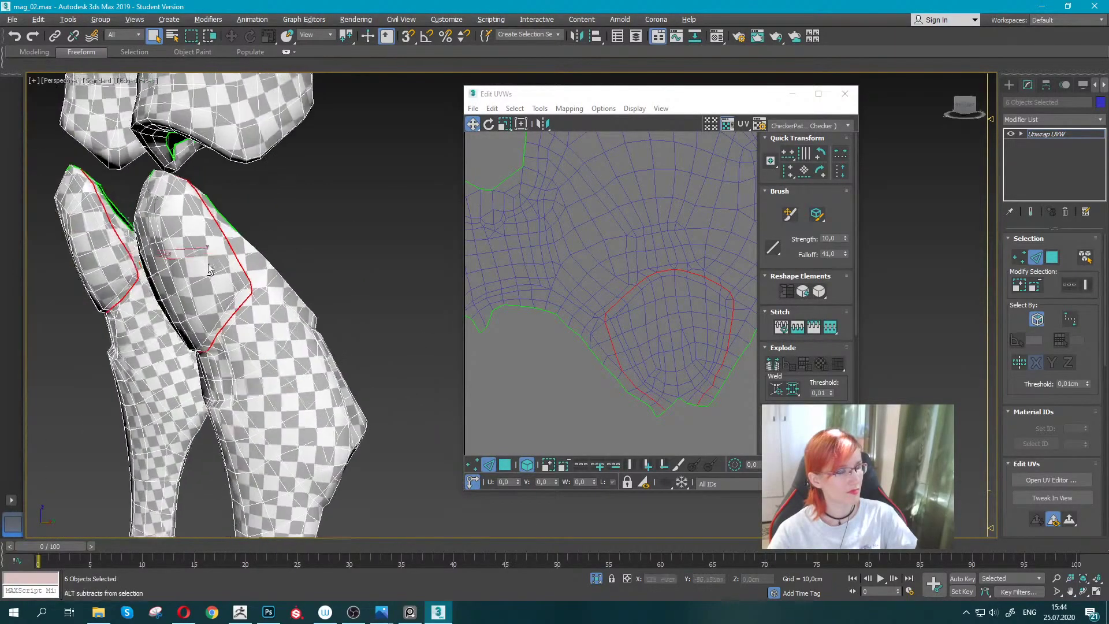
{"action": "mouse_move", "coordinate": [197, 189]}
{"action": "middle_mouse_down", "text": "alt"}
{"action": "mouse_move", "coordinate": [272, 283]}
{"action": "mouse_move", "coordinate": [302, 283]}
{"action": "middle_mouse_up", "text": "alt"}
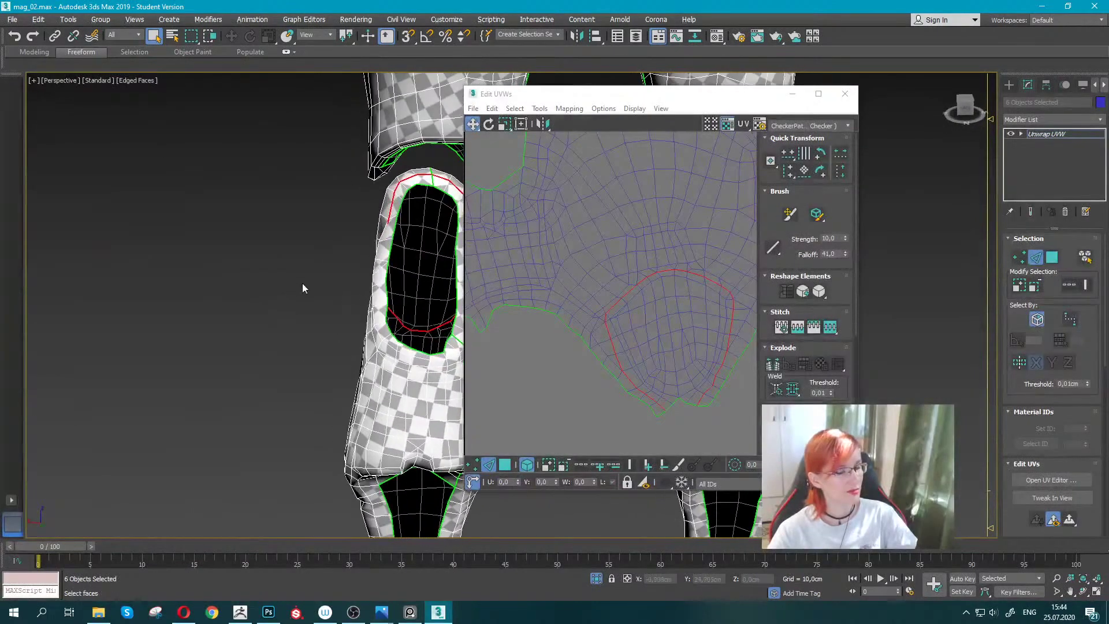
{"action": "left_click", "coordinate": [540, 108]}
Break the UVs along the marked seams and select the kneecap border edges.
{"action": "left_click", "coordinate": [556, 210]}
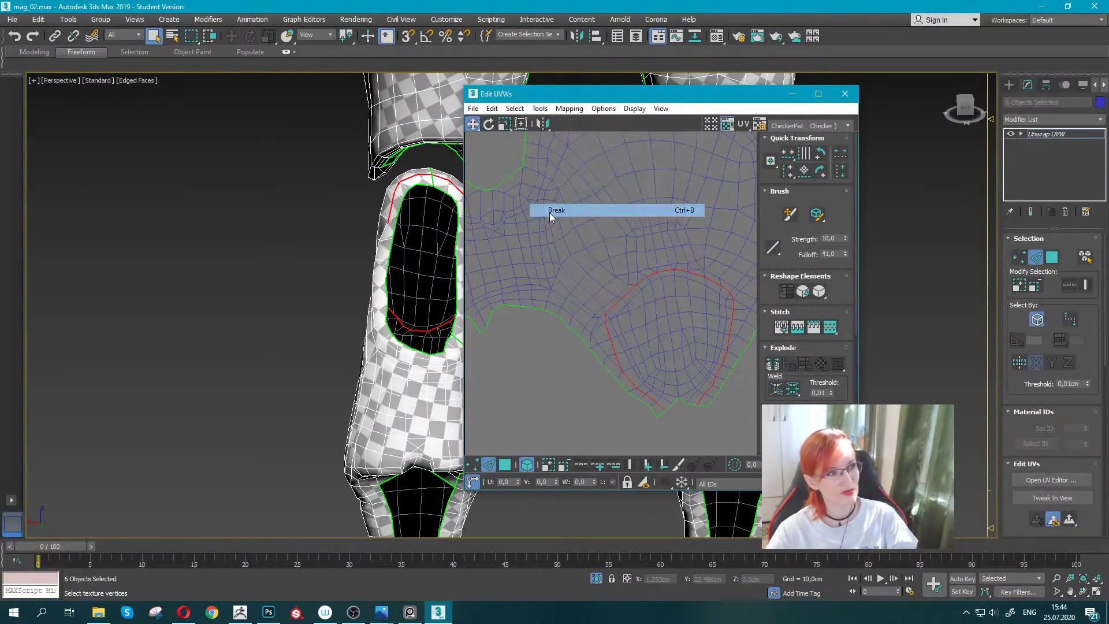
{"action": "left_click", "coordinate": [816, 214]}
{"action": "middle_click_drag", "start_coordinate": [535, 369], "coordinate": [570, 314]}
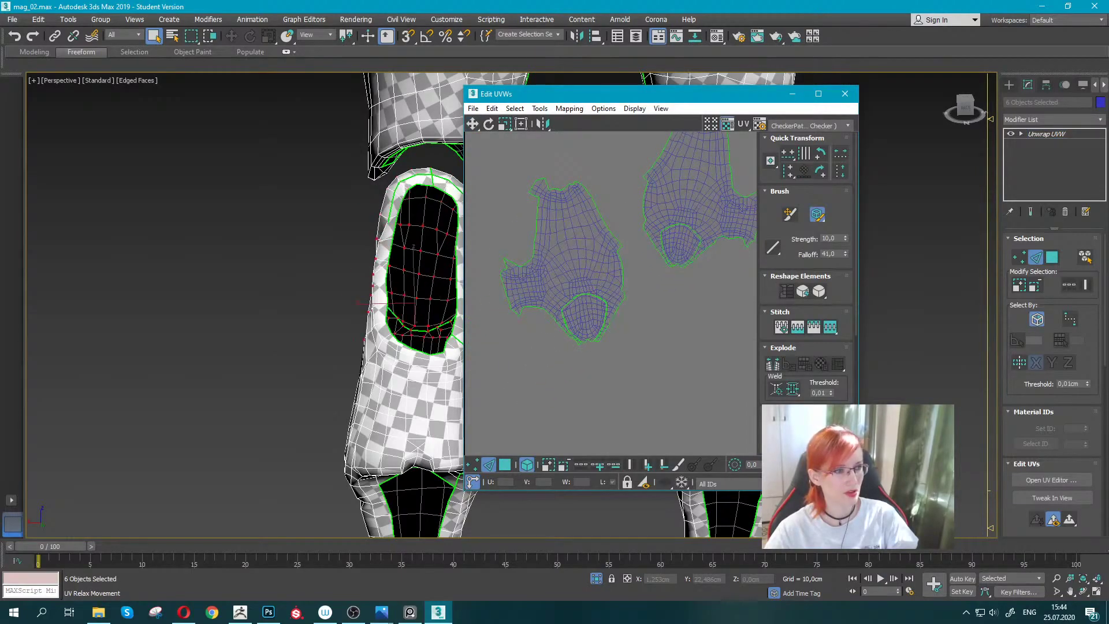
{"action": "left_click", "coordinate": [388, 272]}
{"action": "scroll", "coordinate": [405, 265], "scroll_direction": "down", "scroll_amount": 3}
{"action": "mouse_move", "coordinate": [225, 324]}
{"action": "middle_mouse_down", "text": "alt"}
{"action": "mouse_move", "coordinate": [219, 312]}
{"action": "mouse_move", "coordinate": [248, 315]}
{"action": "middle_mouse_up", "text": "alt"}
{"action": "scroll", "coordinate": [577, 300], "scroll_direction": "up", "scroll_amount": 3}
{"action": "scroll", "coordinate": [646, 358], "scroll_direction": "up", "scroll_amount": 2}
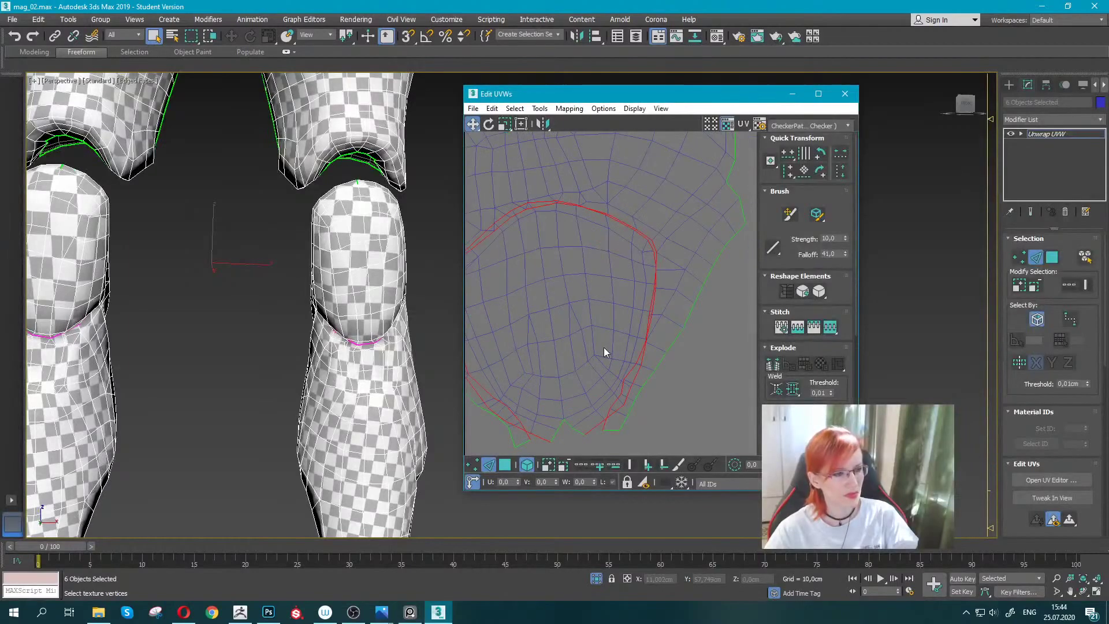
{"action": "scroll", "coordinate": [604, 350], "scroll_direction": "down", "scroll_amount": 4}
Move the right and left kneecap islands out of the shin shells, side by side.
{"action": "double_click", "coordinate": [579, 336]}
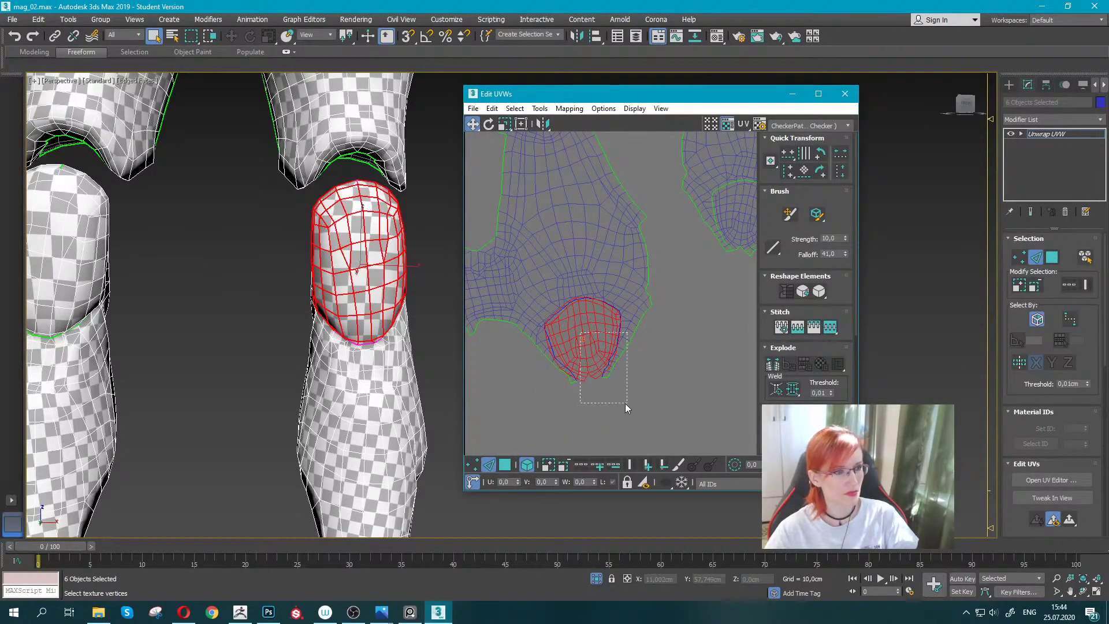
{"action": "left_click_drag", "start_coordinate": [576, 336], "coordinate": [672, 370]}
{"action": "middle_click_drag", "start_coordinate": [636, 366], "coordinate": [550, 391]}
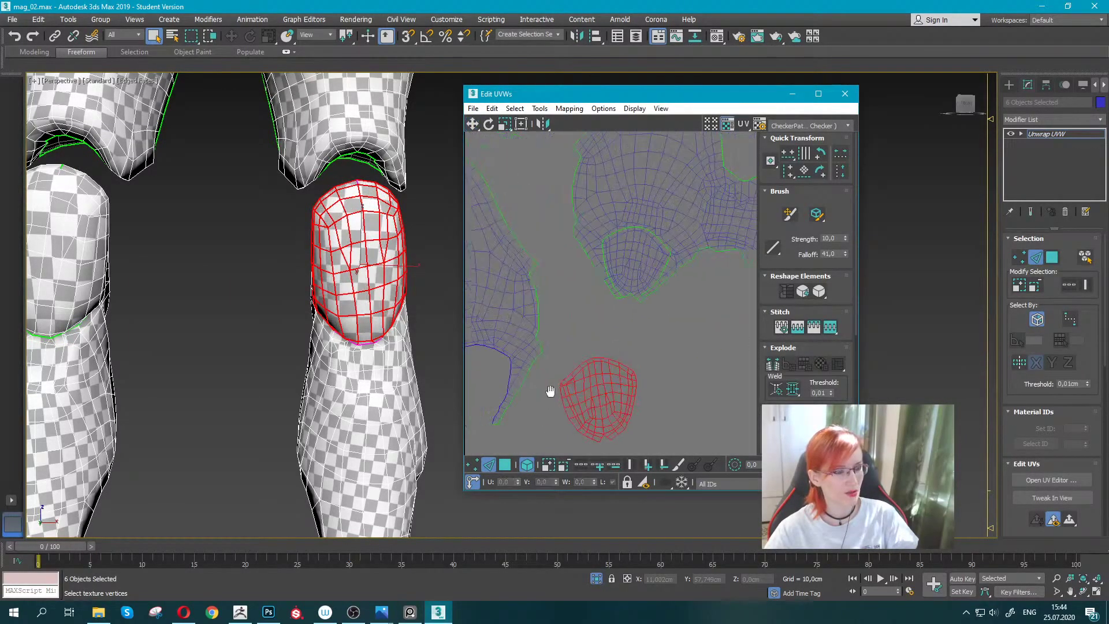
{"action": "double_click", "coordinate": [613, 248]}
{"action": "left_click_drag", "start_coordinate": [612, 248], "coordinate": [677, 372]}
{"action": "middle_click_drag", "start_coordinate": [678, 371], "coordinate": [635, 306]}
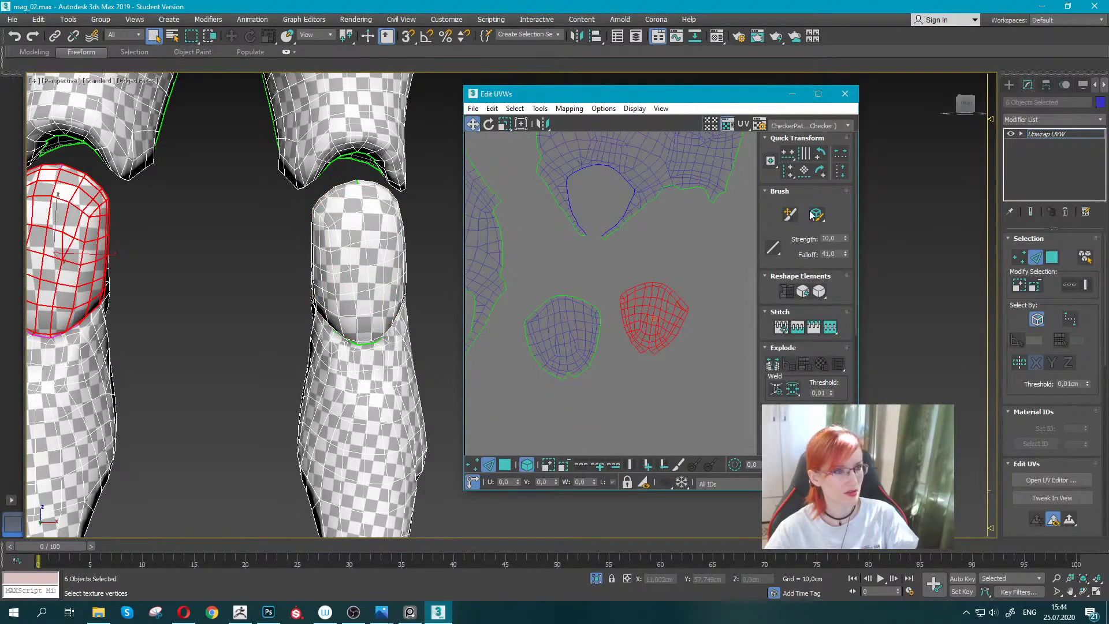
{"action": "left_click", "coordinate": [629, 321]}
{"action": "double_click", "coordinate": [659, 347]}
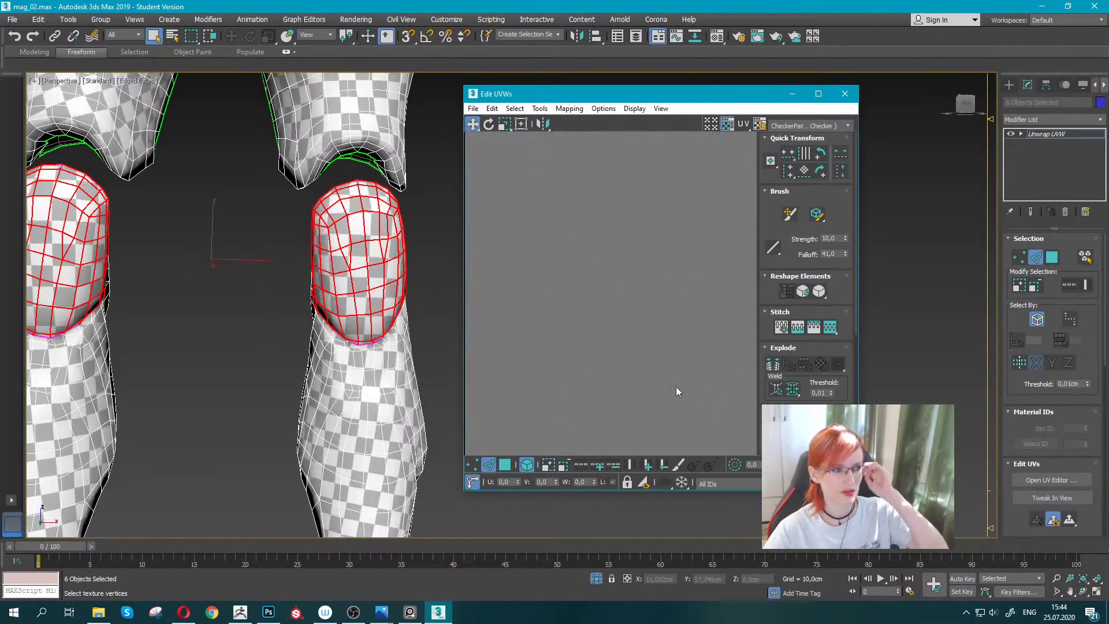
Select one kneecap island, undo the packing, and centre the four separate islands.
{"action": "scroll", "coordinate": [601, 317], "scroll_direction": "up", "scroll_amount": 5}
{"action": "scroll", "coordinate": [595, 312], "scroll_direction": "up", "scroll_amount": 2}
{"action": "scroll", "coordinate": [594, 311], "scroll_direction": "up", "scroll_amount": 2}
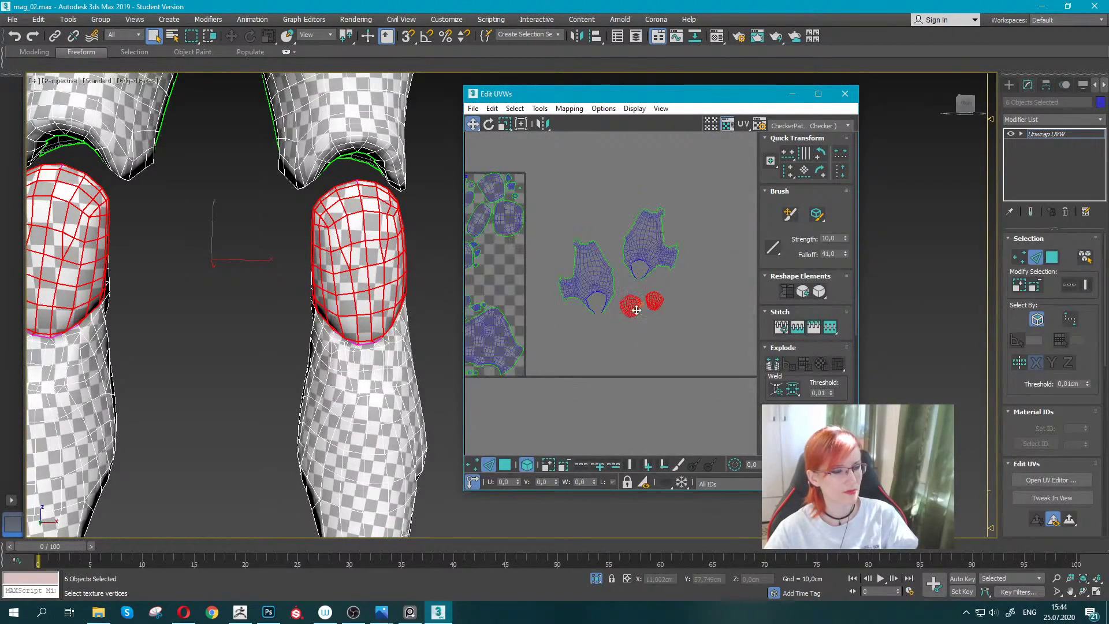
{"action": "scroll", "coordinate": [664, 343], "scroll_direction": "up", "scroll_amount": 3}
{"action": "left_click", "coordinate": [684, 323]}
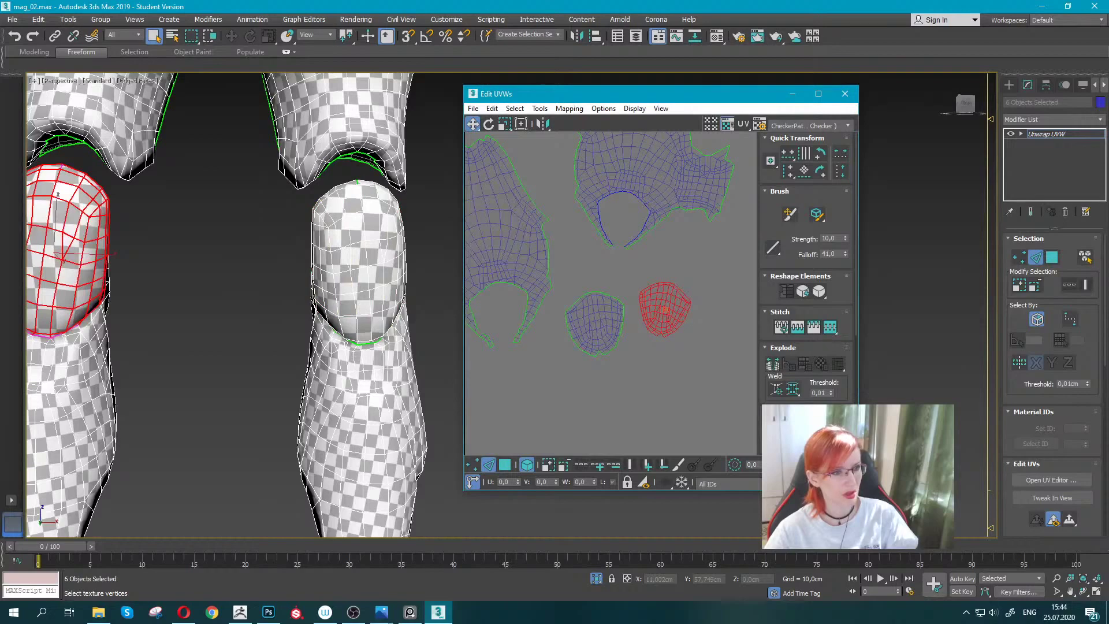
{"action": "scroll", "coordinate": [677, 396], "scroll_direction": "down", "scroll_amount": 5}
{"action": "scroll", "coordinate": [643, 321], "scroll_direction": "up", "scroll_amount": 1}
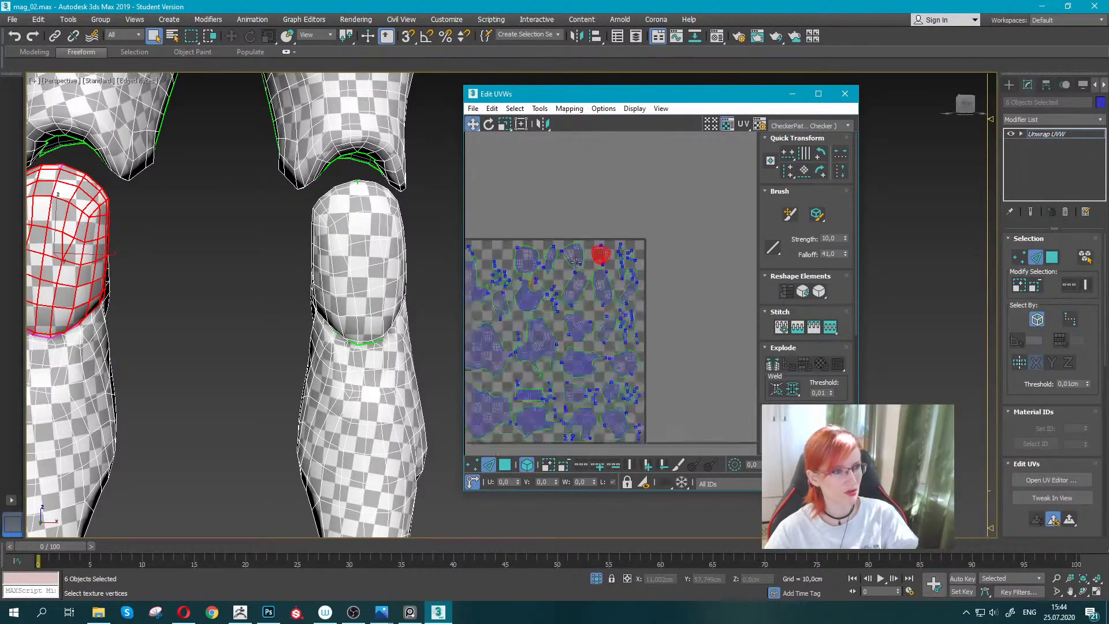
{"action": "scroll", "coordinate": [575, 261], "scroll_direction": "up", "scroll_amount": 2}
{"action": "key", "text": "ctrl+z"}
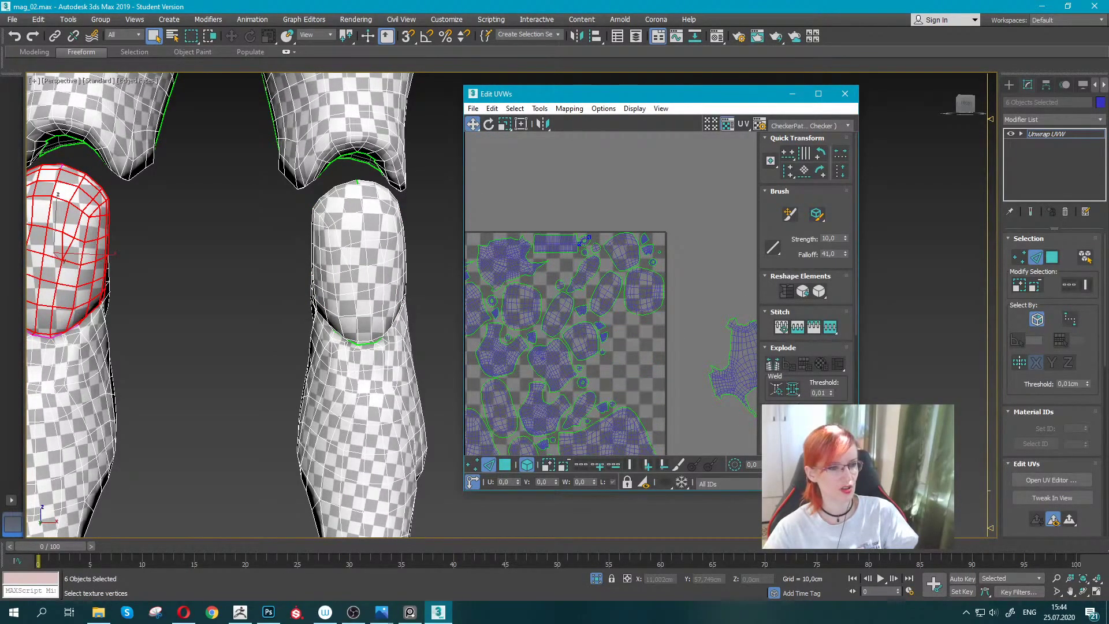
{"action": "key", "text": "ctrl+z"}
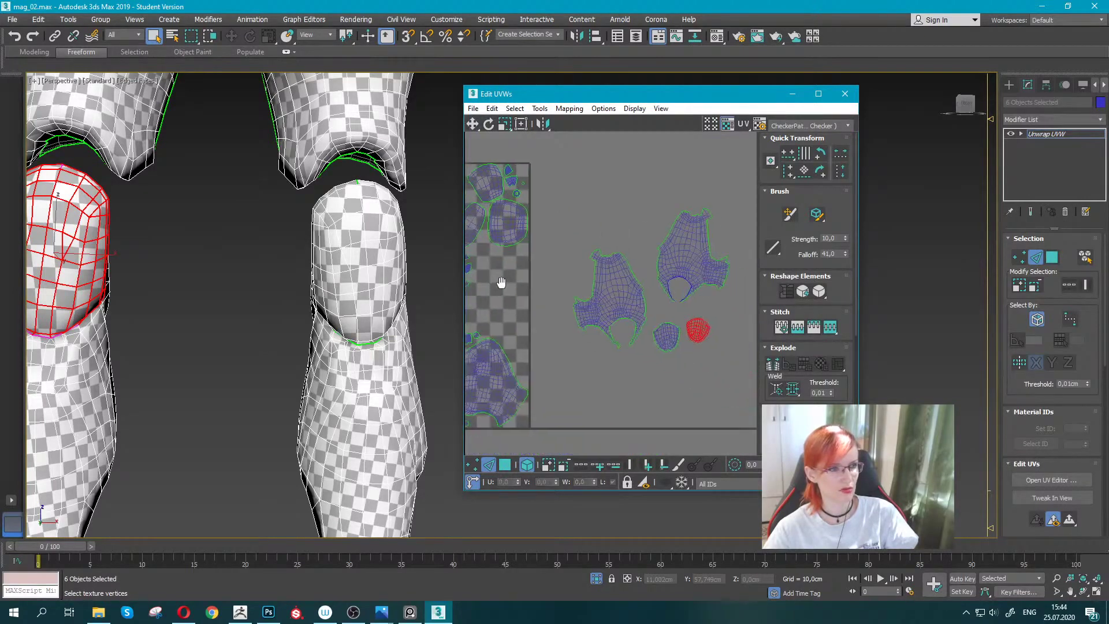
{"action": "middle_click_drag", "start_coordinate": [687, 335], "coordinate": [592, 309]}
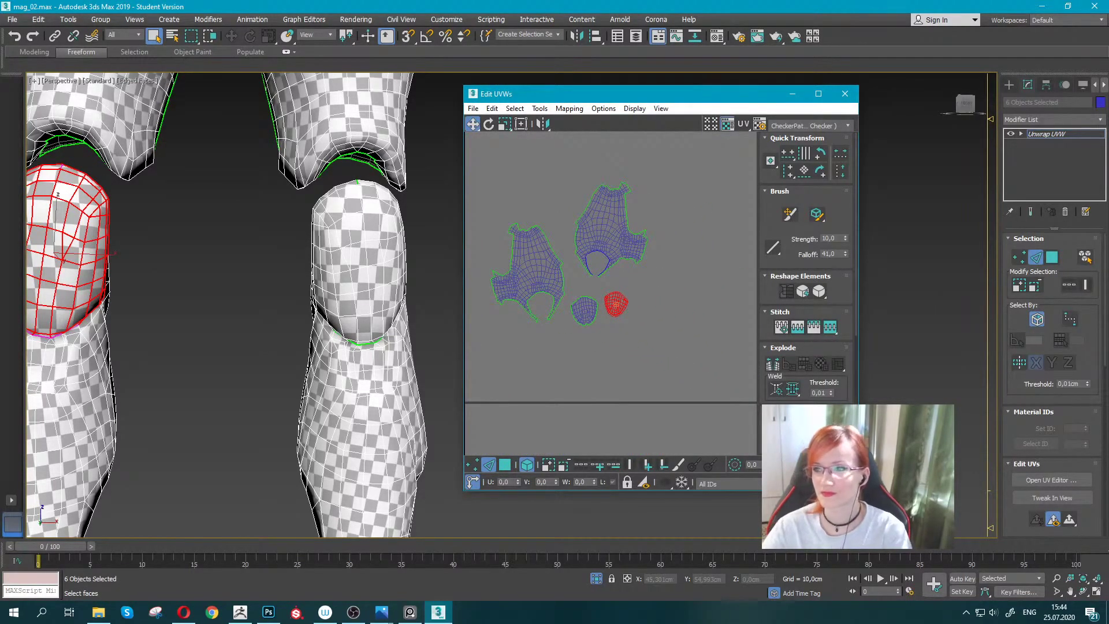
{"action": "key", "text": "alt+Tab"}
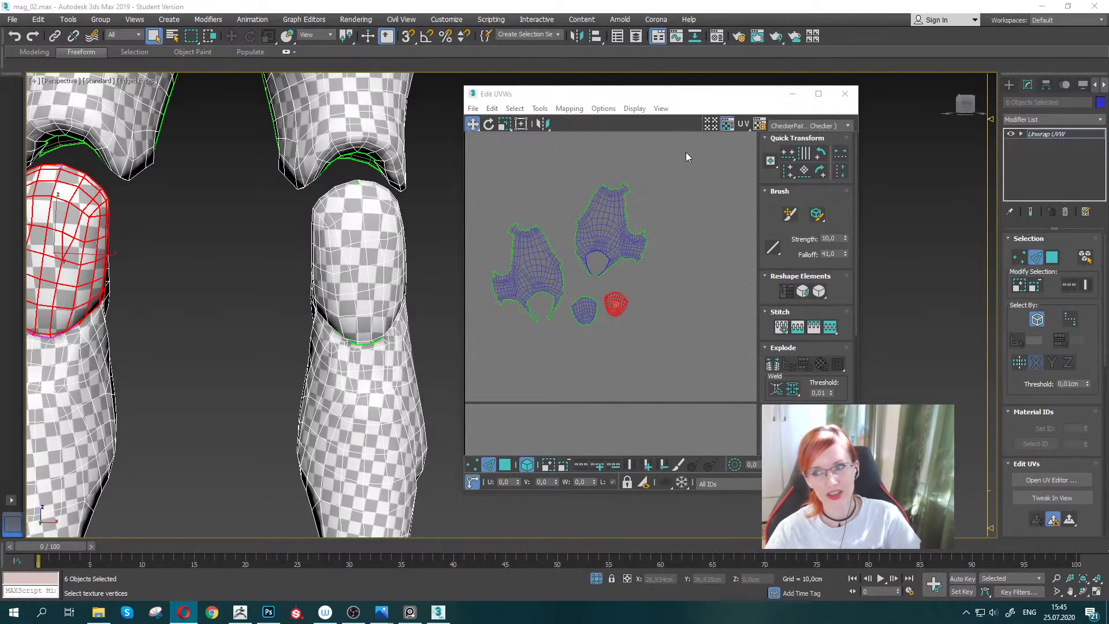
Apply Relax to both kneecap UV islands.
{"action": "scroll", "coordinate": [597, 303], "scroll_direction": "up", "scroll_amount": 2}
{"action": "scroll", "coordinate": [596, 307], "scroll_direction": "up", "scroll_amount": 2}
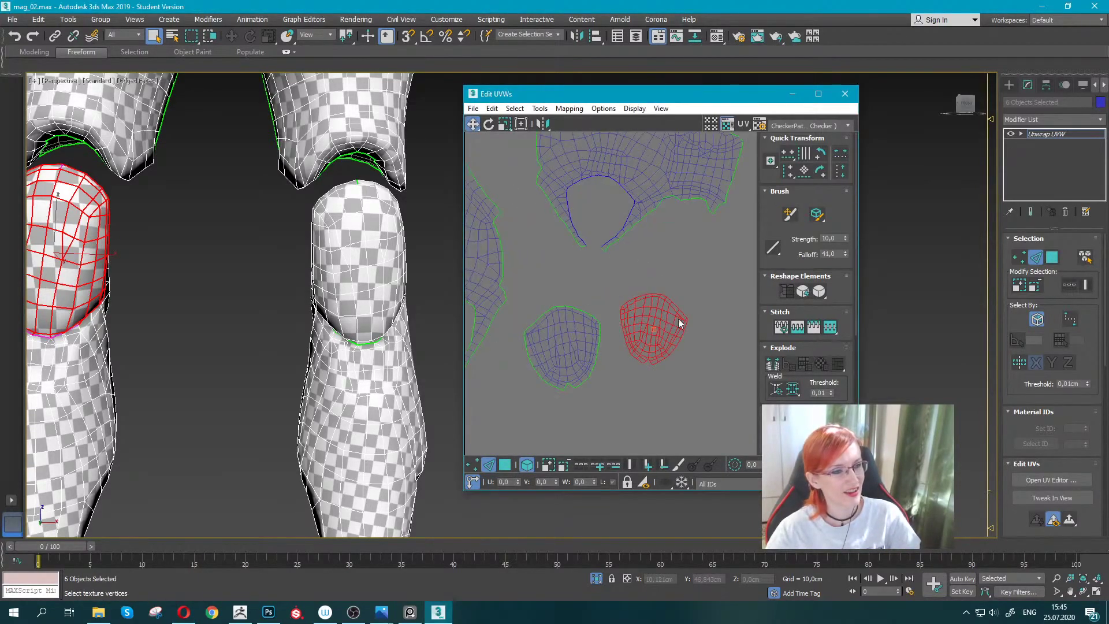
{"action": "scroll", "coordinate": [629, 328], "scroll_direction": "up", "scroll_amount": 2}
{"action": "left_click_drag", "start_coordinate": [532, 262], "coordinate": [532, 264]}
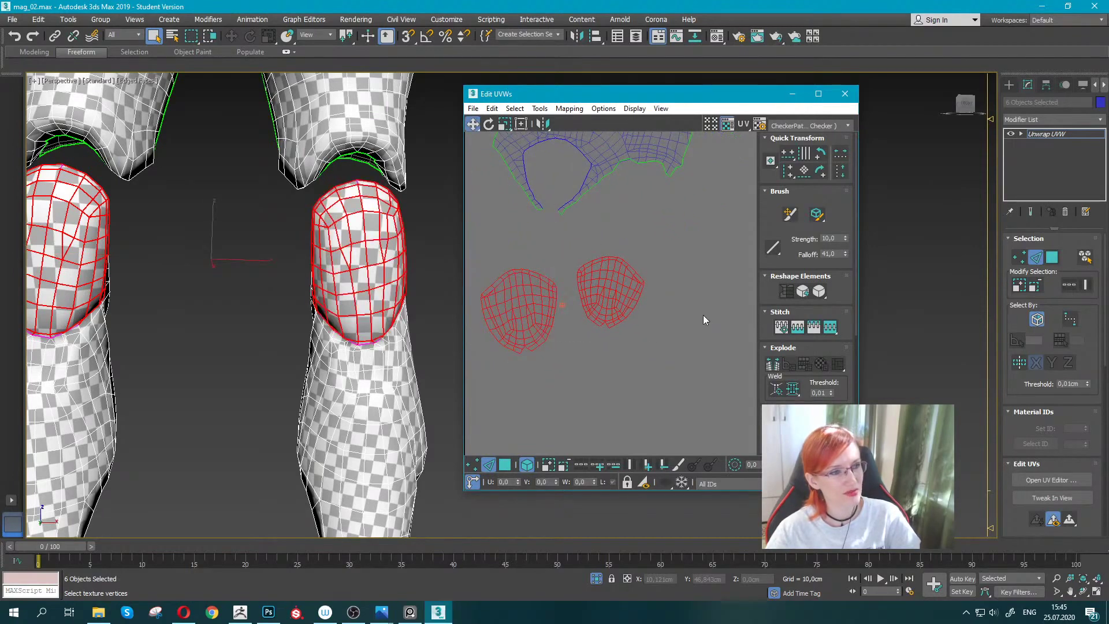
{"action": "left_click", "coordinate": [804, 292]}
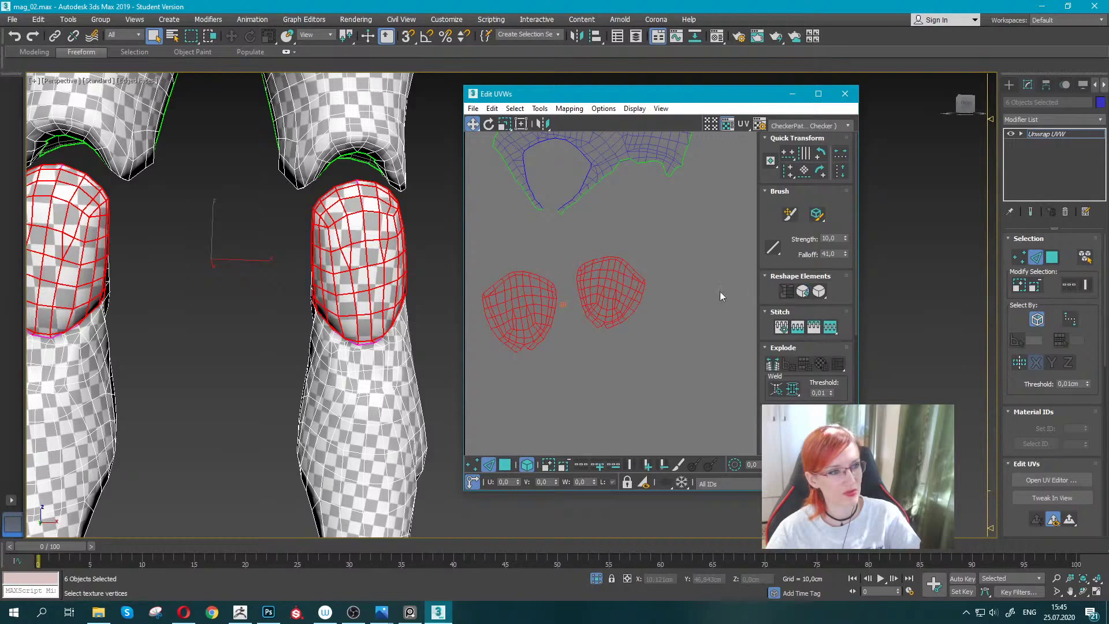
{"action": "left_click", "coordinate": [804, 292]}
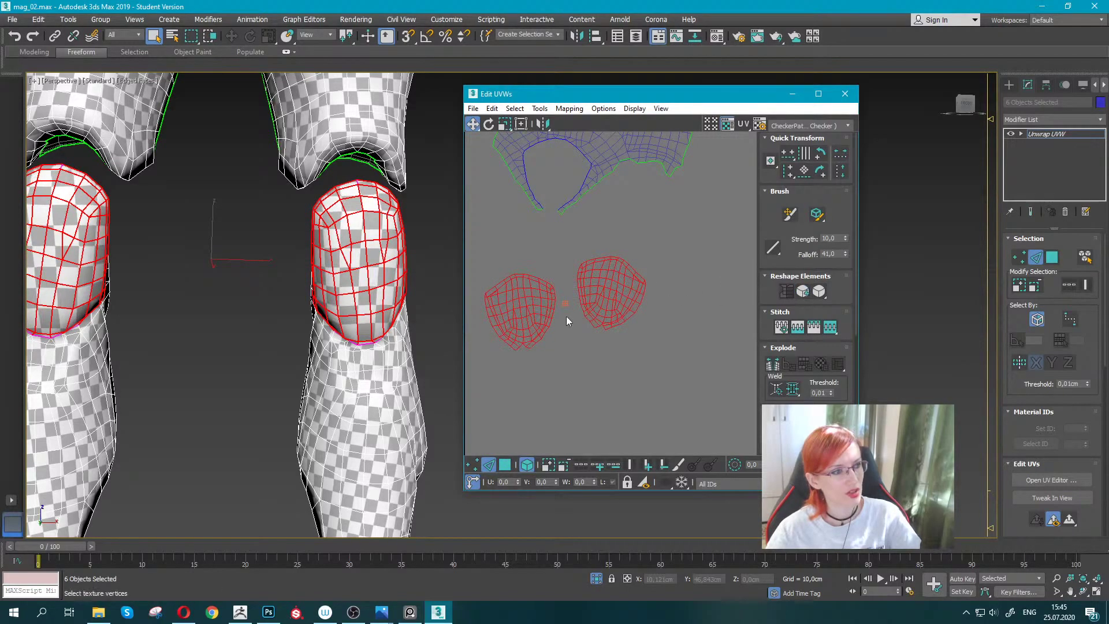
{"action": "left_click", "coordinate": [569, 346]}
{"action": "scroll", "coordinate": [209, 236], "scroll_direction": "down", "scroll_amount": 4}
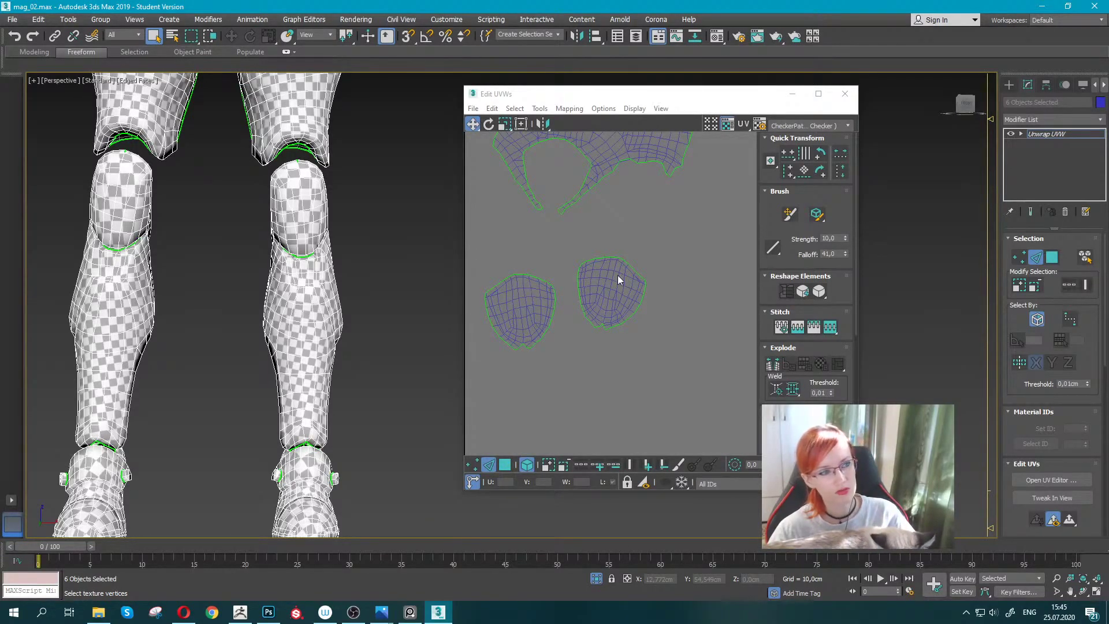
Scale both kneecap islands to 144 about their centres, then select a shin island.
{"action": "left_click_drag", "start_coordinate": [503, 240], "coordinate": [569, 307]}
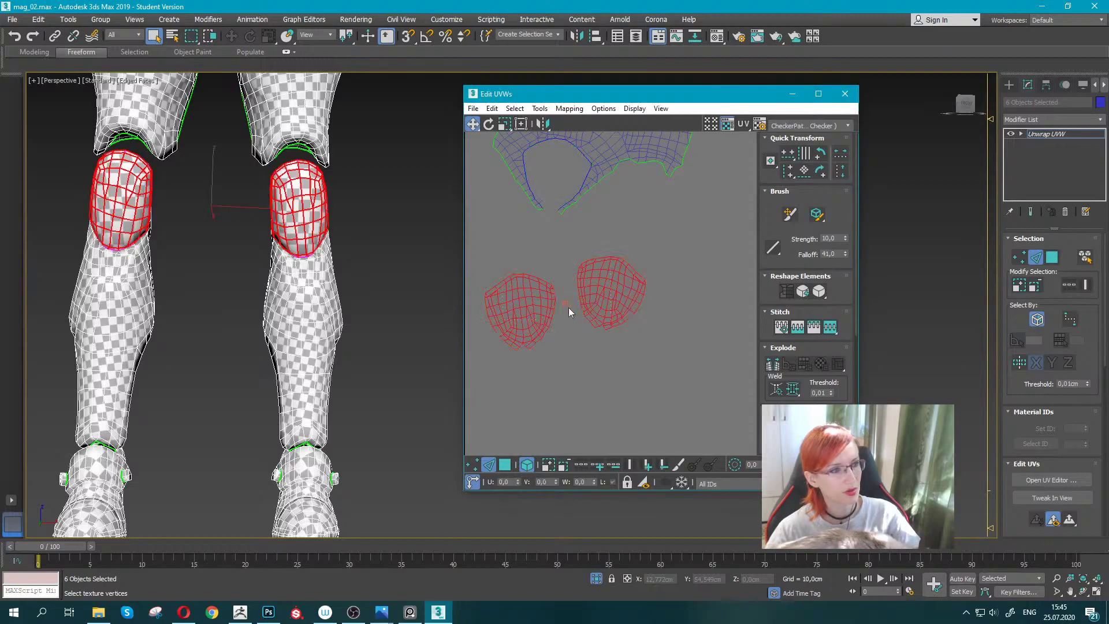
{"action": "left_click", "coordinate": [563, 282]}
{"action": "left_click", "coordinate": [605, 294], "text": "ctrl"}
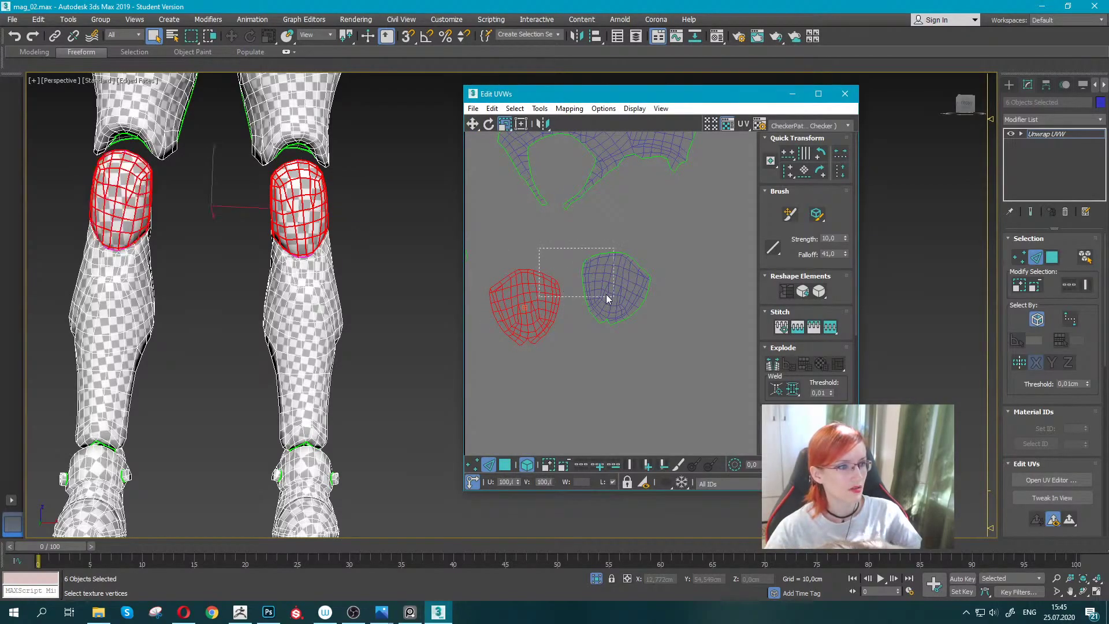
{"action": "left_click_drag", "start_coordinate": [604, 282], "coordinate": [612, 268]}
{"action": "mouse_move", "coordinate": [612, 267]}
{"action": "middle_mouse_down"}
{"action": "mouse_move", "coordinate": [584, 287]}
{"action": "mouse_move", "coordinate": [684, 308]}
{"action": "middle_mouse_up"}
{"action": "scroll", "coordinate": [585, 287], "scroll_direction": "down", "scroll_amount": 4}
{"action": "scroll", "coordinate": [684, 308], "scroll_direction": "down", "scroll_amount": 2}
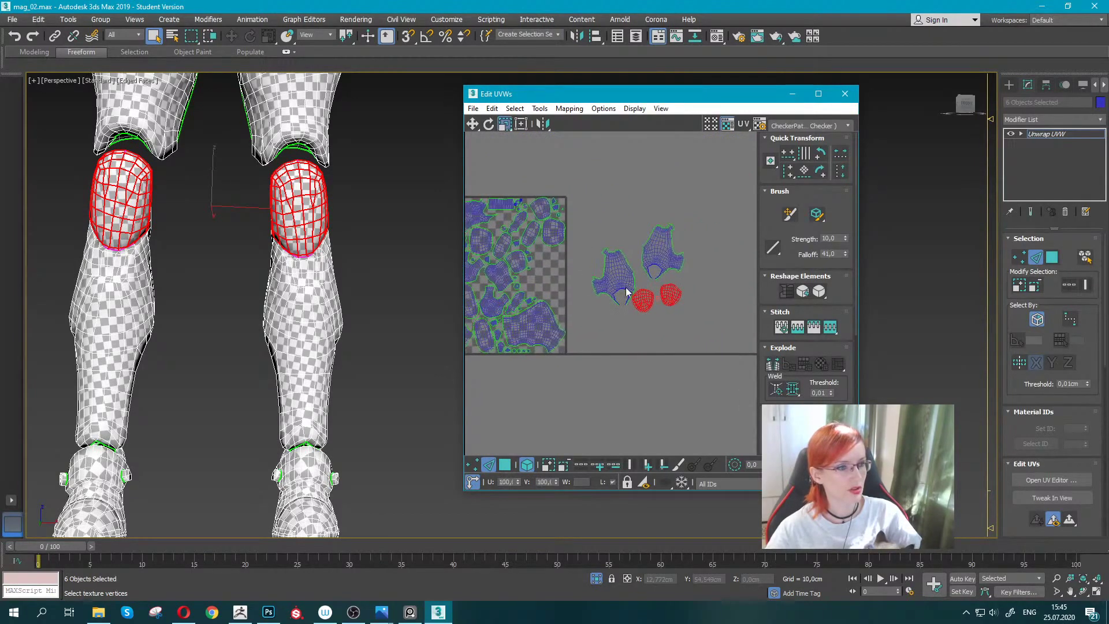
{"action": "left_click", "coordinate": [621, 286]}
{"action": "middle_click_drag", "start_coordinate": [635, 257], "coordinate": [539, 255]}
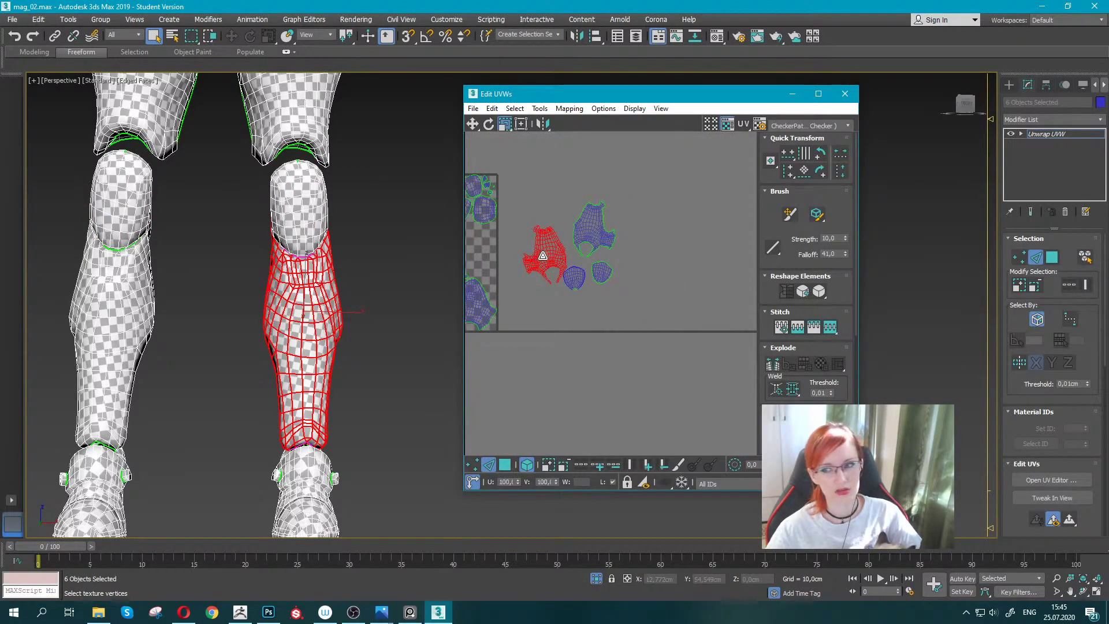
Relax the distorted area of the shin island with the Relax brush.
{"action": "key", "text": "w"}
{"action": "scroll", "coordinate": [554, 260], "scroll_direction": "up", "scroll_amount": 5}
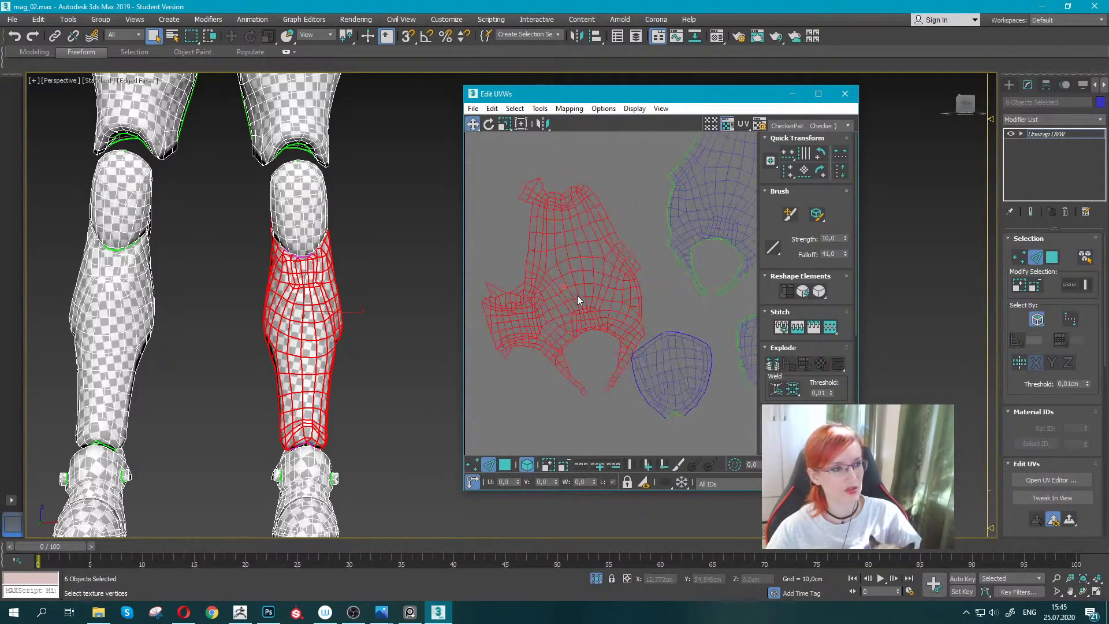
{"action": "scroll", "coordinate": [528, 237], "scroll_direction": "up", "scroll_amount": 2}
{"action": "left_click", "coordinate": [816, 214]}
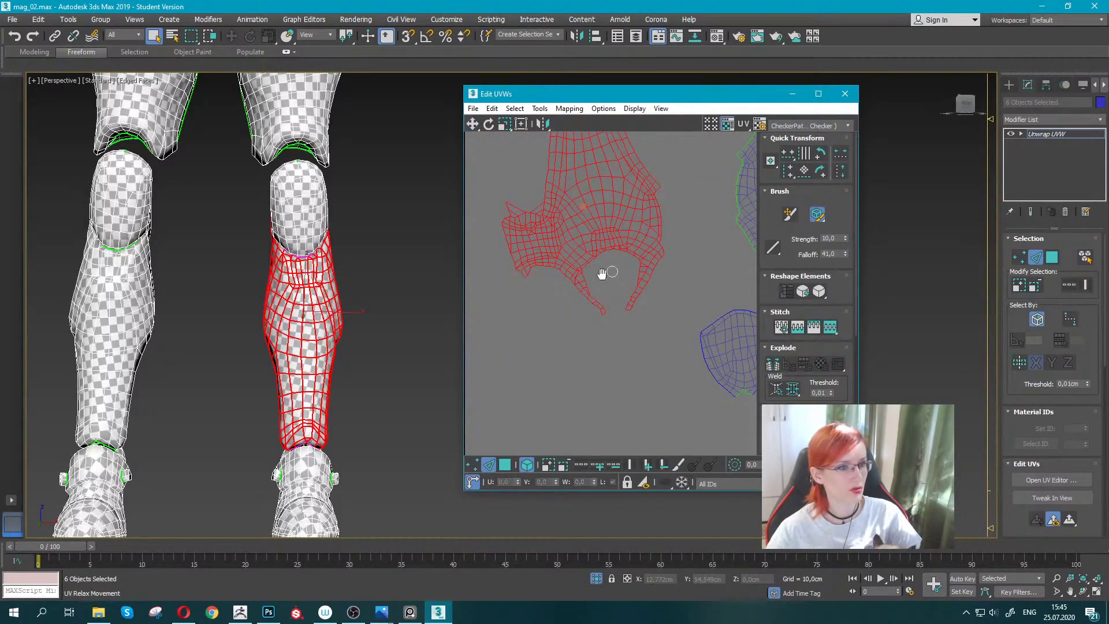
{"action": "scroll", "coordinate": [578, 277], "scroll_direction": "up", "scroll_amount": 3}
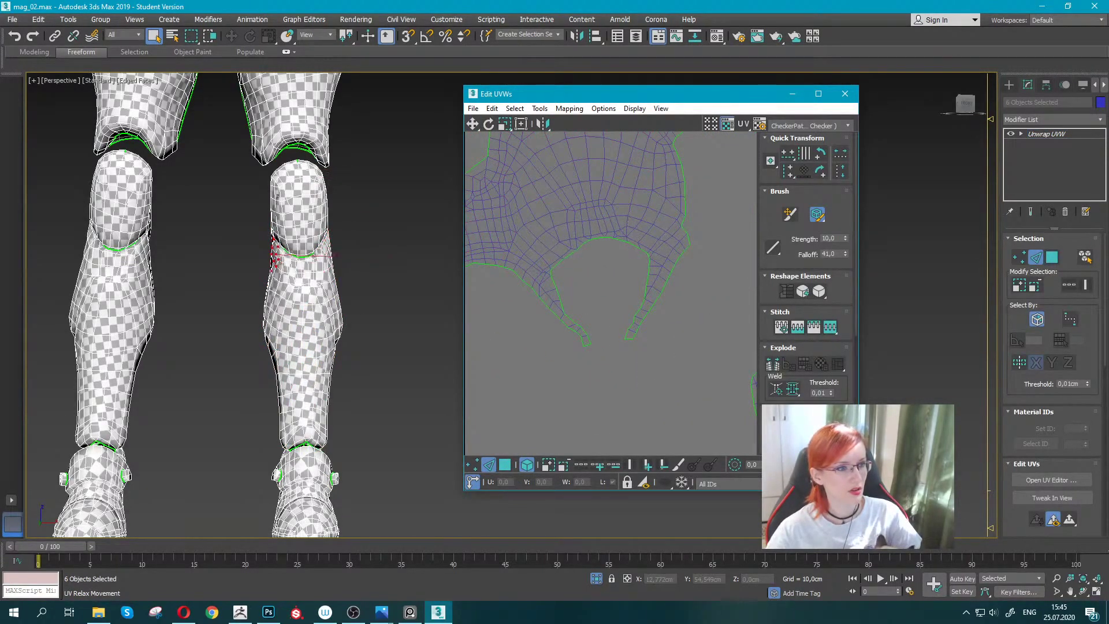
{"action": "left_click", "coordinate": [312, 266]}
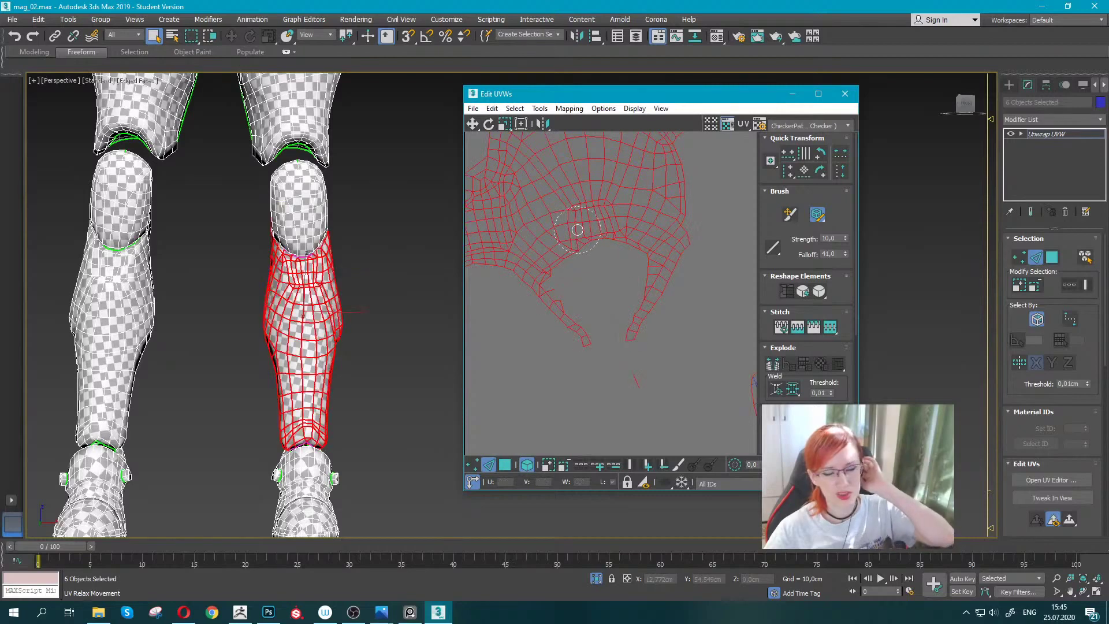
{"action": "middle_click_drag", "start_coordinate": [571, 239], "coordinate": [581, 263]}
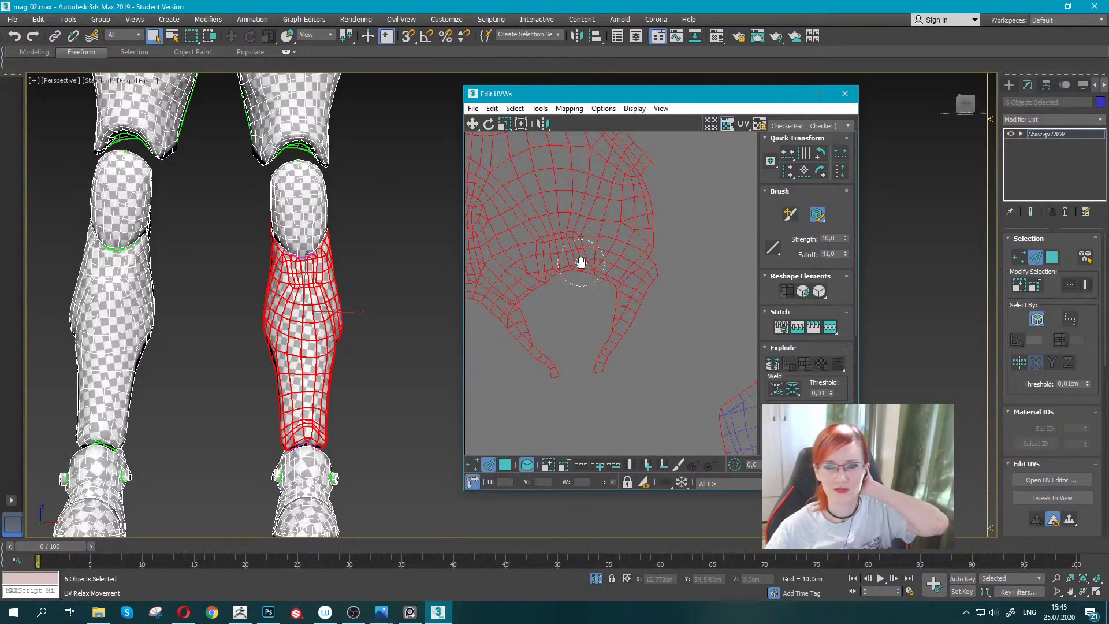
{"action": "mouse_move", "coordinate": [629, 272]}
{"action": "middle_mouse_down"}
{"action": "mouse_move", "coordinate": [528, 254]}
{"action": "mouse_move", "coordinate": [562, 317]}
{"action": "mouse_move", "coordinate": [550, 305]}
{"action": "middle_mouse_up"}
{"action": "left_click", "coordinate": [549, 305]}
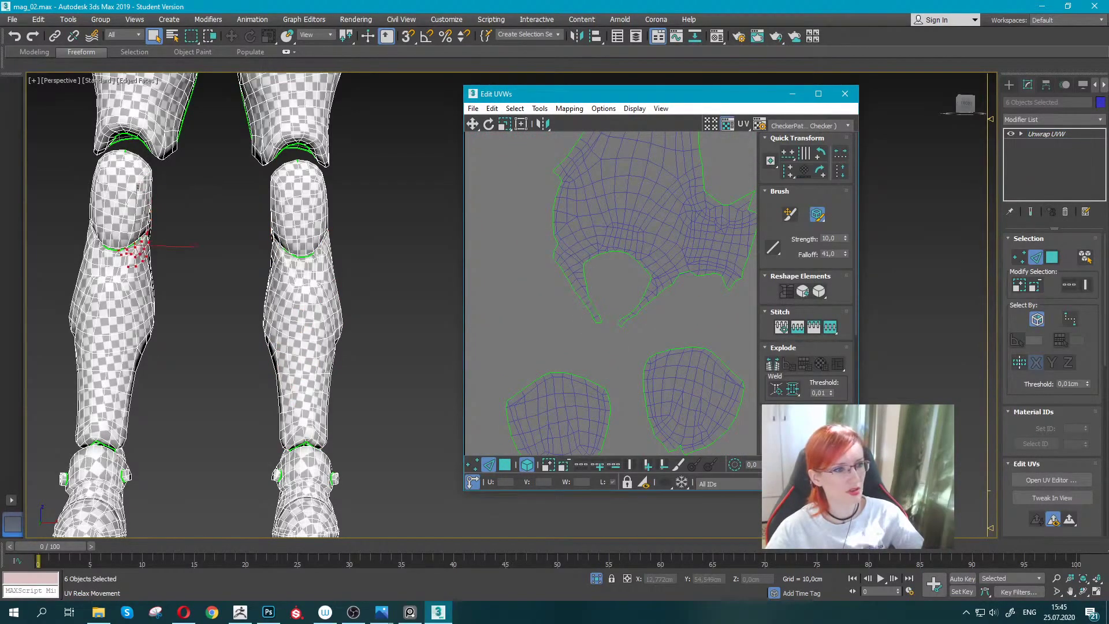
Move the selected shin island onto the checker layout, redoing the first attempt.
{"action": "left_click", "coordinate": [340, 312]}
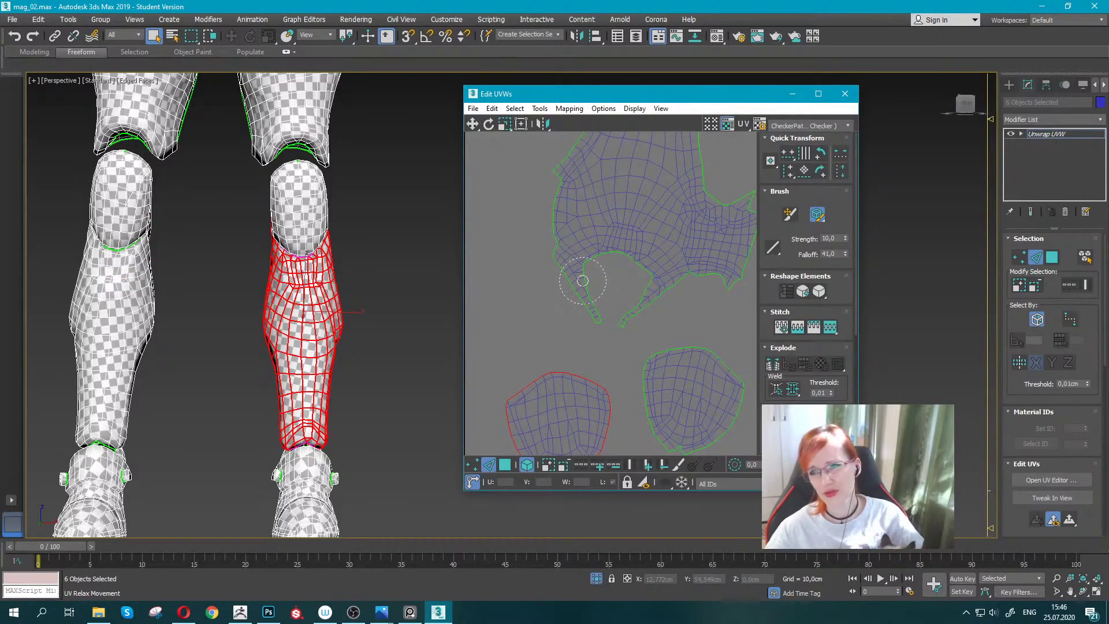
{"action": "key", "text": "q"}
{"action": "scroll", "coordinate": [655, 280], "scroll_direction": "down", "scroll_amount": 5}
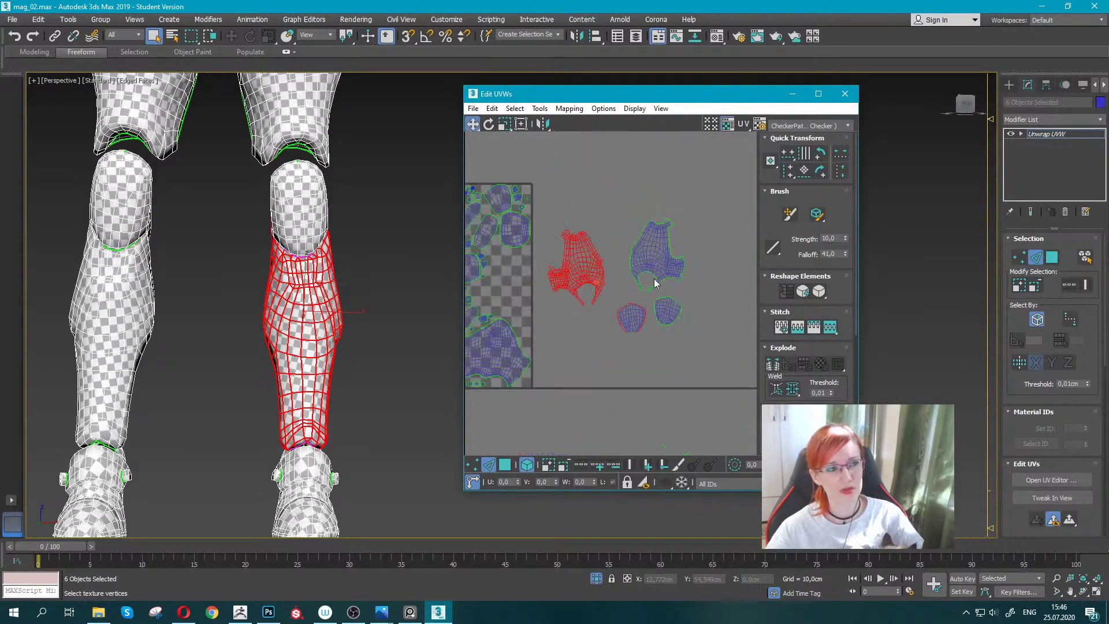
{"action": "scroll", "coordinate": [653, 271], "scroll_direction": "down", "scroll_amount": 3}
{"action": "scroll", "coordinate": [653, 265], "scroll_direction": "down", "scroll_amount": 2}
{"action": "left_click_drag", "start_coordinate": [730, 241], "coordinate": [664, 264]}
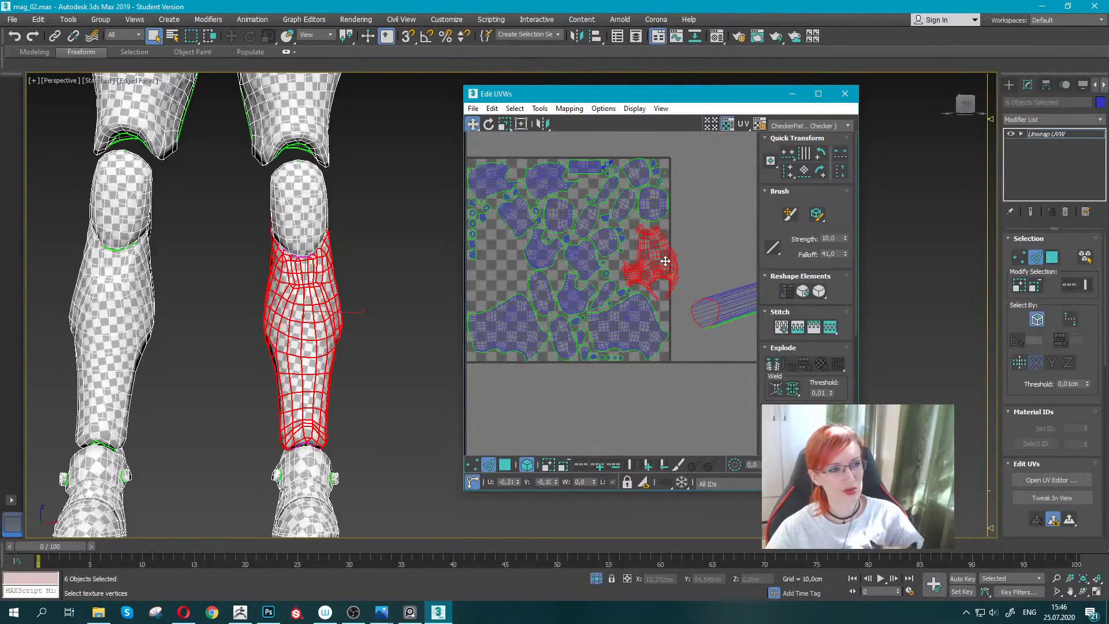
{"action": "key", "text": "ctrl+z"}
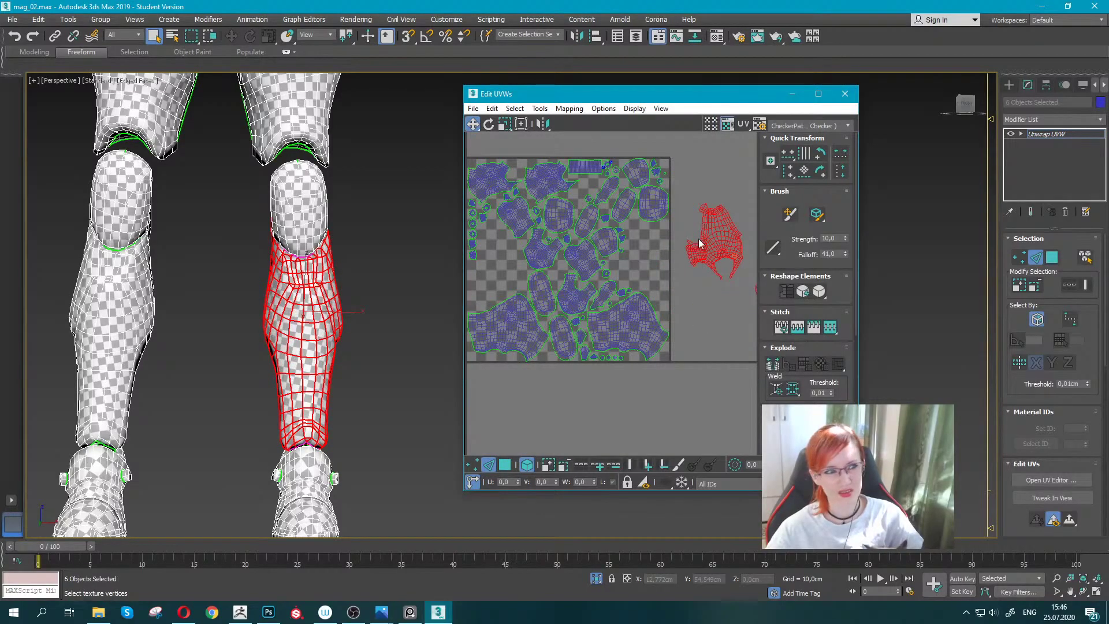
{"action": "middle_click_drag", "start_coordinate": [699, 238], "coordinate": [542, 231]}
{"action": "left_click", "coordinate": [624, 351]}
{"action": "left_click_drag", "start_coordinate": [555, 243], "coordinate": [502, 259]}
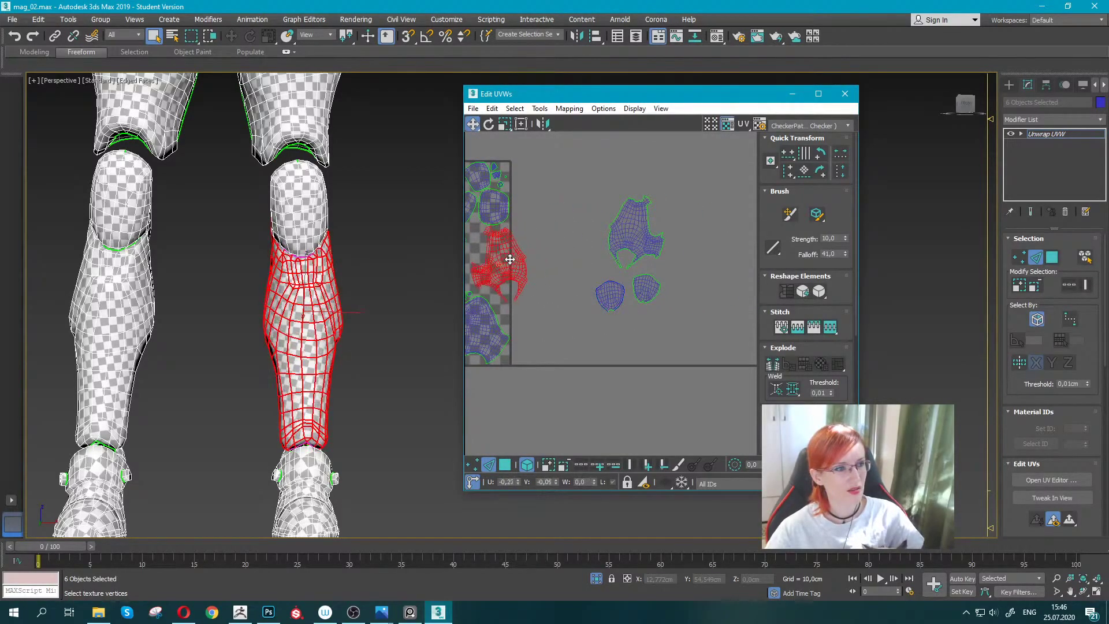
Slide the shin island left into a gap in the checker layout.
{"action": "scroll", "coordinate": [572, 266], "scroll_direction": "up", "scroll_amount": 2}
{"action": "scroll", "coordinate": [573, 266], "scroll_direction": "up", "scroll_amount": 2}
{"action": "middle_click_drag", "start_coordinate": [573, 265], "coordinate": [676, 267]}
{"action": "scroll", "coordinate": [676, 266], "scroll_direction": "up", "scroll_amount": 1}
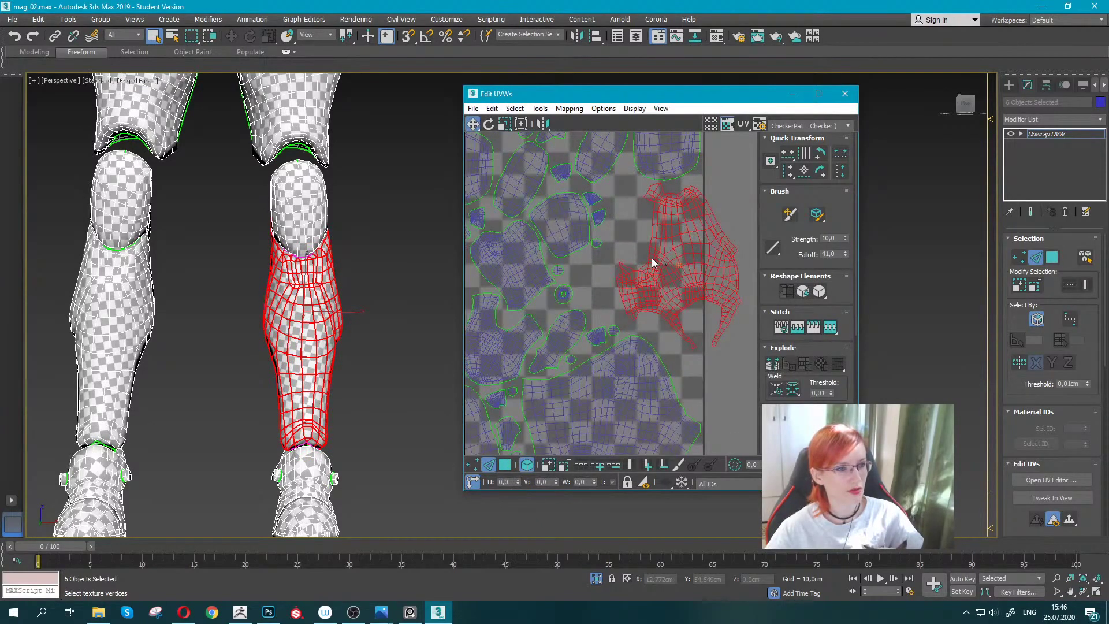
{"action": "left_click_drag", "start_coordinate": [665, 262], "coordinate": [629, 256]}
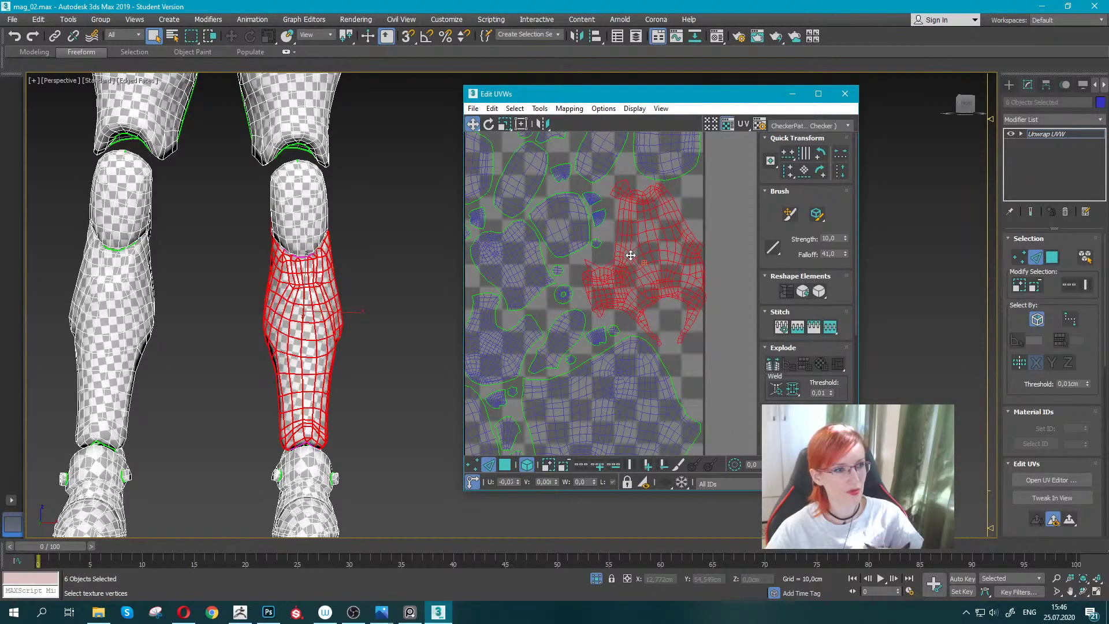
{"action": "left_click_drag", "start_coordinate": [629, 256], "coordinate": [621, 257]}
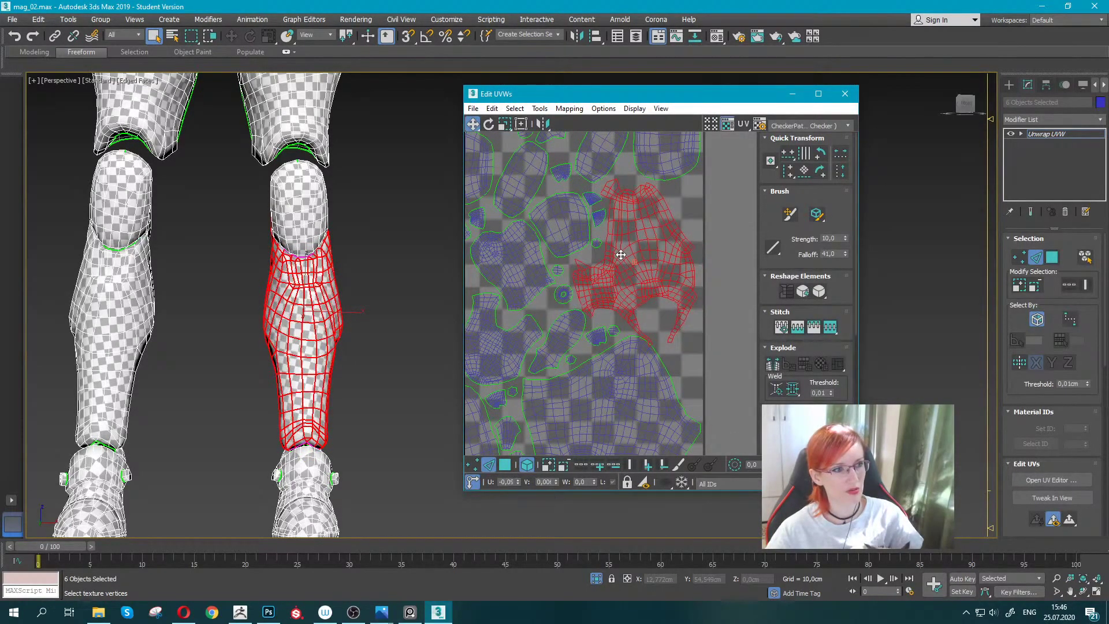
{"action": "scroll", "coordinate": [621, 267], "scroll_direction": "up", "scroll_amount": 1}
Rotate the shin island to fit the layout and nudge it into place.
{"action": "key", "text": "e"}
{"action": "left_click_drag", "start_coordinate": [588, 305], "coordinate": [638, 303]}
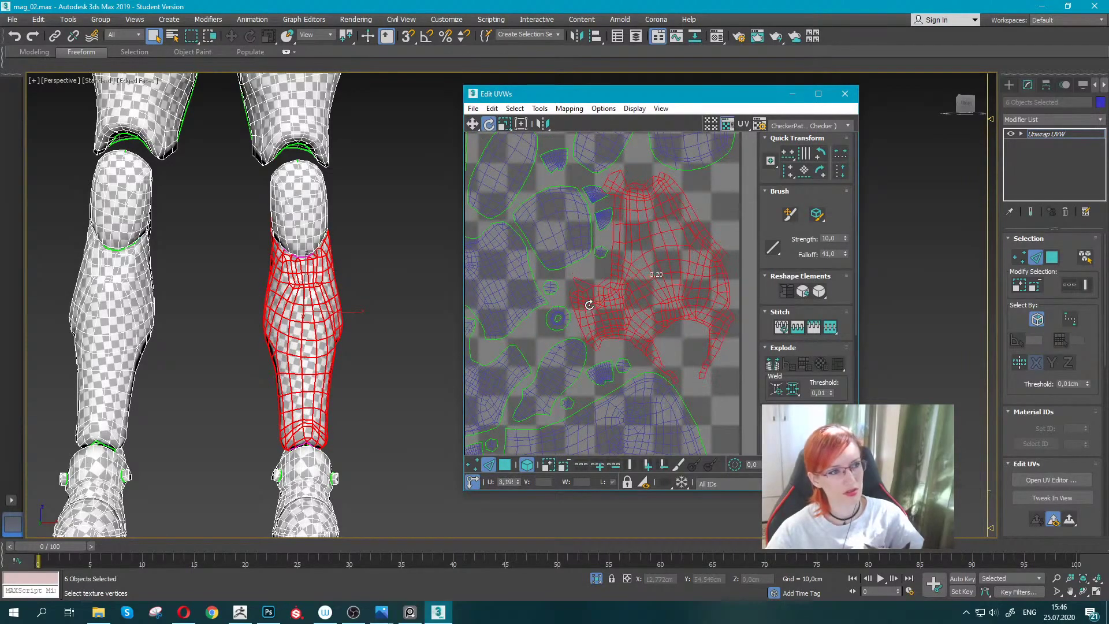
{"action": "key", "text": "w"}
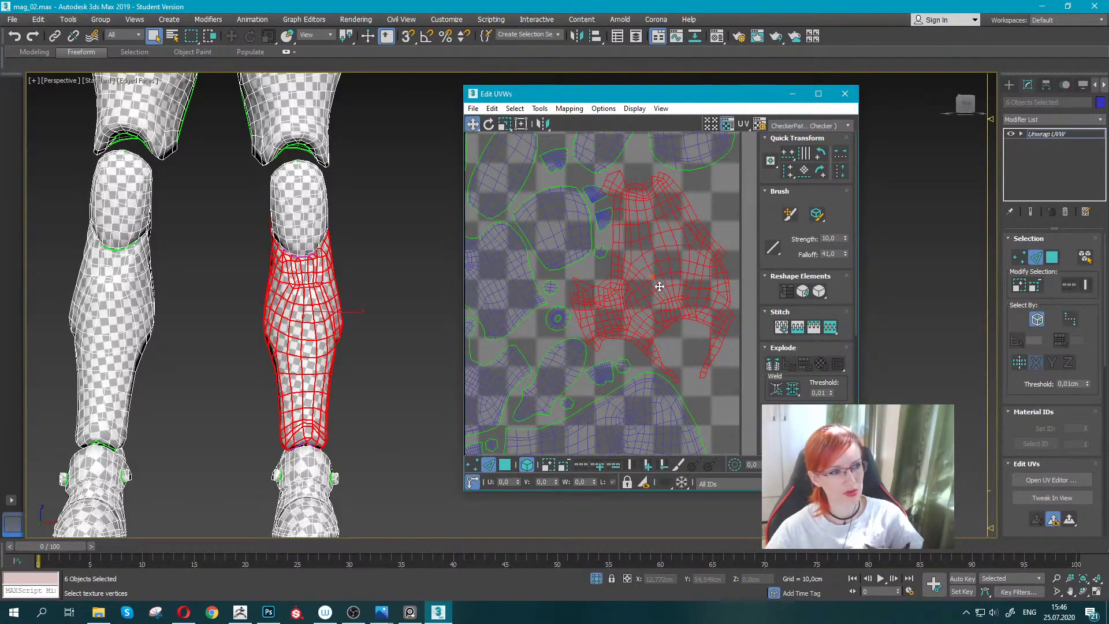
{"action": "left_click_drag", "start_coordinate": [663, 288], "coordinate": [667, 285]}
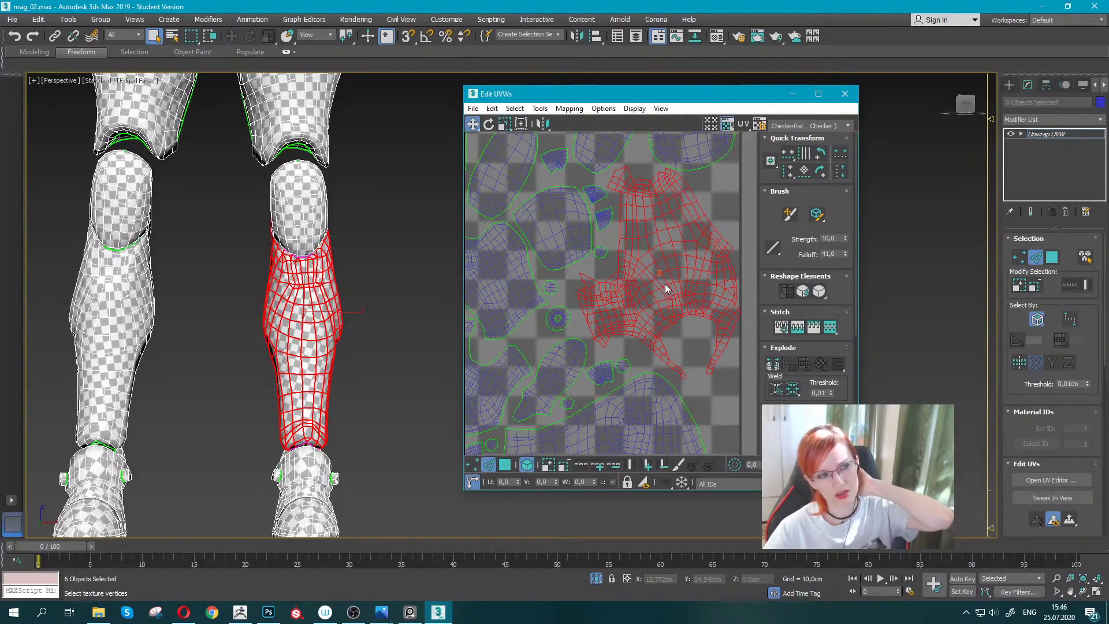
{"action": "middle_click_drag", "start_coordinate": [665, 287], "coordinate": [654, 321]}
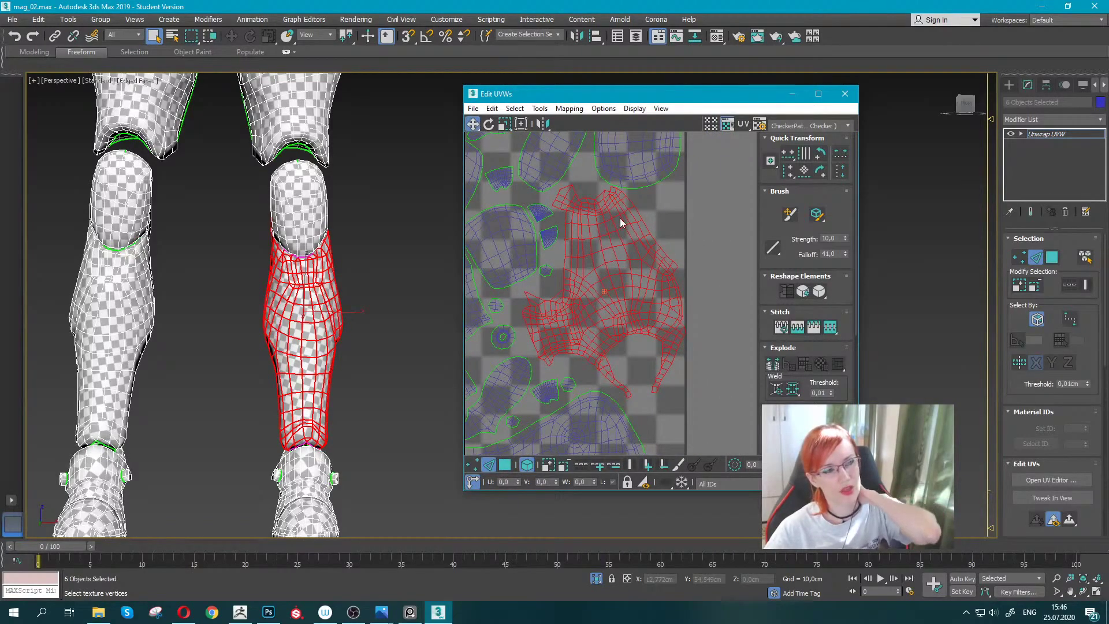
{"action": "middle_click_drag", "start_coordinate": [619, 217], "coordinate": [563, 283]}
{"action": "scroll", "coordinate": [563, 283], "scroll_direction": "up", "scroll_amount": 1}
{"action": "scroll", "coordinate": [572, 297], "scroll_direction": "up", "scroll_amount": 1}
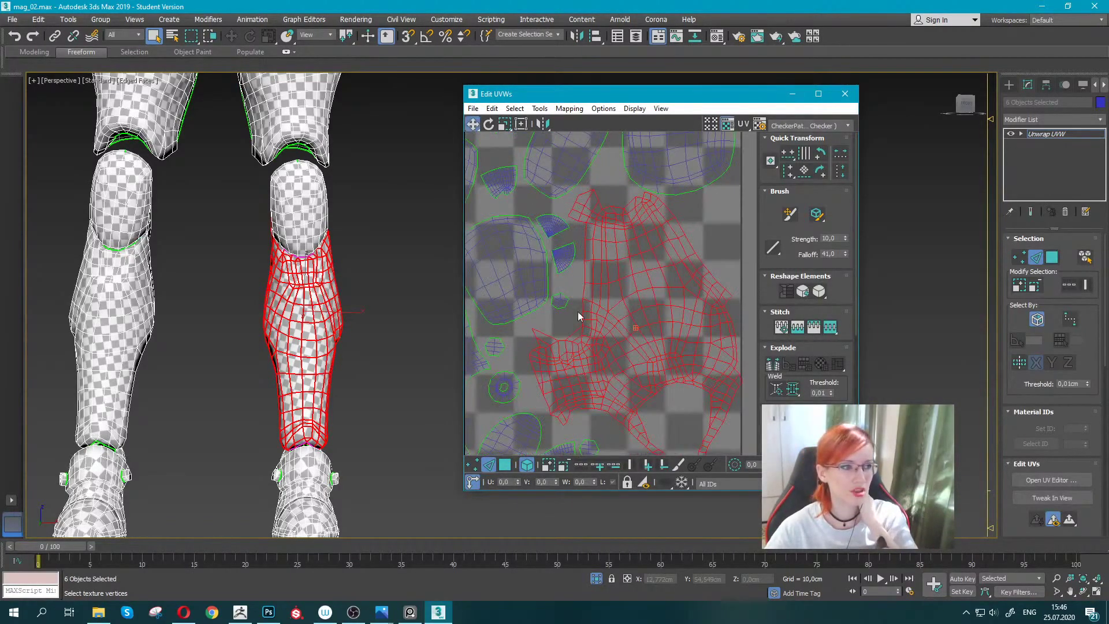
{"action": "scroll", "coordinate": [578, 310], "scroll_direction": "up", "scroll_amount": 1}
{"action": "scroll", "coordinate": [606, 264], "scroll_direction": "up", "scroll_amount": 1}
{"action": "left_click_drag", "start_coordinate": [596, 258], "coordinate": [592, 264]}
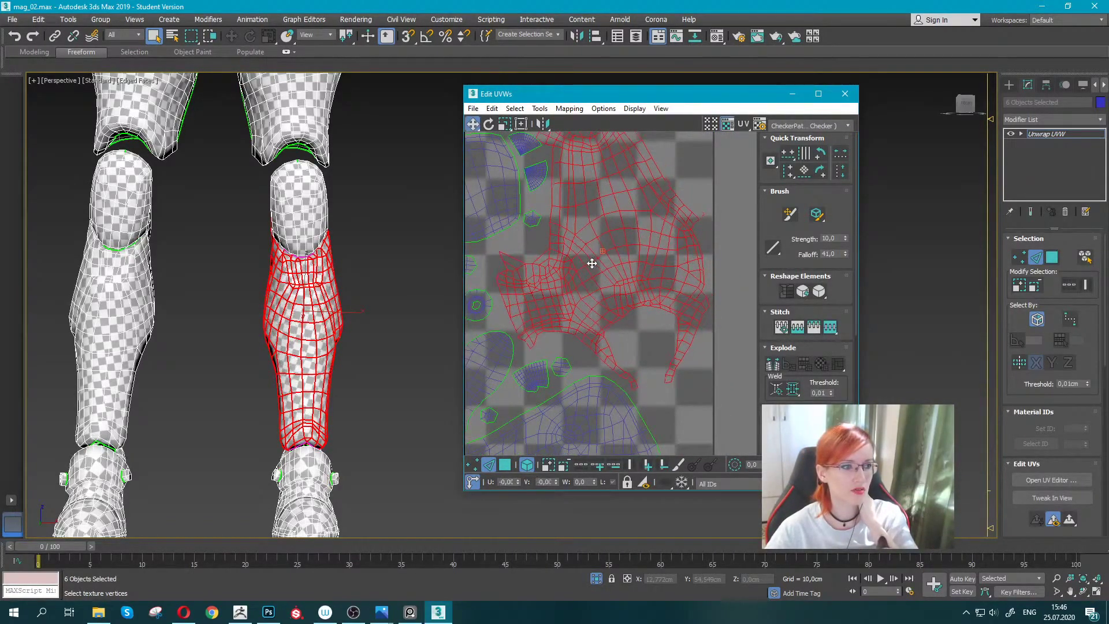
Move the small fan-shaped shell next to its neighbouring island.
{"action": "mouse_move", "coordinate": [594, 260]}
{"action": "middle_mouse_down"}
{"action": "mouse_move", "coordinate": [601, 321]}
{"action": "mouse_move", "coordinate": [594, 313]}
{"action": "middle_mouse_up"}
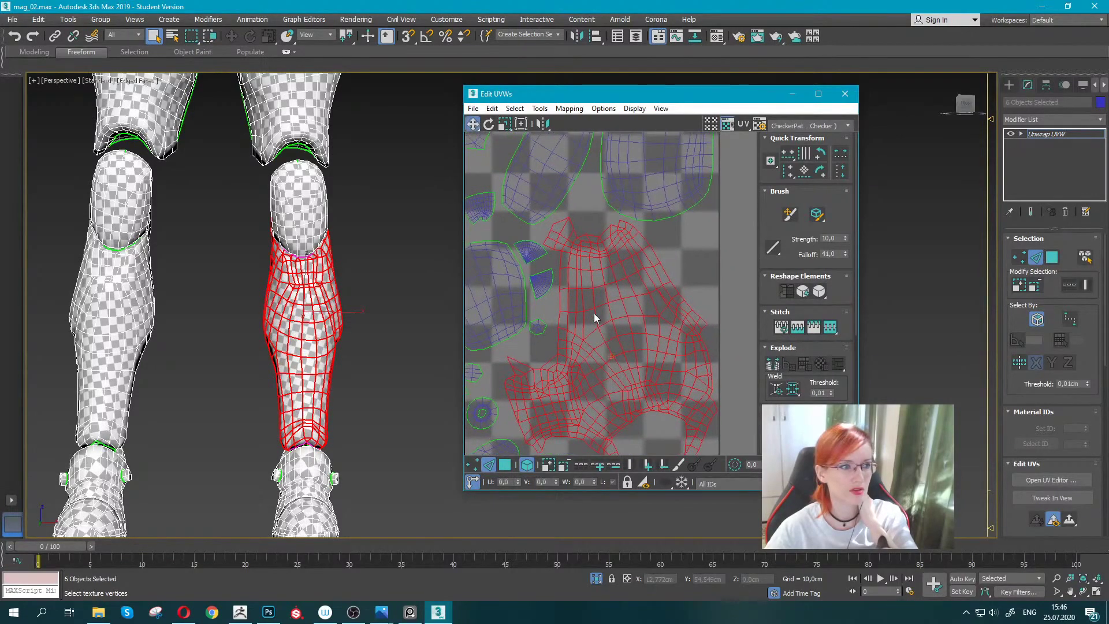
{"action": "left_click", "coordinate": [527, 253]}
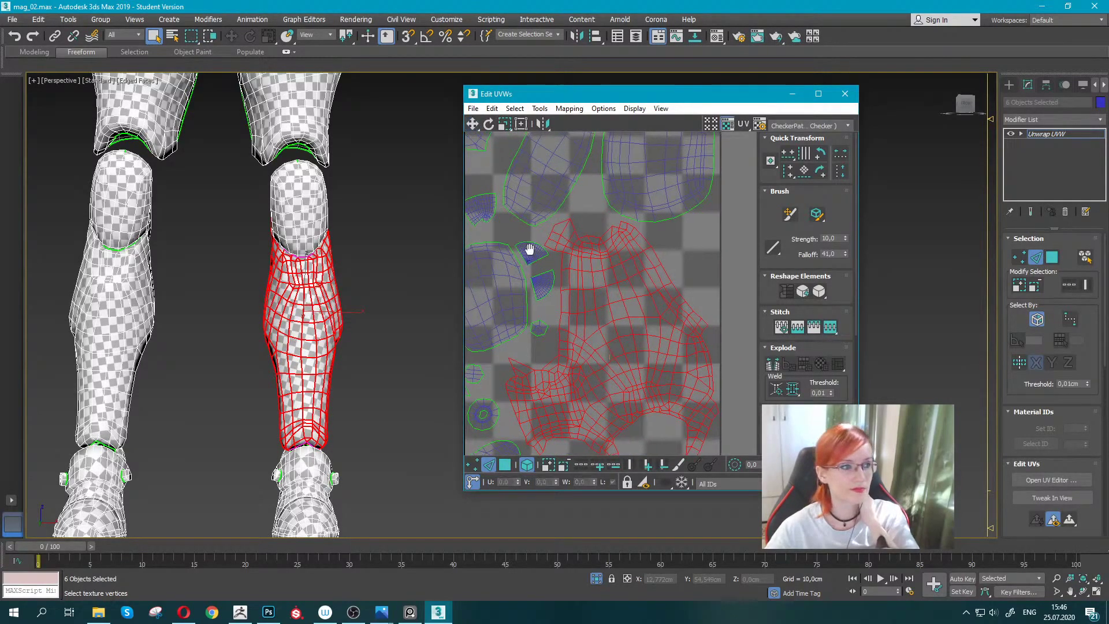
{"action": "scroll", "coordinate": [565, 255], "scroll_direction": "up", "scroll_amount": 3}
{"action": "scroll", "coordinate": [589, 267], "scroll_direction": "up", "scroll_amount": 2}
{"action": "left_click_drag", "start_coordinate": [584, 258], "coordinate": [589, 277]}
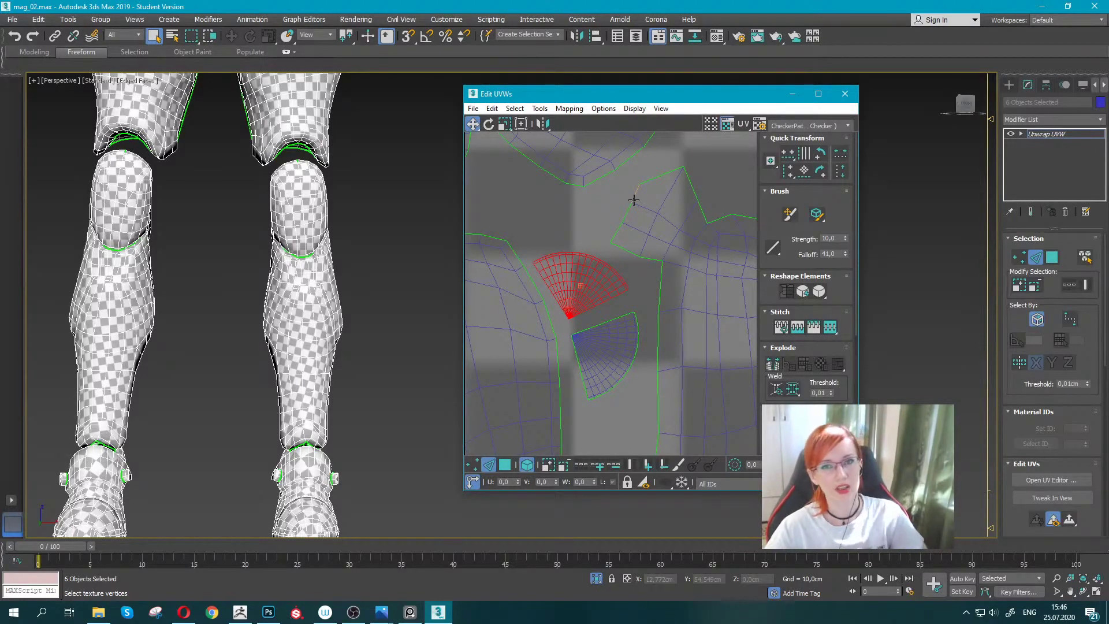
Move the calf UV shell into the checker tile.
{"action": "scroll", "coordinate": [633, 200], "scroll_direction": "down", "scroll_amount": 2}
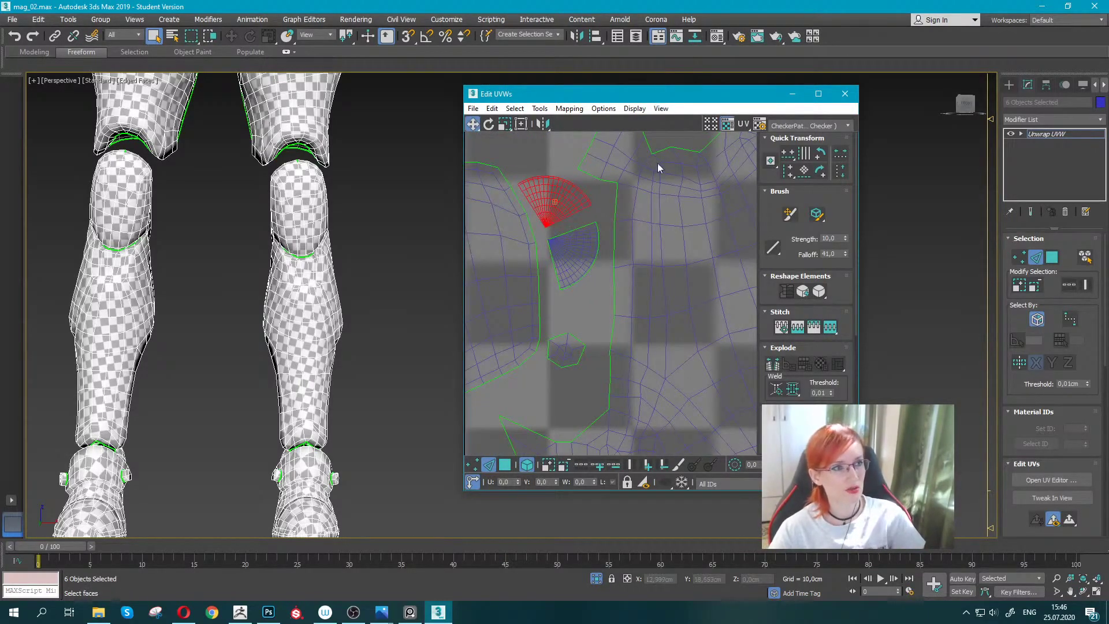
{"action": "scroll", "coordinate": [658, 163], "scroll_direction": "down", "scroll_amount": 3}
{"action": "scroll", "coordinate": [675, 231], "scroll_direction": "down", "scroll_amount": 2}
{"action": "scroll", "coordinate": [659, 288], "scroll_direction": "down", "scroll_amount": 2}
{"action": "scroll", "coordinate": [630, 326], "scroll_direction": "down", "scroll_amount": 1}
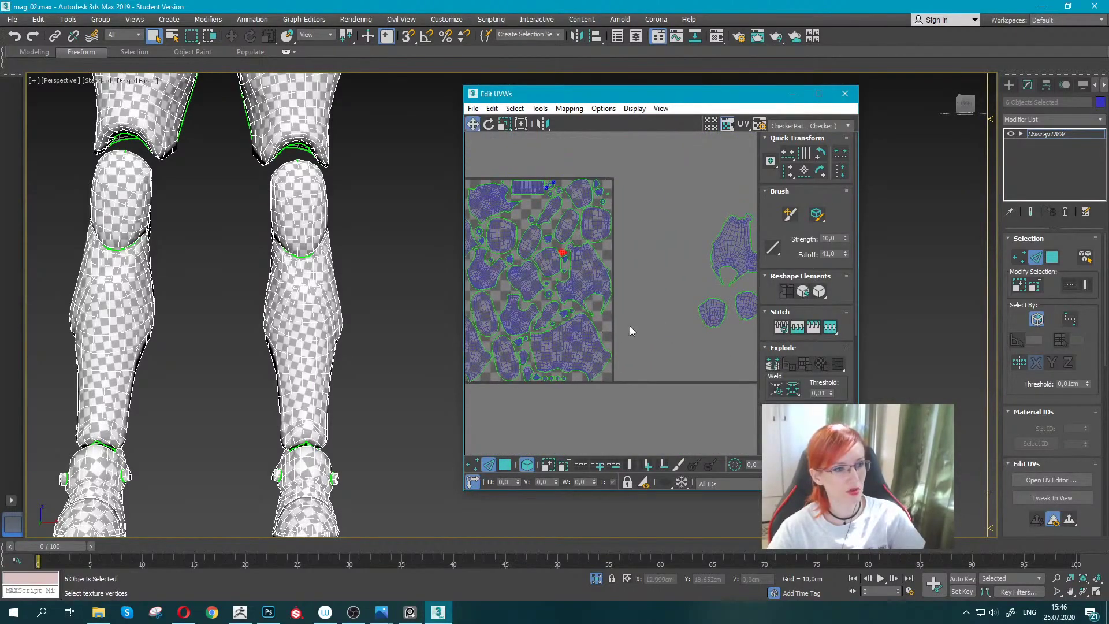
{"action": "scroll", "coordinate": [653, 309], "scroll_direction": "down", "scroll_amount": 1}
{"action": "scroll", "coordinate": [677, 293], "scroll_direction": "down", "scroll_amount": 1}
{"action": "left_click_drag", "start_coordinate": [746, 251], "coordinate": [535, 257]}
{"action": "scroll", "coordinate": [554, 273], "scroll_direction": "up", "scroll_amount": 5}
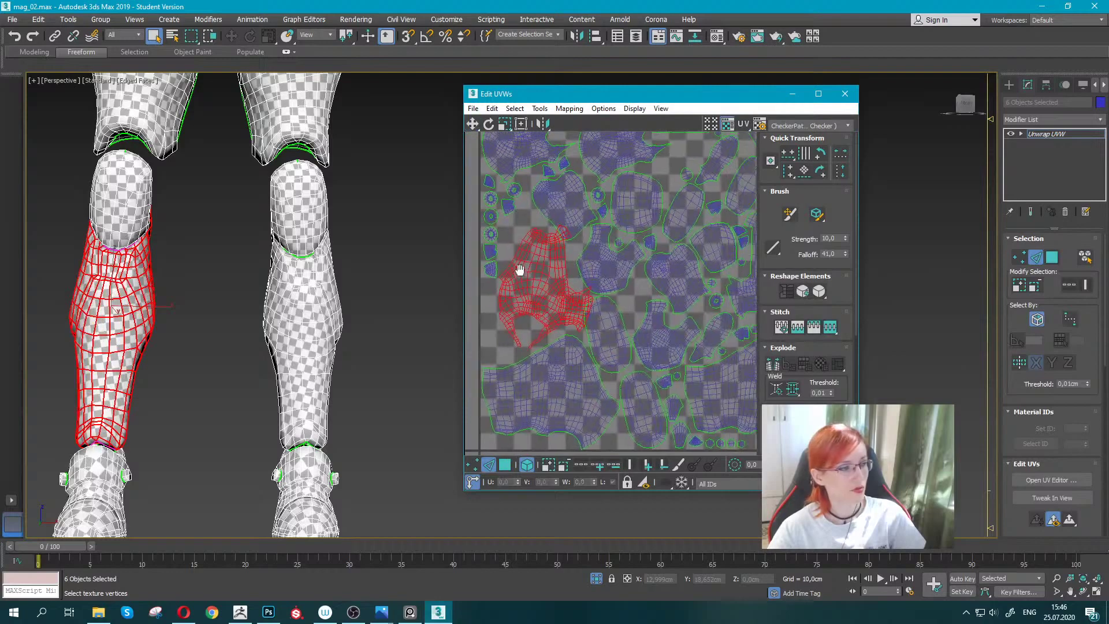
{"action": "middle_click_drag", "start_coordinate": [556, 251], "coordinate": [520, 270]}
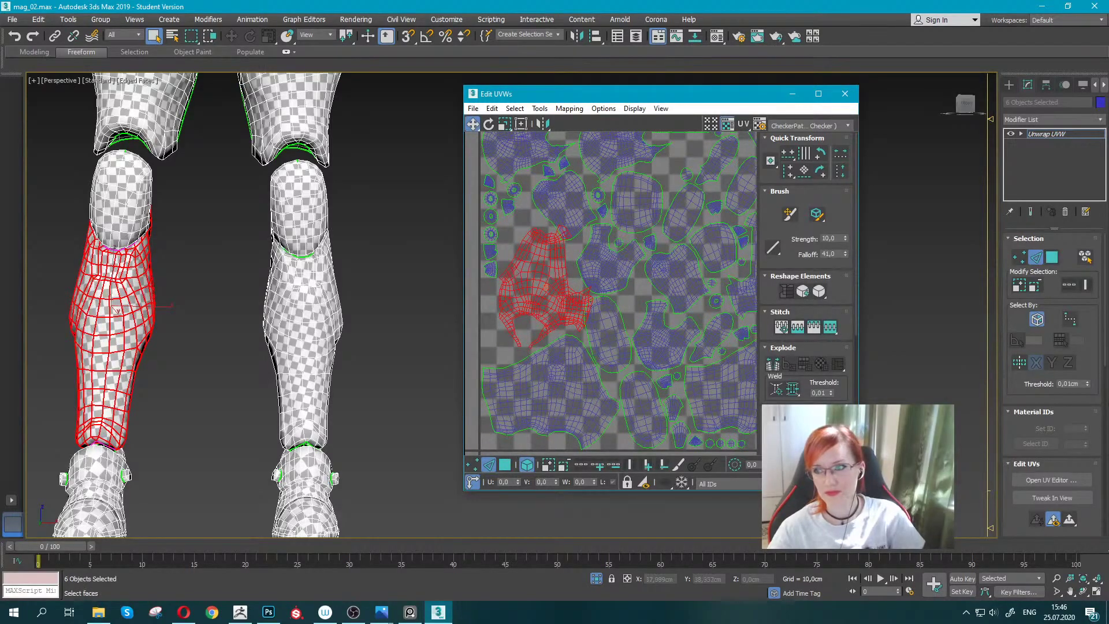
Rotate the calf island about 11.4 degrees.
{"action": "left_click", "coordinate": [184, 612]}
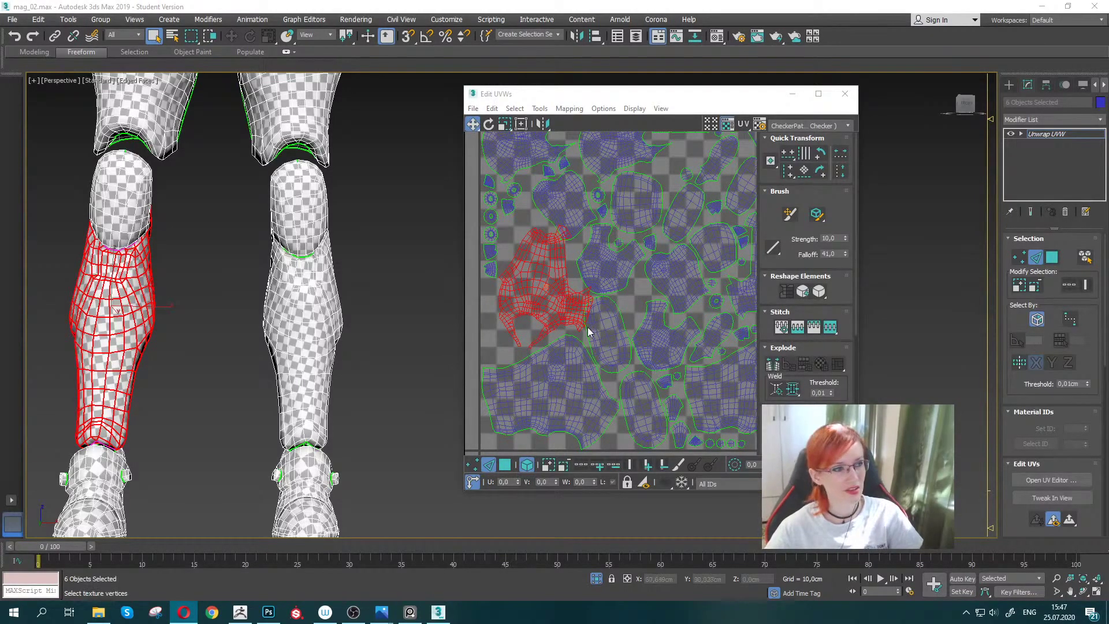
{"action": "scroll", "coordinate": [546, 284], "scroll_direction": "up", "scroll_amount": 2}
{"action": "key", "text": "e"}
{"action": "mouse_move", "coordinate": [570, 272]}
{"action": "left_mouse_down"}
{"action": "mouse_move", "coordinate": [521, 292]}
{"action": "mouse_move", "coordinate": [641, 274]}
{"action": "left_mouse_up"}
{"action": "scroll", "coordinate": [521, 292], "scroll_direction": "up", "scroll_amount": 2}
Move a small UV piece up and right in the layout.
{"action": "left_click", "coordinate": [519, 287]}
{"action": "key", "text": "w"}
{"action": "mouse_move", "coordinate": [523, 263]}
{"action": "left_mouse_down"}
{"action": "mouse_move", "coordinate": [587, 228]}
{"action": "mouse_move", "coordinate": [581, 218]}
{"action": "left_mouse_up"}
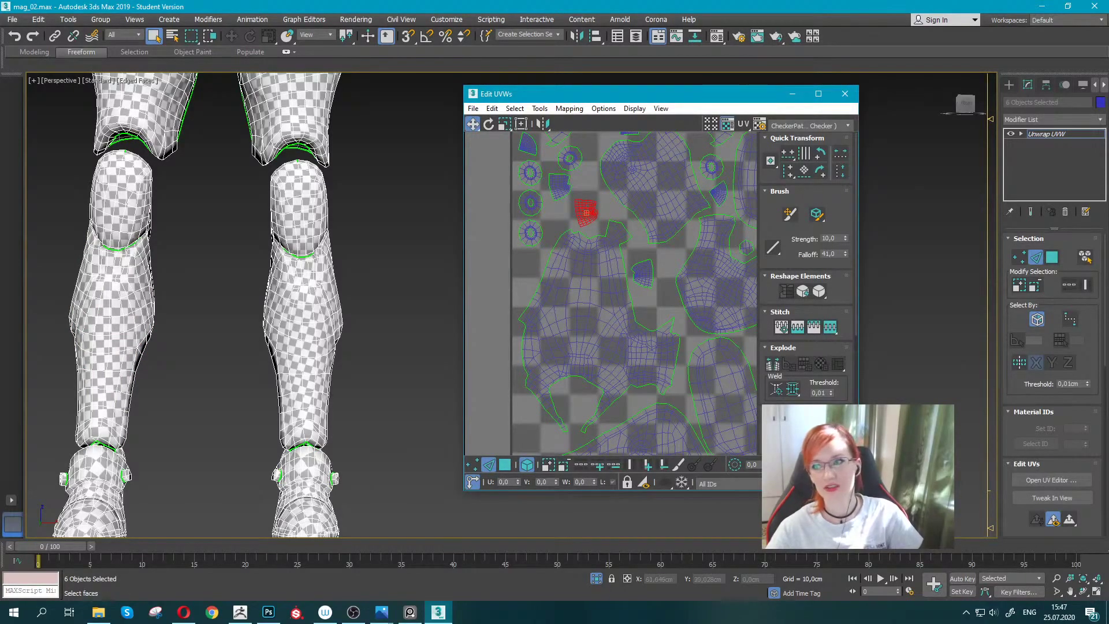
{"action": "key", "text": "alt+Tab"}
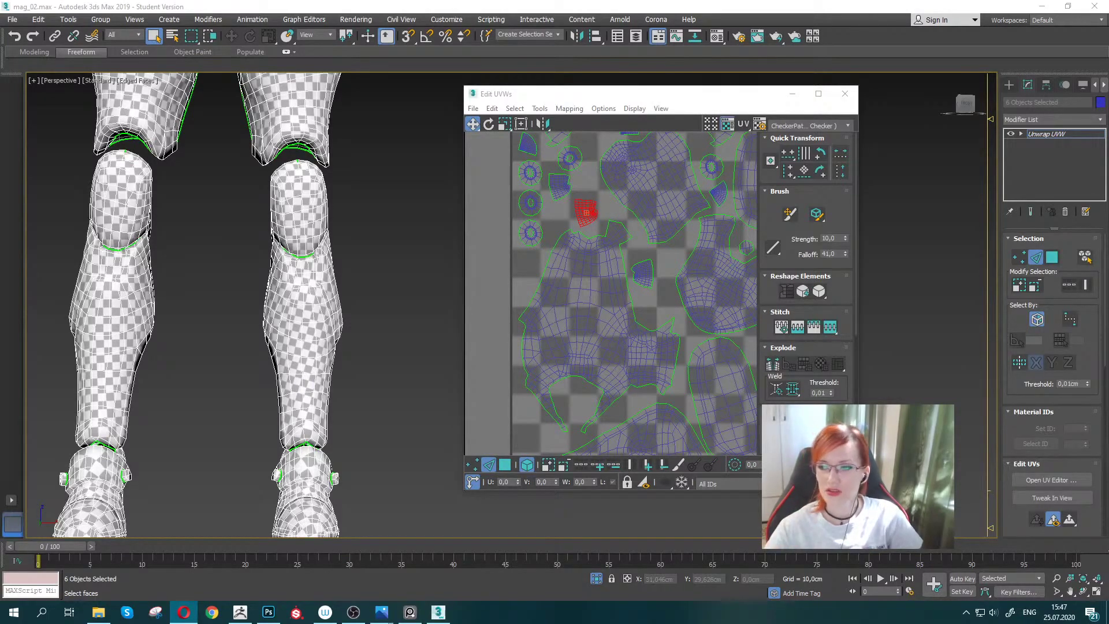
{"action": "middle_click_drag", "start_coordinate": [584, 266], "coordinate": [570, 225]}
{"action": "scroll", "coordinate": [601, 266], "scroll_direction": "down", "scroll_amount": 6}
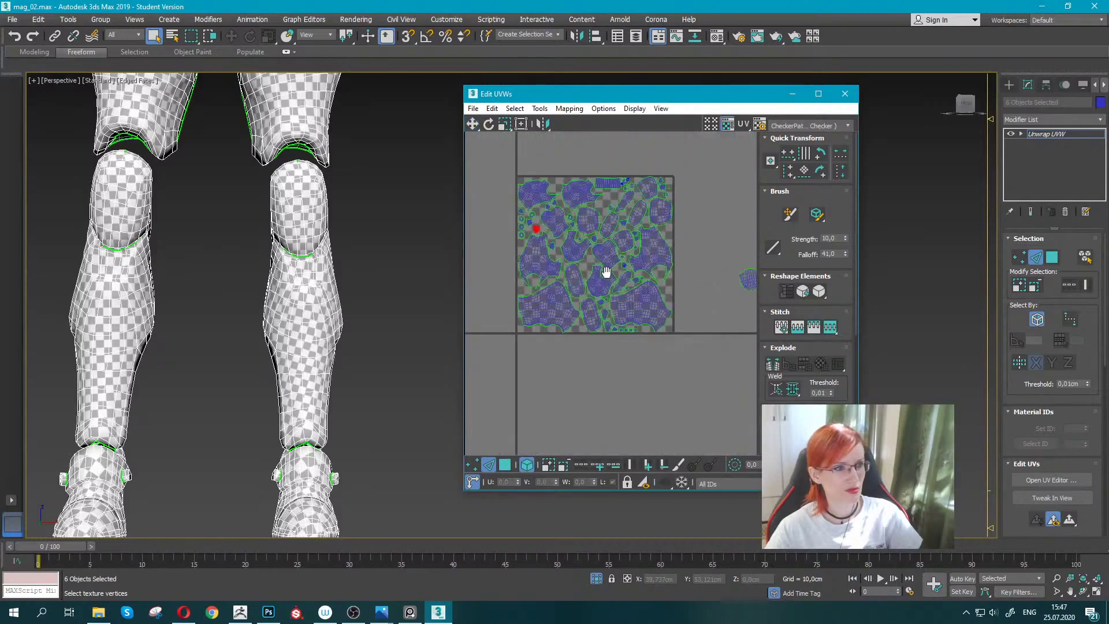
{"action": "scroll", "coordinate": [682, 309], "scroll_direction": "down", "scroll_amount": 2}
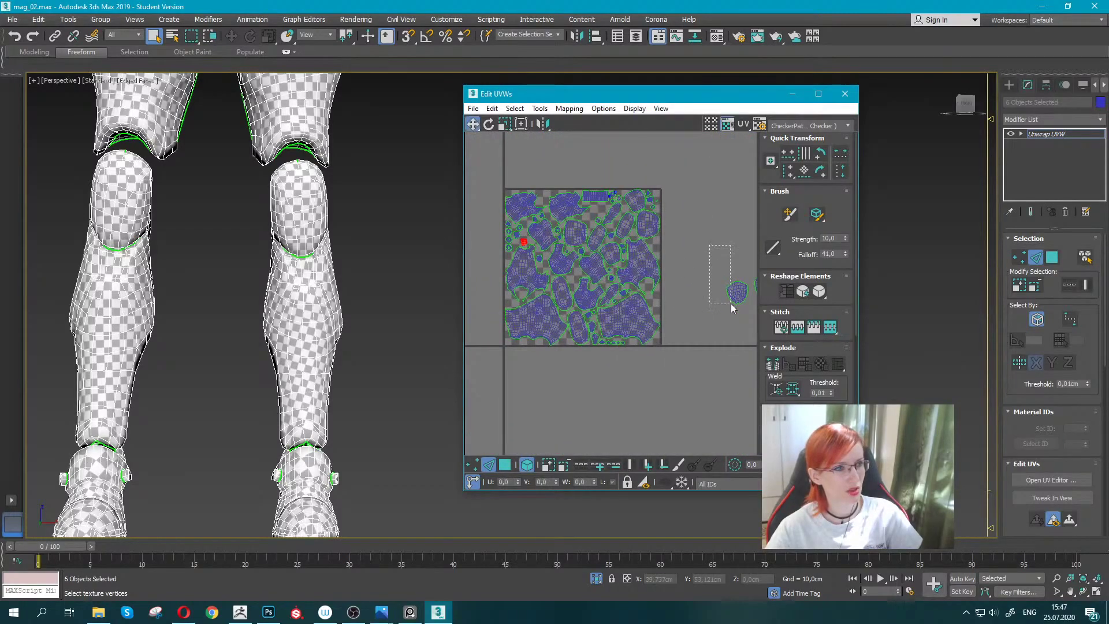
Place the first knee-cap shell above the top-left of the tile.
{"action": "mouse_move", "coordinate": [709, 244]}
{"action": "left_mouse_down"}
{"action": "mouse_move", "coordinate": [730, 303]}
{"action": "mouse_move", "coordinate": [543, 171]}
{"action": "left_mouse_up"}
{"action": "middle_click_drag", "start_coordinate": [675, 253], "coordinate": [646, 258]}
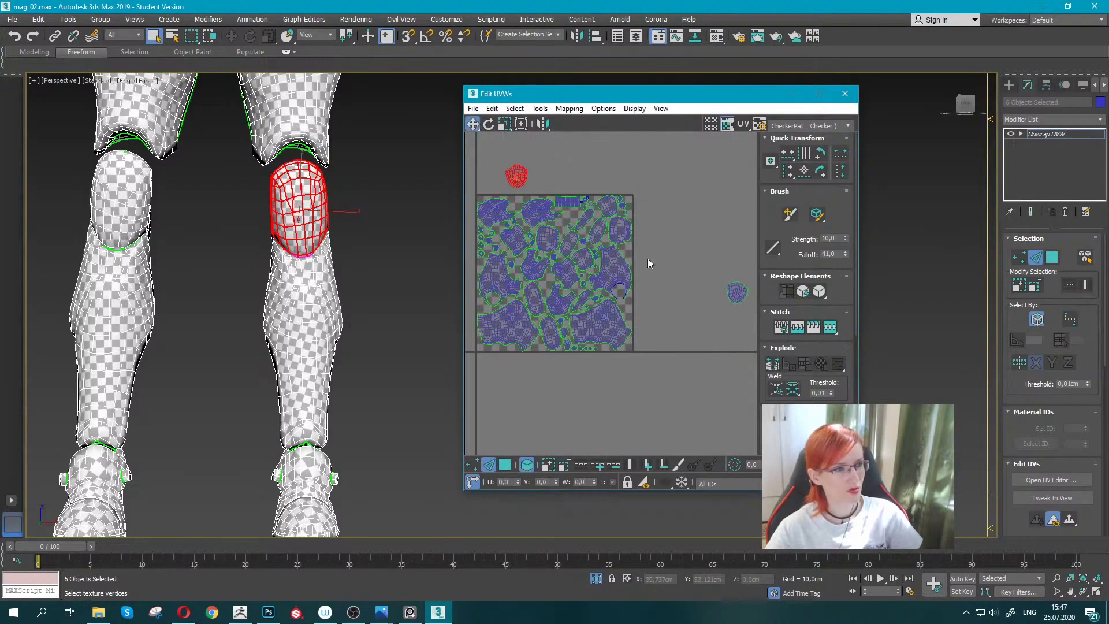
{"action": "left_click", "coordinate": [735, 292]}
{"action": "left_click_drag", "start_coordinate": [735, 292], "coordinate": [555, 177]}
{"action": "scroll", "coordinate": [581, 253], "scroll_direction": "up", "scroll_amount": 2}
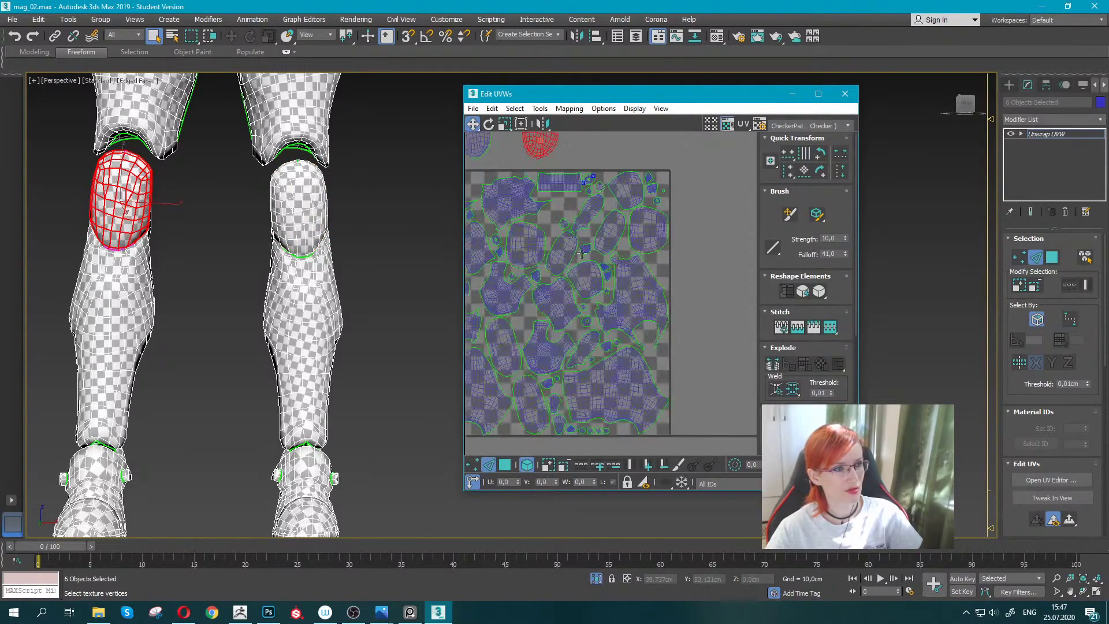
{"action": "scroll", "coordinate": [581, 253], "scroll_direction": "up", "scroll_amount": 2}
Place the second knee-cap shell beside the first above the tile.
{"action": "middle_click_drag", "start_coordinate": [581, 252], "coordinate": [598, 296]}
{"action": "left_click", "coordinate": [617, 308]}
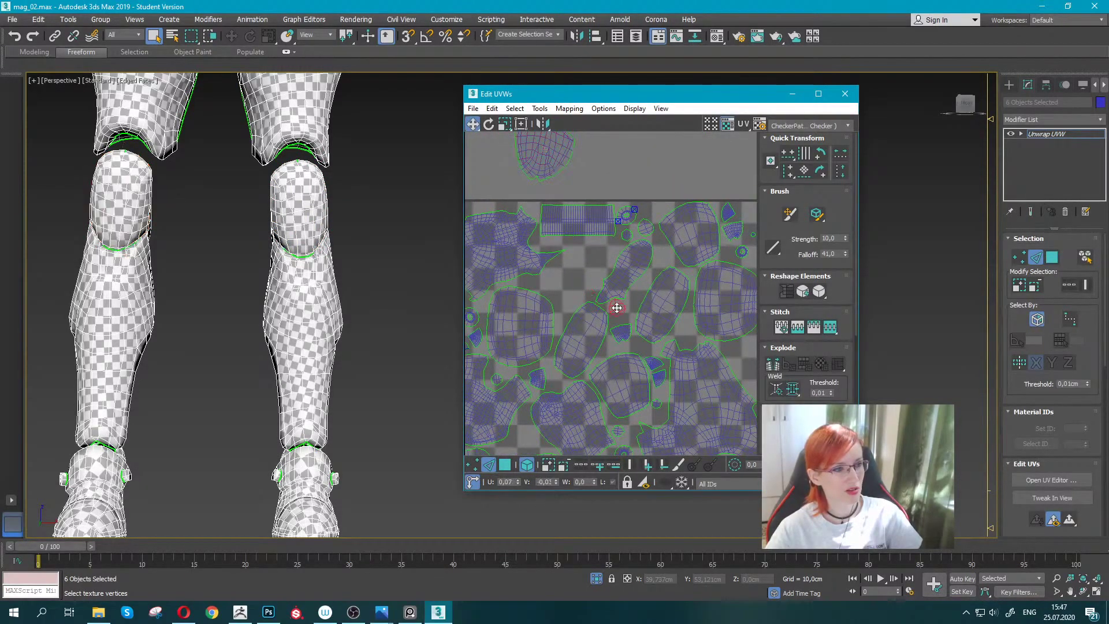
{"action": "left_click", "coordinate": [578, 283]}
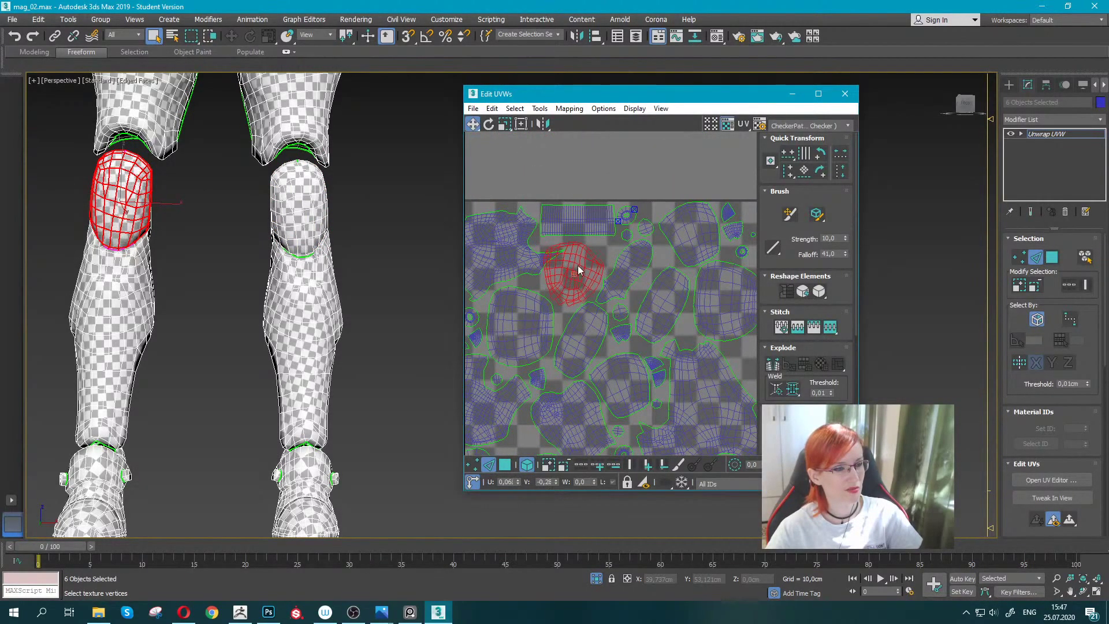
{"action": "left_click_drag", "start_coordinate": [578, 280], "coordinate": [557, 165]}
{"action": "scroll", "coordinate": [595, 223], "scroll_direction": "down", "scroll_amount": 3}
{"action": "middle_click_drag", "start_coordinate": [595, 222], "coordinate": [617, 219]}
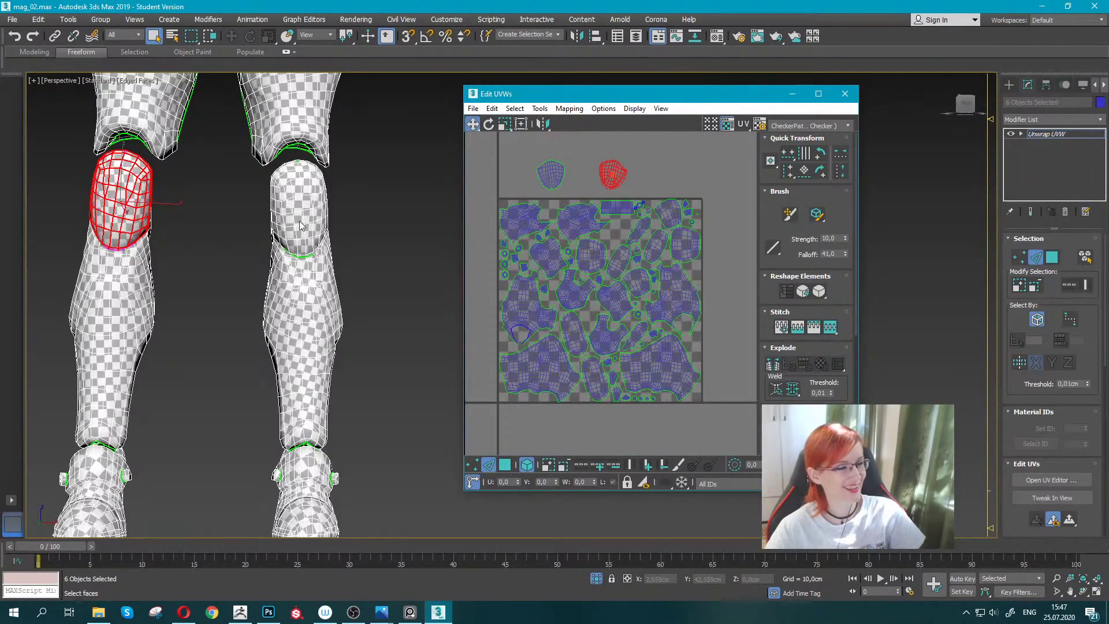
{"action": "scroll", "coordinate": [237, 396], "scroll_direction": "up", "scroll_amount": 3}
{"action": "middle_click_drag", "start_coordinate": [307, 345], "coordinate": [358, 346], "text": "alt"}
Select the edges around the boot's ankle strap, orbiting to reach each side.
{"action": "mouse_move", "coordinate": [581, 244]}
{"action": "middle_mouse_down"}
{"action": "mouse_move", "coordinate": [572, 262]}
{"action": "mouse_move", "coordinate": [597, 234]}
{"action": "middle_mouse_up"}
{"action": "middle_click_drag", "start_coordinate": [327, 317], "coordinate": [293, 300], "text": "alt"}
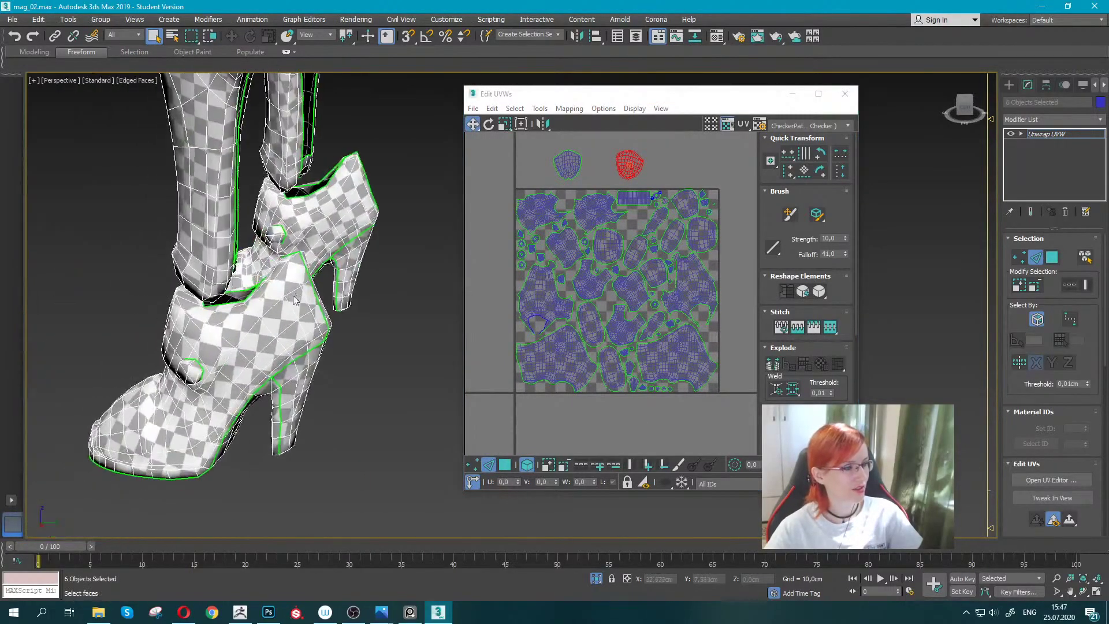
{"action": "scroll", "coordinate": [293, 300], "scroll_direction": "up", "scroll_amount": 2}
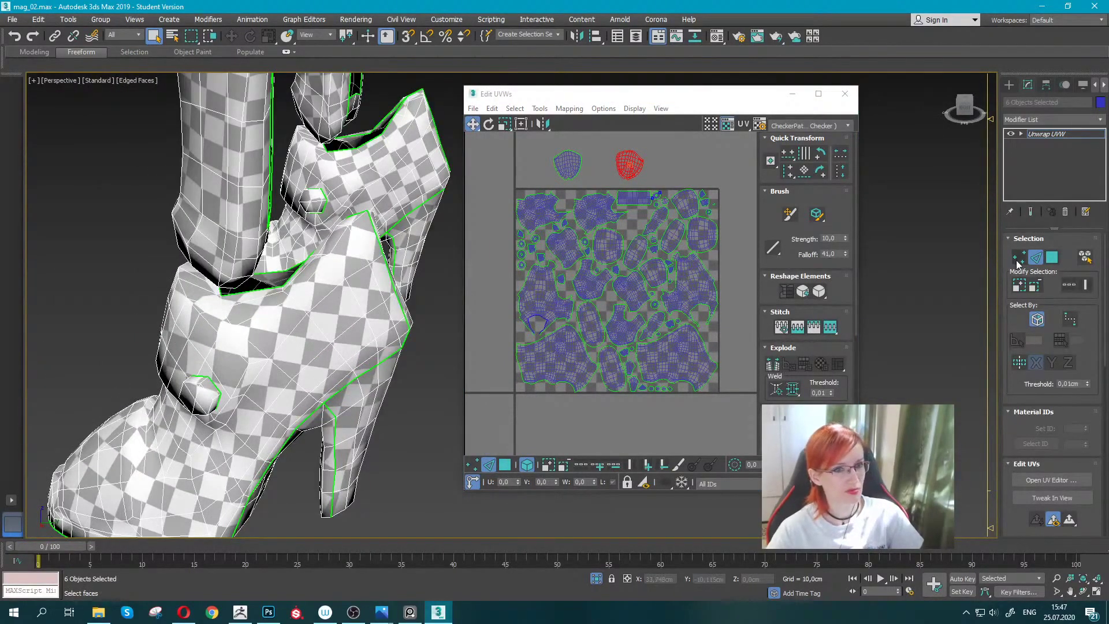
{"action": "left_click", "coordinate": [235, 323]}
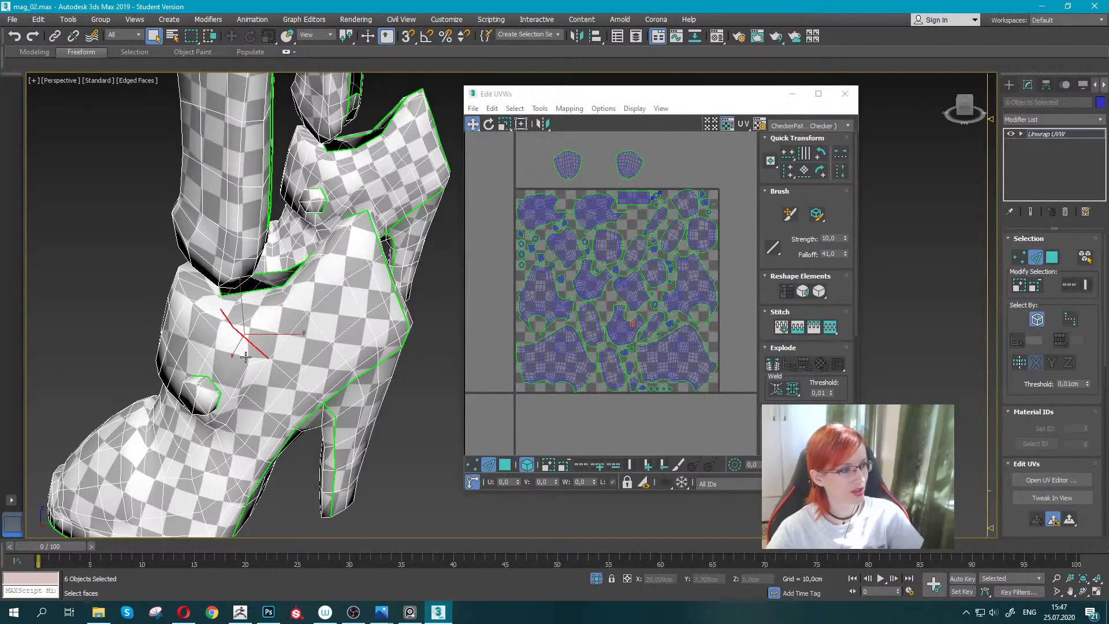
{"action": "mouse_move", "coordinate": [256, 377]}
{"action": "middle_mouse_down", "text": "alt"}
{"action": "mouse_move", "coordinate": [225, 412]}
{"action": "mouse_move", "coordinate": [221, 381]}
{"action": "mouse_move", "coordinate": [346, 401]}
{"action": "mouse_move", "coordinate": [299, 373]}
{"action": "middle_mouse_up", "text": "alt"}
{"action": "left_click", "coordinate": [221, 413]}
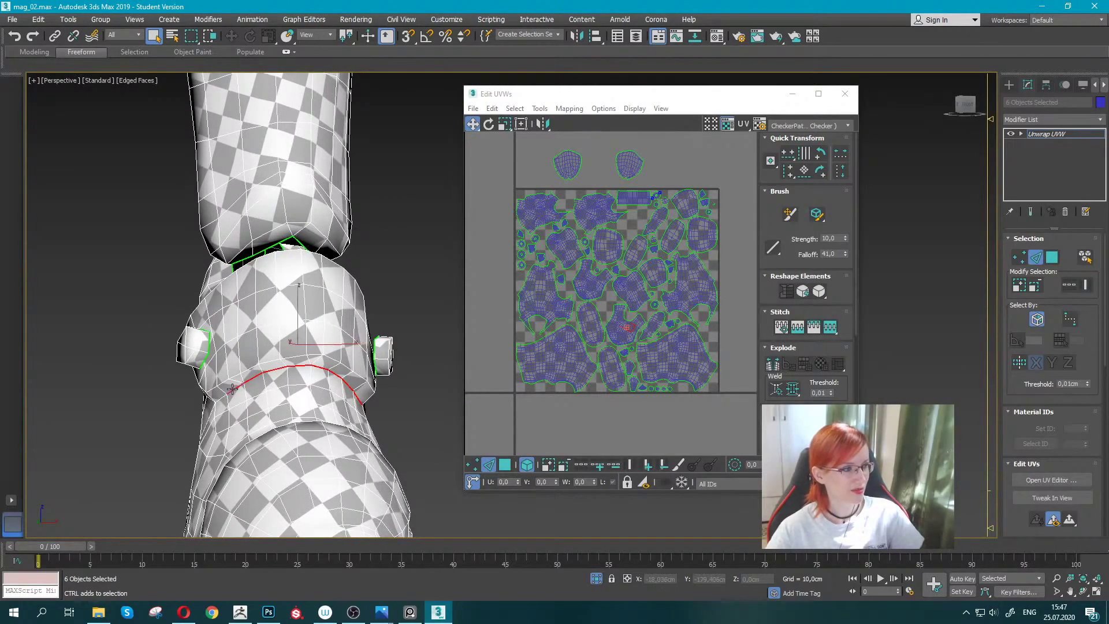
{"action": "scroll", "coordinate": [299, 373], "scroll_direction": "up", "scroll_amount": 4}
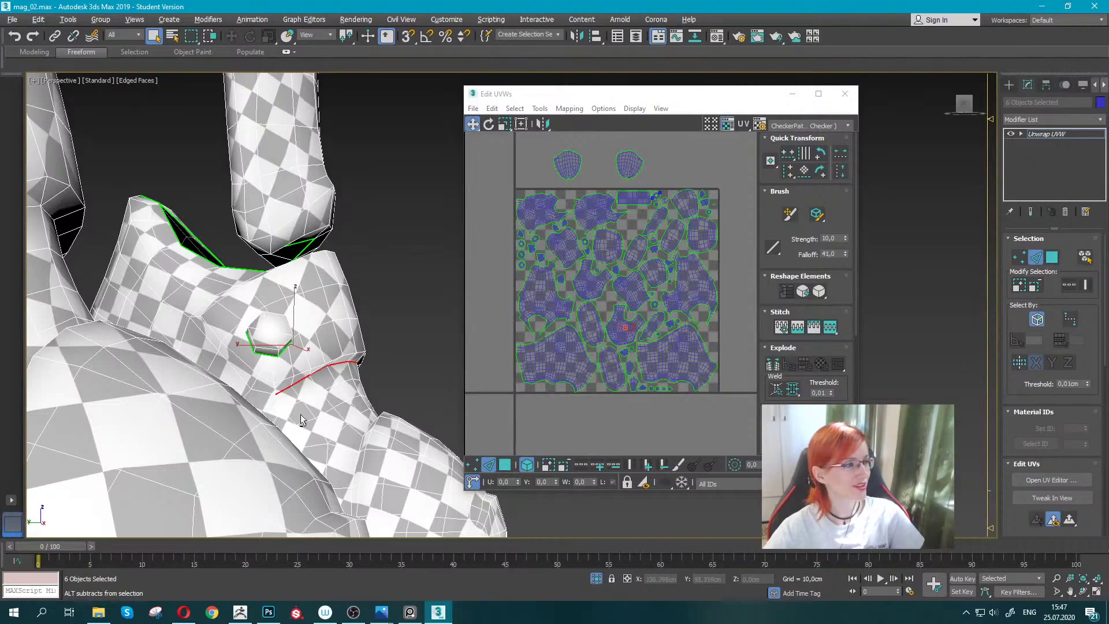
{"action": "middle_click_drag", "start_coordinate": [299, 372], "coordinate": [240, 386], "text": "alt"}
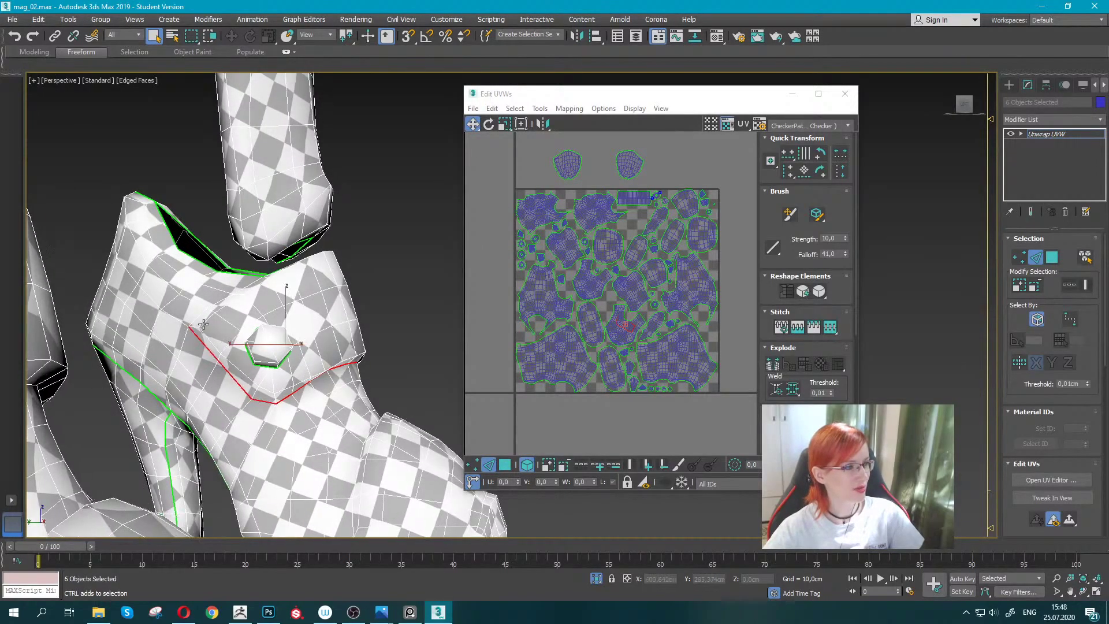
{"action": "middle_click_drag", "start_coordinate": [203, 347], "coordinate": [219, 343], "text": "alt"}
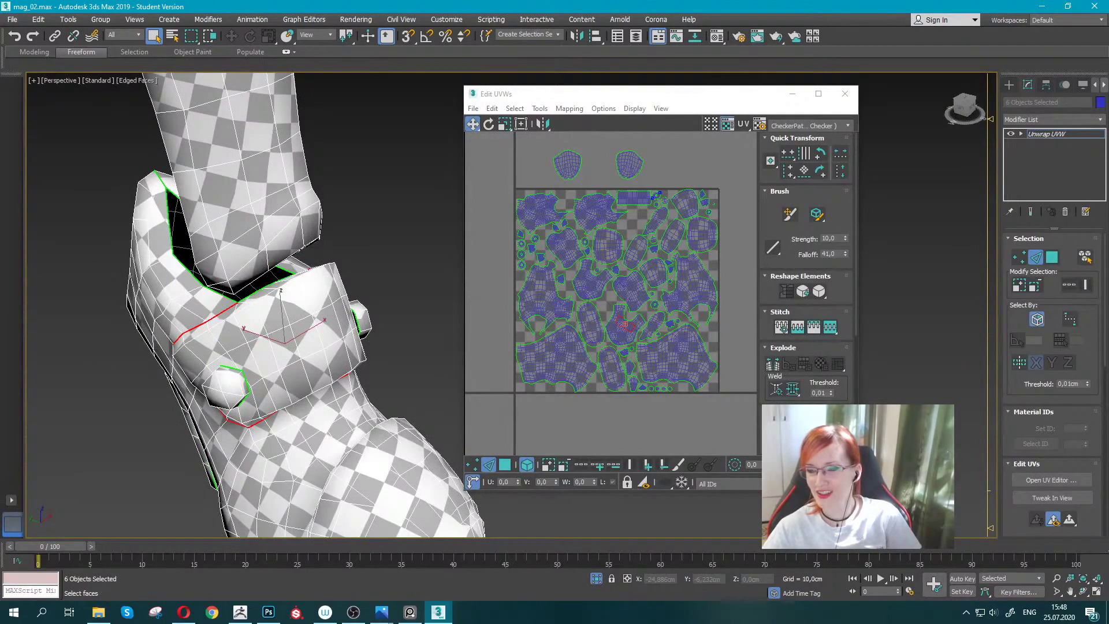
{"action": "left_click", "coordinate": [184, 612]}
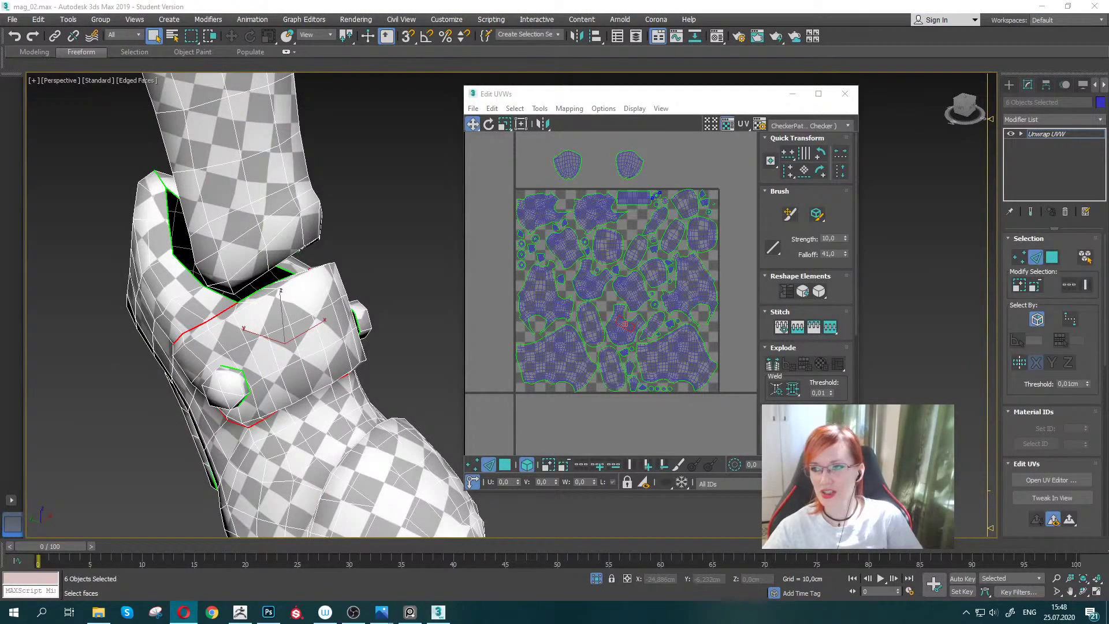
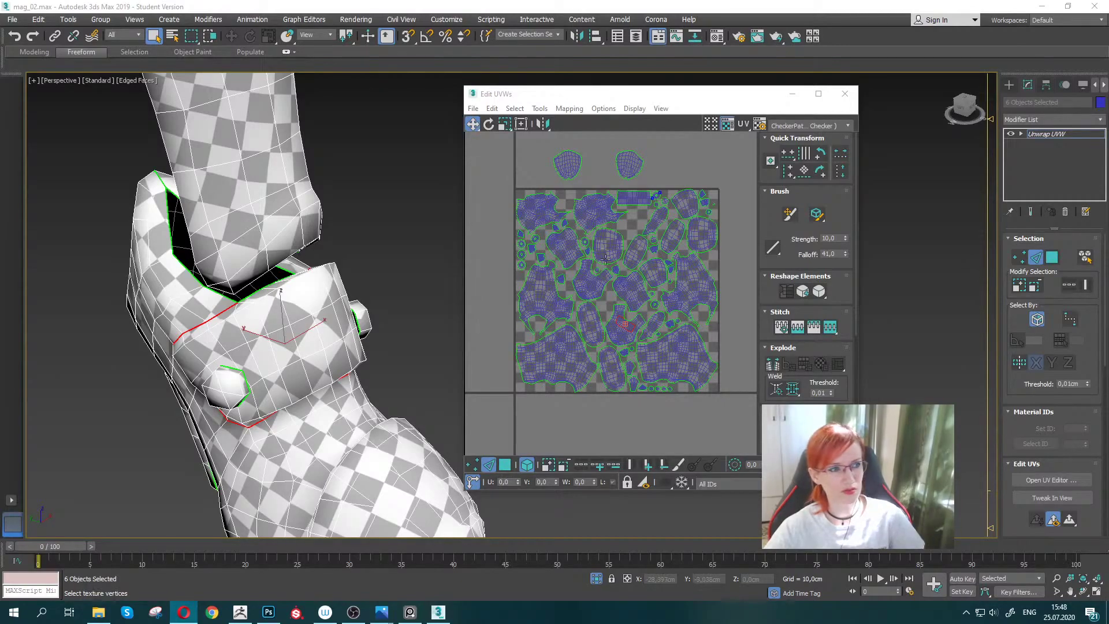
Orbit to a front view of one boot leg and apply Tools > Break to the earlier UV selection.
{"action": "scroll", "coordinate": [618, 330], "scroll_direction": "up", "scroll_amount": 2}
{"action": "scroll", "coordinate": [618, 330], "scroll_direction": "up", "scroll_amount": 2}
{"action": "scroll", "coordinate": [618, 330], "scroll_direction": "up", "scroll_amount": 2}
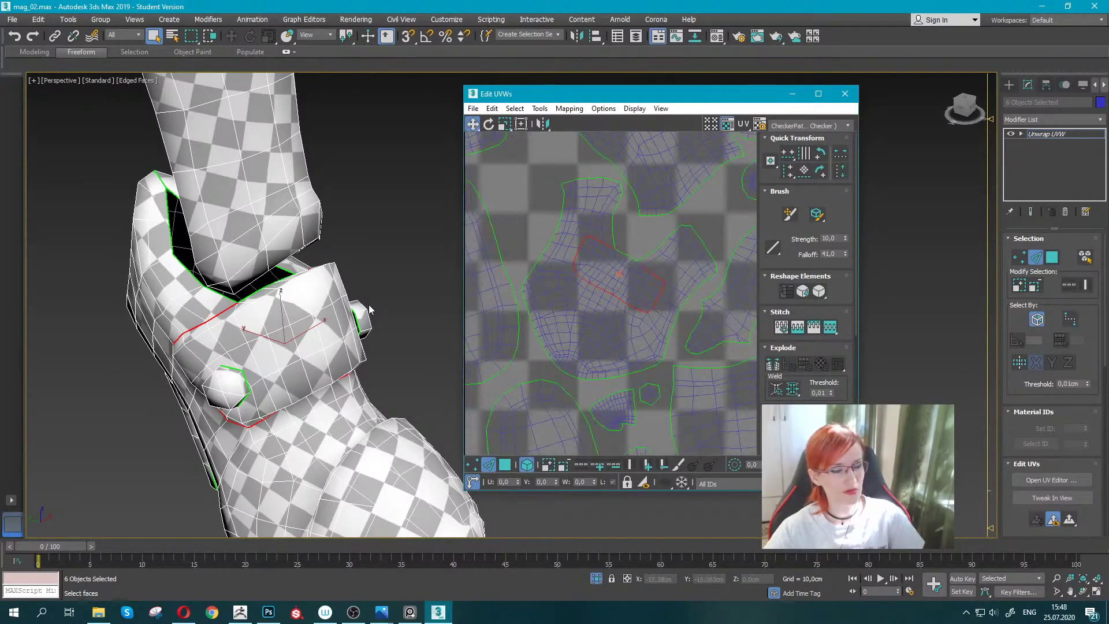
{"action": "scroll", "coordinate": [186, 307], "scroll_direction": "up", "scroll_amount": 3}
{"action": "middle_click_drag", "start_coordinate": [186, 308], "coordinate": [141, 286], "text": "alt"}
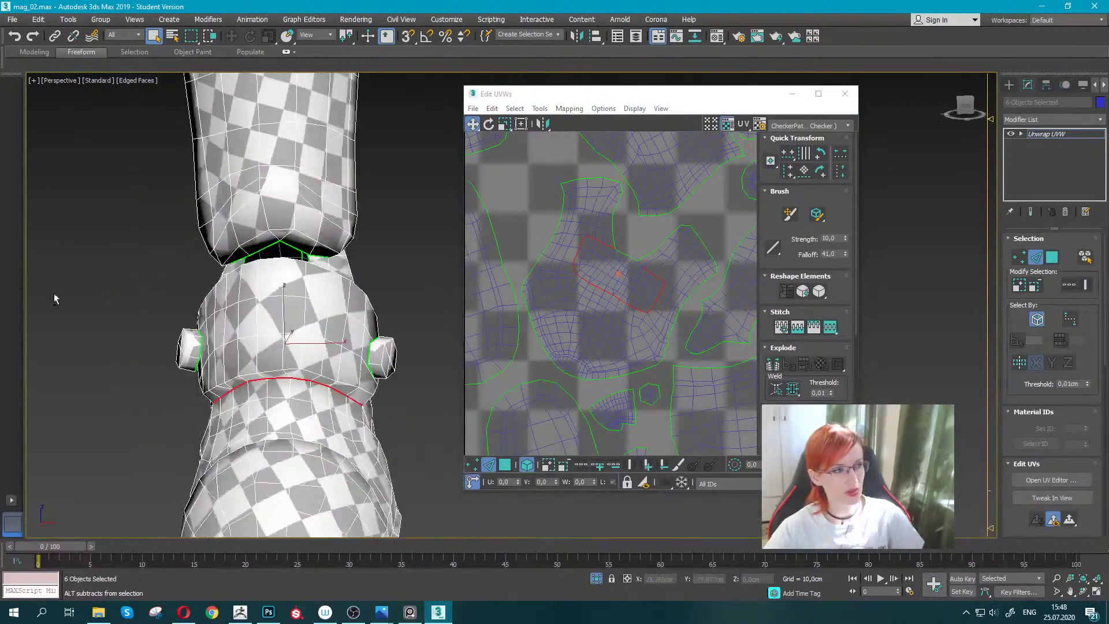
{"action": "scroll", "coordinate": [90, 295], "scroll_direction": "down", "scroll_amount": 3}
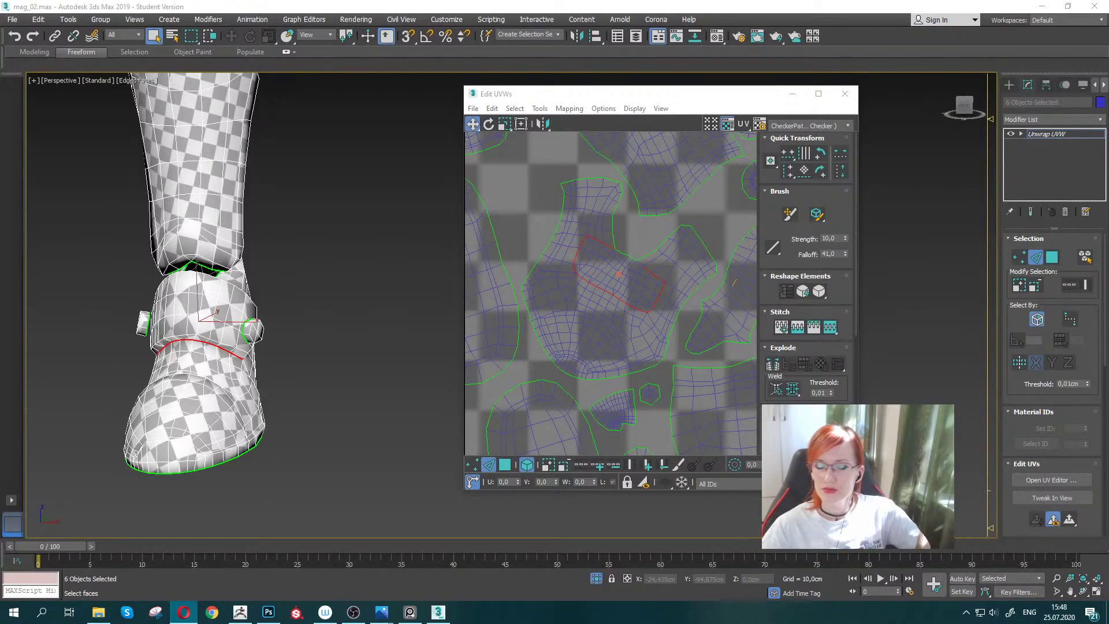
{"action": "scroll", "coordinate": [335, 332], "scroll_direction": "down", "scroll_amount": 3}
{"action": "mouse_move", "coordinate": [335, 332]}
{"action": "middle_mouse_down", "text": "alt"}
{"action": "mouse_move", "coordinate": [208, 346]}
{"action": "mouse_move", "coordinate": [416, 292]}
{"action": "middle_mouse_up", "text": "alt"}
{"action": "left_click", "coordinate": [539, 108]}
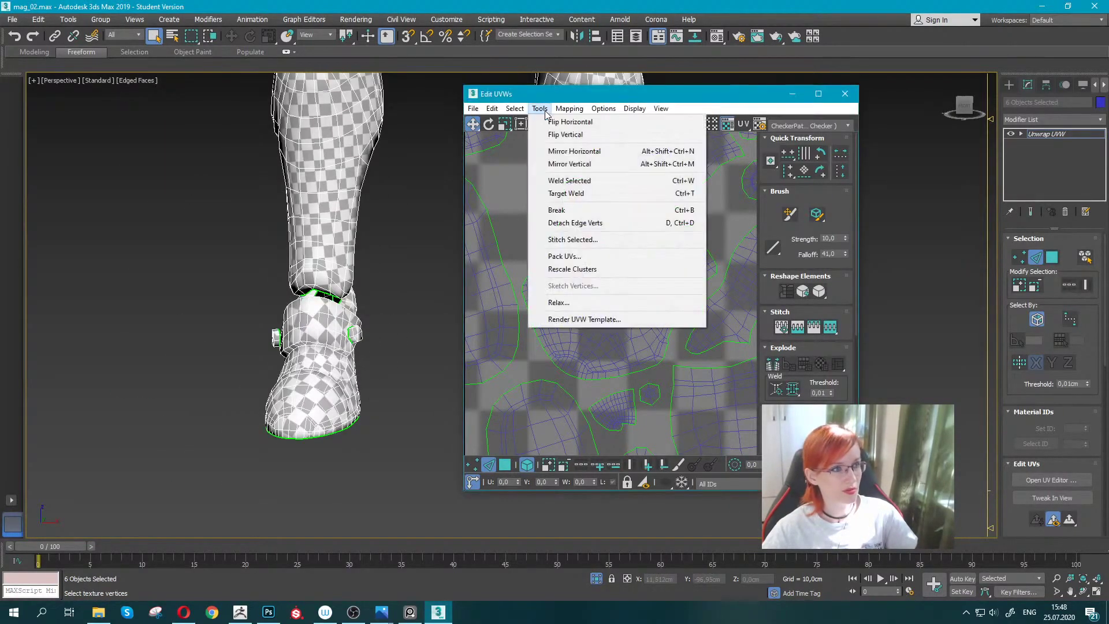
{"action": "left_click", "coordinate": [555, 210]}
Select an edge loop around the knob and a run of strap edges beneath it.
{"action": "scroll", "coordinate": [341, 368], "scroll_direction": "up", "scroll_amount": 5}
{"action": "mouse_move", "coordinate": [340, 367]}
{"action": "middle_mouse_down", "text": "alt"}
{"action": "mouse_move", "coordinate": [275, 334]}
{"action": "mouse_move", "coordinate": [192, 358]}
{"action": "mouse_move", "coordinate": [229, 296]}
{"action": "mouse_move", "coordinate": [191, 265]}
{"action": "mouse_move", "coordinate": [128, 248]}
{"action": "mouse_move", "coordinate": [173, 260]}
{"action": "middle_mouse_up", "text": "alt"}
{"action": "left_click", "coordinate": [275, 334]}
{"action": "left_click", "coordinate": [191, 355], "text": "ctrl"}
{"action": "left_click", "coordinate": [272, 277], "text": "ctrl"}
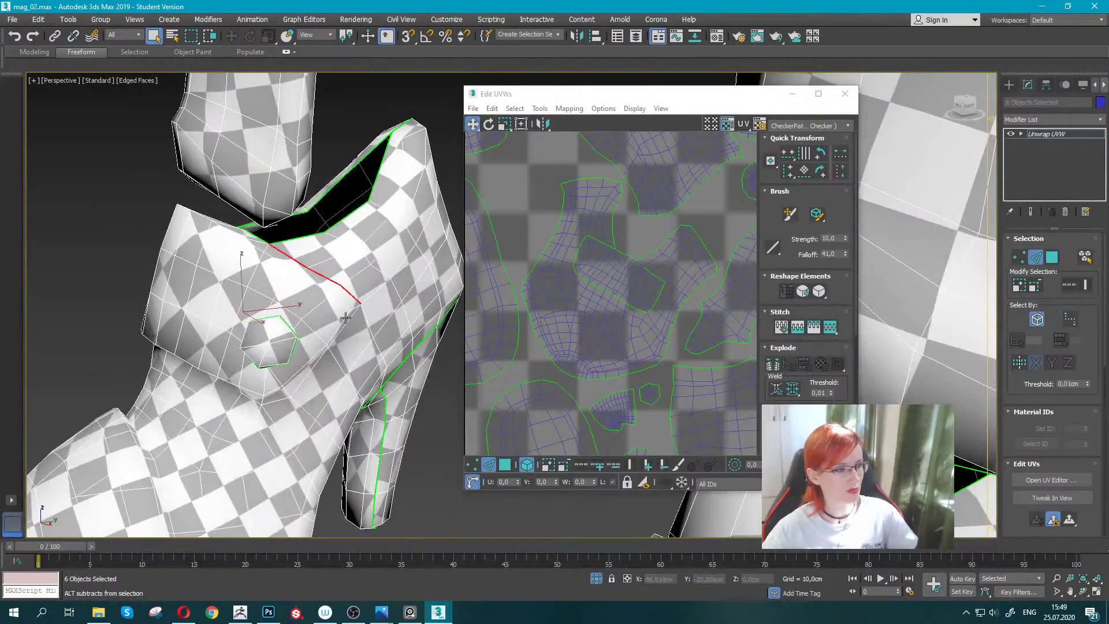
{"action": "scroll", "coordinate": [339, 291], "scroll_direction": "up", "scroll_amount": 5}
{"action": "scroll", "coordinate": [338, 291], "scroll_direction": "down", "scroll_amount": 5}
{"action": "left_click", "coordinate": [299, 330], "text": "ctrl"}
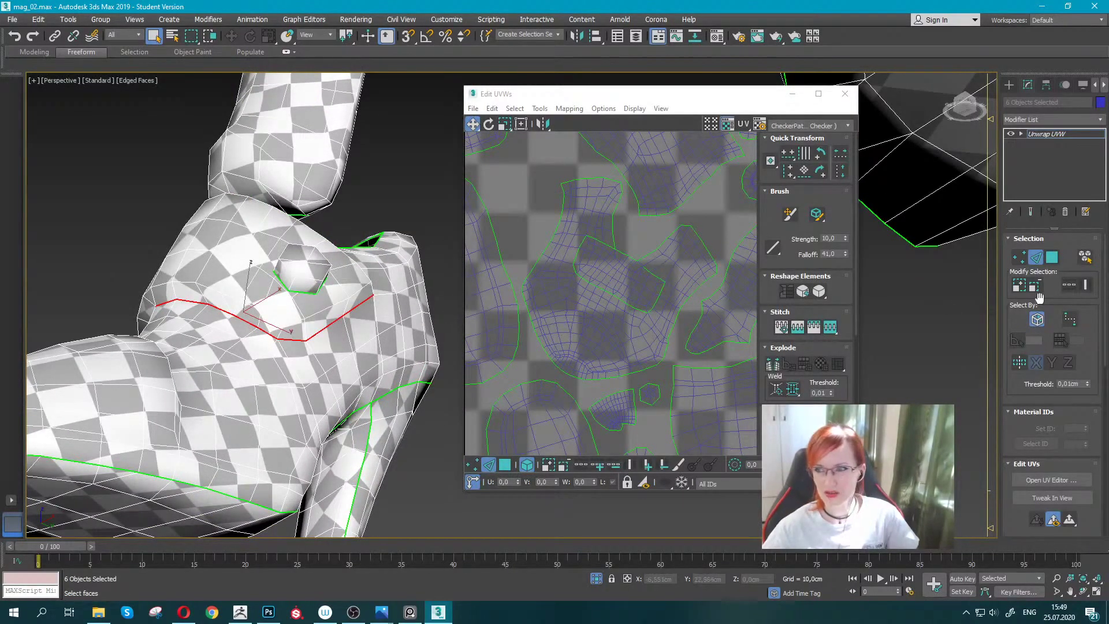
{"action": "key", "text": "alt+Tab"}
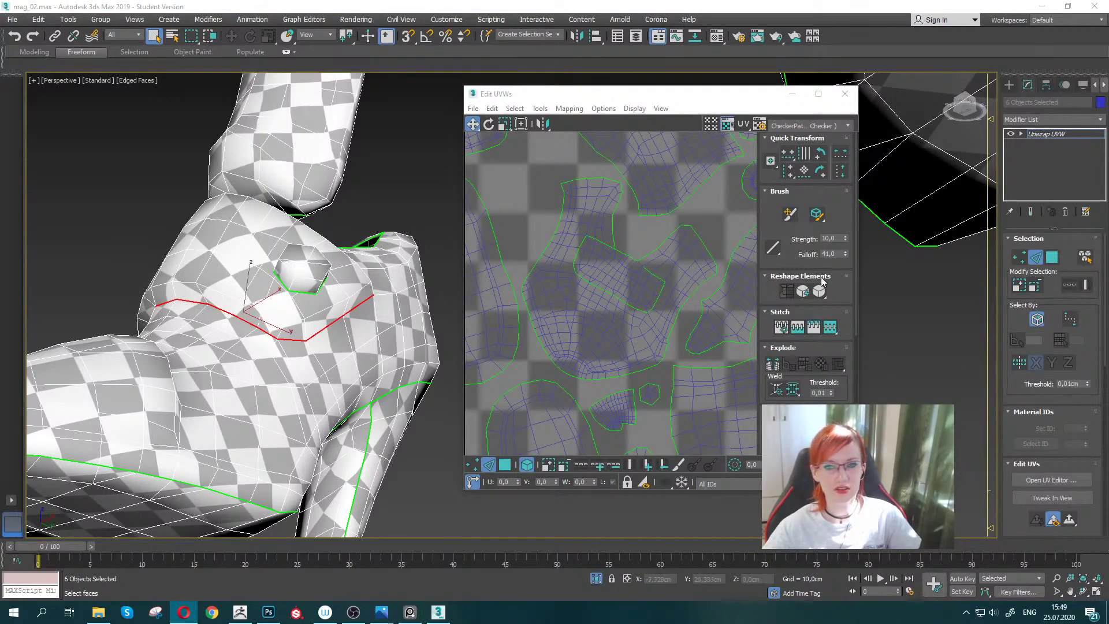
{"action": "mouse_move", "coordinate": [174, 248]}
{"action": "middle_mouse_down", "text": "alt"}
{"action": "mouse_move", "coordinate": [247, 291]}
{"action": "mouse_move", "coordinate": [185, 370]}
{"action": "middle_mouse_up", "text": "alt"}
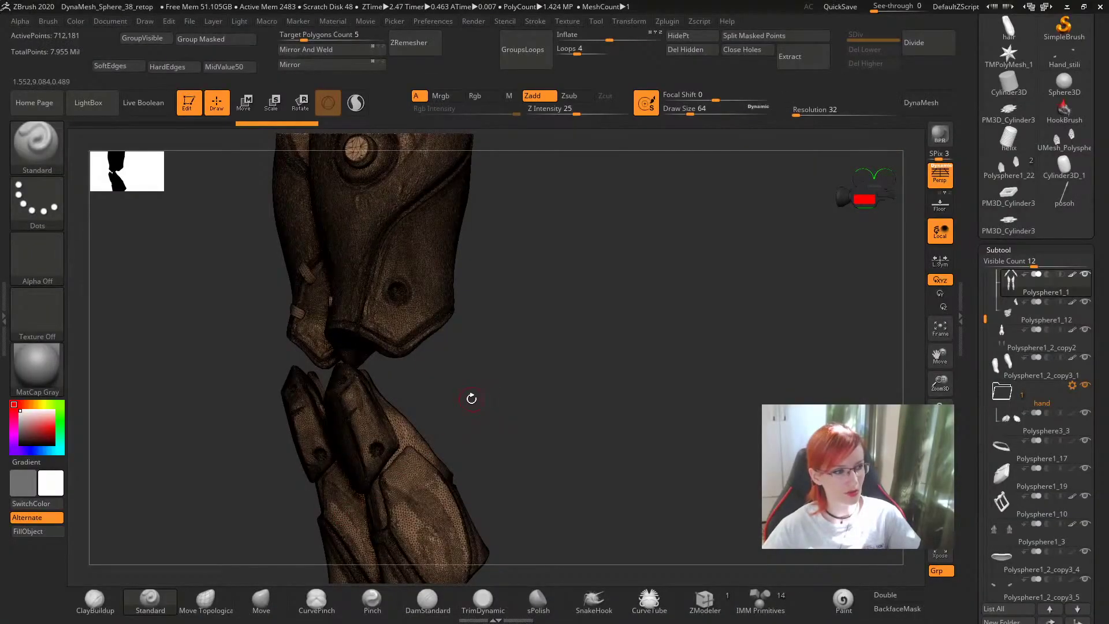
{"action": "mouse_move", "coordinate": [471, 399]}
{"action": "left_mouse_down"}
{"action": "mouse_move", "coordinate": [525, 285]}
{"action": "mouse_move", "coordinate": [558, 396]}
{"action": "mouse_move", "coordinate": [420, 301]}
{"action": "left_mouse_up"}
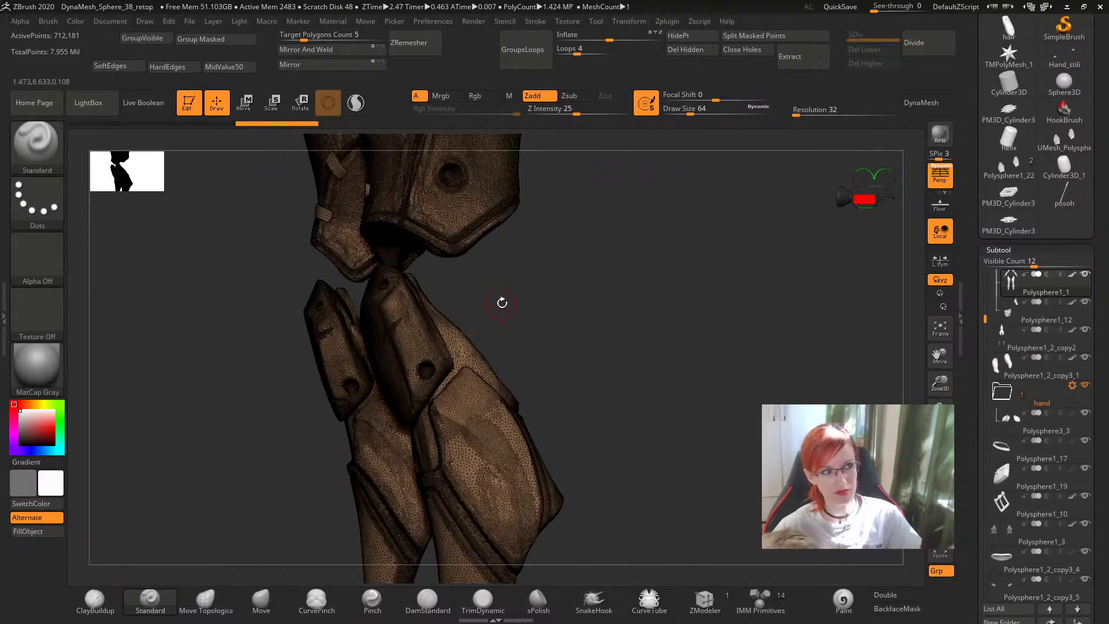
{"action": "mouse_move", "coordinate": [510, 296]}
{"action": "left_mouse_down"}
{"action": "mouse_move", "coordinate": [556, 292]}
{"action": "mouse_move", "coordinate": [618, 391]}
{"action": "mouse_move", "coordinate": [664, 307]}
{"action": "mouse_move", "coordinate": [598, 306]}
{"action": "left_mouse_up"}
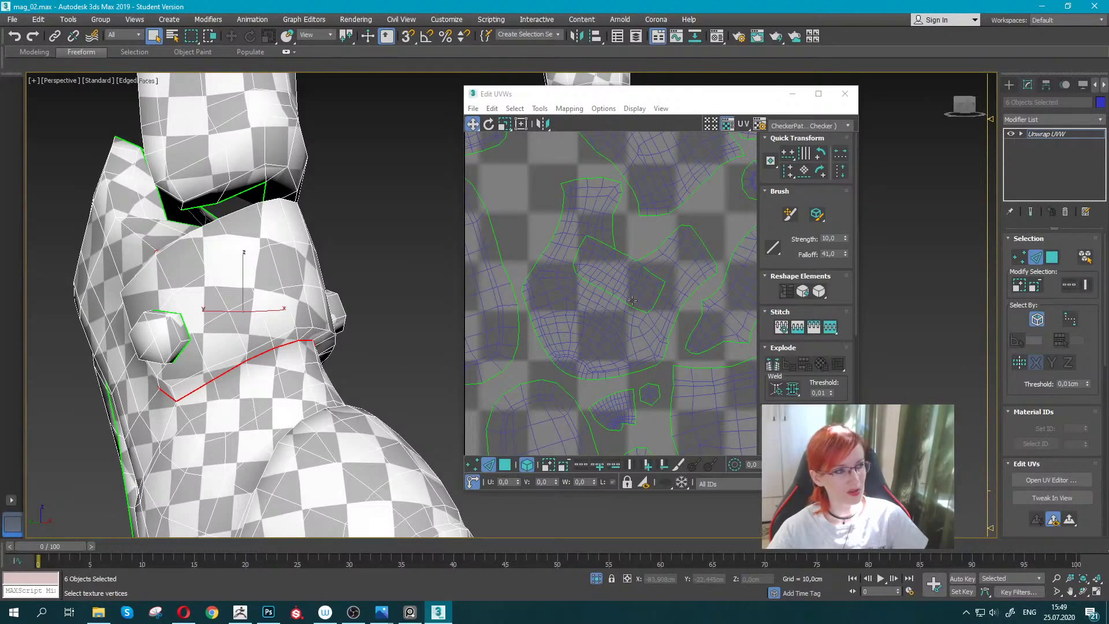
Break the selected boot strap edges into a UV seam and clear the selection.
{"action": "left_click", "coordinate": [569, 109]}
{"action": "mouse_move", "coordinate": [538, 108]}
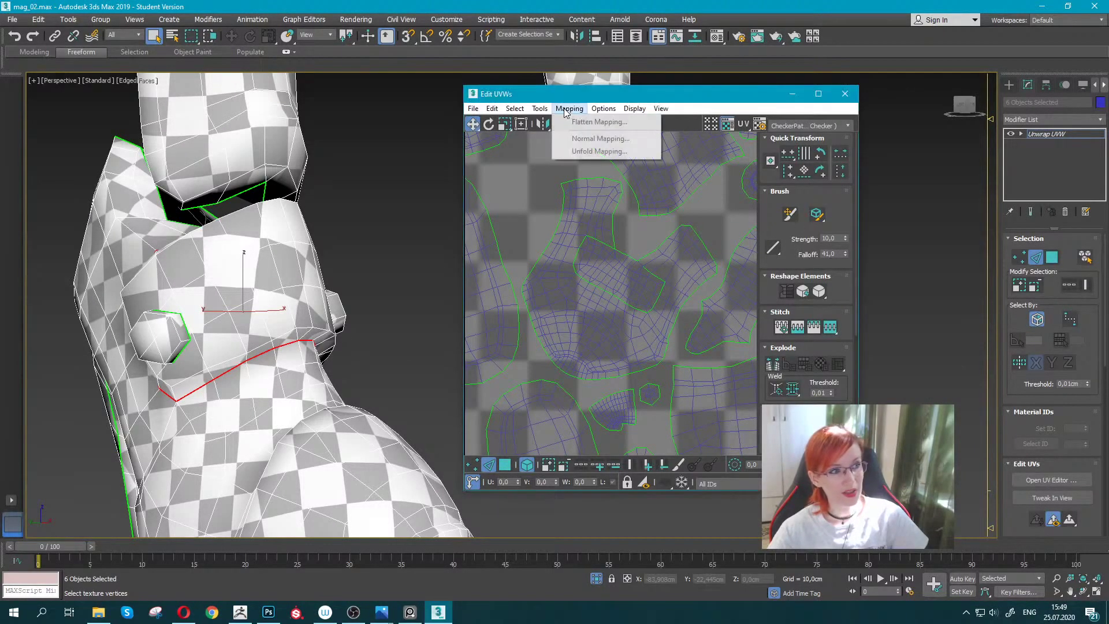
{"action": "left_click", "coordinate": [559, 225]}
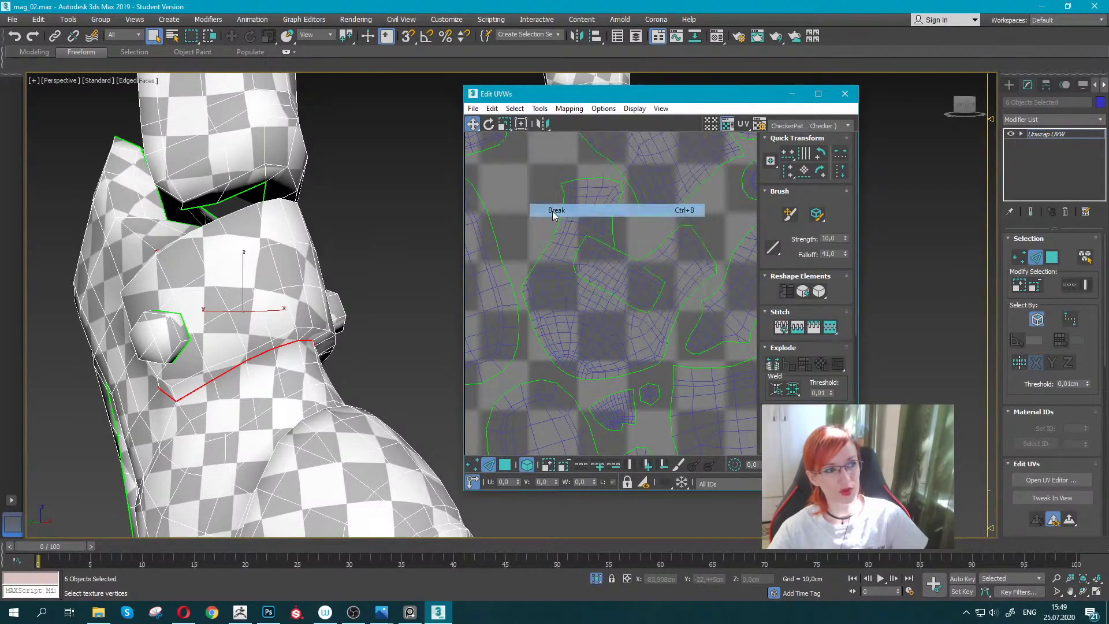
{"action": "scroll", "coordinate": [572, 300], "scroll_direction": "down", "scroll_amount": 3}
{"action": "scroll", "coordinate": [572, 299], "scroll_direction": "down", "scroll_amount": 3}
{"action": "scroll", "coordinate": [624, 381], "scroll_direction": "down", "scroll_amount": 2}
{"action": "scroll", "coordinate": [625, 382], "scroll_direction": "down", "scroll_amount": 2}
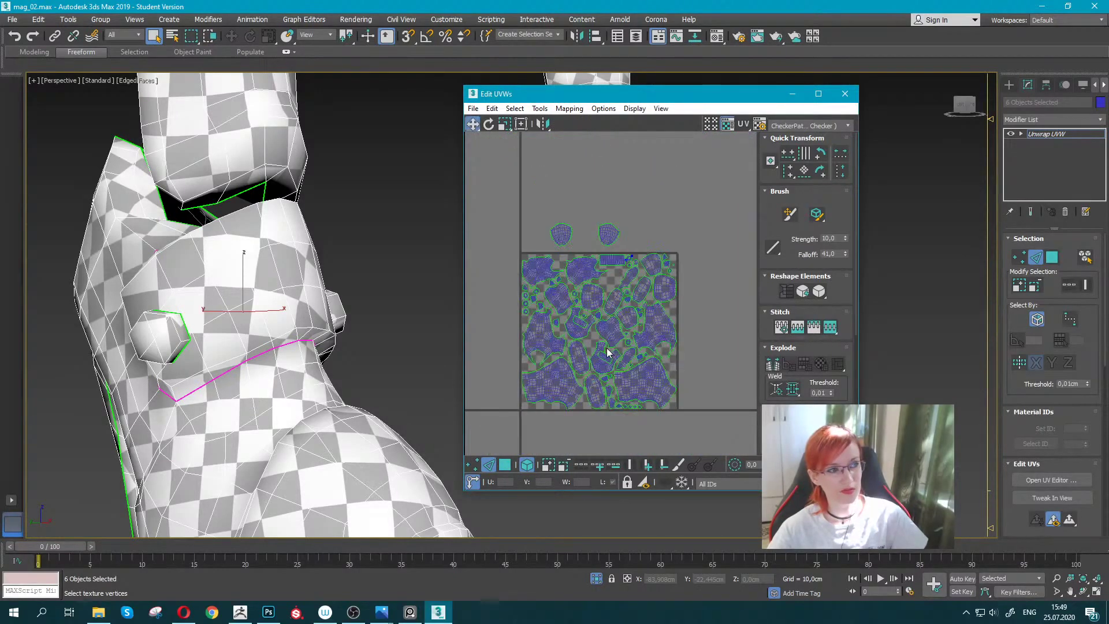
{"action": "middle_click_drag", "start_coordinate": [532, 254], "coordinate": [524, 232]}
{"action": "left_click", "coordinate": [728, 357]}
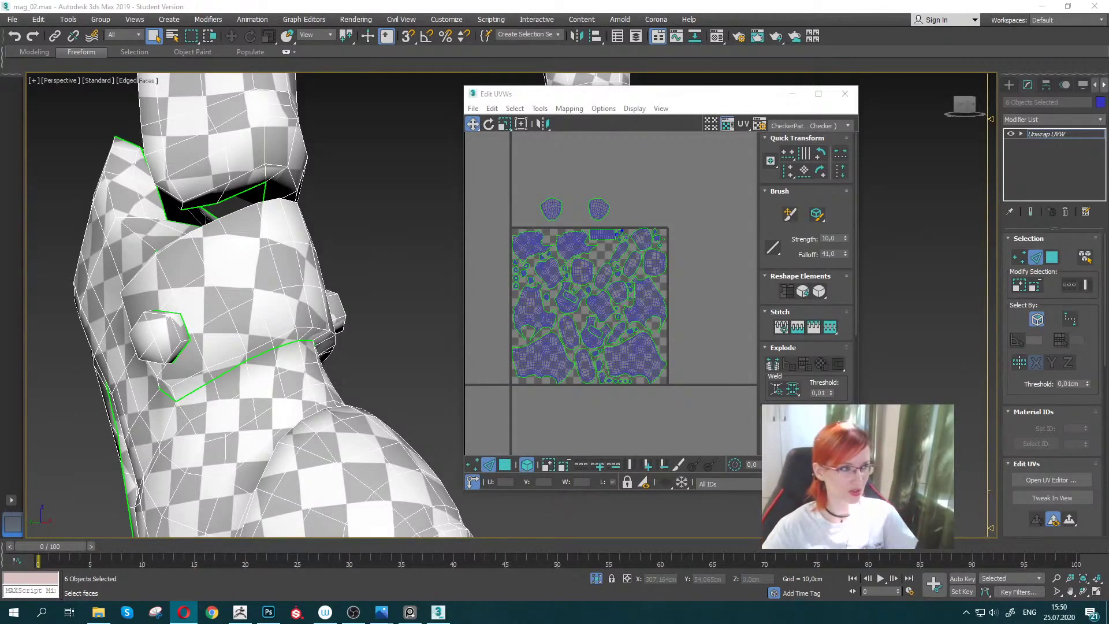
Select all UV faces and pack the islands with 0.005 padding.
{"action": "left_click", "coordinate": [519, 164]}
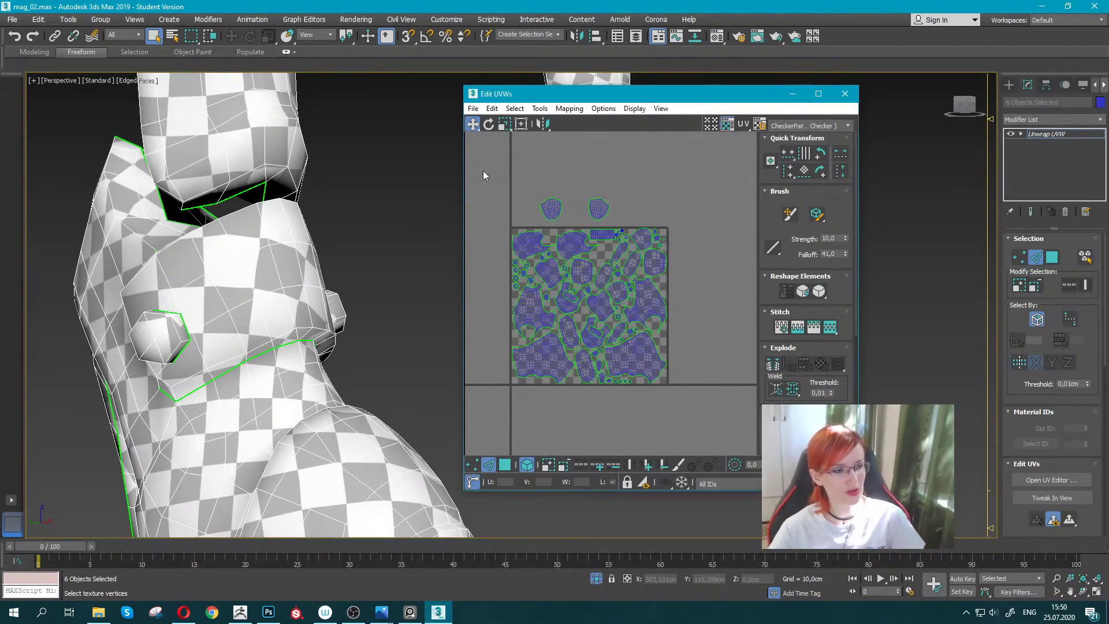
{"action": "key", "text": "3"}
{"action": "left_click_drag", "start_coordinate": [489, 164], "coordinate": [695, 403]}
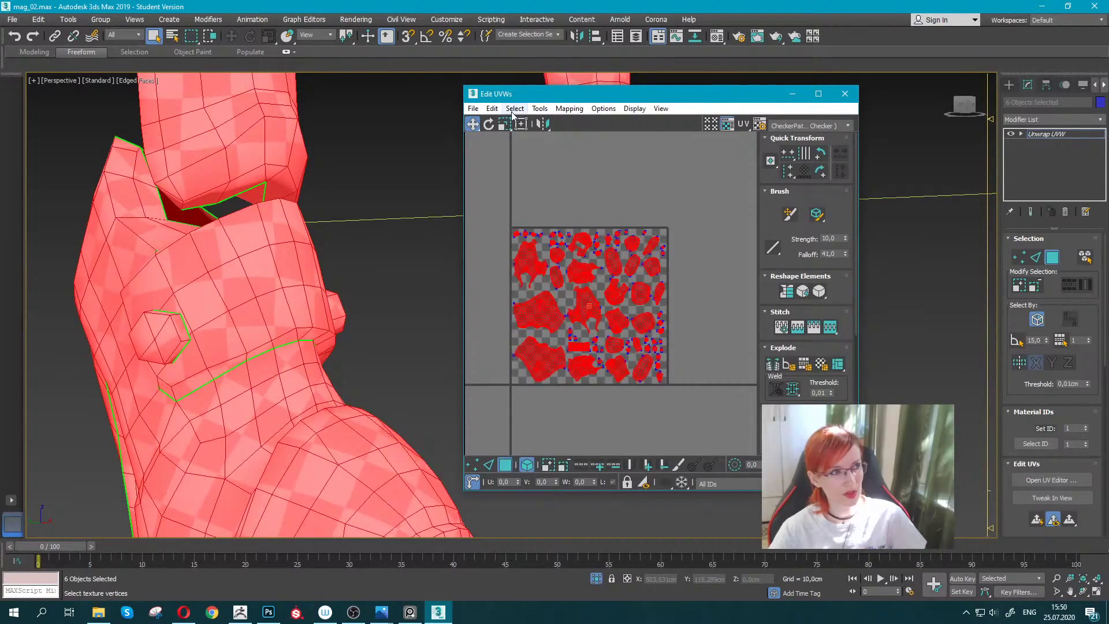
{"action": "left_click", "coordinate": [539, 108]}
{"action": "left_click", "coordinate": [565, 255]}
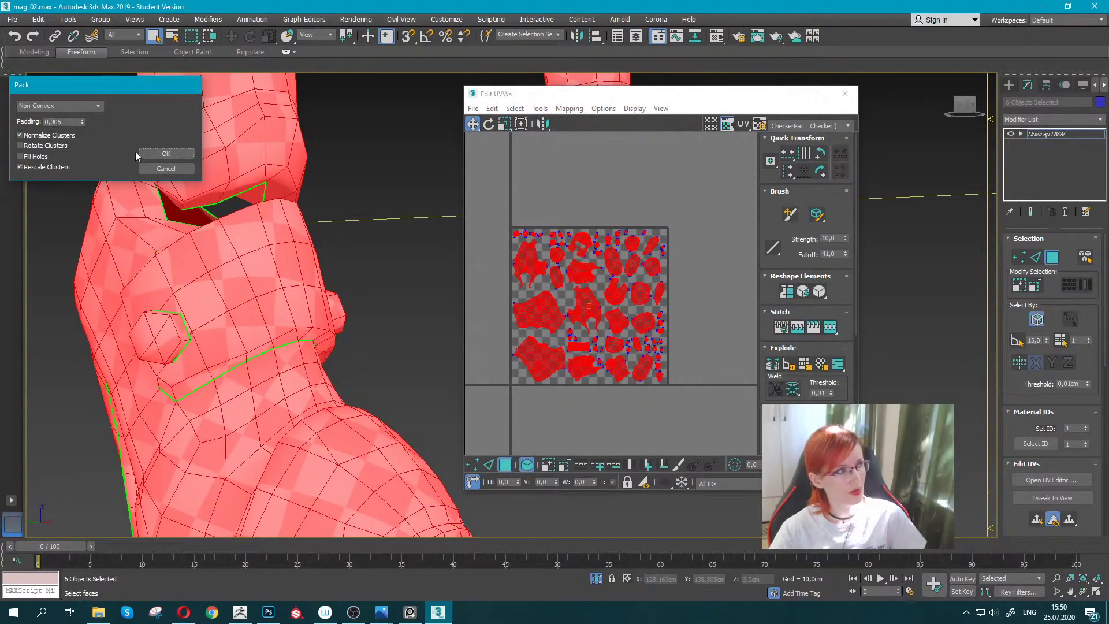
{"action": "left_click", "coordinate": [166, 153]}
{"action": "left_click", "coordinate": [630, 185]}
Select edges along an island border and break them into another seam.
{"action": "scroll", "coordinate": [612, 231], "scroll_direction": "up", "scroll_amount": 3}
{"action": "scroll", "coordinate": [610, 241], "scroll_direction": "up", "scroll_amount": 2}
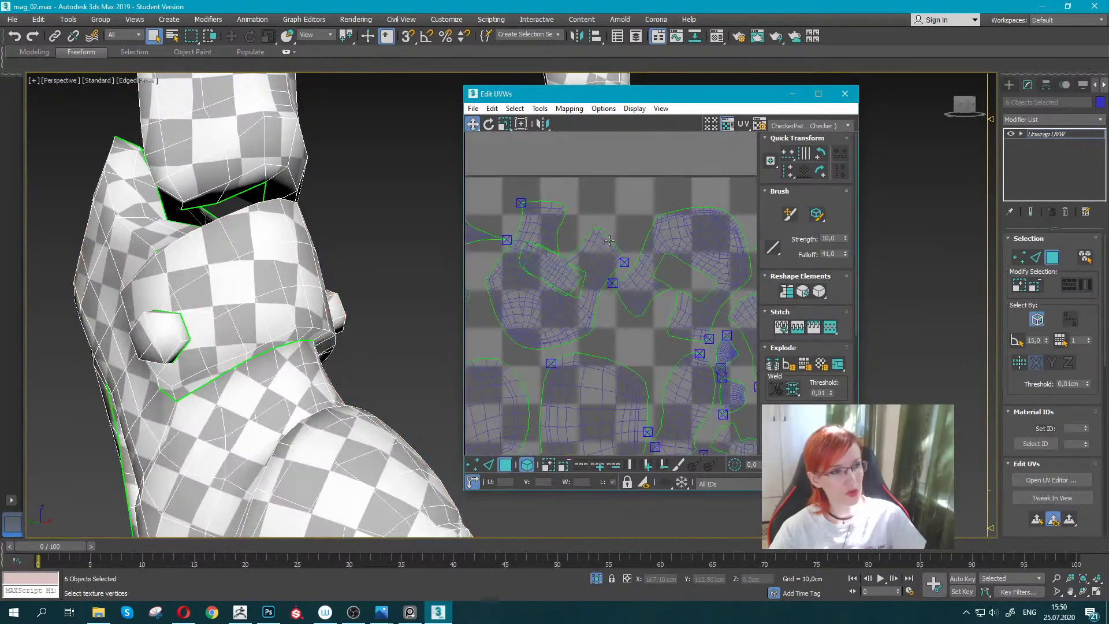
{"action": "scroll", "coordinate": [609, 240], "scroll_direction": "up", "scroll_amount": 5}
{"action": "scroll", "coordinate": [609, 241], "scroll_direction": "up", "scroll_amount": 3}
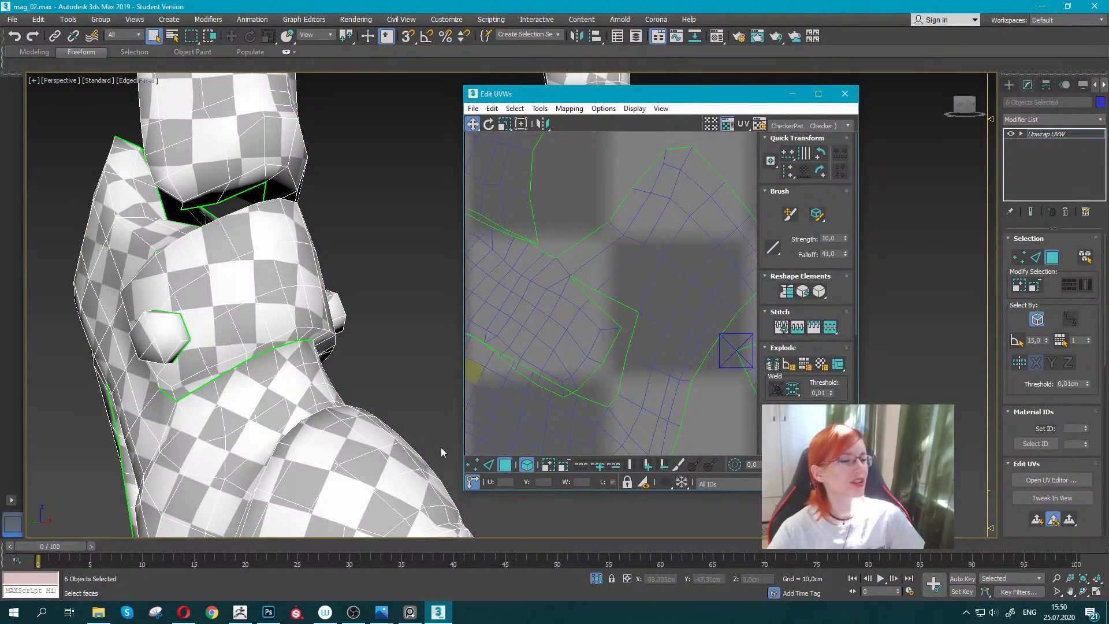
{"action": "left_click", "coordinate": [490, 465]}
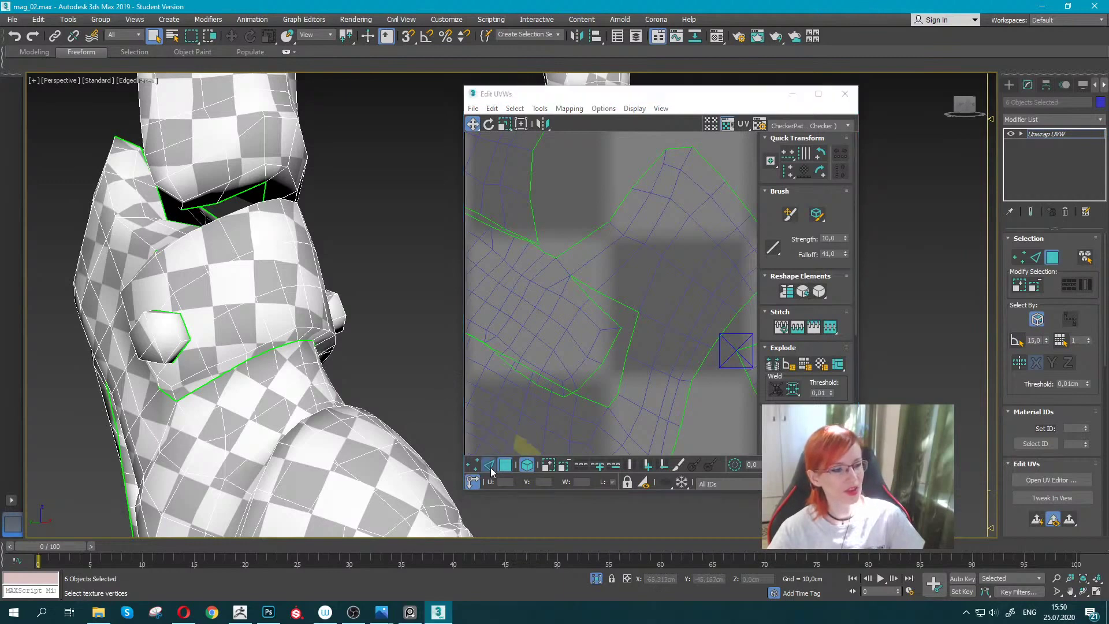
{"action": "left_click", "coordinate": [560, 263]}
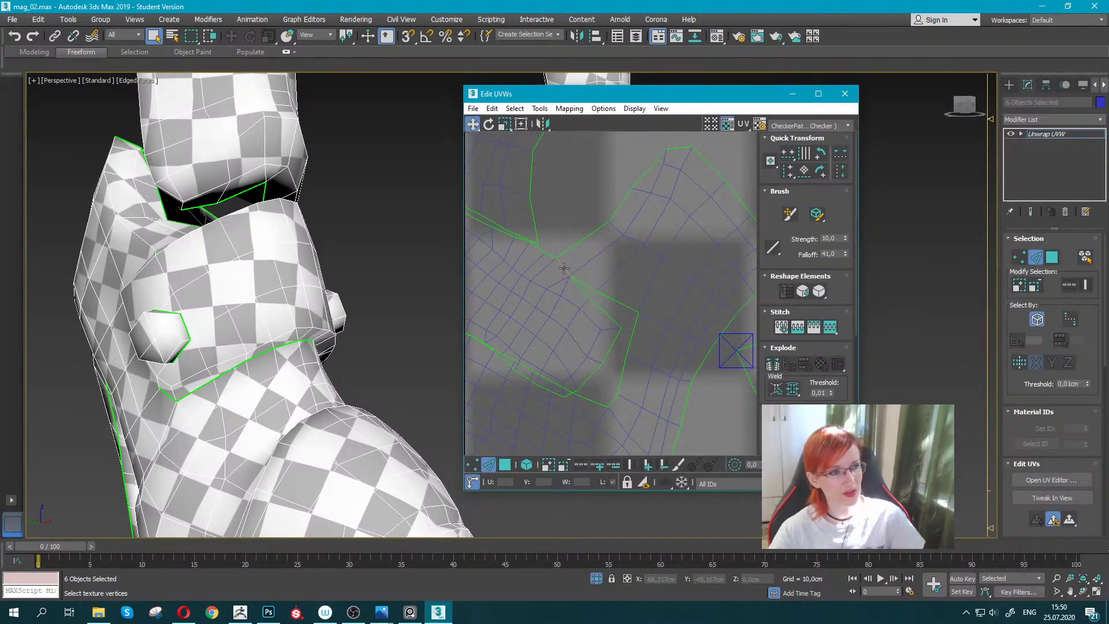
{"action": "middle_click_drag", "start_coordinate": [563, 268], "coordinate": [521, 269]}
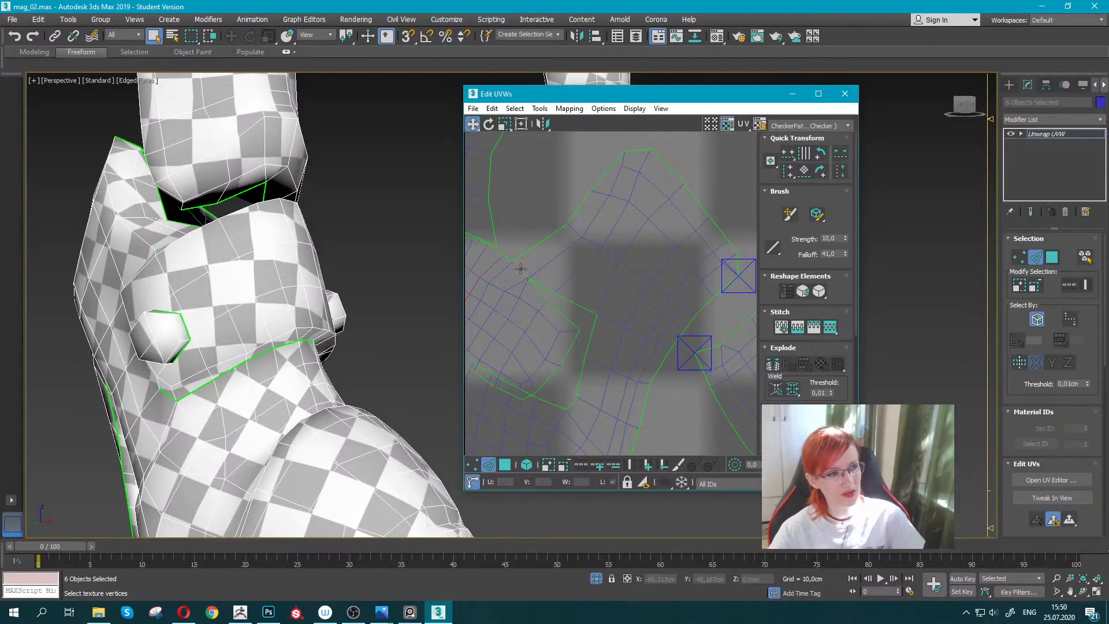
{"action": "scroll", "coordinate": [579, 308], "scroll_direction": "down", "scroll_amount": 2}
{"action": "scroll", "coordinate": [580, 309], "scroll_direction": "down", "scroll_amount": 2}
{"action": "scroll", "coordinate": [587, 312], "scroll_direction": "down", "scroll_amount": 1}
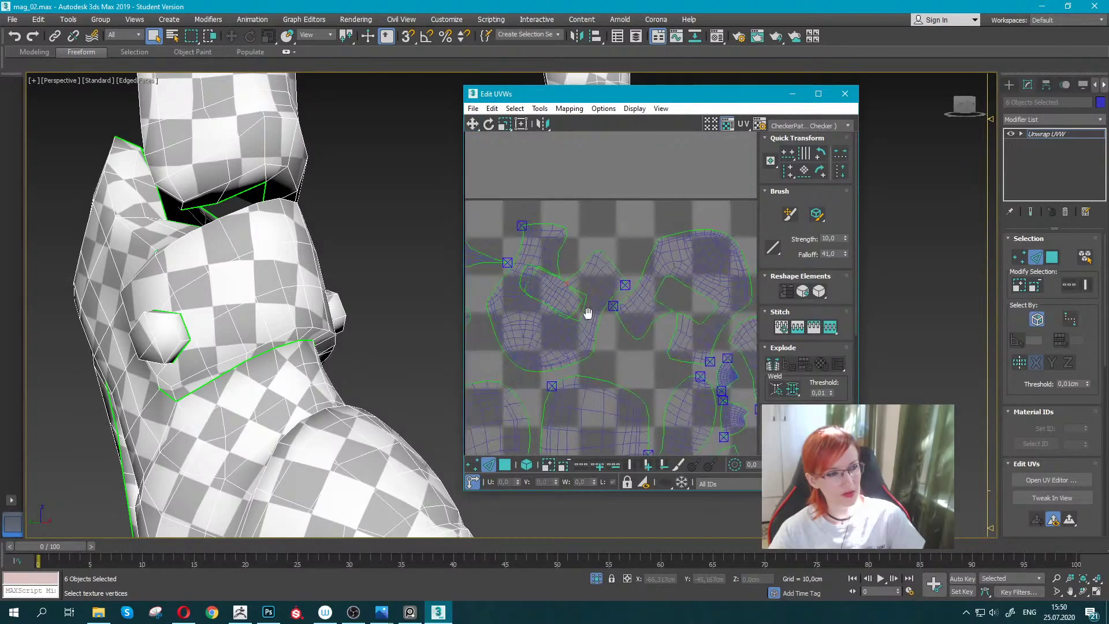
{"action": "middle_click_drag", "start_coordinate": [587, 312], "coordinate": [634, 313]}
{"action": "left_click", "coordinate": [540, 109]}
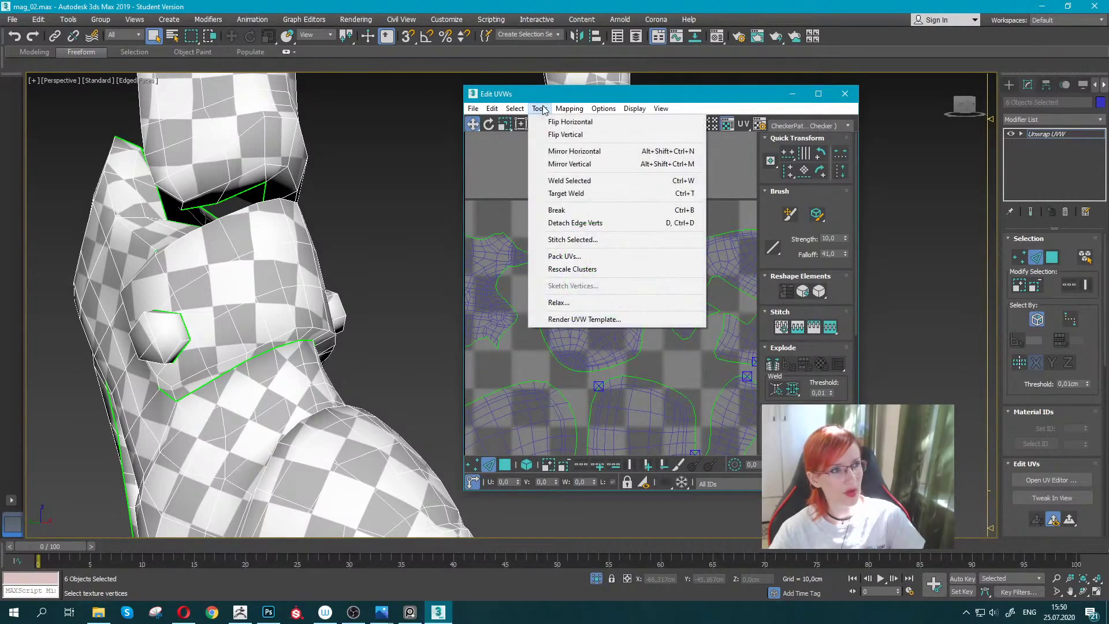
{"action": "left_click", "coordinate": [572, 209]}
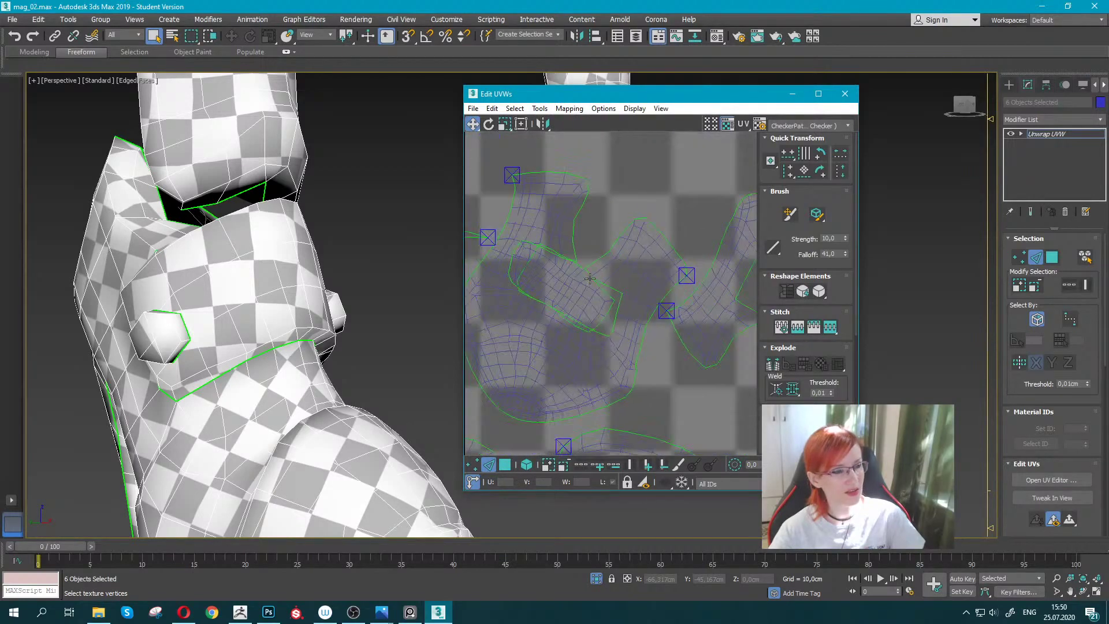
Select all UVs and repack every island again with 0.005 padding.
{"action": "scroll", "coordinate": [599, 245], "scroll_direction": "down", "scroll_amount": 3}
{"action": "key", "text": "ctrl+a"}
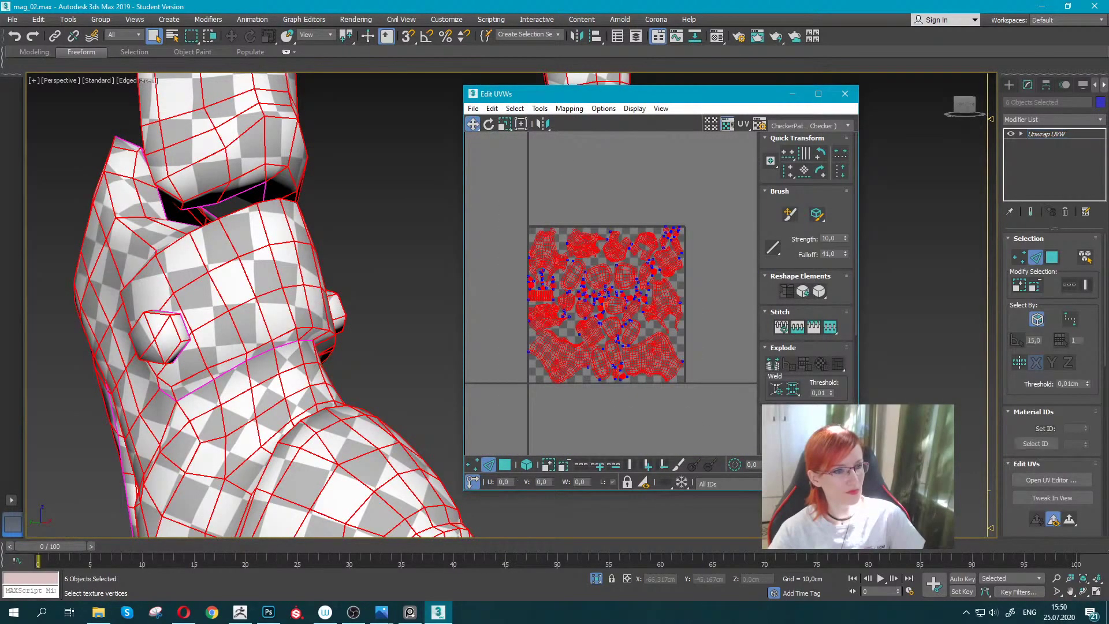
{"action": "left_click", "coordinate": [540, 108]}
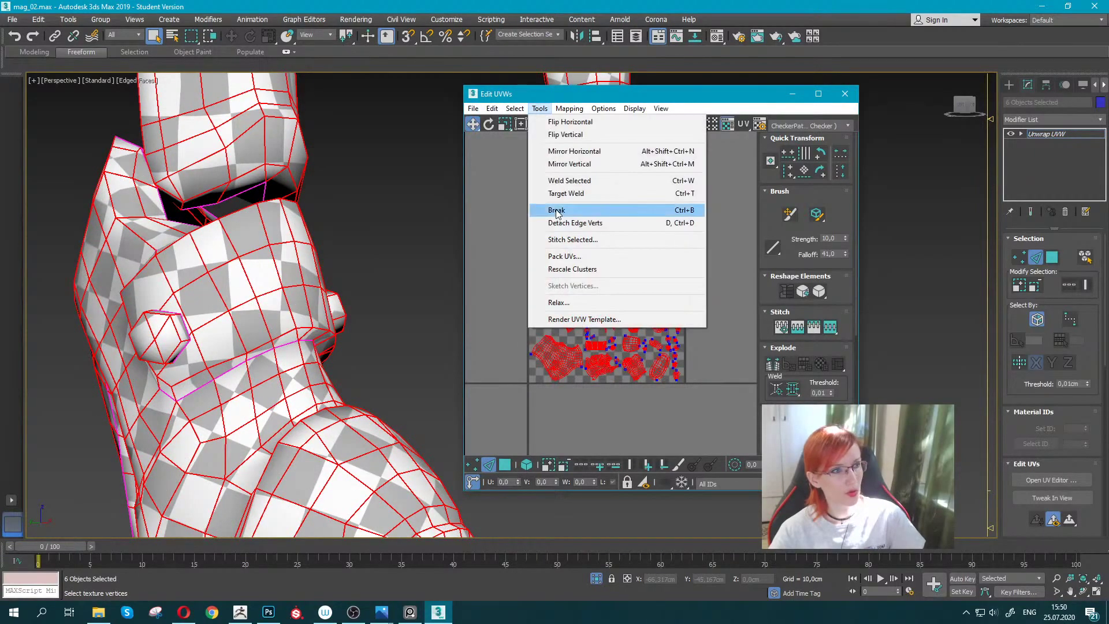
{"action": "left_click", "coordinate": [565, 256]}
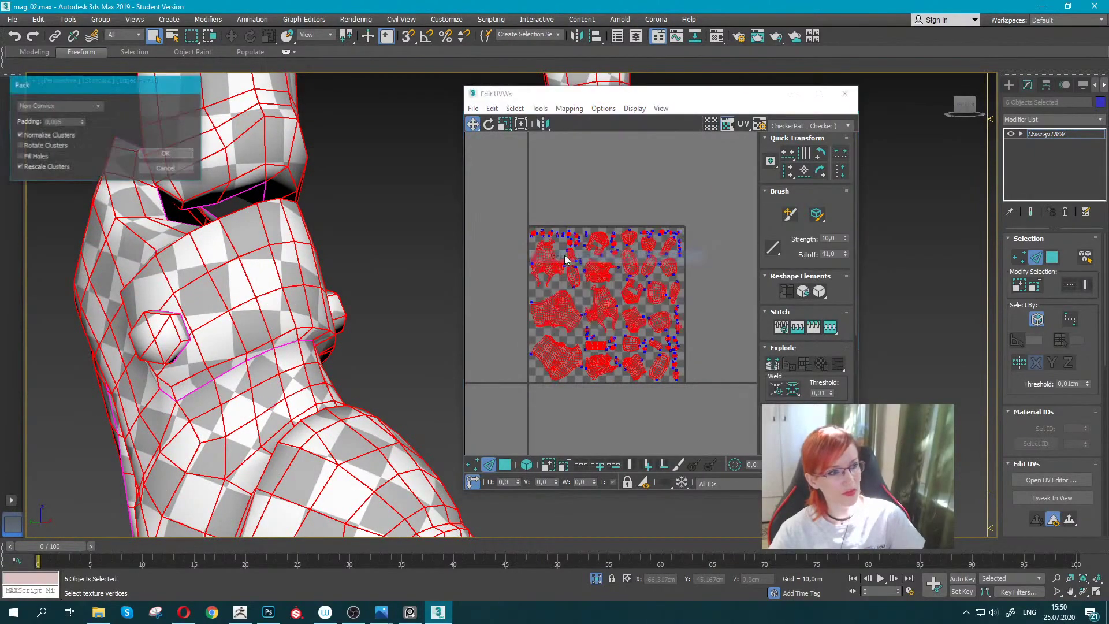
{"action": "left_click", "coordinate": [175, 153]}
{"action": "left_click", "coordinate": [622, 203]}
{"action": "scroll", "coordinate": [605, 251], "scroll_direction": "up", "scroll_amount": 3}
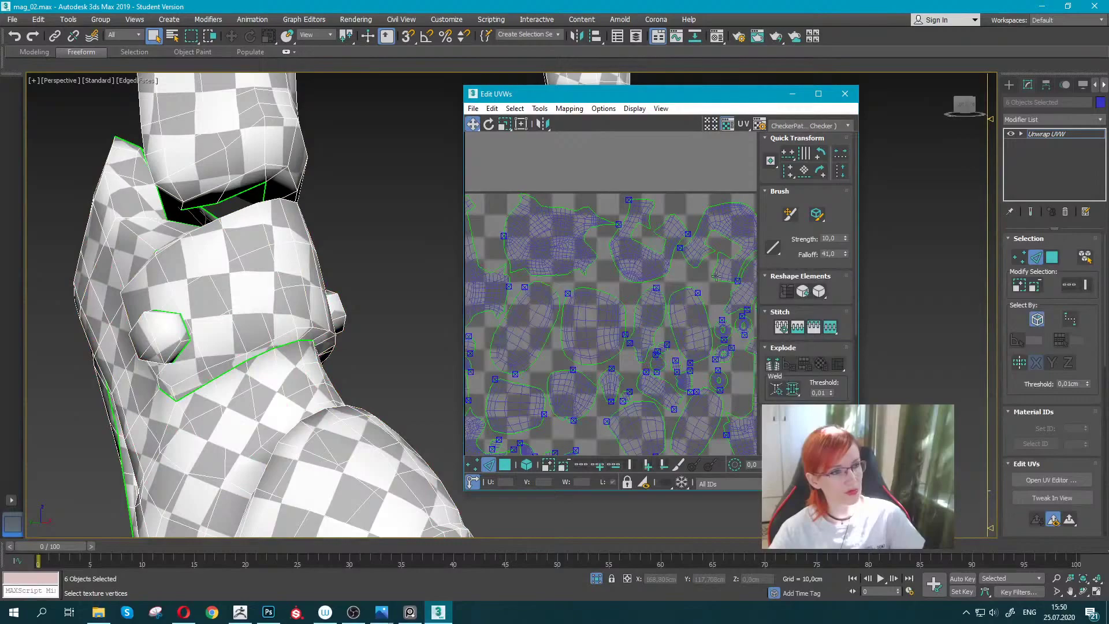
Orbit and pan the viewport onto the legs and boots.
{"action": "middle_click_drag", "start_coordinate": [717, 276], "coordinate": [570, 242]}
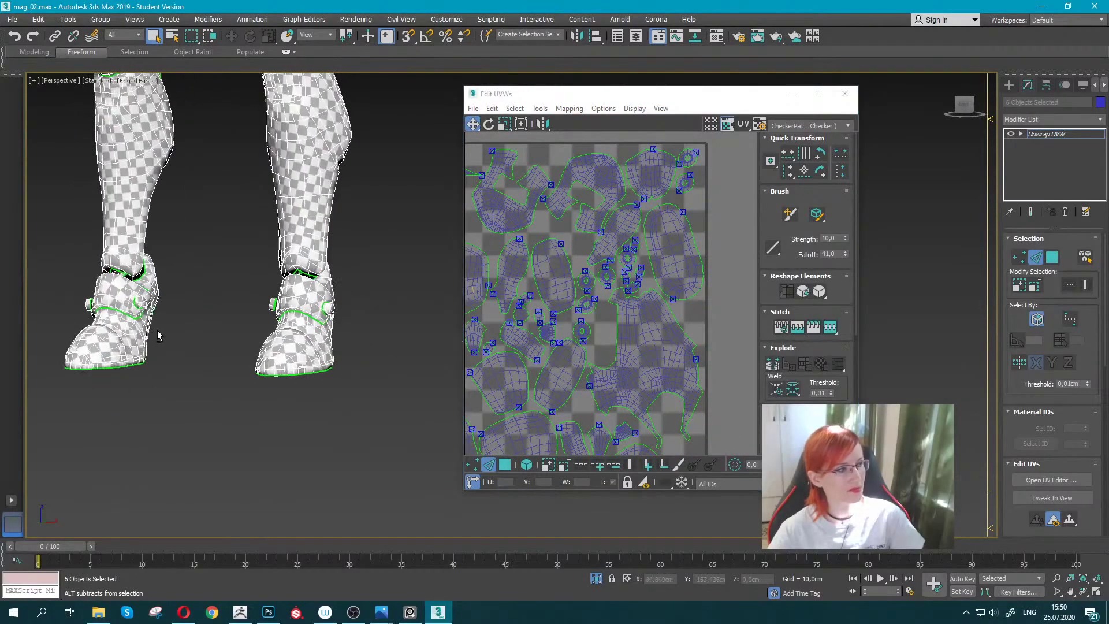
{"action": "middle_click_drag", "start_coordinate": [157, 330], "coordinate": [219, 341], "text": "alt"}
{"action": "middle_click_drag", "start_coordinate": [214, 230], "coordinate": [186, 238]}
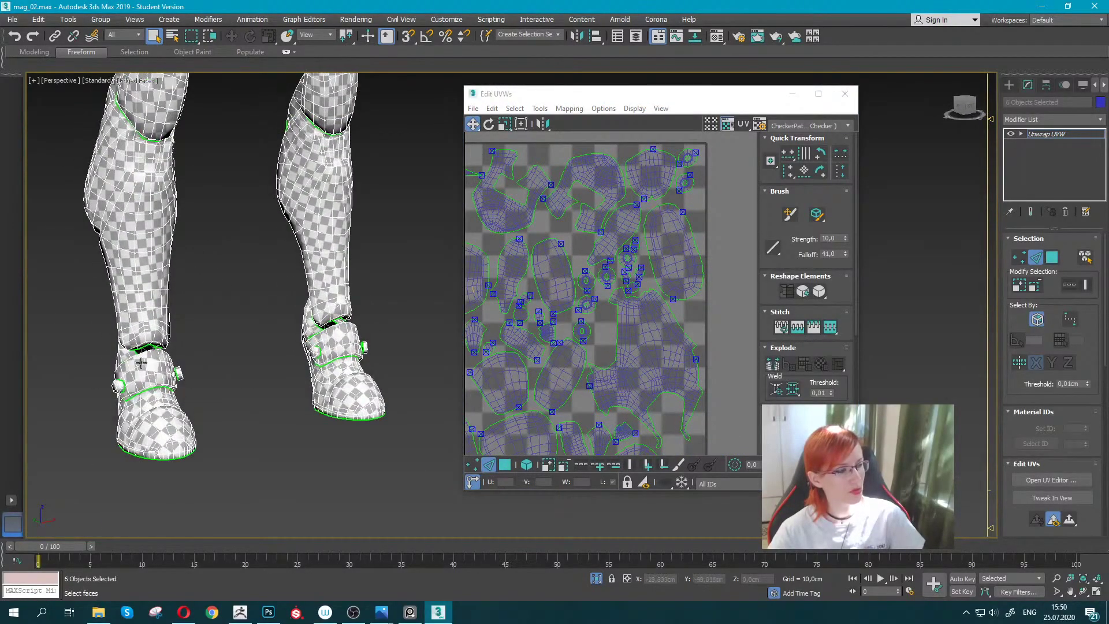
{"action": "scroll", "coordinate": [237, 376], "scroll_direction": "up", "scroll_amount": 5}
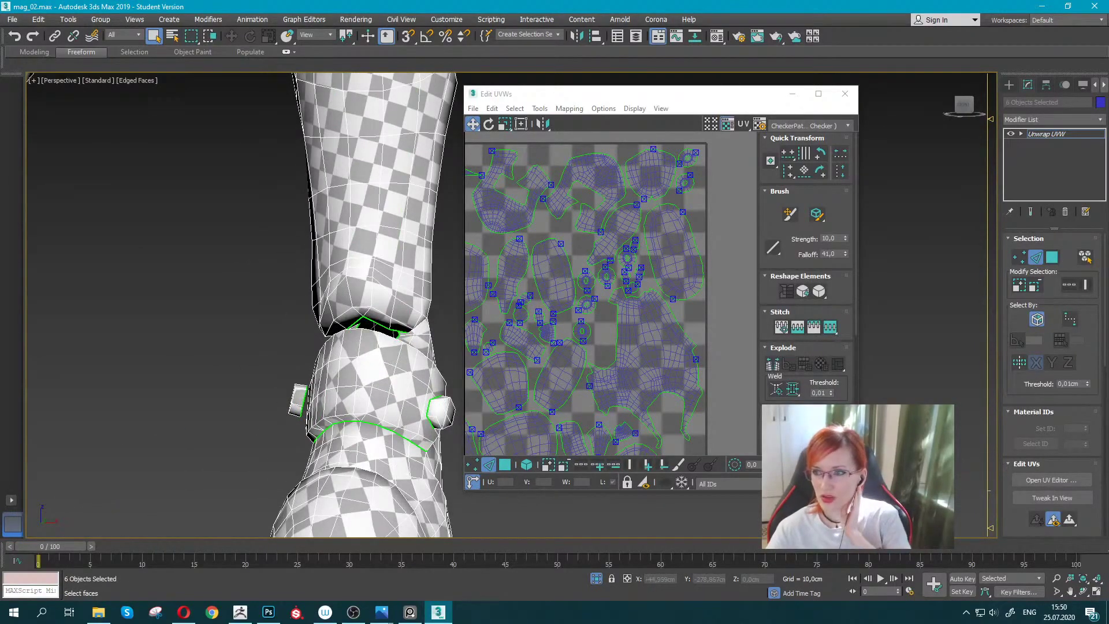
{"action": "left_click", "coordinate": [183, 611]}
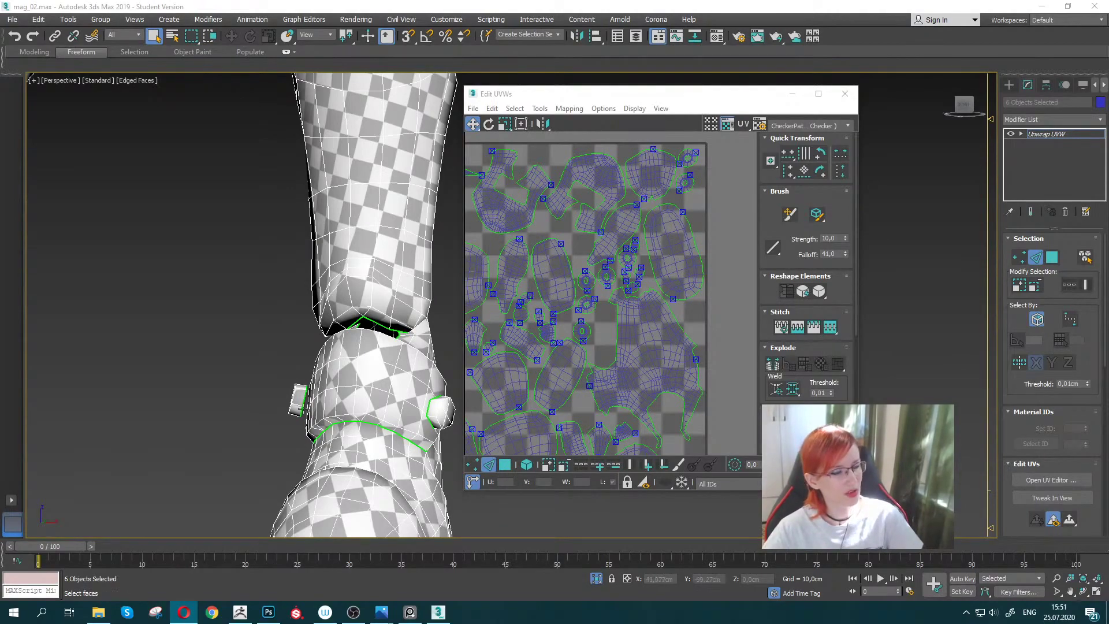
{"action": "scroll", "coordinate": [351, 338], "scroll_direction": "down", "scroll_amount": 3}
{"action": "scroll", "coordinate": [351, 338], "scroll_direction": "down", "scroll_amount": 3}
{"action": "scroll", "coordinate": [351, 338], "scroll_direction": "up", "scroll_amount": 8}
{"action": "scroll", "coordinate": [351, 338], "scroll_direction": "down", "scroll_amount": 3}
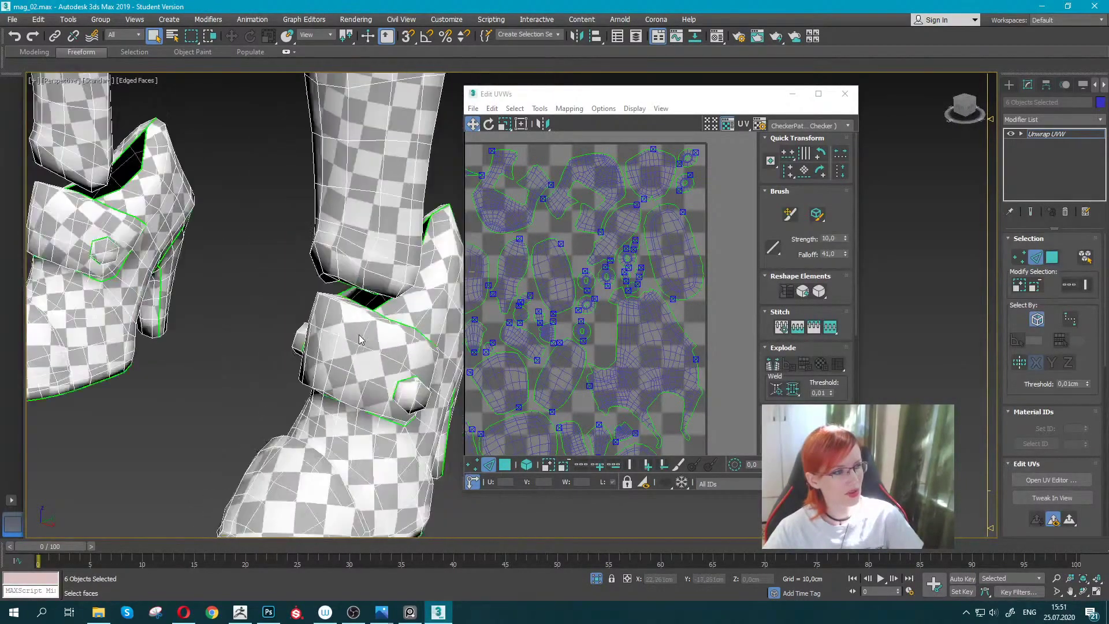
{"action": "scroll", "coordinate": [350, 338], "scroll_direction": "down", "scroll_amount": 3}
Zoom around the ankle strap and set Unwrap UVW selection to Polygon.
{"action": "middle_click_drag", "start_coordinate": [350, 338], "coordinate": [298, 295], "text": "alt"}
{"action": "scroll", "coordinate": [298, 295], "scroll_direction": "up", "scroll_amount": 8}
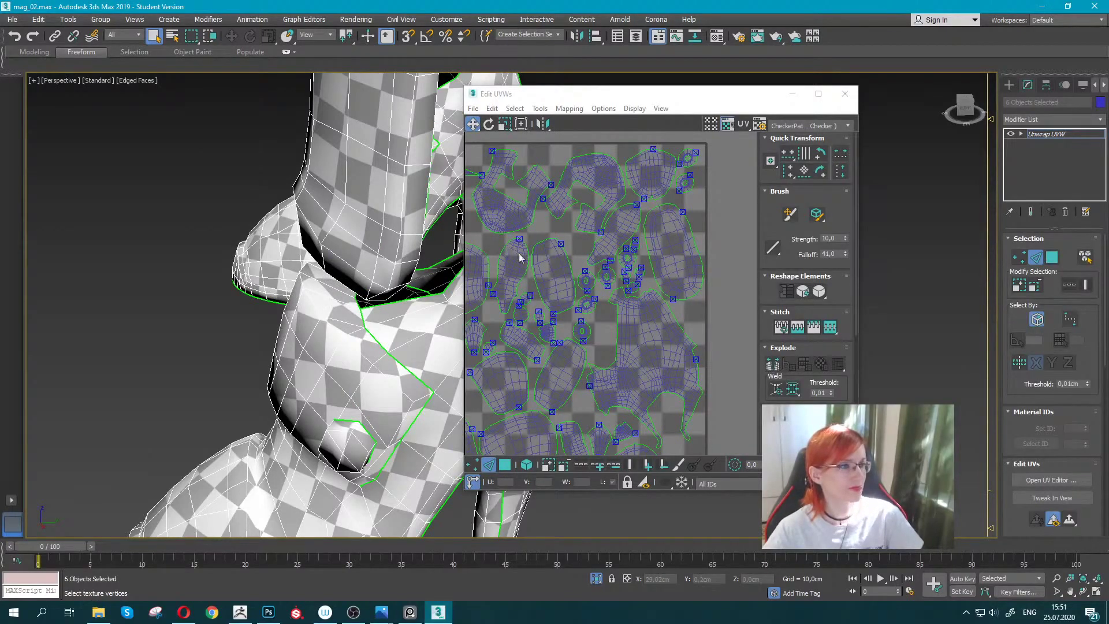
{"action": "scroll", "coordinate": [520, 258], "scroll_direction": "up", "scroll_amount": 3}
{"action": "scroll", "coordinate": [557, 277], "scroll_direction": "up", "scroll_amount": 2}
{"action": "scroll", "coordinate": [567, 254], "scroll_direction": "up", "scroll_amount": 2}
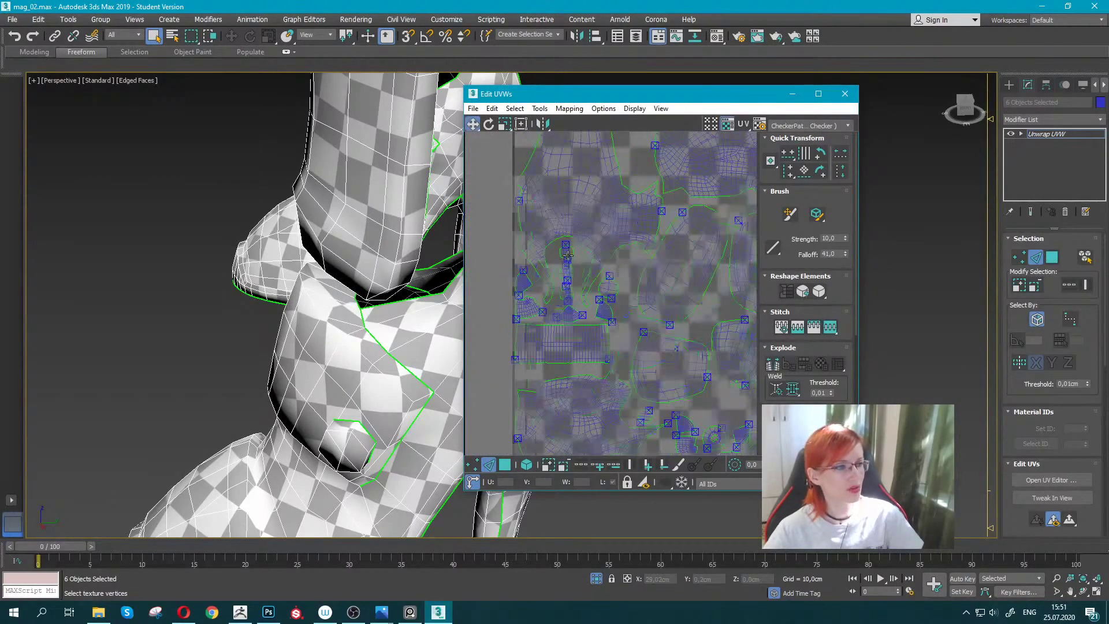
{"action": "scroll", "coordinate": [568, 254], "scroll_direction": "up", "scroll_amount": 2}
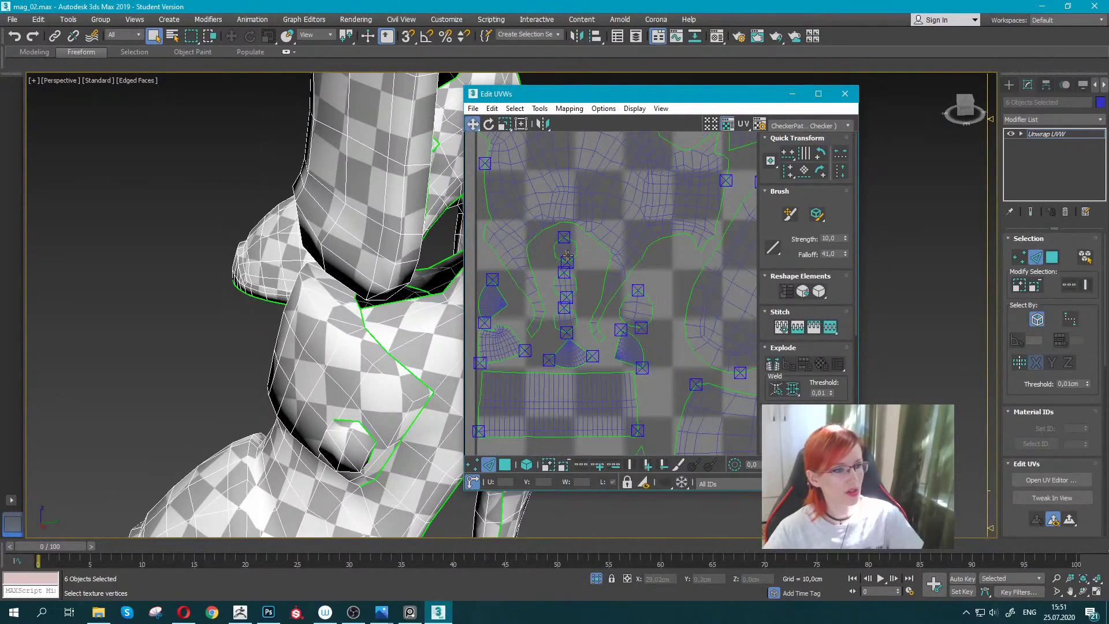
{"action": "left_click", "coordinate": [507, 468]}
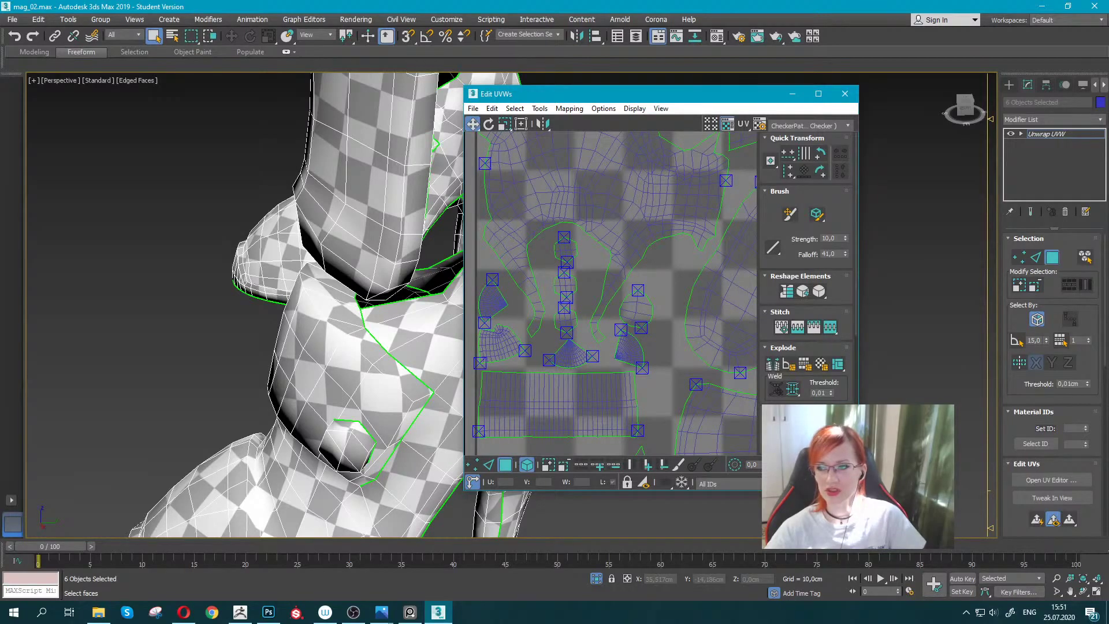
Move the Edit UVWs window up and right, keeping face selection on the boot front.
{"action": "key", "text": "alt+Tab"}
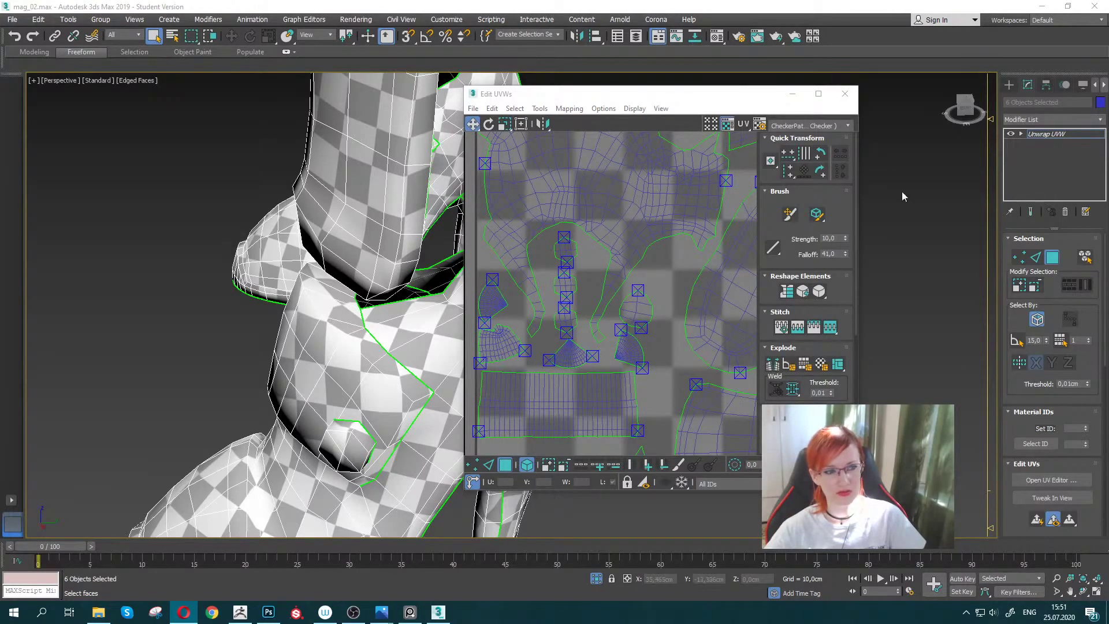
{"action": "mouse_move", "coordinate": [675, 95]}
{"action": "left_mouse_down"}
{"action": "mouse_move", "coordinate": [756, 36]}
{"action": "mouse_move", "coordinate": [768, 70]}
{"action": "left_mouse_up"}
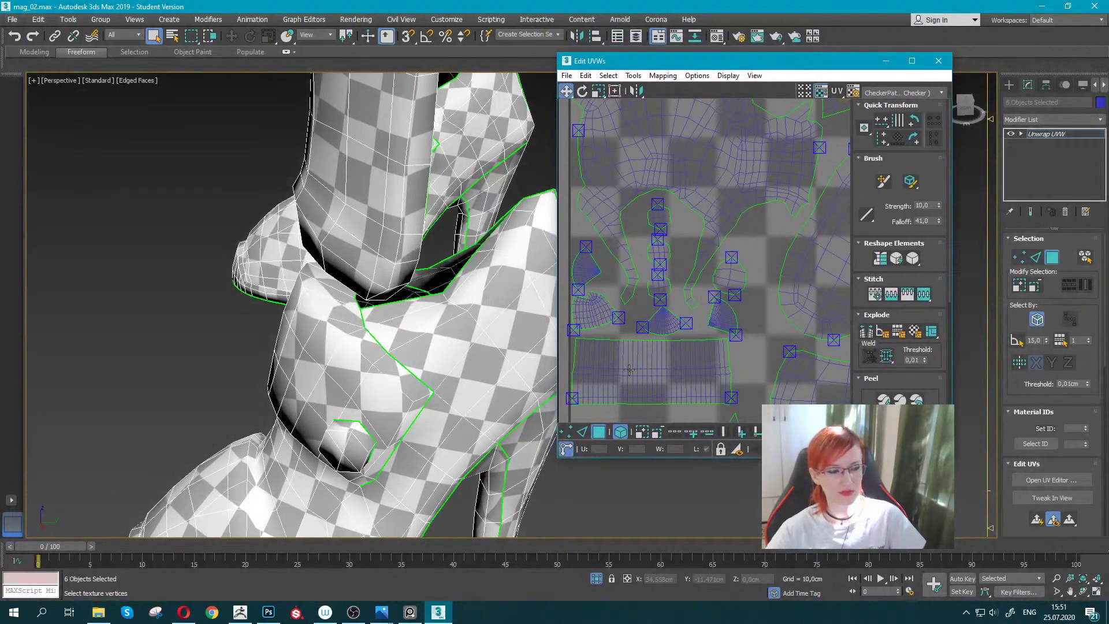
{"action": "left_click", "coordinate": [598, 433]}
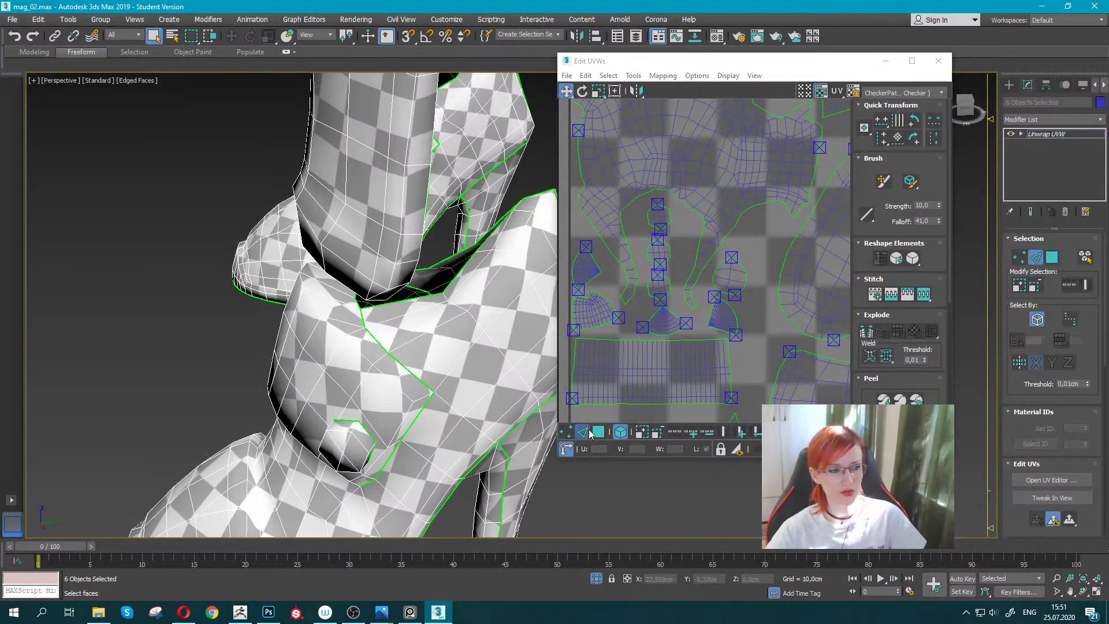
{"action": "scroll", "coordinate": [405, 391], "scroll_direction": "down", "scroll_amount": 5}
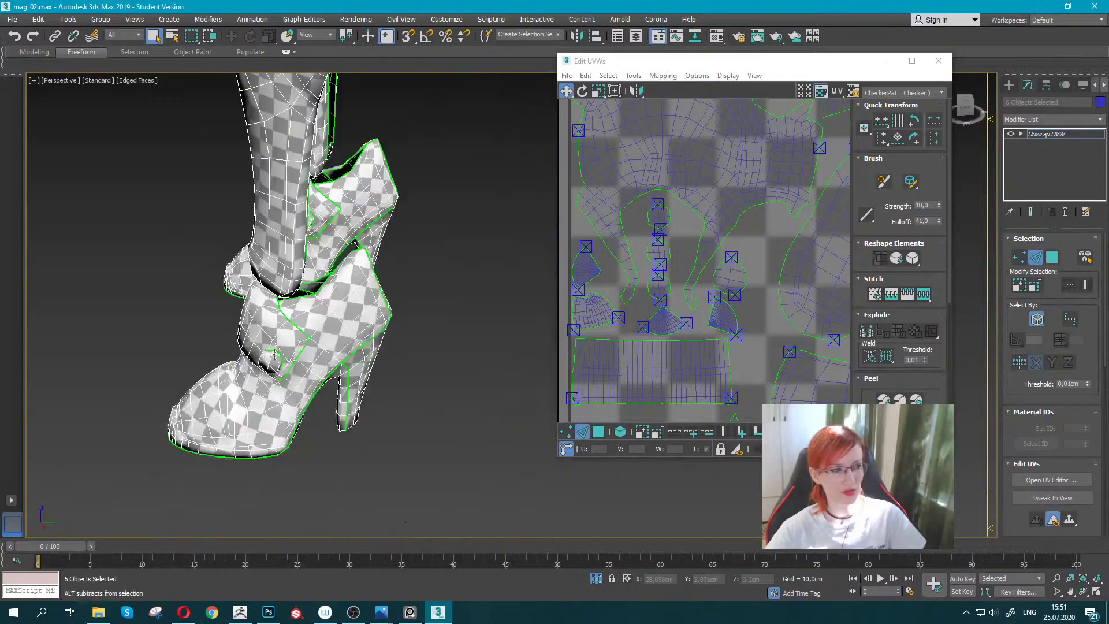
{"action": "middle_click_drag", "start_coordinate": [404, 391], "coordinate": [378, 313], "text": "alt"}
{"action": "scroll", "coordinate": [378, 313], "scroll_direction": "up", "scroll_amount": 4}
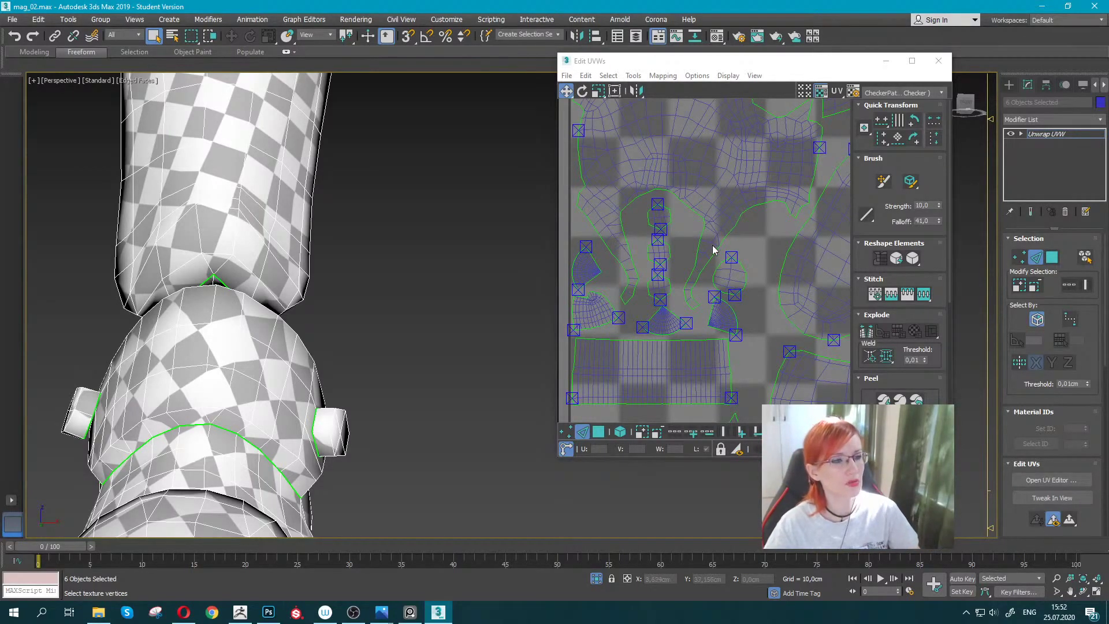
Pan and zoom the UV layout, then drag the Edit UVWs window to the screen top.
{"action": "middle_click_drag", "start_coordinate": [680, 210], "coordinate": [697, 246]}
{"action": "scroll", "coordinate": [700, 241], "scroll_direction": "down", "scroll_amount": 3}
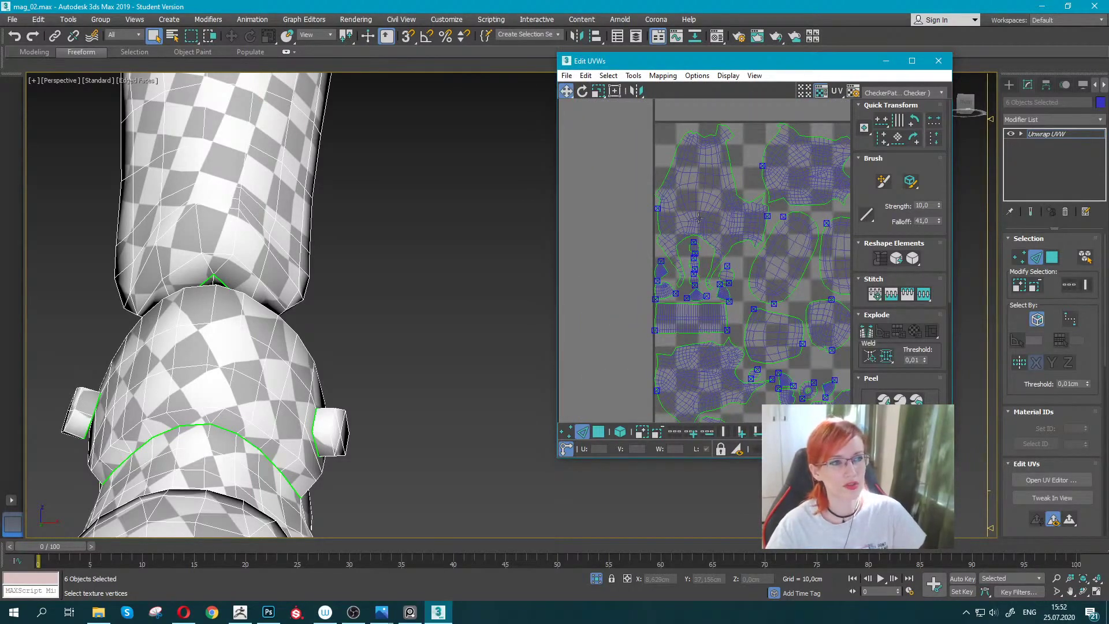
{"action": "scroll", "coordinate": [698, 218], "scroll_direction": "up", "scroll_amount": 3}
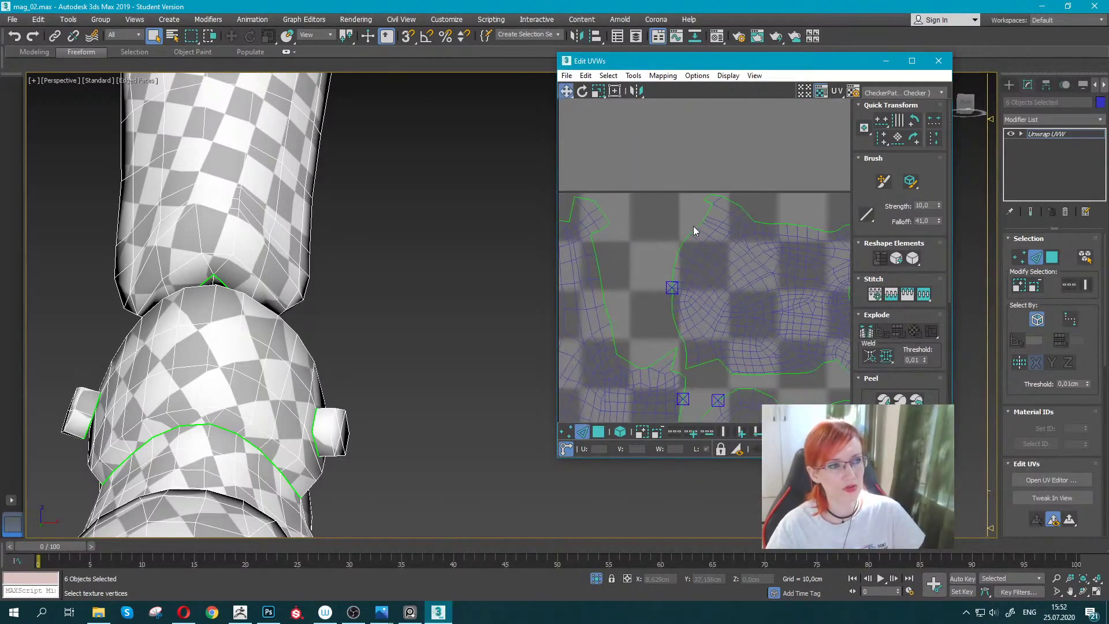
{"action": "scroll", "coordinate": [745, 228], "scroll_direction": "down", "scroll_amount": 1}
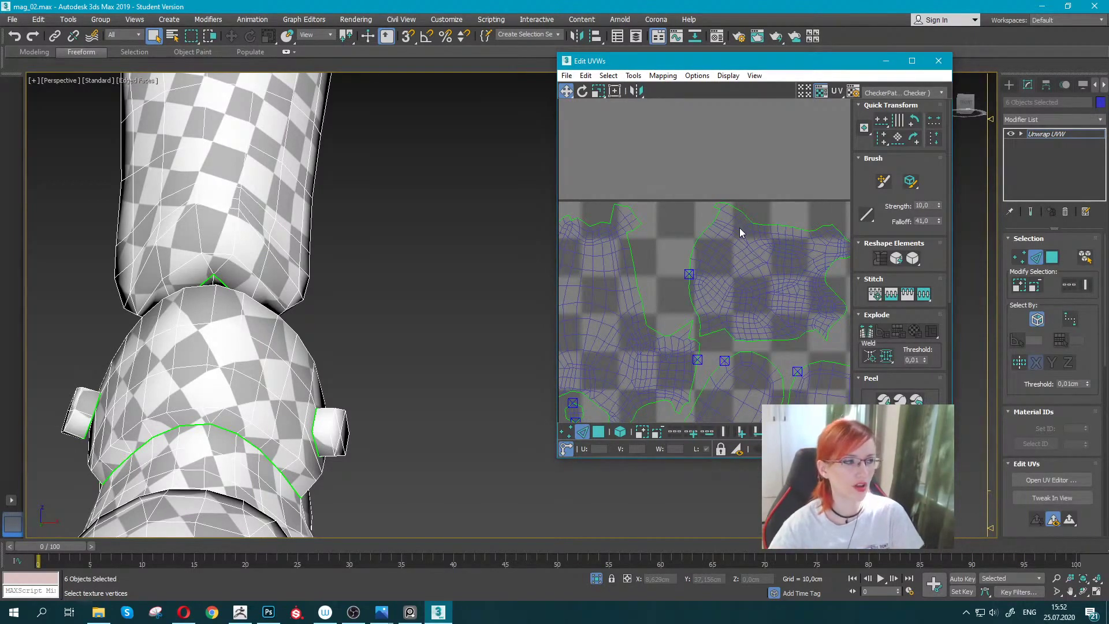
{"action": "scroll", "coordinate": [317, 306], "scroll_direction": "down", "scroll_amount": 3}
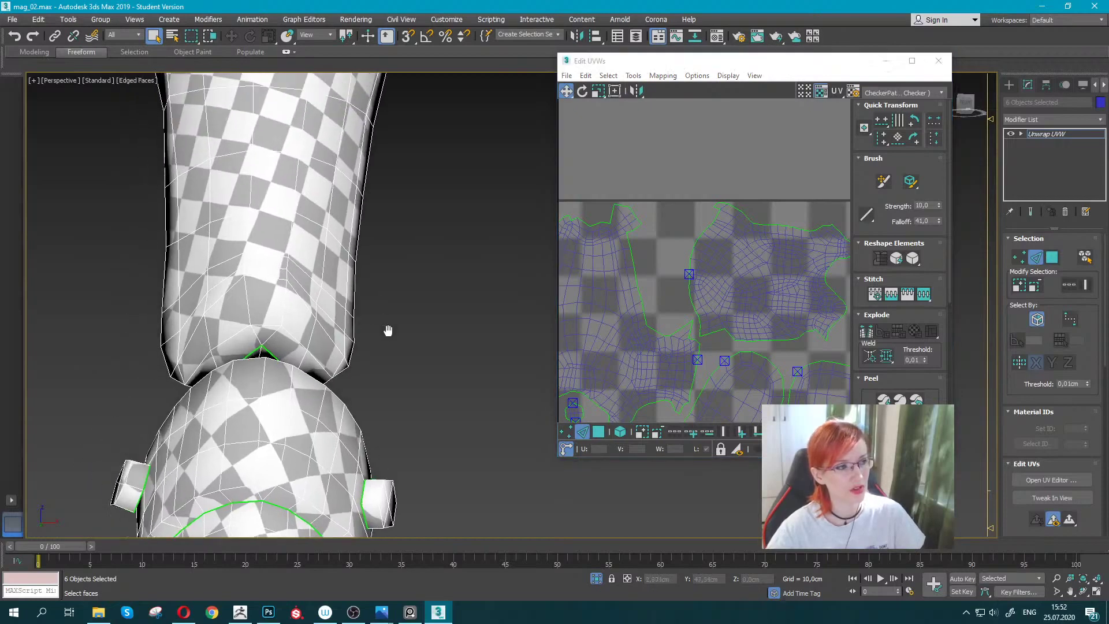
{"action": "scroll", "coordinate": [387, 324], "scroll_direction": "down", "scroll_amount": 4}
{"action": "scroll", "coordinate": [448, 346], "scroll_direction": "down", "scroll_amount": 3}
{"action": "scroll", "coordinate": [430, 258], "scroll_direction": "up", "scroll_amount": 2}
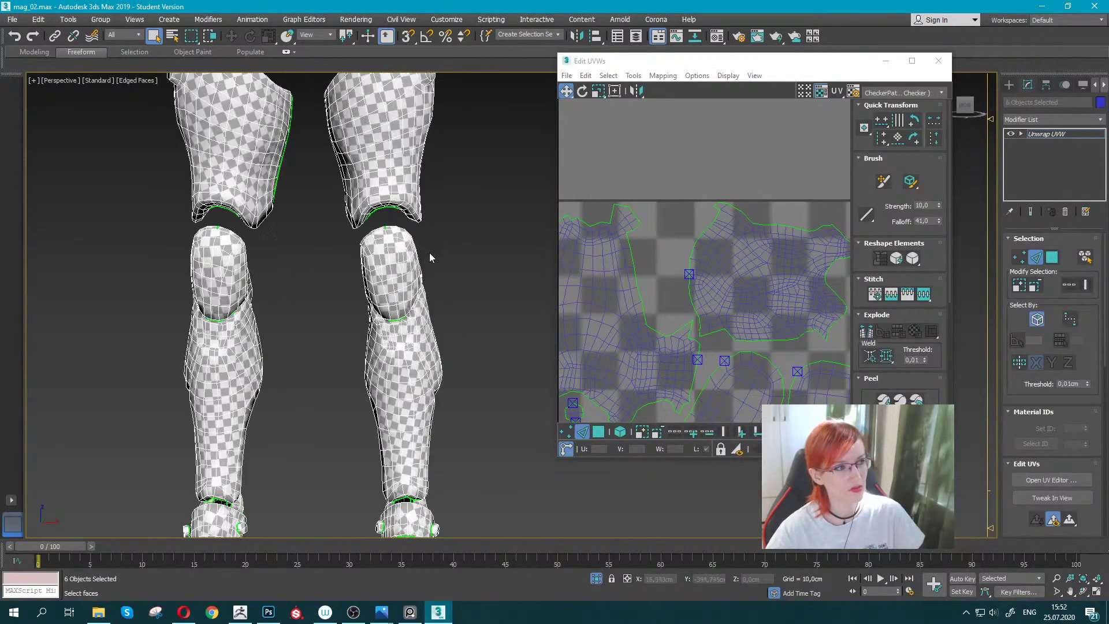
{"action": "scroll", "coordinate": [713, 217], "scroll_direction": "down", "scroll_amount": 2}
{"action": "scroll", "coordinate": [713, 218], "scroll_direction": "down", "scroll_amount": 2}
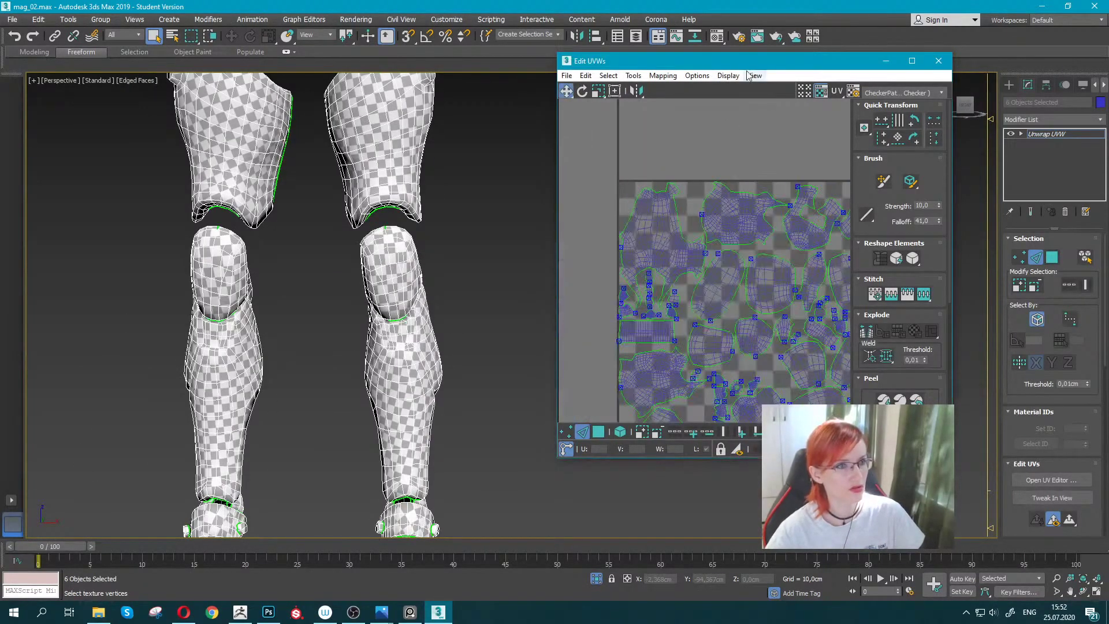
{"action": "left_click_drag", "start_coordinate": [741, 59], "coordinate": [682, 24]}
Maximize the UV editor and move two selected islands off the tile to the right.
{"action": "double_click", "coordinate": [682, 23]}
{"action": "mouse_move", "coordinate": [547, 303]}
{"action": "middle_mouse_down"}
{"action": "mouse_move", "coordinate": [485, 168]}
{"action": "mouse_move", "coordinate": [384, 300]}
{"action": "middle_mouse_up"}
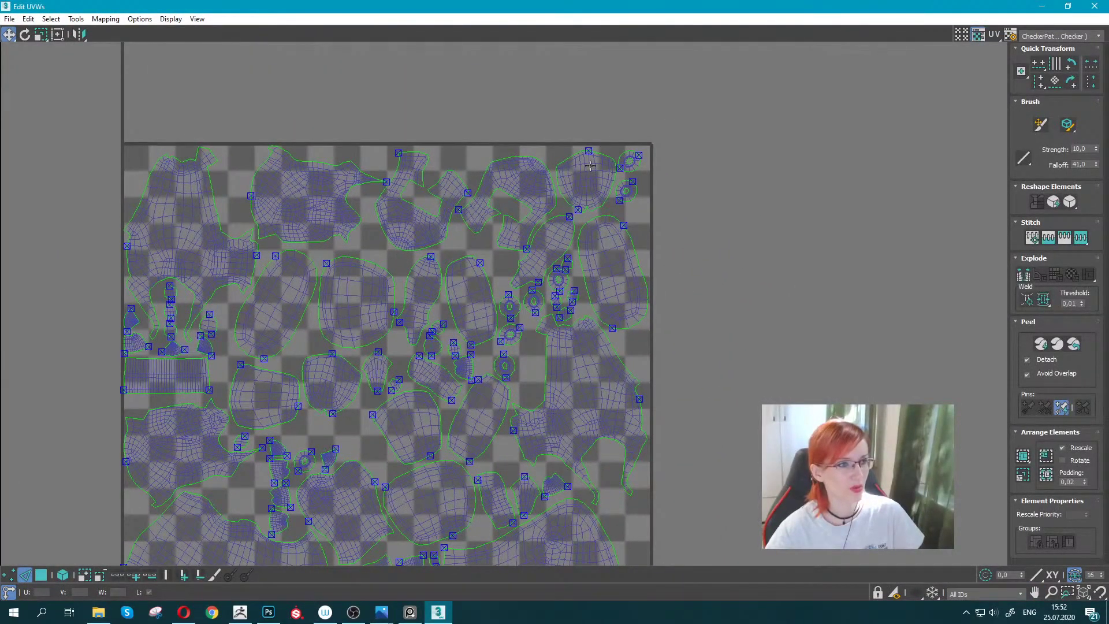
{"action": "left_click", "coordinate": [62, 575]}
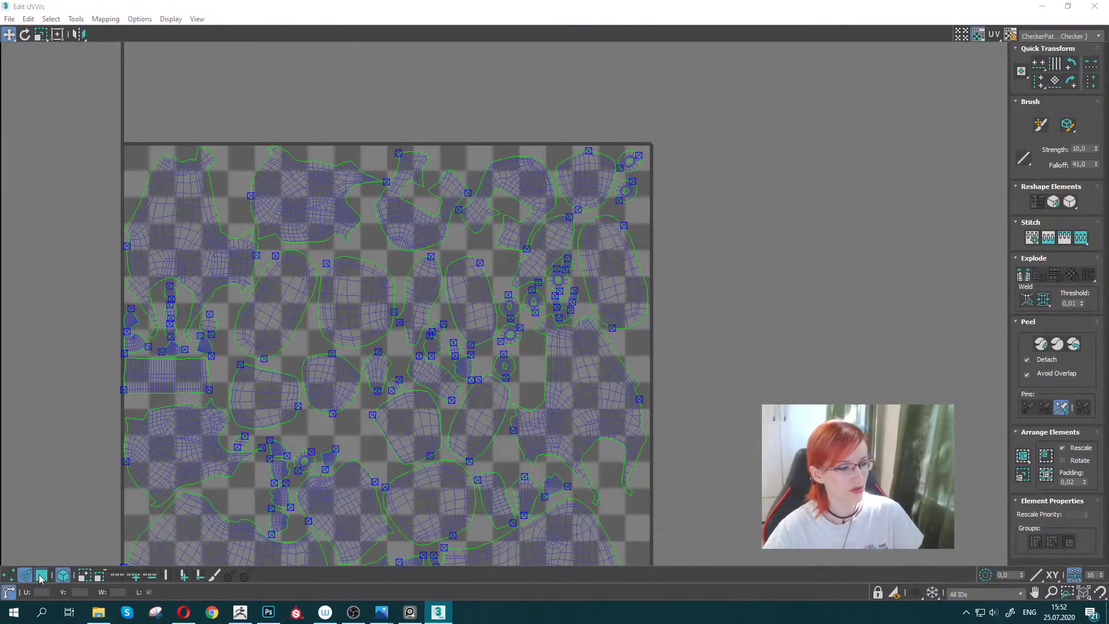
{"action": "left_click", "coordinate": [41, 578]}
{"action": "left_click", "coordinate": [589, 168]}
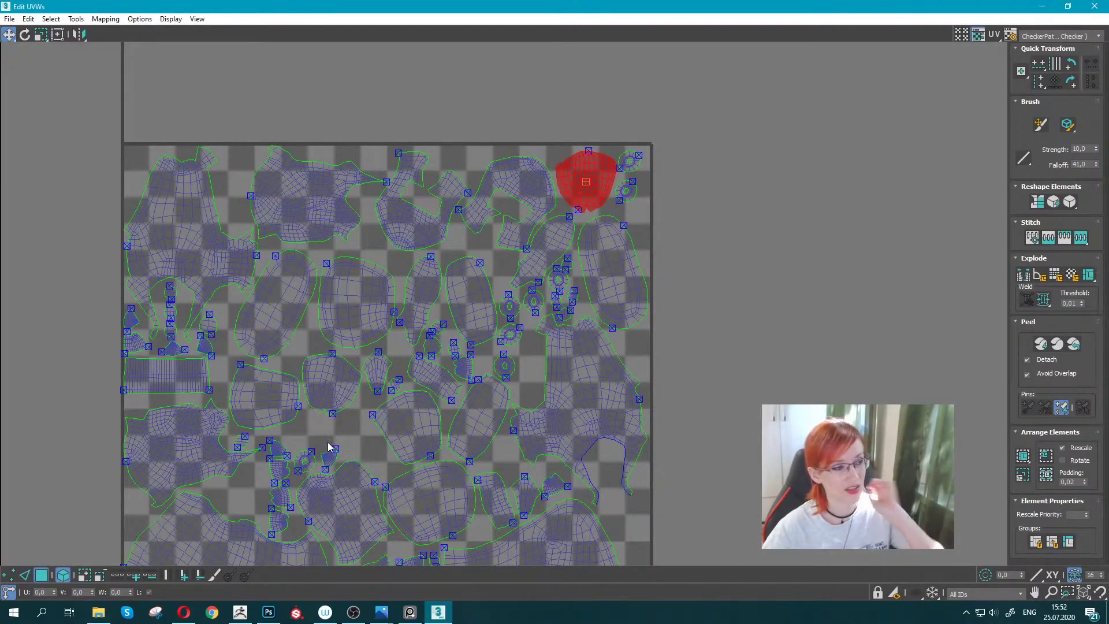
{"action": "left_click", "coordinate": [330, 382], "text": "ctrl"}
{"action": "left_click_drag", "start_coordinate": [334, 382], "coordinate": [712, 310]}
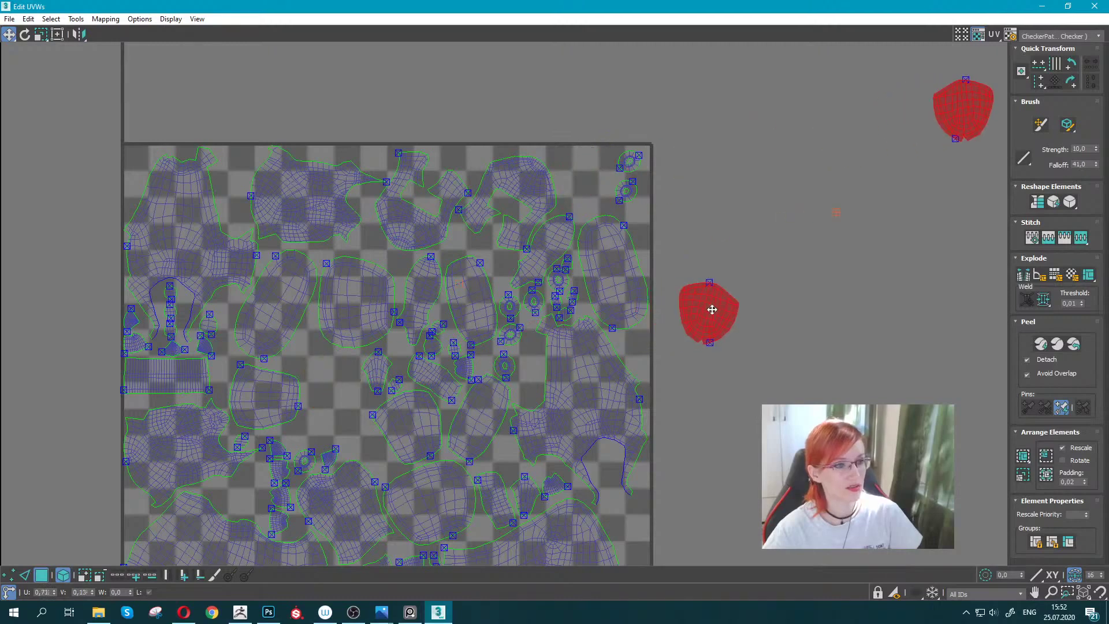
{"action": "middle_click_drag", "start_coordinate": [712, 310], "coordinate": [634, 347]}
Place the upper island beside the lower one and brush-relax the right detached island.
{"action": "left_click", "coordinate": [874, 163]}
{"action": "mouse_move", "coordinate": [874, 164]}
{"action": "left_mouse_down"}
{"action": "mouse_move", "coordinate": [710, 317]}
{"action": "mouse_move", "coordinate": [694, 364]}
{"action": "left_mouse_up"}
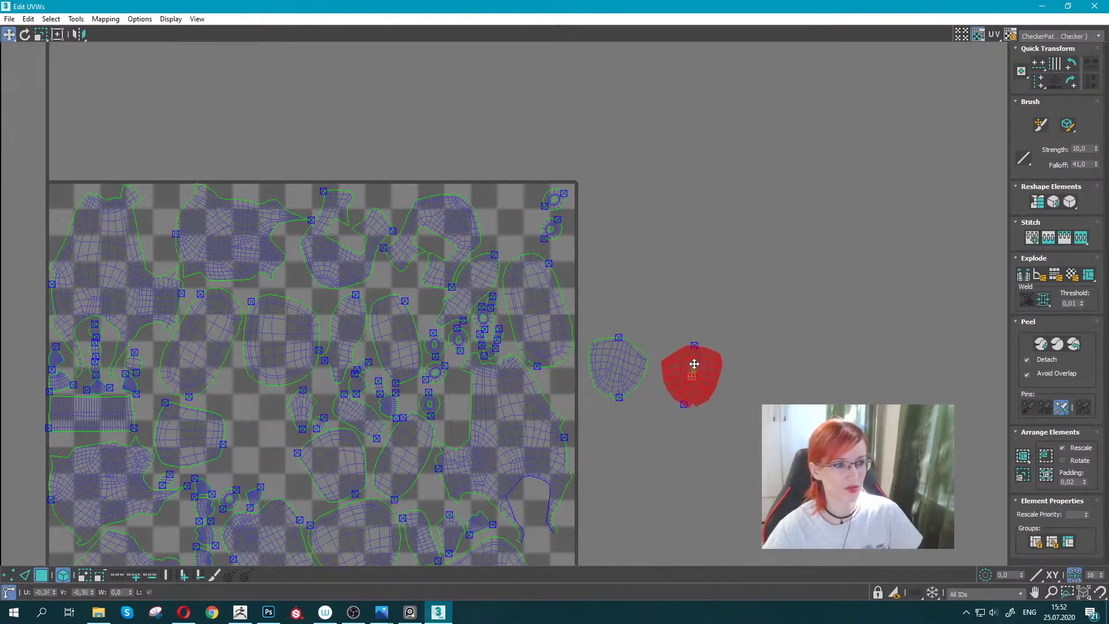
{"action": "scroll", "coordinate": [718, 332], "scroll_direction": "up", "scroll_amount": 2}
{"action": "scroll", "coordinate": [666, 349], "scroll_direction": "up", "scroll_amount": 2}
{"action": "left_click", "coordinate": [741, 371]}
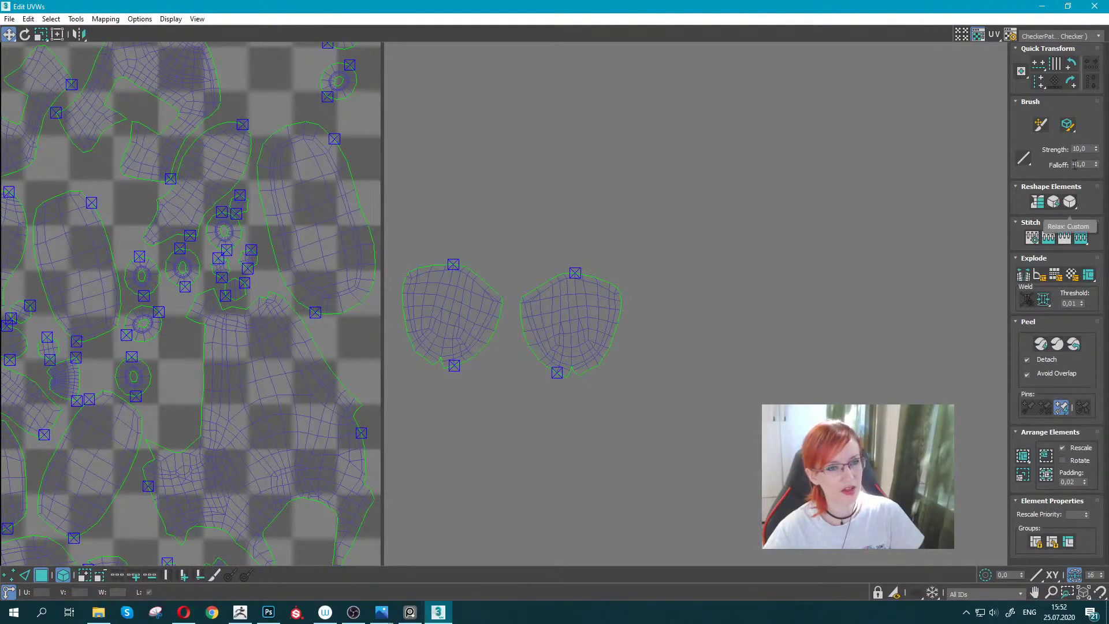
{"action": "left_click", "coordinate": [1067, 125]}
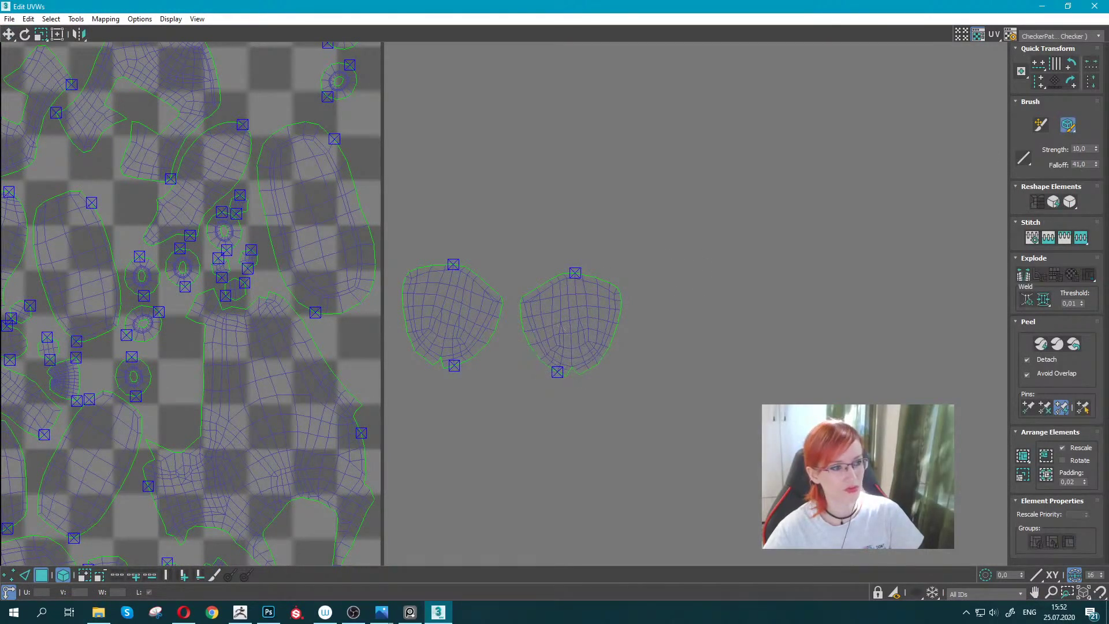
{"action": "left_click_drag", "start_coordinate": [552, 353], "coordinate": [595, 321], "text": "ctrl+alt"}
{"action": "middle_click_drag", "start_coordinate": [595, 321], "coordinate": [538, 289]}
{"action": "mouse_move", "coordinate": [541, 294]}
{"action": "left_mouse_down", "text": "ctrl+alt"}
{"action": "mouse_move", "coordinate": [563, 286]}
{"action": "mouse_move", "coordinate": [502, 310]}
{"action": "left_mouse_up", "text": "ctrl+alt"}
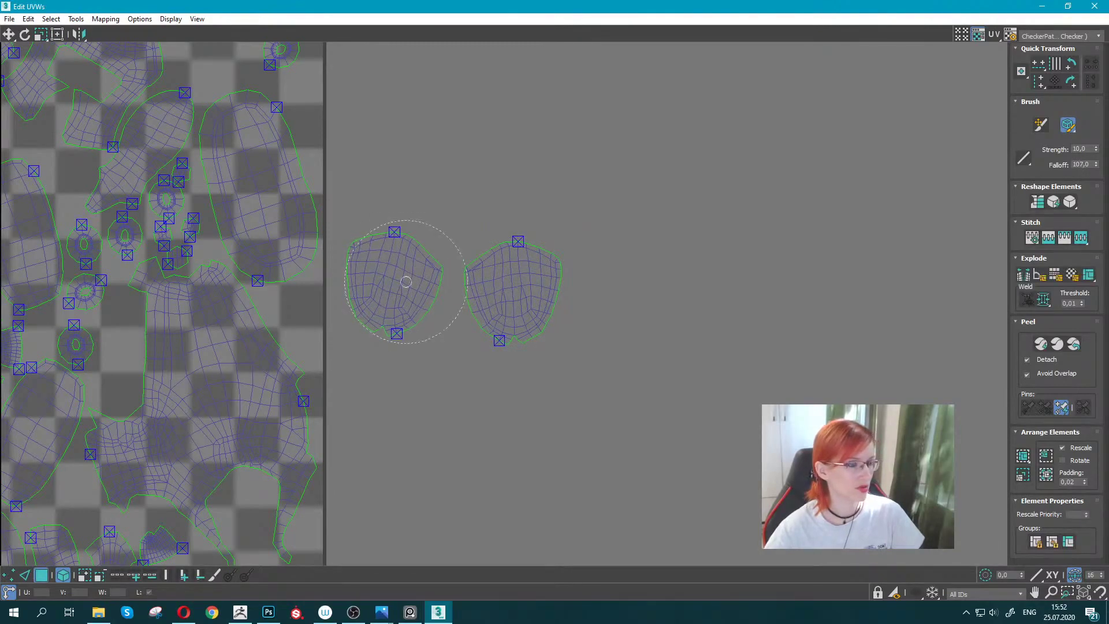
Move the left island into the UV tile and the right island into its top-right corner.
{"action": "scroll", "coordinate": [407, 294], "scroll_direction": "down", "scroll_amount": 4}
{"action": "middle_click_drag", "start_coordinate": [407, 294], "coordinate": [670, 258]}
{"action": "left_click", "coordinate": [674, 331]}
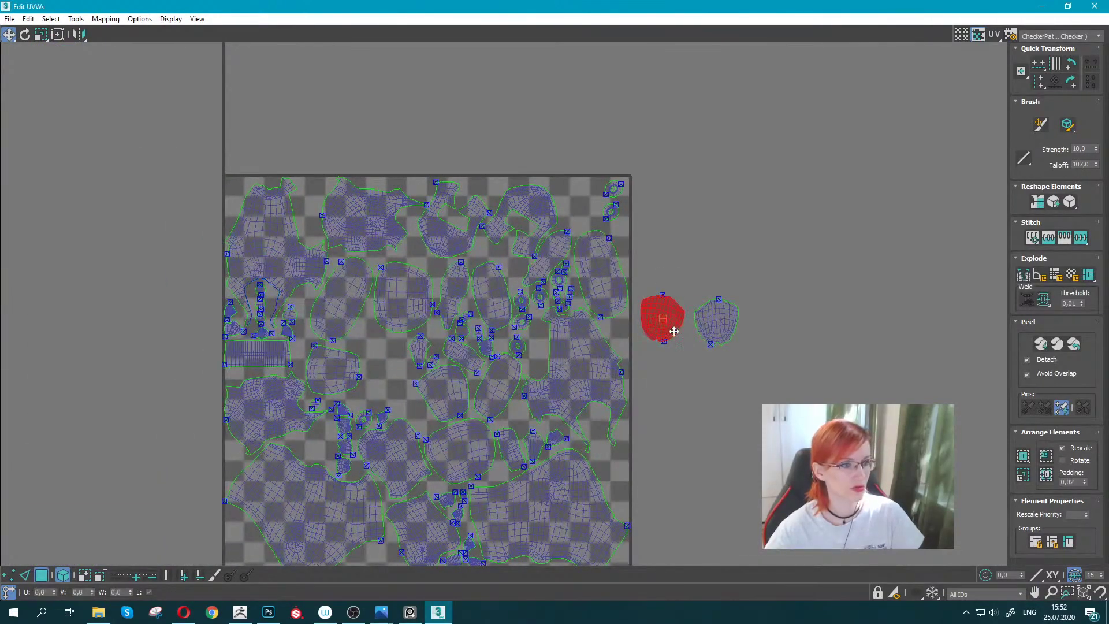
{"action": "mouse_move", "coordinate": [664, 308]}
{"action": "left_mouse_down"}
{"action": "mouse_move", "coordinate": [389, 367]}
{"action": "mouse_move", "coordinate": [374, 339]}
{"action": "left_mouse_up"}
{"action": "scroll", "coordinate": [389, 367], "scroll_direction": "up", "scroll_amount": 3}
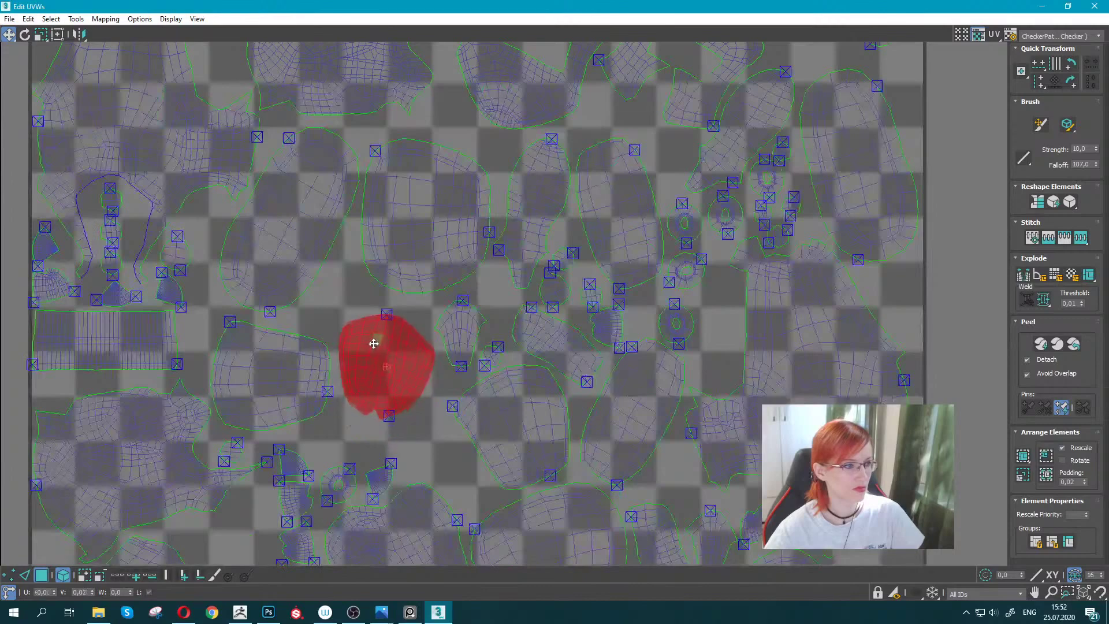
{"action": "scroll", "coordinate": [373, 339], "scroll_direction": "down", "scroll_amount": 3}
{"action": "middle_click_drag", "start_coordinate": [598, 350], "coordinate": [482, 406]}
{"action": "left_click", "coordinate": [766, 358]}
{"action": "left_click_drag", "start_coordinate": [766, 358], "coordinate": [590, 198]}
{"action": "scroll", "coordinate": [591, 199], "scroll_direction": "up", "scroll_amount": 3}
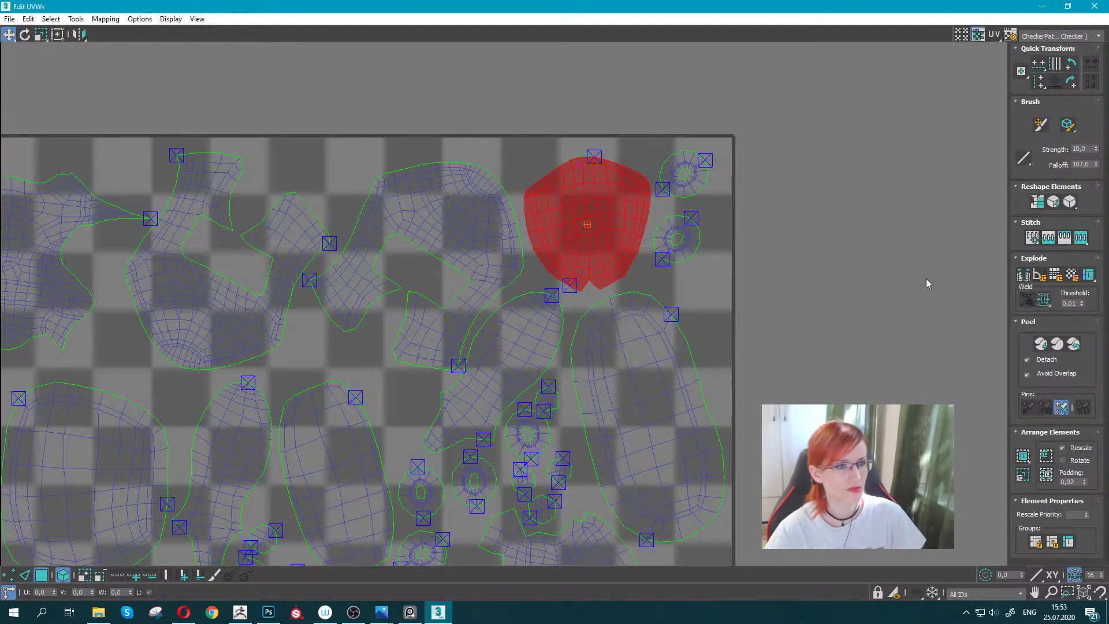
Deselect the red UV shell, zoom out to the full UV square and restore the editor window.
{"action": "left_click", "coordinate": [719, 283]}
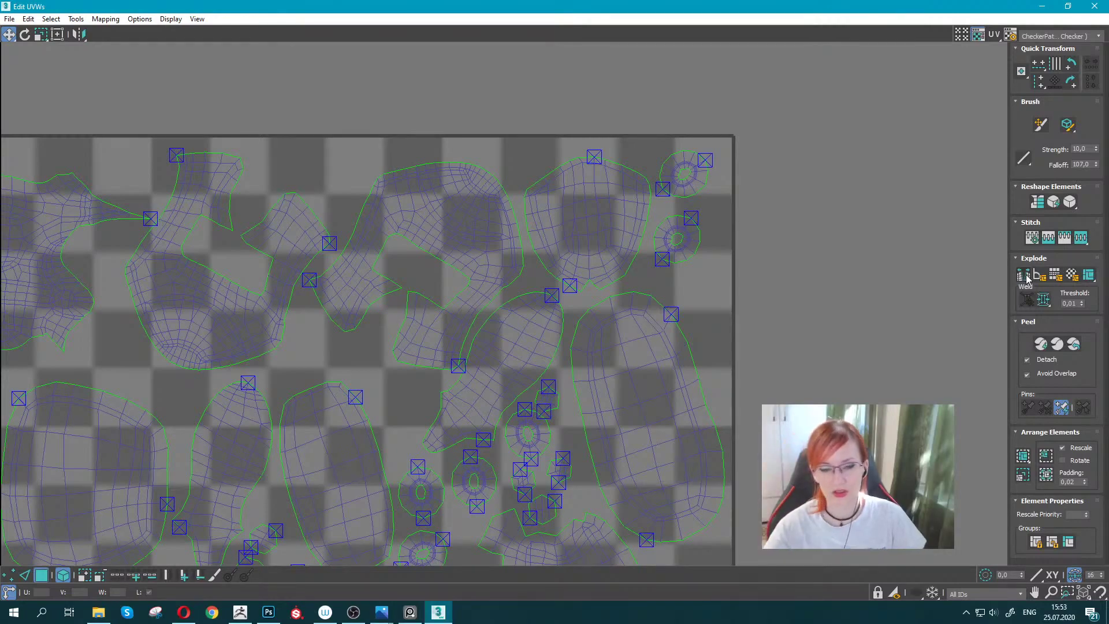
{"action": "middle_click_drag", "start_coordinate": [335, 279], "coordinate": [358, 281]}
{"action": "scroll", "coordinate": [358, 282], "scroll_direction": "down", "scroll_amount": 2}
{"action": "scroll", "coordinate": [358, 281], "scroll_direction": "down", "scroll_amount": 3}
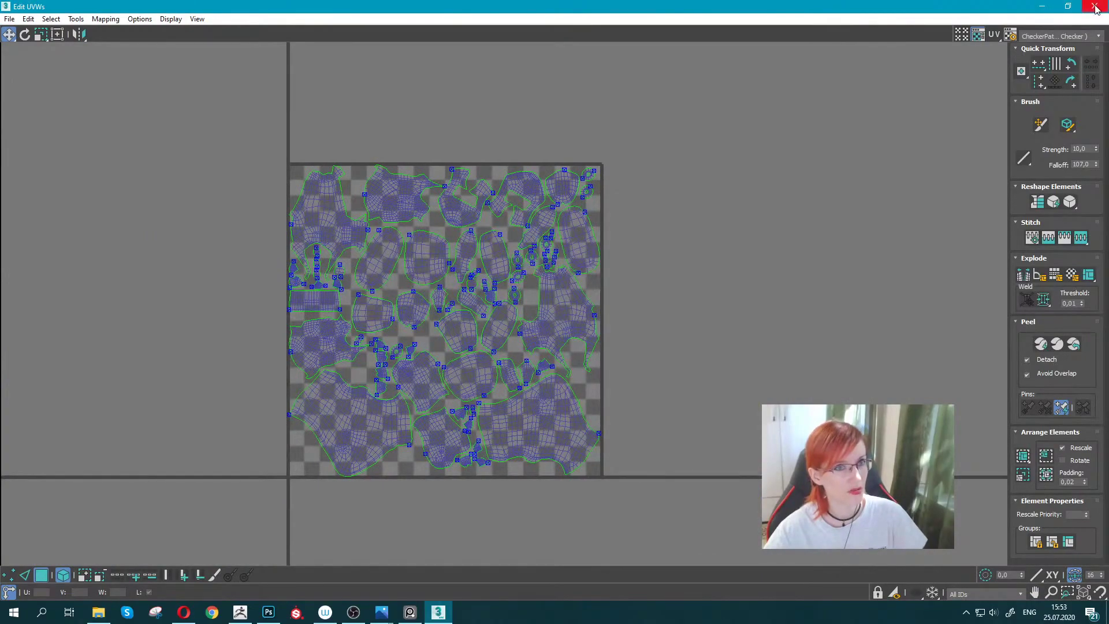
{"action": "left_click", "coordinate": [1067, 5]}
Close the Edit UVWs editor and leave unwrap sub-object editing.
{"action": "scroll", "coordinate": [331, 300], "scroll_direction": "down", "scroll_amount": 3}
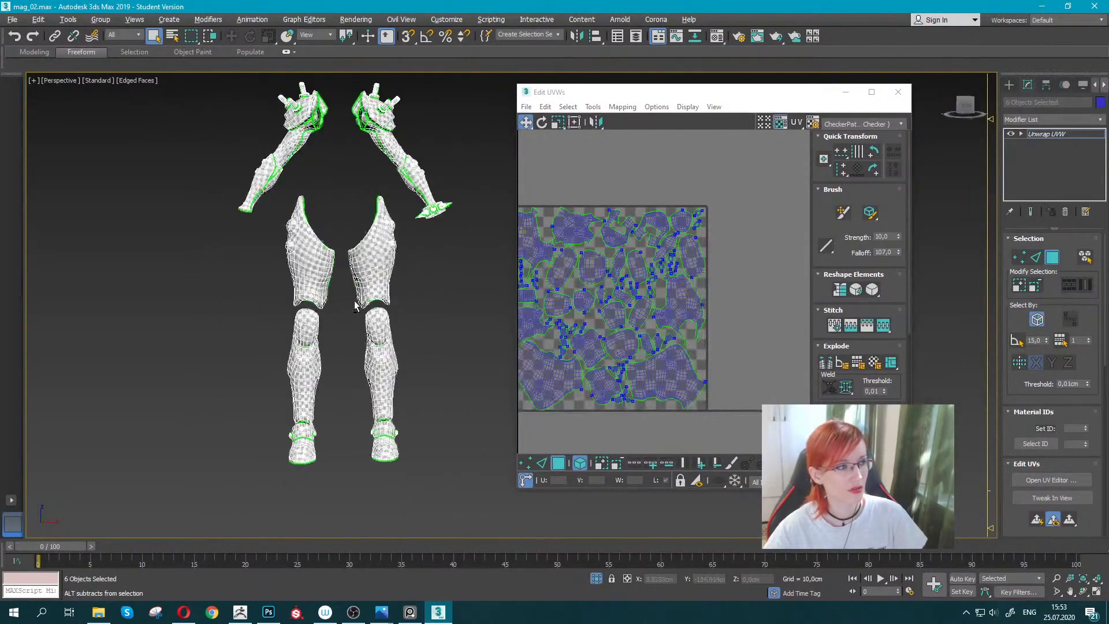
{"action": "scroll", "coordinate": [331, 300], "scroll_direction": "up", "scroll_amount": 4}
{"action": "mouse_move", "coordinate": [331, 299]}
{"action": "middle_mouse_down", "text": "alt"}
{"action": "mouse_move", "coordinate": [326, 261]}
{"action": "mouse_move", "coordinate": [310, 246]}
{"action": "middle_mouse_up", "text": "alt"}
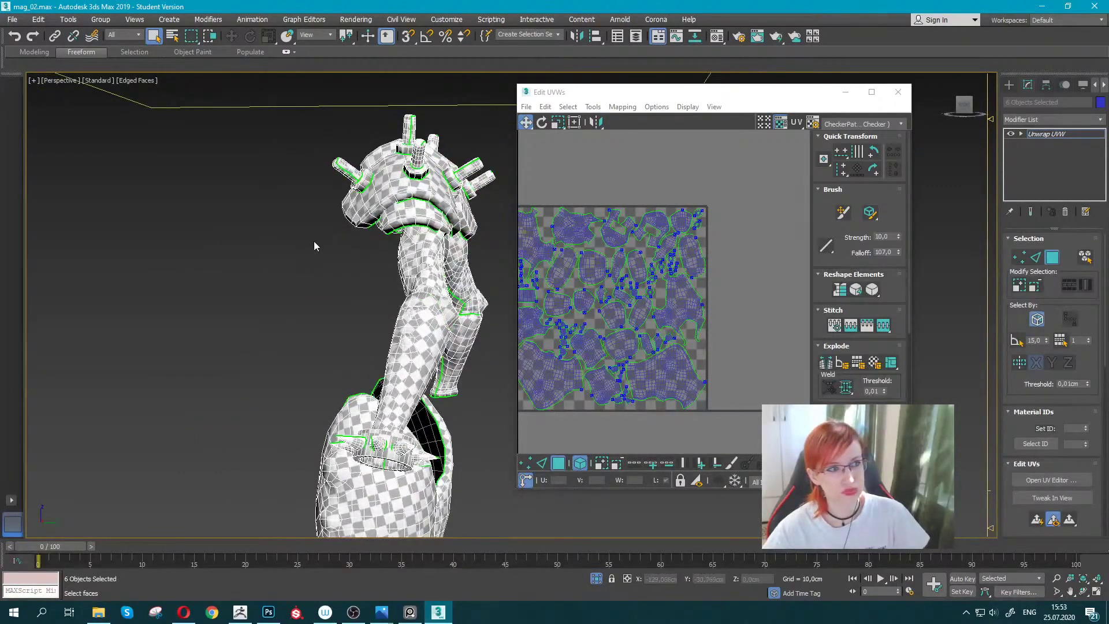
{"action": "middle_click_drag", "start_coordinate": [316, 240], "coordinate": [483, 258], "text": "alt"}
{"action": "scroll", "coordinate": [483, 257], "scroll_direction": "up", "scroll_amount": 2}
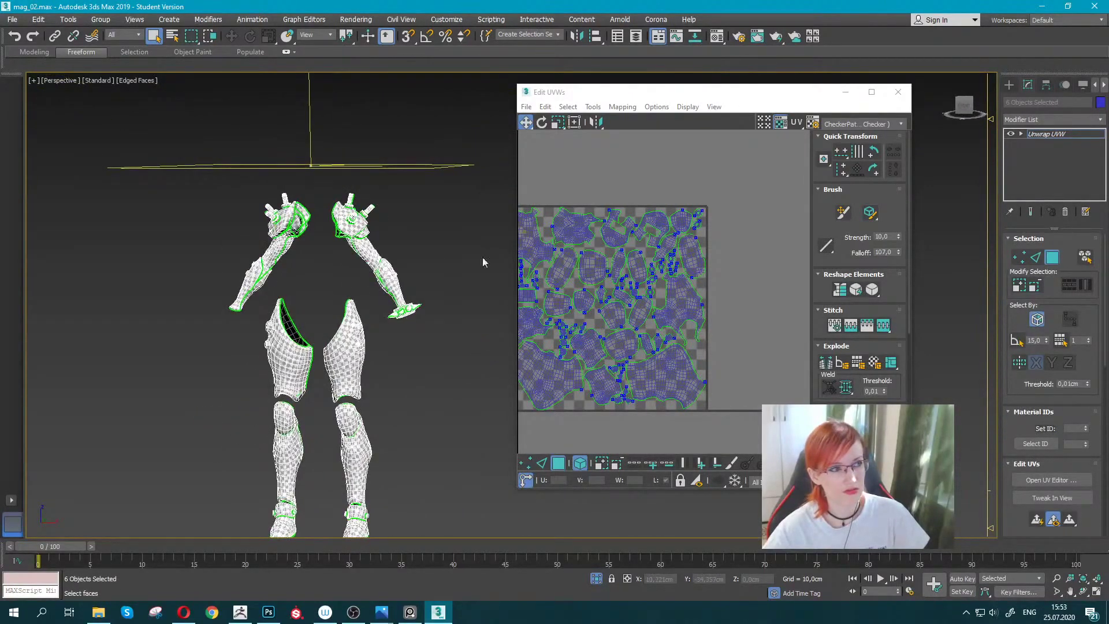
{"action": "left_click", "coordinate": [904, 95]}
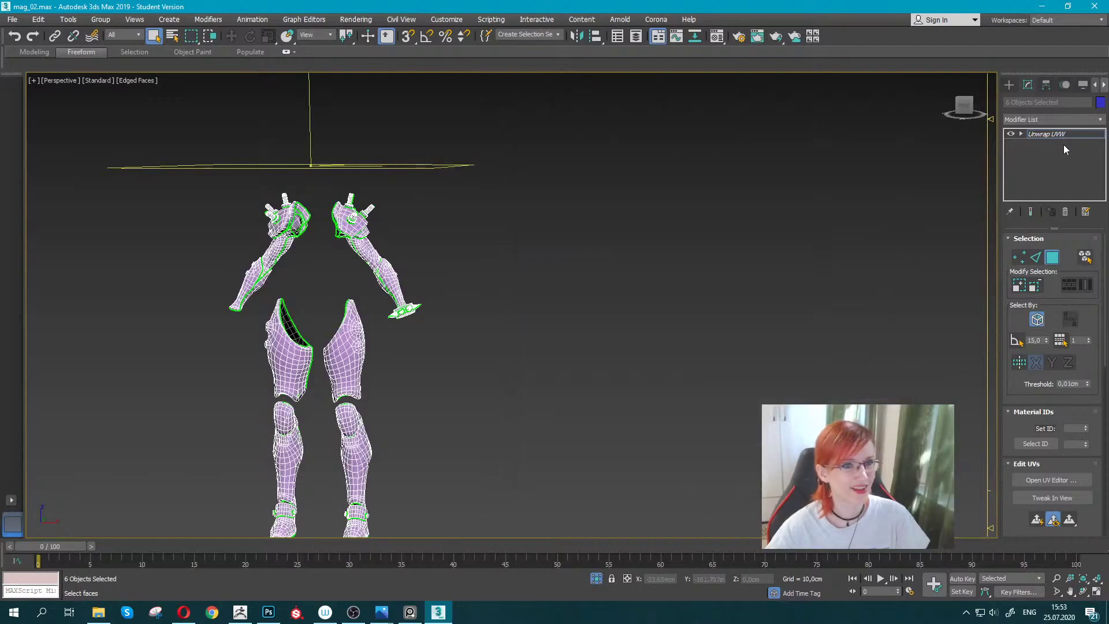
{"action": "left_click", "coordinate": [1046, 132]}
Unhide all objects so the whole character is visible again.
{"action": "middle_click_drag", "start_coordinate": [407, 305], "coordinate": [551, 256]}
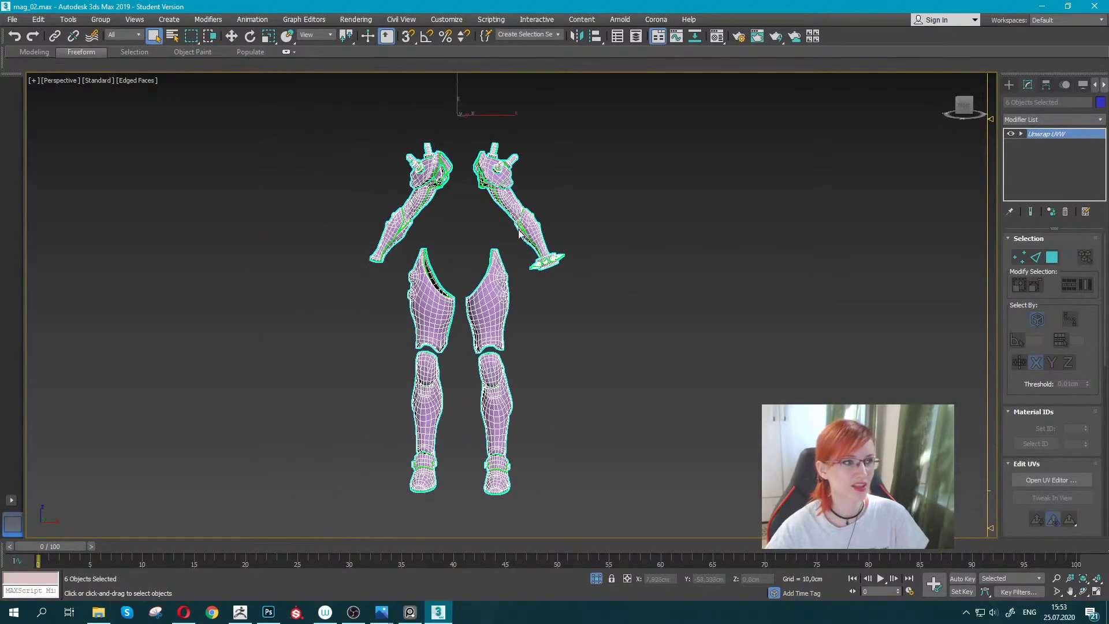
{"action": "right_click", "coordinate": [516, 219]}
{"action": "left_click", "coordinate": [577, 141]}
{"action": "middle_click_drag", "start_coordinate": [579, 214], "coordinate": [598, 219]}
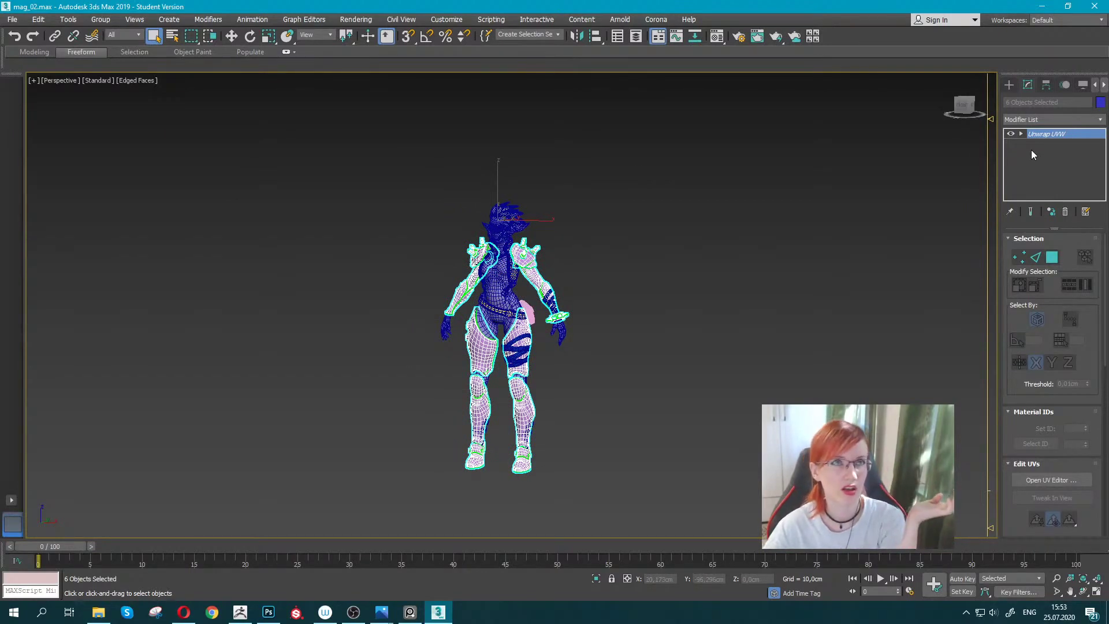
{"action": "key", "text": "3"}
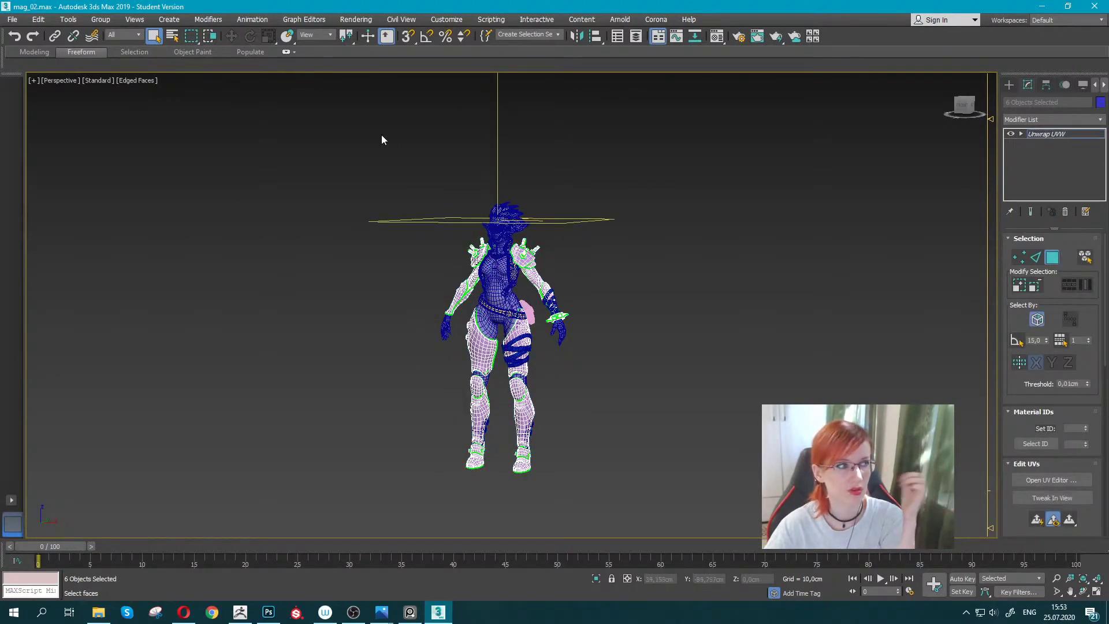
Group the six selected armour pieces as Group64216.
{"action": "left_click", "coordinate": [107, 24]}
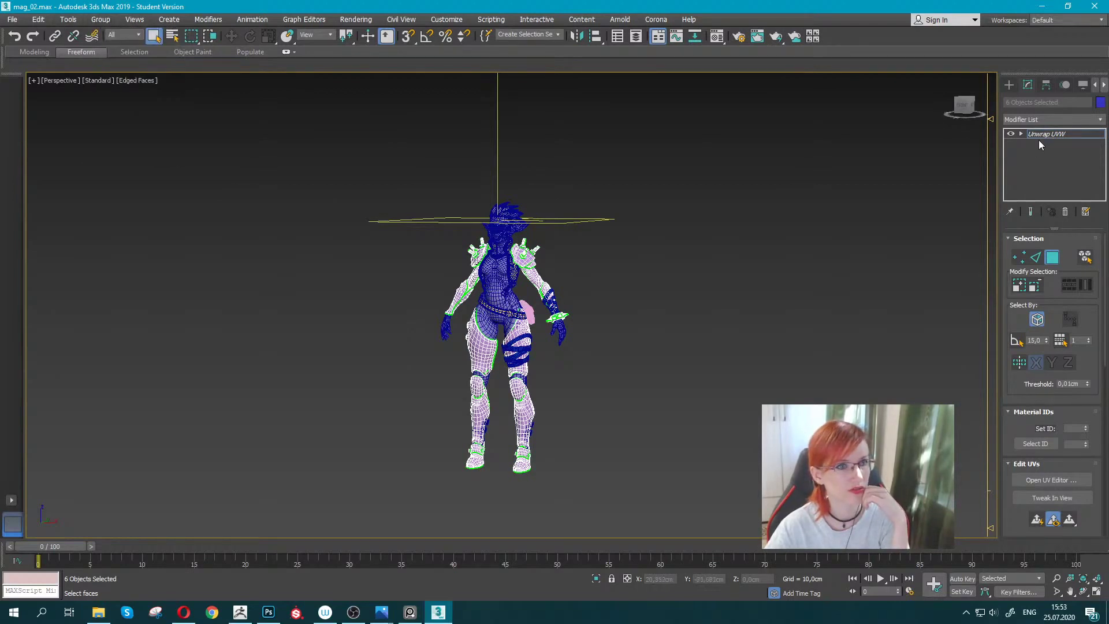
{"action": "left_click", "coordinate": [1041, 134]}
{"action": "left_click", "coordinate": [101, 19]}
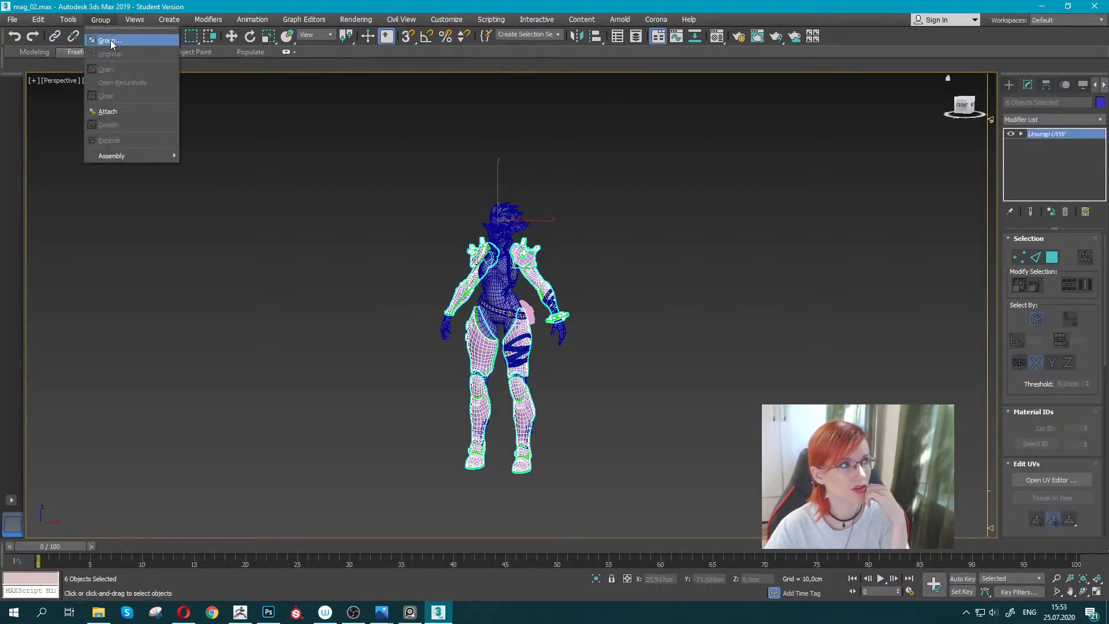
{"action": "left_click", "coordinate": [99, 34]}
{"action": "left_click", "coordinate": [563, 326]}
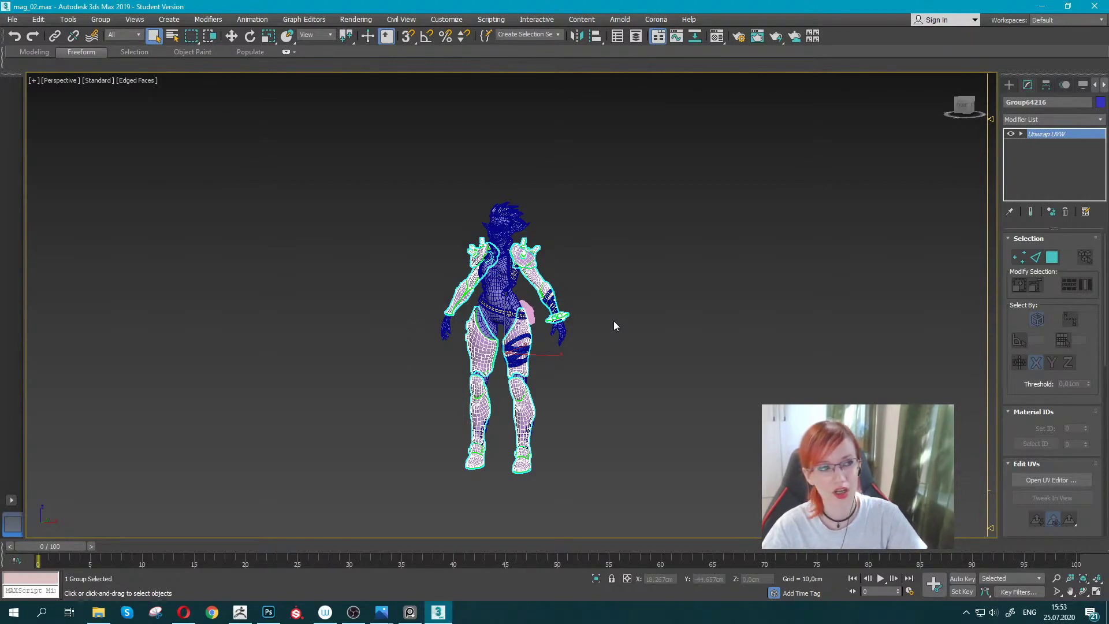
Switch the viewport to Default Shading and deselect everything.
{"action": "scroll", "coordinate": [670, 277], "scroll_direction": "up", "scroll_amount": 3}
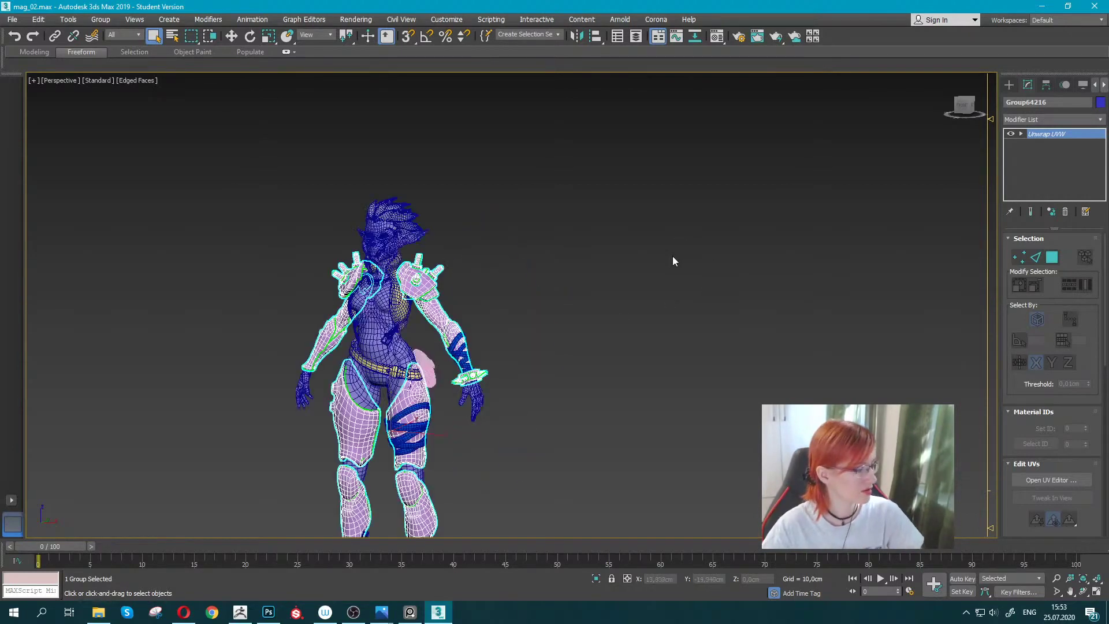
{"action": "key", "text": "F4"}
{"action": "left_click", "coordinate": [517, 264]}
{"action": "middle_click_drag", "start_coordinate": [517, 264], "coordinate": [608, 199]}
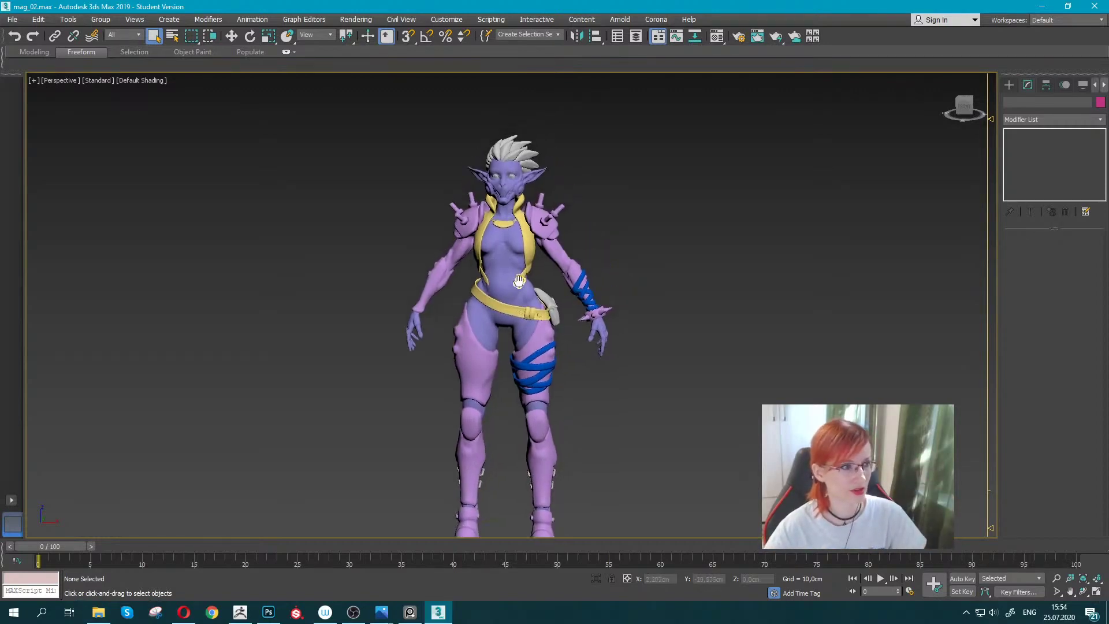
{"action": "scroll", "coordinate": [587, 245], "scroll_direction": "up", "scroll_amount": 4}
{"action": "left_click", "coordinate": [587, 242]}
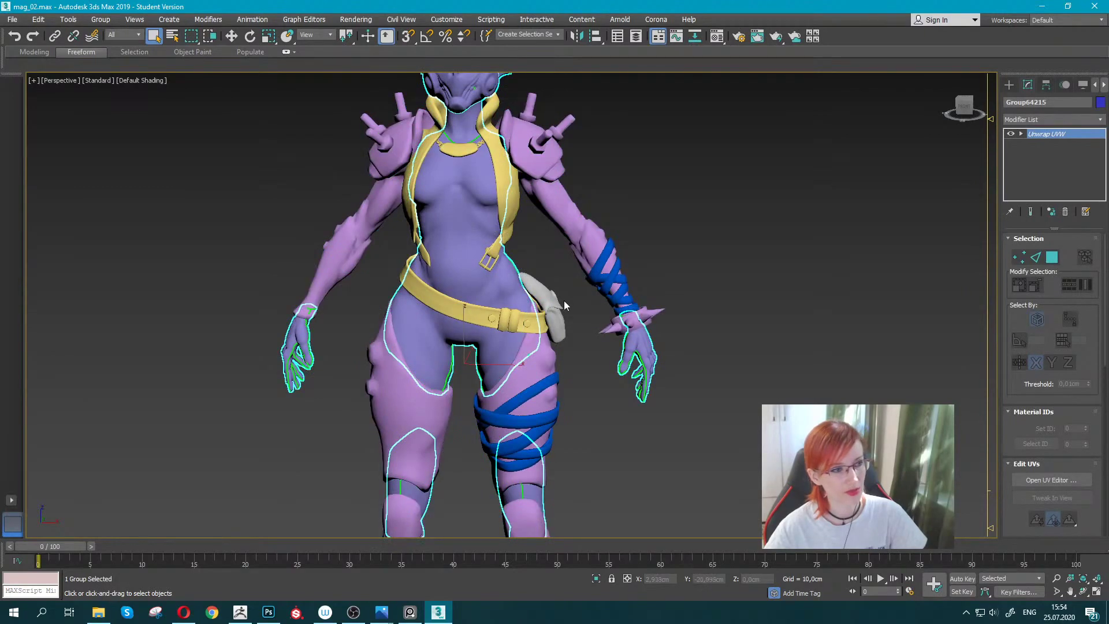
{"action": "left_click", "coordinate": [569, 257]}
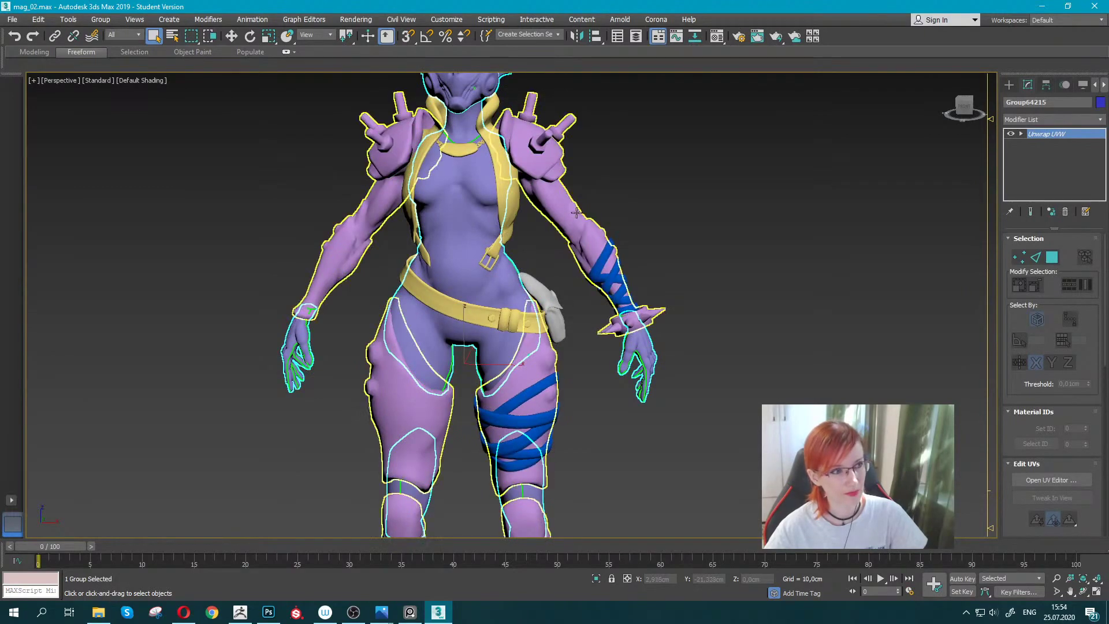
{"action": "left_click", "coordinate": [1043, 480]}
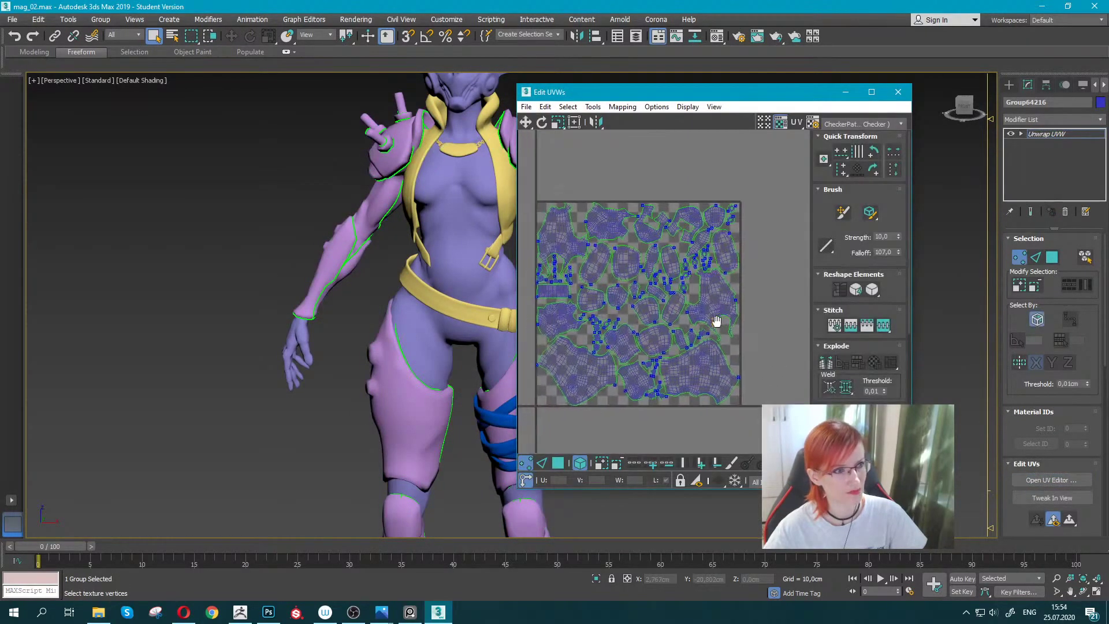
{"action": "scroll", "coordinate": [717, 321], "scroll_direction": "up", "scroll_amount": 2}
{"action": "scroll", "coordinate": [723, 316], "scroll_direction": "up", "scroll_amount": 2}
{"action": "scroll", "coordinate": [723, 317], "scroll_direction": "up", "scroll_amount": 3}
{"action": "scroll", "coordinate": [722, 318], "scroll_direction": "up", "scroll_amount": 2}
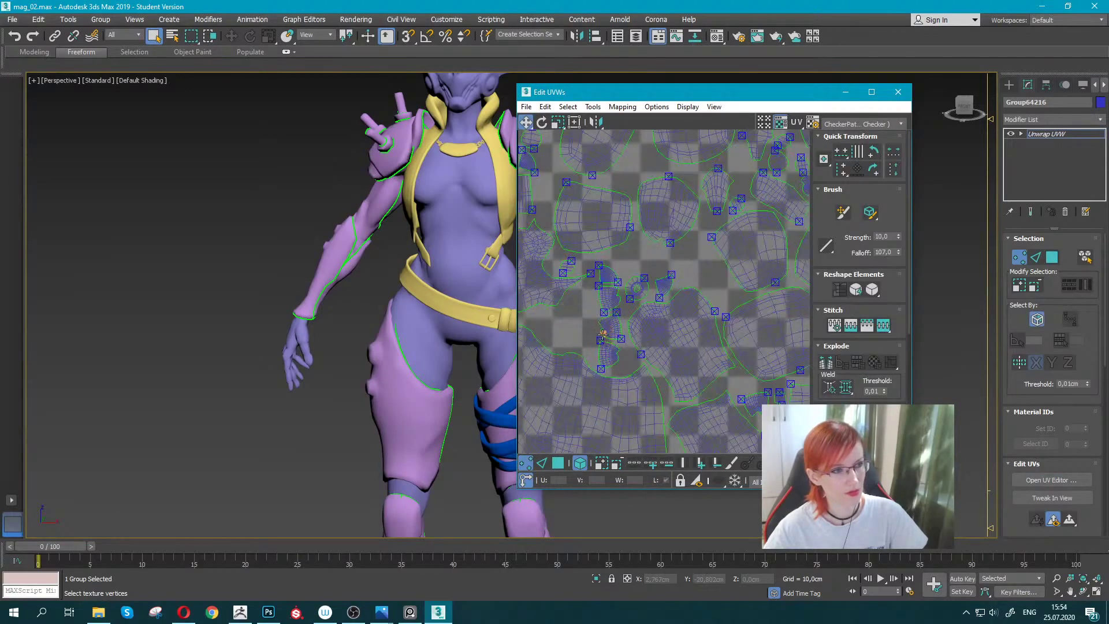
{"action": "scroll", "coordinate": [603, 334], "scroll_direction": "down", "scroll_amount": 5}
{"action": "left_click", "coordinate": [898, 92]}
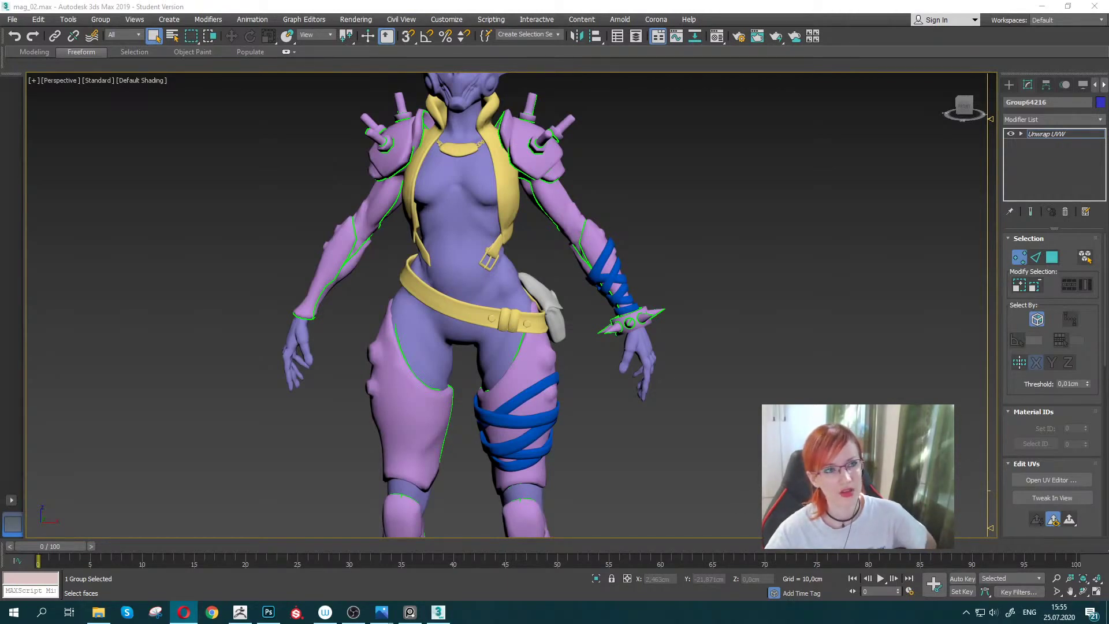
{"action": "scroll", "coordinate": [740, 244], "scroll_direction": "down", "scroll_amount": 2}
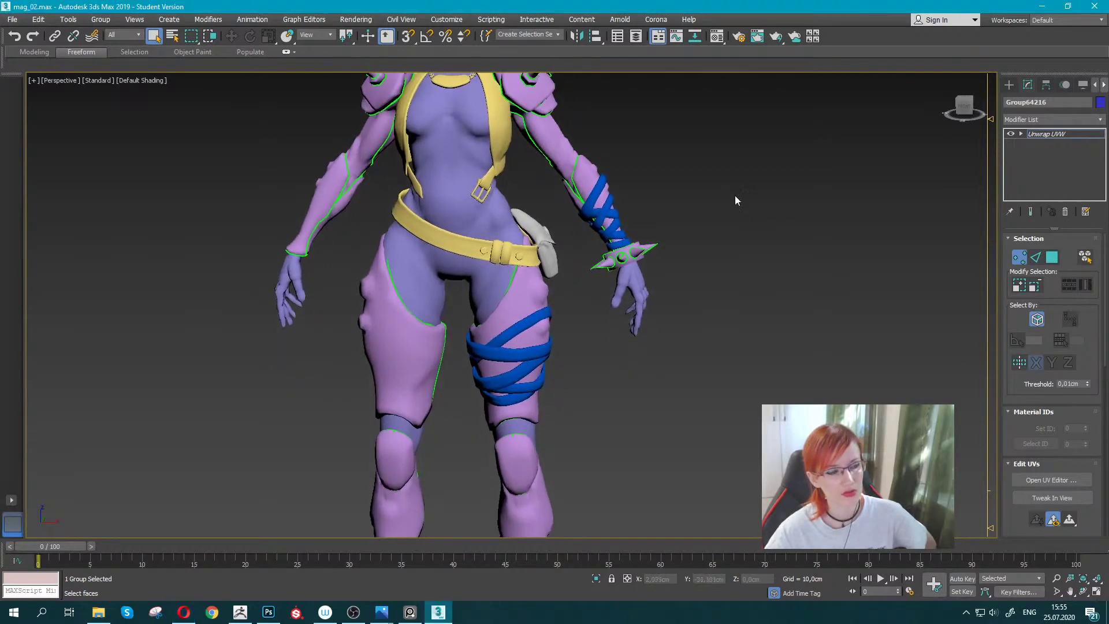
{"action": "scroll", "coordinate": [735, 196], "scroll_direction": "down", "scroll_amount": 2}
{"action": "middle_click_drag", "start_coordinate": [787, 196], "coordinate": [705, 214]}
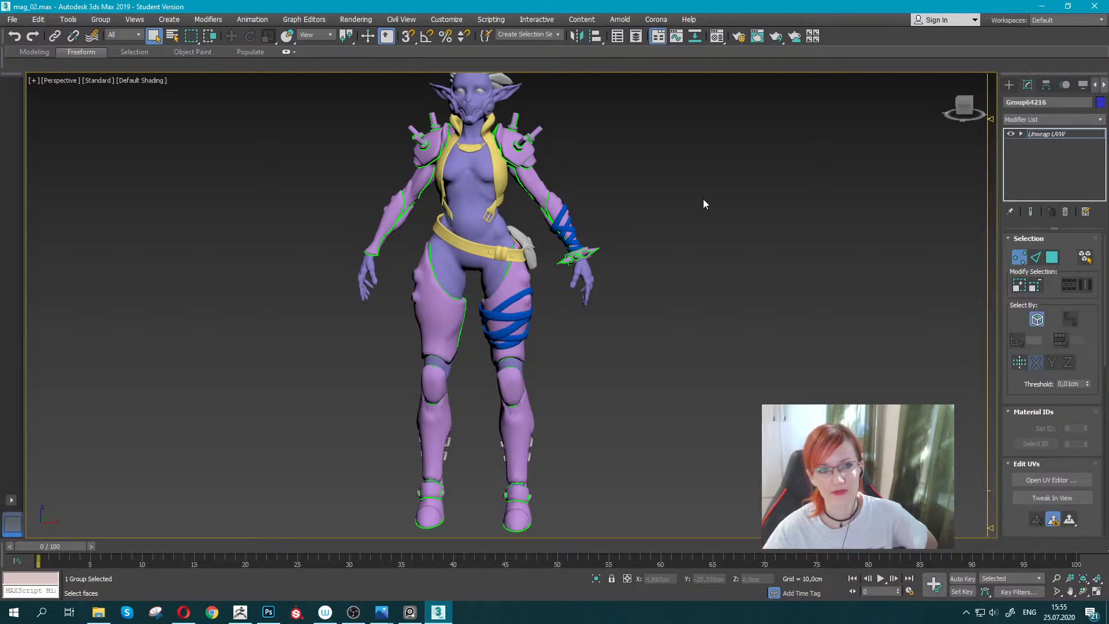
{"action": "mouse_move", "coordinate": [680, 234]}
{"action": "middle_mouse_down", "text": "alt"}
{"action": "mouse_move", "coordinate": [640, 236]}
{"action": "mouse_move", "coordinate": [650, 230]}
{"action": "middle_mouse_up", "text": "alt"}
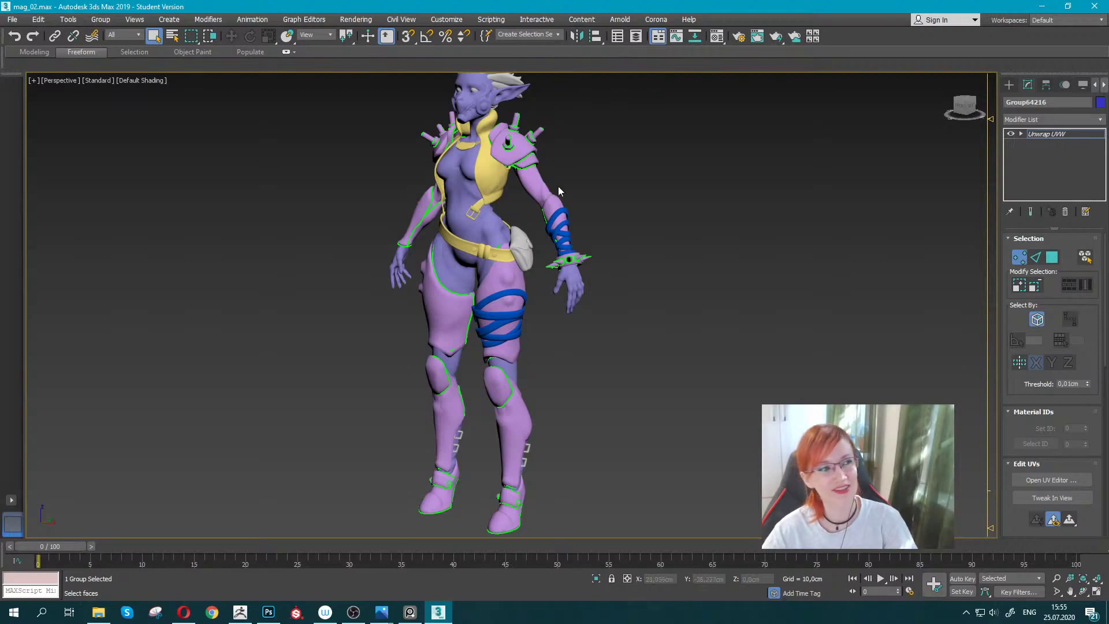
{"action": "scroll", "coordinate": [555, 230], "scroll_direction": "up", "scroll_amount": 1}
{"action": "scroll", "coordinate": [521, 195], "scroll_direction": "up", "scroll_amount": 3}
{"action": "left_click", "coordinate": [1046, 130]}
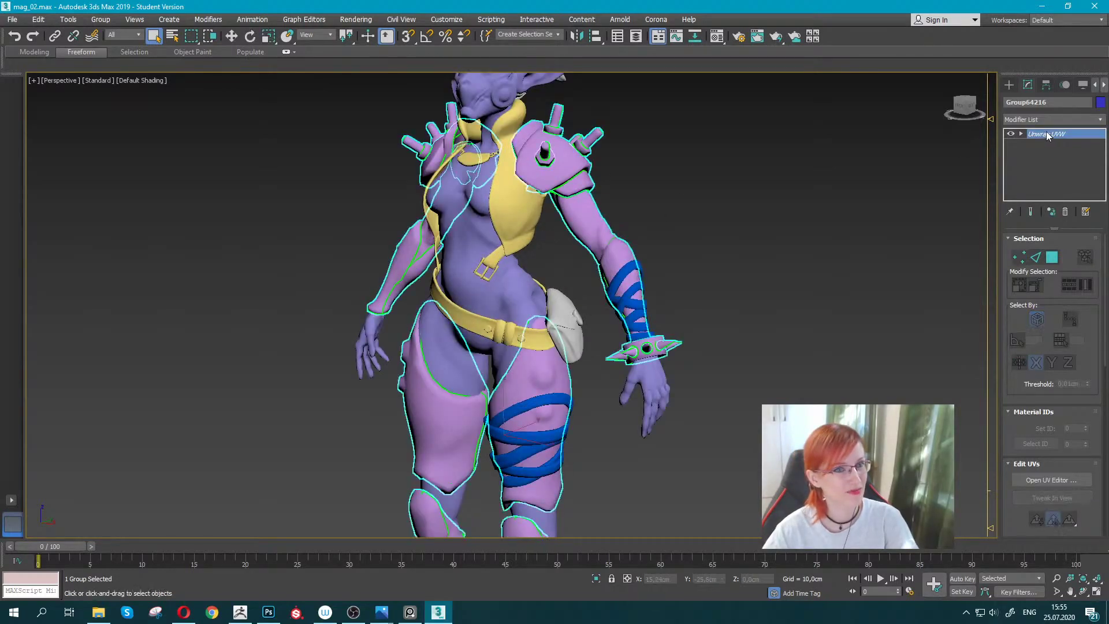
{"action": "left_click", "coordinate": [767, 156]}
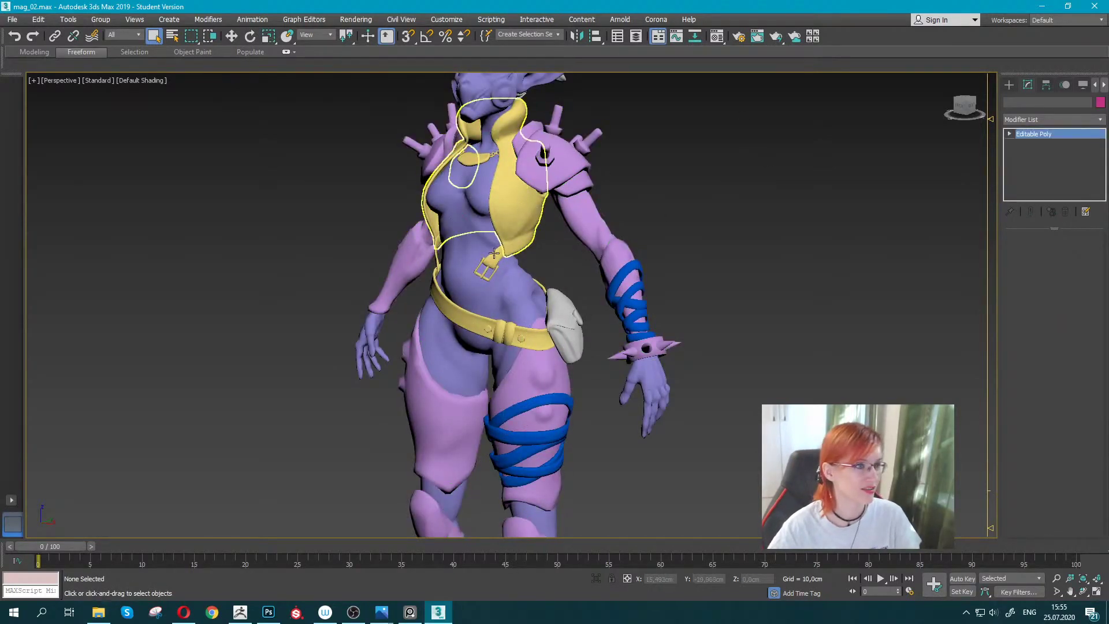
{"action": "left_click", "coordinate": [527, 208]}
{"action": "scroll", "coordinate": [536, 270], "scroll_direction": "up", "scroll_amount": 2}
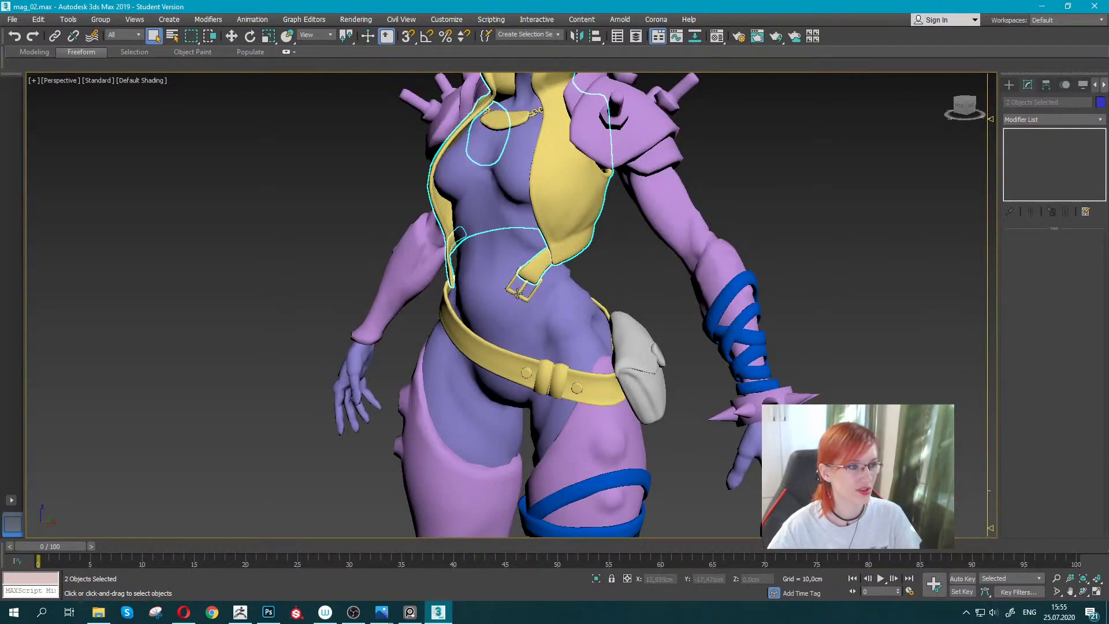
{"action": "left_click", "coordinate": [517, 294], "text": "ctrl"}
{"action": "middle_click_drag", "start_coordinate": [517, 295], "coordinate": [587, 283], "text": "alt"}
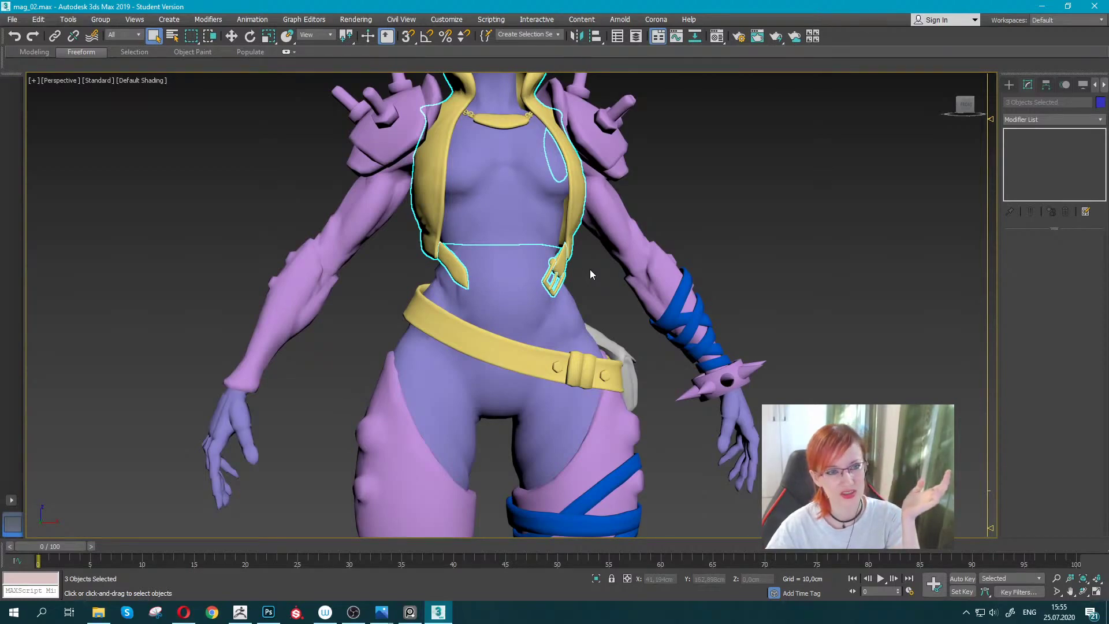
{"action": "left_click", "coordinate": [495, 360], "text": "ctrl"}
{"action": "scroll", "coordinate": [634, 322], "scroll_direction": "up", "scroll_amount": 5}
{"action": "key", "text": "F4"}
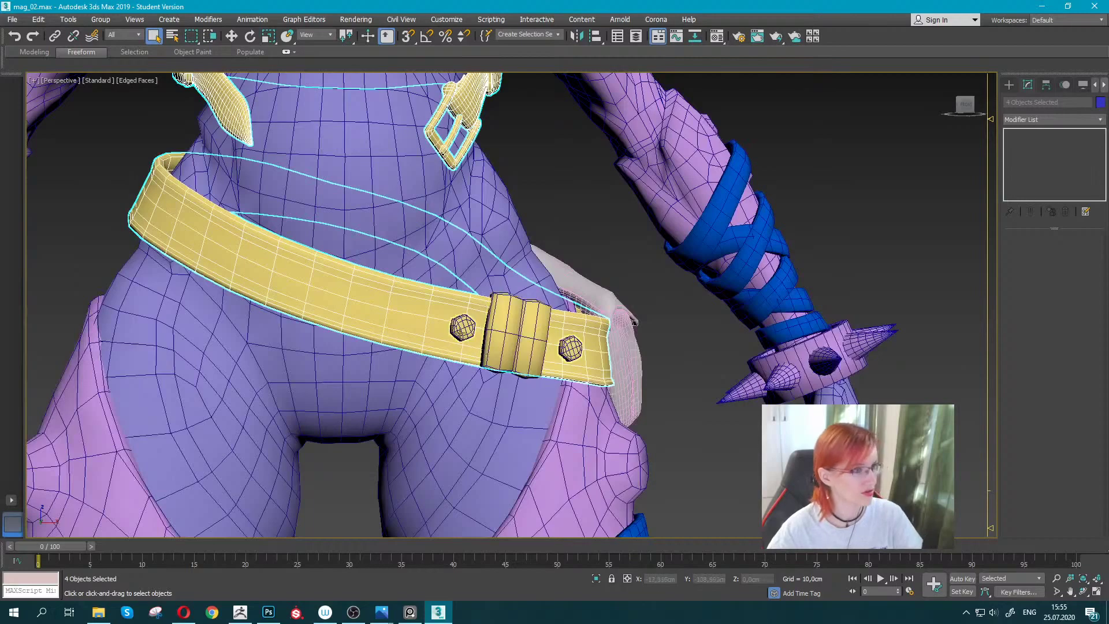
{"action": "left_click", "coordinate": [464, 324], "text": "ctrl"}
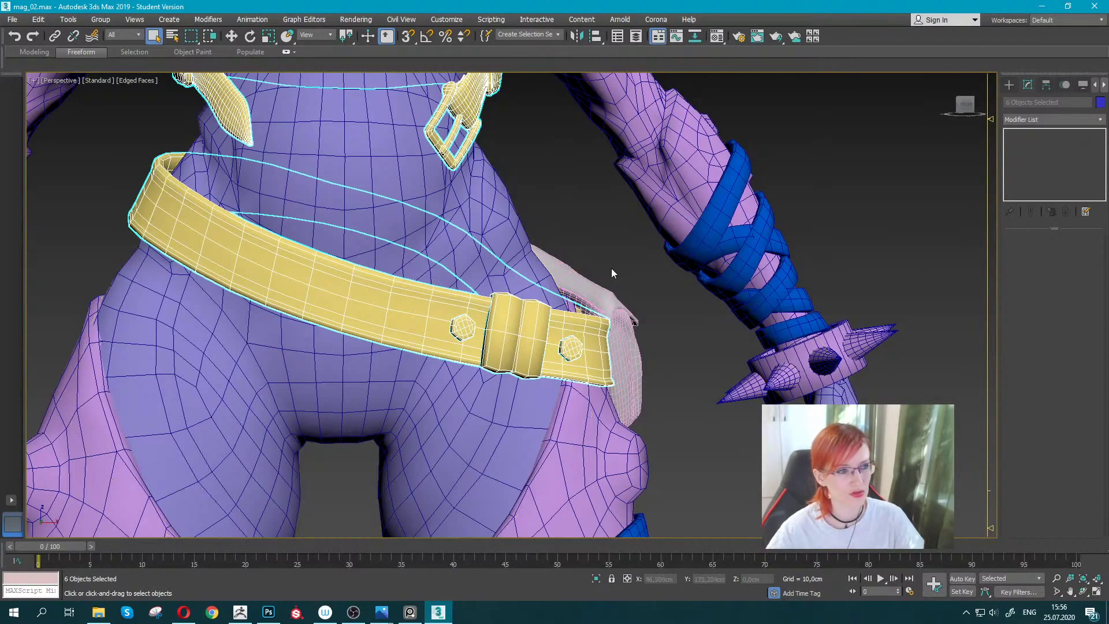
{"action": "scroll", "coordinate": [670, 377], "scroll_direction": "down", "scroll_amount": 5}
{"action": "scroll", "coordinate": [674, 320], "scroll_direction": "down", "scroll_amount": 3}
{"action": "scroll", "coordinate": [674, 320], "scroll_direction": "down", "scroll_amount": 1}
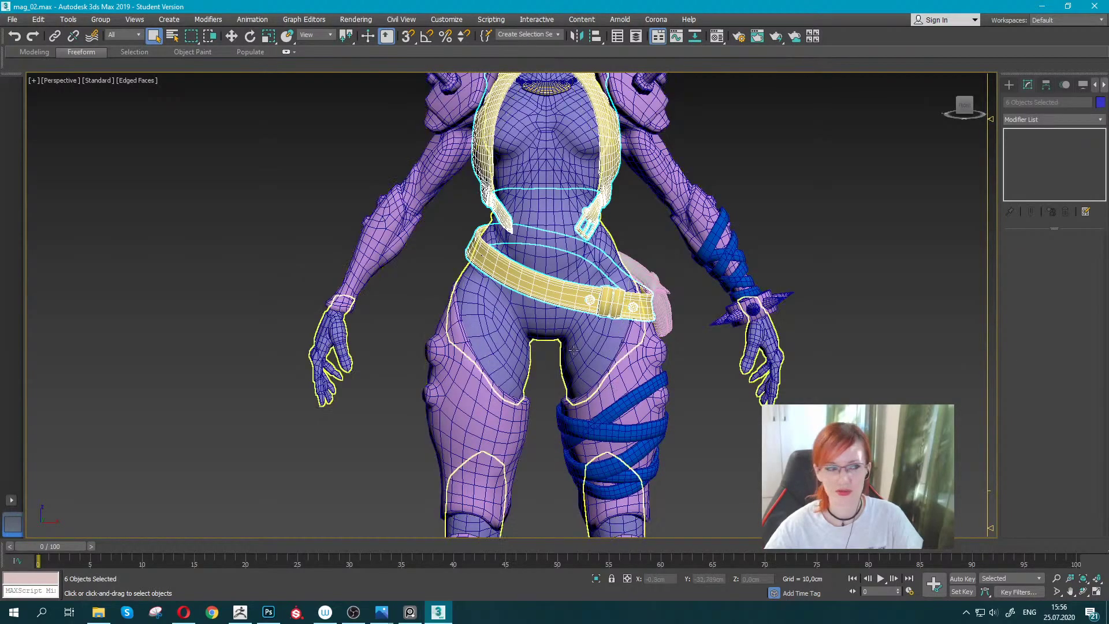
{"action": "middle_click_drag", "start_coordinate": [609, 388], "coordinate": [661, 263]}
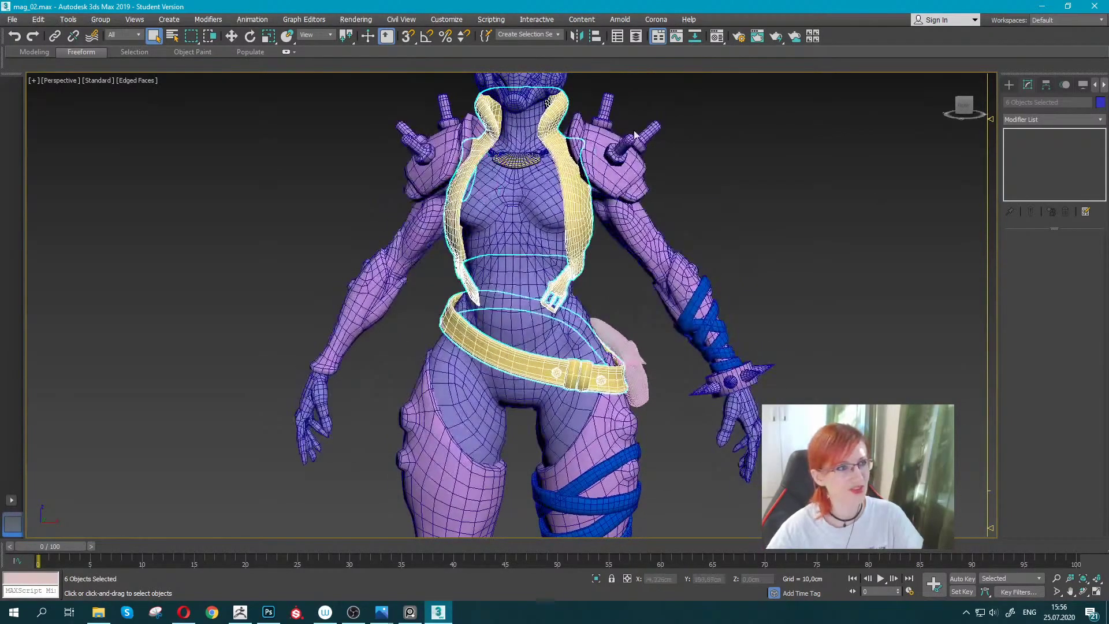
{"action": "scroll", "coordinate": [477, 202], "scroll_direction": "up", "scroll_amount": 5}
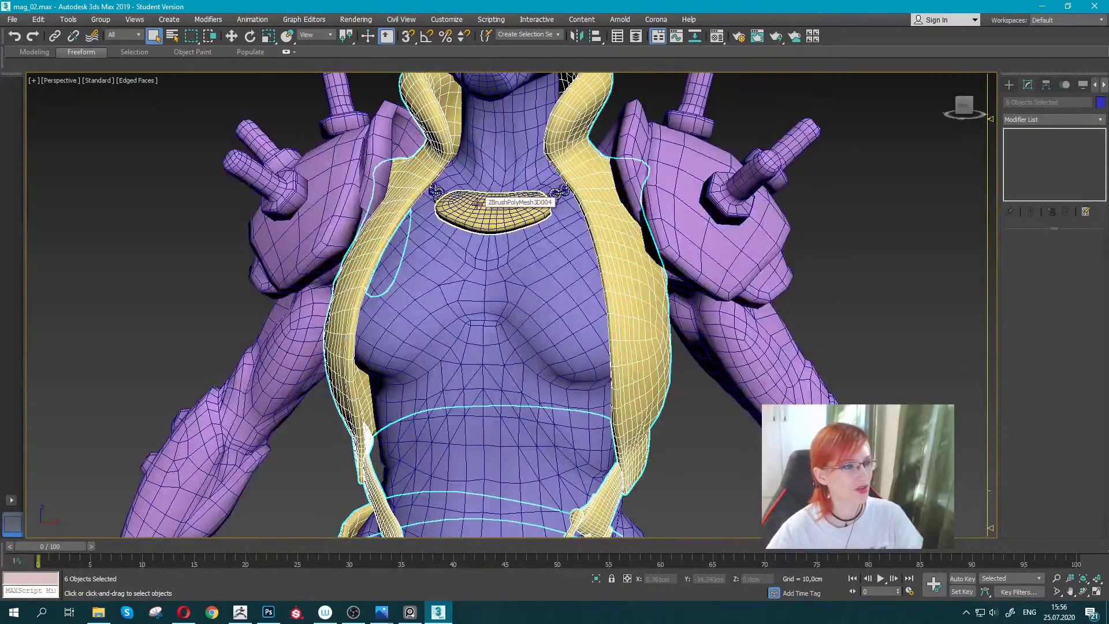
{"action": "middle_click_drag", "start_coordinate": [476, 204], "coordinate": [486, 224], "text": "alt"}
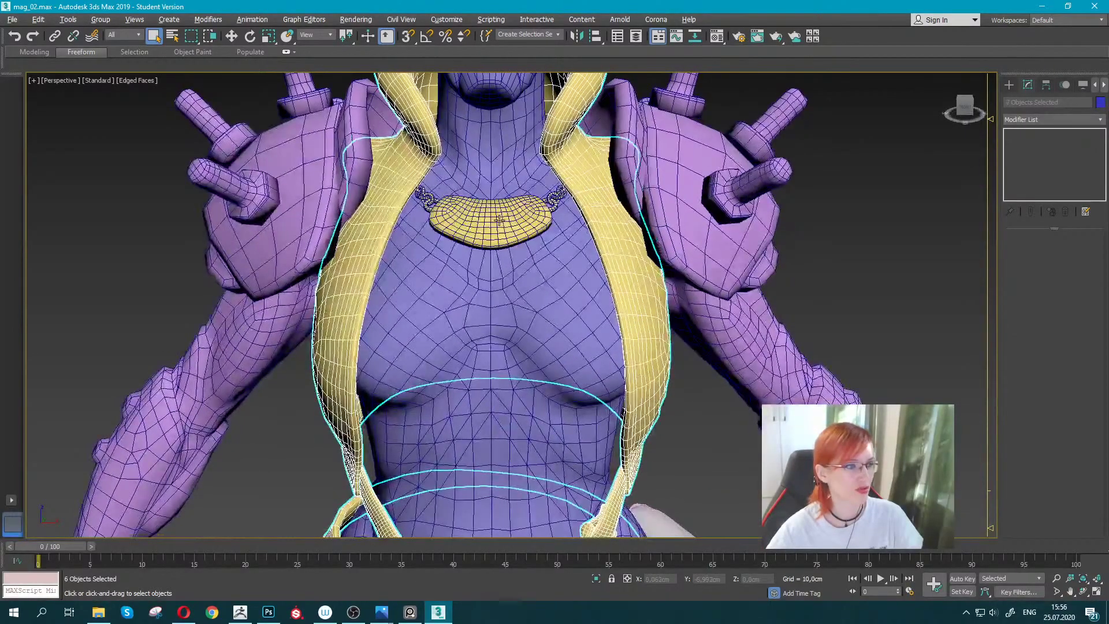
{"action": "scroll", "coordinate": [499, 219], "scroll_direction": "down", "scroll_amount": 5}
{"action": "scroll", "coordinate": [534, 274], "scroll_direction": "up", "scroll_amount": 1}
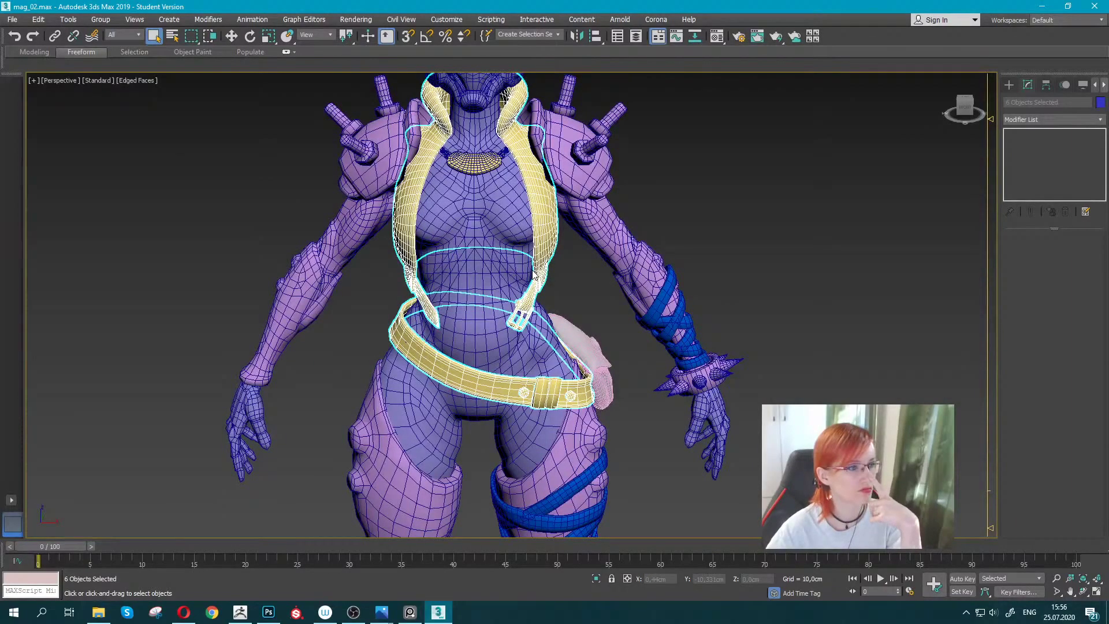
Select the belt pouch and isolate it, hiding the rest of the character.
{"action": "left_click", "coordinate": [590, 358]}
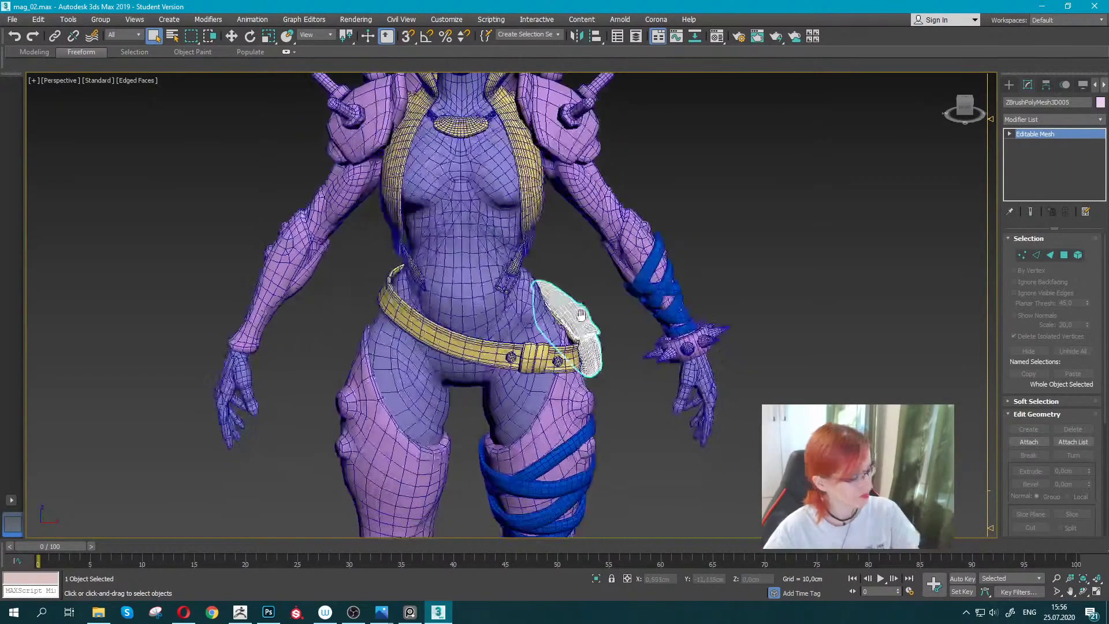
{"action": "scroll", "coordinate": [624, 311], "scroll_direction": "up", "scroll_amount": 3}
{"action": "mouse_move", "coordinate": [624, 311]}
{"action": "middle_mouse_down", "text": "alt"}
{"action": "mouse_move", "coordinate": [458, 322]}
{"action": "mouse_move", "coordinate": [532, 315]}
{"action": "middle_mouse_up", "text": "alt"}
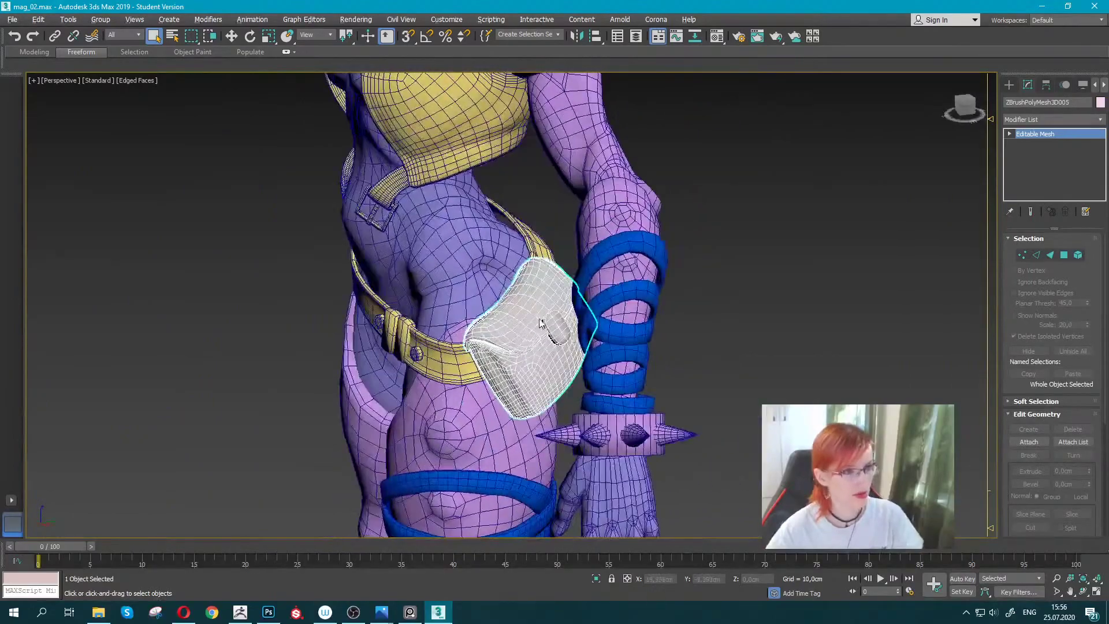
{"action": "right_click", "coordinate": [532, 315]}
{"action": "left_click", "coordinate": [555, 214]}
{"action": "mouse_move", "coordinate": [555, 213]}
{"action": "middle_mouse_down", "text": "alt"}
{"action": "mouse_move", "coordinate": [335, 318]}
{"action": "mouse_move", "coordinate": [545, 268]}
{"action": "mouse_move", "coordinate": [588, 272]}
{"action": "mouse_move", "coordinate": [639, 222]}
{"action": "mouse_move", "coordinate": [611, 391]}
{"action": "mouse_move", "coordinate": [519, 272]}
{"action": "middle_mouse_up", "text": "alt"}
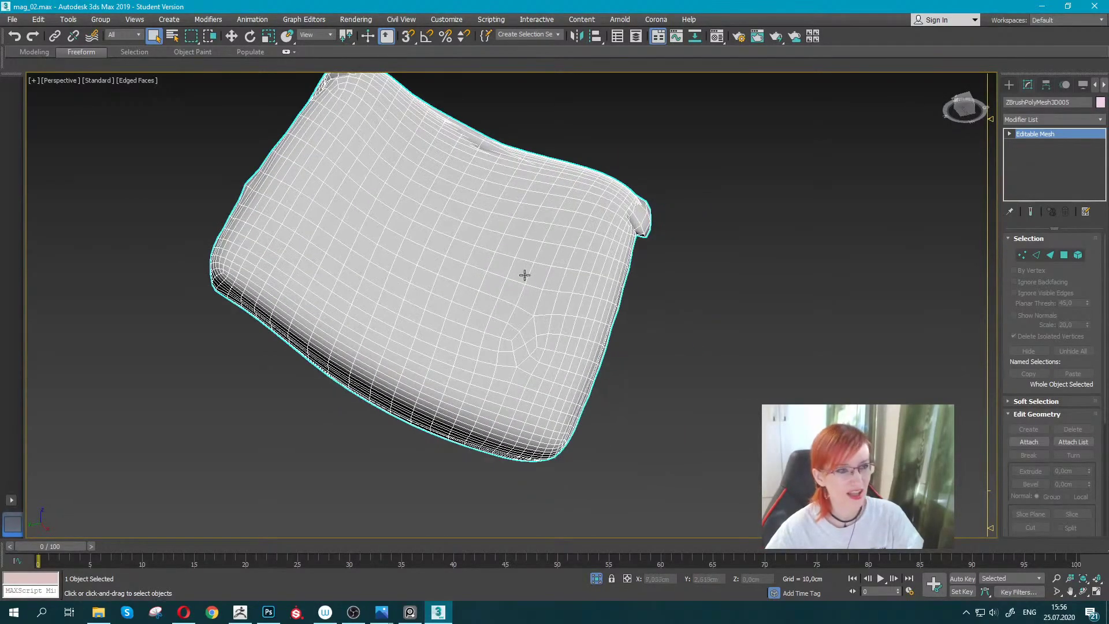
{"action": "right_click", "coordinate": [520, 272]}
Convert the pouch to Editable Poly and select the pole vertex on its front.
{"action": "left_click", "coordinate": [700, 401]}
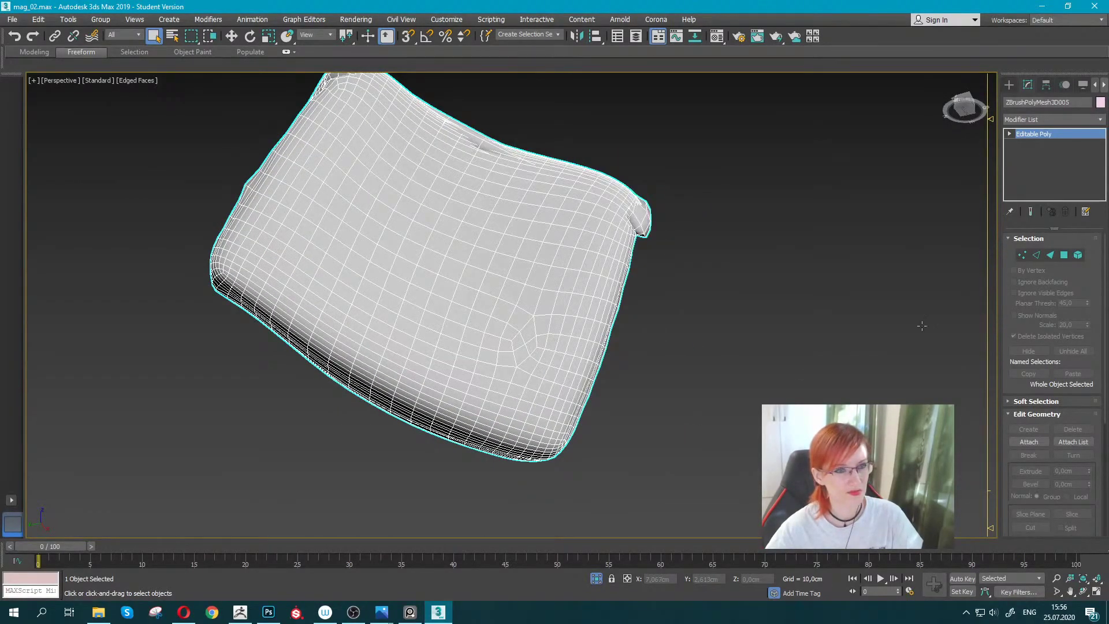
{"action": "left_click", "coordinate": [1022, 254]}
{"action": "scroll", "coordinate": [521, 346], "scroll_direction": "up", "scroll_amount": 3}
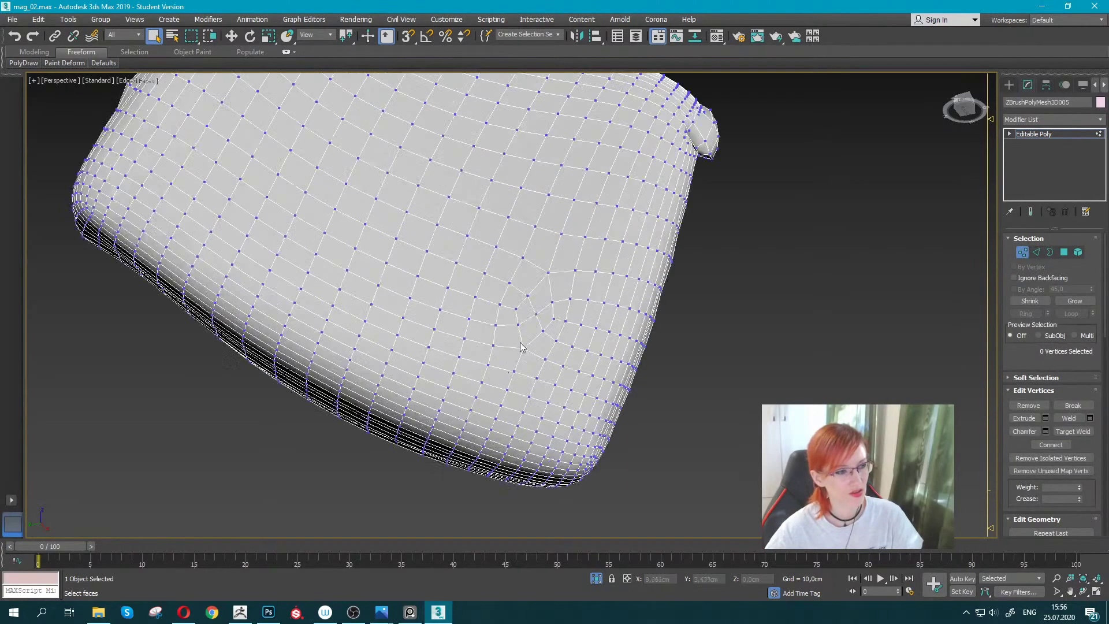
{"action": "left_click", "coordinate": [526, 297]}
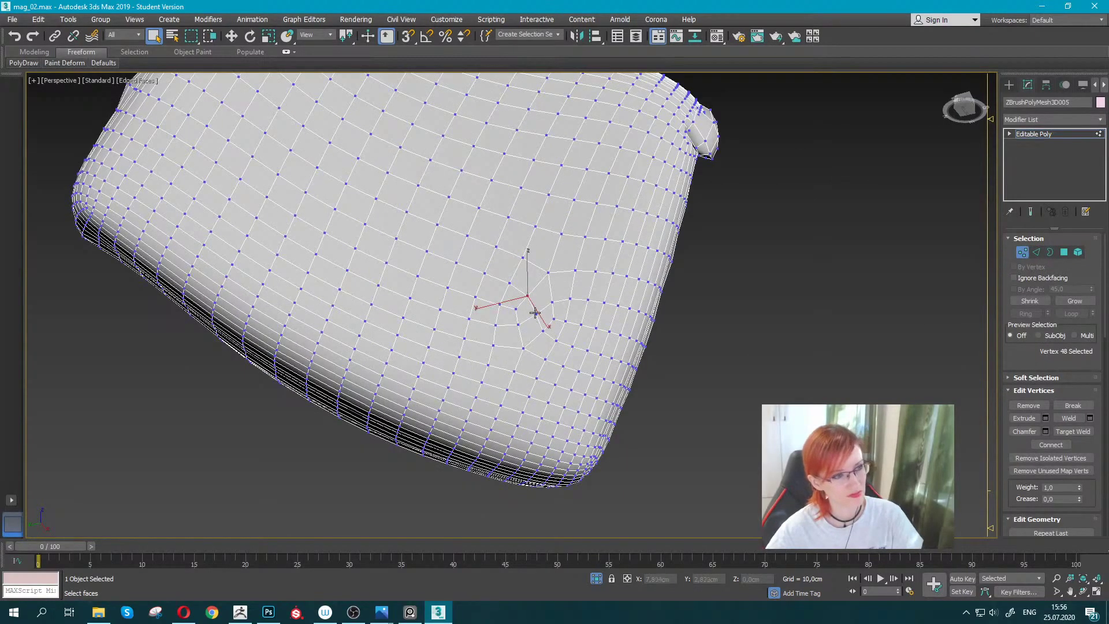
{"action": "scroll", "coordinate": [520, 317], "scroll_direction": "up", "scroll_amount": 3}
{"action": "middle_click_drag", "start_coordinate": [527, 318], "coordinate": [509, 349], "text": "alt"}
{"action": "scroll", "coordinate": [508, 341], "scroll_direction": "up", "scroll_amount": 2}
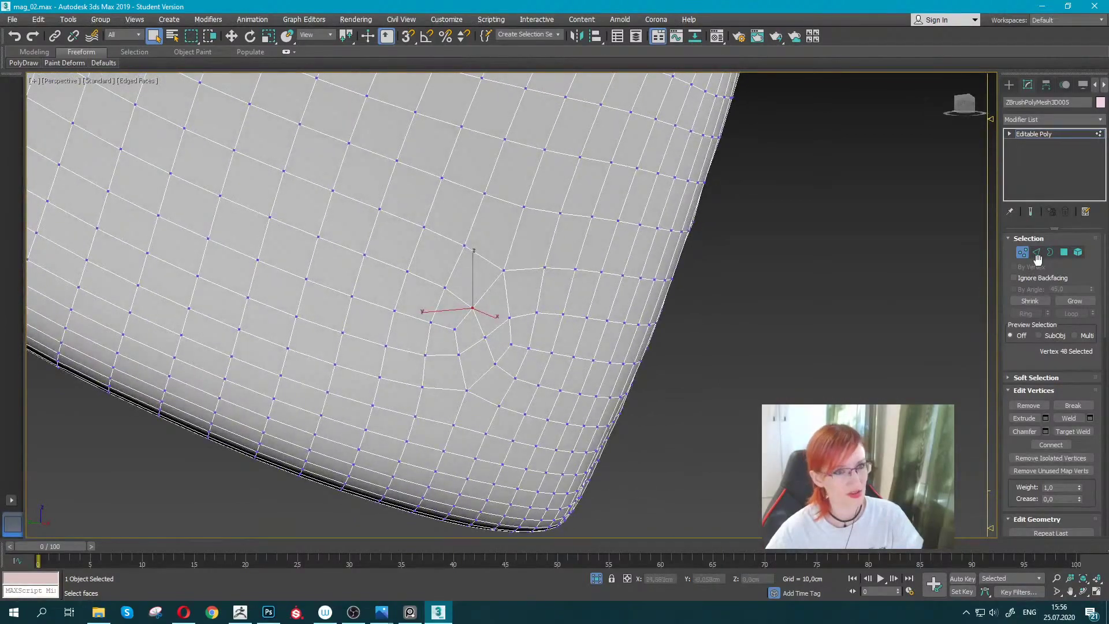
Delete the three polygons surrounding the pole vertex.
{"action": "left_click", "coordinate": [1068, 255]}
{"action": "left_click", "coordinate": [469, 358]}
{"action": "left_click", "coordinate": [497, 335], "text": "ctrl"}
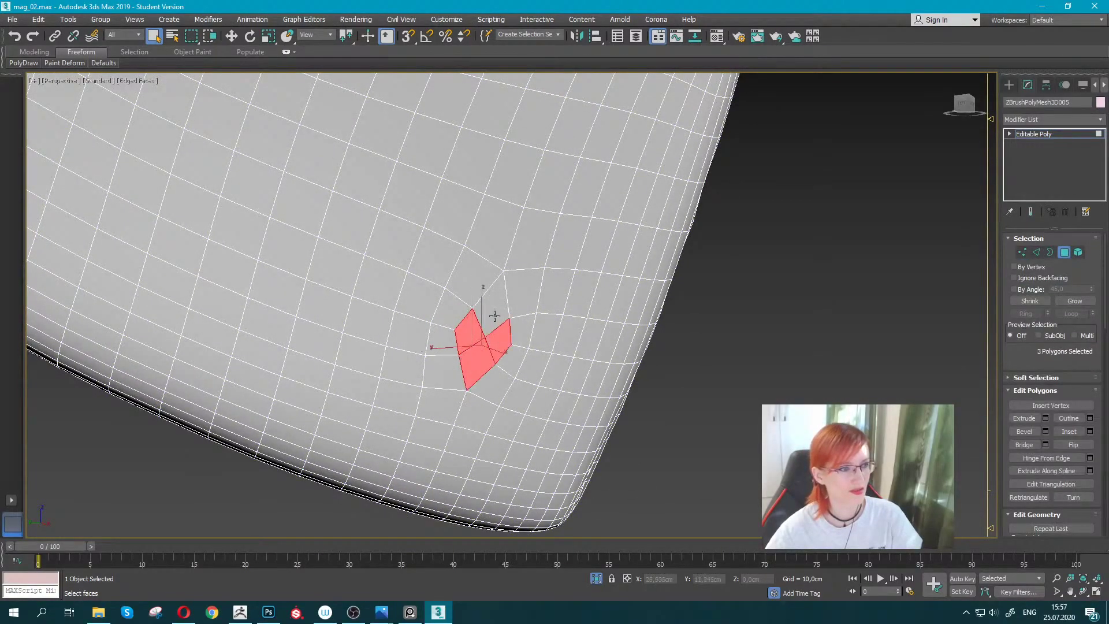
{"action": "left_click", "coordinate": [495, 314], "text": "ctrl"}
{"action": "key", "text": "Delete"}
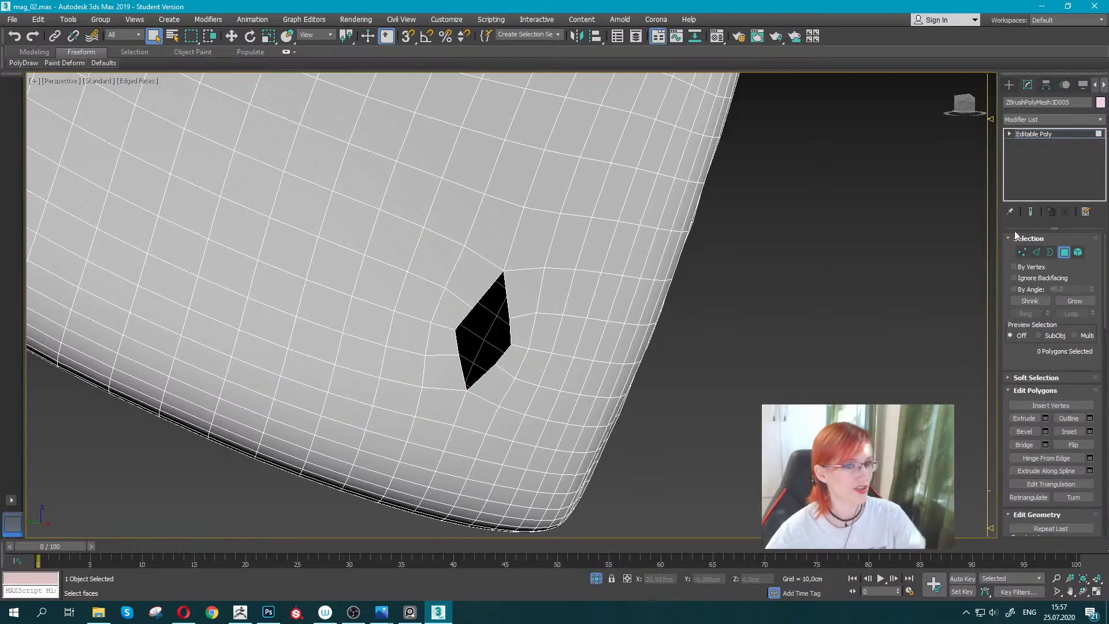
Collapse two pairs of hole vertices to start closing the gap.
{"action": "left_click", "coordinate": [1022, 252]}
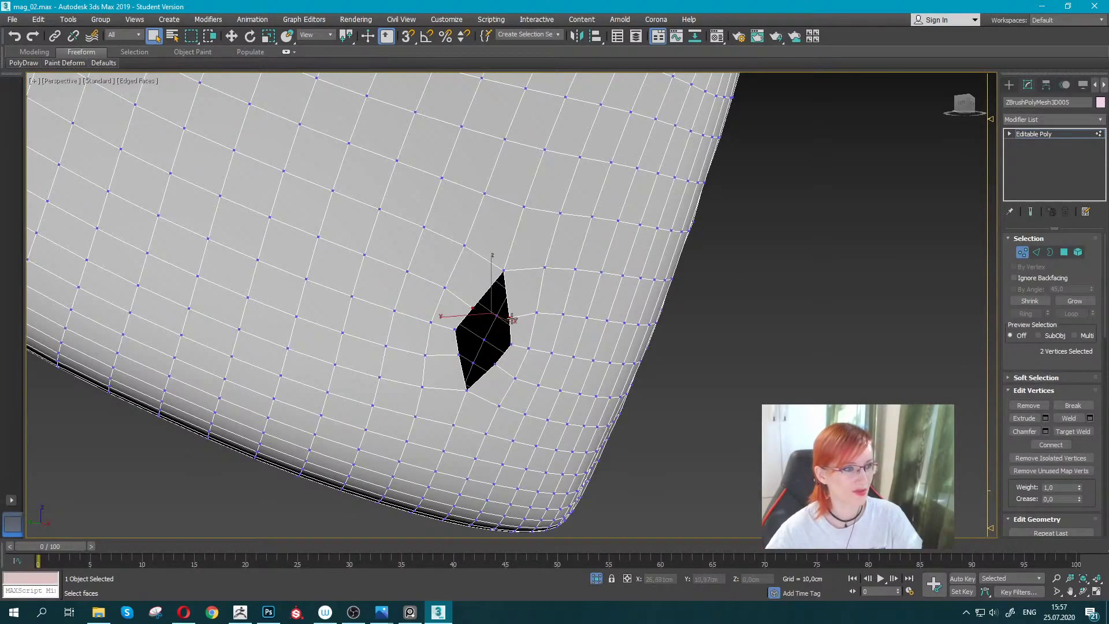
{"action": "right_click", "coordinate": [509, 316]}
{"action": "left_click", "coordinate": [471, 262]}
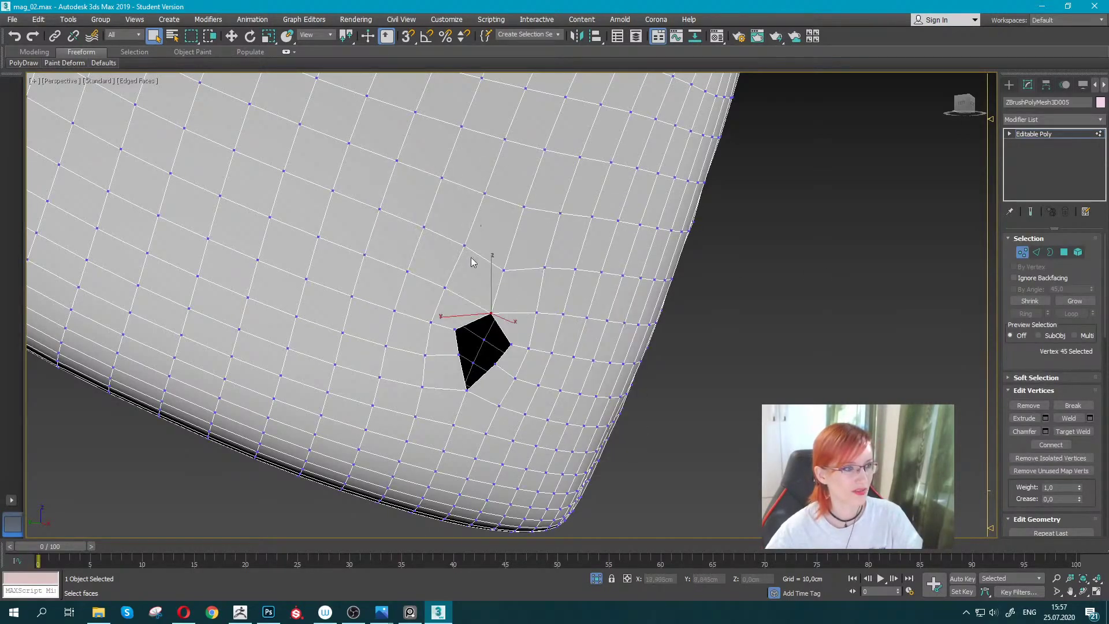
{"action": "left_click", "coordinate": [457, 328]}
{"action": "right_click", "coordinate": [508, 323]}
{"action": "left_click", "coordinate": [484, 211]}
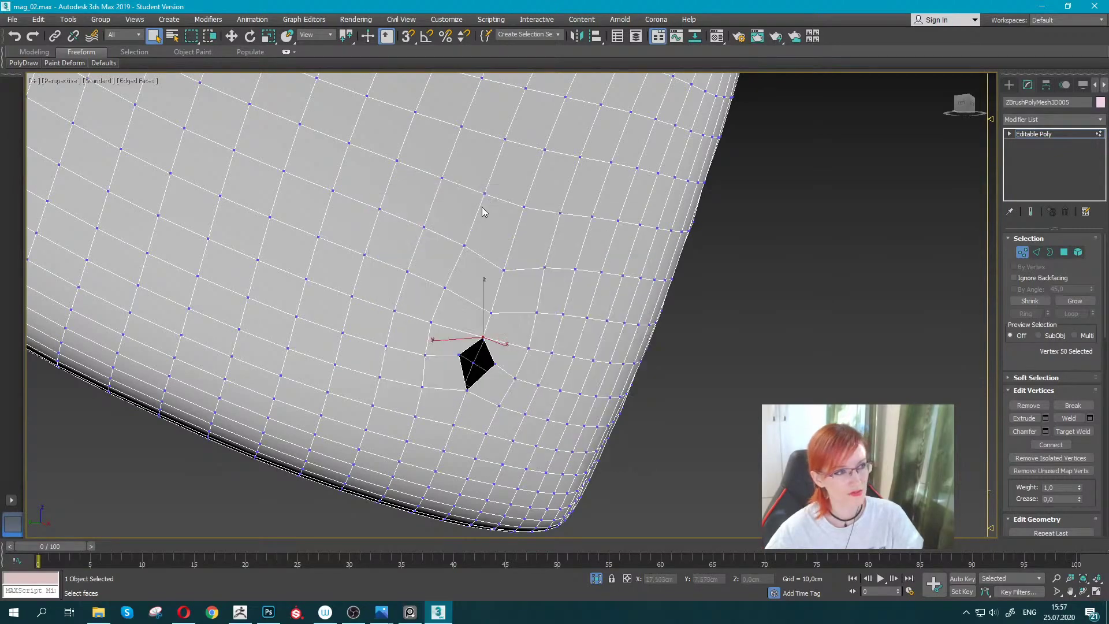
Collapse the hole's left and right vertices, then return to object level.
{"action": "left_click", "coordinate": [459, 352]}
{"action": "left_click", "coordinate": [495, 363], "text": "ctrl"}
{"action": "right_click", "coordinate": [495, 332]}
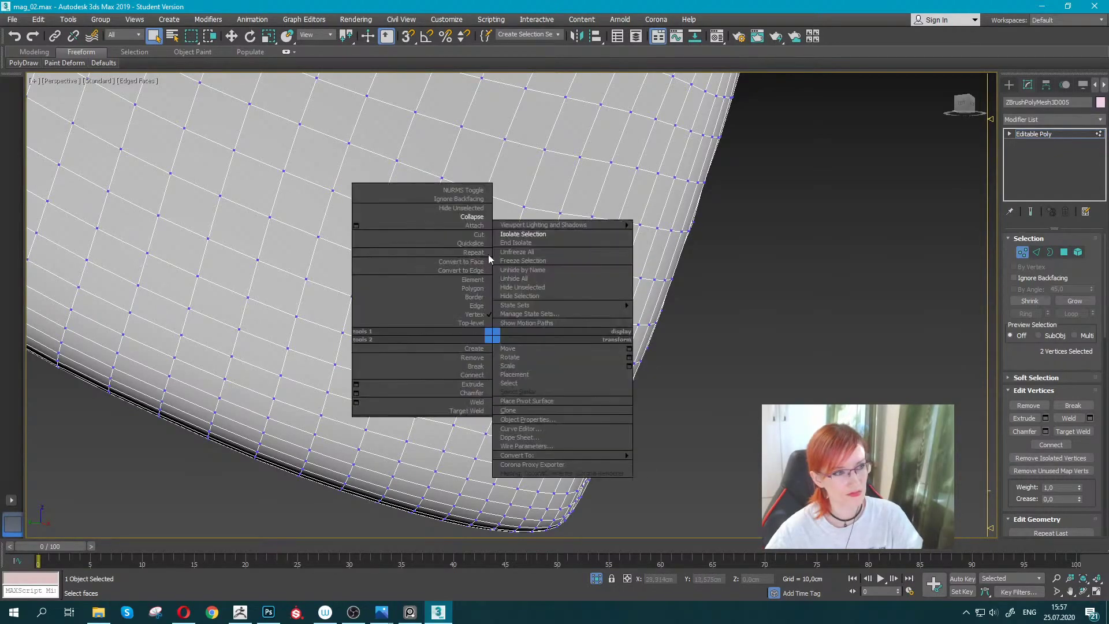
{"action": "left_click", "coordinate": [470, 219]}
{"action": "scroll", "coordinate": [469, 218], "scroll_direction": "down", "scroll_amount": 5}
{"action": "middle_click_drag", "start_coordinate": [469, 218], "coordinate": [563, 271], "text": "alt"}
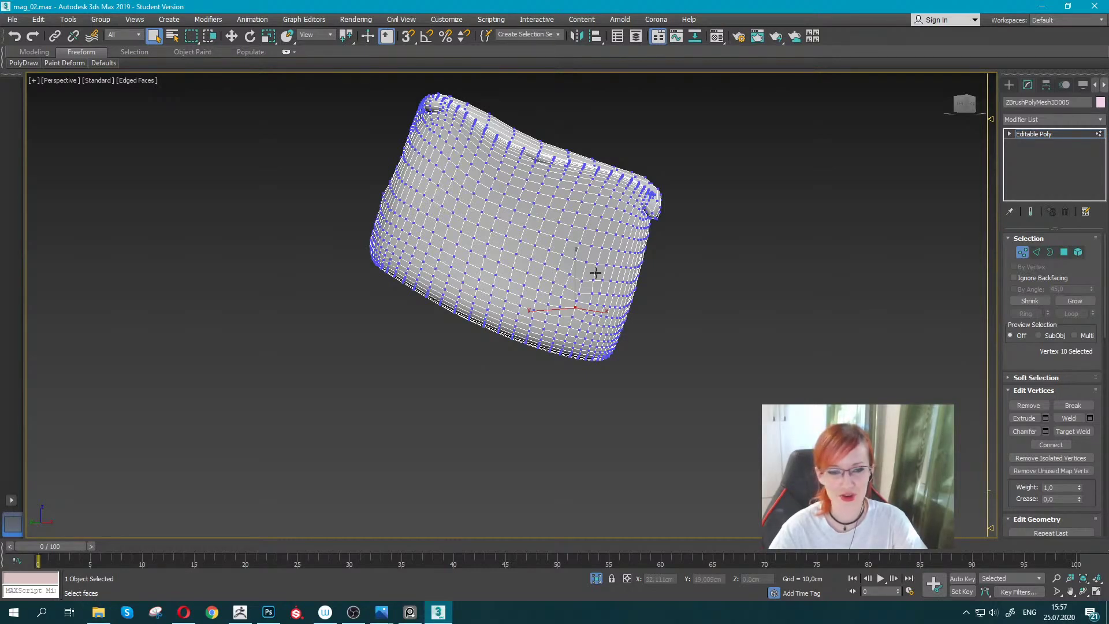
{"action": "left_click", "coordinate": [1042, 133]}
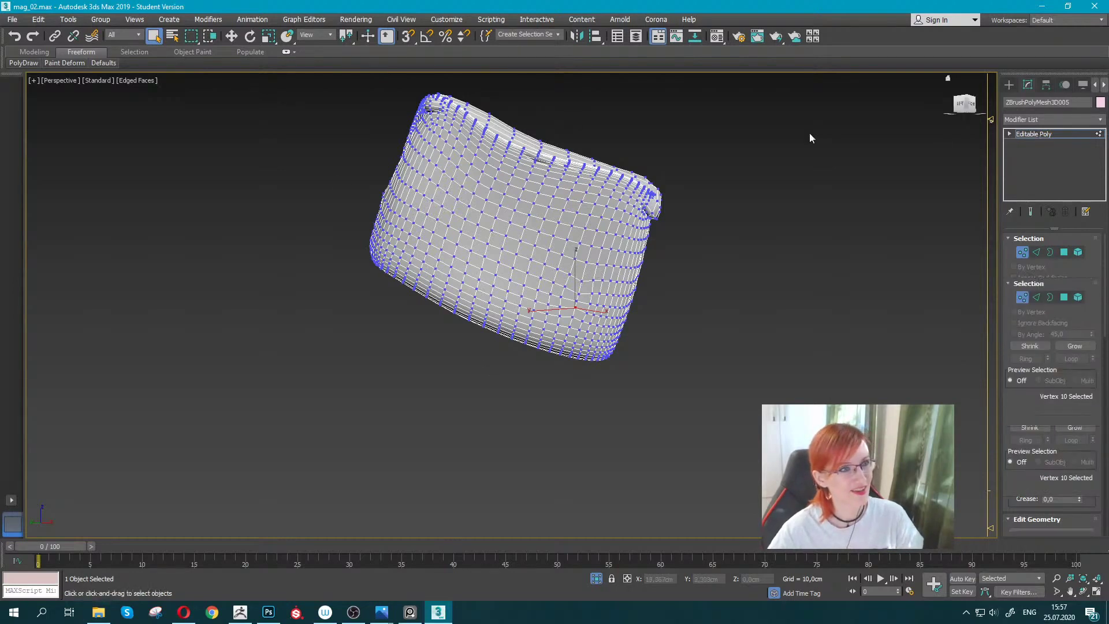
Paint the pouch with the Relax/Soften brush at Size about 0.28 and Strength 0.54.
{"action": "left_click", "coordinate": [60, 61]}
{"action": "left_click", "coordinate": [69, 90]}
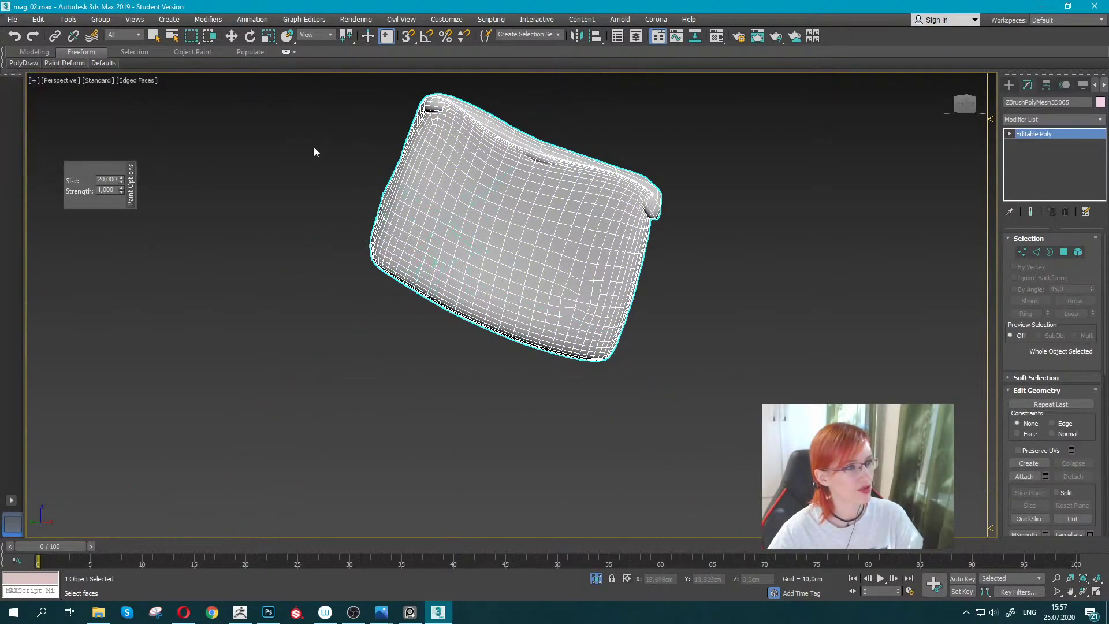
{"action": "left_click", "coordinate": [102, 67]}
{"action": "left_click_drag", "start_coordinate": [139, 364], "coordinate": [244, 487], "text": "ctrl+shift"}
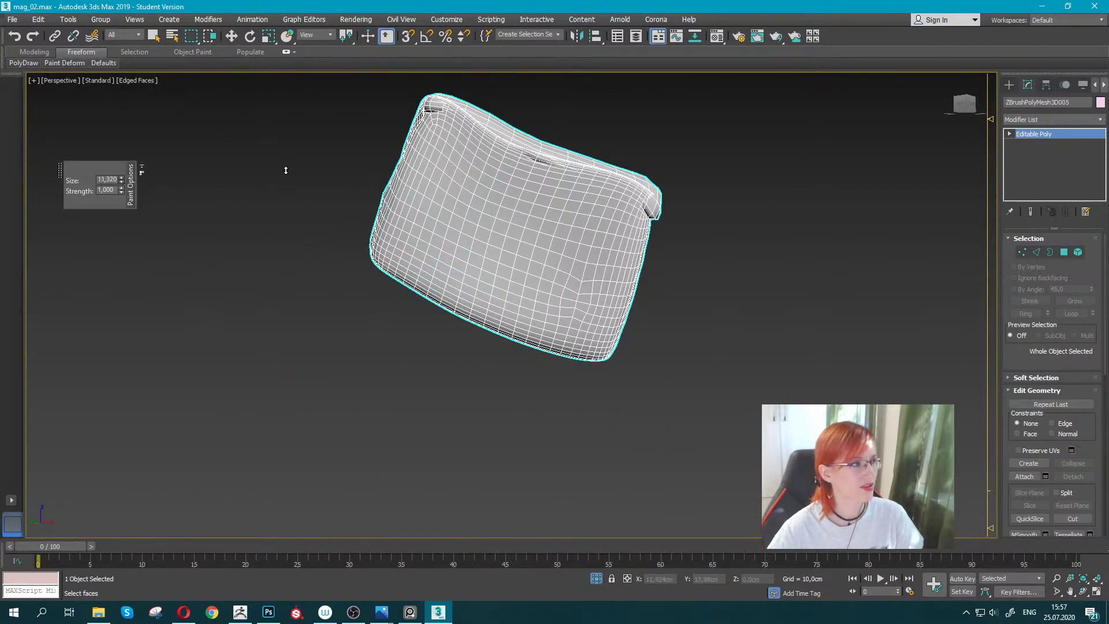
{"action": "left_click_drag", "start_coordinate": [119, 183], "coordinate": [125, 298]}
{"action": "left_click_drag", "start_coordinate": [532, 335], "coordinate": [358, 254]}
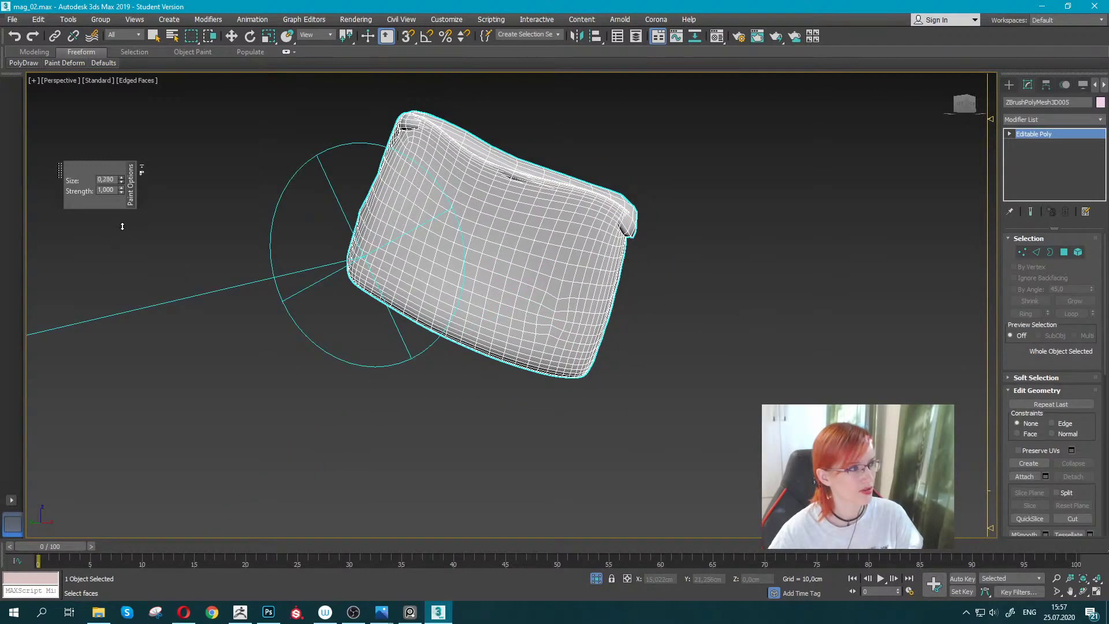
{"action": "left_click_drag", "start_coordinate": [123, 224], "coordinate": [123, 220]}
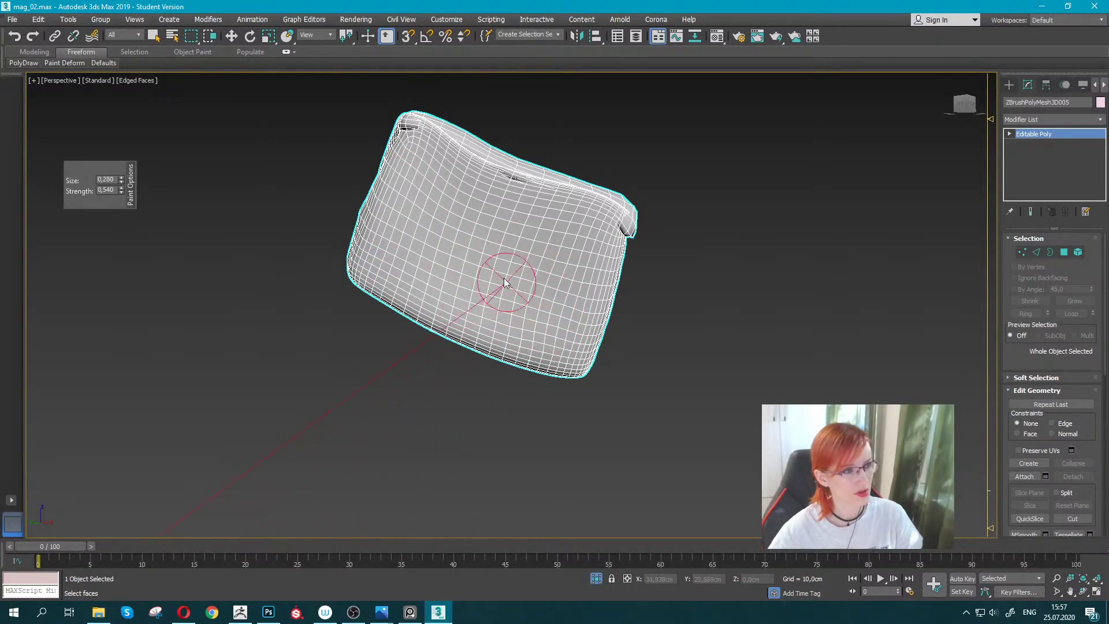
{"action": "middle_click_drag", "start_coordinate": [535, 259], "coordinate": [388, 327], "text": "alt"}
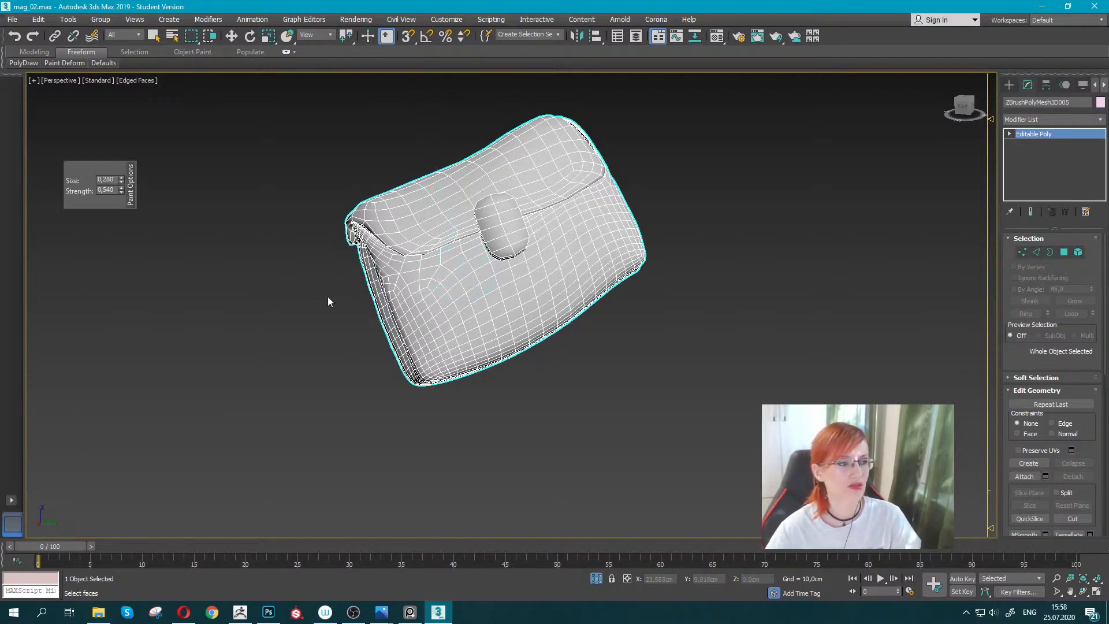
{"action": "middle_click_drag", "start_coordinate": [290, 299], "coordinate": [398, 269], "text": "alt"}
{"action": "key", "text": "w"}
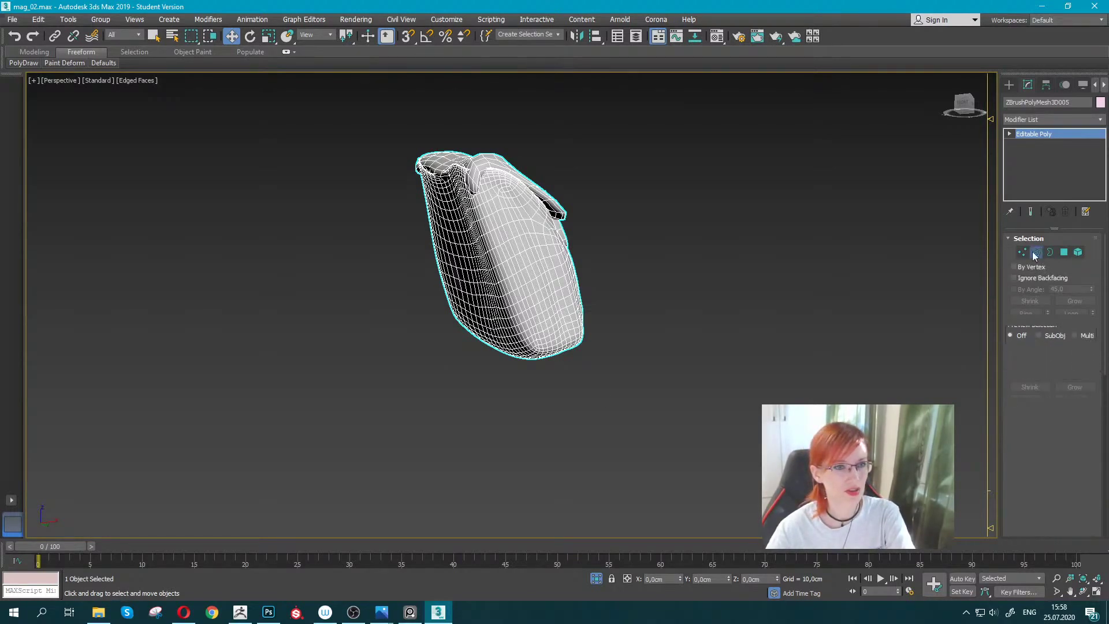
Add an Unwrap UVW modifier to the pouch and open its UV editor.
{"action": "left_click", "coordinate": [1100, 119]}
{"action": "scroll", "coordinate": [1051, 347], "scroll_direction": "down", "scroll_amount": 5}
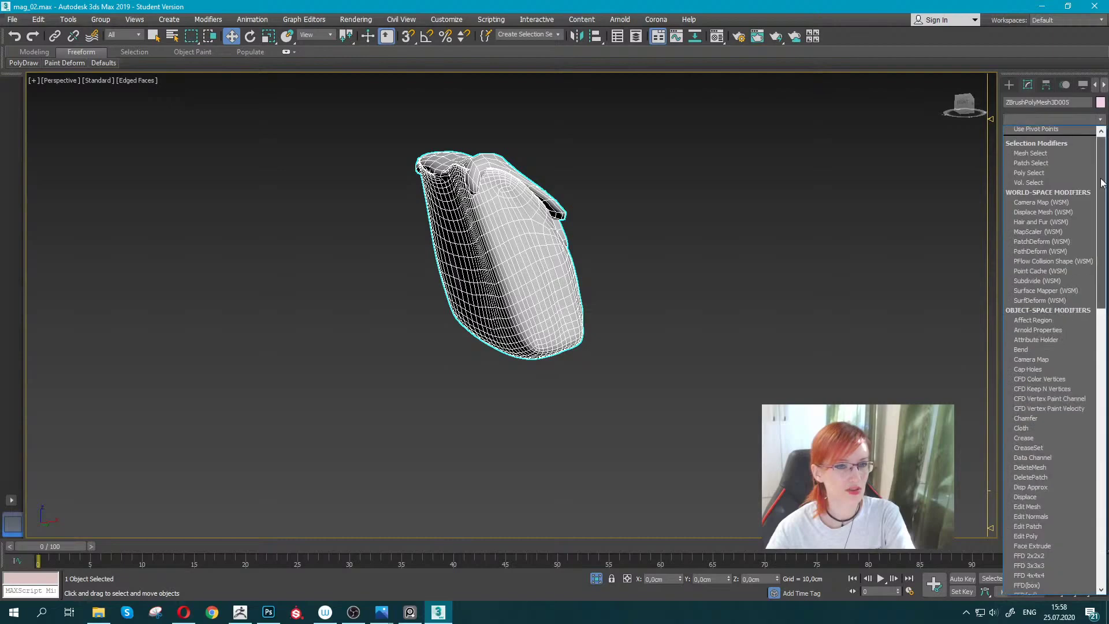
{"action": "left_click", "coordinate": [1031, 442]}
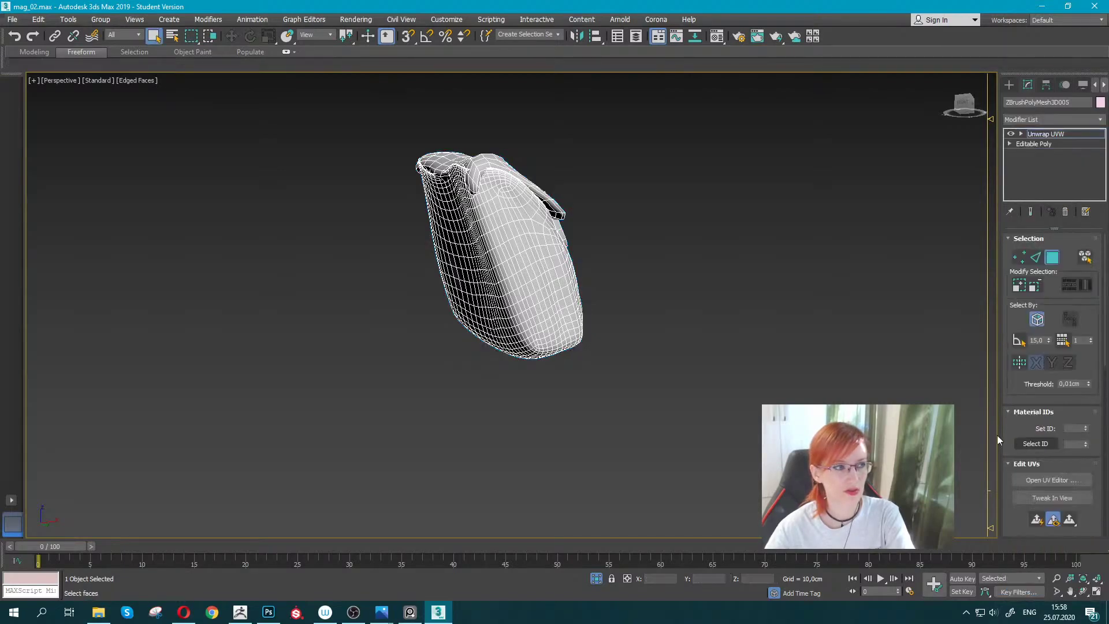
{"action": "left_click", "coordinate": [1033, 480]}
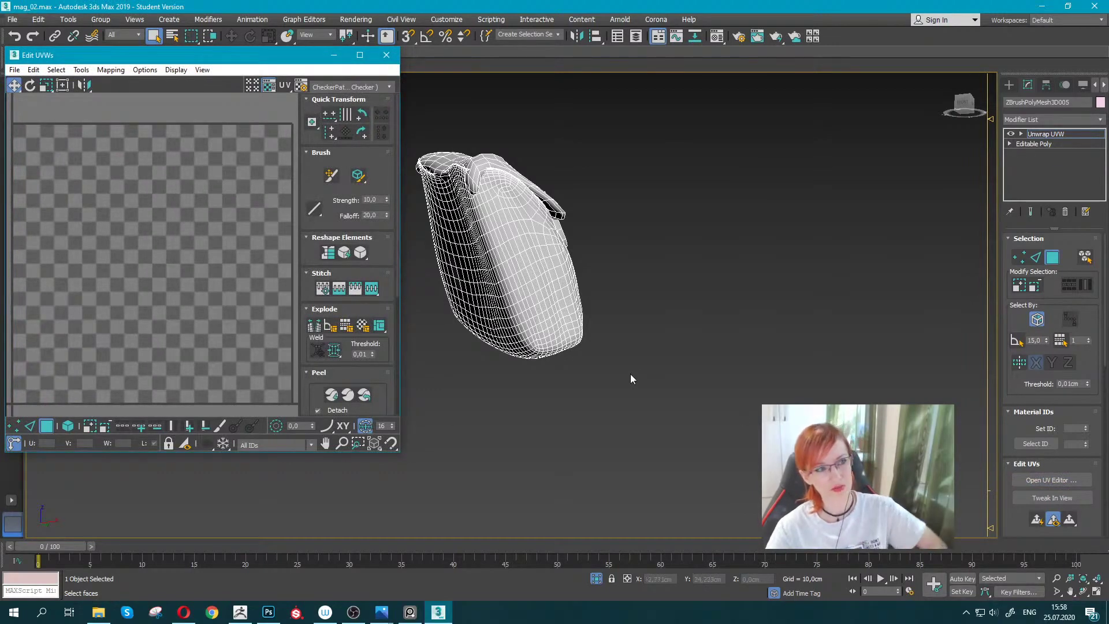
Planar-map all the pouch faces, then clear the face selection.
{"action": "middle_click_drag", "start_coordinate": [629, 344], "coordinate": [688, 406]}
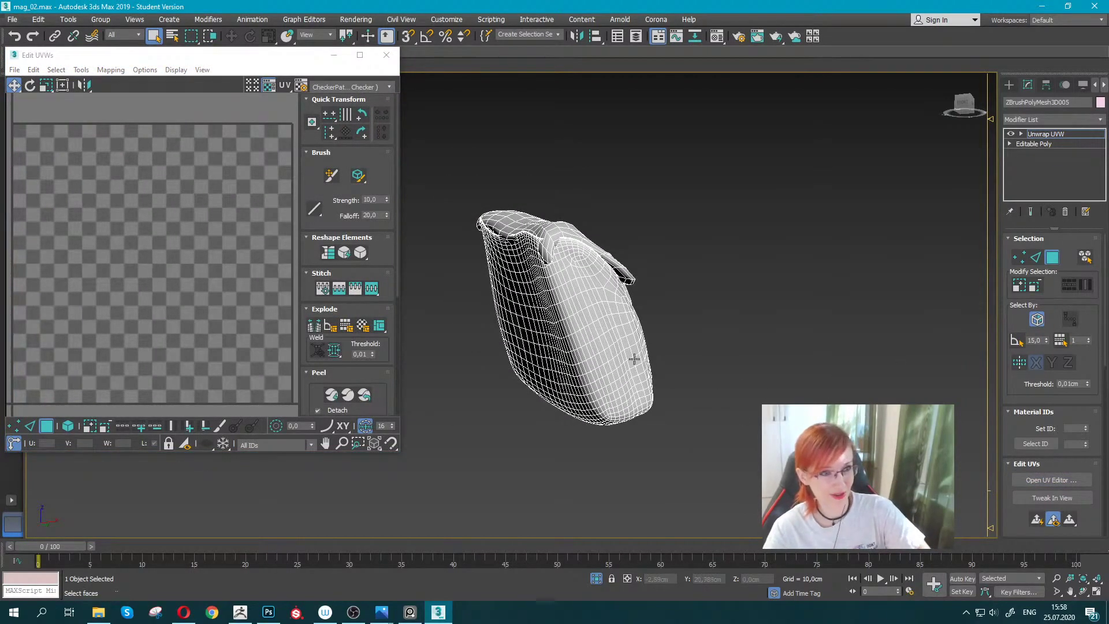
{"action": "left_click_drag", "start_coordinate": [745, 484], "coordinate": [440, 138]}
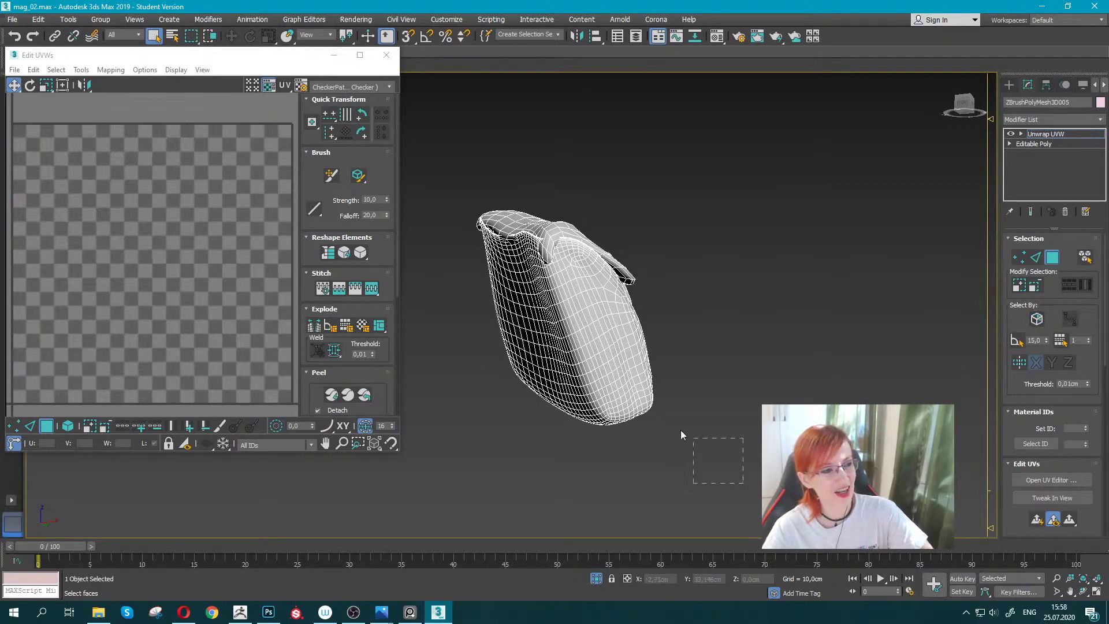
{"action": "scroll", "coordinate": [1025, 398], "scroll_direction": "down", "scroll_amount": 3}
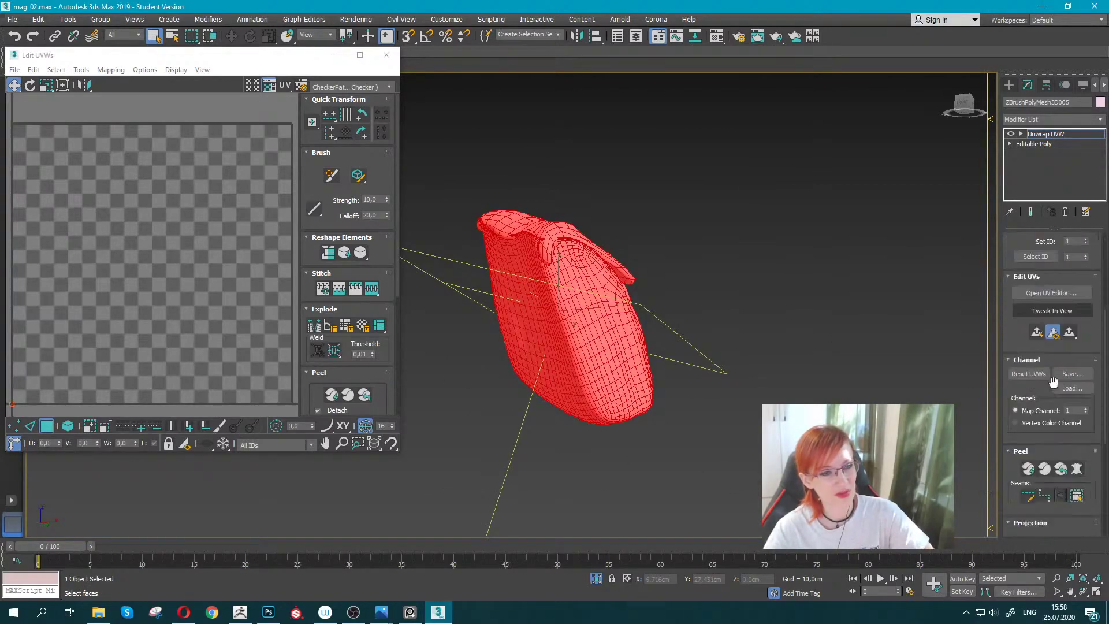
{"action": "scroll", "coordinate": [1023, 413], "scroll_direction": "down", "scroll_amount": 2}
{"action": "left_click", "coordinate": [1031, 472]}
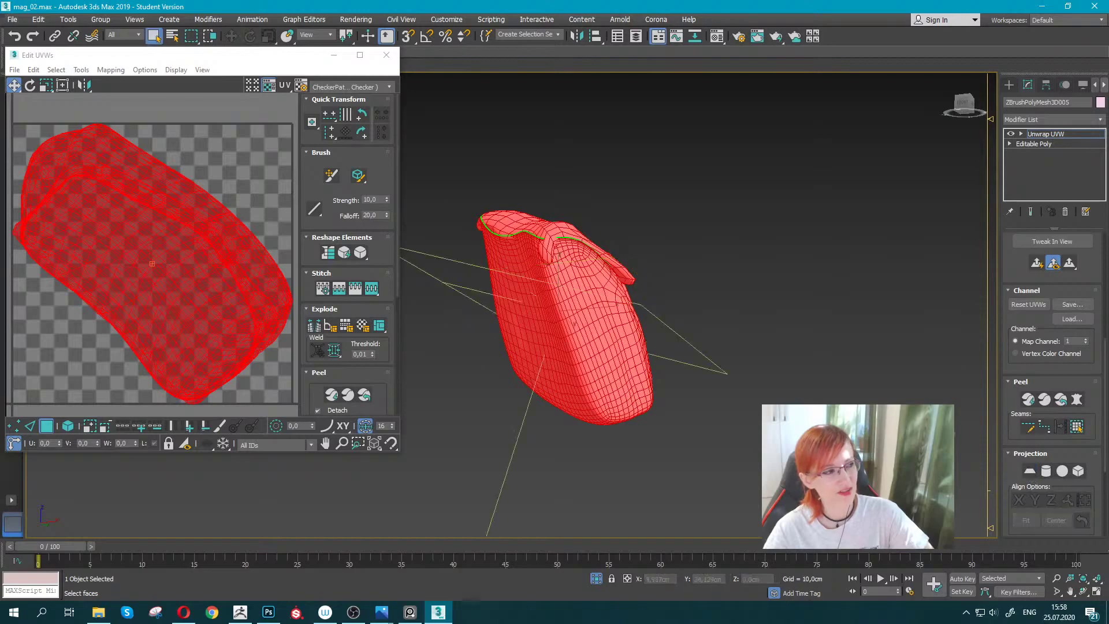
{"action": "left_click", "coordinate": [782, 376]}
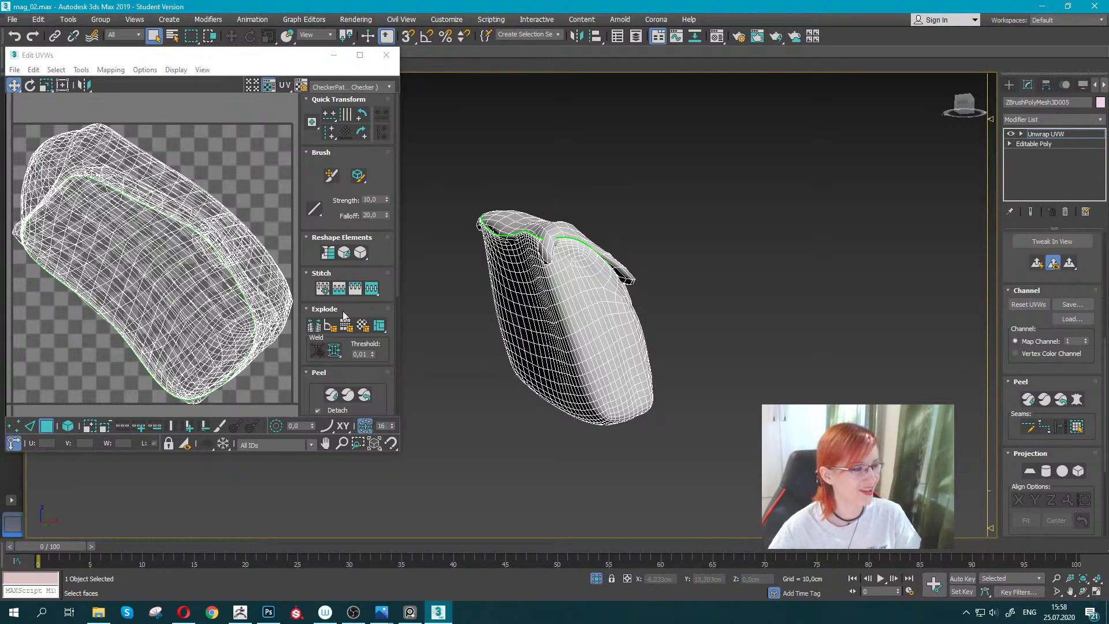
Select edge loops along the pouch body in edge mode.
{"action": "key", "text": "ctrl+a"}
{"action": "key", "text": "2"}
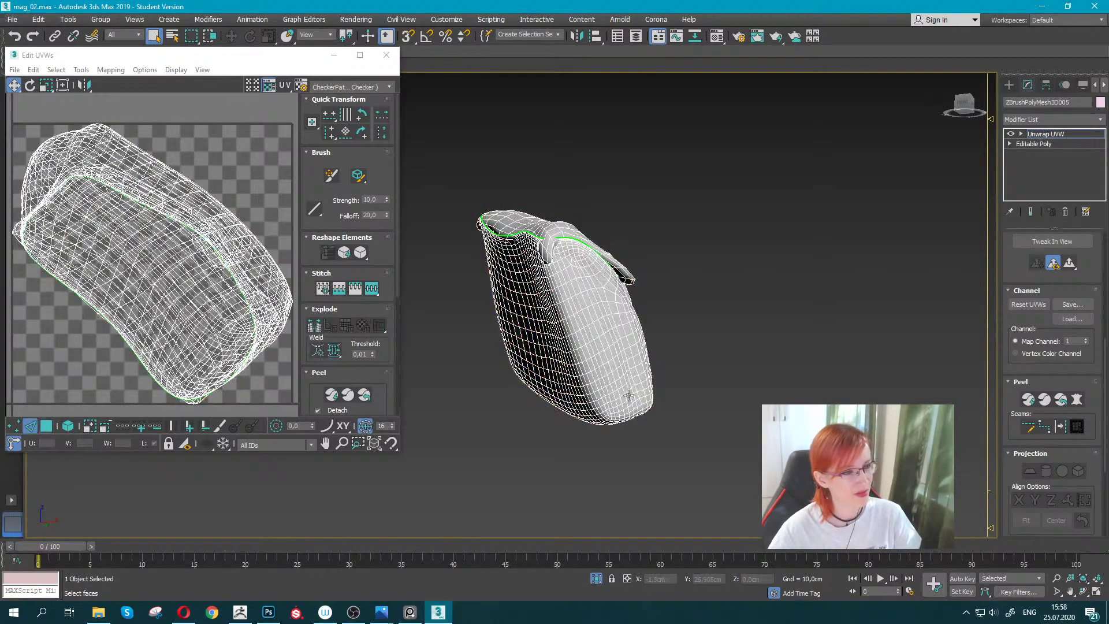
{"action": "scroll", "coordinate": [598, 400], "scroll_direction": "up", "scroll_amount": 3}
{"action": "double_click", "coordinate": [572, 377]}
{"action": "middle_click_drag", "start_coordinate": [572, 377], "coordinate": [600, 373], "text": "alt"}
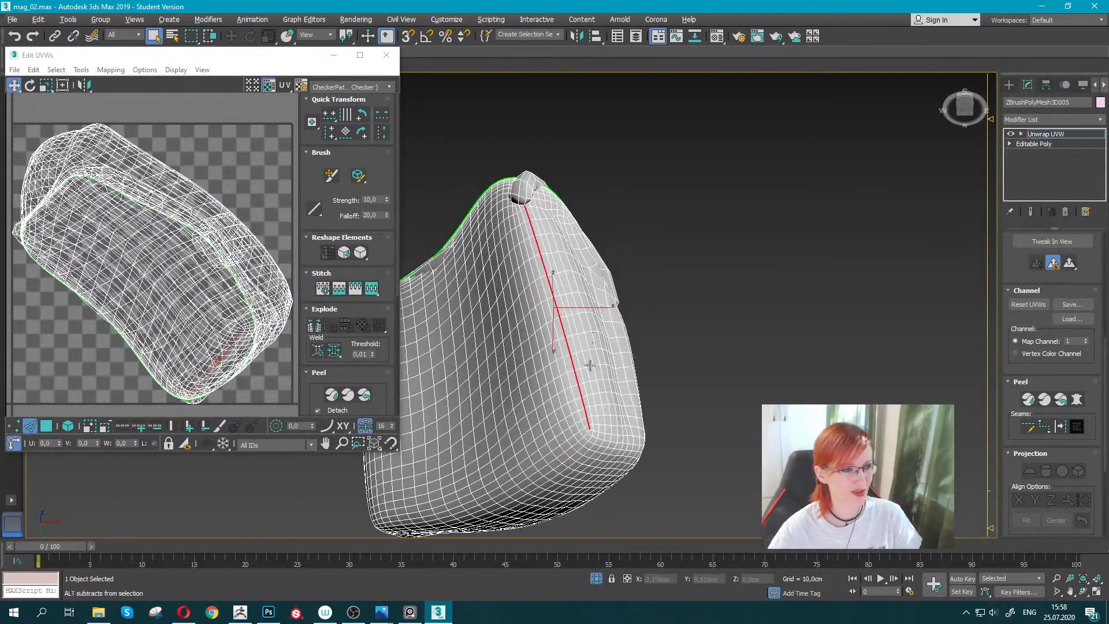
{"action": "scroll", "coordinate": [606, 373], "scroll_direction": "up", "scroll_amount": 2}
{"action": "scroll", "coordinate": [611, 372], "scroll_direction": "up", "scroll_amount": 2}
{"action": "double_click", "coordinate": [618, 352]}
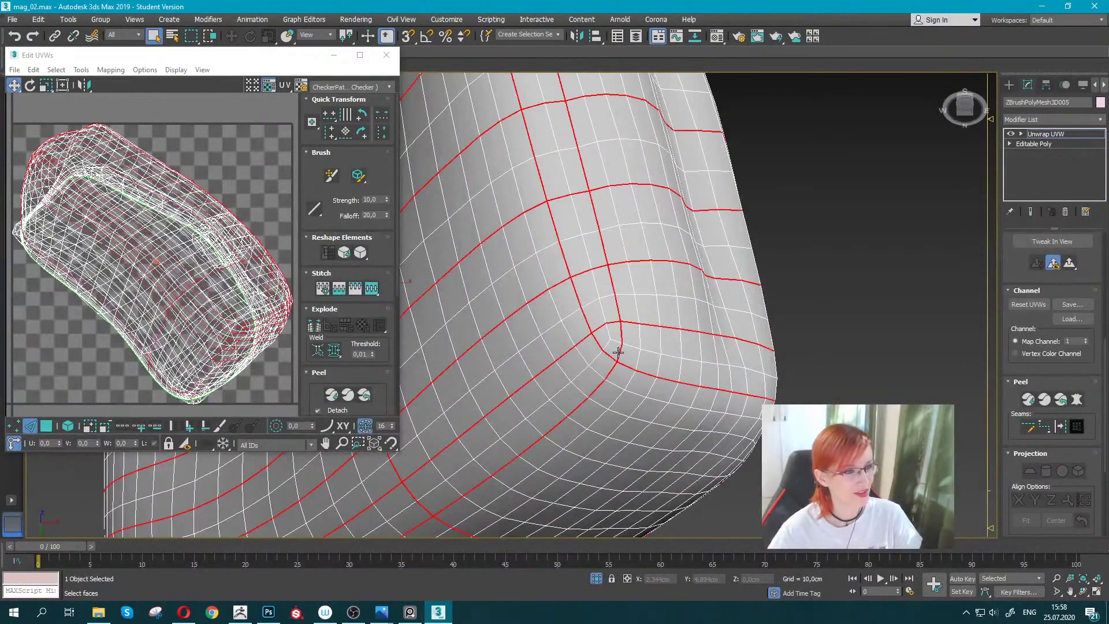
{"action": "scroll", "coordinate": [615, 354], "scroll_direction": "down", "scroll_amount": 3}
{"action": "mouse_move", "coordinate": [616, 354]}
{"action": "middle_mouse_down", "text": "alt"}
{"action": "mouse_move", "coordinate": [635, 368]}
{"action": "mouse_move", "coordinate": [590, 302]}
{"action": "middle_mouse_up", "text": "alt"}
{"action": "scroll", "coordinate": [591, 302], "scroll_direction": "up", "scroll_amount": 3}
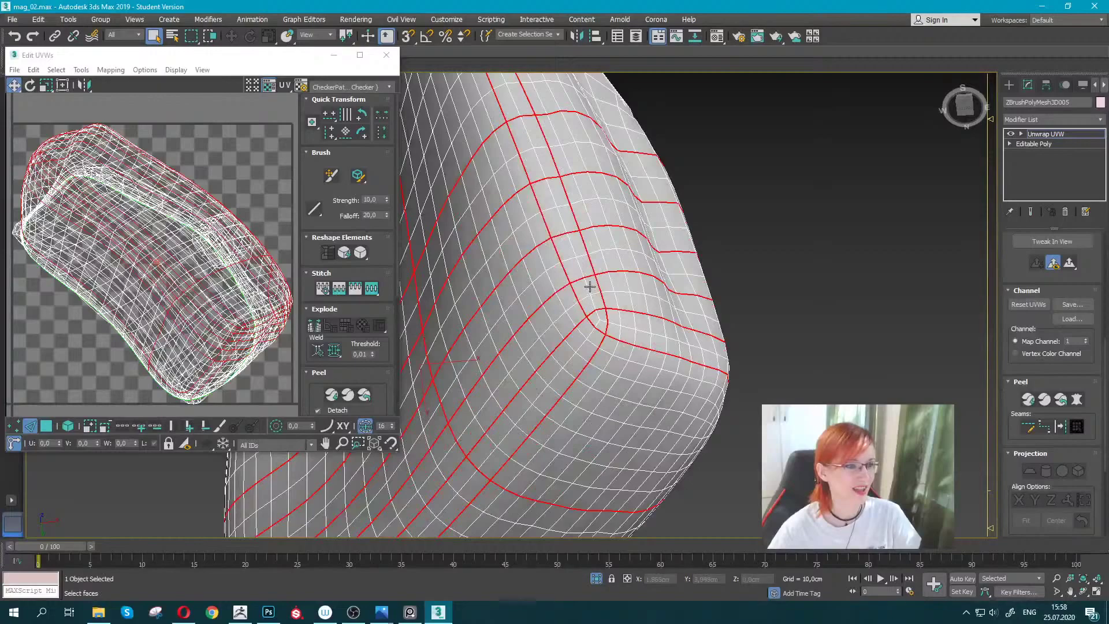
Add a corner edge path and convert the selected edges to UV seams.
{"action": "left_click", "coordinate": [594, 315]}
{"action": "scroll", "coordinate": [594, 330], "scroll_direction": "down", "scroll_amount": 3}
{"action": "mouse_move", "coordinate": [593, 329]}
{"action": "middle_mouse_down", "text": "alt"}
{"action": "mouse_move", "coordinate": [588, 408]}
{"action": "mouse_move", "coordinate": [585, 378]}
{"action": "middle_mouse_up", "text": "alt"}
{"action": "scroll", "coordinate": [475, 297], "scroll_direction": "up", "scroll_amount": 3}
{"action": "mouse_move", "coordinate": [475, 297]}
{"action": "middle_mouse_down", "text": "alt"}
{"action": "mouse_move", "coordinate": [532, 211]}
{"action": "mouse_move", "coordinate": [534, 254]}
{"action": "middle_mouse_up", "text": "alt"}
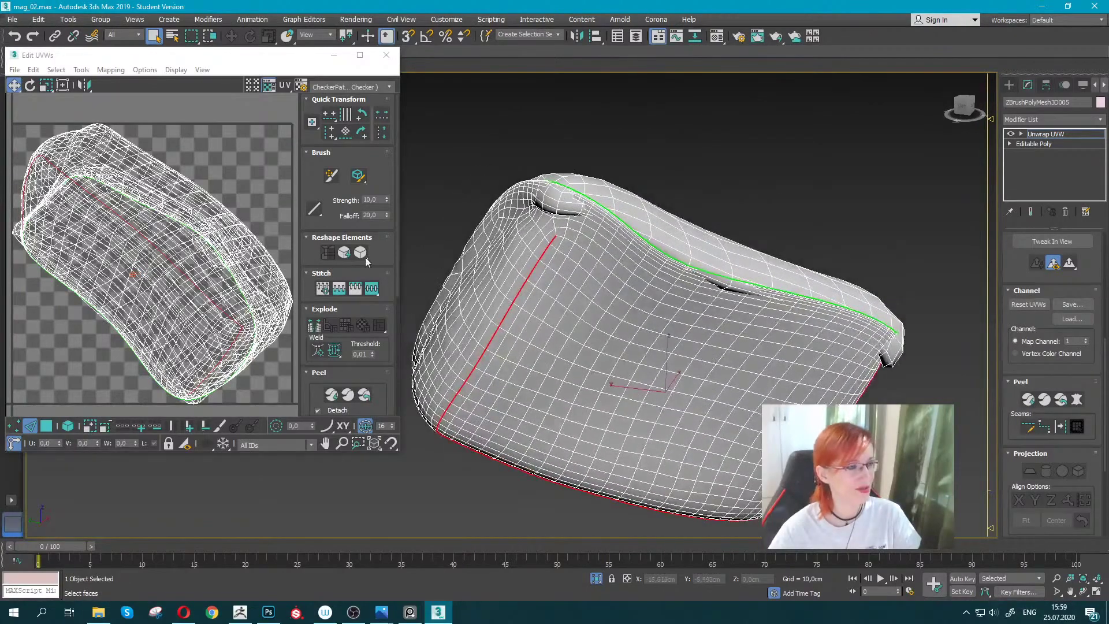
{"action": "left_click", "coordinate": [315, 326]}
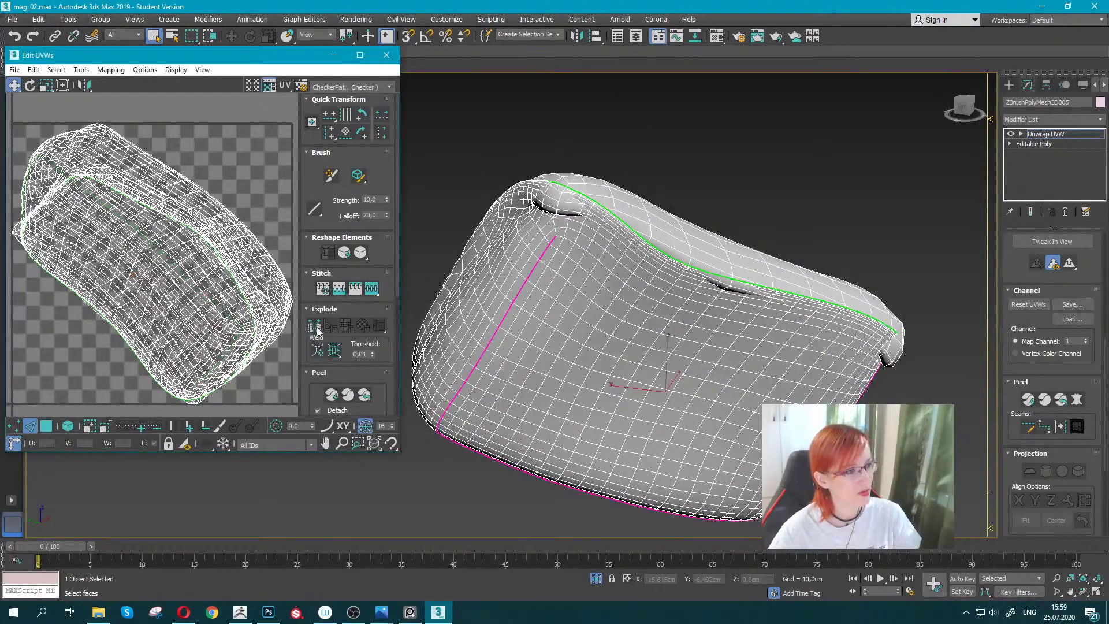
Select an edge path up the pouch top and enable See-Through display (Alt+X).
{"action": "scroll", "coordinate": [435, 331], "scroll_direction": "up", "scroll_amount": 3}
{"action": "scroll", "coordinate": [462, 324], "scroll_direction": "up", "scroll_amount": 2}
{"action": "scroll", "coordinate": [509, 311], "scroll_direction": "up", "scroll_amount": 2}
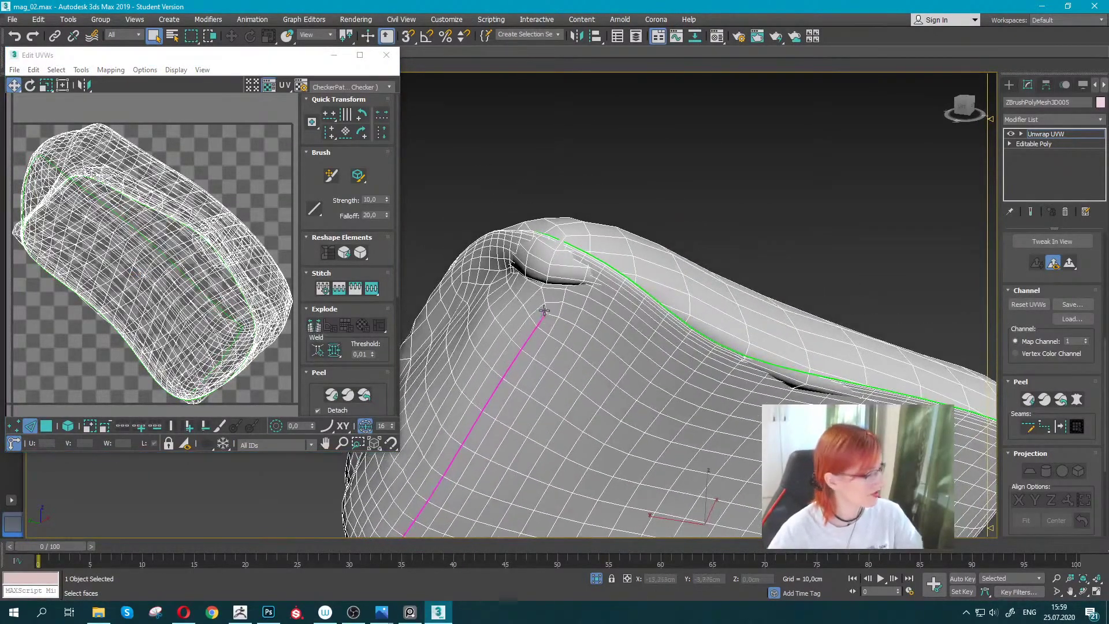
{"action": "middle_click_drag", "start_coordinate": [543, 294], "coordinate": [605, 297]}
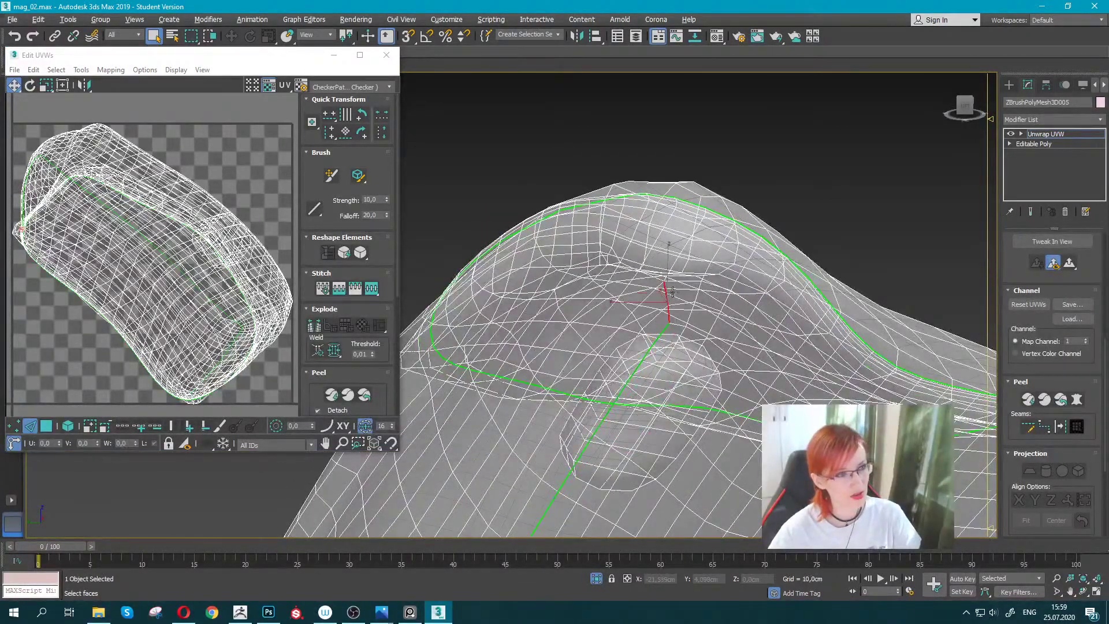
{"action": "left_click", "coordinate": [654, 335]}
{"action": "left_click", "coordinate": [691, 223]}
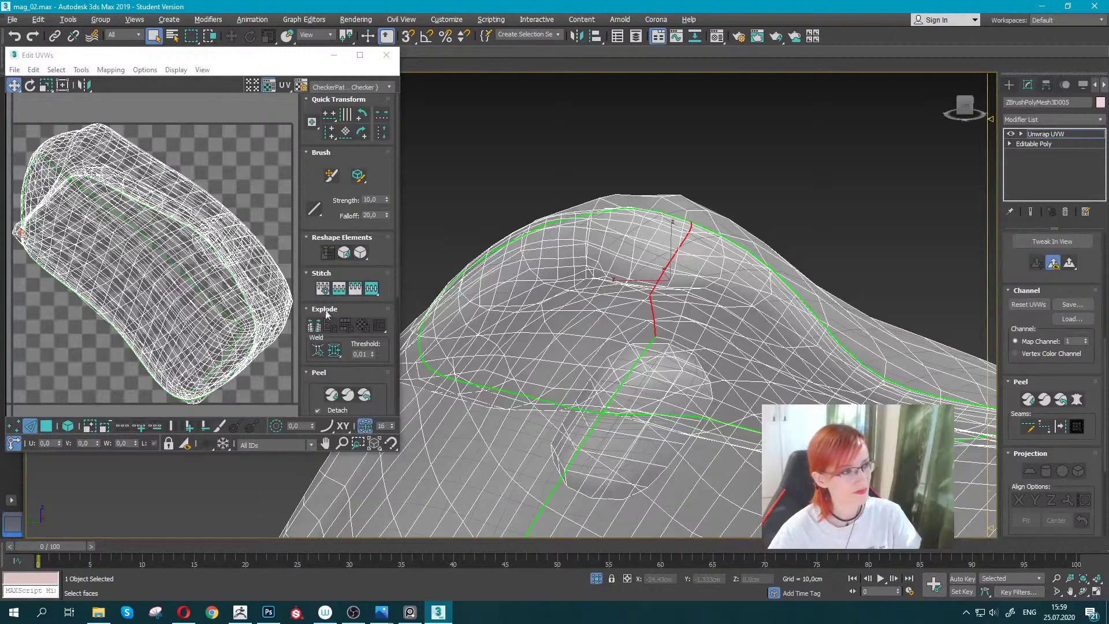
{"action": "scroll", "coordinate": [173, 260], "scroll_direction": "up", "scroll_amount": 3}
{"action": "scroll", "coordinate": [586, 303], "scroll_direction": "down", "scroll_amount": 6}
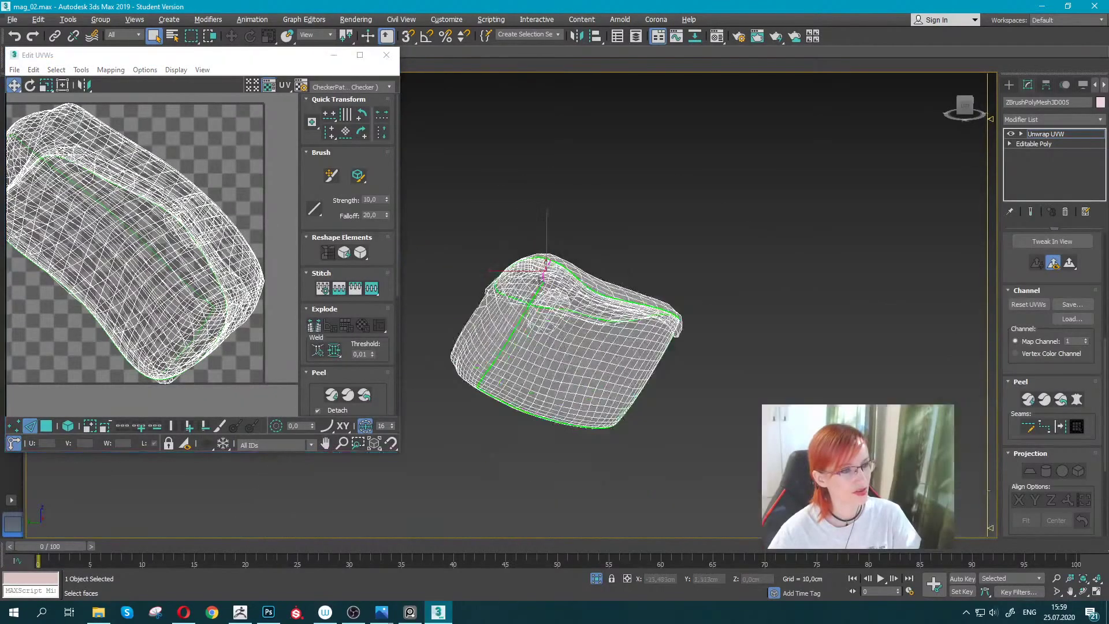
{"action": "middle_click_drag", "start_coordinate": [586, 304], "coordinate": [642, 302], "text": "alt"}
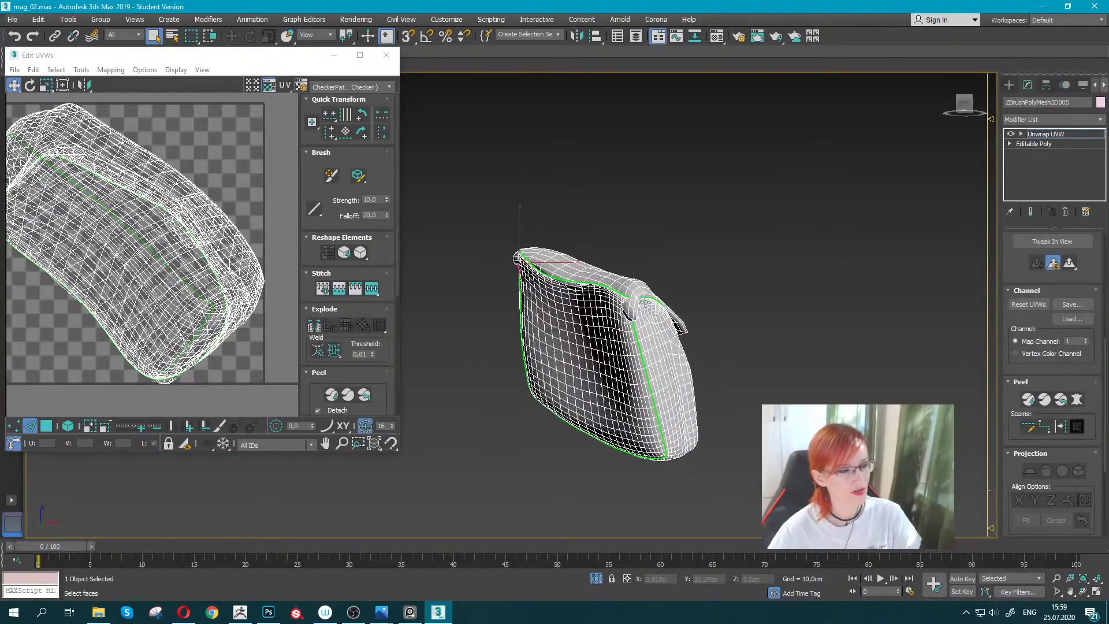
{"action": "scroll", "coordinate": [642, 303], "scroll_direction": "up", "scroll_amount": 5}
{"action": "key", "text": "alt+x"}
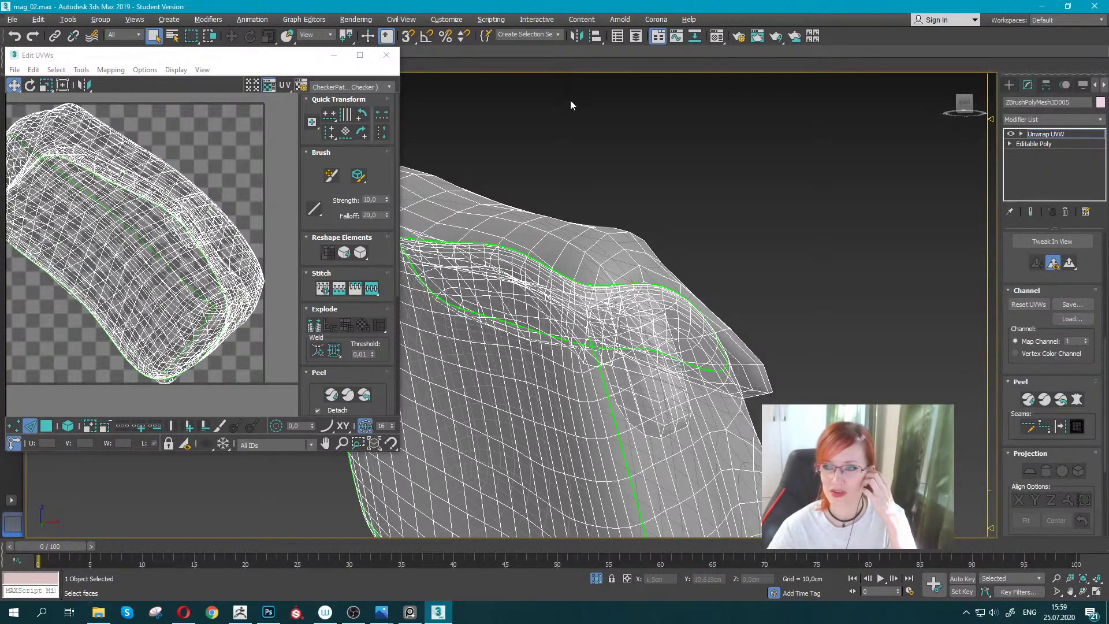
{"action": "scroll", "coordinate": [115, 227], "scroll_direction": "up", "scroll_amount": 3}
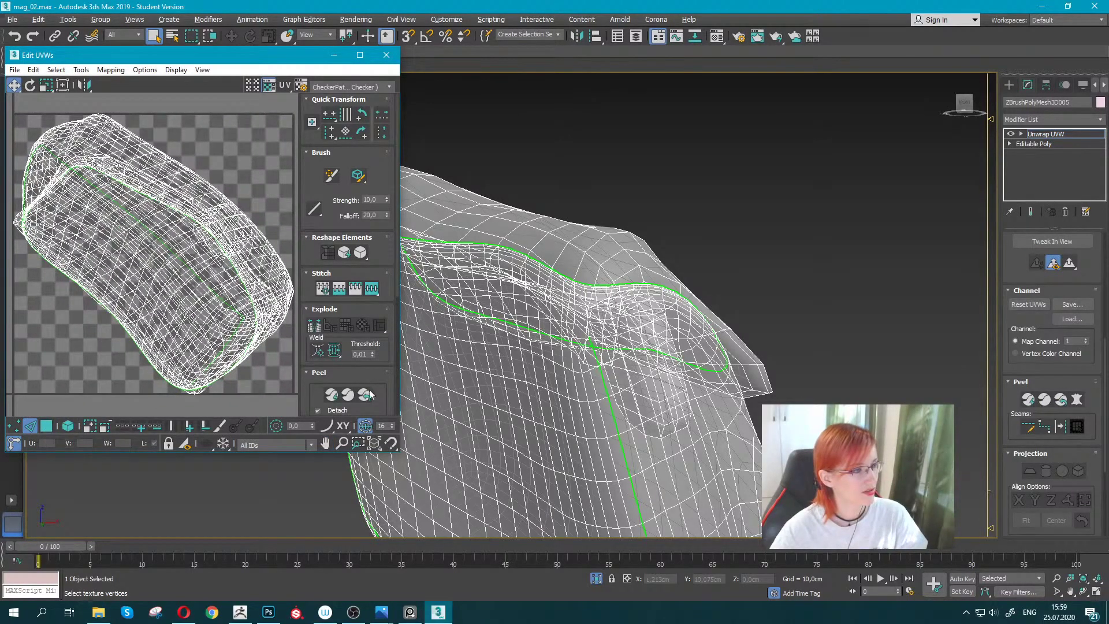
Quick Peel the pouch into four UV islands and select the small round element.
{"action": "left_click", "coordinate": [332, 401]}
{"action": "middle_click_drag", "start_coordinate": [153, 298], "coordinate": [135, 230]}
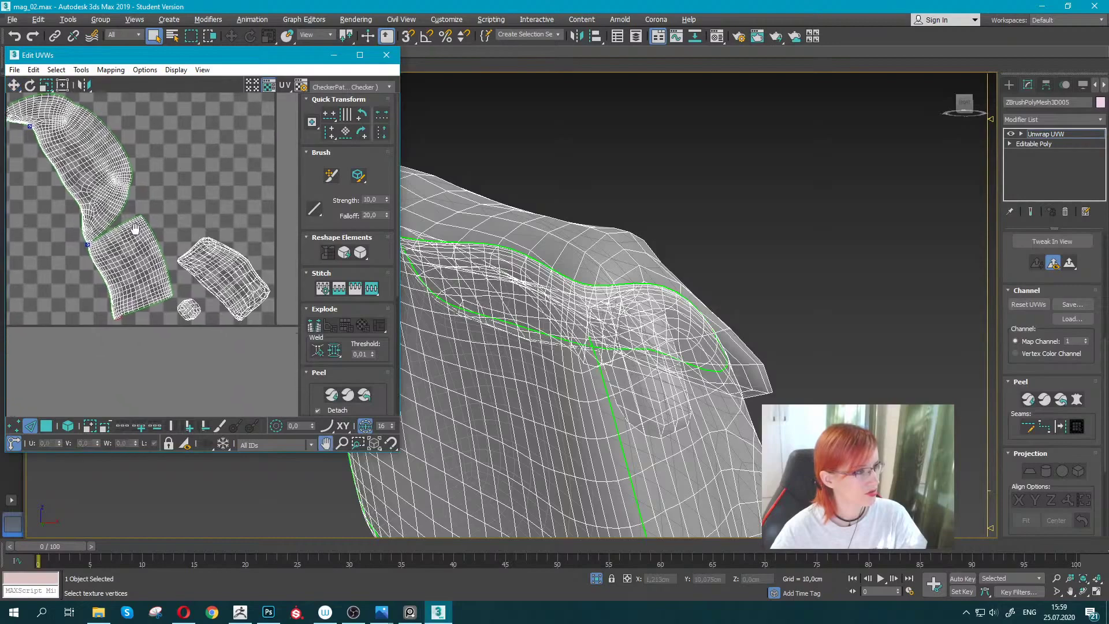
{"action": "left_click", "coordinate": [425, 276]}
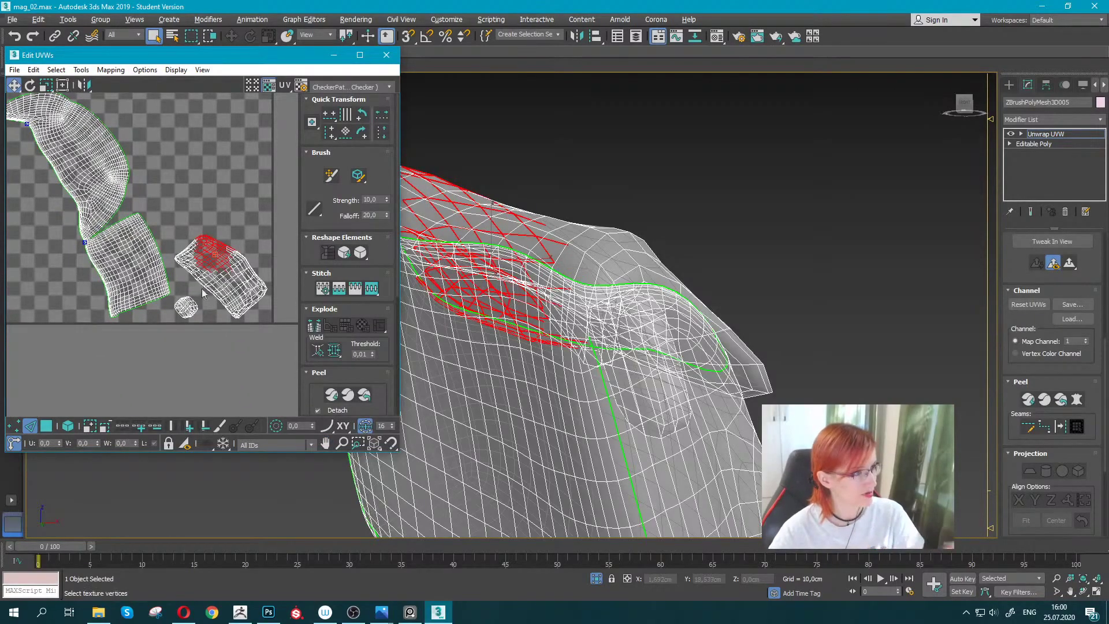
{"action": "left_click", "coordinate": [653, 323]}
Turn off See-Through and inspect the round piece from several angles.
{"action": "mouse_move", "coordinate": [653, 323]}
{"action": "middle_mouse_down", "text": "alt"}
{"action": "mouse_move", "coordinate": [518, 351]}
{"action": "mouse_move", "coordinate": [644, 298]}
{"action": "mouse_move", "coordinate": [701, 317]}
{"action": "middle_mouse_up", "text": "alt"}
{"action": "key", "text": "alt+x"}
{"action": "middle_click_drag", "start_coordinate": [486, 314], "coordinate": [597, 304], "text": "alt"}
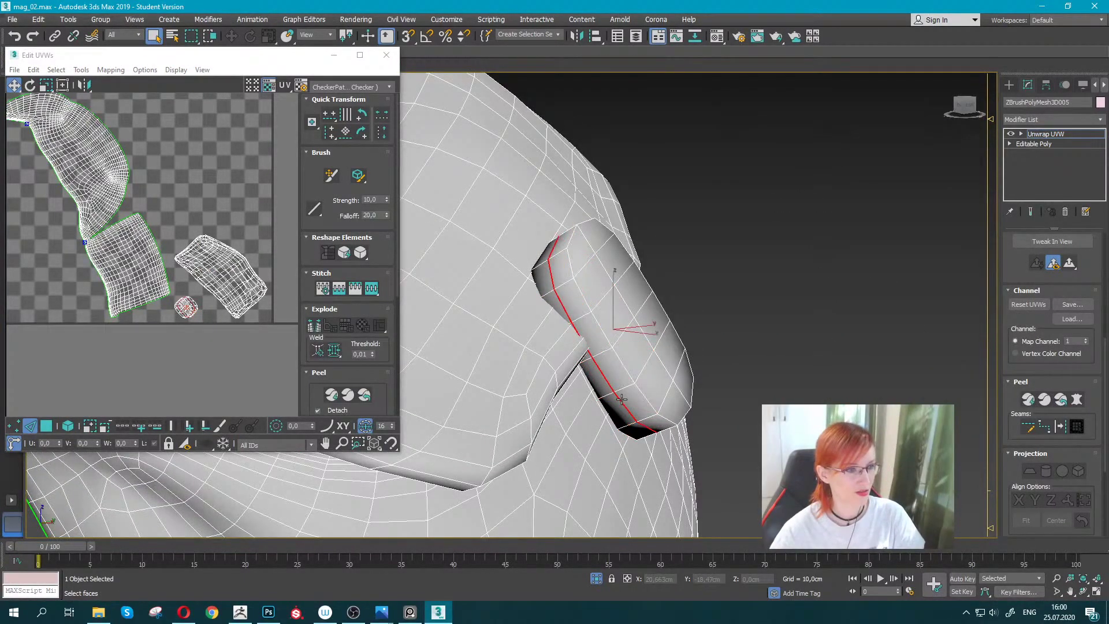
{"action": "middle_click_drag", "start_coordinate": [621, 399], "coordinate": [682, 370], "text": "alt"}
{"action": "middle_click_drag", "start_coordinate": [613, 375], "coordinate": [653, 384], "text": "alt"}
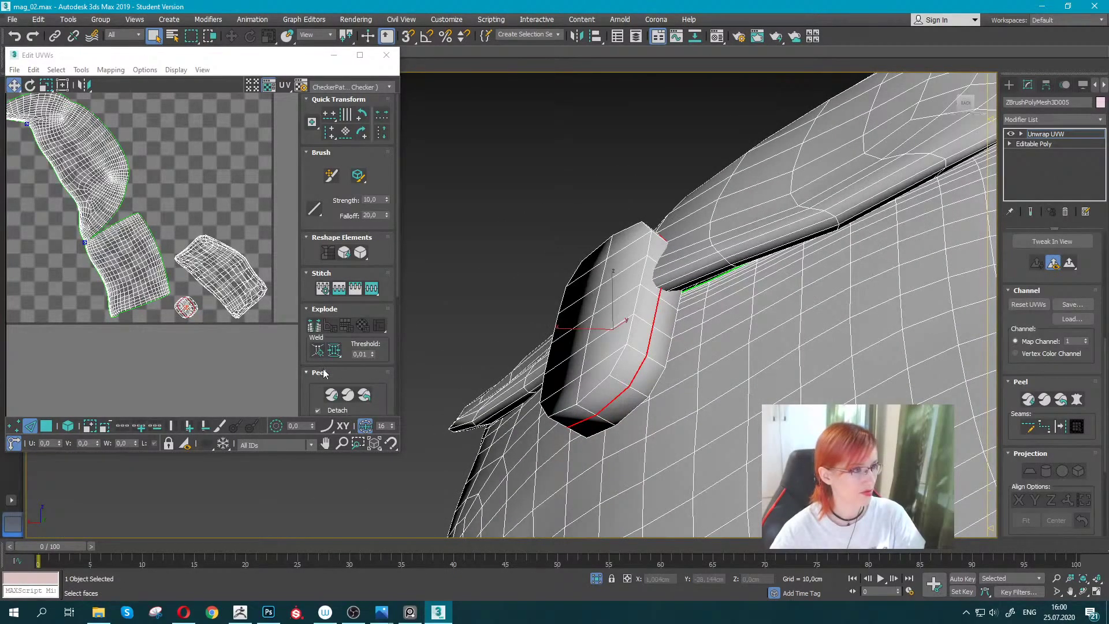
{"action": "scroll", "coordinate": [549, 285], "scroll_direction": "down", "scroll_amount": 5}
{"action": "mouse_move", "coordinate": [549, 285]}
{"action": "middle_mouse_down", "text": "alt"}
{"action": "mouse_move", "coordinate": [586, 258]}
{"action": "mouse_move", "coordinate": [629, 182]}
{"action": "mouse_move", "coordinate": [648, 204]}
{"action": "middle_mouse_up", "text": "alt"}
{"action": "scroll", "coordinate": [629, 183], "scroll_direction": "up", "scroll_amount": 3}
{"action": "scroll", "coordinate": [629, 183], "scroll_direction": "up", "scroll_amount": 3}
Select an edge on the pouch's upper fold and view the whole pouch.
{"action": "left_click", "coordinate": [649, 243]}
{"action": "mouse_move", "coordinate": [649, 243]}
{"action": "middle_mouse_down", "text": "alt"}
{"action": "mouse_move", "coordinate": [696, 240]}
{"action": "mouse_move", "coordinate": [717, 199]}
{"action": "mouse_move", "coordinate": [693, 225]}
{"action": "middle_mouse_up", "text": "alt"}
{"action": "scroll", "coordinate": [696, 240], "scroll_direction": "down", "scroll_amount": 3}
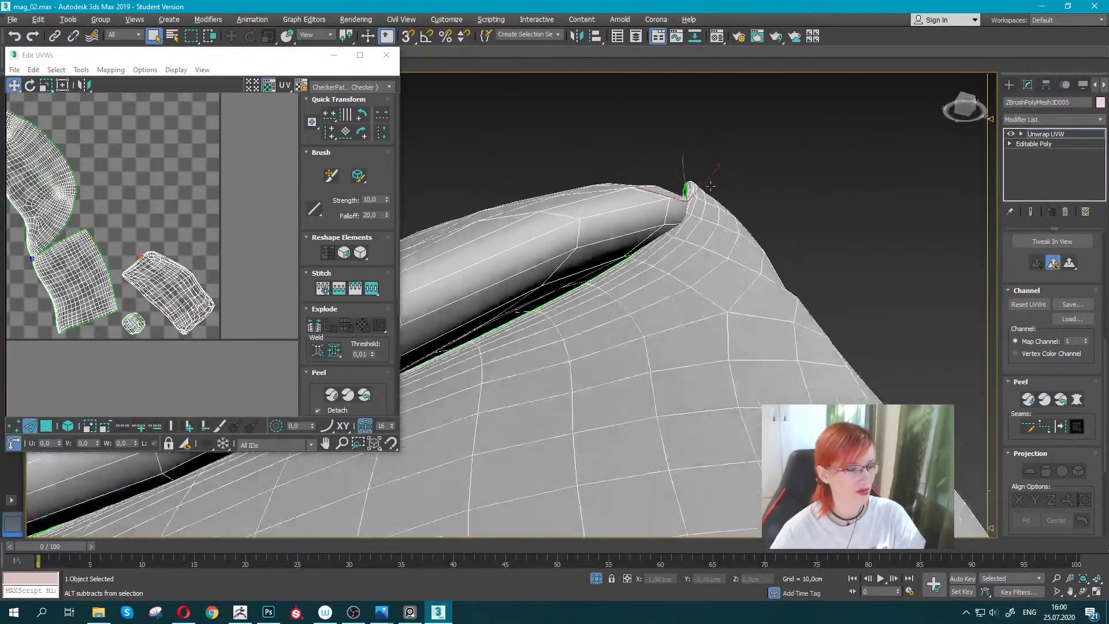
{"action": "scroll", "coordinate": [545, 234], "scroll_direction": "down", "scroll_amount": 3}
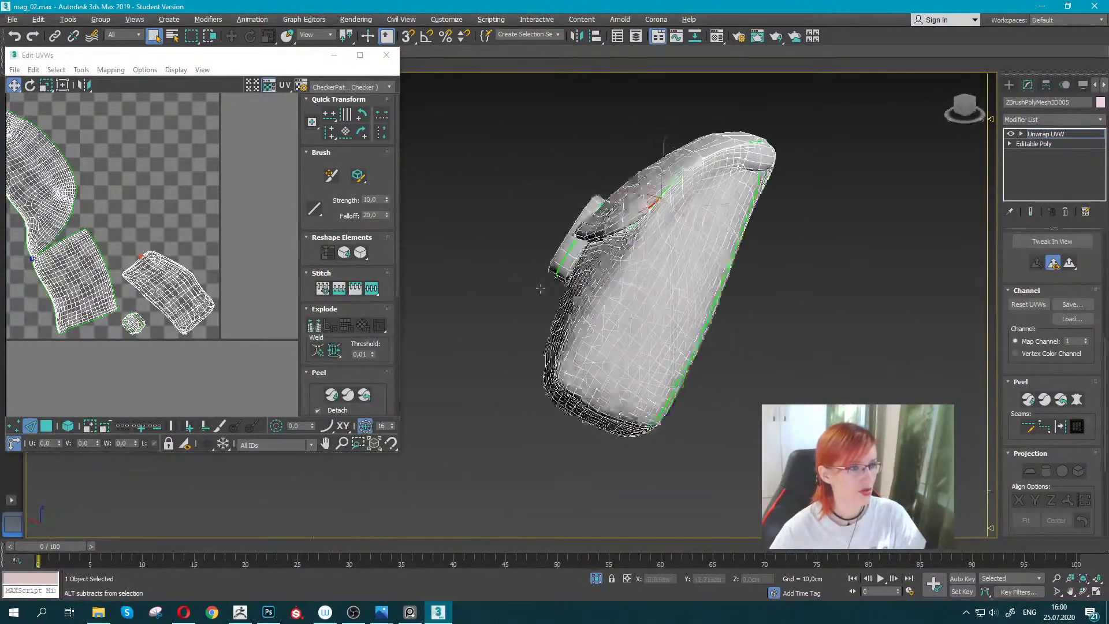
{"action": "middle_click_drag", "start_coordinate": [545, 234], "coordinate": [625, 168], "text": "alt"}
{"action": "scroll", "coordinate": [618, 167], "scroll_direction": "up", "scroll_amount": 2}
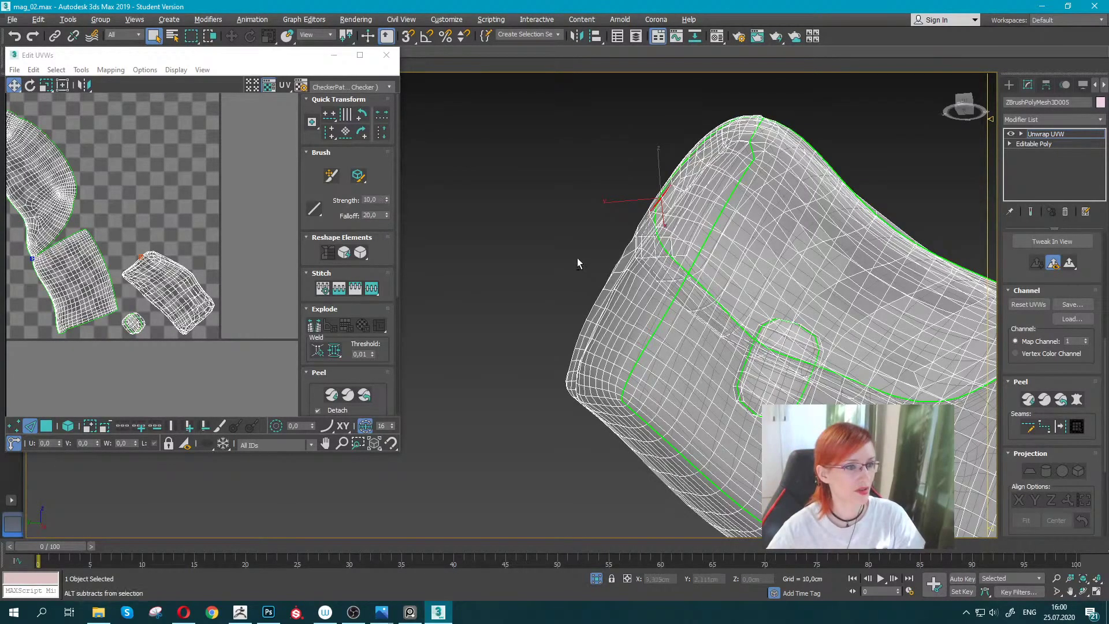
Convert the selected upper-rim edge path into a UV seam.
{"action": "mouse_move", "coordinate": [578, 261]}
{"action": "middle_mouse_down", "text": "alt"}
{"action": "mouse_move", "coordinate": [638, 280]}
{"action": "mouse_move", "coordinate": [683, 269]}
{"action": "middle_mouse_up", "text": "alt"}
{"action": "scroll", "coordinate": [576, 233], "scroll_direction": "up", "scroll_amount": 2}
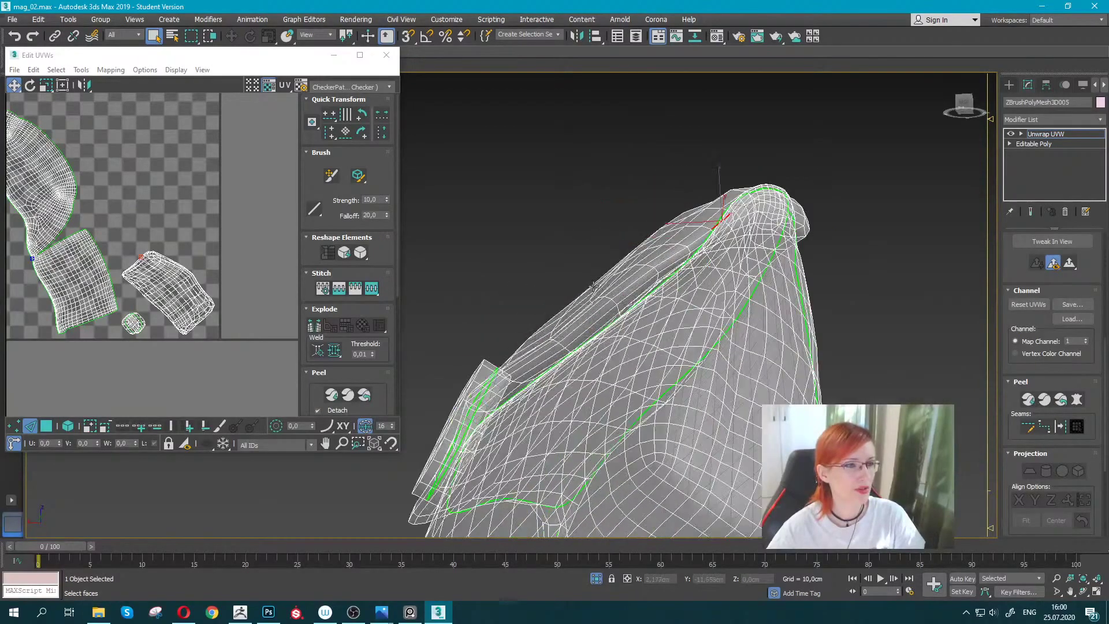
{"action": "scroll", "coordinate": [630, 314], "scroll_direction": "up", "scroll_amount": 2}
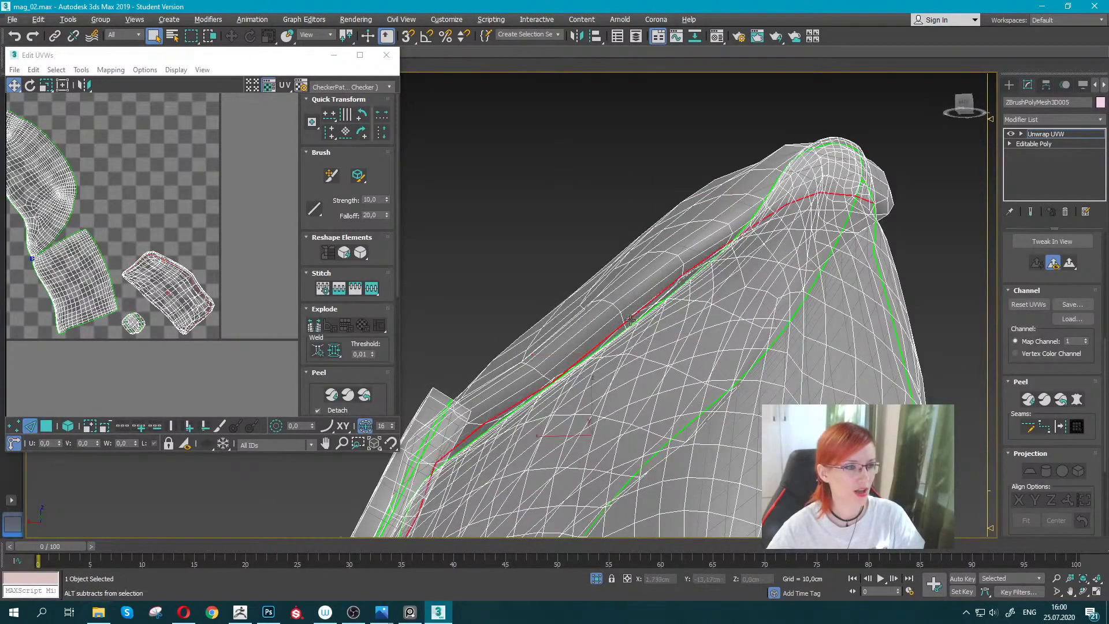
{"action": "mouse_move", "coordinate": [622, 321]}
{"action": "middle_mouse_down", "text": "alt"}
{"action": "mouse_move", "coordinate": [553, 335]}
{"action": "mouse_move", "coordinate": [589, 217]}
{"action": "mouse_move", "coordinate": [610, 207]}
{"action": "middle_mouse_up", "text": "alt"}
{"action": "mouse_move", "coordinate": [695, 162]}
{"action": "middle_mouse_down", "text": "alt"}
{"action": "mouse_move", "coordinate": [602, 201]}
{"action": "mouse_move", "coordinate": [472, 226]}
{"action": "mouse_move", "coordinate": [540, 324]}
{"action": "mouse_move", "coordinate": [500, 347]}
{"action": "mouse_move", "coordinate": [540, 426]}
{"action": "mouse_move", "coordinate": [686, 247]}
{"action": "mouse_move", "coordinate": [535, 250]}
{"action": "mouse_move", "coordinate": [556, 242]}
{"action": "mouse_move", "coordinate": [507, 255]}
{"action": "mouse_move", "coordinate": [596, 295]}
{"action": "mouse_move", "coordinate": [695, 235]}
{"action": "middle_mouse_up", "text": "alt"}
{"action": "scroll", "coordinate": [535, 250], "scroll_direction": "up", "scroll_amount": 3}
{"action": "scroll", "coordinate": [535, 250], "scroll_direction": "up", "scroll_amount": 2}
{"action": "scroll", "coordinate": [597, 295], "scroll_direction": "up", "scroll_amount": 3}
{"action": "scroll", "coordinate": [596, 295], "scroll_direction": "down", "scroll_amount": 3}
{"action": "scroll", "coordinate": [596, 295], "scroll_direction": "down", "scroll_amount": 3}
{"action": "scroll", "coordinate": [695, 235], "scroll_direction": "up", "scroll_amount": 3}
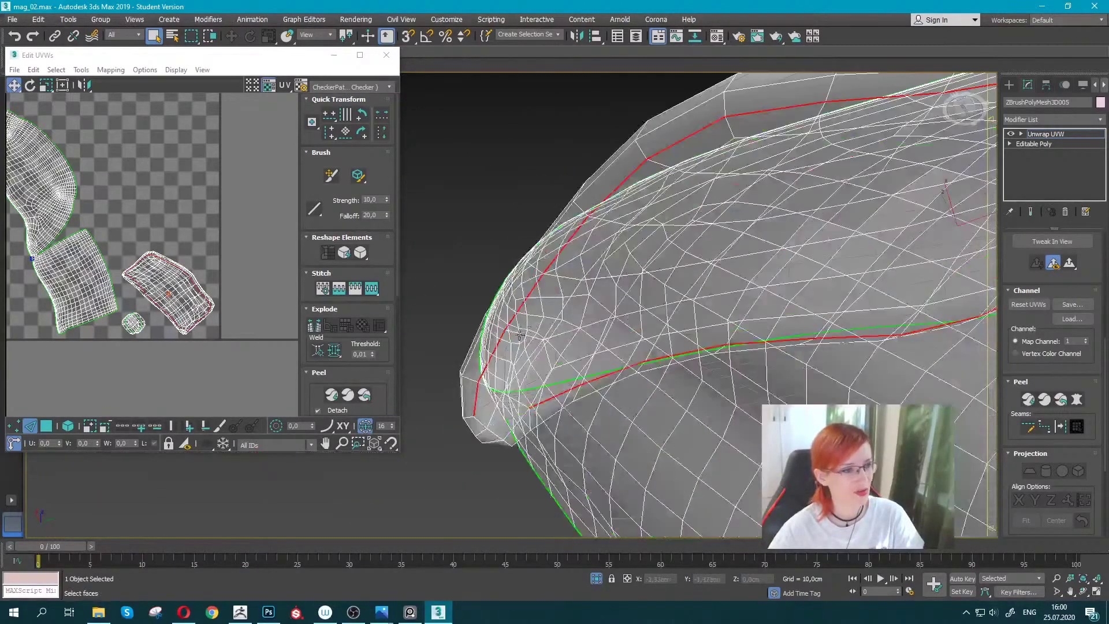
{"action": "scroll", "coordinate": [639, 280], "scroll_direction": "up", "scroll_amount": 3}
{"action": "scroll", "coordinate": [639, 280], "scroll_direction": "up", "scroll_amount": 2}
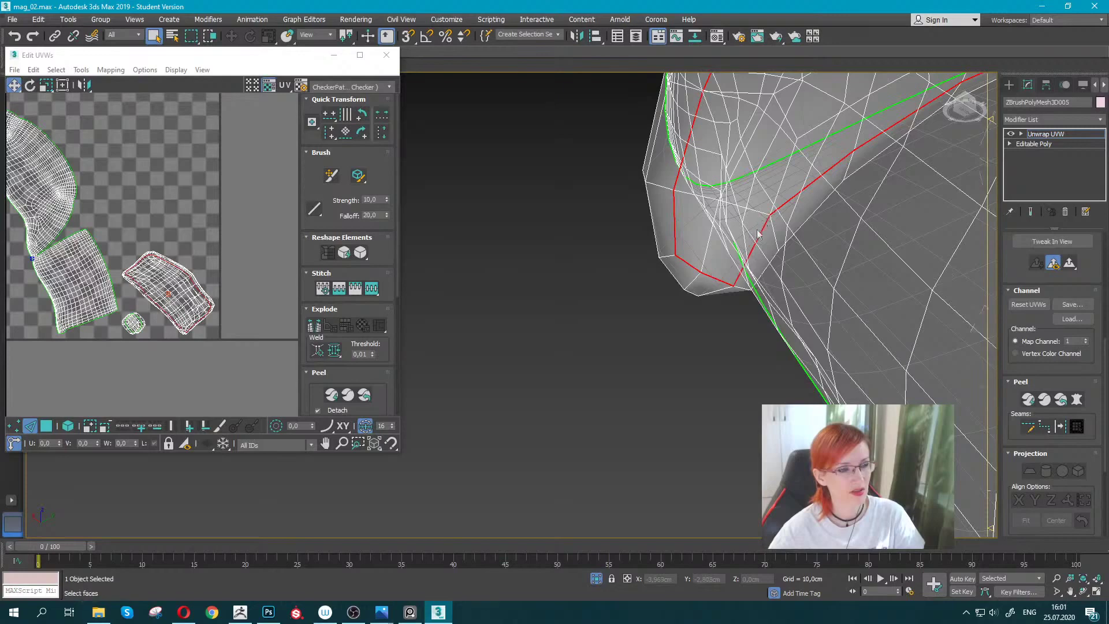
{"action": "scroll", "coordinate": [758, 234], "scroll_direction": "down", "scroll_amount": 3}
{"action": "middle_click_drag", "start_coordinate": [730, 240], "coordinate": [610, 345], "text": "alt"}
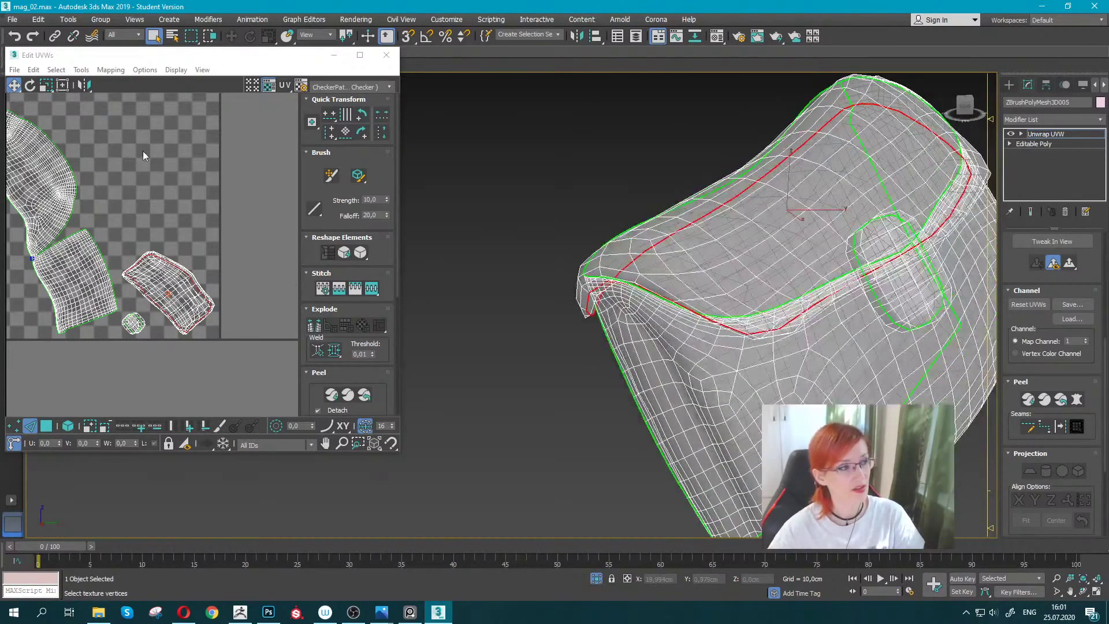
{"action": "left_click", "coordinate": [317, 328]}
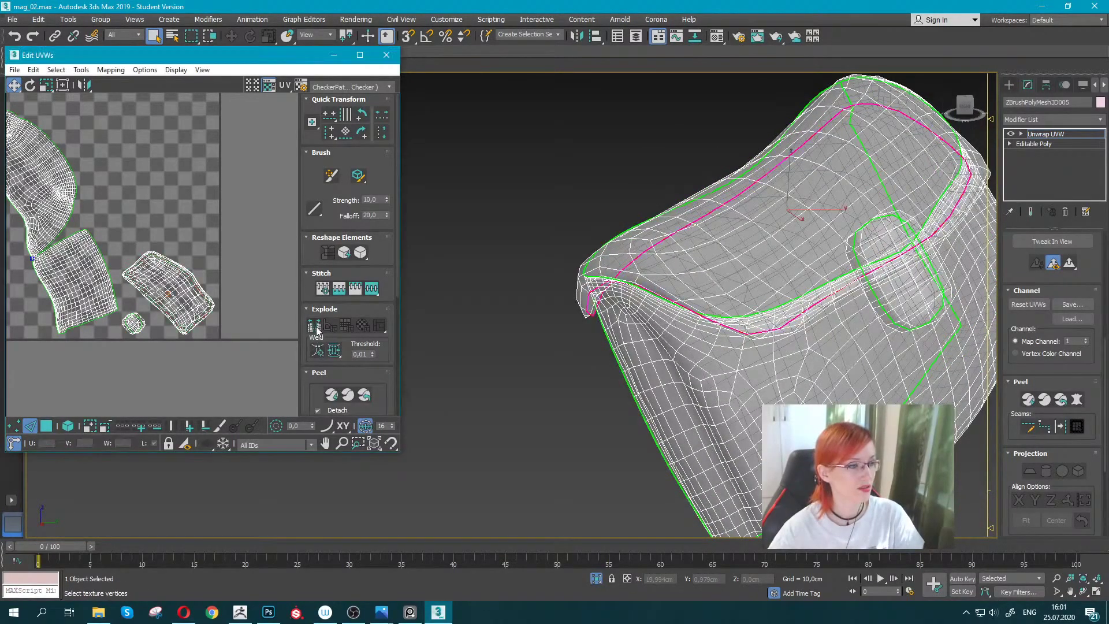
Re-peel the pouch UVs and zoom the UV view in on the split seam.
{"action": "left_click", "coordinate": [324, 392]}
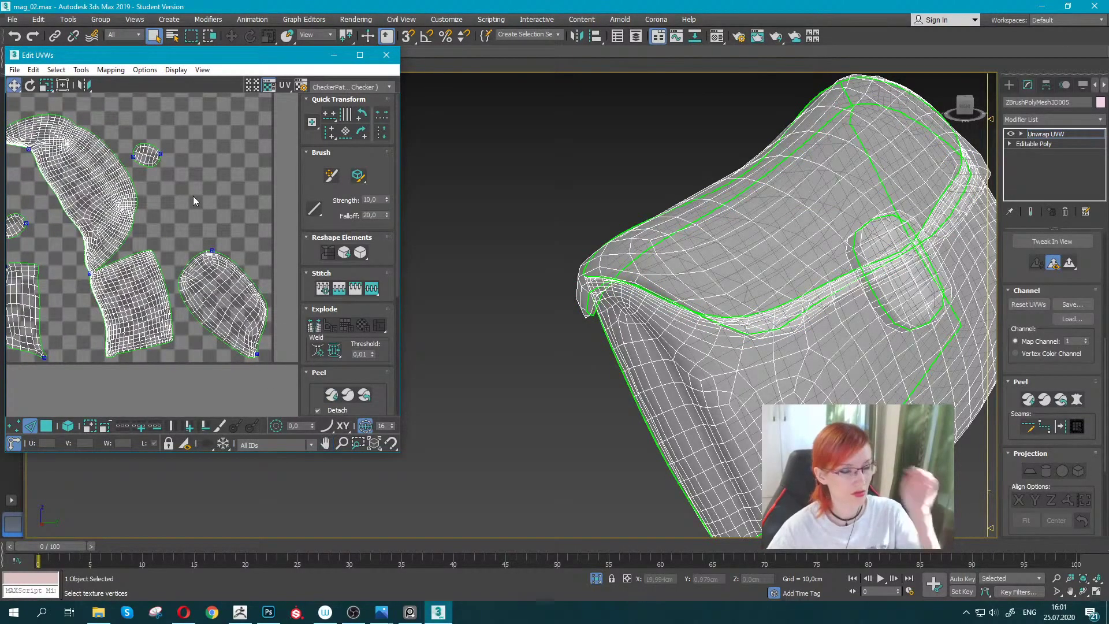
{"action": "scroll", "coordinate": [193, 196], "scroll_direction": "up", "scroll_amount": 2}
{"action": "middle_click_drag", "start_coordinate": [226, 206], "coordinate": [164, 207]}
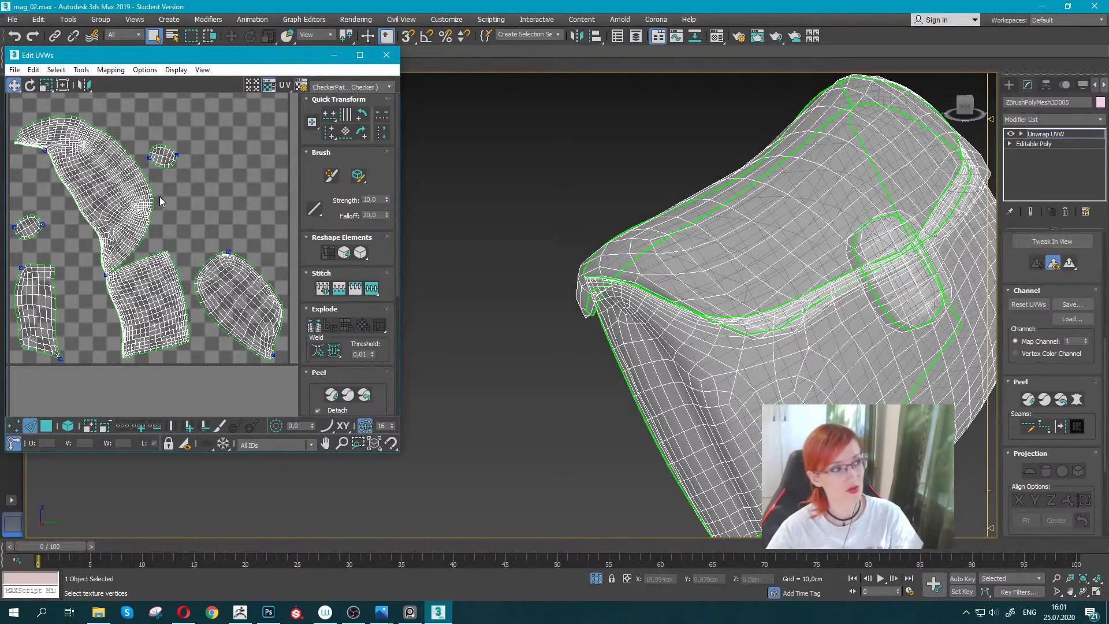
{"action": "scroll", "coordinate": [159, 196], "scroll_direction": "up", "scroll_amount": 1}
{"action": "middle_click_drag", "start_coordinate": [138, 199], "coordinate": [180, 210]}
{"action": "scroll", "coordinate": [173, 226], "scroll_direction": "up", "scroll_amount": 3}
{"action": "scroll", "coordinate": [156, 254], "scroll_direction": "up", "scroll_amount": 3}
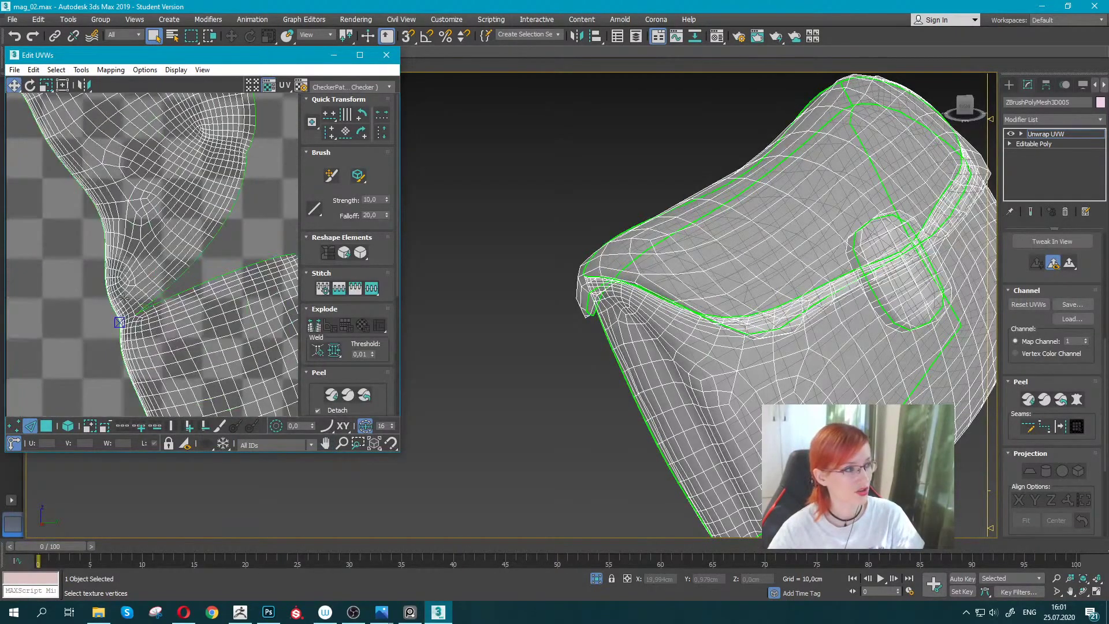
{"action": "scroll", "coordinate": [138, 285], "scroll_direction": "up", "scroll_amount": 3}
{"action": "scroll", "coordinate": [122, 314], "scroll_direction": "up", "scroll_amount": 3}
Weld the split seam vertex and re-peel the pouch into about six islands.
{"action": "left_click", "coordinate": [118, 313]}
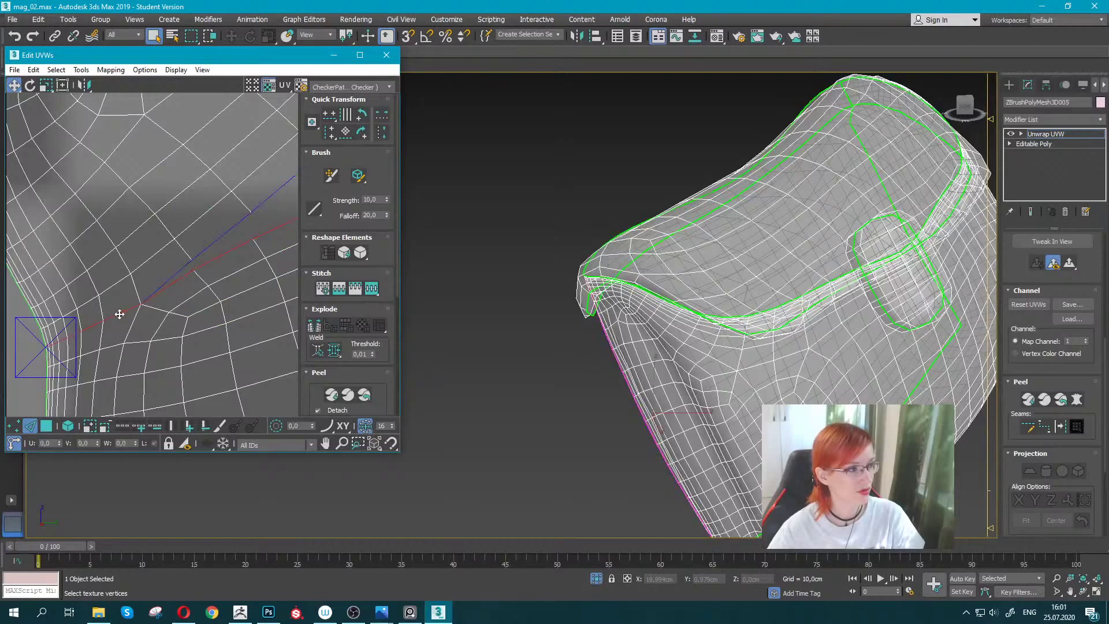
{"action": "scroll", "coordinate": [121, 312], "scroll_direction": "down", "scroll_amount": 3}
{"action": "scroll", "coordinate": [119, 313], "scroll_direction": "down", "scroll_amount": 3}
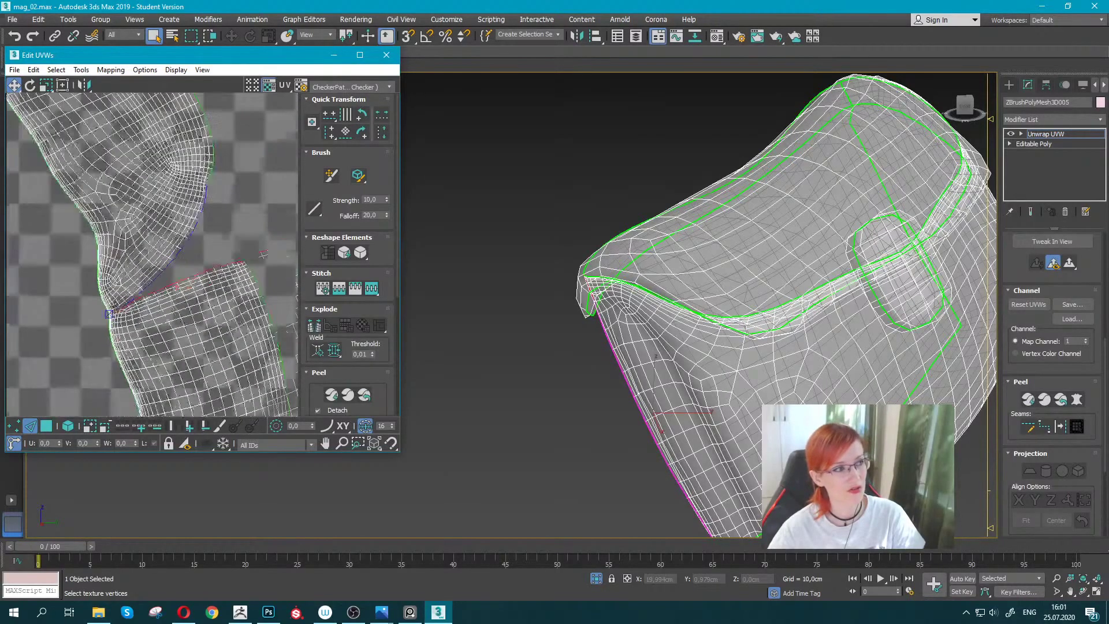
{"action": "left_click", "coordinate": [314, 327]}
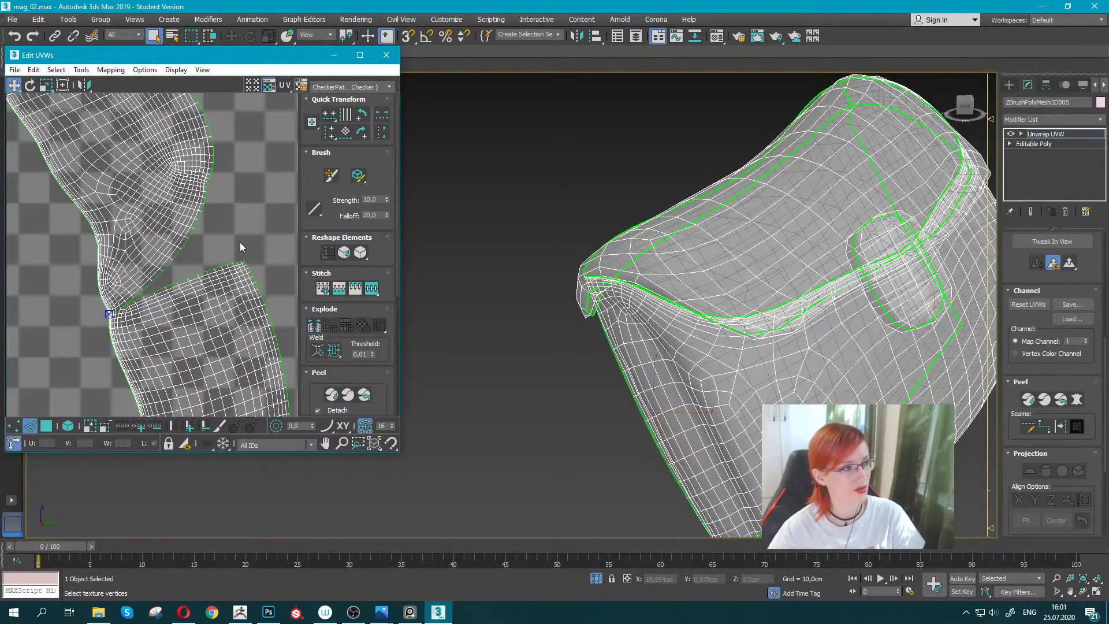
{"action": "scroll", "coordinate": [241, 241], "scroll_direction": "down", "scroll_amount": 3}
{"action": "scroll", "coordinate": [243, 275], "scroll_direction": "down", "scroll_amount": 2}
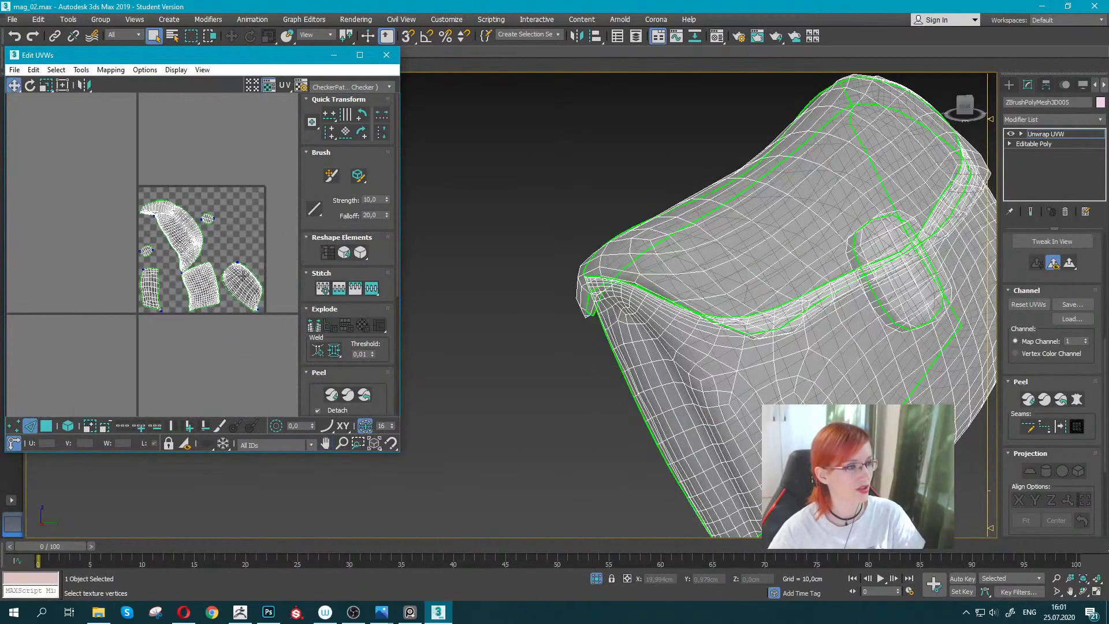
{"action": "left_click", "coordinate": [331, 396]}
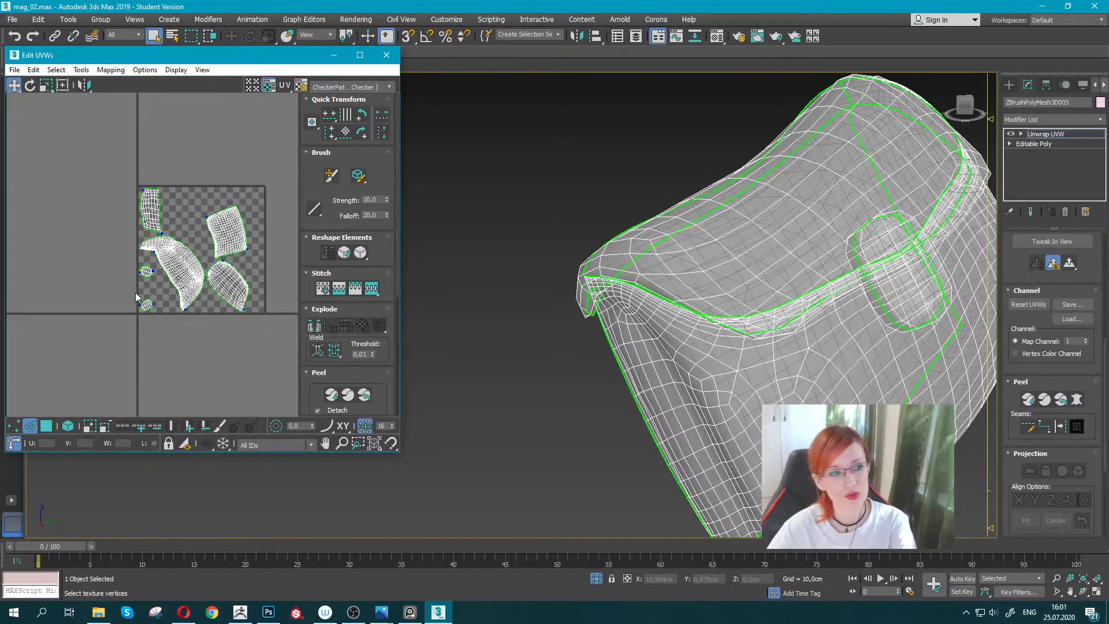
Close the UV editor, collapse the pouch to an Editable Poly, and bring up the unhide menu.
{"action": "left_click", "coordinate": [1053, 136]}
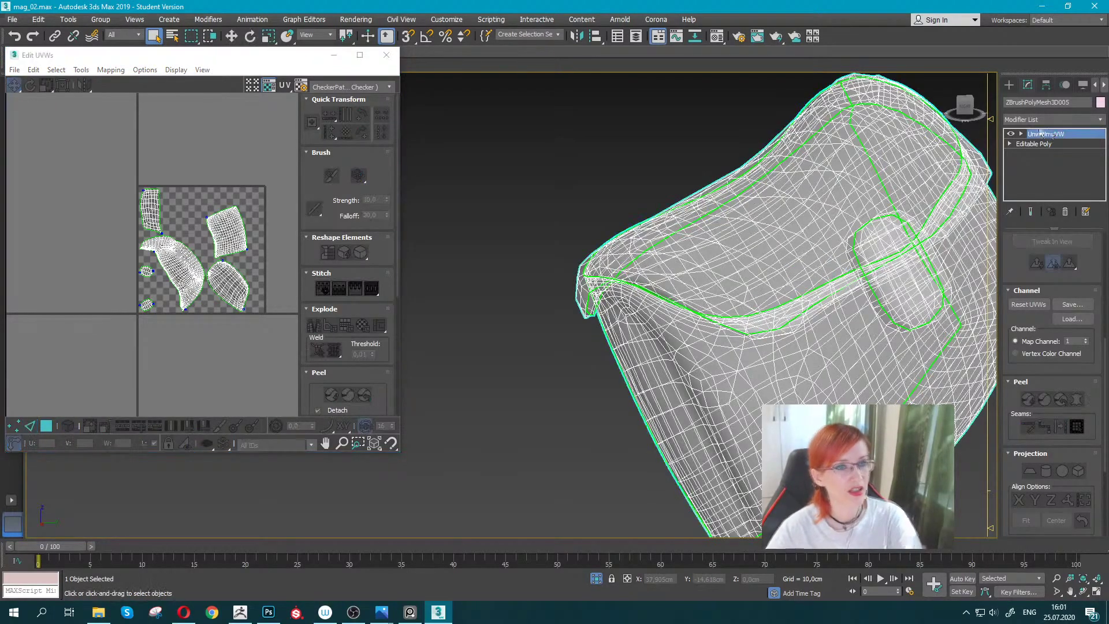
{"action": "mouse_move", "coordinate": [743, 242]}
{"action": "middle_mouse_down", "text": "alt"}
{"action": "mouse_move", "coordinate": [734, 230]}
{"action": "mouse_move", "coordinate": [733, 250]}
{"action": "mouse_move", "coordinate": [816, 235]}
{"action": "mouse_move", "coordinate": [805, 218]}
{"action": "middle_mouse_up", "text": "alt"}
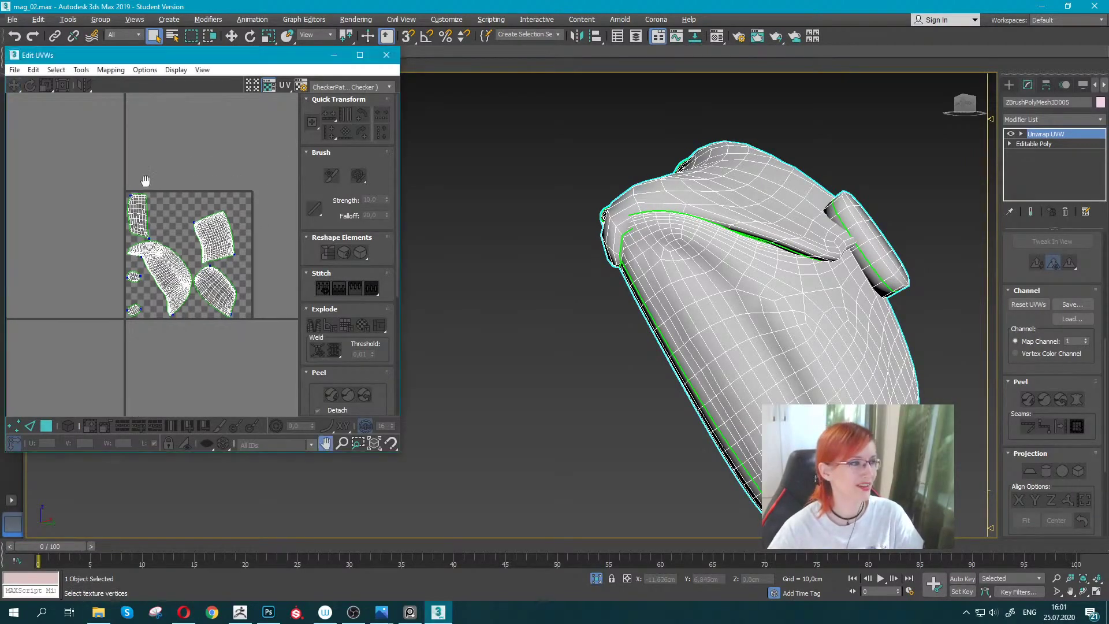
{"action": "left_click", "coordinate": [386, 54]}
{"action": "right_click", "coordinate": [728, 243]}
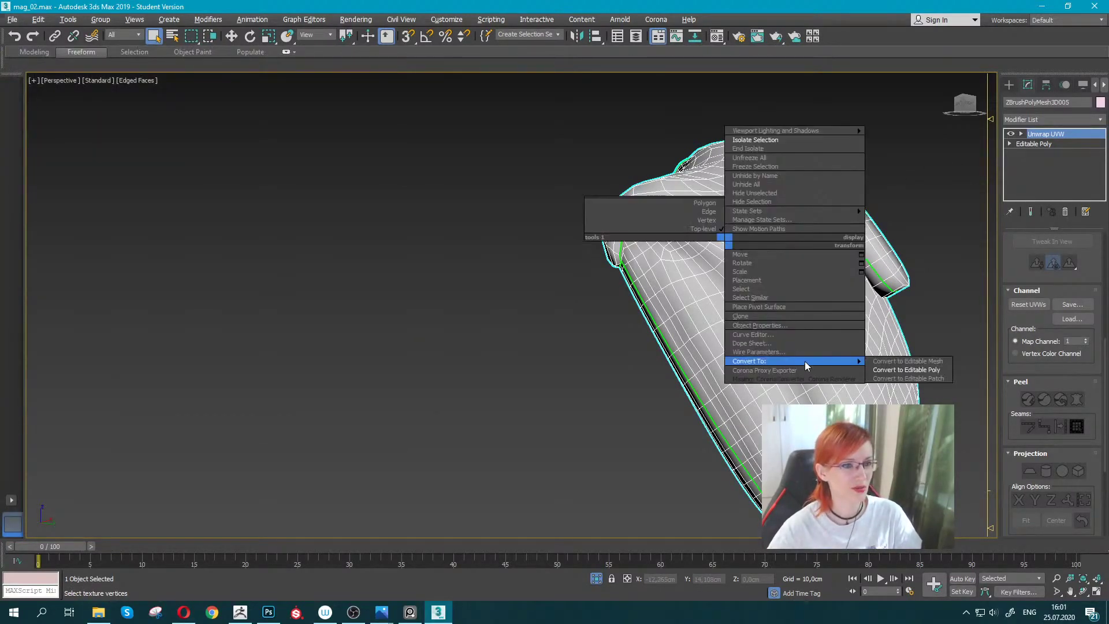
{"action": "left_click", "coordinate": [906, 368]}
{"action": "right_click", "coordinate": [780, 298]}
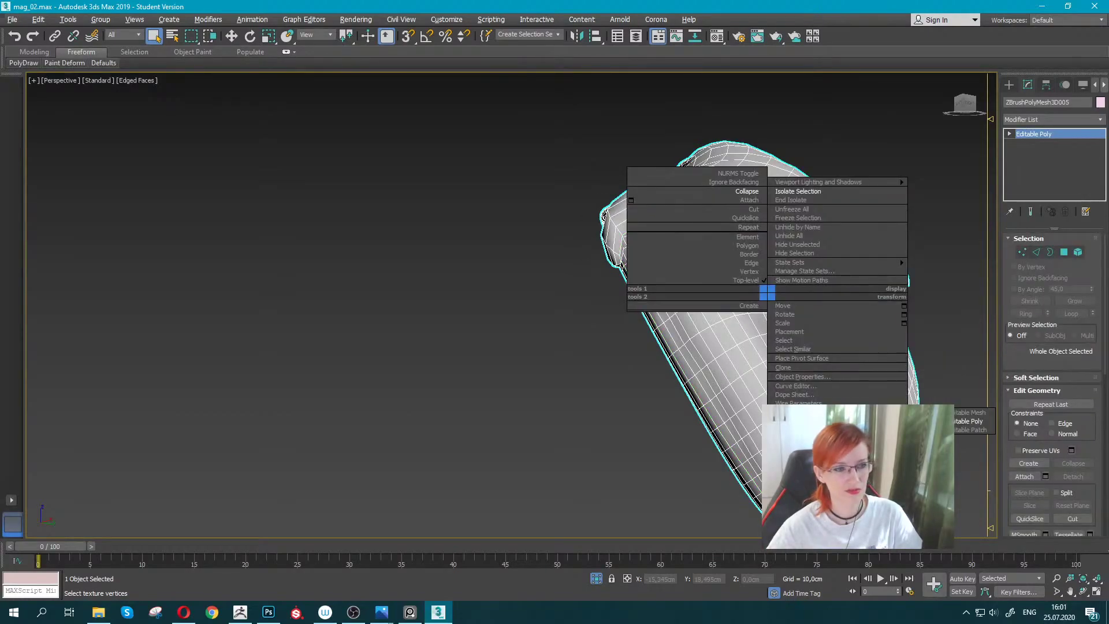
{"action": "right_click", "coordinate": [605, 299]}
Unhide all character parts and add the belt and shoulder strap, leaving the body deselected.
{"action": "left_click", "coordinate": [635, 210]}
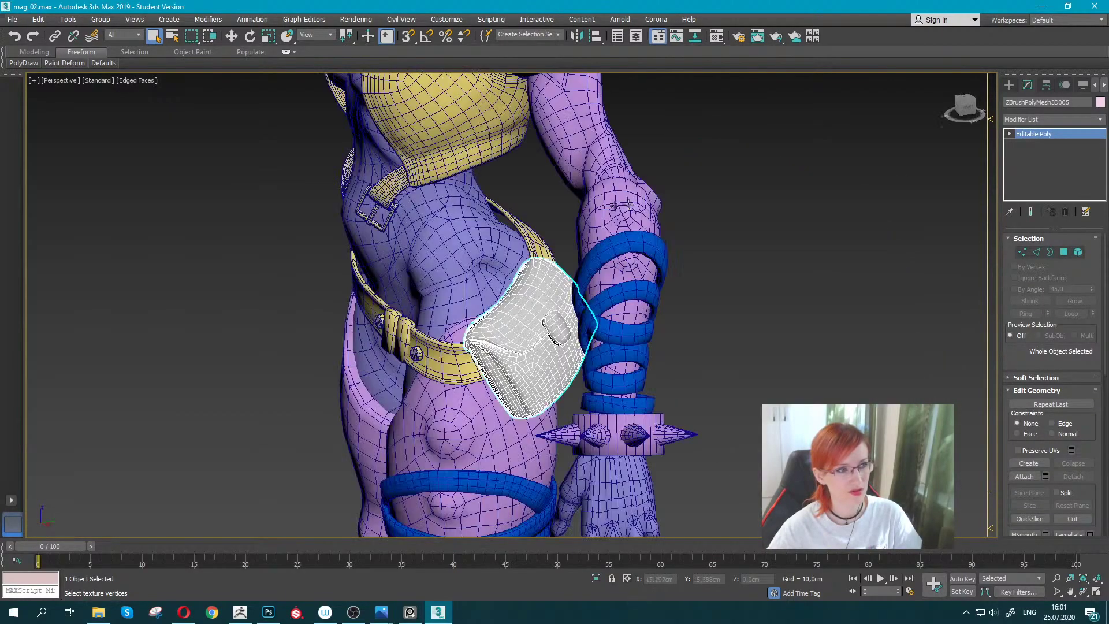
{"action": "middle_click_drag", "start_coordinate": [635, 210], "coordinate": [578, 242], "text": "alt"}
{"action": "mouse_move", "coordinate": [436, 320]}
{"action": "middle_mouse_down", "text": "alt"}
{"action": "mouse_move", "coordinate": [439, 289]}
{"action": "mouse_move", "coordinate": [436, 357]}
{"action": "middle_mouse_up", "text": "alt"}
{"action": "left_click", "coordinate": [436, 279], "text": "ctrl"}
{"action": "left_click", "coordinate": [436, 212], "text": "ctrl"}
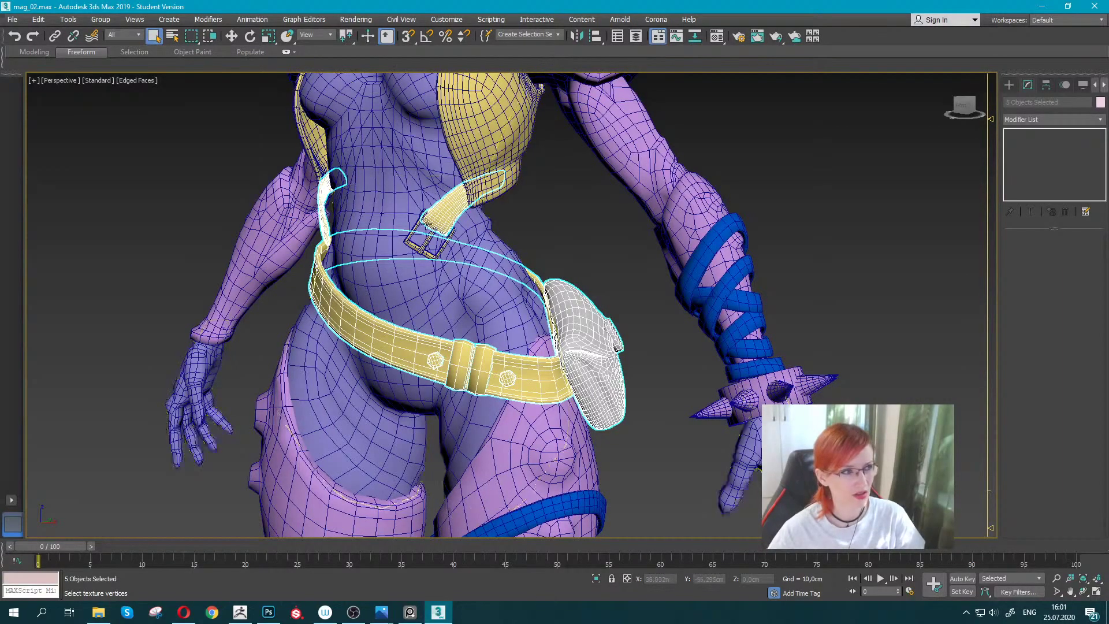
{"action": "left_click", "coordinate": [428, 238], "text": "ctrl"}
{"action": "left_click", "coordinate": [427, 238], "text": "ctrl"}
{"action": "left_click", "coordinate": [438, 220], "text": "ctrl"}
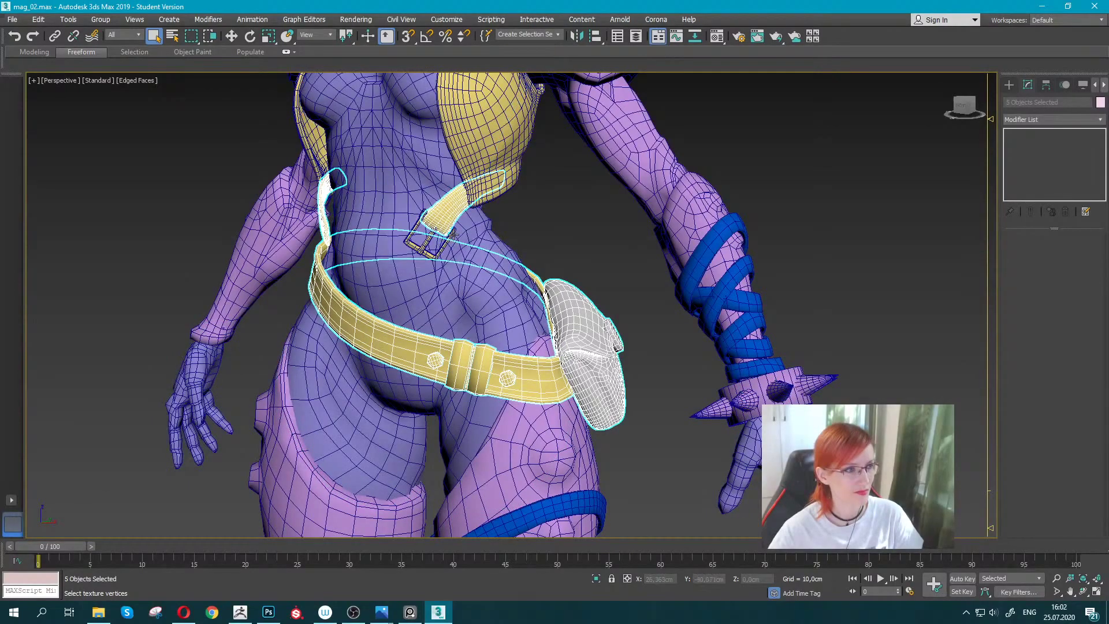
Add the vest, necklace pendant and chain, reaching nine selected objects.
{"action": "mouse_move", "coordinate": [453, 234]}
{"action": "middle_mouse_down"}
{"action": "mouse_move", "coordinate": [442, 153]}
{"action": "mouse_move", "coordinate": [483, 389]}
{"action": "middle_mouse_up"}
{"action": "left_click", "coordinate": [447, 173], "text": "ctrl"}
{"action": "scroll", "coordinate": [443, 153], "scroll_direction": "down", "scroll_amount": 3}
{"action": "scroll", "coordinate": [483, 389], "scroll_direction": "up", "scroll_amount": 3}
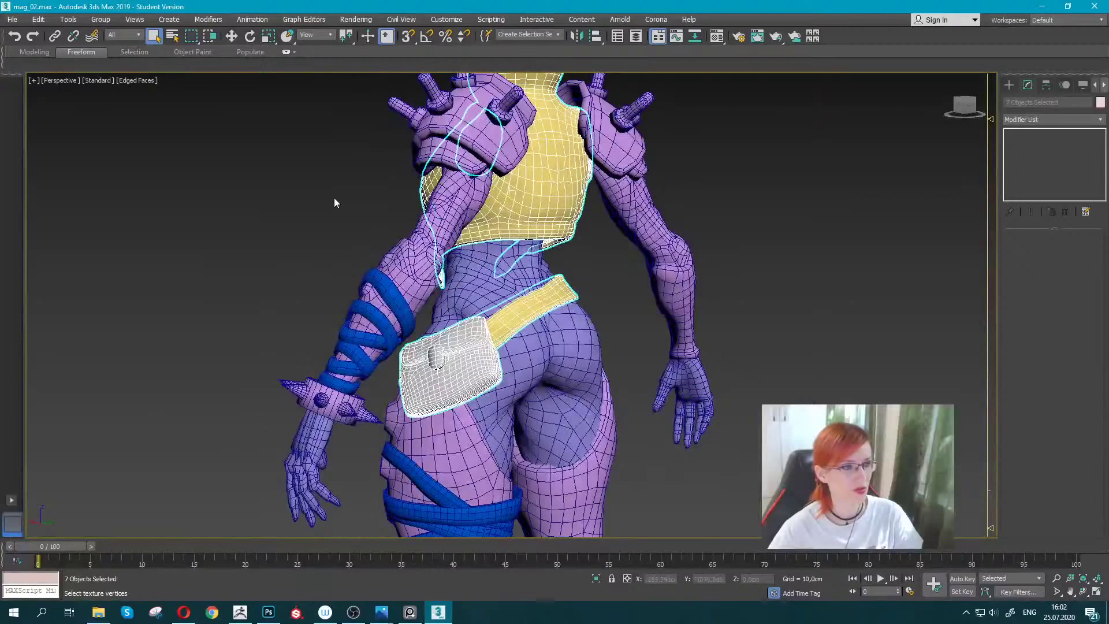
{"action": "middle_click_drag", "start_coordinate": [334, 203], "coordinate": [523, 282], "text": "alt"}
{"action": "scroll", "coordinate": [524, 282], "scroll_direction": "down", "scroll_amount": 2}
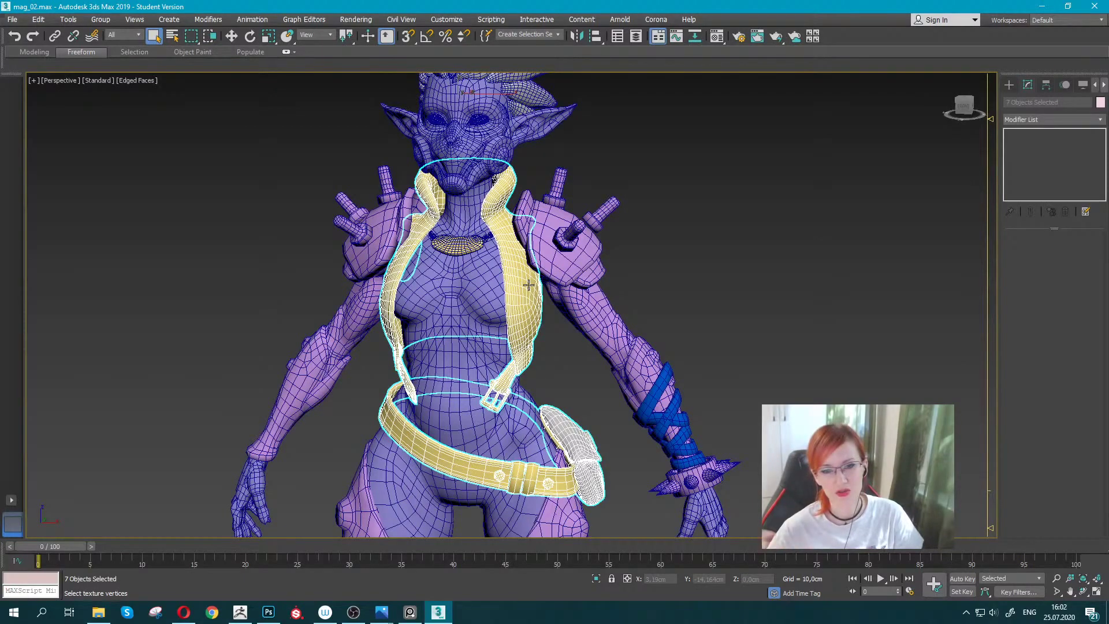
{"action": "scroll", "coordinate": [479, 231], "scroll_direction": "down", "scroll_amount": 1}
{"action": "scroll", "coordinate": [479, 231], "scroll_direction": "up", "scroll_amount": 5}
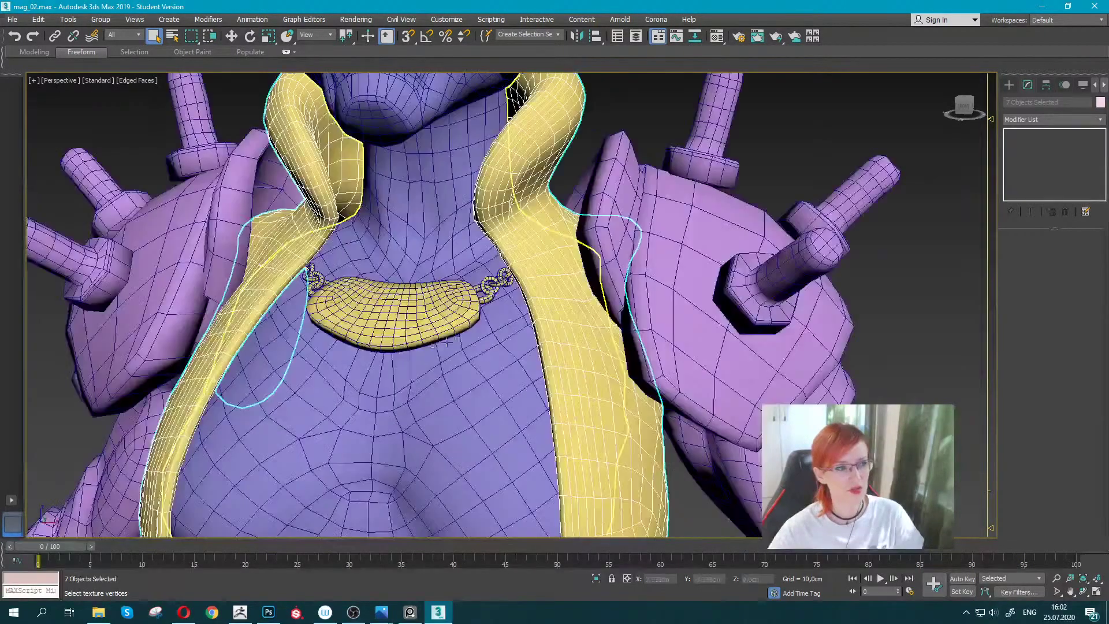
{"action": "left_click", "coordinate": [459, 297], "text": "ctrl"}
{"action": "left_click", "coordinate": [487, 286], "text": "ctrl"}
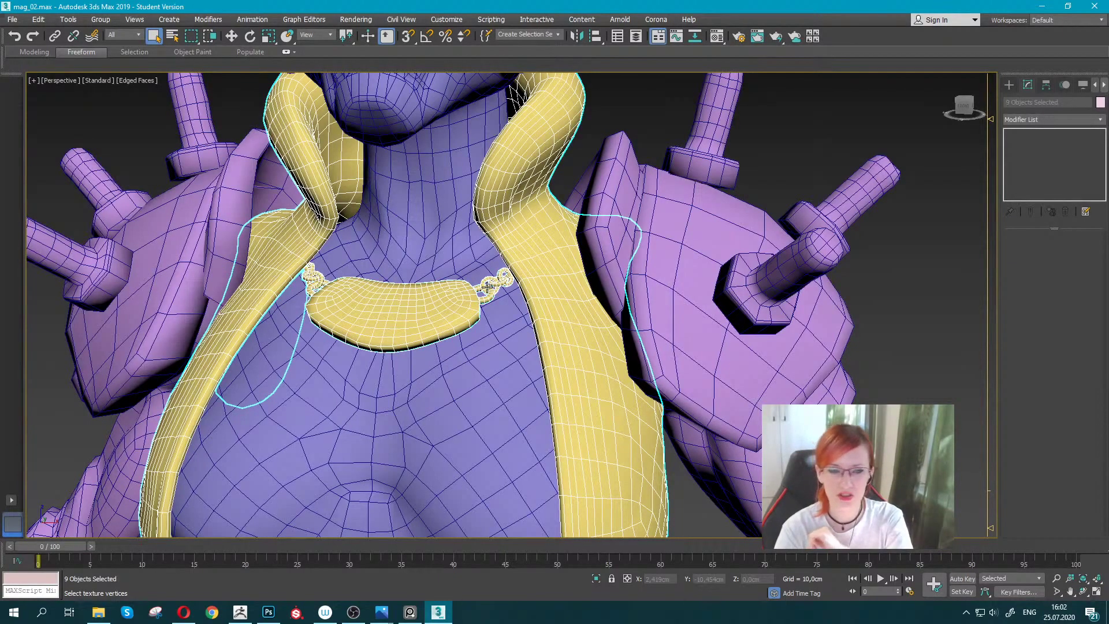
{"action": "scroll", "coordinate": [487, 287], "scroll_direction": "down", "scroll_amount": 5}
{"action": "mouse_move", "coordinate": [543, 217]}
{"action": "middle_mouse_down"}
{"action": "mouse_move", "coordinate": [510, 243]}
{"action": "mouse_move", "coordinate": [518, 264]}
{"action": "middle_mouse_up"}
Add one Unwrap UVW modifier to the nine pieces and open the UV editor.
{"action": "left_click", "coordinate": [1099, 122]}
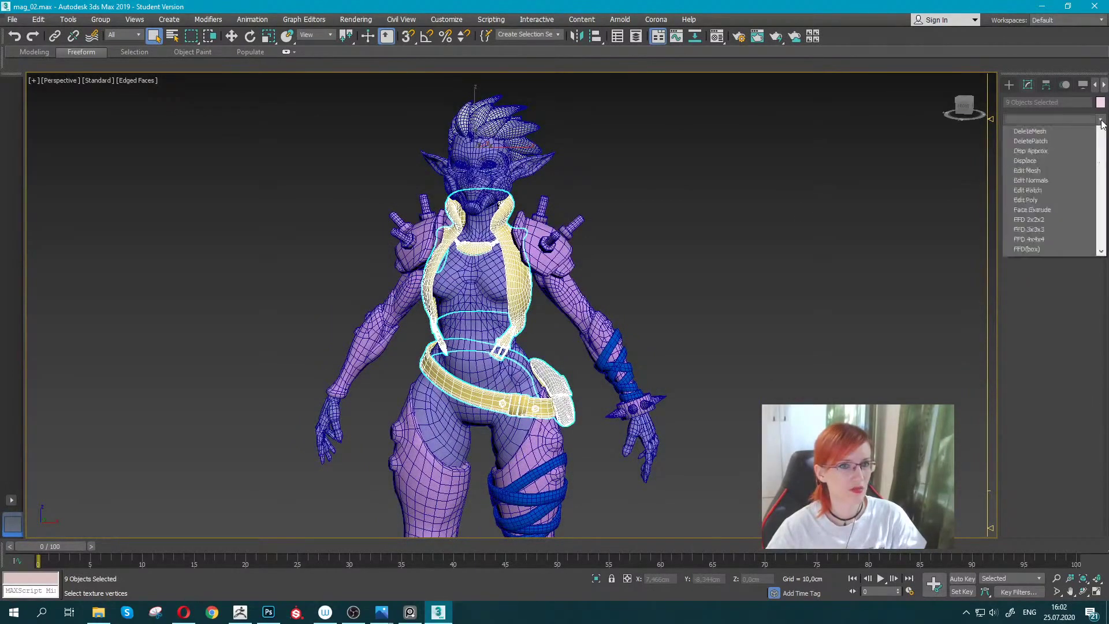
{"action": "scroll", "coordinate": [1056, 405], "scroll_direction": "down", "scroll_amount": 10}
{"action": "scroll", "coordinate": [1056, 445], "scroll_direction": "down", "scroll_amount": 3}
{"action": "left_click", "coordinate": [1055, 445]}
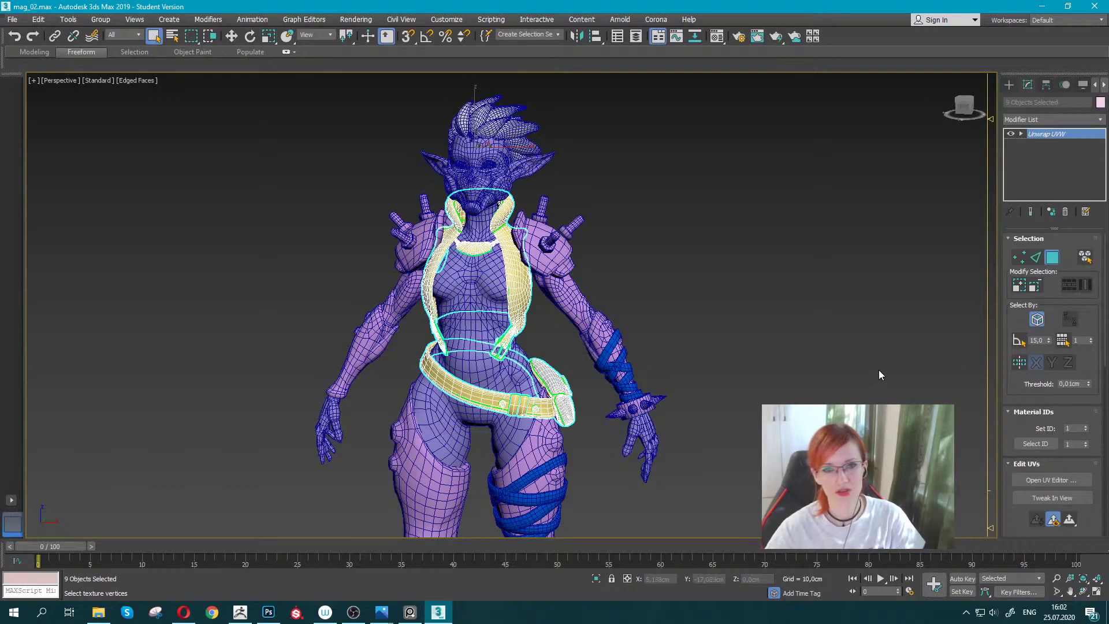
{"action": "left_click", "coordinate": [1051, 480]}
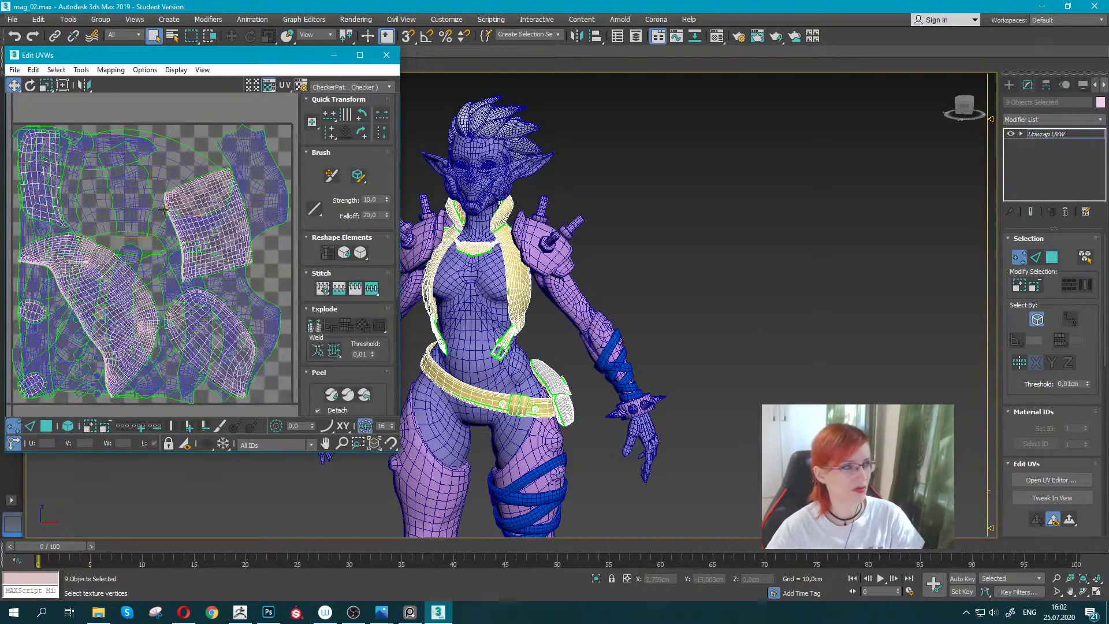
Select every UV island using Face mode with Select Element and Ctrl+A.
{"action": "scroll", "coordinate": [204, 218], "scroll_direction": "down", "scroll_amount": 3}
{"action": "middle_click_drag", "start_coordinate": [263, 374], "coordinate": [230, 396]}
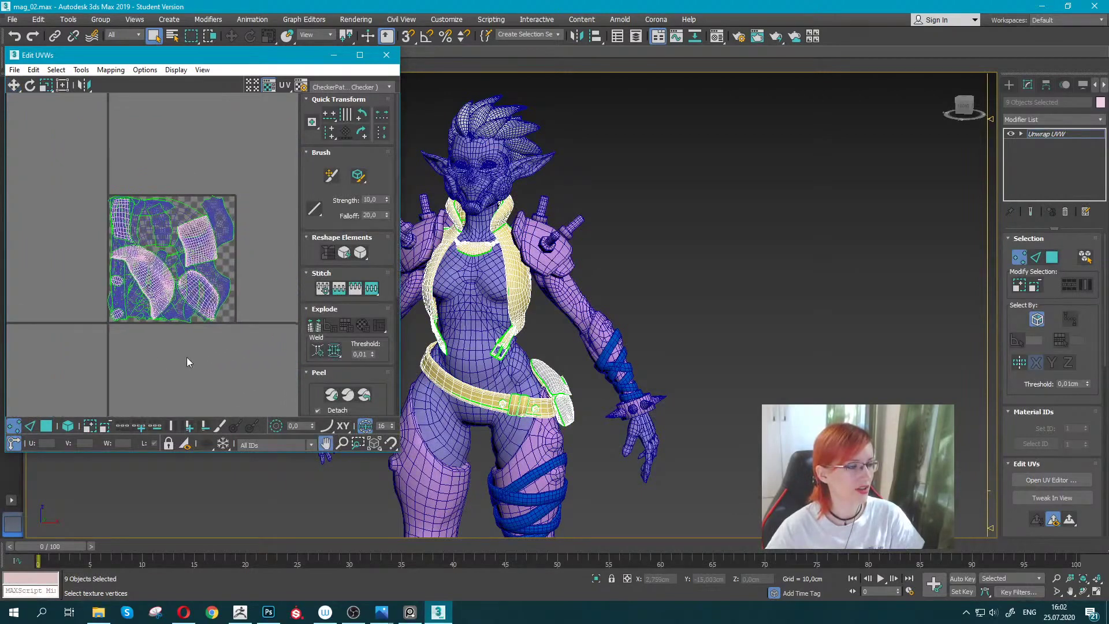
{"action": "left_click", "coordinate": [46, 426]}
{"action": "left_click", "coordinate": [68, 426]}
{"action": "key", "text": "ctrl+a"}
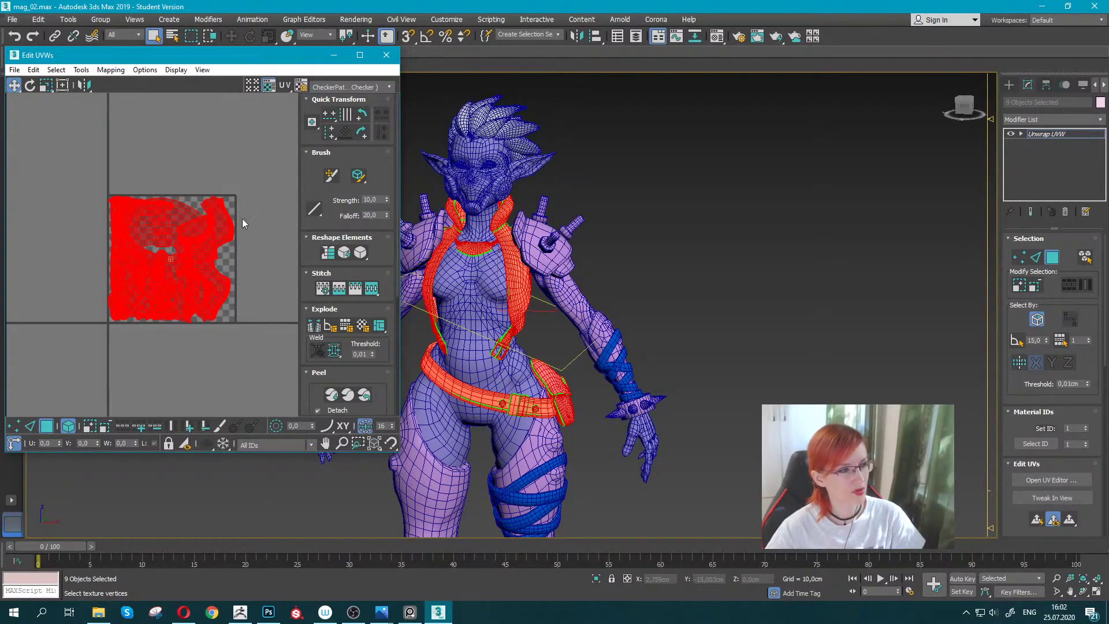
Run Pack UVs with 0,005 padding, which crashes 3ds Max.
{"action": "left_click", "coordinate": [88, 70]}
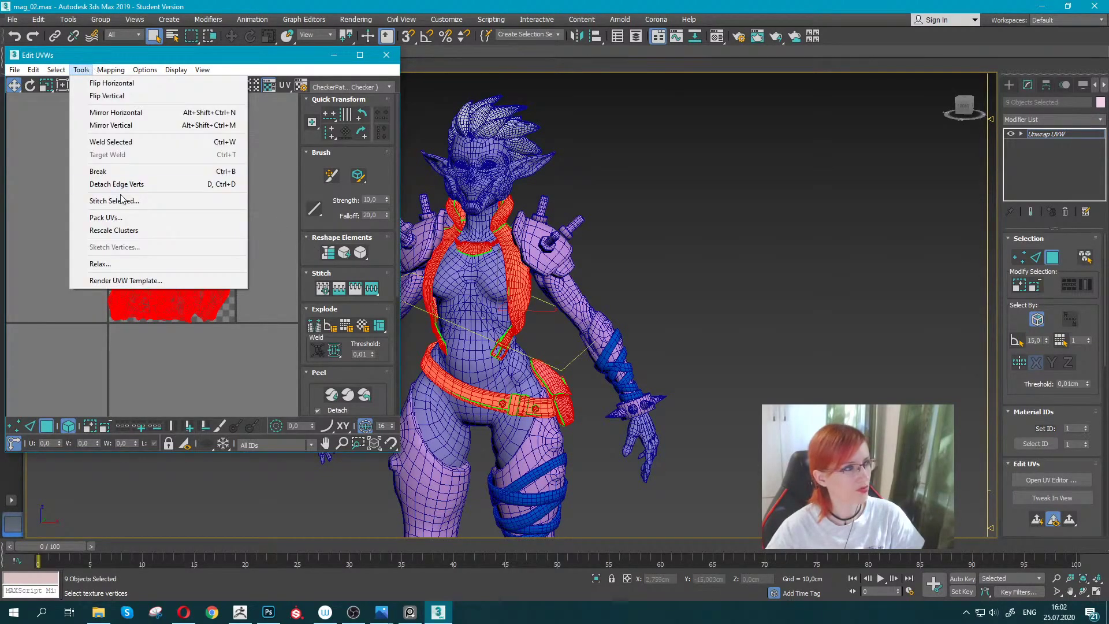
{"action": "left_click", "coordinate": [112, 217]}
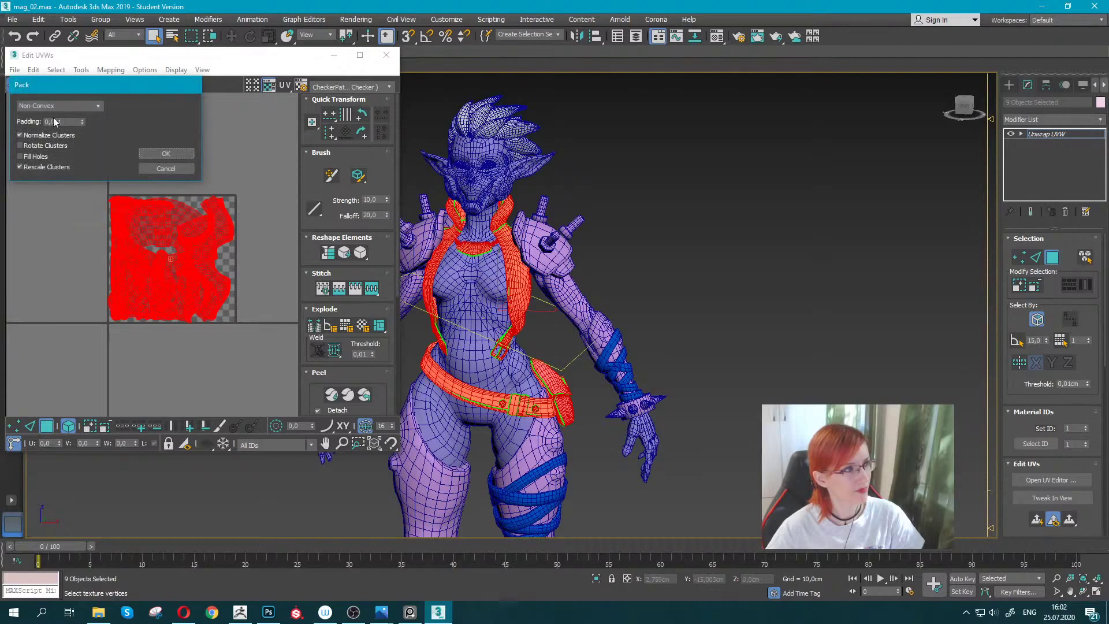
{"action": "type", "text": "0,005"}
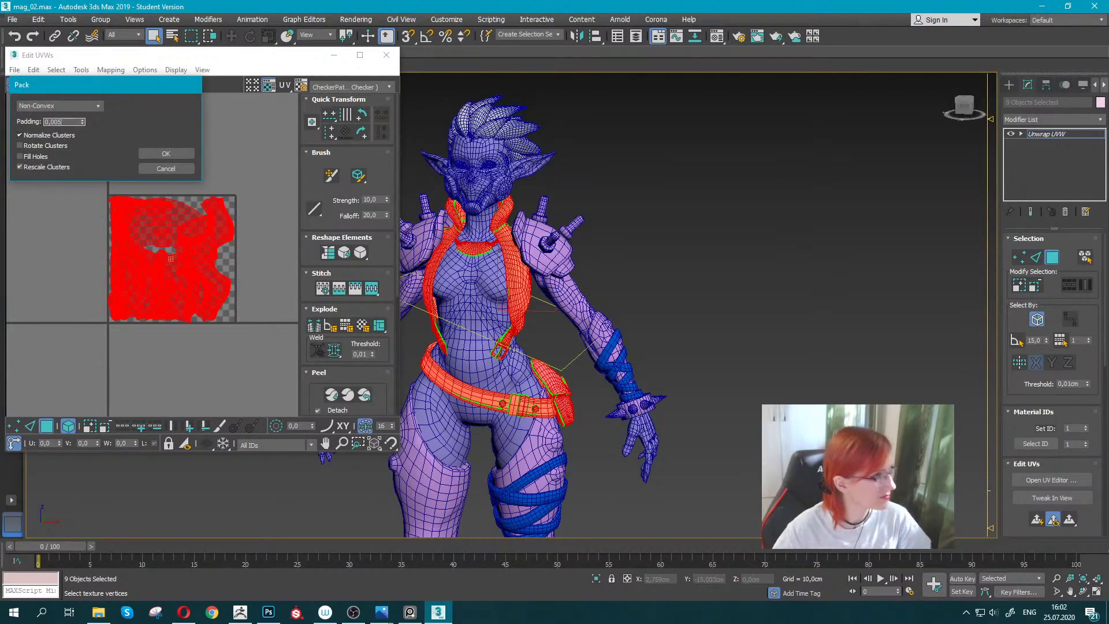
{"action": "left_click", "coordinate": [153, 154]}
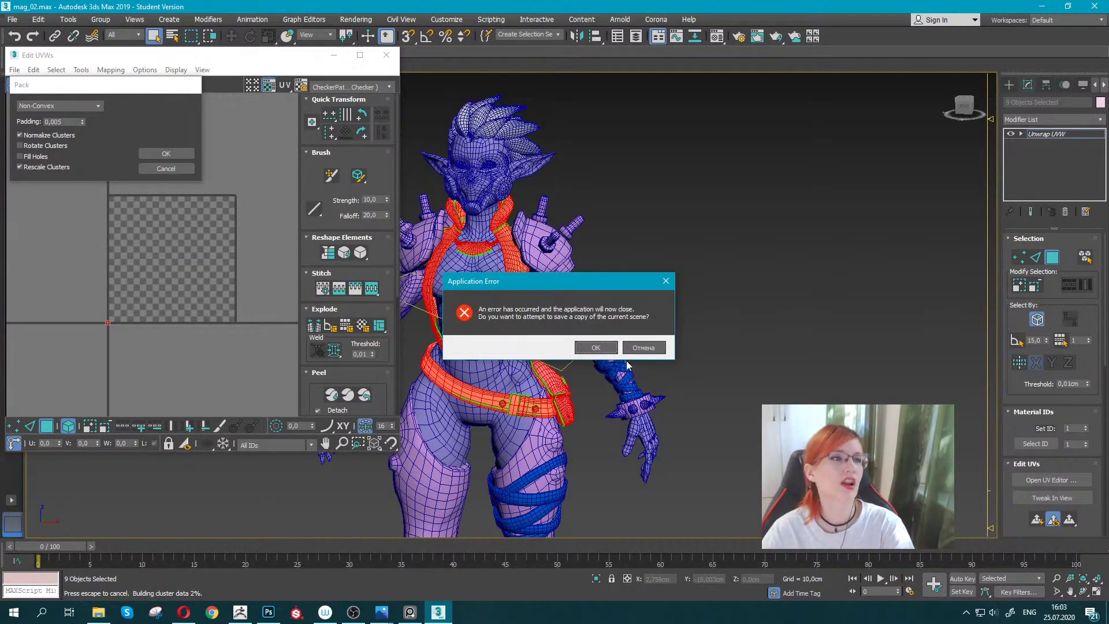
Save the crashed scene as mag_02_recover.max and dismiss the crash report unsent.
{"action": "left_click", "coordinate": [598, 348]}
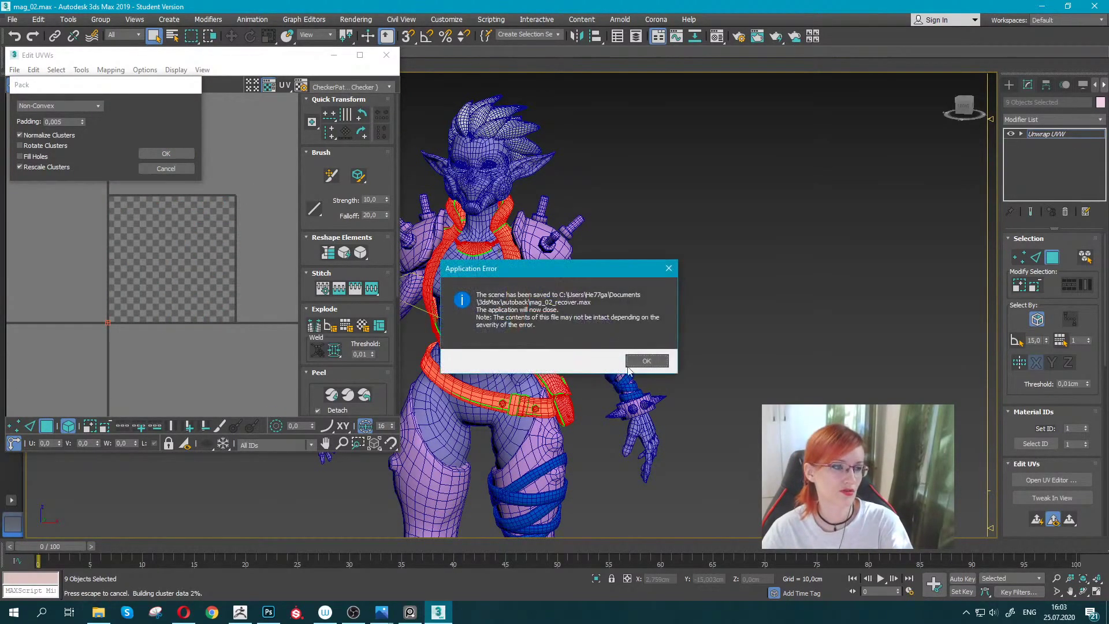
{"action": "left_click", "coordinate": [635, 362]}
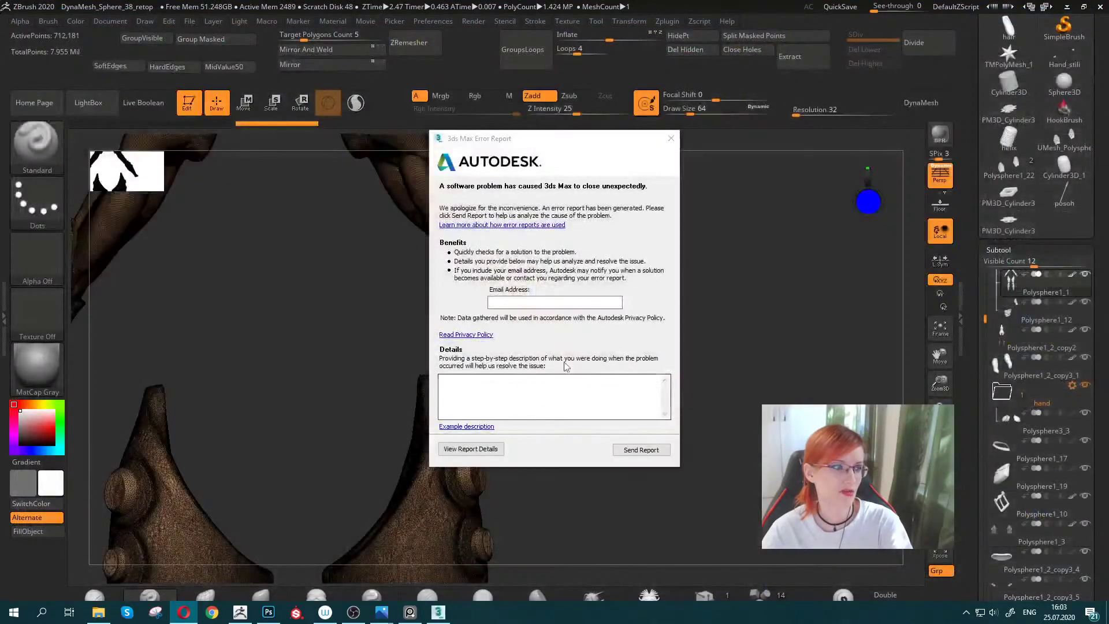
{"action": "left_click", "coordinate": [671, 138]}
{"action": "left_click", "coordinate": [637, 329]}
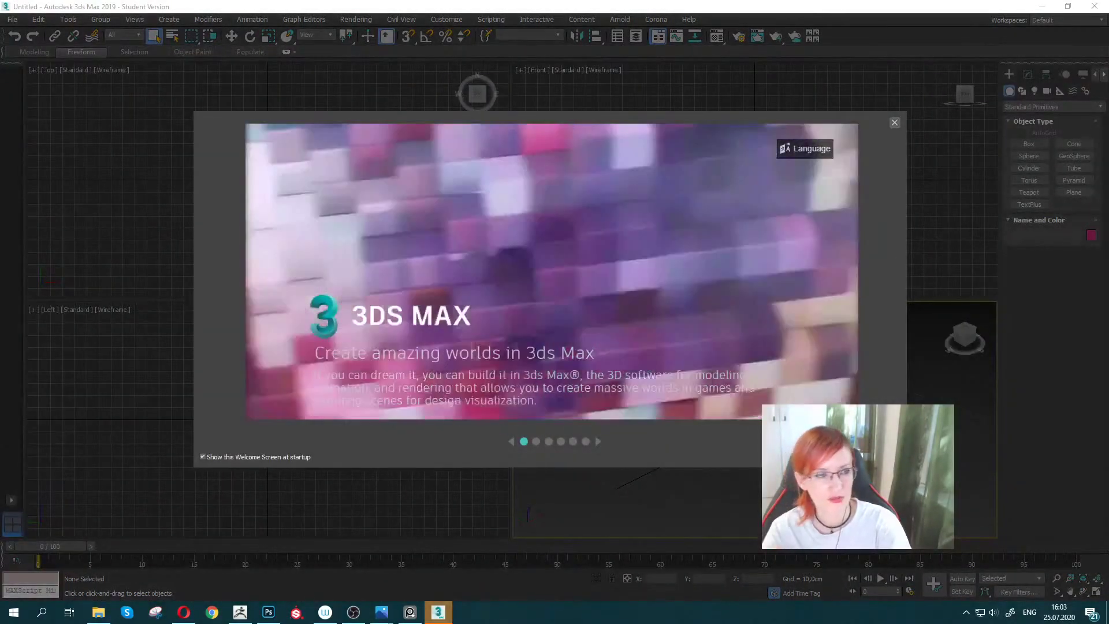
Load AutoBackup02.max from recent files, continuing past the missing-texture warnings.
{"action": "left_click", "coordinate": [895, 122]}
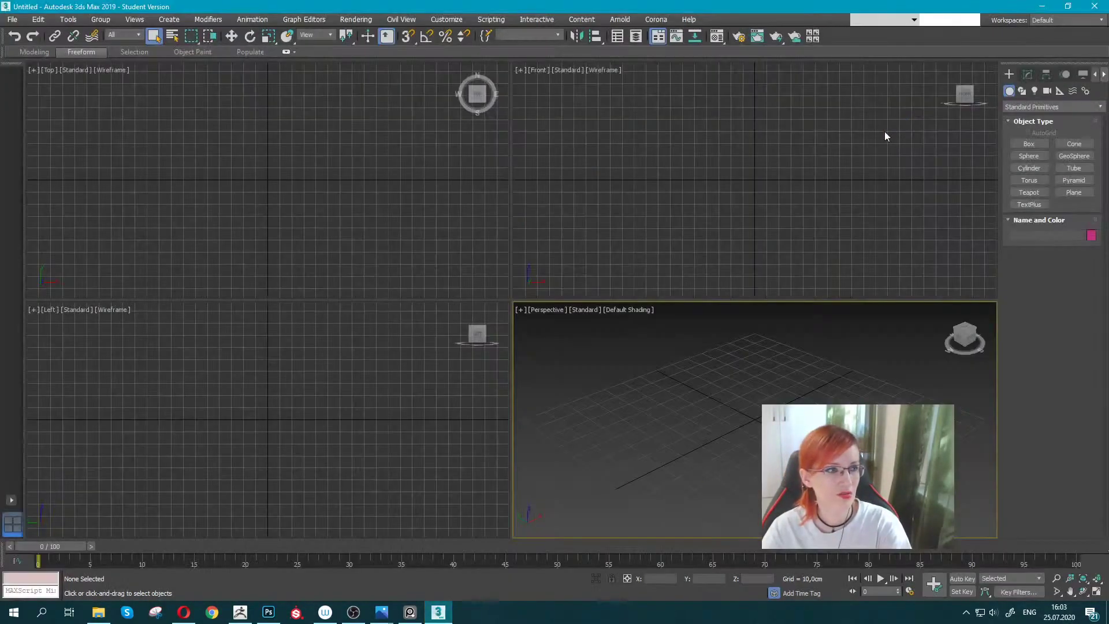
{"action": "left_click", "coordinate": [12, 19]}
{"action": "left_click", "coordinate": [12, 19]}
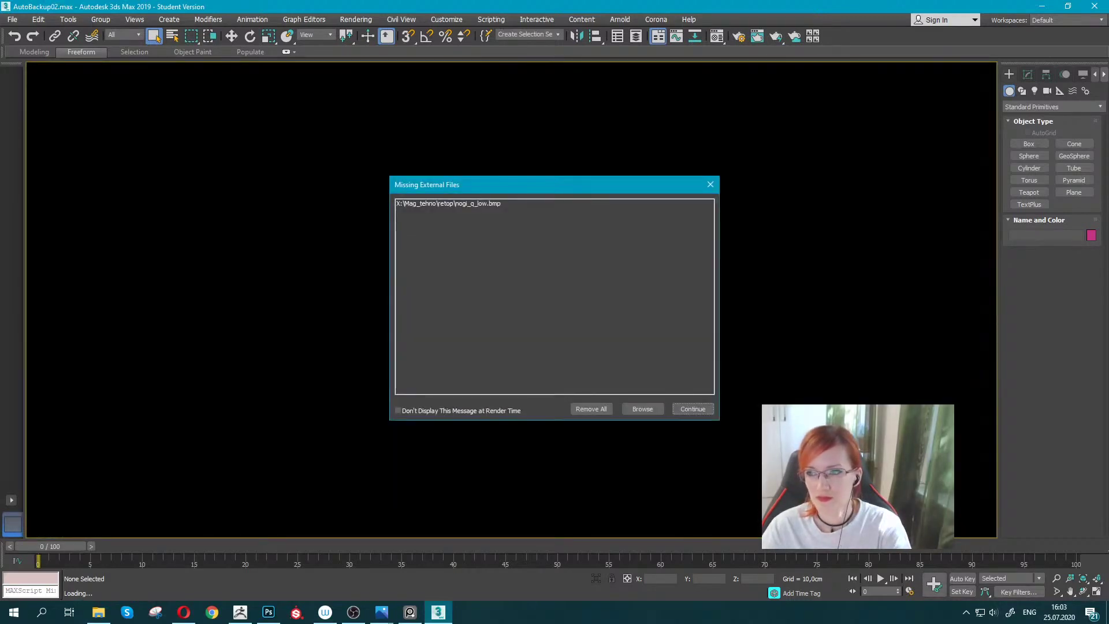
{"action": "left_click", "coordinate": [696, 410]}
{"action": "left_click", "coordinate": [620, 346]}
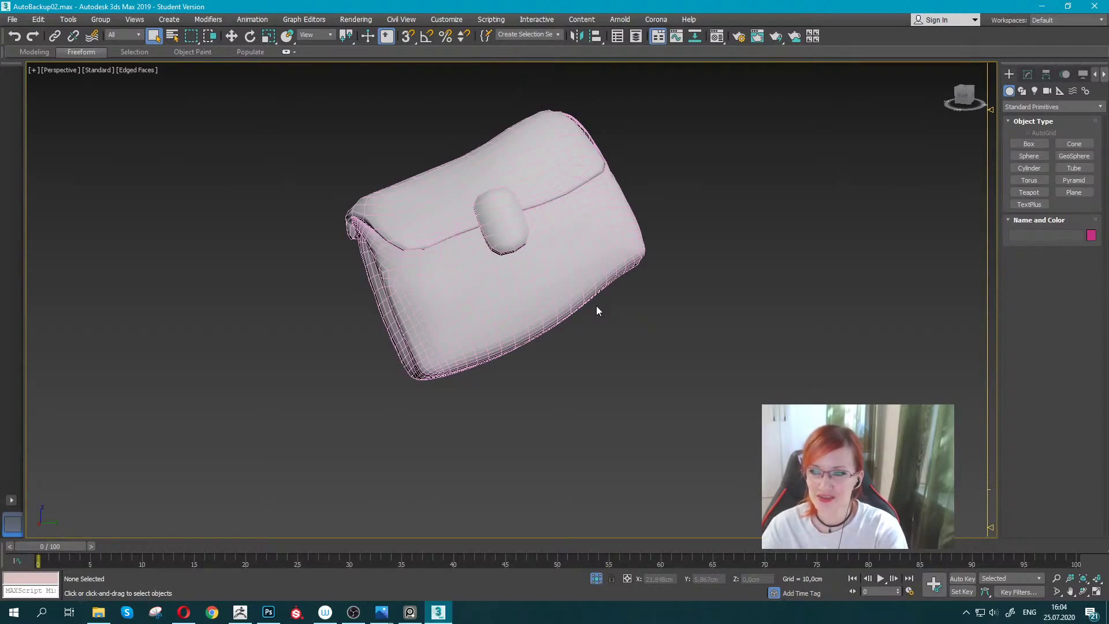
Select the bag and end isolation to show the whole character.
{"action": "left_click", "coordinate": [528, 255]}
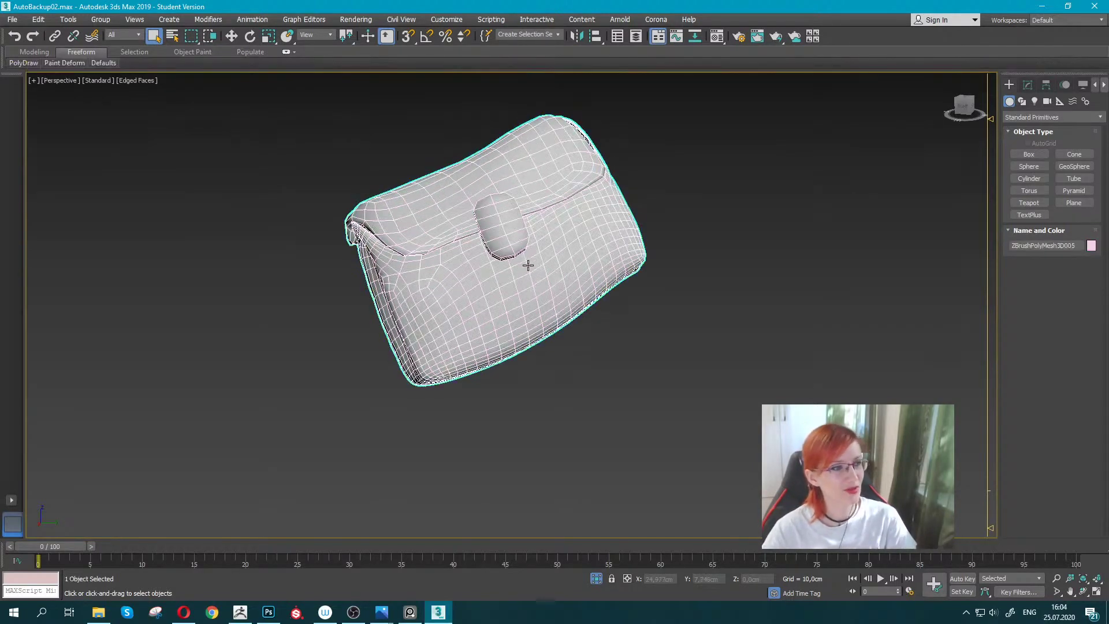
{"action": "left_click", "coordinate": [1029, 85]}
{"action": "right_click", "coordinate": [469, 222]}
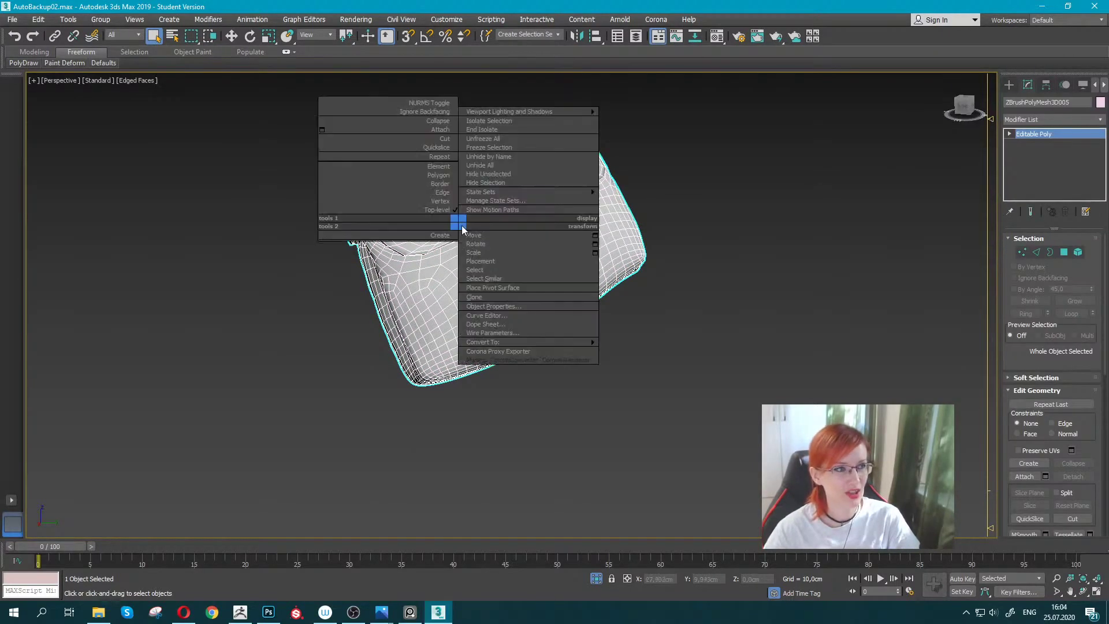
{"action": "left_click", "coordinate": [554, 137]}
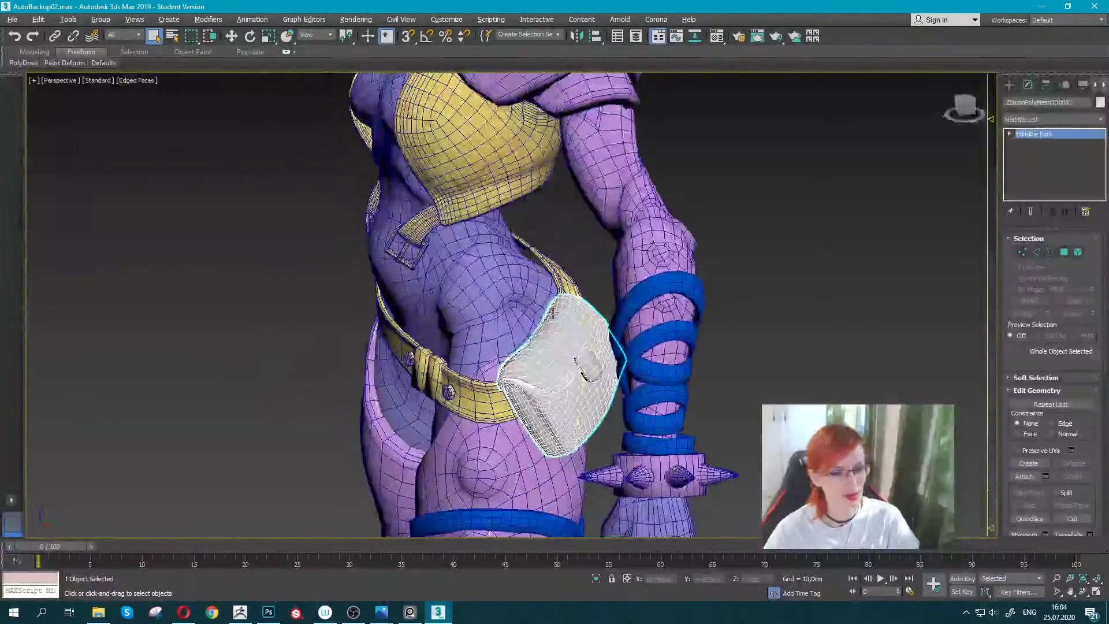
{"action": "middle_click_drag", "start_coordinate": [575, 361], "coordinate": [589, 305], "text": "alt"}
Add the belt, rivets, straps, buckle and chest vest to the selection.
{"action": "left_click", "coordinate": [453, 392], "text": "ctrl"}
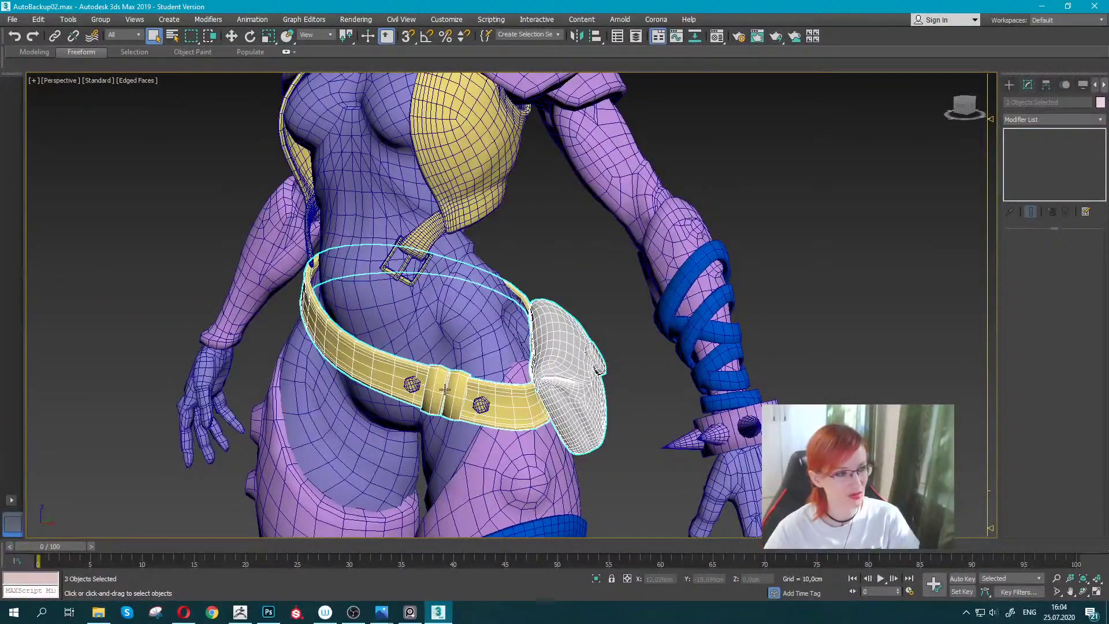
{"action": "left_click", "coordinate": [413, 384], "text": "ctrl"}
{"action": "left_click", "coordinate": [420, 237], "text": "ctrl"}
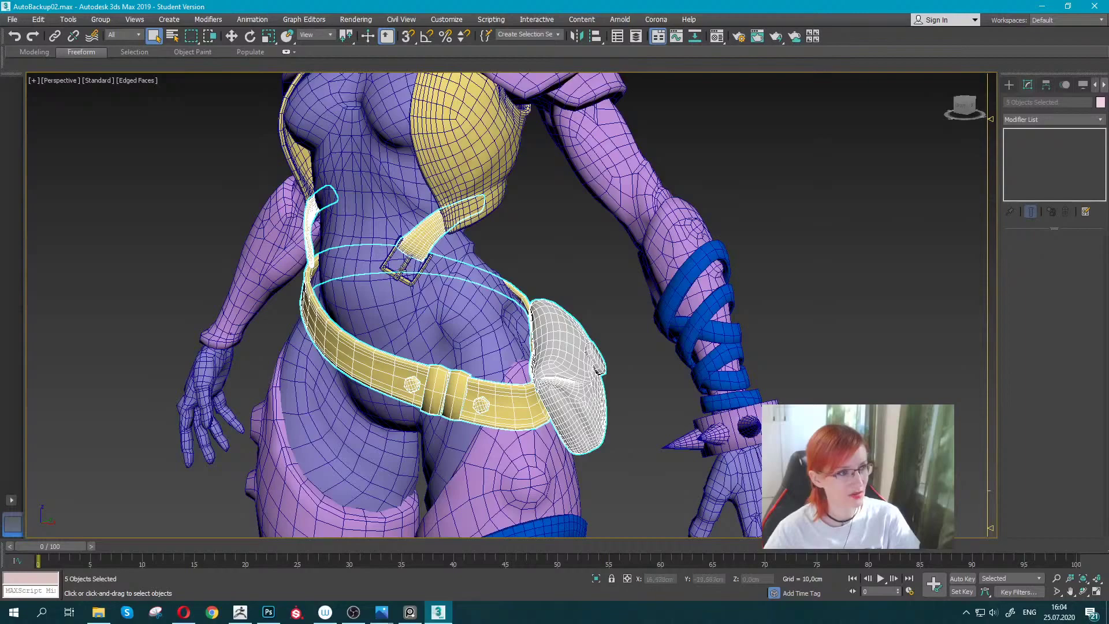
{"action": "left_click", "coordinate": [400, 269], "text": "ctrl"}
{"action": "left_click", "coordinate": [379, 90], "text": "ctrl"}
{"action": "mouse_move", "coordinate": [380, 87]}
{"action": "middle_mouse_down"}
{"action": "mouse_move", "coordinate": [380, 194]}
{"action": "mouse_move", "coordinate": [439, 242]}
{"action": "middle_mouse_up"}
{"action": "scroll", "coordinate": [489, 283], "scroll_direction": "up", "scroll_amount": 3}
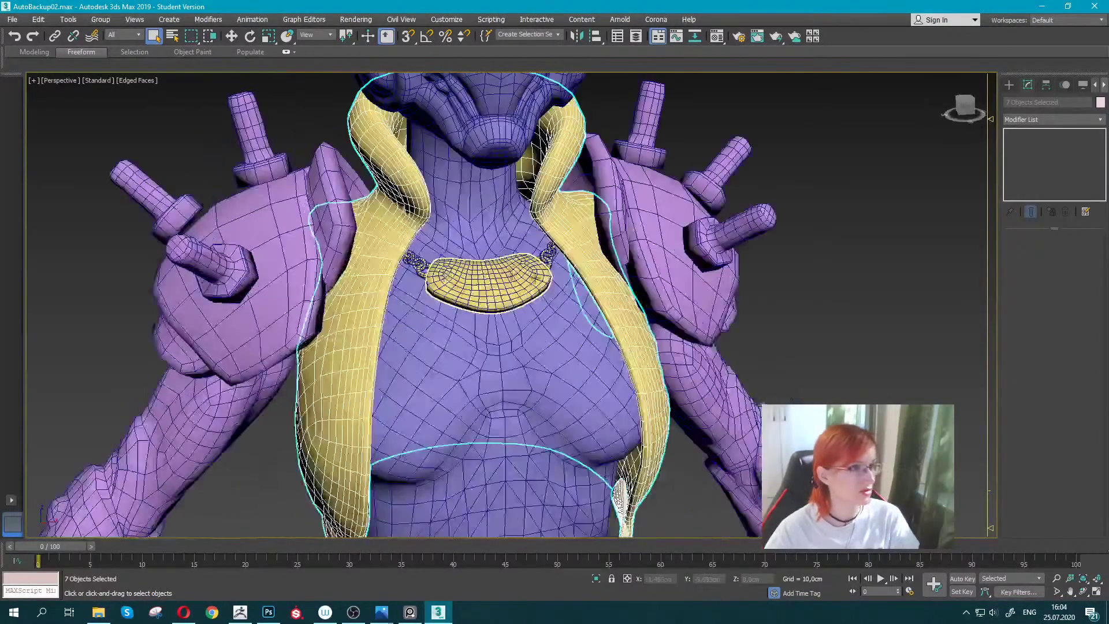
{"action": "scroll", "coordinate": [537, 281], "scroll_direction": "down", "scroll_amount": 2}
Add the necklace plate and chain, then isolate the nine selected pieces.
{"action": "left_click", "coordinate": [526, 272], "text": "ctrl"}
{"action": "left_click", "coordinate": [548, 239], "text": "ctrl"}
{"action": "scroll", "coordinate": [611, 359], "scroll_direction": "down", "scroll_amount": 5}
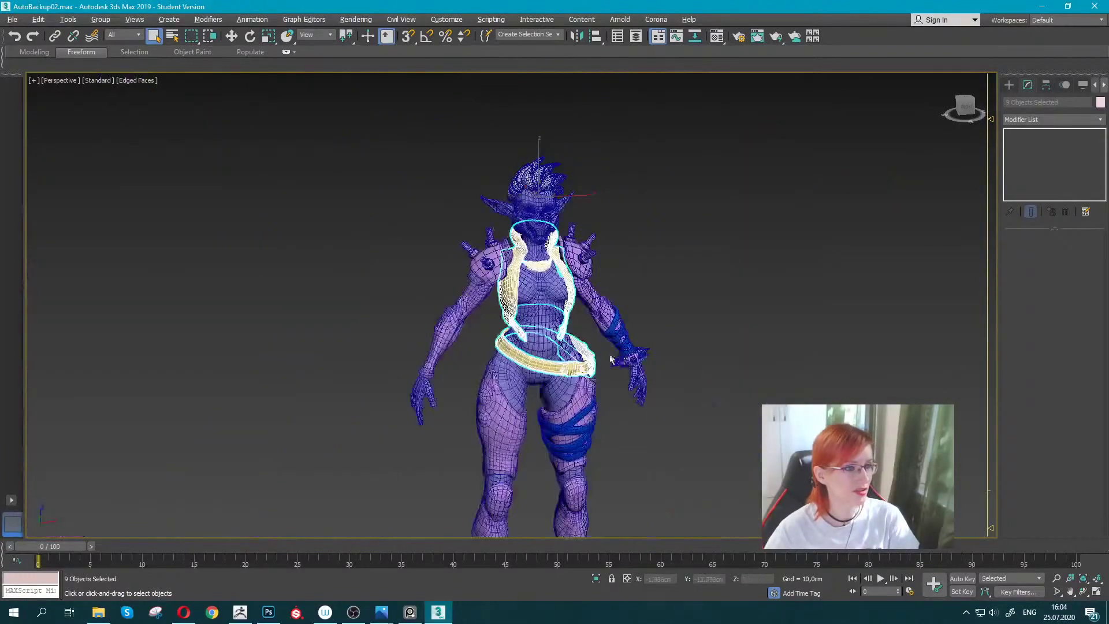
{"action": "mouse_move", "coordinate": [610, 359]}
{"action": "middle_mouse_down", "text": "alt"}
{"action": "mouse_move", "coordinate": [452, 269]}
{"action": "mouse_move", "coordinate": [572, 208]}
{"action": "middle_mouse_up", "text": "alt"}
{"action": "scroll", "coordinate": [452, 269], "scroll_direction": "up", "scroll_amount": 2}
{"action": "right_click", "coordinate": [573, 204]}
{"action": "left_click", "coordinate": [612, 93]}
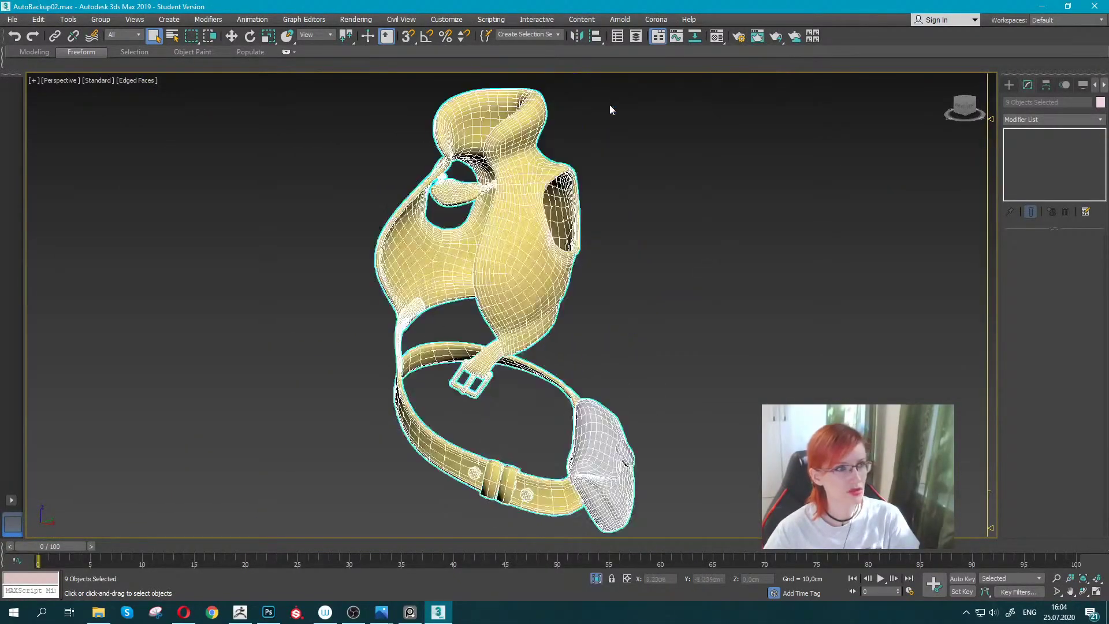
Save the scene as mag_03.max, then switch to the web browser.
{"action": "left_click", "coordinate": [12, 20]}
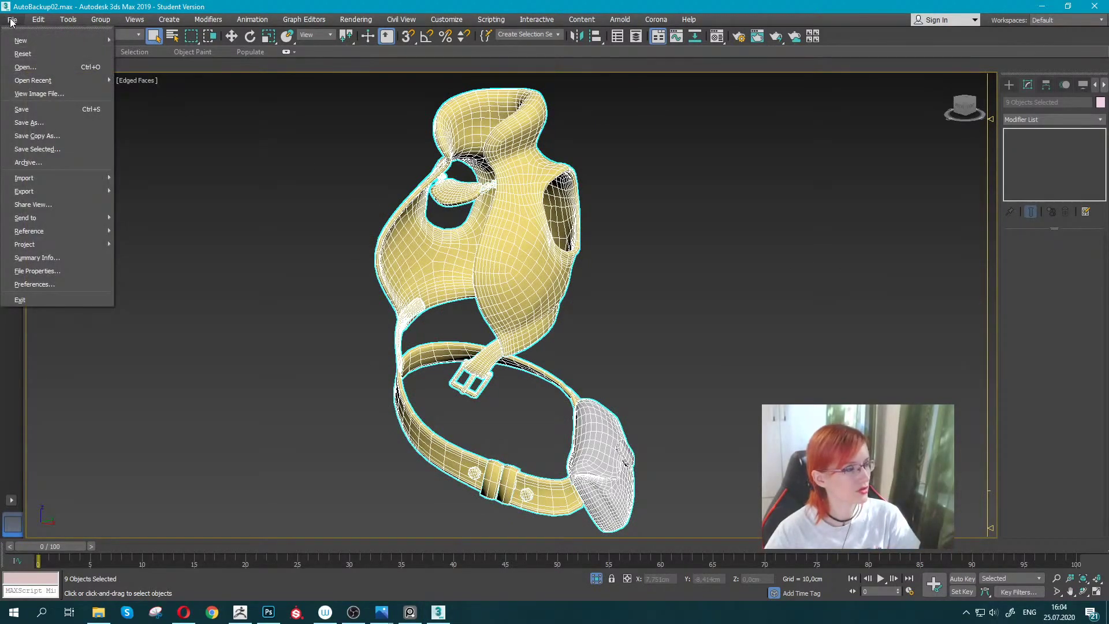
{"action": "left_click", "coordinate": [44, 119]}
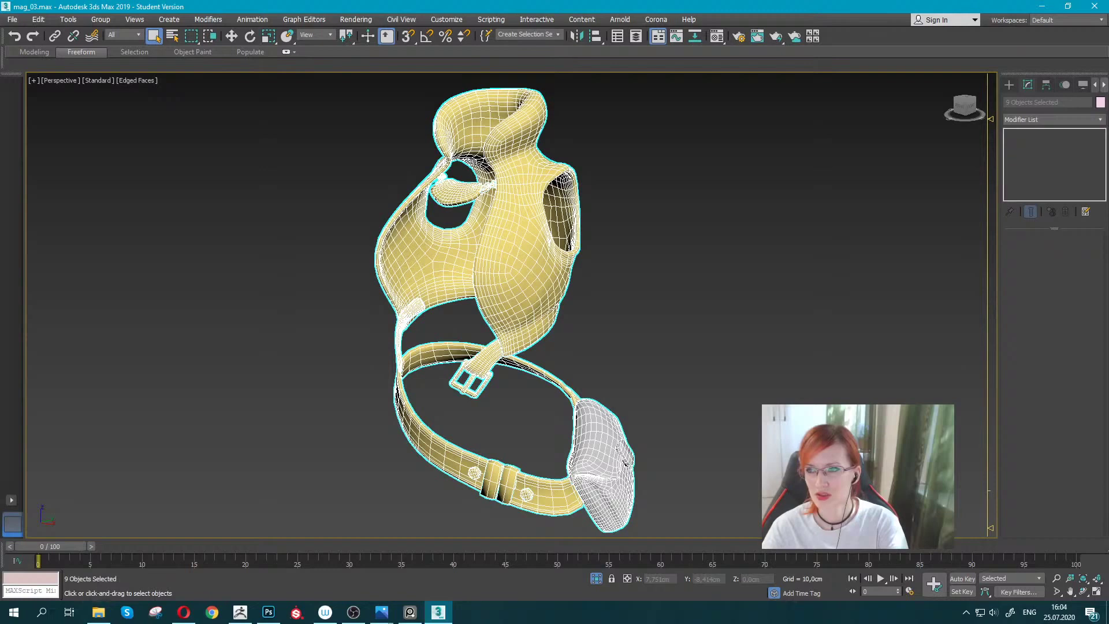
{"action": "key", "text": "alt+Tab"}
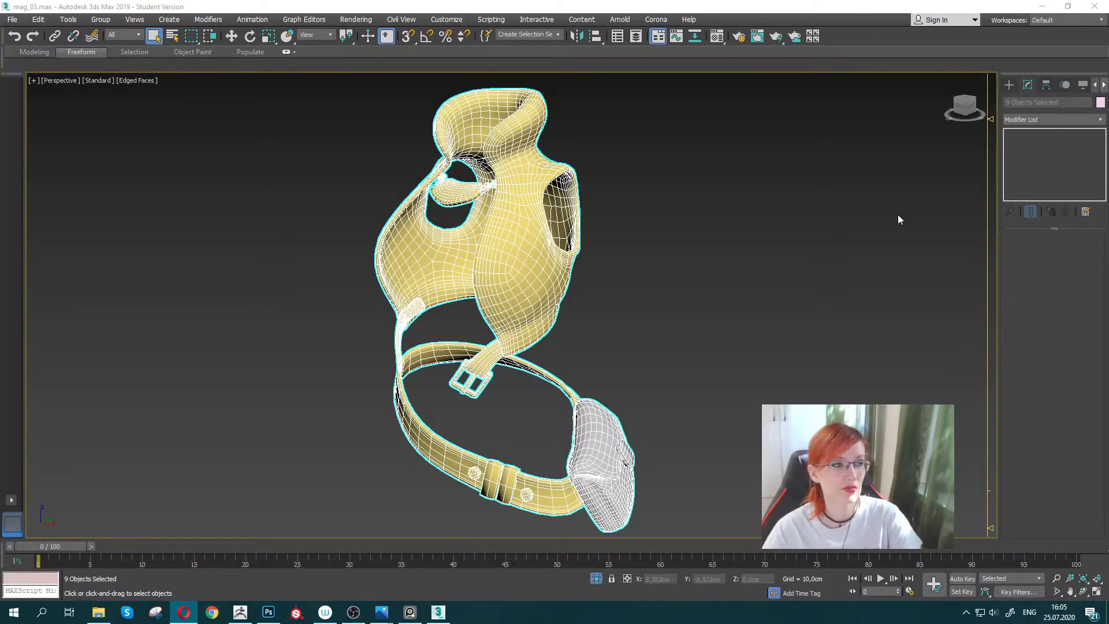
Add Unwrap UVW to the nine pieces and select all their UV vertices in the editor.
{"action": "mouse_move", "coordinate": [687, 200]}
{"action": "middle_mouse_down", "text": "alt"}
{"action": "mouse_move", "coordinate": [668, 190]}
{"action": "mouse_move", "coordinate": [642, 258]}
{"action": "mouse_move", "coordinate": [653, 249]}
{"action": "middle_mouse_up", "text": "alt"}
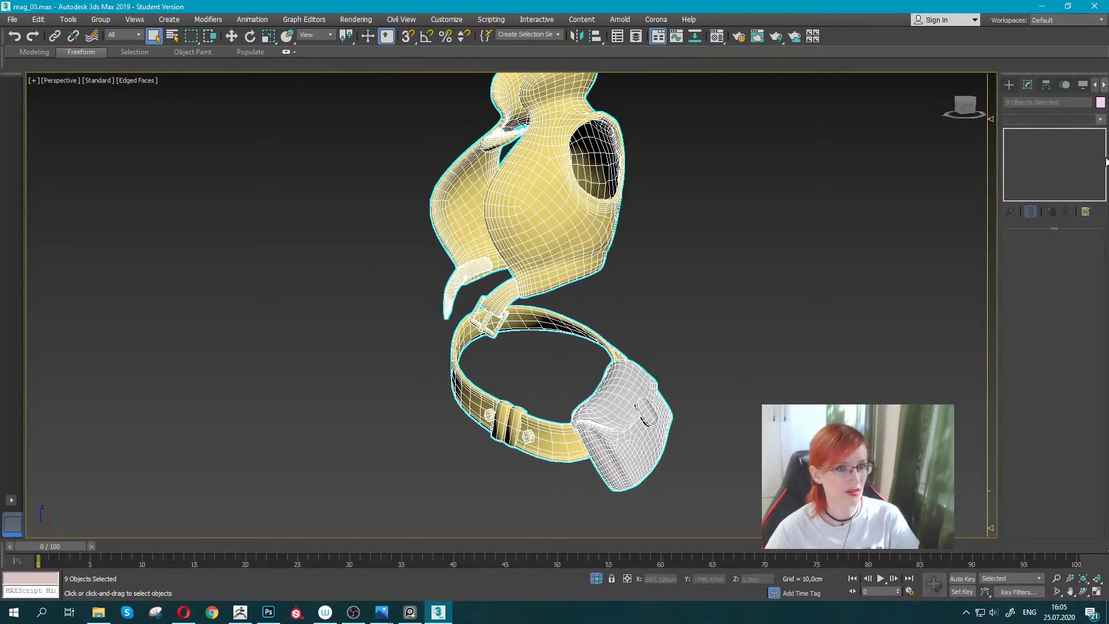
{"action": "left_click", "coordinate": [1052, 119]}
{"action": "scroll", "coordinate": [1052, 346], "scroll_direction": "down", "scroll_amount": 5}
{"action": "left_click", "coordinate": [1043, 450]}
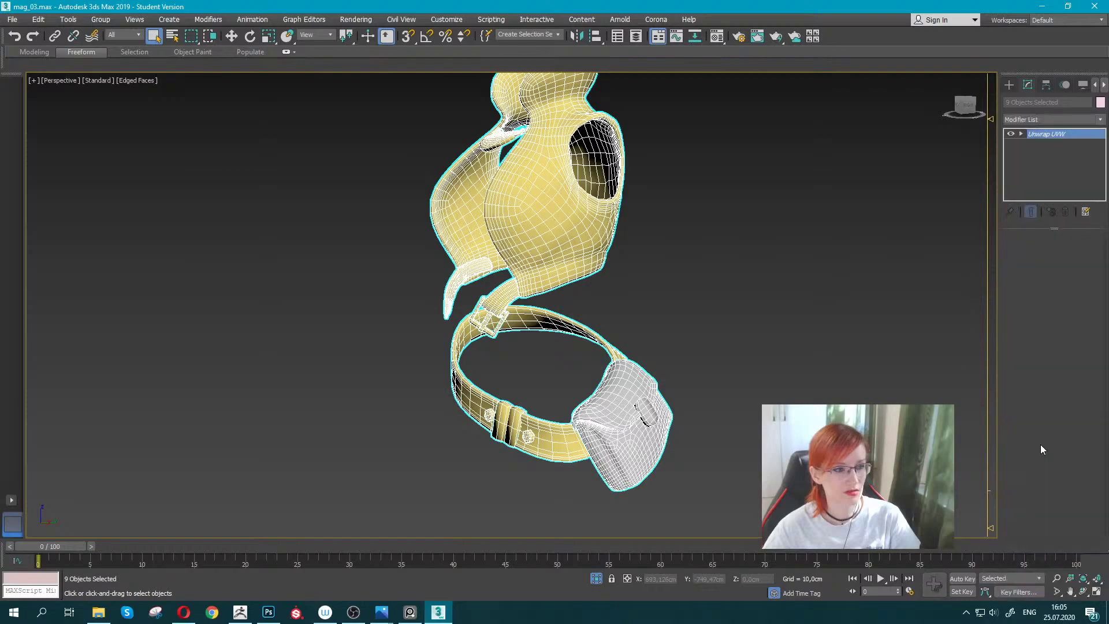
{"action": "left_click", "coordinate": [1057, 480]}
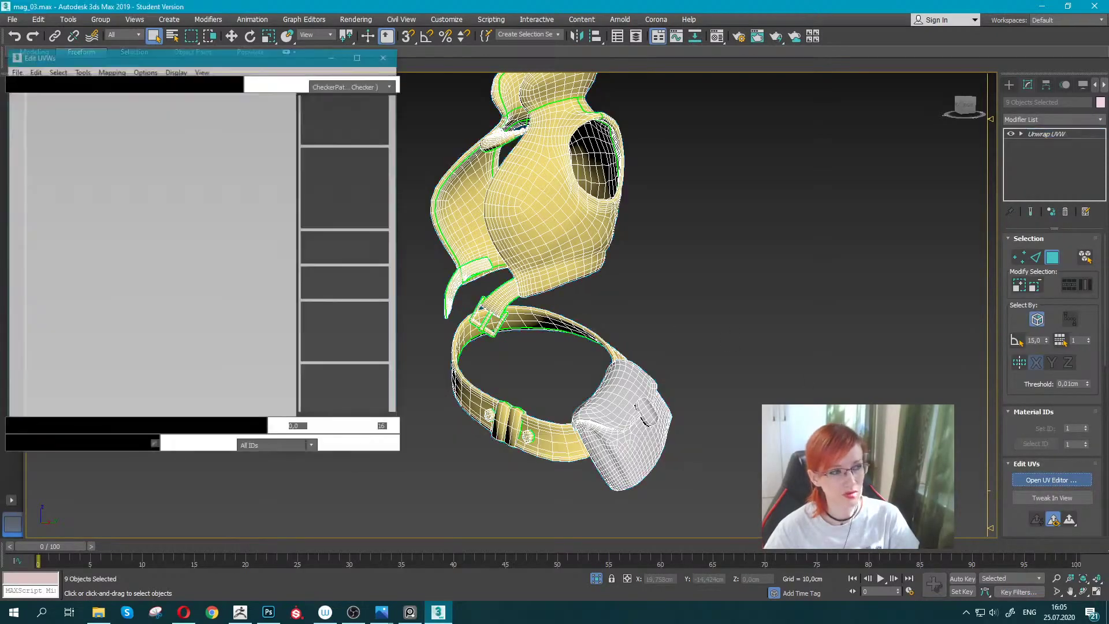
{"action": "scroll", "coordinate": [116, 219], "scroll_direction": "down", "scroll_amount": 5}
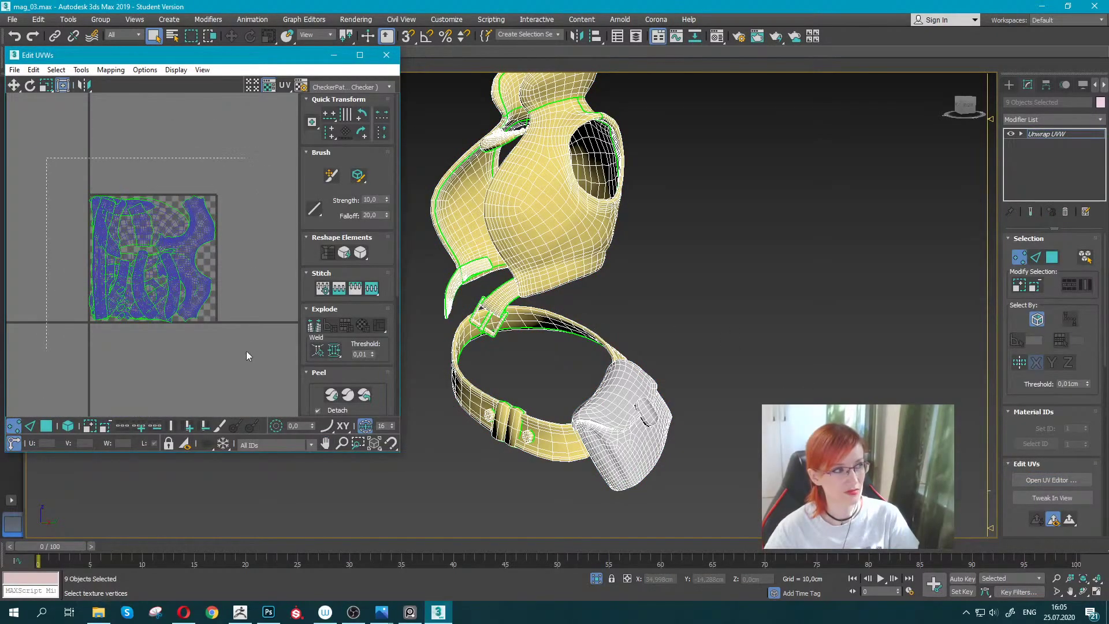
{"action": "left_click_drag", "start_coordinate": [247, 353], "coordinate": [248, 353]}
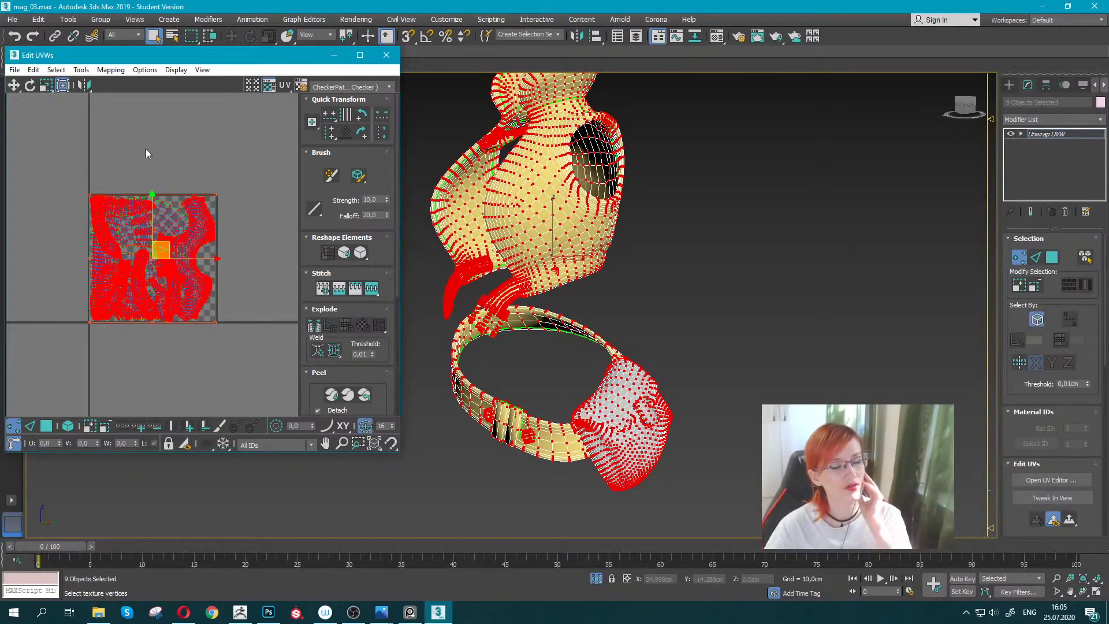
Pack the UVs with 0,005 padding, which crashes 3ds Max again.
{"action": "left_click", "coordinate": [111, 69]}
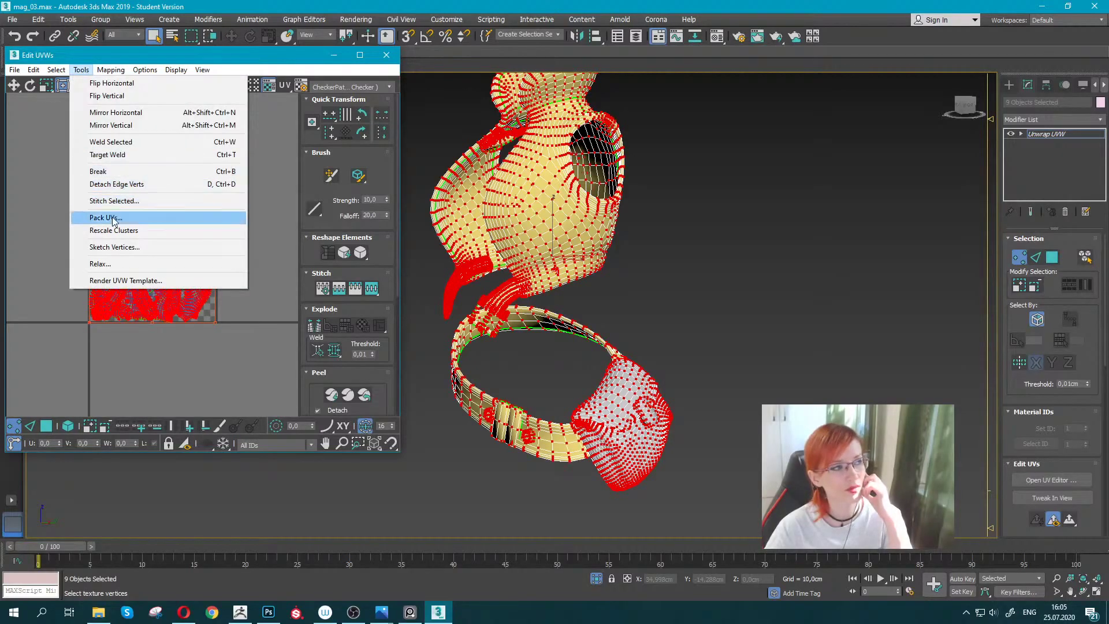
{"action": "left_click", "coordinate": [112, 219]}
{"action": "double_click", "coordinate": [66, 122]}
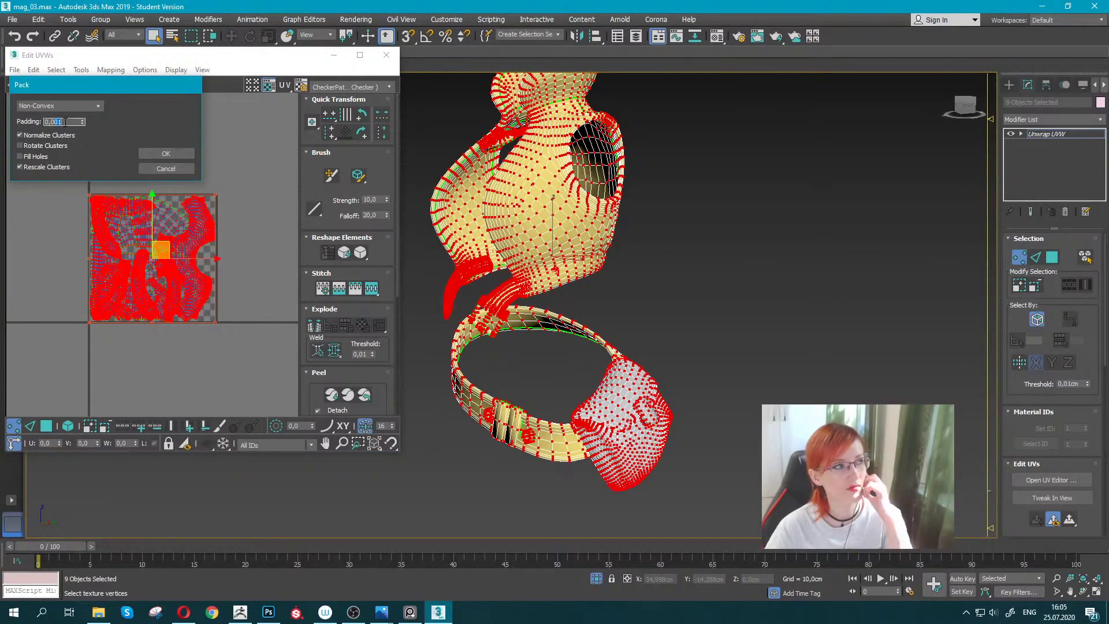
{"action": "type", "text": "0,005"}
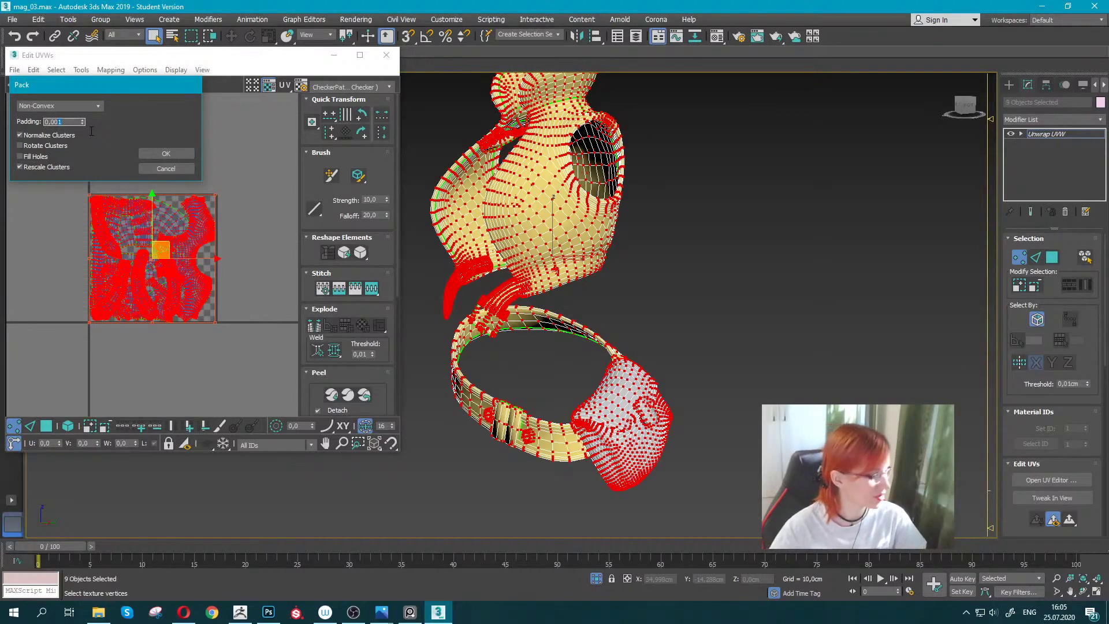
{"action": "left_click", "coordinate": [173, 154]}
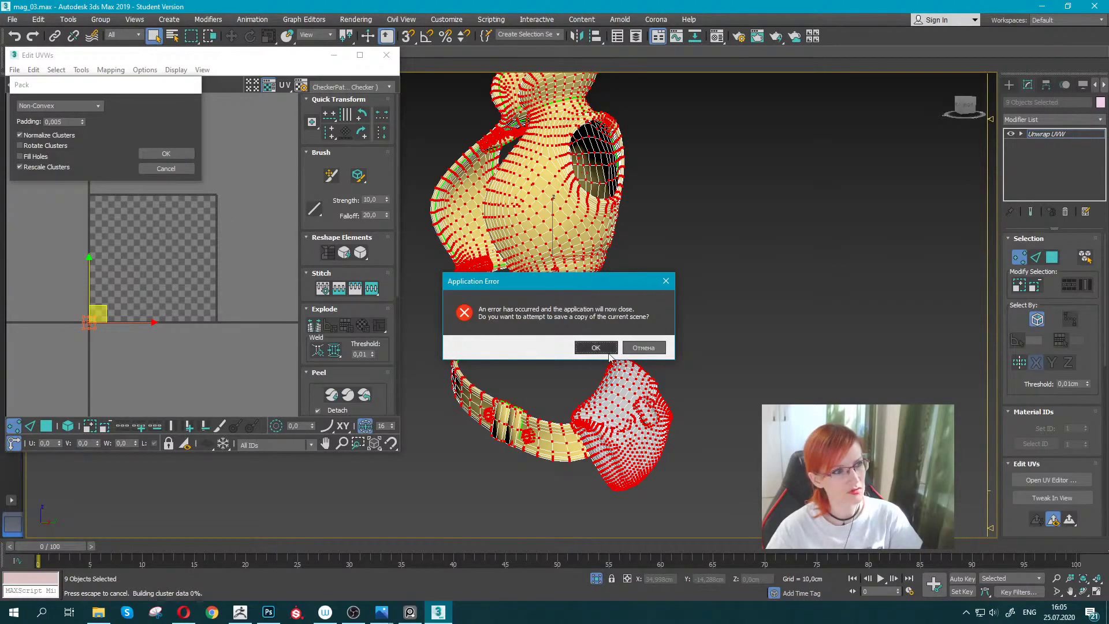
Dismiss the Application Error and error-report dialogs without sending a report, then restart 3ds Max.
{"action": "left_click", "coordinate": [644, 347]}
{"action": "left_click", "coordinate": [671, 138]}
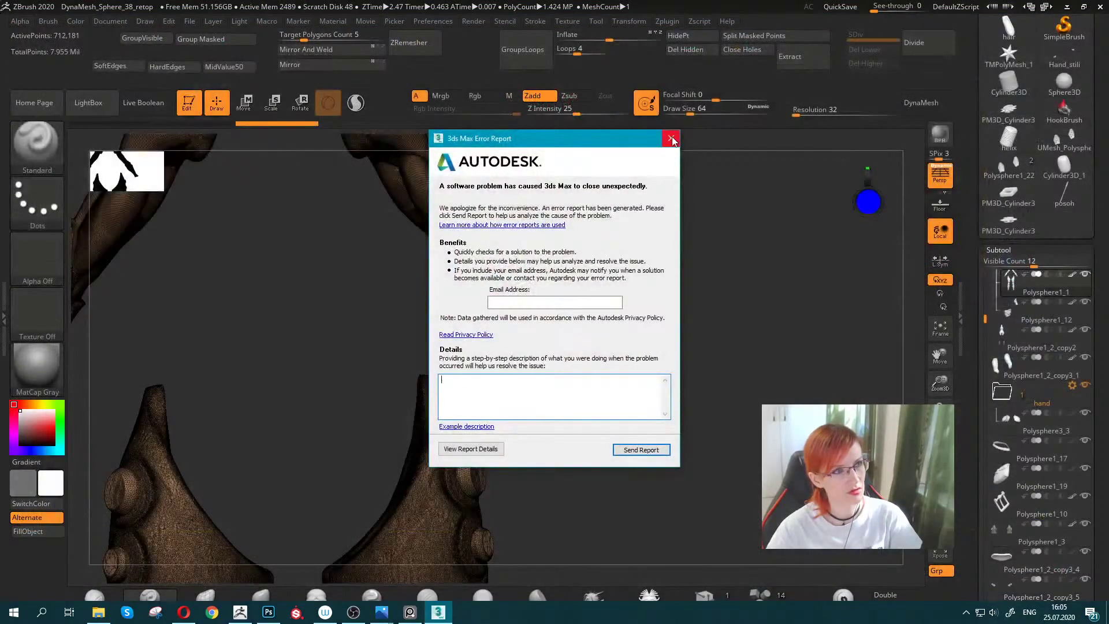
{"action": "left_click", "coordinate": [658, 334]}
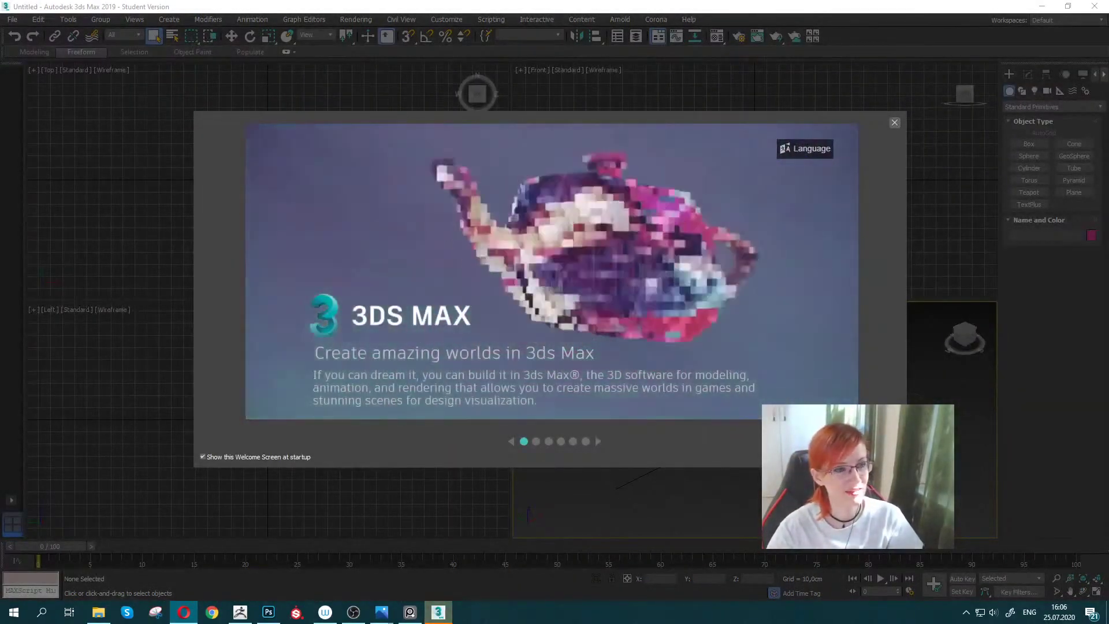
Reopen mag_03.max from recent files, continuing past the missing-texture and isolation warnings.
{"action": "left_click", "coordinate": [894, 123]}
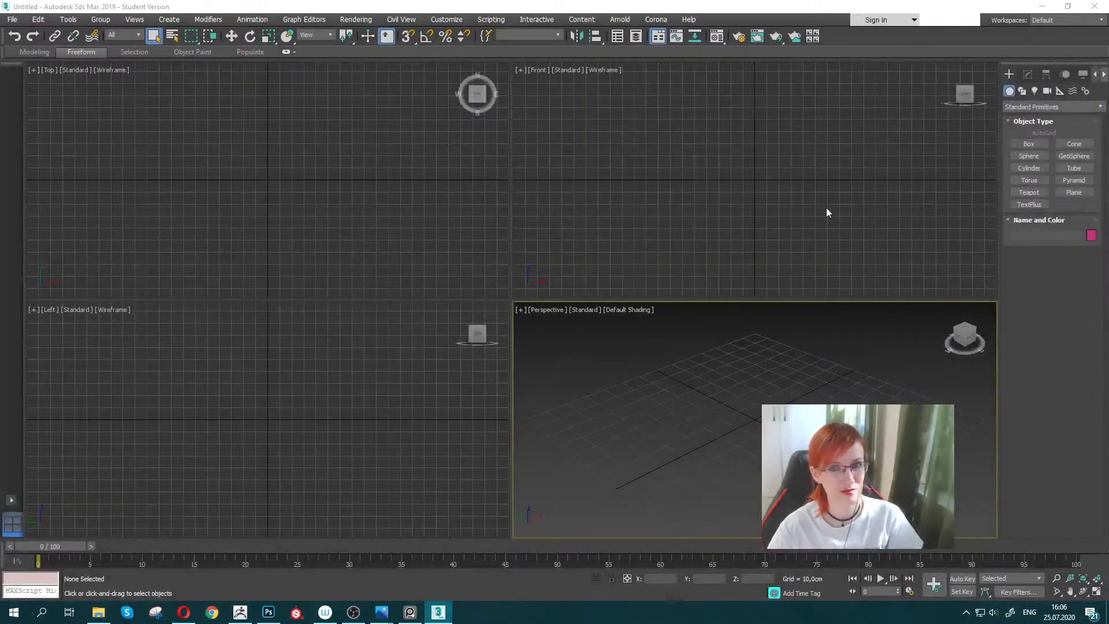
{"action": "left_click", "coordinate": [11, 19]}
{"action": "left_click", "coordinate": [183, 86]}
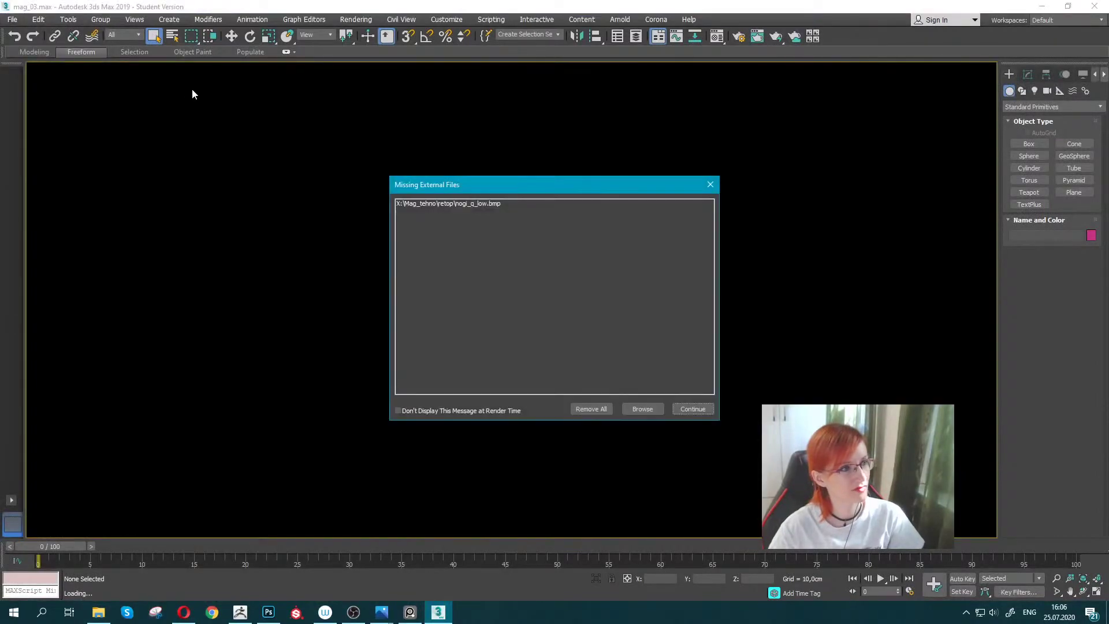
{"action": "left_click", "coordinate": [697, 409]}
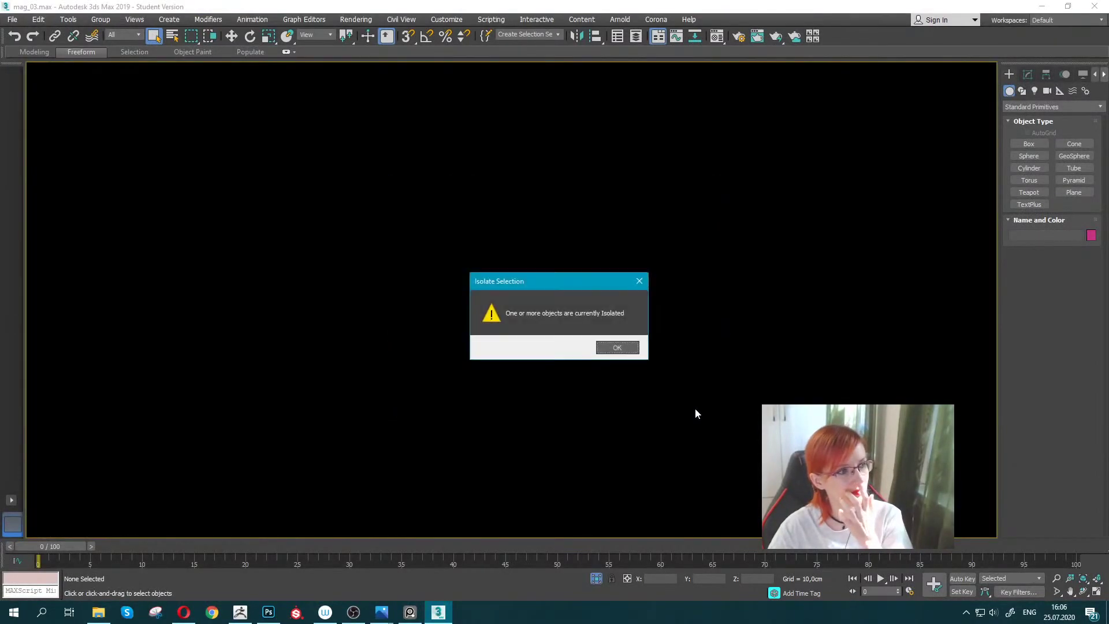
{"action": "left_click", "coordinate": [617, 347]}
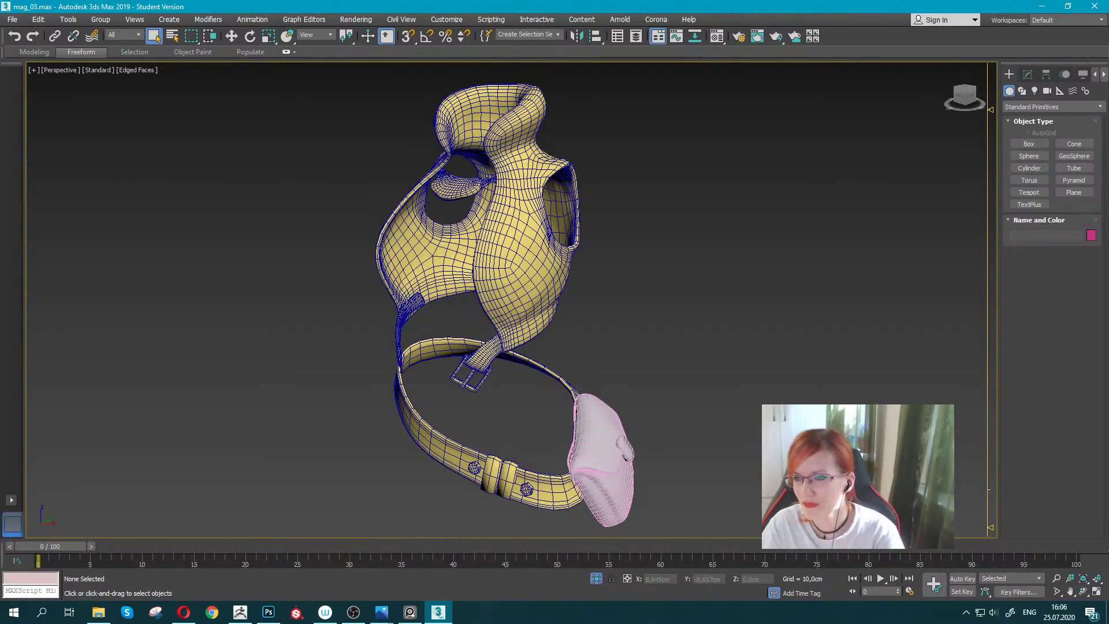
{"action": "left_click", "coordinate": [184, 612]}
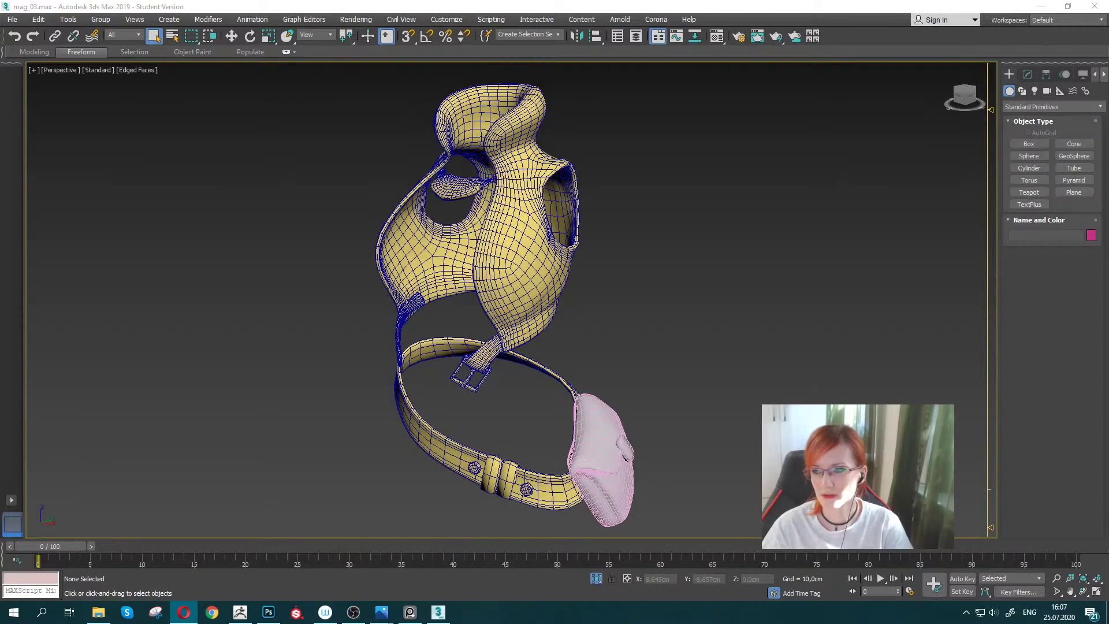
{"action": "mouse_move", "coordinate": [541, 240]}
{"action": "middle_mouse_down"}
{"action": "mouse_move", "coordinate": [596, 208]}
{"action": "mouse_move", "coordinate": [598, 244]}
{"action": "mouse_move", "coordinate": [517, 255]}
{"action": "middle_mouse_up"}
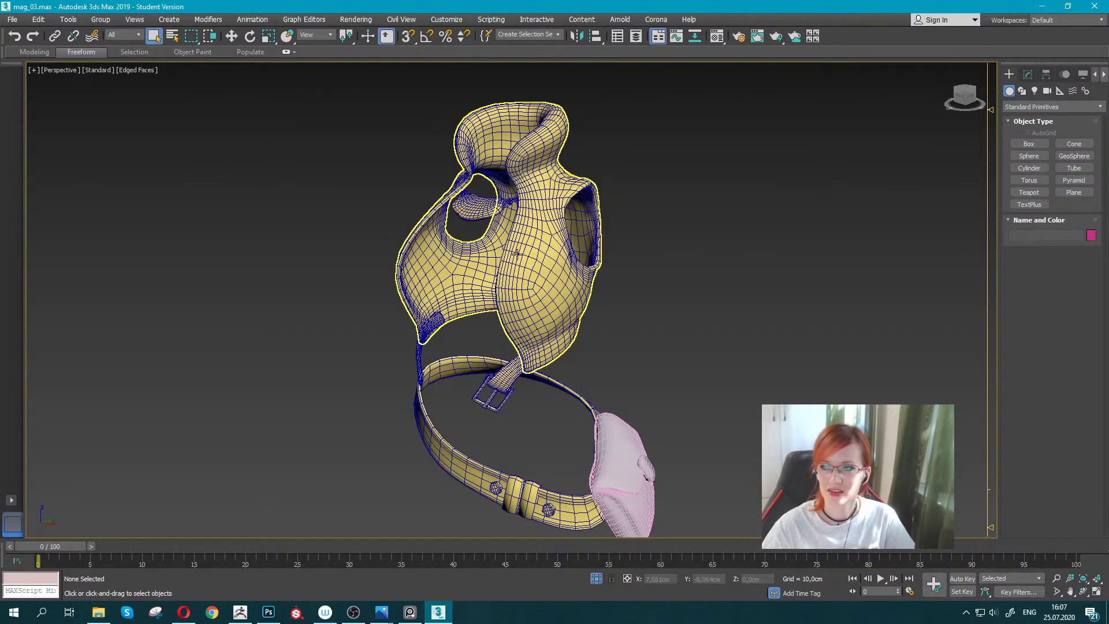
Select the small chain piece on the vest together with the pendant.
{"action": "left_click_drag", "start_coordinate": [297, 139], "coordinate": [713, 436]}
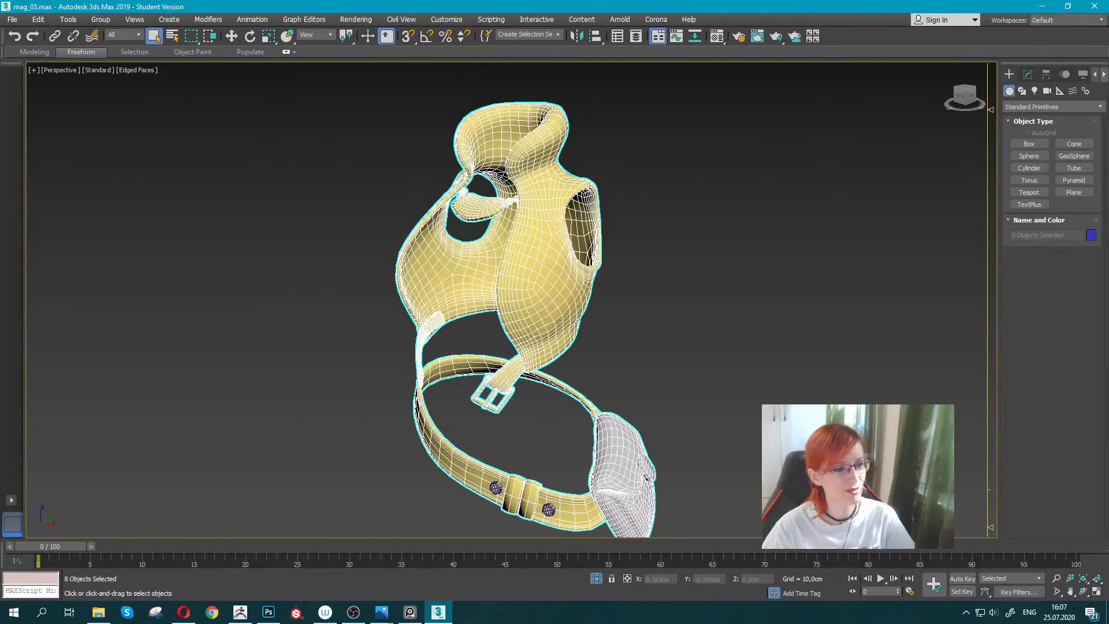
{"action": "scroll", "coordinate": [687, 301], "scroll_direction": "up", "scroll_amount": 3}
{"action": "left_click", "coordinate": [445, 321]}
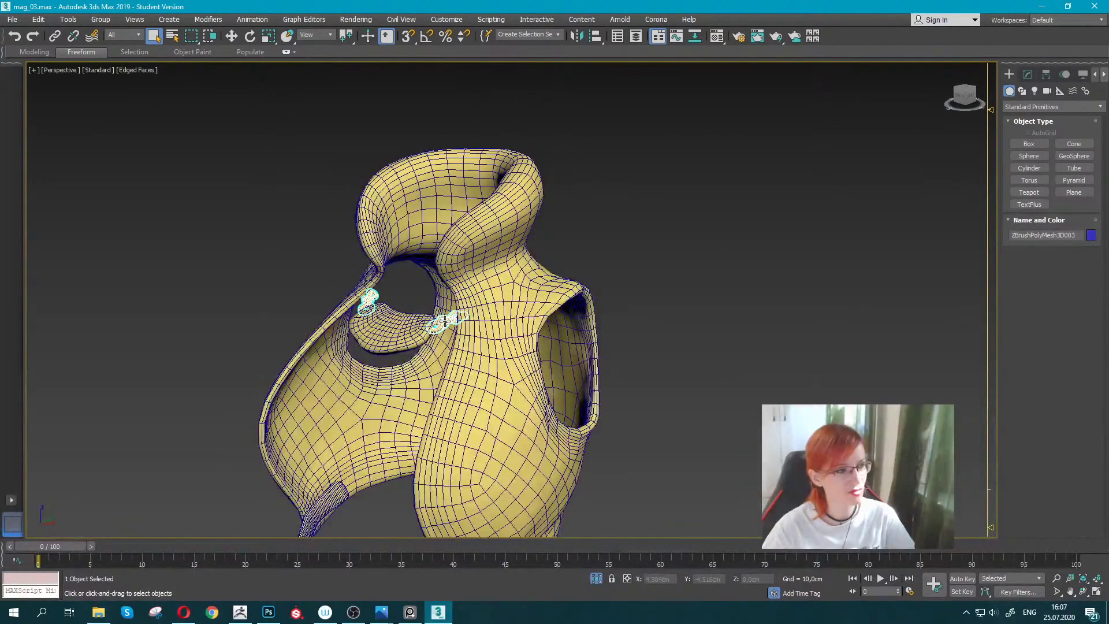
{"action": "middle_click_drag", "start_coordinate": [390, 328], "coordinate": [399, 332], "text": "alt"}
{"action": "left_click", "coordinate": [398, 332], "text": "ctrl"}
Add an Unwrap UVW modifier to the chain piece and pendant.
{"action": "left_click", "coordinate": [1027, 74]}
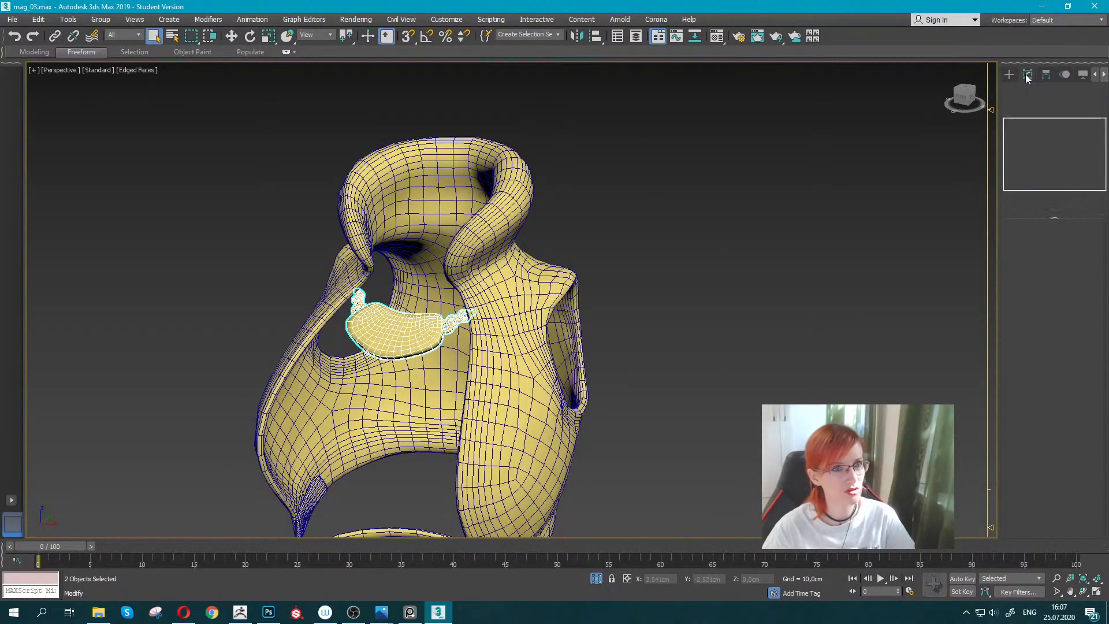
{"action": "left_click", "coordinate": [1051, 108]}
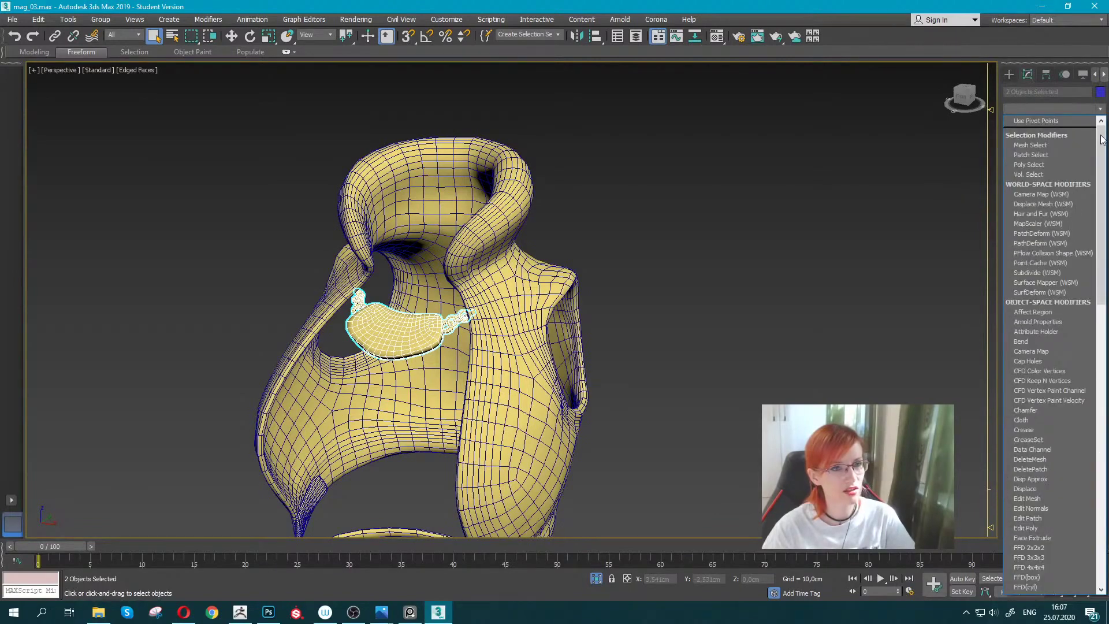
{"action": "scroll", "coordinate": [1049, 485], "scroll_direction": "down", "scroll_amount": 10}
{"action": "left_click", "coordinate": [1038, 442]}
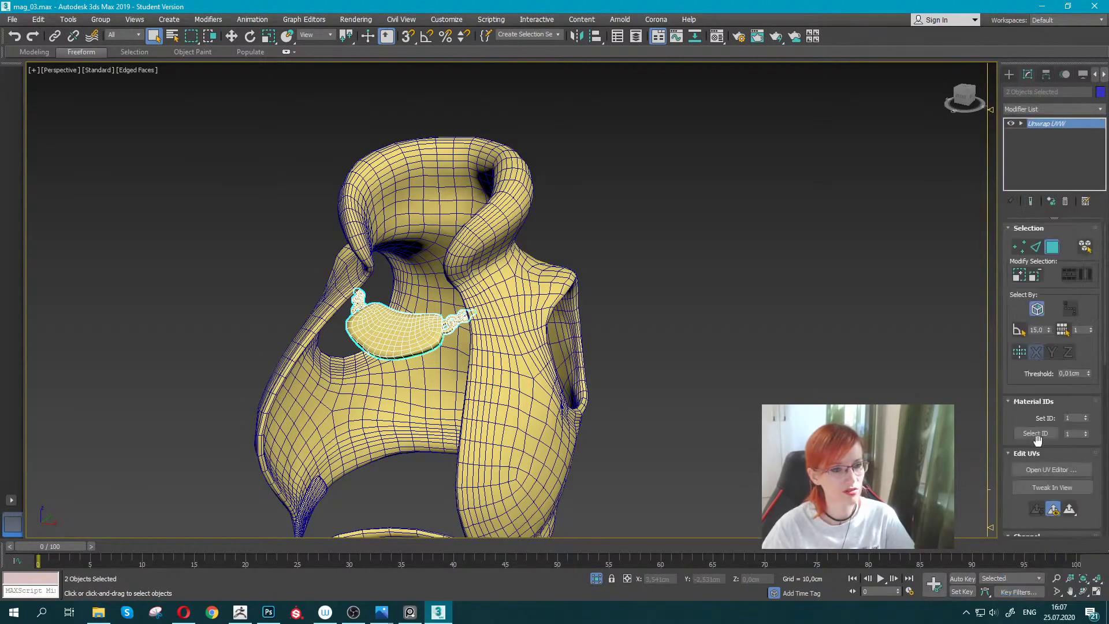
Open the UV editor and select the pendant's upper UV shell in face mode.
{"action": "left_click", "coordinate": [1051, 469]}
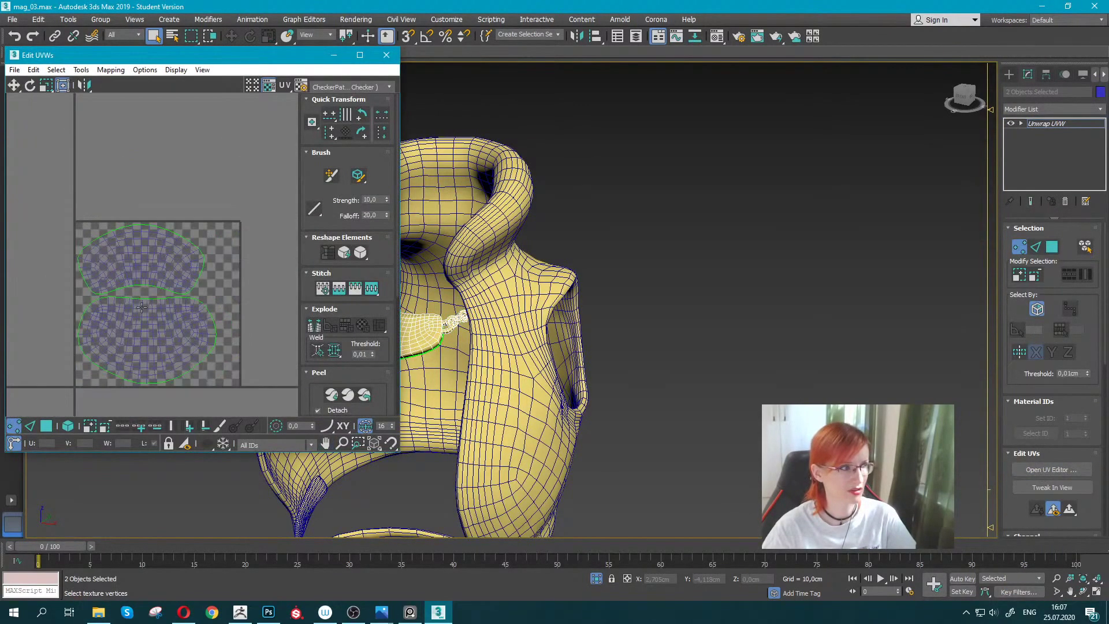
{"action": "middle_click_drag", "start_coordinate": [254, 318], "coordinate": [202, 272]}
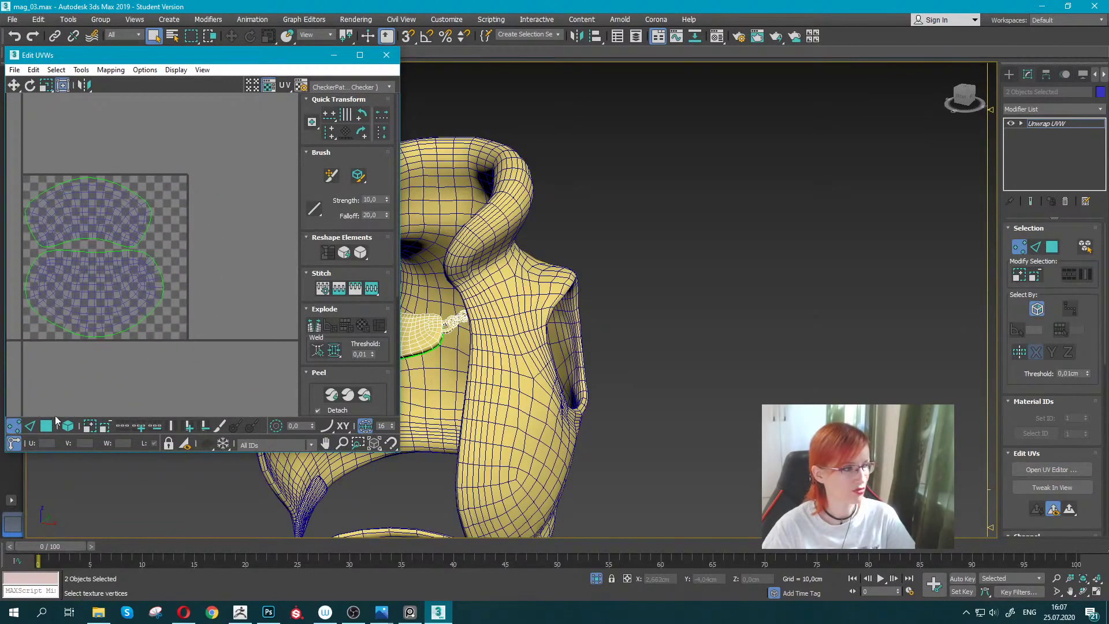
{"action": "left_click", "coordinate": [46, 425]}
{"action": "middle_click_drag", "start_coordinate": [439, 243], "coordinate": [647, 274], "text": "alt"}
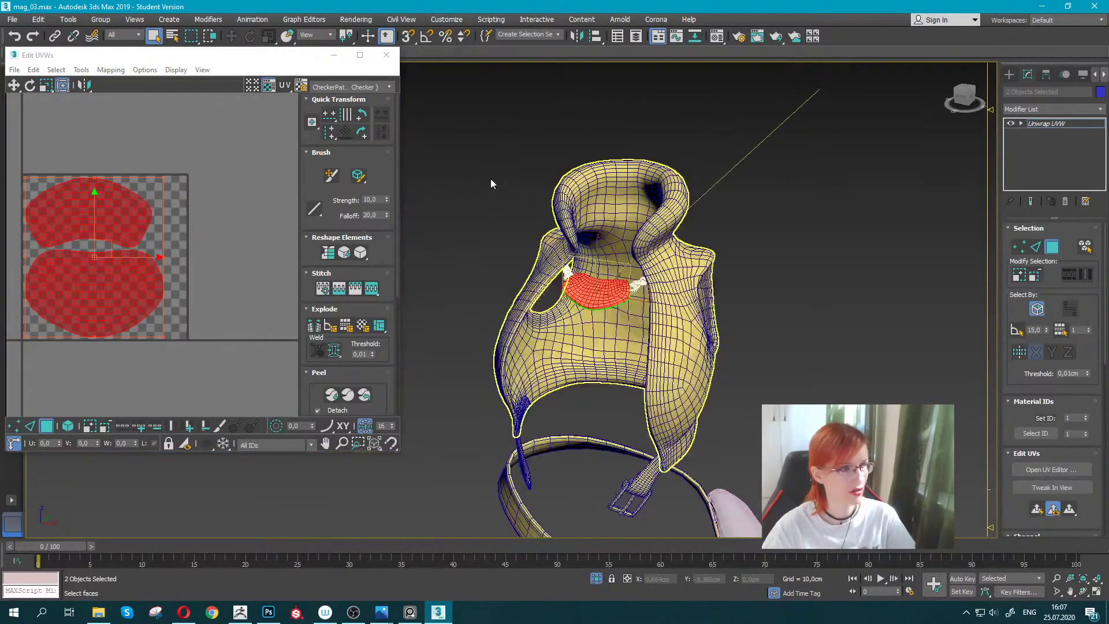
{"action": "left_click", "coordinate": [1037, 308]}
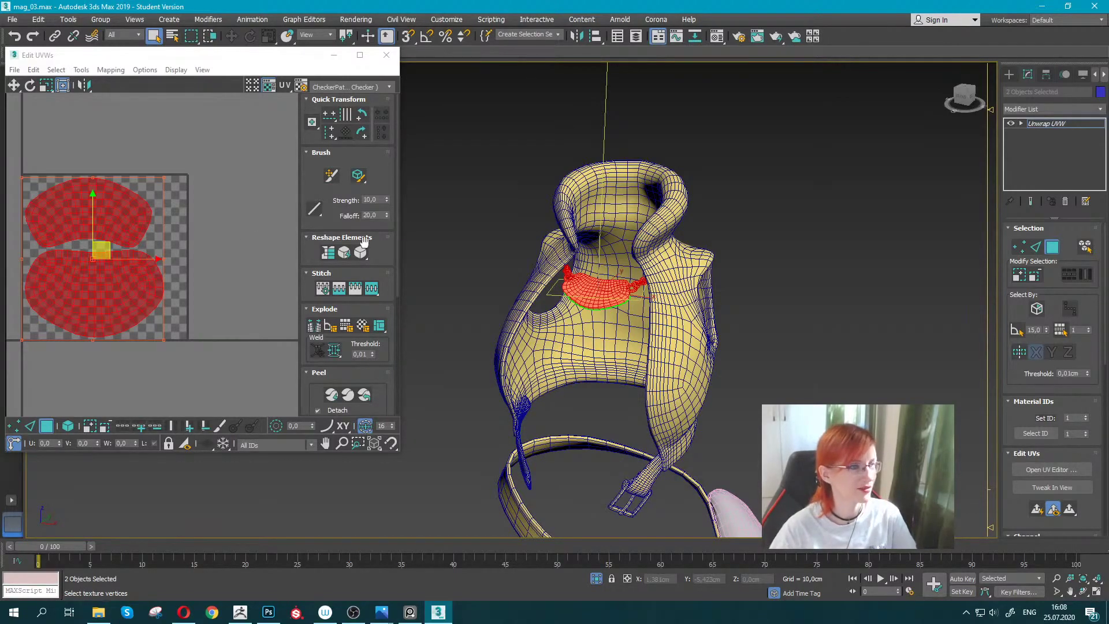
Deselect the pendant's UV islands so nothing remains selected.
{"action": "scroll", "coordinate": [513, 271], "scroll_direction": "up", "scroll_amount": 2}
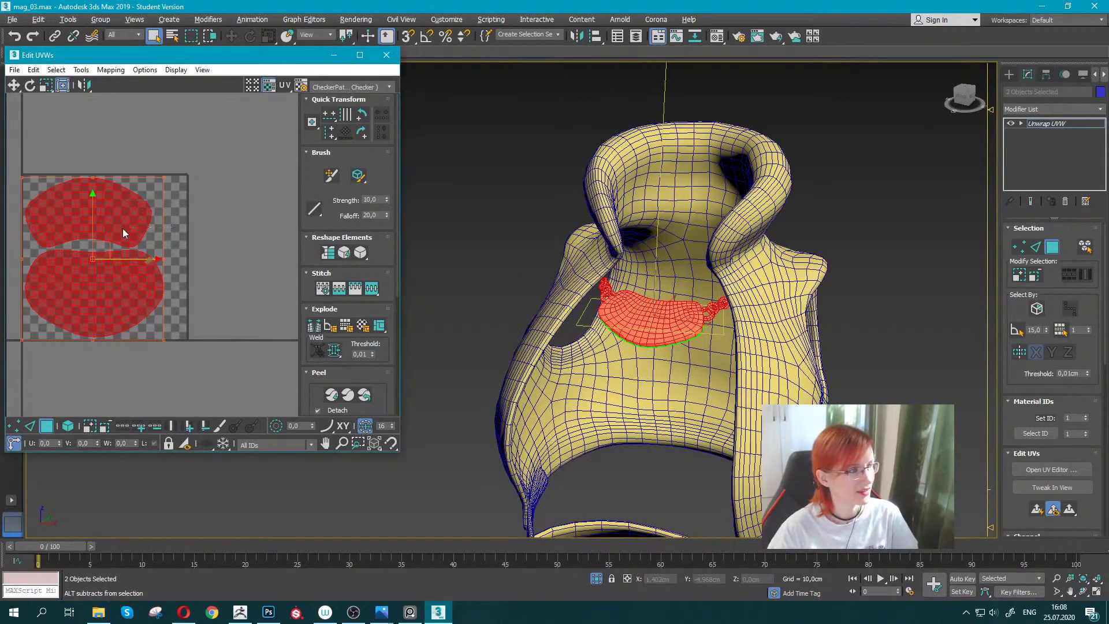
{"action": "left_click_drag", "start_coordinate": [123, 234], "coordinate": [152, 198], "text": "alt"}
{"action": "middle_click_drag", "start_coordinate": [150, 272], "coordinate": [196, 269]}
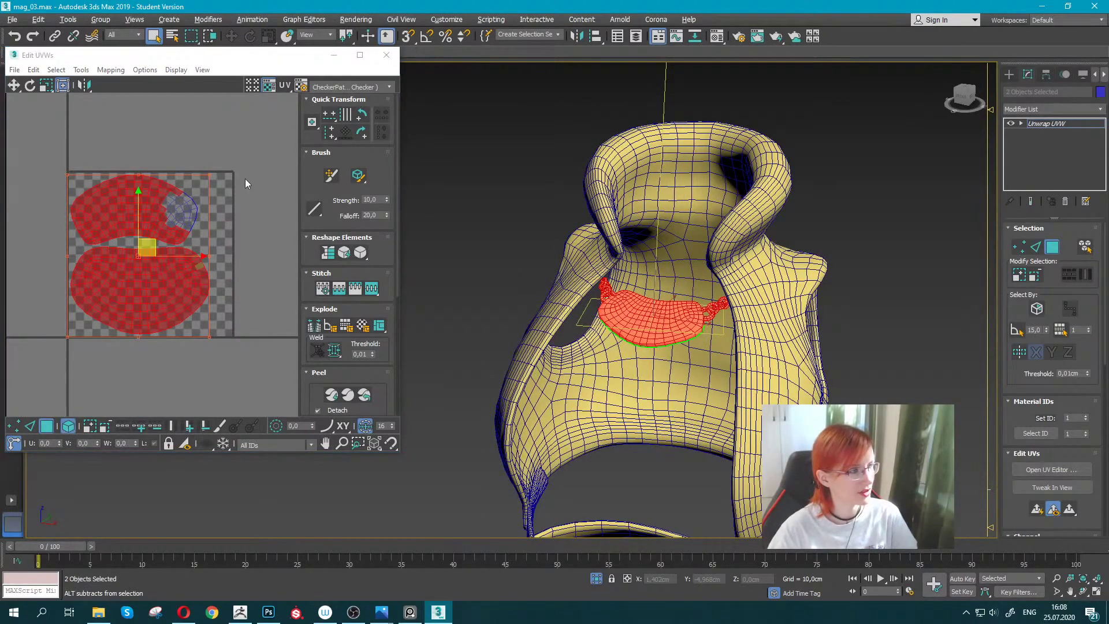
{"action": "left_click_drag", "start_coordinate": [248, 181], "coordinate": [183, 280], "text": "alt"}
{"action": "left_click", "coordinate": [183, 280], "text": "alt"}
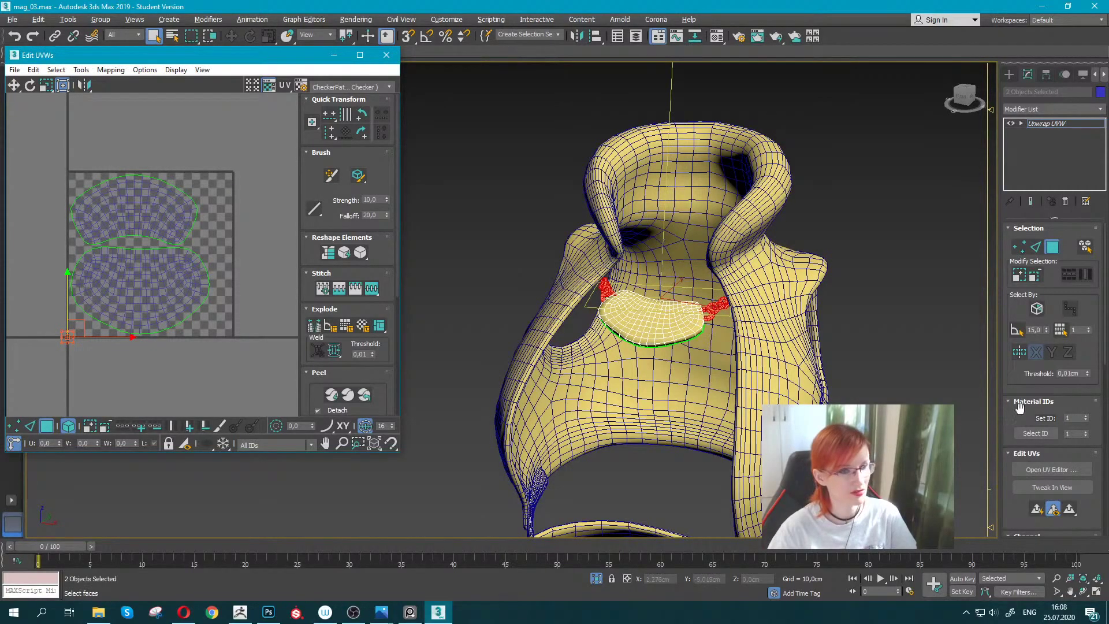
Planar-map the chain faces and move their UVs off the pendant islands.
{"action": "scroll", "coordinate": [1025, 416], "scroll_direction": "down", "scroll_amount": 5}
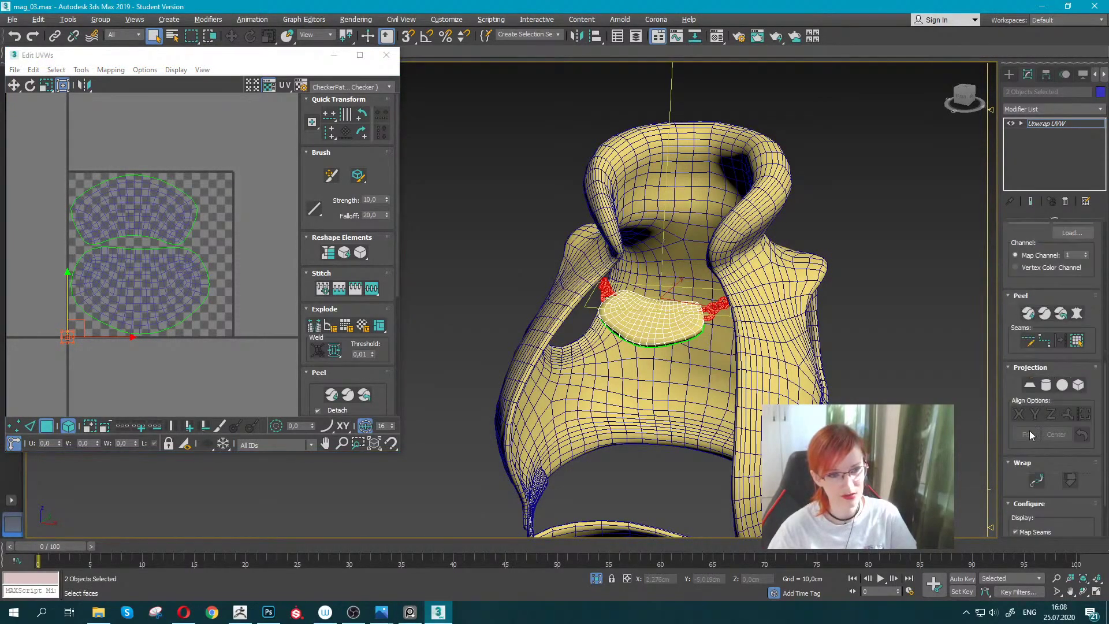
{"action": "scroll", "coordinate": [1030, 434], "scroll_direction": "down", "scroll_amount": 1}
{"action": "left_click", "coordinate": [1021, 347]}
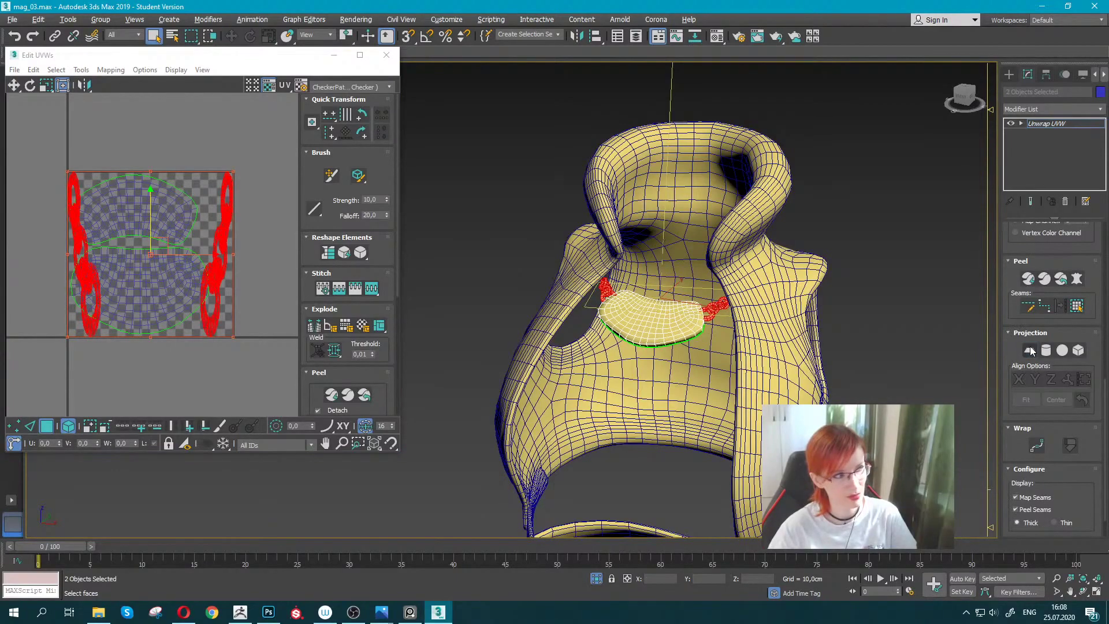
{"action": "scroll", "coordinate": [577, 305], "scroll_direction": "up", "scroll_amount": 3}
{"action": "middle_click_drag", "start_coordinate": [578, 305], "coordinate": [668, 312], "text": "alt"}
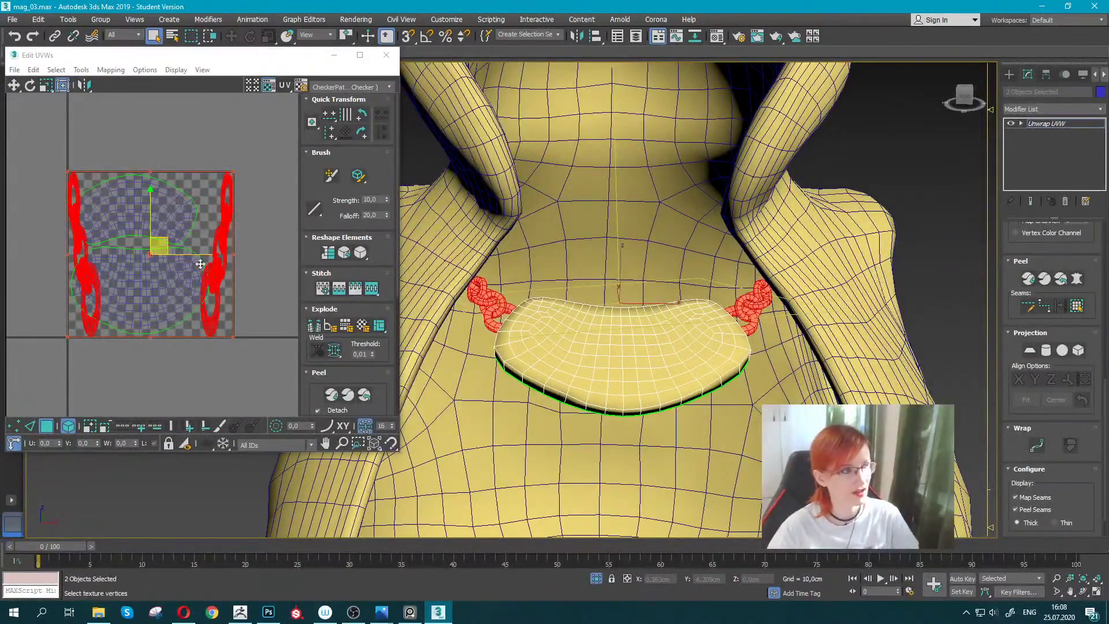
{"action": "middle_click_drag", "start_coordinate": [138, 367], "coordinate": [177, 344]}
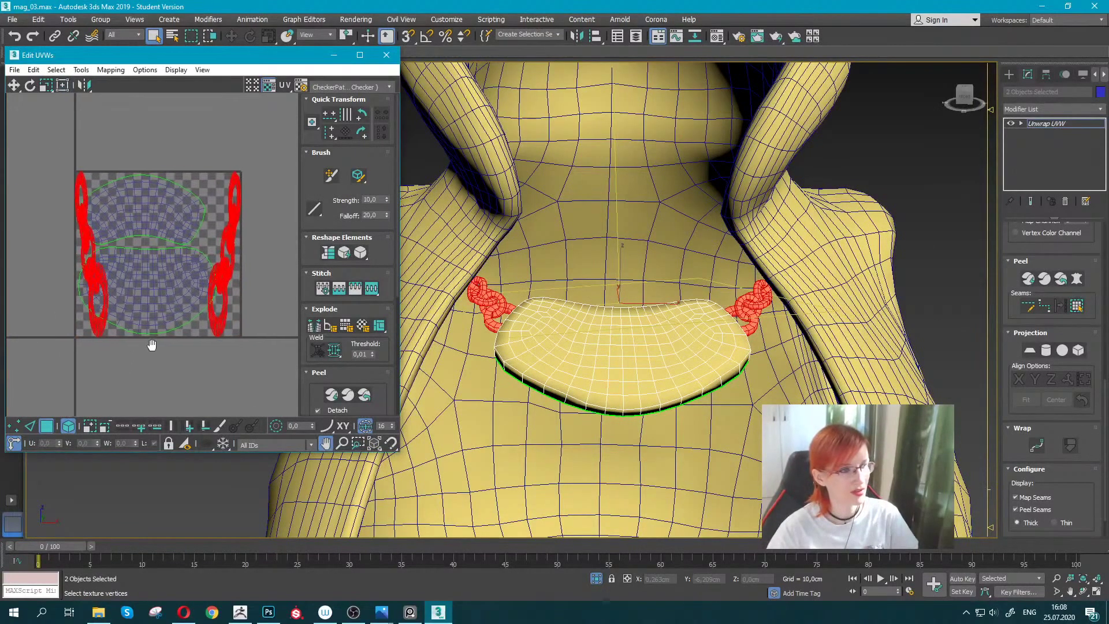
{"action": "left_click_drag", "start_coordinate": [173, 237], "coordinate": [288, 191]}
{"action": "middle_click_drag", "start_coordinate": [265, 190], "coordinate": [102, 243]}
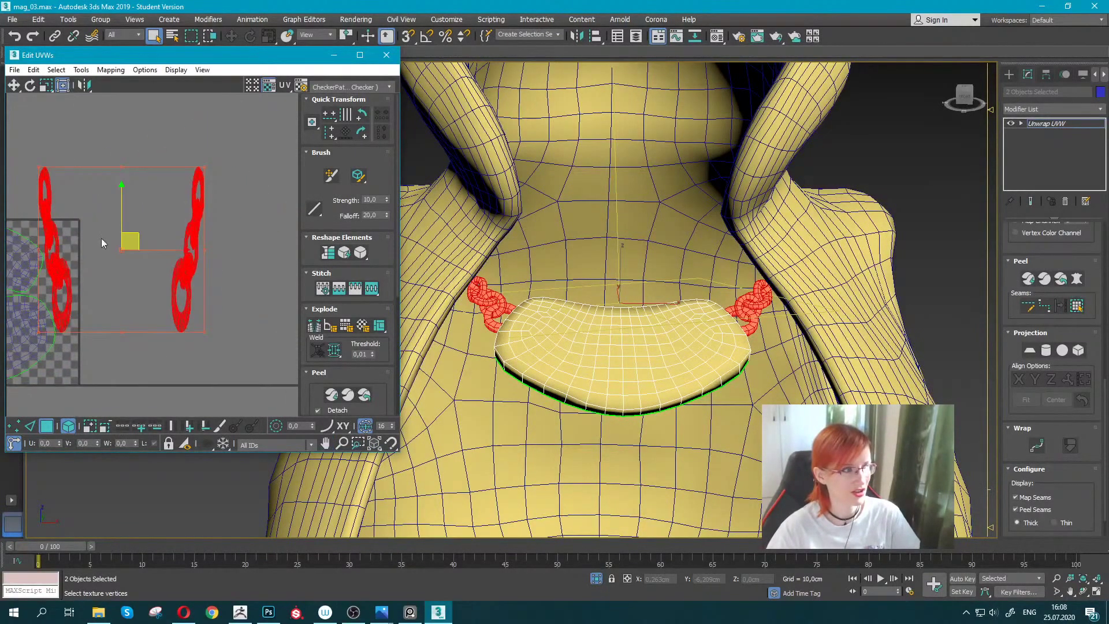
{"action": "left_click_drag", "start_coordinate": [138, 237], "coordinate": [166, 233]}
Isolate the necklace and reselect the chain's faces.
{"action": "scroll", "coordinate": [618, 292], "scroll_direction": "up", "scroll_amount": 3}
{"action": "right_click", "coordinate": [604, 276]}
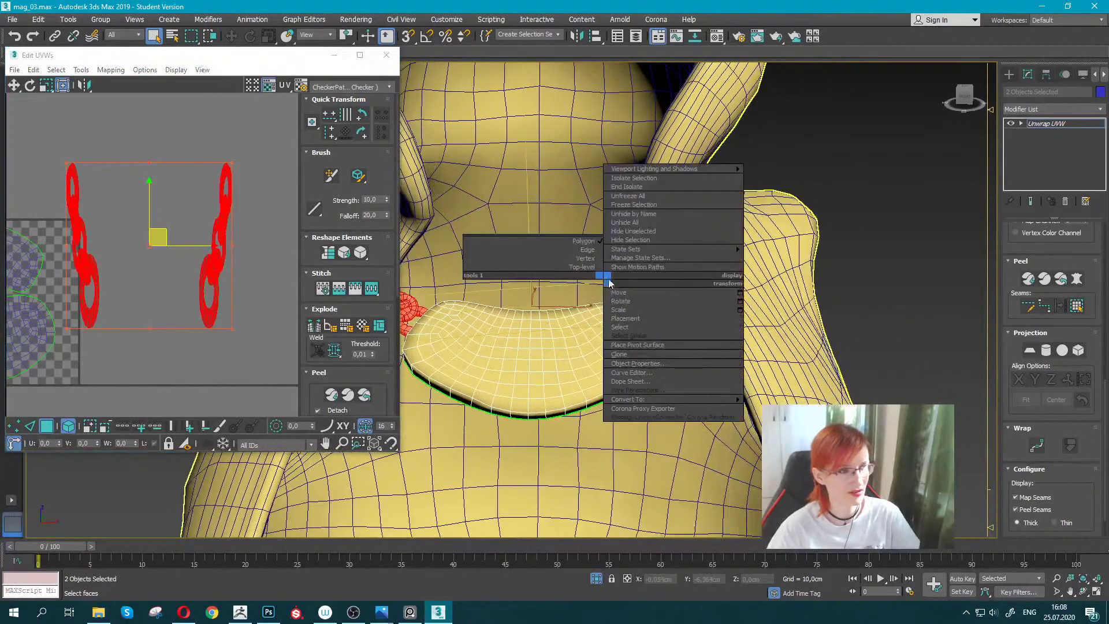
{"action": "left_click", "coordinate": [634, 178]}
{"action": "scroll", "coordinate": [555, 289], "scroll_direction": "up", "scroll_amount": 5}
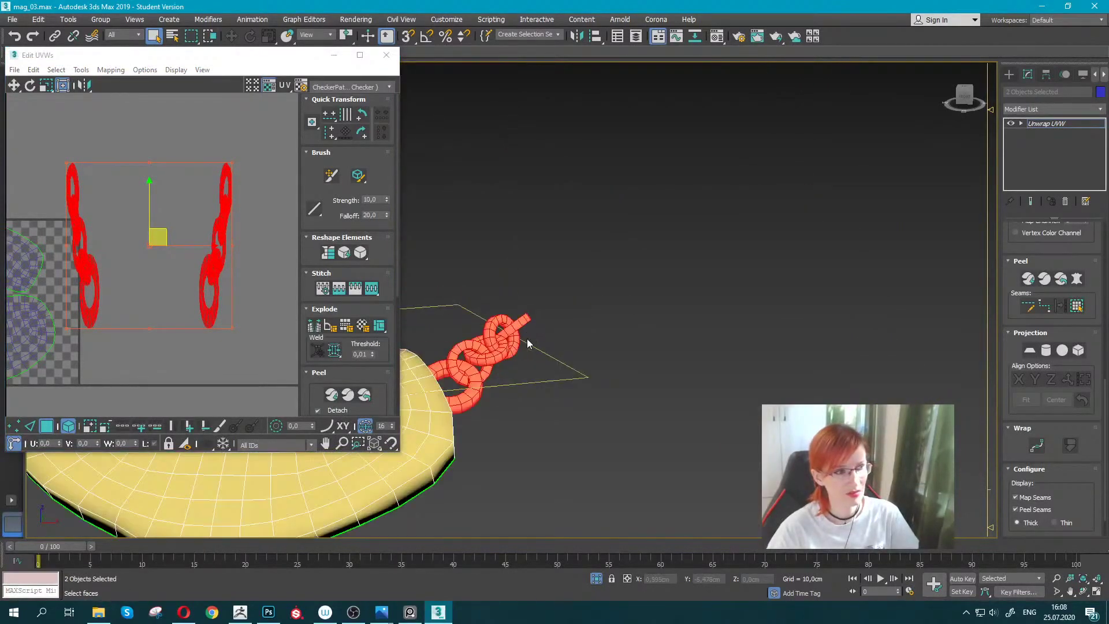
{"action": "mouse_move", "coordinate": [526, 339]}
{"action": "middle_mouse_down"}
{"action": "mouse_move", "coordinate": [495, 354]}
{"action": "mouse_move", "coordinate": [583, 319]}
{"action": "middle_mouse_up"}
{"action": "left_click", "coordinate": [556, 400]}
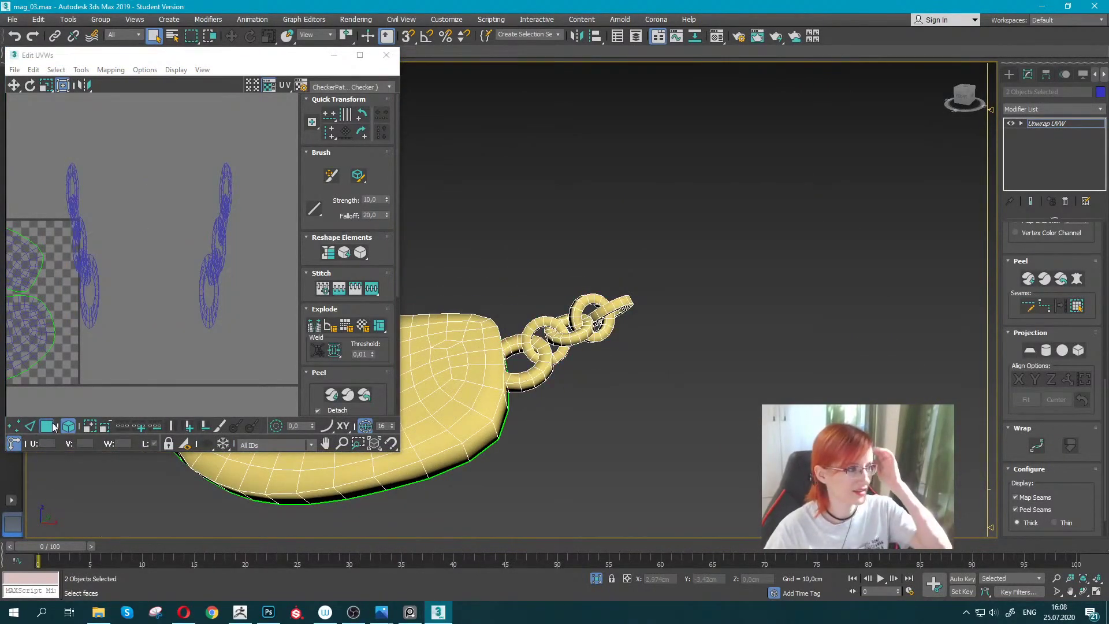
{"action": "left_click", "coordinate": [30, 426]}
Select edge loops on the lower, middle, upper-middle and top chain links.
{"action": "scroll", "coordinate": [658, 381], "scroll_direction": "up", "scroll_amount": 2}
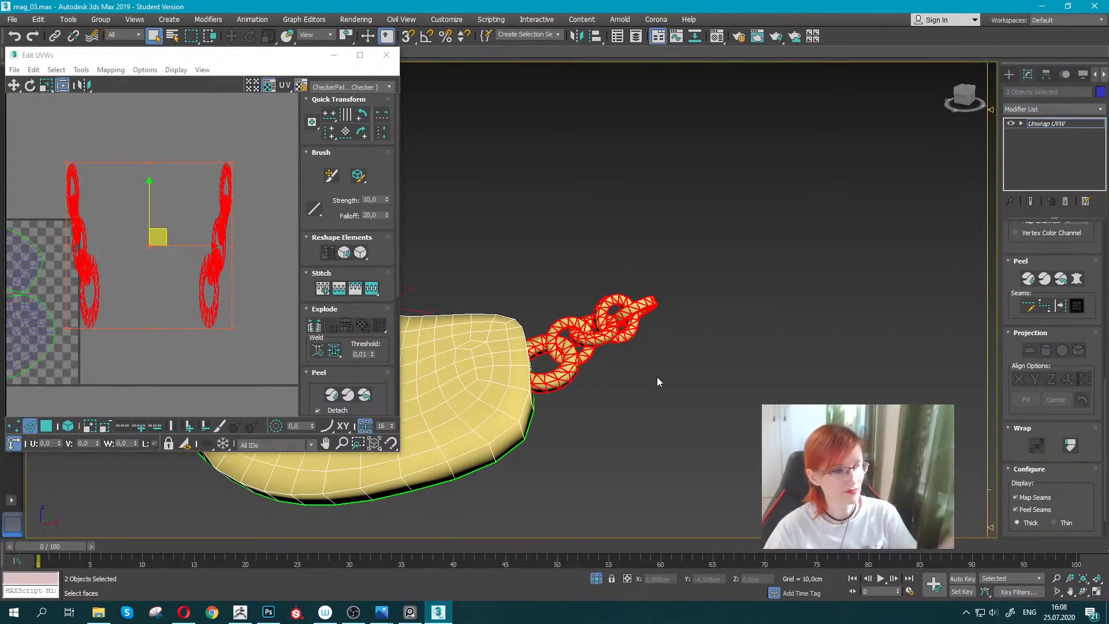
{"action": "left_click", "coordinate": [659, 381]}
{"action": "scroll", "coordinate": [565, 377], "scroll_direction": "up", "scroll_amount": 3}
{"action": "left_click", "coordinate": [571, 401]}
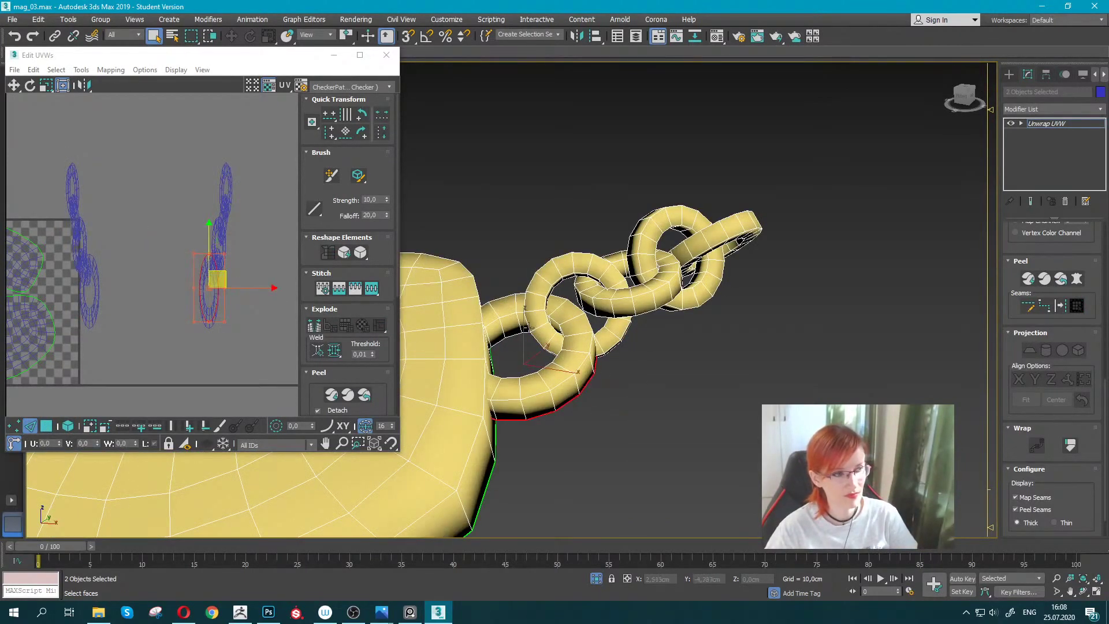
{"action": "left_click", "coordinate": [539, 317], "text": "ctrl"}
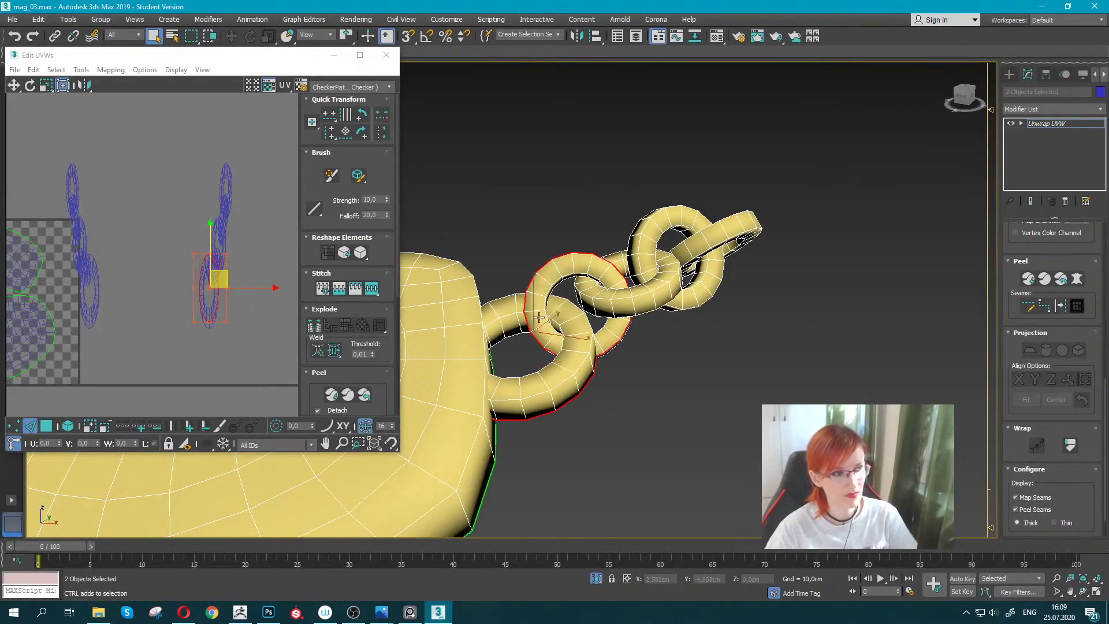
{"action": "left_click", "coordinate": [618, 312], "text": "ctrl"}
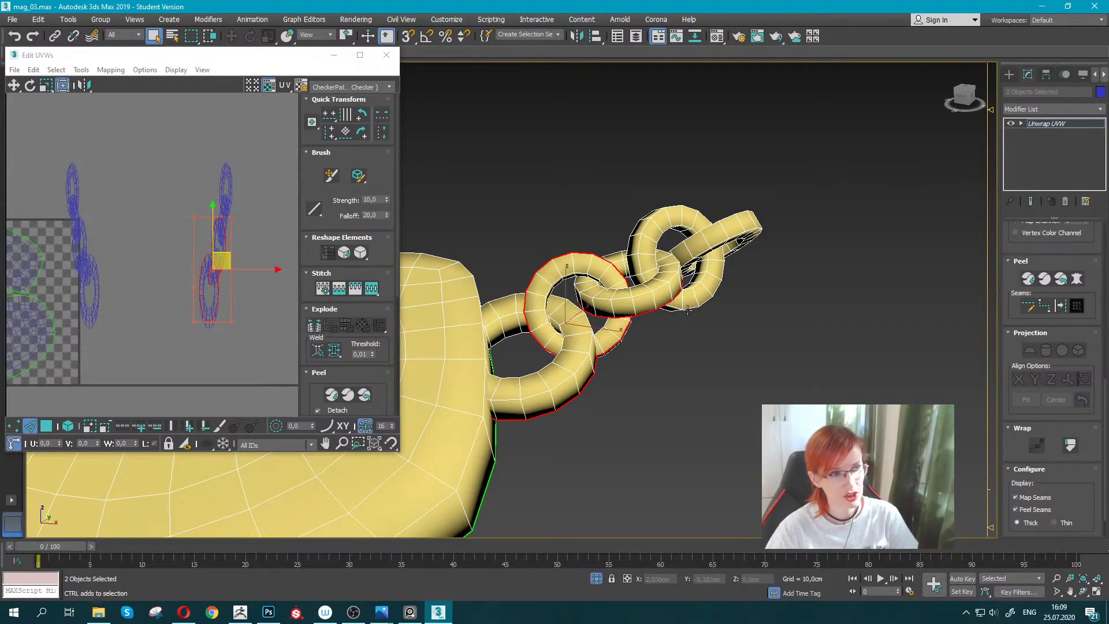
{"action": "left_click", "coordinate": [717, 250], "text": "ctrl"}
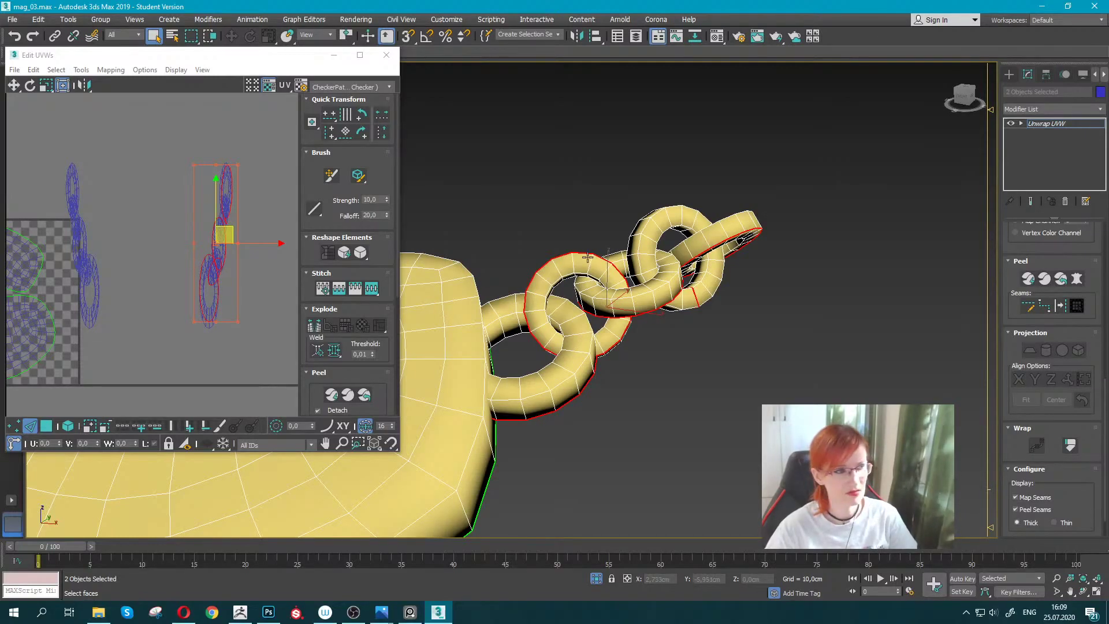
Add the remaining chain links' edge loops and convert the selected edges to seams.
{"action": "mouse_move", "coordinate": [709, 244]}
{"action": "middle_mouse_down", "text": "alt"}
{"action": "mouse_move", "coordinate": [725, 265]}
{"action": "mouse_move", "coordinate": [806, 230]}
{"action": "mouse_move", "coordinate": [744, 257]}
{"action": "middle_mouse_up", "text": "alt"}
{"action": "left_click", "coordinate": [744, 258], "text": "ctrl"}
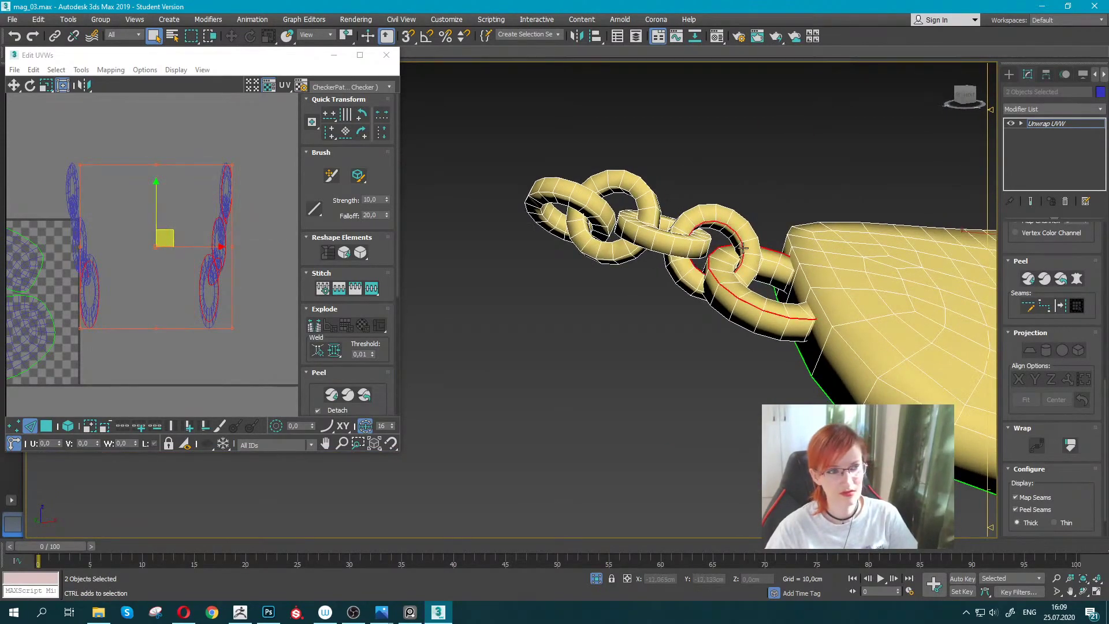
{"action": "left_click", "coordinate": [640, 205], "text": "ctrl"}
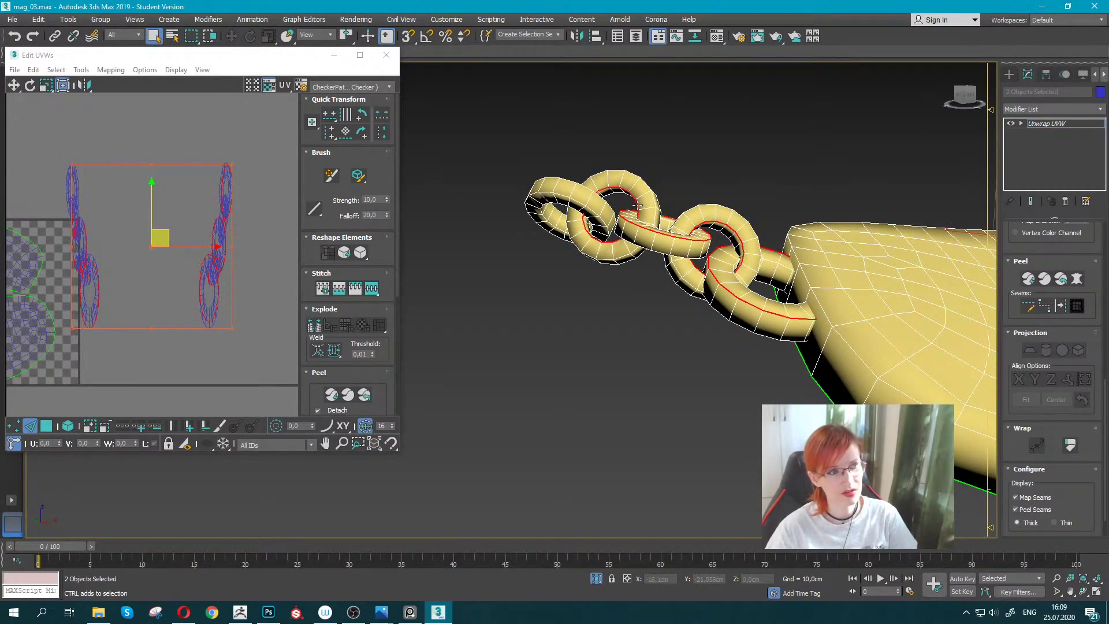
{"action": "left_click", "coordinate": [598, 208], "text": "ctrl"}
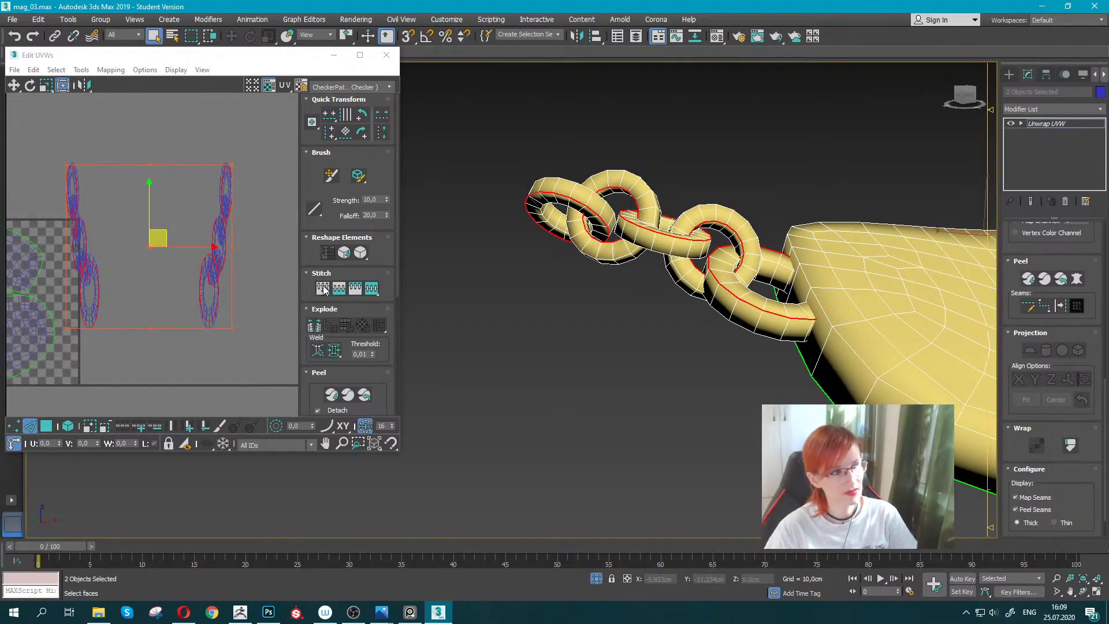
{"action": "left_click", "coordinate": [317, 328]}
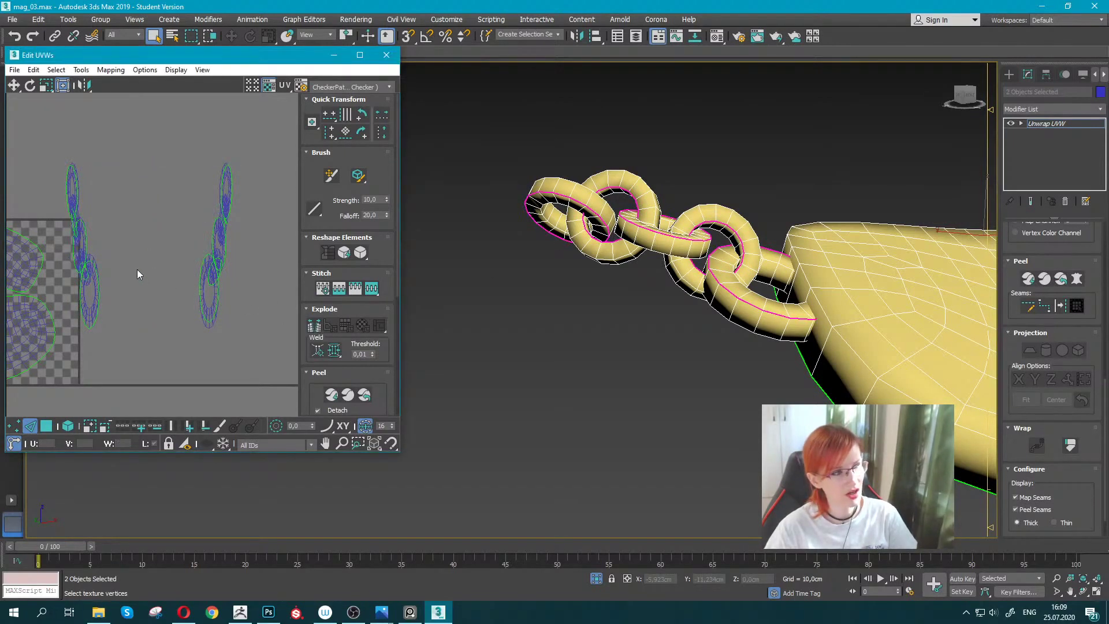
Select all UVs, re-peel them and pack the islands into the texture square.
{"action": "middle_click_drag", "start_coordinate": [137, 269], "coordinate": [148, 260]}
{"action": "scroll", "coordinate": [131, 314], "scroll_direction": "down", "scroll_amount": 2}
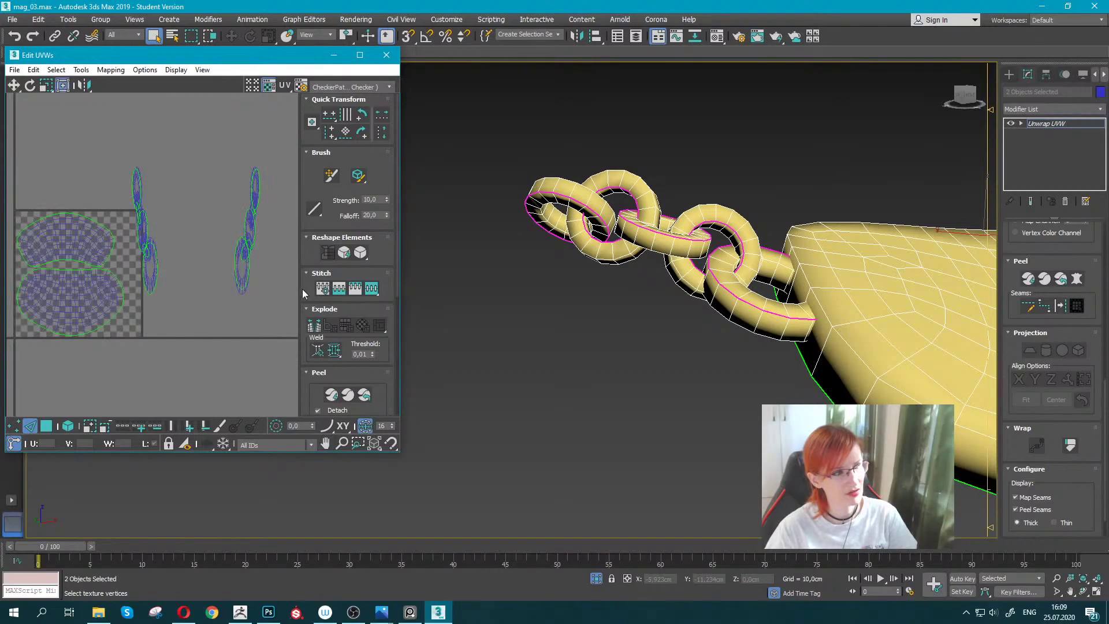
{"action": "scroll", "coordinate": [236, 236], "scroll_direction": "down", "scroll_amount": 1}
{"action": "scroll", "coordinate": [237, 237], "scroll_direction": "down", "scroll_amount": 1}
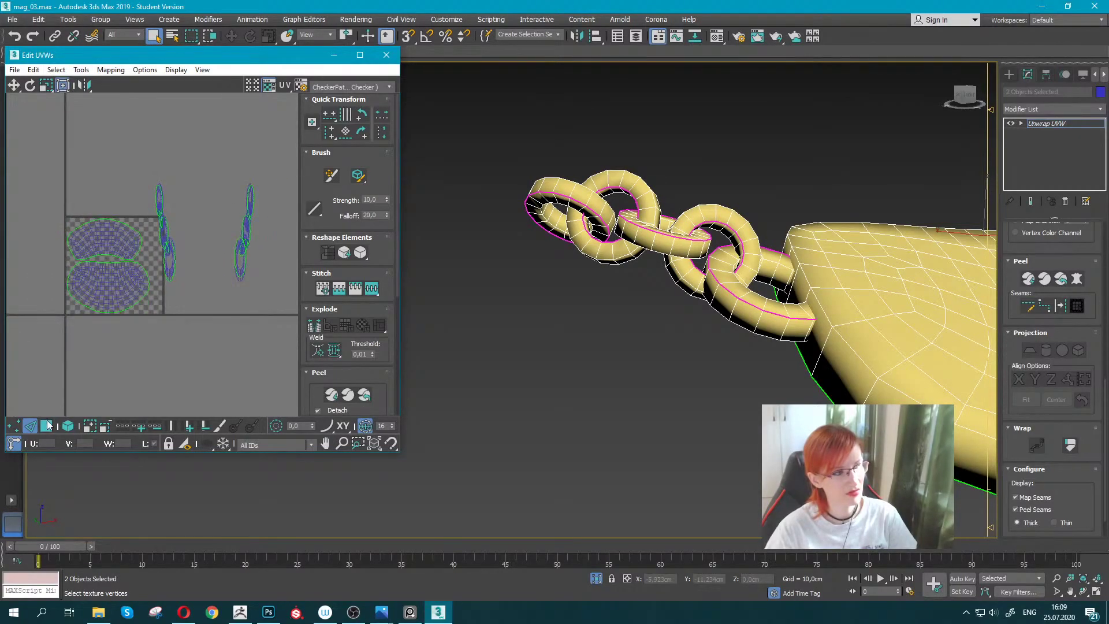
{"action": "key", "text": "ctrl+a"}
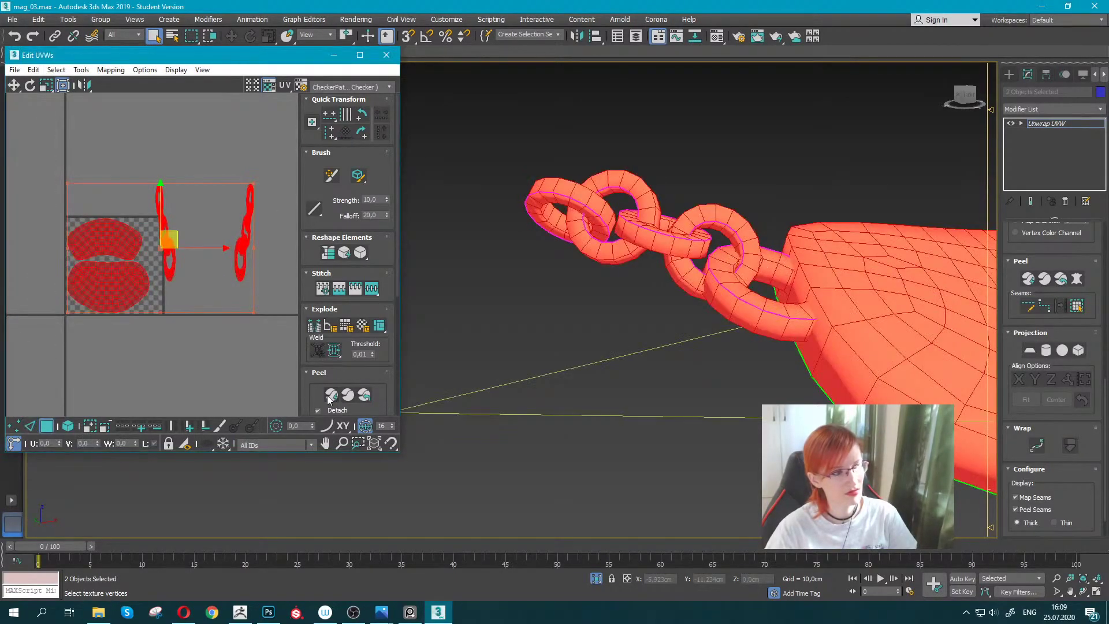
{"action": "left_click", "coordinate": [331, 394]}
{"action": "left_click", "coordinate": [138, 276]}
Select seam edges on three chain islands and split them along those seams.
{"action": "scroll", "coordinate": [138, 271], "scroll_direction": "up", "scroll_amount": 2}
{"action": "scroll", "coordinate": [141, 260], "scroll_direction": "up", "scroll_amount": 1}
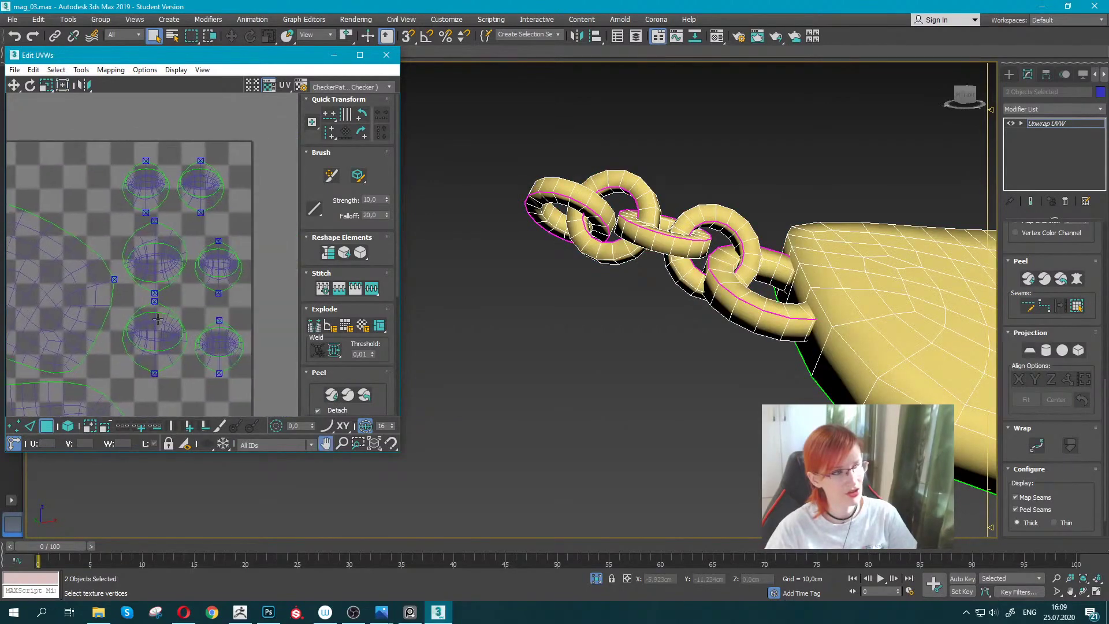
{"action": "scroll", "coordinate": [144, 246], "scroll_direction": "up", "scroll_amount": 2}
{"action": "key", "text": "2"}
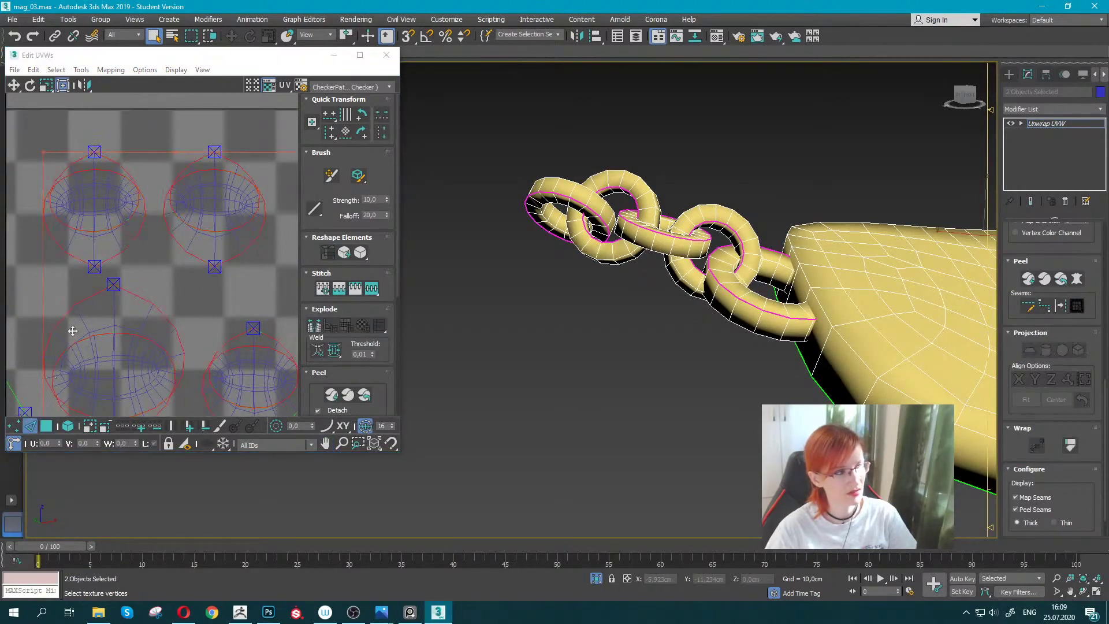
{"action": "left_click", "coordinate": [94, 248]}
{"action": "left_click", "coordinate": [215, 252], "text": "ctrl"}
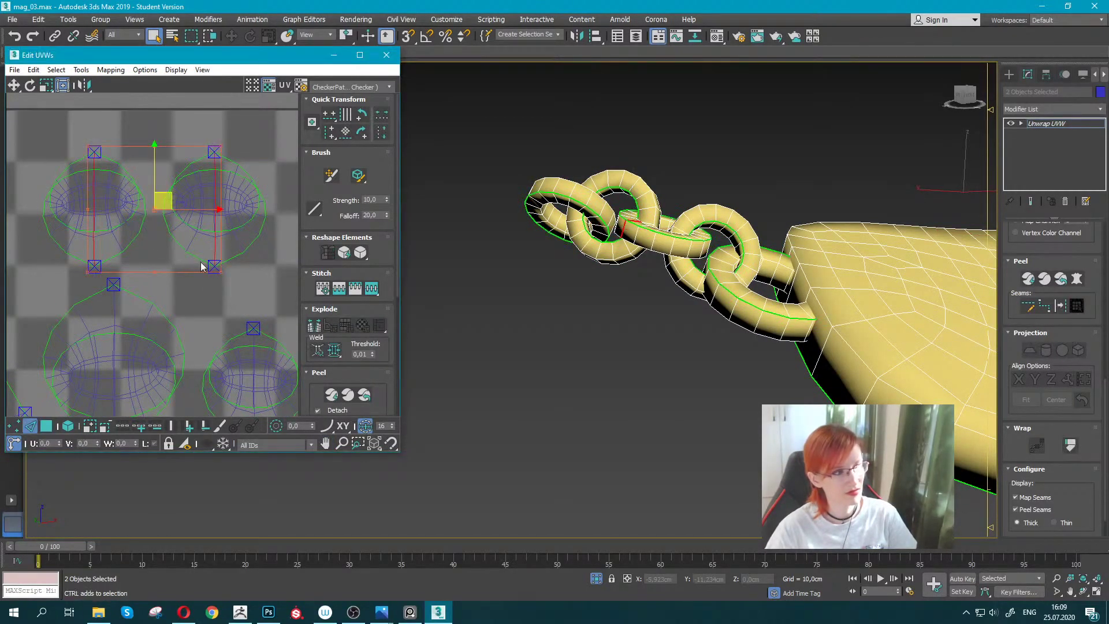
{"action": "left_click", "coordinate": [115, 300], "text": "ctrl"}
{"action": "middle_click_drag", "start_coordinate": [254, 351], "coordinate": [220, 243]}
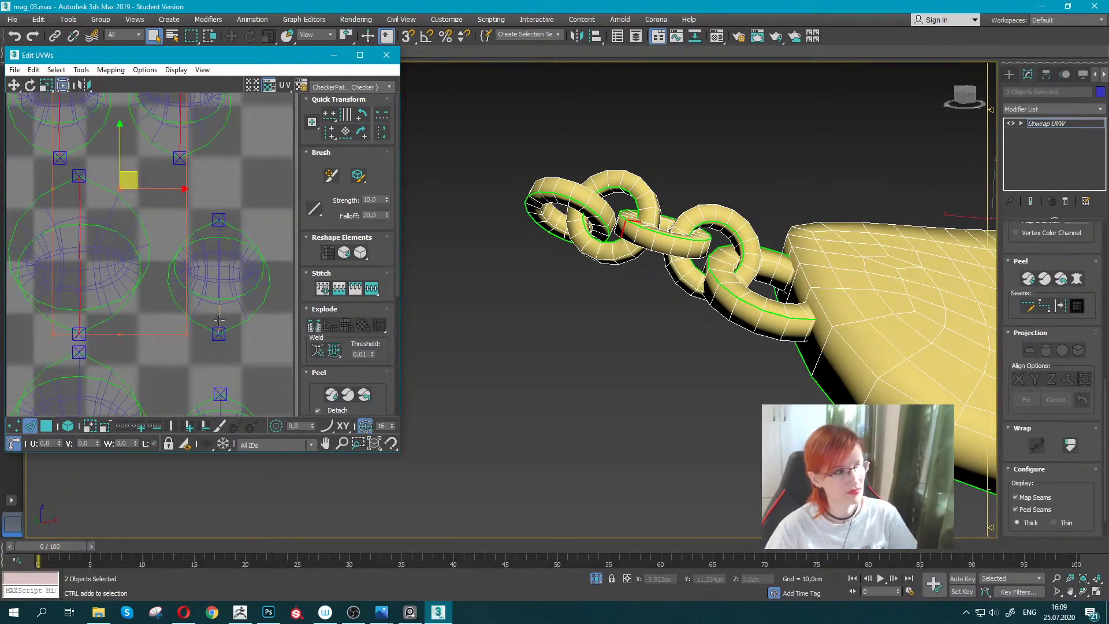
{"action": "mouse_move", "coordinate": [130, 387]}
{"action": "middle_mouse_down"}
{"action": "mouse_move", "coordinate": [186, 271]}
{"action": "mouse_move", "coordinate": [72, 253]}
{"action": "middle_mouse_up"}
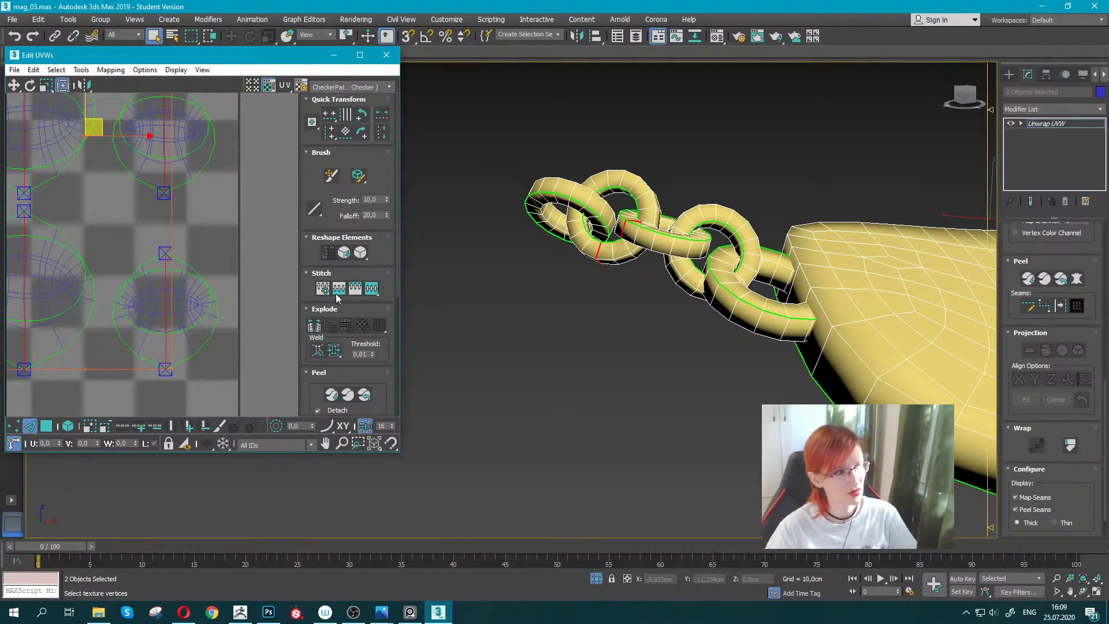
{"action": "left_click", "coordinate": [314, 325]}
Select every island in the layout and re-peel and repack them.
{"action": "scroll", "coordinate": [116, 380], "scroll_direction": "down", "scroll_amount": 3}
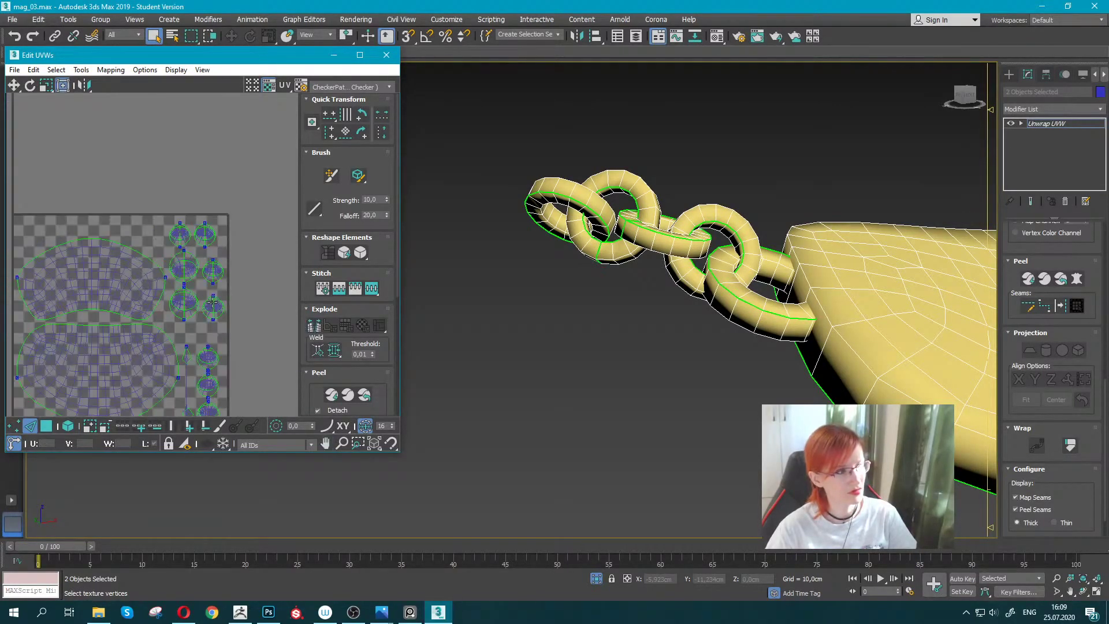
{"action": "left_click_drag", "start_coordinate": [38, 131], "coordinate": [279, 376]}
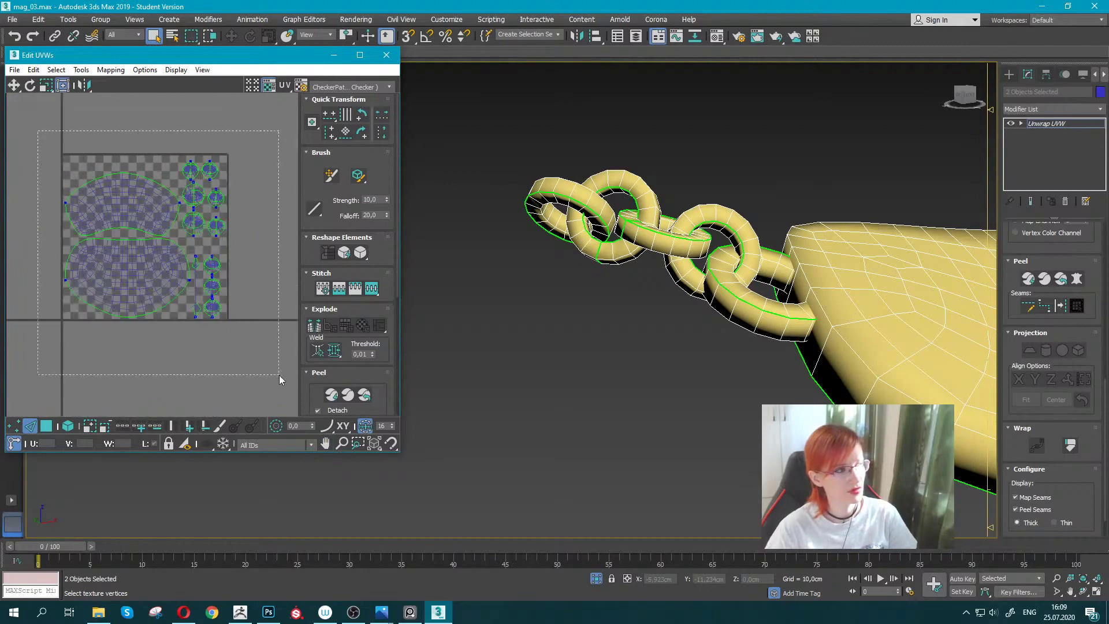
{"action": "left_click", "coordinate": [331, 395]}
{"action": "scroll", "coordinate": [210, 202], "scroll_direction": "up", "scroll_amount": 3}
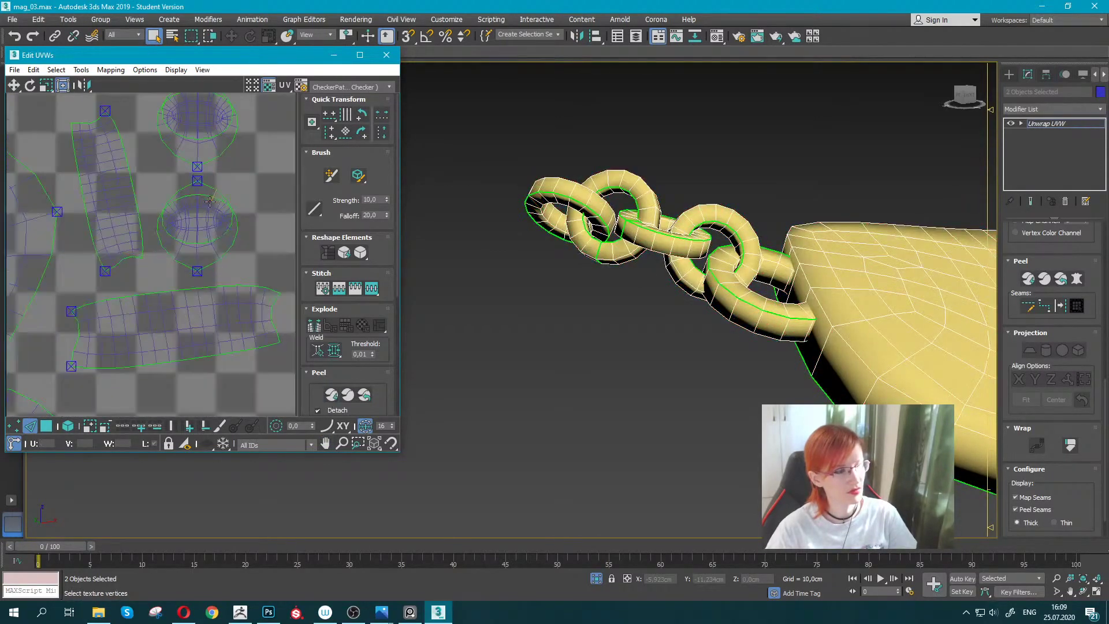
{"action": "scroll", "coordinate": [205, 213], "scroll_direction": "up", "scroll_amount": 2}
Select the small cylinder island and upper strip, then clear the selection.
{"action": "left_click", "coordinate": [200, 287]}
{"action": "middle_click_drag", "start_coordinate": [199, 287], "coordinate": [178, 291]}
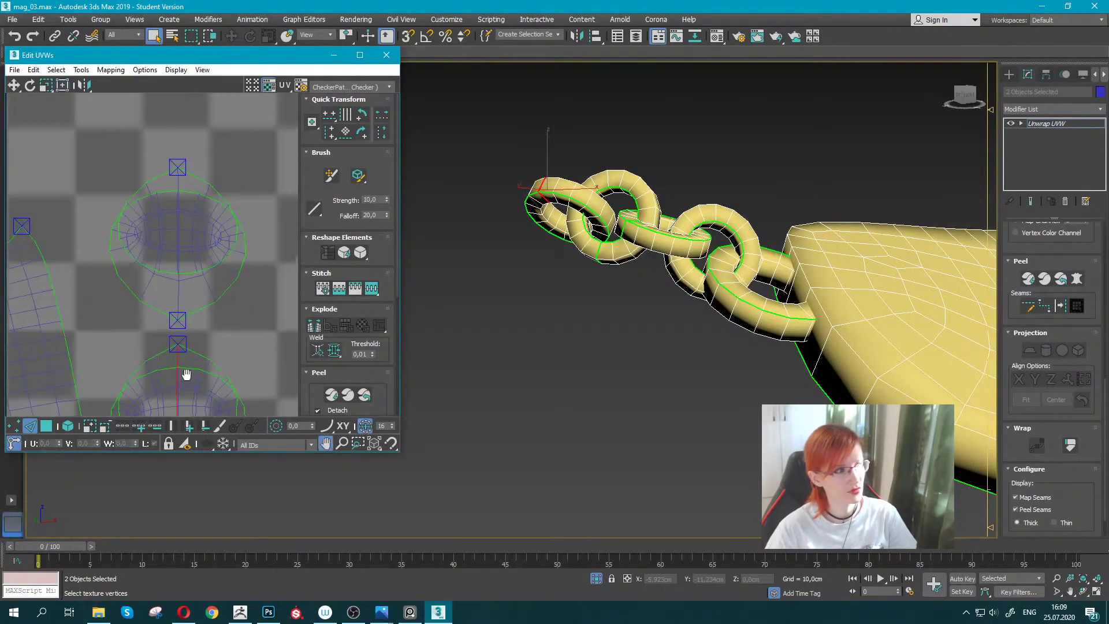
{"action": "scroll", "coordinate": [178, 292], "scroll_direction": "down", "scroll_amount": 1}
{"action": "scroll", "coordinate": [178, 300], "scroll_direction": "up", "scroll_amount": 1}
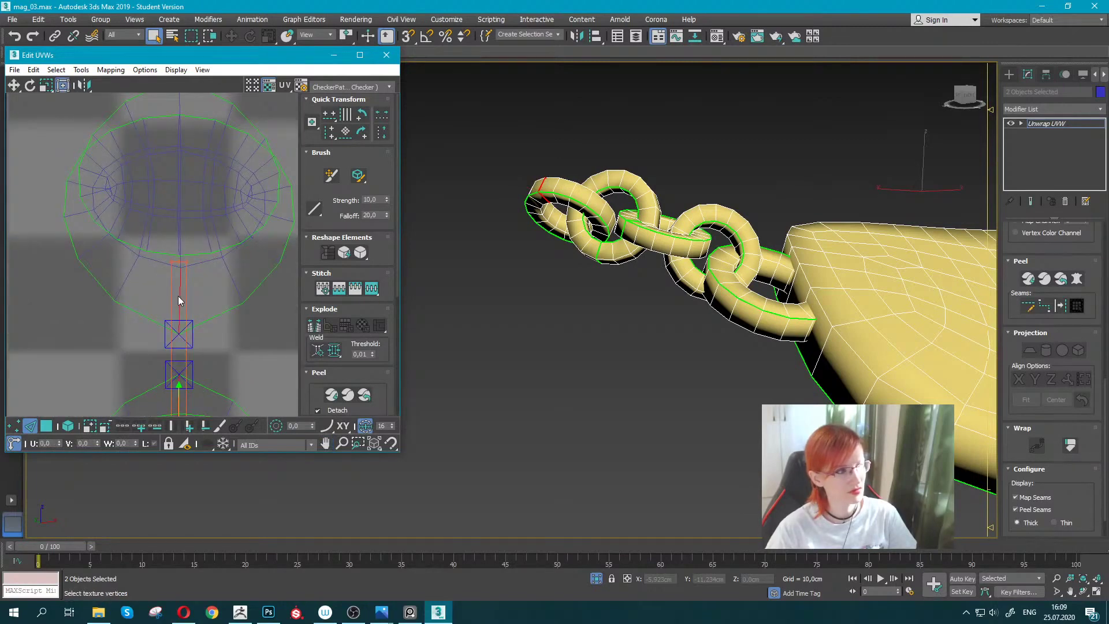
{"action": "left_click", "coordinate": [178, 296], "text": "ctrl"}
{"action": "scroll", "coordinate": [181, 290], "scroll_direction": "up", "scroll_amount": 1}
{"action": "scroll", "coordinate": [181, 290], "scroll_direction": "down", "scroll_amount": 2}
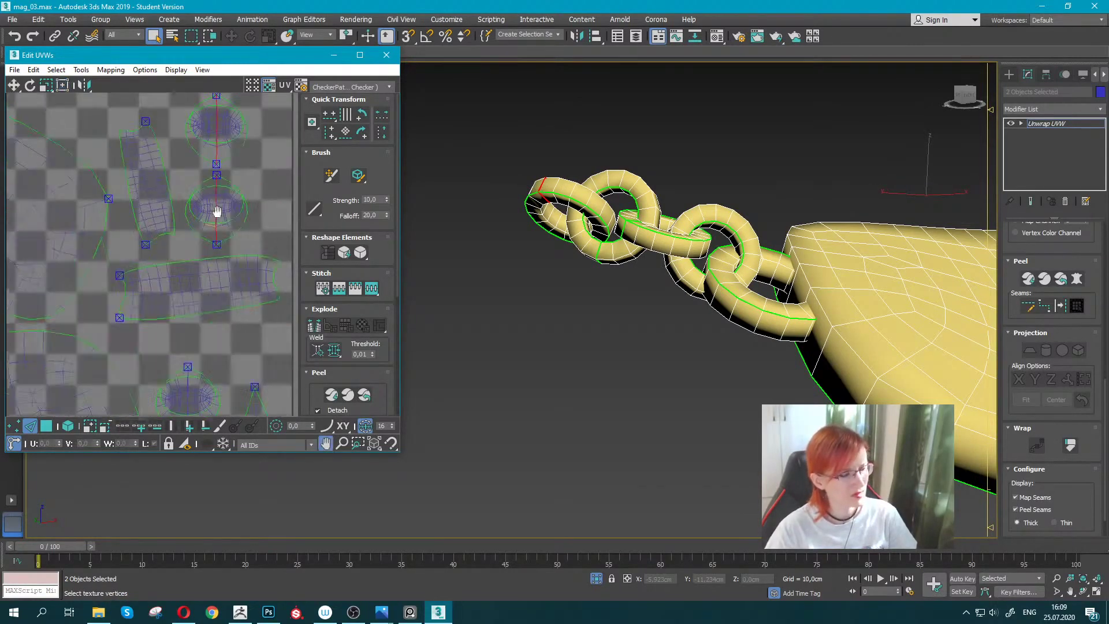
{"action": "left_click", "coordinate": [155, 251]}
Pick a new seam edge and re-peel the islands with it.
{"action": "scroll", "coordinate": [168, 301], "scroll_direction": "up", "scroll_amount": 2}
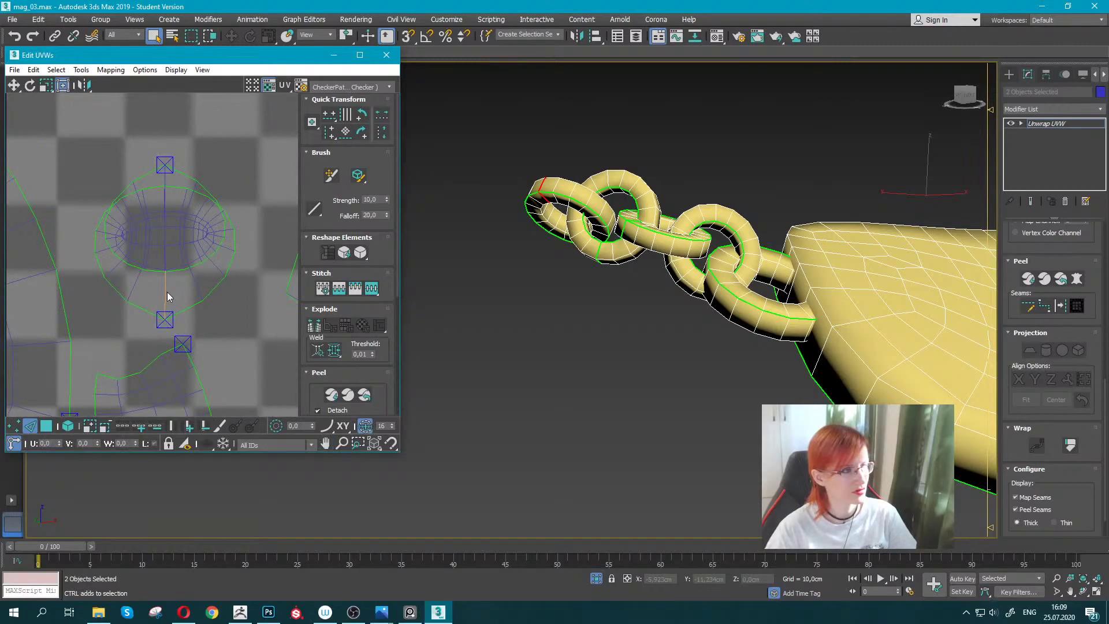
{"action": "left_click", "coordinate": [166, 292]}
{"action": "scroll", "coordinate": [165, 291], "scroll_direction": "down", "scroll_amount": 5}
{"action": "mouse_move", "coordinate": [165, 291]}
{"action": "middle_mouse_down"}
{"action": "mouse_move", "coordinate": [200, 291]}
{"action": "mouse_move", "coordinate": [194, 221]}
{"action": "middle_mouse_up"}
{"action": "scroll", "coordinate": [200, 290], "scroll_direction": "up", "scroll_amount": 3}
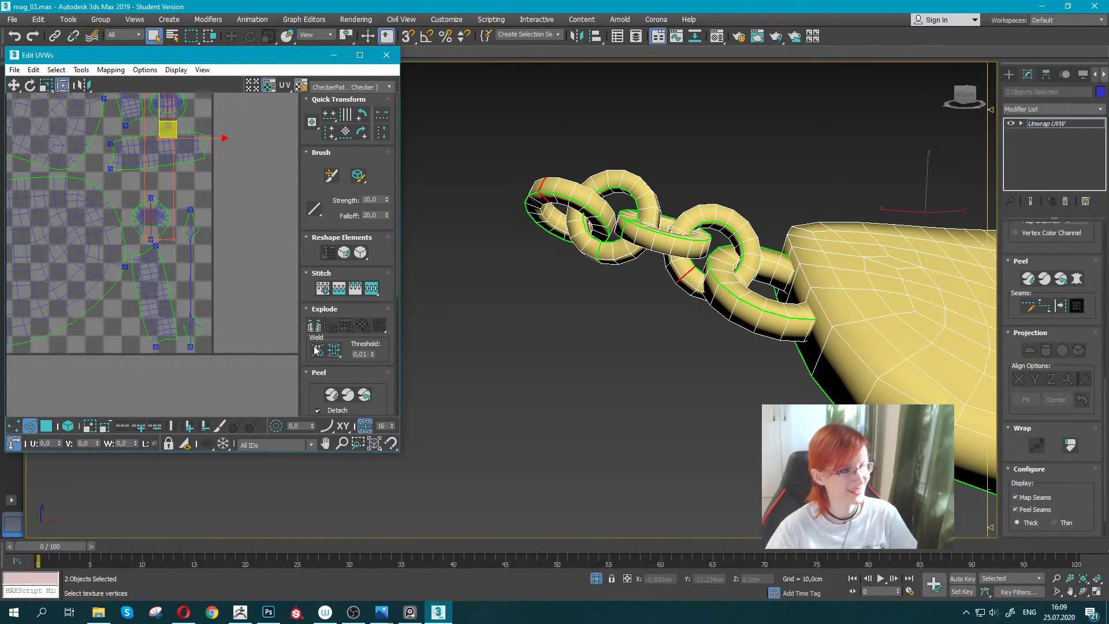
{"action": "left_click", "coordinate": [331, 393]}
{"action": "middle_click_drag", "start_coordinate": [168, 248], "coordinate": [196, 278]}
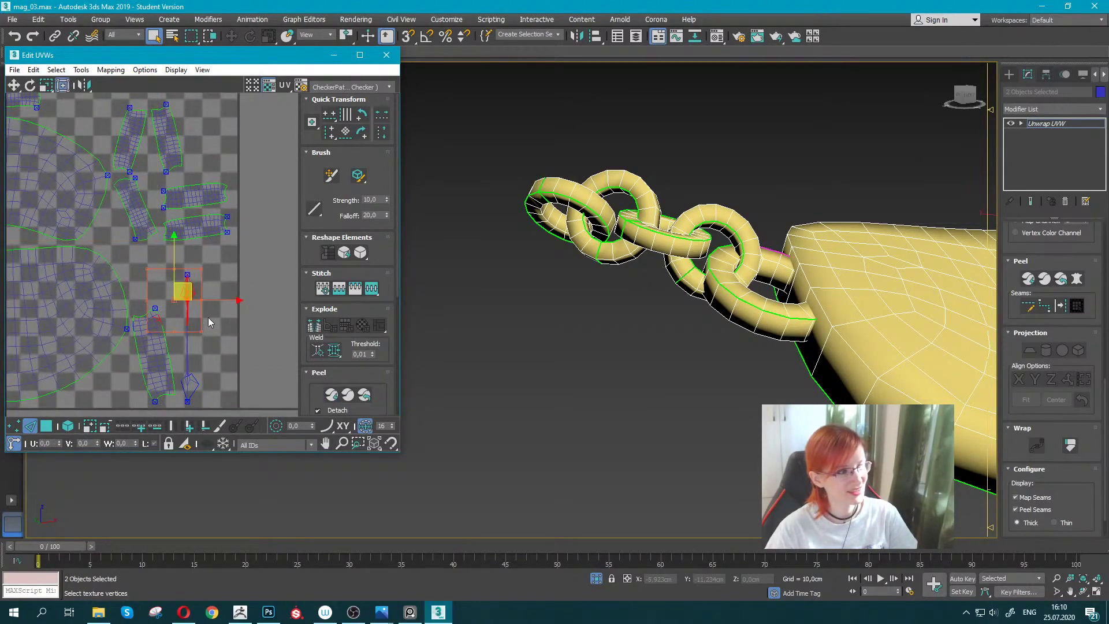
{"action": "scroll", "coordinate": [577, 289], "scroll_direction": "down", "scroll_amount": 3}
Break off two chain-link faces and re-peel and pack the islands into the square.
{"action": "mouse_move", "coordinate": [578, 289]}
{"action": "middle_mouse_down", "text": "alt"}
{"action": "mouse_move", "coordinate": [615, 335]}
{"action": "mouse_move", "coordinate": [606, 398]}
{"action": "mouse_move", "coordinate": [736, 265]}
{"action": "middle_mouse_up", "text": "alt"}
{"action": "scroll", "coordinate": [683, 295], "scroll_direction": "up", "scroll_amount": 4}
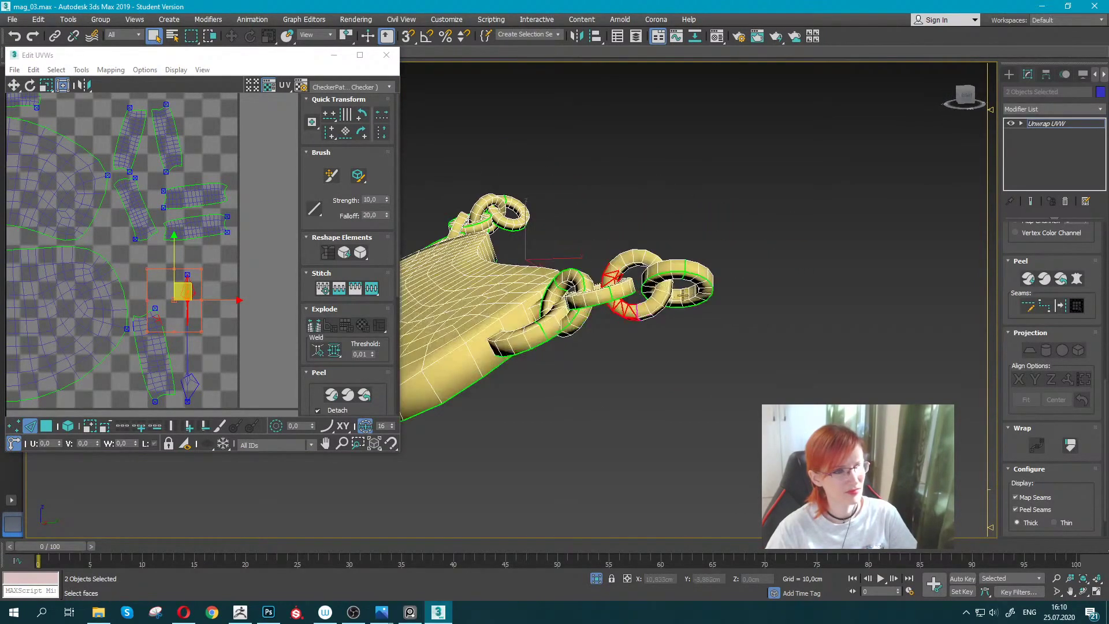
{"action": "scroll", "coordinate": [683, 295], "scroll_direction": "up", "scroll_amount": 2}
{"action": "left_click", "coordinate": [257, 307]}
{"action": "left_click", "coordinate": [36, 423]}
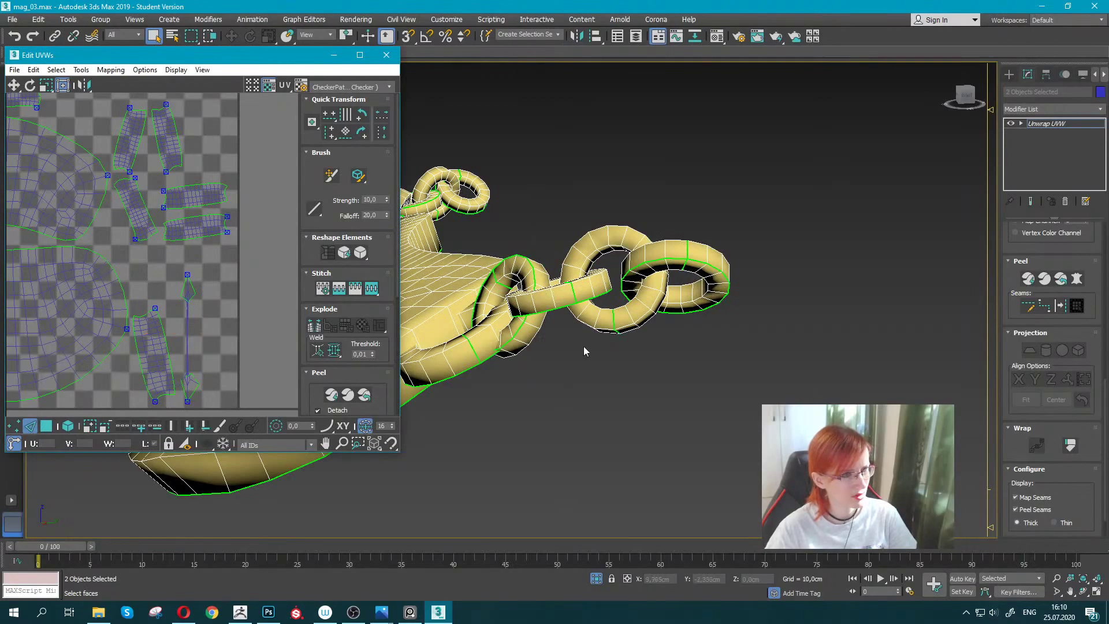
{"action": "left_click", "coordinate": [636, 329]}
{"action": "left_click", "coordinate": [652, 300]}
{"action": "middle_click_drag", "start_coordinate": [652, 301], "coordinate": [282, 273], "text": "alt"}
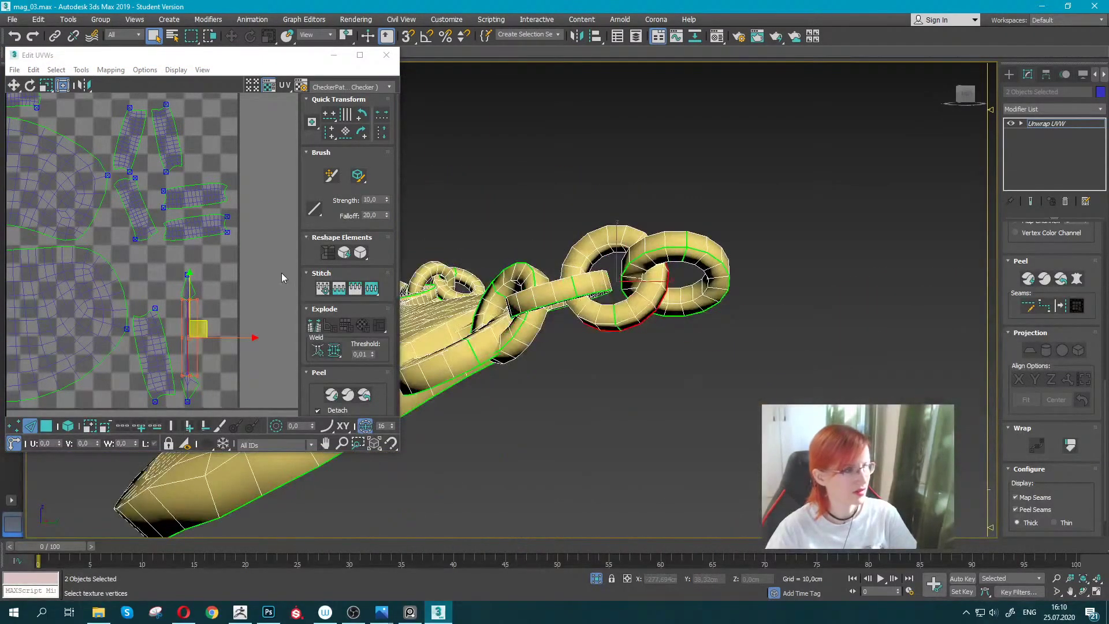
{"action": "left_click", "coordinate": [313, 326]}
{"action": "left_click", "coordinate": [332, 395]}
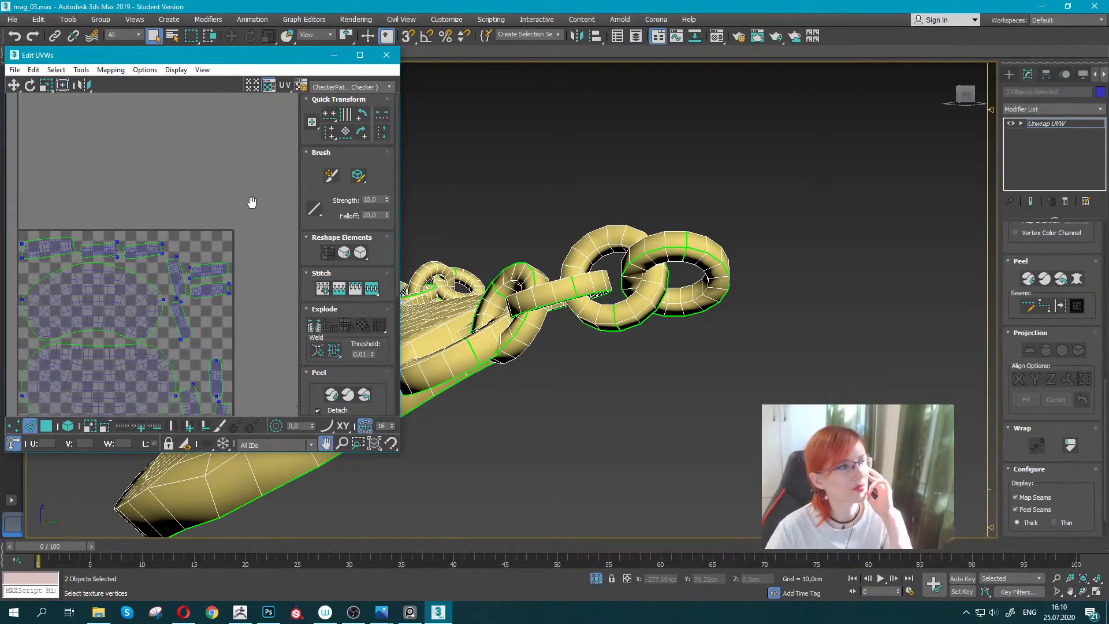
Check the Mapping menu options while selecting small UV islands.
{"action": "middle_click_drag", "start_coordinate": [268, 165], "coordinate": [257, 205]}
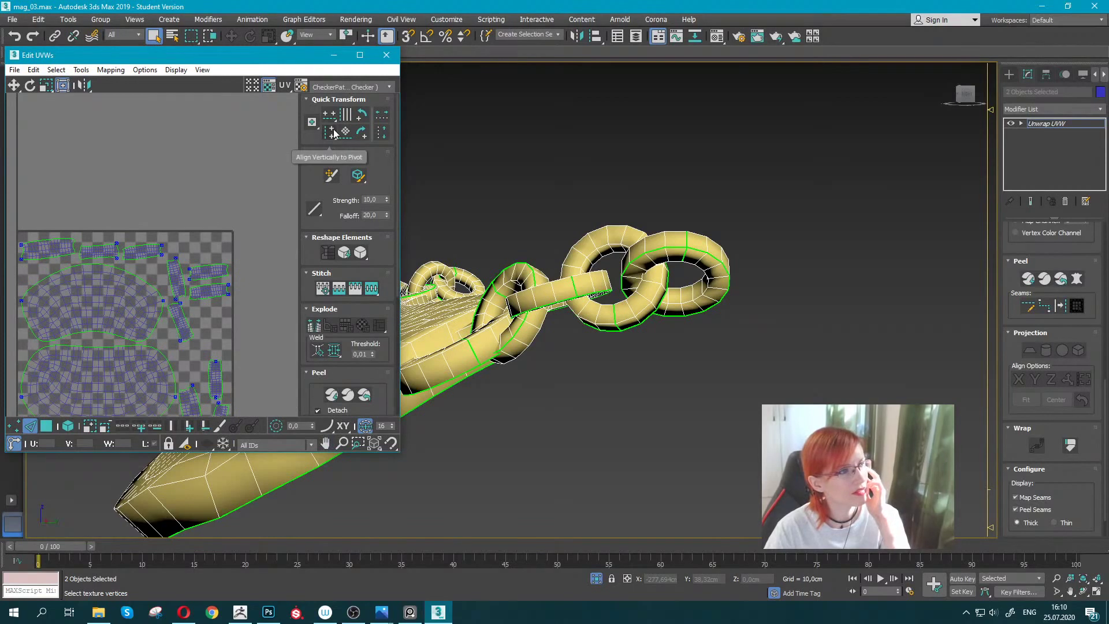
{"action": "left_click", "coordinate": [117, 73]}
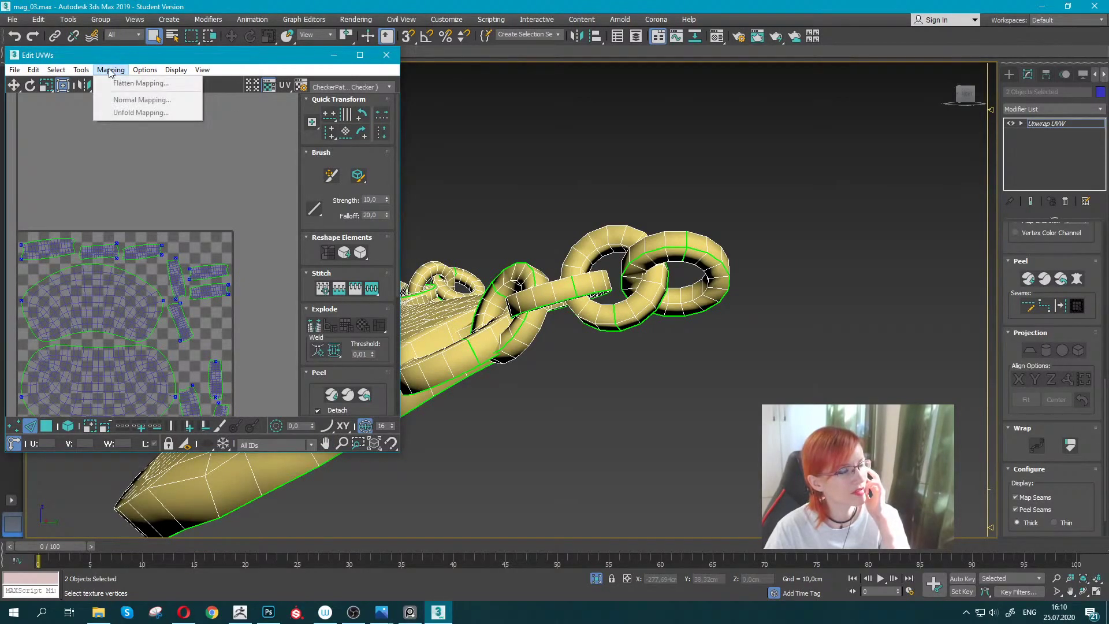
{"action": "left_click", "coordinate": [120, 171]}
{"action": "middle_click_drag", "start_coordinate": [120, 171], "coordinate": [163, 129]}
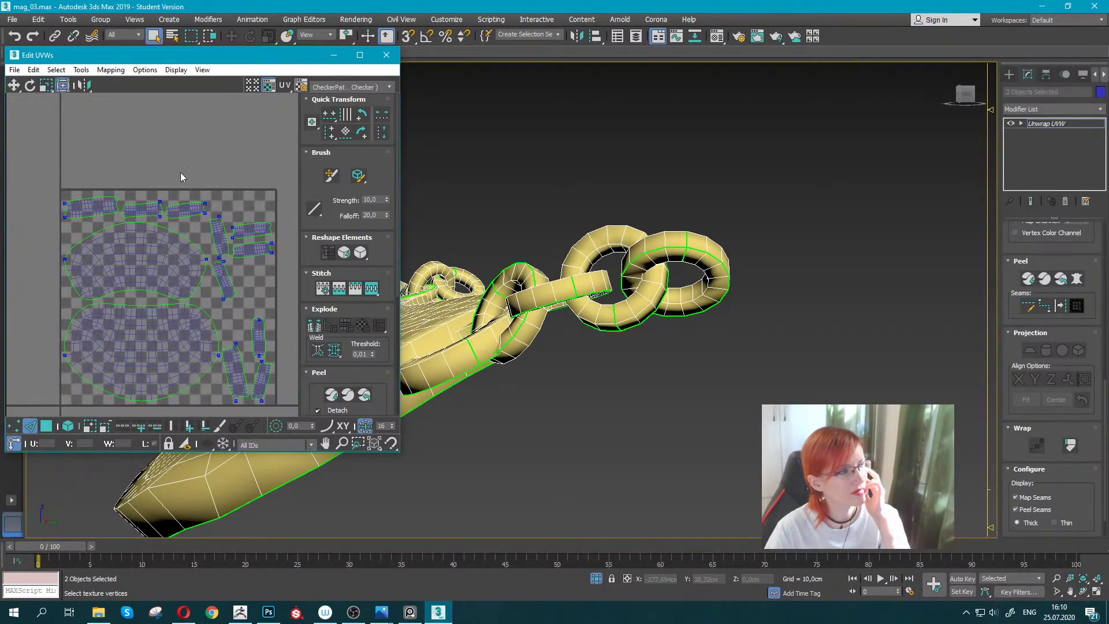
{"action": "left_click", "coordinate": [183, 209]}
{"action": "left_click", "coordinate": [113, 70]}
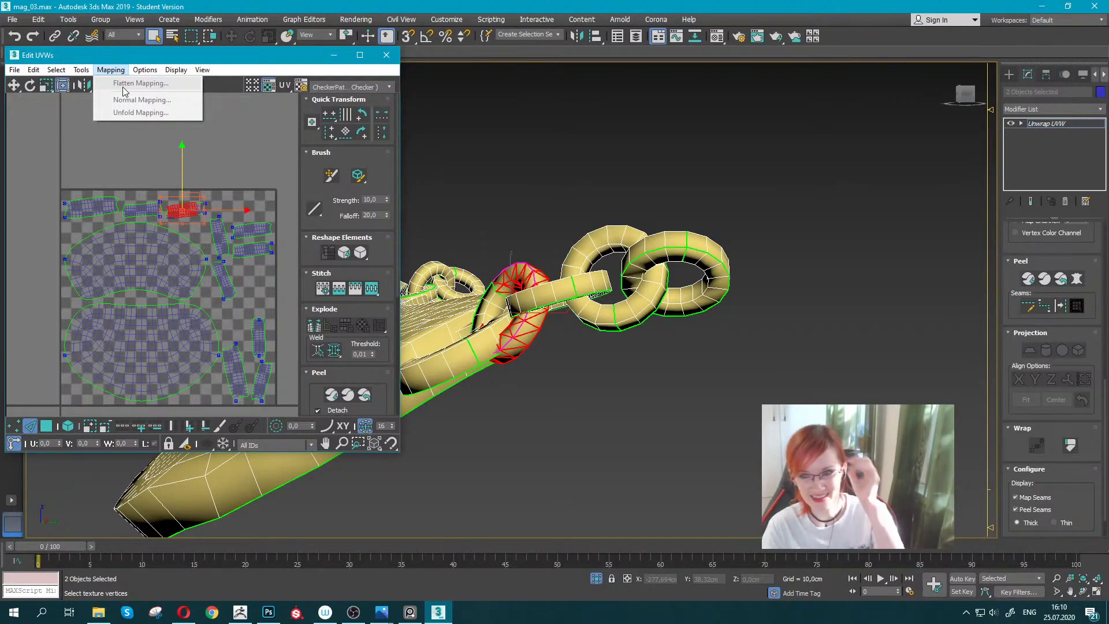
{"action": "left_click", "coordinate": [188, 154]}
{"action": "left_click", "coordinate": [101, 70]}
{"action": "left_click", "coordinate": [102, 155]}
Select the top-left shell, frame the layout, clear selection and close the UV editor.
{"action": "left_click", "coordinate": [102, 202]}
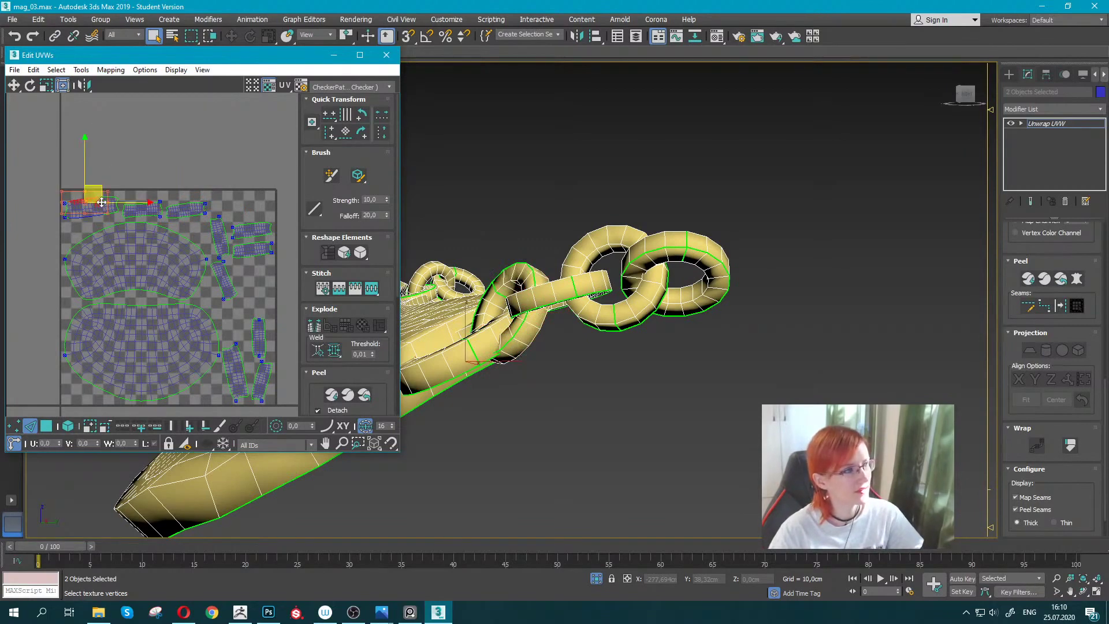
{"action": "scroll", "coordinate": [85, 167], "scroll_direction": "up", "scroll_amount": 4}
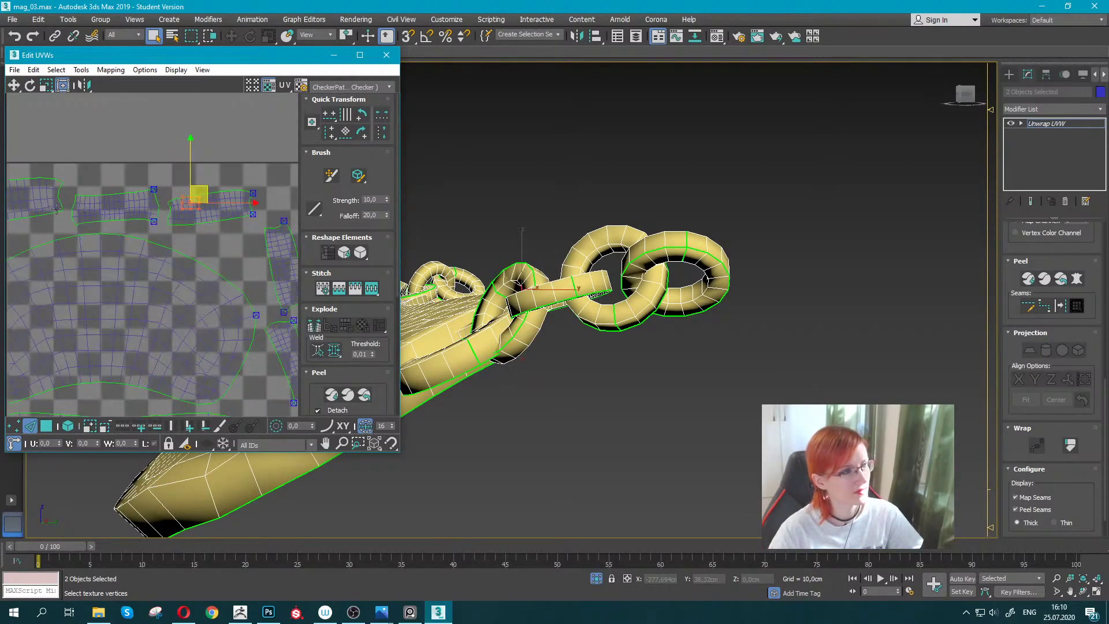
{"action": "left_click_drag", "start_coordinate": [191, 246], "coordinate": [205, 242]}
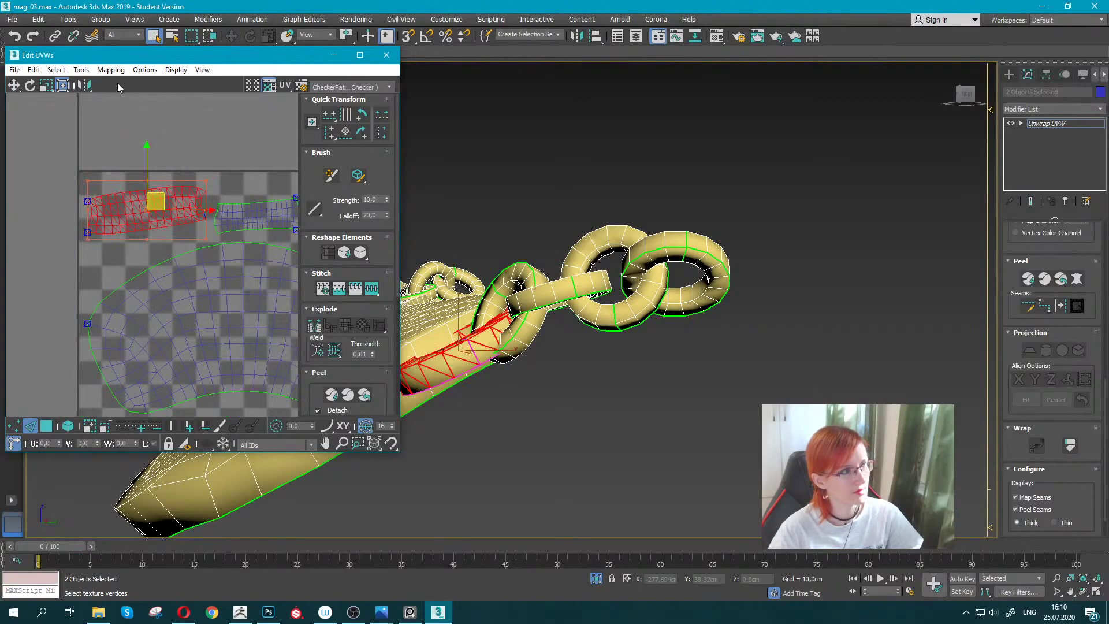
{"action": "key", "text": "z"}
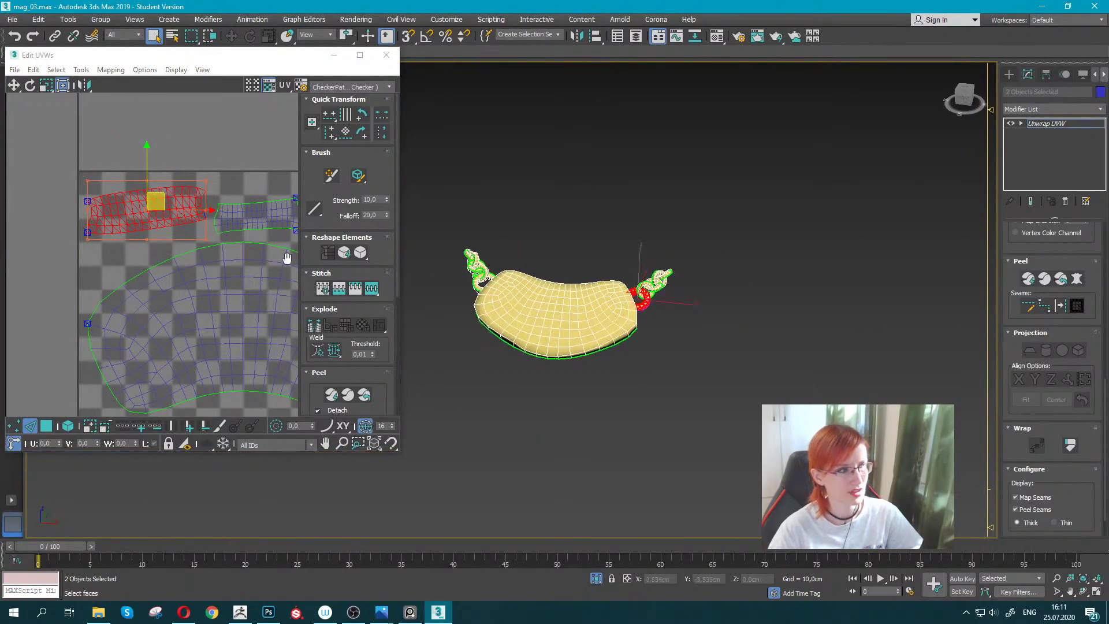
{"action": "scroll", "coordinate": [144, 182], "scroll_direction": "down", "scroll_amount": 3}
{"action": "middle_click_drag", "start_coordinate": [144, 182], "coordinate": [109, 208]}
{"action": "left_click", "coordinate": [245, 237]}
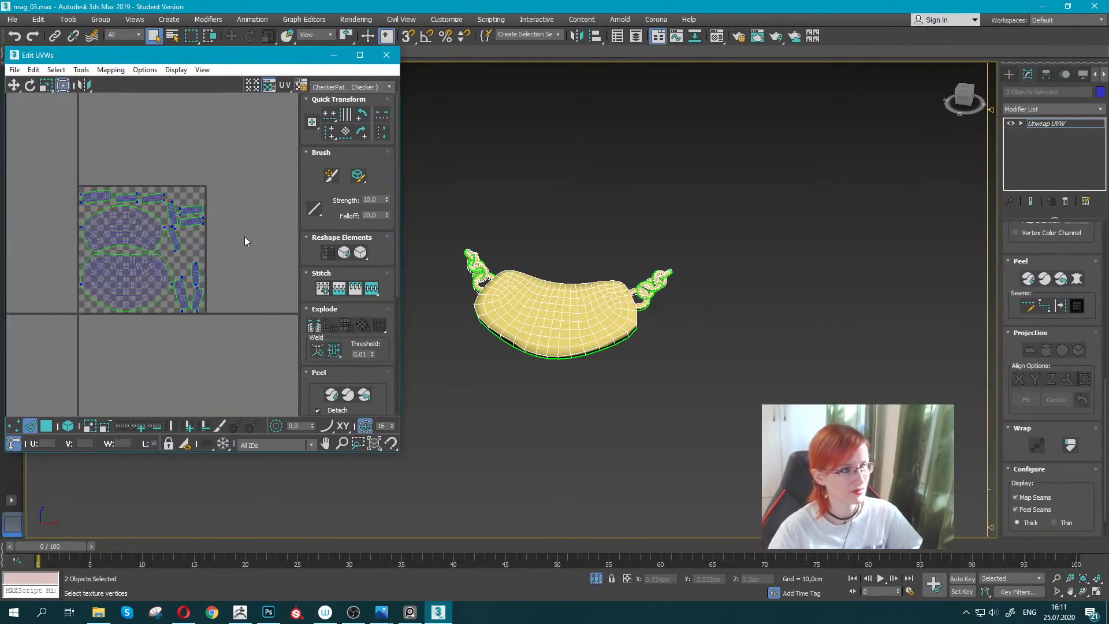
{"action": "left_click", "coordinate": [387, 55]}
Convert the selected mesh to Editable Poly and end isolation.
{"action": "right_click", "coordinate": [550, 270]}
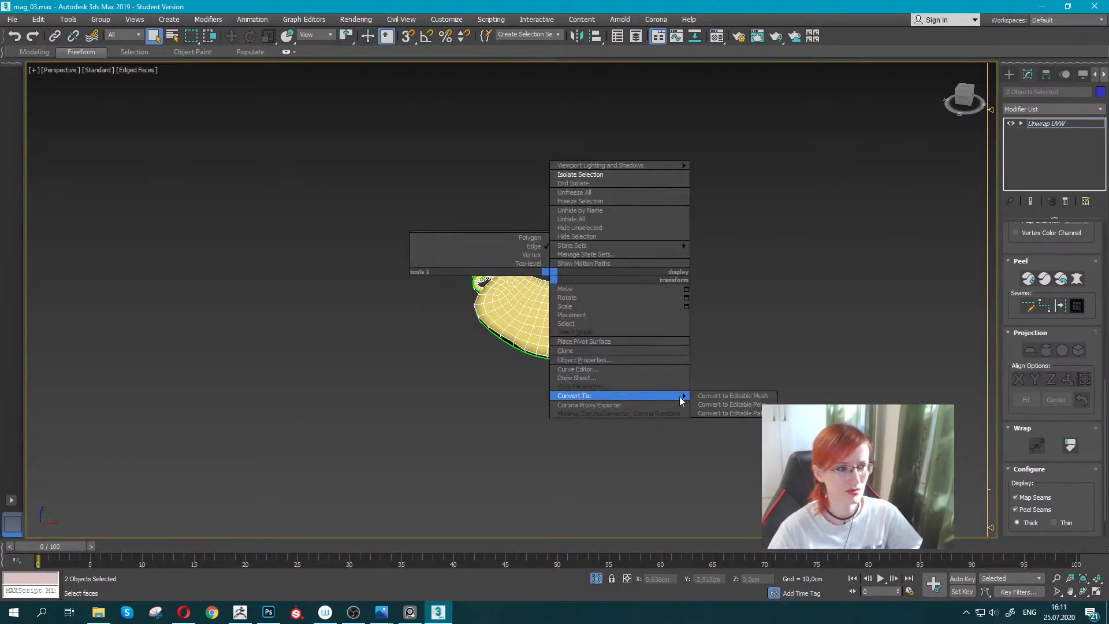
{"action": "left_click", "coordinate": [731, 405]}
{"action": "right_click", "coordinate": [601, 332]}
{"action": "left_click", "coordinate": [621, 238]}
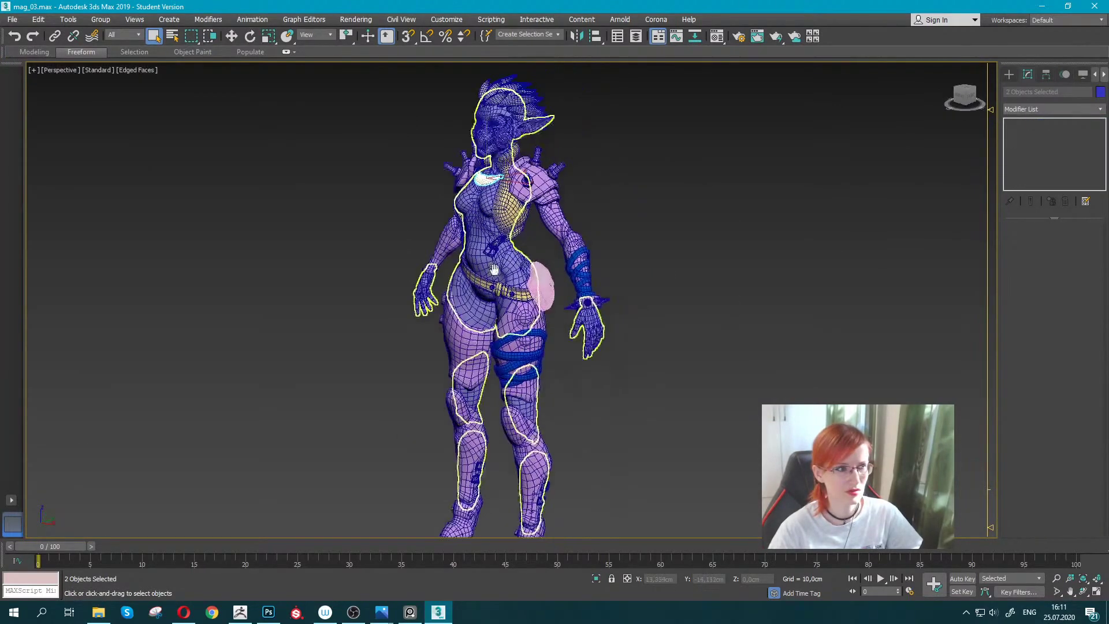
Select the belt, vest, straps and belt pouch together.
{"action": "left_click", "coordinate": [471, 342]}
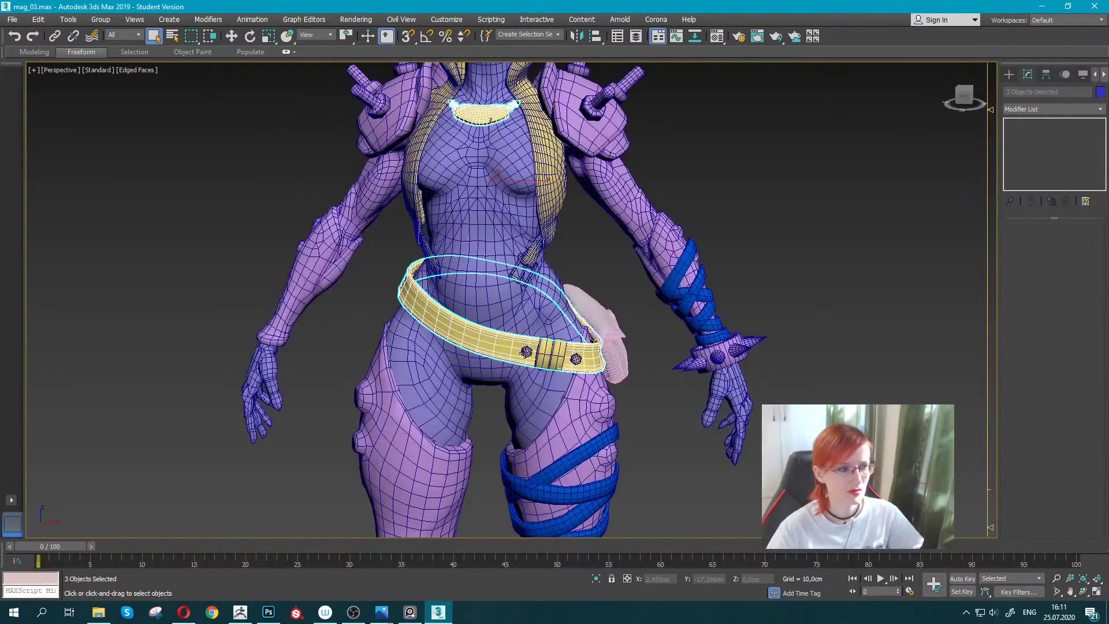
{"action": "middle_click_drag", "start_coordinate": [545, 351], "coordinate": [547, 459]}
{"action": "left_click", "coordinate": [532, 245], "text": "ctrl"}
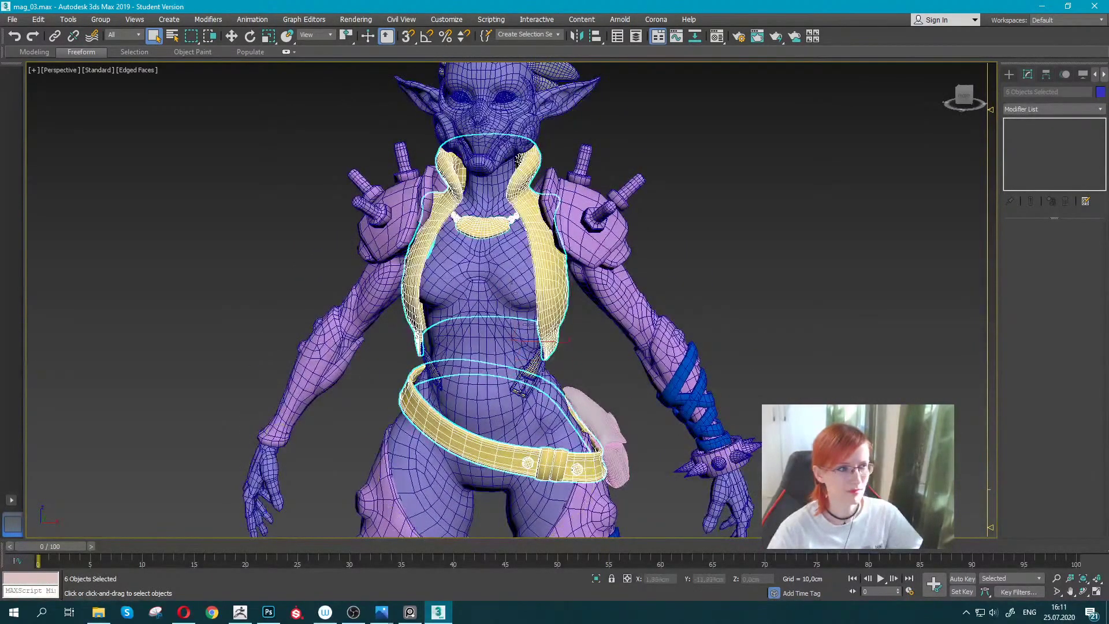
{"action": "left_click", "coordinate": [533, 375], "text": "ctrl"}
{"action": "left_click", "coordinate": [520, 390], "text": "ctrl"}
{"action": "mouse_move", "coordinate": [520, 390]}
{"action": "middle_mouse_down", "text": "alt"}
{"action": "mouse_move", "coordinate": [626, 267]}
{"action": "mouse_move", "coordinate": [408, 283]}
{"action": "middle_mouse_up", "text": "alt"}
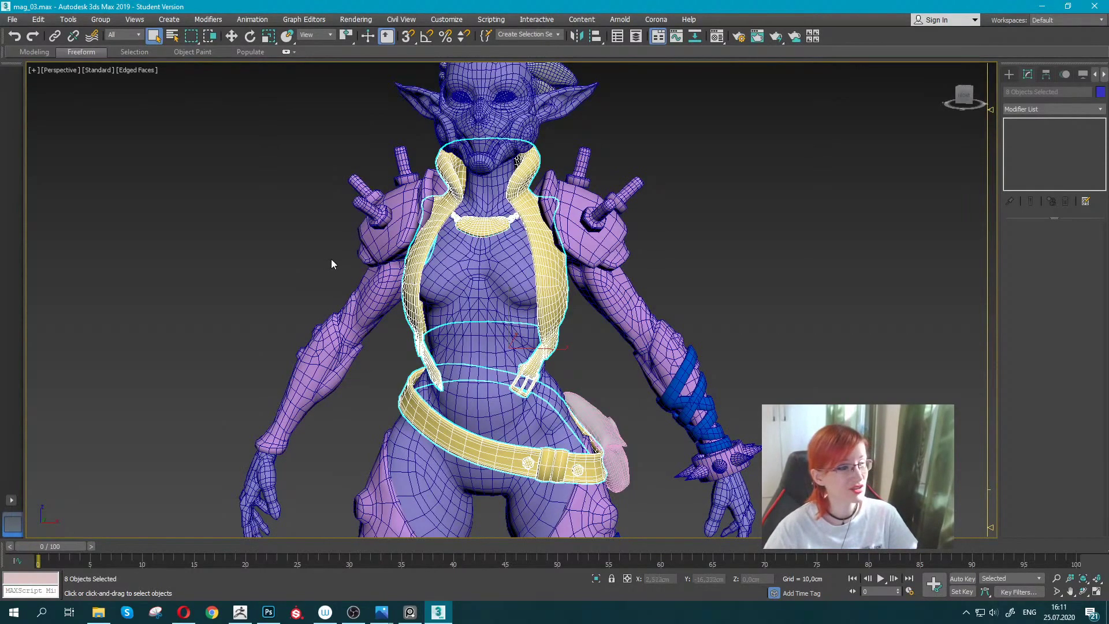
{"action": "left_click", "coordinate": [208, 19]}
{"action": "mouse_move", "coordinate": [252, 19]}
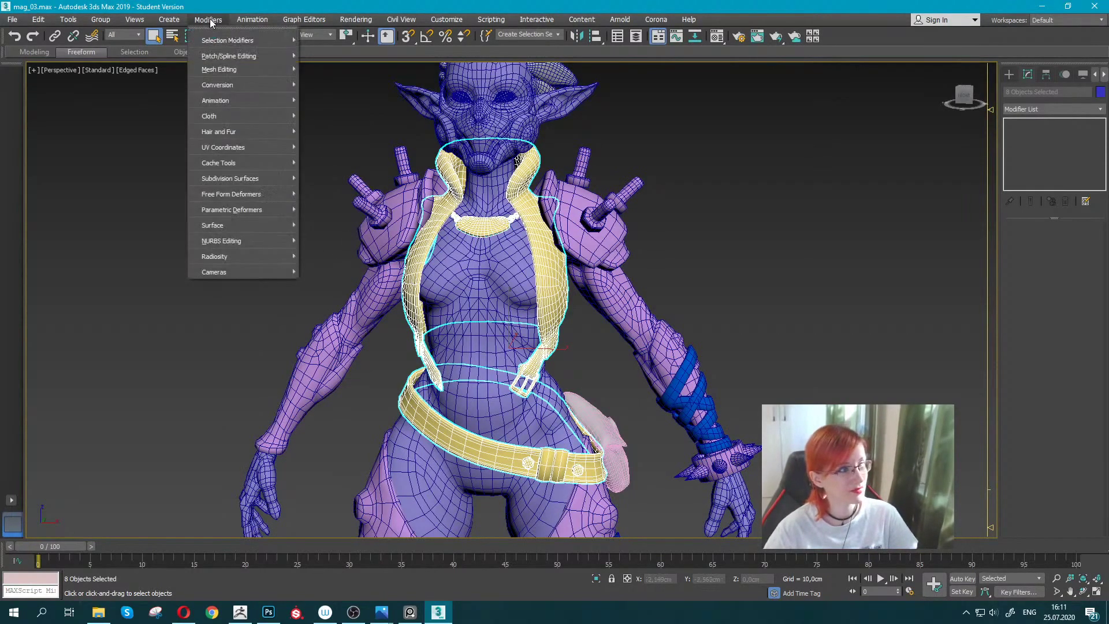
{"action": "left_click", "coordinate": [244, 21]}
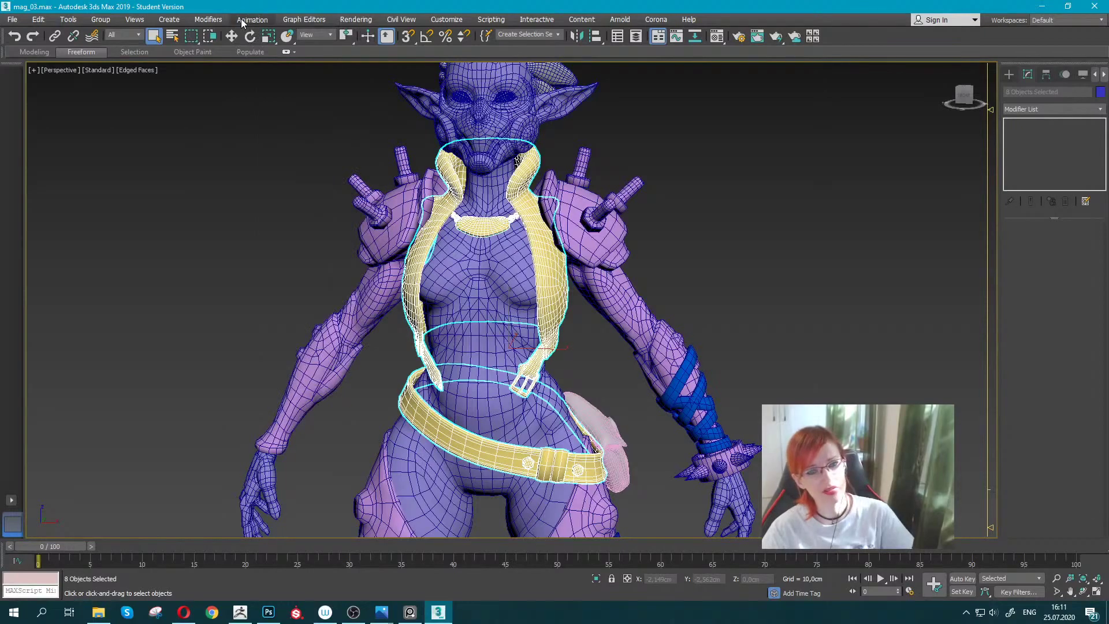
{"action": "middle_click_drag", "start_coordinate": [591, 272], "coordinate": [578, 167]}
{"action": "left_click", "coordinate": [584, 322], "text": "ctrl"}
Add an Unwrap UVW modifier to the selected pieces and open its UV editor.
{"action": "left_click", "coordinate": [1082, 110]}
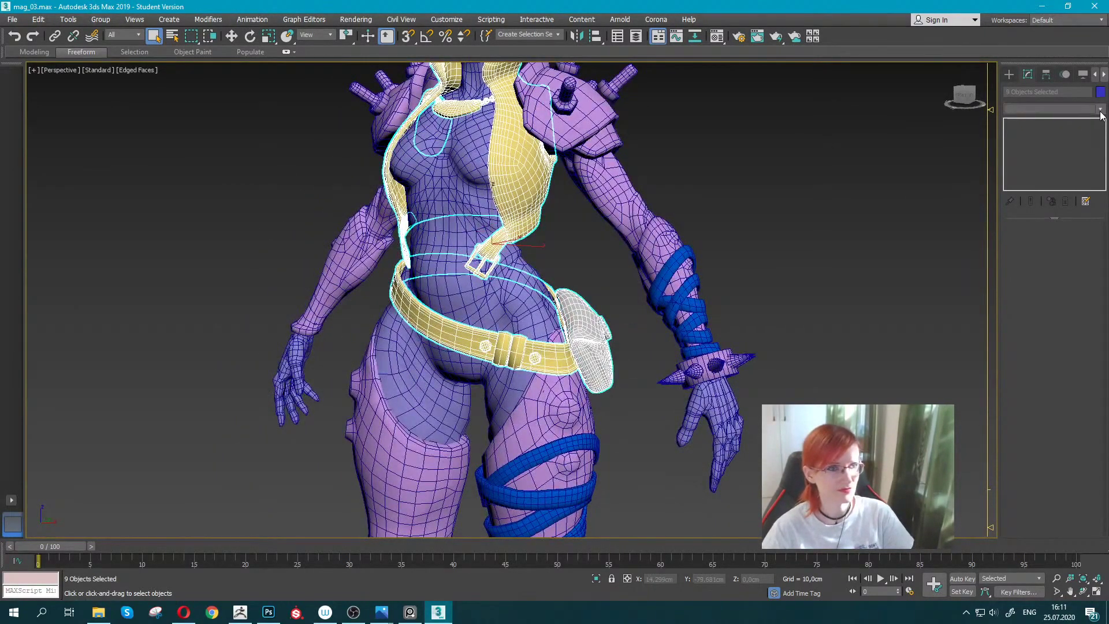
{"action": "scroll", "coordinate": [1054, 477], "scroll_direction": "down", "scroll_amount": 10}
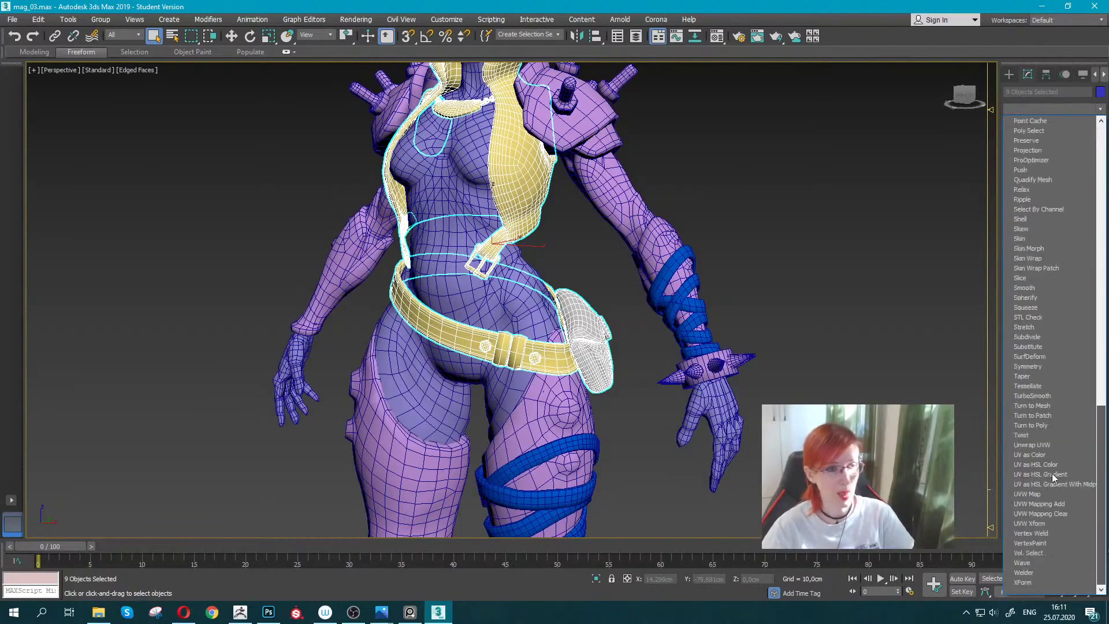
{"action": "left_click", "coordinate": [1031, 445]}
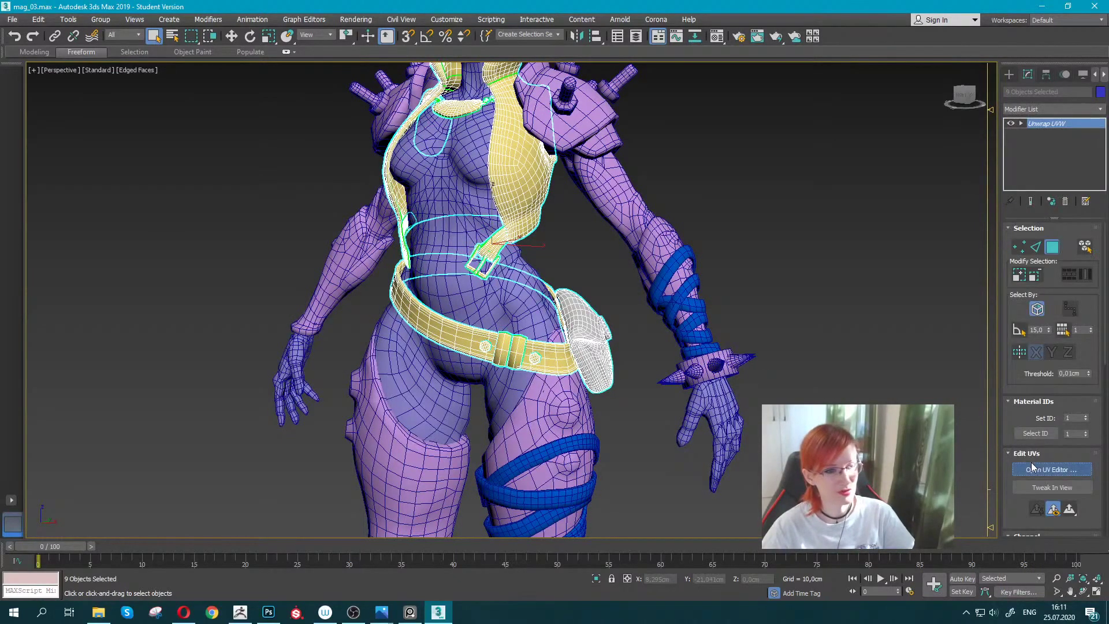
{"action": "left_click", "coordinate": [1032, 468]}
Save the scene as mag_03.max, replacing the existing file.
{"action": "scroll", "coordinate": [68, 250], "scroll_direction": "down", "scroll_amount": 3}
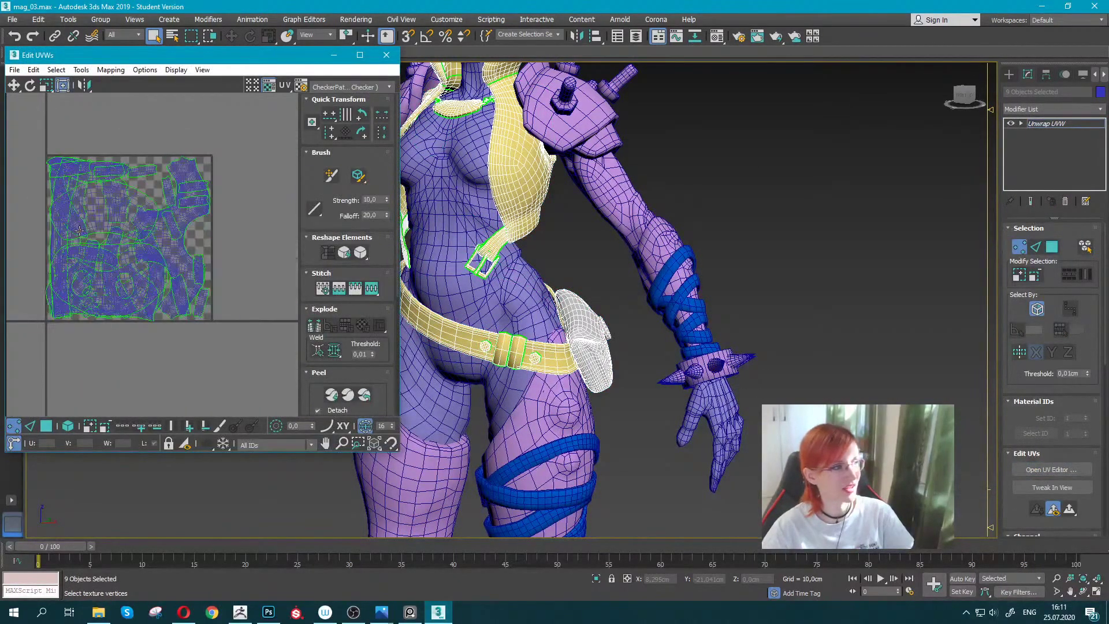
{"action": "left_click", "coordinate": [12, 19]}
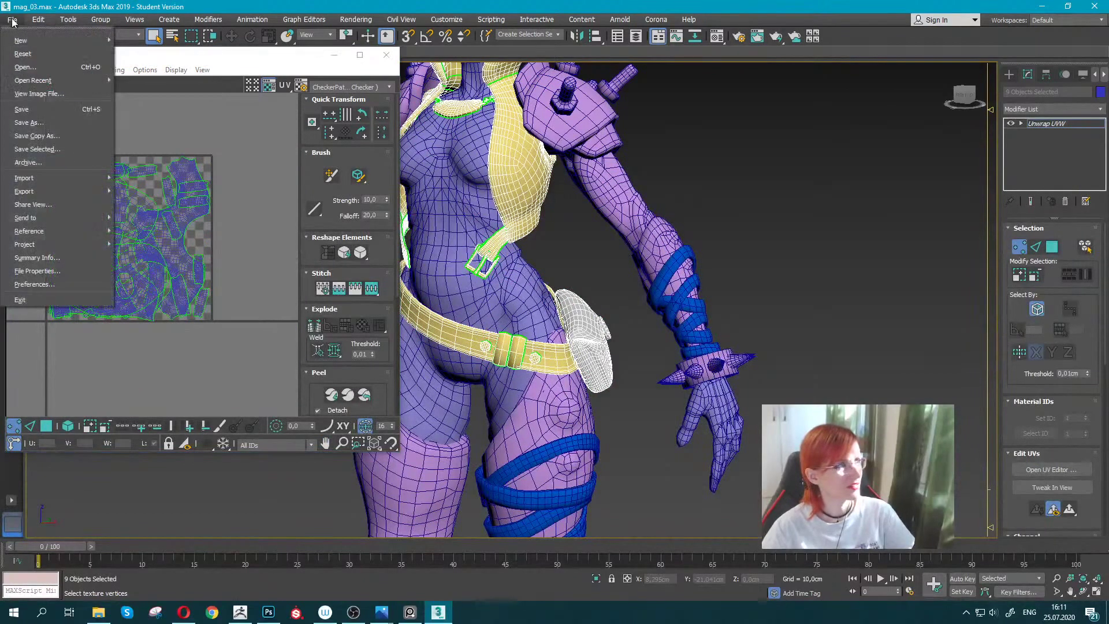
{"action": "left_click", "coordinate": [35, 124]}
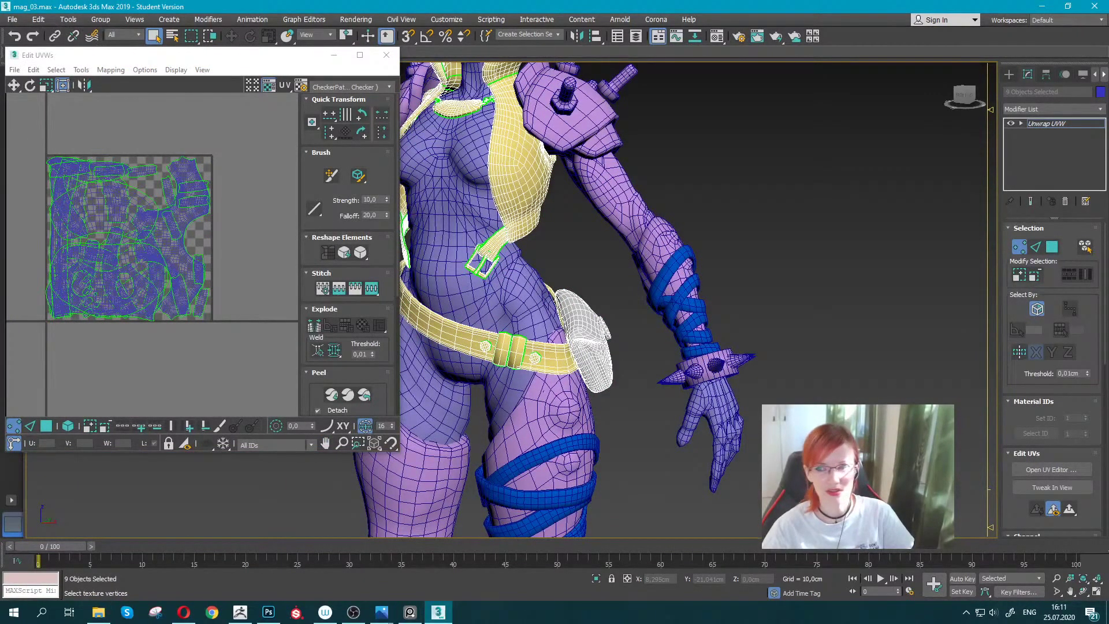
{"action": "key", "text": "Return"}
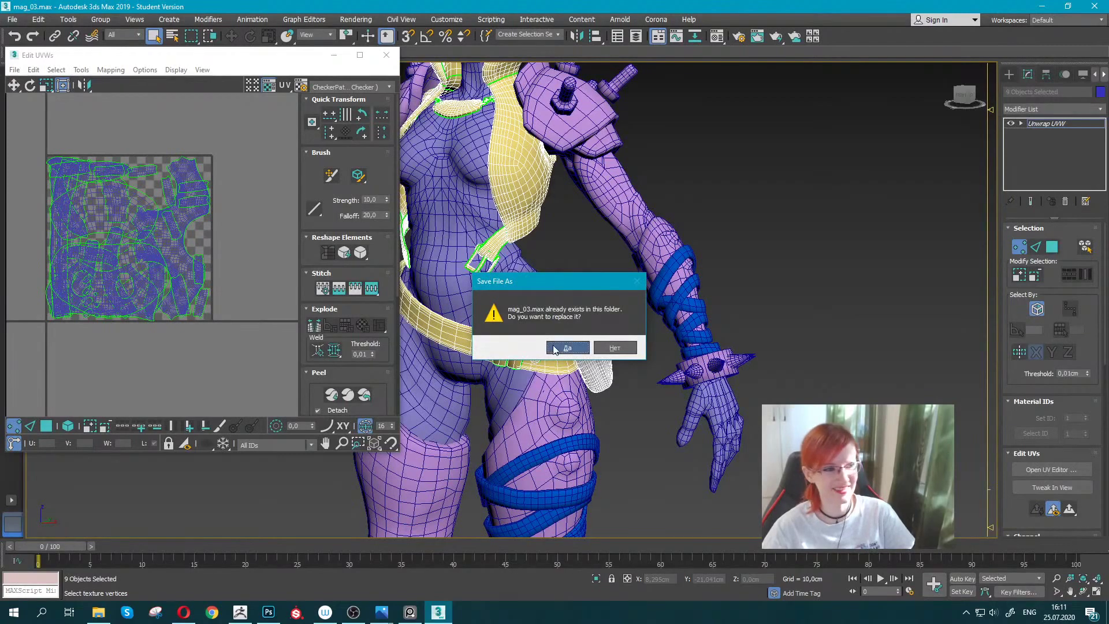
{"action": "left_click", "coordinate": [554, 348]}
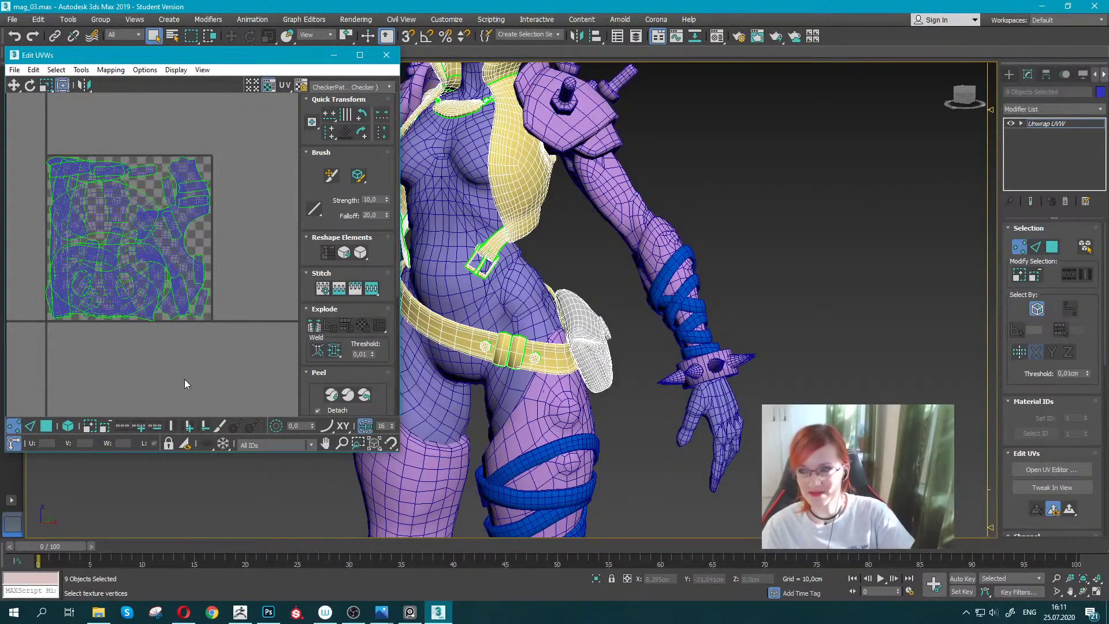
Switch to polygon selection and select all the UV islands in the editor.
{"action": "middle_click_drag", "start_coordinate": [175, 377], "coordinate": [207, 383]}
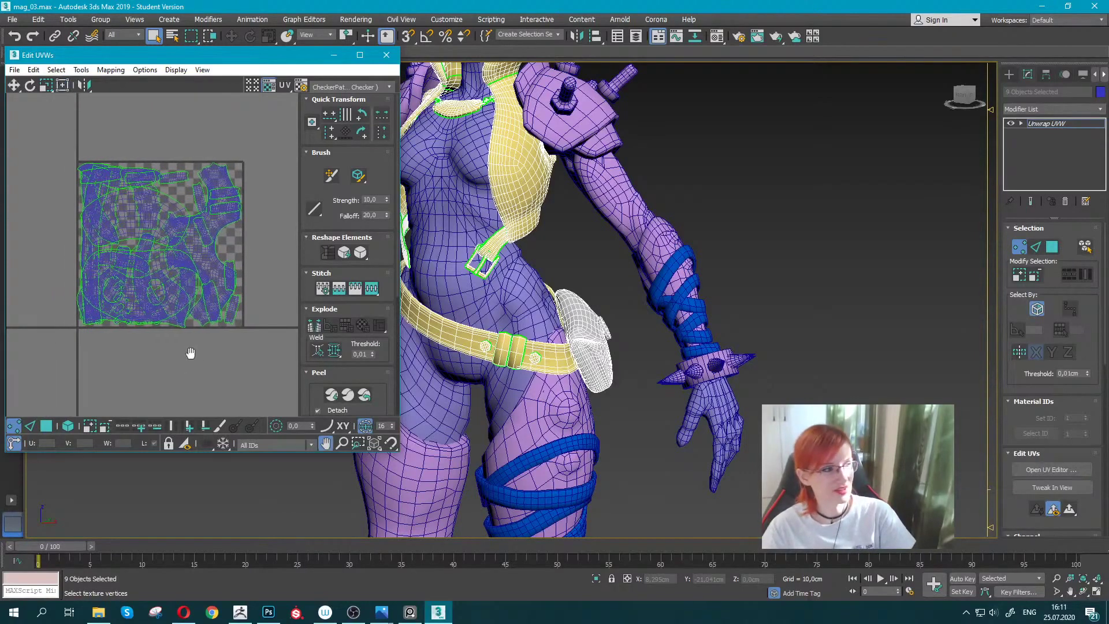
{"action": "key", "text": "3"}
{"action": "left_click", "coordinate": [93, 197]}
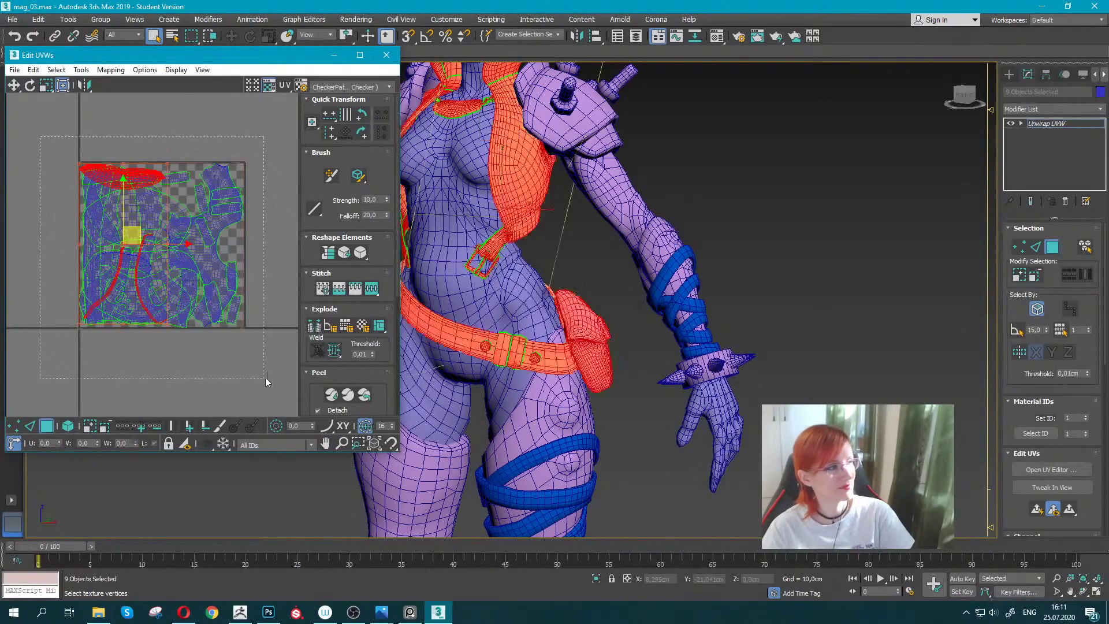
{"action": "left_click_drag", "start_coordinate": [70, 153], "coordinate": [265, 377]}
{"action": "left_click", "coordinate": [109, 70]}
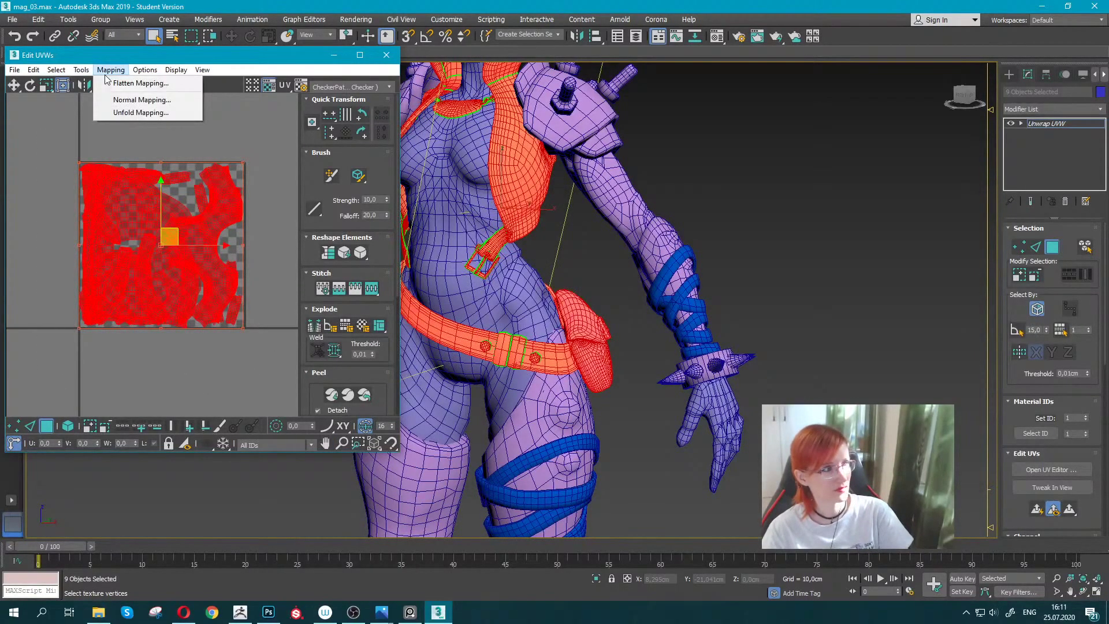
{"action": "left_click", "coordinate": [67, 110]}
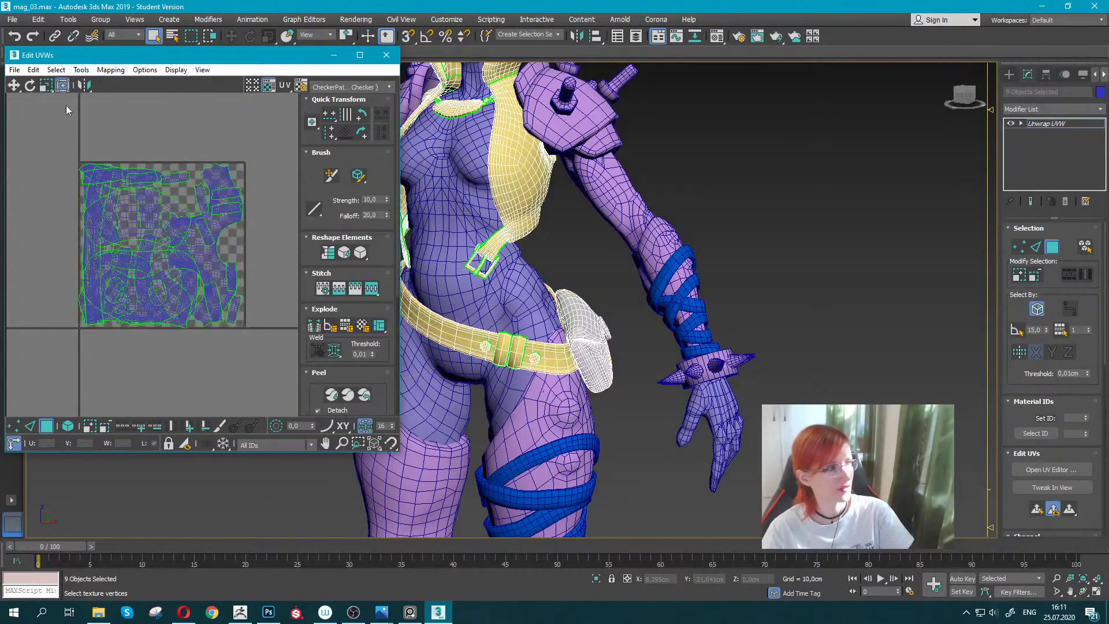
{"action": "left_click_drag", "start_coordinate": [277, 364], "coordinate": [47, 129]}
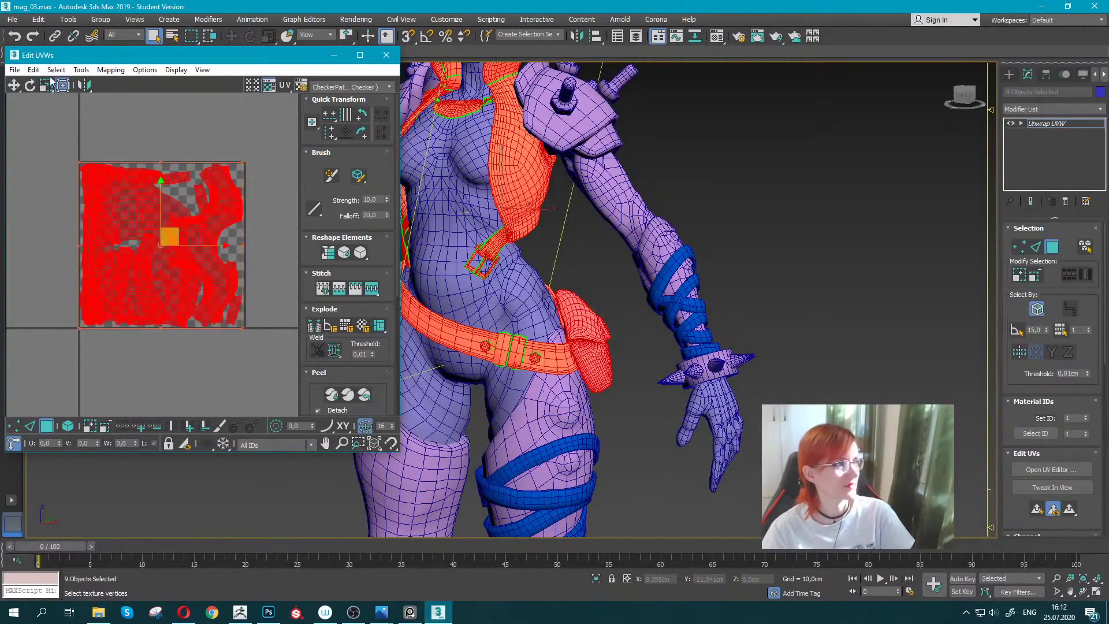
Pack the selected UVs with 0,005 padding, which crashes 3ds Max.
{"action": "left_click", "coordinate": [81, 70]}
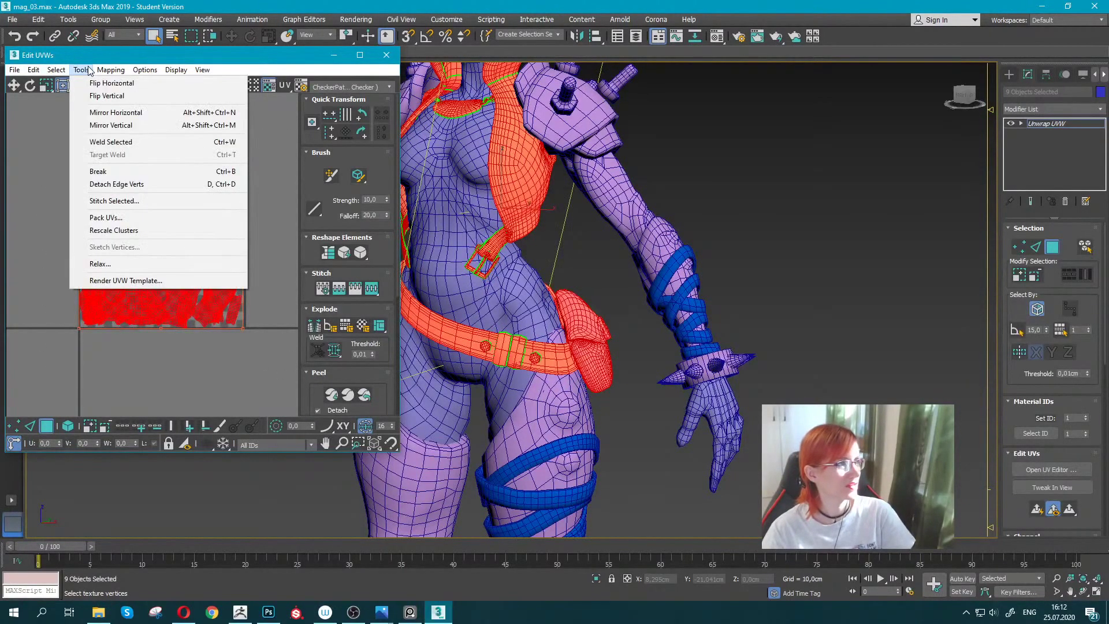
{"action": "left_click", "coordinate": [97, 222]}
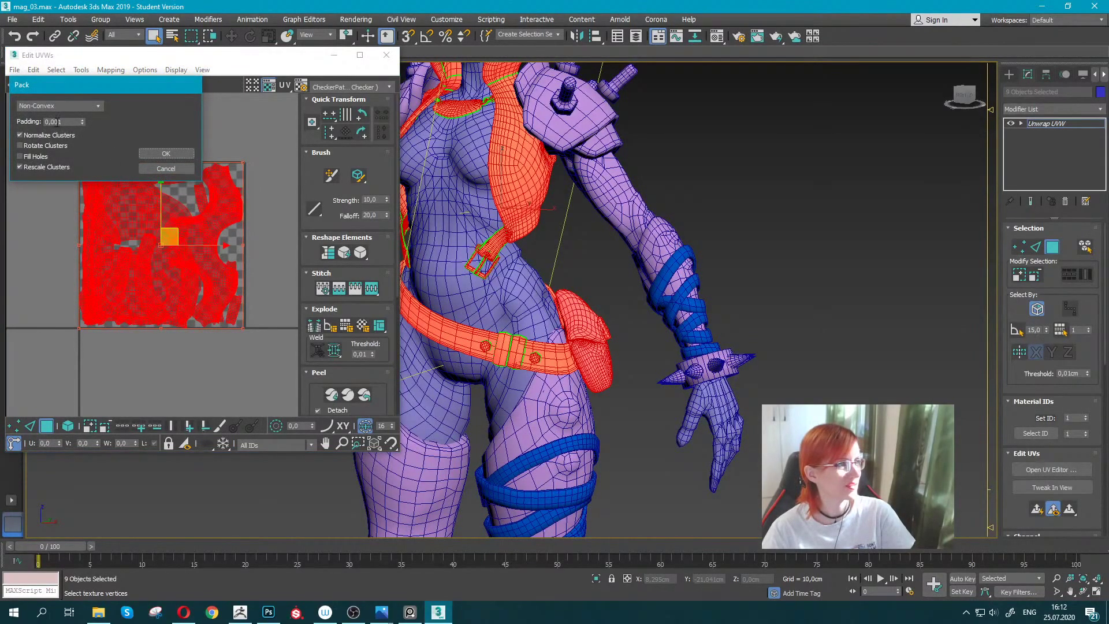
{"action": "type", "text": "0,005"}
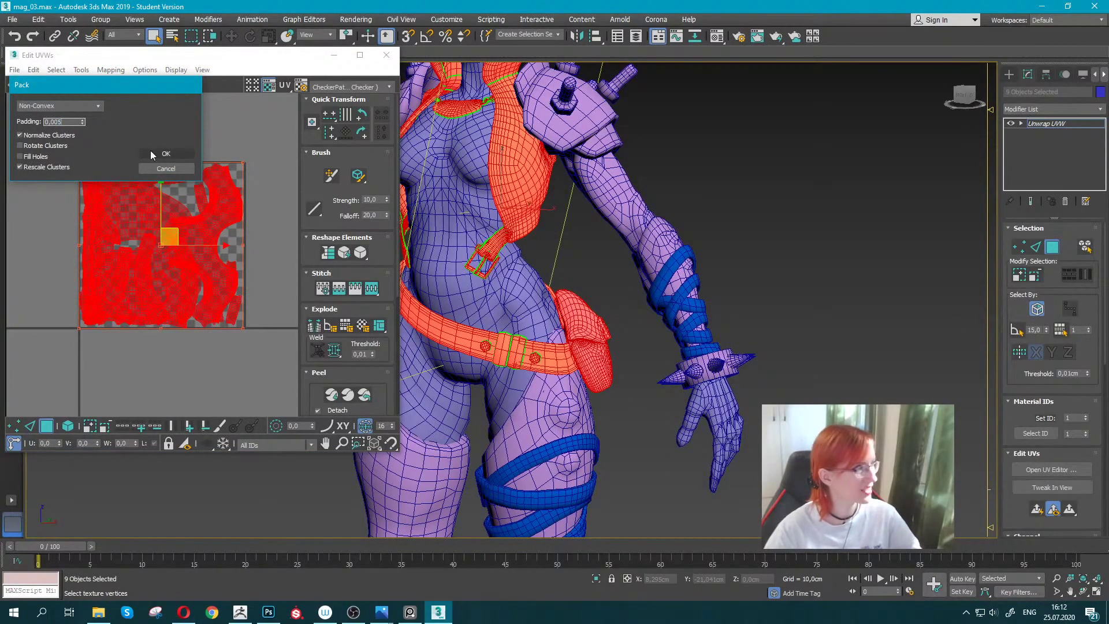
{"action": "left_click", "coordinate": [167, 153]}
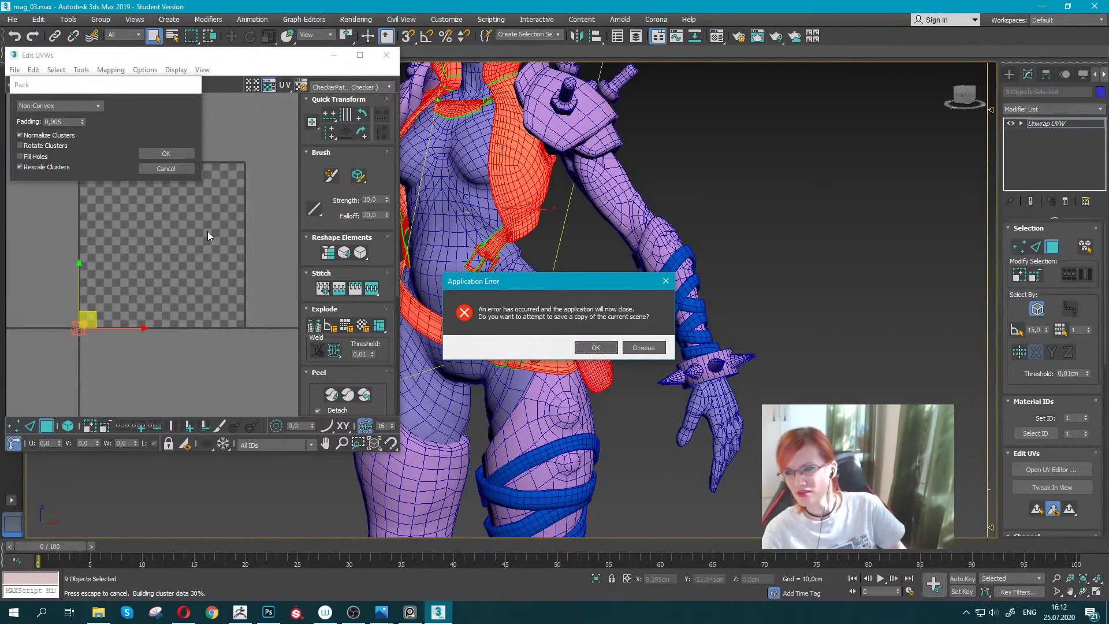
Acknowledge the 3ds Max Application Error, cancel the crash report and dismiss the cancelled notice.
{"action": "left_click", "coordinate": [643, 347]}
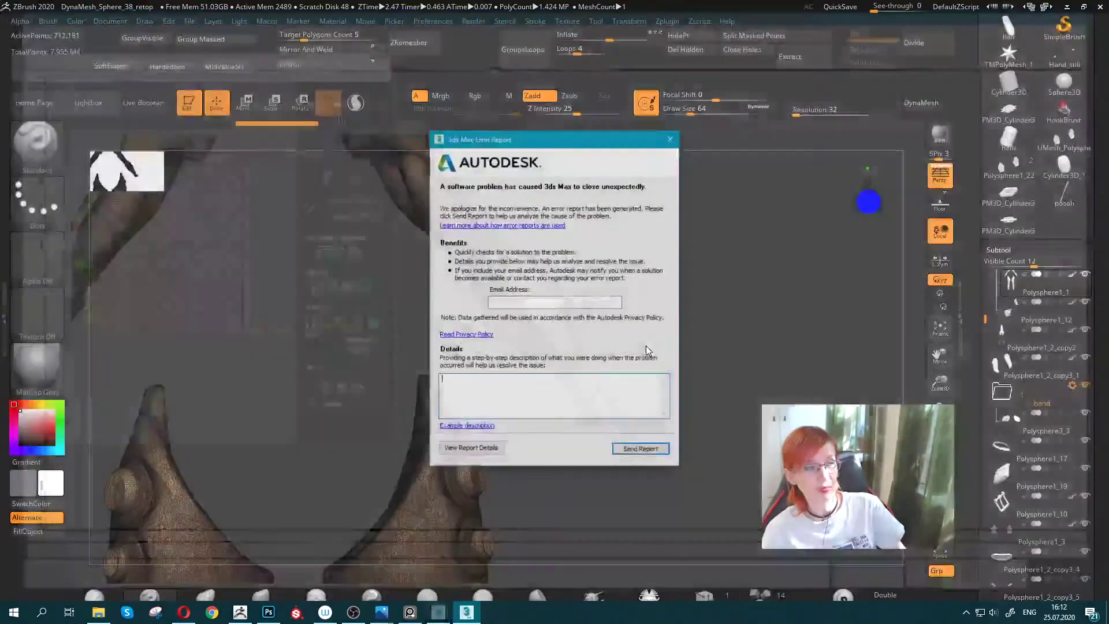
{"action": "left_click", "coordinate": [668, 141]}
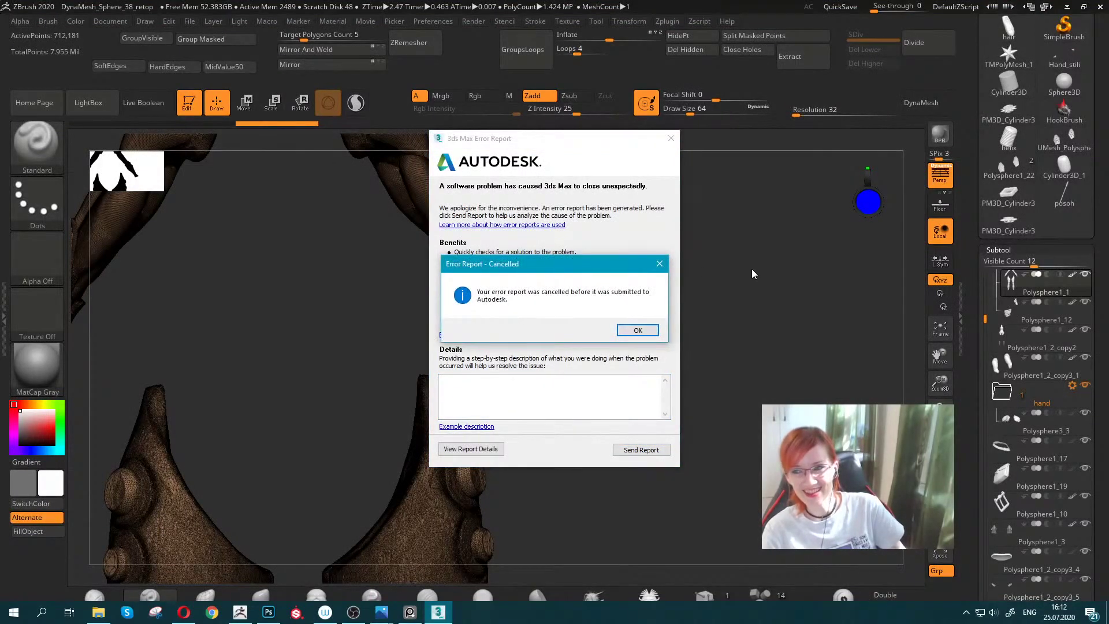
{"action": "left_click", "coordinate": [637, 330]}
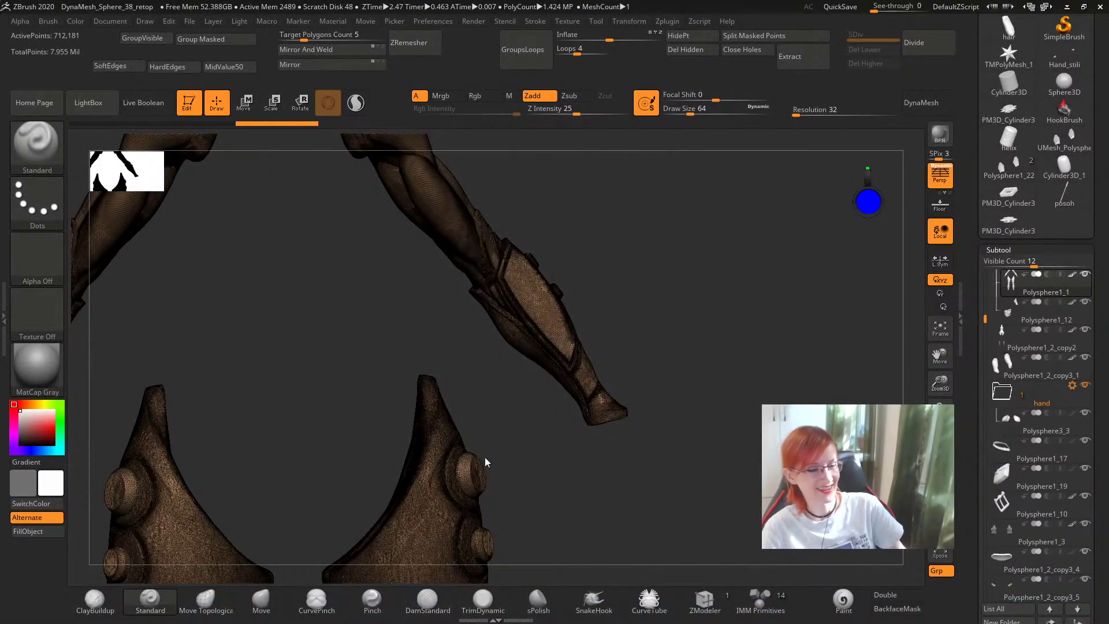
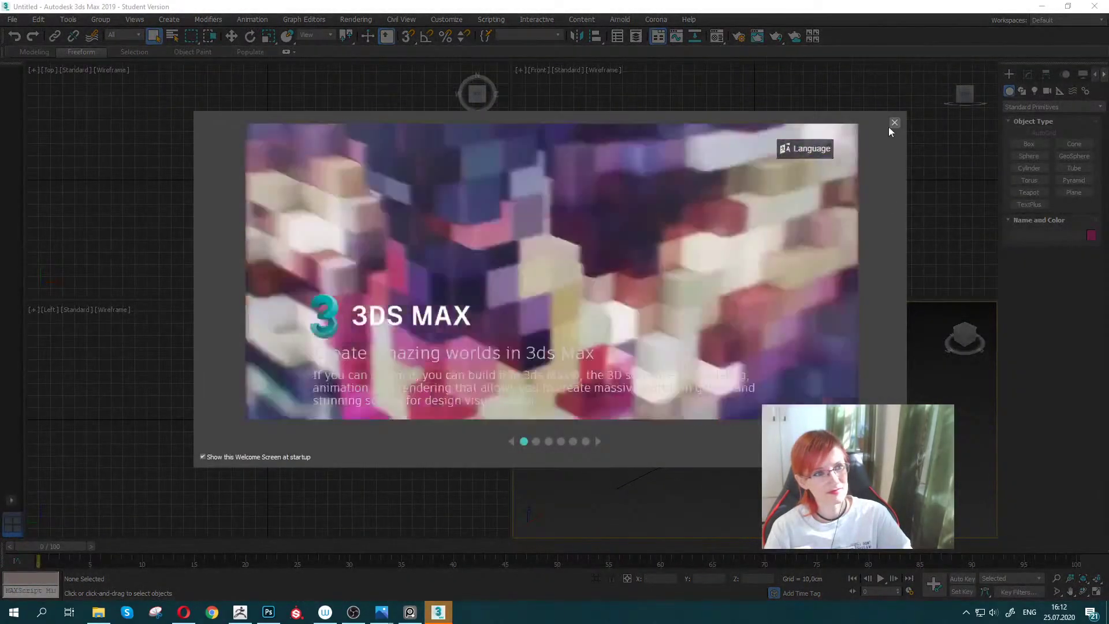
Close the Welcome Screen and load the mag_03.max scene despite the missing texture.
{"action": "left_click", "coordinate": [894, 123]}
{"action": "left_click", "coordinate": [12, 19]}
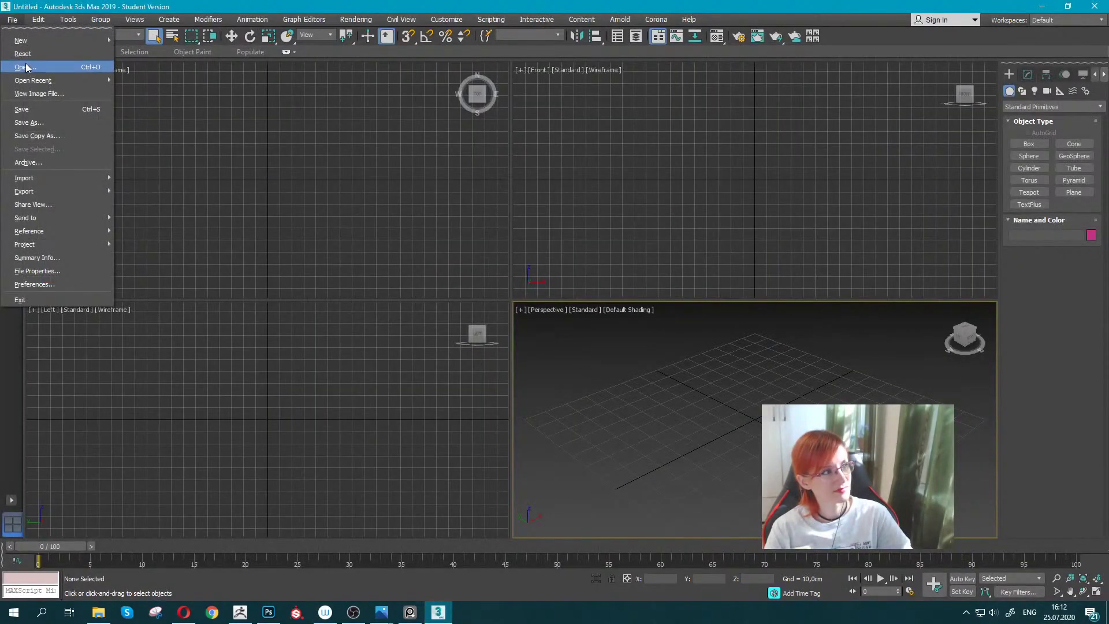
{"action": "key", "text": "Escape"}
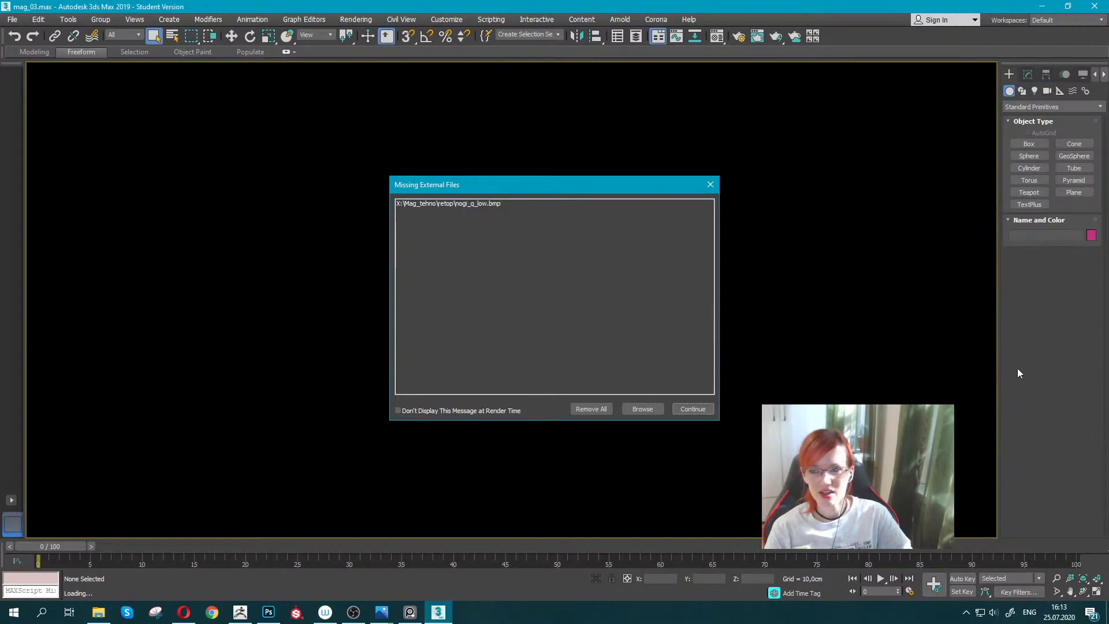
{"action": "left_click", "coordinate": [693, 409]}
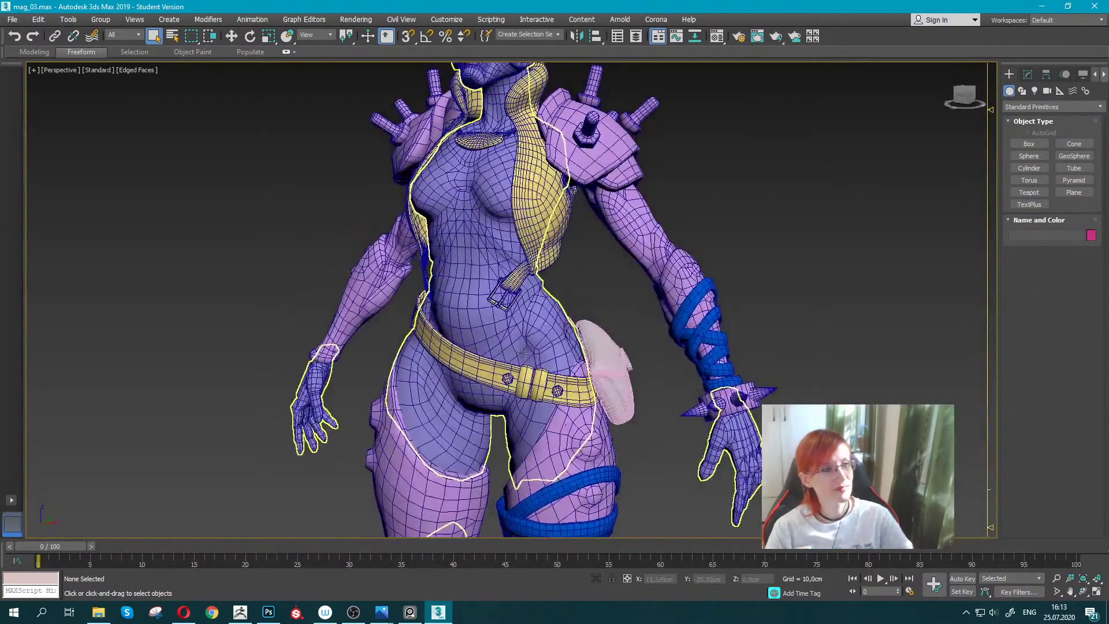
Select the vest, belt, small strap, buckle, chest pendant, forearm strap and pouch.
{"action": "left_click", "coordinate": [526, 247]}
{"action": "left_click", "coordinate": [520, 370], "text": "ctrl"}
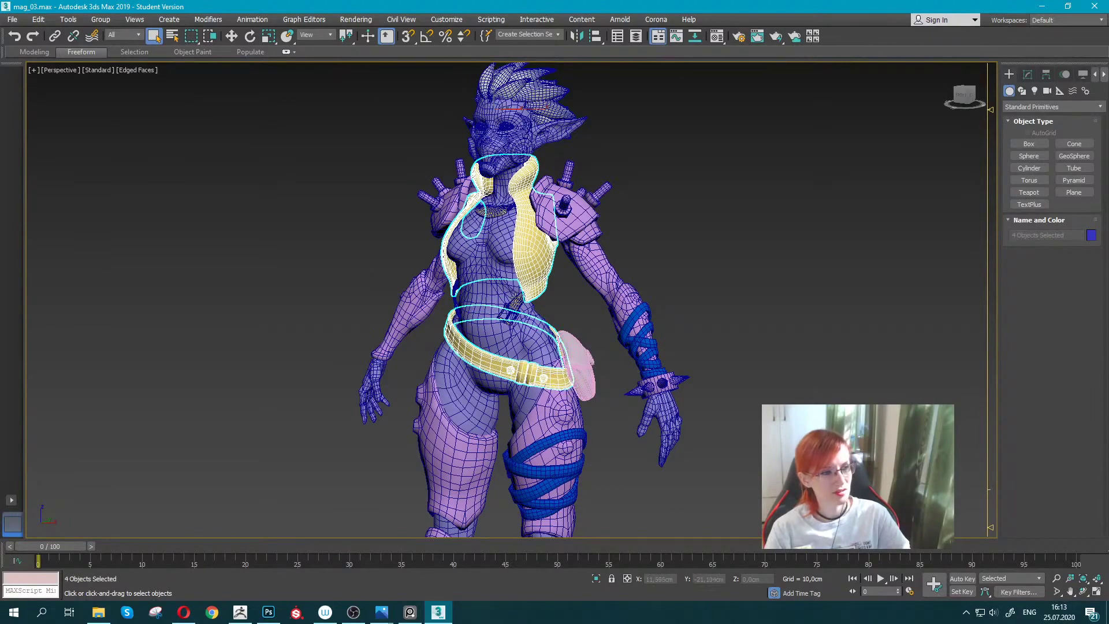
{"action": "left_click", "coordinate": [515, 298], "text": "ctrl"}
{"action": "scroll", "coordinate": [513, 298], "scroll_direction": "up", "scroll_amount": 5}
{"action": "left_click", "coordinate": [480, 376], "text": "ctrl"}
{"action": "middle_click_drag", "start_coordinate": [470, 104], "coordinate": [462, 324]}
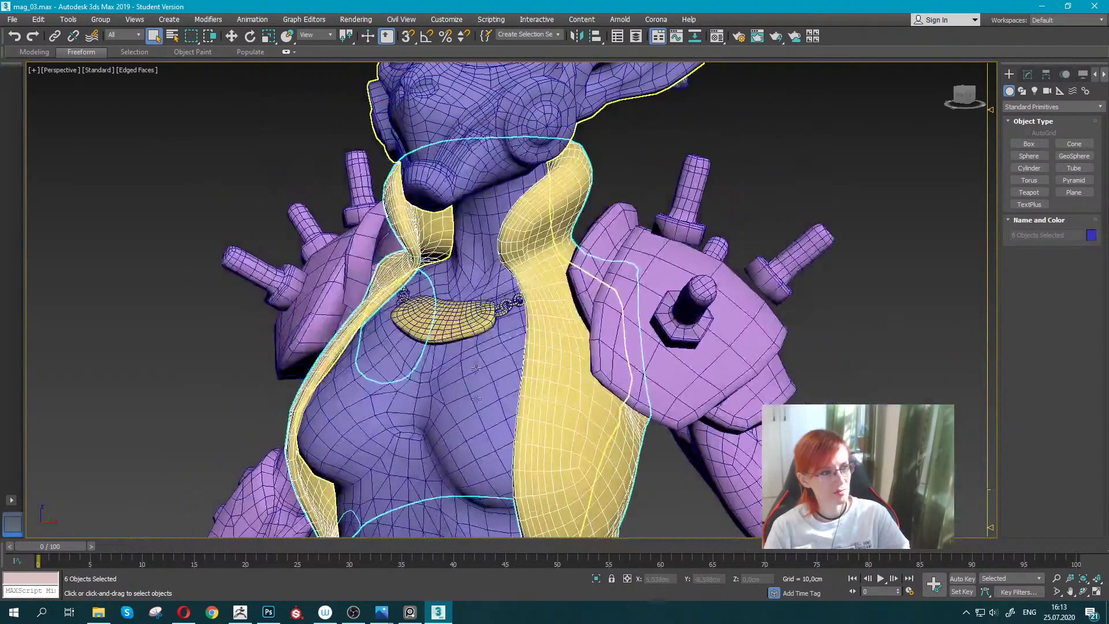
{"action": "left_click", "coordinate": [459, 310], "text": "ctrl"}
{"action": "scroll", "coordinate": [497, 323], "scroll_direction": "down", "scroll_amount": 10}
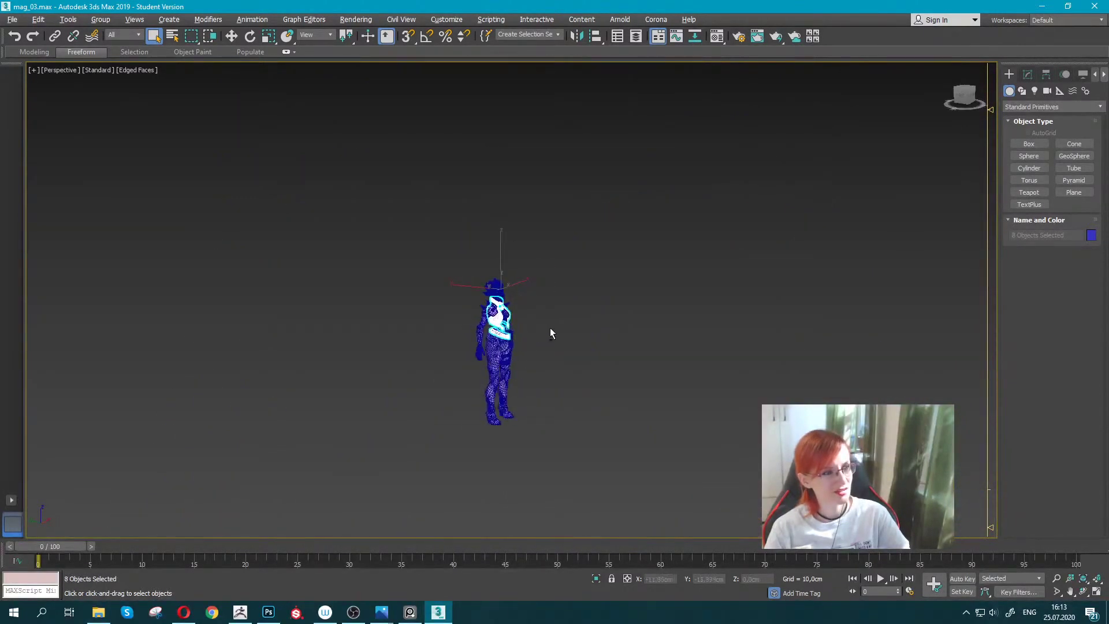
{"action": "scroll", "coordinate": [468, 325], "scroll_direction": "up", "scroll_amount": 5}
{"action": "left_click", "coordinate": [672, 379], "text": "ctrl"}
{"action": "left_click", "coordinate": [634, 370], "text": "ctrl"}
Isolate the selected gear and show its modifiers in the Modify panel.
{"action": "right_click", "coordinate": [605, 300]}
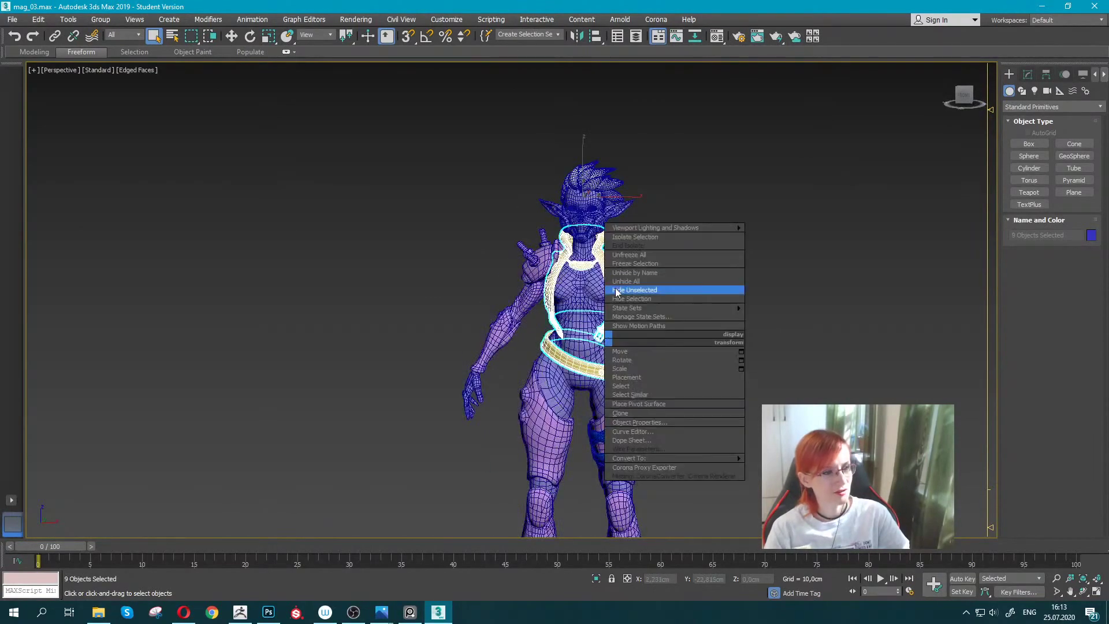
{"action": "left_click", "coordinate": [613, 250]}
{"action": "middle_click_drag", "start_coordinate": [613, 250], "coordinate": [577, 232]}
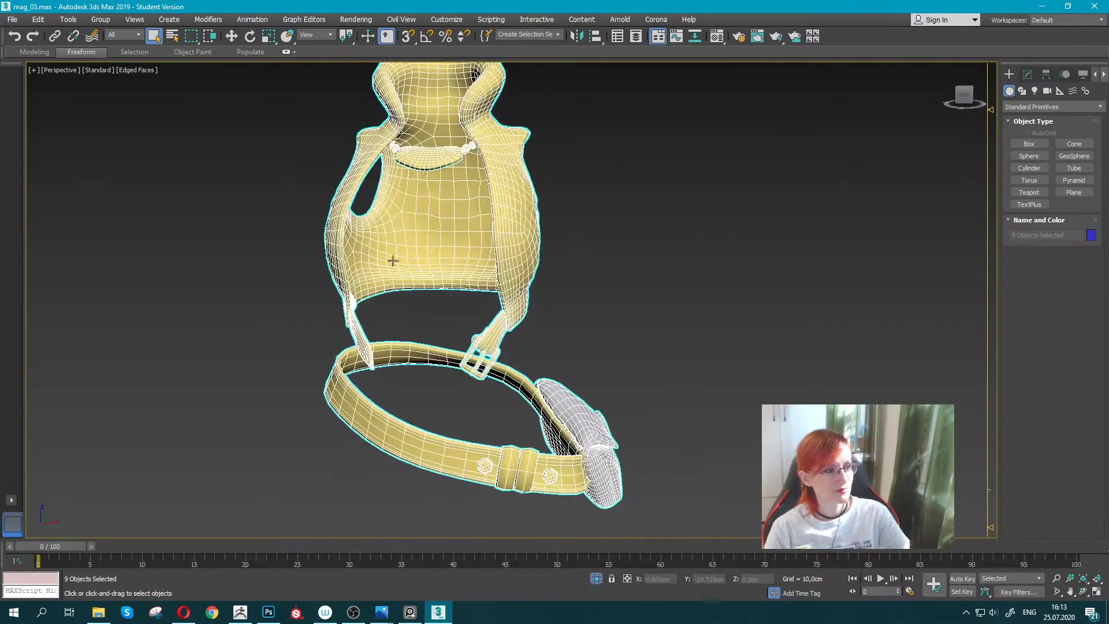
{"action": "left_click", "coordinate": [1027, 74]}
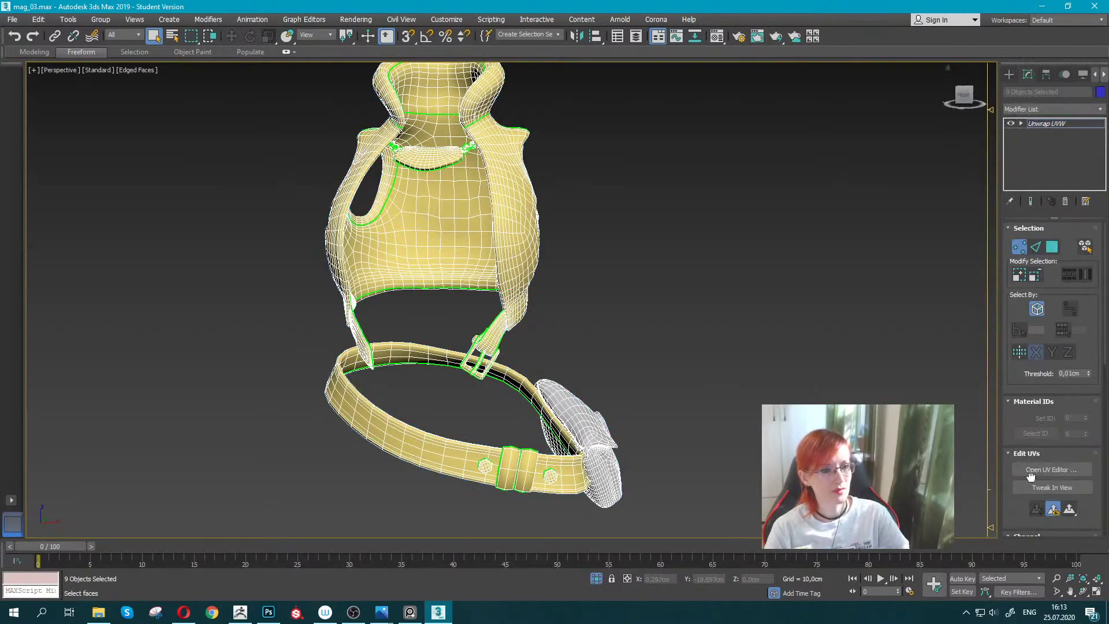
In the UV editor, use polygon selection to move the sleeve island outside the tile.
{"action": "left_click", "coordinate": [1031, 471]}
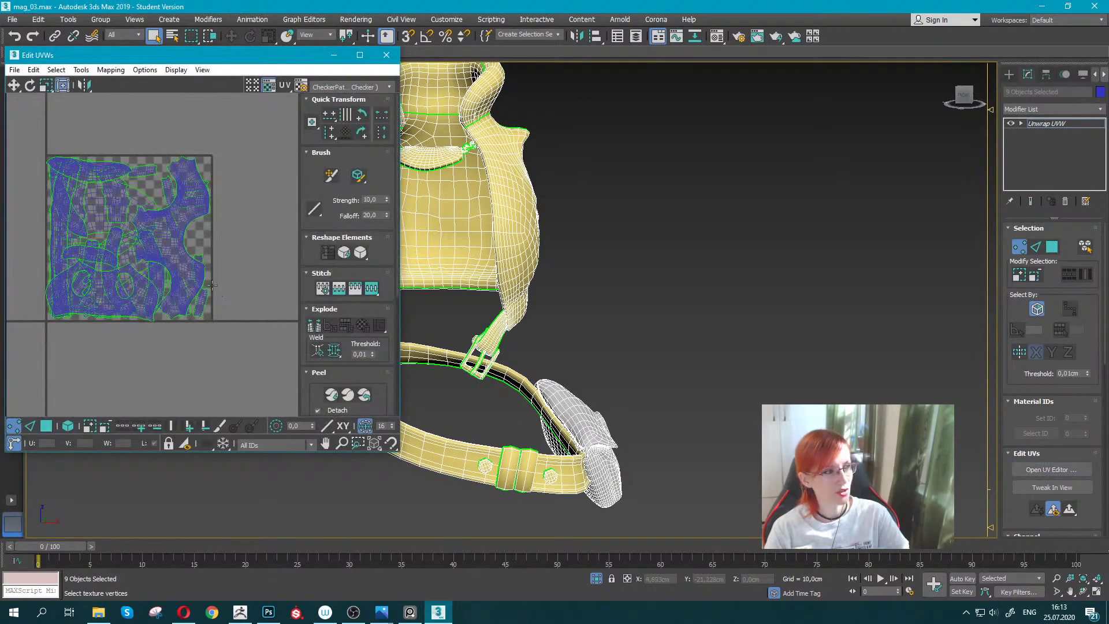
{"action": "mouse_move", "coordinate": [211, 284]}
{"action": "middle_mouse_down"}
{"action": "mouse_move", "coordinate": [138, 287]}
{"action": "mouse_move", "coordinate": [68, 414]}
{"action": "middle_mouse_up"}
{"action": "left_click", "coordinate": [45, 426]}
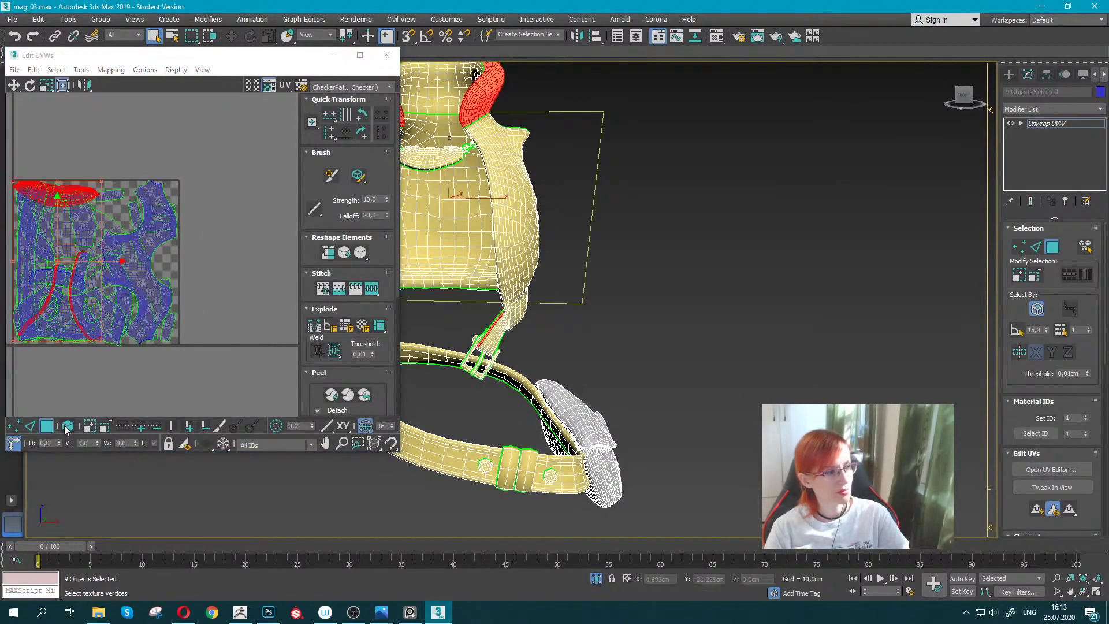
{"action": "scroll", "coordinate": [153, 327], "scroll_direction": "down", "scroll_amount": 2}
{"action": "key", "text": "z"}
{"action": "middle_click_drag", "start_coordinate": [92, 270], "coordinate": [120, 271]}
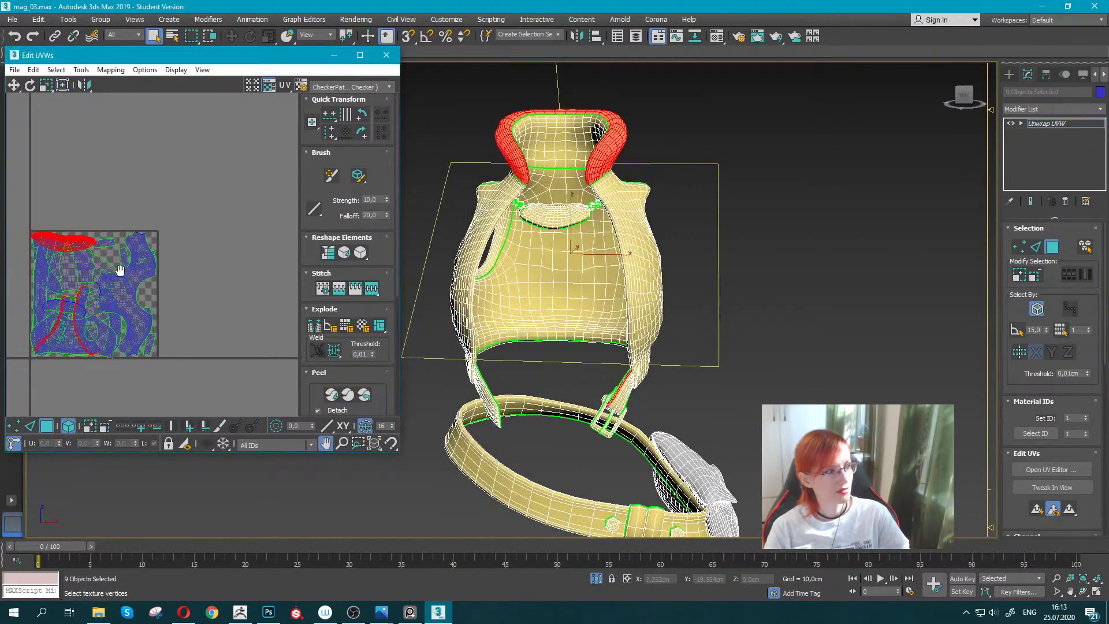
{"action": "left_click_drag", "start_coordinate": [64, 242], "coordinate": [222, 142]}
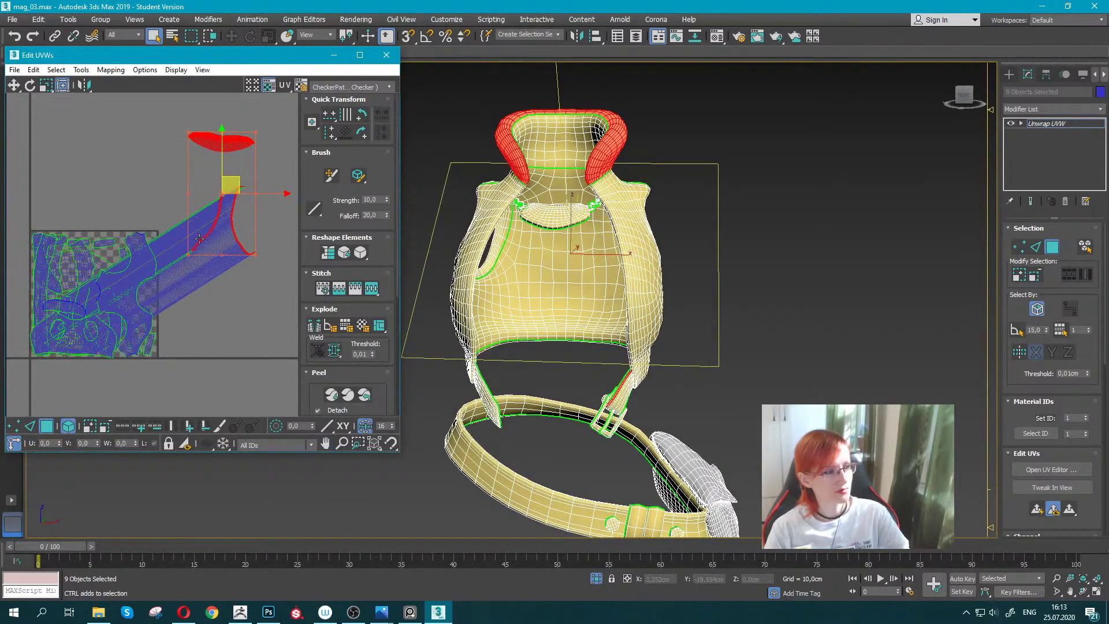
{"action": "key", "text": "ctrl+z"}
{"action": "key", "text": "ctrl+z"}
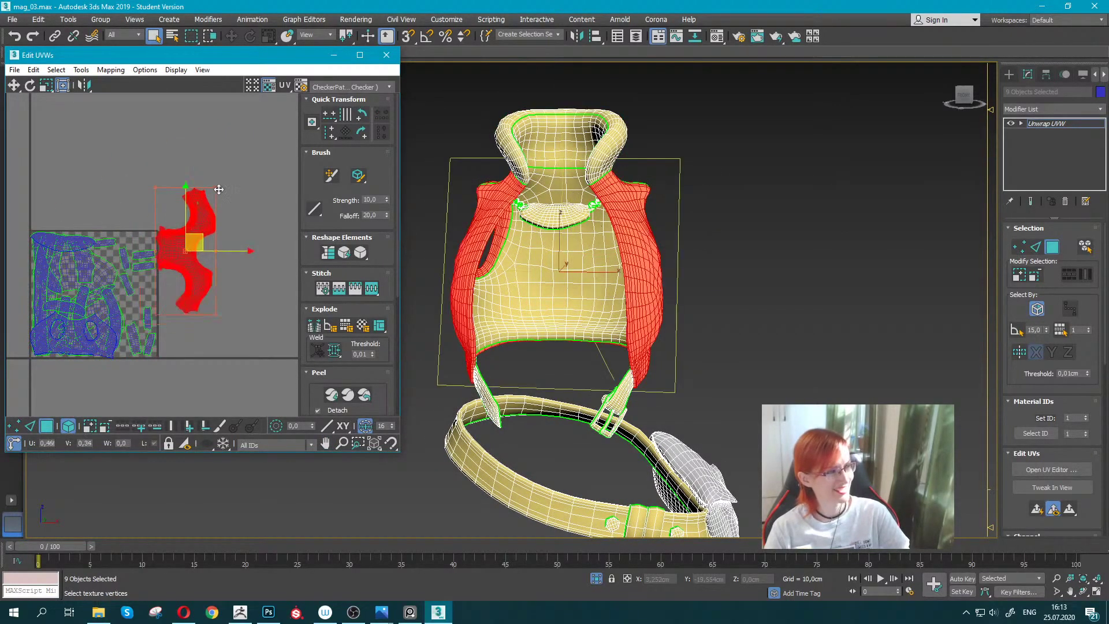
{"action": "left_click_drag", "start_coordinate": [140, 259], "coordinate": [214, 233]}
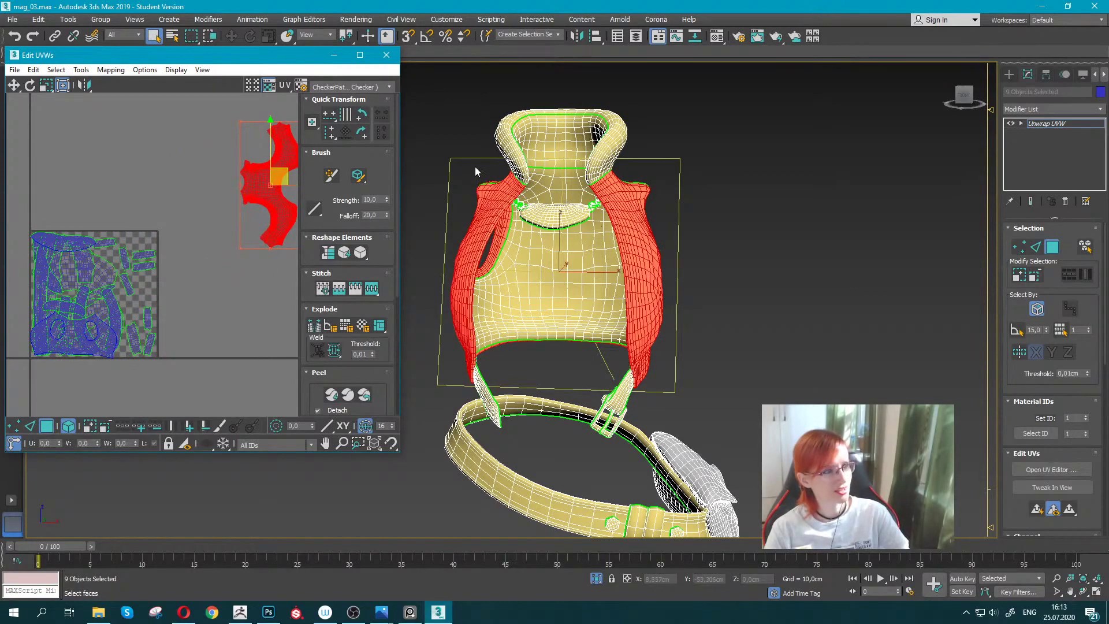
Select the vest's collar, middle bands and upper faces, growing into the hood's lower band.
{"action": "left_click", "coordinate": [554, 168]}
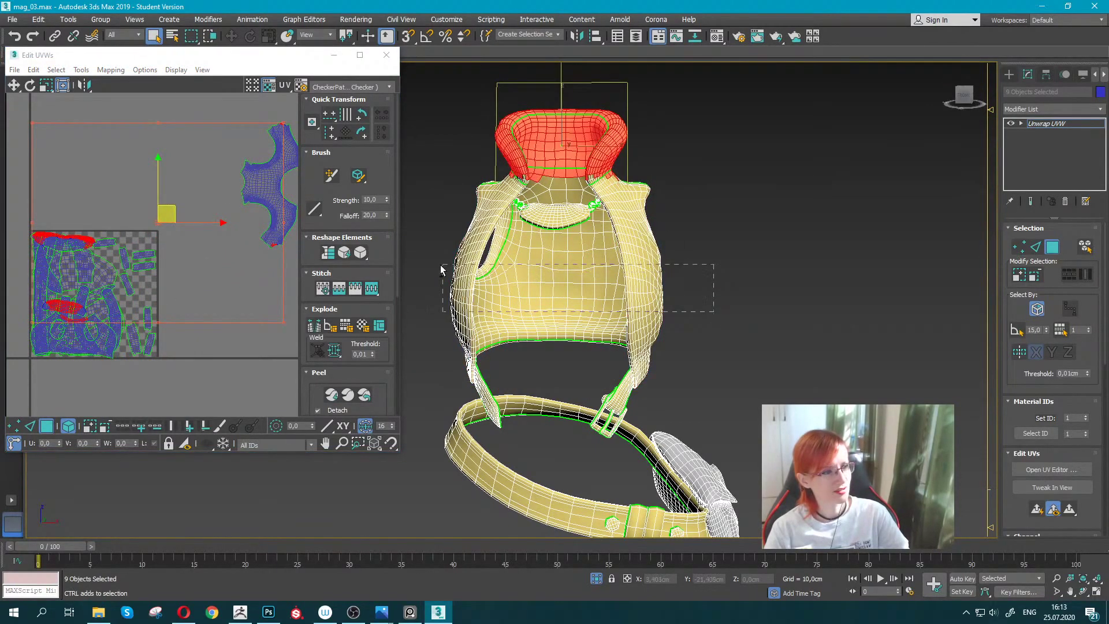
{"action": "left_click_drag", "start_coordinate": [440, 268], "coordinate": [442, 265], "text": "ctrl"}
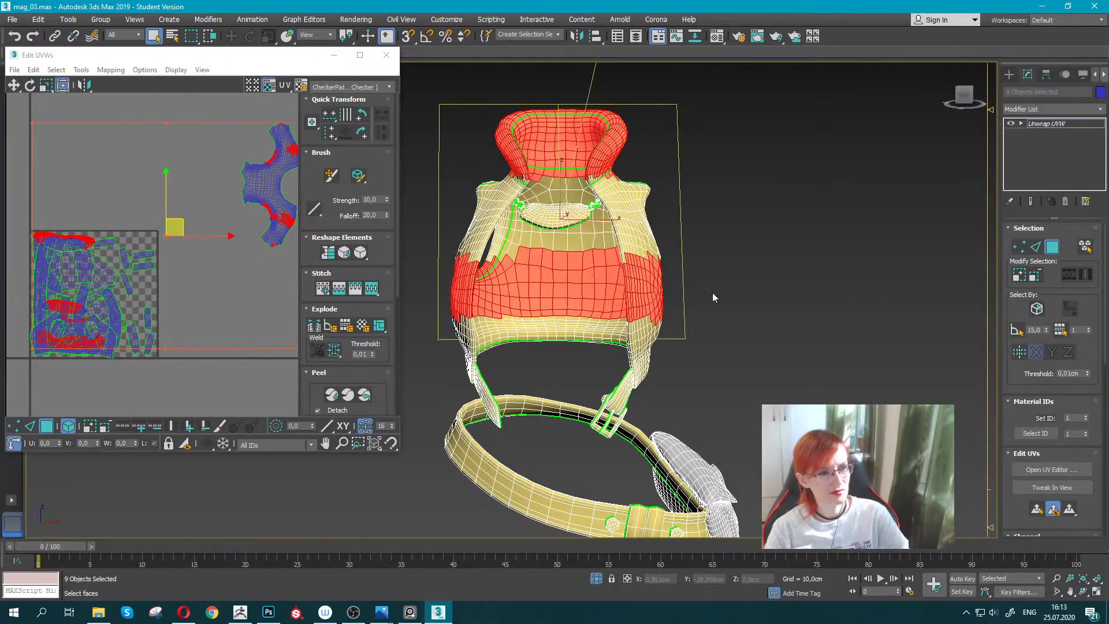
{"action": "left_click_drag", "start_coordinate": [714, 297], "coordinate": [461, 250], "text": "ctrl"}
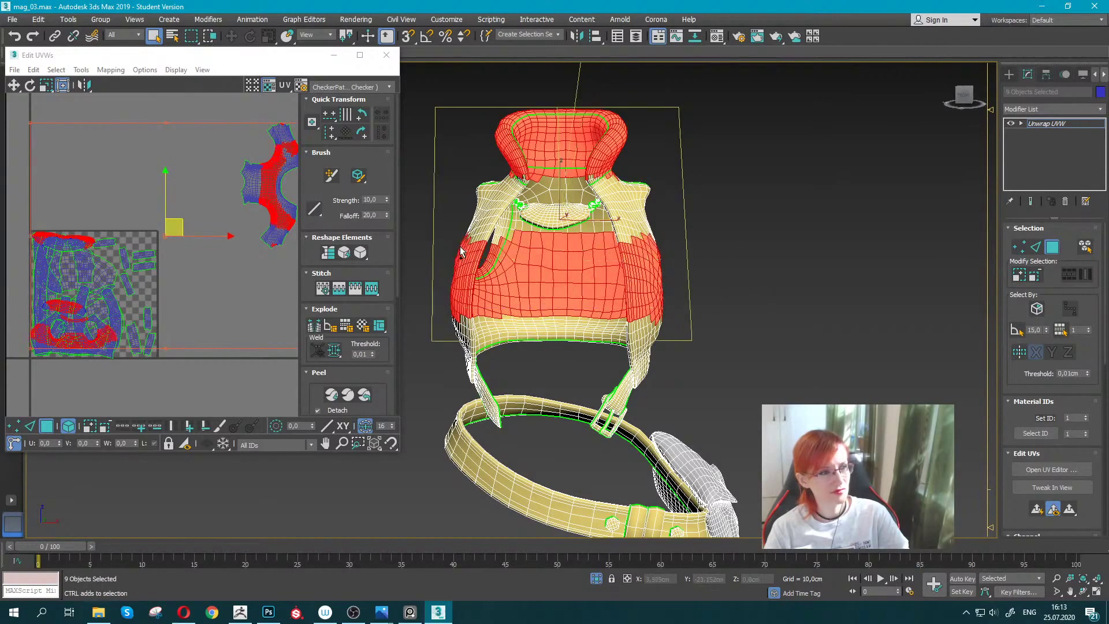
{"action": "left_click", "coordinate": [88, 425]}
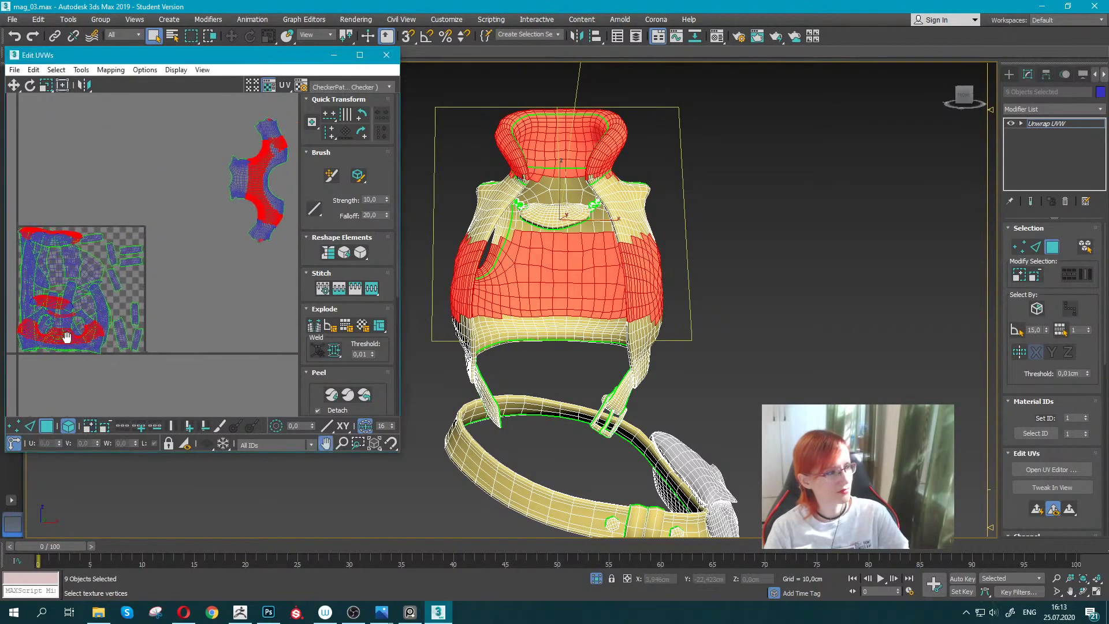
{"action": "left_click", "coordinate": [87, 429]}
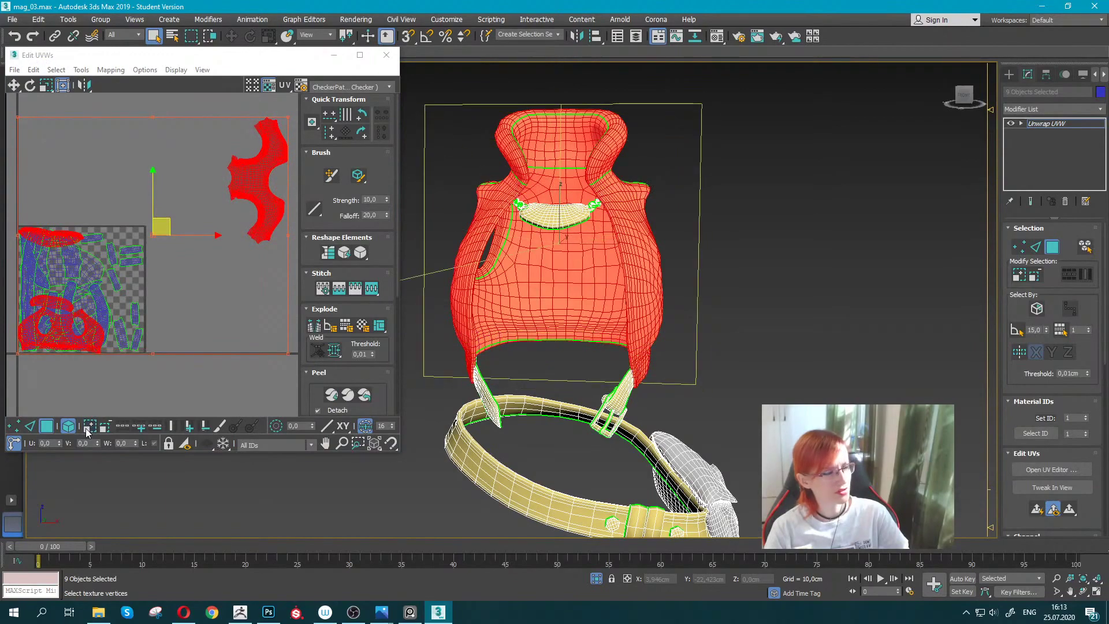
{"action": "middle_click_drag", "start_coordinate": [566, 277], "coordinate": [571, 280], "text": "alt"}
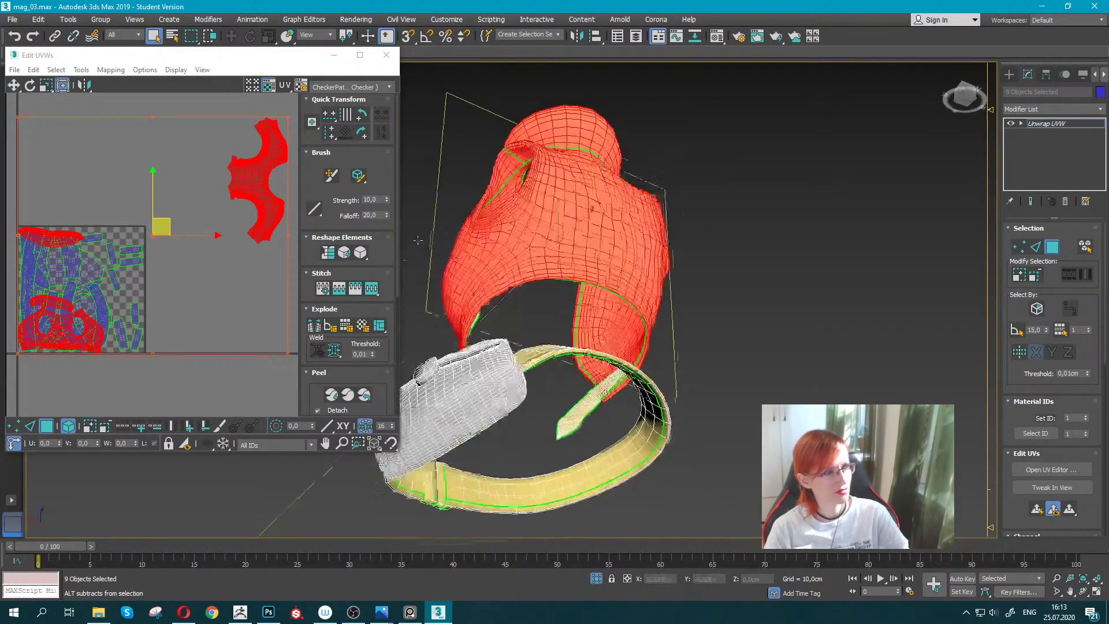
{"action": "middle_click_drag", "start_coordinate": [99, 243], "coordinate": [44, 295]}
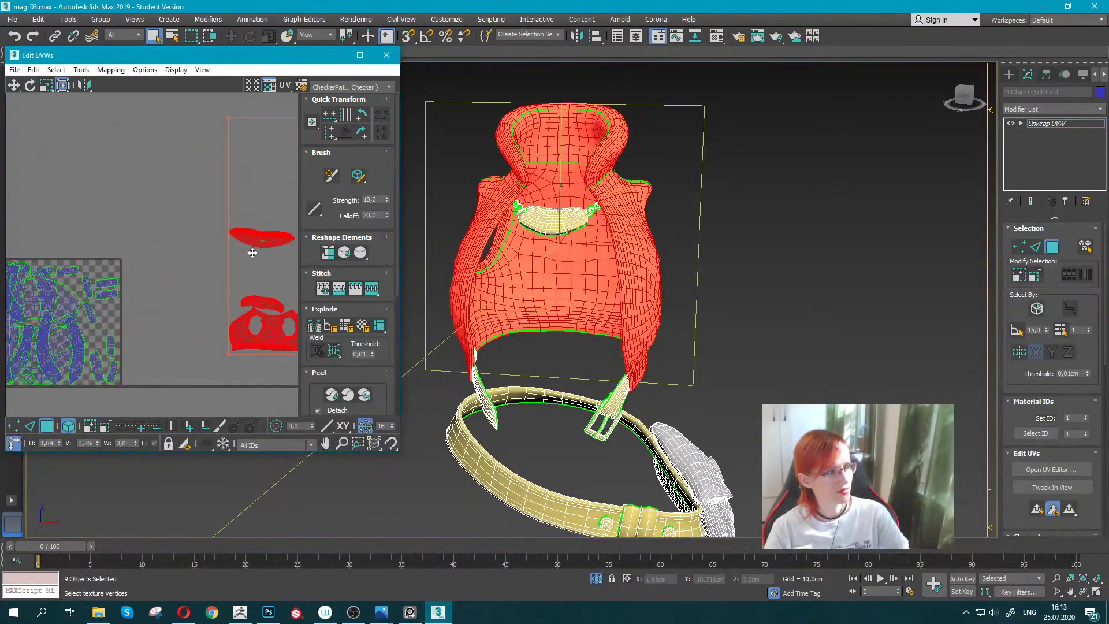
{"action": "middle_click_drag", "start_coordinate": [520, 289], "coordinate": [586, 305], "text": "alt"}
{"action": "mouse_move", "coordinate": [87, 248]}
{"action": "middle_mouse_down"}
{"action": "mouse_move", "coordinate": [130, 245]}
{"action": "mouse_move", "coordinate": [135, 229]}
{"action": "middle_mouse_up"}
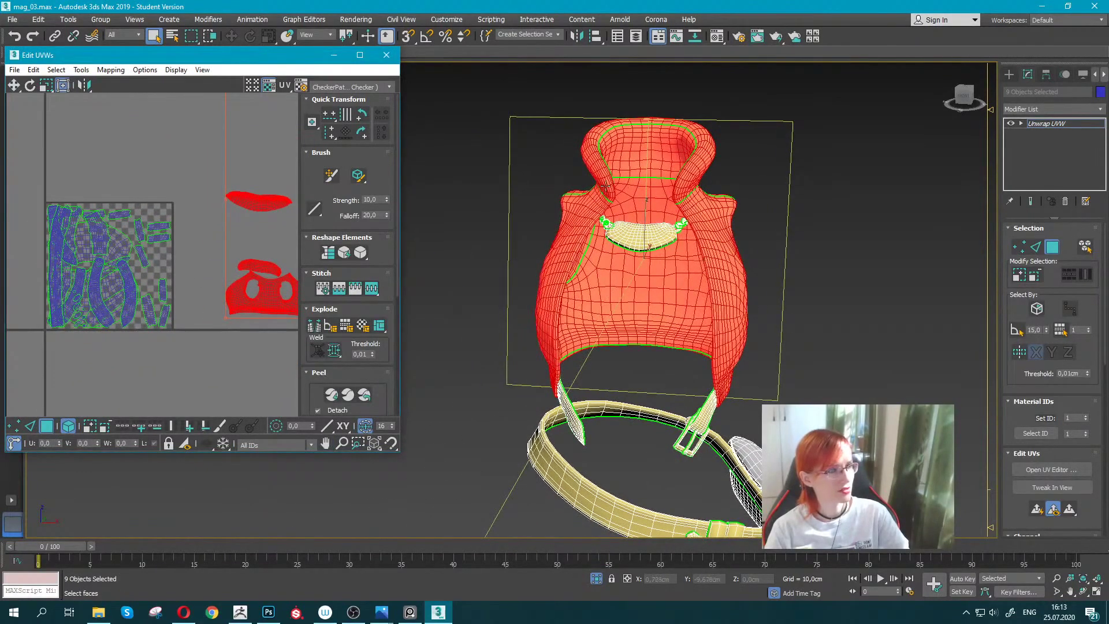
Select the hood's upper and lower faces and move those vest islands out of the tile.
{"action": "left_click_drag", "start_coordinate": [519, 151], "coordinate": [779, 297]}
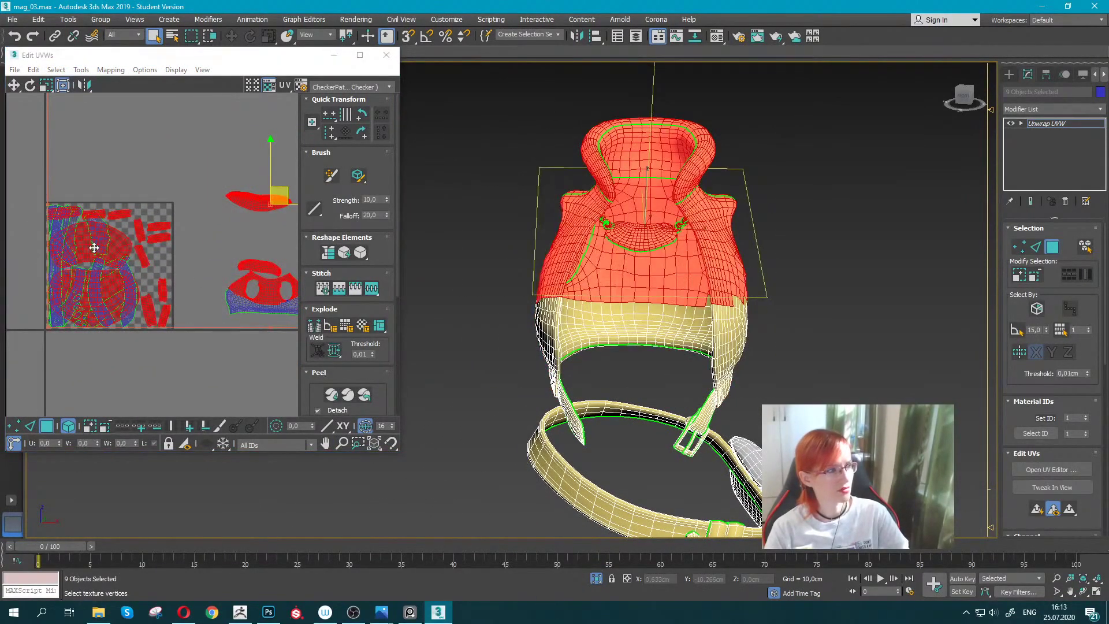
{"action": "middle_click_drag", "start_coordinate": [144, 233], "coordinate": [134, 176]}
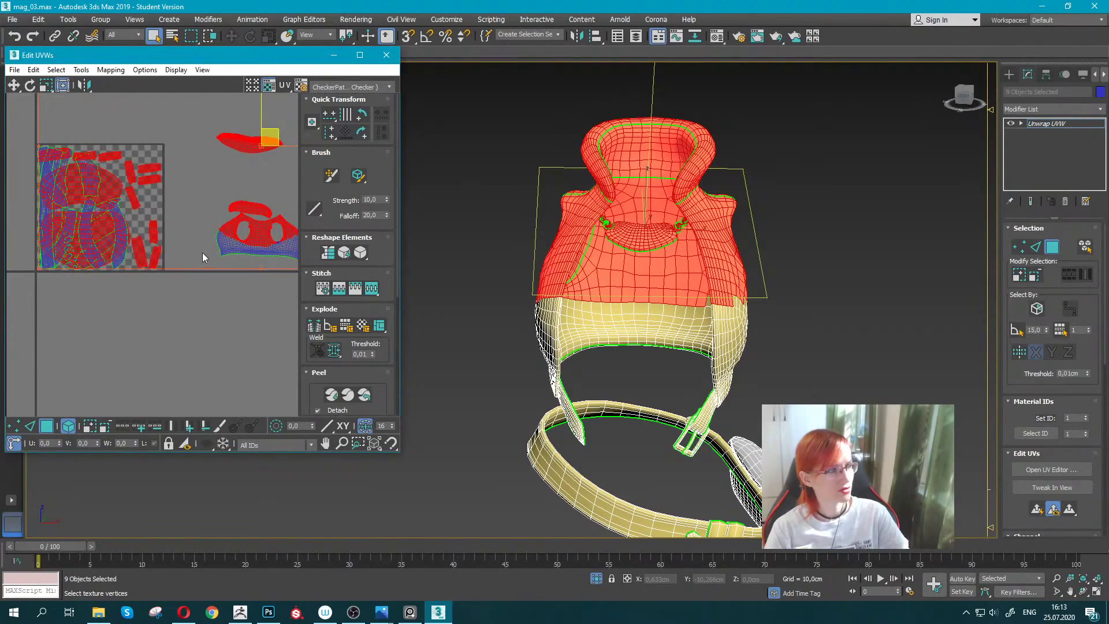
{"action": "scroll", "coordinate": [202, 252], "scroll_direction": "down", "scroll_amount": 2}
{"action": "left_click_drag", "start_coordinate": [124, 182], "coordinate": [201, 279], "text": "ctrl"}
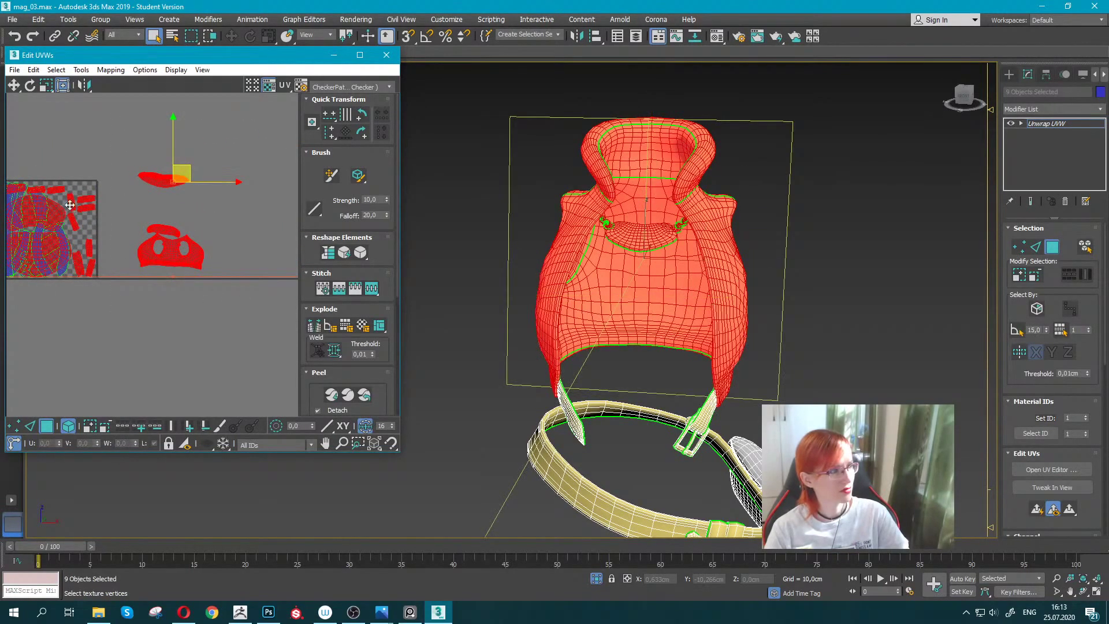
{"action": "left_click_drag", "start_coordinate": [69, 204], "coordinate": [266, 324]}
{"action": "scroll", "coordinate": [176, 261], "scroll_direction": "up", "scroll_amount": 3}
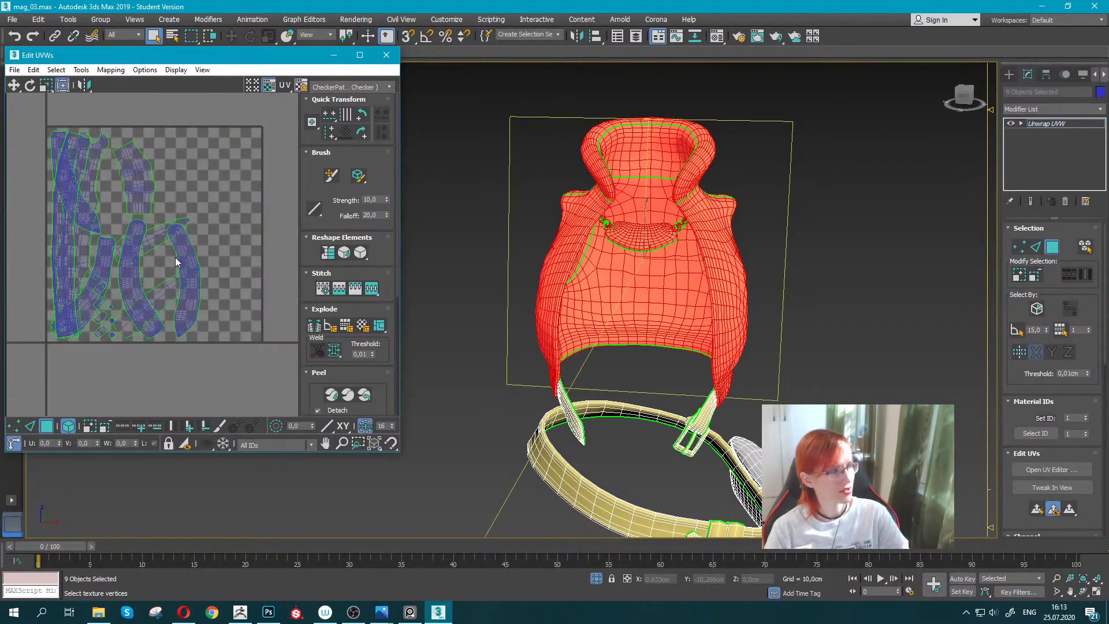
{"action": "scroll", "coordinate": [175, 258], "scroll_direction": "up", "scroll_amount": 2}
{"action": "mouse_move", "coordinate": [414, 327]}
{"action": "middle_mouse_down", "text": "alt"}
{"action": "mouse_move", "coordinate": [639, 216]}
{"action": "mouse_move", "coordinate": [635, 302]}
{"action": "middle_mouse_up", "text": "alt"}
Using element selection, move the whole buckle's UV islands out of the tile.
{"action": "scroll", "coordinate": [635, 303], "scroll_direction": "up", "scroll_amount": 4}
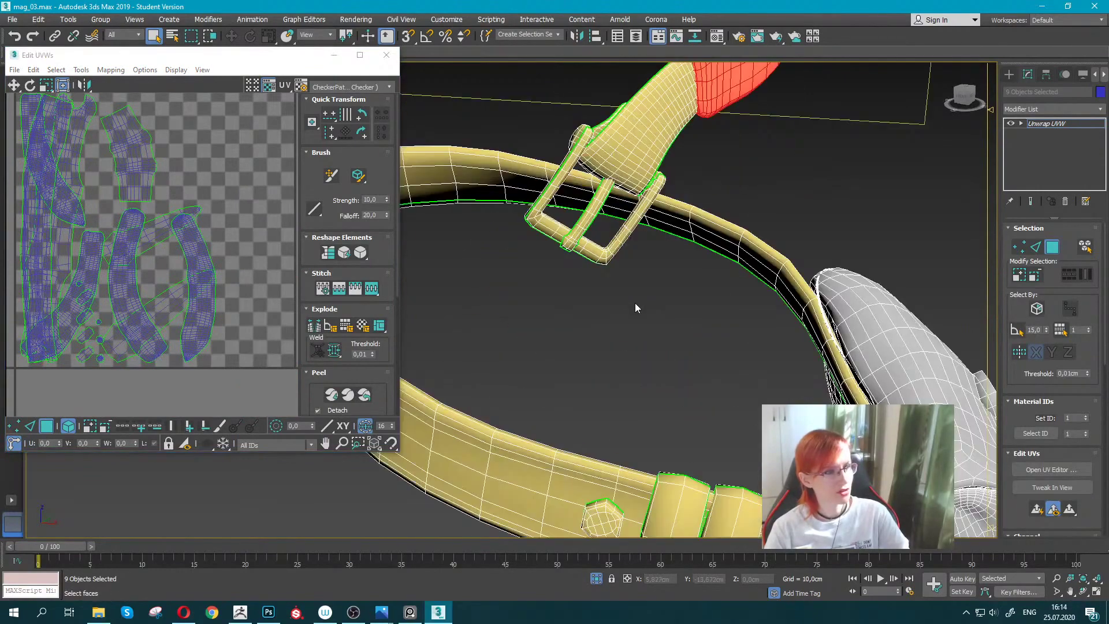
{"action": "left_click", "coordinate": [566, 240]}
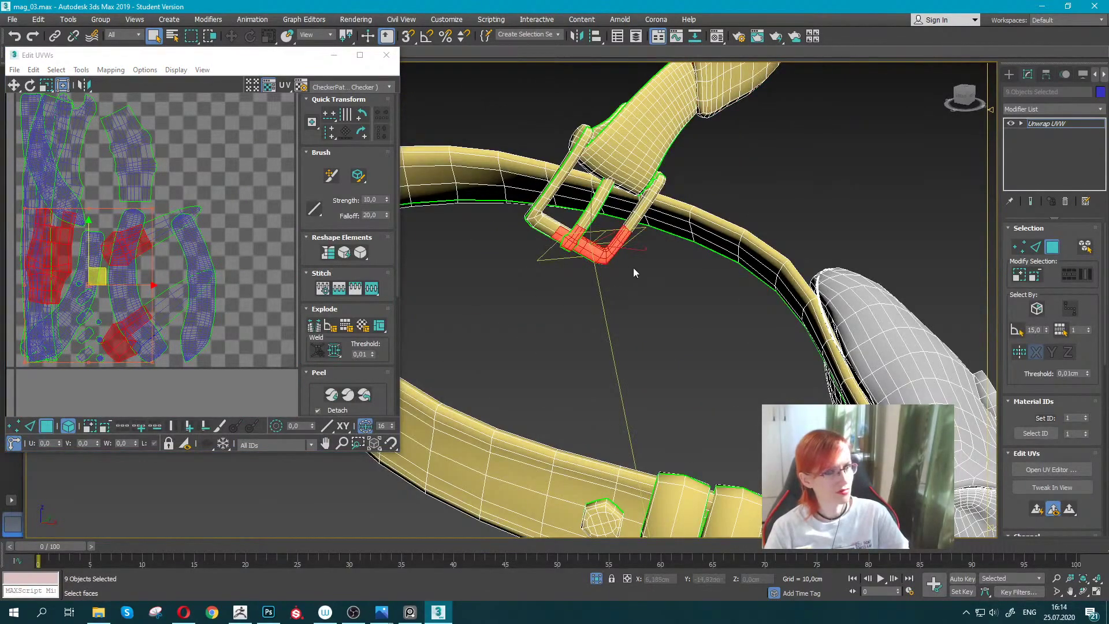
{"action": "middle_click_drag", "start_coordinate": [633, 268], "coordinate": [1000, 265], "text": "alt"}
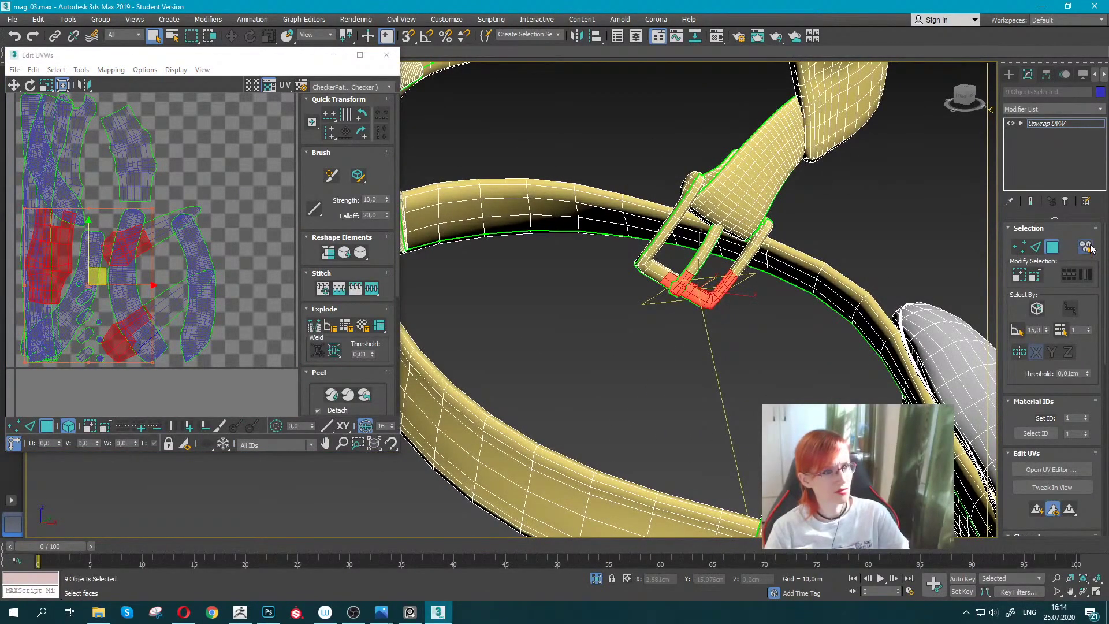
{"action": "left_click", "coordinate": [1085, 247]}
{"action": "scroll", "coordinate": [622, 312], "scroll_direction": "down", "scroll_amount": 1}
{"action": "left_click", "coordinate": [622, 312]}
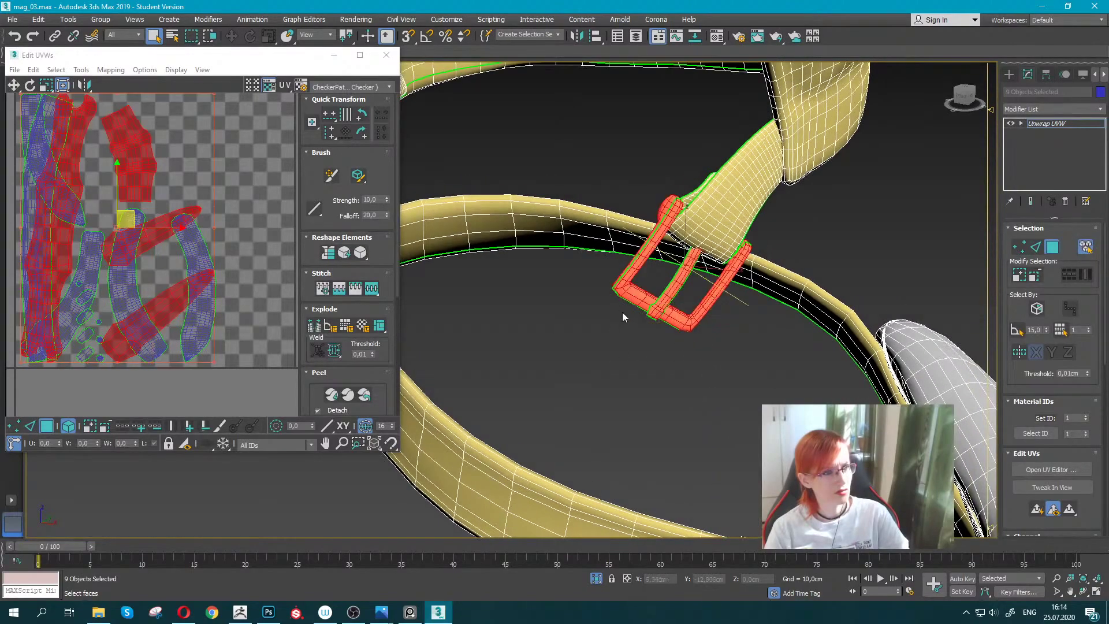
{"action": "scroll", "coordinate": [597, 317], "scroll_direction": "down", "scroll_amount": 3}
{"action": "middle_click_drag", "start_coordinate": [597, 317], "coordinate": [665, 313], "text": "alt"}
{"action": "scroll", "coordinate": [137, 245], "scroll_direction": "down", "scroll_amount": 4}
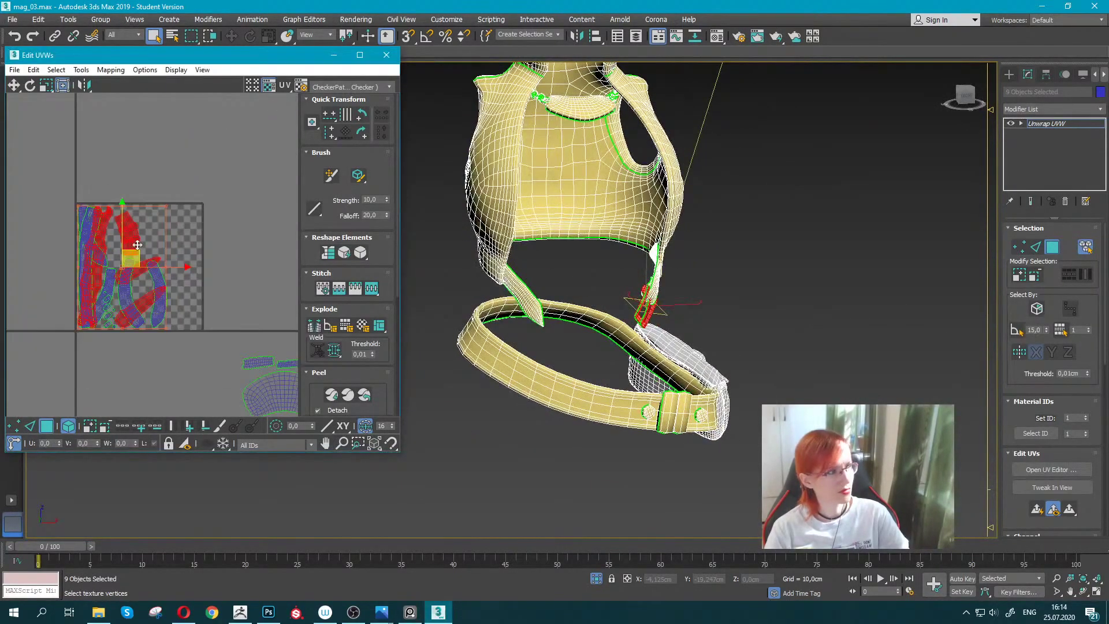
{"action": "left_click_drag", "start_coordinate": [138, 227], "coordinate": [267, 192]}
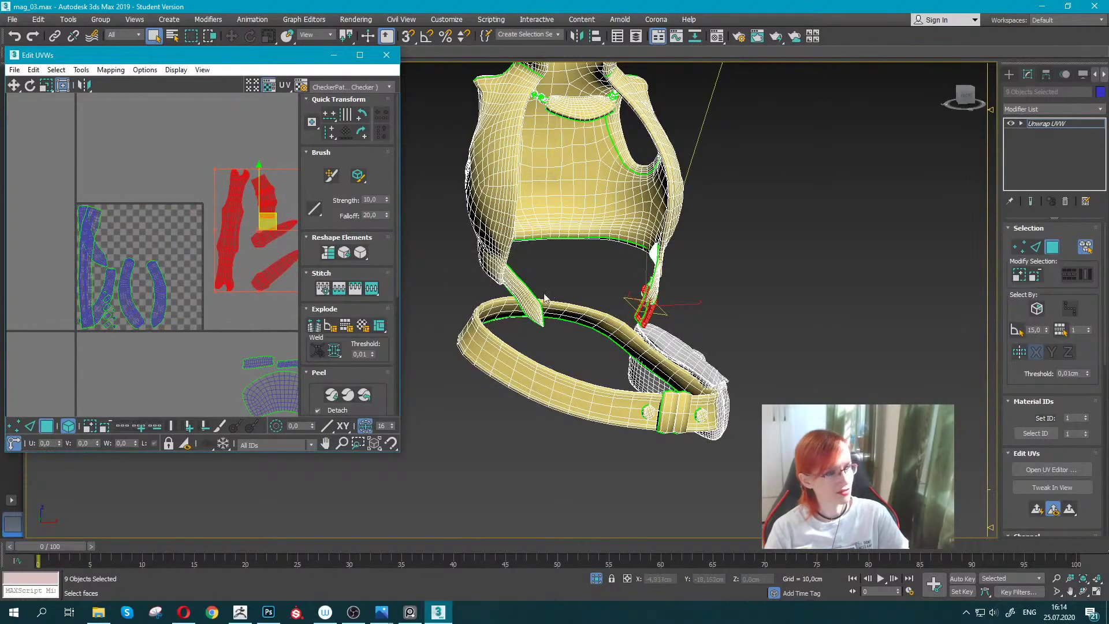
Move the strap and long belt UV islands above the tile.
{"action": "left_click", "coordinate": [525, 292]}
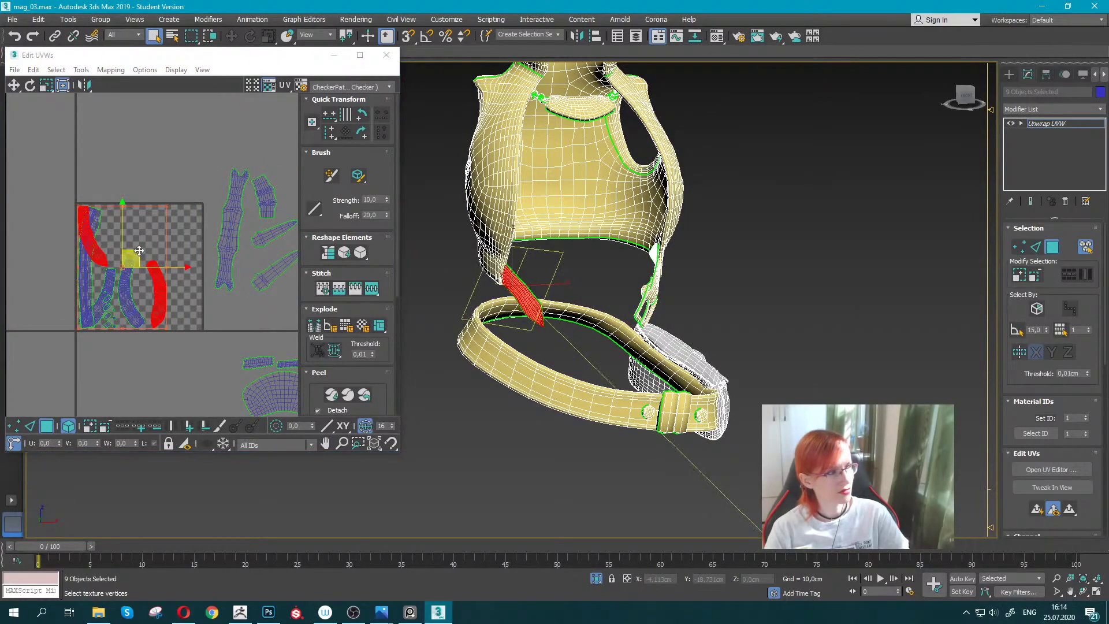
{"action": "left_click_drag", "start_coordinate": [139, 250], "coordinate": [199, 120]}
{"action": "left_click", "coordinate": [129, 270]}
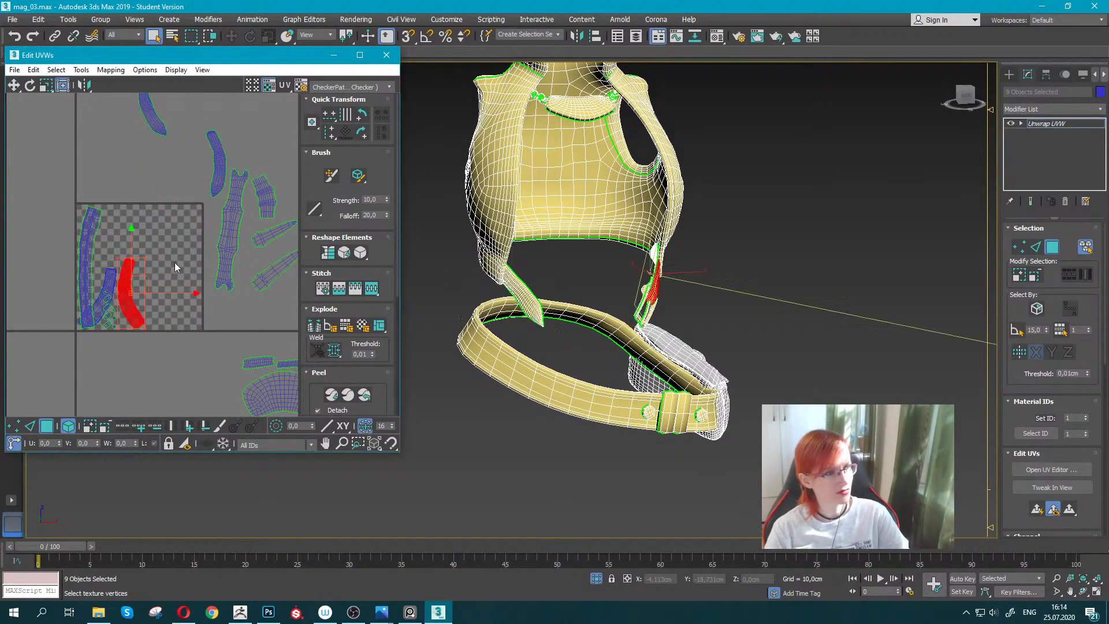
{"action": "middle_click_drag", "start_coordinate": [609, 275], "coordinate": [380, 273], "text": "alt"}
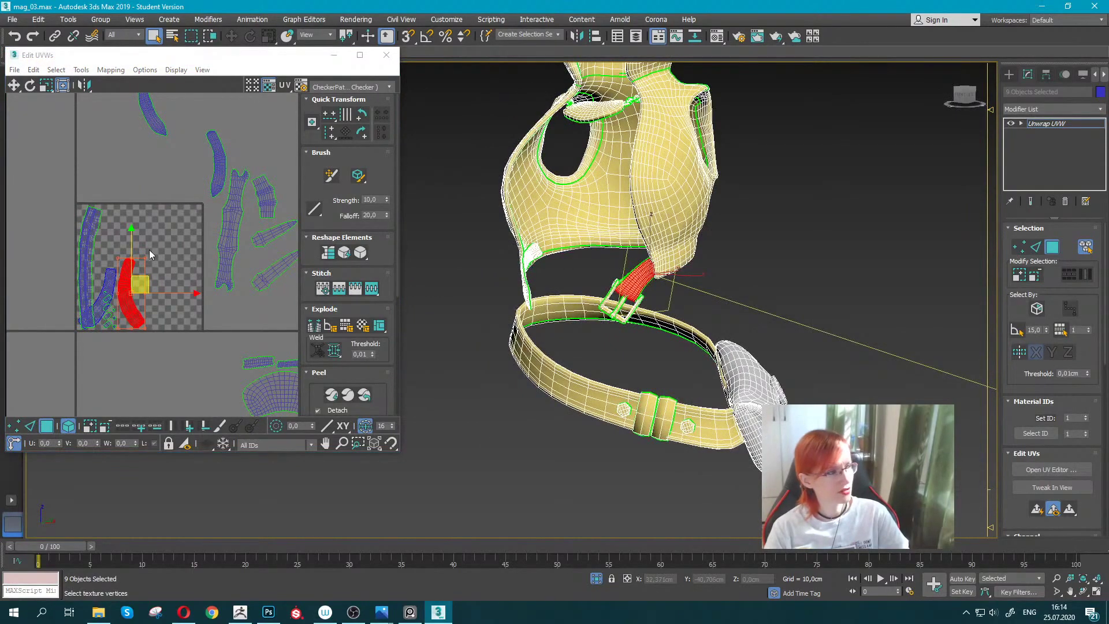
{"action": "left_click_drag", "start_coordinate": [50, 203], "coordinate": [108, 226]}
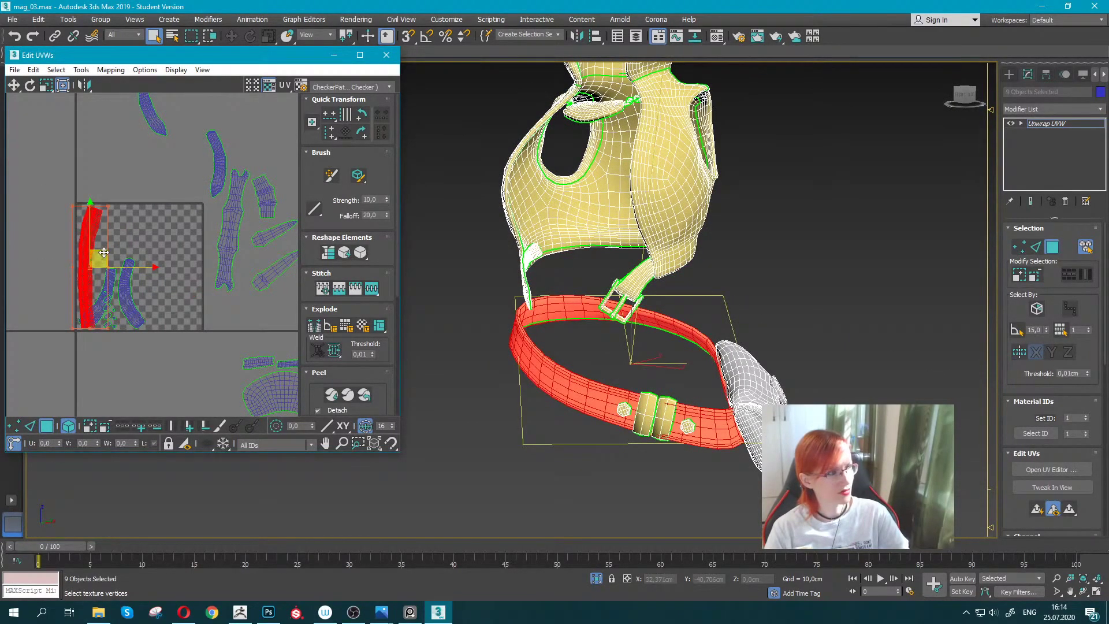
{"action": "left_click_drag", "start_coordinate": [98, 255], "coordinate": [89, 127]}
{"action": "left_click_drag", "start_coordinate": [107, 276], "coordinate": [133, 180]}
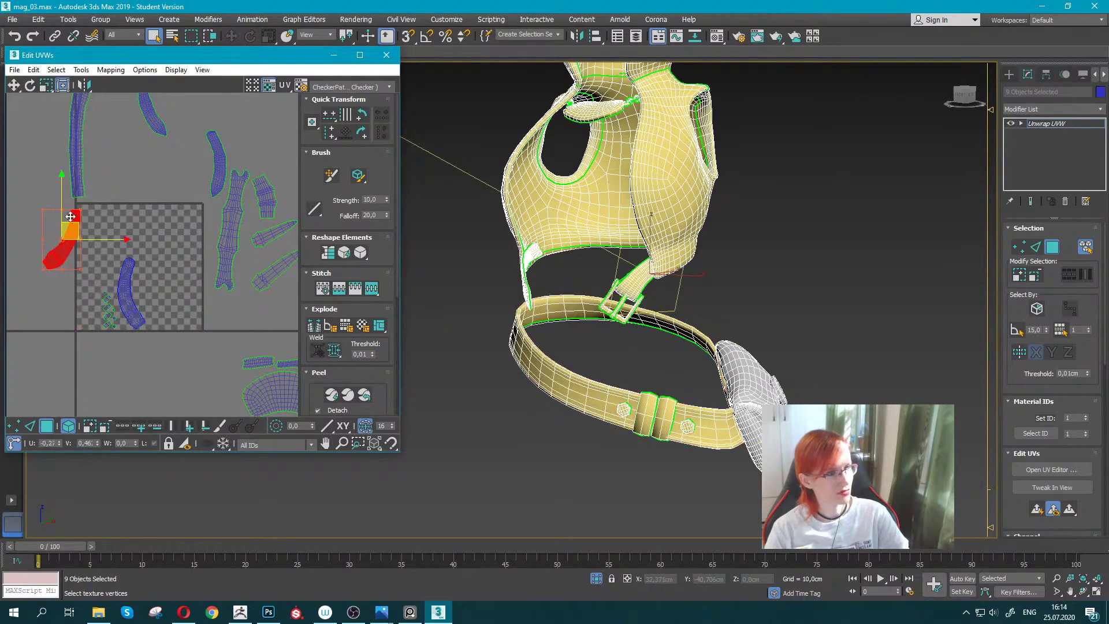
Bring all UV islands into view and select every one of them.
{"action": "middle_click_drag", "start_coordinate": [586, 312], "coordinate": [520, 300], "text": "alt"}
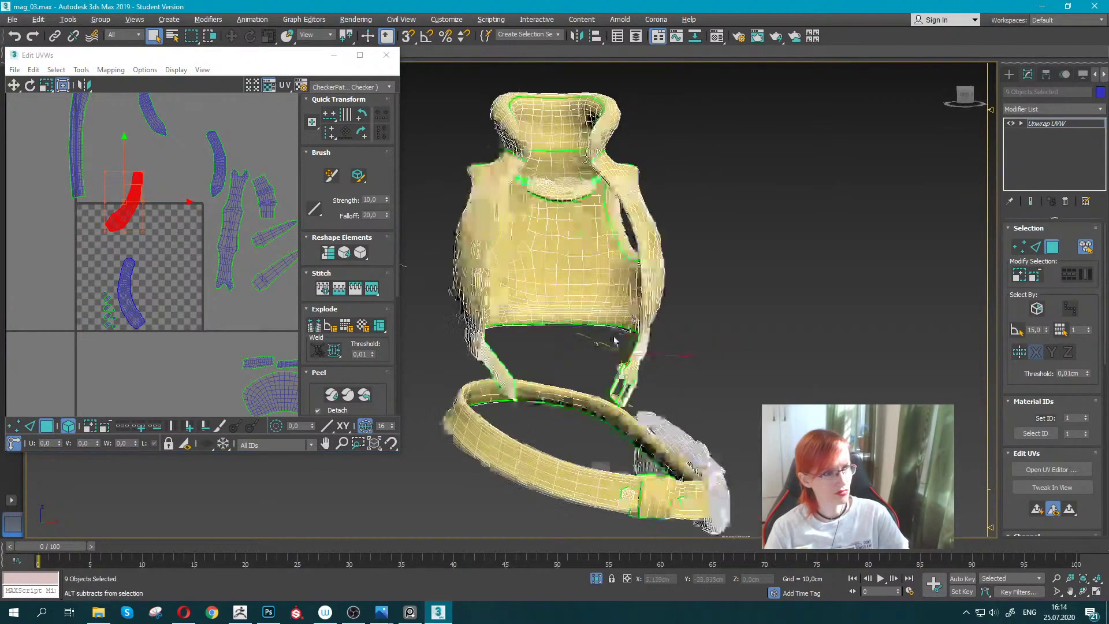
{"action": "scroll", "coordinate": [120, 270], "scroll_direction": "down", "scroll_amount": 3}
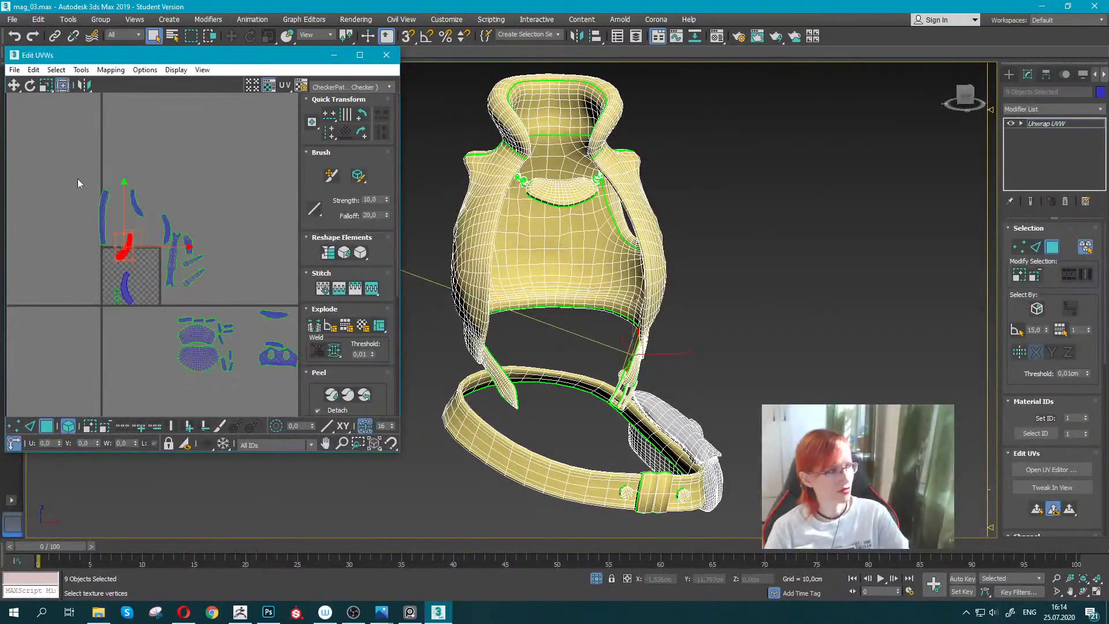
{"action": "middle_click_drag", "start_coordinate": [79, 183], "coordinate": [54, 157]}
{"action": "left_click_drag", "start_coordinate": [74, 132], "coordinate": [292, 320]}
{"action": "scroll", "coordinate": [93, 246], "scroll_direction": "up", "scroll_amount": 2}
{"action": "scroll", "coordinate": [82, 231], "scroll_direction": "up", "scroll_amount": 2}
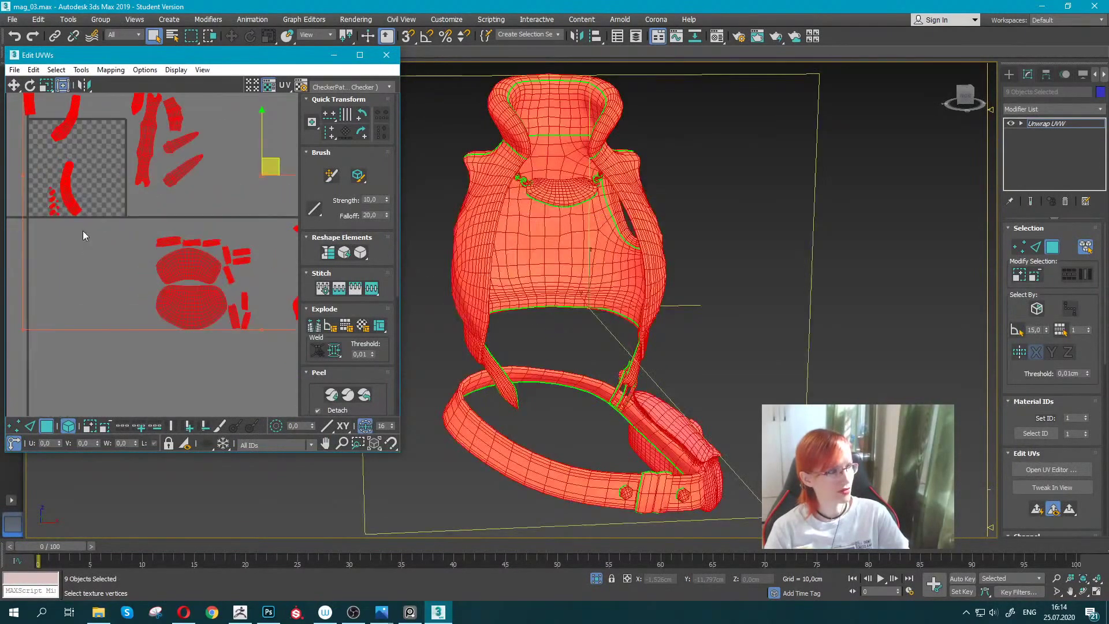
Inspect the garment and pouch, fit all islands in view, then close the UV editor.
{"action": "mouse_move", "coordinate": [416, 219]}
{"action": "middle_mouse_down", "text": "alt"}
{"action": "mouse_move", "coordinate": [483, 169]}
{"action": "mouse_move", "coordinate": [757, 197]}
{"action": "middle_mouse_up", "text": "alt"}
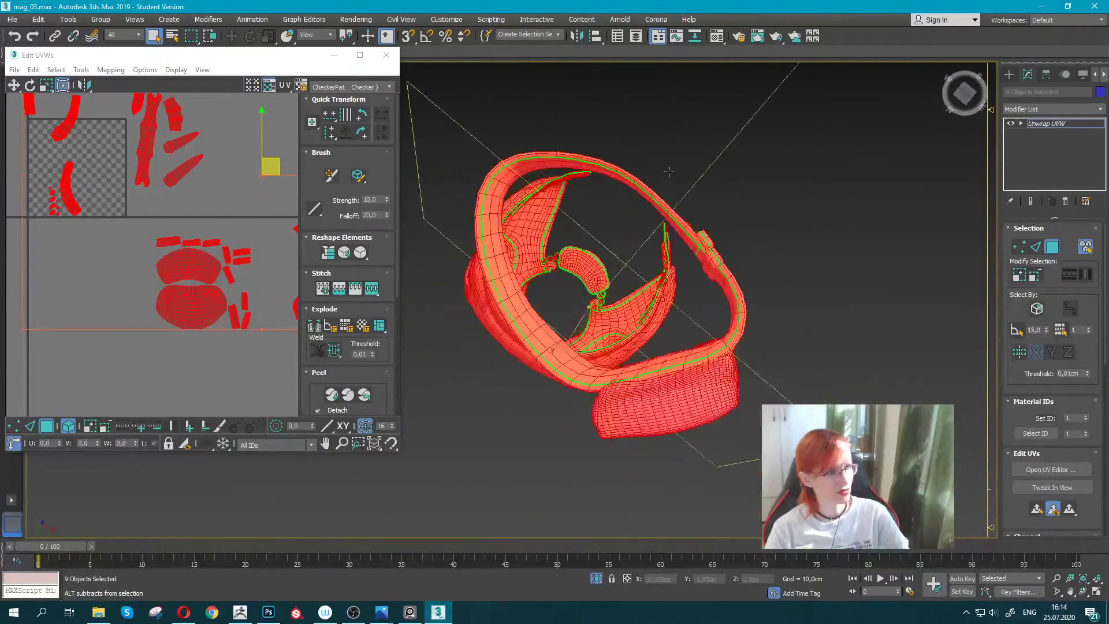
{"action": "mouse_move", "coordinate": [756, 196]}
{"action": "middle_mouse_down", "text": "alt"}
{"action": "mouse_move", "coordinate": [589, 189]}
{"action": "mouse_move", "coordinate": [603, 227]}
{"action": "mouse_move", "coordinate": [488, 266]}
{"action": "mouse_move", "coordinate": [649, 304]}
{"action": "middle_mouse_up", "text": "alt"}
{"action": "scroll", "coordinate": [649, 305], "scroll_direction": "up", "scroll_amount": 5}
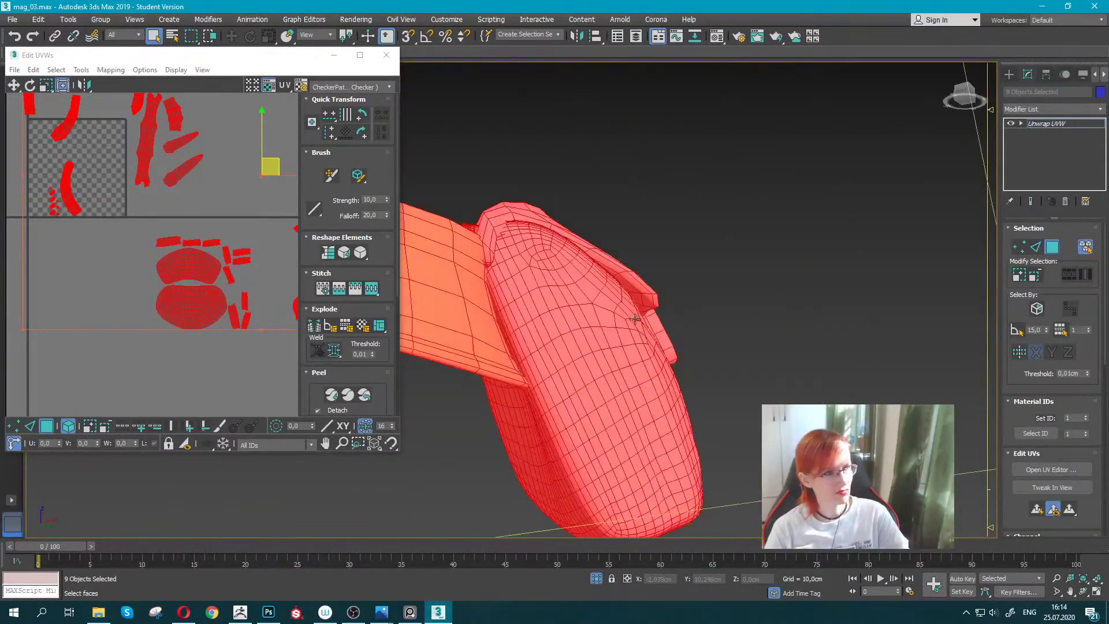
{"action": "middle_click_drag", "start_coordinate": [201, 225], "coordinate": [182, 332]}
{"action": "scroll", "coordinate": [181, 332], "scroll_direction": "down", "scroll_amount": 3}
{"action": "scroll", "coordinate": [190, 235], "scroll_direction": "down", "scroll_amount": 2}
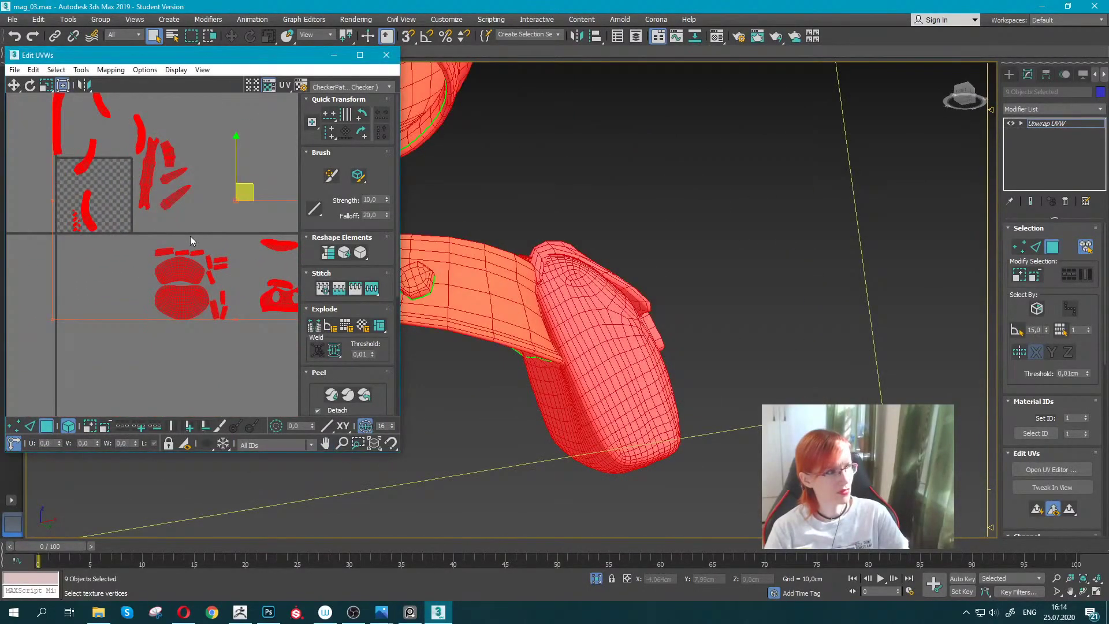
{"action": "middle_click_drag", "start_coordinate": [190, 235], "coordinate": [68, 249]}
{"action": "left_click", "coordinate": [62, 85]}
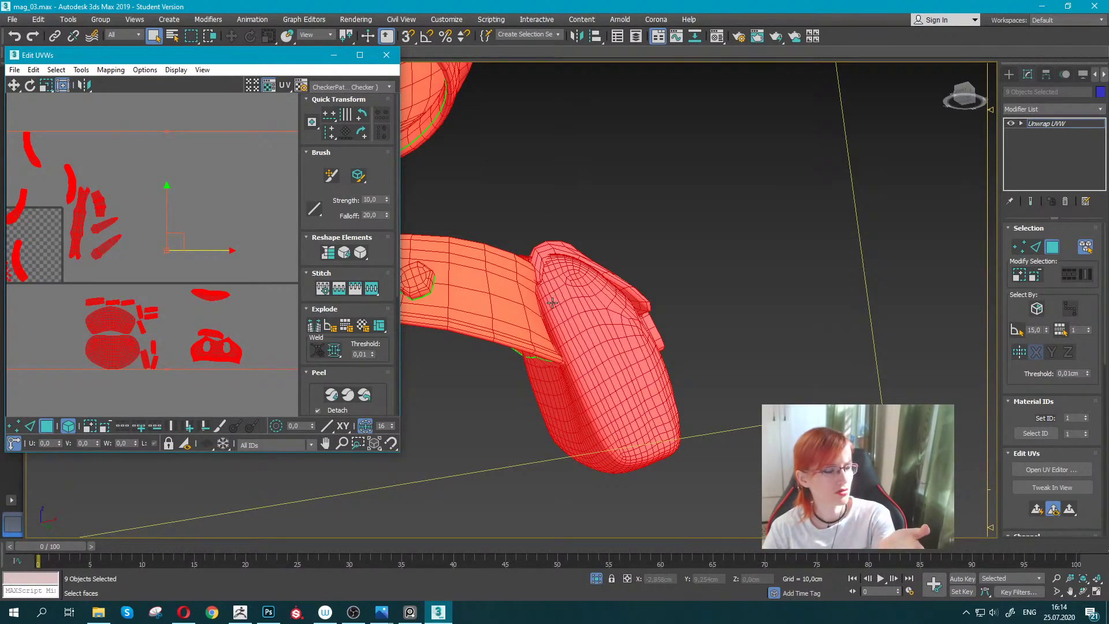
{"action": "left_click", "coordinate": [387, 55]}
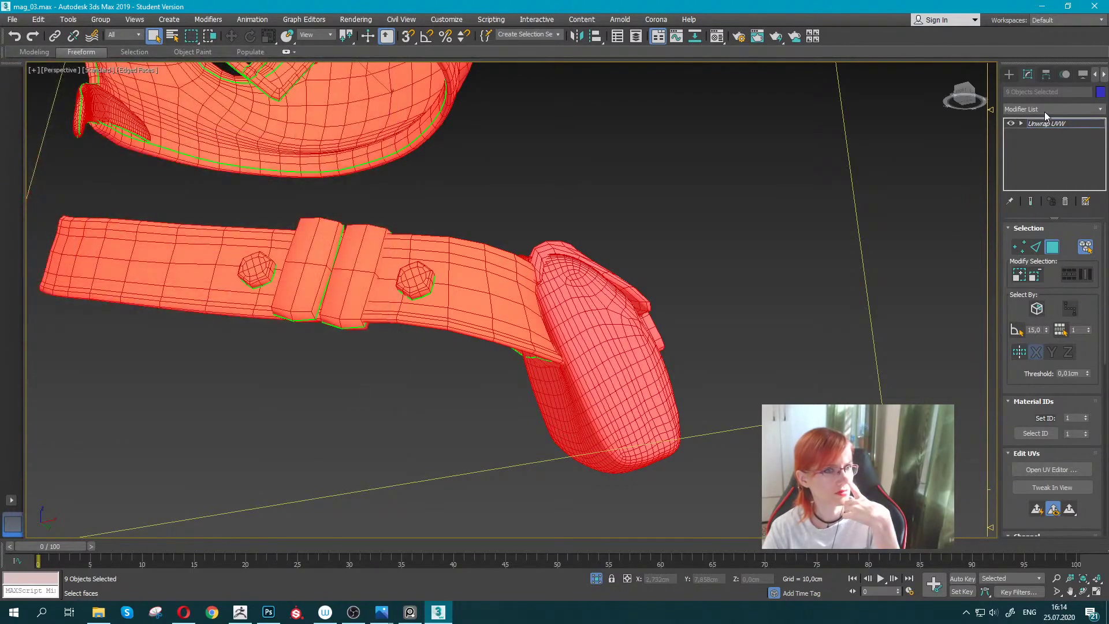
Select the pouch on its own and open it in the UV editor.
{"action": "left_click", "coordinate": [1048, 121]}
{"action": "left_click", "coordinate": [603, 343]}
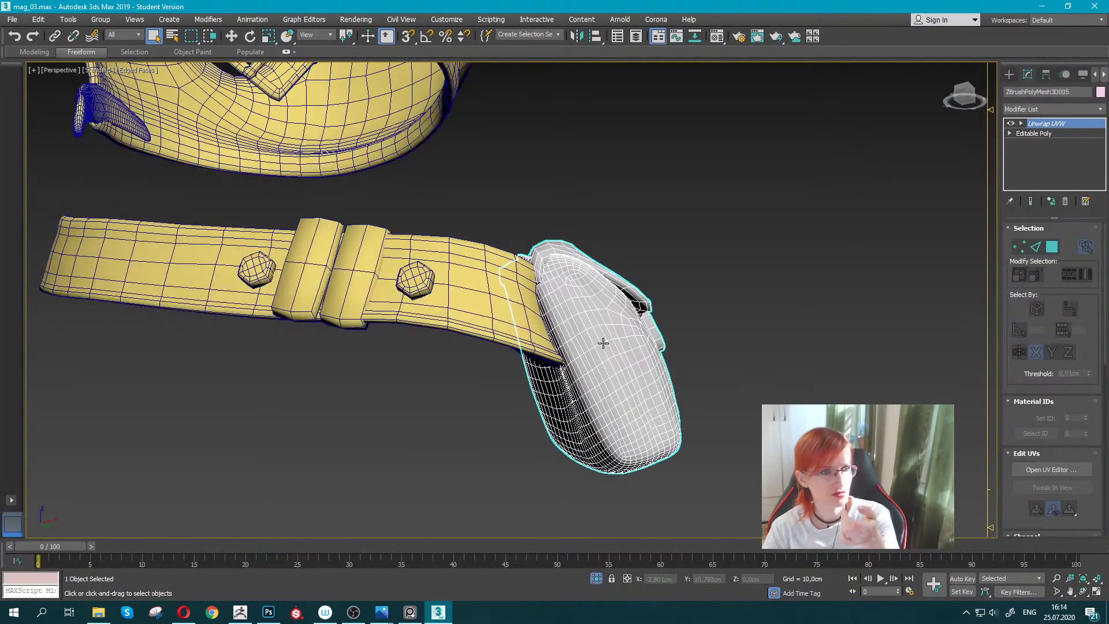
{"action": "left_click", "coordinate": [1049, 468]}
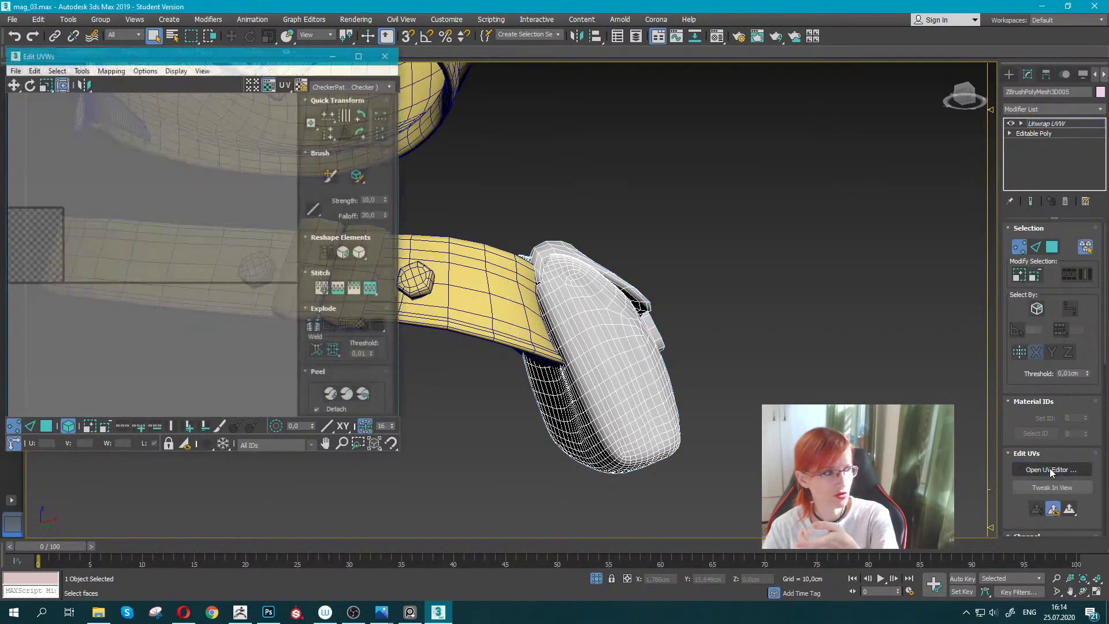
{"action": "middle_click_drag", "start_coordinate": [180, 247], "coordinate": [184, 248]}
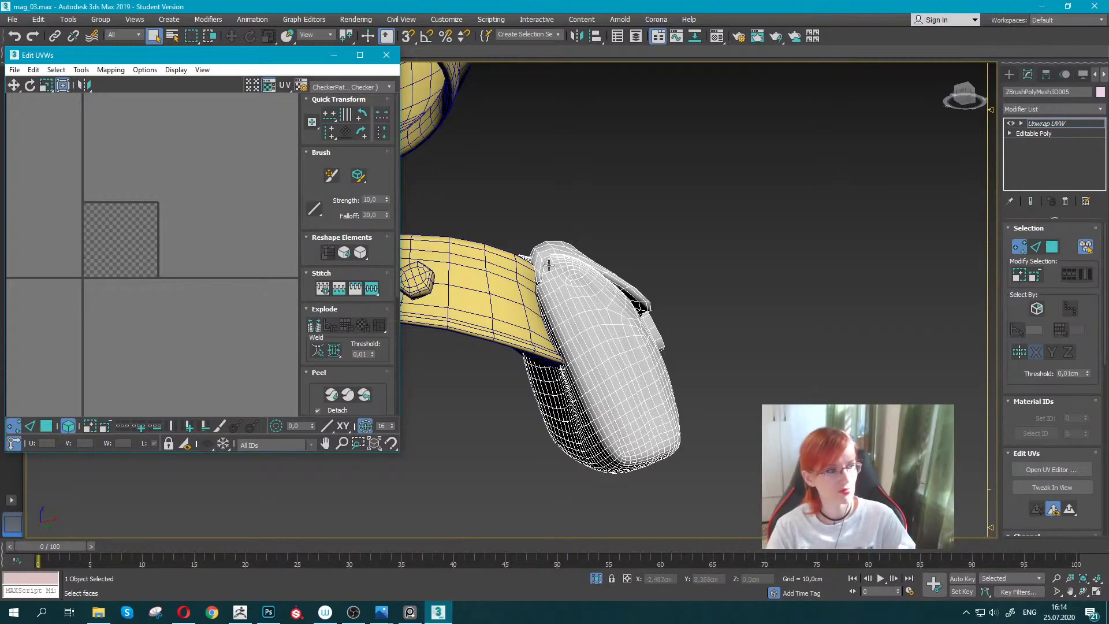
{"action": "mouse_move", "coordinate": [439, 168]}
{"action": "middle_mouse_down", "text": "alt"}
{"action": "mouse_move", "coordinate": [526, 290]}
{"action": "mouse_move", "coordinate": [889, 196]}
{"action": "middle_mouse_up", "text": "alt"}
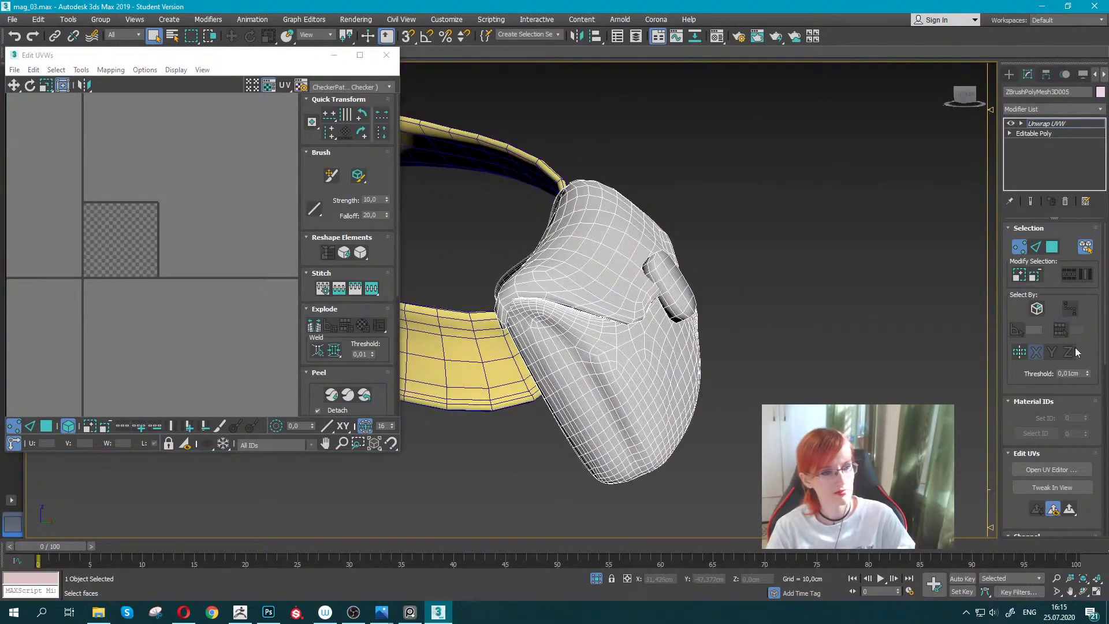
Select all of the pouch's lower and upper polygons.
{"action": "left_click", "coordinate": [1037, 249]}
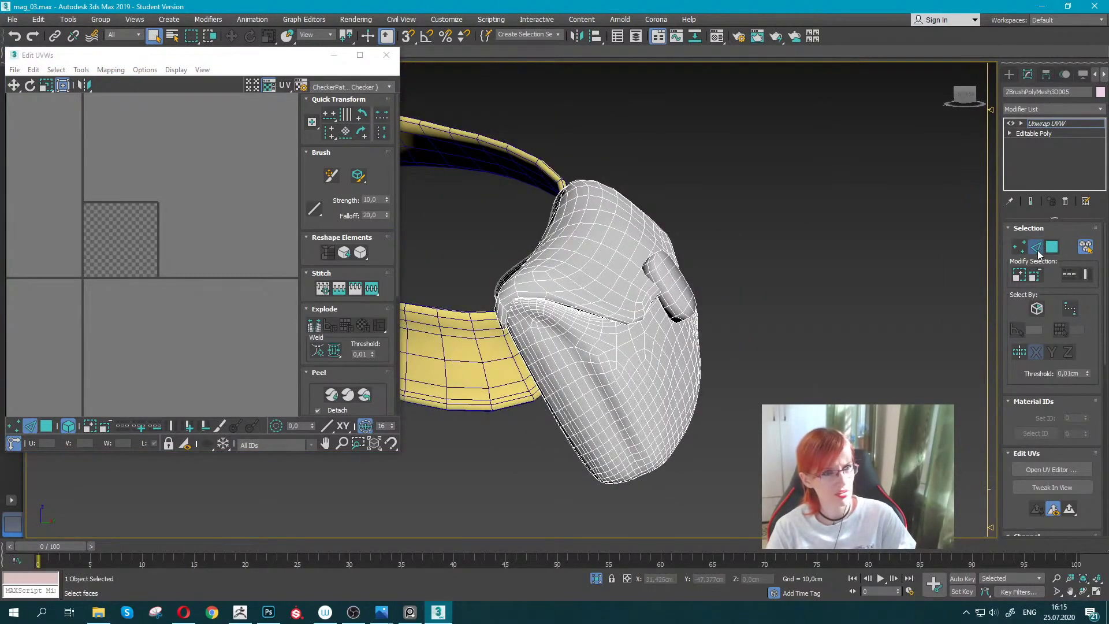
{"action": "middle_click_drag", "start_coordinate": [540, 319], "coordinate": [555, 306], "text": "alt"}
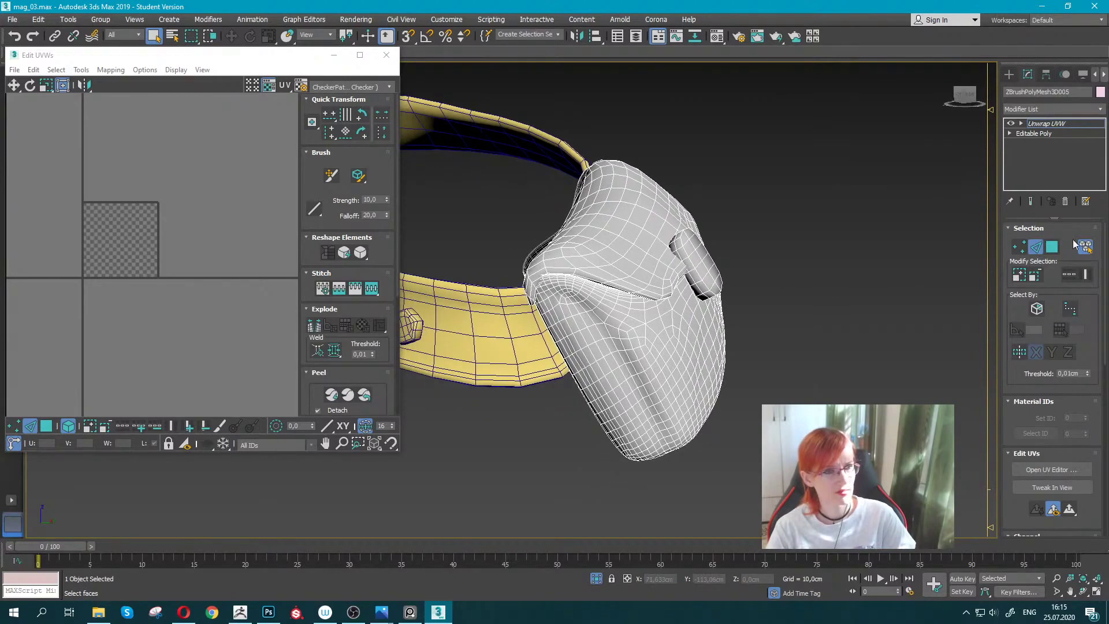
{"action": "left_click", "coordinate": [1052, 247]}
{"action": "left_click", "coordinate": [631, 327]}
{"action": "left_click_drag", "start_coordinate": [760, 389], "coordinate": [714, 289]}
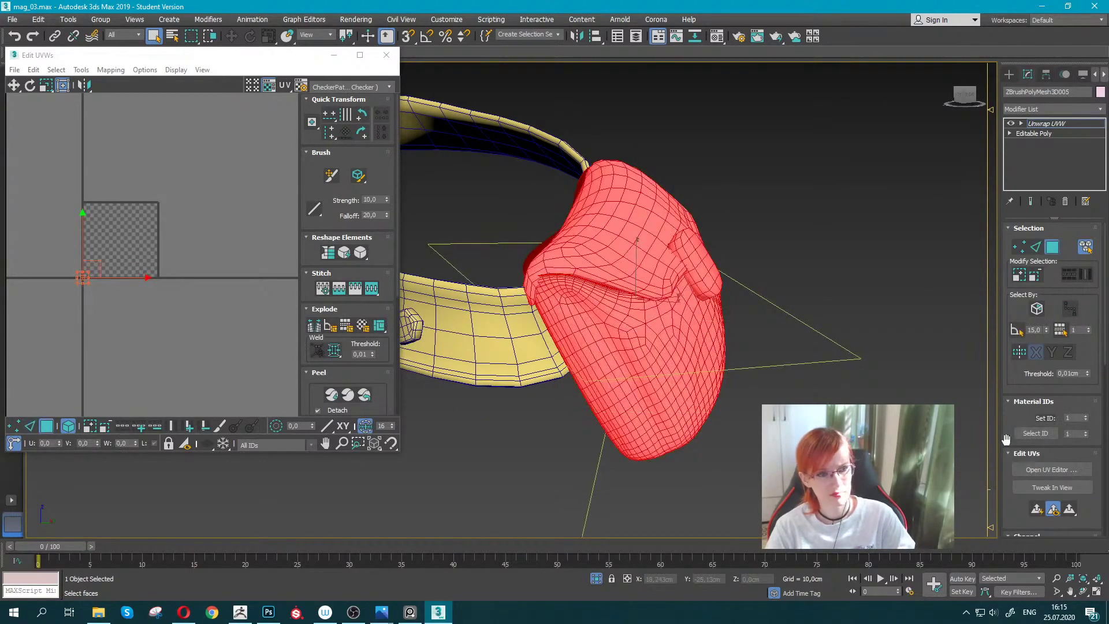
{"action": "scroll", "coordinate": [1019, 382], "scroll_direction": "down", "scroll_amount": 4}
{"action": "scroll", "coordinate": [1021, 404], "scroll_direction": "down", "scroll_amount": 2}
{"action": "scroll", "coordinate": [1024, 440], "scroll_direction": "down", "scroll_amount": 2}
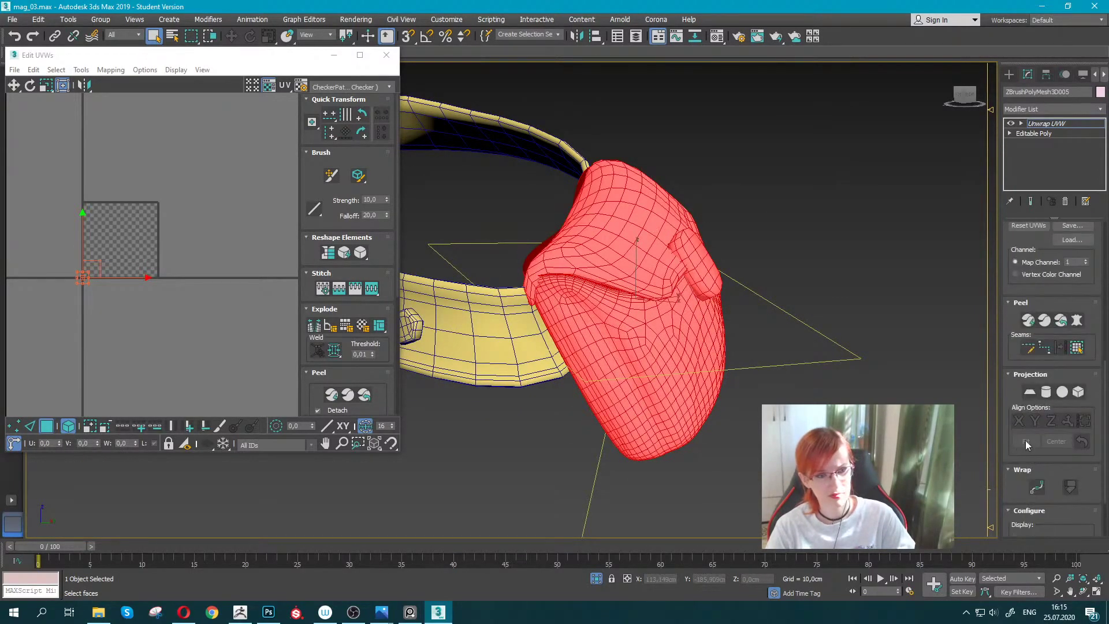
Apply a planar map to the pouch faces and switch the unwrap to edge level.
{"action": "left_click", "coordinate": [1029, 393]}
{"action": "middle_click_drag", "start_coordinate": [741, 203], "coordinate": [733, 229], "text": "alt"}
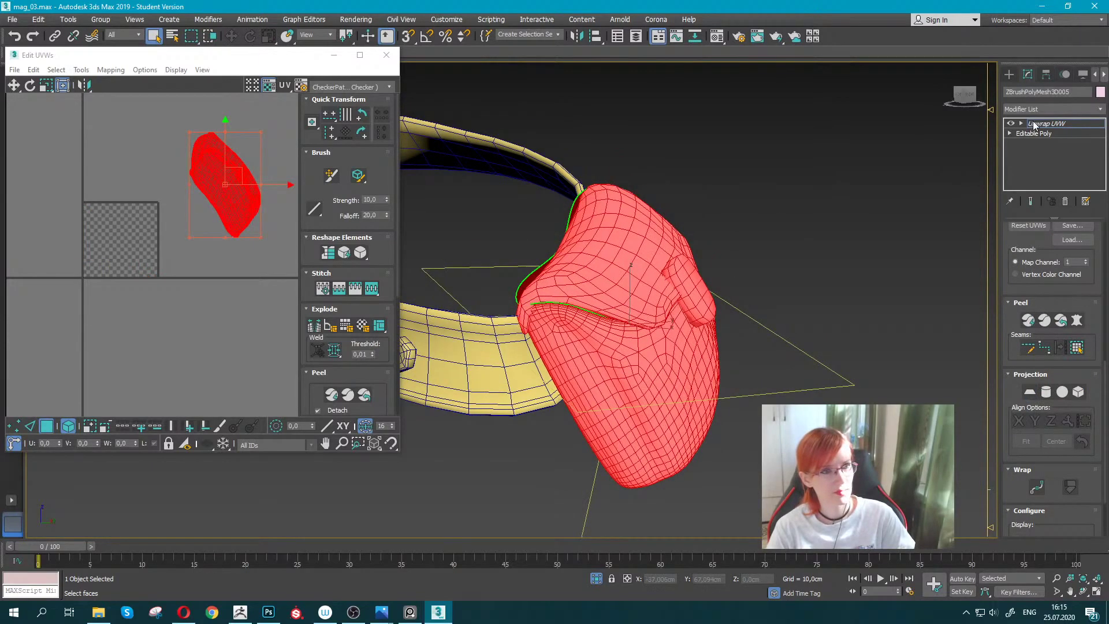
{"action": "left_click", "coordinate": [1021, 123]}
{"action": "left_click", "coordinate": [1040, 142]}
Select the edge loops around the pouch rim and further up the pouch.
{"action": "scroll", "coordinate": [503, 277], "scroll_direction": "up", "scroll_amount": 3}
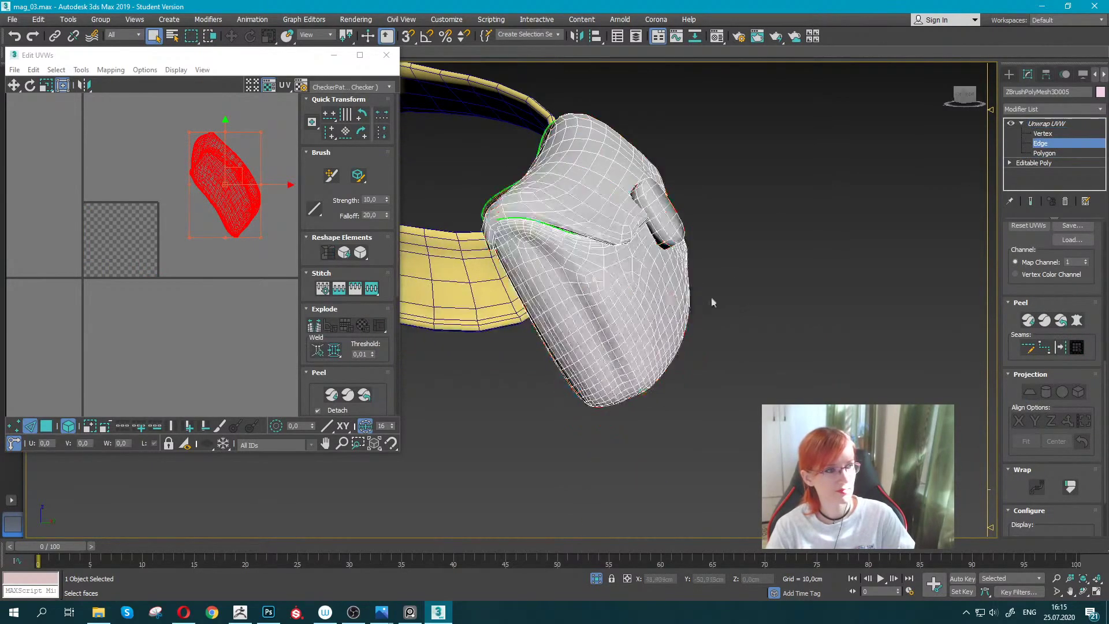
{"action": "mouse_move", "coordinate": [503, 278]}
{"action": "middle_mouse_down", "text": "alt"}
{"action": "mouse_move", "coordinate": [570, 237]}
{"action": "mouse_move", "coordinate": [682, 265]}
{"action": "middle_mouse_up", "text": "alt"}
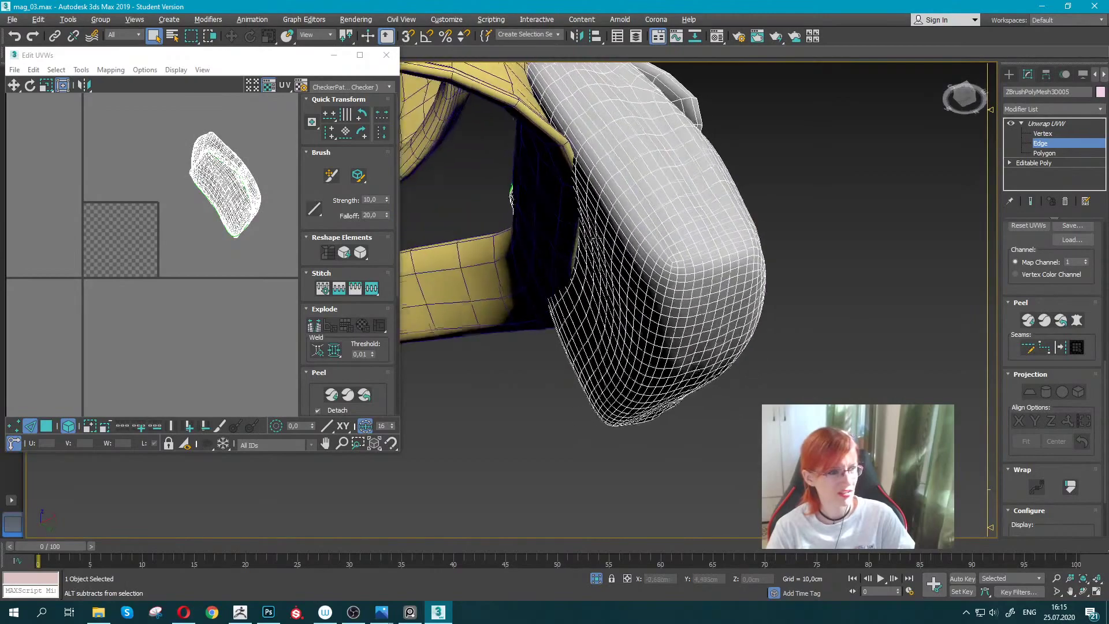
{"action": "scroll", "coordinate": [682, 266], "scroll_direction": "up", "scroll_amount": 3}
{"action": "double_click", "coordinate": [680, 276]}
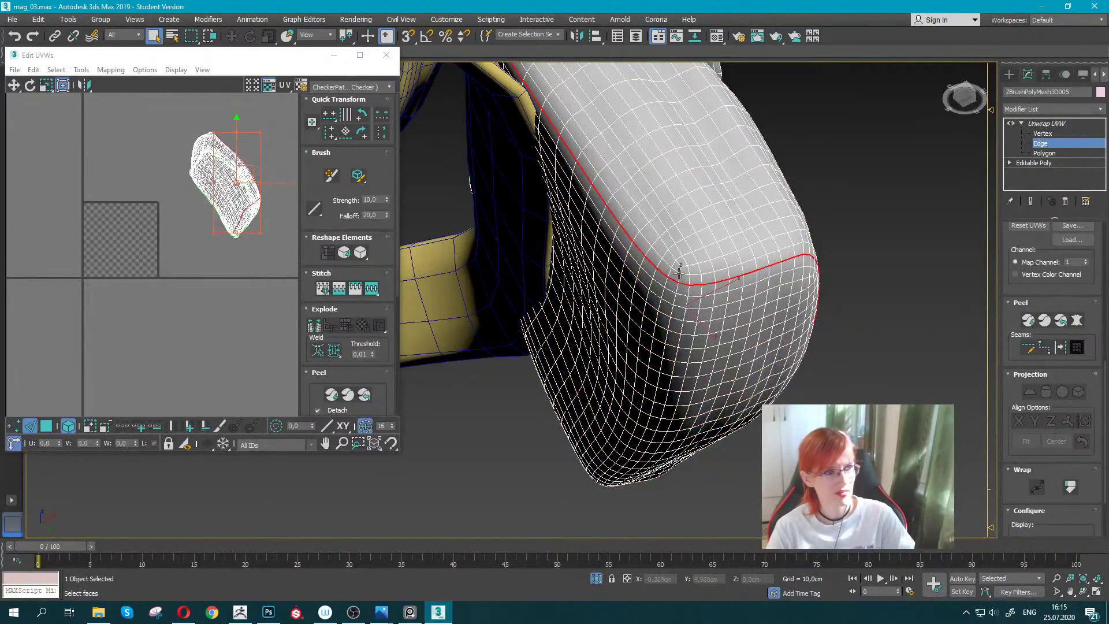
{"action": "double_click", "coordinate": [679, 263]}
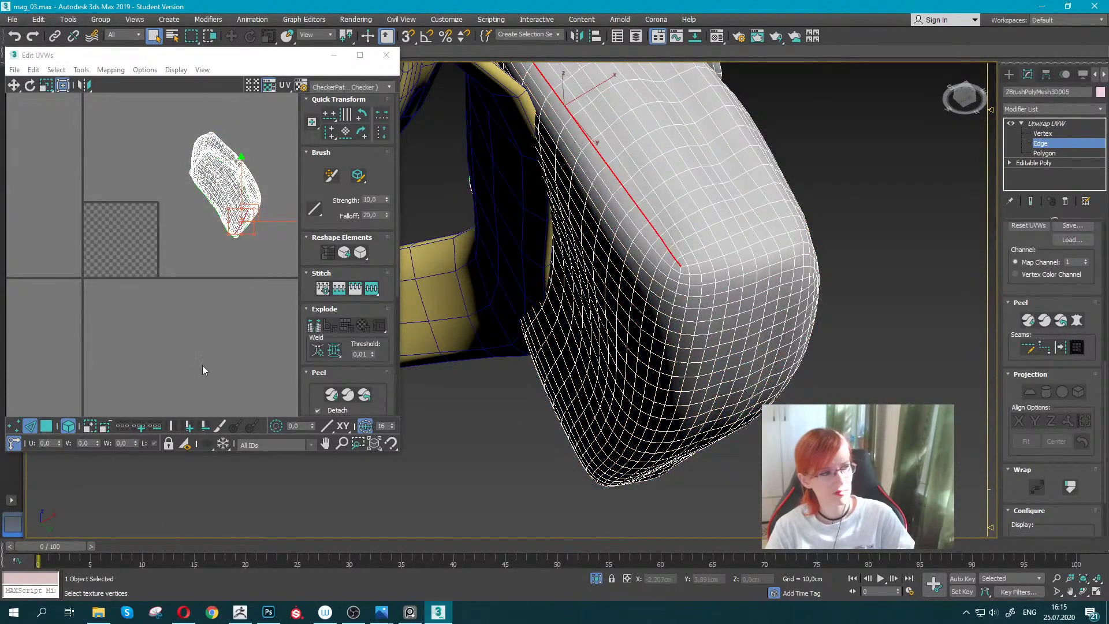
{"action": "scroll", "coordinate": [670, 244], "scroll_direction": "up", "scroll_amount": 2}
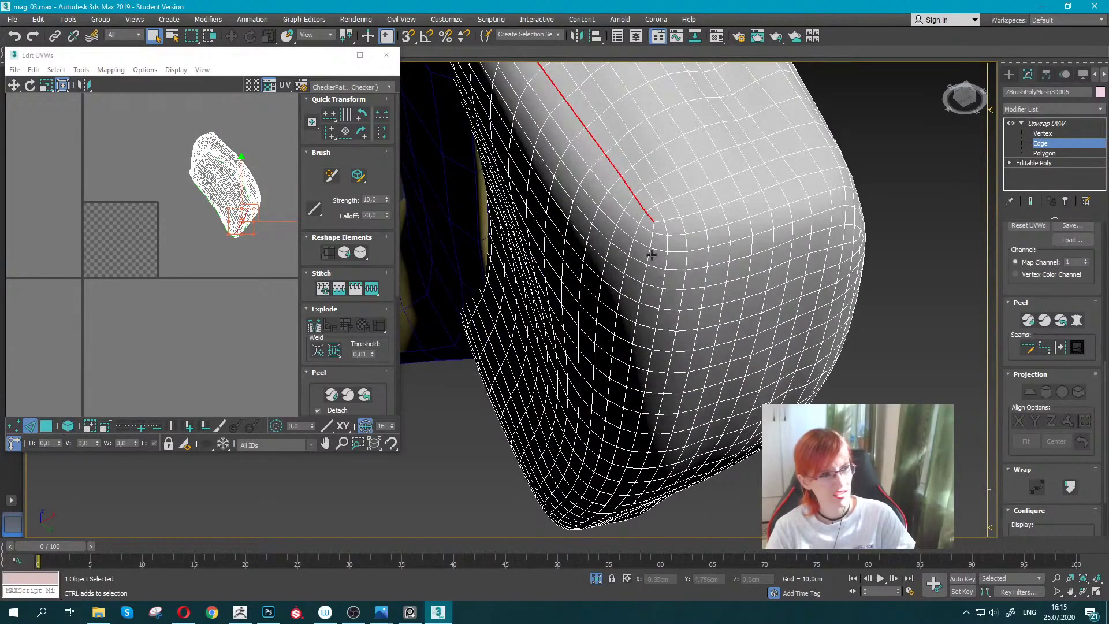
{"action": "key", "text": "ctrl+a"}
{"action": "key", "text": "ctrl+z"}
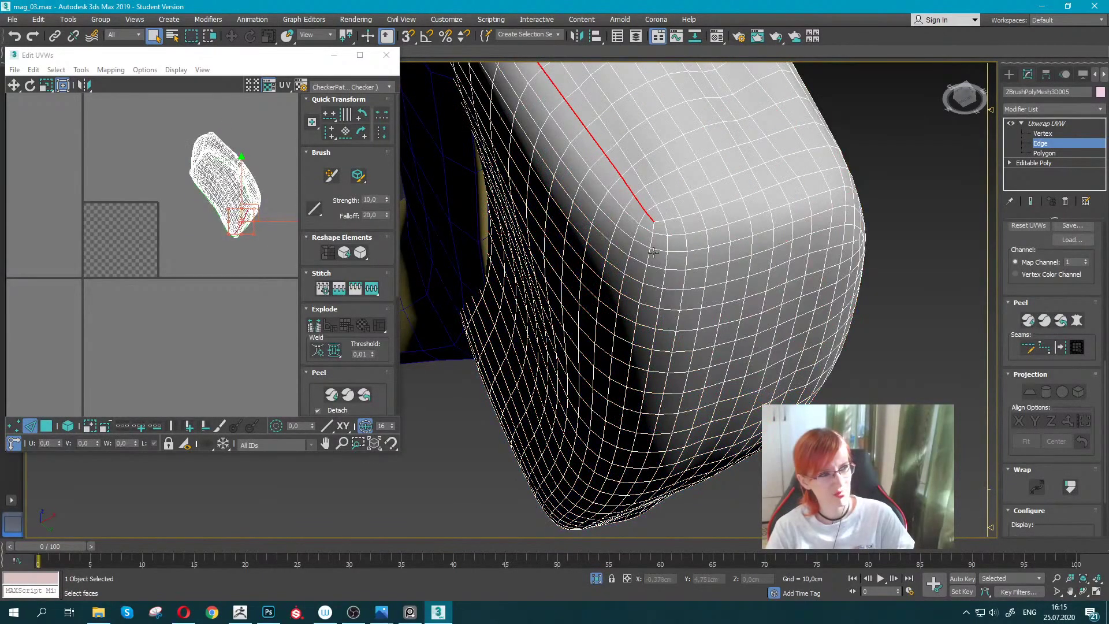
Extend the edge selection down the whole pouch loop and bring the yellow strap into view.
{"action": "scroll", "coordinate": [1073, 293], "scroll_direction": "up", "scroll_amount": 2}
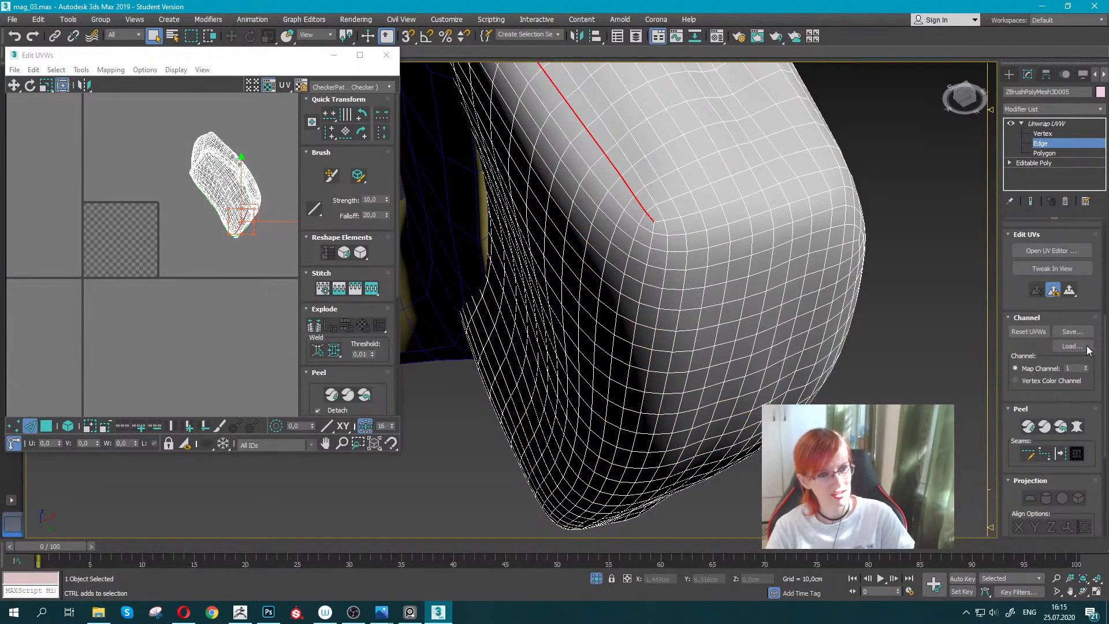
{"action": "scroll", "coordinate": [1074, 277], "scroll_direction": "up", "scroll_amount": 2}
{"action": "scroll", "coordinate": [1075, 260], "scroll_direction": "up", "scroll_amount": 1}
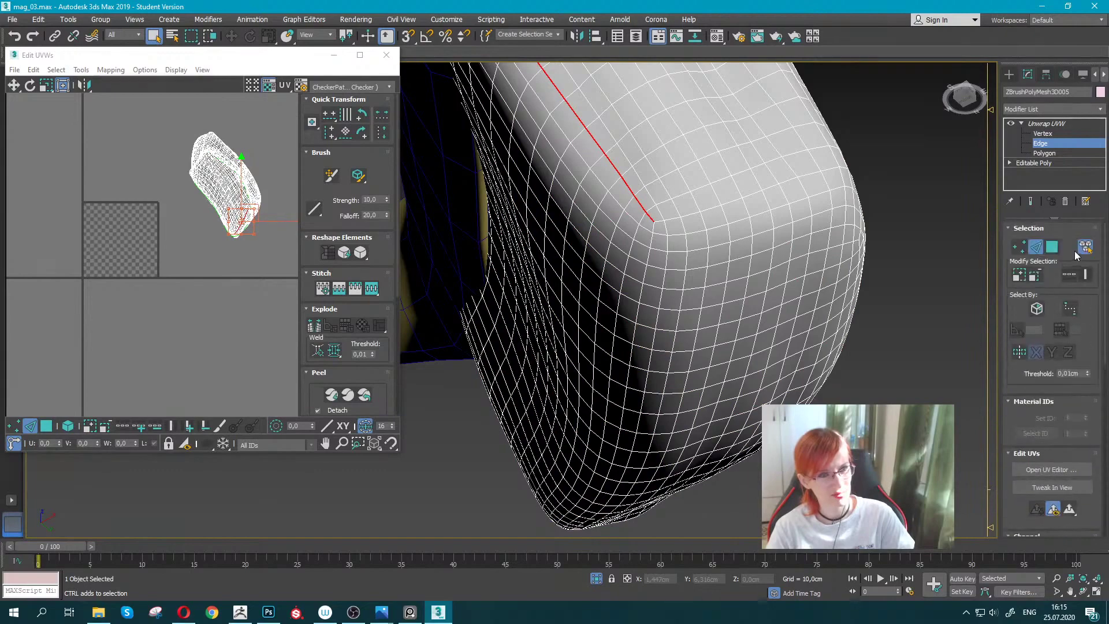
{"action": "double_click", "coordinate": [645, 274], "text": "ctrl"}
{"action": "mouse_move", "coordinate": [646, 274]}
{"action": "middle_mouse_down", "text": "alt"}
{"action": "mouse_move", "coordinate": [484, 249]}
{"action": "mouse_move", "coordinate": [503, 255]}
{"action": "middle_mouse_up", "text": "alt"}
{"action": "scroll", "coordinate": [560, 305], "scroll_direction": "up", "scroll_amount": 3}
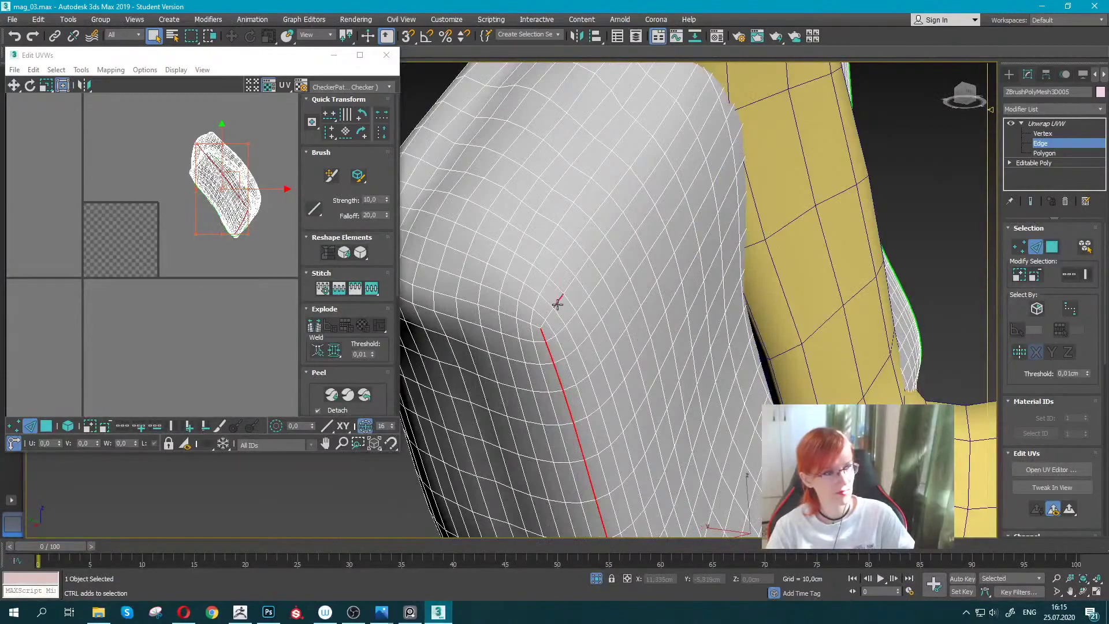
{"action": "scroll", "coordinate": [665, 279], "scroll_direction": "down", "scroll_amount": 3}
Orbit around the pouch to inspect its underside and the strap.
{"action": "mouse_move", "coordinate": [666, 279]}
{"action": "middle_mouse_down", "text": "alt"}
{"action": "mouse_move", "coordinate": [670, 215]}
{"action": "mouse_move", "coordinate": [827, 280]}
{"action": "middle_mouse_up", "text": "alt"}
{"action": "scroll", "coordinate": [670, 216], "scroll_direction": "up", "scroll_amount": 3}
{"action": "scroll", "coordinate": [827, 280], "scroll_direction": "up", "scroll_amount": 2}
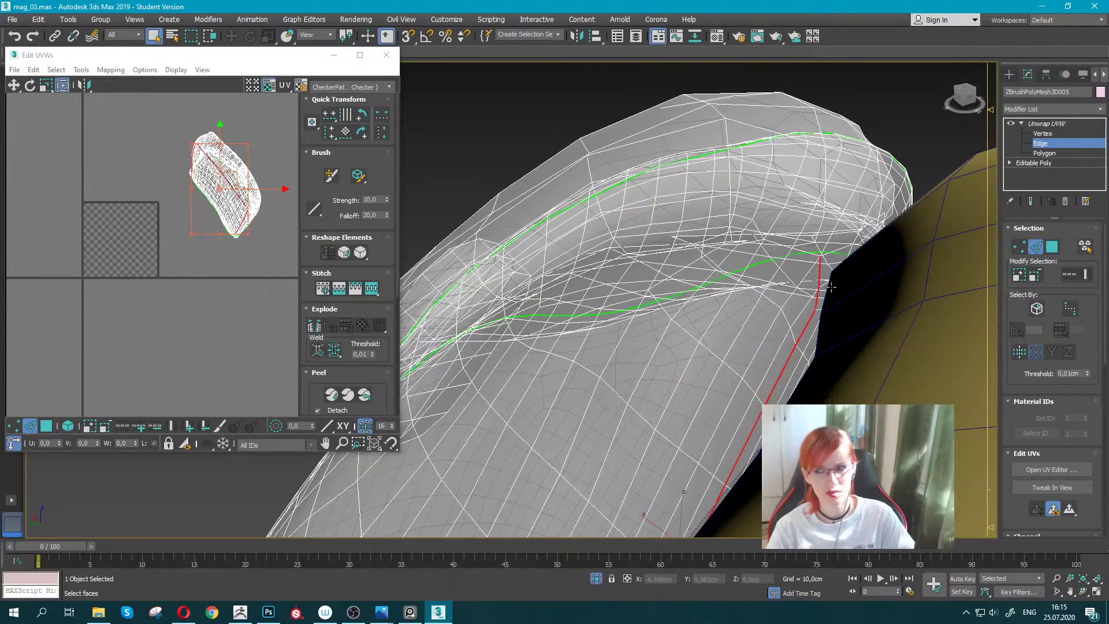
{"action": "middle_click_drag", "start_coordinate": [787, 317], "coordinate": [774, 260], "text": "alt"}
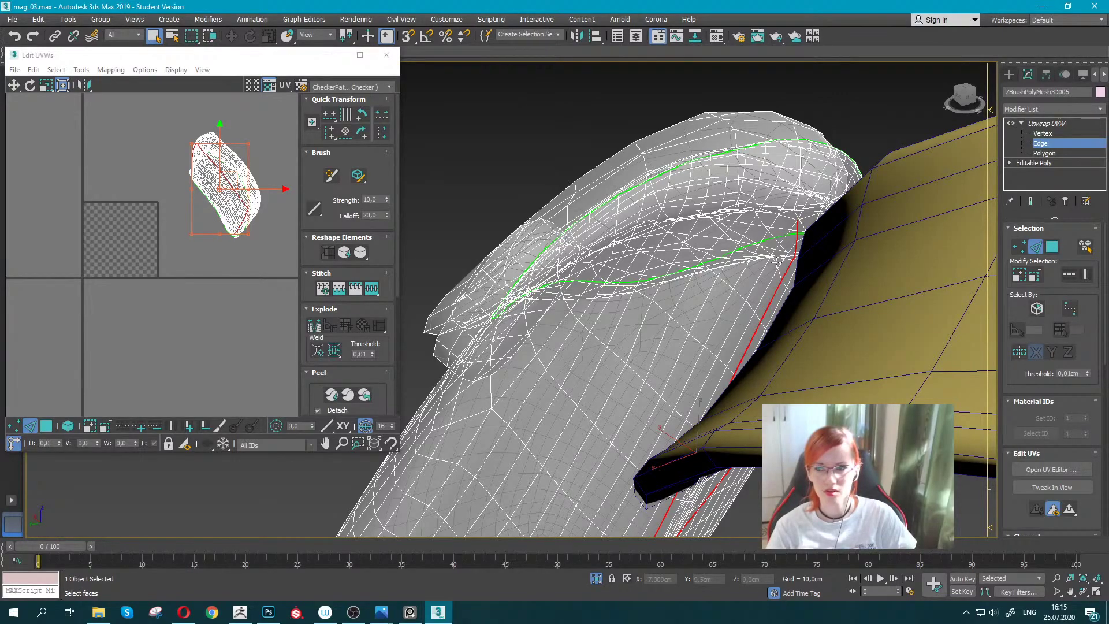
{"action": "middle_click_drag", "start_coordinate": [704, 249], "coordinate": [633, 278], "text": "alt"}
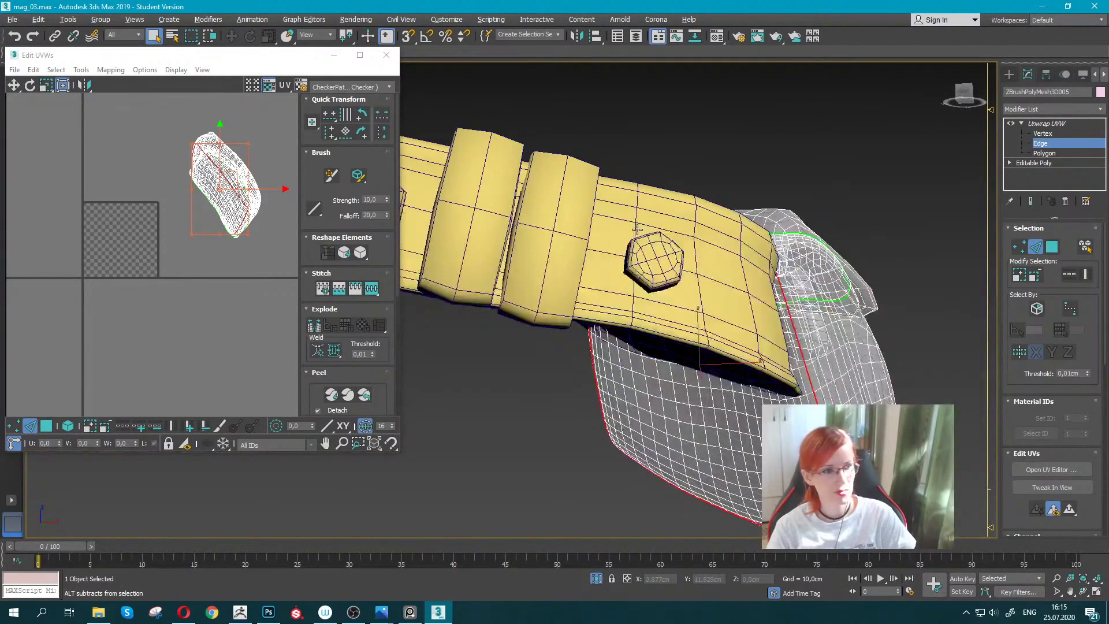
{"action": "scroll", "coordinate": [633, 279], "scroll_direction": "up", "scroll_amount": 3}
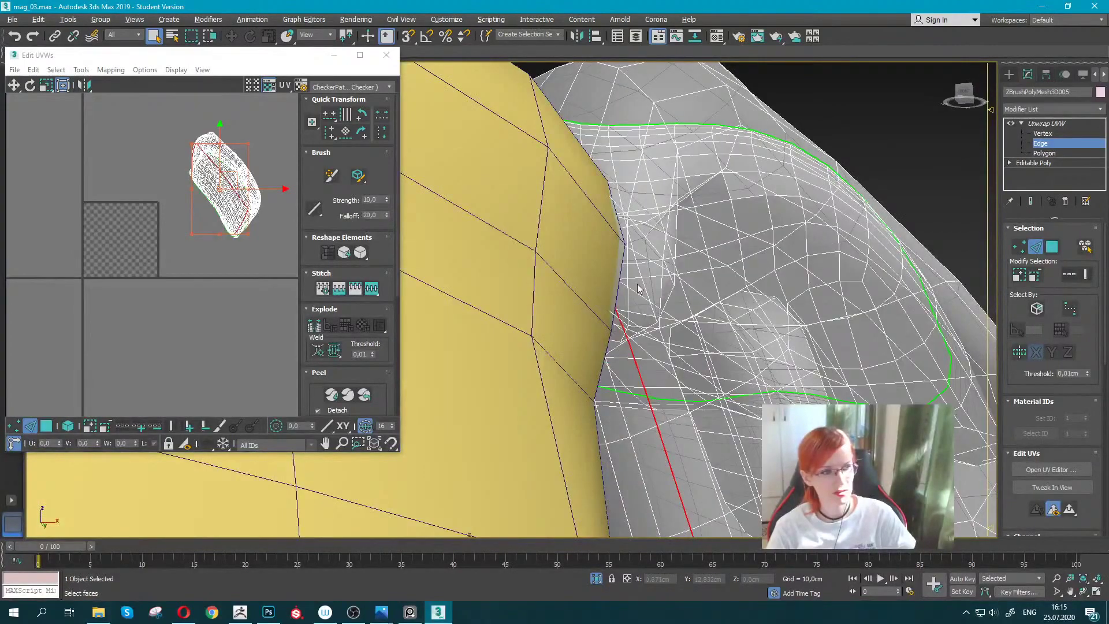
{"action": "scroll", "coordinate": [659, 294], "scroll_direction": "up", "scroll_amount": 5}
{"action": "scroll", "coordinate": [660, 294], "scroll_direction": "down", "scroll_amount": 5}
{"action": "mouse_move", "coordinate": [522, 297]}
{"action": "middle_mouse_down", "text": "alt"}
{"action": "mouse_move", "coordinate": [553, 252]}
{"action": "mouse_move", "coordinate": [593, 289]}
{"action": "middle_mouse_up", "text": "alt"}
{"action": "scroll", "coordinate": [593, 288], "scroll_direction": "up", "scroll_amount": 2}
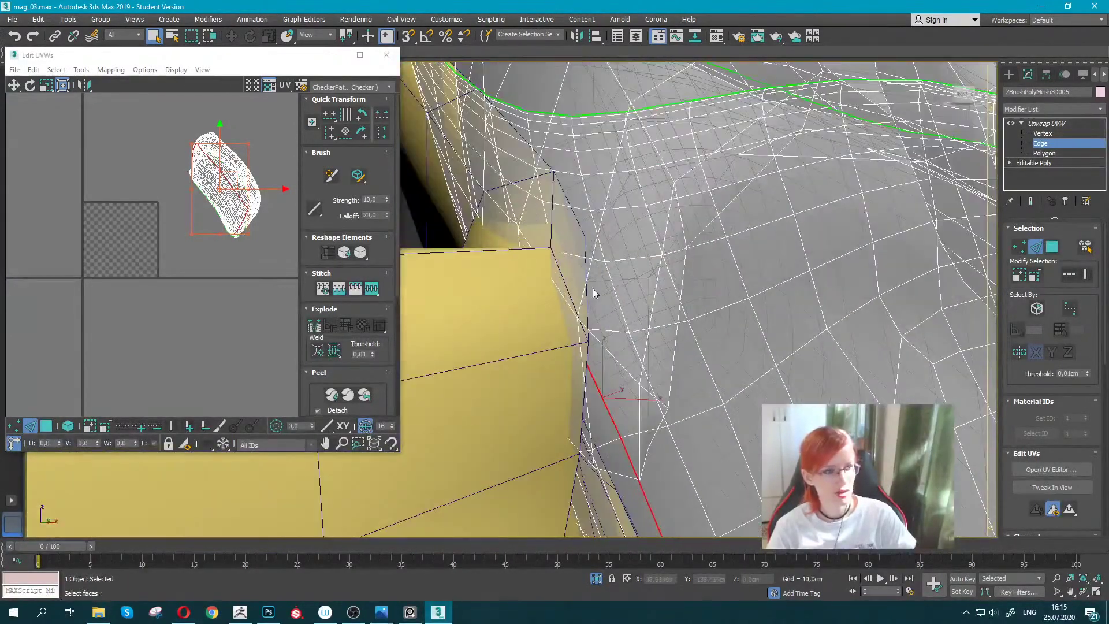
{"action": "scroll", "coordinate": [595, 295], "scroll_direction": "up", "scroll_amount": 2}
{"action": "scroll", "coordinate": [590, 287], "scroll_direction": "down", "scroll_amount": 5}
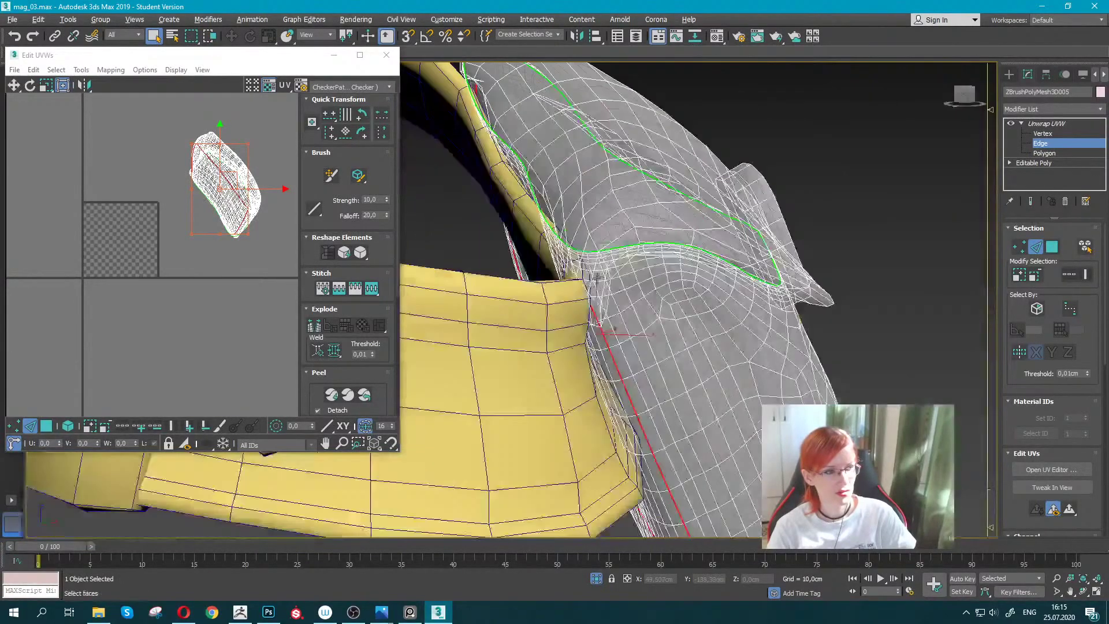
Isolate the pouch, hiding the strap, and frame it in the viewport and UV view.
{"action": "right_click", "coordinate": [595, 252]}
{"action": "left_click", "coordinate": [635, 155]}
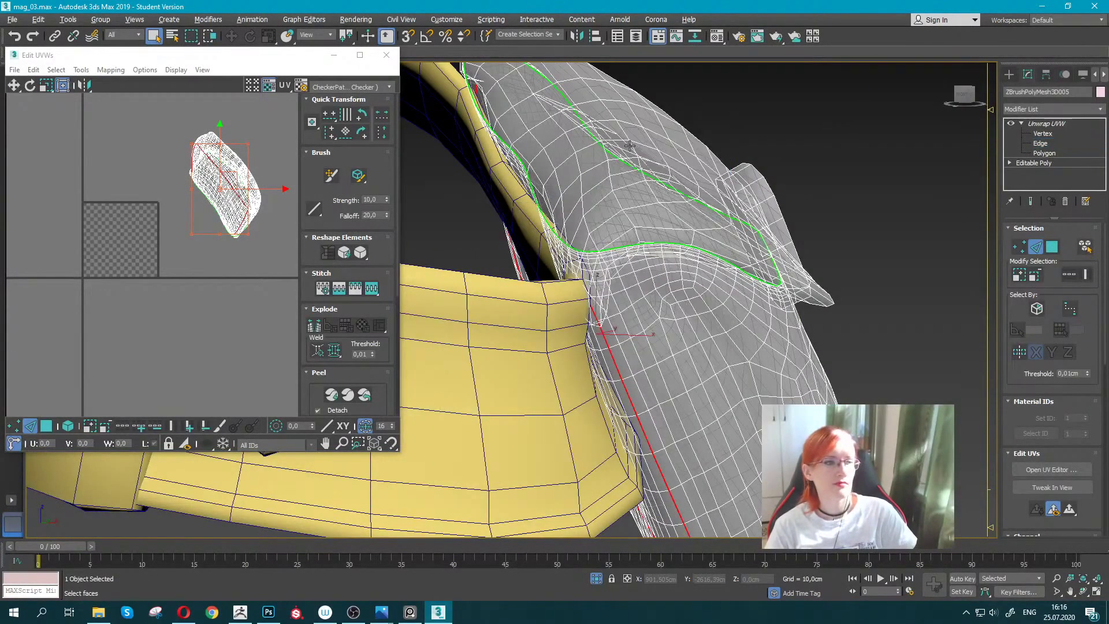
{"action": "scroll", "coordinate": [521, 222], "scroll_direction": "up", "scroll_amount": 3}
{"action": "scroll", "coordinate": [578, 265], "scroll_direction": "up", "scroll_amount": 1}
{"action": "scroll", "coordinate": [650, 317], "scroll_direction": "up", "scroll_amount": 2}
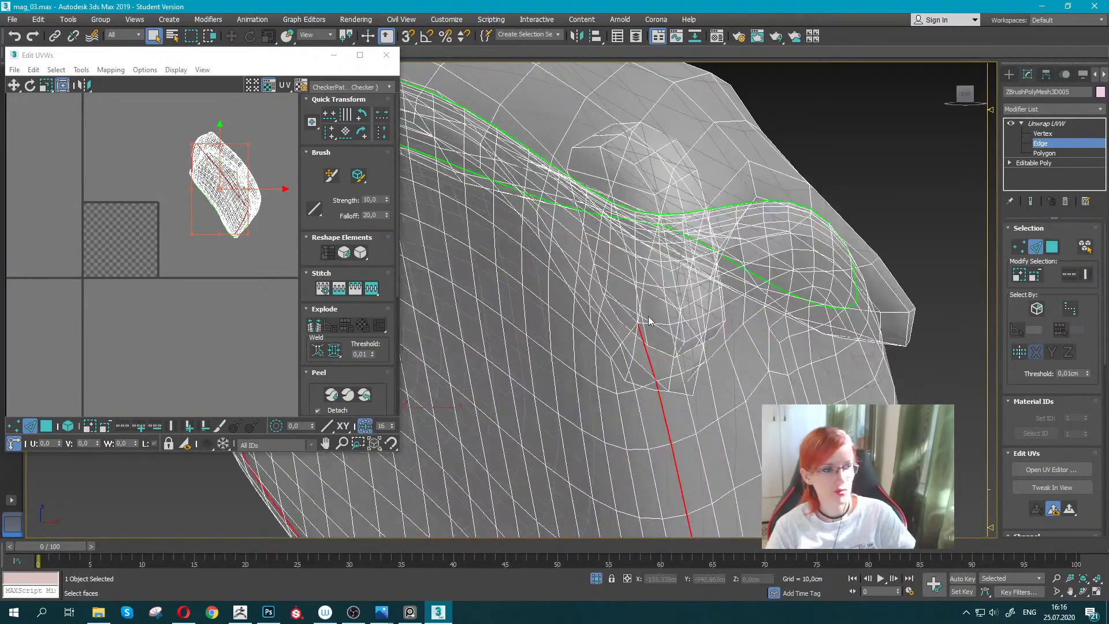
{"action": "scroll", "coordinate": [629, 312], "scroll_direction": "up", "scroll_amount": 2}
{"action": "scroll", "coordinate": [623, 287], "scroll_direction": "down", "scroll_amount": 1}
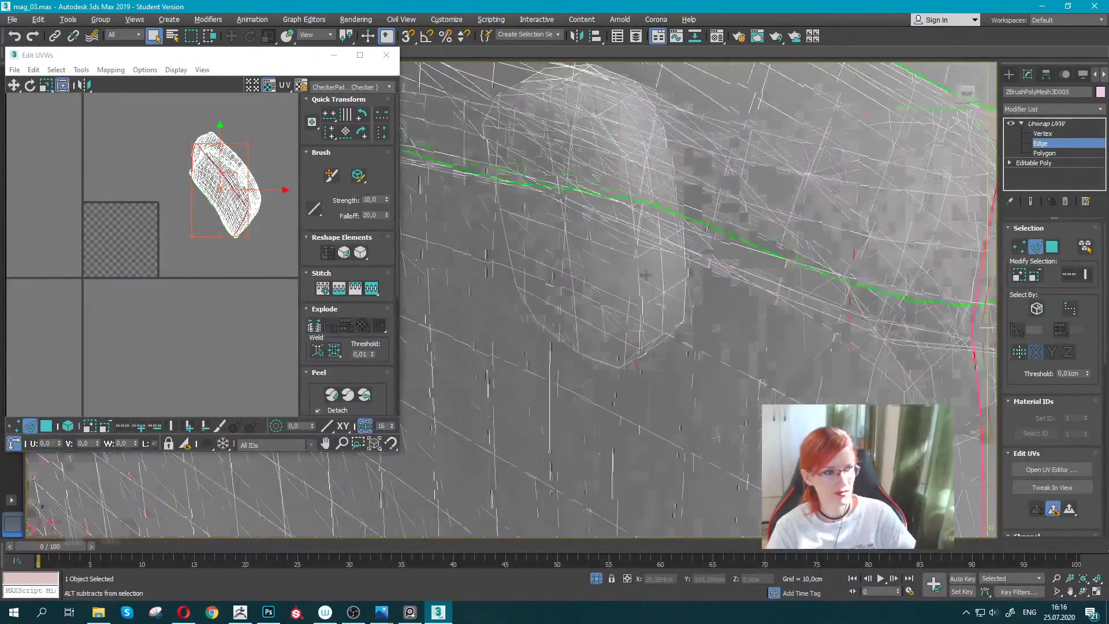
{"action": "scroll", "coordinate": [624, 277], "scroll_direction": "down", "scroll_amount": 2}
{"action": "scroll", "coordinate": [626, 261], "scroll_direction": "down", "scroll_amount": 1}
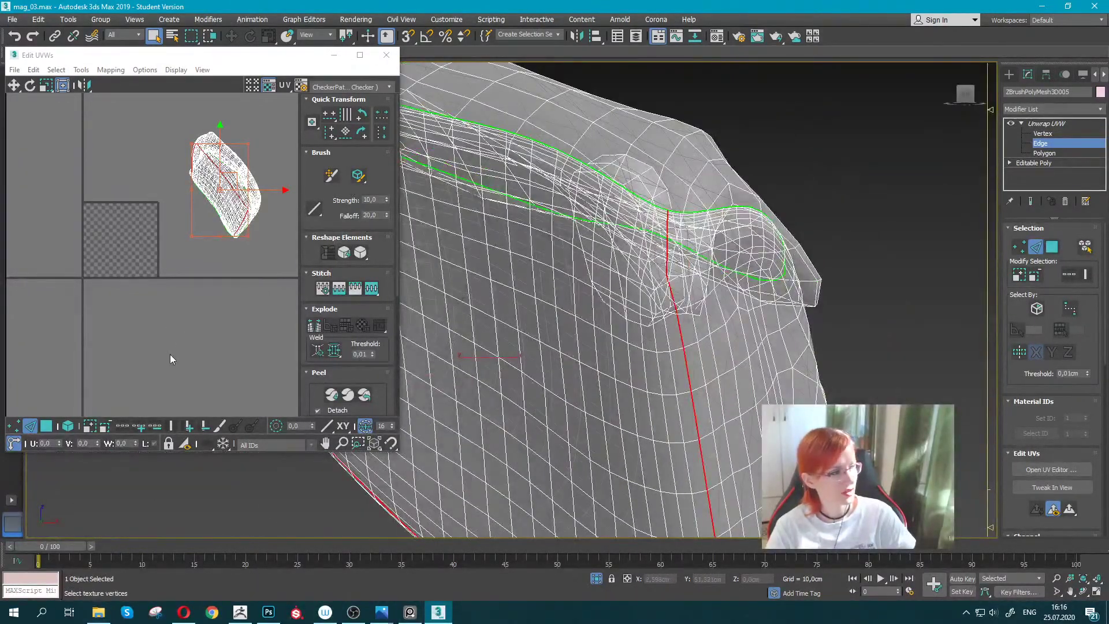
{"action": "middle_click_drag", "start_coordinate": [231, 260], "coordinate": [171, 309]}
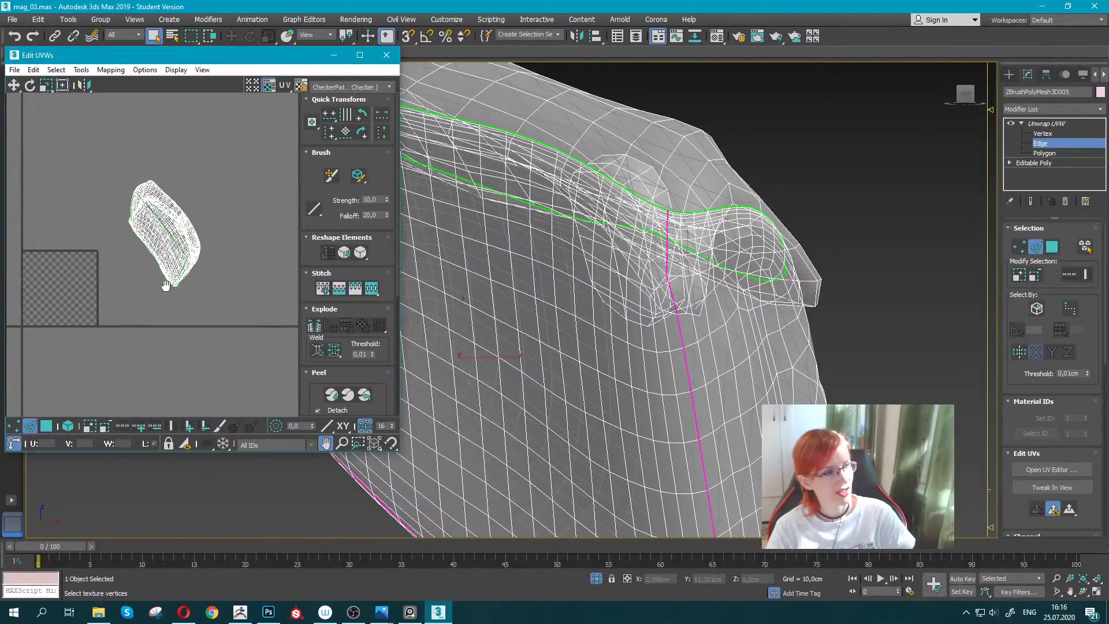
{"action": "scroll", "coordinate": [647, 285], "scroll_direction": "down", "scroll_amount": 5}
{"action": "middle_click_drag", "start_coordinate": [647, 285], "coordinate": [649, 291], "text": "alt"}
{"action": "scroll", "coordinate": [650, 295], "scroll_direction": "up", "scroll_amount": 5}
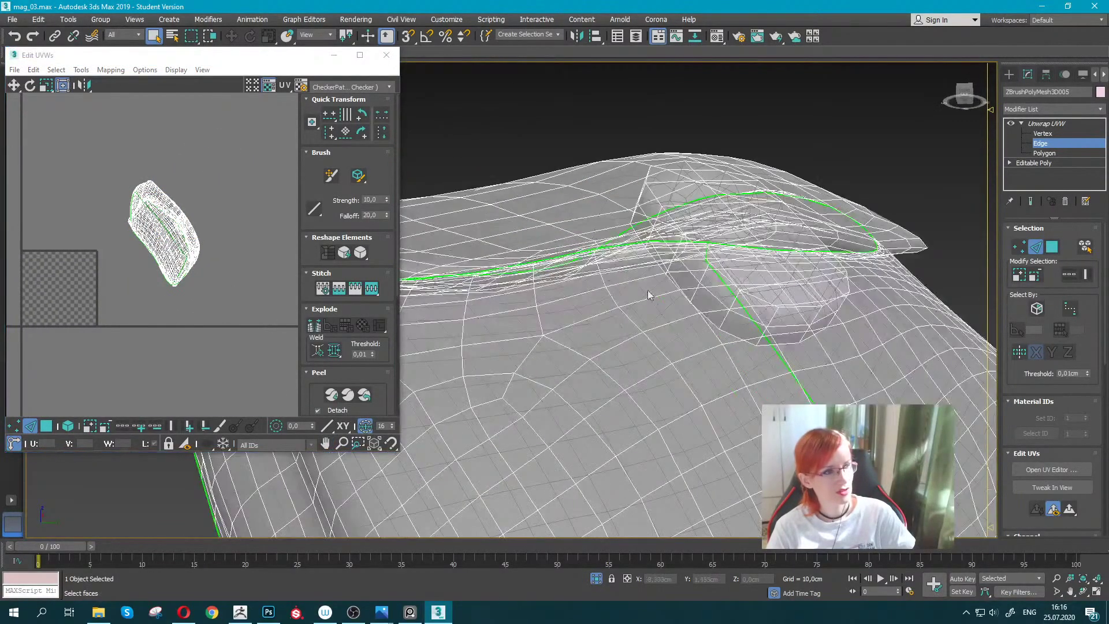
Break the UVs along the pocket edge loop, then select the loop along the pouch top.
{"action": "double_click", "coordinate": [718, 299]}
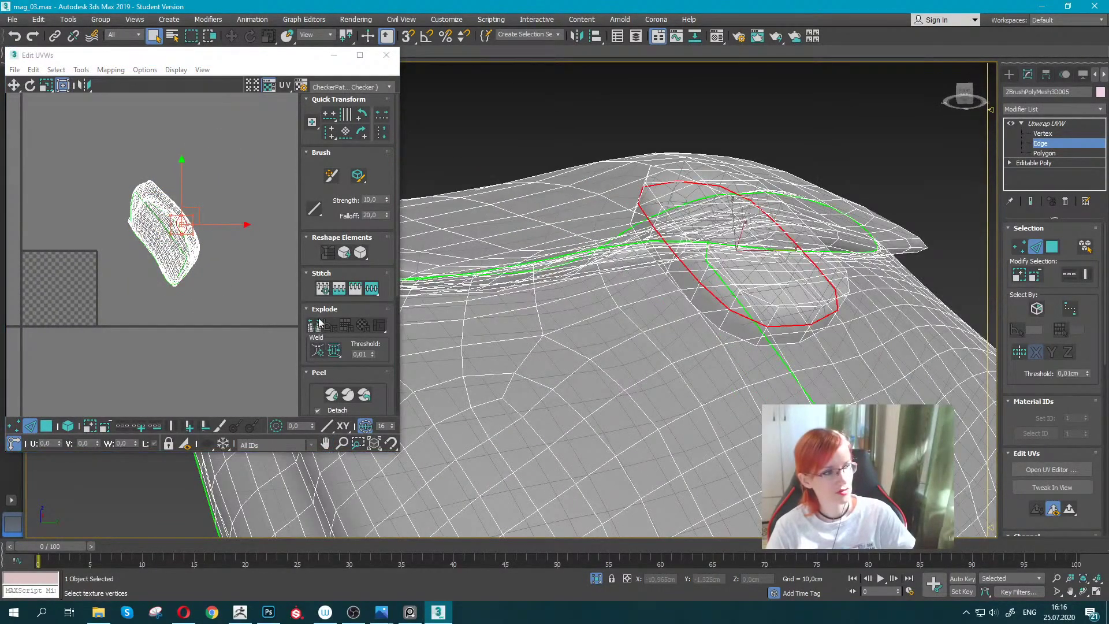
{"action": "left_click", "coordinate": [589, 298]}
{"action": "mouse_move", "coordinate": [616, 263]}
{"action": "middle_mouse_down", "text": "alt"}
{"action": "mouse_move", "coordinate": [546, 268]}
{"action": "mouse_move", "coordinate": [562, 225]}
{"action": "mouse_move", "coordinate": [668, 231]}
{"action": "middle_mouse_up", "text": "alt"}
{"action": "double_click", "coordinate": [572, 227]}
{"action": "scroll", "coordinate": [572, 227], "scroll_direction": "down", "scroll_amount": 5}
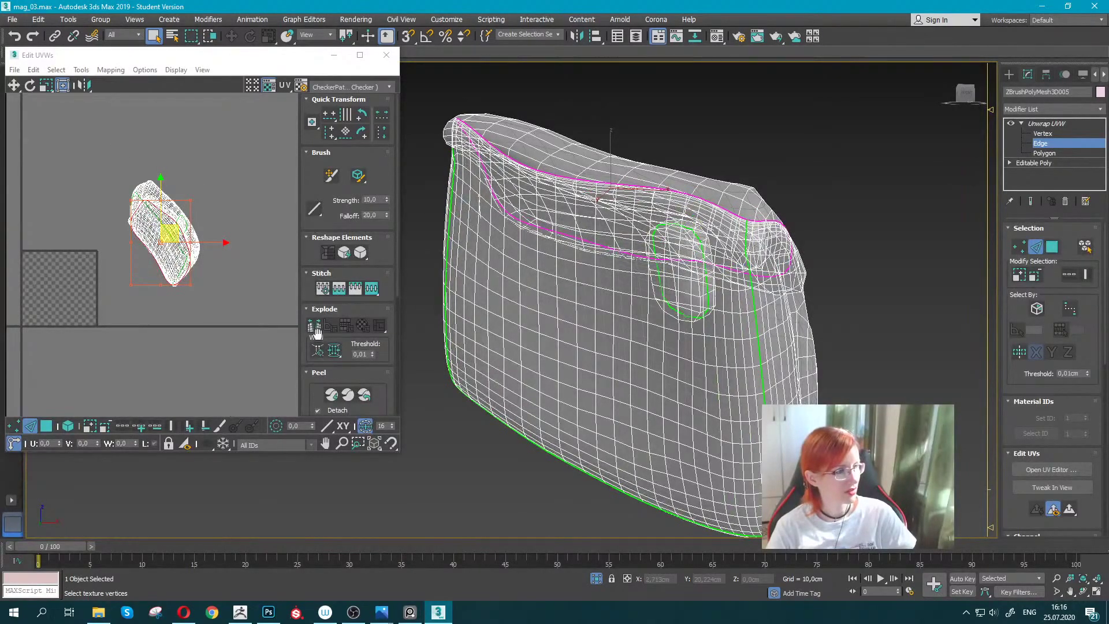
{"action": "mouse_move", "coordinate": [520, 231]}
{"action": "middle_mouse_down", "text": "alt"}
{"action": "mouse_move", "coordinate": [531, 208]}
{"action": "mouse_move", "coordinate": [519, 197]}
{"action": "mouse_move", "coordinate": [581, 297]}
{"action": "mouse_move", "coordinate": [612, 229]}
{"action": "mouse_move", "coordinate": [647, 216]}
{"action": "middle_mouse_up", "text": "alt"}
{"action": "scroll", "coordinate": [526, 202], "scroll_direction": "up", "scroll_amount": 4}
{"action": "scroll", "coordinate": [519, 196], "scroll_direction": "down", "scroll_amount": 3}
{"action": "scroll", "coordinate": [612, 229], "scroll_direction": "down", "scroll_amount": 4}
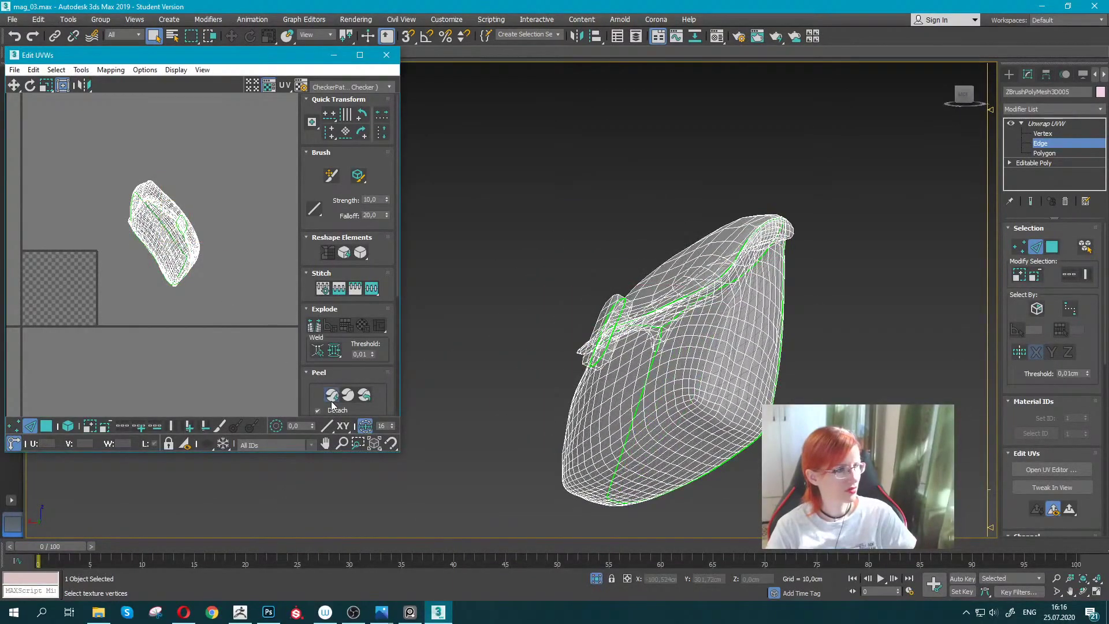
Peel the pouch UVs flat and select the lower-left UV island.
{"action": "left_click", "coordinate": [332, 399]}
{"action": "scroll", "coordinate": [126, 221], "scroll_direction": "up", "scroll_amount": 5}
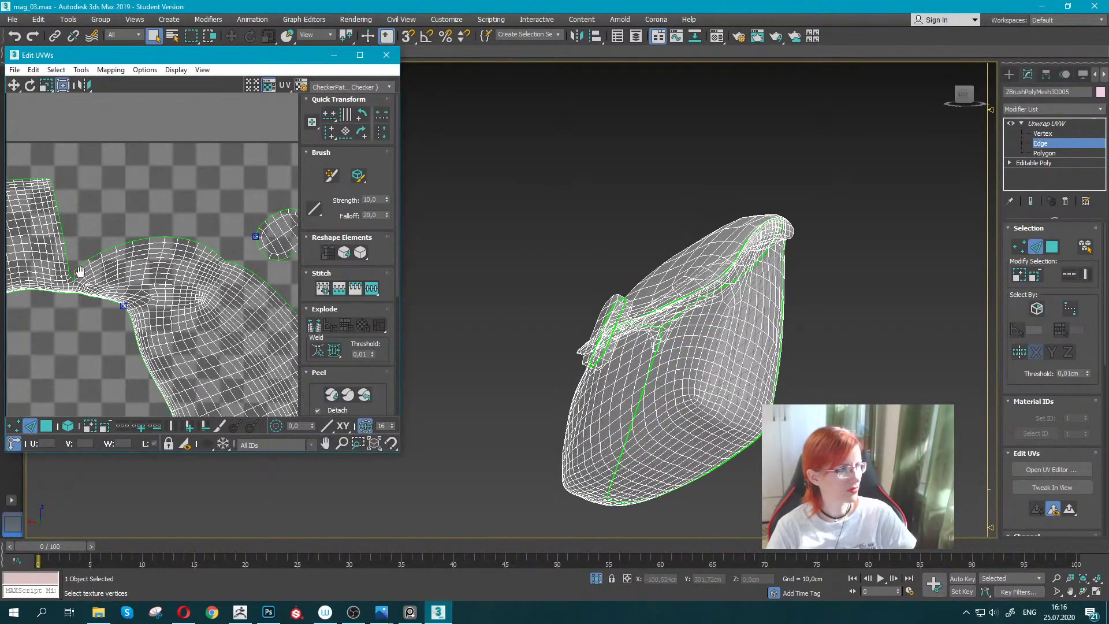
{"action": "scroll", "coordinate": [79, 271], "scroll_direction": "up", "scroll_amount": 3}
{"action": "scroll", "coordinate": [115, 295], "scroll_direction": "up", "scroll_amount": 2}
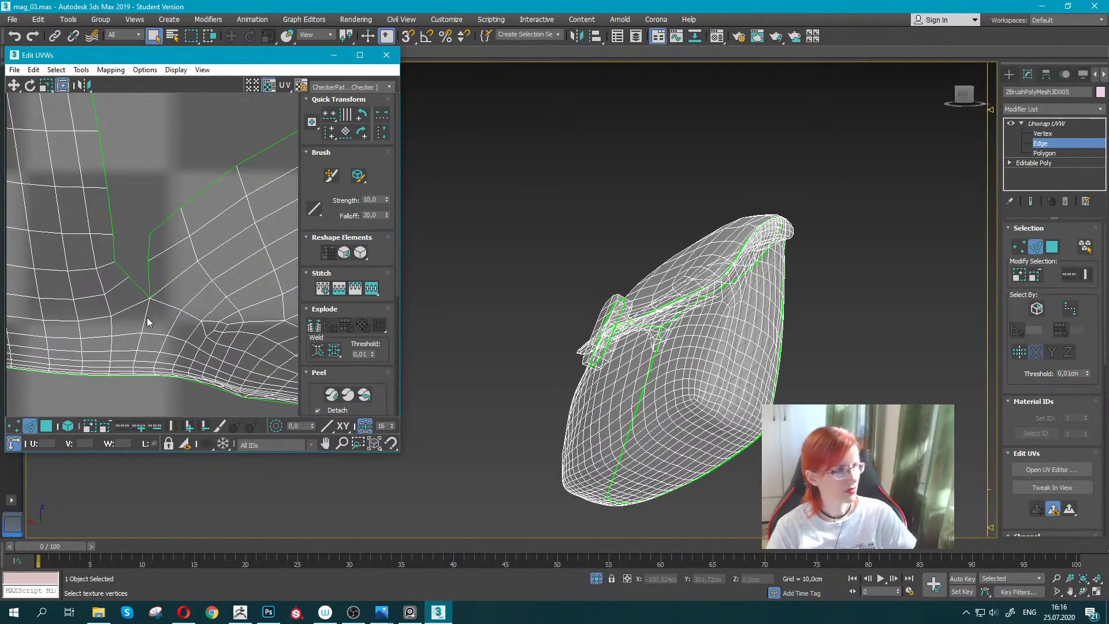
{"action": "double_click", "coordinate": [147, 317]}
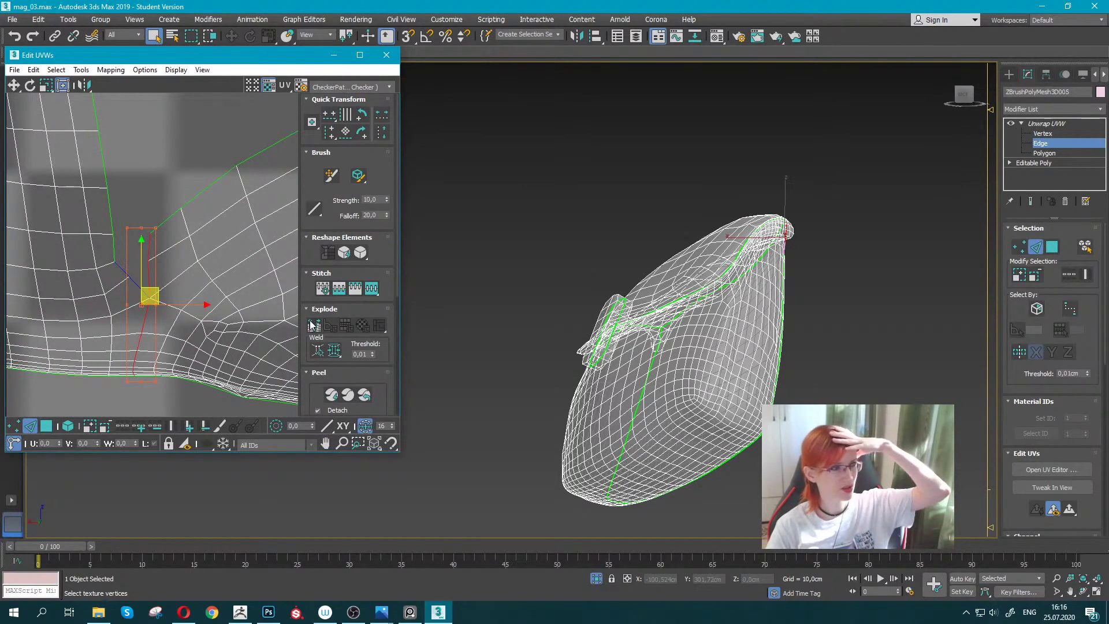
{"action": "scroll", "coordinate": [153, 227], "scroll_direction": "down", "scroll_amount": 8}
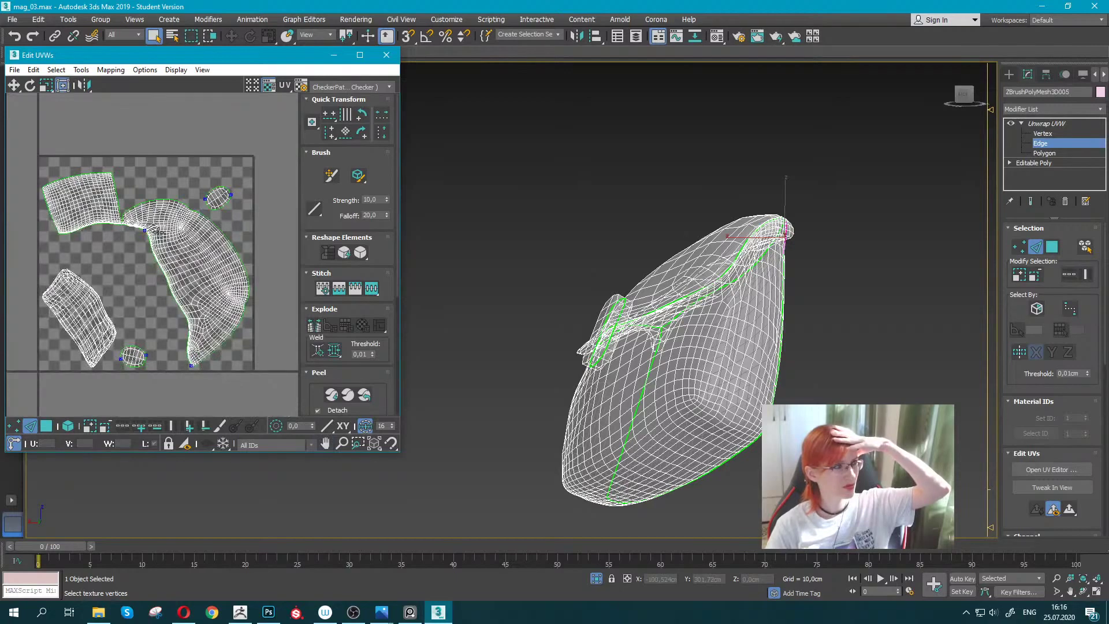
{"action": "left_click_drag", "start_coordinate": [99, 326], "coordinate": [43, 268]}
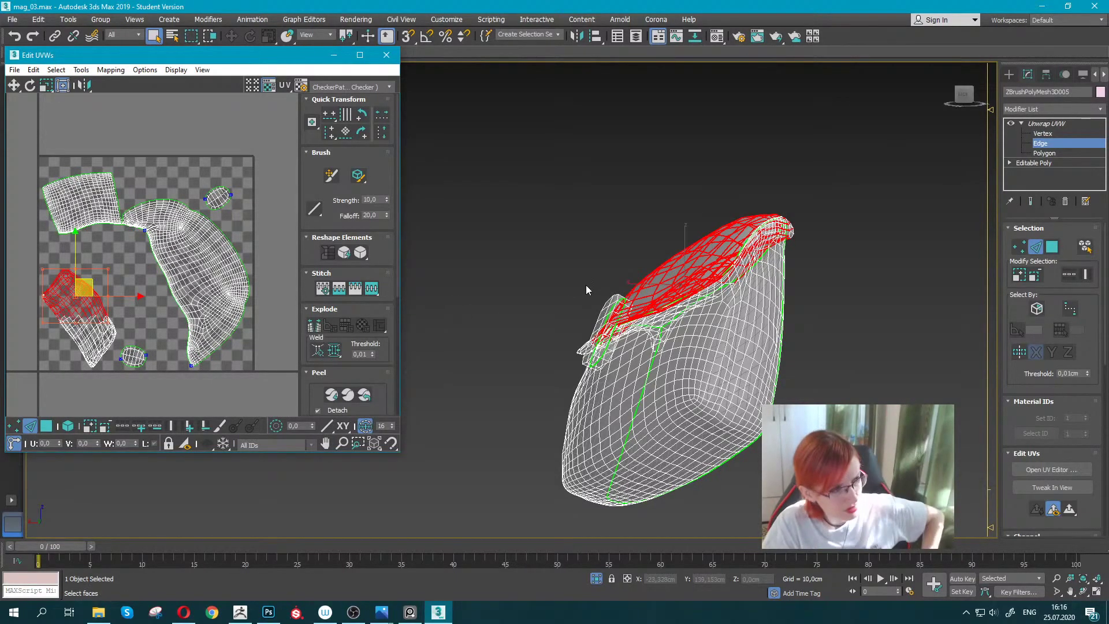
Select the seam edge run on the pouch, then briefly switch to the Opera browser.
{"action": "scroll", "coordinate": [800, 337], "scroll_direction": "up", "scroll_amount": 3}
{"action": "scroll", "coordinate": [800, 337], "scroll_direction": "up", "scroll_amount": 3}
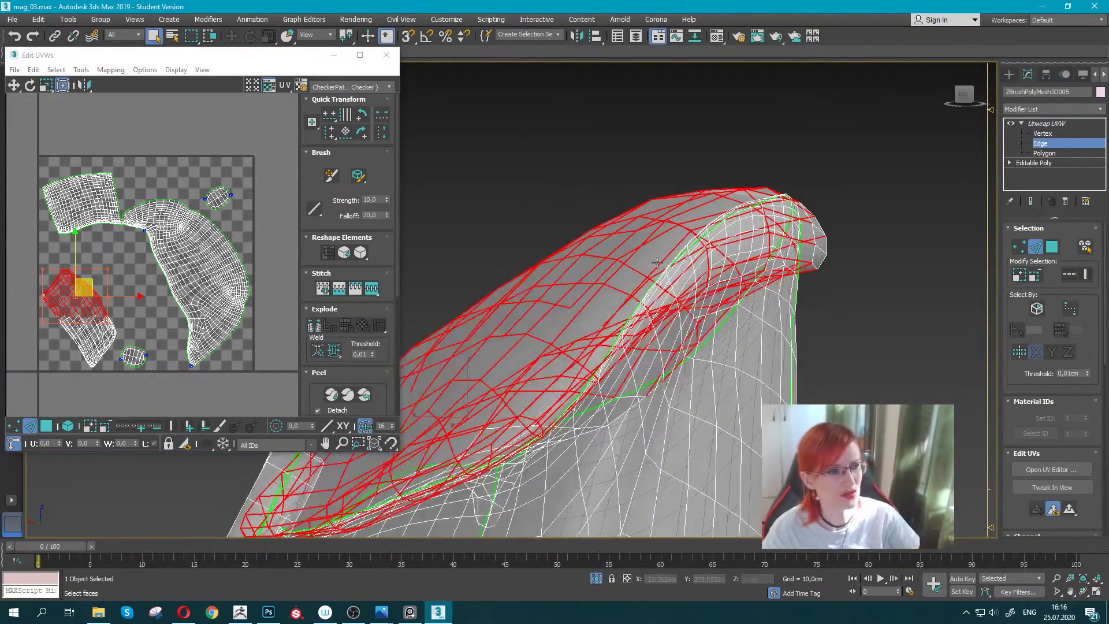
{"action": "scroll", "coordinate": [800, 337], "scroll_direction": "up", "scroll_amount": 2}
{"action": "left_click", "coordinate": [800, 337]}
{"action": "mouse_move", "coordinate": [764, 319]}
{"action": "middle_mouse_down", "text": "alt"}
{"action": "mouse_move", "coordinate": [664, 312]}
{"action": "mouse_move", "coordinate": [619, 293]}
{"action": "mouse_move", "coordinate": [521, 323]}
{"action": "mouse_move", "coordinate": [543, 317]}
{"action": "mouse_move", "coordinate": [475, 287]}
{"action": "mouse_move", "coordinate": [727, 391]}
{"action": "middle_mouse_up", "text": "alt"}
{"action": "scroll", "coordinate": [619, 300], "scroll_direction": "down", "scroll_amount": 5}
{"action": "scroll", "coordinate": [521, 324], "scroll_direction": "up", "scroll_amount": 5}
{"action": "left_click", "coordinate": [745, 411]}
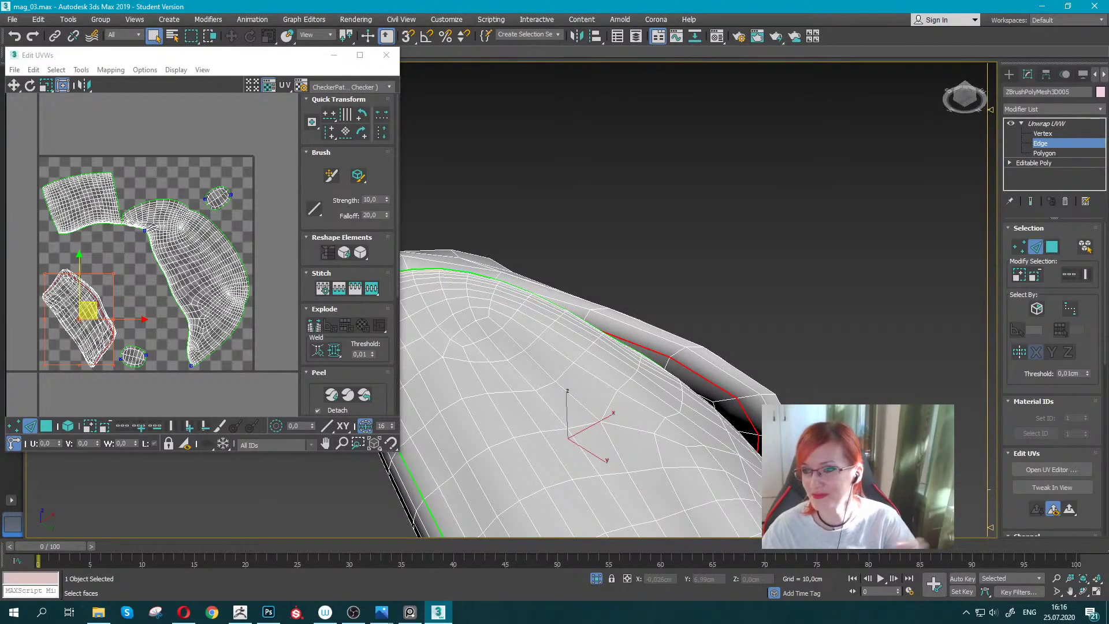
{"action": "left_click", "coordinate": [184, 611]}
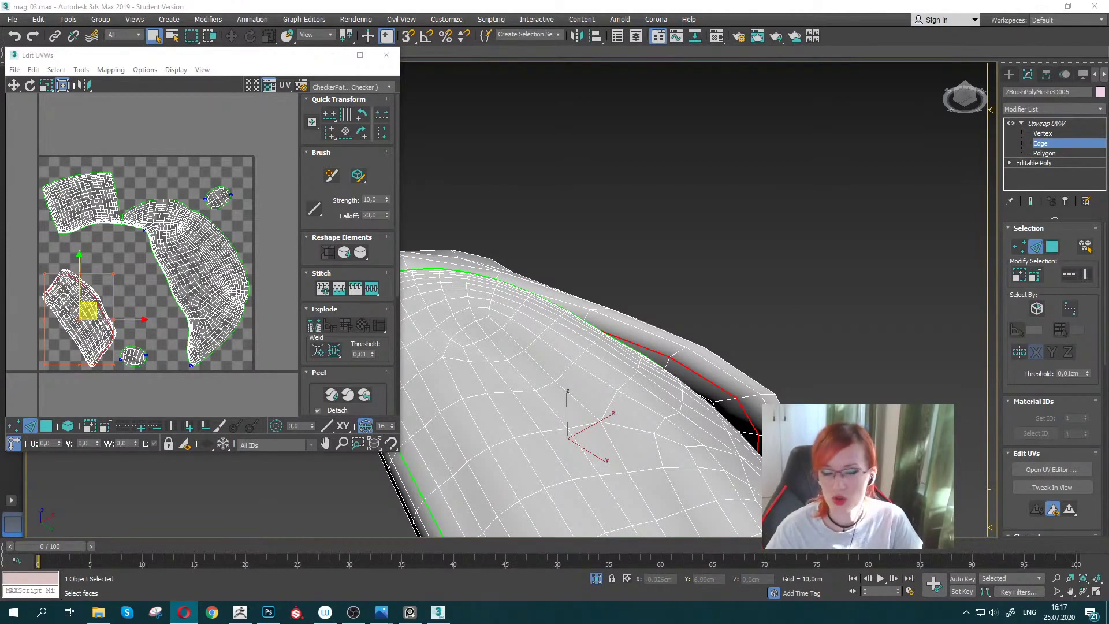
Try selecting a small edge run and a large edge loop on the pouch, then clear the selection.
{"action": "scroll", "coordinate": [196, 263], "scroll_direction": "up", "scroll_amount": 2}
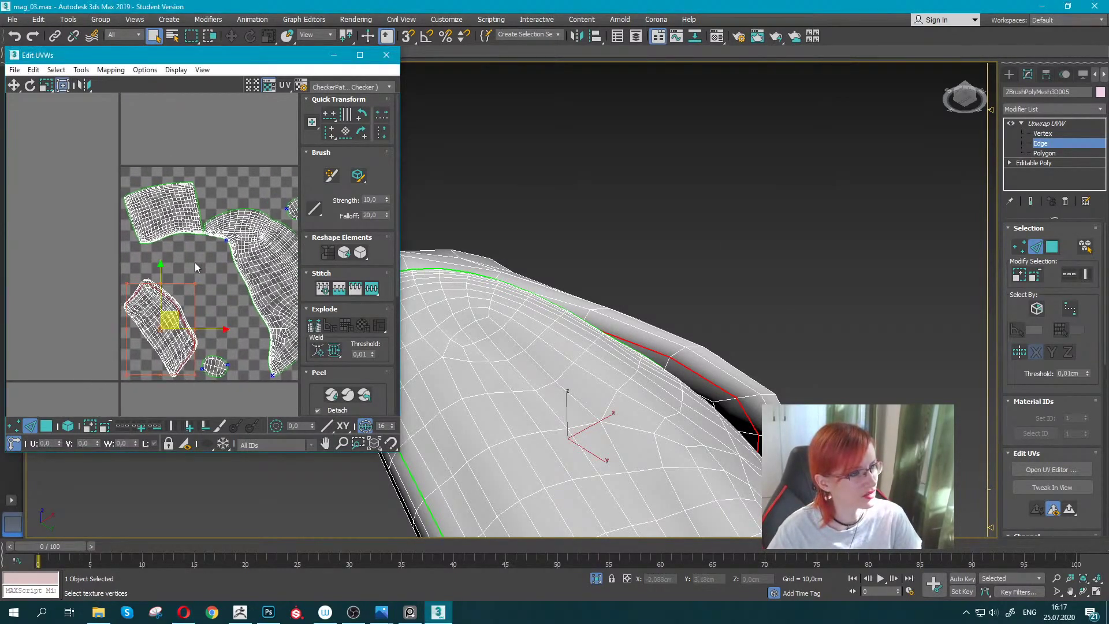
{"action": "scroll", "coordinate": [195, 262], "scroll_direction": "up", "scroll_amount": 2}
{"action": "mouse_move", "coordinate": [564, 290]}
{"action": "middle_mouse_down", "text": "alt"}
{"action": "mouse_move", "coordinate": [669, 330]}
{"action": "mouse_move", "coordinate": [746, 321]}
{"action": "mouse_move", "coordinate": [623, 301]}
{"action": "mouse_move", "coordinate": [734, 329]}
{"action": "mouse_move", "coordinate": [674, 332]}
{"action": "mouse_move", "coordinate": [728, 306]}
{"action": "mouse_move", "coordinate": [635, 289]}
{"action": "middle_mouse_up", "text": "alt"}
{"action": "scroll", "coordinate": [710, 314], "scroll_direction": "up", "scroll_amount": 2}
{"action": "scroll", "coordinate": [709, 315], "scroll_direction": "up", "scroll_amount": 3}
{"action": "left_click", "coordinate": [715, 306]}
{"action": "double_click", "coordinate": [638, 304]}
{"action": "scroll", "coordinate": [638, 304], "scroll_direction": "down", "scroll_amount": 3}
{"action": "key", "text": "ctrl+d"}
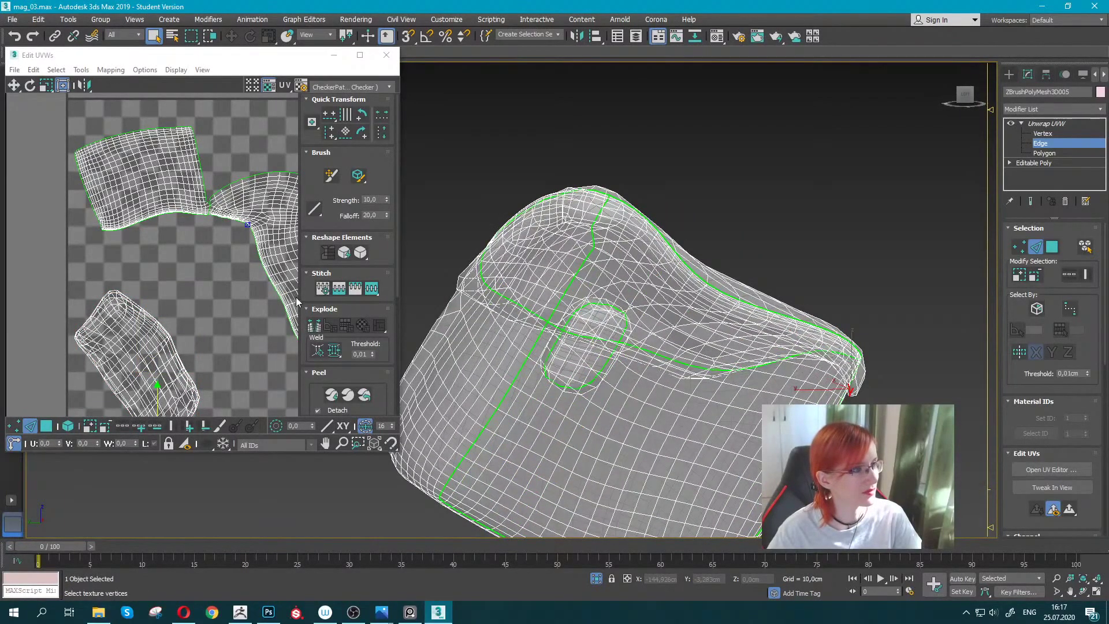
Break the pouch flap edge loop into a seam, peel it into a flat shell, and close the UV editor.
{"action": "middle_click_drag", "start_coordinate": [192, 323], "coordinate": [185, 236]}
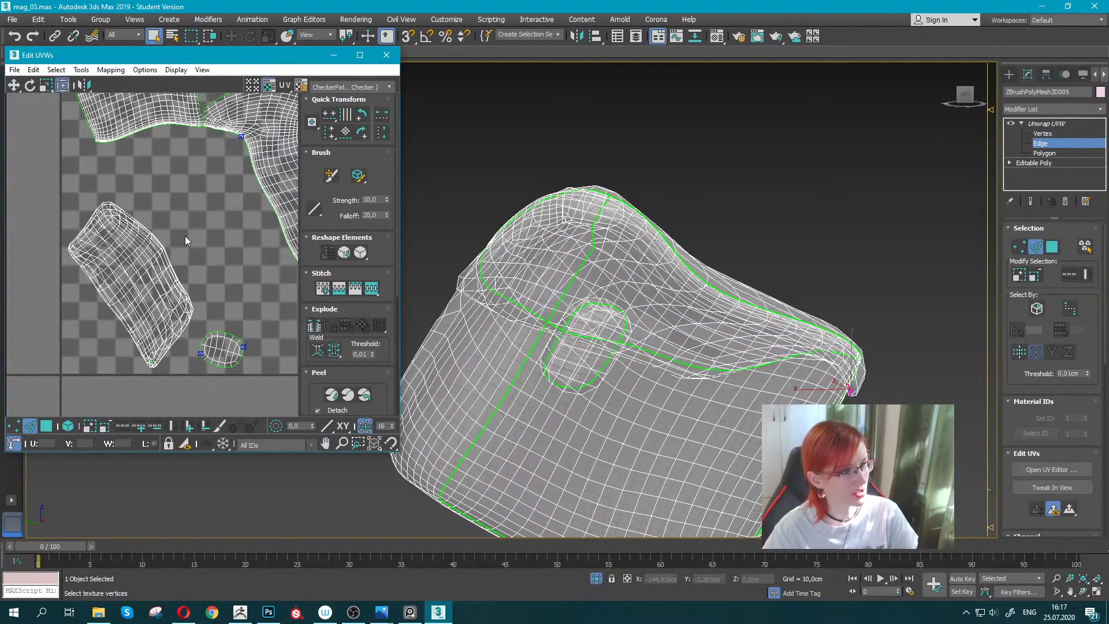
{"action": "mouse_move", "coordinate": [613, 288]}
{"action": "middle_mouse_down", "text": "alt"}
{"action": "mouse_move", "coordinate": [728, 321]}
{"action": "mouse_move", "coordinate": [578, 330]}
{"action": "mouse_move", "coordinate": [491, 301]}
{"action": "middle_mouse_up", "text": "alt"}
{"action": "left_click", "coordinate": [578, 331]}
{"action": "double_click", "coordinate": [577, 330]}
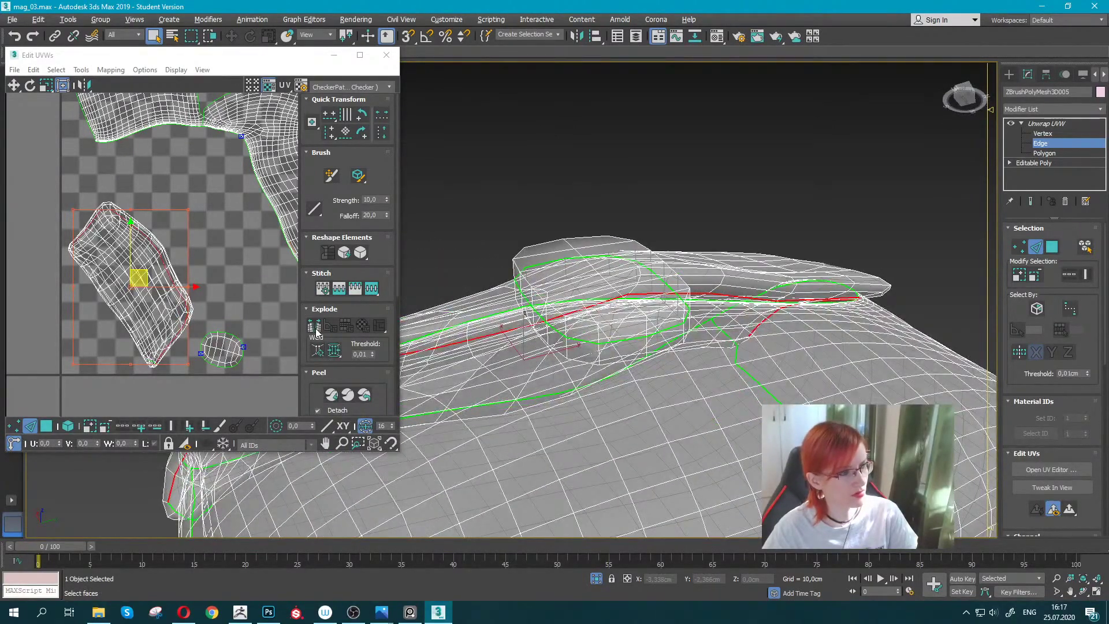
{"action": "left_click", "coordinate": [317, 331]}
{"action": "left_click", "coordinate": [331, 397]}
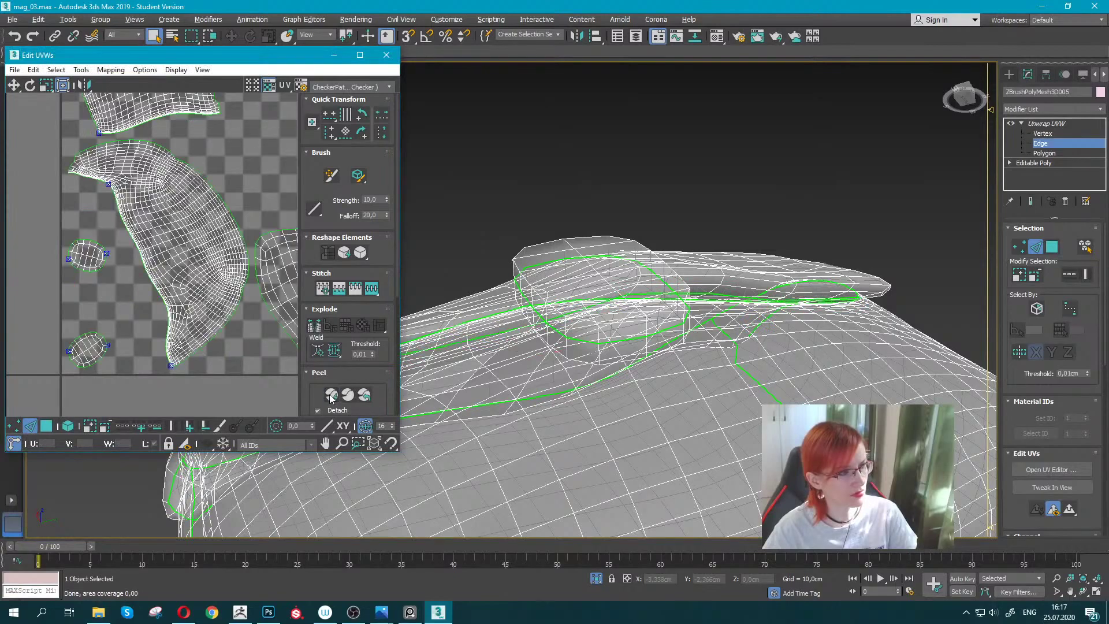
{"action": "mouse_move", "coordinate": [211, 255]}
{"action": "middle_mouse_down"}
{"action": "mouse_move", "coordinate": [73, 243]}
{"action": "mouse_move", "coordinate": [195, 297]}
{"action": "mouse_move", "coordinate": [189, 290]}
{"action": "middle_mouse_up"}
{"action": "left_click", "coordinate": [386, 54]}
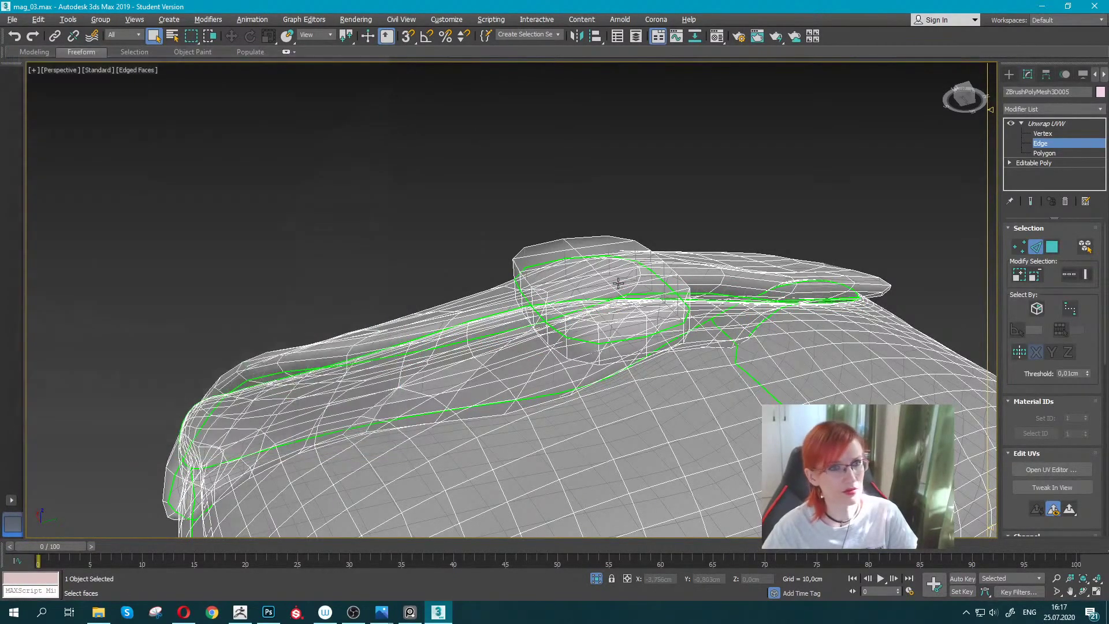
Collapse the pouch's Unwrap UVW into its mesh and unhide all character parts.
{"action": "left_click", "coordinate": [1046, 123]}
{"action": "middle_click_drag", "start_coordinate": [520, 260], "coordinate": [538, 265], "text": "alt"}
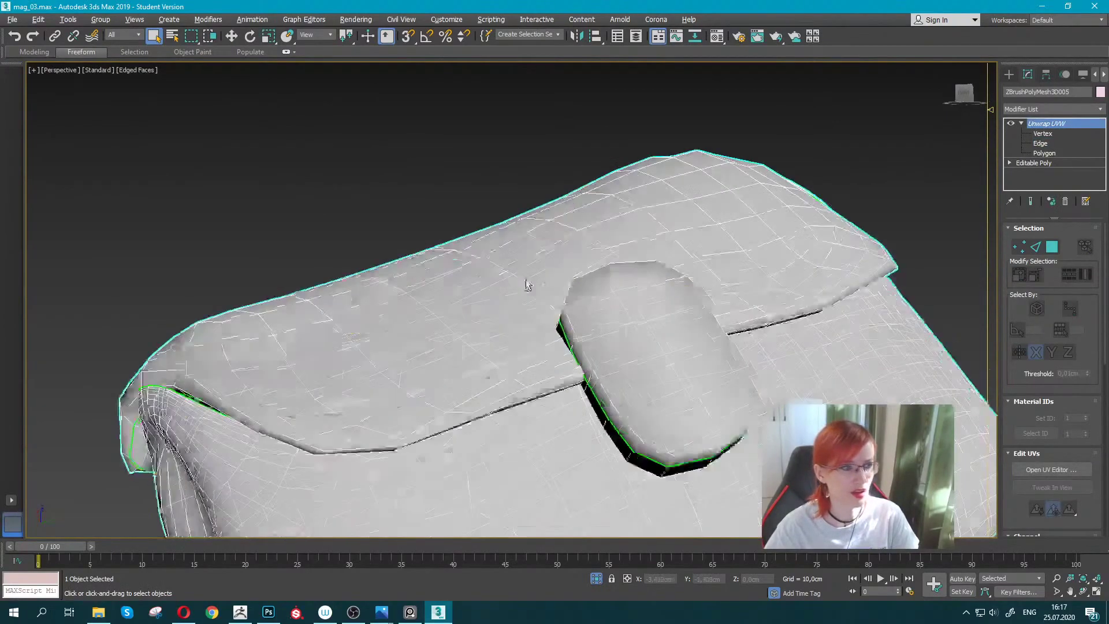
{"action": "right_click", "coordinate": [539, 266]}
{"action": "left_click", "coordinate": [722, 381]}
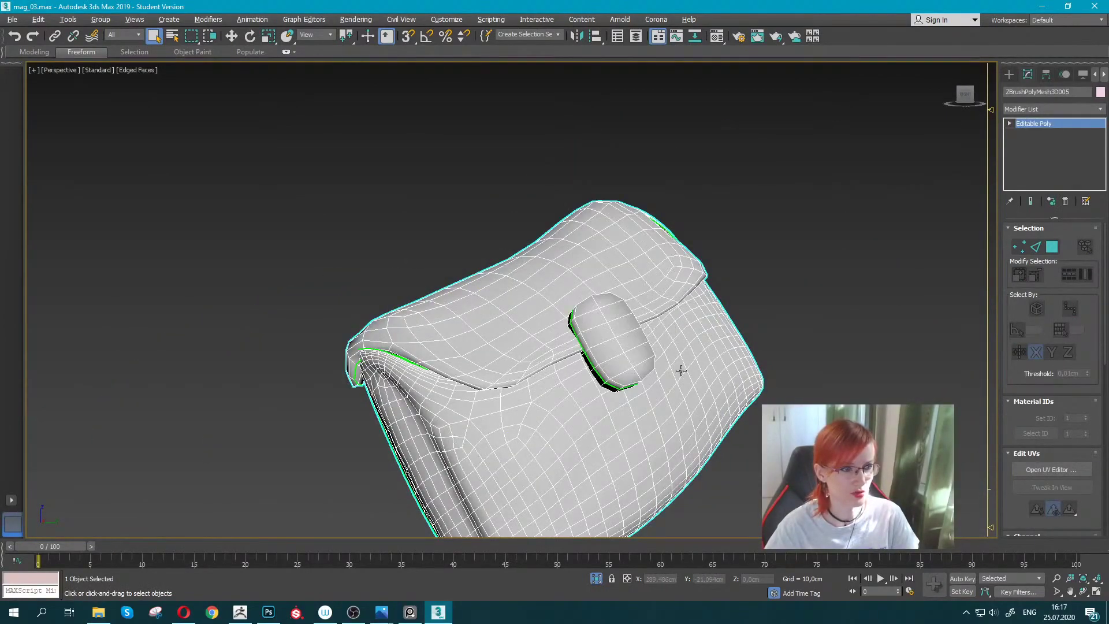
{"action": "right_click", "coordinate": [591, 252]}
{"action": "left_click", "coordinate": [823, 208]}
Select the belt, chest straps, vest and necklace pieces and isolate these nine objects.
{"action": "scroll", "coordinate": [577, 346], "scroll_direction": "up", "scroll_amount": 3}
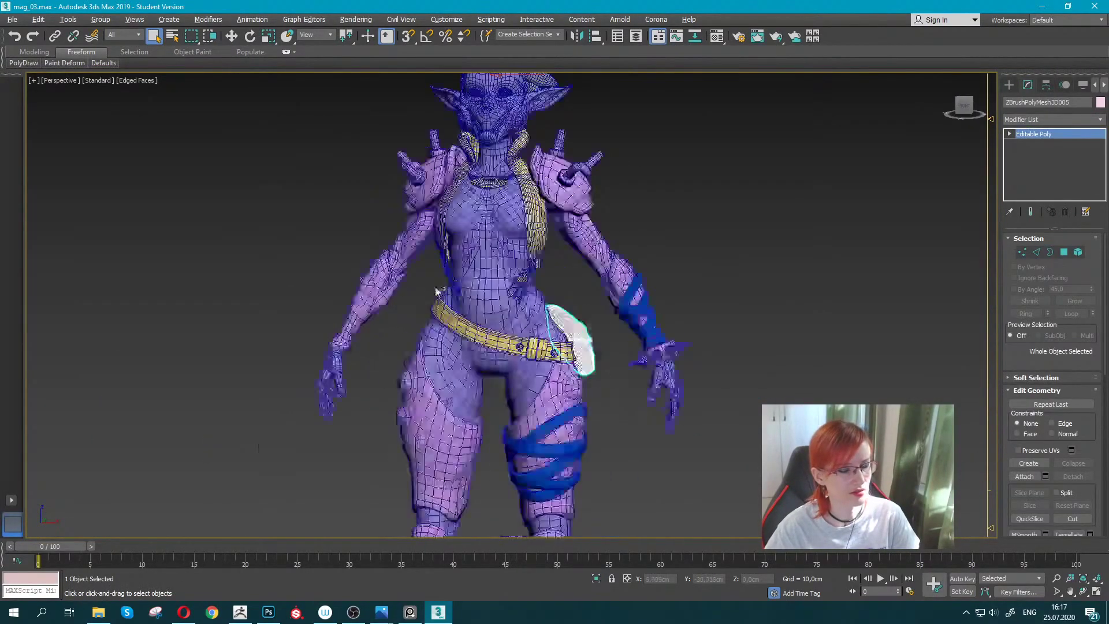
{"action": "scroll", "coordinate": [578, 346], "scroll_direction": "up", "scroll_amount": 3}
{"action": "left_click", "coordinate": [543, 377], "text": "ctrl"}
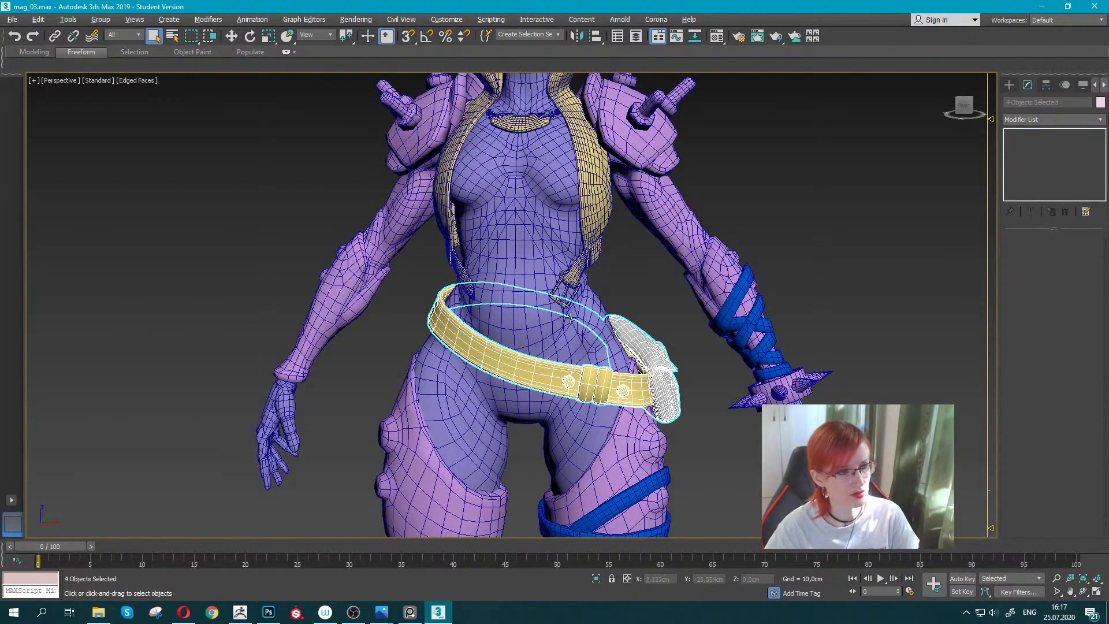
{"action": "left_click", "coordinate": [577, 273], "text": "ctrl"}
{"action": "left_click", "coordinate": [601, 182], "text": "ctrl"}
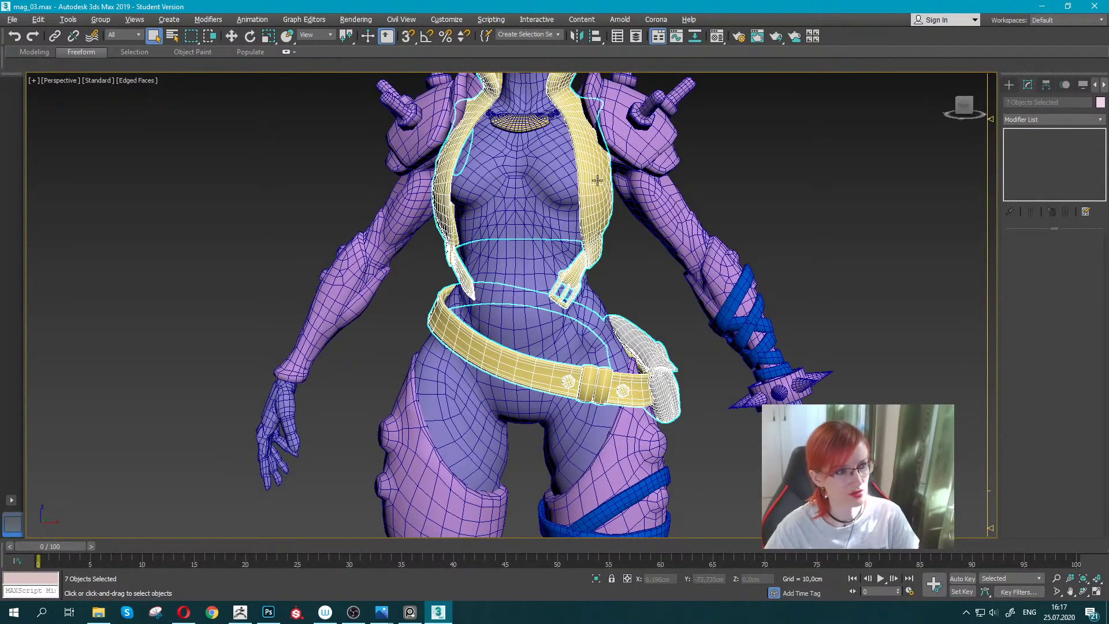
{"action": "left_click", "coordinate": [514, 121], "text": "ctrl"}
{"action": "scroll", "coordinate": [563, 234], "scroll_direction": "up", "scroll_amount": 5}
{"action": "left_click", "coordinate": [586, 248], "text": "ctrl"}
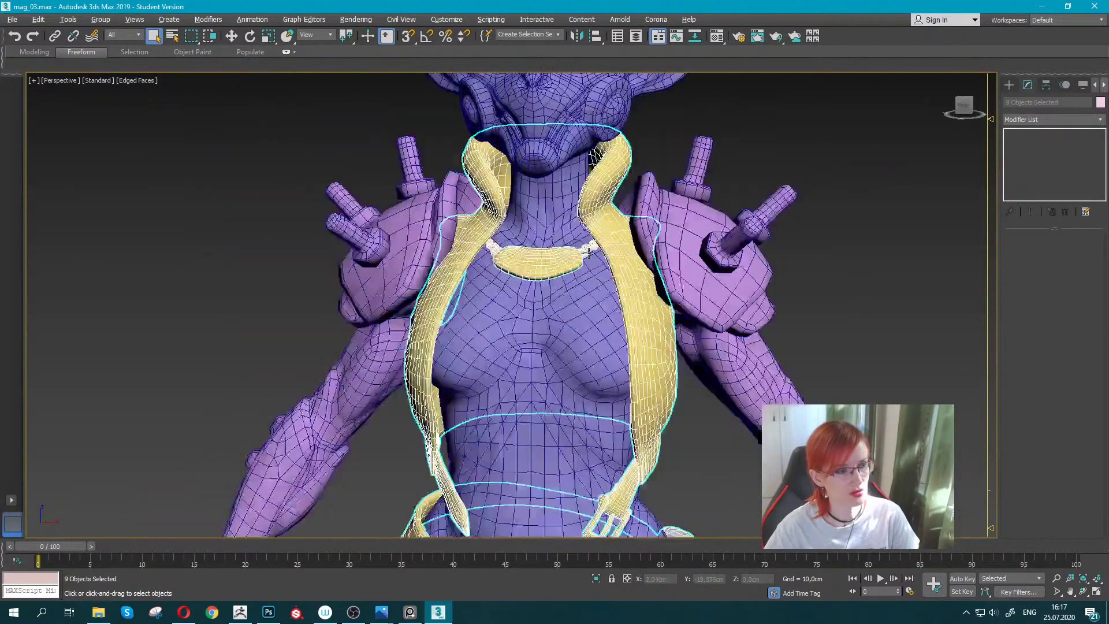
{"action": "scroll", "coordinate": [586, 247], "scroll_direction": "down", "scroll_amount": 5}
{"action": "right_click", "coordinate": [545, 282]}
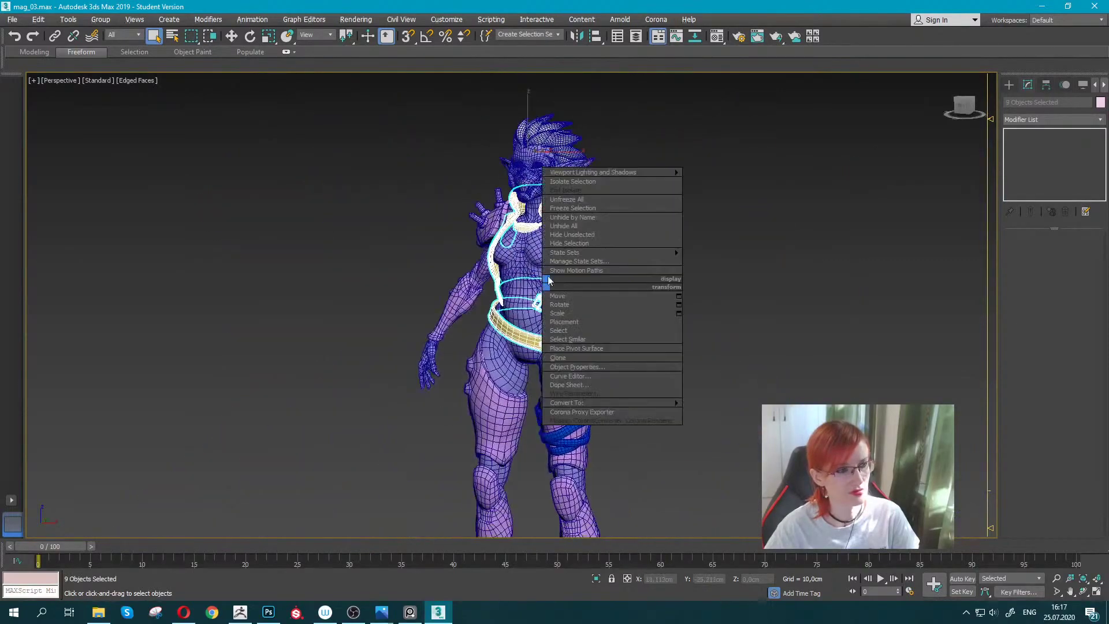
{"action": "left_click", "coordinate": [577, 182]}
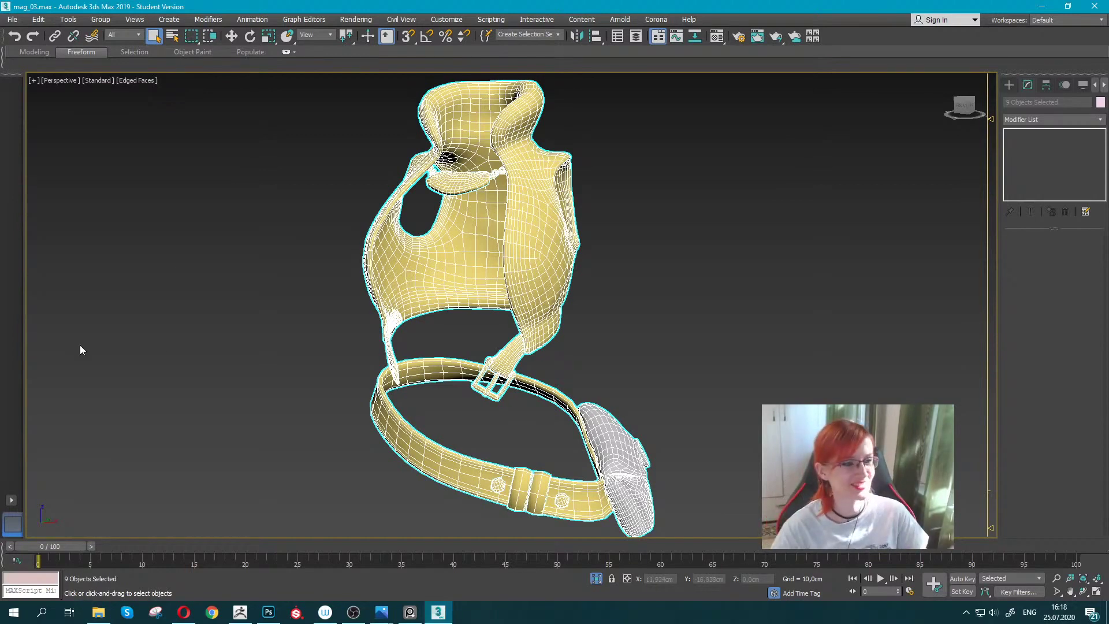
{"action": "left_click", "coordinate": [1092, 120]}
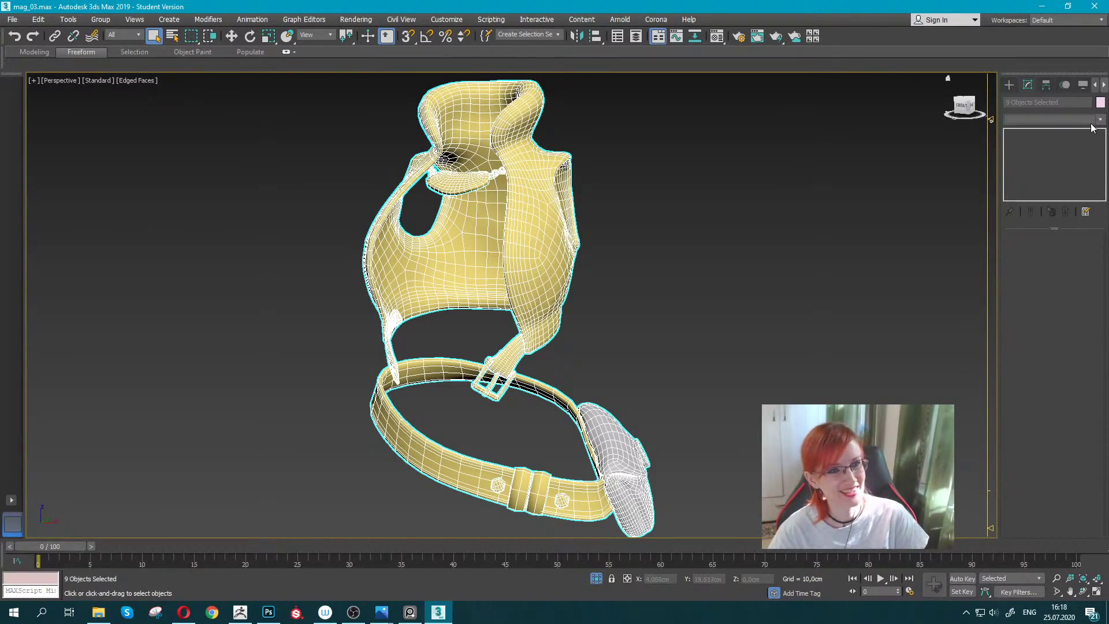
{"action": "scroll", "coordinate": [1046, 346], "scroll_direction": "down", "scroll_amount": 20}
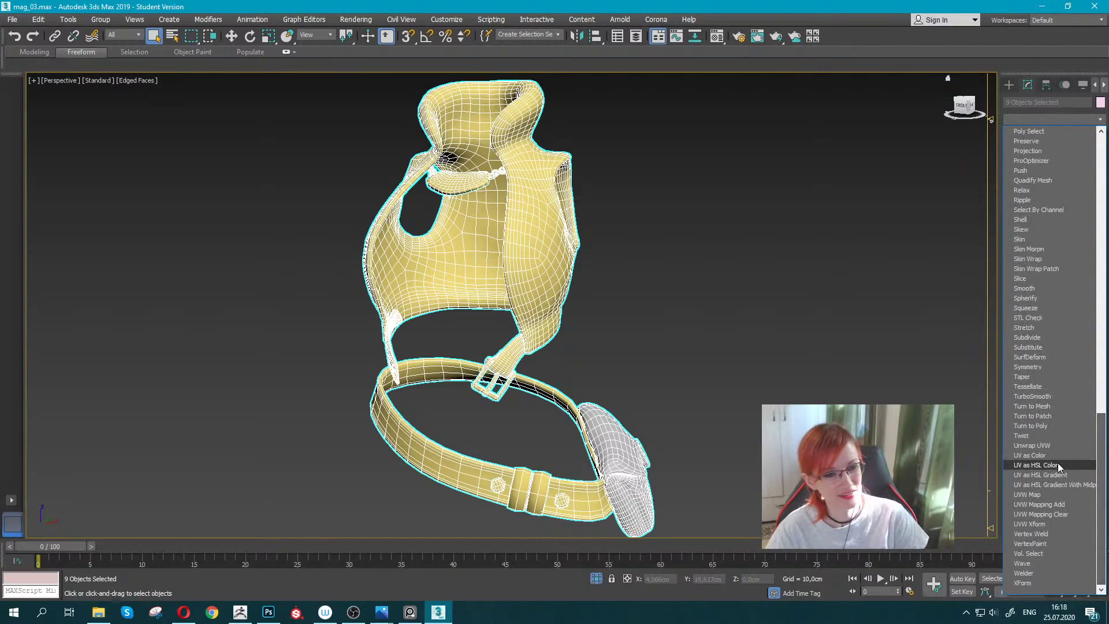
Apply one Unwrap UVW to the nine pieces, open the UV editor, and select every UV vertex.
{"action": "left_click", "coordinate": [1031, 446]}
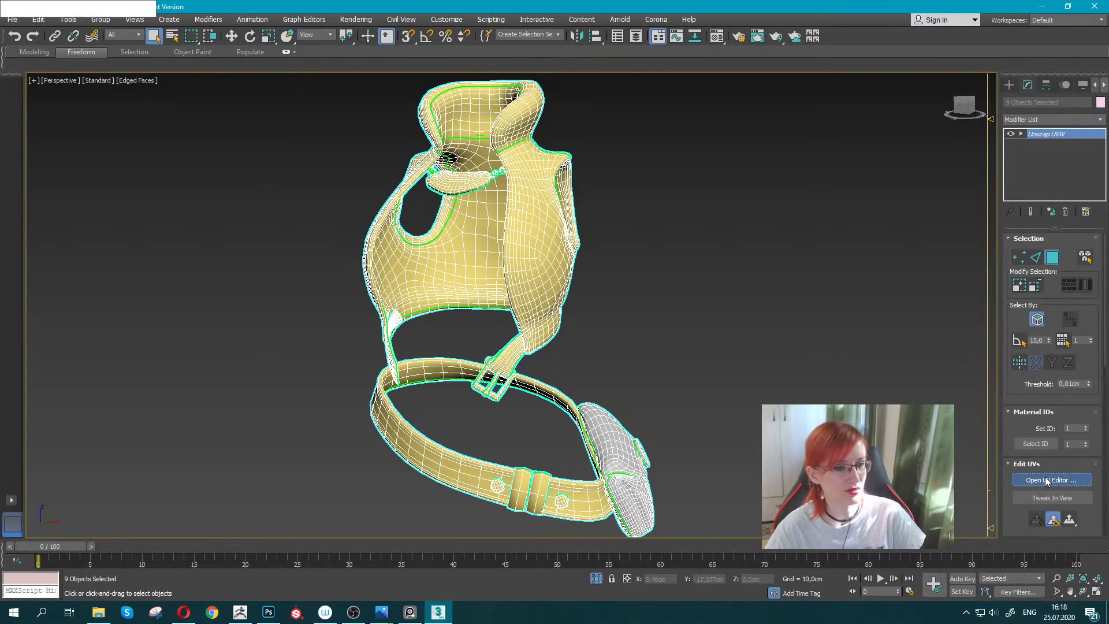
{"action": "left_click", "coordinate": [1047, 480]}
{"action": "middle_click_drag", "start_coordinate": [428, 345], "coordinate": [635, 347]}
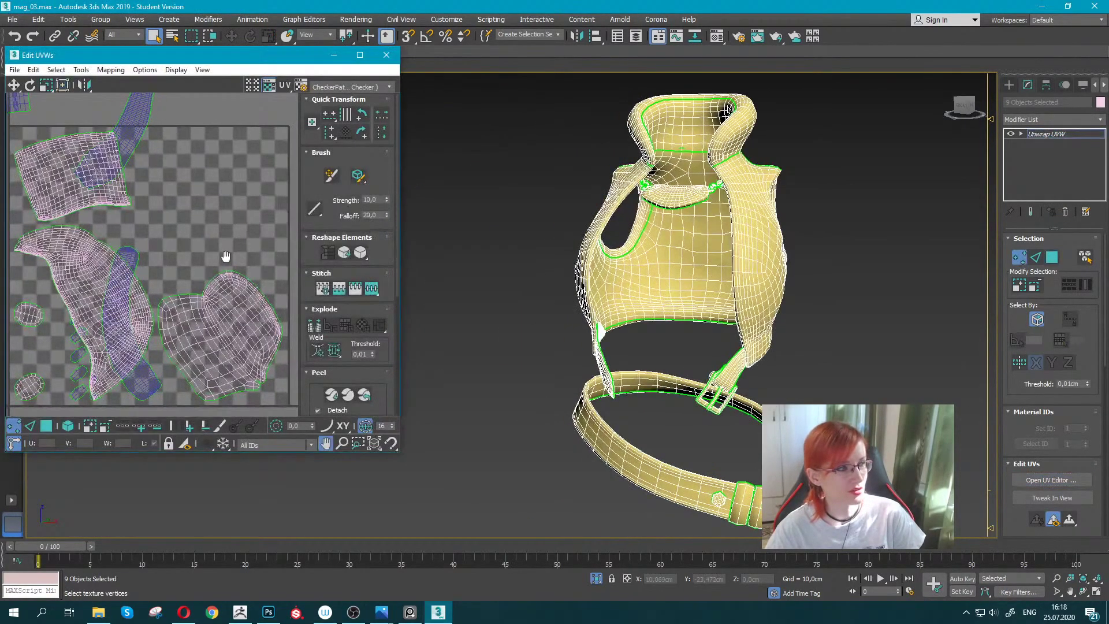
{"action": "scroll", "coordinate": [225, 256], "scroll_direction": "down", "scroll_amount": 6}
{"action": "scroll", "coordinate": [97, 204], "scroll_direction": "down", "scroll_amount": 2}
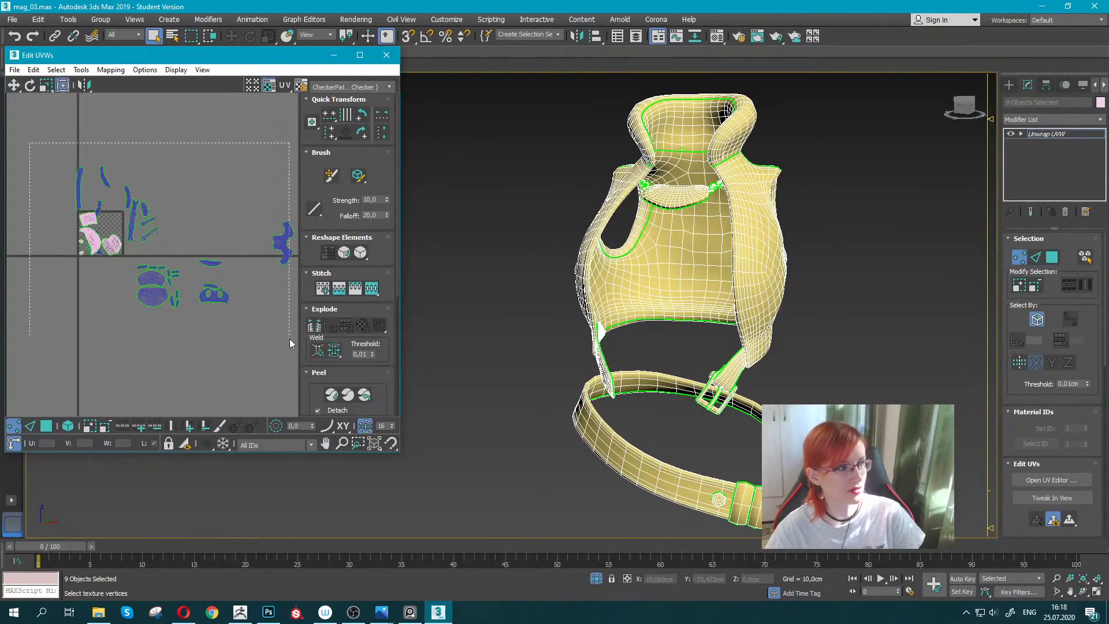
{"action": "left_click_drag", "start_coordinate": [29, 142], "coordinate": [297, 347]}
{"action": "middle_click_drag", "start_coordinate": [644, 330], "coordinate": [735, 363], "text": "alt"}
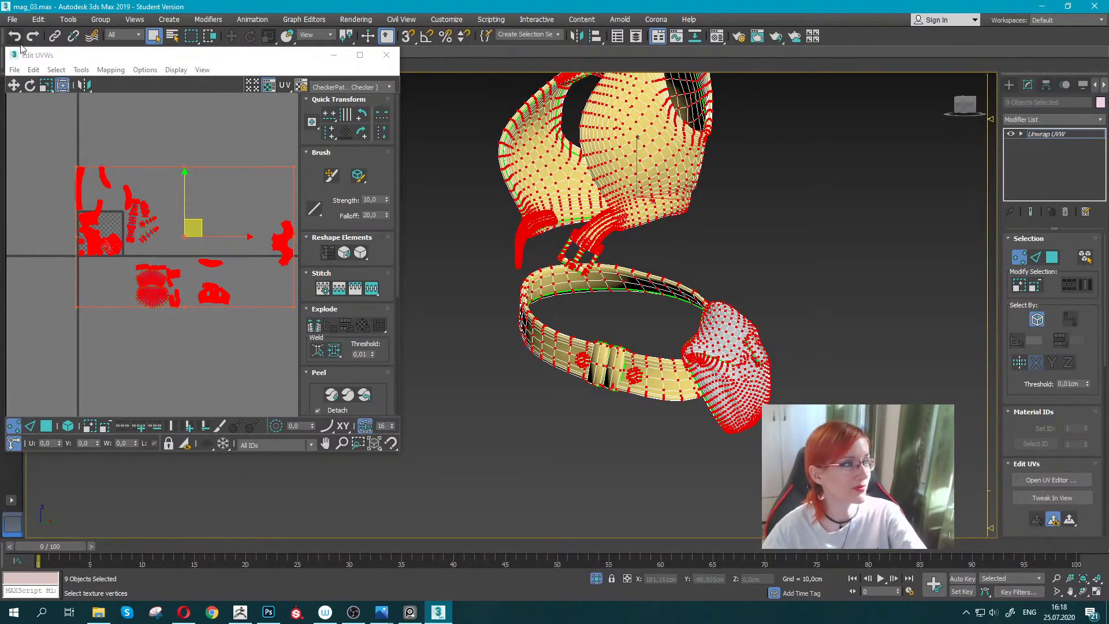
Save the scene as mag_03.max, replacing the existing file.
{"action": "left_click", "coordinate": [13, 19]}
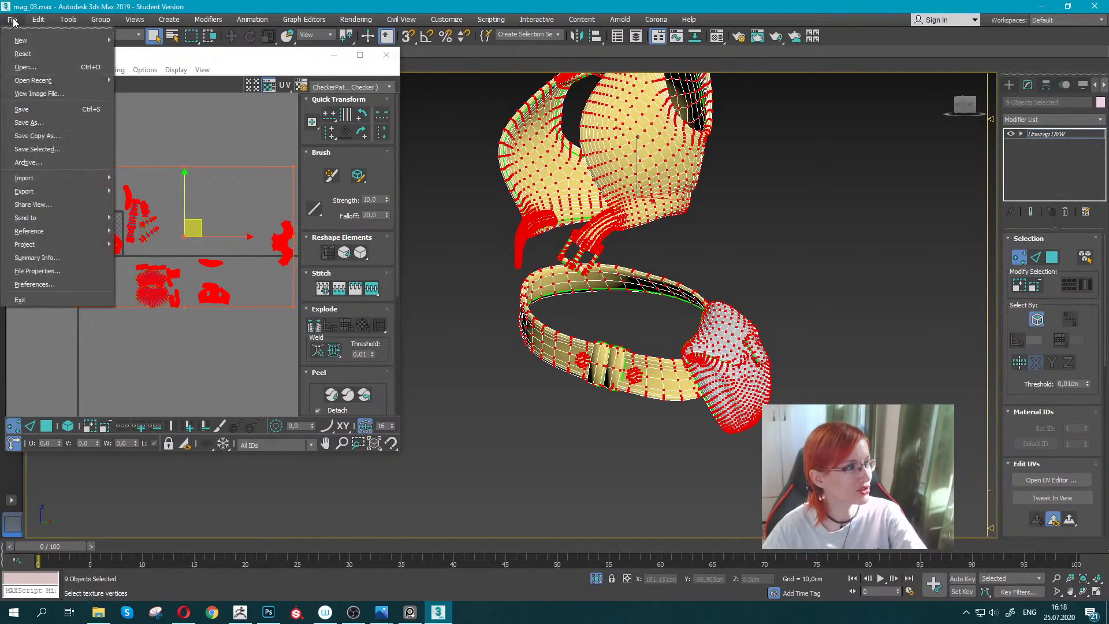
{"action": "left_click", "coordinate": [30, 131]}
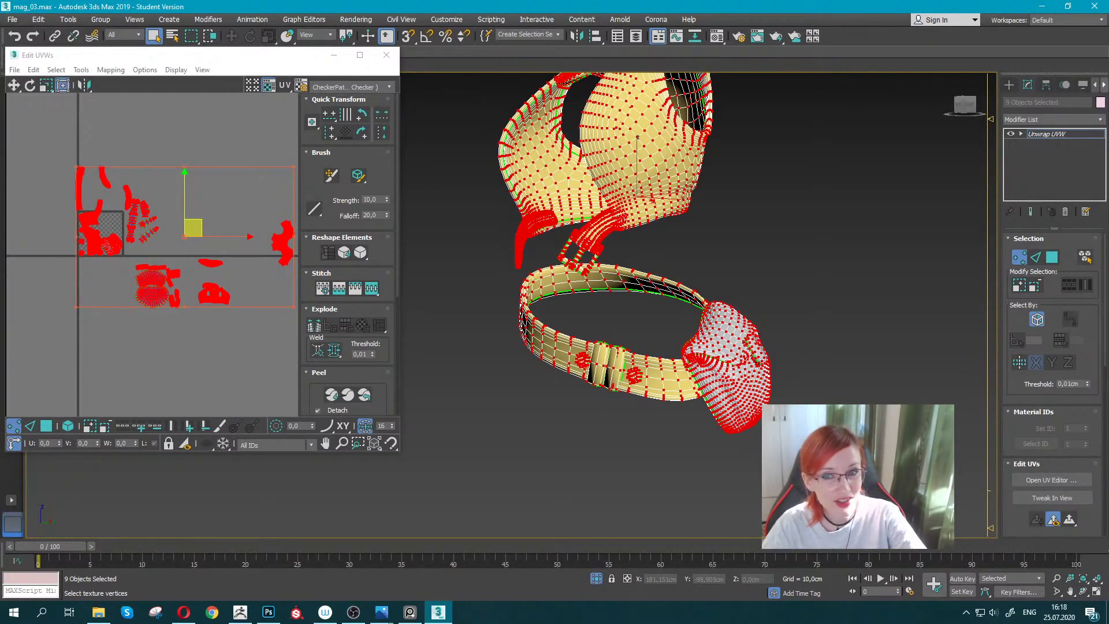
{"action": "key", "text": "Return"}
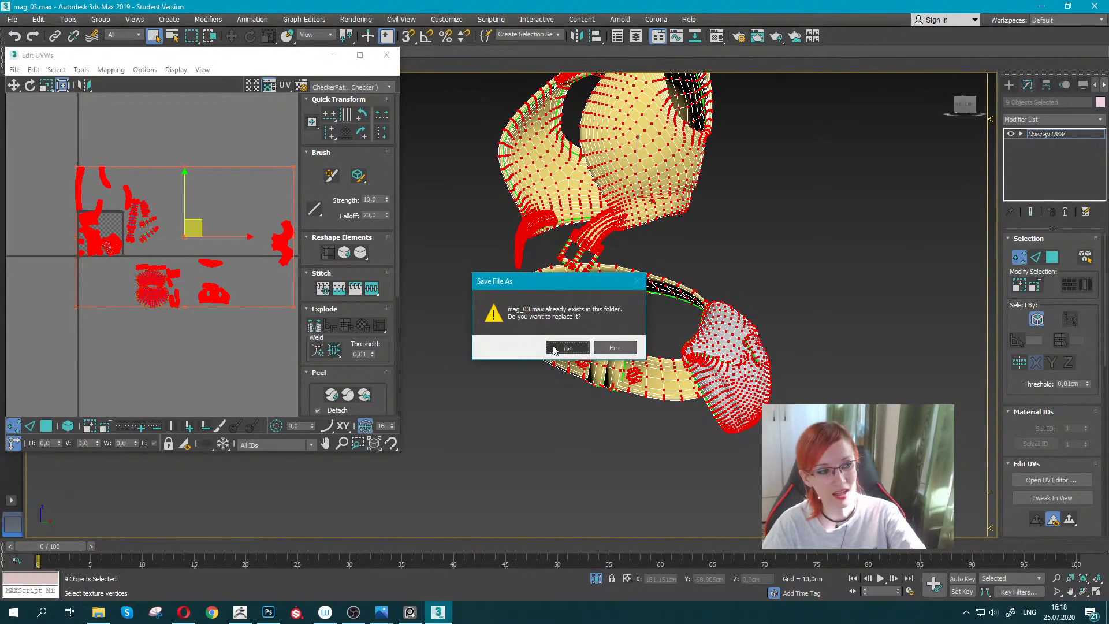
{"action": "key", "text": "Return"}
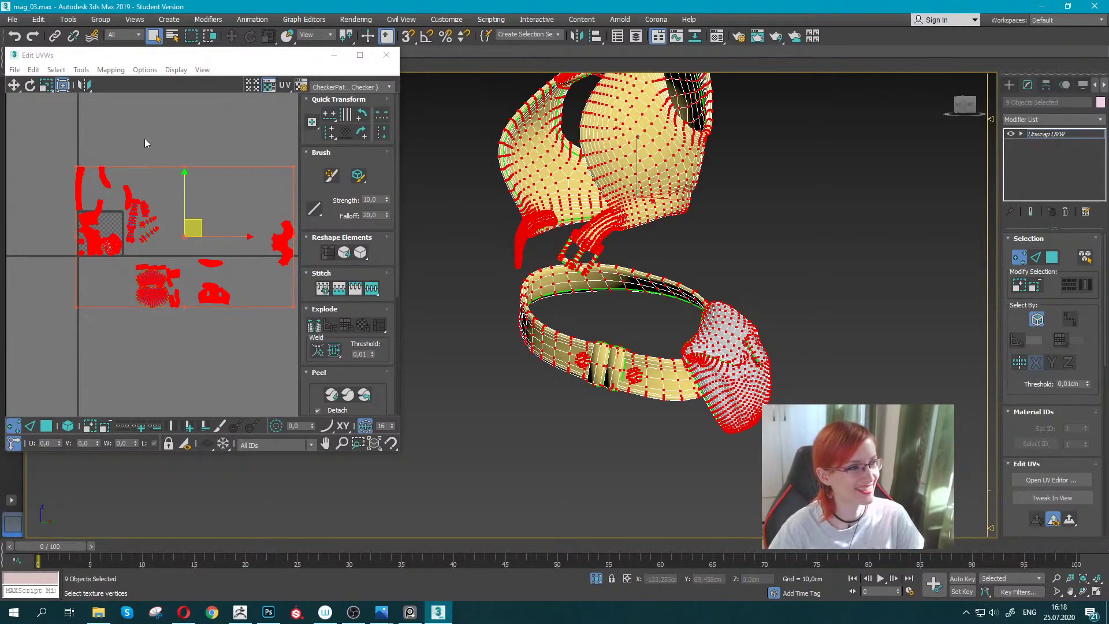
{"action": "middle_click_drag", "start_coordinate": [512, 267], "coordinate": [537, 301], "text": "alt"}
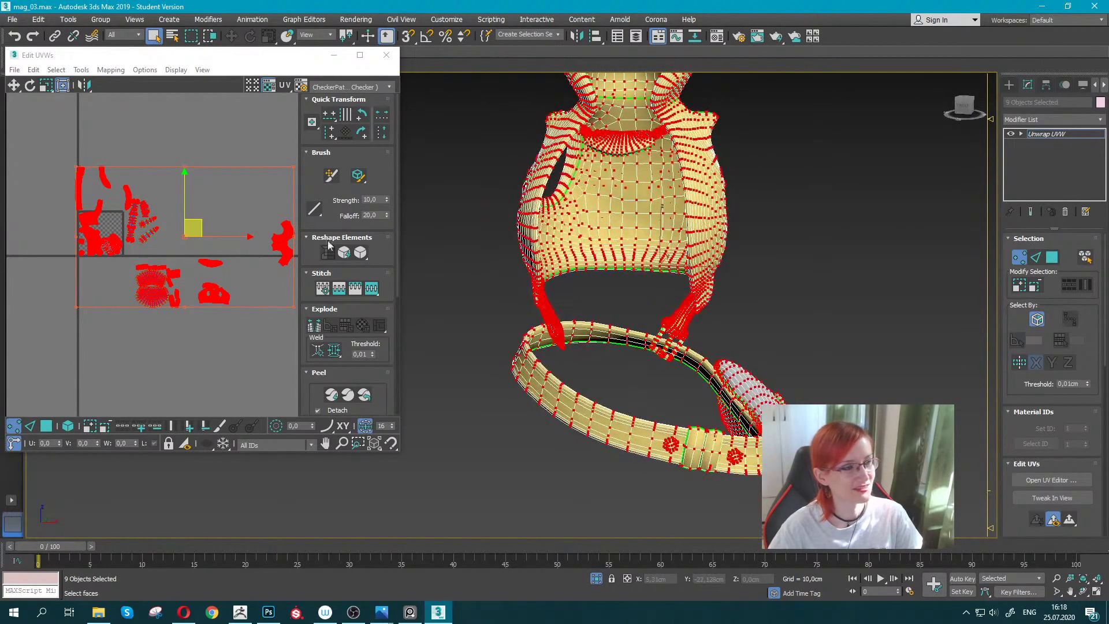
Set shell padding in the packing settings and pack all UV shells into one tile.
{"action": "left_click", "coordinate": [81, 70]}
{"action": "left_click", "coordinate": [118, 219]}
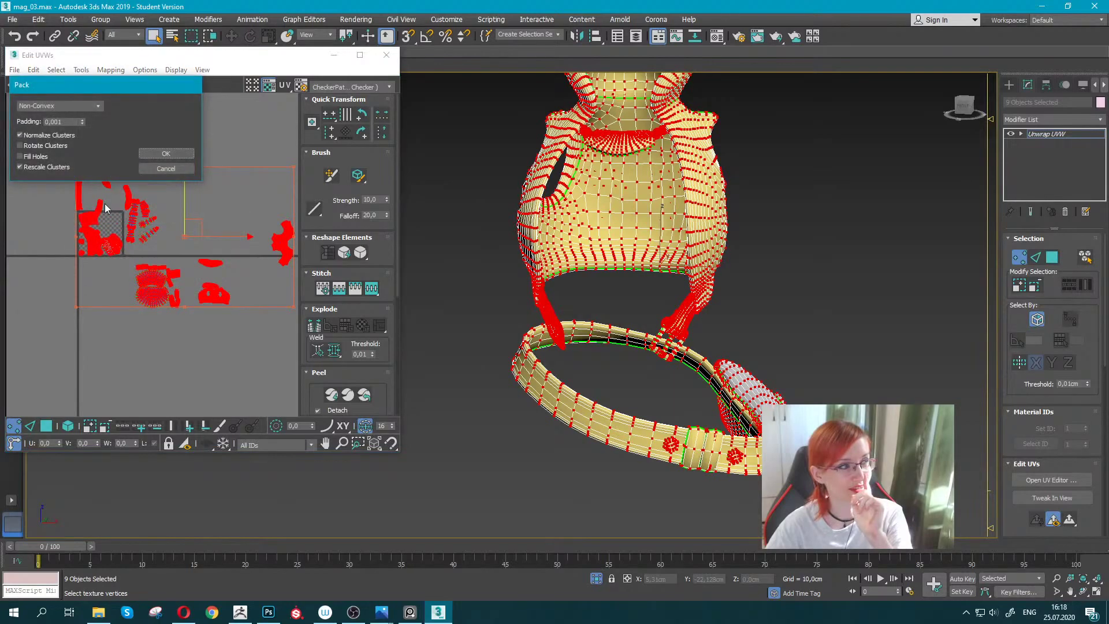
{"action": "left_click", "coordinate": [58, 123]}
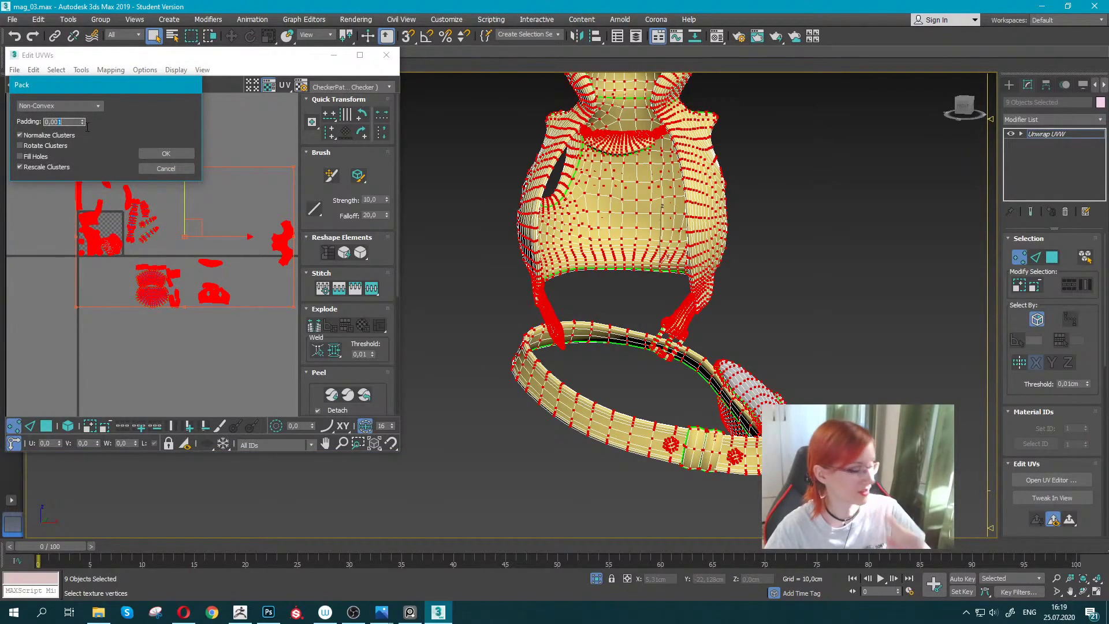
{"action": "type", "text": "0,005"}
{"action": "left_click", "coordinate": [167, 154]}
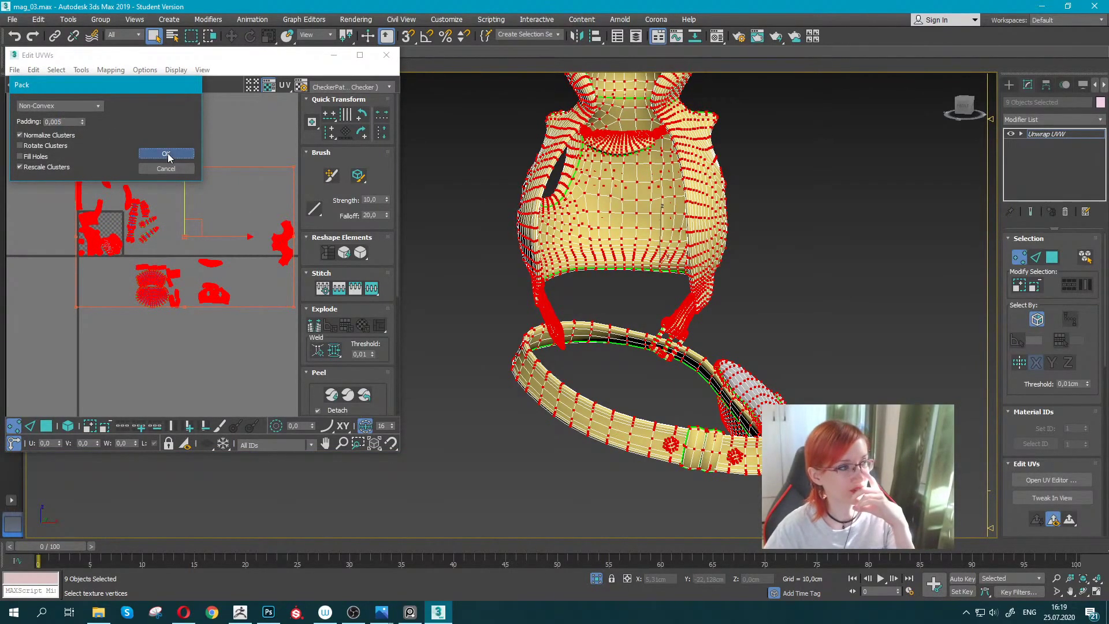
{"action": "scroll", "coordinate": [93, 225], "scroll_direction": "up", "scroll_amount": 4}
{"action": "scroll", "coordinate": [92, 225], "scroll_direction": "up", "scroll_amount": 2}
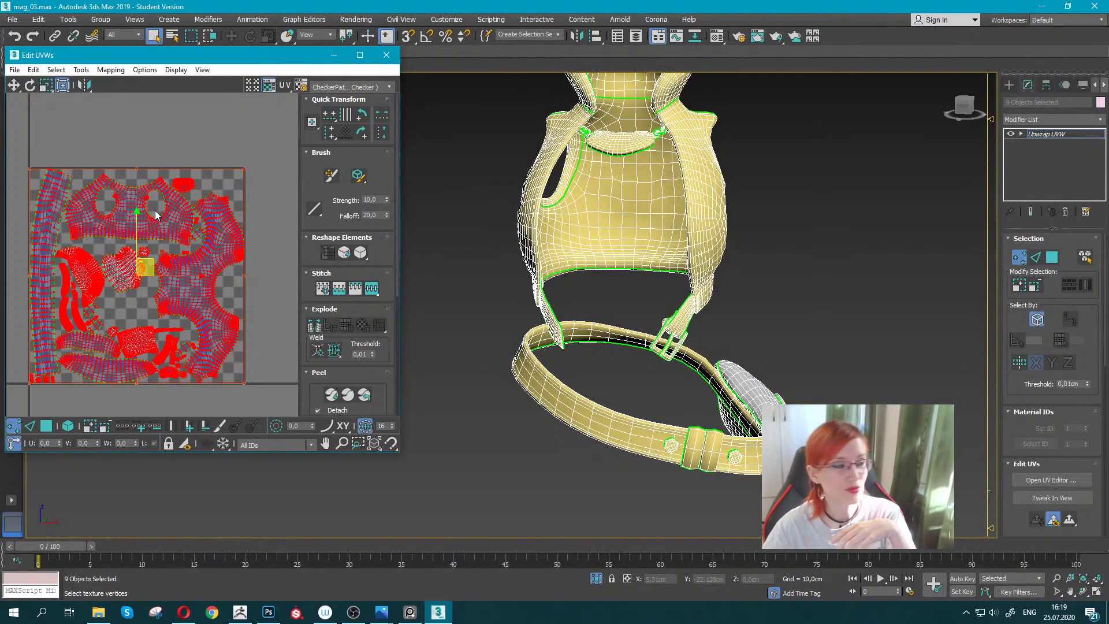
Check a few UV vertex selections, recenter the UV view, and maximize the Edit UVWs window.
{"action": "left_click", "coordinate": [126, 205]}
{"action": "scroll", "coordinate": [126, 206], "scroll_direction": "up", "scroll_amount": 1}
{"action": "scroll", "coordinate": [173, 260], "scroll_direction": "up", "scroll_amount": 1}
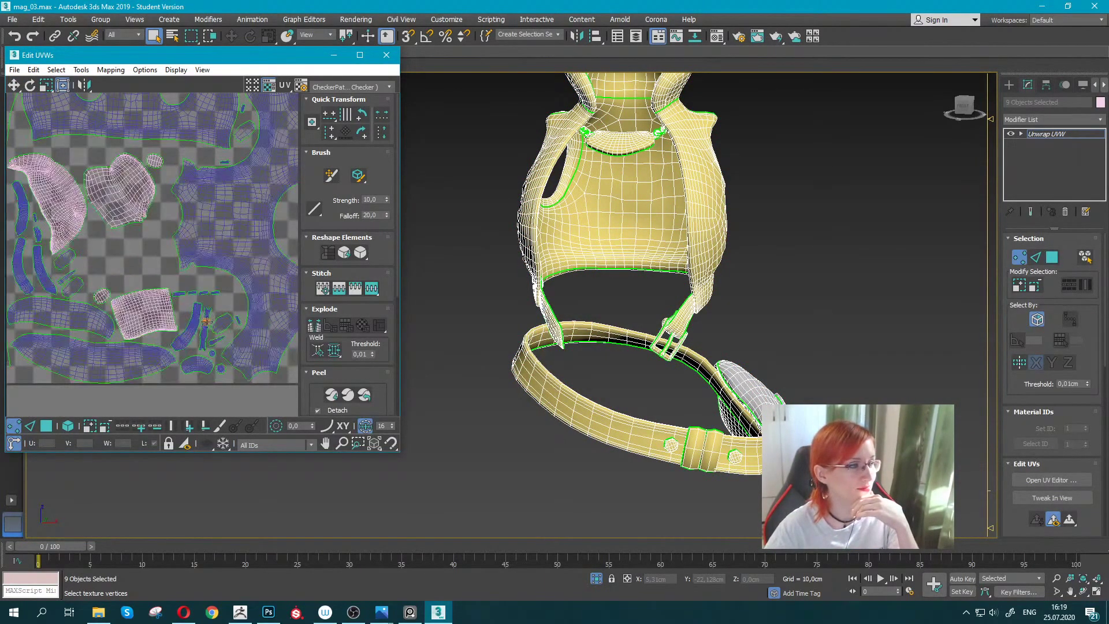
{"action": "scroll", "coordinate": [209, 307], "scroll_direction": "down", "scroll_amount": 1}
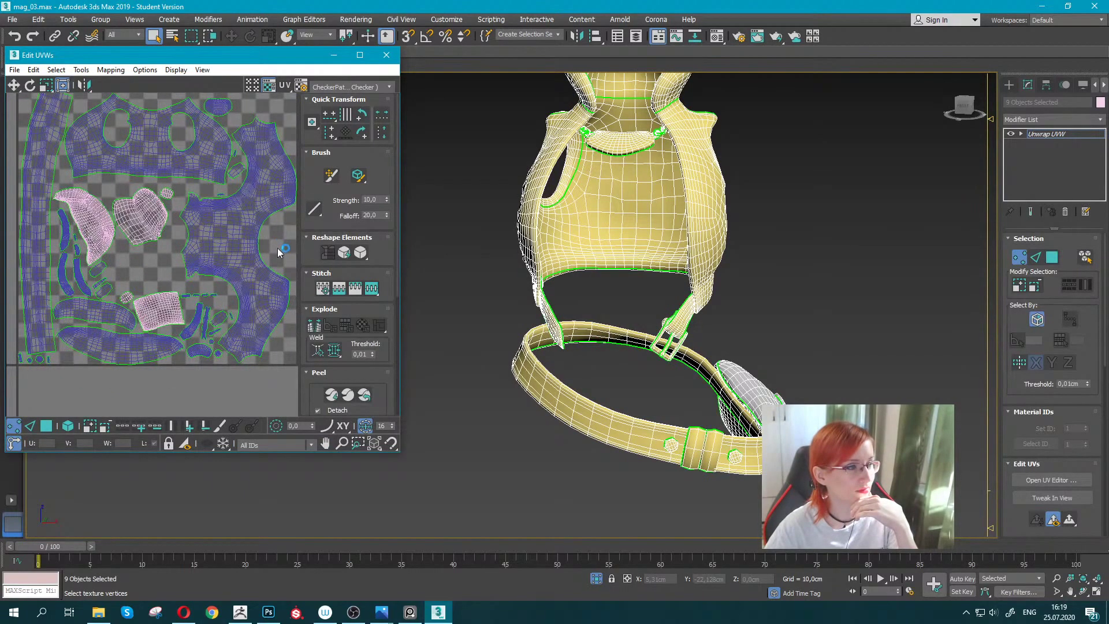
{"action": "left_click_drag", "start_coordinate": [278, 252], "coordinate": [237, 232]}
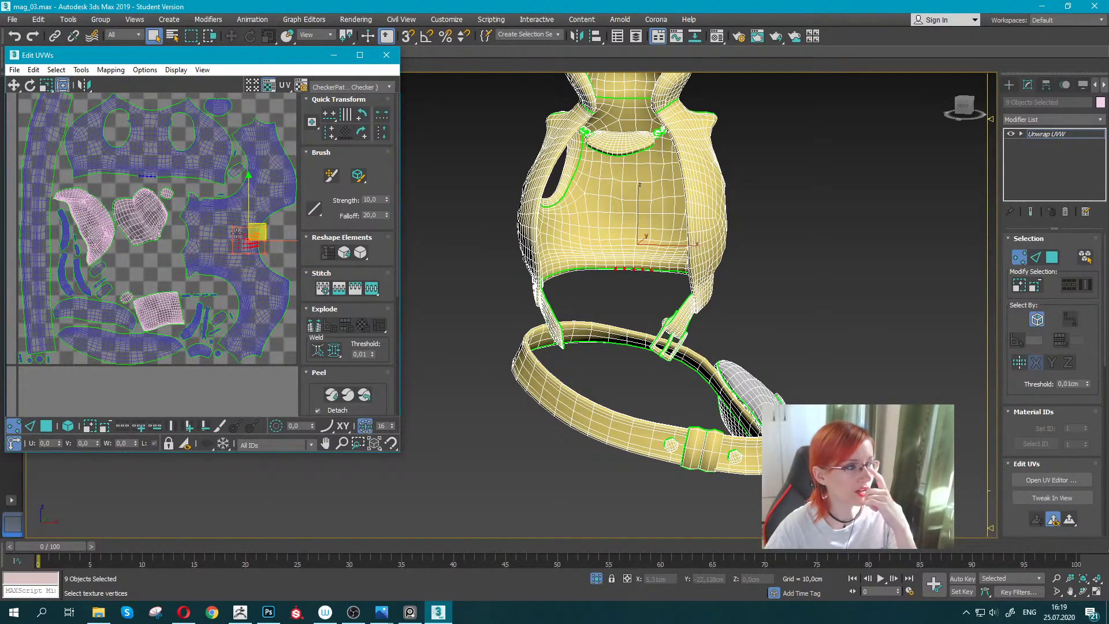
{"action": "left_click", "coordinate": [144, 267]}
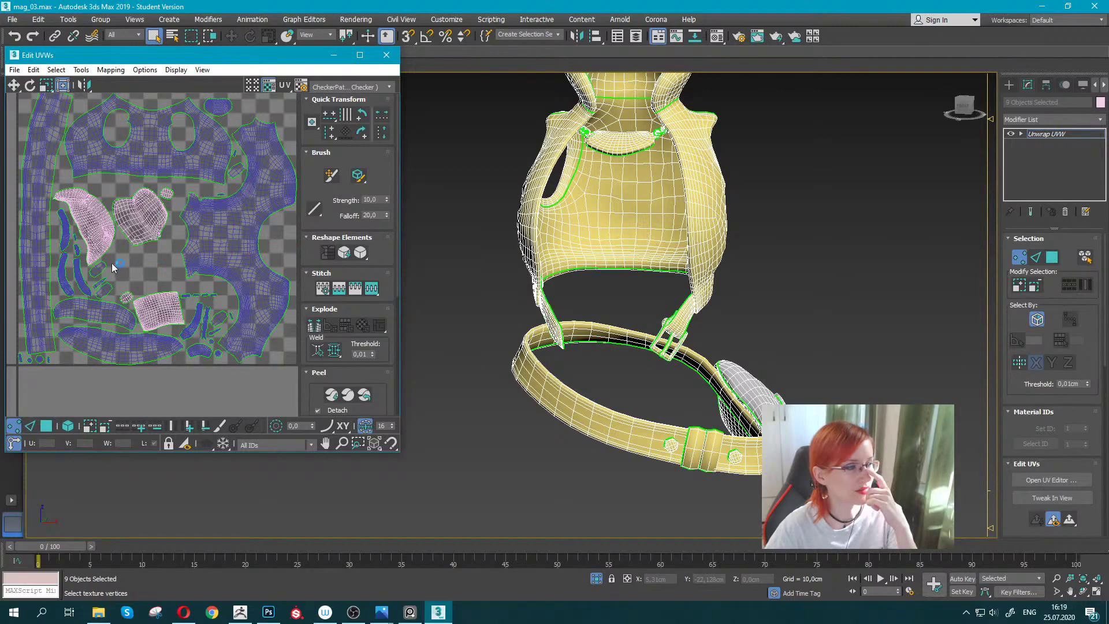
{"action": "left_click_drag", "start_coordinate": [53, 192], "coordinate": [53, 190]}
{"action": "middle_click_drag", "start_coordinate": [588, 232], "coordinate": [411, 211], "text": "alt"}
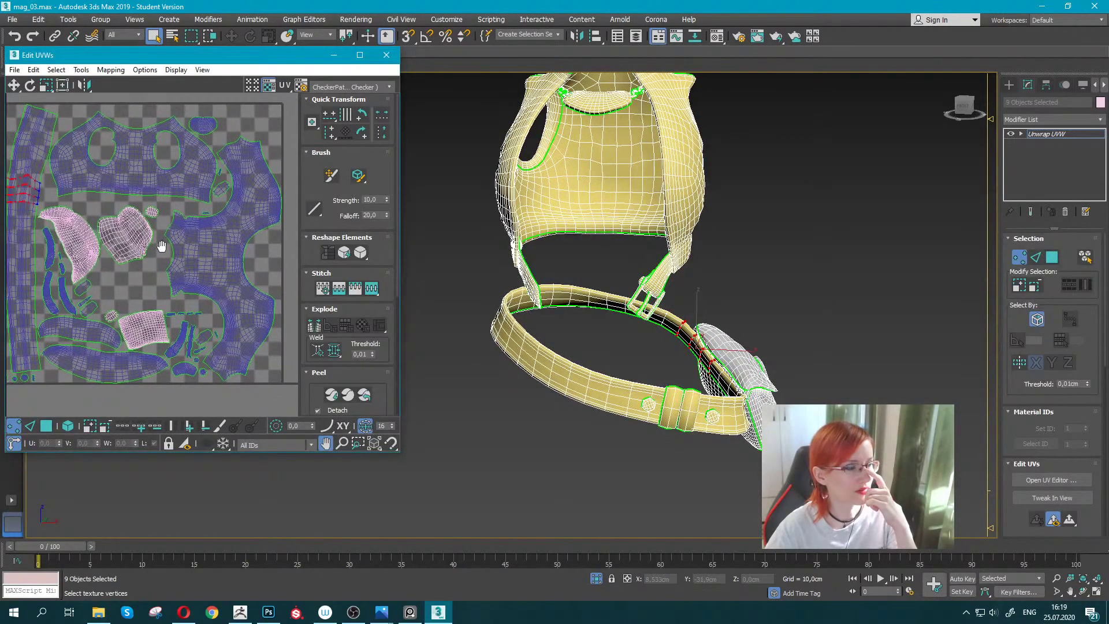
{"action": "middle_click_drag", "start_coordinate": [99, 226], "coordinate": [180, 233]}
{"action": "scroll", "coordinate": [179, 237], "scroll_direction": "up", "scroll_amount": 2}
{"action": "scroll", "coordinate": [162, 306], "scroll_direction": "up", "scroll_amount": 2}
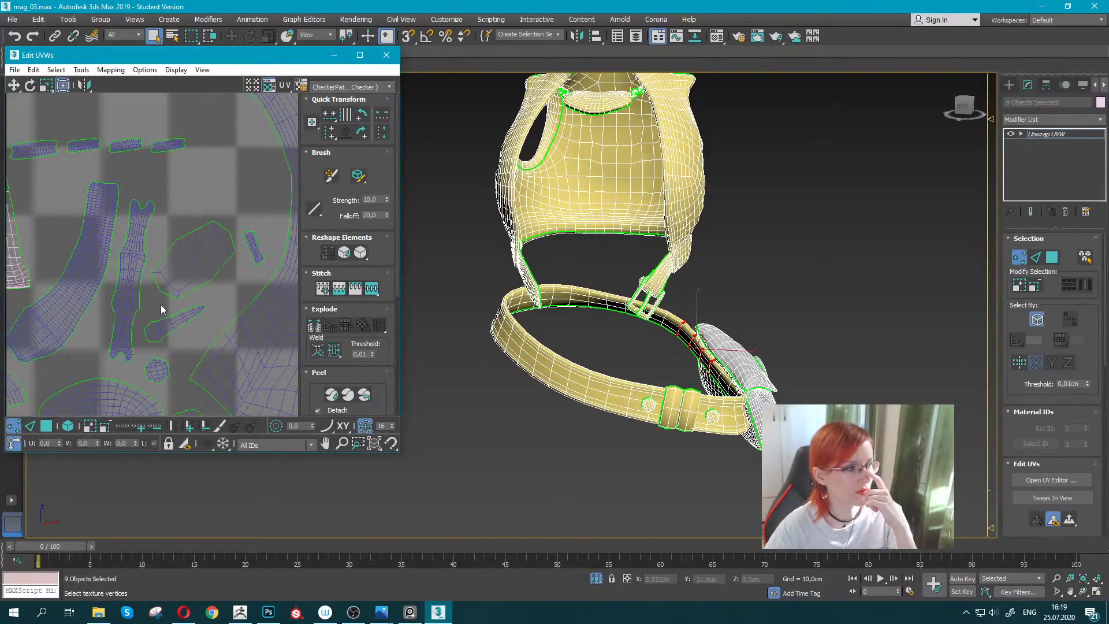
{"action": "scroll", "coordinate": [176, 283], "scroll_direction": "up", "scroll_amount": 2}
{"action": "double_click", "coordinate": [233, 58]}
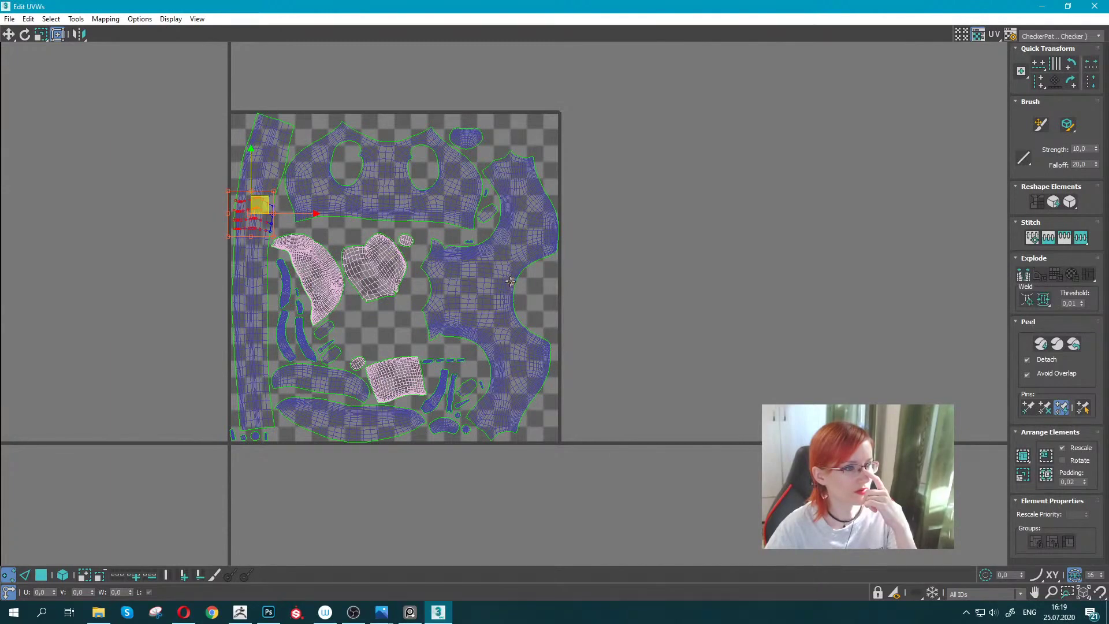
{"action": "scroll", "coordinate": [510, 281], "scroll_direction": "up", "scroll_amount": 4}
{"action": "scroll", "coordinate": [589, 223], "scroll_direction": "up", "scroll_amount": 1}
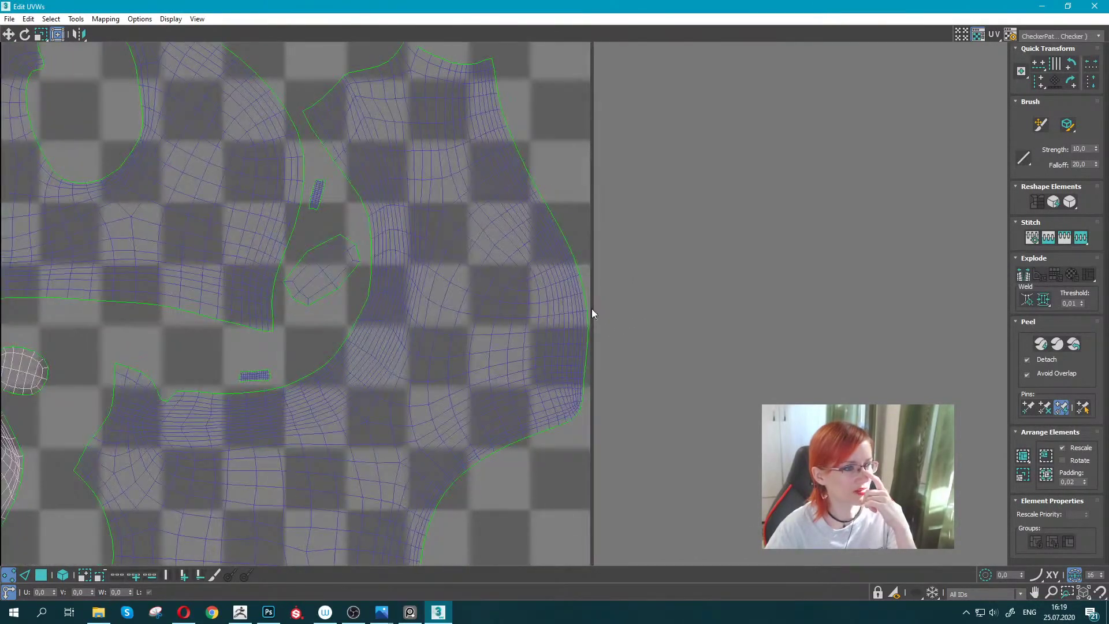
{"action": "scroll", "coordinate": [592, 308], "scroll_direction": "down", "scroll_amount": 5}
{"action": "middle_click_drag", "start_coordinate": [560, 301], "coordinate": [506, 228]}
{"action": "scroll", "coordinate": [462, 262], "scroll_direction": "up", "scroll_amount": 2}
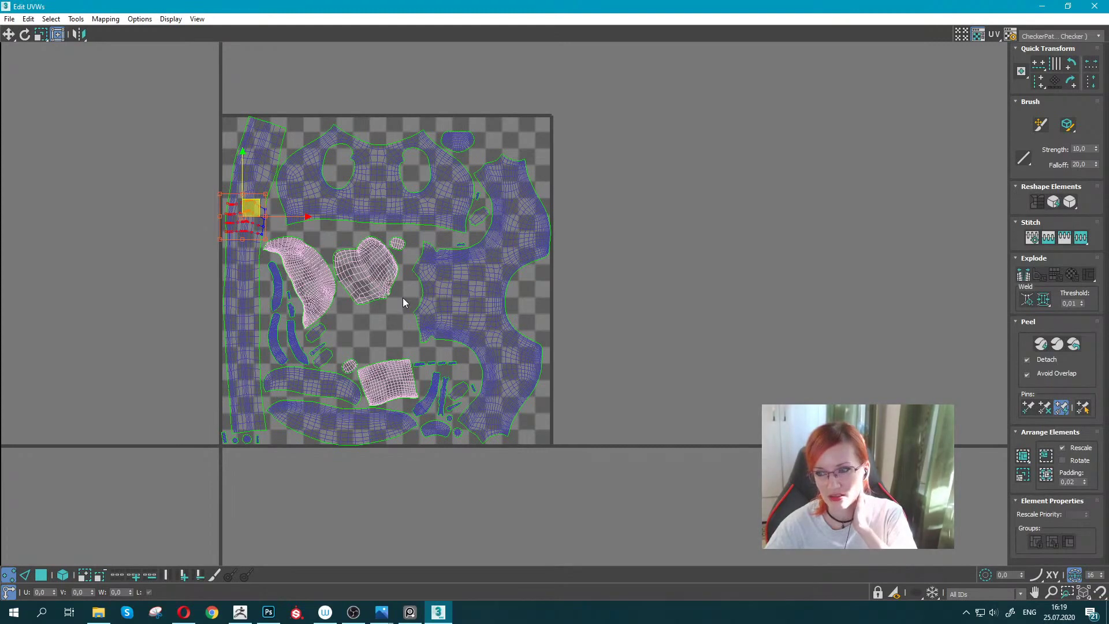
Select the faces of the top, right, crescent, heart and bottom UV shells.
{"action": "left_click", "coordinate": [374, 192]}
{"action": "left_click", "coordinate": [62, 575]}
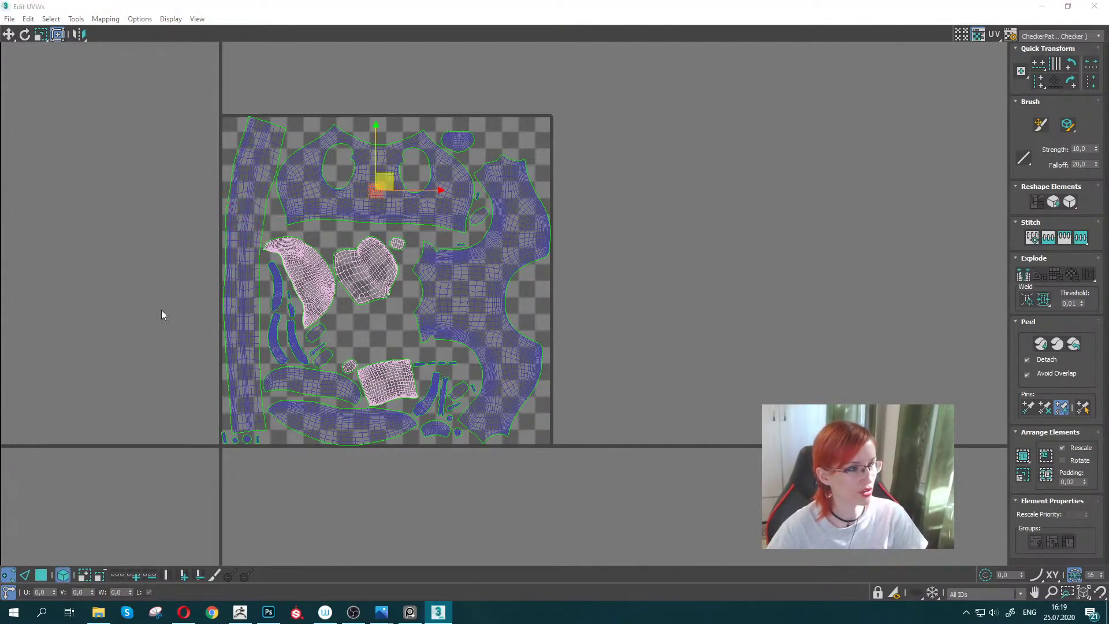
{"action": "left_click", "coordinate": [280, 178]}
{"action": "left_click", "coordinate": [524, 262], "text": "ctrl"}
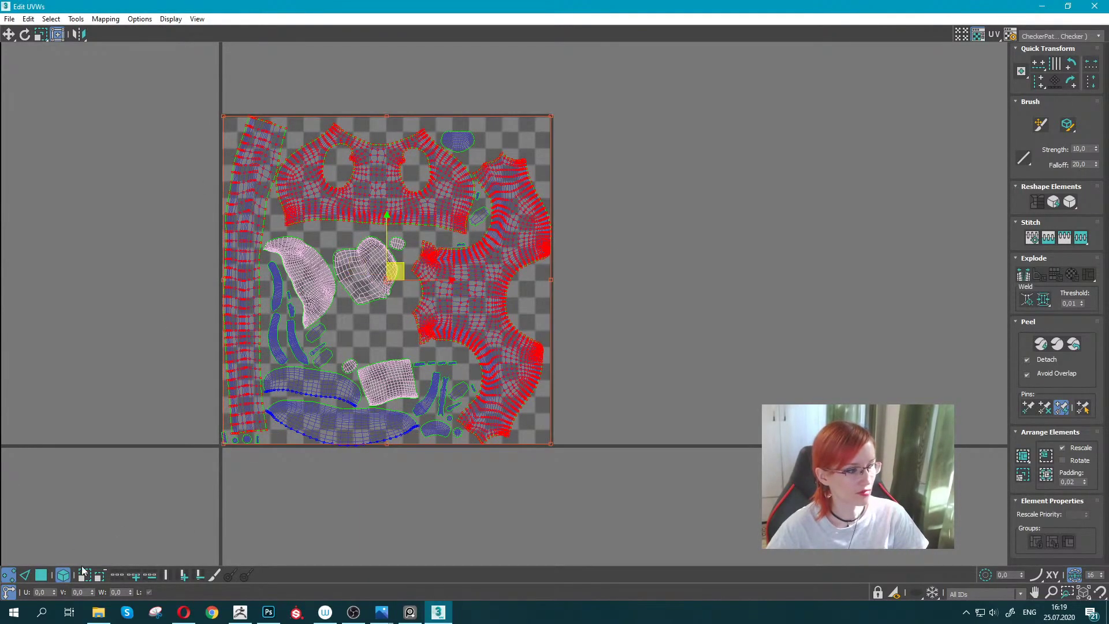
{"action": "left_click", "coordinate": [41, 575]}
{"action": "left_click", "coordinate": [429, 184]}
{"action": "left_click", "coordinate": [487, 258], "text": "ctrl"}
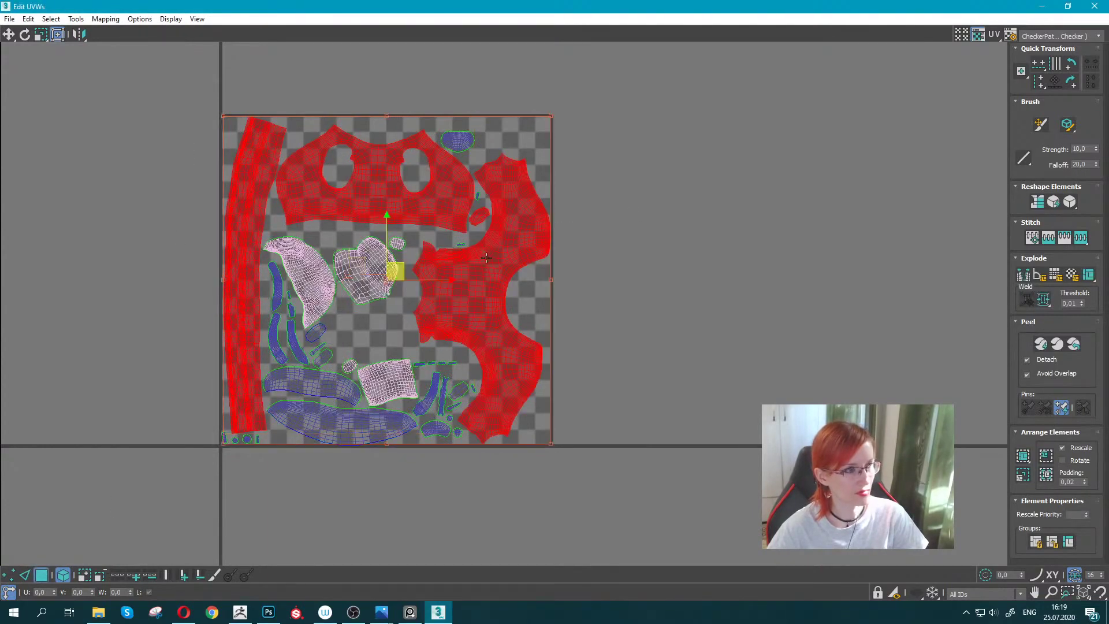
{"action": "left_click", "coordinate": [316, 278], "text": "ctrl"}
{"action": "left_click", "coordinate": [395, 383], "text": "ctrl"}
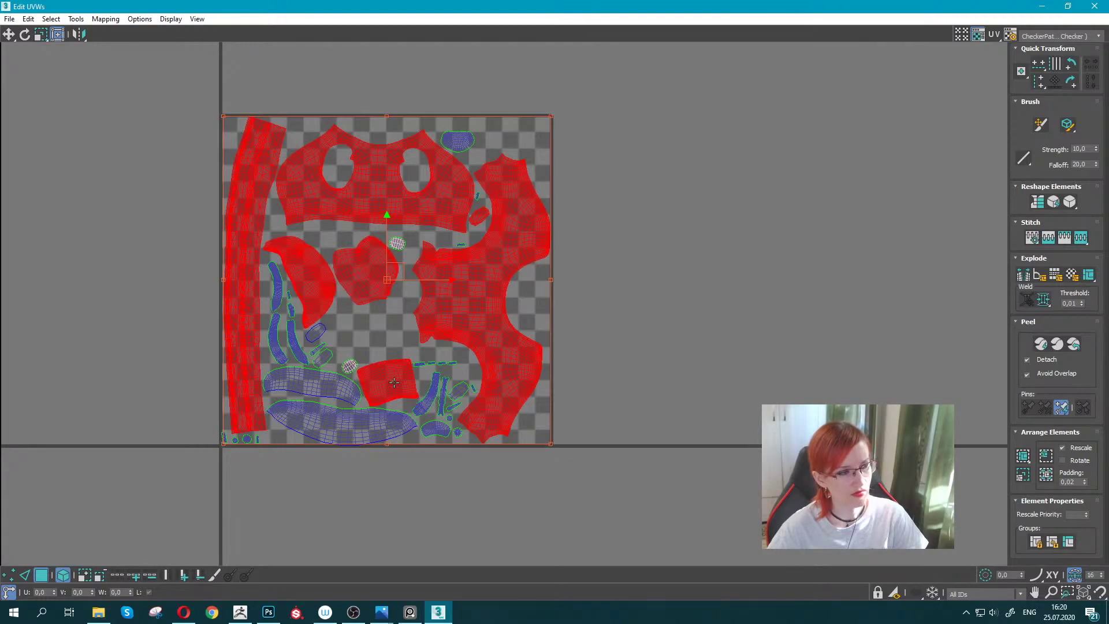
{"action": "left_click", "coordinate": [307, 416], "text": "ctrl"}
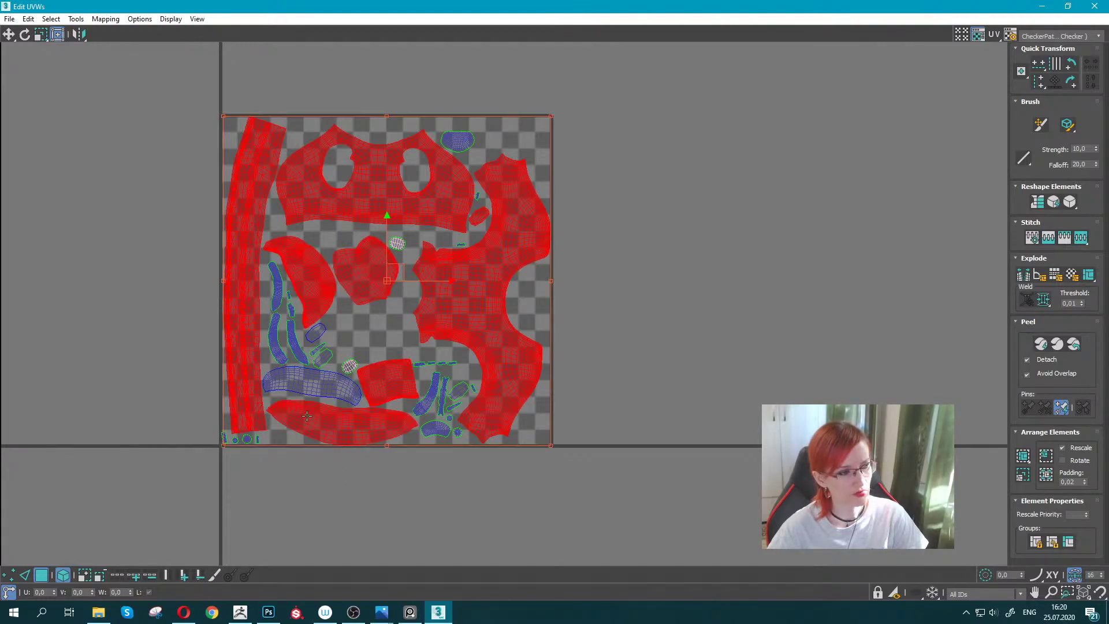
{"action": "left_click", "coordinate": [306, 386], "text": "ctrl"}
Restore the Edit UVWs editor to a smaller floating window.
{"action": "scroll", "coordinate": [285, 383], "scroll_direction": "up", "scroll_amount": 4}
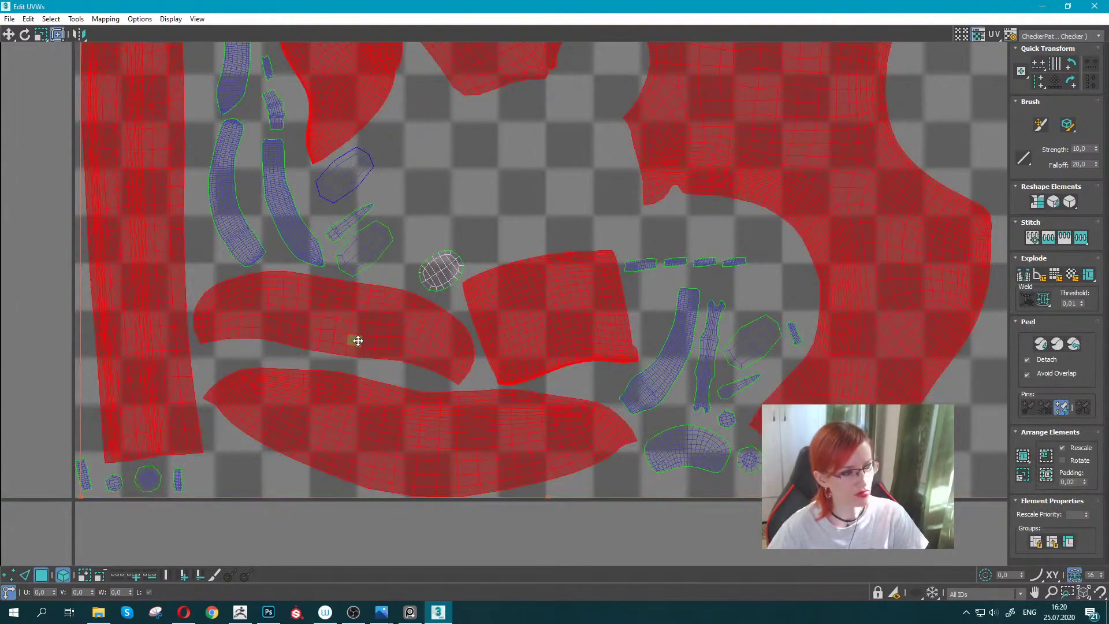
{"action": "left_click_drag", "start_coordinate": [369, 7], "coordinate": [229, 110]}
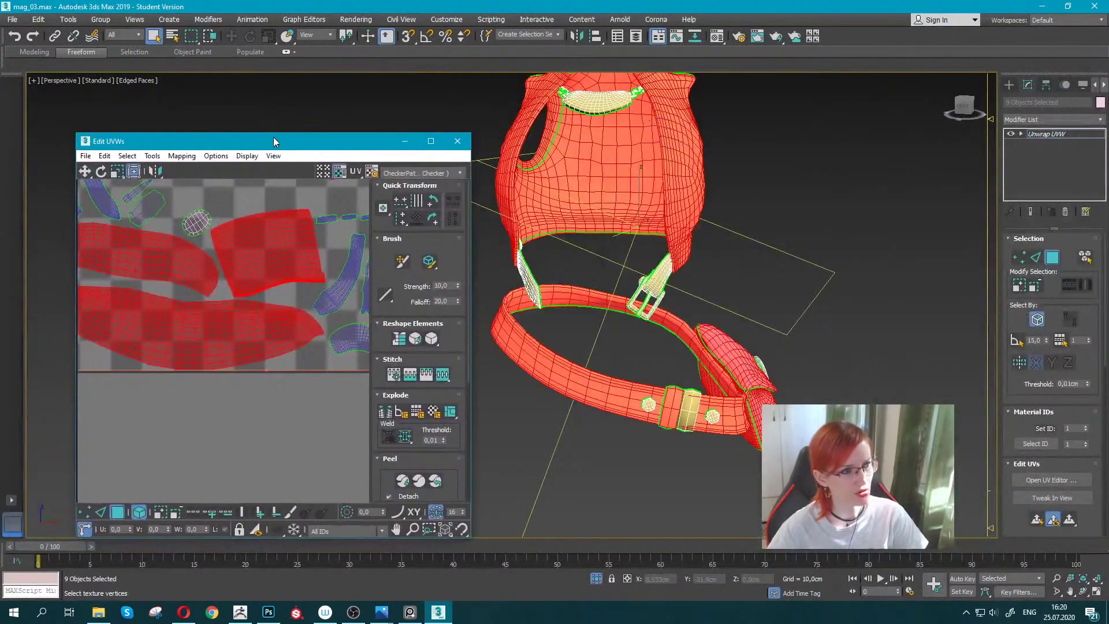
{"action": "middle_click_drag", "start_coordinate": [578, 260], "coordinate": [546, 222], "text": "alt"}
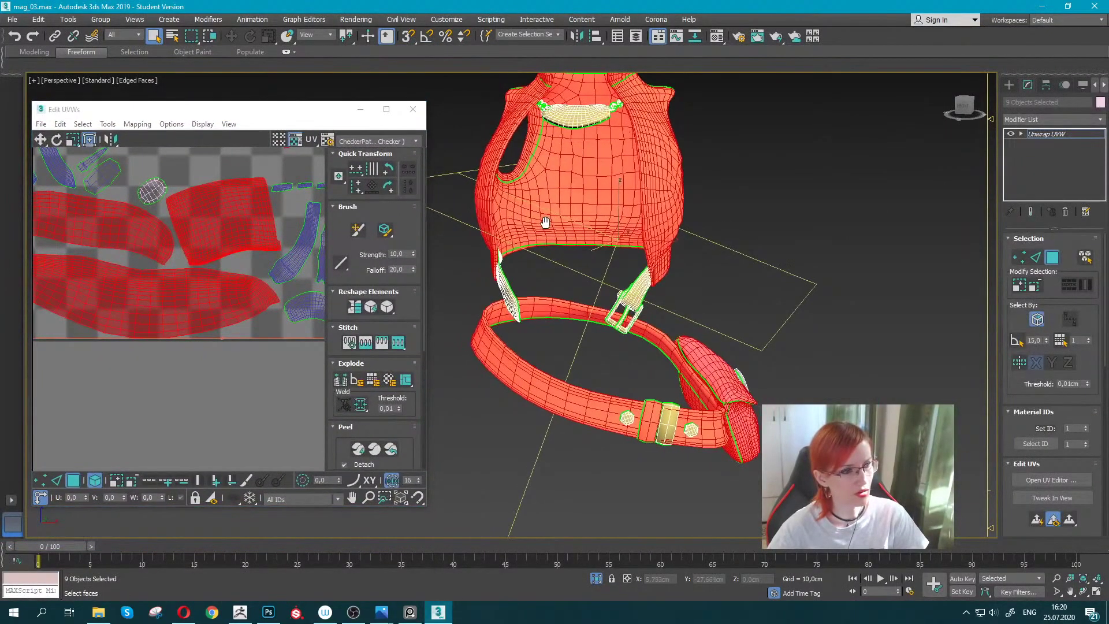
{"action": "middle_click_drag", "start_coordinate": [110, 225], "coordinate": [123, 231]}
{"action": "scroll", "coordinate": [123, 231], "scroll_direction": "down", "scroll_amount": 3}
{"action": "scroll", "coordinate": [129, 217], "scroll_direction": "up", "scroll_amount": 2}
Straighten the long belt UV shell into a rectangular strip.
{"action": "left_click", "coordinate": [134, 192]}
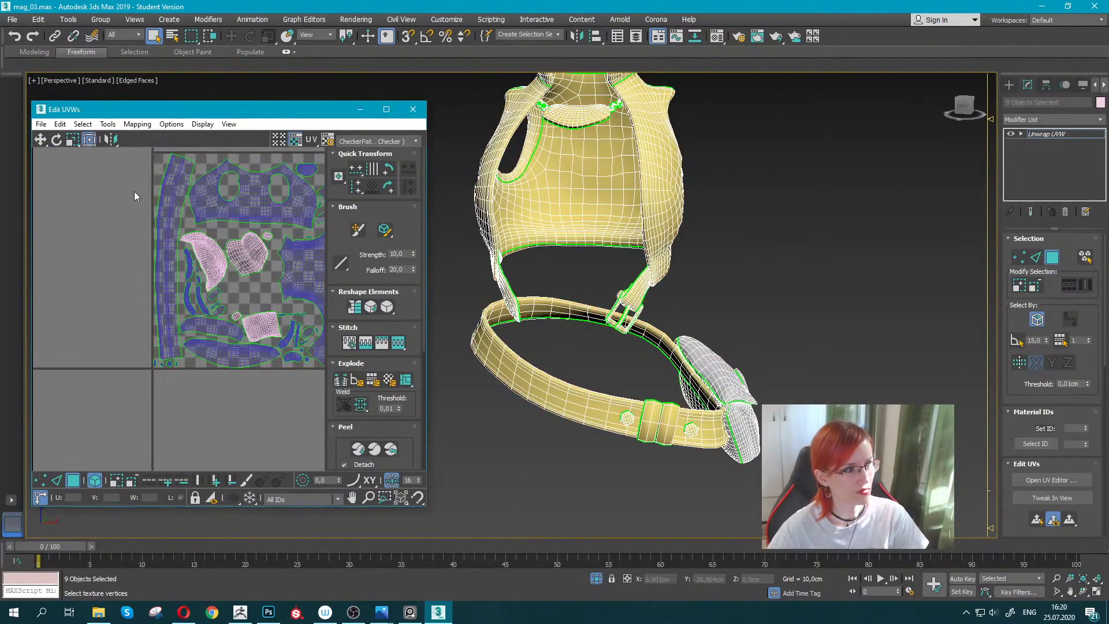
{"action": "left_click", "coordinate": [179, 243]}
{"action": "left_click", "coordinate": [368, 291]}
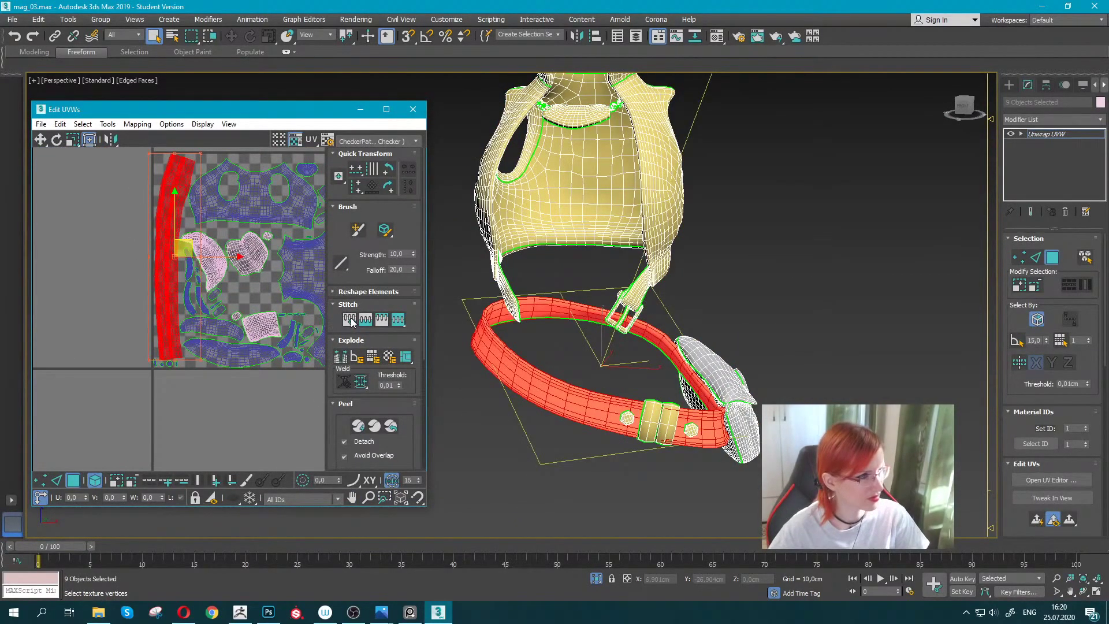
{"action": "left_click", "coordinate": [335, 292]}
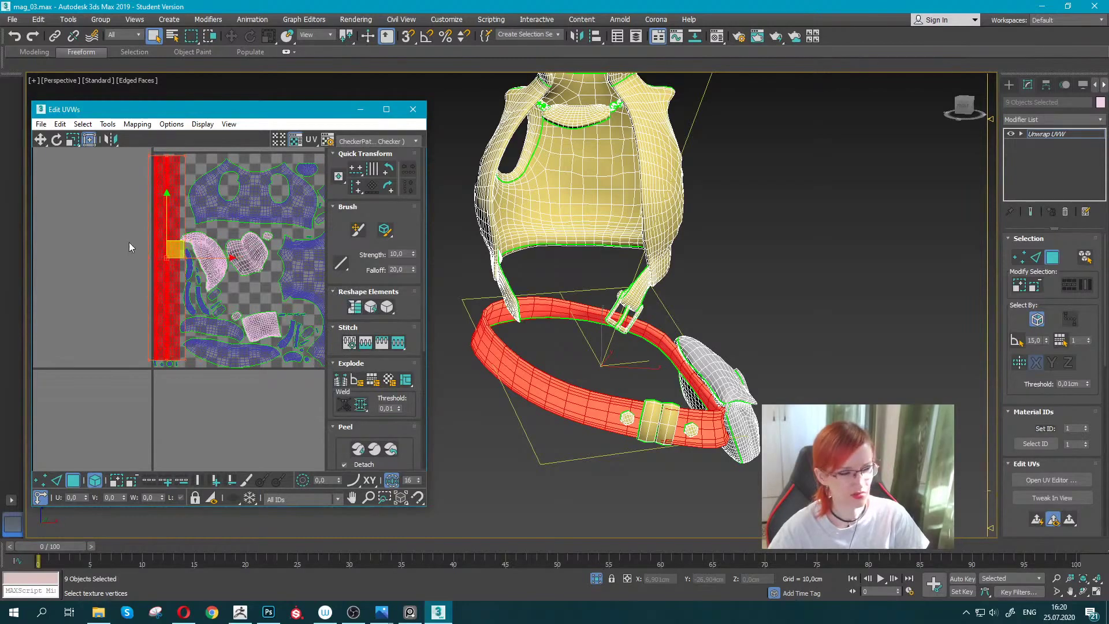
Inspect the straightened belt strip within the whole UV layout.
{"action": "left_click", "coordinate": [144, 228]}
{"action": "scroll", "coordinate": [154, 219], "scroll_direction": "up", "scroll_amount": 3}
{"action": "scroll", "coordinate": [153, 219], "scroll_direction": "up", "scroll_amount": 2}
{"action": "mouse_move", "coordinate": [520, 271]}
{"action": "middle_mouse_down", "text": "alt"}
{"action": "mouse_move", "coordinate": [568, 278]}
{"action": "mouse_move", "coordinate": [427, 316]}
{"action": "middle_mouse_up", "text": "alt"}
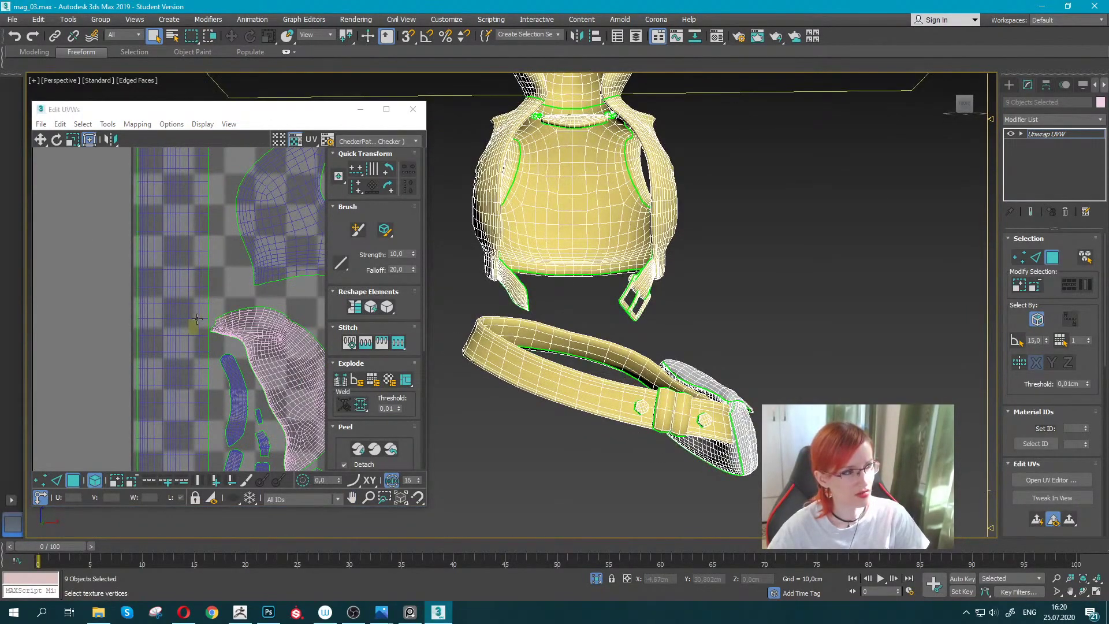
{"action": "middle_click_drag", "start_coordinate": [197, 319], "coordinate": [195, 290]}
{"action": "left_click", "coordinate": [195, 290]}
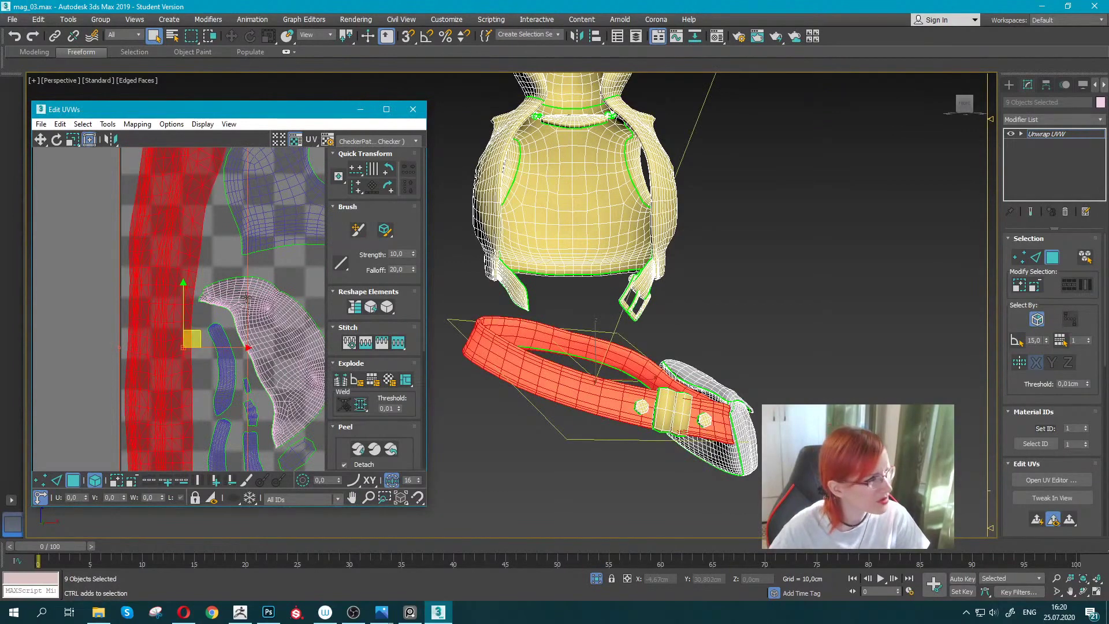
{"action": "left_click", "coordinate": [68, 282]}
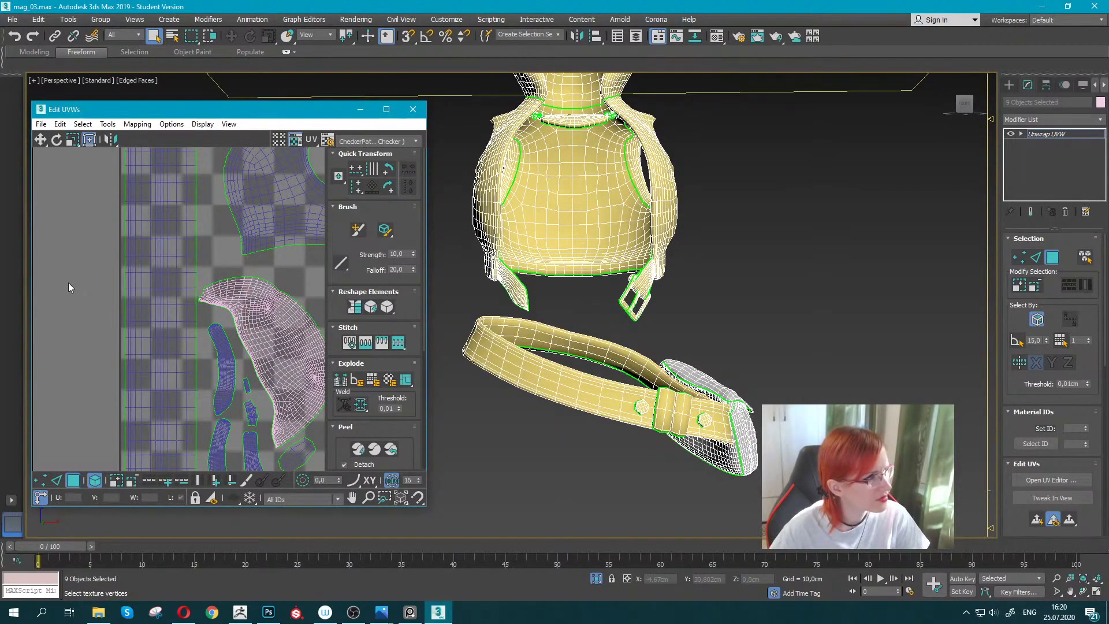
{"action": "scroll", "coordinate": [68, 282], "scroll_direction": "down", "scroll_amount": 5}
{"action": "mouse_move", "coordinate": [131, 291]}
{"action": "middle_mouse_down"}
{"action": "mouse_move", "coordinate": [127, 246]}
{"action": "mouse_move", "coordinate": [134, 278]}
{"action": "middle_mouse_up"}
{"action": "scroll", "coordinate": [237, 220], "scroll_direction": "up", "scroll_amount": 3}
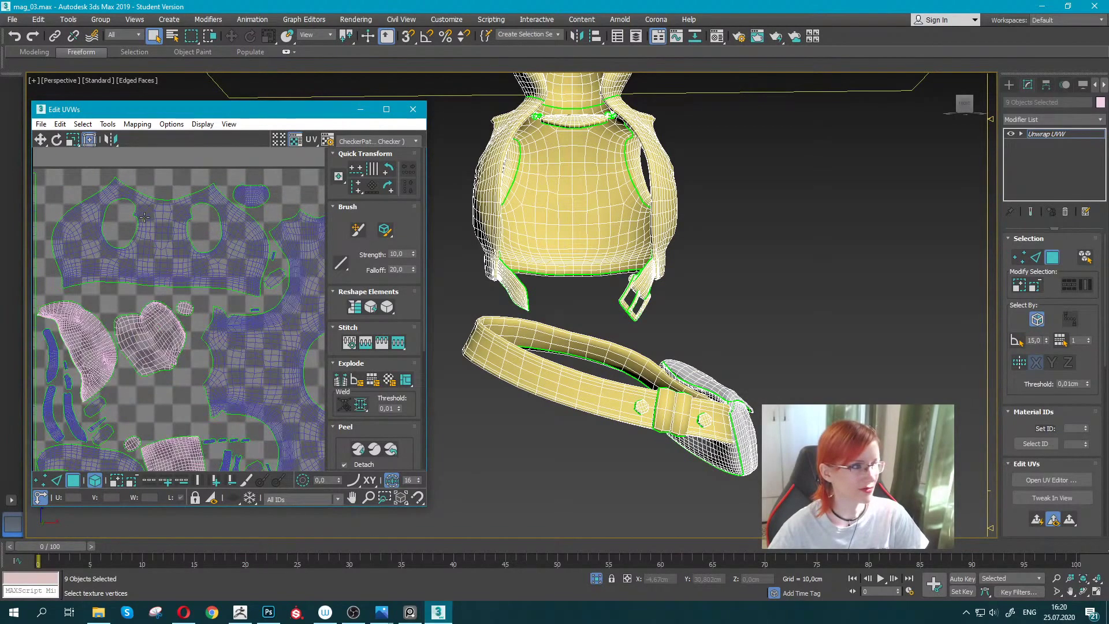
{"action": "middle_click_drag", "start_coordinate": [211, 317], "coordinate": [169, 296]}
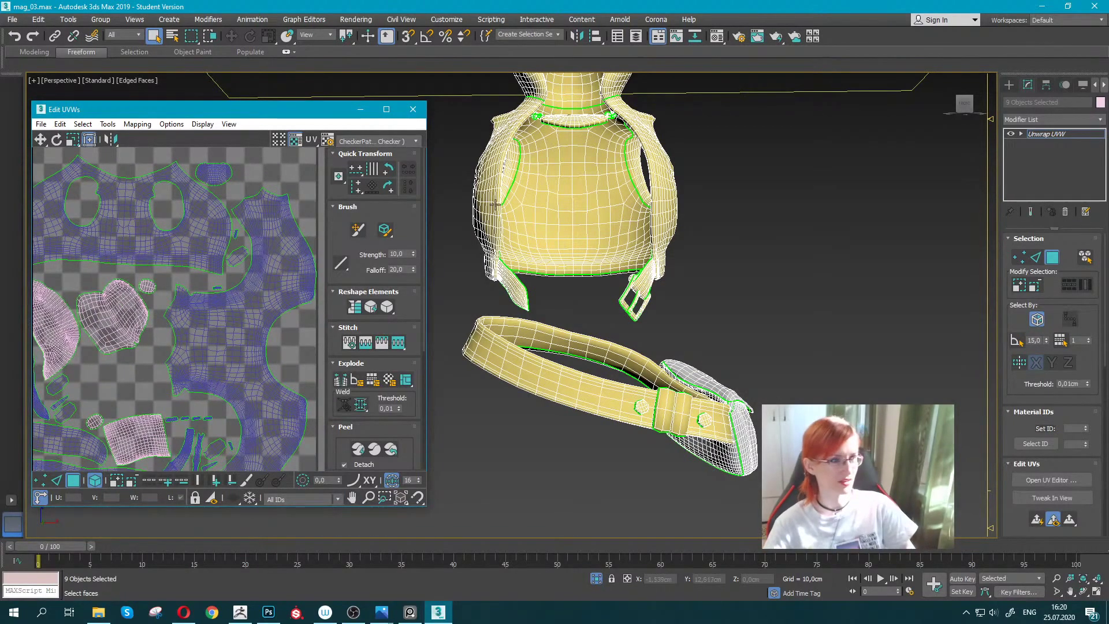
In element mode, select the body mesh, belt pouch and belt strap together.
{"action": "left_click", "coordinate": [1085, 257]}
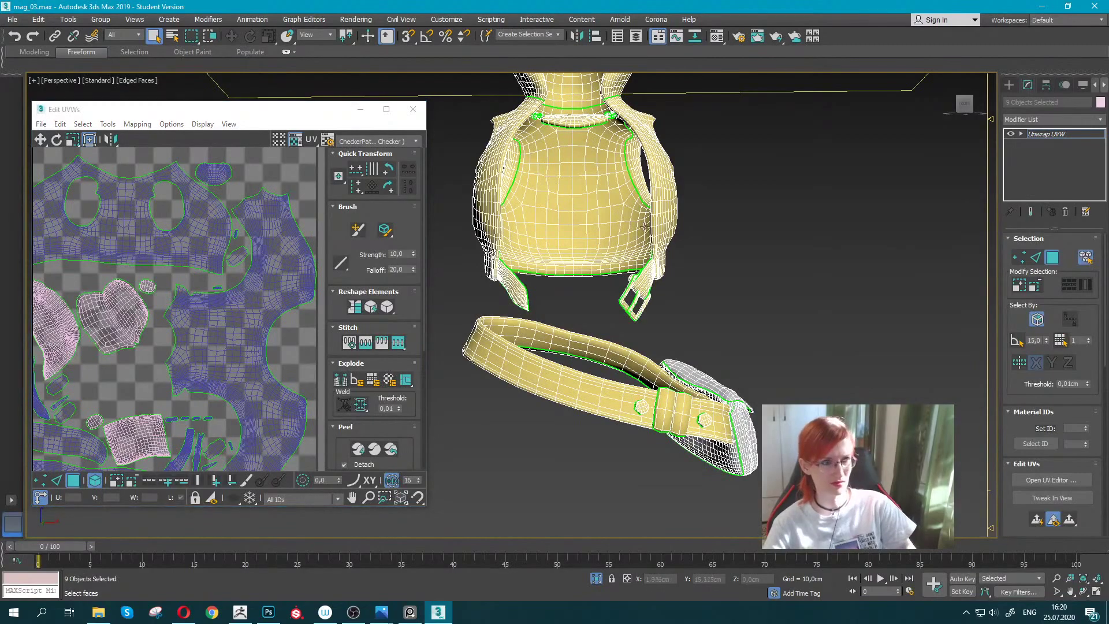
{"action": "left_click", "coordinate": [595, 198]}
{"action": "left_click", "coordinate": [751, 446], "text": "ctrl"}
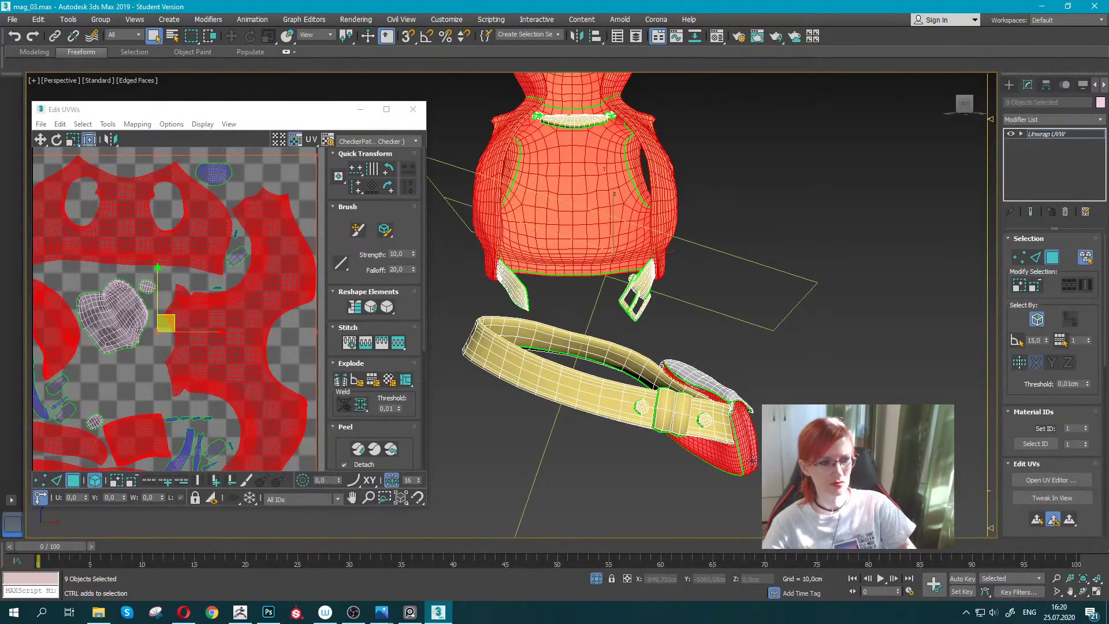
{"action": "left_click", "coordinate": [556, 397], "text": "ctrl"}
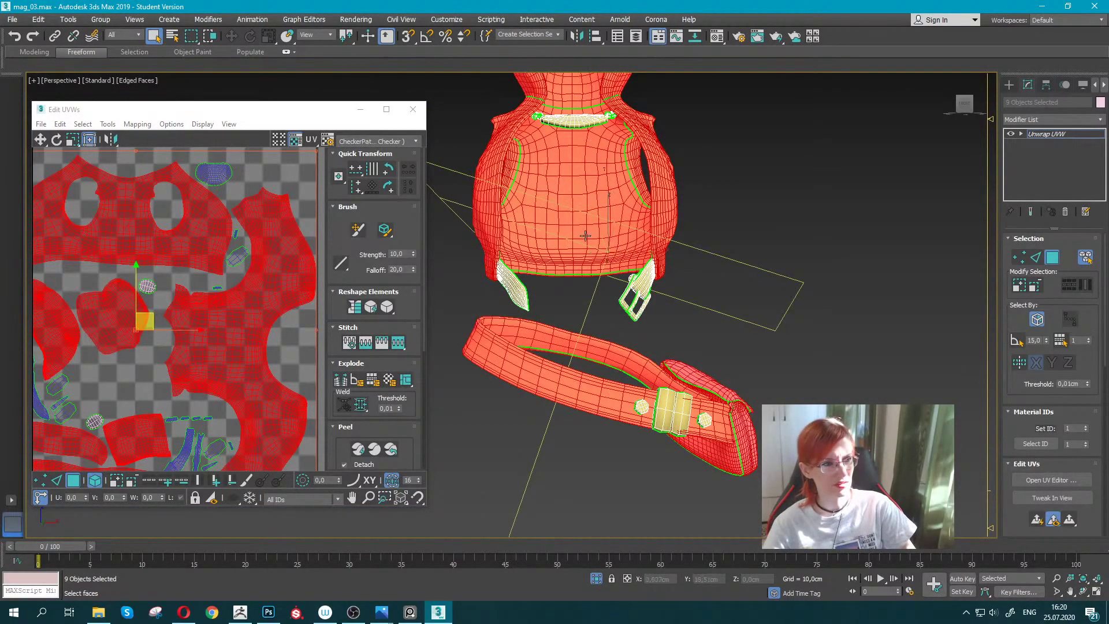
{"action": "middle_click_drag", "start_coordinate": [694, 378], "coordinate": [664, 347], "text": "alt"}
{"action": "scroll", "coordinate": [169, 260], "scroll_direction": "down", "scroll_amount": 3}
{"action": "scroll", "coordinate": [157, 293], "scroll_direction": "up", "scroll_amount": 2}
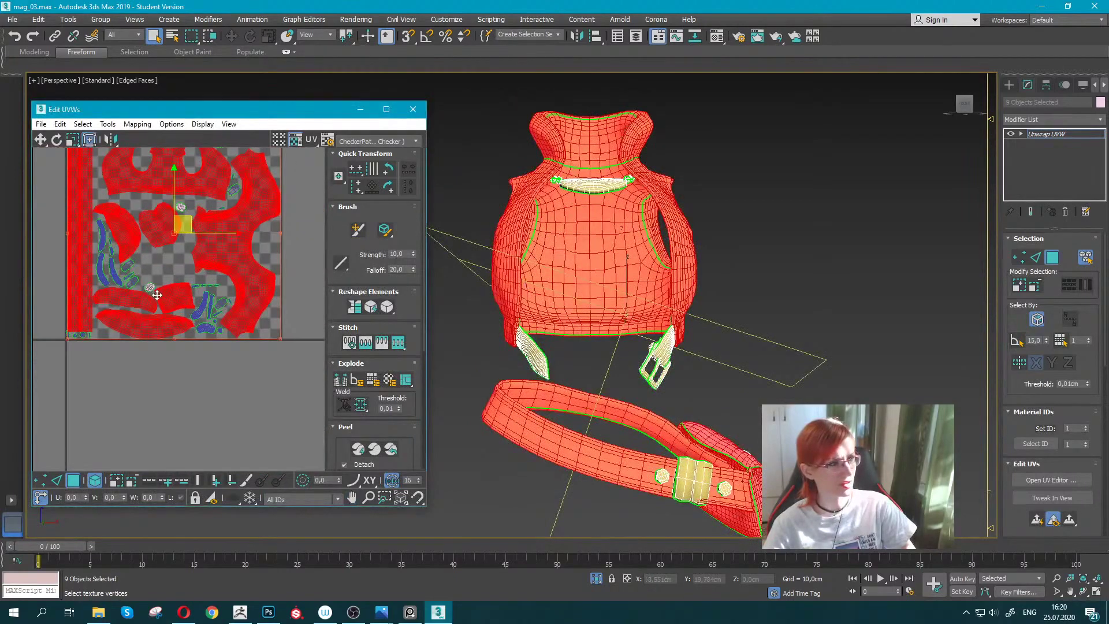
Invert the selection to the small leftover pieces and scale them up.
{"action": "key", "text": "ctrl+i"}
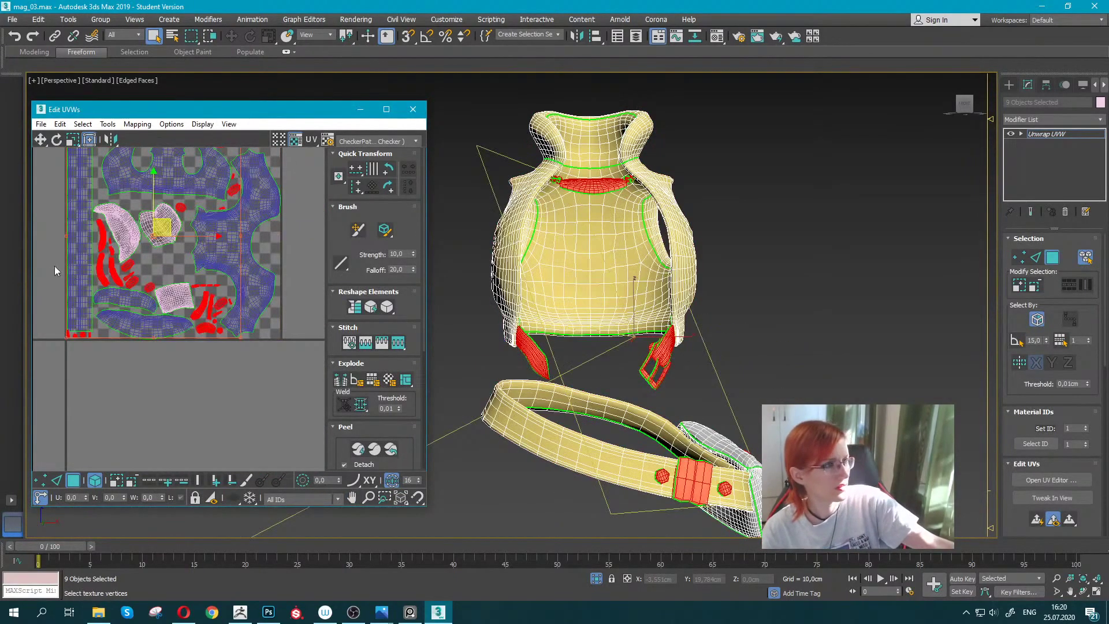
{"action": "mouse_move", "coordinate": [54, 265]}
{"action": "middle_mouse_down"}
{"action": "mouse_move", "coordinate": [175, 286]}
{"action": "mouse_move", "coordinate": [190, 304]}
{"action": "middle_mouse_up"}
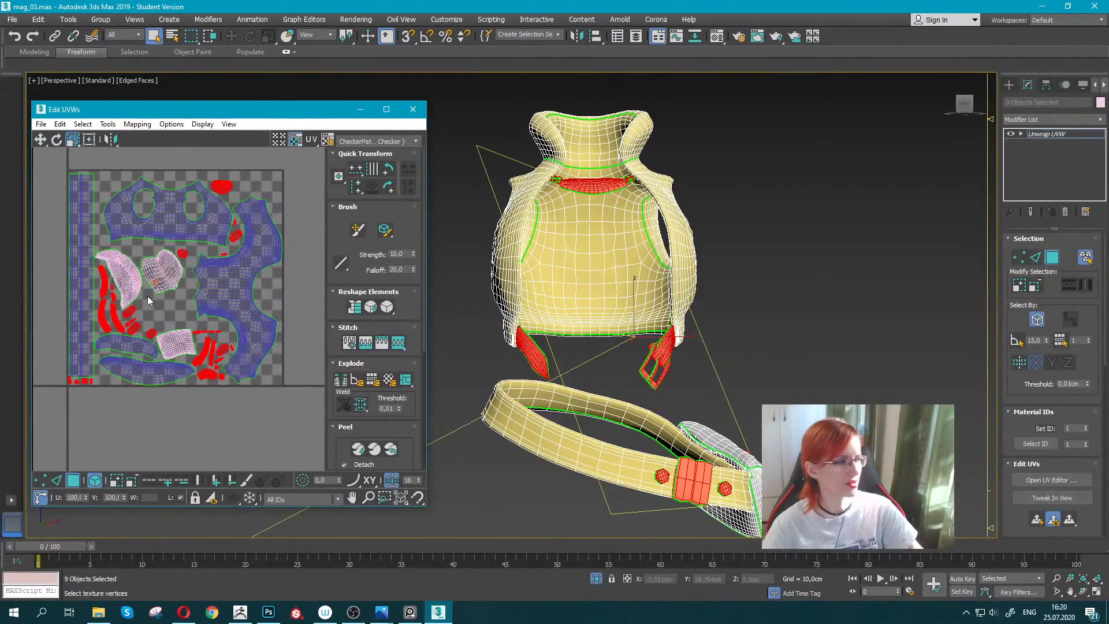
{"action": "key", "text": "r"}
{"action": "mouse_move", "coordinate": [127, 312]}
{"action": "left_mouse_down"}
{"action": "mouse_move", "coordinate": [140, 273]}
{"action": "mouse_move", "coordinate": [136, 282]}
{"action": "mouse_move", "coordinate": [289, 287]}
{"action": "left_mouse_up"}
Move the enlarged pieces down, just outside the right of the tile.
{"action": "key", "text": "w"}
{"action": "scroll", "coordinate": [198, 308], "scroll_direction": "down", "scroll_amount": 4}
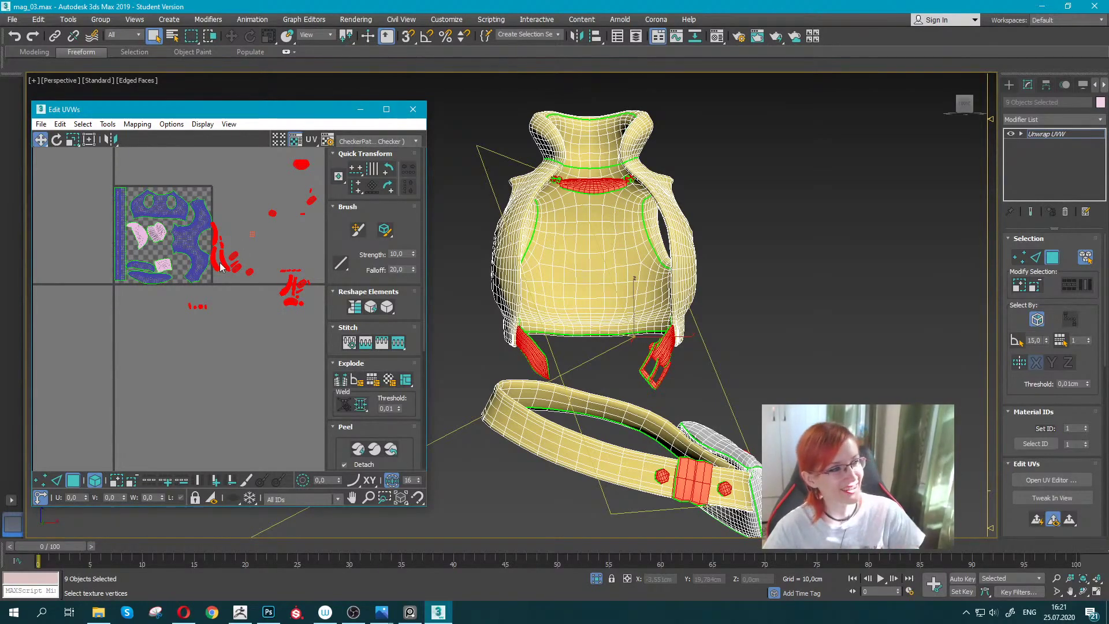
{"action": "left_click_drag", "start_coordinate": [224, 262], "coordinate": [224, 334]}
{"action": "key", "text": "r"}
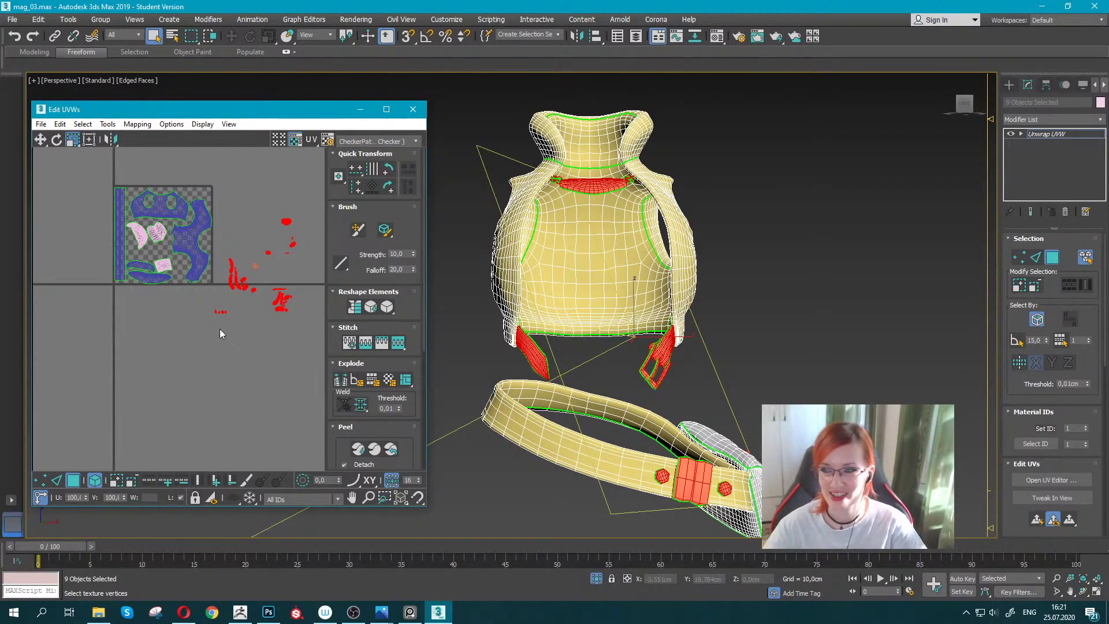
Move two stray strap elements onto the checker tile, rotating the second.
{"action": "left_click", "coordinate": [239, 286]}
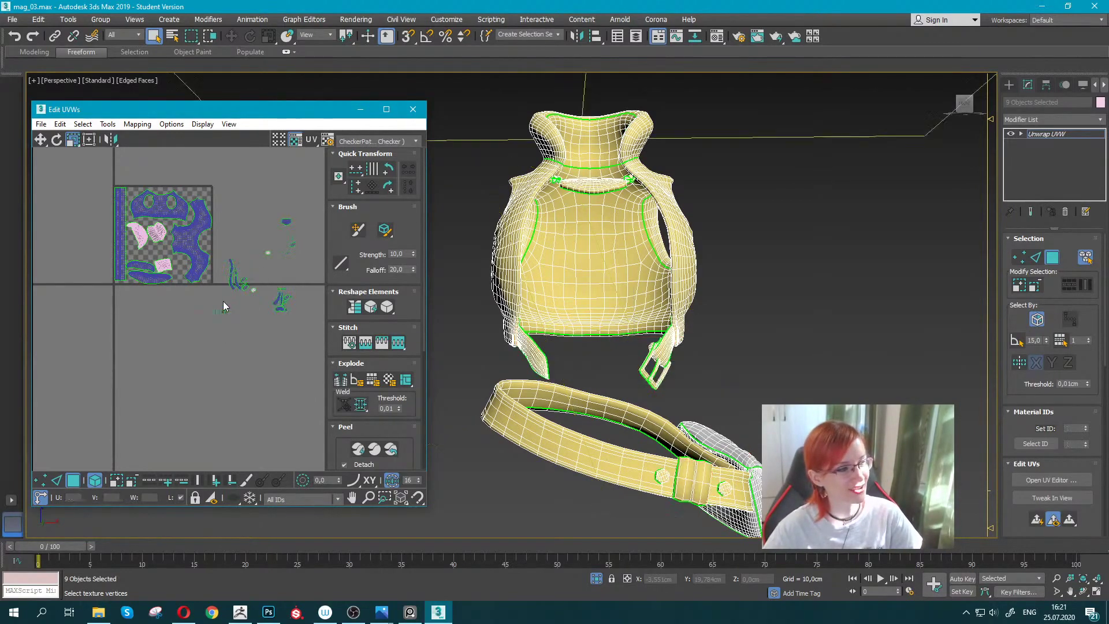
{"action": "scroll", "coordinate": [223, 300], "scroll_direction": "up", "scroll_amount": 3}
{"action": "middle_click_drag", "start_coordinate": [219, 287], "coordinate": [268, 293]}
{"action": "key", "text": "w"}
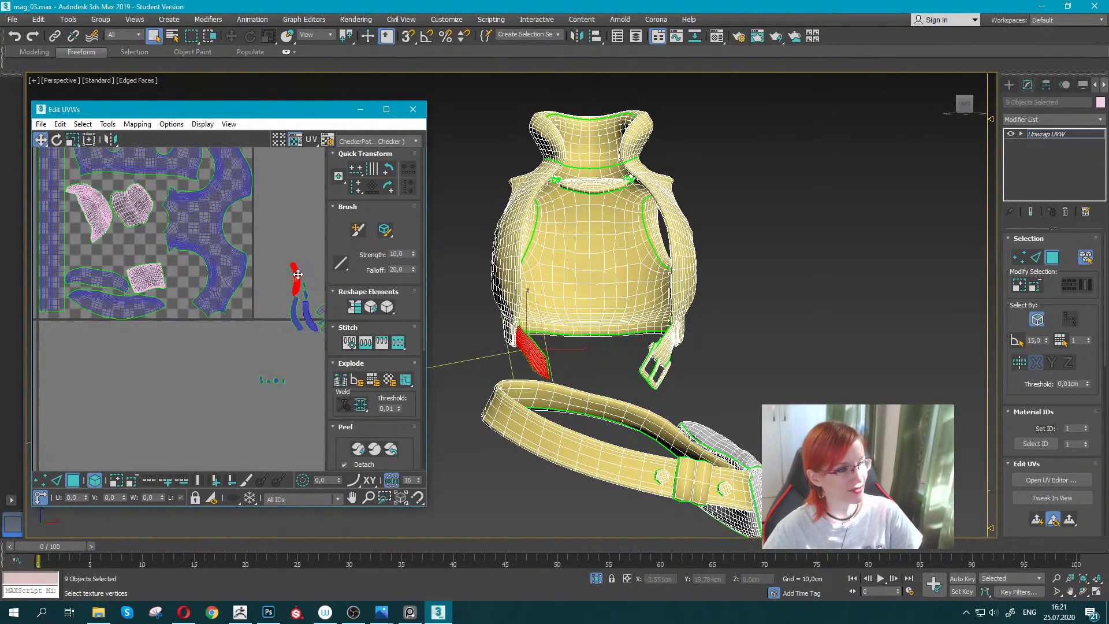
{"action": "left_click_drag", "start_coordinate": [302, 280], "coordinate": [174, 267]}
{"action": "mouse_move", "coordinate": [293, 310]}
{"action": "left_mouse_down"}
{"action": "mouse_move", "coordinate": [190, 284]}
{"action": "mouse_move", "coordinate": [184, 319]}
{"action": "left_mouse_up"}
{"action": "key", "text": "e"}
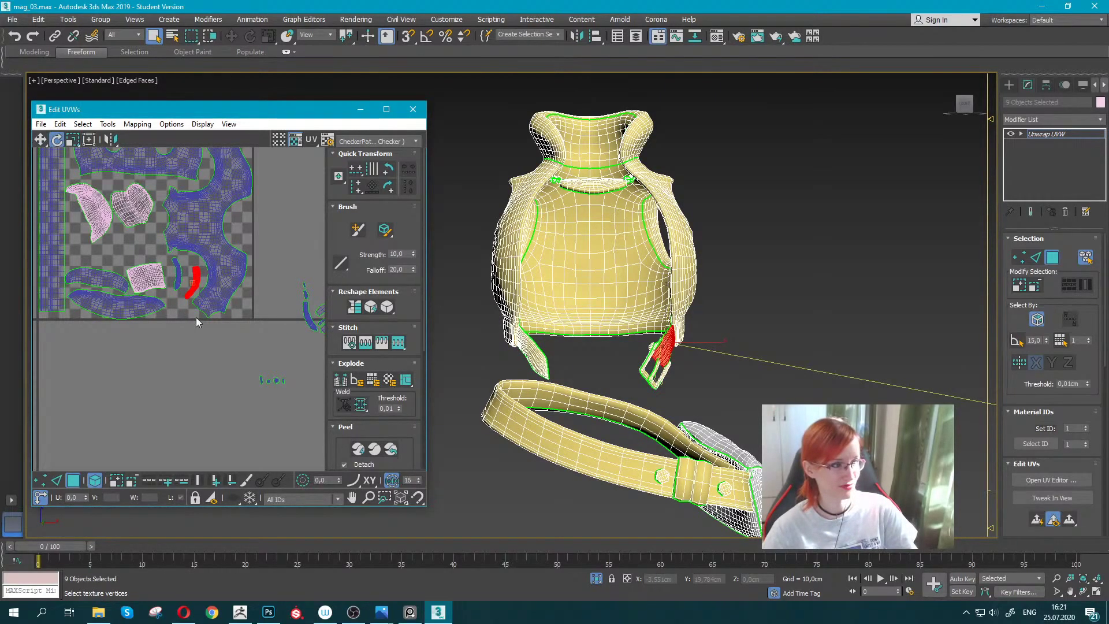
{"action": "key", "text": "w"}
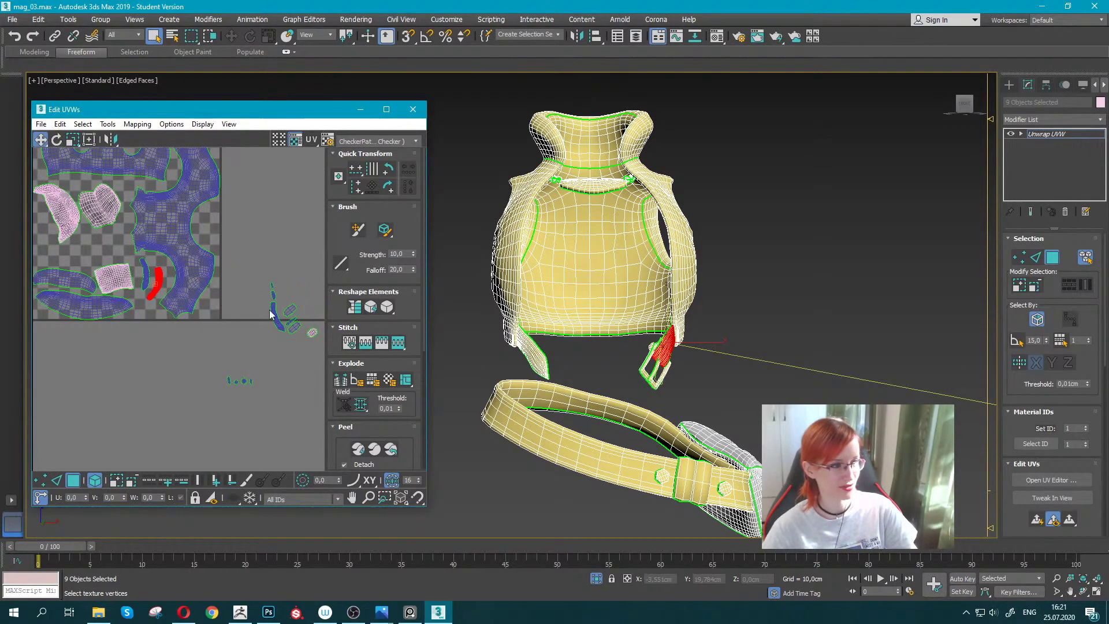
Bring another stray red element onto the tile among the strap strips.
{"action": "left_click", "coordinate": [277, 316]}
{"action": "mouse_move", "coordinate": [277, 317]}
{"action": "left_mouse_down"}
{"action": "mouse_move", "coordinate": [153, 306]}
{"action": "mouse_move", "coordinate": [81, 192]}
{"action": "left_mouse_up"}
{"action": "scroll", "coordinate": [153, 309], "scroll_direction": "up", "scroll_amount": 3}
{"action": "middle_click_drag", "start_coordinate": [81, 191], "coordinate": [179, 304]}
{"action": "left_click_drag", "start_coordinate": [179, 304], "coordinate": [197, 295]}
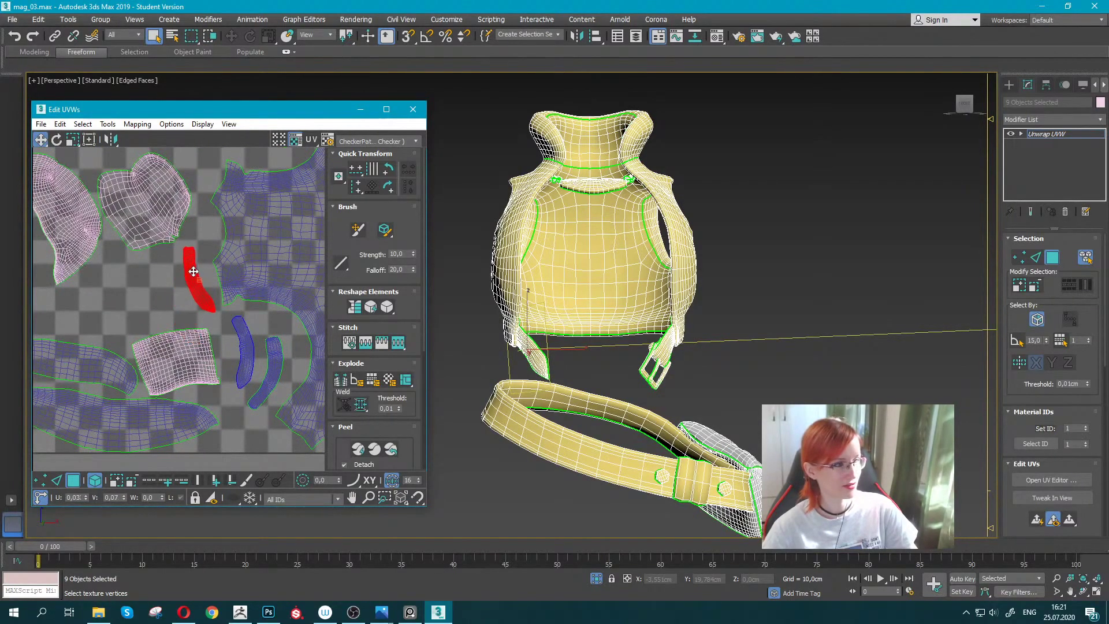
{"action": "scroll", "coordinate": [193, 292], "scroll_direction": "up", "scroll_amount": 5}
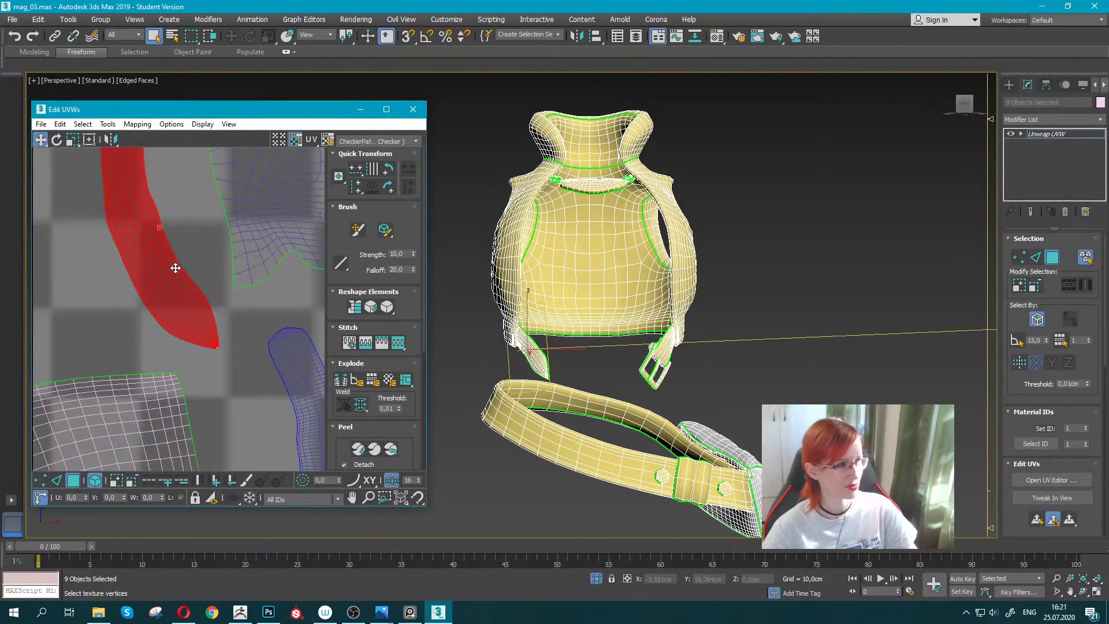
{"action": "scroll", "coordinate": [175, 267], "scroll_direction": "down", "scroll_amount": 3}
{"action": "scroll", "coordinate": [224, 306], "scroll_direction": "down", "scroll_amount": 2}
Rearrange the strap strips so the left strip sits beside the other.
{"action": "left_click_drag", "start_coordinate": [262, 312], "coordinate": [288, 293]}
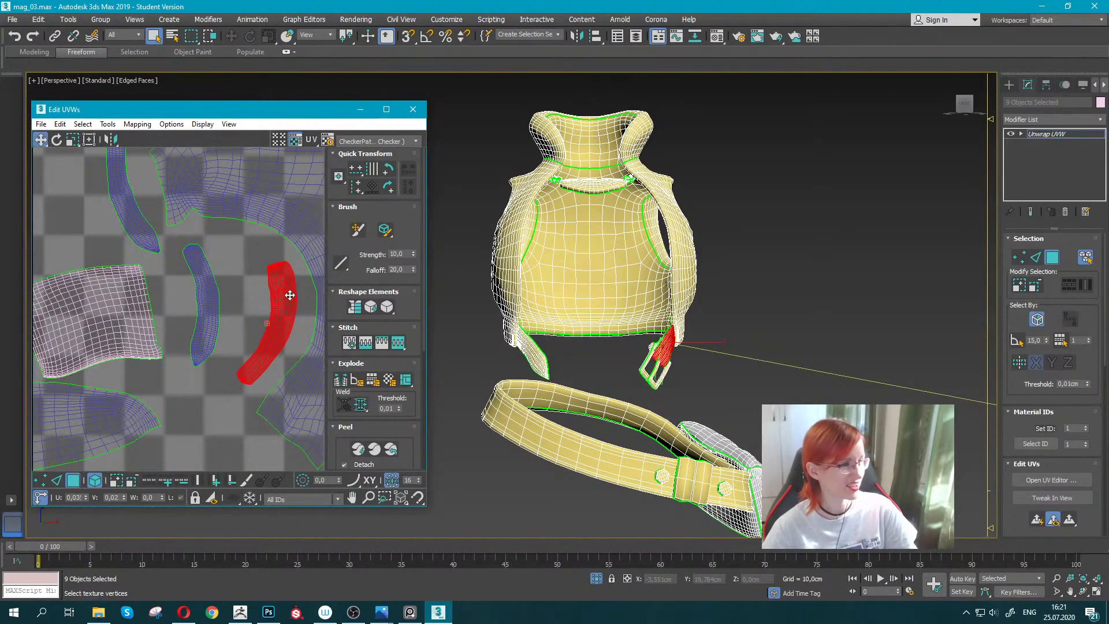
{"action": "left_click_drag", "start_coordinate": [197, 289], "coordinate": [224, 277]}
{"action": "mouse_move", "coordinate": [145, 242]}
{"action": "left_mouse_down"}
{"action": "mouse_move", "coordinate": [202, 272]}
{"action": "mouse_move", "coordinate": [190, 263]}
{"action": "left_mouse_up"}
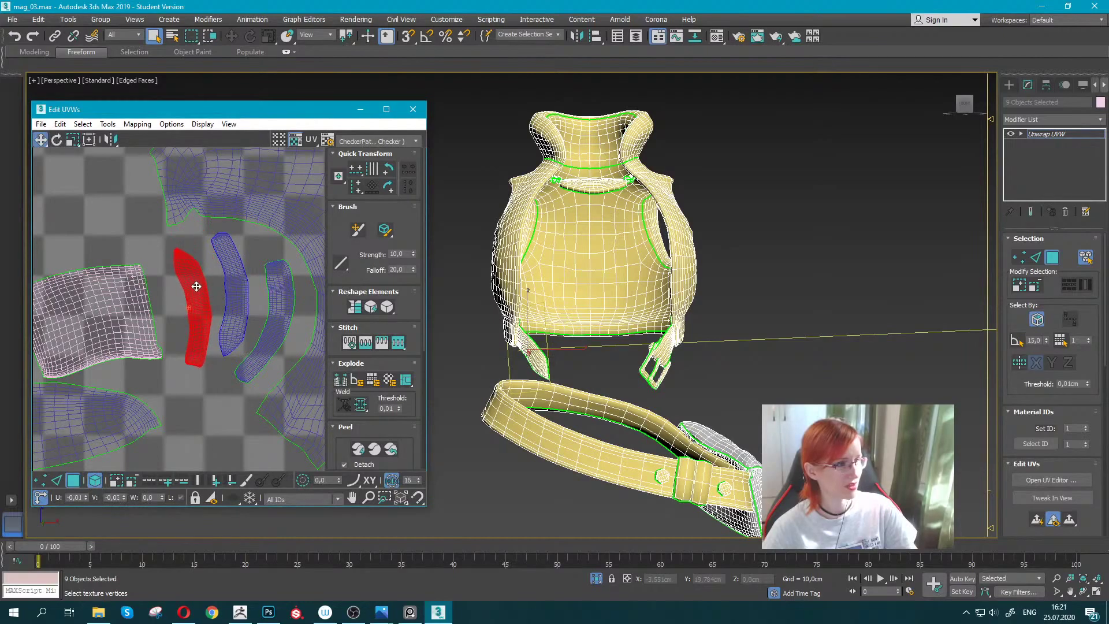
{"action": "scroll", "coordinate": [190, 263], "scroll_direction": "up", "scroll_amount": 3}
{"action": "scroll", "coordinate": [137, 239], "scroll_direction": "up", "scroll_amount": 2}
Select a block of faces on the middle strap strip and straighten it.
{"action": "left_click", "coordinate": [194, 270]}
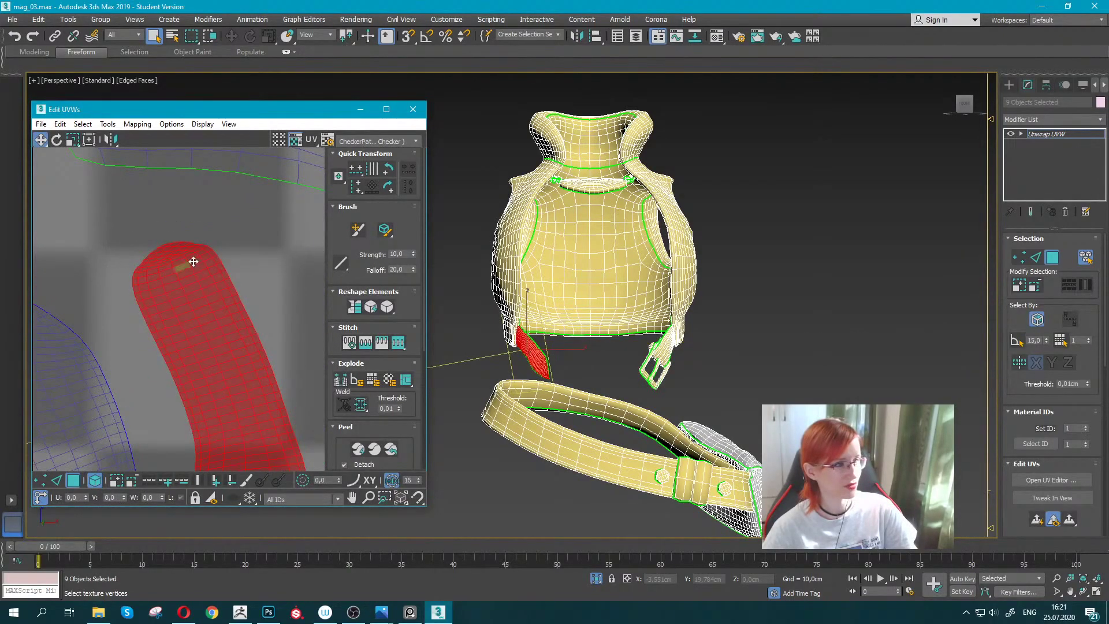
{"action": "scroll", "coordinate": [196, 215], "scroll_direction": "down", "scroll_amount": 2}
{"action": "scroll", "coordinate": [190, 231], "scroll_direction": "down", "scroll_amount": 2}
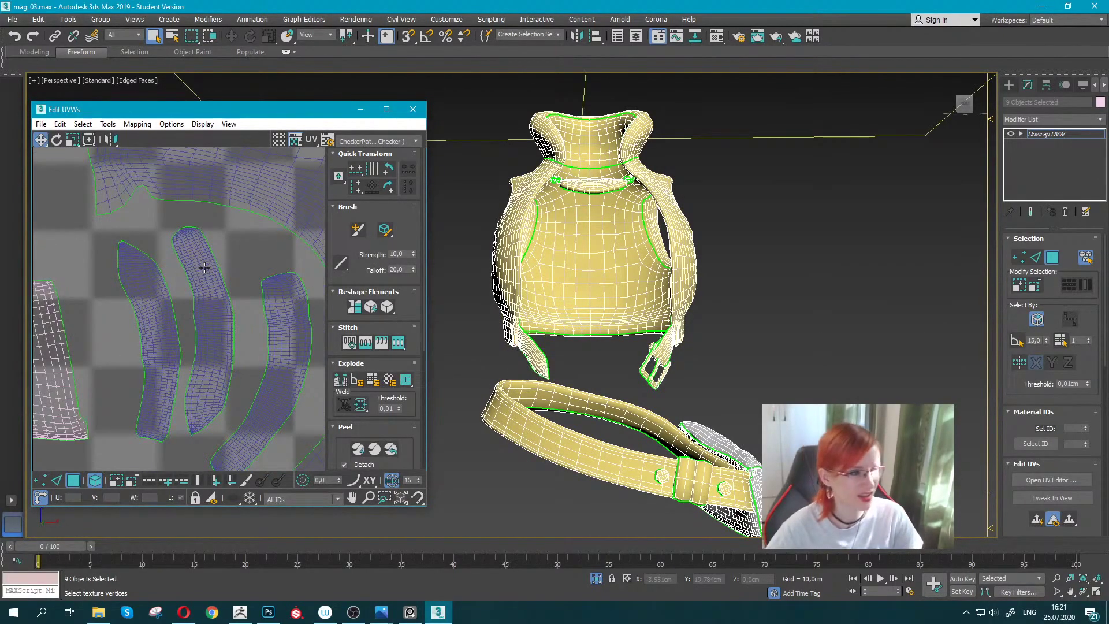
{"action": "left_click_drag", "start_coordinate": [177, 262], "coordinate": [250, 349]}
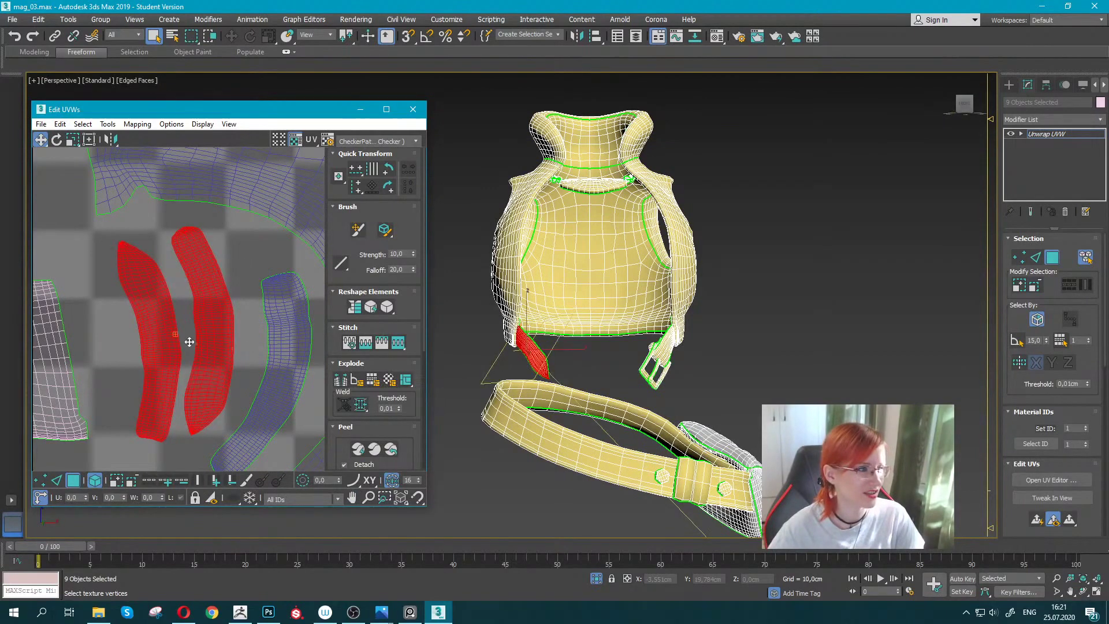
{"action": "key", "text": "ctrl+d"}
{"action": "left_click", "coordinate": [92, 485]}
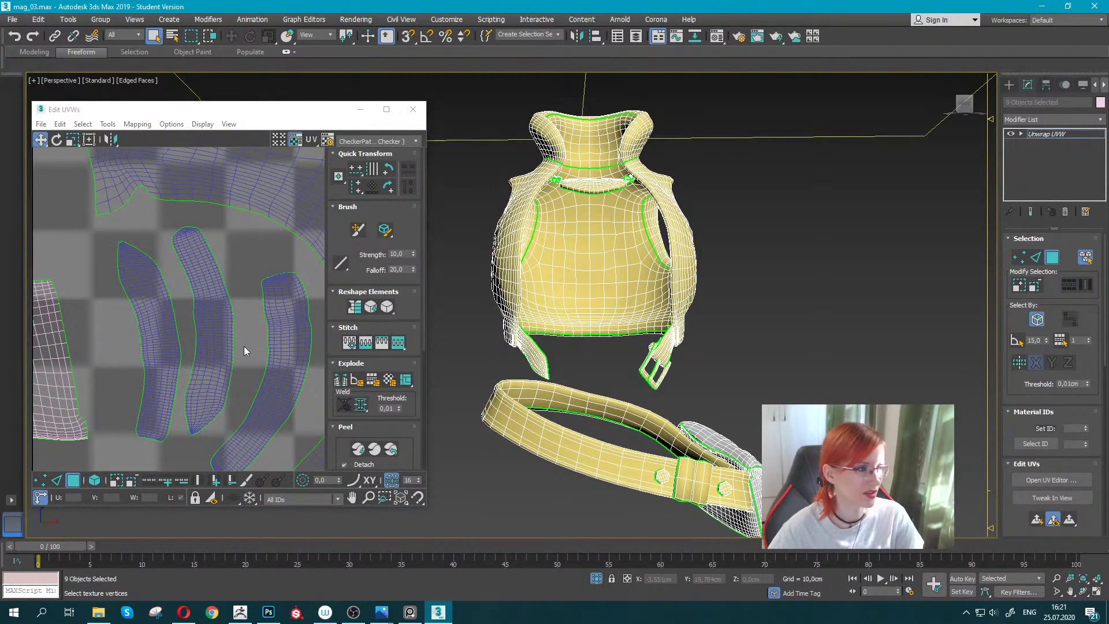
{"action": "left_click_drag", "start_coordinate": [185, 283], "coordinate": [246, 355]}
{"action": "left_click", "coordinate": [356, 311]}
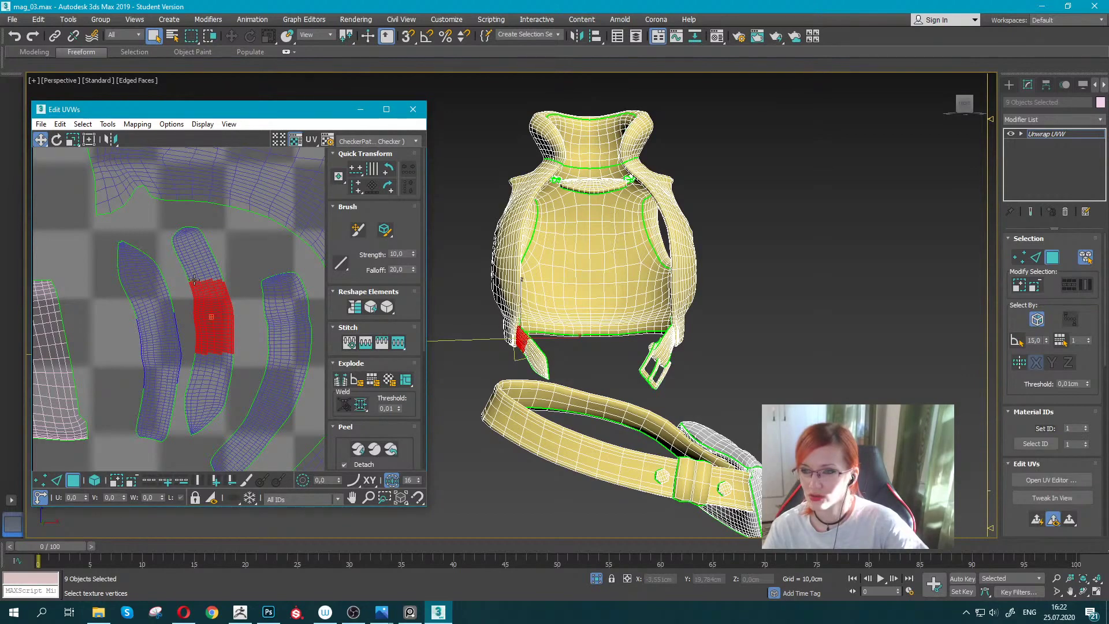
Move the collar shell beside the tile edge and shift the small stray pieces left.
{"action": "scroll", "coordinate": [156, 277], "scroll_direction": "down", "scroll_amount": 2}
{"action": "scroll", "coordinate": [159, 259], "scroll_direction": "down", "scroll_amount": 4}
{"action": "scroll", "coordinate": [145, 286], "scroll_direction": "down", "scroll_amount": 4}
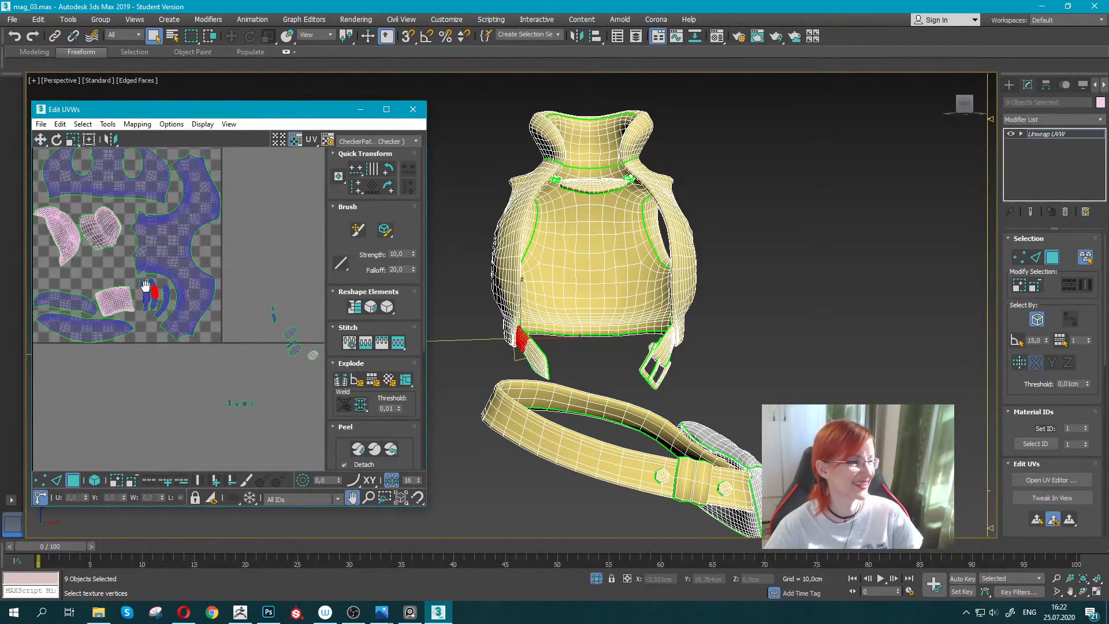
{"action": "scroll", "coordinate": [146, 285], "scroll_direction": "down", "scroll_amount": 2}
{"action": "scroll", "coordinate": [202, 266], "scroll_direction": "down", "scroll_amount": 2}
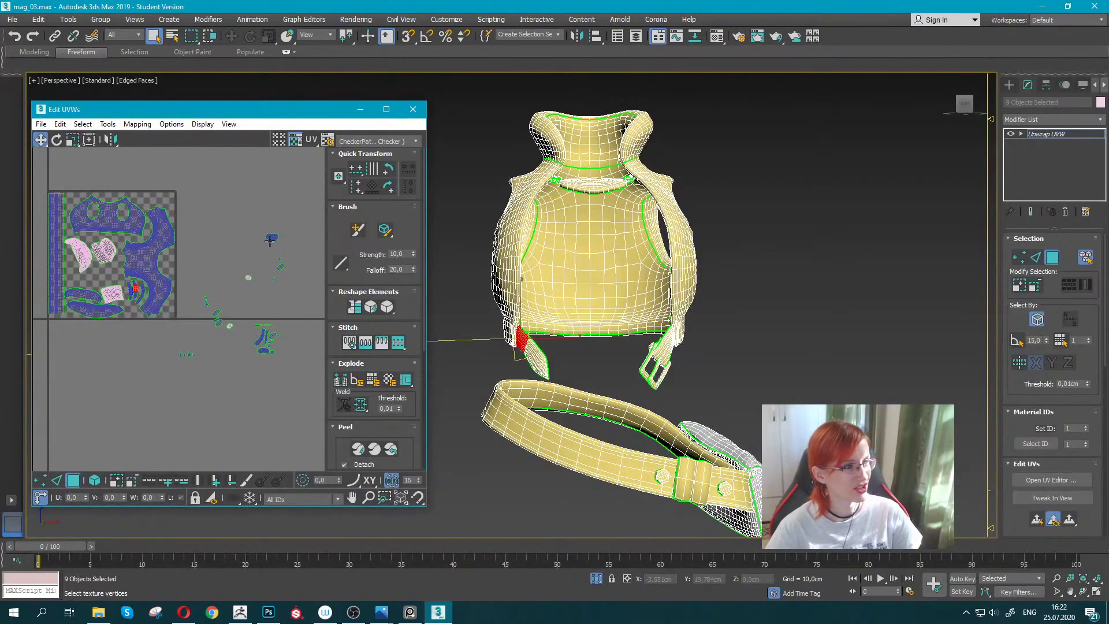
{"action": "left_click_drag", "start_coordinate": [270, 240], "coordinate": [249, 254]}
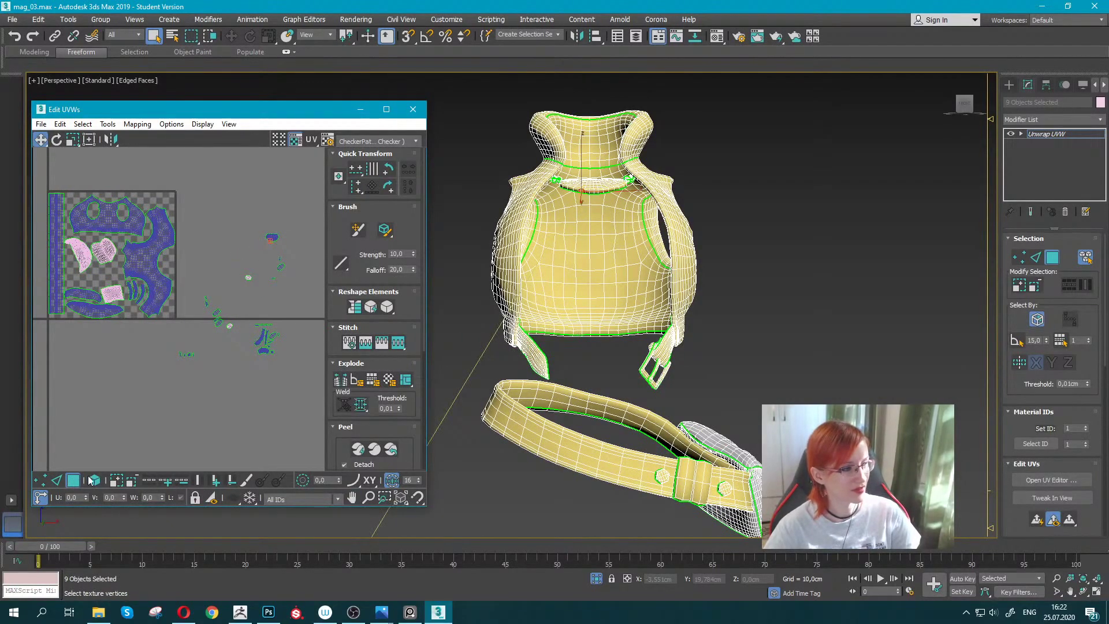
{"action": "key", "text": "ctrl+z"}
{"action": "left_click_drag", "start_coordinate": [271, 237], "coordinate": [168, 215]}
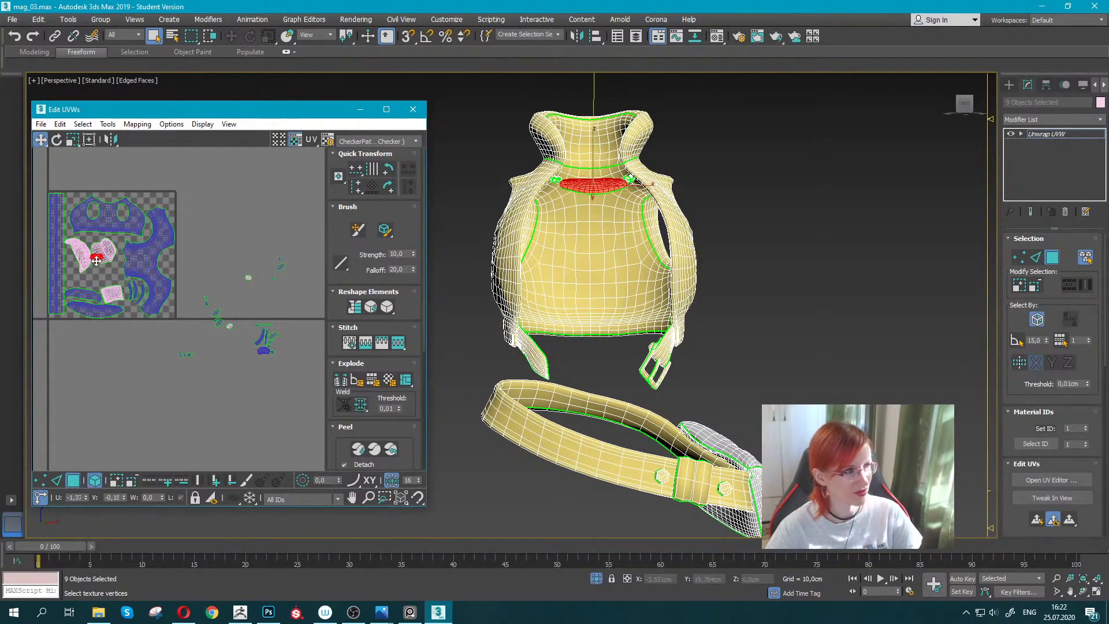
{"action": "scroll", "coordinate": [195, 310], "scroll_direction": "up", "scroll_amount": 1}
{"action": "mouse_move", "coordinate": [250, 347]}
{"action": "left_mouse_down"}
{"action": "mouse_move", "coordinate": [122, 358]}
{"action": "mouse_move", "coordinate": [60, 277]}
{"action": "left_mouse_up"}
Select the group of strap shells and place them on the tile corner.
{"action": "left_click", "coordinate": [175, 368]}
{"action": "middle_click_drag", "start_coordinate": [166, 286], "coordinate": [99, 263]}
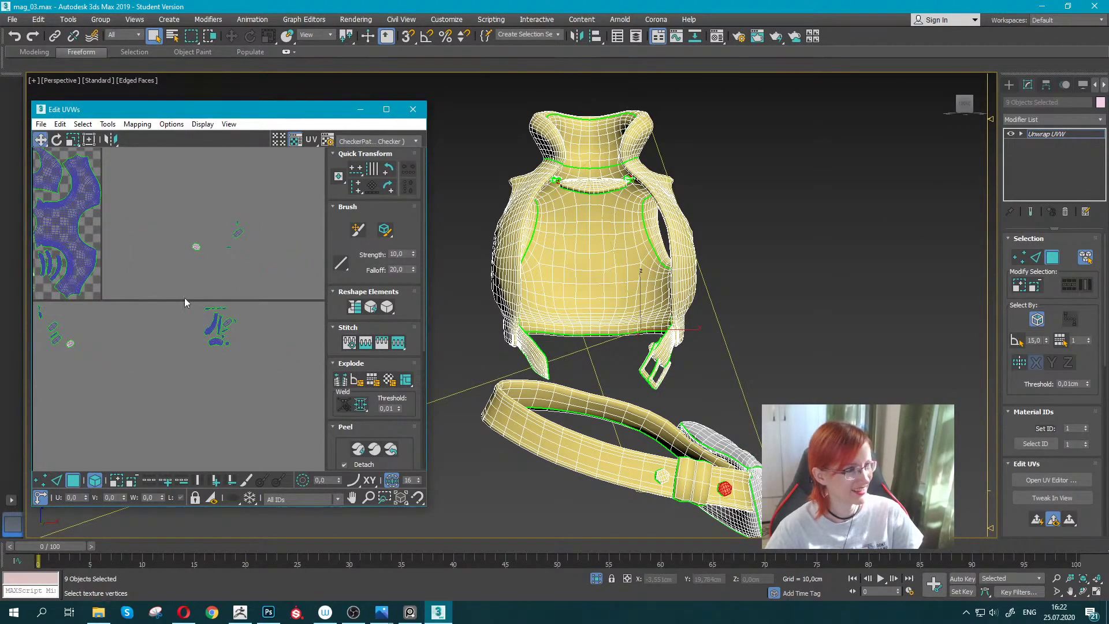
{"action": "left_click", "coordinate": [223, 338]}
{"action": "left_click_drag", "start_coordinate": [212, 329], "coordinate": [100, 299]}
{"action": "mouse_move", "coordinate": [99, 299]}
{"action": "middle_mouse_down"}
{"action": "mouse_move", "coordinate": [247, 354]}
{"action": "mouse_move", "coordinate": [227, 397]}
{"action": "middle_mouse_up"}
Move a strap shell up onto the tile, rotate it, and place a small shell.
{"action": "scroll", "coordinate": [252, 364], "scroll_direction": "up", "scroll_amount": 2}
{"action": "left_click", "coordinate": [239, 353]}
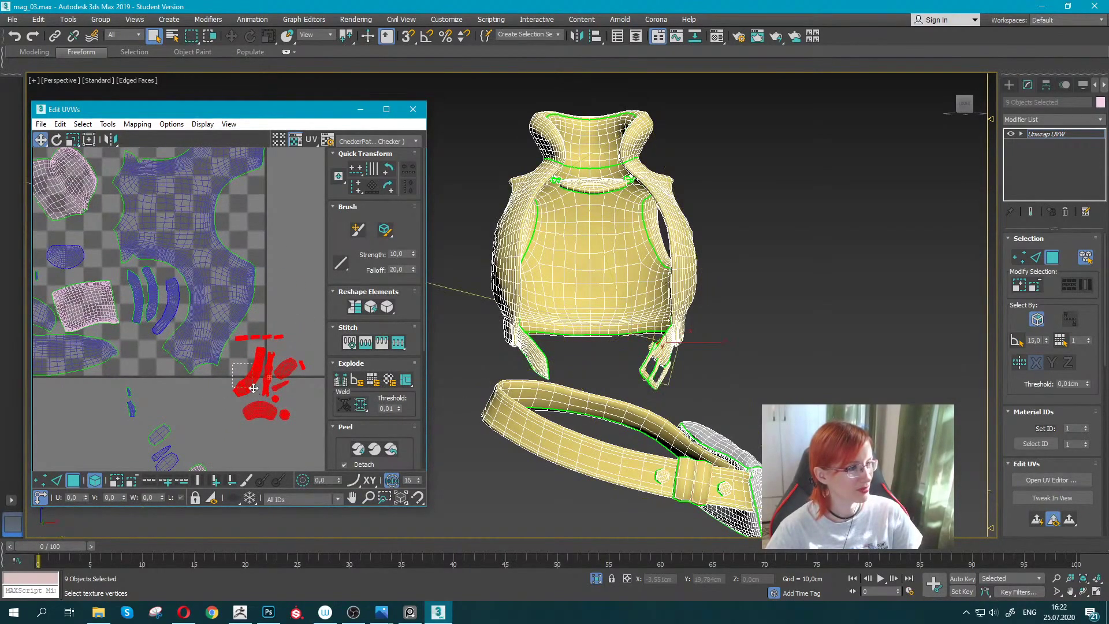
{"action": "mouse_move", "coordinate": [239, 353]}
{"action": "left_mouse_down"}
{"action": "mouse_move", "coordinate": [249, 277]}
{"action": "mouse_move", "coordinate": [240, 181]}
{"action": "mouse_move", "coordinate": [231, 215]}
{"action": "left_mouse_up"}
{"action": "key", "text": "e"}
{"action": "key", "text": "w"}
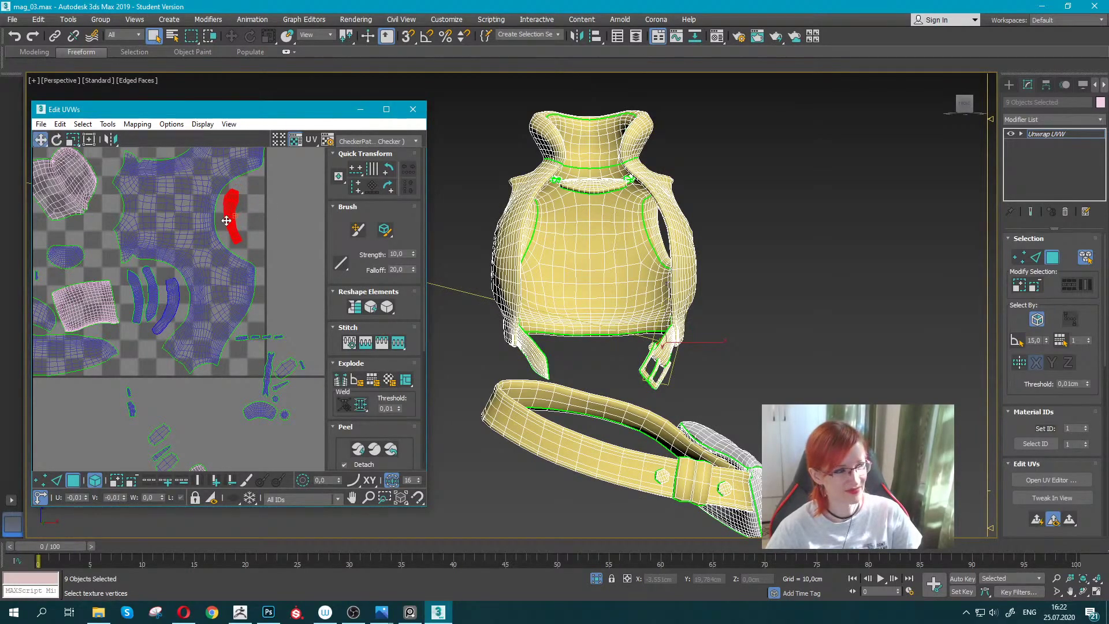
{"action": "left_click_drag", "start_coordinate": [254, 406], "coordinate": [78, 234]}
Fit the strip-and-blob shells into a free gap, rotating the blob slightly.
{"action": "scroll", "coordinate": [78, 234], "scroll_direction": "down", "scroll_amount": 3}
{"action": "middle_click_drag", "start_coordinate": [116, 289], "coordinate": [172, 361]}
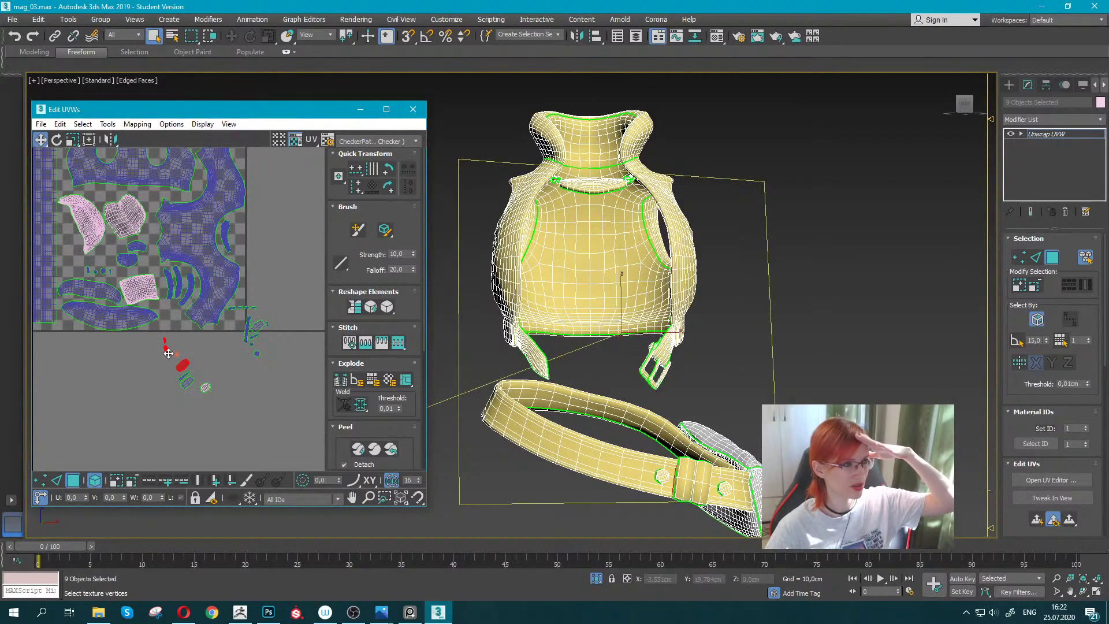
{"action": "left_click_drag", "start_coordinate": [168, 353], "coordinate": [237, 238]}
{"action": "scroll", "coordinate": [241, 239], "scroll_direction": "up", "scroll_amount": 3}
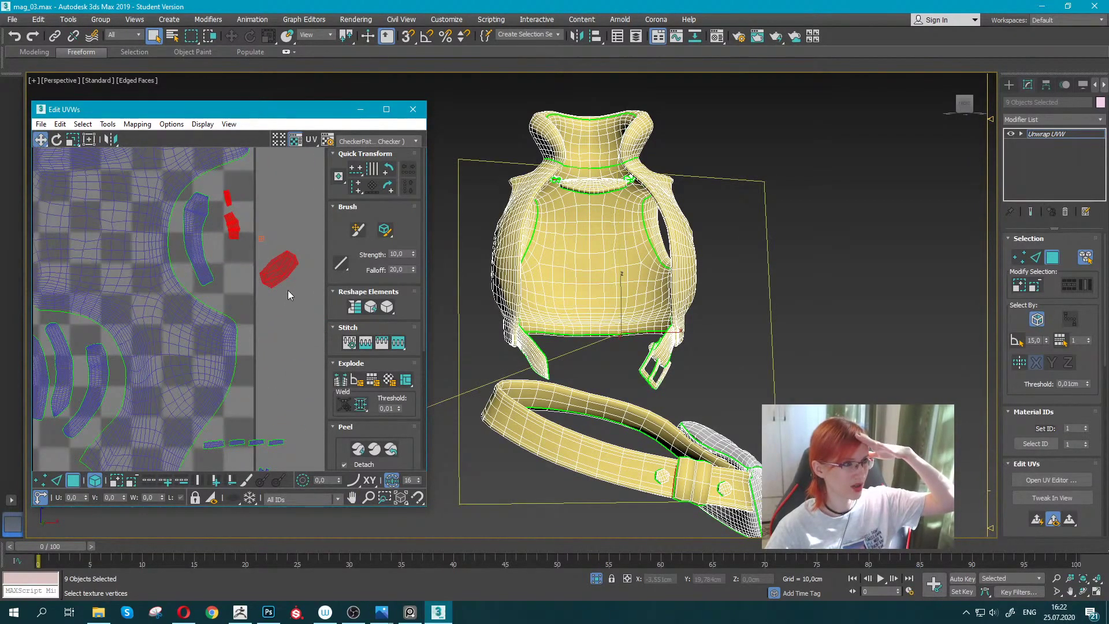
{"action": "mouse_move", "coordinate": [282, 274]}
{"action": "left_mouse_down"}
{"action": "mouse_move", "coordinate": [239, 302]}
{"action": "mouse_move", "coordinate": [231, 269]}
{"action": "left_mouse_up"}
{"action": "key", "text": "e"}
{"action": "key", "text": "w"}
{"action": "scroll", "coordinate": [212, 338], "scroll_direction": "down", "scroll_amount": 3}
{"action": "scroll", "coordinate": [215, 324], "scroll_direction": "up", "scroll_amount": 2}
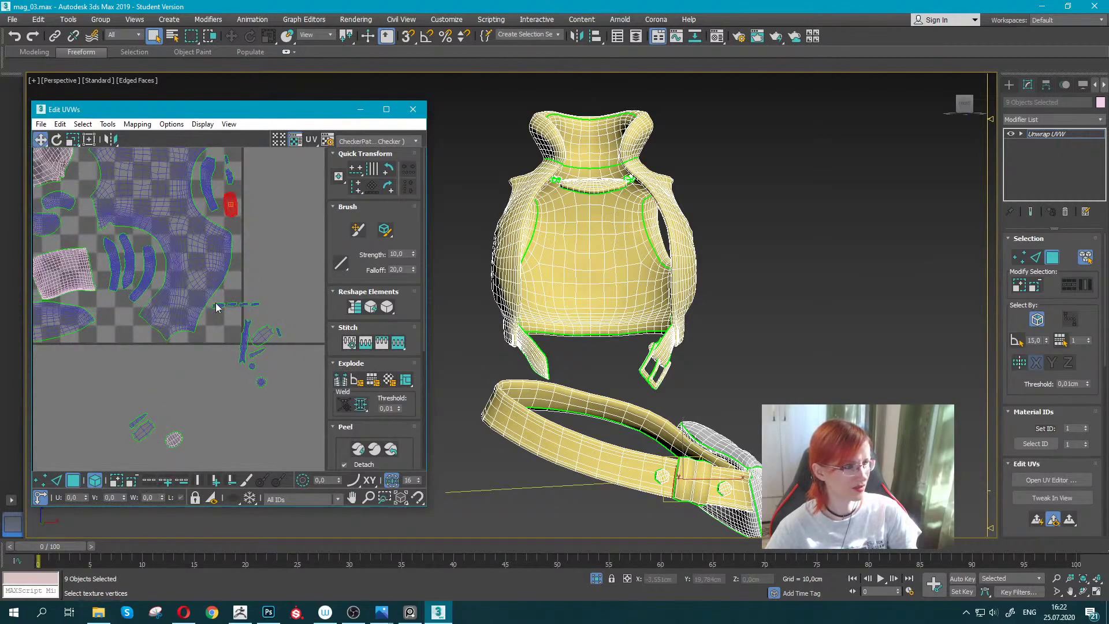
Stand the small strip upright and position two small shells near the pink shells.
{"action": "left_click", "coordinate": [240, 308]}
{"action": "left_click_drag", "start_coordinate": [233, 307], "coordinate": [232, 323]}
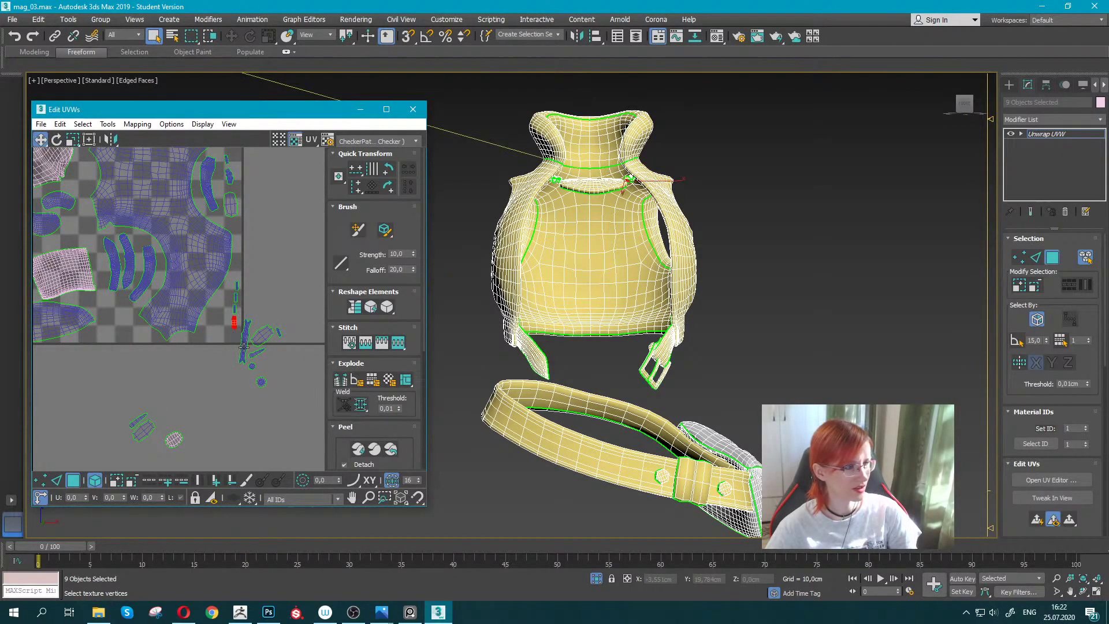
{"action": "left_click", "coordinate": [242, 347]}
{"action": "mouse_move", "coordinate": [242, 347]}
{"action": "left_mouse_down"}
{"action": "mouse_move", "coordinate": [110, 315]}
{"action": "mouse_move", "coordinate": [120, 331]}
{"action": "left_mouse_up"}
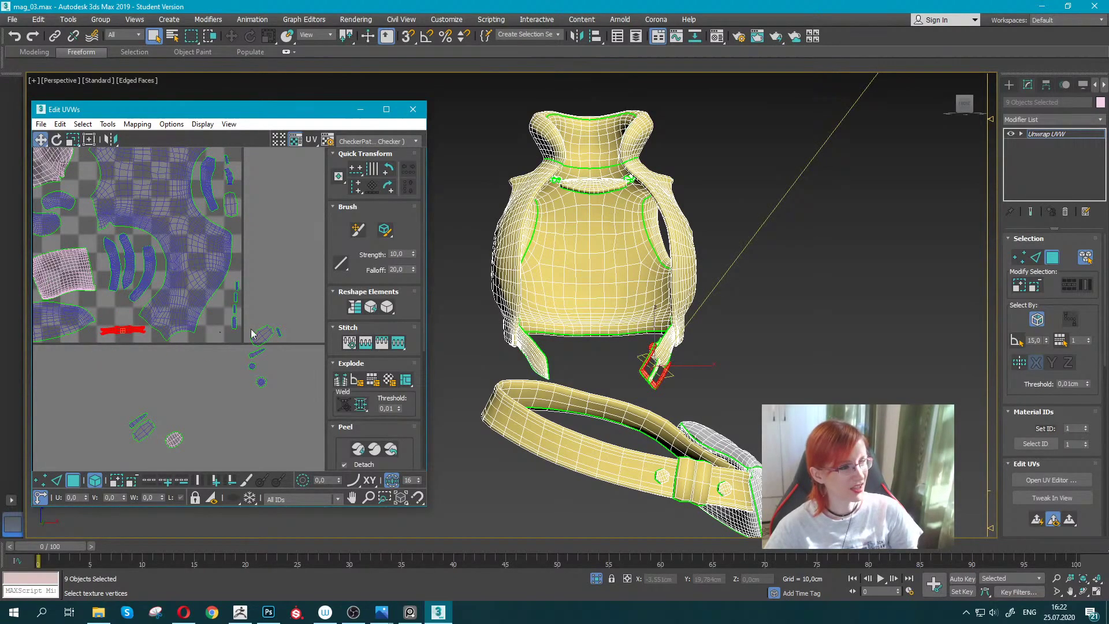
{"action": "left_click", "coordinate": [265, 332]}
{"action": "left_click_drag", "start_coordinate": [254, 333], "coordinate": [153, 334]}
{"action": "middle_click_drag", "start_coordinate": [153, 334], "coordinate": [245, 358]}
{"action": "mouse_move", "coordinate": [245, 358]}
{"action": "left_mouse_down"}
{"action": "mouse_move", "coordinate": [144, 299]}
{"action": "mouse_move", "coordinate": [92, 239]}
{"action": "left_mouse_up"}
Move and rotate the small shells beside the red shell.
{"action": "scroll", "coordinate": [165, 303], "scroll_direction": "down", "scroll_amount": 3}
{"action": "mouse_move", "coordinate": [179, 360]}
{"action": "left_mouse_down"}
{"action": "mouse_move", "coordinate": [245, 407]}
{"action": "mouse_move", "coordinate": [137, 262]}
{"action": "left_mouse_up"}
{"action": "scroll", "coordinate": [135, 272], "scroll_direction": "up", "scroll_amount": 3}
{"action": "key", "text": "e"}
{"action": "key", "text": "w"}
{"action": "scroll", "coordinate": [81, 295], "scroll_direction": "down", "scroll_amount": 3}
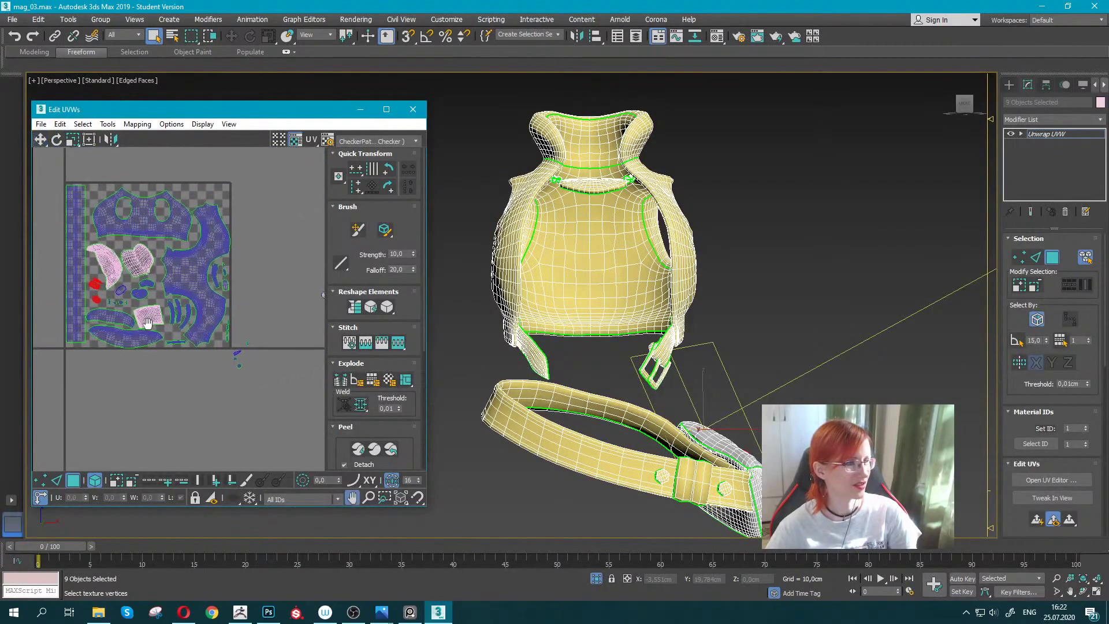
{"action": "left_click", "coordinate": [237, 364]}
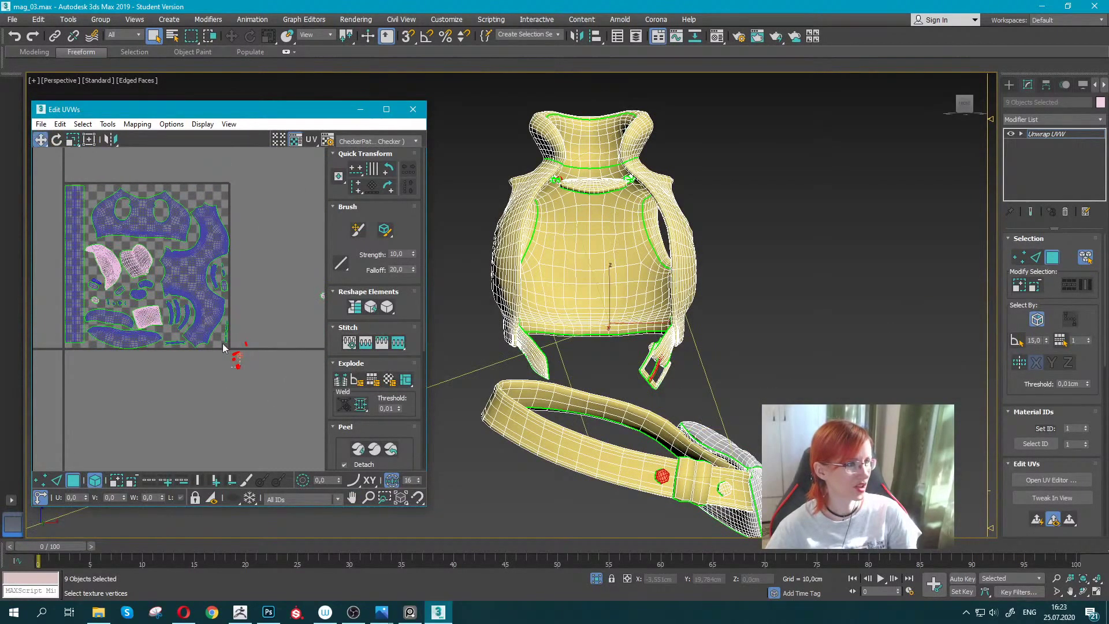
{"action": "scroll", "coordinate": [242, 358], "scroll_direction": "up", "scroll_amount": 3}
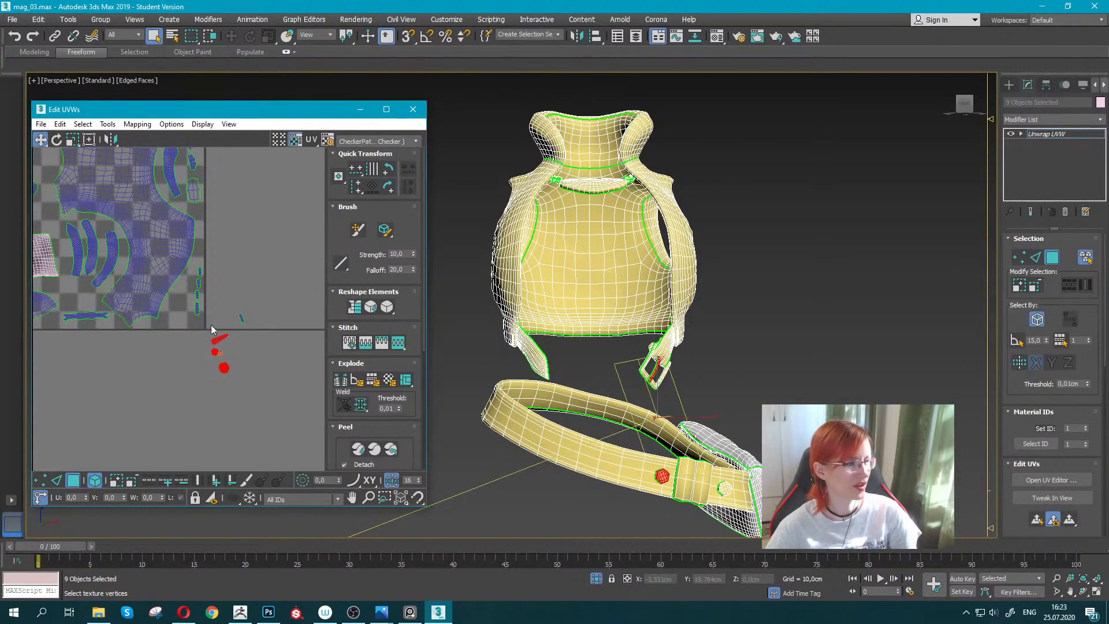
{"action": "scroll", "coordinate": [222, 346], "scroll_direction": "up", "scroll_amount": 2}
Move the large shell, round button shell and long UV shell into the tile.
{"action": "left_click", "coordinate": [218, 355]}
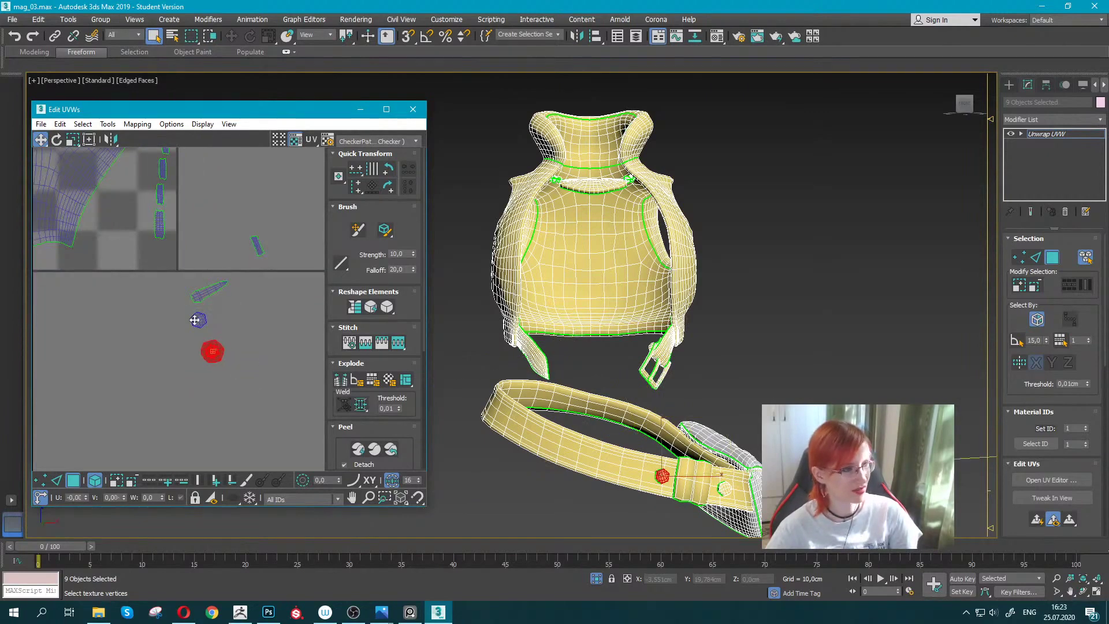
{"action": "left_click_drag", "start_coordinate": [218, 353], "coordinate": [109, 240]}
{"action": "left_click", "coordinate": [129, 282]}
{"action": "left_click", "coordinate": [245, 346]}
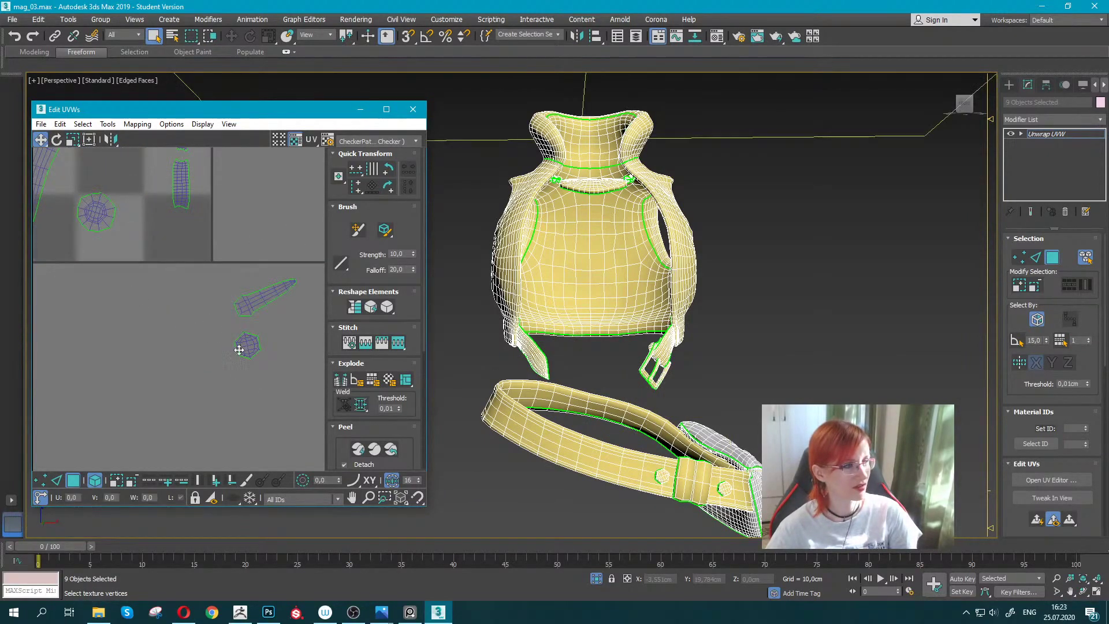
{"action": "left_click_drag", "start_coordinate": [245, 346], "coordinate": [139, 232]}
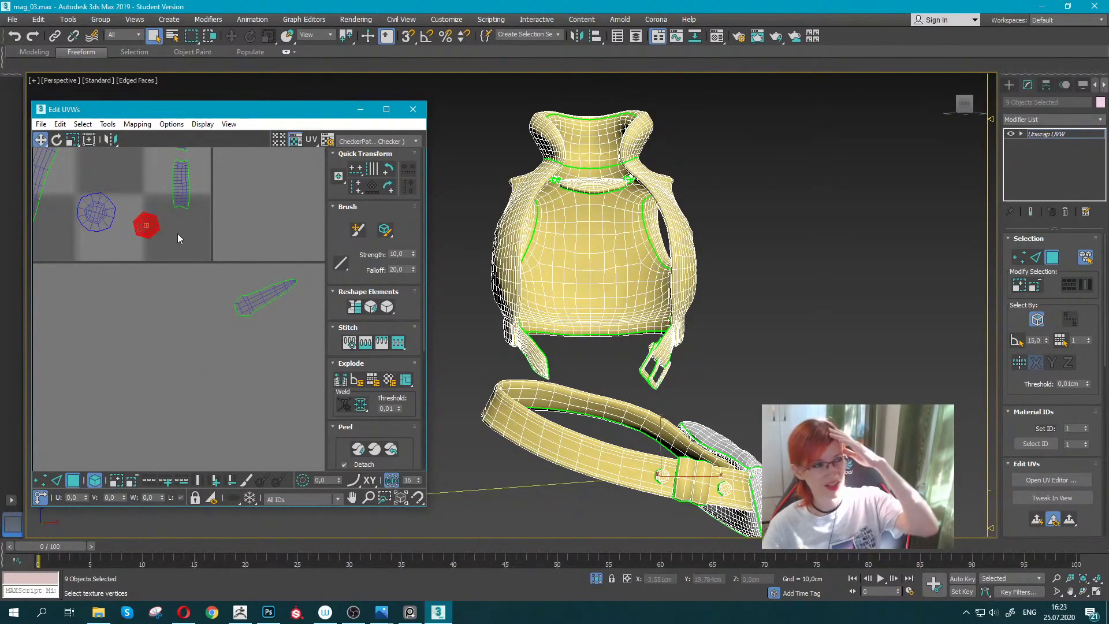
{"action": "middle_click_drag", "start_coordinate": [178, 234], "coordinate": [182, 300]}
{"action": "left_click", "coordinate": [263, 368]}
{"action": "left_click_drag", "start_coordinate": [263, 369], "coordinate": [91, 227]}
Snap the UV editor to the left half of the screen, showing the whole tile.
{"action": "scroll", "coordinate": [171, 251], "scroll_direction": "down", "scroll_amount": 5}
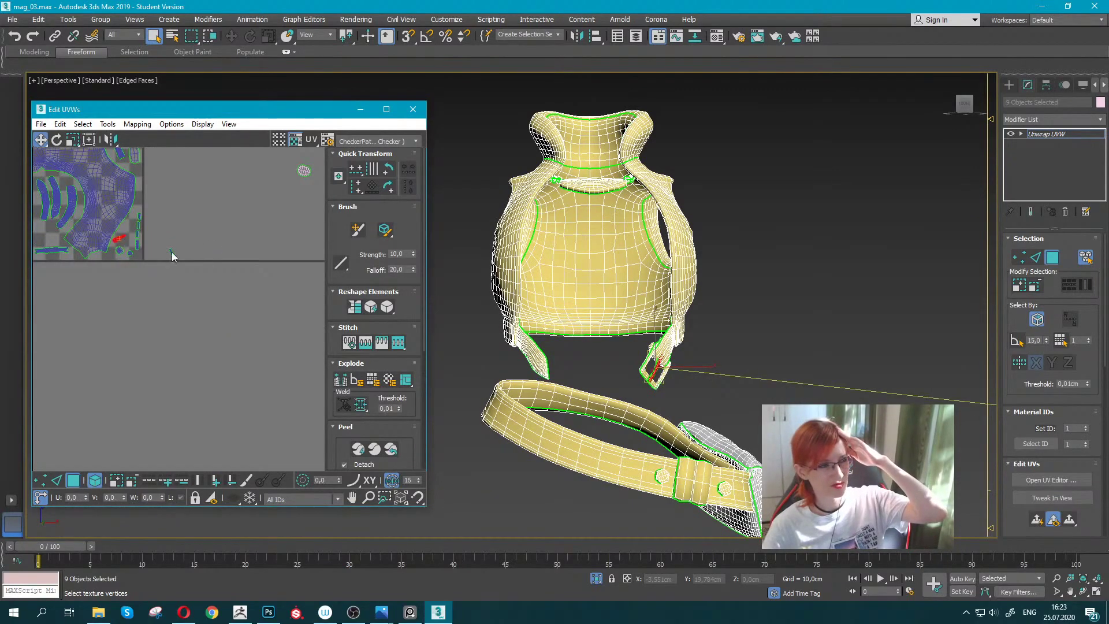
{"action": "middle_click_drag", "start_coordinate": [171, 251], "coordinate": [171, 347]}
{"action": "scroll", "coordinate": [274, 330], "scroll_direction": "up", "scroll_amount": 2}
{"action": "middle_click_drag", "start_coordinate": [274, 331], "coordinate": [227, 292]}
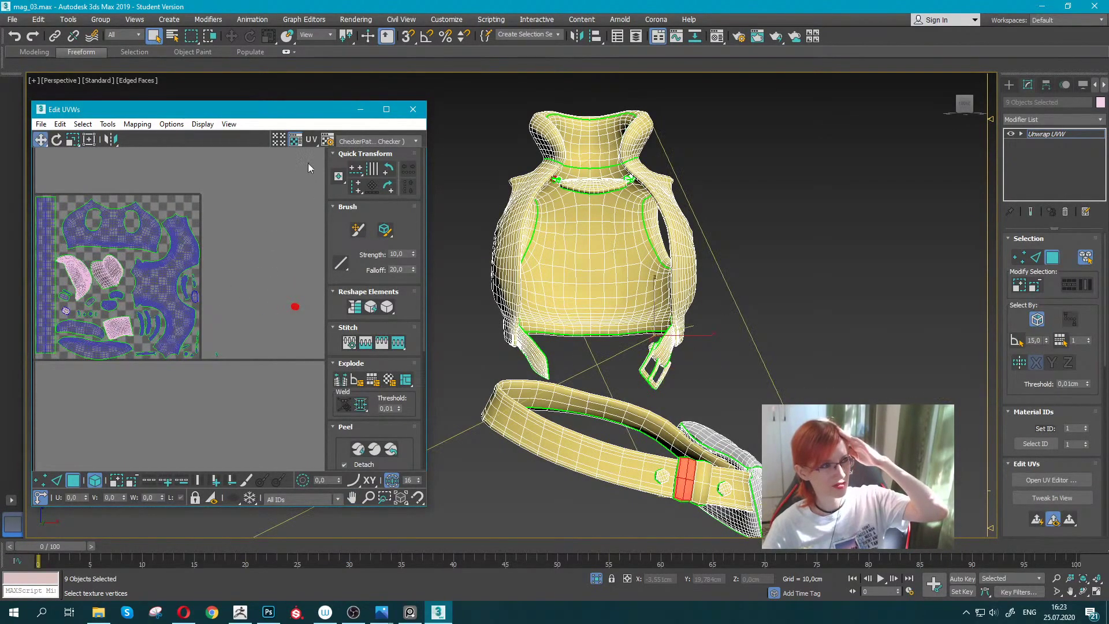
{"action": "key", "text": "super+Left"}
{"action": "middle_click_drag", "start_coordinate": [442, 217], "coordinate": [347, 265]}
Move two small UV shells into open space and marquee the small shells near the top.
{"action": "scroll", "coordinate": [346, 265], "scroll_direction": "down", "scroll_amount": 2}
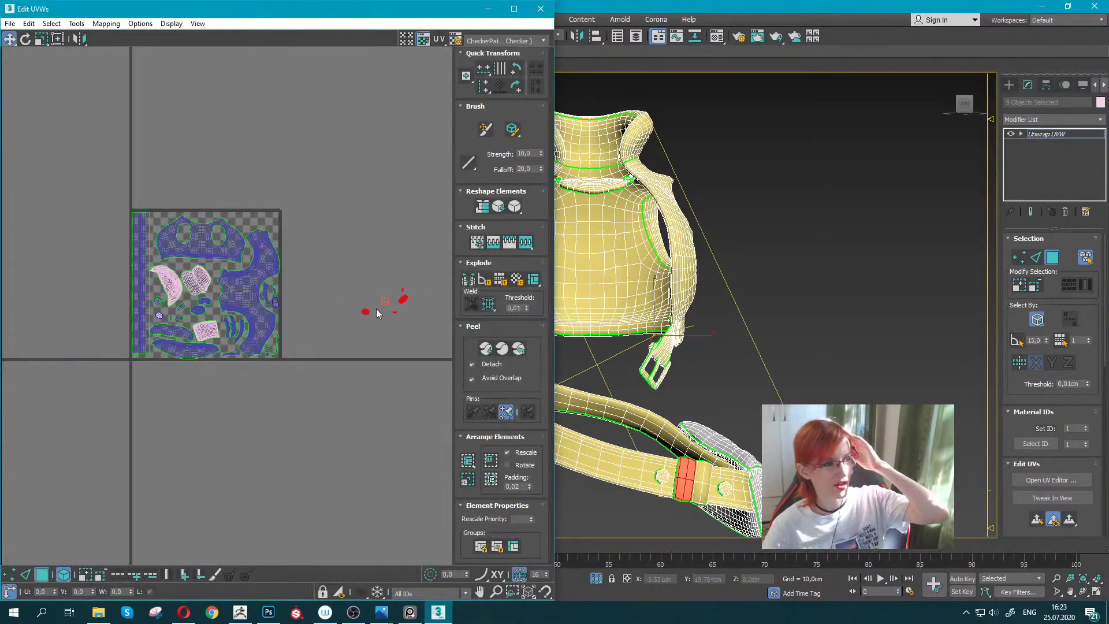
{"action": "scroll", "coordinate": [208, 214], "scroll_direction": "up", "scroll_amount": 2}
{"action": "scroll", "coordinate": [179, 234], "scroll_direction": "up", "scroll_amount": 3}
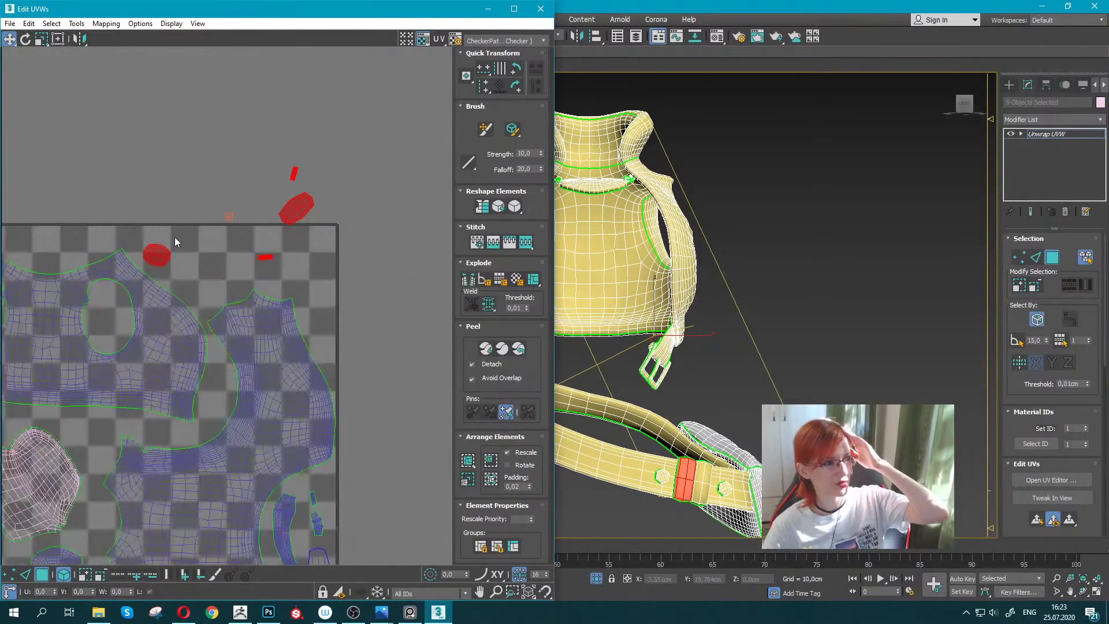
{"action": "left_click_drag", "start_coordinate": [156, 255], "coordinate": [198, 269]}
{"action": "left_click_drag", "start_coordinate": [296, 207], "coordinate": [310, 264]}
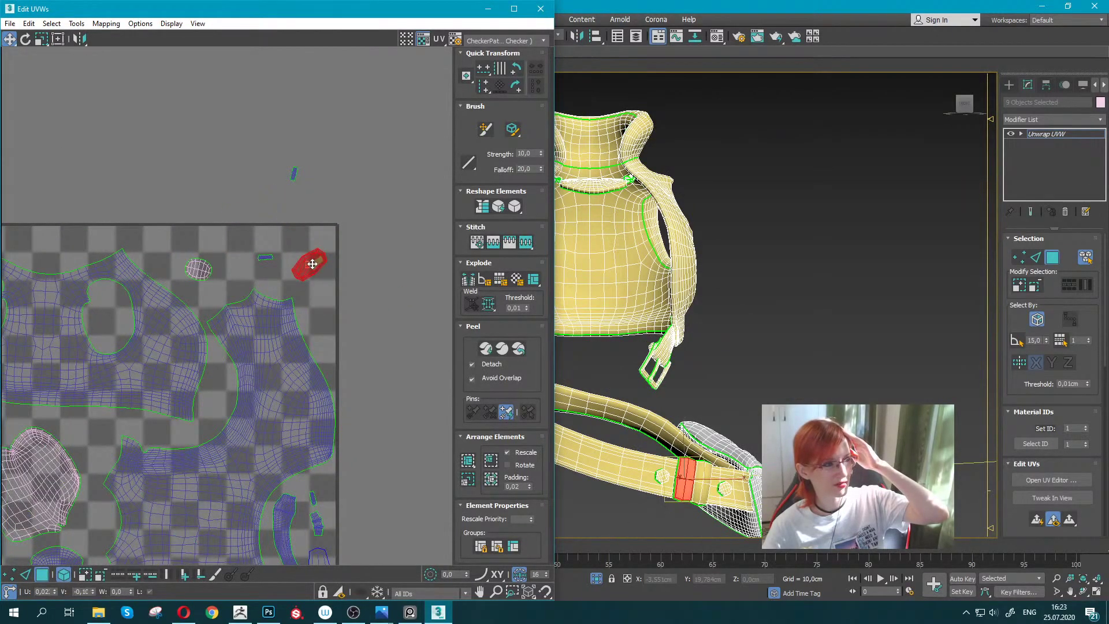
{"action": "mouse_move", "coordinate": [278, 153]}
{"action": "left_mouse_down"}
{"action": "mouse_move", "coordinate": [303, 194]}
{"action": "mouse_move", "coordinate": [294, 172]}
{"action": "left_mouse_up"}
Select the two small chest-patch shells and scale them up to about 152%.
{"action": "scroll", "coordinate": [231, 239], "scroll_direction": "down", "scroll_amount": 3}
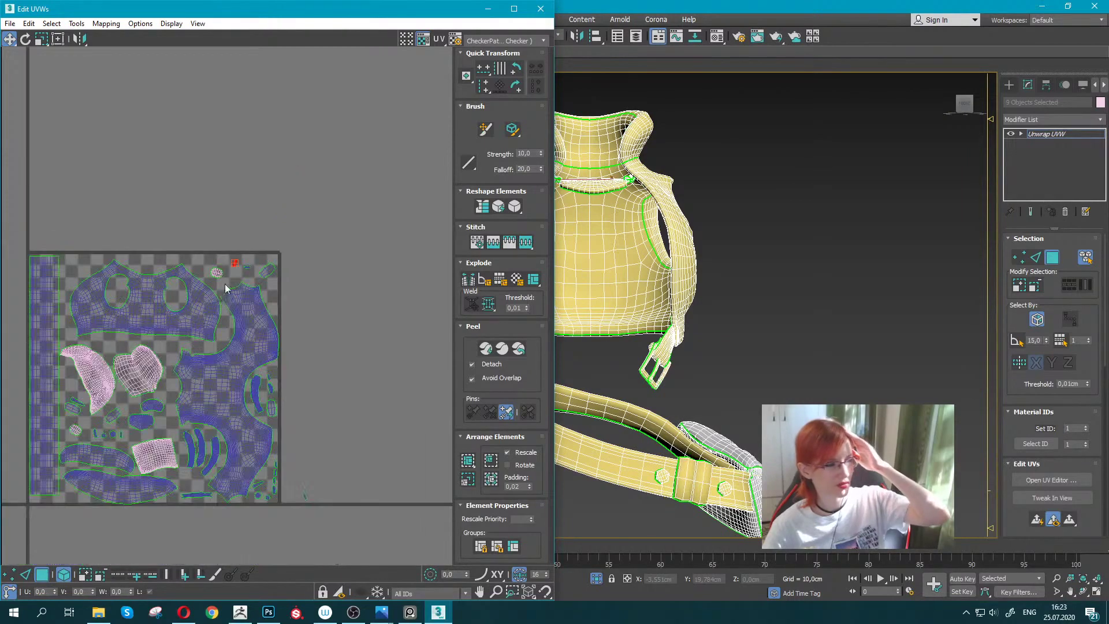
{"action": "scroll", "coordinate": [212, 337], "scroll_direction": "up", "scroll_amount": 3}
{"action": "scroll", "coordinate": [211, 337], "scroll_direction": "up", "scroll_amount": 2}
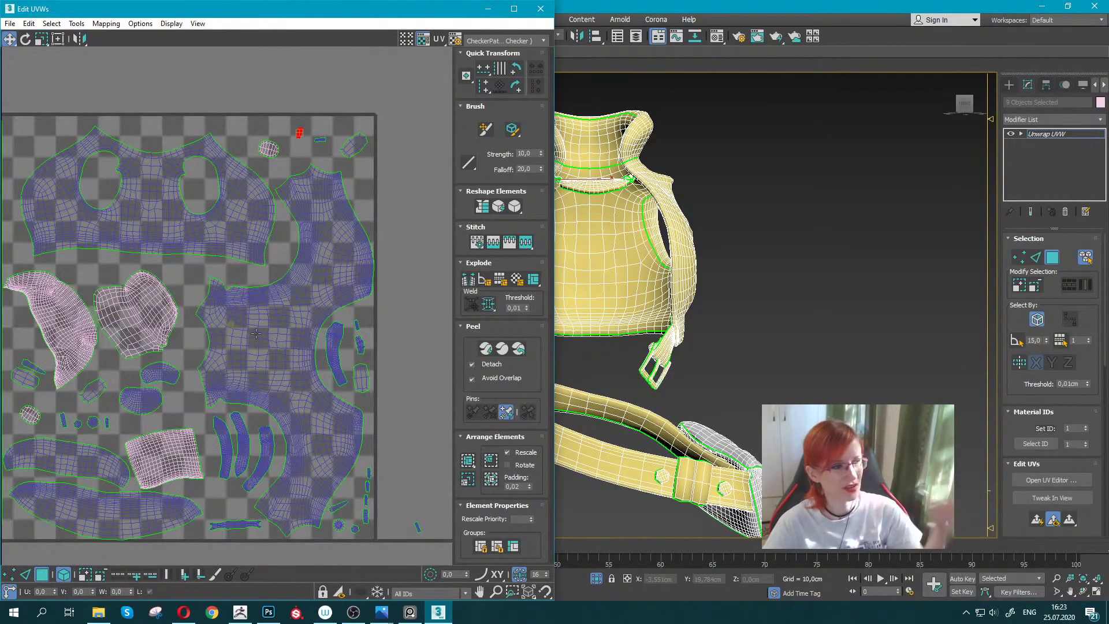
{"action": "scroll", "coordinate": [287, 284], "scroll_direction": "down", "scroll_amount": 2}
{"action": "key", "text": "z"}
{"action": "mouse_move", "coordinate": [205, 349]}
{"action": "left_mouse_down"}
{"action": "mouse_move", "coordinate": [185, 313]}
{"action": "mouse_move", "coordinate": [193, 334]}
{"action": "left_mouse_up"}
{"action": "key", "text": "r"}
{"action": "scroll", "coordinate": [200, 348], "scroll_direction": "down", "scroll_amount": 1}
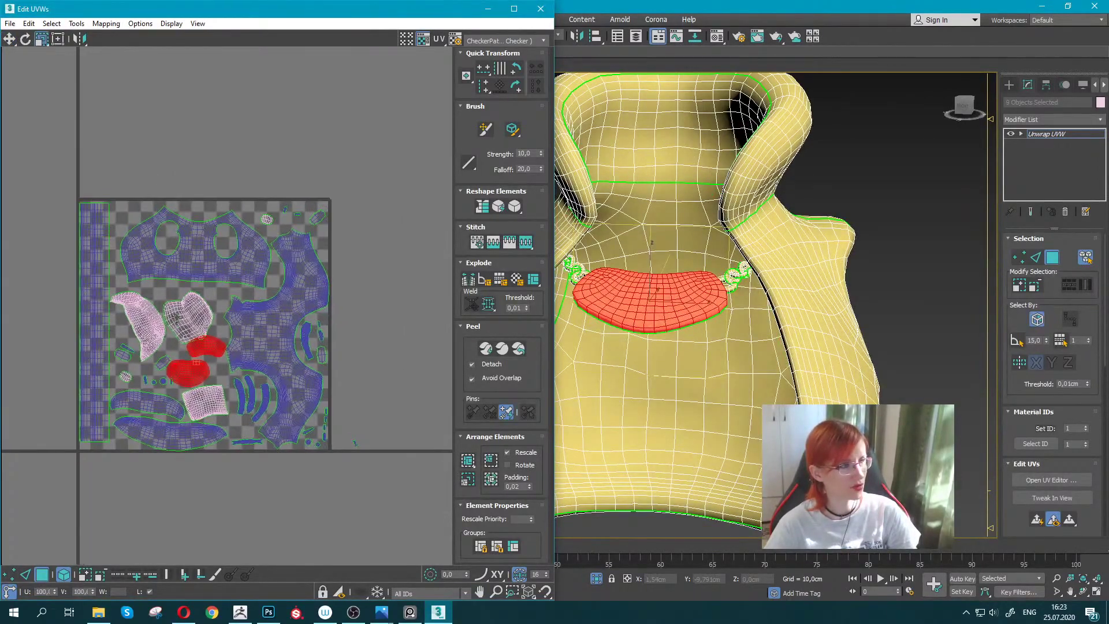
{"action": "scroll", "coordinate": [203, 312], "scroll_direction": "up", "scroll_amount": 1}
Move the enlarged chest-patch shells into the free gap above the oval island.
{"action": "key", "text": "w"}
{"action": "left_click_drag", "start_coordinate": [213, 390], "coordinate": [197, 305]}
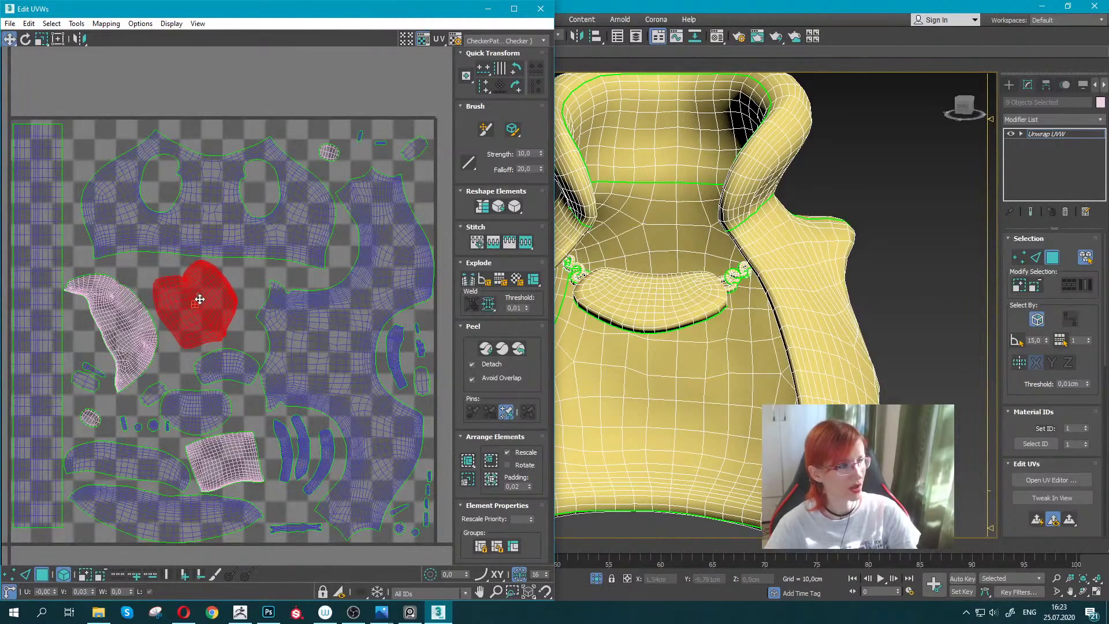
{"action": "middle_click_drag", "start_coordinate": [207, 405], "coordinate": [198, 365]}
{"action": "scroll", "coordinate": [198, 365], "scroll_direction": "up", "scroll_amount": 2}
{"action": "left_click", "coordinate": [203, 367]}
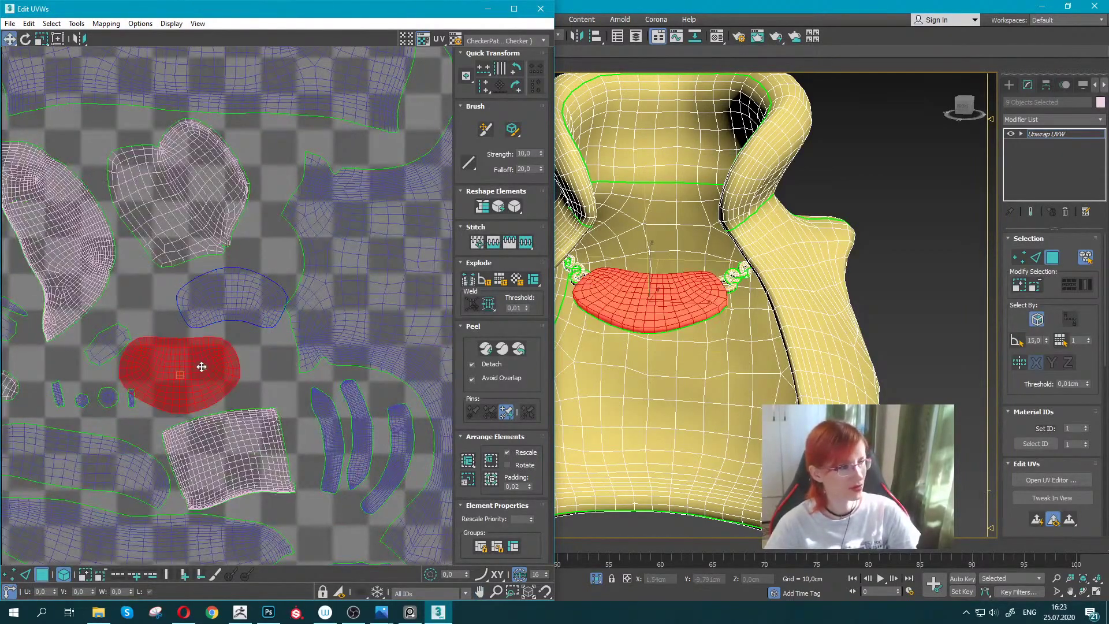
{"action": "left_click_drag", "start_coordinate": [203, 366], "coordinate": [214, 358]}
{"action": "left_click_drag", "start_coordinate": [223, 298], "coordinate": [210, 296]}
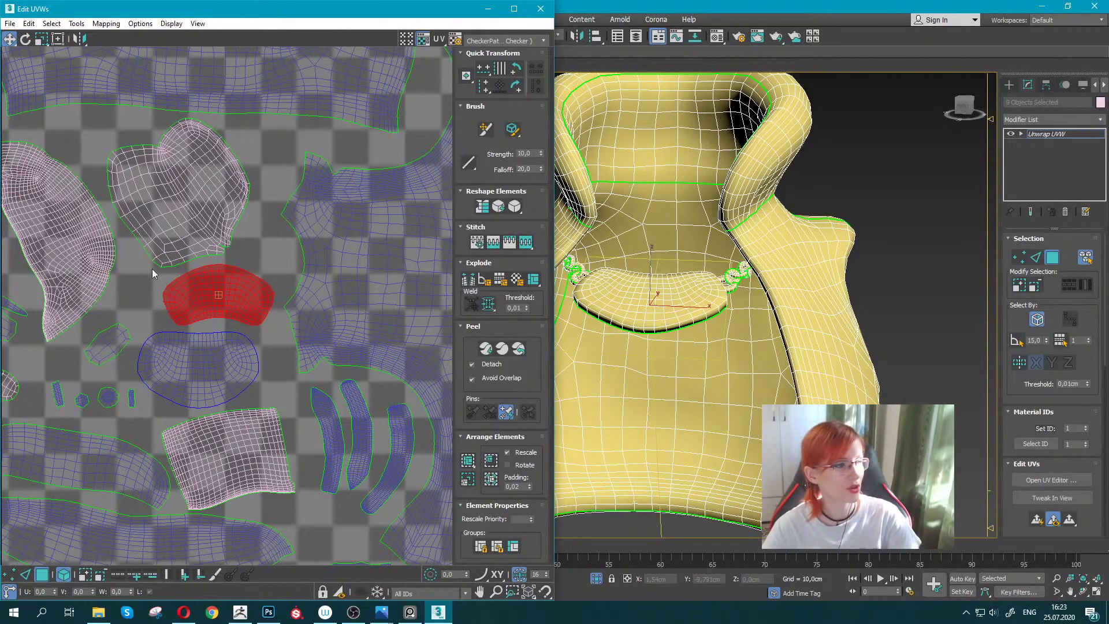
{"action": "scroll", "coordinate": [275, 292], "scroll_direction": "up", "scroll_amount": 1}
{"action": "scroll", "coordinate": [242, 312], "scroll_direction": "up", "scroll_amount": 4}
{"action": "scroll", "coordinate": [222, 325], "scroll_direction": "up", "scroll_amount": 3}
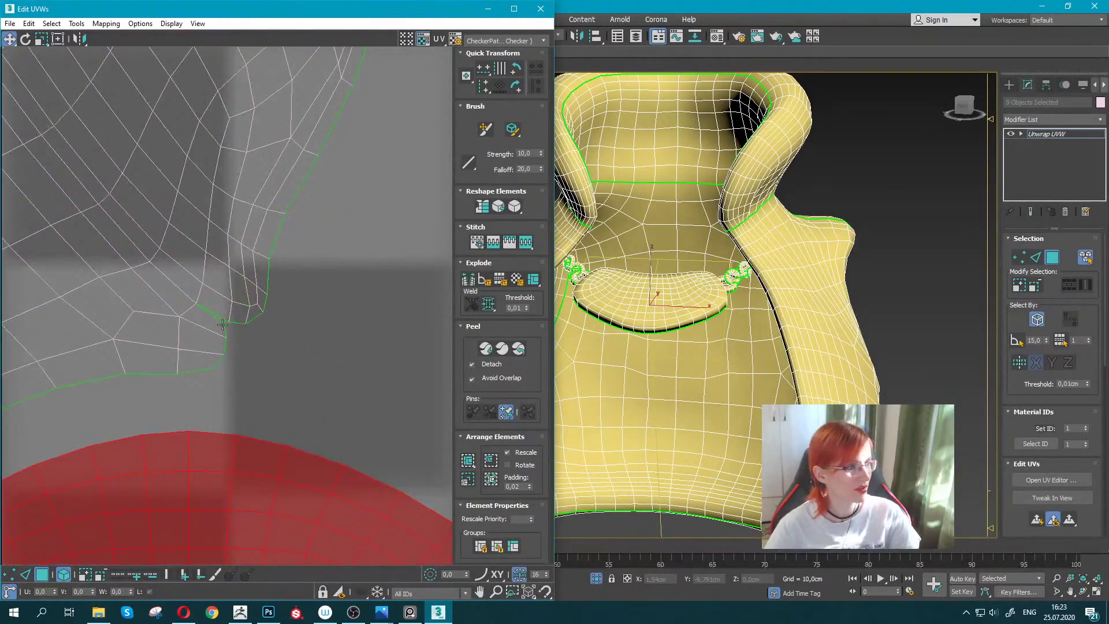
{"action": "scroll", "coordinate": [222, 325], "scroll_direction": "up", "scroll_amount": 2}
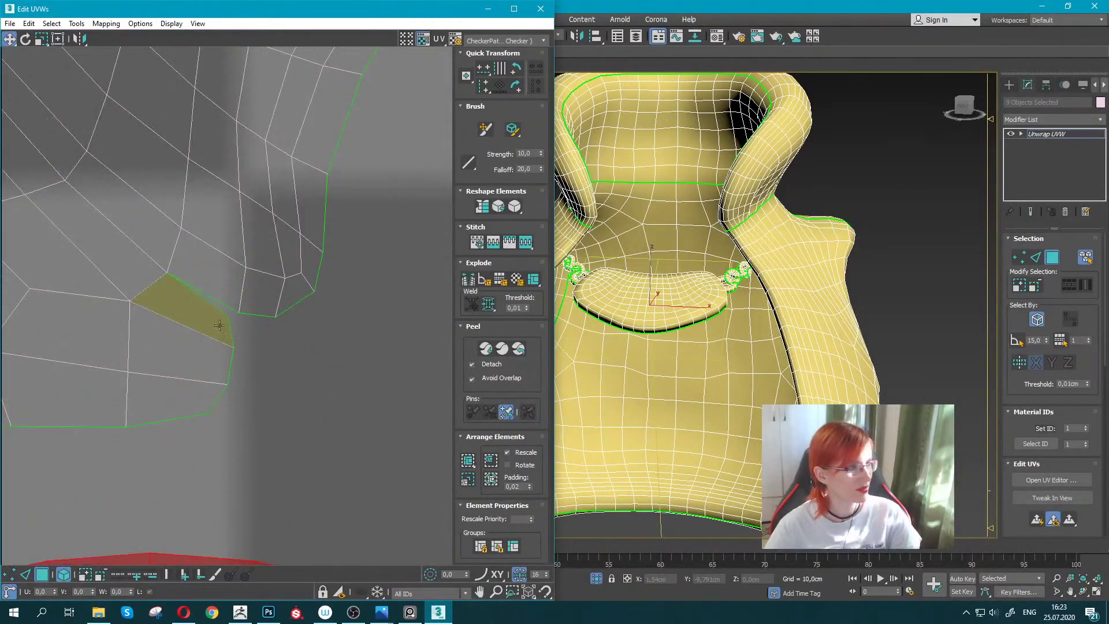
{"action": "left_click", "coordinate": [9, 574]}
{"action": "left_click", "coordinate": [233, 315]}
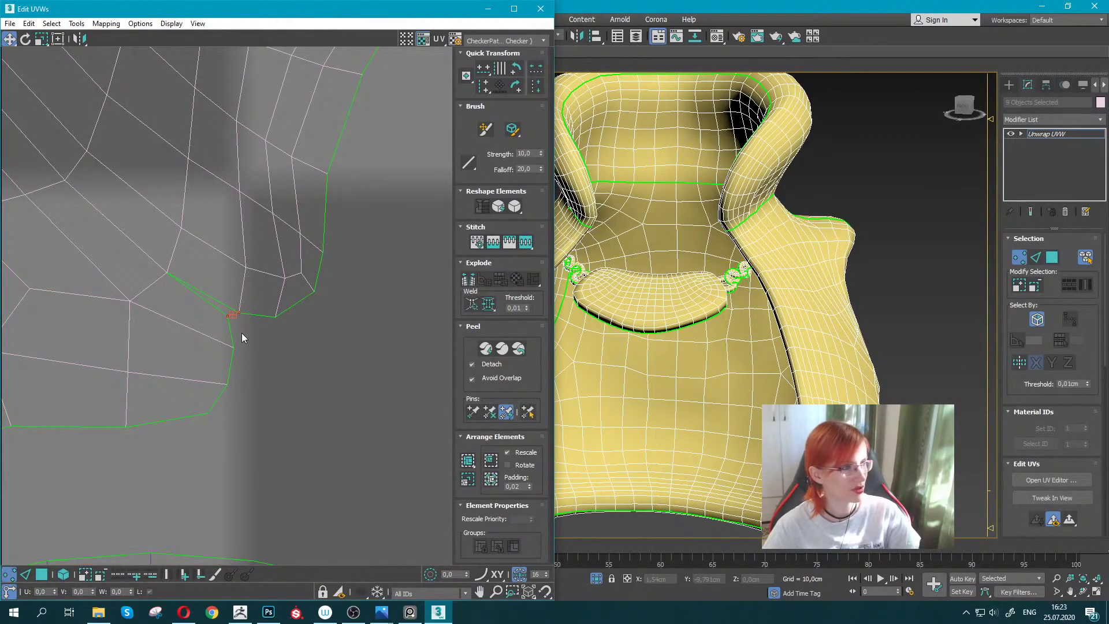
{"action": "key", "text": "super+Down"}
{"action": "scroll", "coordinate": [229, 304], "scroll_direction": "down", "scroll_amount": 2}
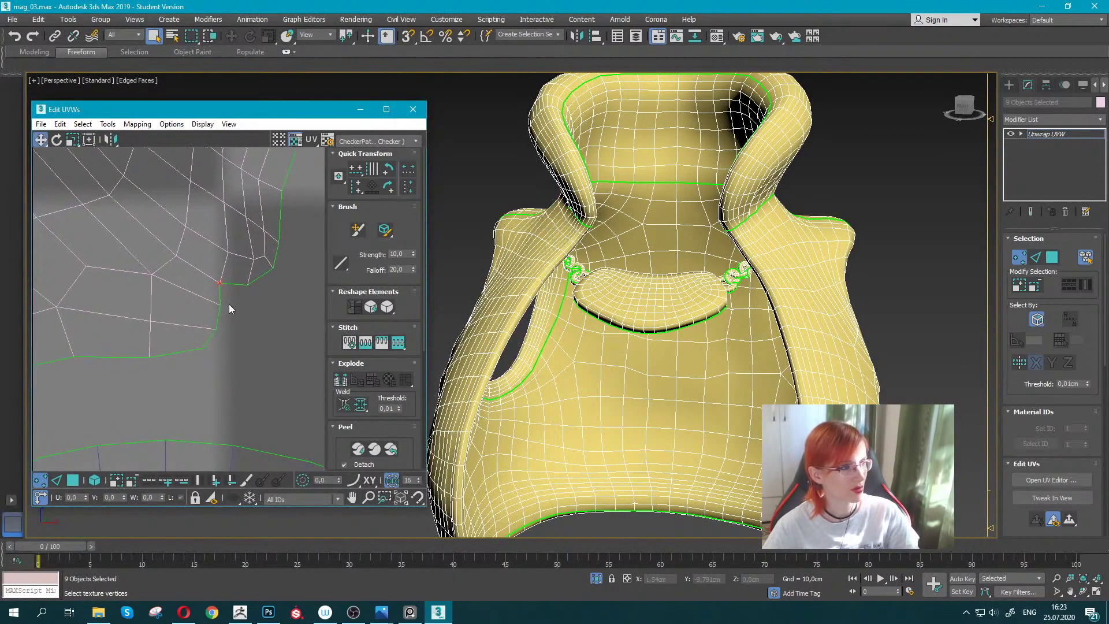
{"action": "scroll", "coordinate": [229, 304], "scroll_direction": "down", "scroll_amount": 2}
{"action": "scroll", "coordinate": [229, 304], "scroll_direction": "down", "scroll_amount": 2}
{"action": "key", "text": "super+Left"}
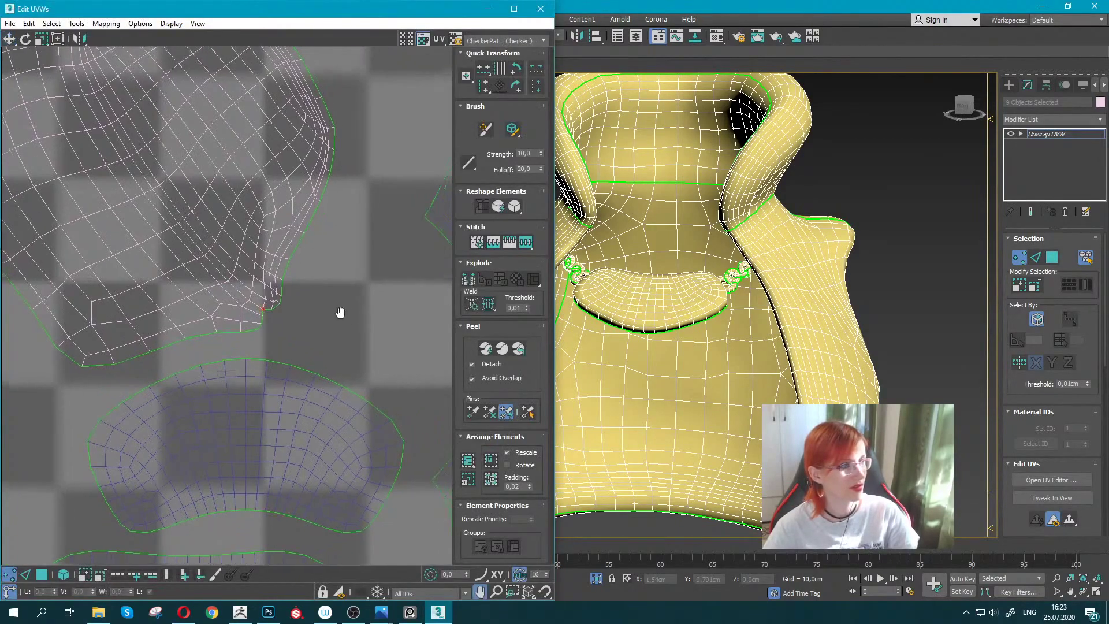
{"action": "scroll", "coordinate": [330, 295], "scroll_direction": "down", "scroll_amount": 3}
{"action": "middle_click_drag", "start_coordinate": [297, 275], "coordinate": [241, 270]}
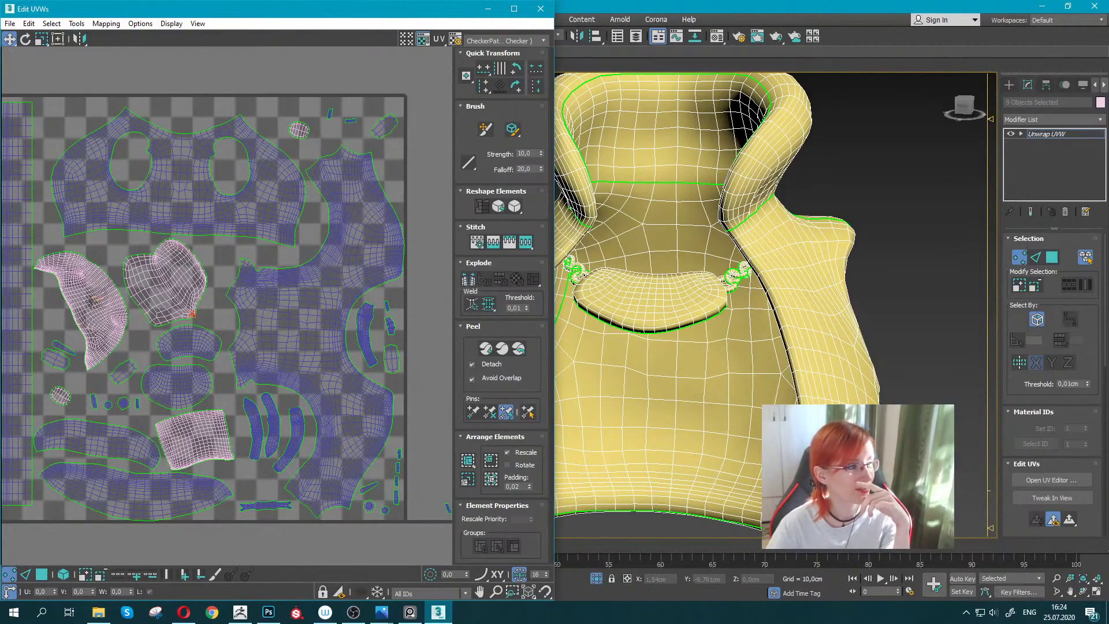
In Element mode, rotate the left pink crescent shell more upright.
{"action": "scroll", "coordinate": [91, 301], "scroll_direction": "up", "scroll_amount": 5}
{"action": "left_click", "coordinate": [155, 306]}
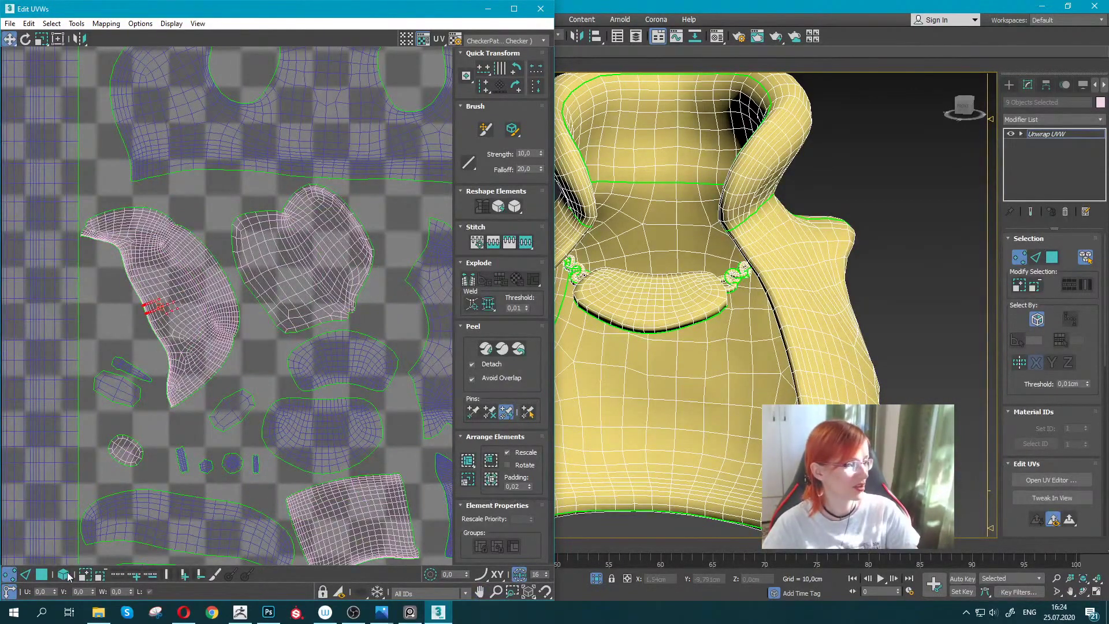
{"action": "left_click", "coordinate": [64, 574]}
{"action": "left_click", "coordinate": [118, 285]}
{"action": "key", "text": "e"}
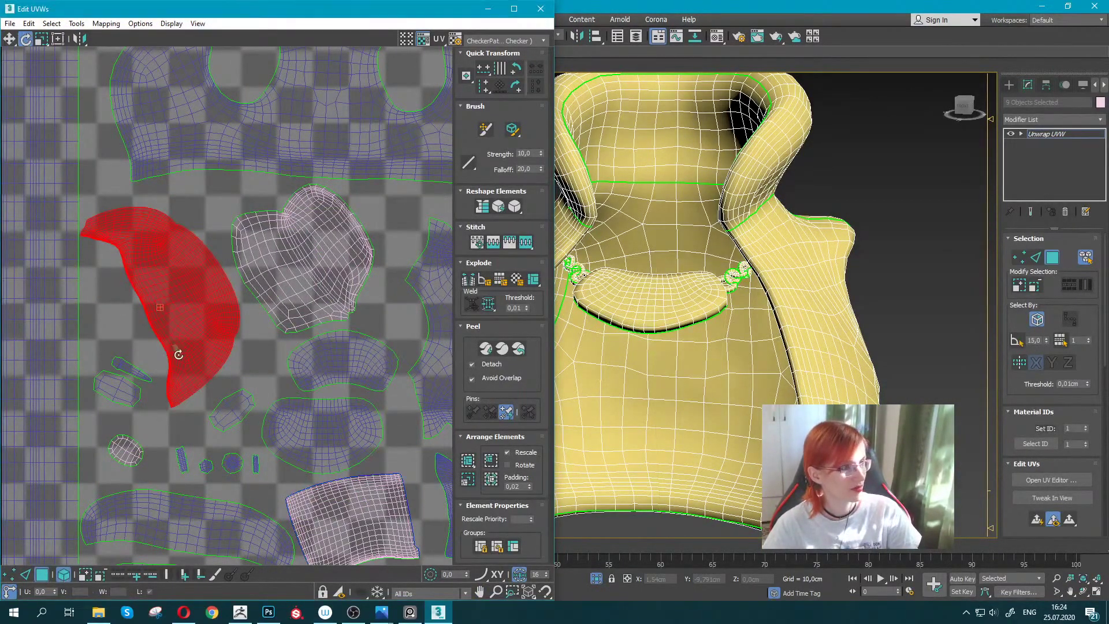
{"action": "mouse_move", "coordinate": [178, 354]}
{"action": "left_mouse_down"}
{"action": "mouse_move", "coordinate": [168, 353]}
{"action": "mouse_move", "coordinate": [209, 336]}
{"action": "mouse_move", "coordinate": [206, 363]}
{"action": "left_mouse_up"}
{"action": "key", "text": "w"}
{"action": "key", "text": "e"}
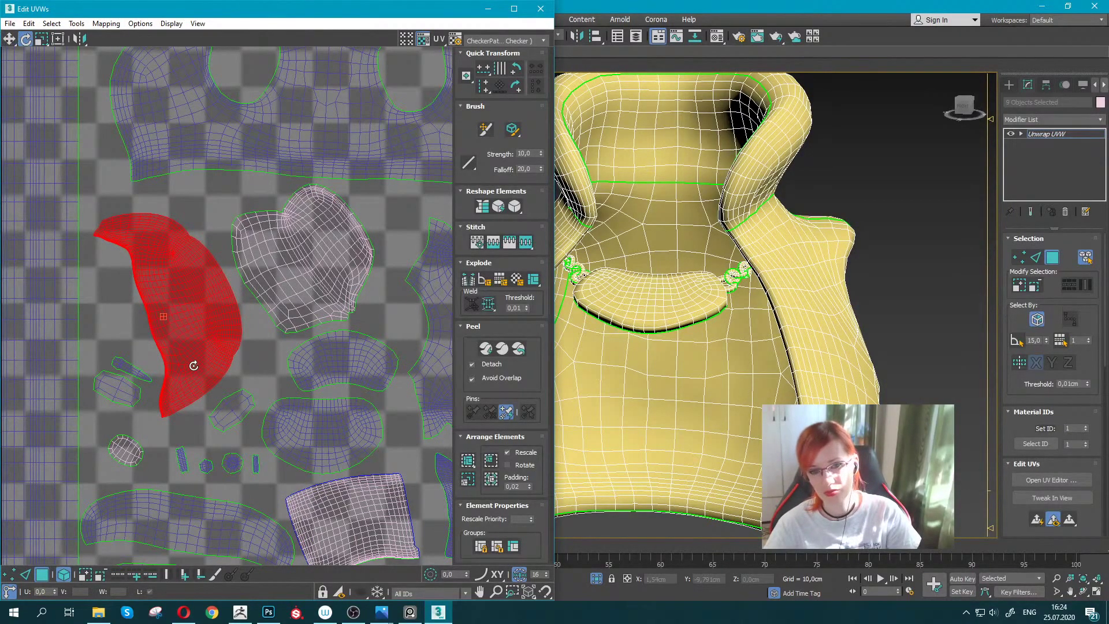
Select the square pink shell and rotate it level.
{"action": "scroll", "coordinate": [218, 273], "scroll_direction": "down", "scroll_amount": 4}
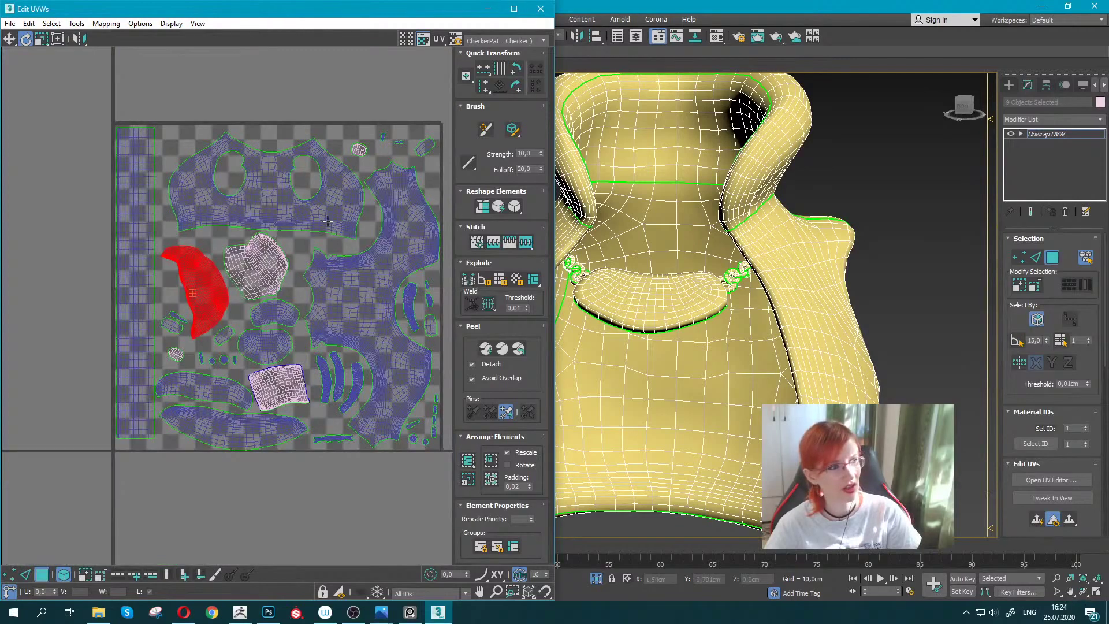
{"action": "middle_click_drag", "start_coordinate": [324, 313], "coordinate": [324, 263]}
{"action": "scroll", "coordinate": [243, 352], "scroll_direction": "up", "scroll_amount": 5}
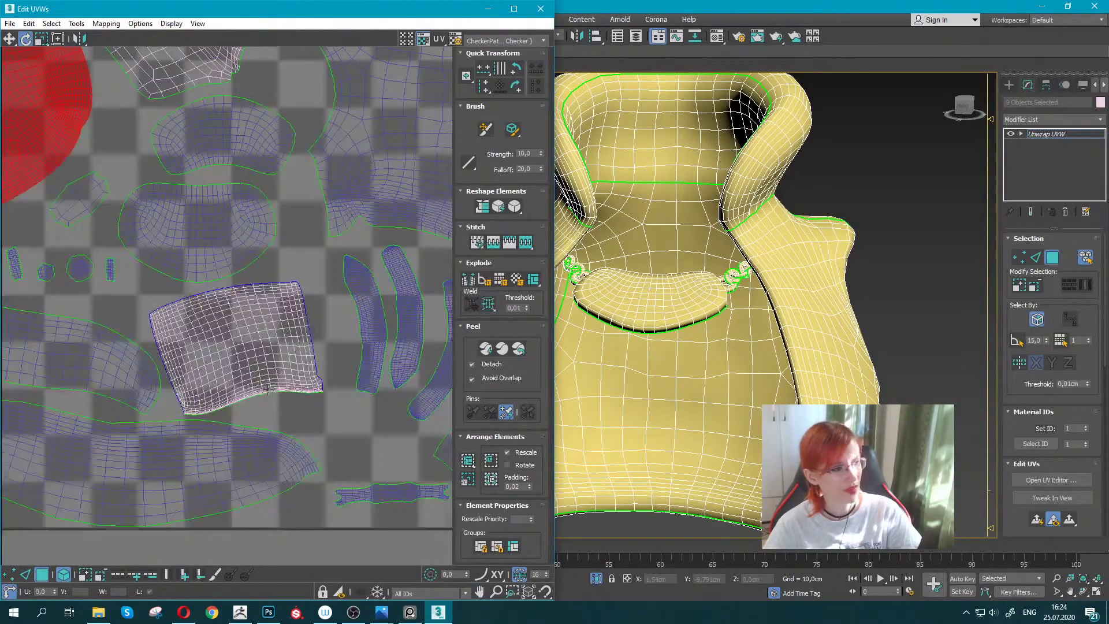
{"action": "left_click", "coordinate": [232, 357]}
{"action": "left_click_drag", "start_coordinate": [205, 364], "coordinate": [203, 355]}
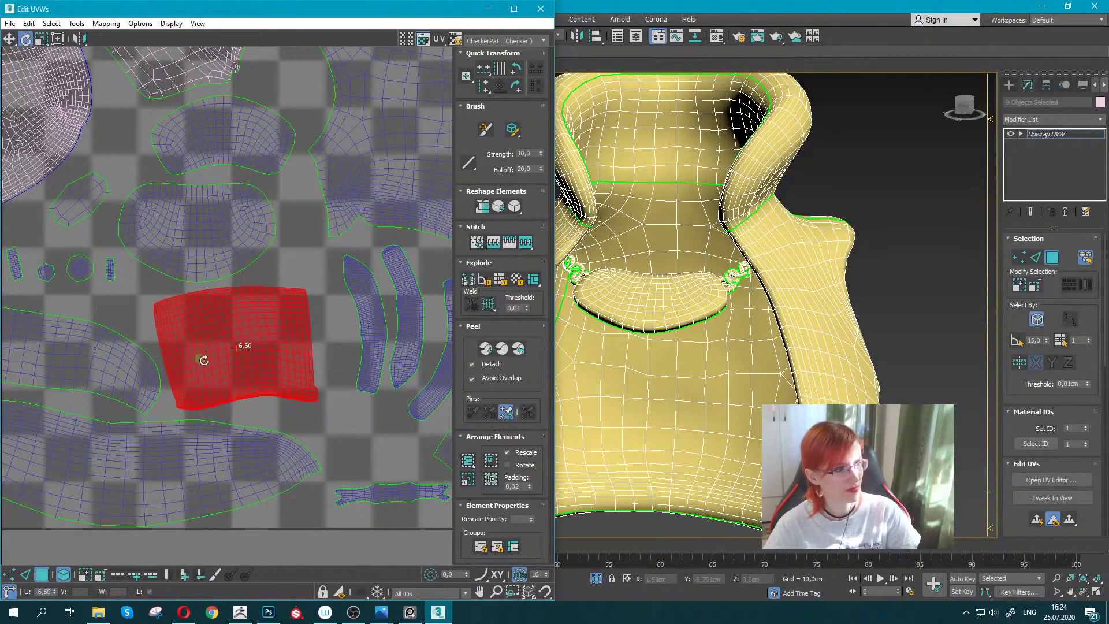
Select the small top-right shells and the pouch piece on the model.
{"action": "middle_click_drag", "start_coordinate": [745, 243], "coordinate": [756, 207], "text": "alt"}
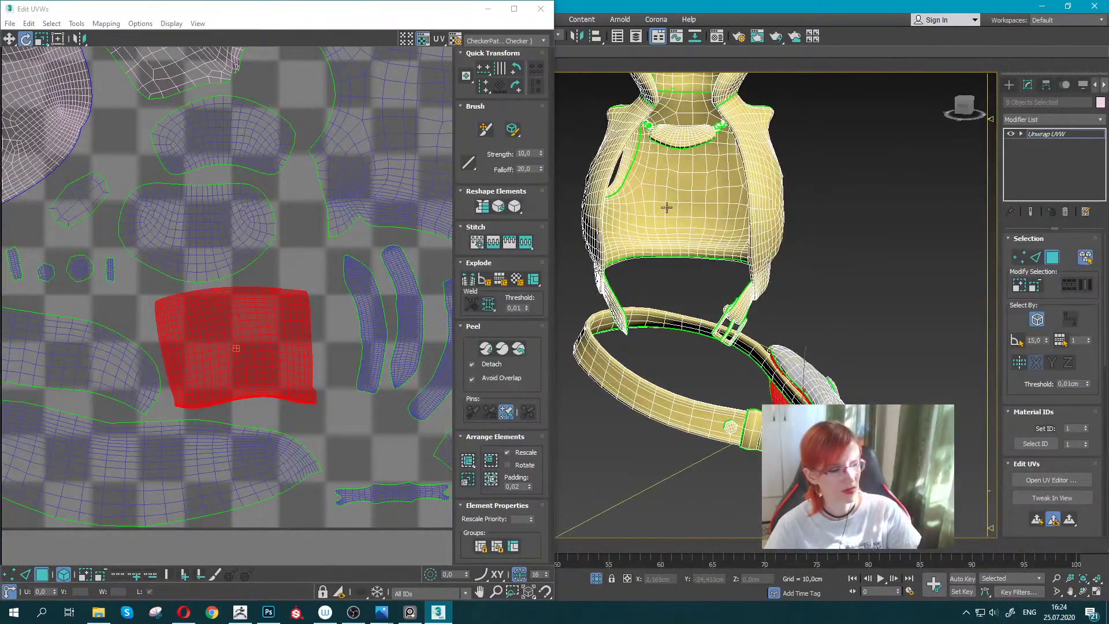
{"action": "scroll", "coordinate": [234, 287], "scroll_direction": "down", "scroll_amount": 3}
{"action": "scroll", "coordinate": [234, 287], "scroll_direction": "down", "scroll_amount": 2}
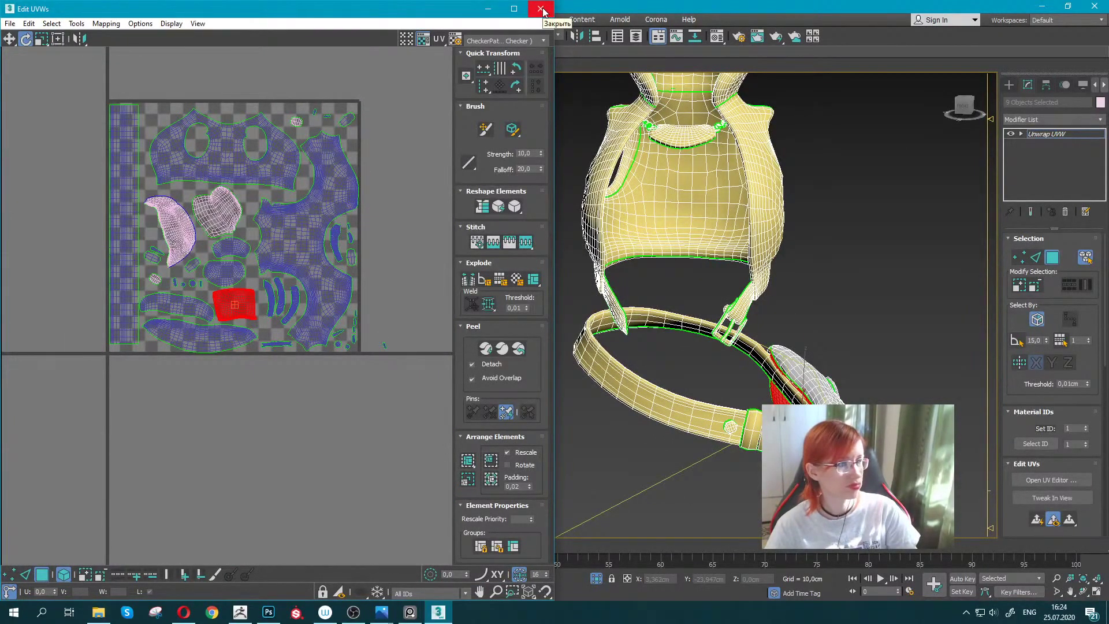
{"action": "left_click", "coordinate": [348, 119]}
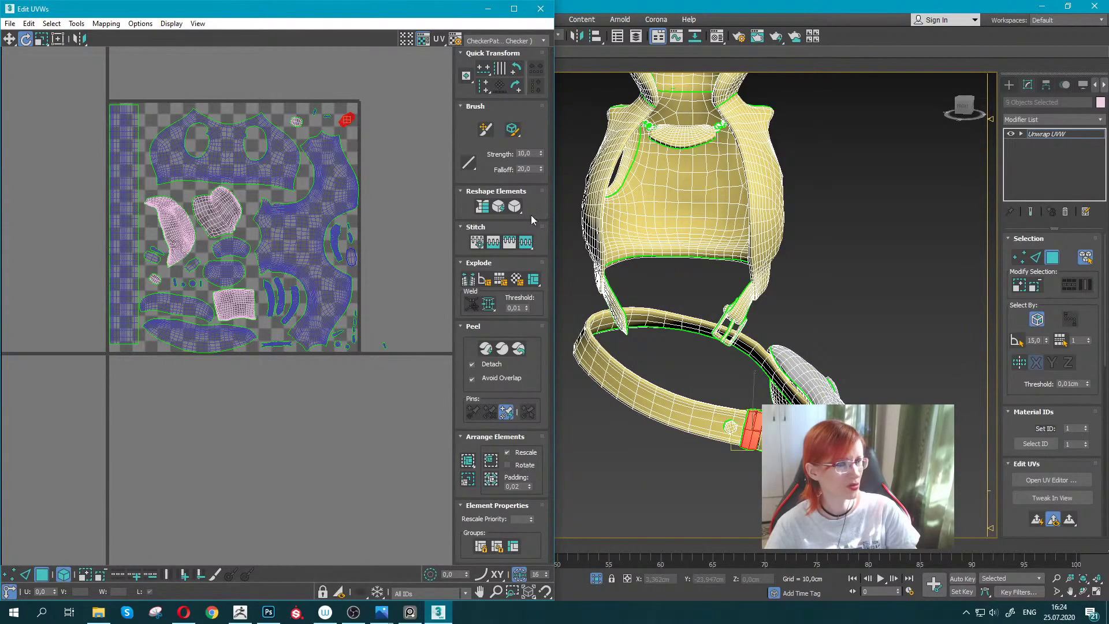
{"action": "left_click", "coordinate": [748, 405]}
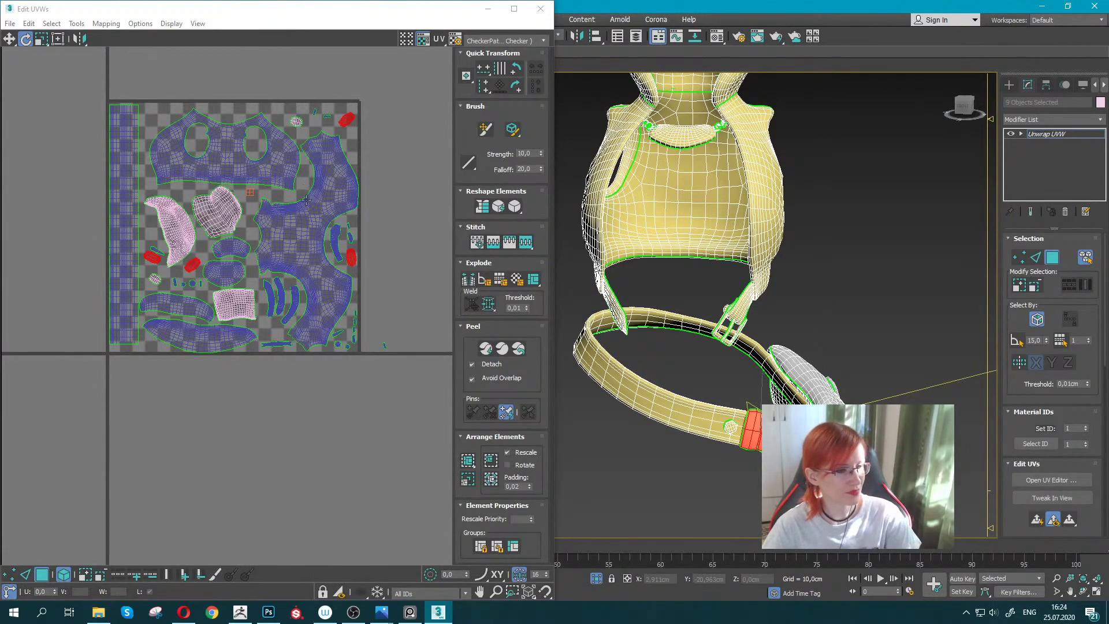
{"action": "left_click", "coordinate": [807, 388]}
Rotate the vest's large top shell and nudge it slightly.
{"action": "scroll", "coordinate": [280, 255], "scroll_direction": "up", "scroll_amount": 3}
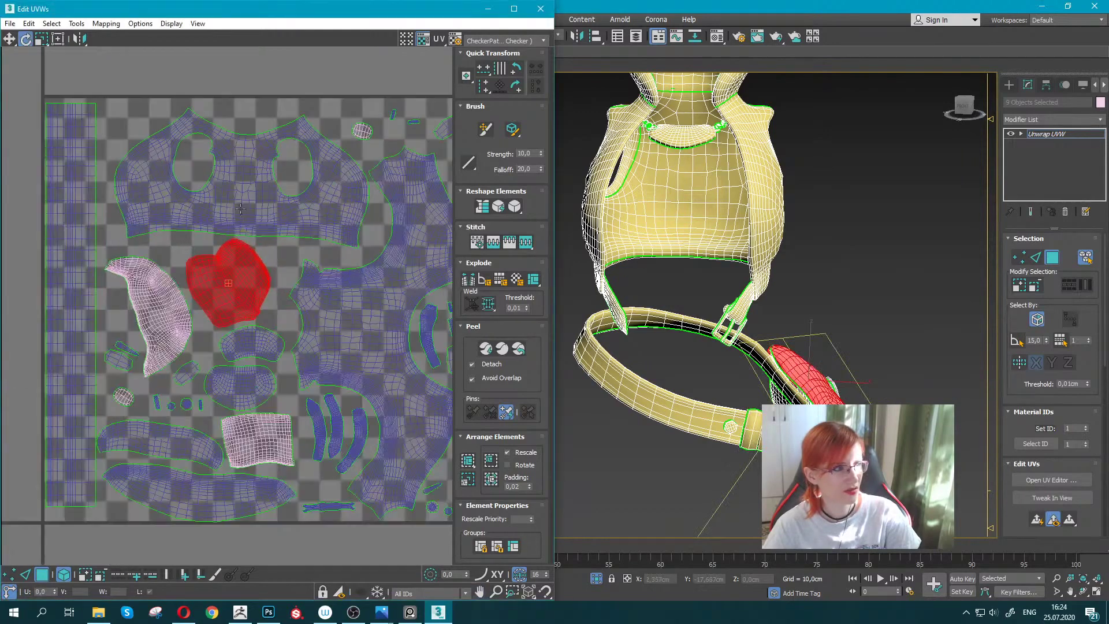
{"action": "left_click", "coordinate": [261, 184]}
{"action": "left_click_drag", "start_coordinate": [257, 193], "coordinate": [238, 174]}
{"action": "key", "text": "w"}
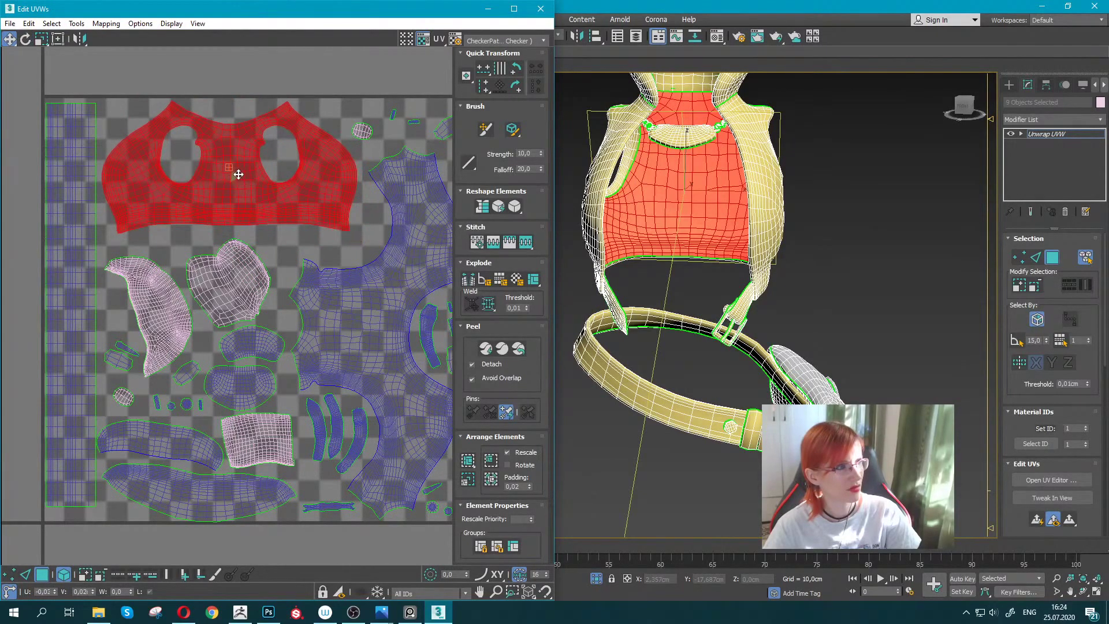
{"action": "middle_click_drag", "start_coordinate": [239, 173], "coordinate": [237, 161]}
Select the crescent, heart and square shells and shift them up and right.
{"action": "mouse_move", "coordinate": [143, 233]}
{"action": "left_mouse_down"}
{"action": "mouse_move", "coordinate": [196, 272]}
{"action": "mouse_move", "coordinate": [233, 262]}
{"action": "left_mouse_up"}
{"action": "left_click", "coordinate": [251, 427], "text": "ctrl"}
{"action": "key", "text": "r"}
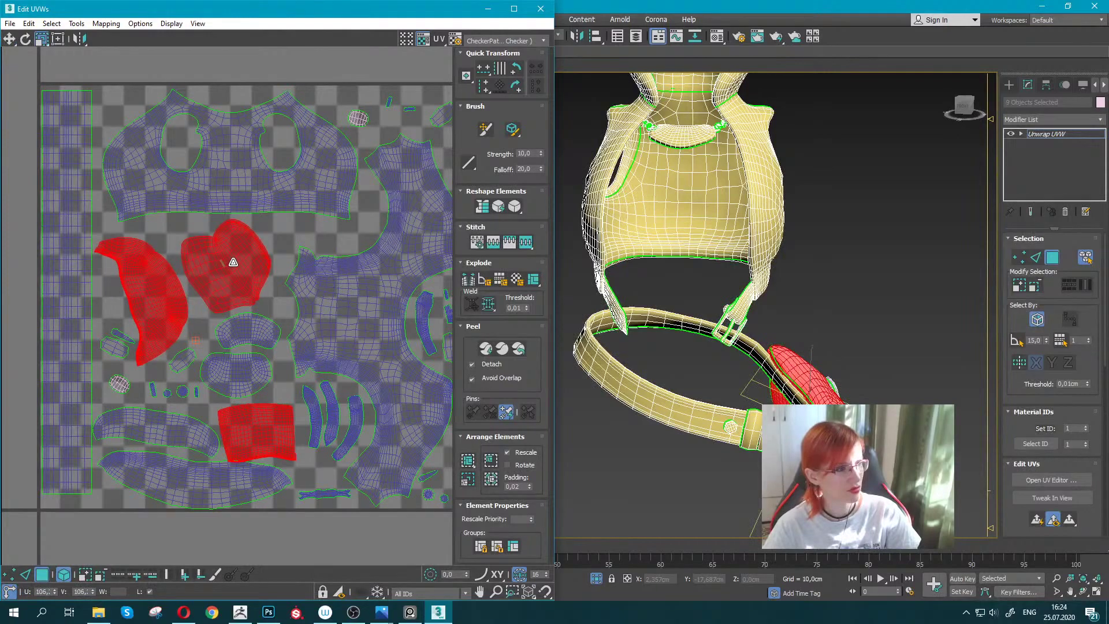
{"action": "key", "text": "w"}
{"action": "left_click_drag", "start_coordinate": [153, 279], "coordinate": [158, 276]}
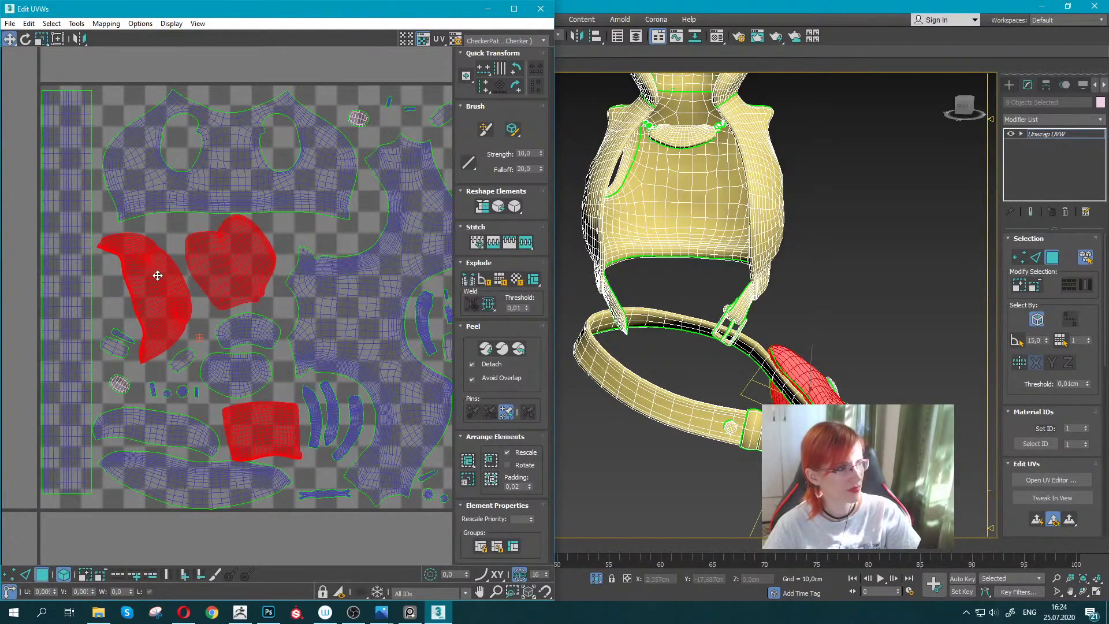
Nudge the oval and square shells up-left and rotate the square slightly.
{"action": "left_click", "coordinate": [235, 248]}
{"action": "scroll", "coordinate": [232, 313], "scroll_direction": "up", "scroll_amount": 2}
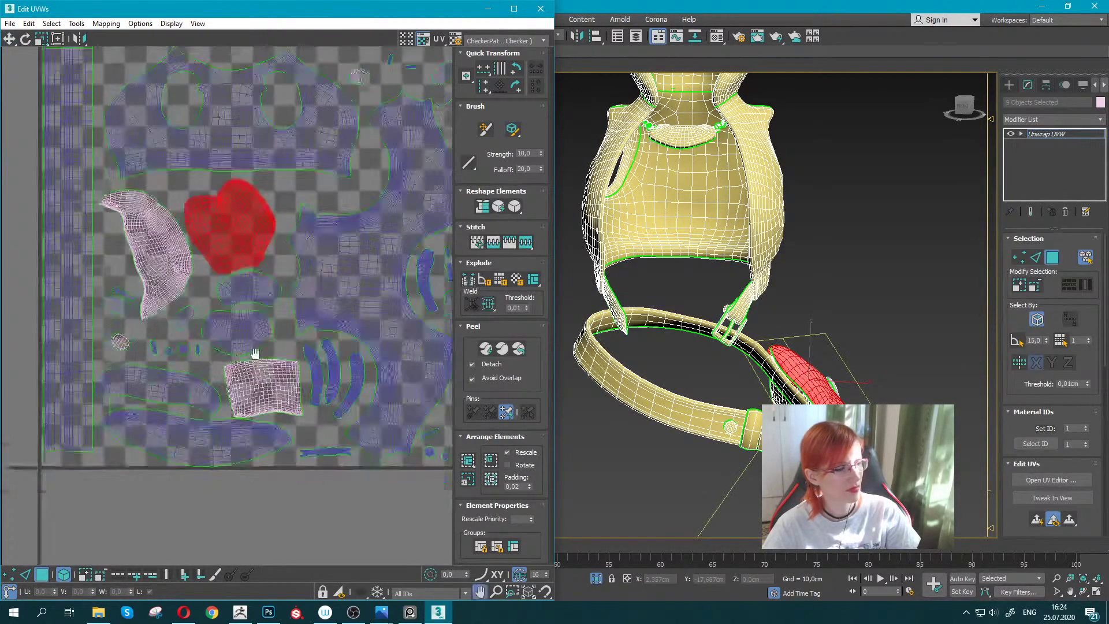
{"action": "scroll", "coordinate": [231, 312], "scroll_direction": "up", "scroll_amount": 3}
{"action": "left_click", "coordinate": [232, 264]}
{"action": "left_click_drag", "start_coordinate": [232, 264], "coordinate": [228, 260]}
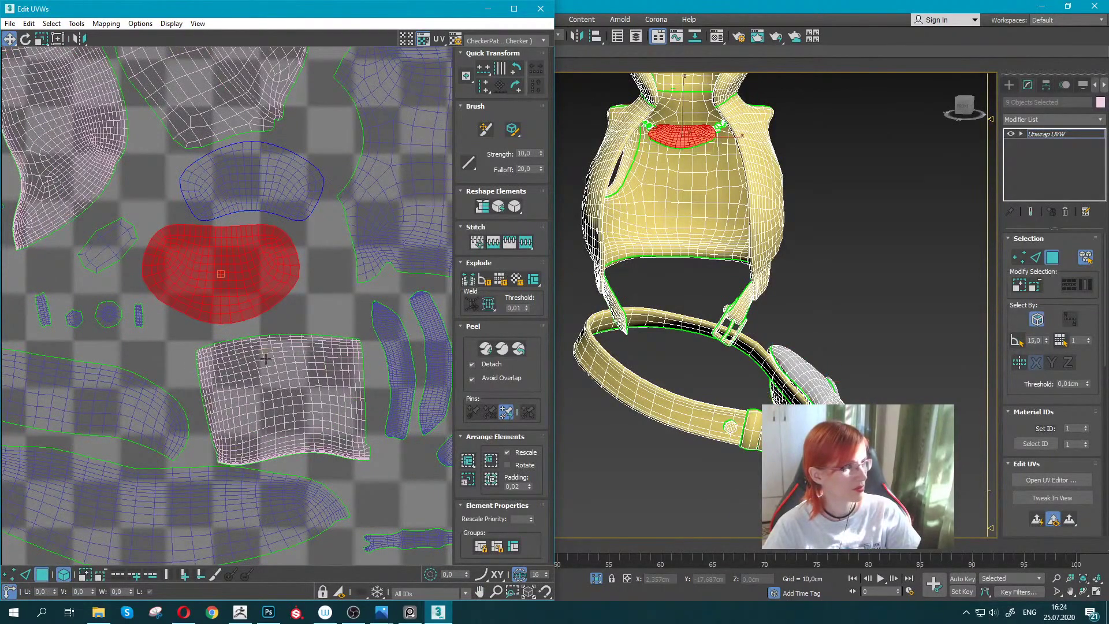
{"action": "left_click", "coordinate": [247, 388]}
{"action": "mouse_move", "coordinate": [247, 388]}
{"action": "left_mouse_down"}
{"action": "mouse_move", "coordinate": [241, 379]}
{"action": "mouse_move", "coordinate": [272, 383]}
{"action": "mouse_move", "coordinate": [227, 387]}
{"action": "left_mouse_up"}
{"action": "key", "text": "e"}
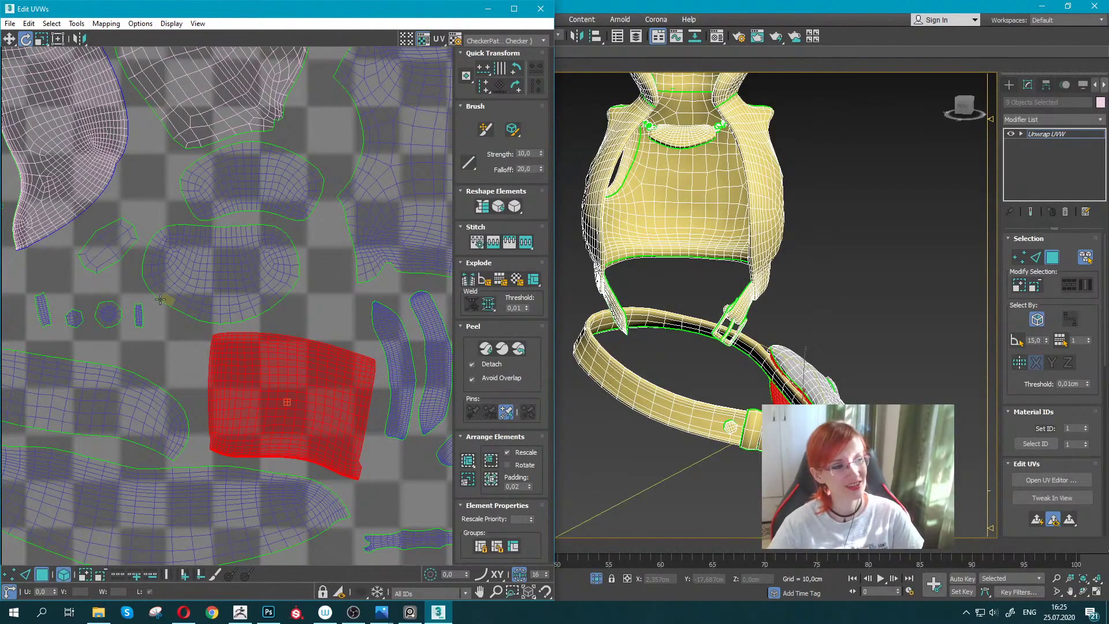
Rotate the heart island about 22 degrees within the tile.
{"action": "key", "text": "z"}
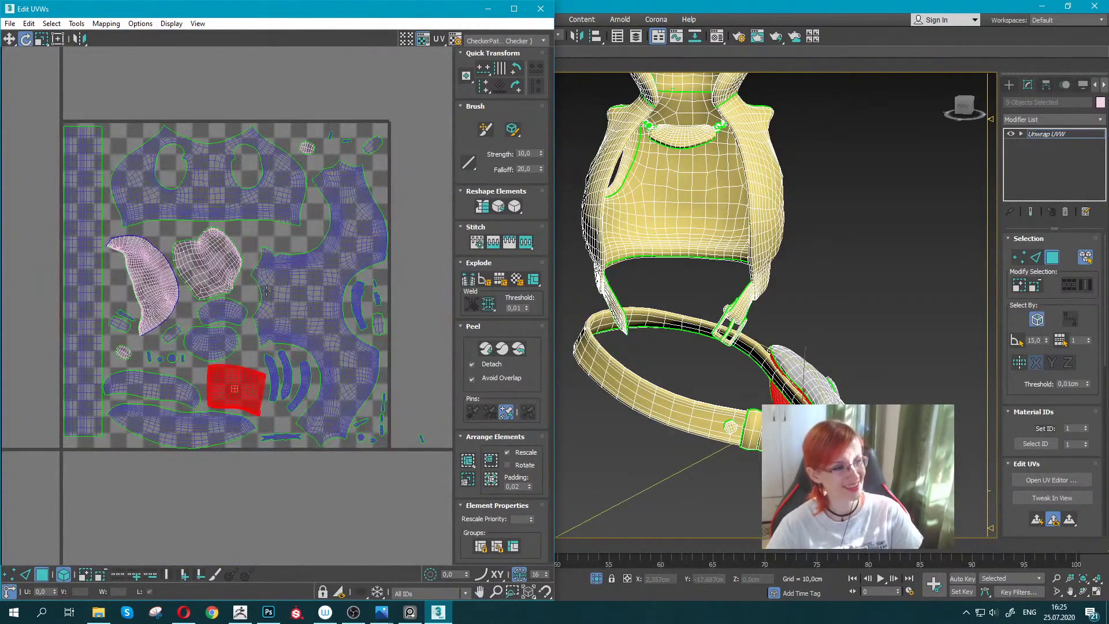
{"action": "scroll", "coordinate": [186, 260], "scroll_direction": "up", "scroll_amount": 3}
{"action": "left_click_drag", "start_coordinate": [222, 260], "coordinate": [196, 269]}
{"action": "middle_click_drag", "start_coordinate": [218, 283], "coordinate": [241, 285]}
{"action": "key", "text": "w"}
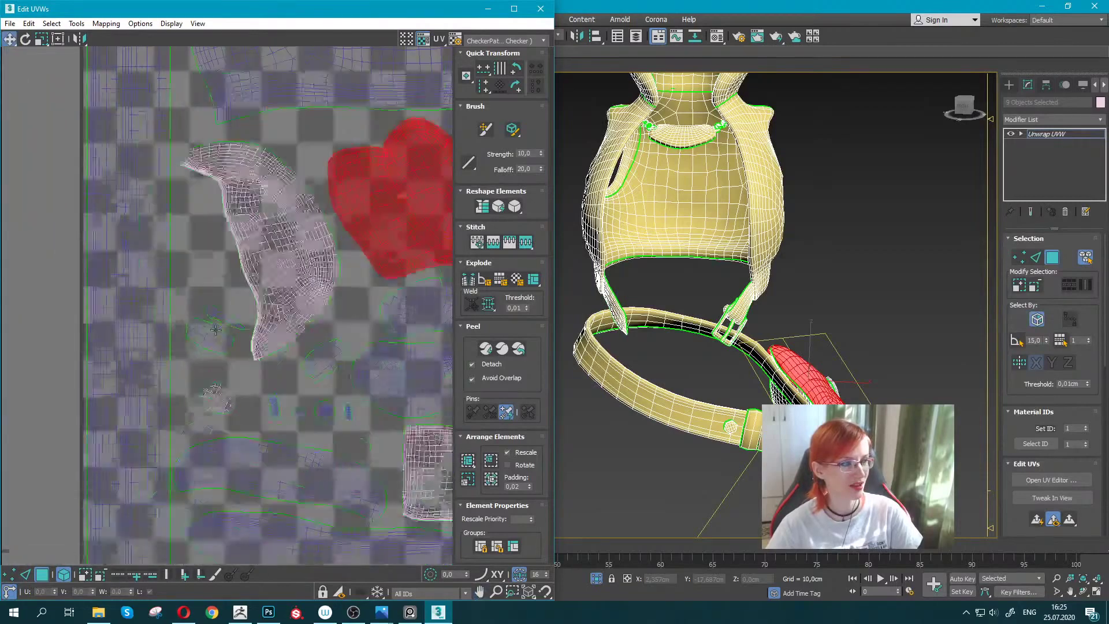
Move the small polygon island lower and select the small elongated island.
{"action": "scroll", "coordinate": [89, 369], "scroll_direction": "up", "scroll_amount": 3}
{"action": "middle_click_drag", "start_coordinate": [89, 369], "coordinate": [191, 339]}
{"action": "mouse_move", "coordinate": [192, 339]}
{"action": "left_mouse_down"}
{"action": "mouse_move", "coordinate": [197, 358]}
{"action": "mouse_move", "coordinate": [185, 347]}
{"action": "left_mouse_up"}
{"action": "key", "text": "e"}
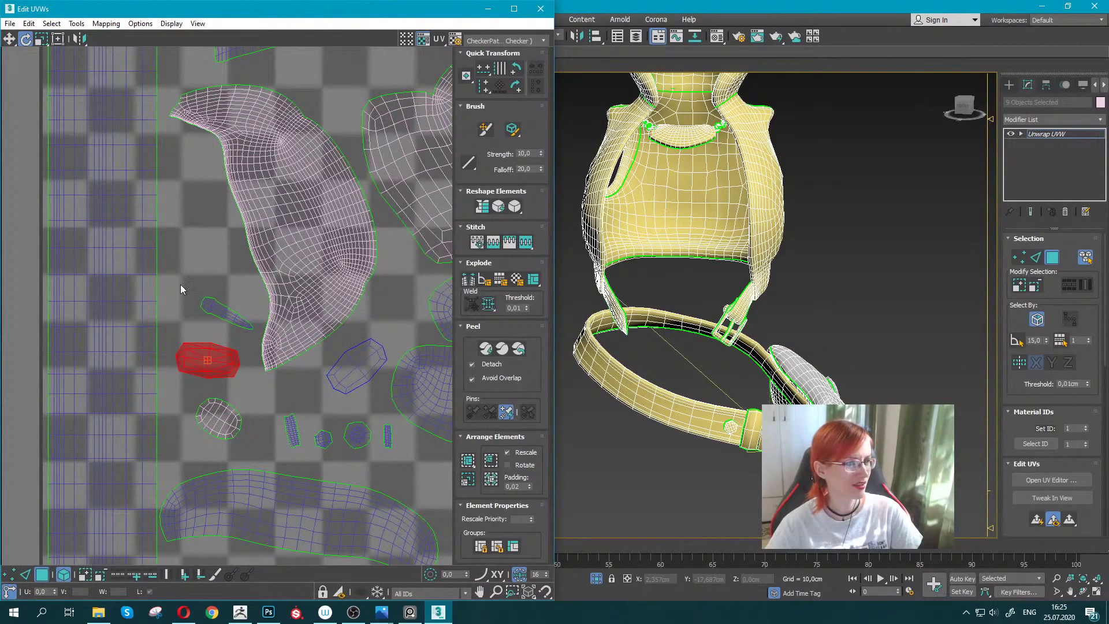
{"action": "left_click", "coordinate": [222, 319]}
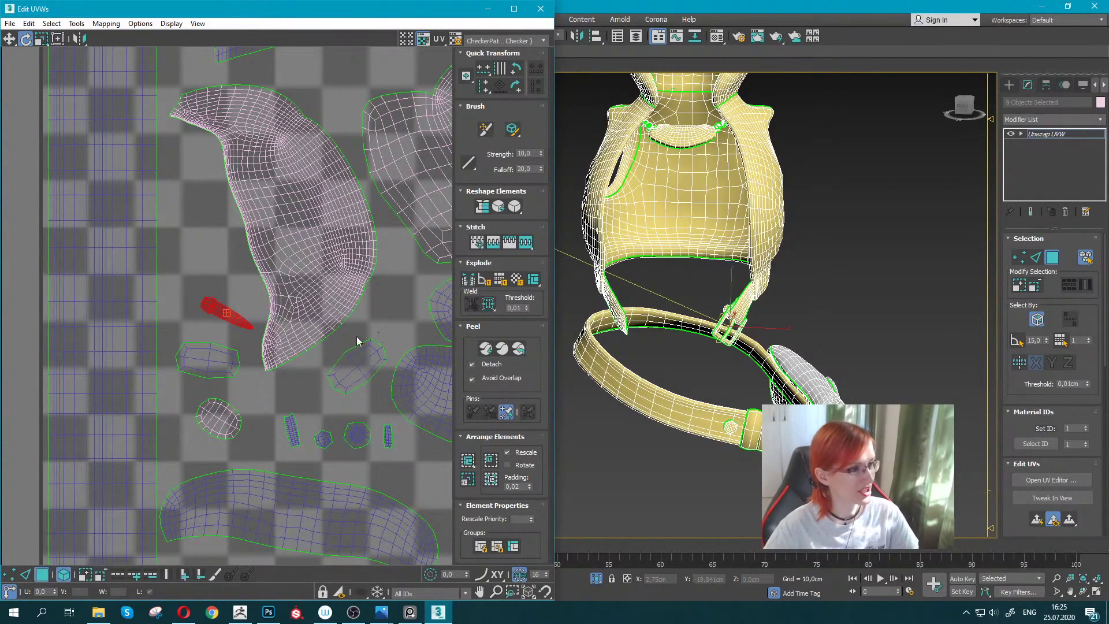
Rotate the hexagonal island and stand the elongated island upright.
{"action": "left_click", "coordinate": [357, 363]}
{"action": "mouse_move", "coordinate": [361, 365]}
{"action": "left_mouse_down"}
{"action": "mouse_move", "coordinate": [351, 370]}
{"action": "mouse_move", "coordinate": [199, 270]}
{"action": "mouse_move", "coordinate": [179, 190]}
{"action": "mouse_move", "coordinate": [191, 171]}
{"action": "left_mouse_up"}
{"action": "key", "text": "w"}
{"action": "left_click", "coordinate": [214, 304]}
{"action": "key", "text": "e"}
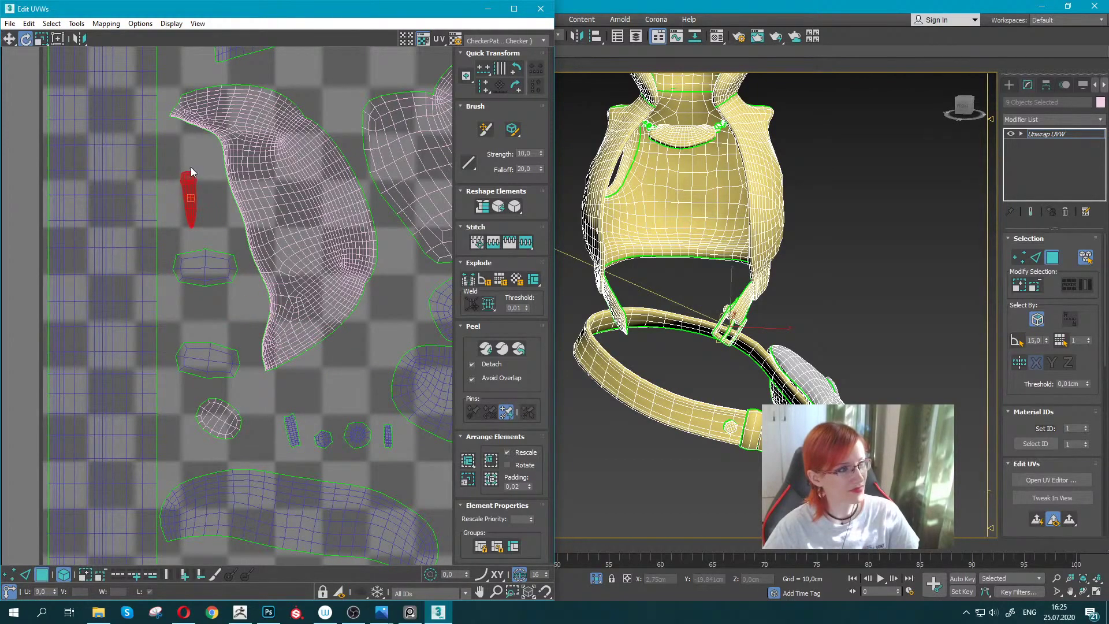
Select the two small shells near the top and move a small shell up slightly.
{"action": "scroll", "coordinate": [192, 173], "scroll_direction": "down", "scroll_amount": 5}
{"action": "middle_click_drag", "start_coordinate": [231, 248], "coordinate": [194, 348]}
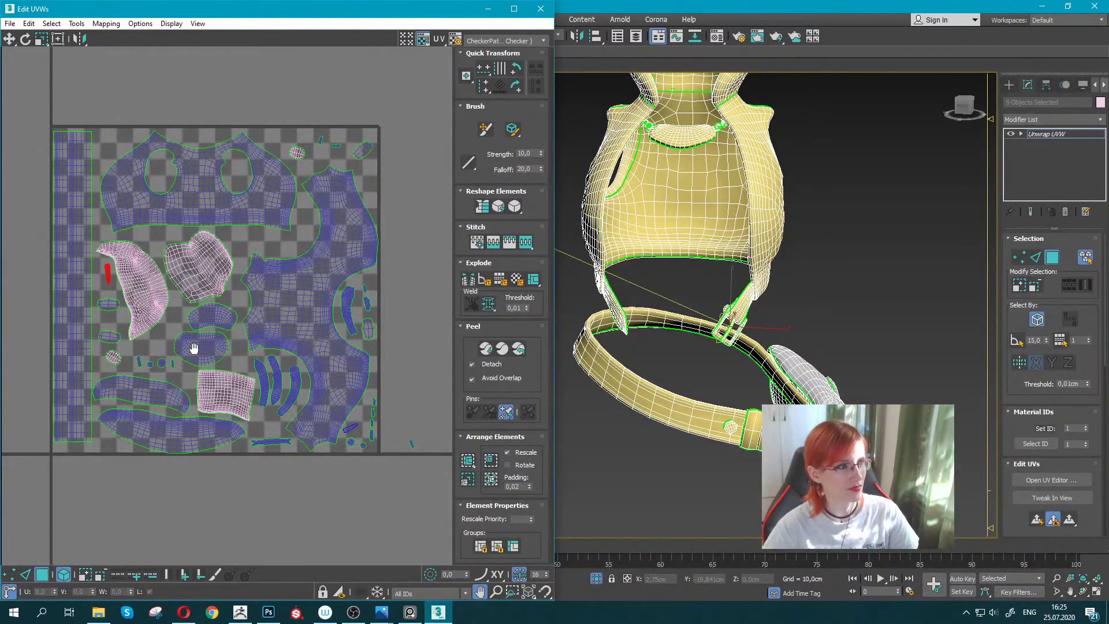
{"action": "scroll", "coordinate": [326, 168], "scroll_direction": "up", "scroll_amount": 3}
{"action": "scroll", "coordinate": [333, 174], "scroll_direction": "up", "scroll_amount": 2}
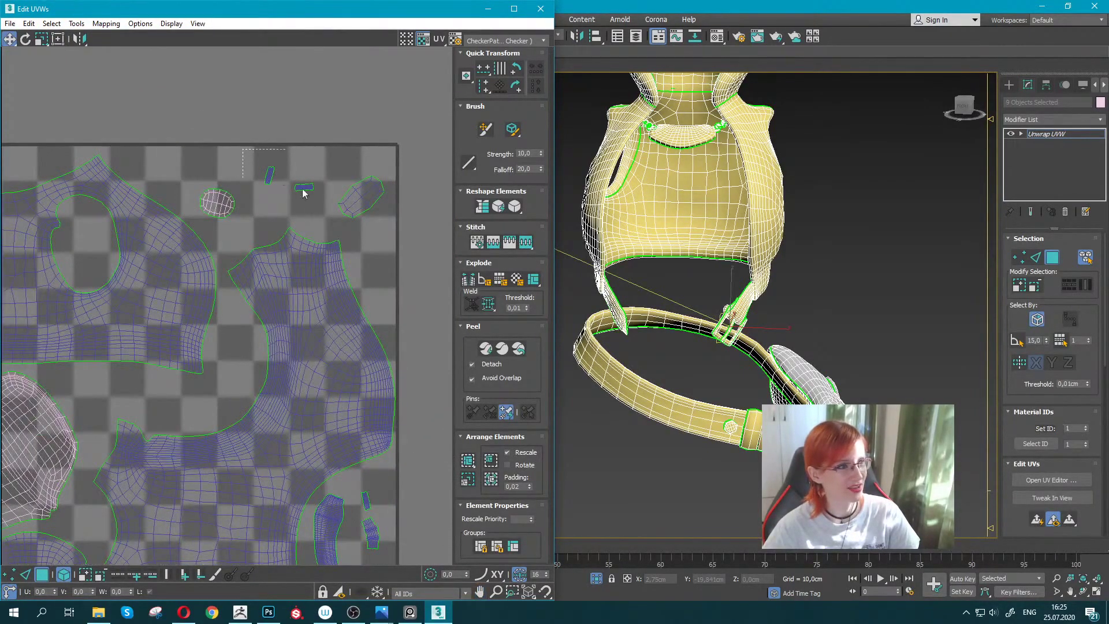
{"action": "left_click_drag", "start_coordinate": [303, 194], "coordinate": [319, 219]}
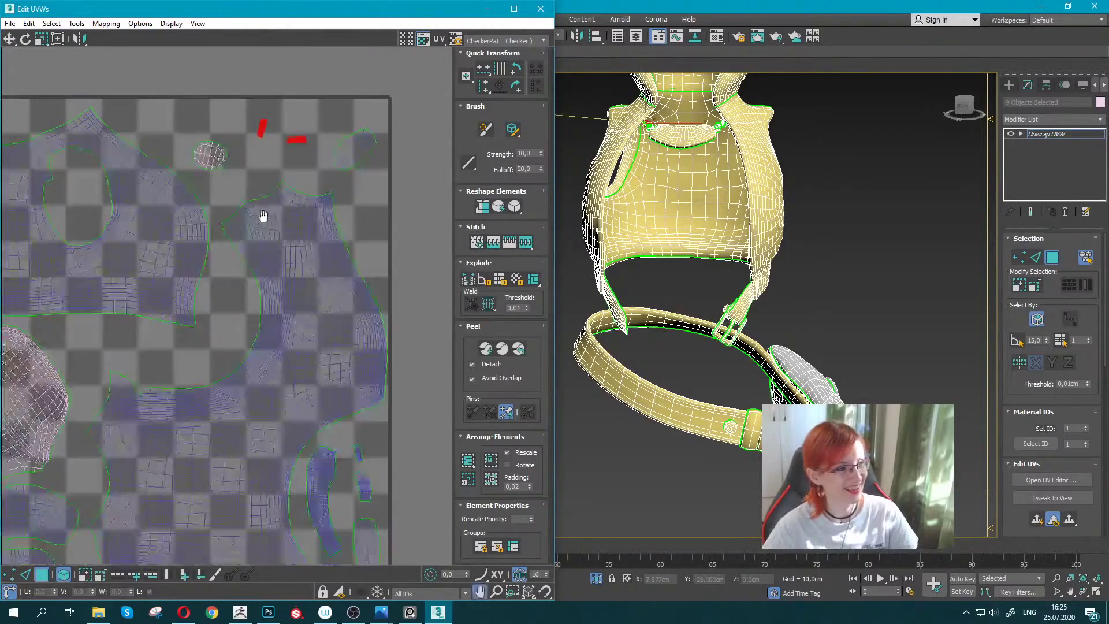
{"action": "scroll", "coordinate": [271, 226], "scroll_direction": "down", "scroll_amount": 4}
{"action": "scroll", "coordinate": [689, 253], "scroll_direction": "down", "scroll_amount": 2}
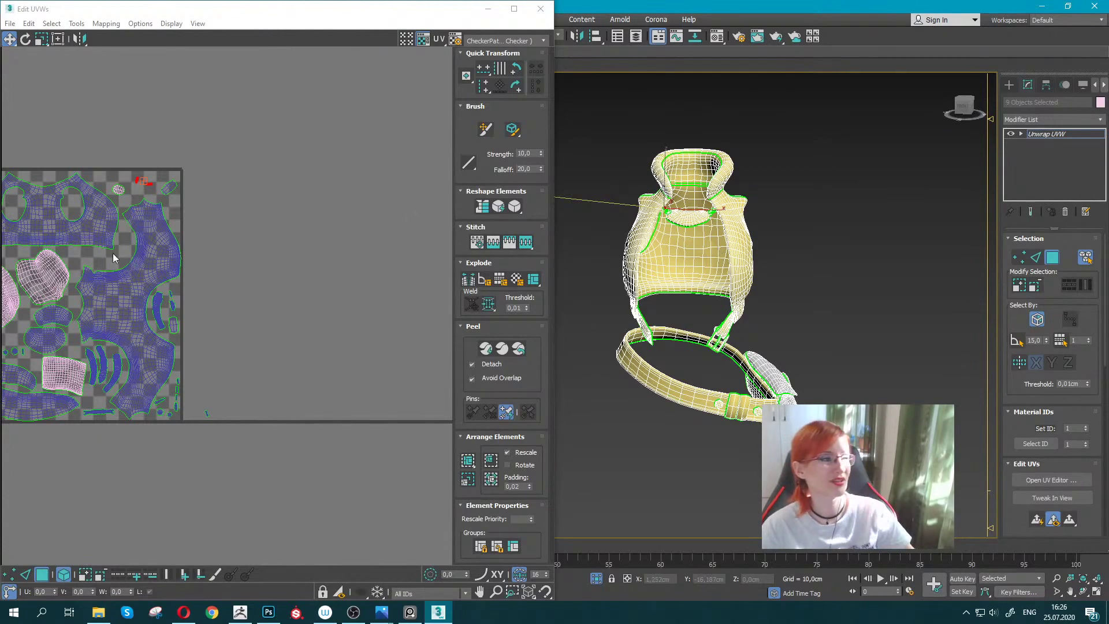
{"action": "middle_click_drag", "start_coordinate": [131, 267], "coordinate": [274, 268]}
{"action": "scroll", "coordinate": [143, 319], "scroll_direction": "up", "scroll_amount": 3}
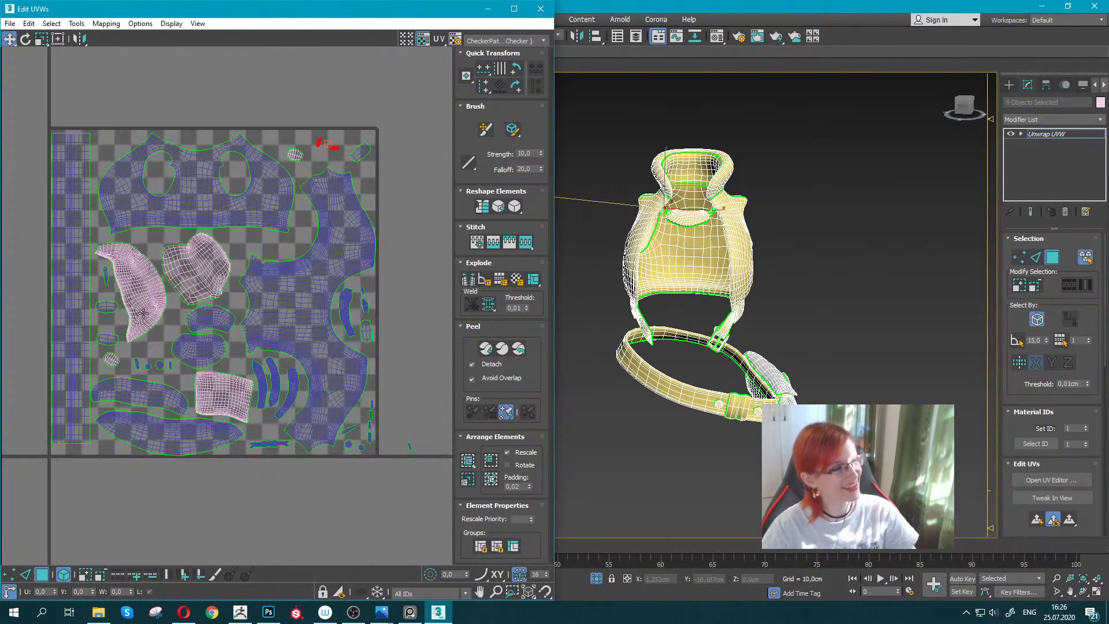
{"action": "scroll", "coordinate": [143, 320], "scroll_direction": "up", "scroll_amount": 1}
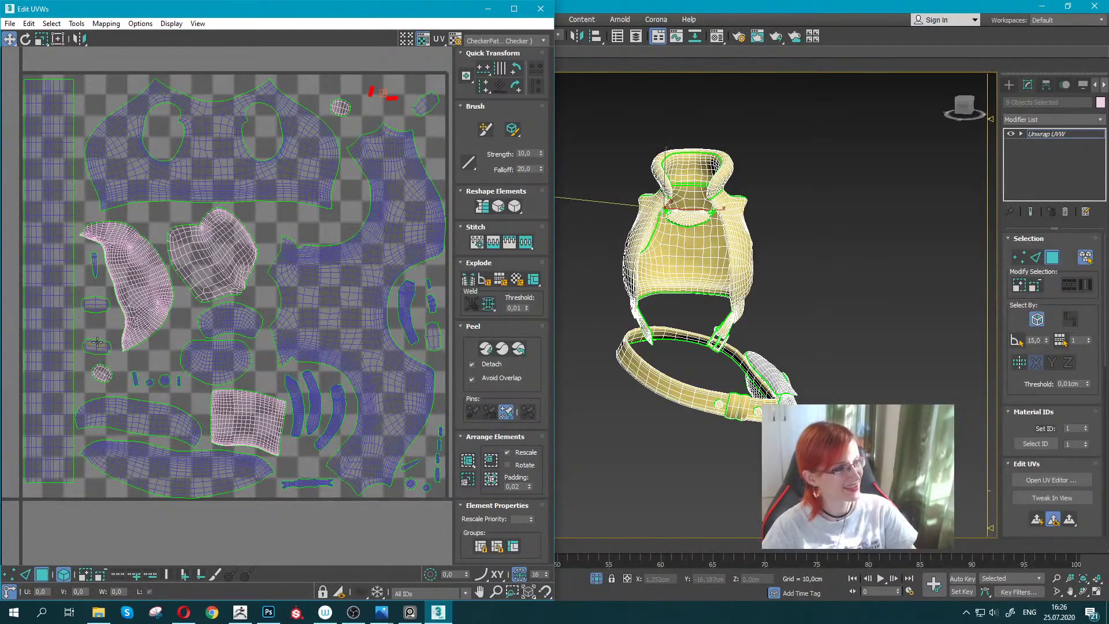
{"action": "left_click_drag", "start_coordinate": [97, 342], "coordinate": [98, 327]}
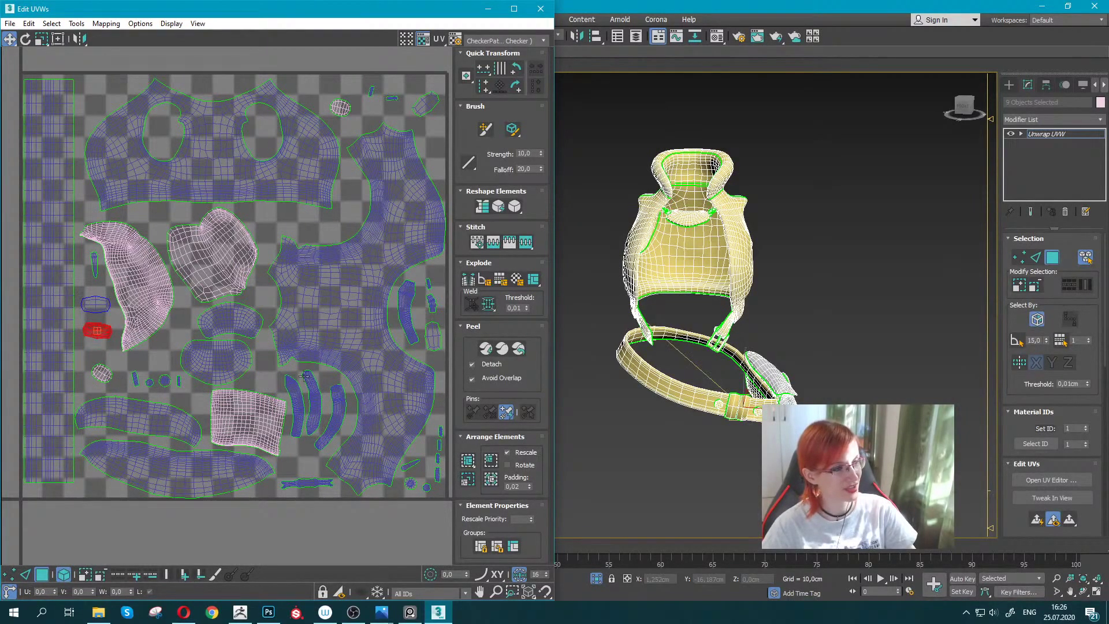
{"action": "middle_click_drag", "start_coordinate": [304, 376], "coordinate": [290, 359]}
Move the small pieces to the tile's top and the small oval piece upper right.
{"action": "middle_click_drag", "start_coordinate": [581, 361], "coordinate": [581, 303]}
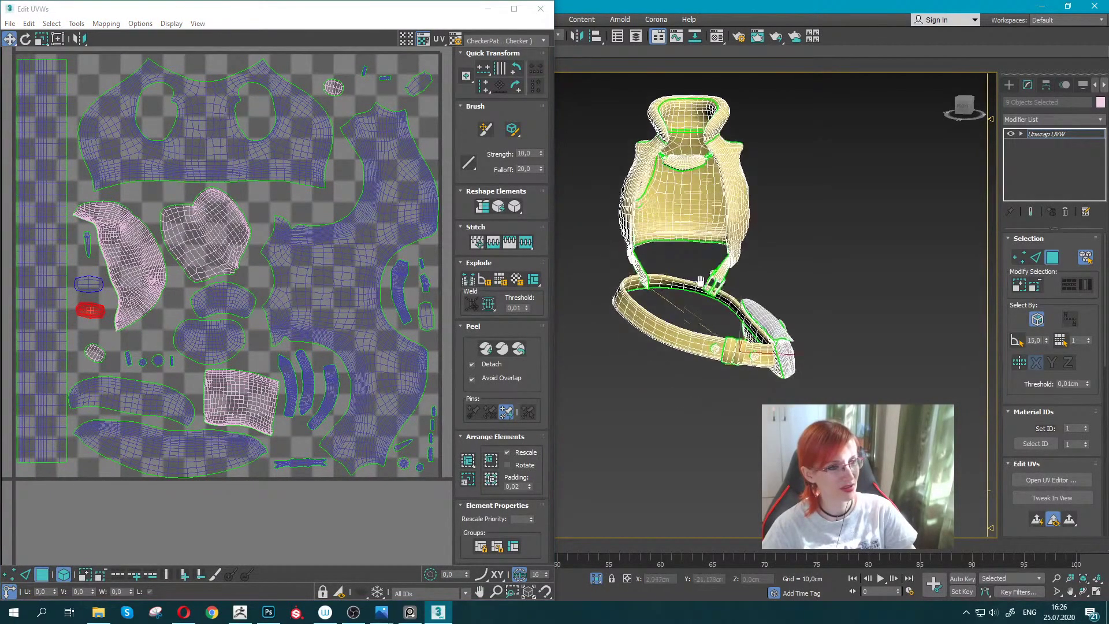
{"action": "scroll", "coordinate": [290, 404], "scroll_direction": "down", "scroll_amount": 1}
{"action": "mouse_move", "coordinate": [290, 385]}
{"action": "middle_mouse_down"}
{"action": "mouse_move", "coordinate": [286, 398]}
{"action": "mouse_move", "coordinate": [294, 370]}
{"action": "middle_mouse_up"}
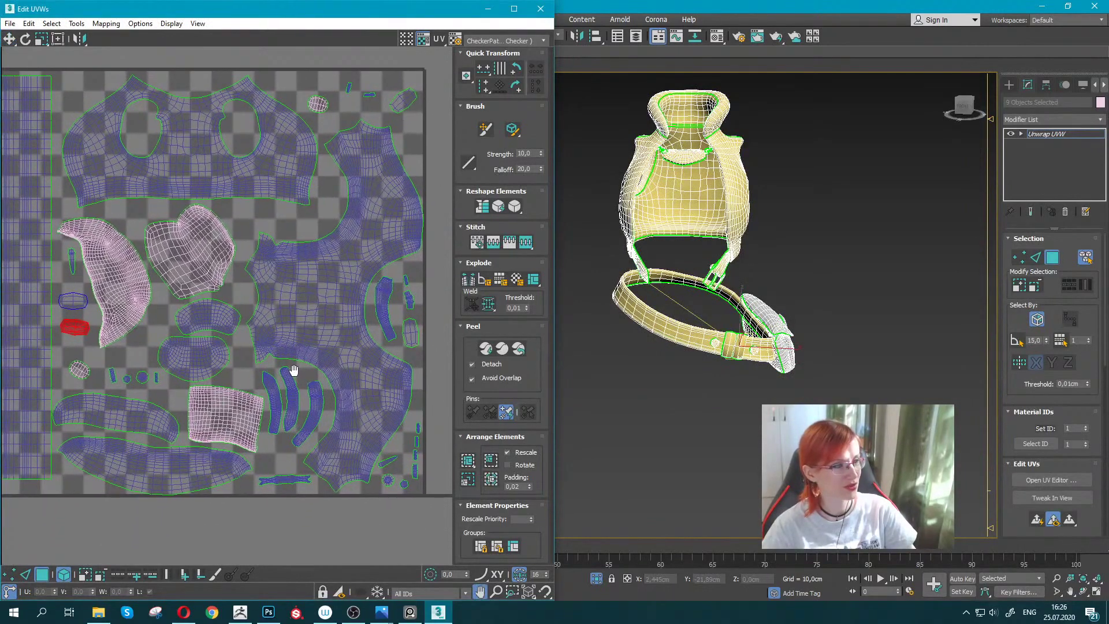
{"action": "left_click_drag", "start_coordinate": [156, 386], "coordinate": [320, 83]}
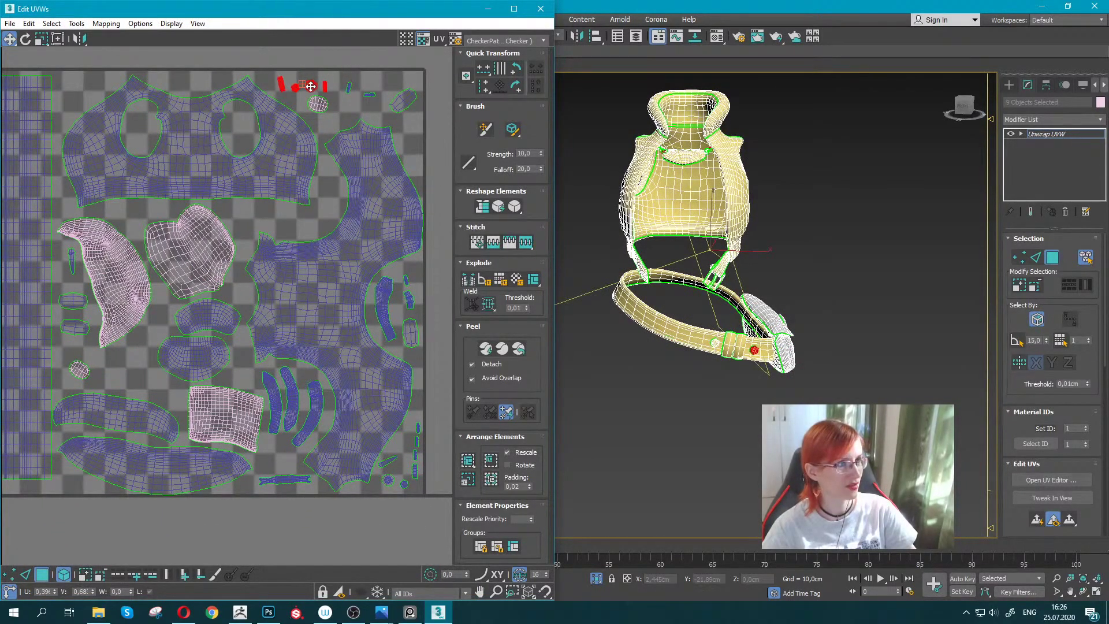
{"action": "middle_click_drag", "start_coordinate": [75, 357], "coordinate": [72, 383]}
{"action": "mouse_move", "coordinate": [79, 397]}
{"action": "left_mouse_down"}
{"action": "mouse_move", "coordinate": [315, 147]}
{"action": "mouse_move", "coordinate": [345, 142]}
{"action": "left_mouse_up"}
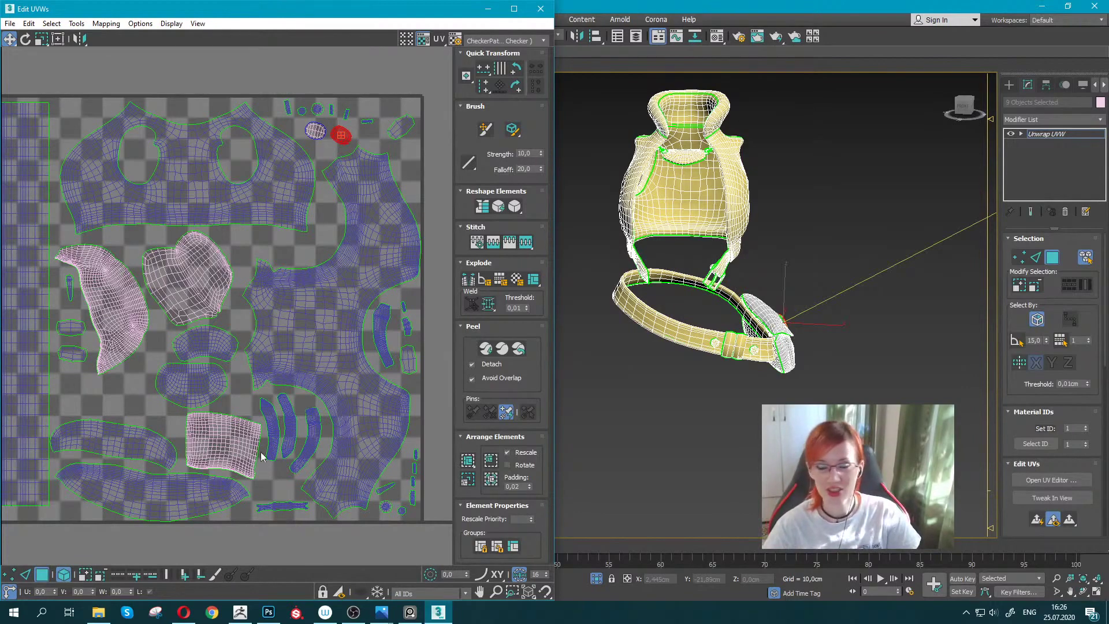
Place the thin strip beside the heart island and the curved strips at the top right.
{"action": "middle_click_drag", "start_coordinate": [164, 477], "coordinate": [209, 441]}
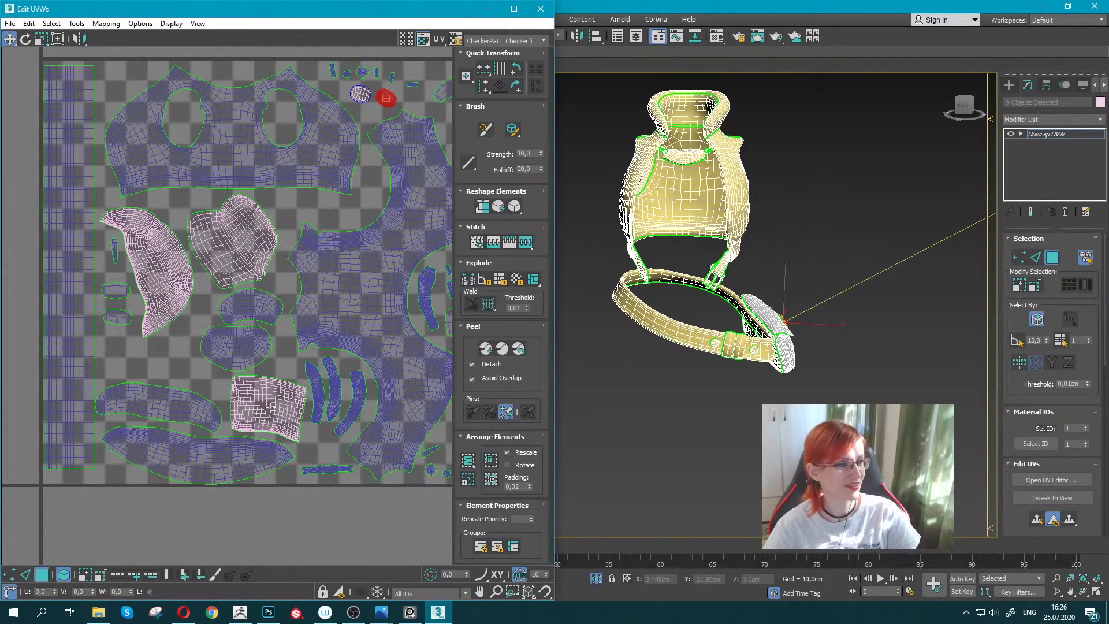
{"action": "middle_click_drag", "start_coordinate": [159, 317], "coordinate": [168, 360]}
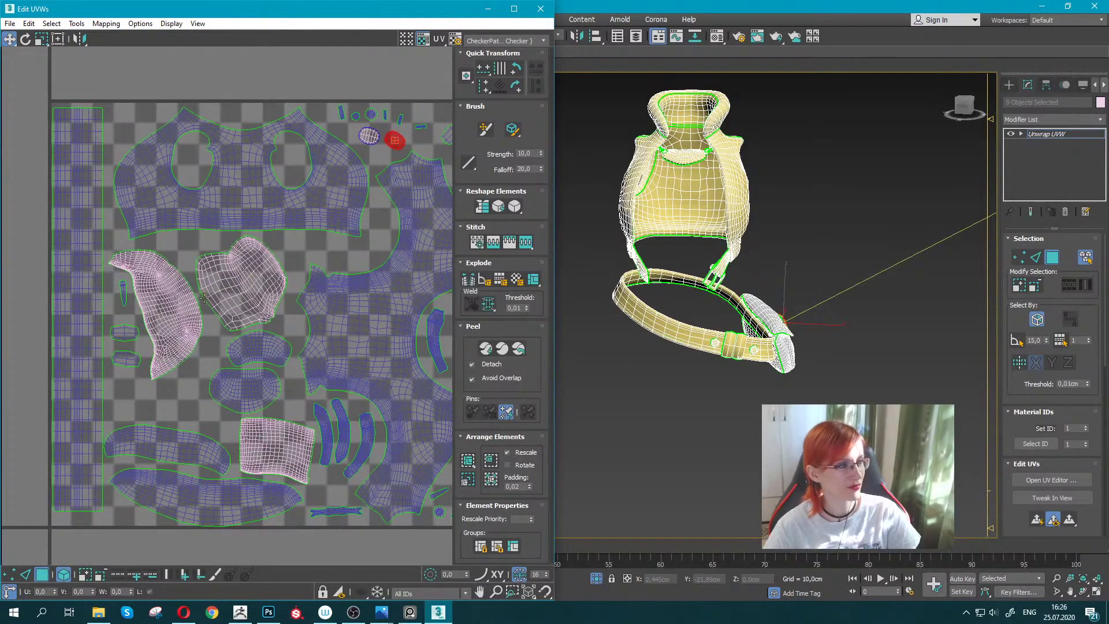
{"action": "left_click_drag", "start_coordinate": [124, 333], "coordinate": [126, 350]}
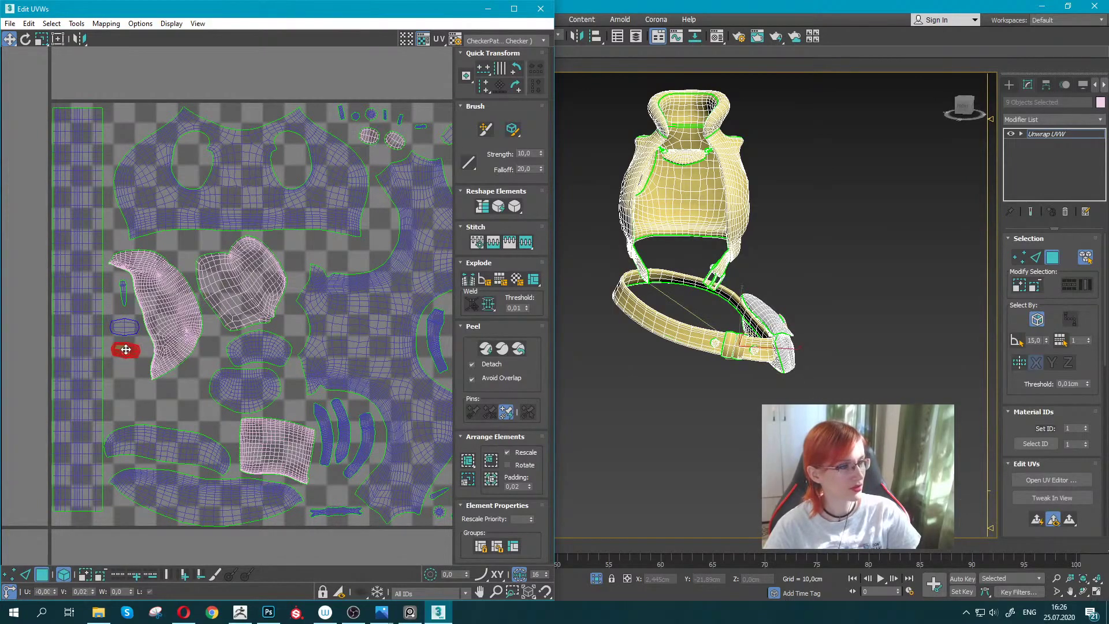
{"action": "left_click_drag", "start_coordinate": [331, 508], "coordinate": [128, 384]}
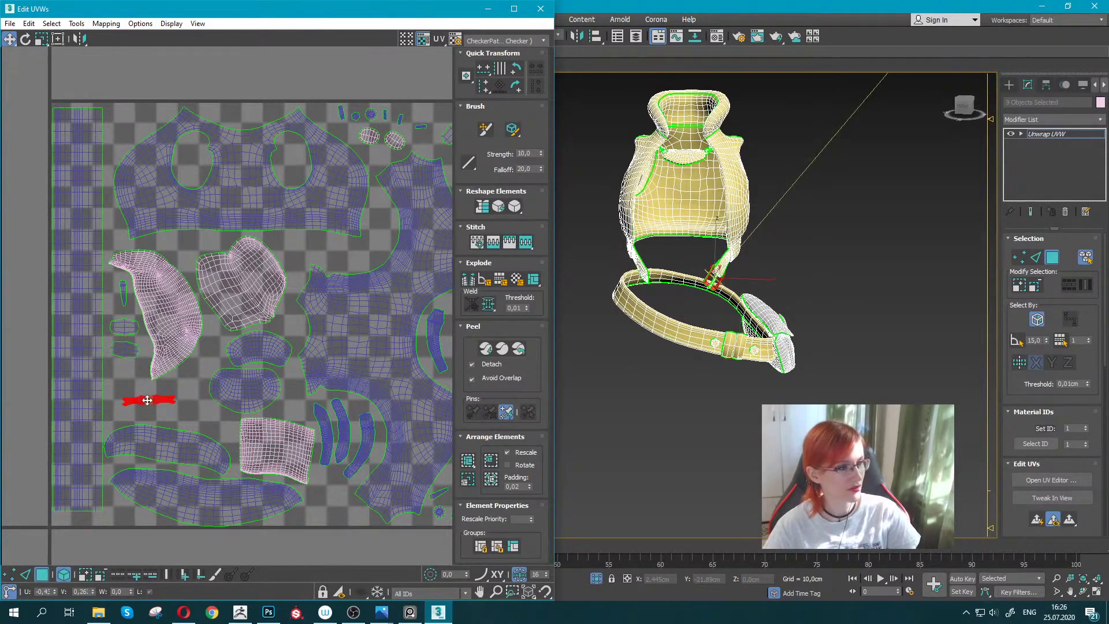
{"action": "middle_click_drag", "start_coordinate": [128, 384], "coordinate": [85, 424]}
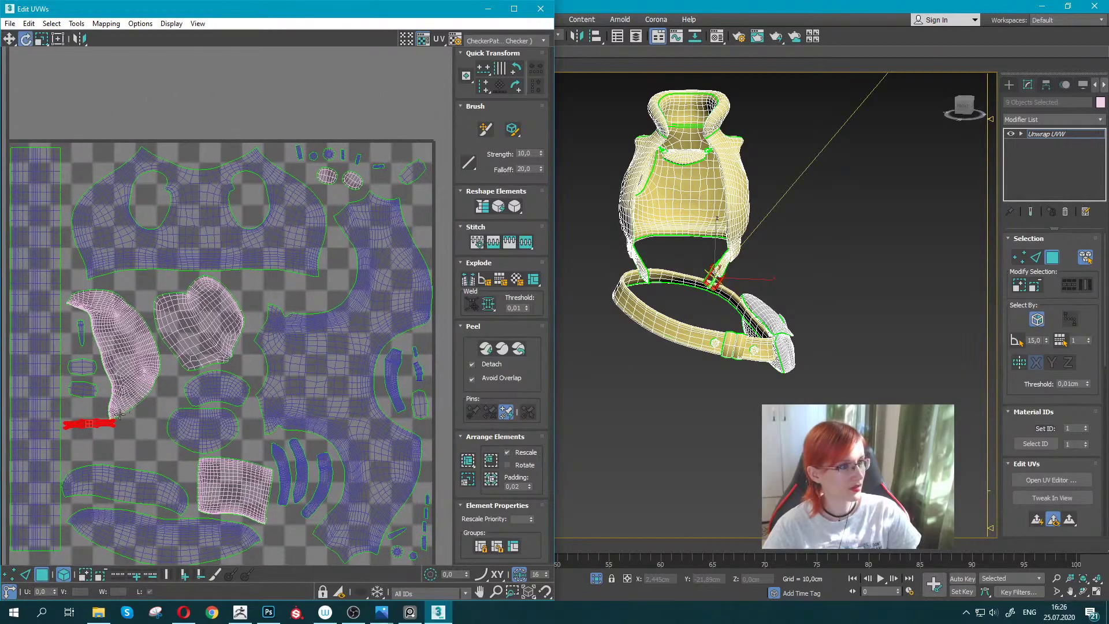
{"action": "mouse_move", "coordinate": [86, 424]}
{"action": "left_mouse_down"}
{"action": "mouse_move", "coordinate": [247, 293]}
{"action": "mouse_move", "coordinate": [274, 285]}
{"action": "left_mouse_up"}
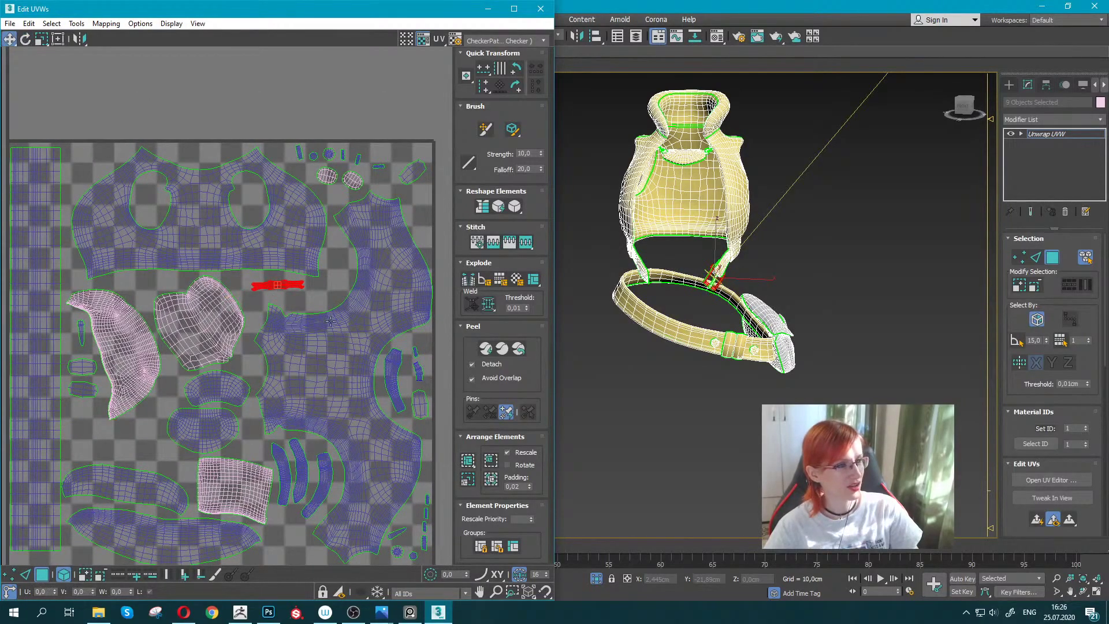
{"action": "middle_click_drag", "start_coordinate": [302, 437], "coordinate": [291, 438]}
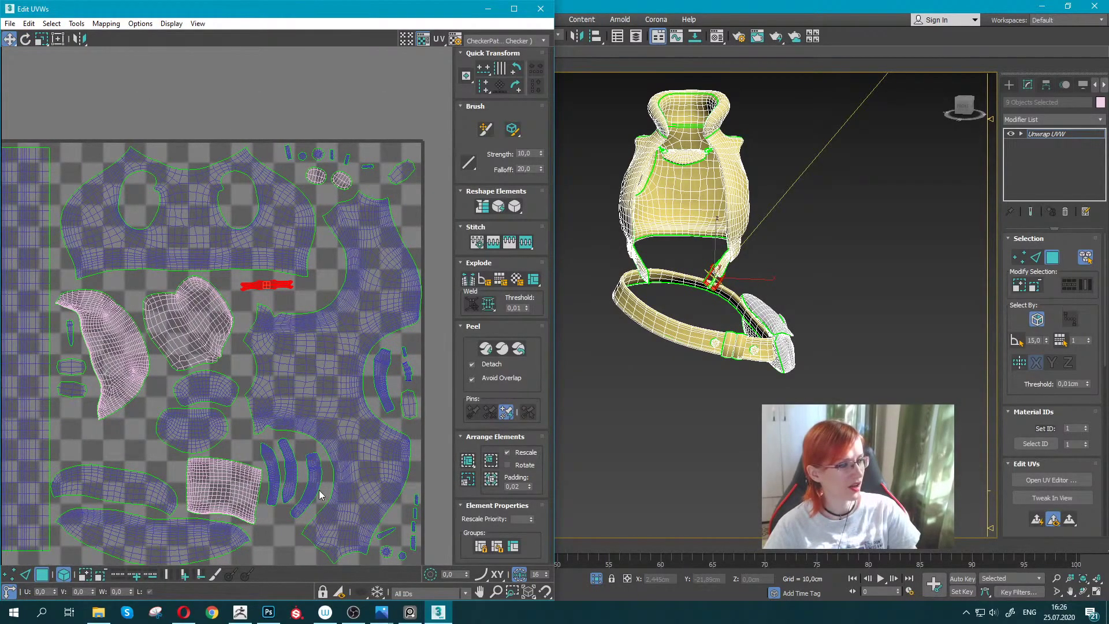
{"action": "left_click_drag", "start_coordinate": [275, 469], "coordinate": [349, 147]}
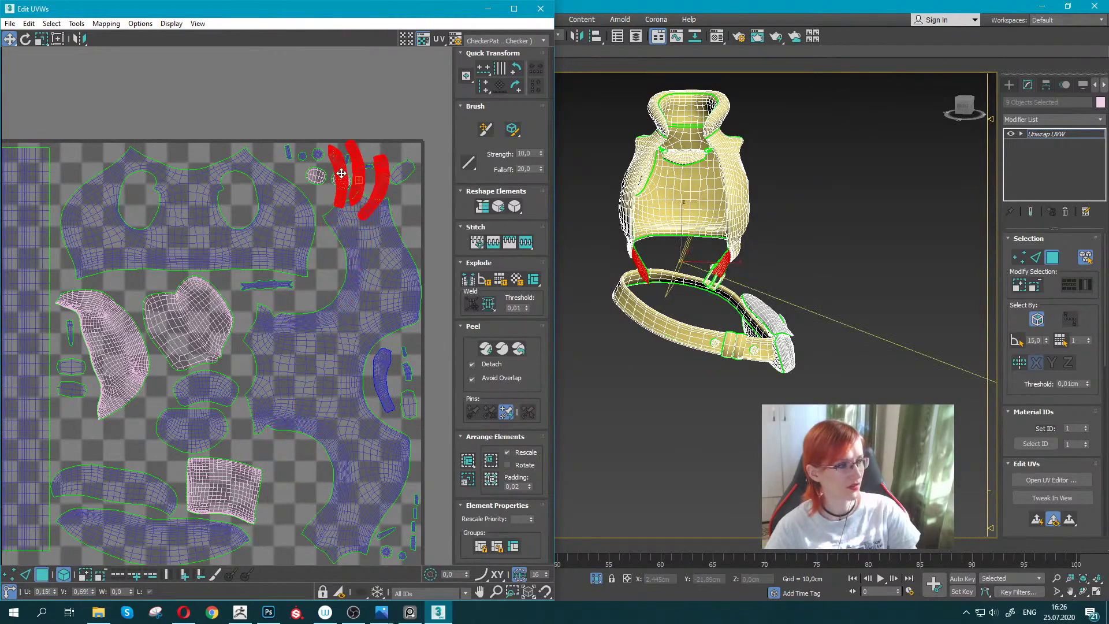
Move a belt piece down, and rotate the ellipse piece about 83 degrees and lower it.
{"action": "scroll", "coordinate": [349, 174], "scroll_direction": "up", "scroll_amount": 2}
{"action": "scroll", "coordinate": [330, 247], "scroll_direction": "up", "scroll_amount": 3}
{"action": "left_click", "coordinate": [354, 292]}
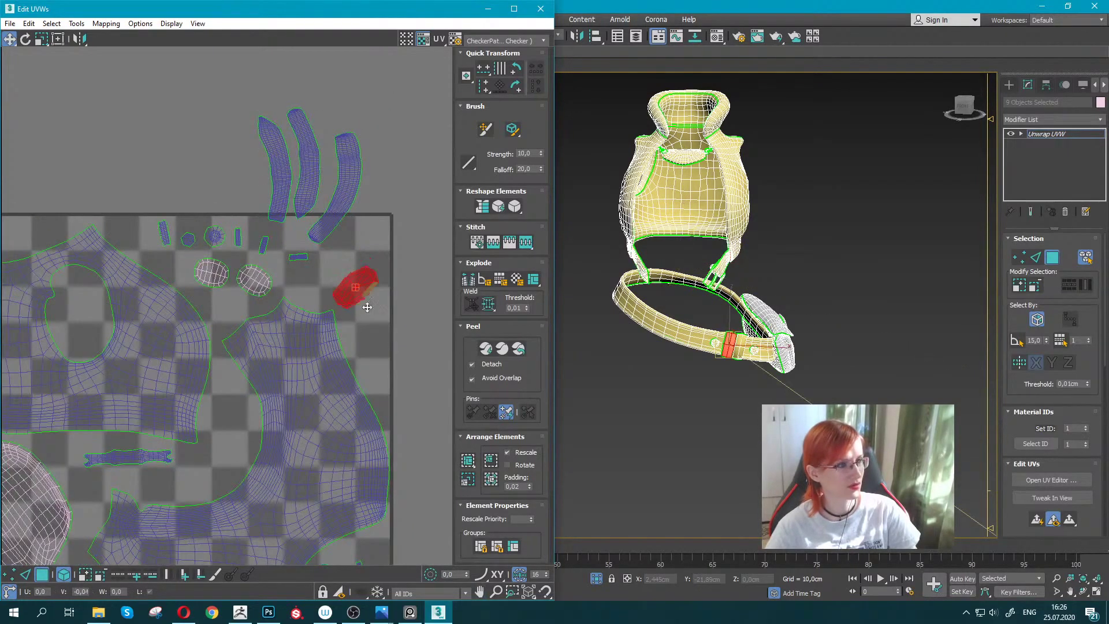
{"action": "left_click_drag", "start_coordinate": [347, 301], "coordinate": [360, 350]}
{"action": "key", "text": "e"}
{"action": "left_click_drag", "start_coordinate": [254, 280], "coordinate": [222, 395]}
{"action": "key", "text": "w"}
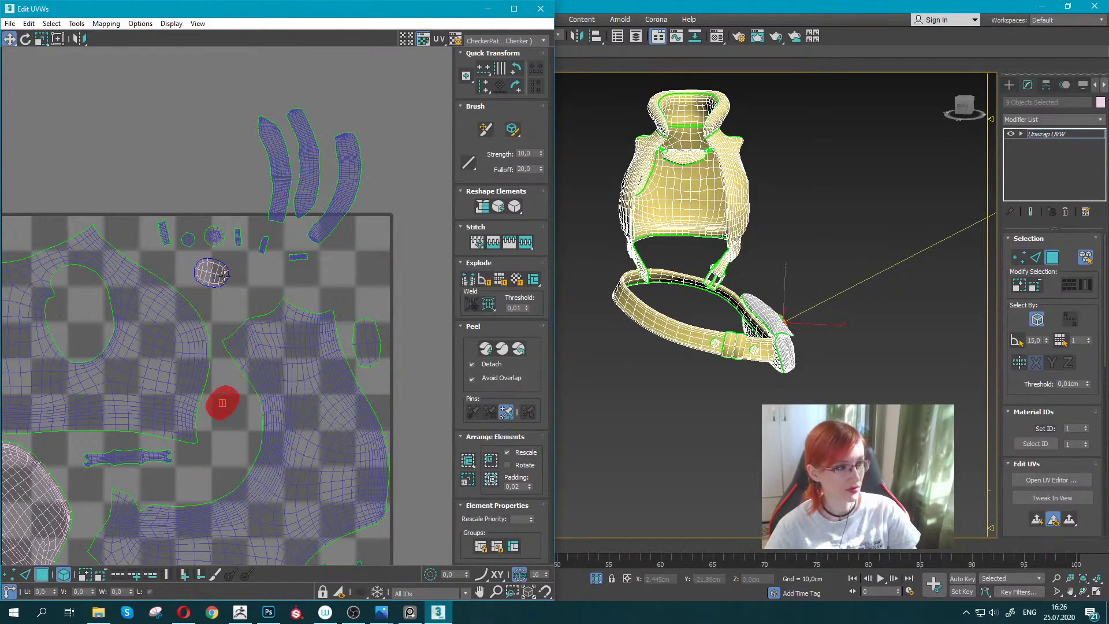
{"action": "left_click_drag", "start_coordinate": [211, 273], "coordinate": [231, 442]}
Move the small circle island upper left and the two small strips into free gaps.
{"action": "mouse_move", "coordinate": [214, 235]}
{"action": "left_mouse_down"}
{"action": "mouse_move", "coordinate": [202, 255]}
{"action": "mouse_move", "coordinate": [128, 225]}
{"action": "left_mouse_up"}
{"action": "left_click", "coordinate": [263, 245]}
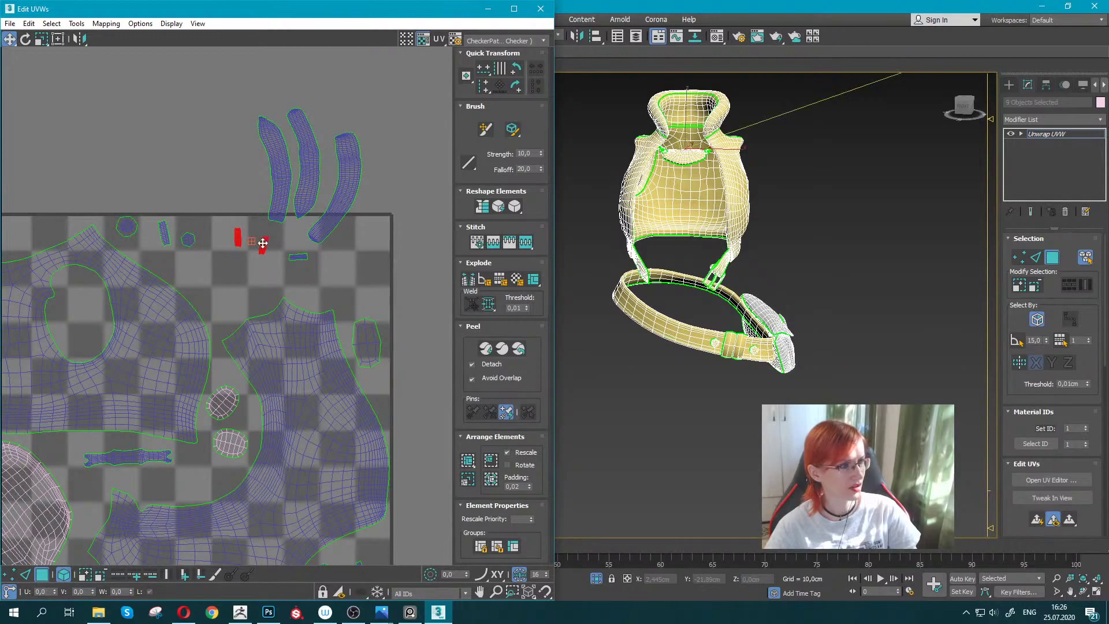
{"action": "left_click_drag", "start_coordinate": [260, 243], "coordinate": [179, 257]}
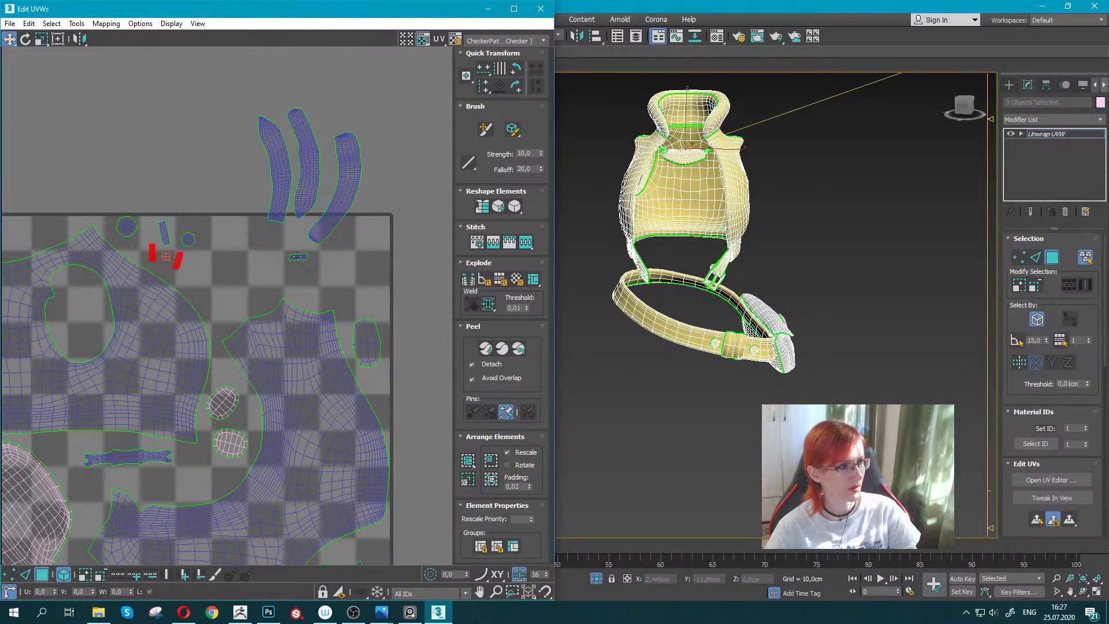
{"action": "mouse_move", "coordinate": [297, 257]}
{"action": "left_mouse_down"}
{"action": "mouse_move", "coordinate": [188, 262]}
{"action": "mouse_move", "coordinate": [198, 282]}
{"action": "left_mouse_up"}
Move the three long strip islands down-right and rotate them horizontal.
{"action": "left_click_drag", "start_coordinate": [229, 160], "coordinate": [360, 218]}
{"action": "mouse_move", "coordinate": [287, 181]}
{"action": "left_mouse_down"}
{"action": "mouse_move", "coordinate": [291, 257]}
{"action": "mouse_move", "coordinate": [223, 257]}
{"action": "mouse_move", "coordinate": [261, 207]}
{"action": "mouse_move", "coordinate": [359, 255]}
{"action": "left_mouse_up"}
{"action": "key", "text": "e"}
{"action": "key", "text": "w"}
{"action": "key", "text": "e"}
{"action": "left_click", "coordinate": [262, 206]}
{"action": "key", "text": "w"}
Select the small right-side piece and nudge it down slightly.
{"action": "left_click", "coordinate": [364, 344]}
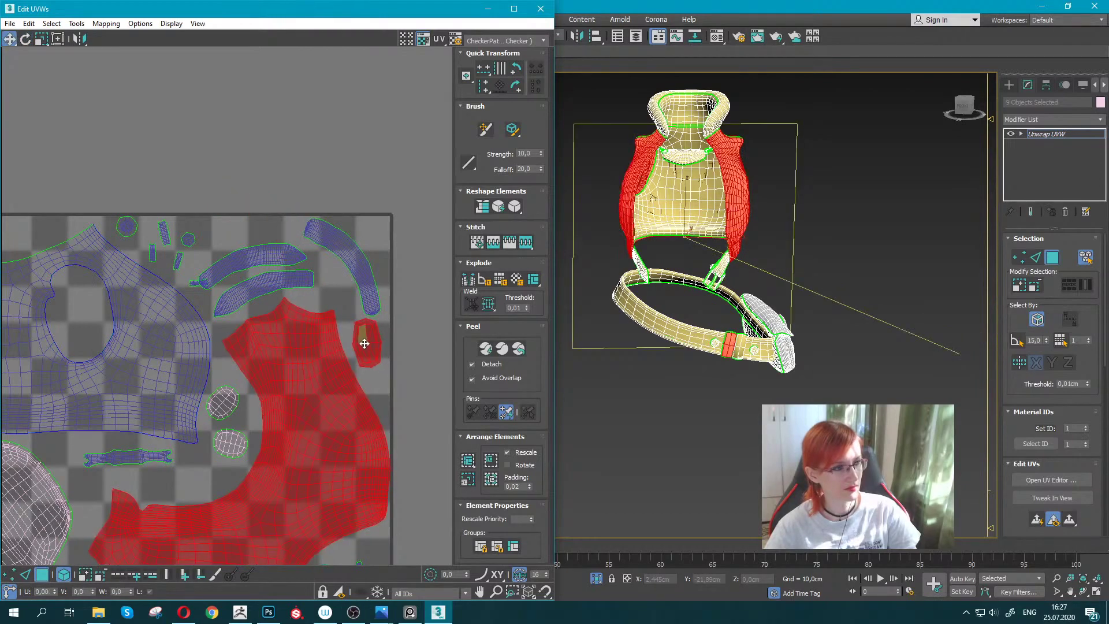
{"action": "left_click", "coordinate": [367, 341]}
{"action": "left_click_drag", "start_coordinate": [367, 341], "coordinate": [370, 350]}
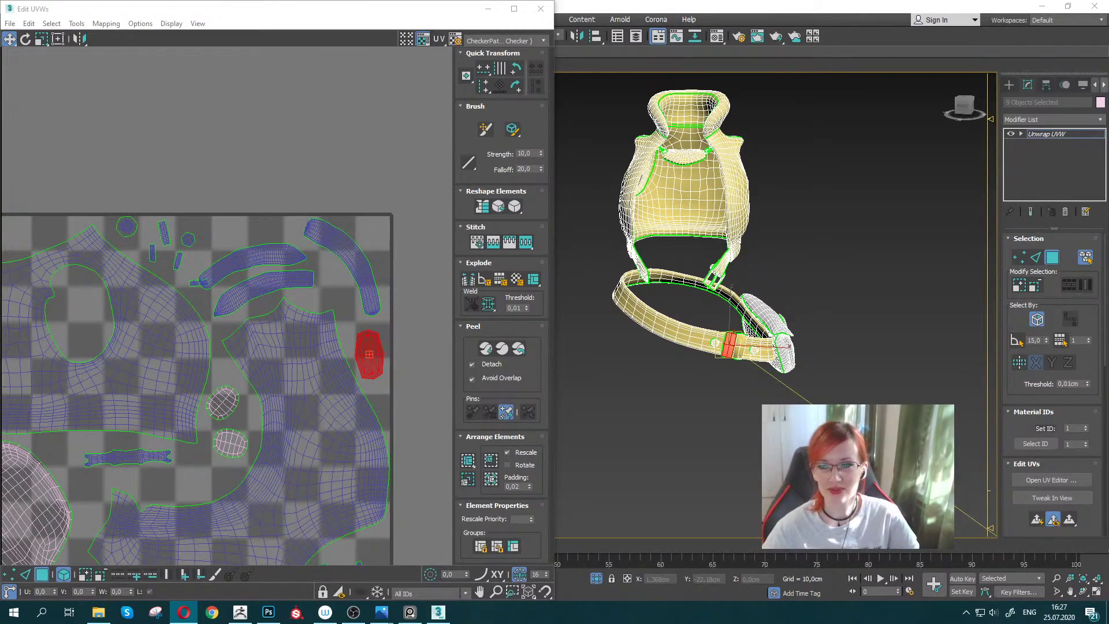
Move the oval and square islands into the open area and stand the oval upright.
{"action": "scroll", "coordinate": [233, 341], "scroll_direction": "down", "scroll_amount": 3}
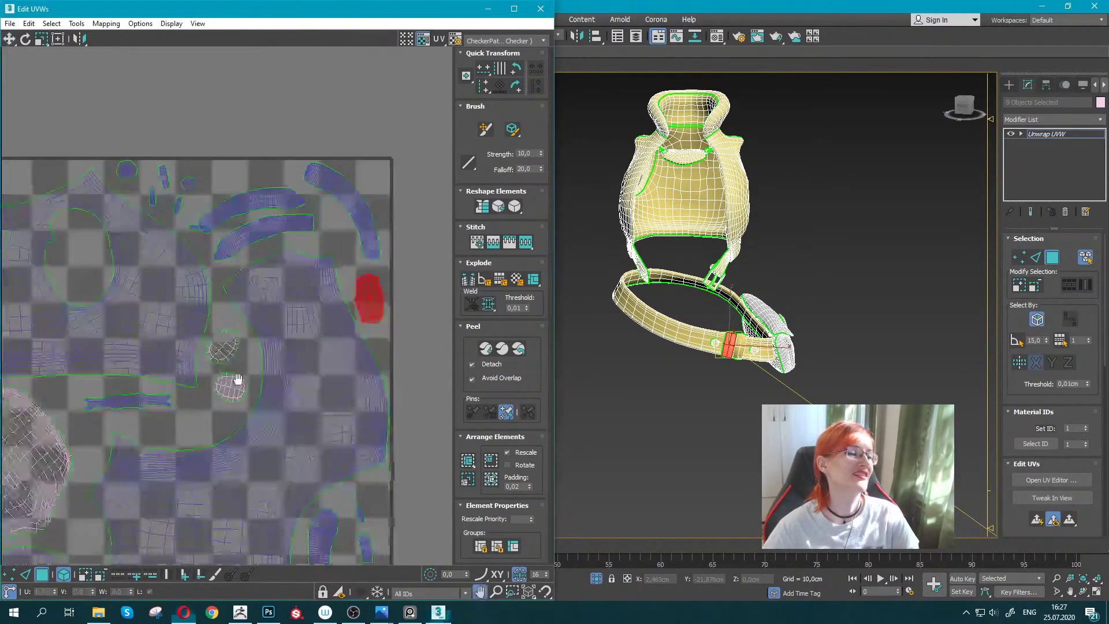
{"action": "scroll", "coordinate": [227, 383], "scroll_direction": "down", "scroll_amount": 3}
{"action": "scroll", "coordinate": [154, 401], "scroll_direction": "up", "scroll_amount": 1}
{"action": "scroll", "coordinate": [188, 424], "scroll_direction": "up", "scroll_amount": 1}
{"action": "scroll", "coordinate": [188, 427], "scroll_direction": "up", "scroll_amount": 1}
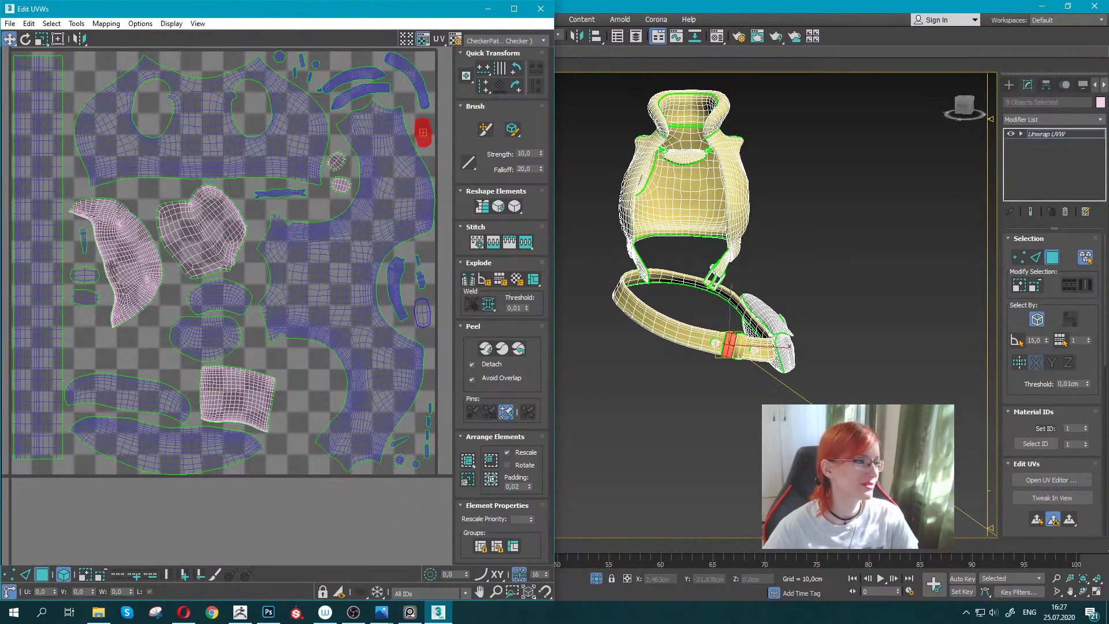
{"action": "left_click", "coordinate": [215, 329]}
{"action": "left_click_drag", "start_coordinate": [206, 330], "coordinate": [302, 365]}
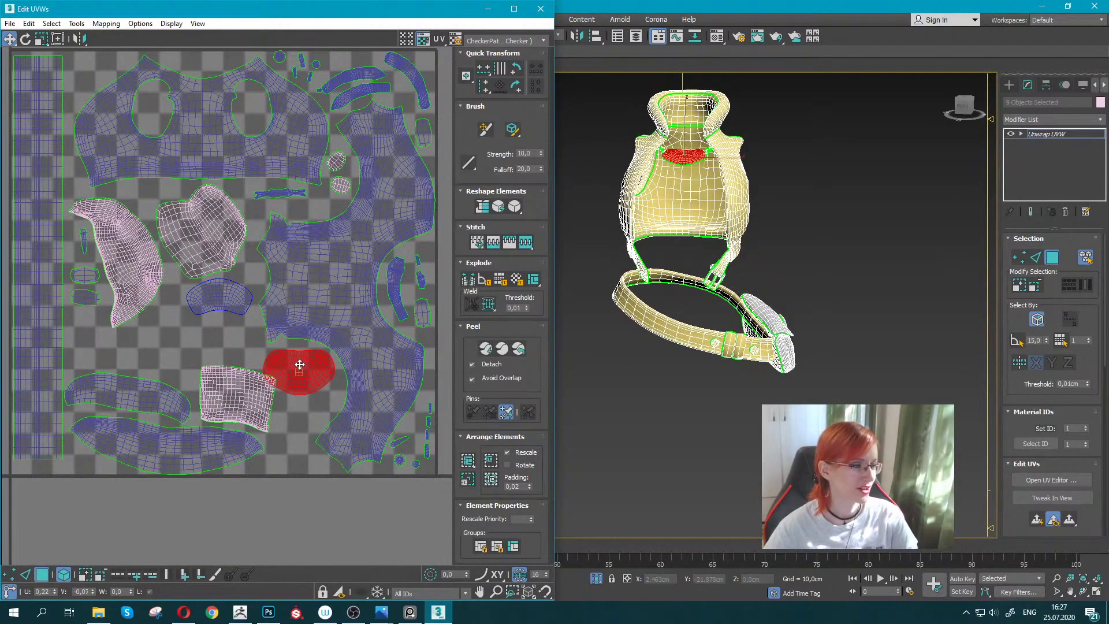
{"action": "left_click_drag", "start_coordinate": [213, 382], "coordinate": [163, 331]}
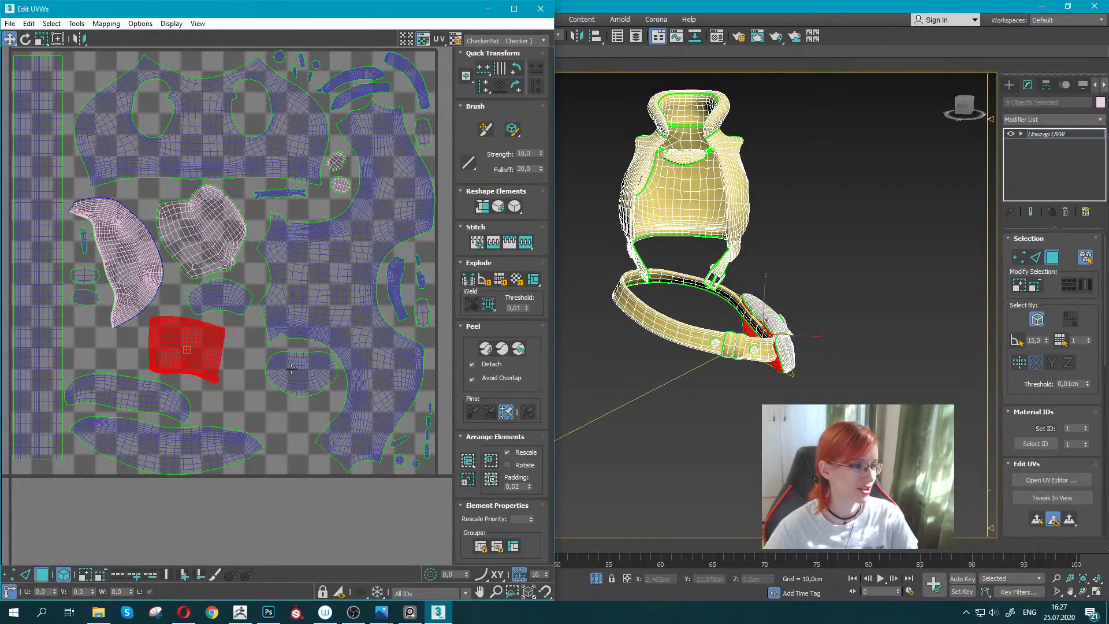
{"action": "mouse_move", "coordinate": [294, 369]}
{"action": "left_mouse_down"}
{"action": "mouse_move", "coordinate": [248, 377]}
{"action": "mouse_move", "coordinate": [284, 383]}
{"action": "mouse_move", "coordinate": [279, 405]}
{"action": "mouse_move", "coordinate": [312, 386]}
{"action": "left_mouse_up"}
{"action": "key", "text": "e"}
{"action": "key", "text": "w"}
Reposition the second oval and square, then slightly enlarge the crescent, blob and square islands.
{"action": "left_click_drag", "start_coordinate": [214, 302], "coordinate": [261, 386]}
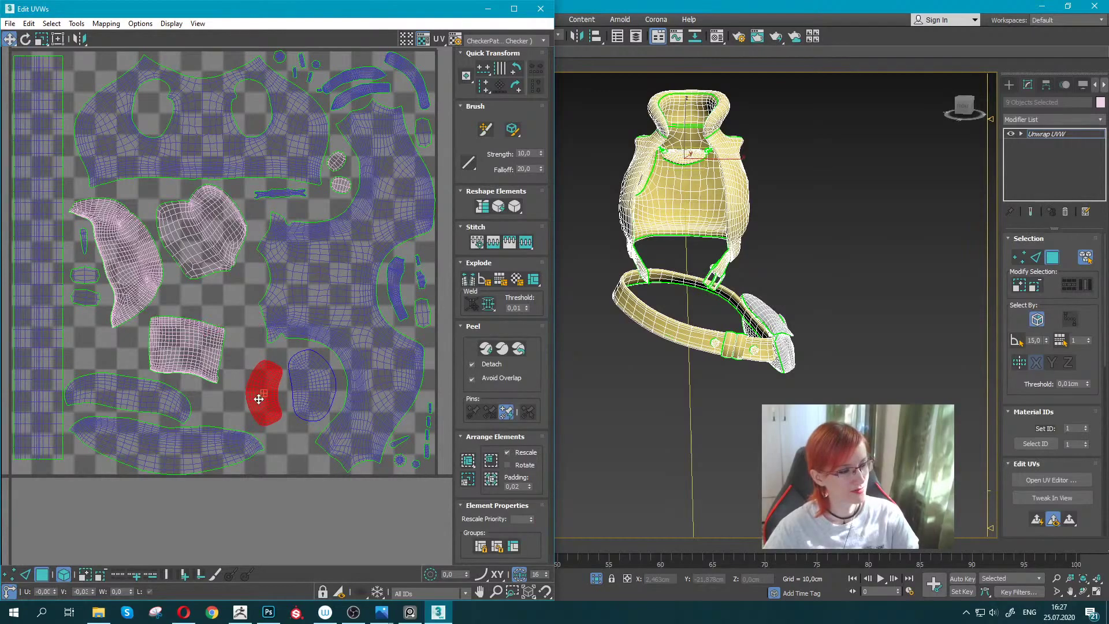
{"action": "left_click_drag", "start_coordinate": [193, 342], "coordinate": [208, 322]}
{"action": "mouse_move", "coordinate": [135, 203]}
{"action": "left_mouse_down", "text": "ctrl"}
{"action": "mouse_move", "coordinate": [203, 264]}
{"action": "mouse_move", "coordinate": [223, 267]}
{"action": "mouse_move", "coordinate": [214, 215]}
{"action": "left_mouse_up", "text": "ctrl"}
{"action": "left_click", "coordinate": [199, 264]}
{"action": "key", "text": "e"}
Select the small strap pieces beside the crescent island and move them up and right.
{"action": "key", "text": "w"}
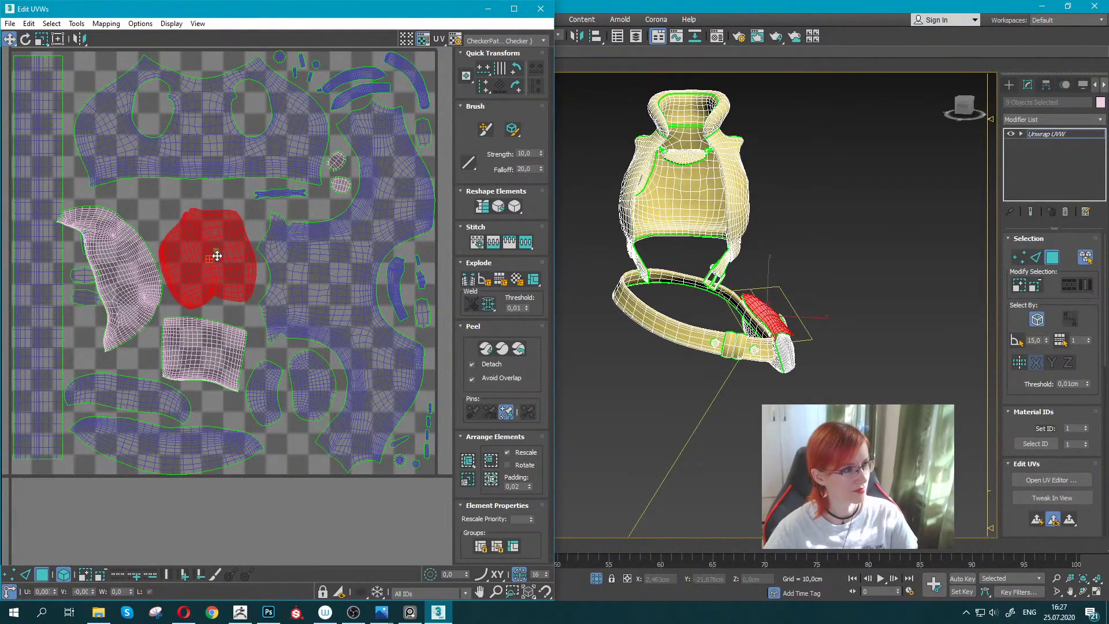
{"action": "scroll", "coordinate": [167, 301], "scroll_direction": "up", "scroll_amount": 2}
{"action": "left_click", "coordinate": [158, 270]}
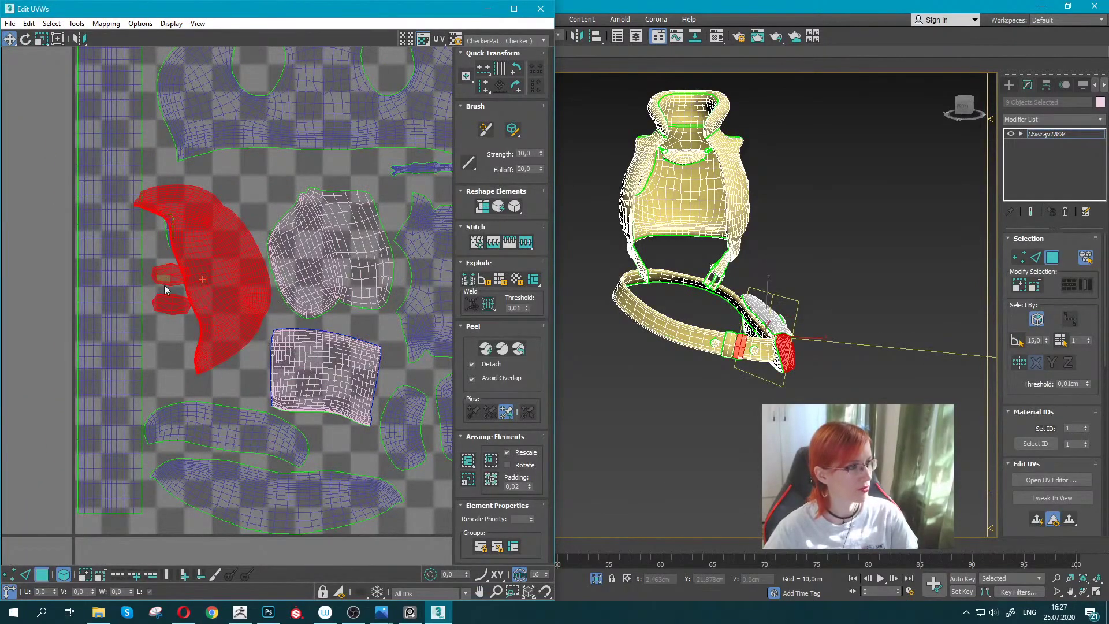
{"action": "left_click", "coordinate": [228, 362], "text": "alt"}
{"action": "scroll", "coordinate": [186, 314], "scroll_direction": "down", "scroll_amount": 3}
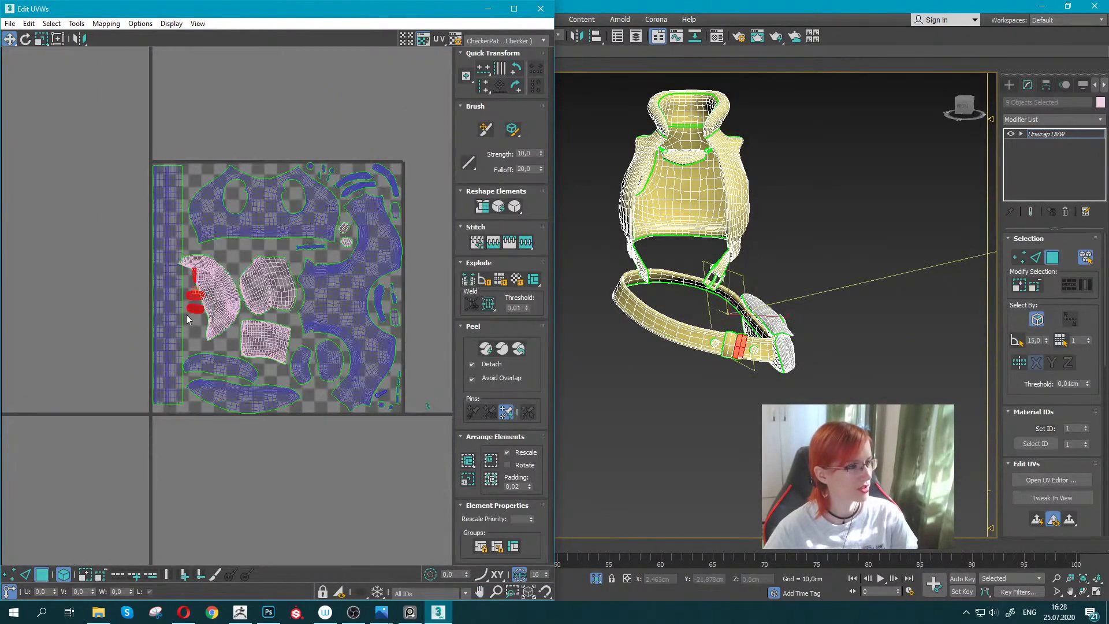
{"action": "mouse_move", "coordinate": [197, 309]}
{"action": "left_mouse_down"}
{"action": "mouse_move", "coordinate": [245, 249]}
{"action": "mouse_move", "coordinate": [224, 229]}
{"action": "mouse_move", "coordinate": [242, 202]}
{"action": "mouse_move", "coordinate": [273, 237]}
{"action": "mouse_move", "coordinate": [254, 242]}
{"action": "left_mouse_up"}
{"action": "scroll", "coordinate": [243, 252], "scroll_direction": "up", "scroll_amount": 3}
Rotate the small strap pieces and the large crescent shell upright.
{"action": "key", "text": "e"}
{"action": "key", "text": "w"}
{"action": "key", "text": "e"}
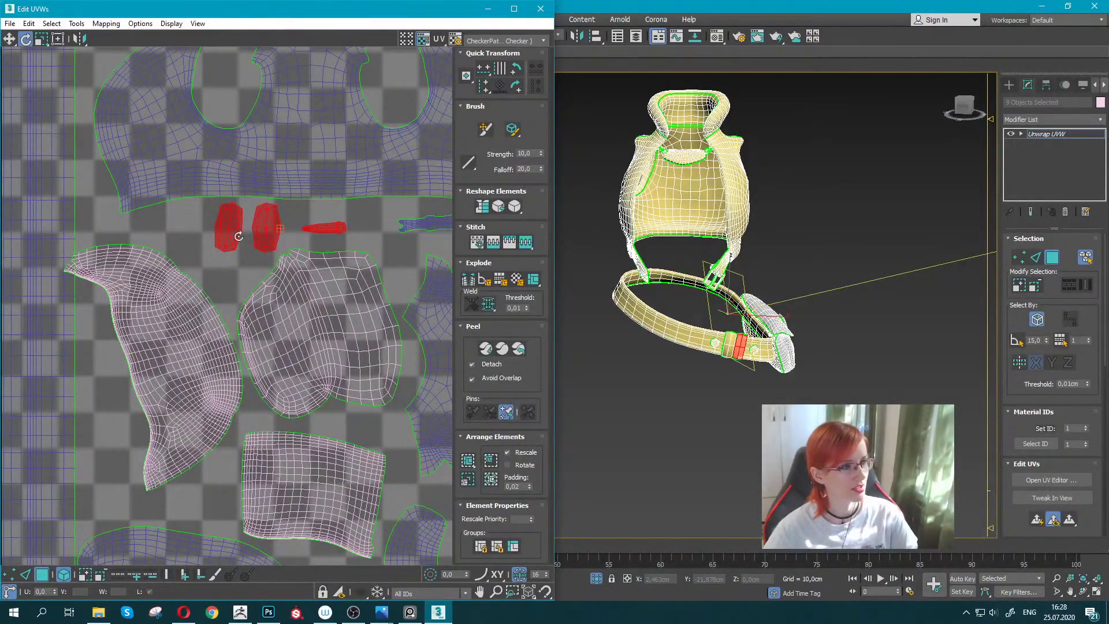
{"action": "left_click", "coordinate": [228, 228]}
{"action": "left_click", "coordinate": [129, 279]}
{"action": "left_click_drag", "start_coordinate": [143, 354], "coordinate": [152, 359]}
{"action": "key", "text": "w"}
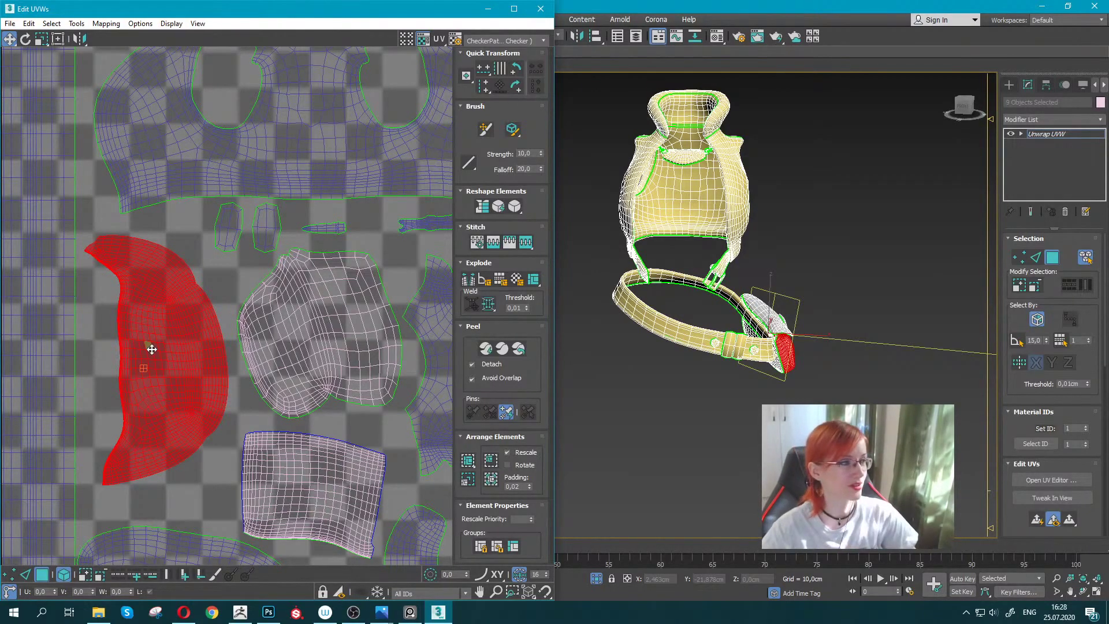
Nudge the blob shell left and fit the two small shells above the heart-shaped island, then close the UV editor.
{"action": "middle_click_drag", "start_coordinate": [228, 301], "coordinate": [154, 279]}
{"action": "left_click_drag", "start_coordinate": [258, 352], "coordinate": [254, 352]}
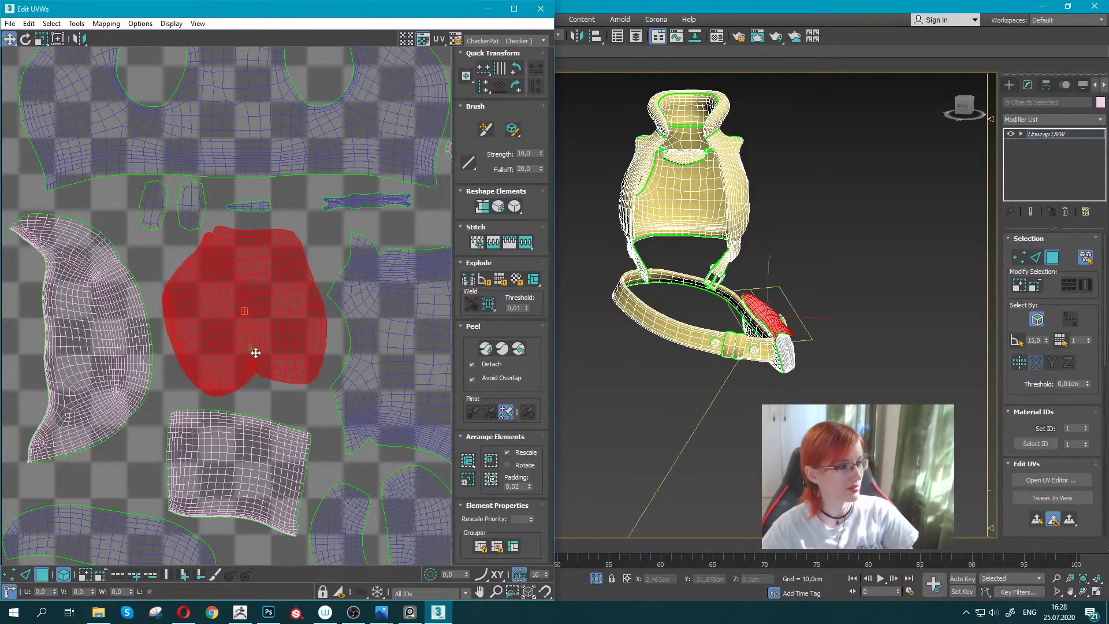
{"action": "mouse_move", "coordinate": [118, 199]}
{"action": "left_mouse_down"}
{"action": "mouse_move", "coordinate": [199, 213]}
{"action": "mouse_move", "coordinate": [170, 202]}
{"action": "left_mouse_up"}
{"action": "scroll", "coordinate": [174, 203], "scroll_direction": "down", "scroll_amount": 5}
{"action": "middle_click_drag", "start_coordinate": [256, 397], "coordinate": [202, 377]}
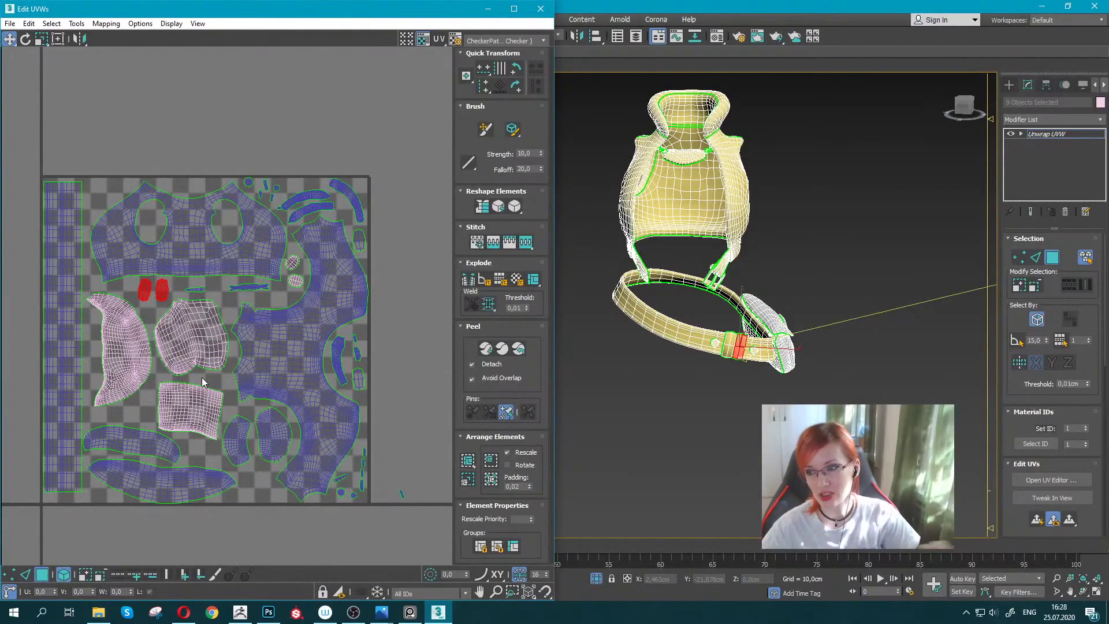
{"action": "left_click", "coordinate": [540, 9]}
Group the selected vest, belt and pouch as Group64217.
{"action": "middle_click_drag", "start_coordinate": [675, 150], "coordinate": [482, 189]}
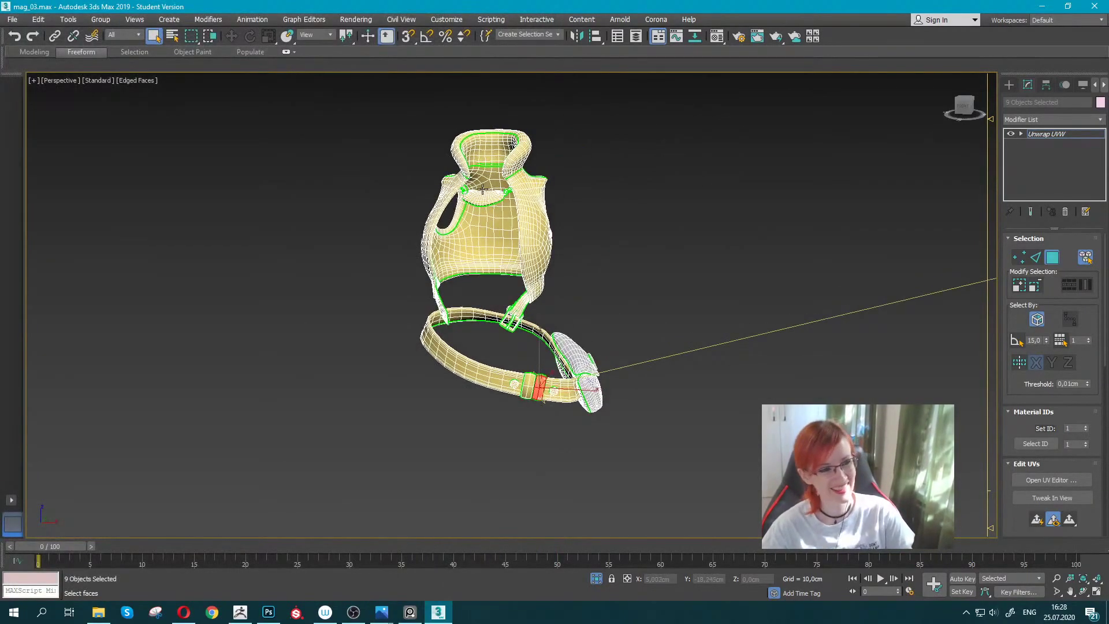
{"action": "left_click", "coordinate": [1036, 135]}
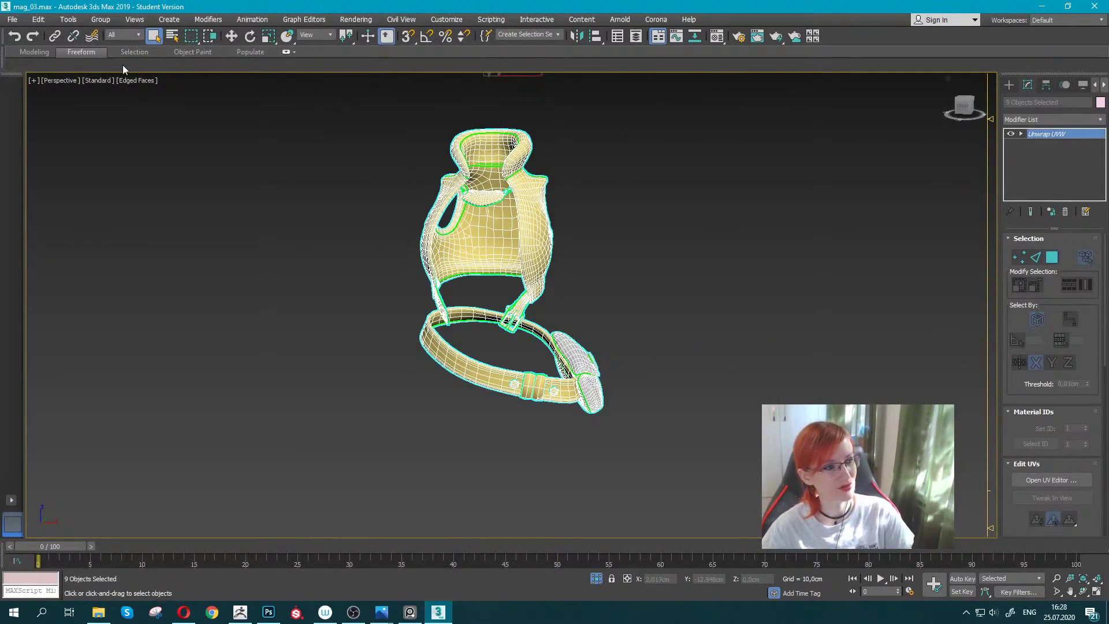
{"action": "left_click", "coordinate": [101, 19]}
{"action": "left_click", "coordinate": [105, 41]}
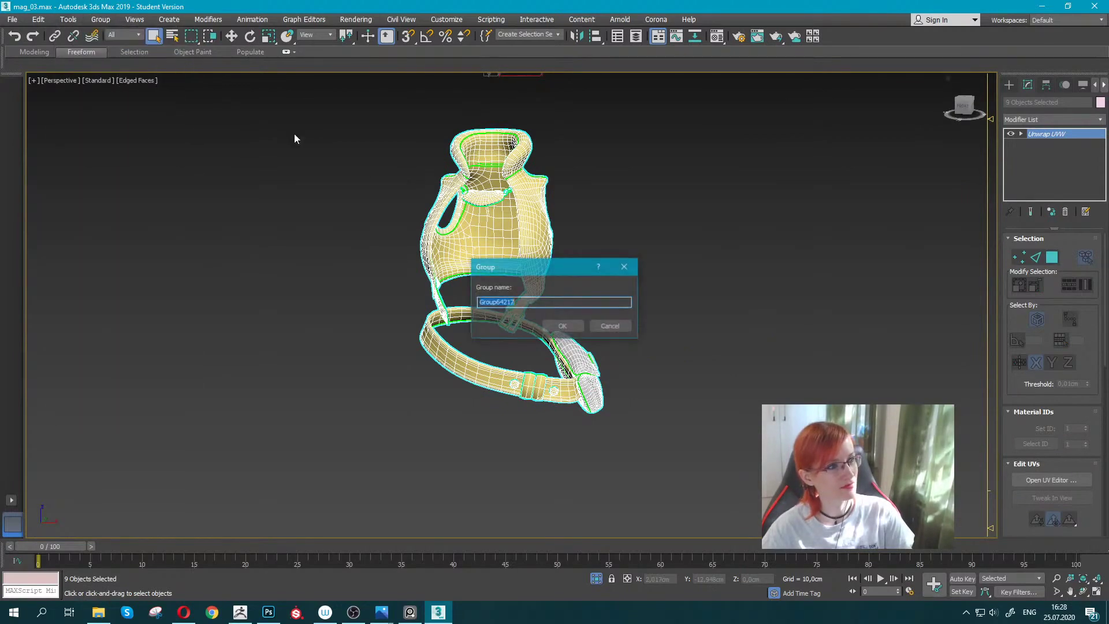
{"action": "left_click", "coordinate": [564, 327]}
End isolation to show the whole character and reframe the view on it.
{"action": "right_click", "coordinate": [531, 249]}
{"action": "left_click", "coordinate": [555, 157]}
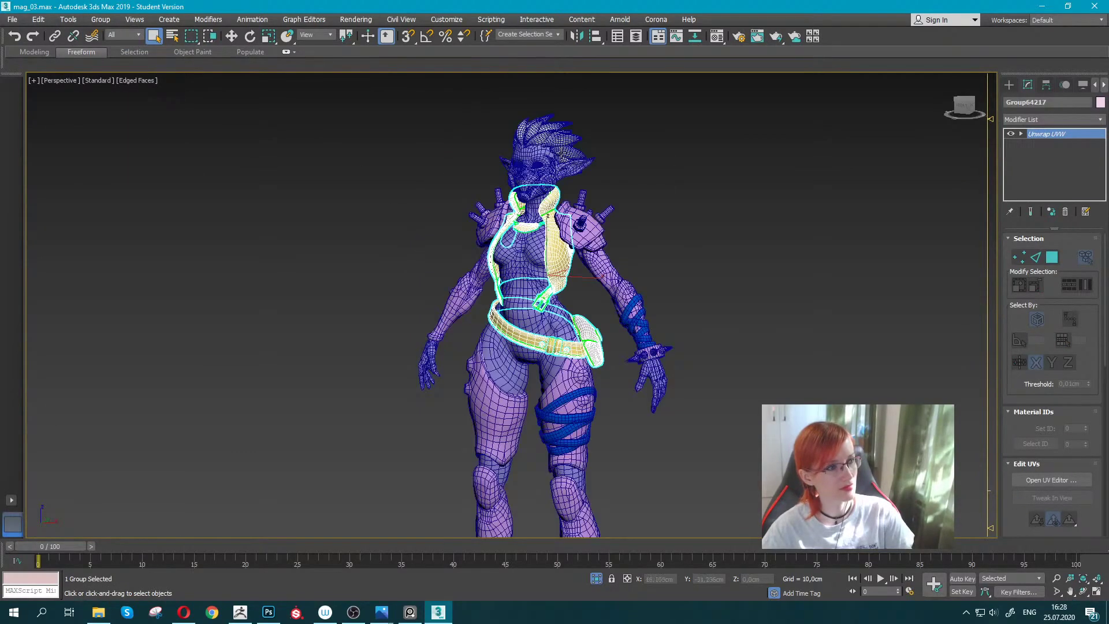
{"action": "left_click", "coordinate": [706, 192]}
{"action": "middle_click_drag", "start_coordinate": [634, 200], "coordinate": [574, 237]}
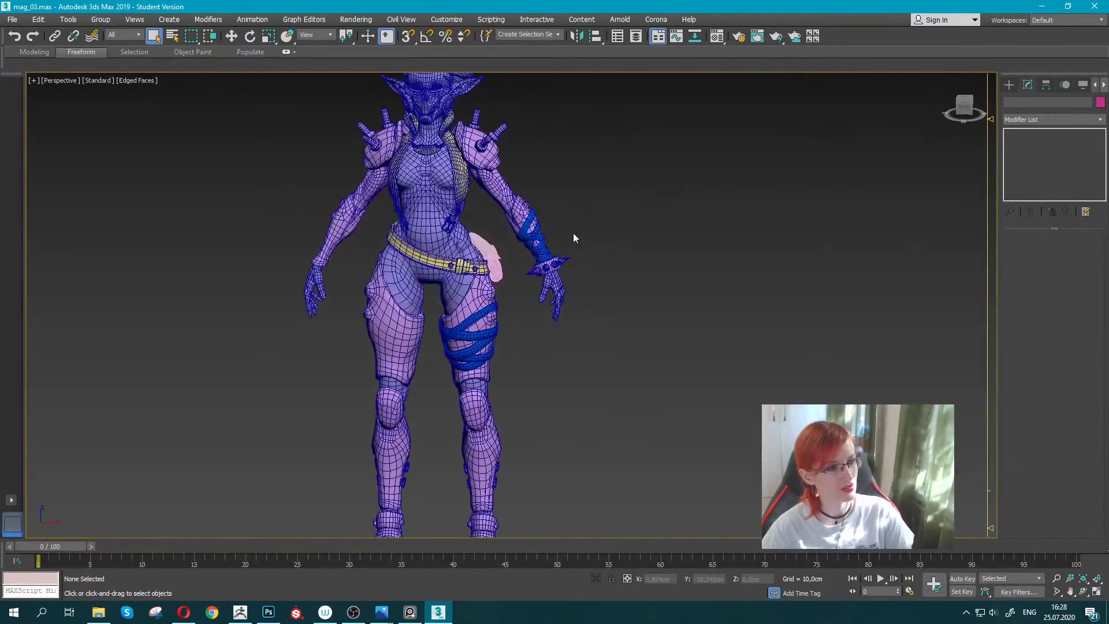
Select the vest and belt group and briefly check the Material Editor.
{"action": "left_click", "coordinate": [489, 254]}
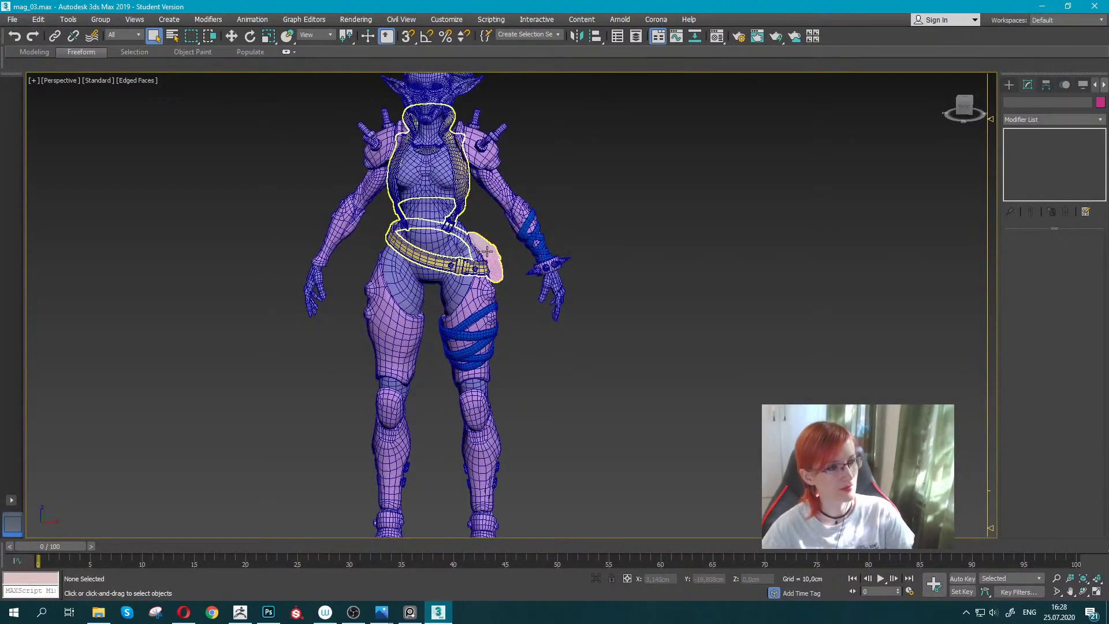
{"action": "left_click", "coordinate": [718, 37]}
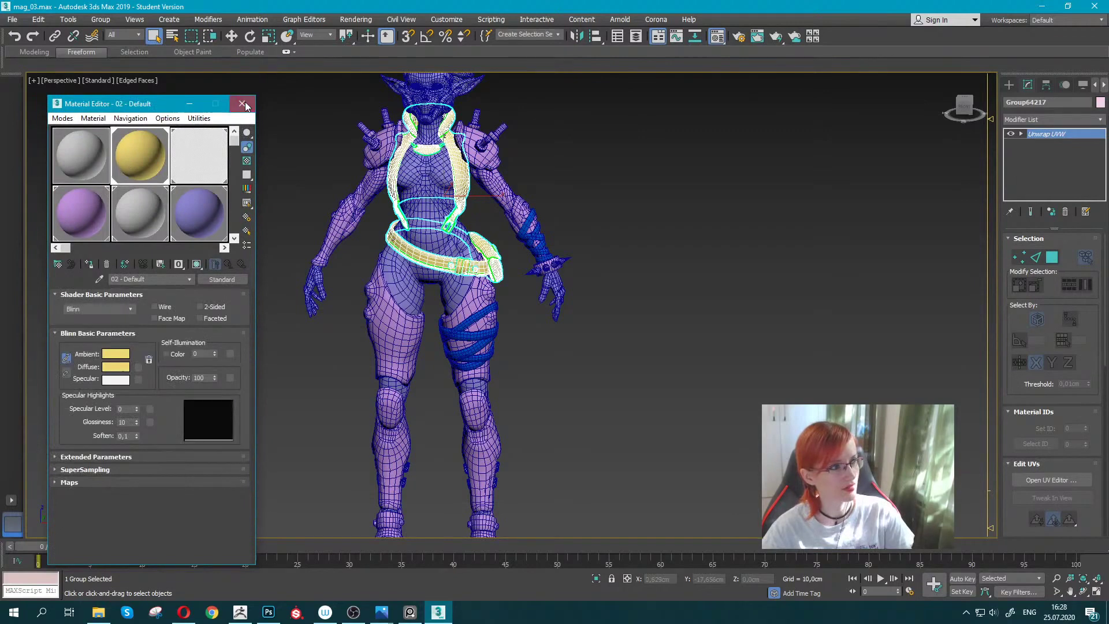
{"action": "left_click", "coordinate": [242, 104]}
{"action": "left_click", "coordinate": [623, 185]}
{"action": "mouse_move", "coordinate": [625, 327]}
{"action": "middle_mouse_down"}
{"action": "mouse_move", "coordinate": [624, 339]}
{"action": "mouse_move", "coordinate": [629, 328]}
{"action": "middle_mouse_up"}
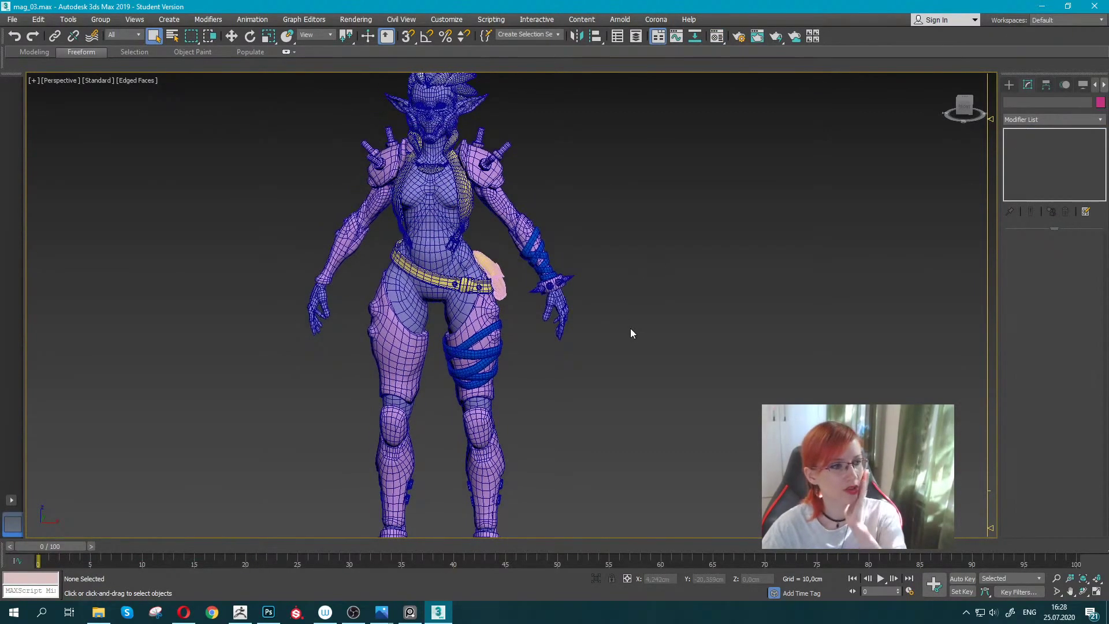
Select the wrist and thigh straps, then the shin strap pieces.
{"action": "left_click", "coordinate": [548, 261]}
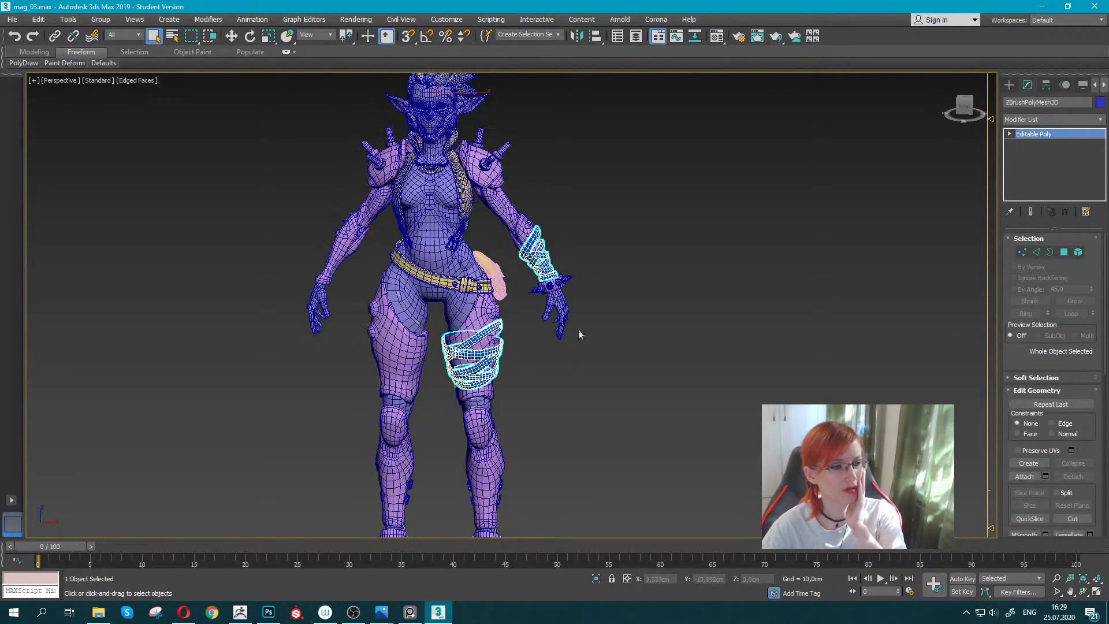
{"action": "middle_click_drag", "start_coordinate": [548, 438], "coordinate": [563, 319]}
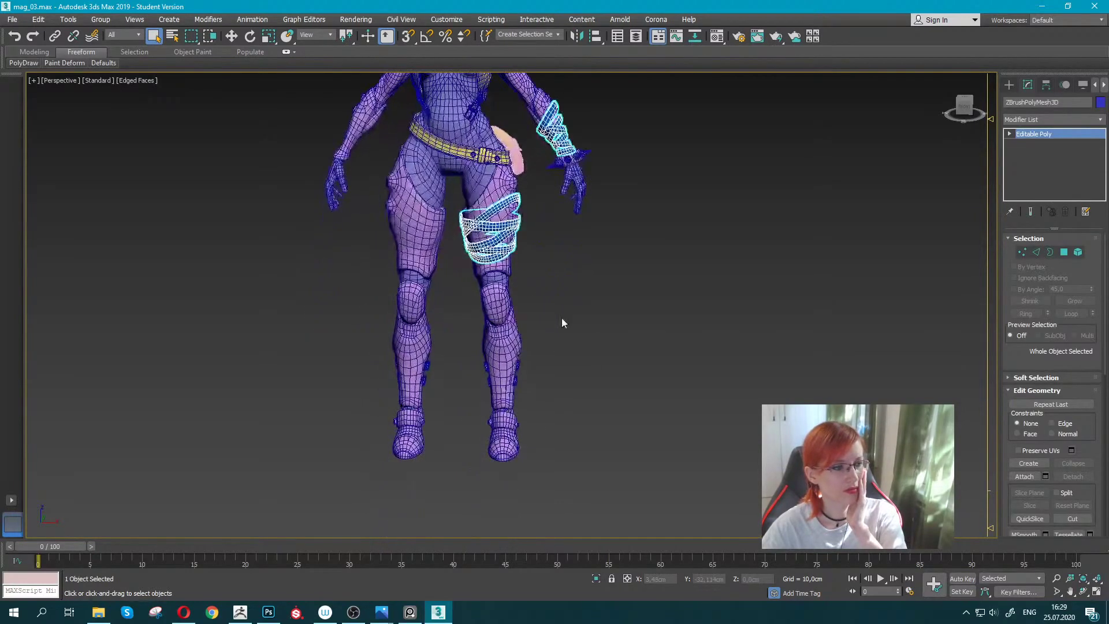
{"action": "left_click", "coordinate": [428, 368]}
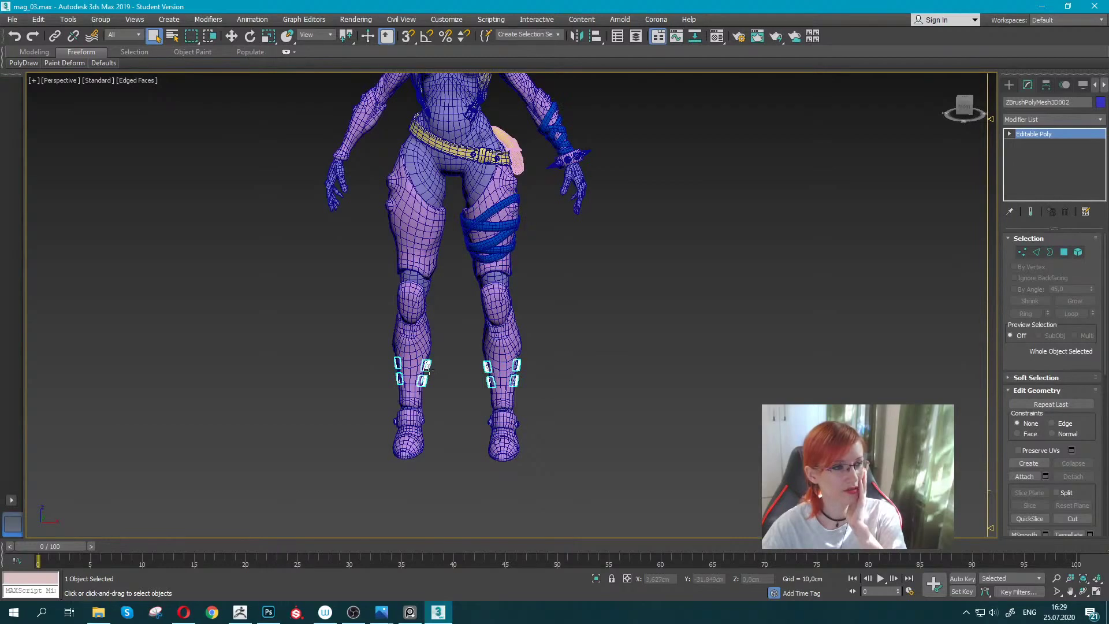
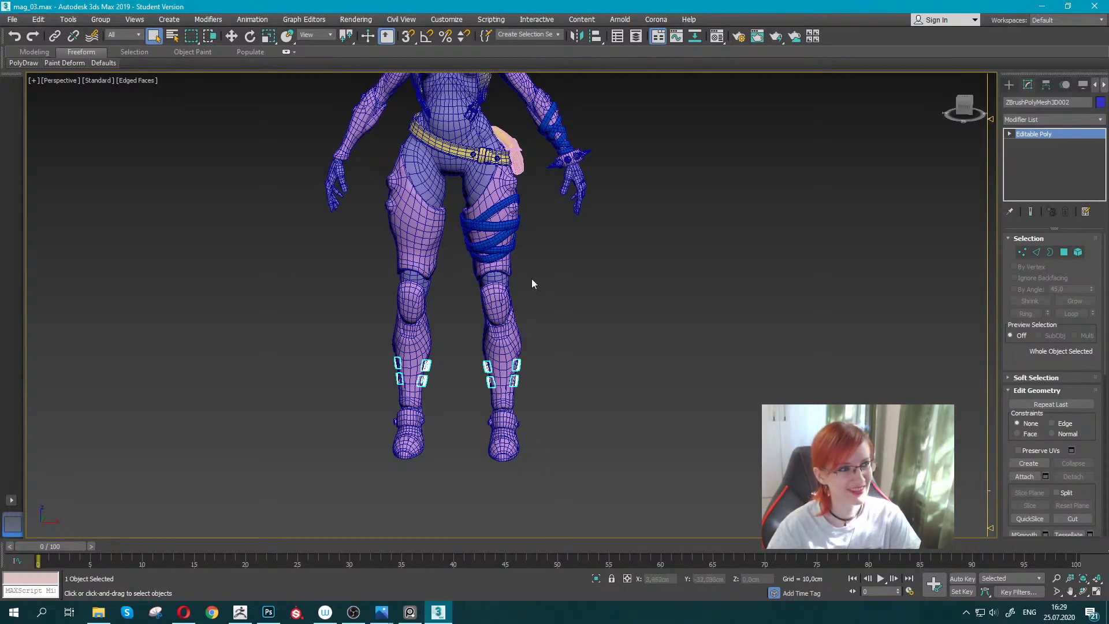
Select the thigh strap and bracelet mesh and add an Unwrap UVW modifier.
{"action": "scroll", "coordinate": [446, 272], "scroll_direction": "up", "scroll_amount": 3}
{"action": "left_click", "coordinate": [508, 254]}
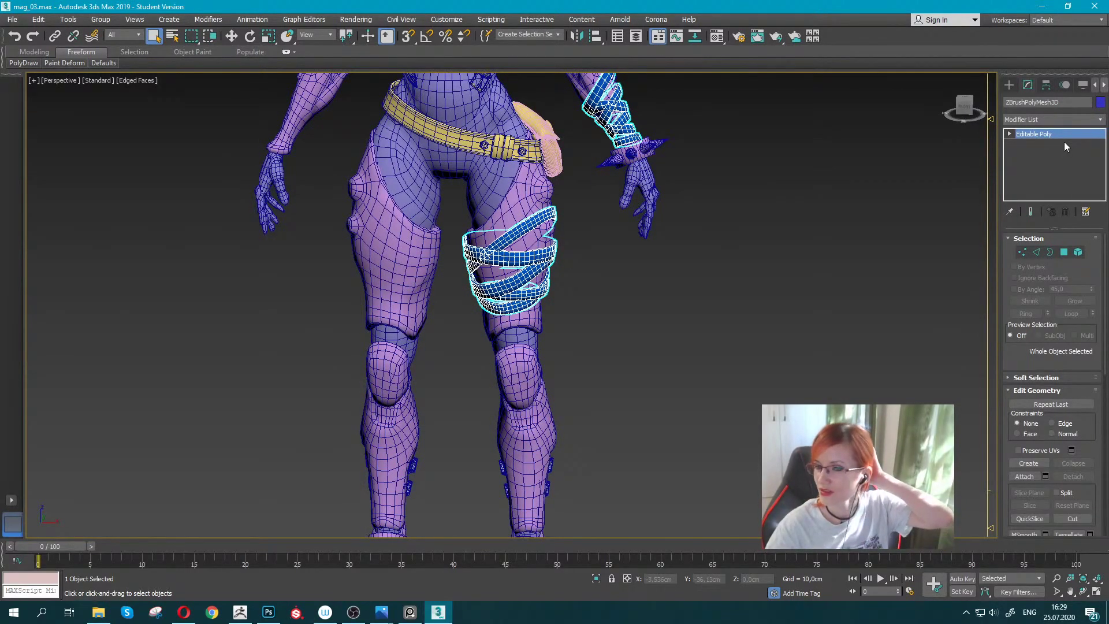
{"action": "left_click", "coordinate": [1095, 120]}
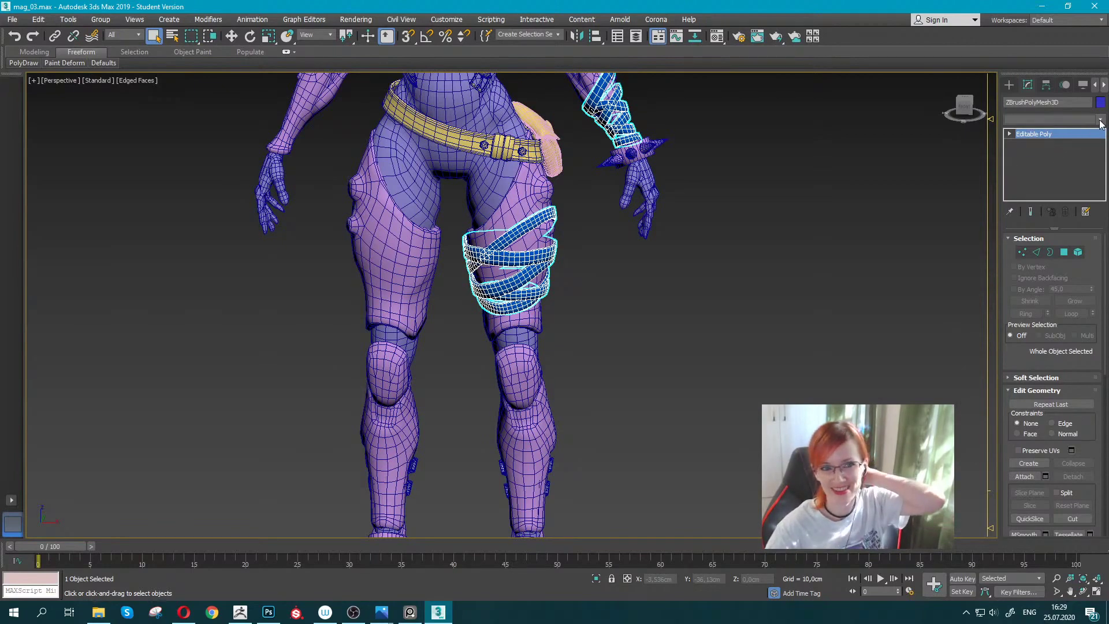
{"action": "left_click_drag", "start_coordinate": [1099, 155], "coordinate": [1100, 433]}
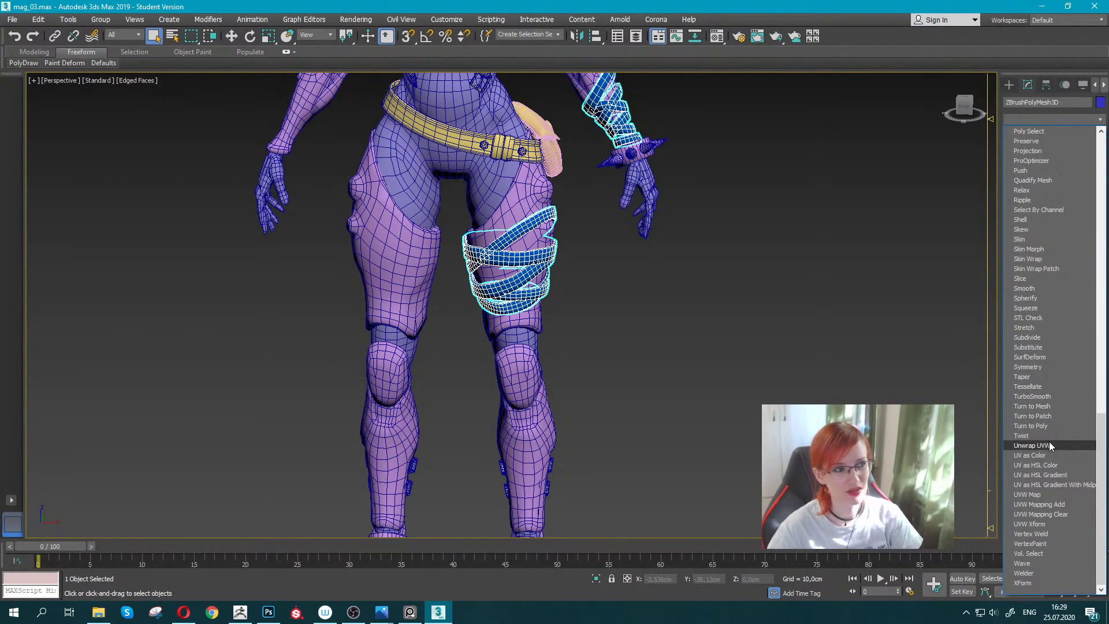
{"action": "left_click", "coordinate": [1046, 446]}
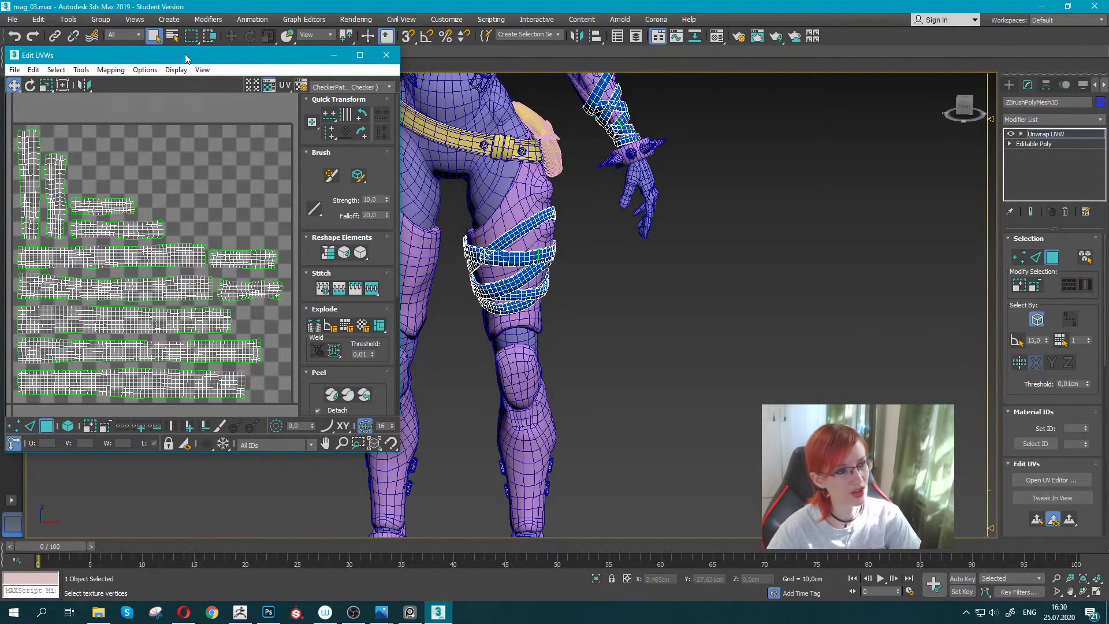
Inspect the strap, recenter the UV islands, and snap Edit UVWs to the screen's left half.
{"action": "mouse_move", "coordinate": [599, 231]}
{"action": "middle_mouse_down", "text": "alt"}
{"action": "mouse_move", "coordinate": [628, 358]}
{"action": "mouse_move", "coordinate": [485, 339]}
{"action": "middle_mouse_up", "text": "alt"}
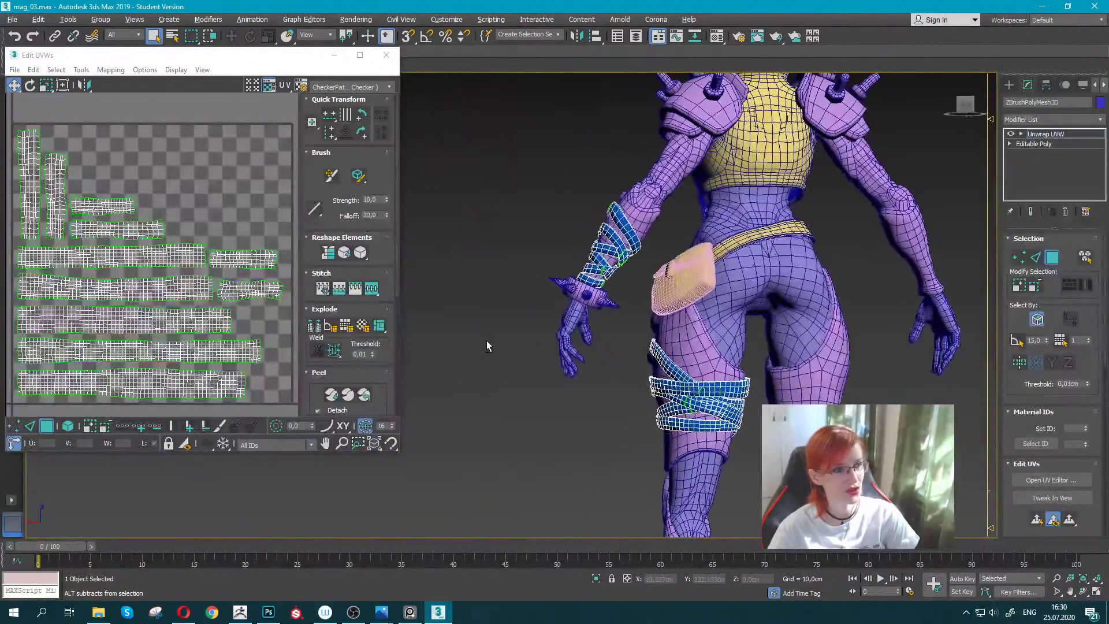
{"action": "scroll", "coordinate": [486, 341], "scroll_direction": "up", "scroll_amount": 3}
{"action": "scroll", "coordinate": [486, 341], "scroll_direction": "up", "scroll_amount": 3}
{"action": "scroll", "coordinate": [631, 333], "scroll_direction": "up", "scroll_amount": 3}
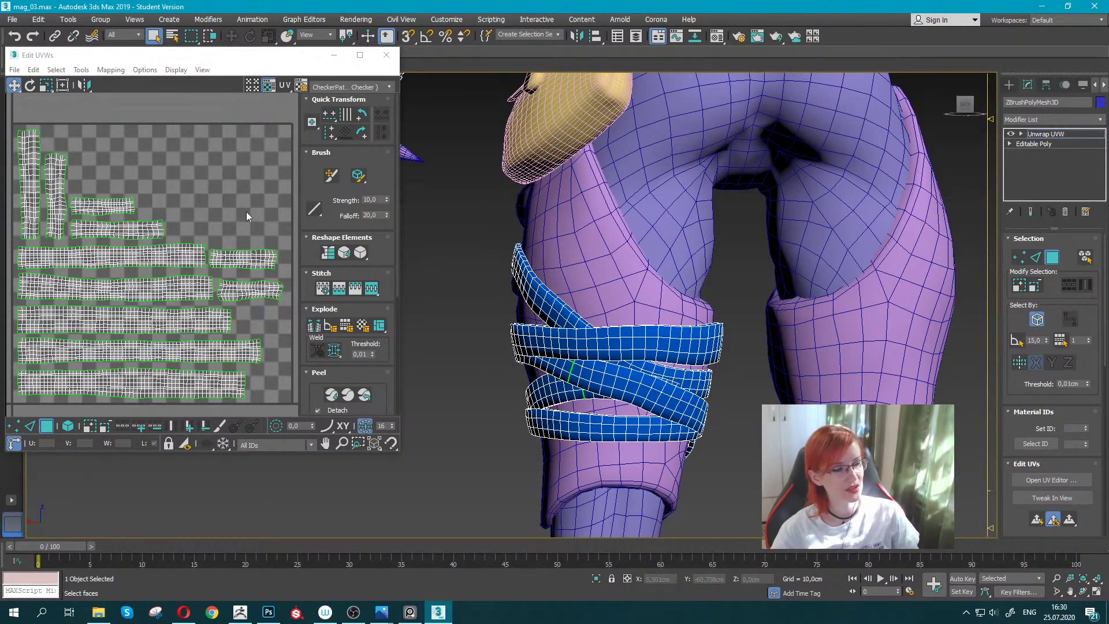
{"action": "middle_click_drag", "start_coordinate": [101, 242], "coordinate": [151, 211]}
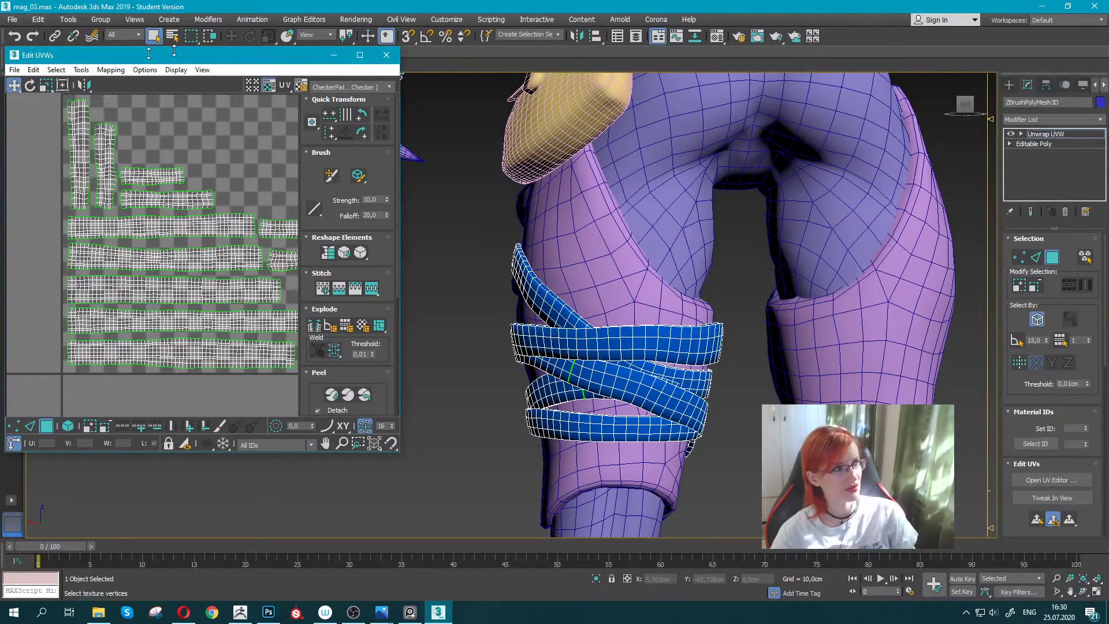
{"action": "left_click_drag", "start_coordinate": [173, 51], "coordinate": [1, 231]}
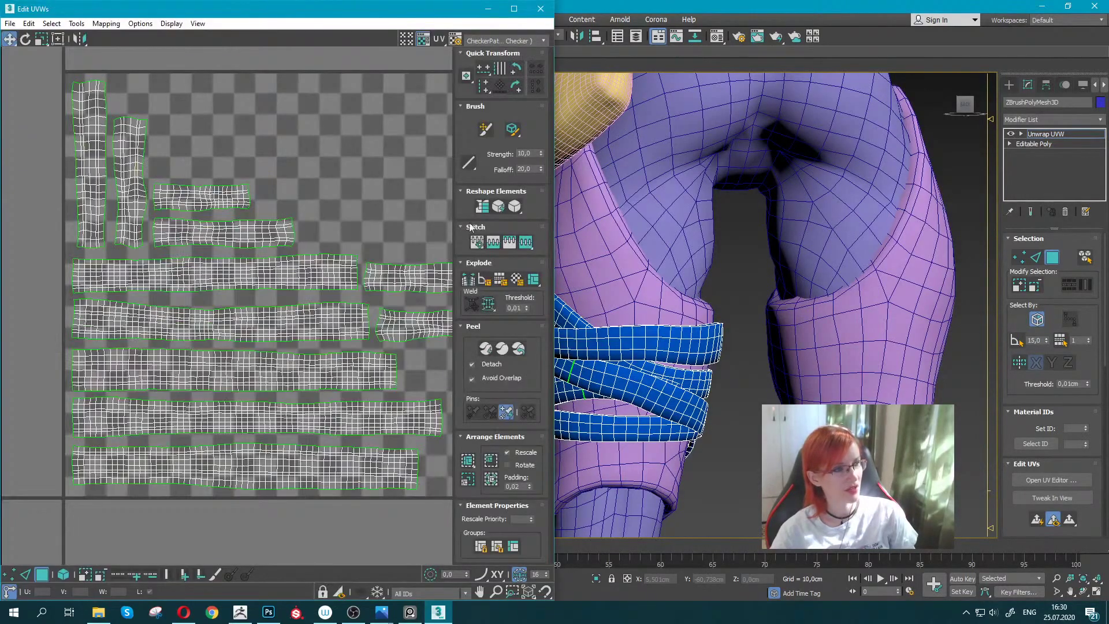
In Element mode, straighten the long horizontal island and the bottom strap islands.
{"action": "left_click_drag", "start_coordinate": [552, 224], "coordinate": [738, 231]}
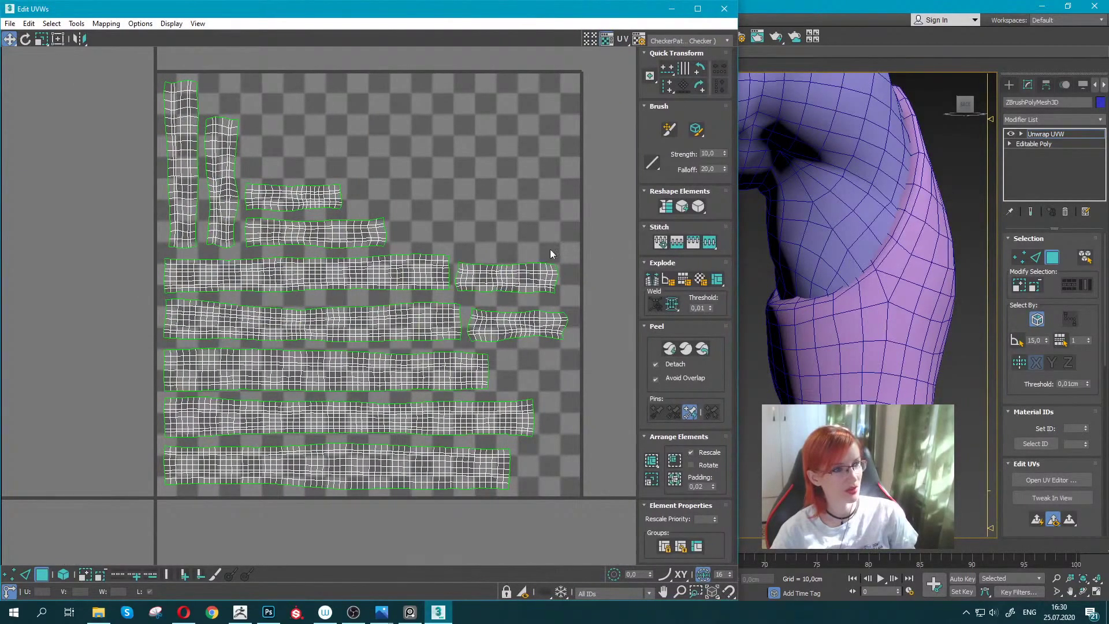
{"action": "left_click", "coordinate": [70, 575]}
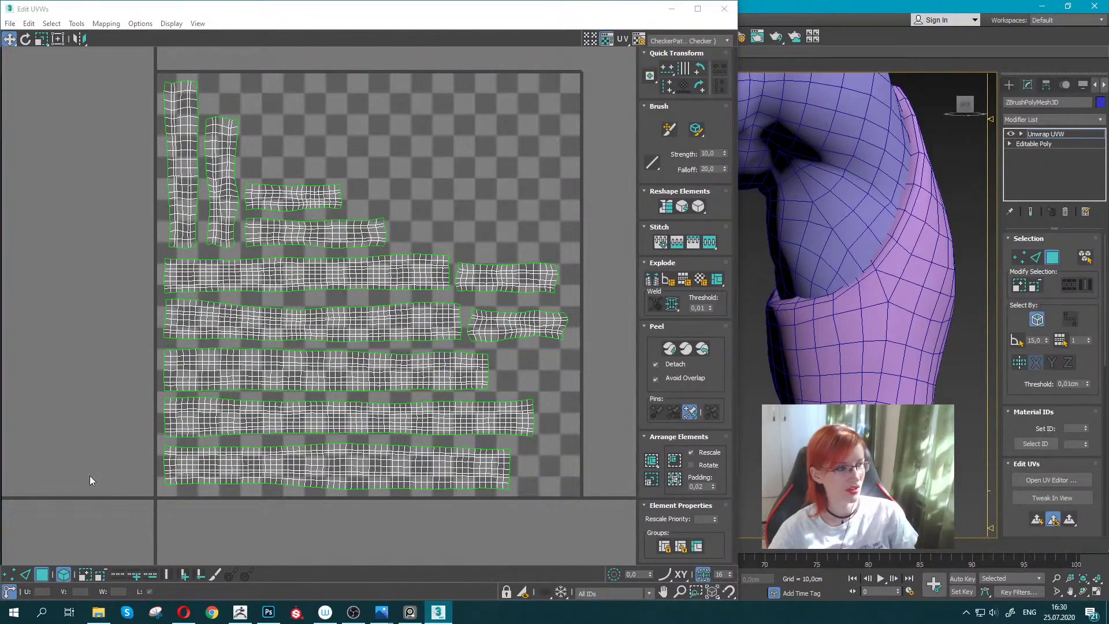
{"action": "left_click", "coordinate": [219, 373]}
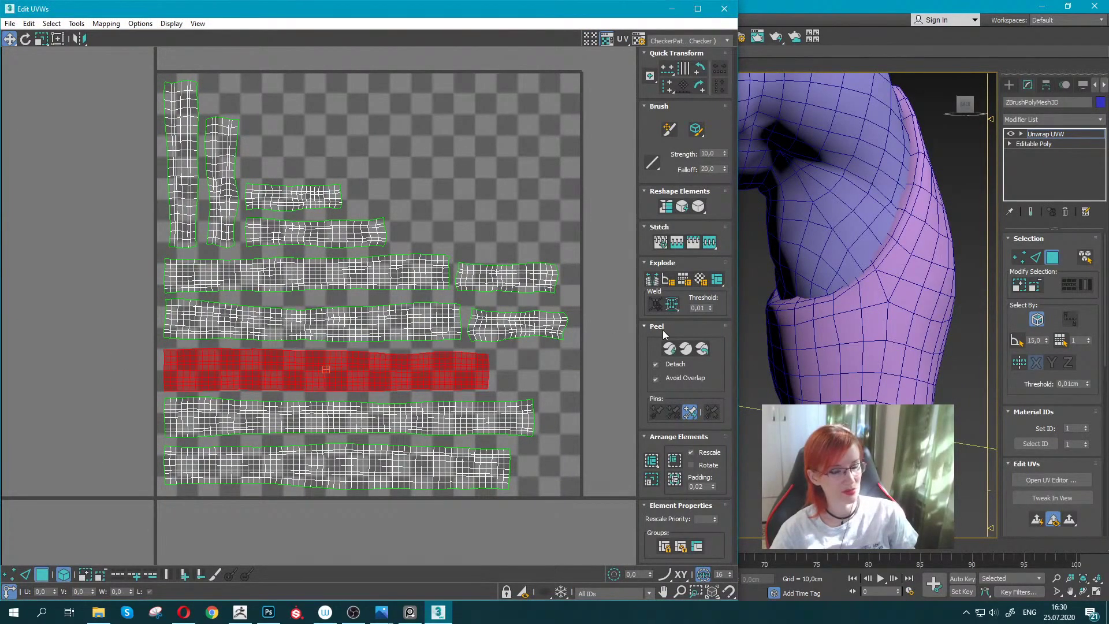
{"action": "left_click", "coordinate": [667, 207]}
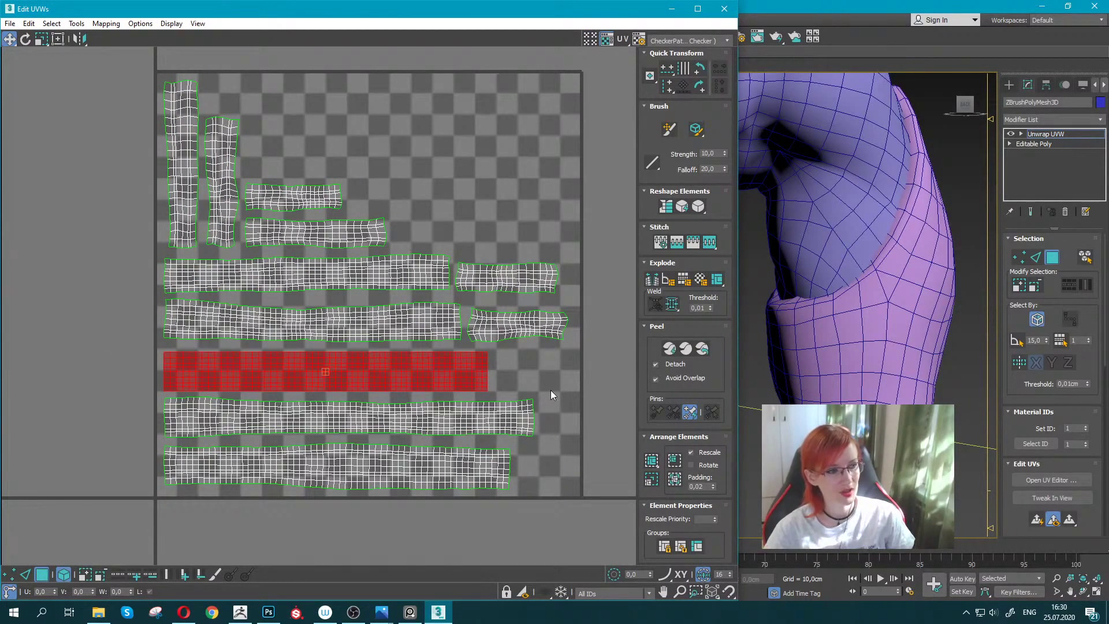
{"action": "left_click_drag", "start_coordinate": [492, 486], "coordinate": [439, 424]}
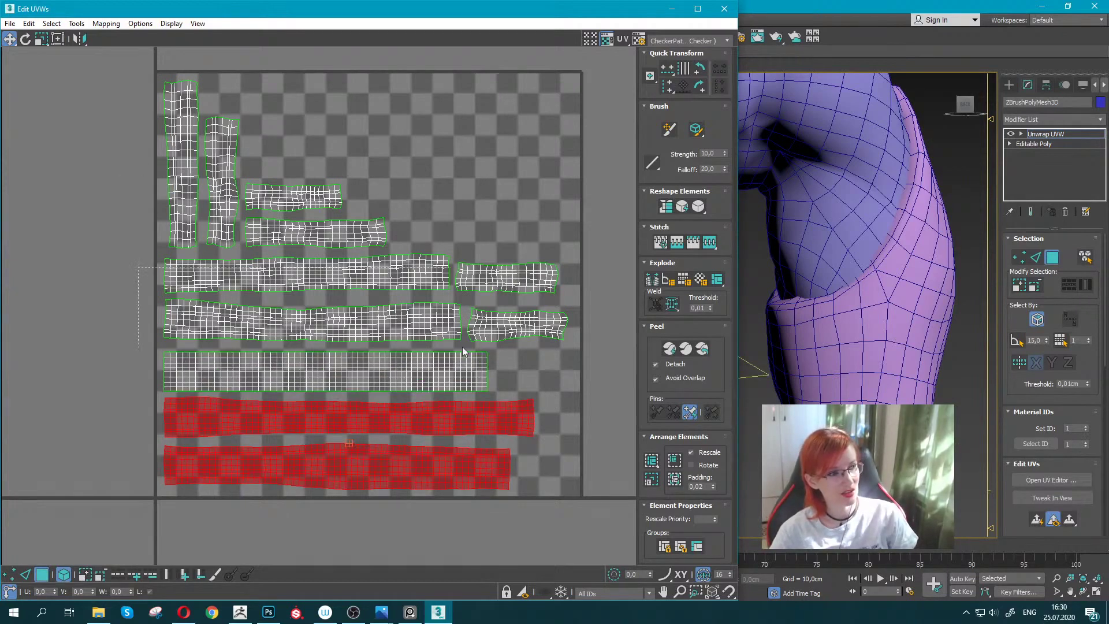
{"action": "left_click_drag", "start_coordinate": [462, 350], "coordinate": [559, 345], "text": "ctrl"}
{"action": "left_click", "coordinate": [667, 207]}
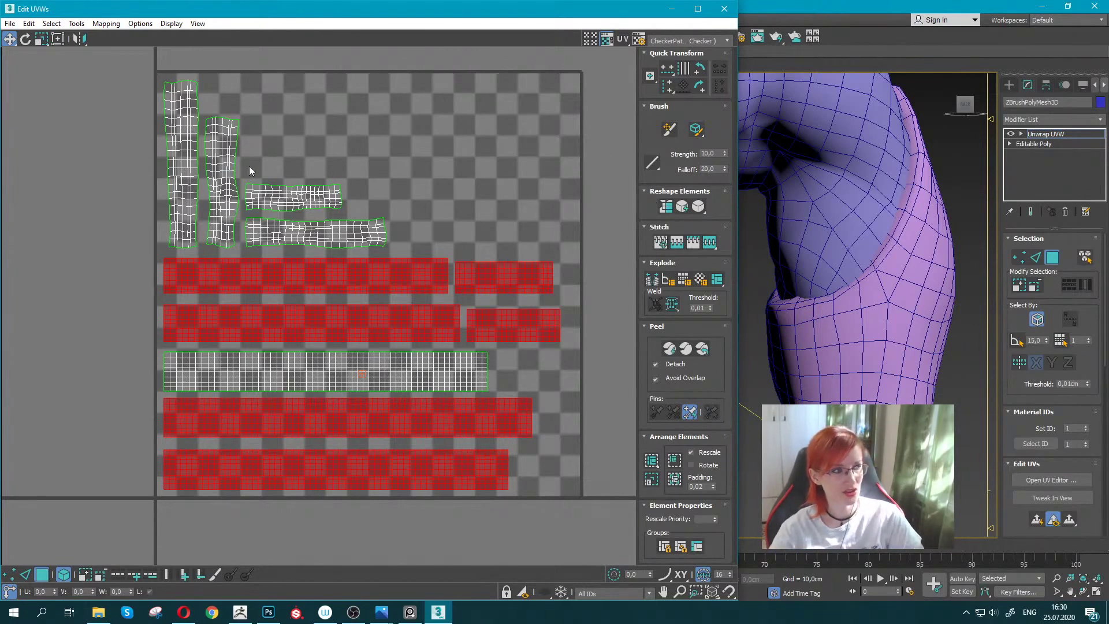
Straighten the two upper horizontal islands and the two vertical islands.
{"action": "left_click_drag", "start_coordinate": [249, 170], "coordinate": [330, 224]}
{"action": "left_click", "coordinate": [664, 210]}
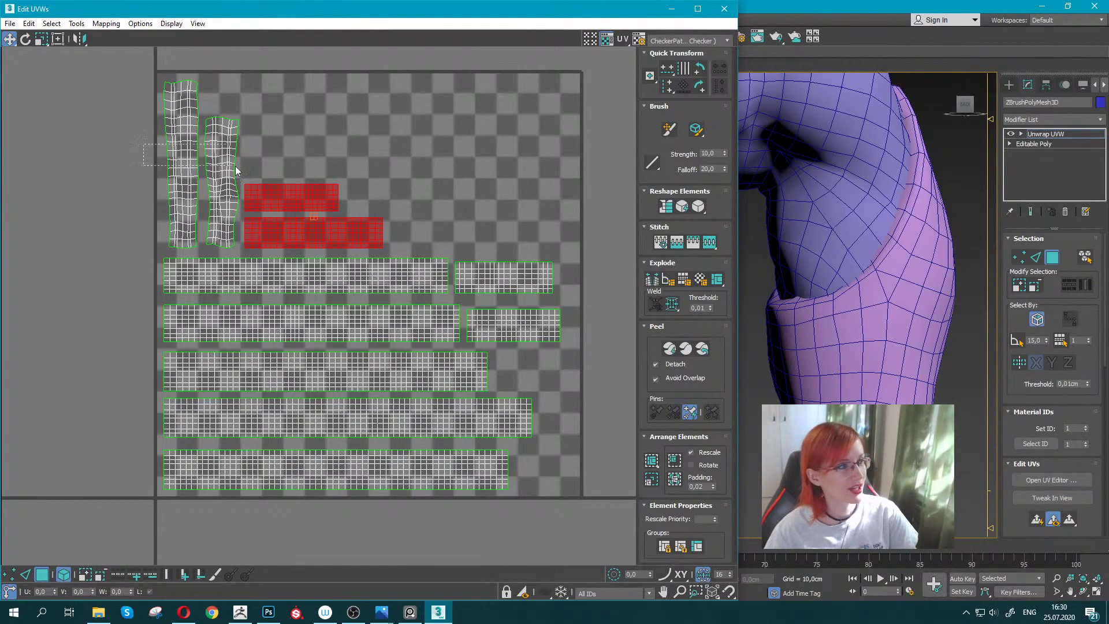
{"action": "left_click_drag", "start_coordinate": [236, 171], "coordinate": [341, 168]}
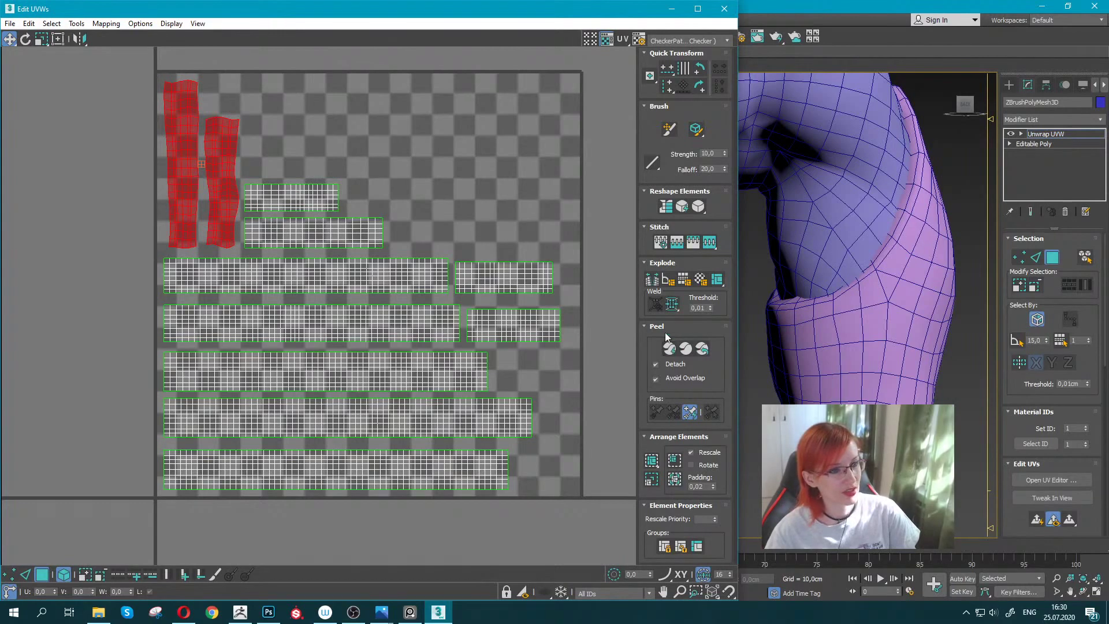
{"action": "left_click", "coordinate": [665, 208]}
{"action": "left_click", "coordinate": [378, 168]}
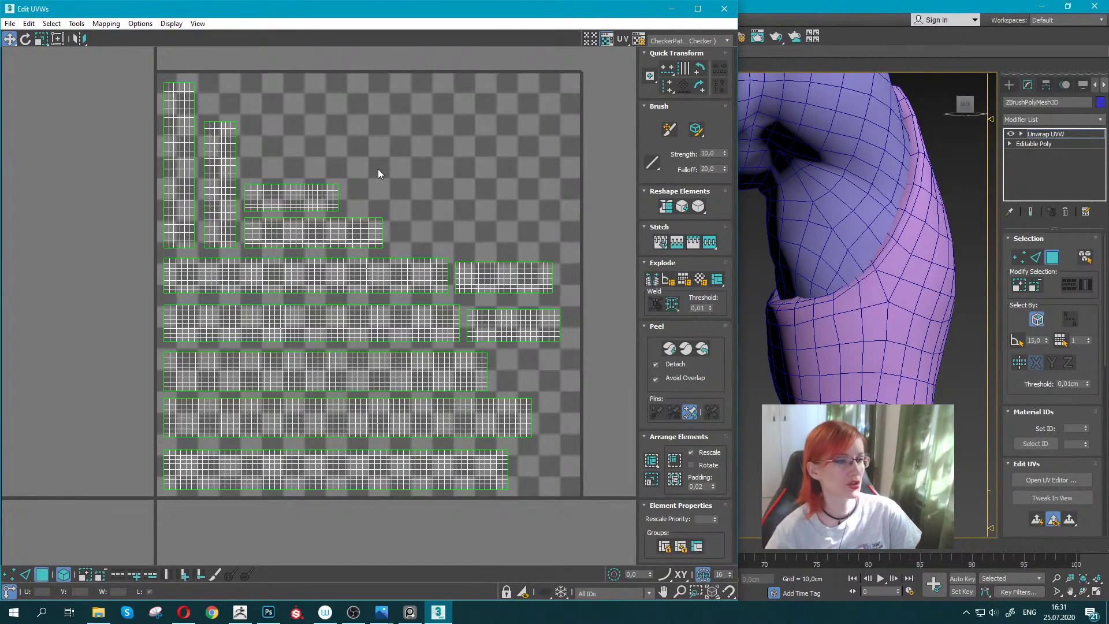
Rotate the vertical islands 90° to lie horizontally, moving them and the shorter islands into place.
{"action": "middle_click_drag", "start_coordinate": [215, 141], "coordinate": [222, 214]}
{"action": "left_click_drag", "start_coordinate": [124, 228], "coordinate": [278, 236]}
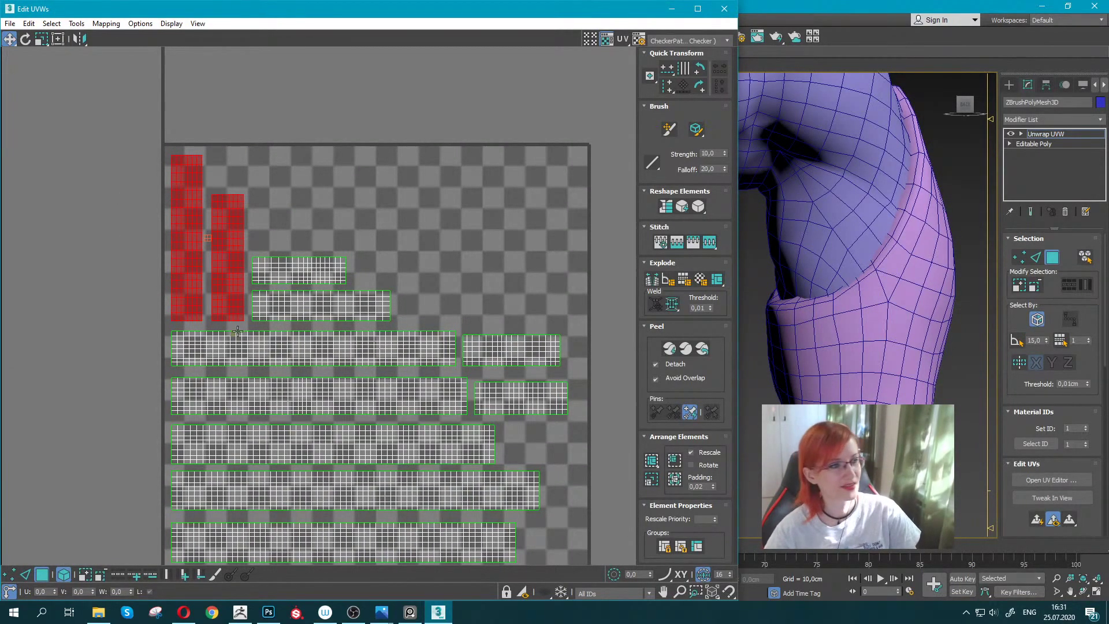
{"action": "left_click", "coordinate": [701, 86]}
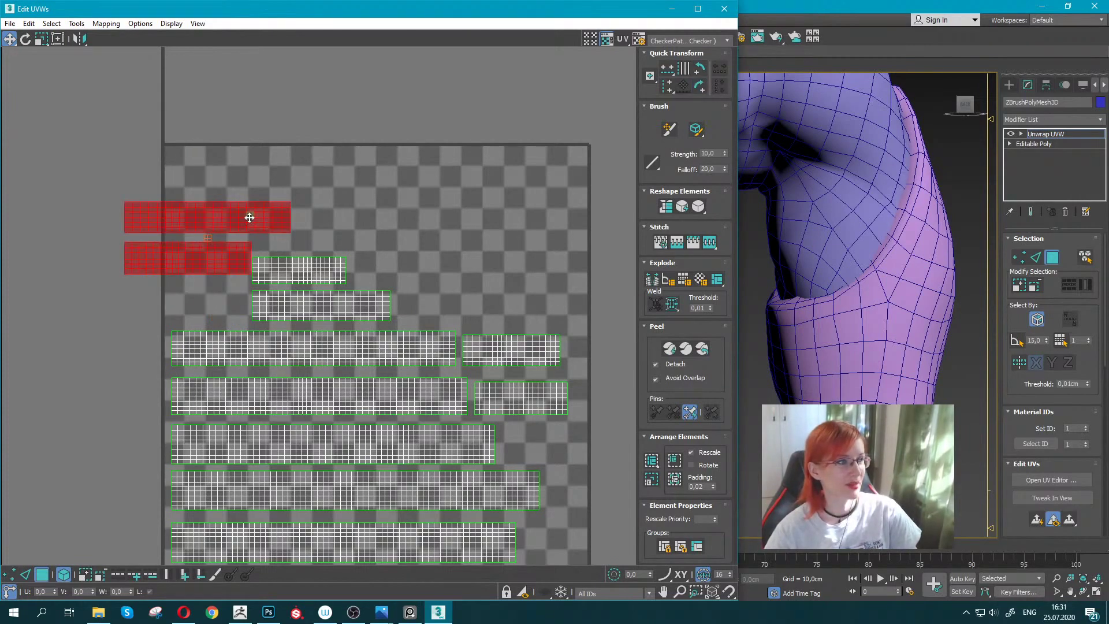
{"action": "mouse_move", "coordinate": [247, 225]}
{"action": "left_mouse_down"}
{"action": "mouse_move", "coordinate": [322, 185]}
{"action": "mouse_move", "coordinate": [309, 180]}
{"action": "left_mouse_up"}
{"action": "mouse_move", "coordinate": [275, 248]}
{"action": "left_mouse_down"}
{"action": "mouse_move", "coordinate": [315, 271]}
{"action": "mouse_move", "coordinate": [236, 270]}
{"action": "left_mouse_up"}
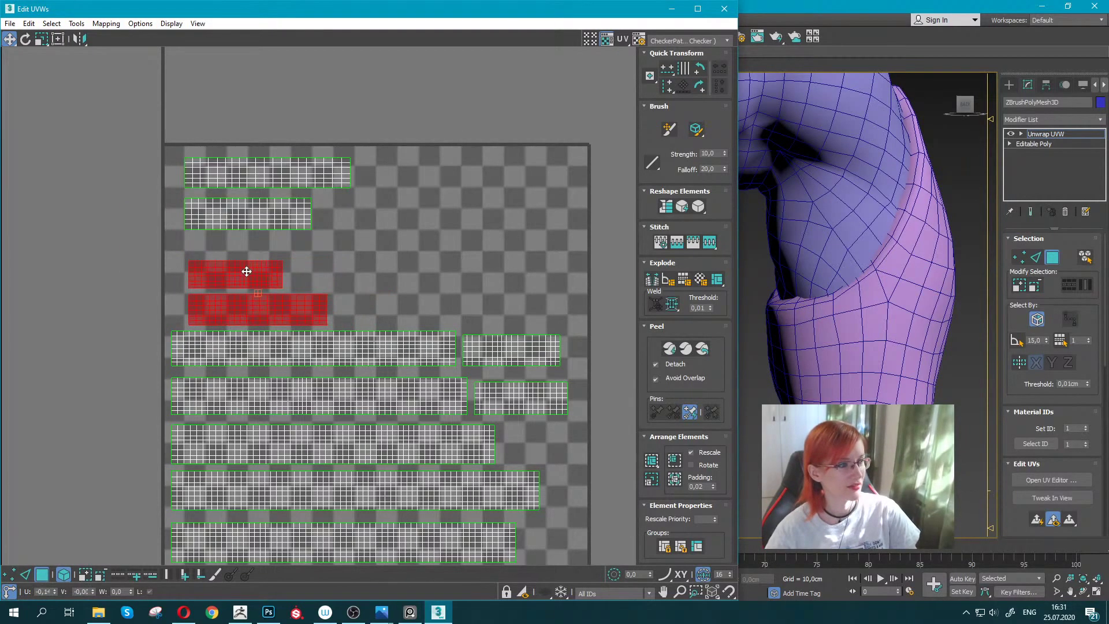
{"action": "left_click_drag", "start_coordinate": [166, 154], "coordinate": [260, 214]}
{"action": "left_click_drag", "start_coordinate": [248, 175], "coordinate": [242, 181]}
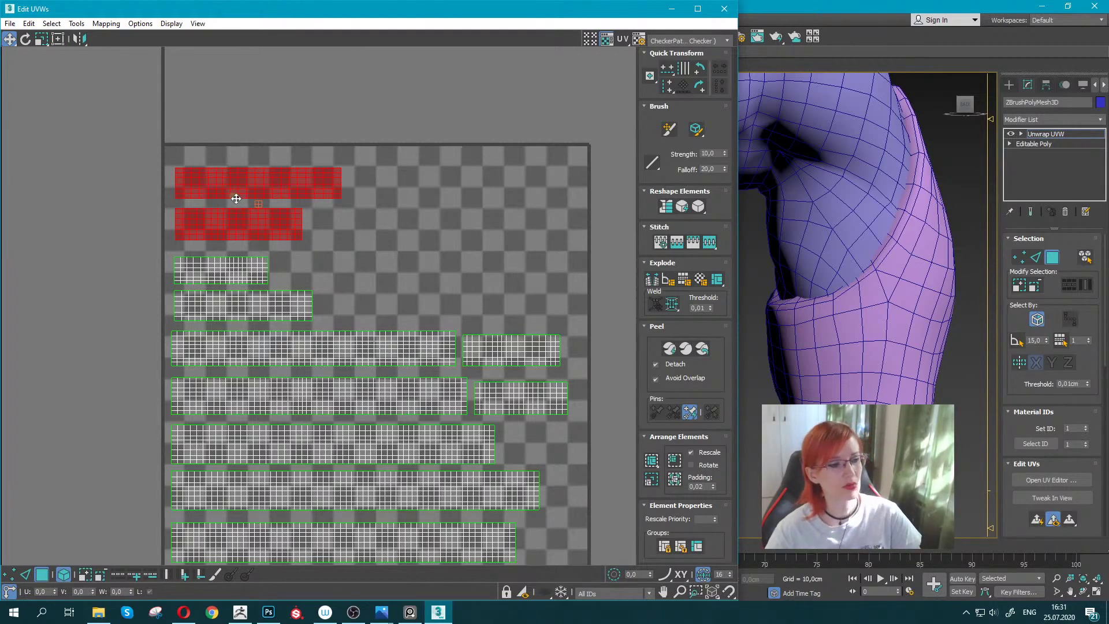
Pack the right-hand islands beside the left ones and select all islands.
{"action": "scroll", "coordinate": [210, 186], "scroll_direction": "down", "scroll_amount": 3}
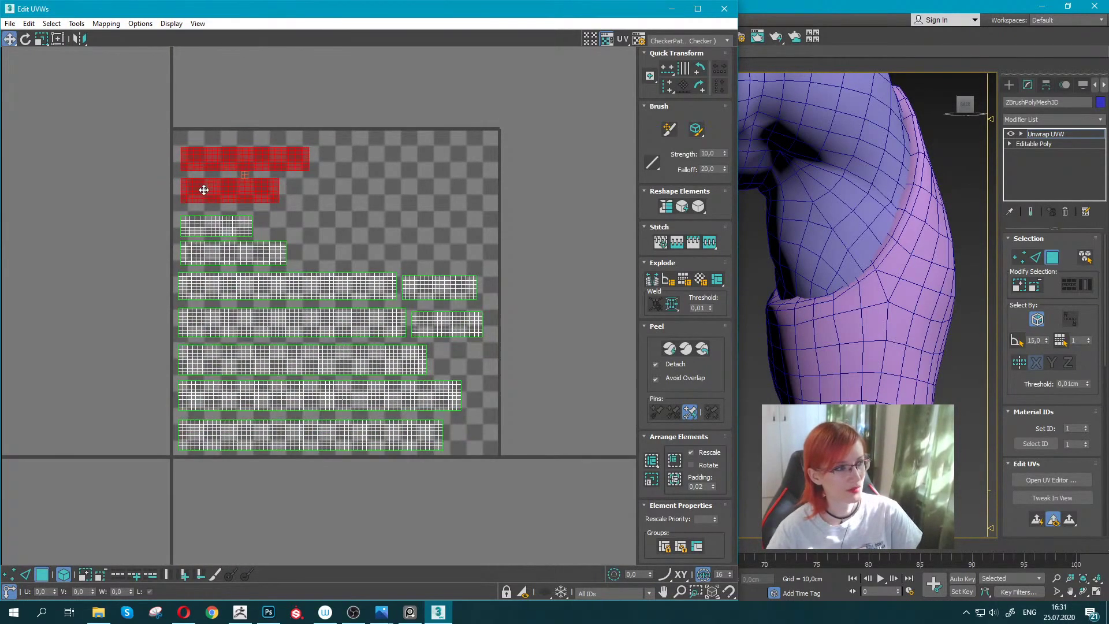
{"action": "mouse_move", "coordinate": [426, 234]}
{"action": "left_mouse_down"}
{"action": "mouse_move", "coordinate": [465, 321]}
{"action": "mouse_move", "coordinate": [358, 253]}
{"action": "left_mouse_up"}
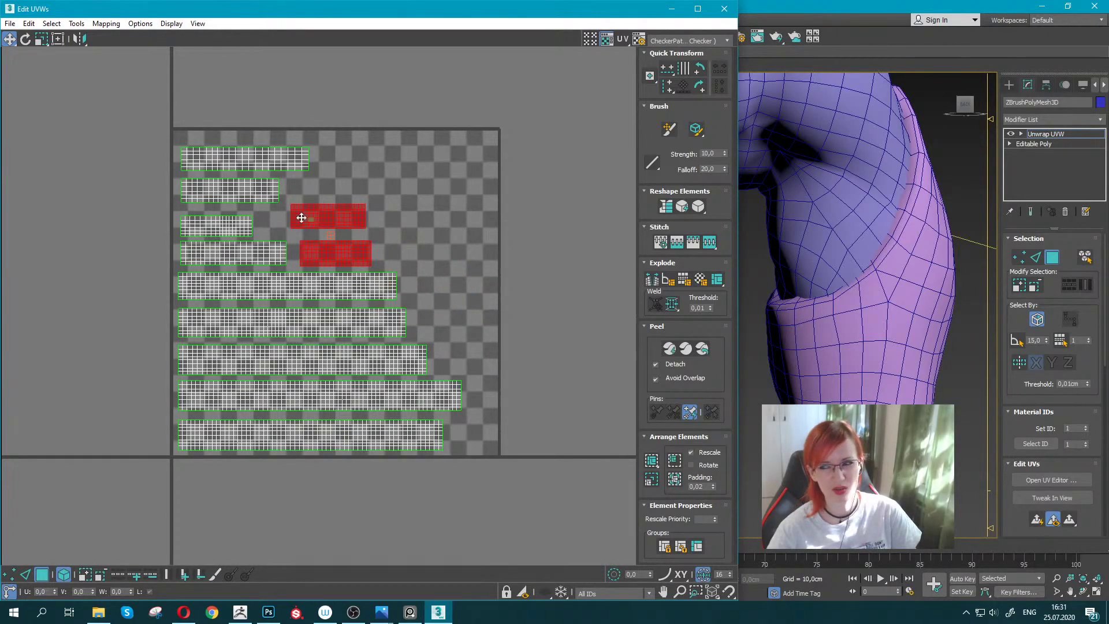
{"action": "scroll", "coordinate": [252, 195], "scroll_direction": "up", "scroll_amount": 2}
{"action": "scroll", "coordinate": [289, 214], "scroll_direction": "up", "scroll_amount": 1}
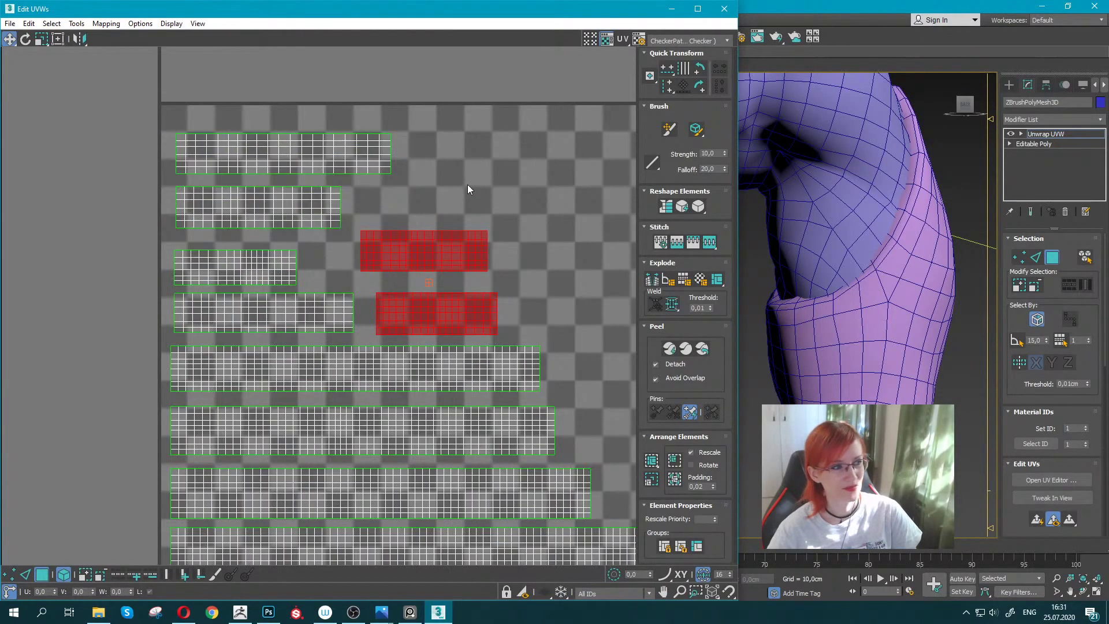
{"action": "left_click_drag", "start_coordinate": [392, 250], "coordinate": [356, 260]}
{"action": "left_click_drag", "start_coordinate": [449, 321], "coordinate": [440, 319]}
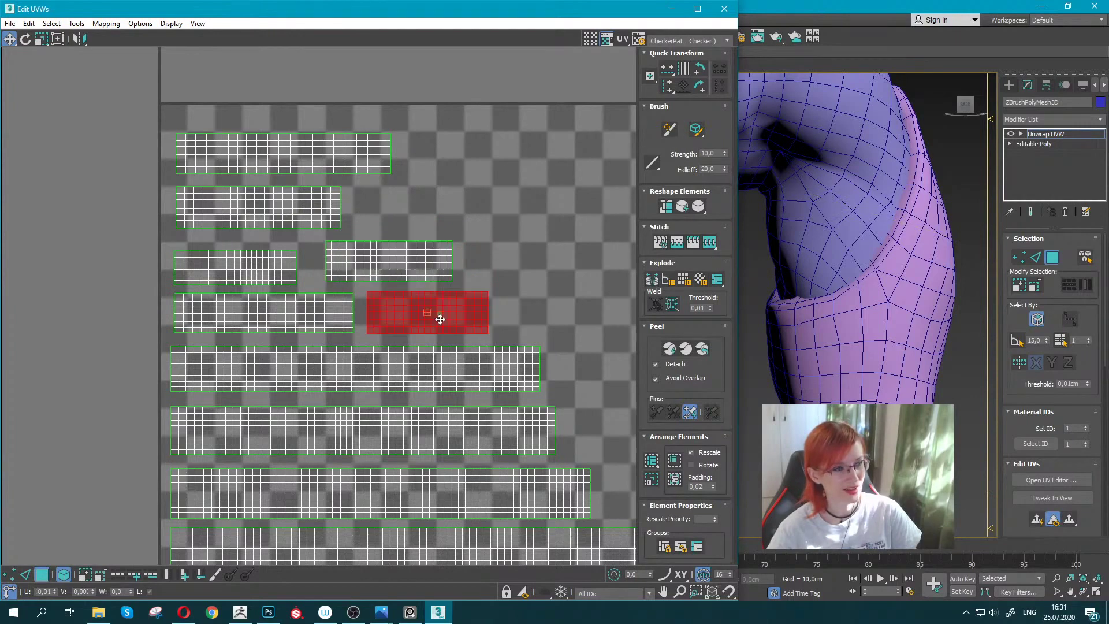
{"action": "scroll", "coordinate": [440, 320], "scroll_direction": "down", "scroll_amount": 3}
{"action": "scroll", "coordinate": [440, 319], "scroll_direction": "down", "scroll_amount": 2}
{"action": "left_click_drag", "start_coordinate": [269, 211], "coordinate": [478, 389]}
Scale the selected strap islands up slightly within the UV square.
{"action": "middle_click_drag", "start_coordinate": [455, 358], "coordinate": [368, 335]}
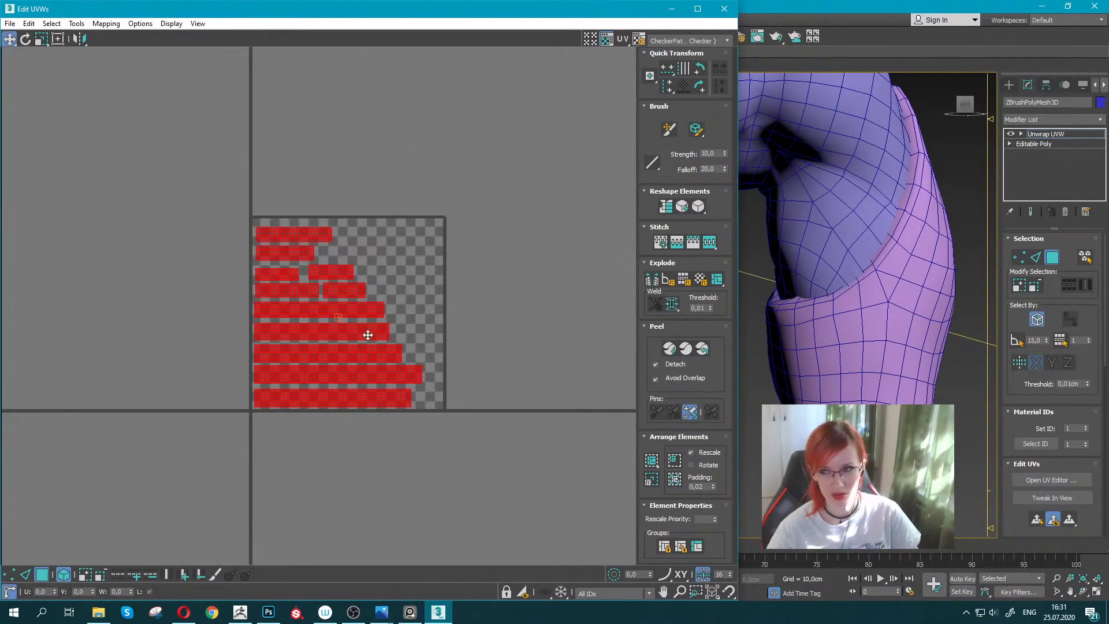
{"action": "scroll", "coordinate": [366, 320], "scroll_direction": "up", "scroll_amount": 1}
{"action": "key", "text": "r"}
{"action": "mouse_move", "coordinate": [342, 349]}
{"action": "left_mouse_down"}
{"action": "mouse_move", "coordinate": [359, 349]}
{"action": "mouse_move", "coordinate": [351, 356]}
{"action": "mouse_move", "coordinate": [361, 346]}
{"action": "mouse_move", "coordinate": [359, 384]}
{"action": "mouse_move", "coordinate": [336, 384]}
{"action": "left_mouse_up"}
{"action": "key", "text": "w"}
{"action": "key", "text": "r"}
{"action": "key", "text": "w"}
Move the top strap islands down into the square, pairing them side by side in rows.
{"action": "mouse_move", "coordinate": [185, 150]}
{"action": "left_mouse_down"}
{"action": "mouse_move", "coordinate": [392, 398]}
{"action": "mouse_move", "coordinate": [365, 387]}
{"action": "left_mouse_up"}
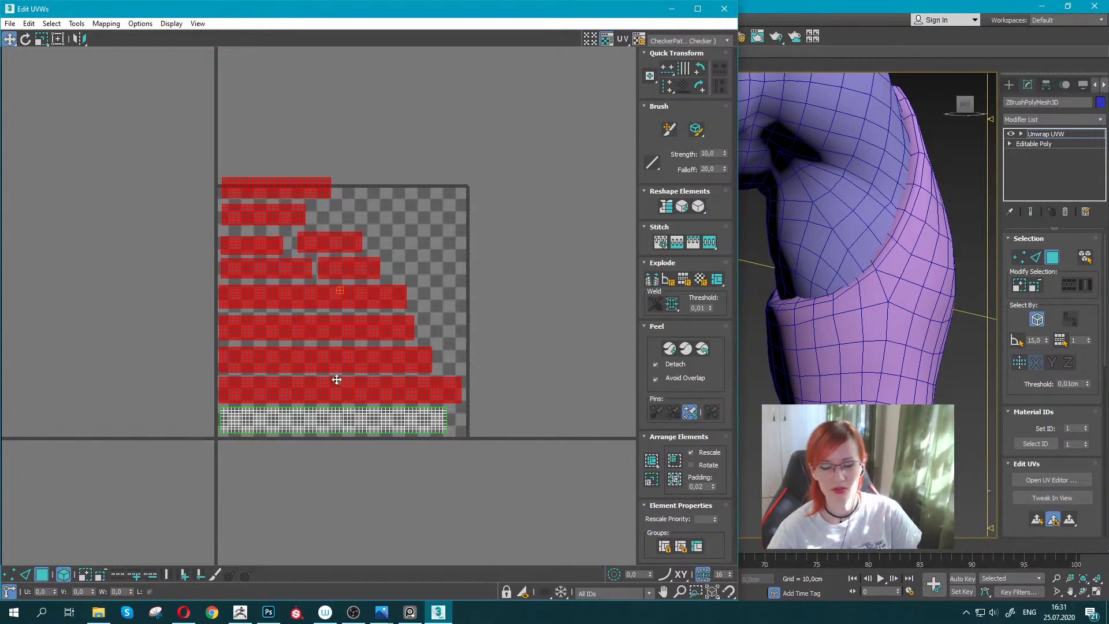
{"action": "scroll", "coordinate": [208, 263], "scroll_direction": "up", "scroll_amount": 1}
{"action": "scroll", "coordinate": [260, 207], "scroll_direction": "up", "scroll_amount": 1}
{"action": "left_click", "coordinate": [265, 199]}
{"action": "mouse_move", "coordinate": [268, 198]}
{"action": "left_mouse_down"}
{"action": "mouse_move", "coordinate": [426, 235]}
{"action": "mouse_move", "coordinate": [406, 235]}
{"action": "left_mouse_up"}
{"action": "left_click", "coordinate": [248, 238]}
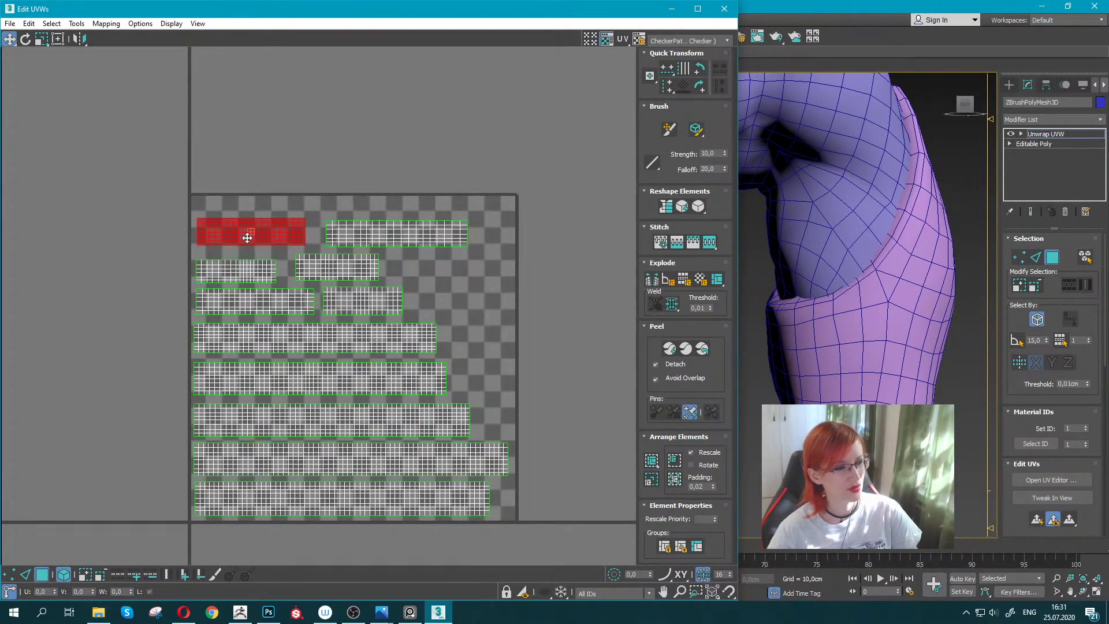
{"action": "left_click_drag", "start_coordinate": [355, 268], "coordinate": [473, 302]}
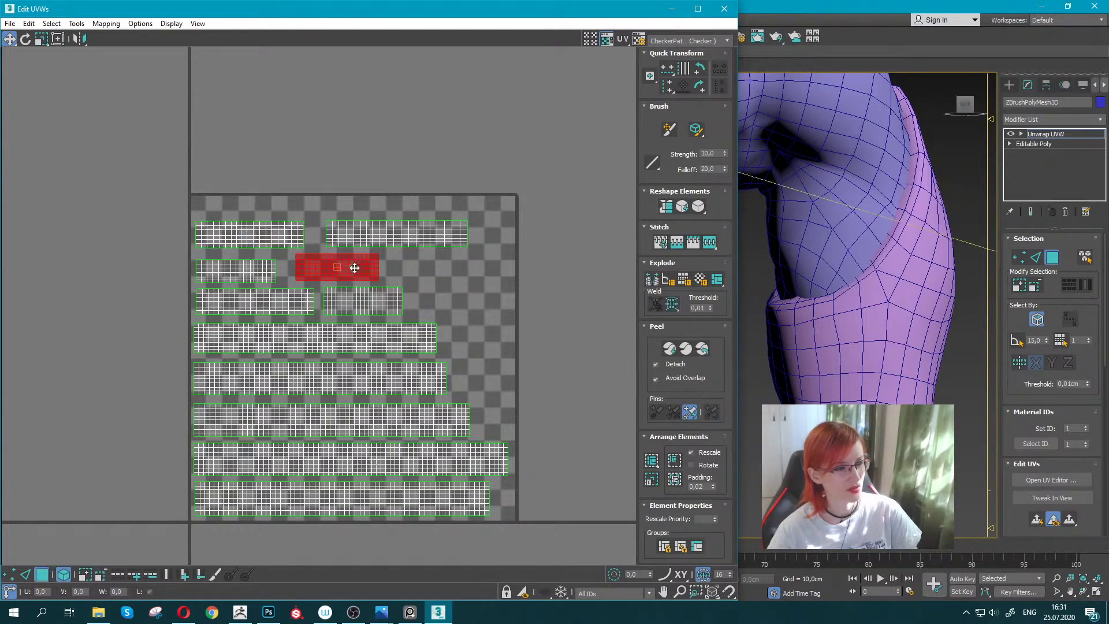
{"action": "left_click_drag", "start_coordinate": [396, 240], "coordinate": [366, 274]}
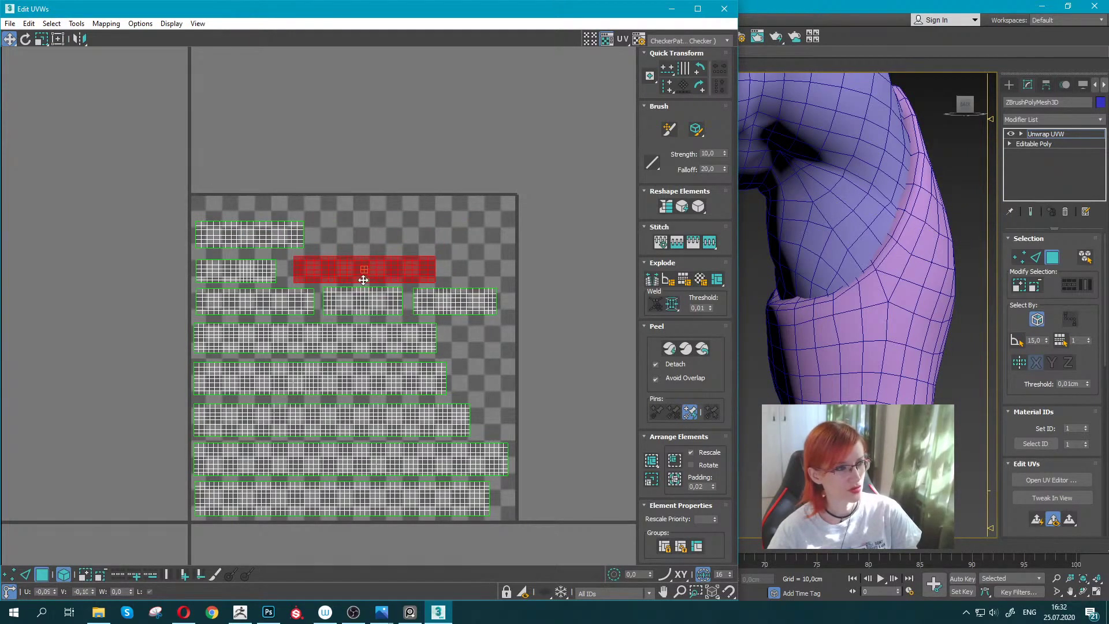
{"action": "left_click_drag", "start_coordinate": [276, 236], "coordinate": [285, 234]}
{"action": "left_click_drag", "start_coordinate": [239, 272], "coordinate": [241, 268]}
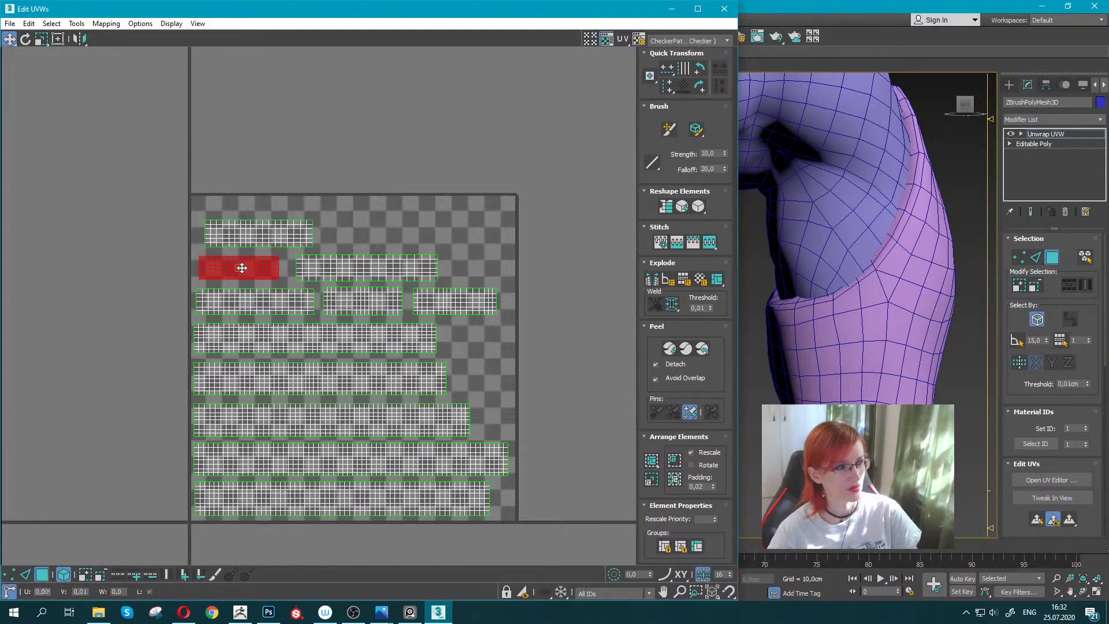
Scale all UV shells up slightly to fill the tile.
{"action": "left_click_drag", "start_coordinate": [193, 210], "coordinate": [515, 532]}
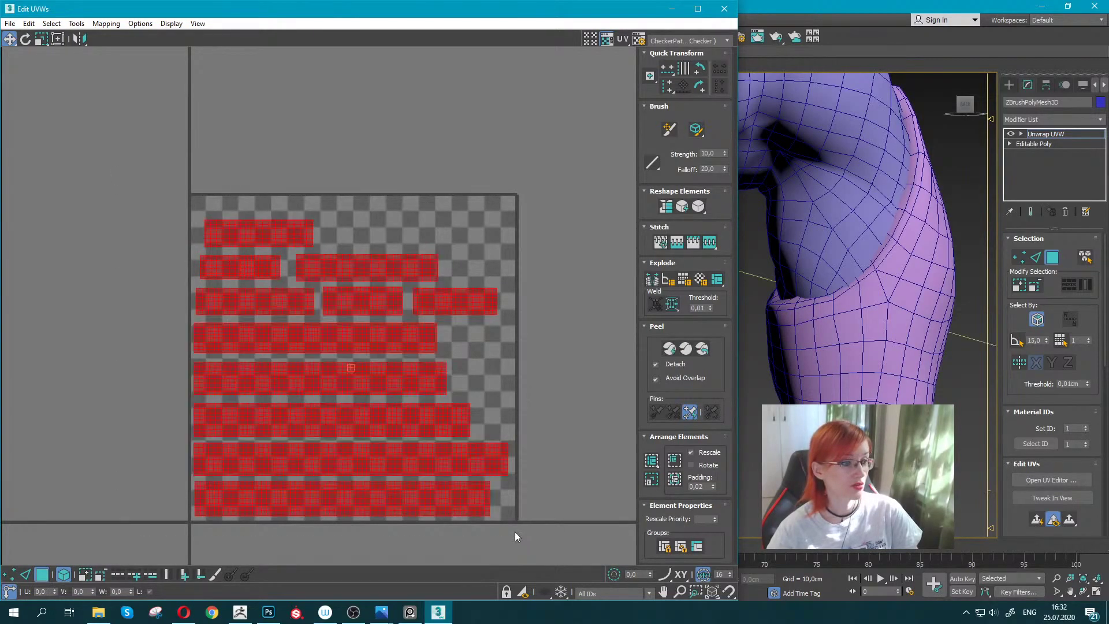
{"action": "key", "text": "r"}
{"action": "left_click_drag", "start_coordinate": [415, 450], "coordinate": [421, 448]}
Fine-tune the enlarged layout and check the bottom and shorter strip shells.
{"action": "key", "text": "w"}
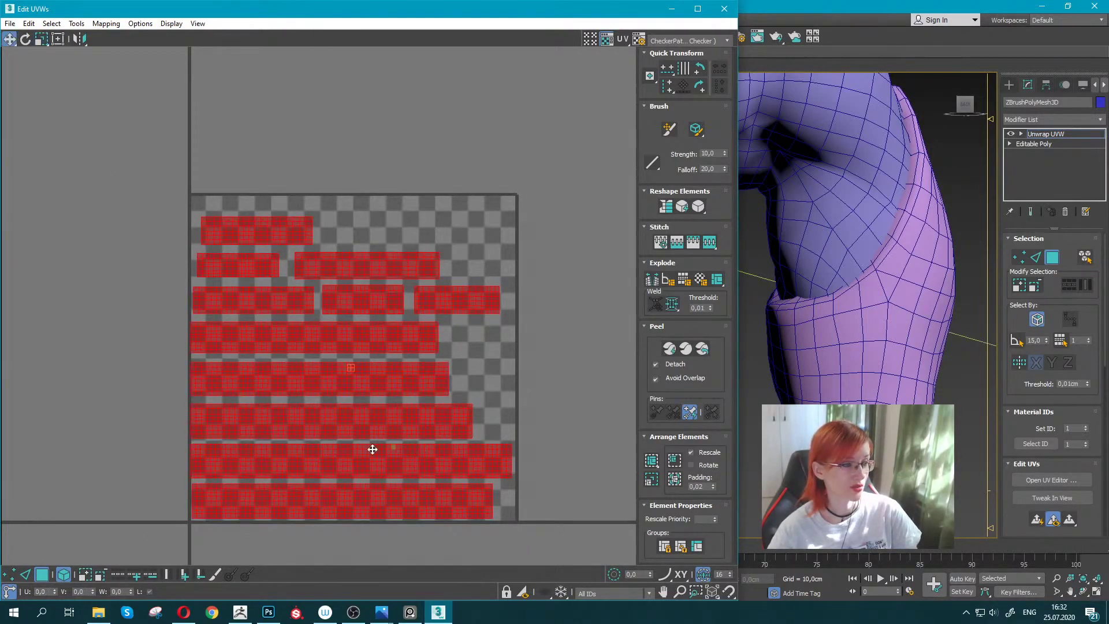
{"action": "left_click_drag", "start_coordinate": [346, 449], "coordinate": [344, 447]}
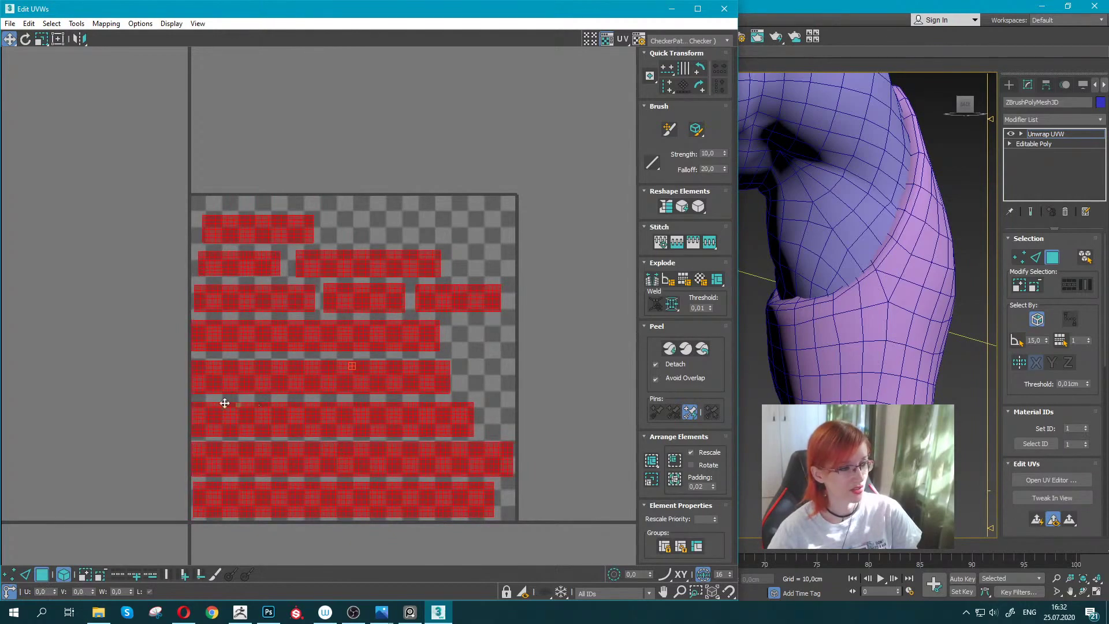
{"action": "scroll", "coordinate": [556, 441], "scroll_direction": "up", "scroll_amount": 3}
{"action": "scroll", "coordinate": [491, 441], "scroll_direction": "up", "scroll_amount": 2}
{"action": "left_click", "coordinate": [245, 389]}
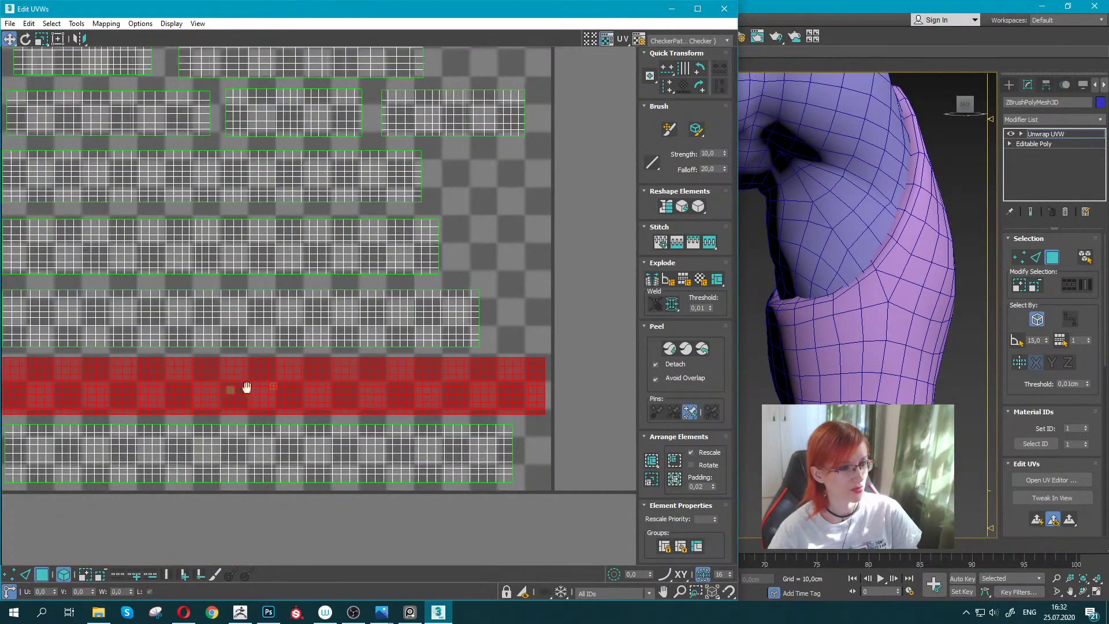
{"action": "scroll", "coordinate": [227, 366], "scroll_direction": "up", "scroll_amount": 2}
{"action": "scroll", "coordinate": [199, 299], "scroll_direction": "down", "scroll_amount": 2}
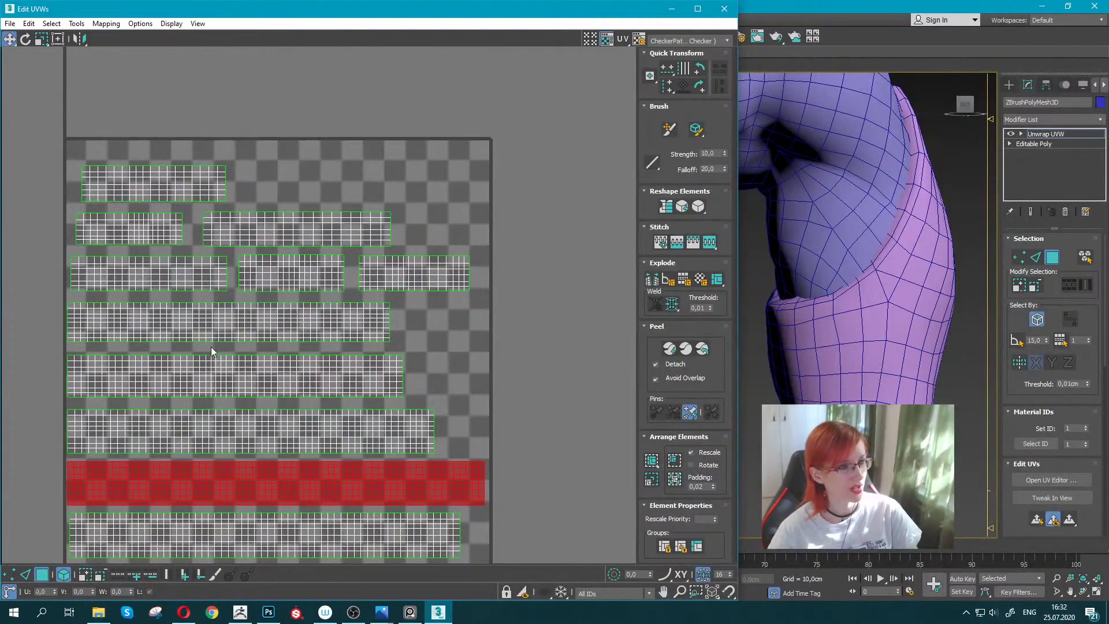
{"action": "scroll", "coordinate": [237, 311], "scroll_direction": "down", "scroll_amount": 2}
{"action": "left_click", "coordinate": [245, 316]}
{"action": "left_click", "coordinate": [150, 275]}
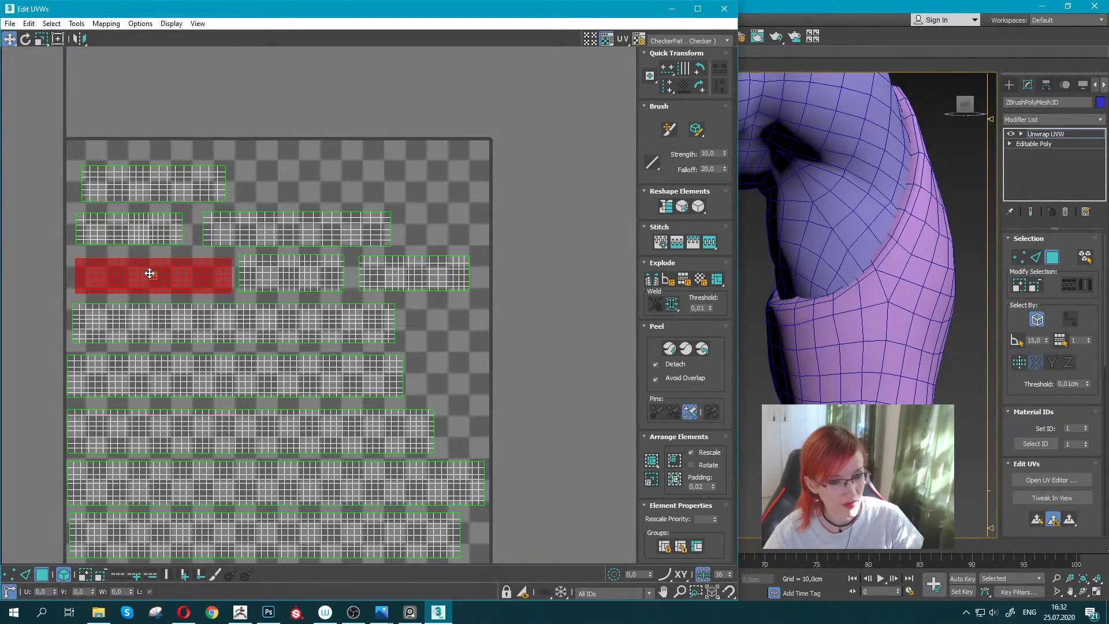
Nudge the top strip shell slightly down-left and close the Edit UVWs editor.
{"action": "left_click", "coordinate": [147, 189]}
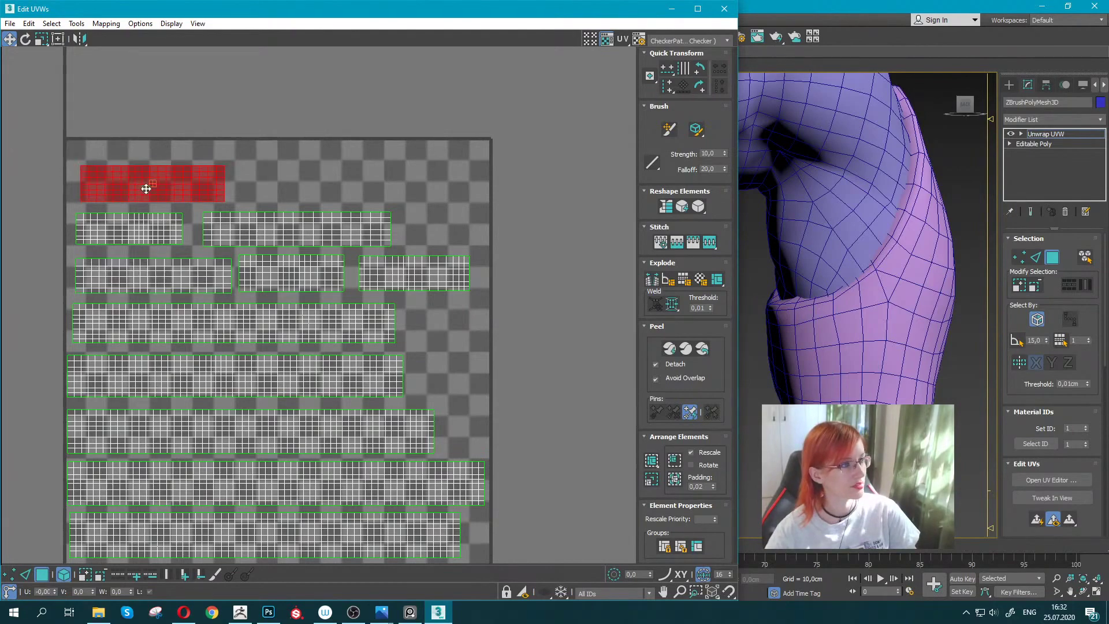
{"action": "left_click_drag", "start_coordinate": [147, 189], "coordinate": [145, 190]}
{"action": "scroll", "coordinate": [338, 281], "scroll_direction": "down", "scroll_amount": 5}
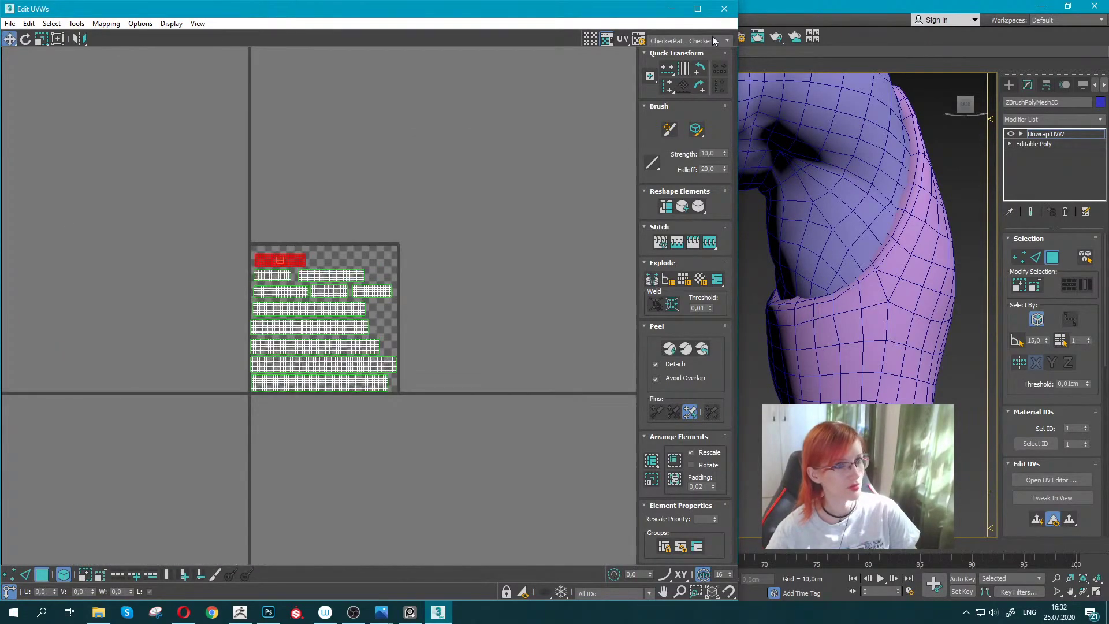
{"action": "left_click", "coordinate": [725, 8]}
{"action": "scroll", "coordinate": [324, 302], "scroll_direction": "down", "scroll_amount": 5}
Convert the thigh strap to an Editable Poly.
{"action": "mouse_move", "coordinate": [324, 302]}
{"action": "middle_mouse_down", "text": "alt"}
{"action": "mouse_move", "coordinate": [512, 316]}
{"action": "mouse_move", "coordinate": [488, 263]}
{"action": "middle_mouse_up", "text": "alt"}
{"action": "right_click", "coordinate": [488, 264]}
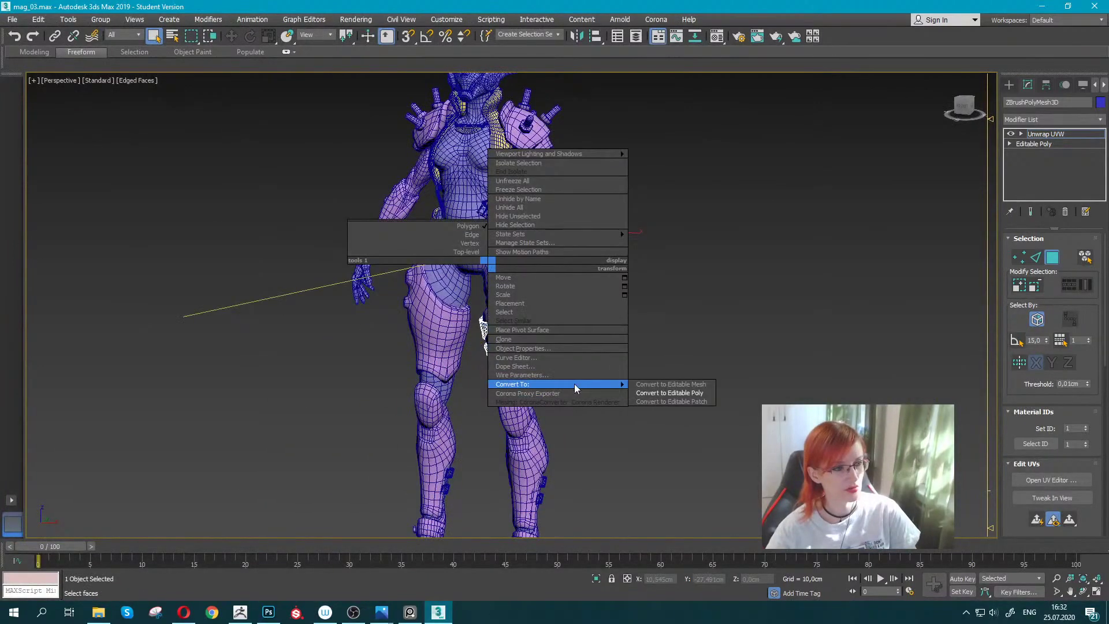
{"action": "left_click", "coordinate": [664, 392]}
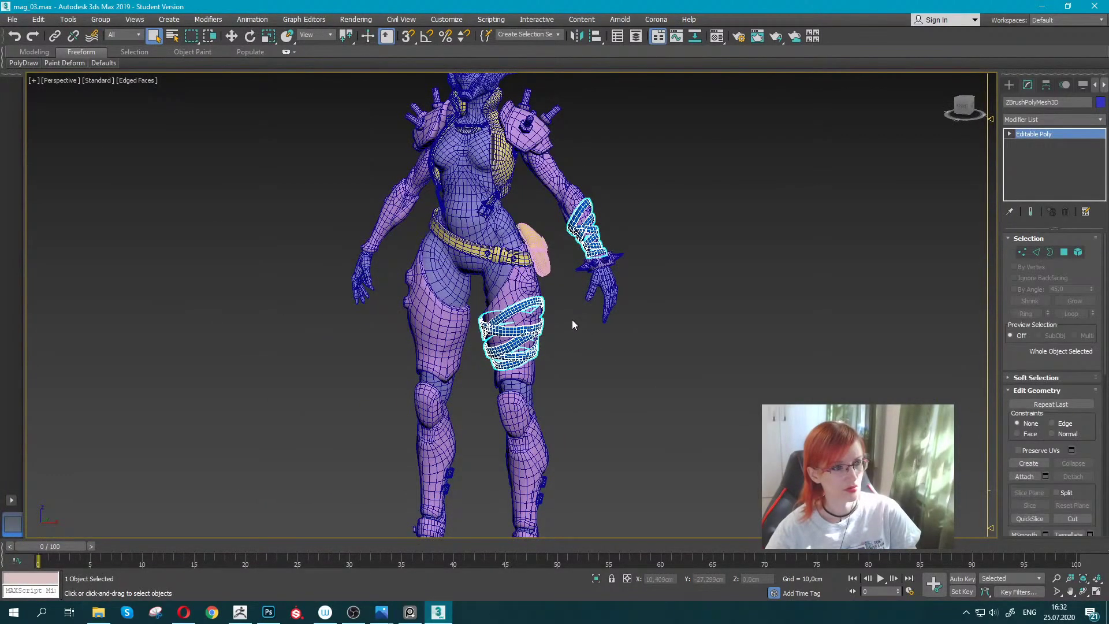
{"action": "middle_click_drag", "start_coordinate": [559, 329], "coordinate": [578, 323], "text": "alt"}
Change the blue strap material's Ambient colour to green in the Material Editor.
{"action": "left_click", "coordinate": [717, 36]}
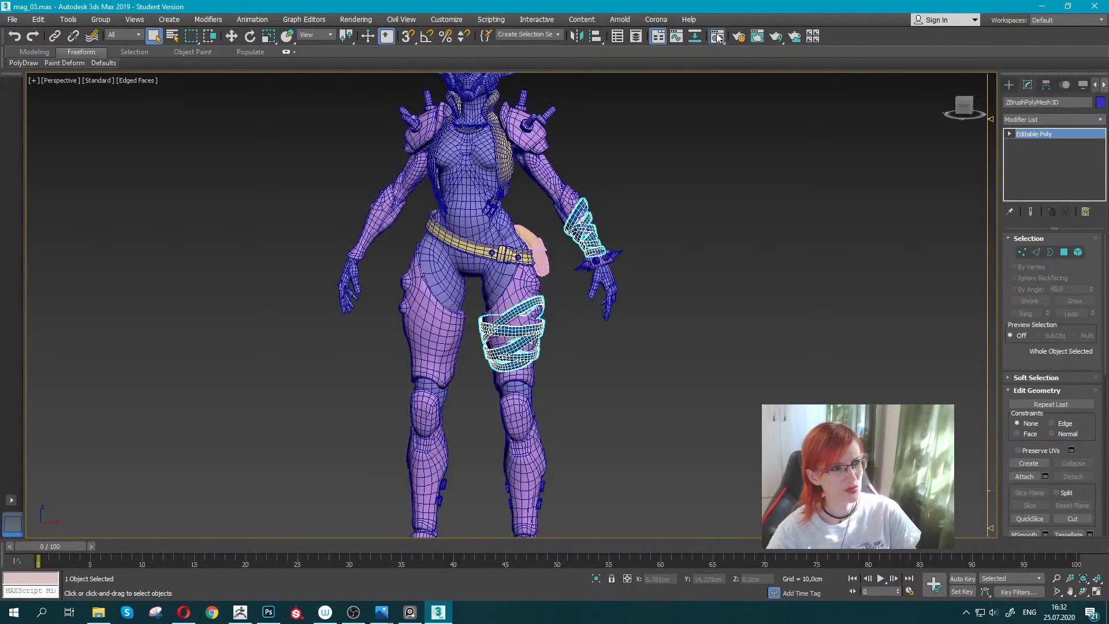
{"action": "scroll", "coordinate": [525, 381], "scroll_direction": "up", "scroll_amount": 5}
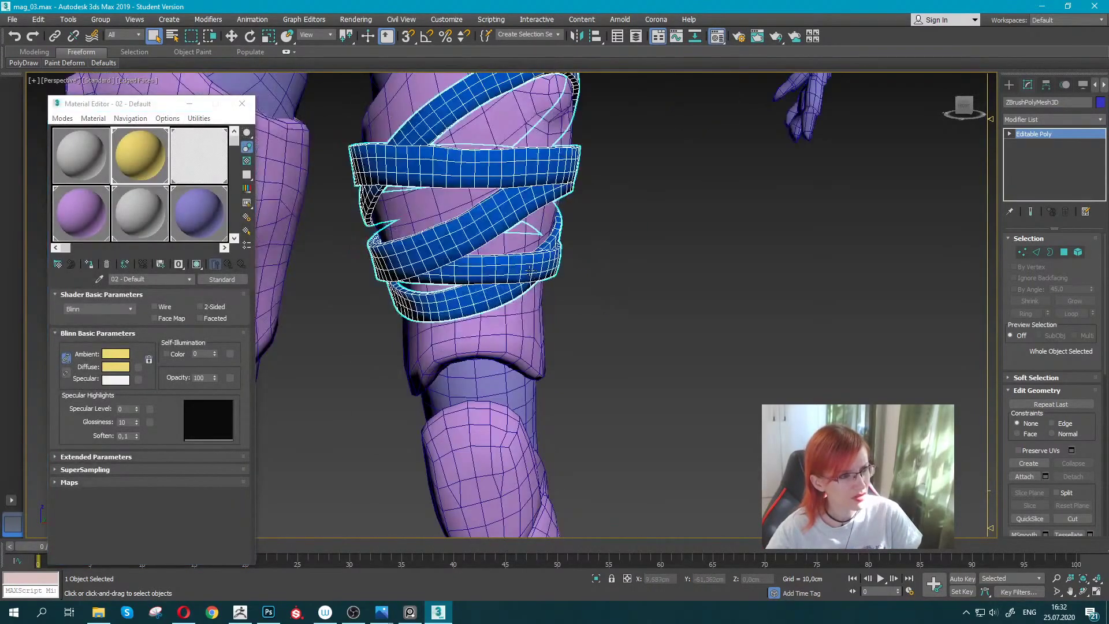
{"action": "scroll", "coordinate": [525, 382], "scroll_direction": "up", "scroll_amount": 2}
{"action": "left_click", "coordinate": [138, 216]}
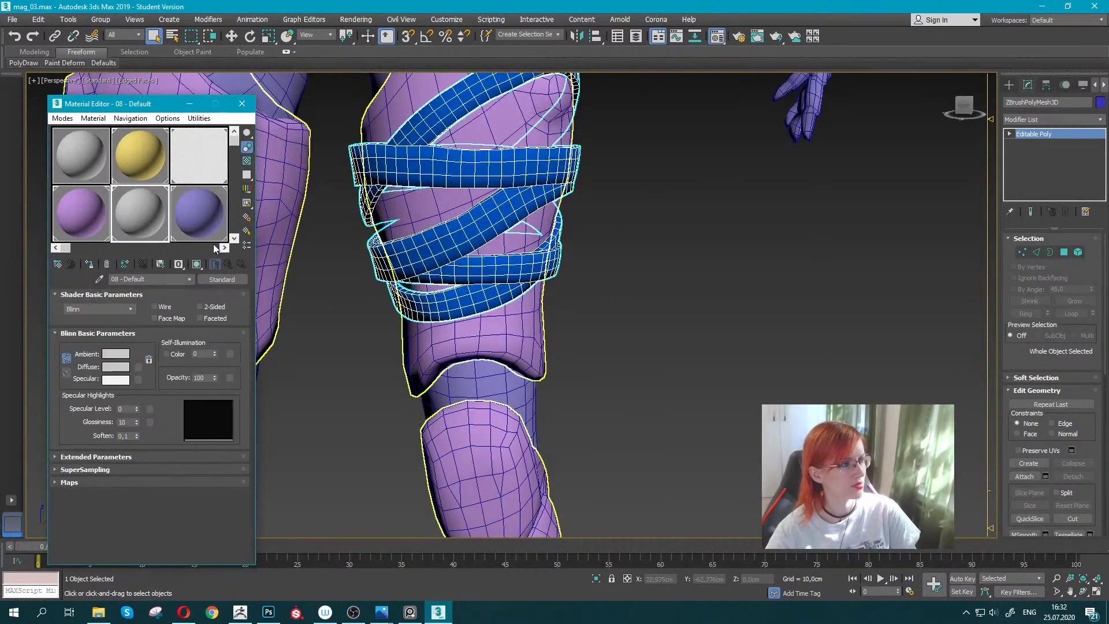
{"action": "left_click", "coordinate": [234, 237]}
{"action": "left_click", "coordinate": [130, 209]}
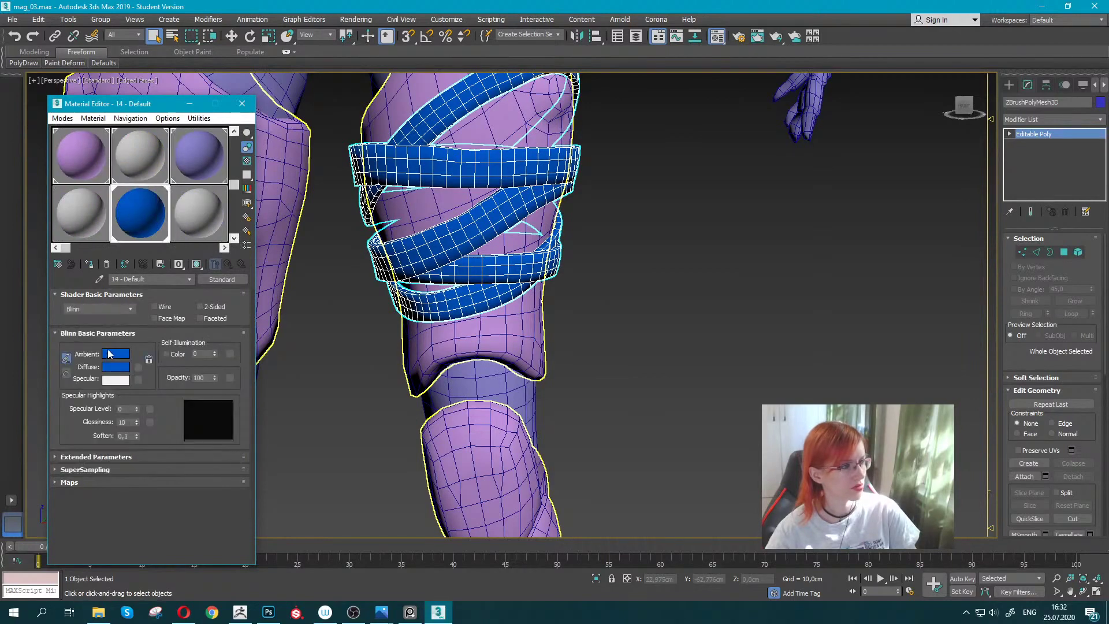
{"action": "left_click", "coordinate": [116, 354]}
{"action": "left_click", "coordinate": [267, 102]}
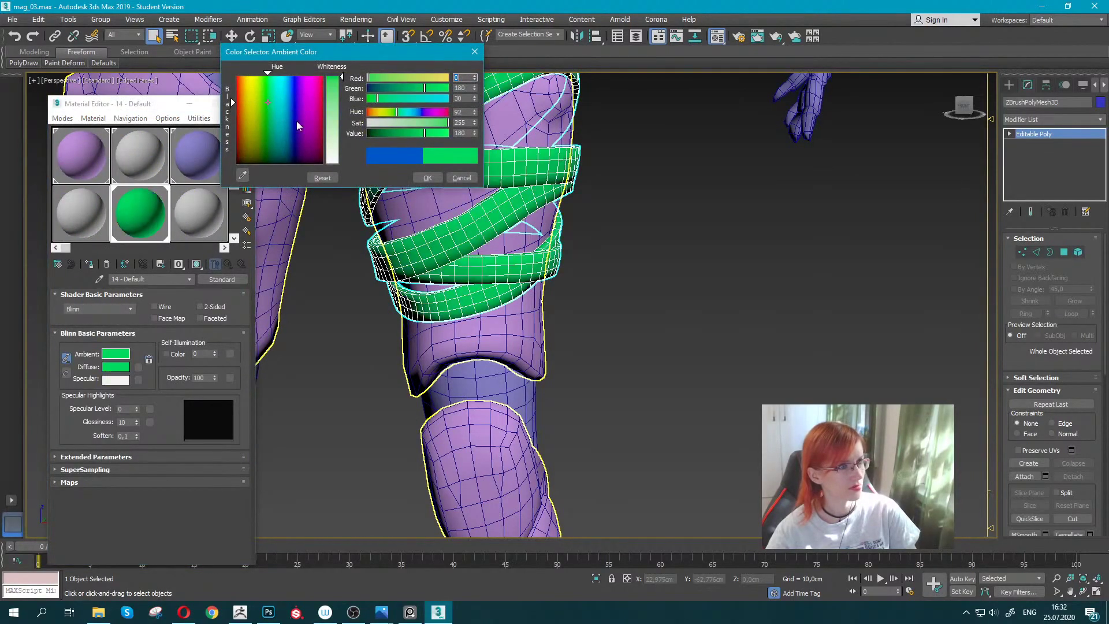
{"action": "left_click", "coordinate": [428, 177]}
{"action": "scroll", "coordinate": [670, 277], "scroll_direction": "down", "scroll_amount": 8}
Clear the selection and select the hair object.
{"action": "left_click", "coordinate": [777, 316]}
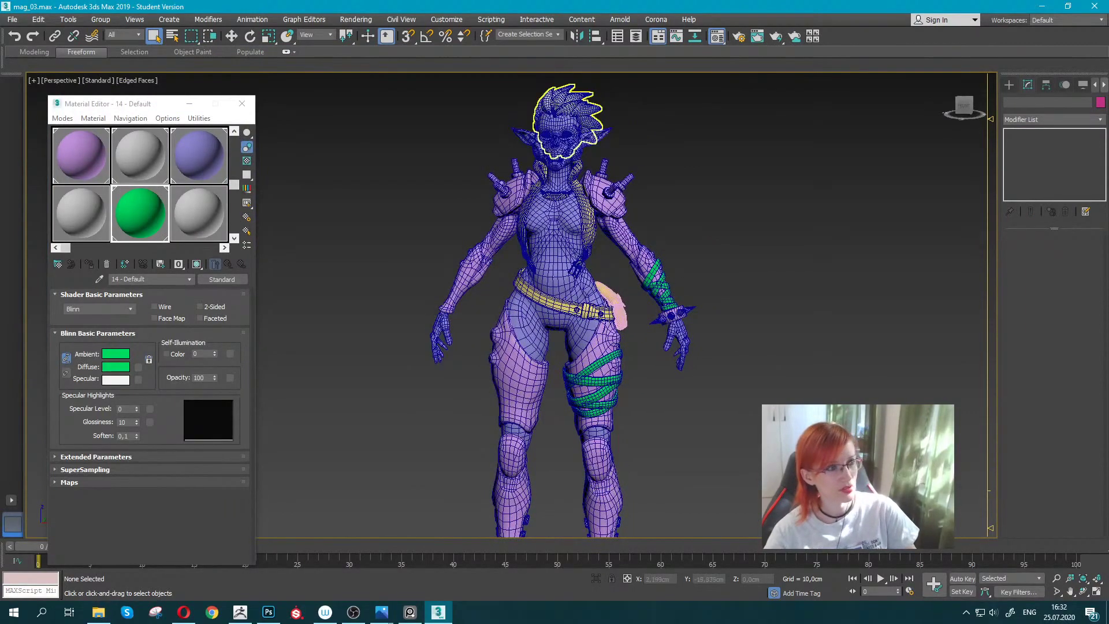
{"action": "left_click", "coordinate": [555, 99]}
{"action": "scroll", "coordinate": [657, 281], "scroll_direction": "up", "scroll_amount": 3}
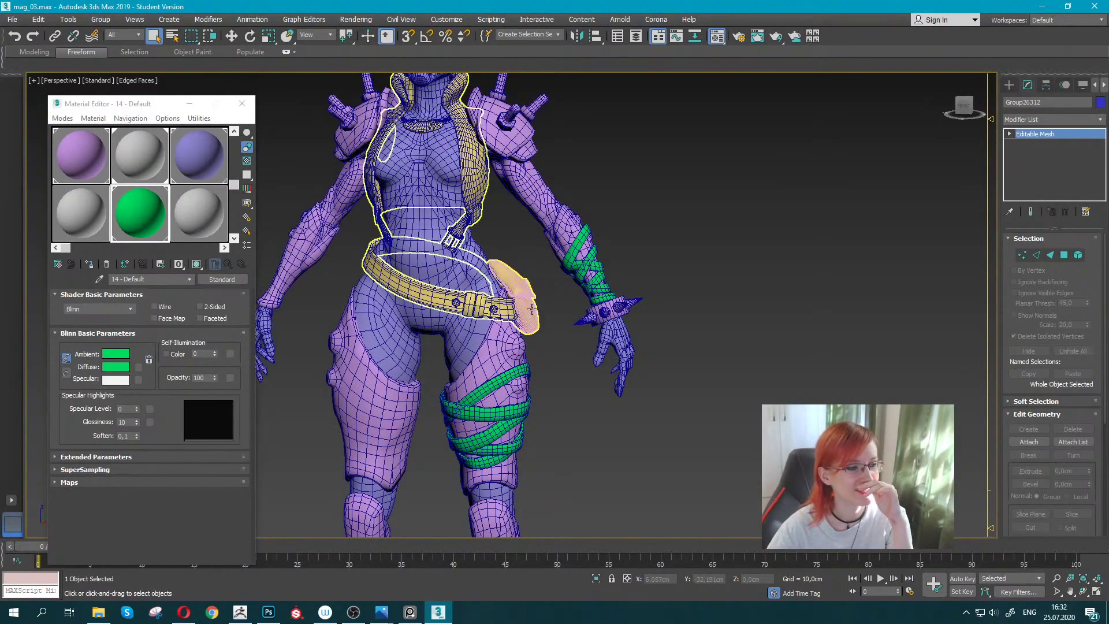
{"action": "mouse_move", "coordinate": [532, 309]}
{"action": "middle_mouse_down"}
{"action": "mouse_move", "coordinate": [519, 168]}
{"action": "mouse_move", "coordinate": [475, 139]}
{"action": "mouse_move", "coordinate": [484, 285]}
{"action": "middle_mouse_up"}
{"action": "left_click", "coordinate": [425, 444]}
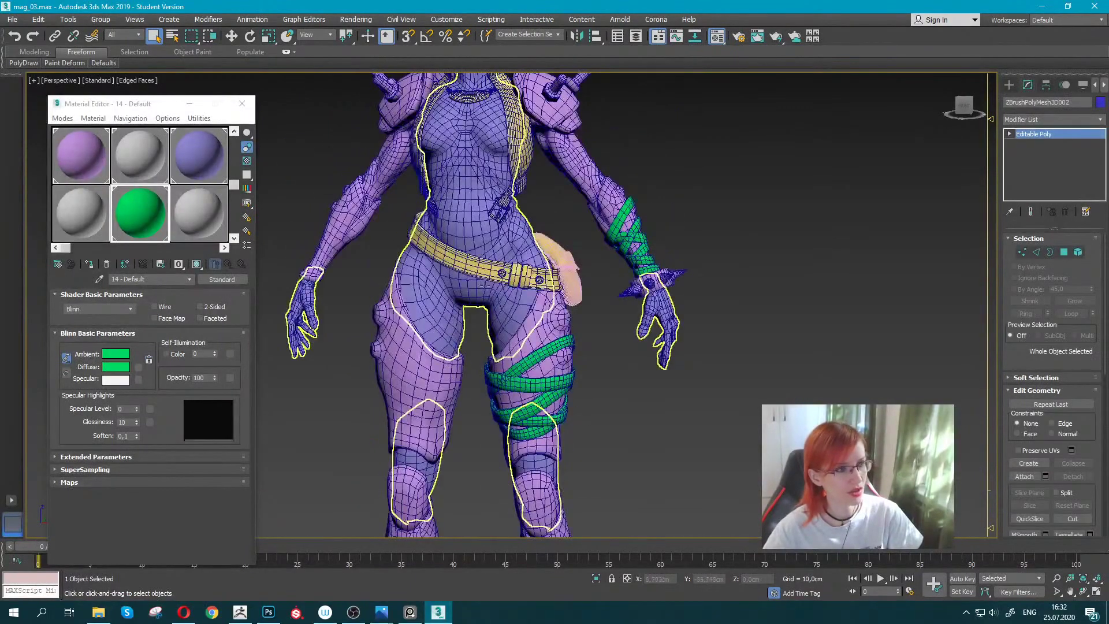
{"action": "left_click", "coordinate": [491, 270]}
{"action": "middle_click_drag", "start_coordinate": [839, 235], "coordinate": [578, 92]}
{"action": "scroll", "coordinate": [554, 231], "scroll_direction": "down", "scroll_amount": 3}
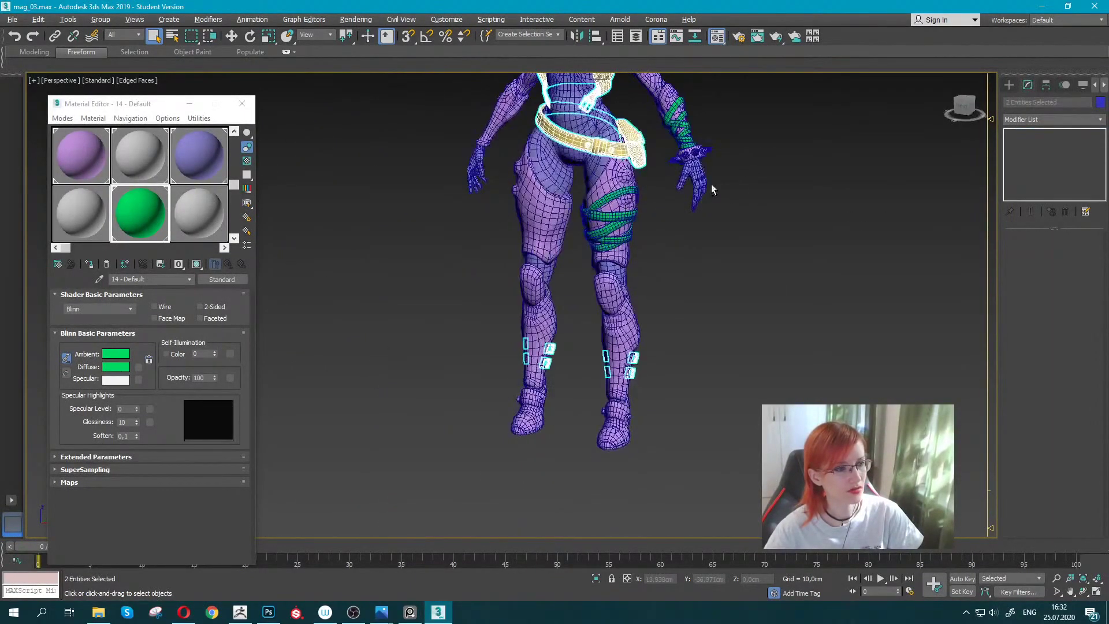
{"action": "middle_click_drag", "start_coordinate": [554, 231], "coordinate": [579, 247], "text": "alt"}
{"action": "right_click", "coordinate": [580, 246]}
{"action": "left_click", "coordinate": [624, 147]}
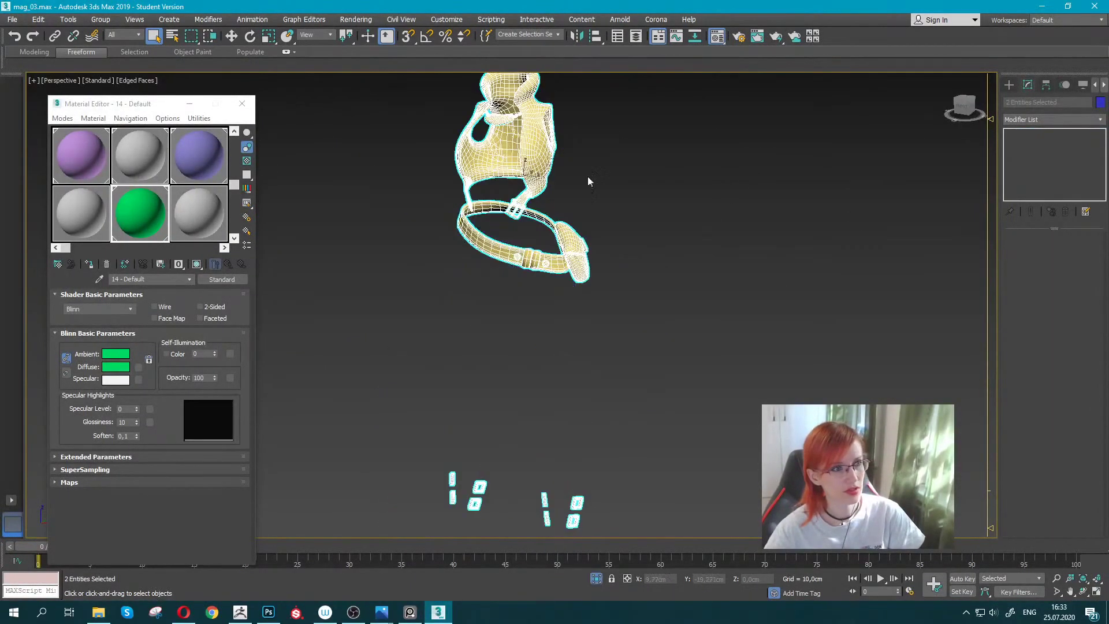
{"action": "left_click", "coordinate": [534, 271]}
{"action": "left_click", "coordinate": [468, 462]}
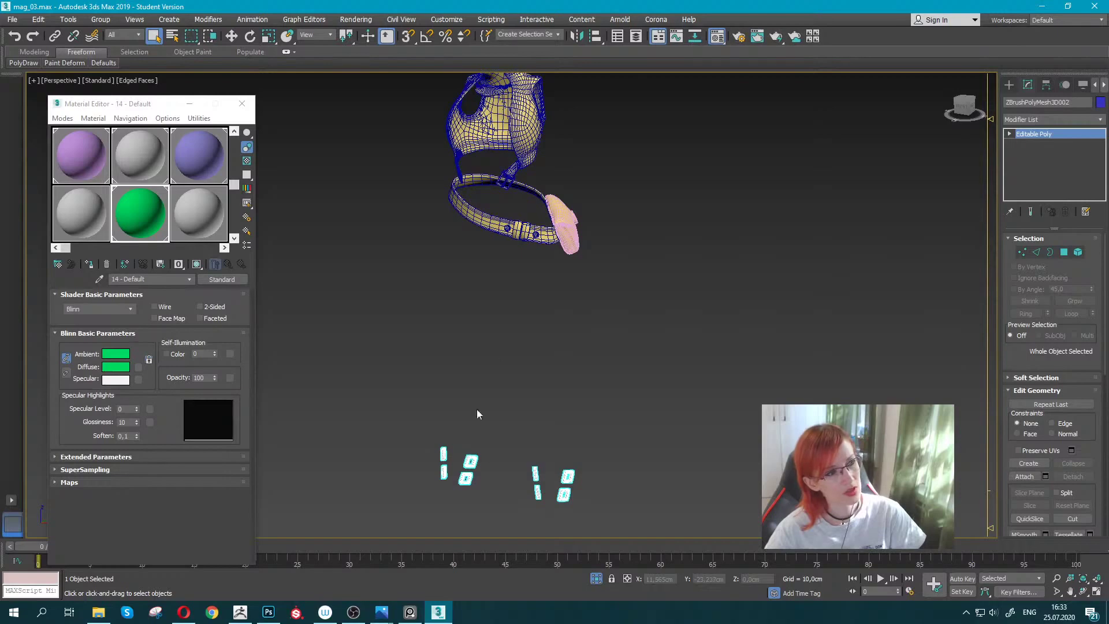
{"action": "right_click", "coordinate": [535, 261]}
{"action": "left_click", "coordinate": [577, 159]}
{"action": "middle_click_drag", "start_coordinate": [475, 386], "coordinate": [441, 301]}
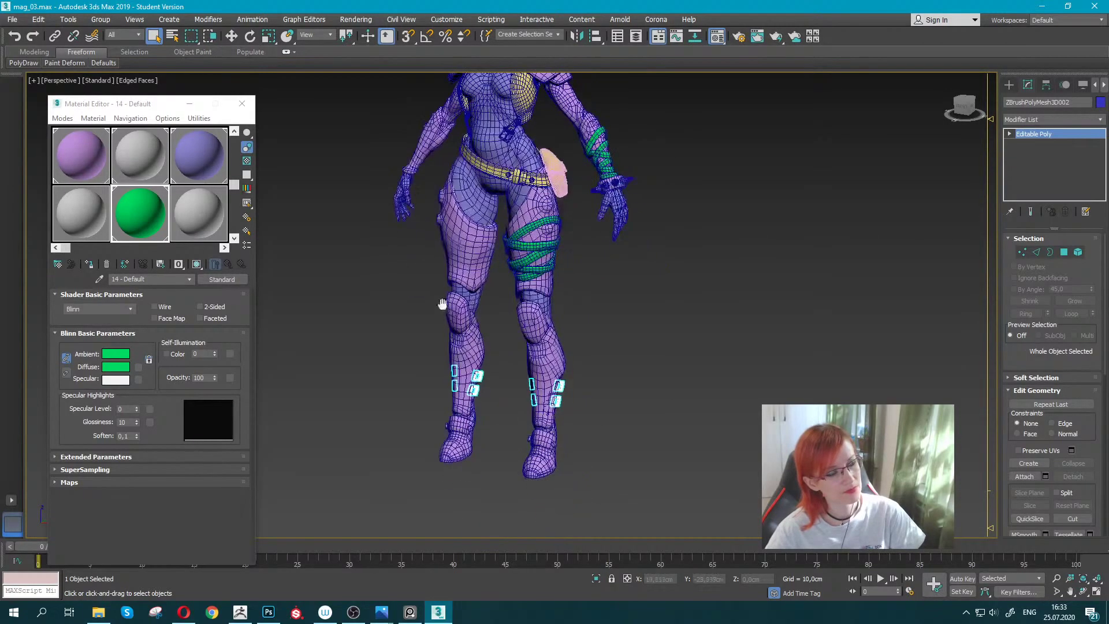
{"action": "left_click", "coordinate": [458, 348]}
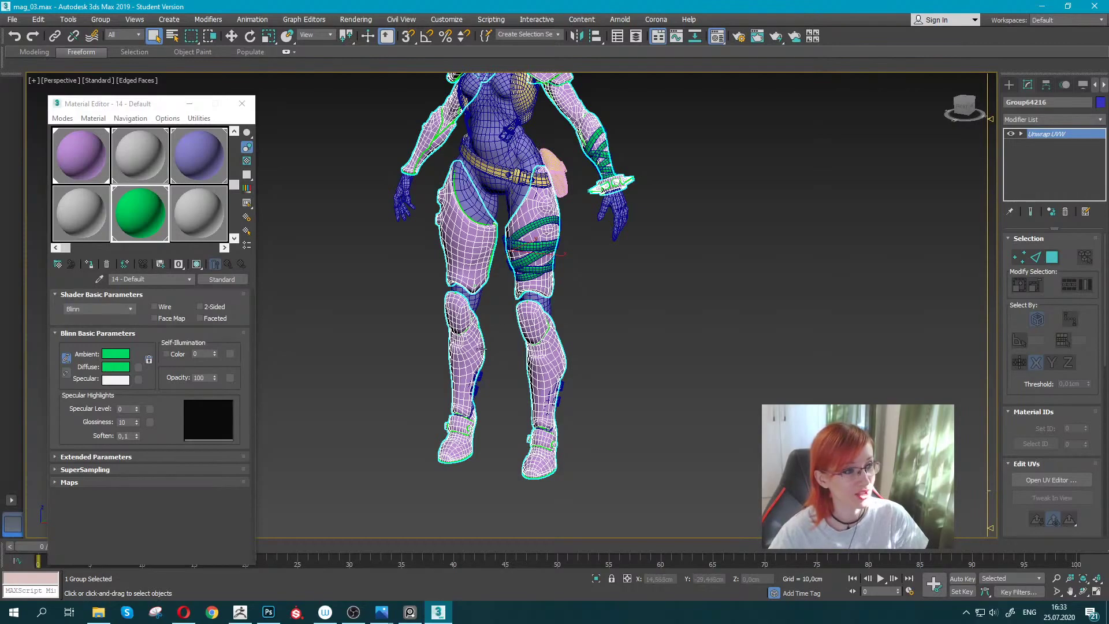
Try selecting the small leg strap pieces inside their groups.
{"action": "middle_click_drag", "start_coordinate": [458, 443], "coordinate": [422, 380]}
{"action": "scroll", "coordinate": [423, 380], "scroll_direction": "up", "scroll_amount": 3}
{"action": "left_click", "coordinate": [462, 263], "text": "ctrl"}
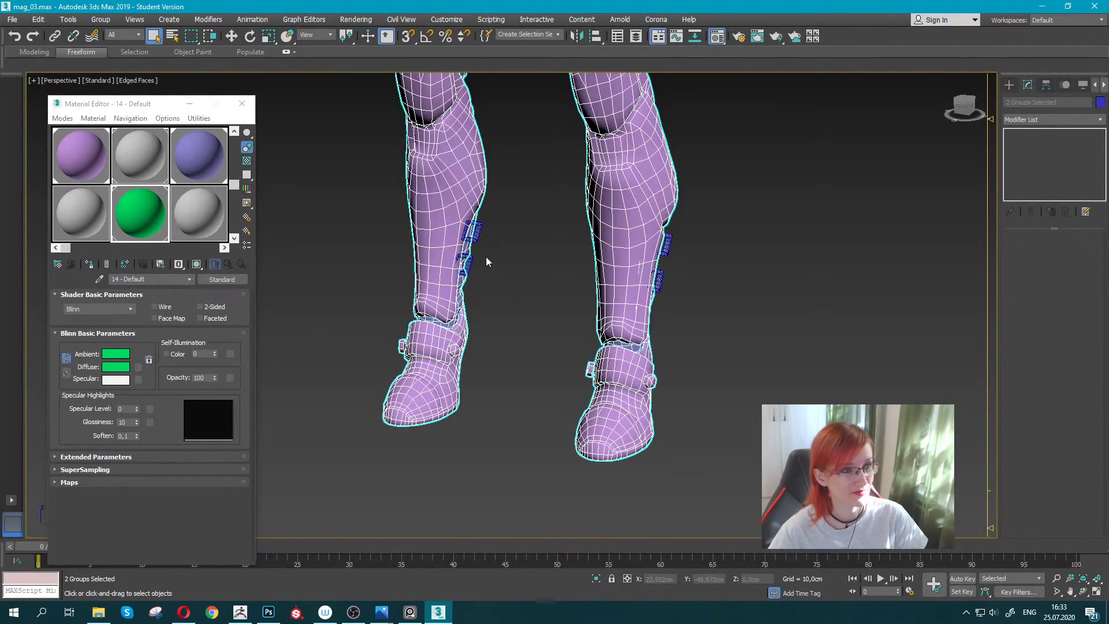
{"action": "left_click", "coordinate": [474, 233]}
{"action": "mouse_move", "coordinate": [576, 267]}
{"action": "middle_mouse_down", "text": "alt"}
{"action": "mouse_move", "coordinate": [456, 255]}
{"action": "mouse_move", "coordinate": [574, 245]}
{"action": "middle_mouse_up", "text": "alt"}
{"action": "right_click", "coordinate": [575, 246]}
{"action": "left_click", "coordinate": [626, 146]}
{"action": "scroll", "coordinate": [626, 146], "scroll_direction": "down", "scroll_amount": 4}
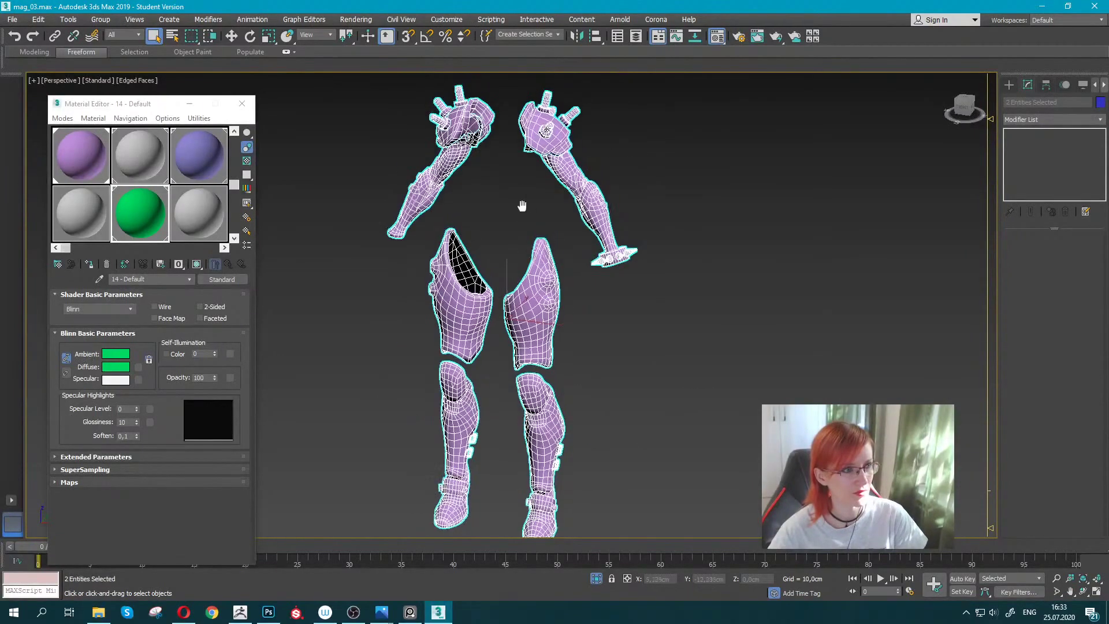
{"action": "scroll", "coordinate": [594, 354], "scroll_direction": "up", "scroll_amount": 3}
{"action": "scroll", "coordinate": [594, 354], "scroll_direction": "up", "scroll_amount": 3}
Select the small strap loops on the shins within the leg armour group.
{"action": "left_click", "coordinate": [594, 354]}
{"action": "left_click", "coordinate": [515, 201]}
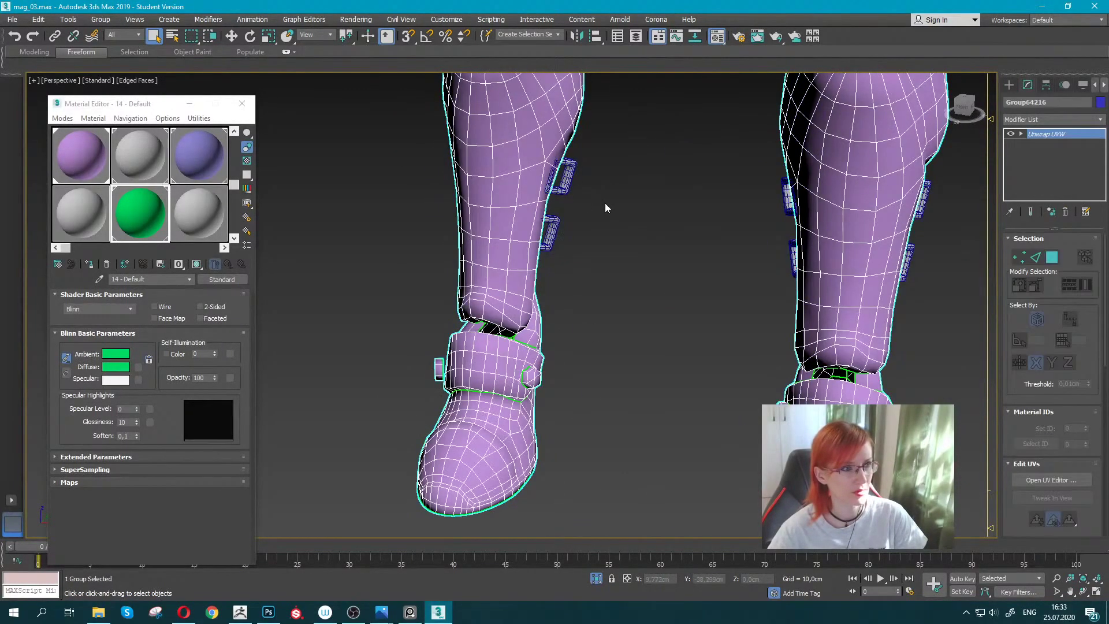
{"action": "mouse_move", "coordinate": [515, 201]}
{"action": "middle_mouse_down", "text": "alt"}
{"action": "mouse_move", "coordinate": [569, 196]}
{"action": "mouse_move", "coordinate": [940, 258]}
{"action": "middle_mouse_up", "text": "alt"}
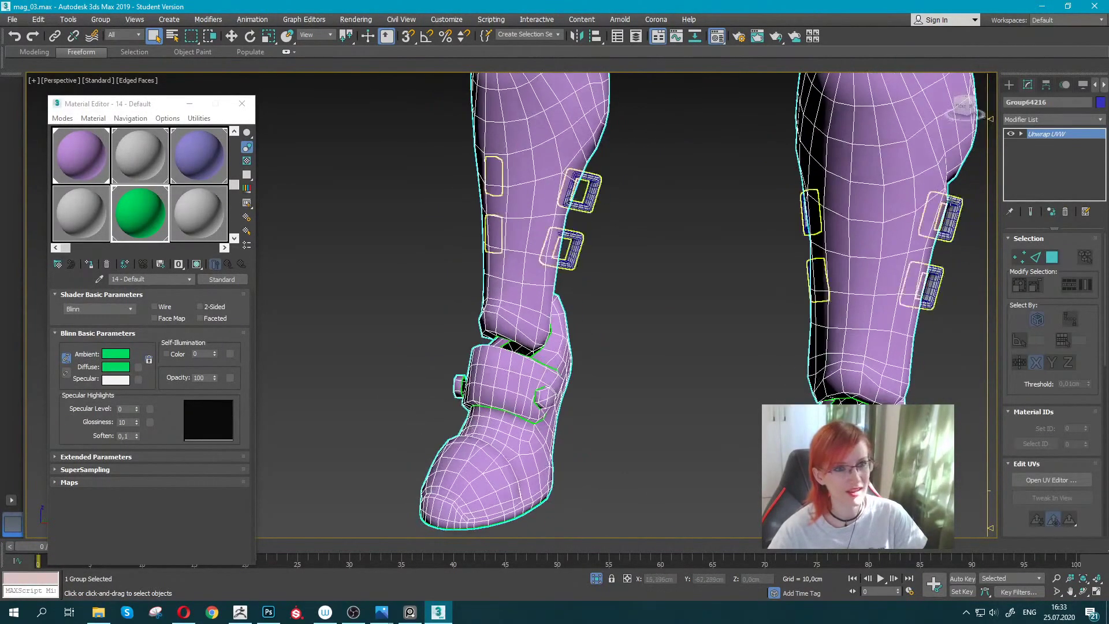
{"action": "left_click", "coordinate": [598, 205]}
Add Unwrap UVW to the shin strap loops and open the UV editor.
{"action": "left_click", "coordinate": [1099, 120]}
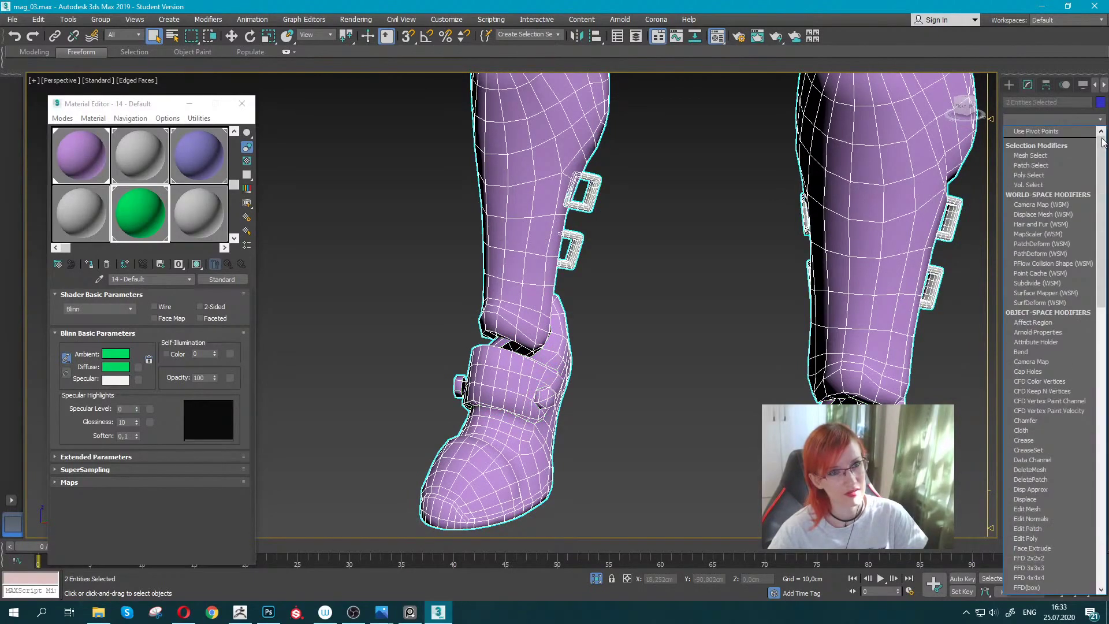
{"action": "scroll", "coordinate": [1040, 347], "scroll_direction": "down", "scroll_amount": 5}
{"action": "left_click", "coordinate": [1038, 449]}
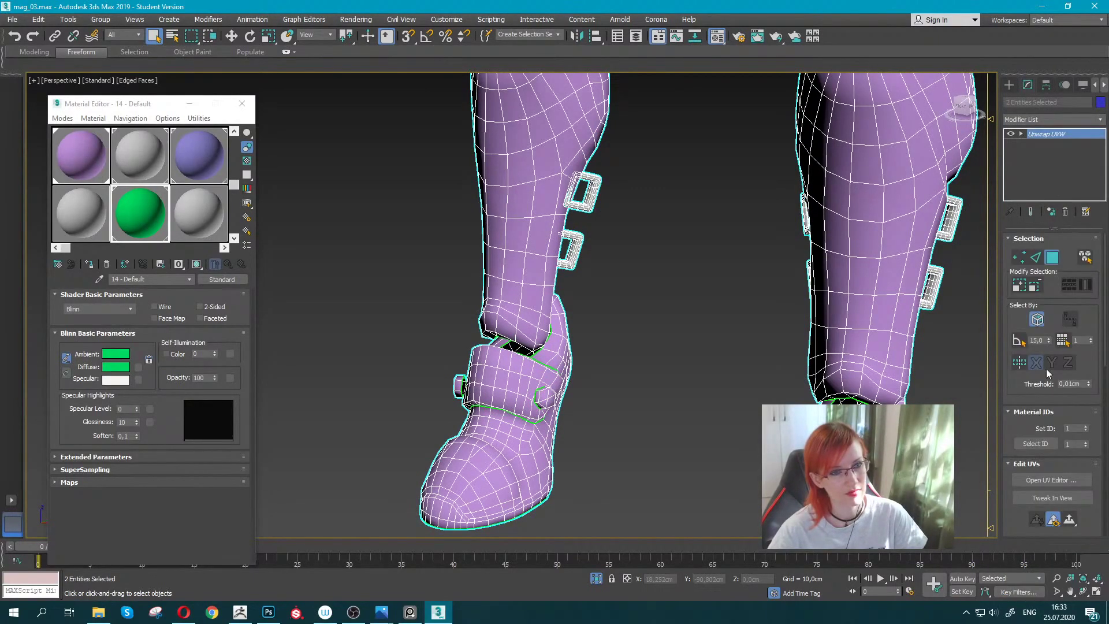
{"action": "left_click", "coordinate": [1049, 479]}
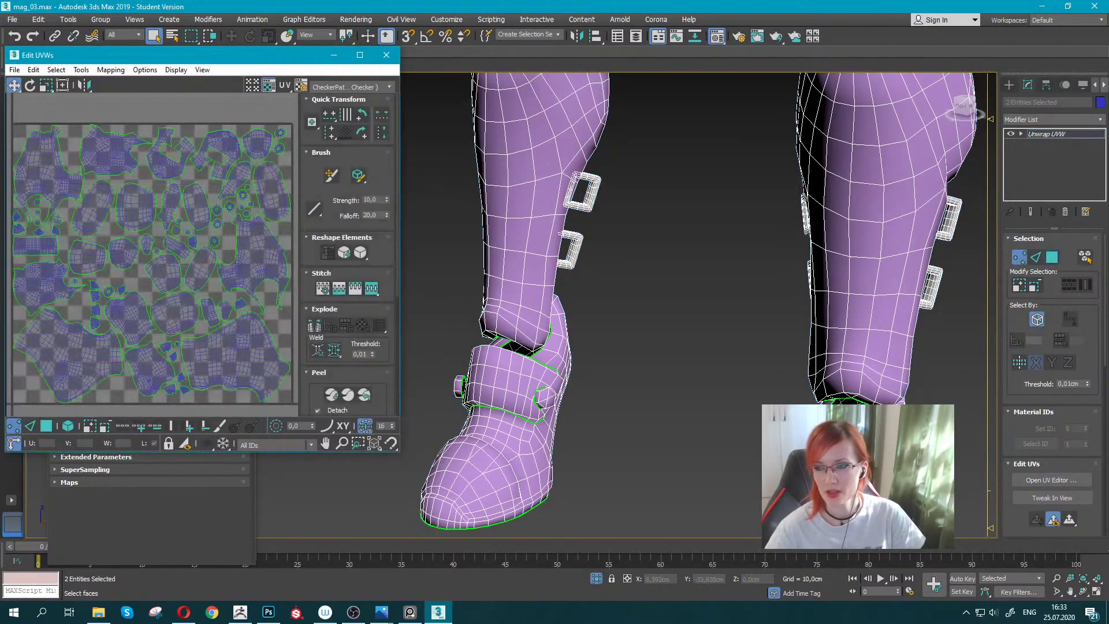
Switch Unwrap UVW to Polygon sub-object selection.
{"action": "scroll", "coordinate": [144, 241], "scroll_direction": "up", "scroll_amount": 3}
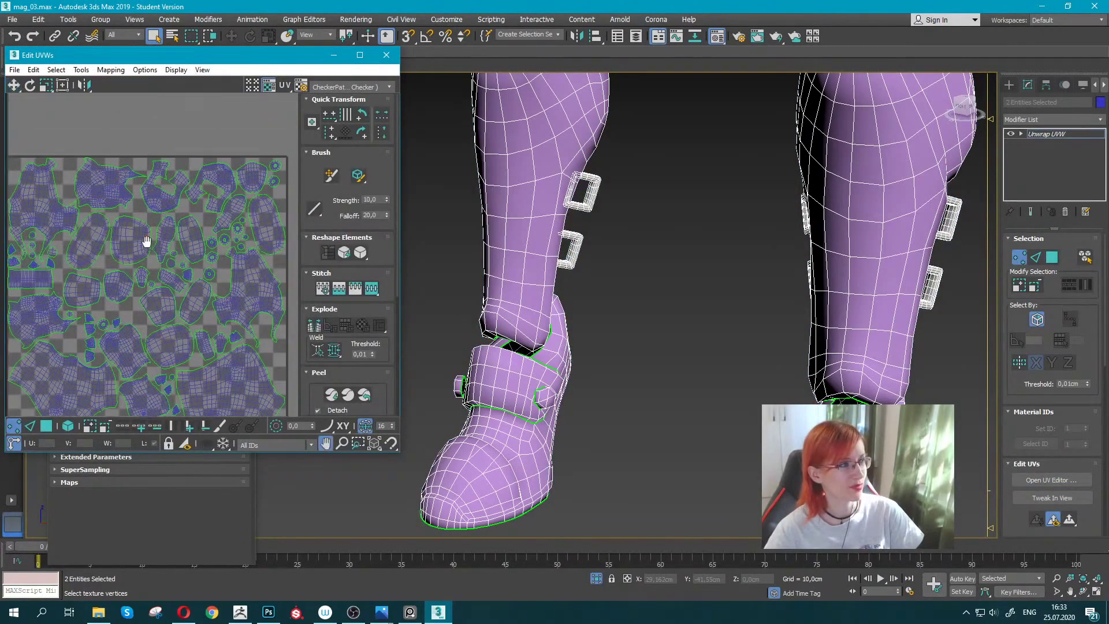
{"action": "scroll", "coordinate": [144, 240], "scroll_direction": "down", "scroll_amount": 5}
{"action": "scroll", "coordinate": [143, 240], "scroll_direction": "up", "scroll_amount": 4}
{"action": "middle_click_drag", "start_coordinate": [554, 231], "coordinate": [520, 237], "text": "alt"}
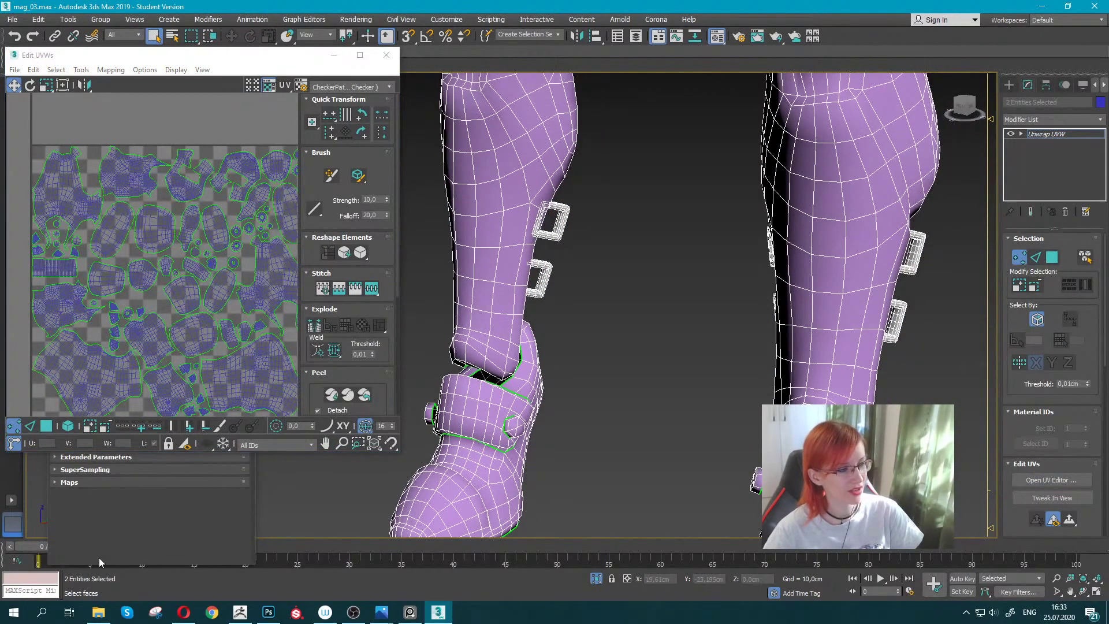
{"action": "left_click", "coordinate": [1087, 258]}
{"action": "left_click", "coordinate": [1052, 258]}
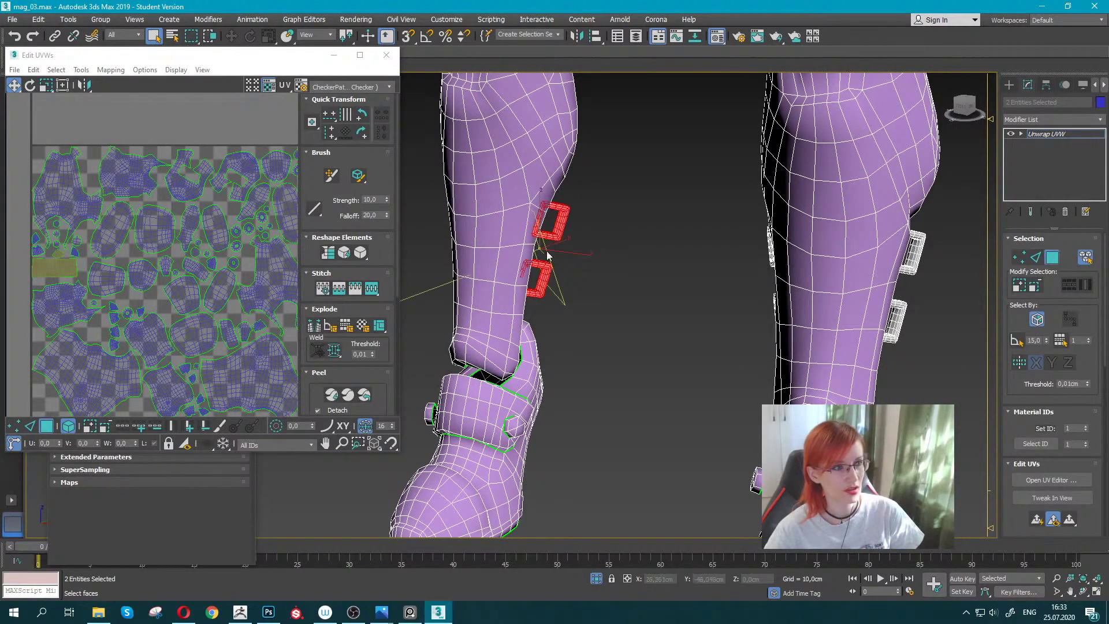
Select the buckle faces on both shins, upper and lower.
{"action": "middle_click_drag", "start_coordinate": [678, 287], "coordinate": [806, 303], "text": "alt"}
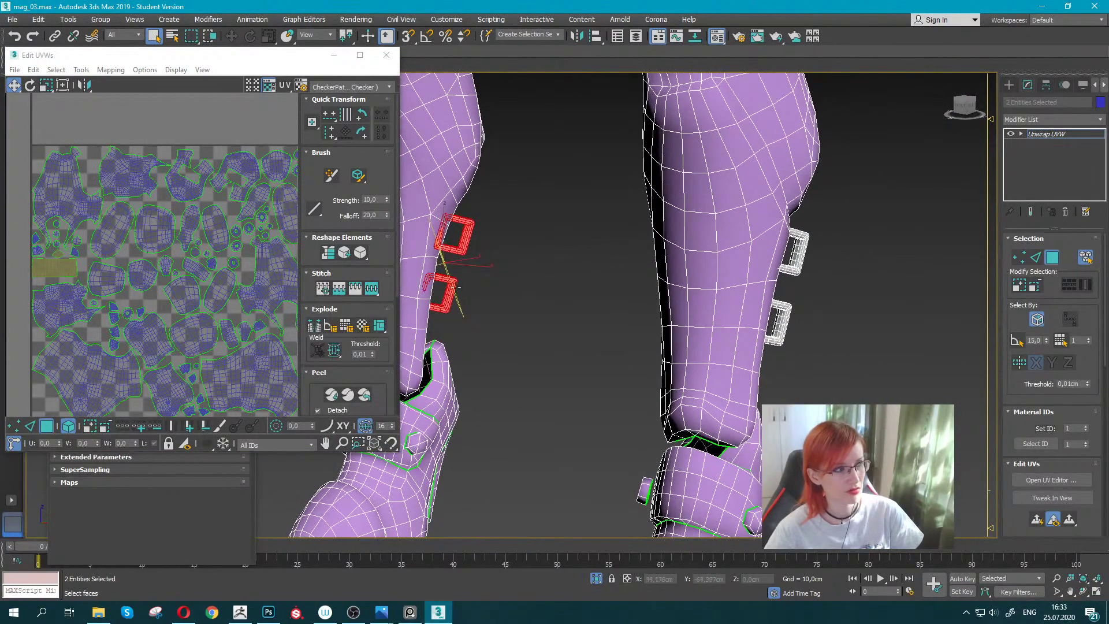
{"action": "scroll", "coordinate": [105, 268], "scroll_direction": "down", "scroll_amount": 5}
{"action": "scroll", "coordinate": [775, 267], "scroll_direction": "up", "scroll_amount": 3}
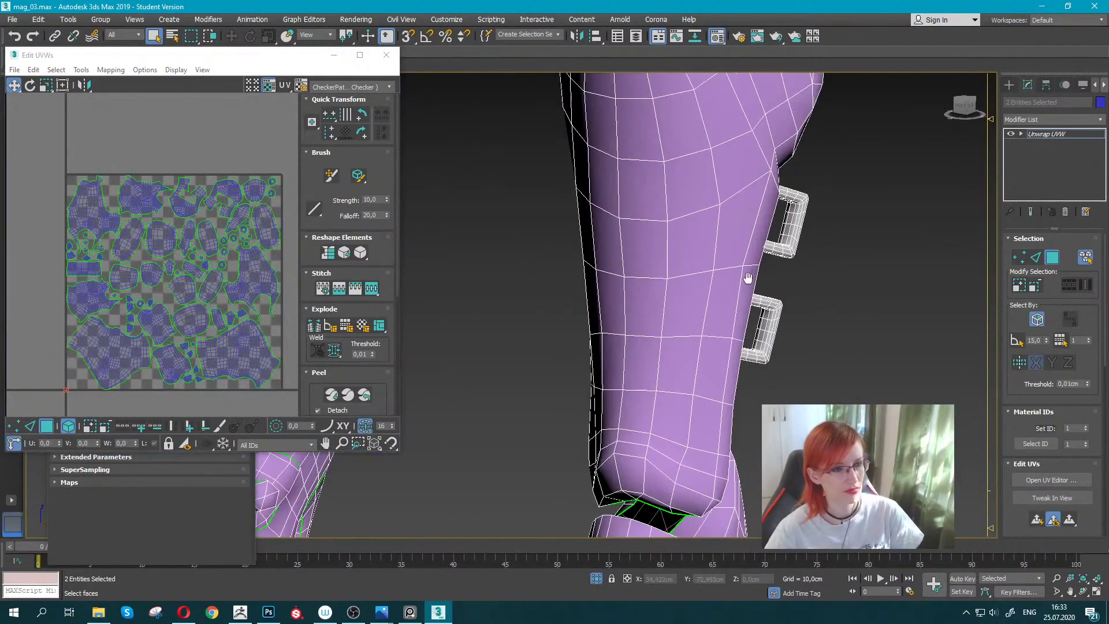
{"action": "left_click", "coordinate": [796, 250]}
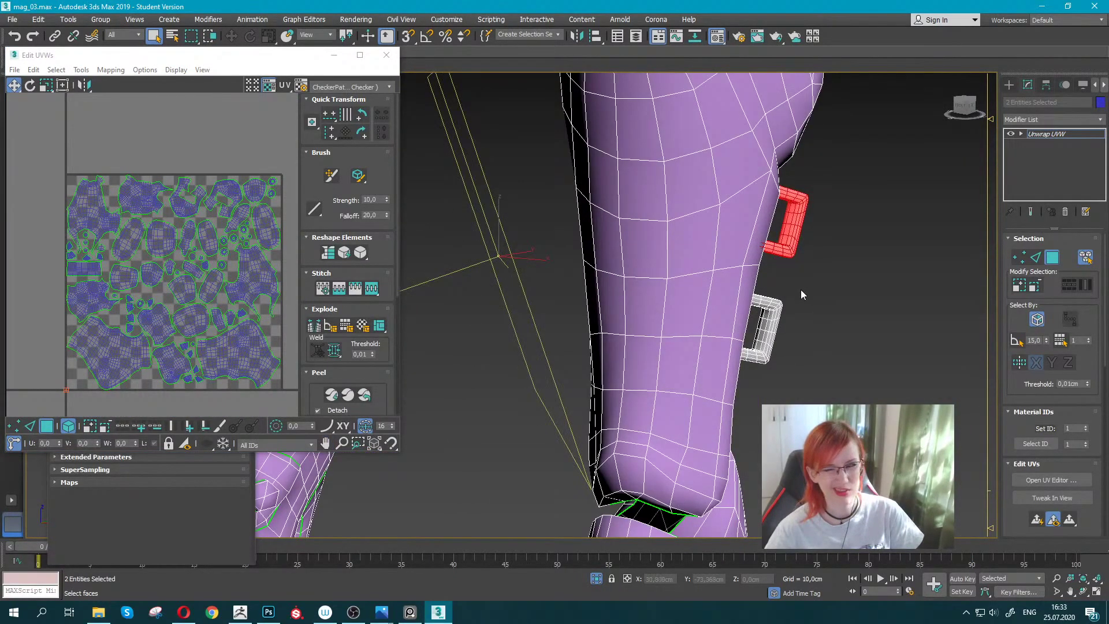
{"action": "left_click", "coordinate": [777, 312], "text": "ctrl"}
{"action": "scroll", "coordinate": [601, 326], "scroll_direction": "down", "scroll_amount": 5}
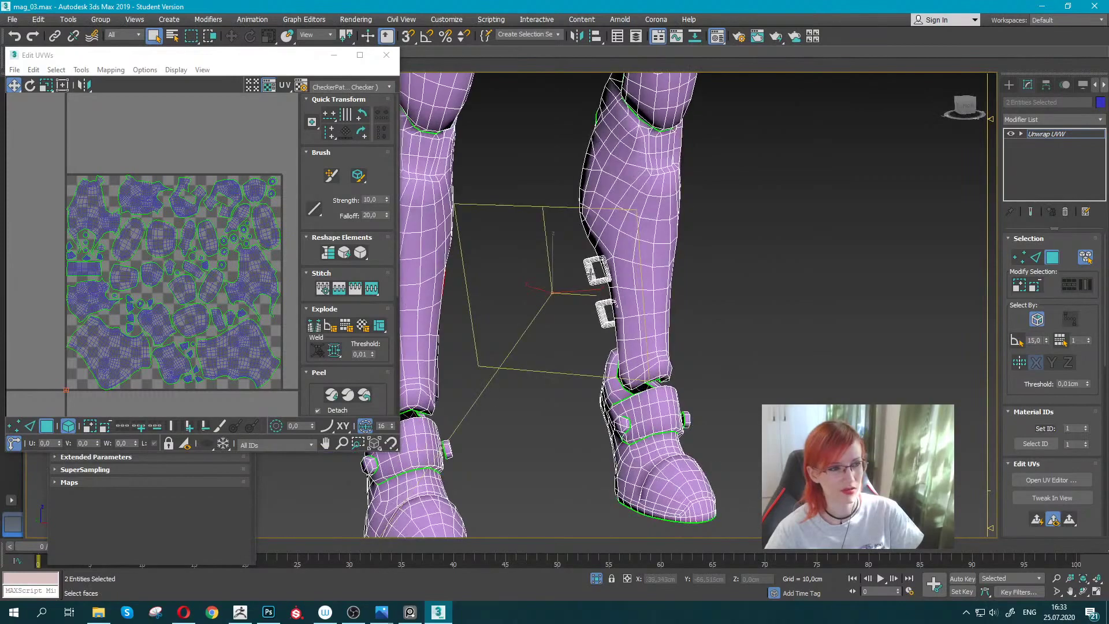
{"action": "middle_click_drag", "start_coordinate": [588, 317], "coordinate": [616, 294], "text": "alt"}
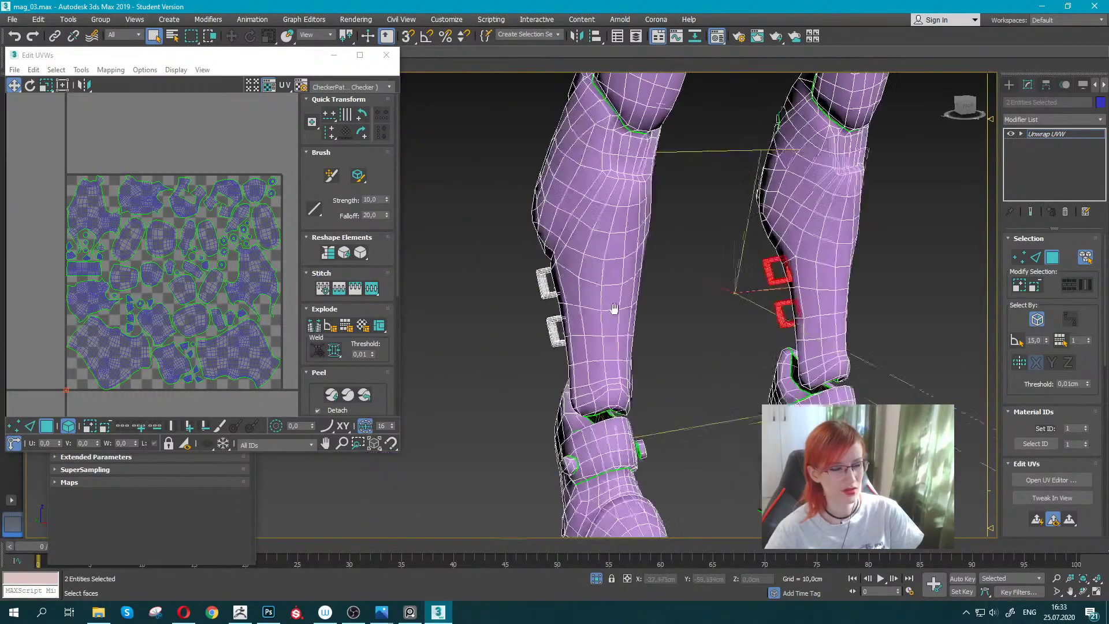
{"action": "left_click", "coordinate": [624, 333], "text": "ctrl"}
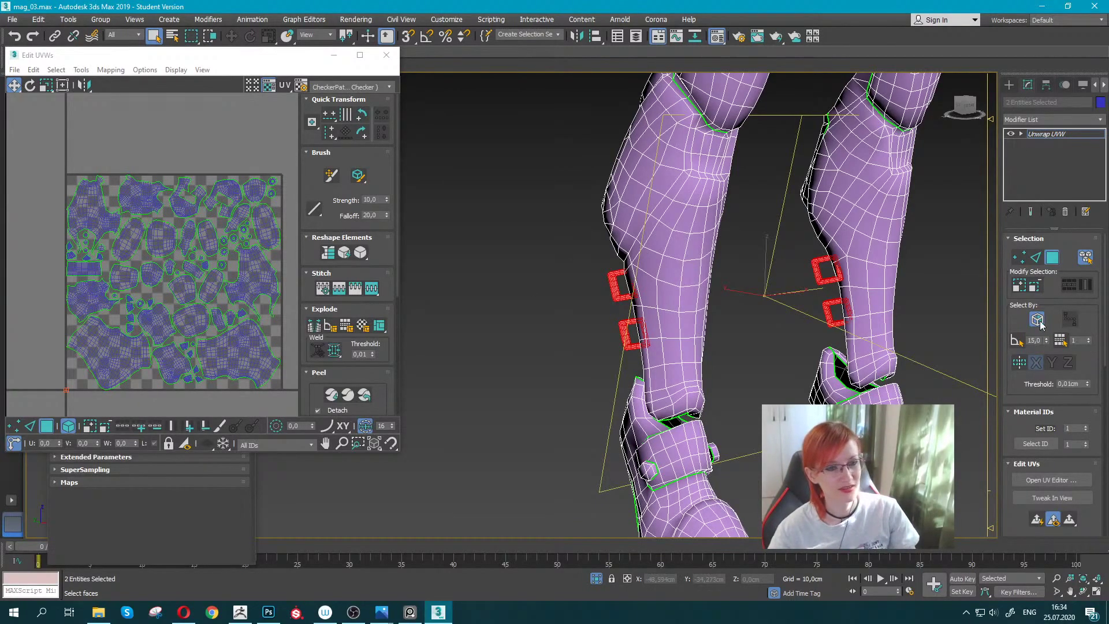
Apply a Planar projection to the selected buckle faces.
{"action": "scroll", "coordinate": [1013, 385], "scroll_direction": "down", "scroll_amount": 2}
{"action": "scroll", "coordinate": [1024, 380], "scroll_direction": "down", "scroll_amount": 2}
{"action": "scroll", "coordinate": [1025, 380], "scroll_direction": "down", "scroll_amount": 2}
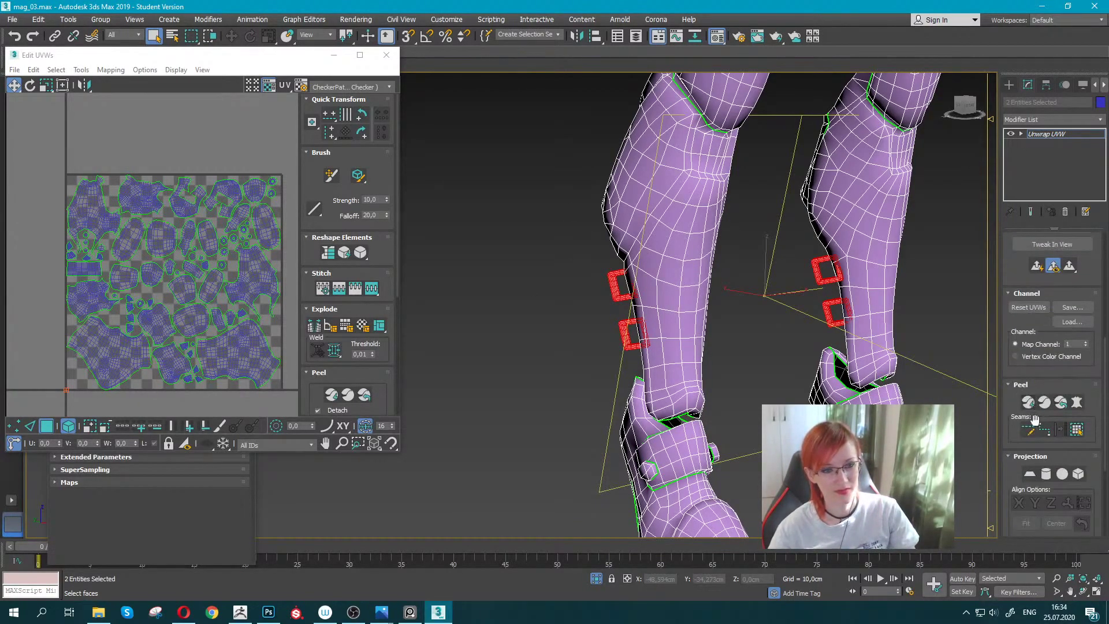
{"action": "scroll", "coordinate": [1034, 415], "scroll_direction": "down", "scroll_amount": 2}
{"action": "left_click", "coordinate": [1031, 457]}
{"action": "right_click", "coordinate": [811, 383]}
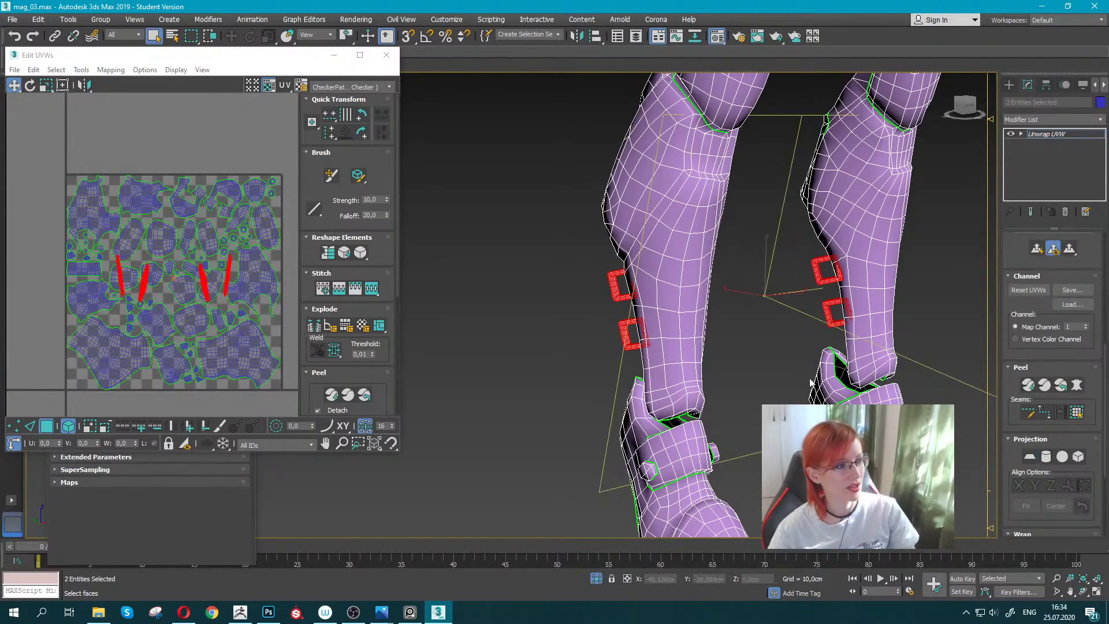
Switch to Edge mode, clear the faces and pick an edge along a buckle.
{"action": "mouse_move", "coordinate": [649, 283]}
{"action": "middle_mouse_down"}
{"action": "mouse_move", "coordinate": [577, 283]}
{"action": "mouse_move", "coordinate": [589, 278]}
{"action": "middle_mouse_up"}
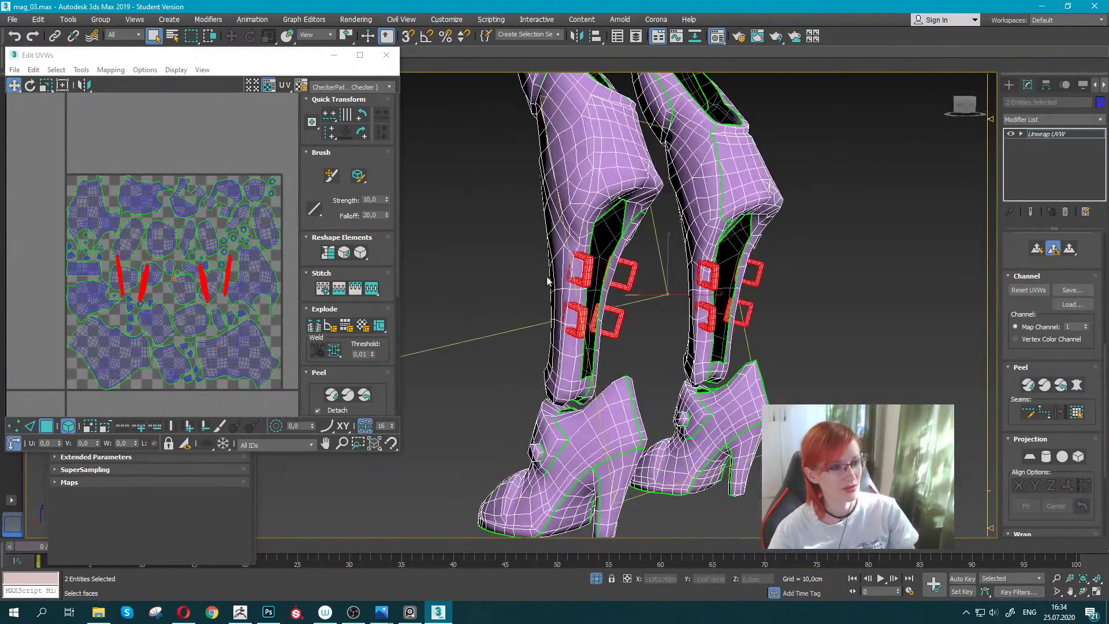
{"action": "scroll", "coordinate": [589, 278], "scroll_direction": "up", "scroll_amount": 5}
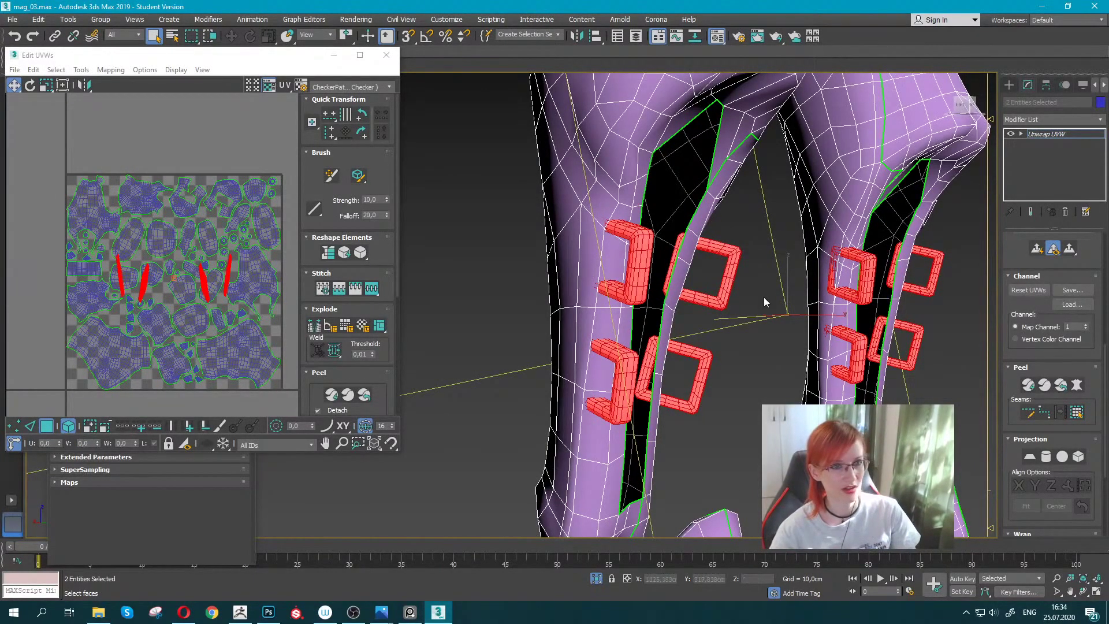
{"action": "scroll", "coordinate": [1014, 259], "scroll_direction": "up", "scroll_amount": 5}
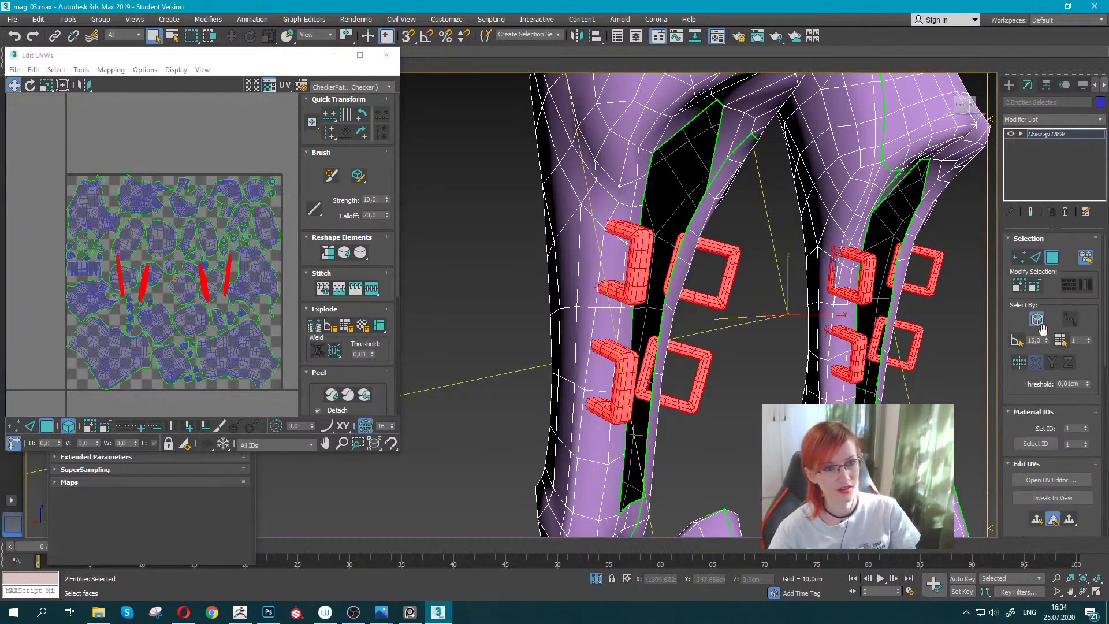
{"action": "left_click", "coordinate": [1036, 257]}
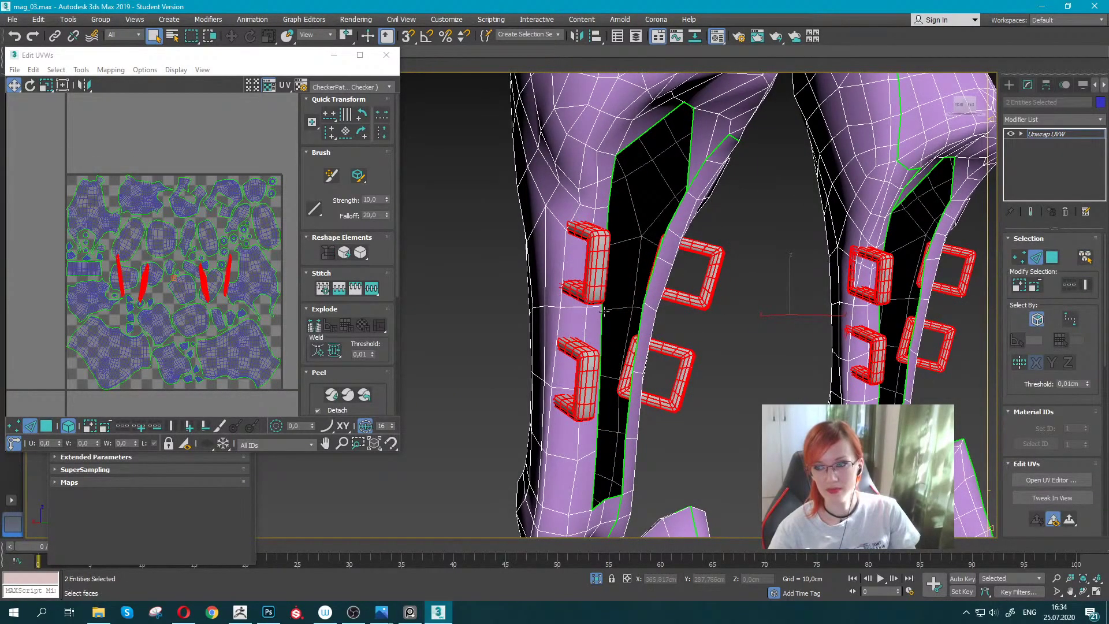
{"action": "left_click", "coordinate": [480, 293]}
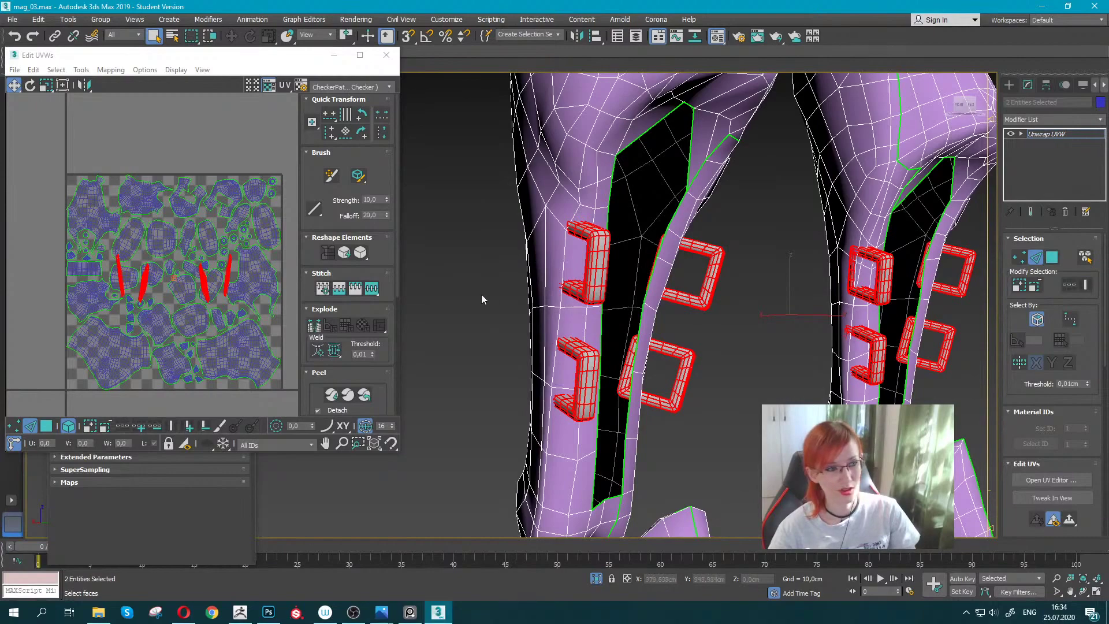
{"action": "left_click", "coordinate": [601, 259]}
{"action": "mouse_move", "coordinate": [601, 259]}
{"action": "middle_mouse_down", "text": "alt"}
{"action": "mouse_move", "coordinate": [715, 253]}
{"action": "mouse_move", "coordinate": [587, 310]}
{"action": "mouse_move", "coordinate": [466, 301]}
{"action": "mouse_move", "coordinate": [500, 294]}
{"action": "middle_mouse_up", "text": "alt"}
Orbit around the right leg to inspect the red edges on the buckles.
{"action": "scroll", "coordinate": [715, 253], "scroll_direction": "up", "scroll_amount": 5}
{"action": "scroll", "coordinate": [674, 250], "scroll_direction": "up", "scroll_amount": 3}
{"action": "scroll", "coordinate": [675, 251], "scroll_direction": "down", "scroll_amount": 3}
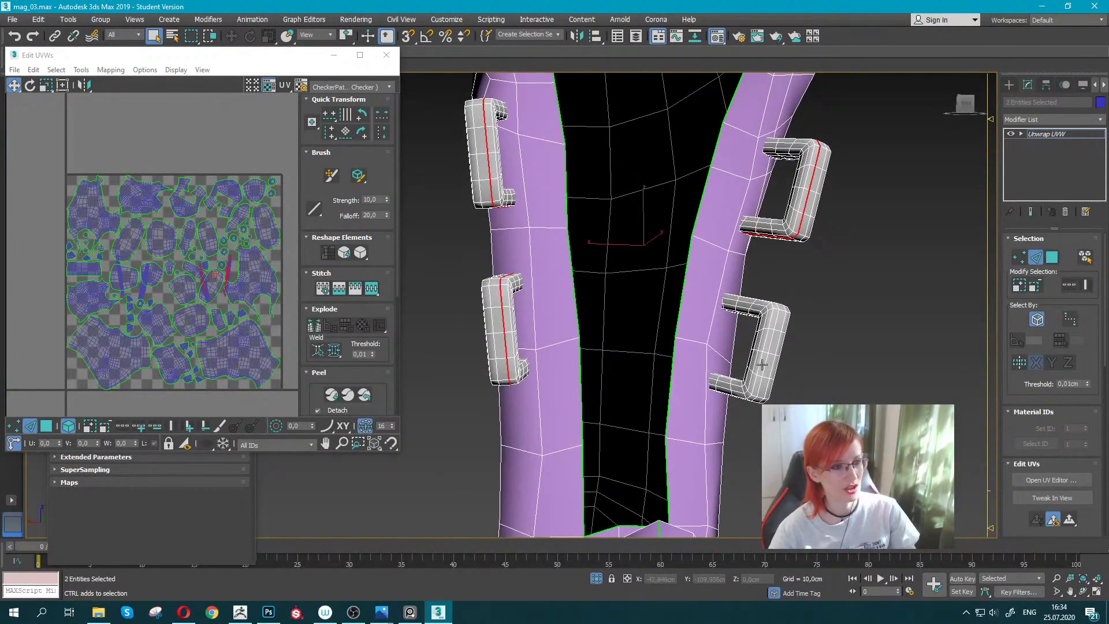
{"action": "scroll", "coordinate": [666, 326], "scroll_direction": "down", "scroll_amount": 5}
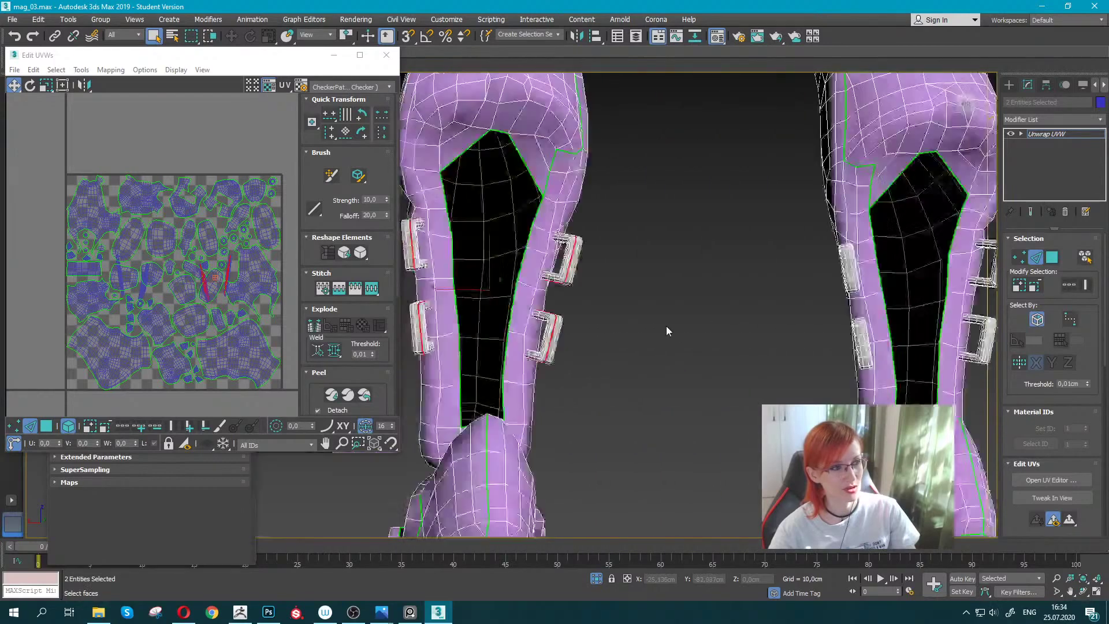
{"action": "scroll", "coordinate": [699, 317], "scroll_direction": "down", "scroll_amount": 3}
{"action": "scroll", "coordinate": [699, 316], "scroll_direction": "up", "scroll_amount": 3}
{"action": "scroll", "coordinate": [711, 298], "scroll_direction": "up", "scroll_amount": 3}
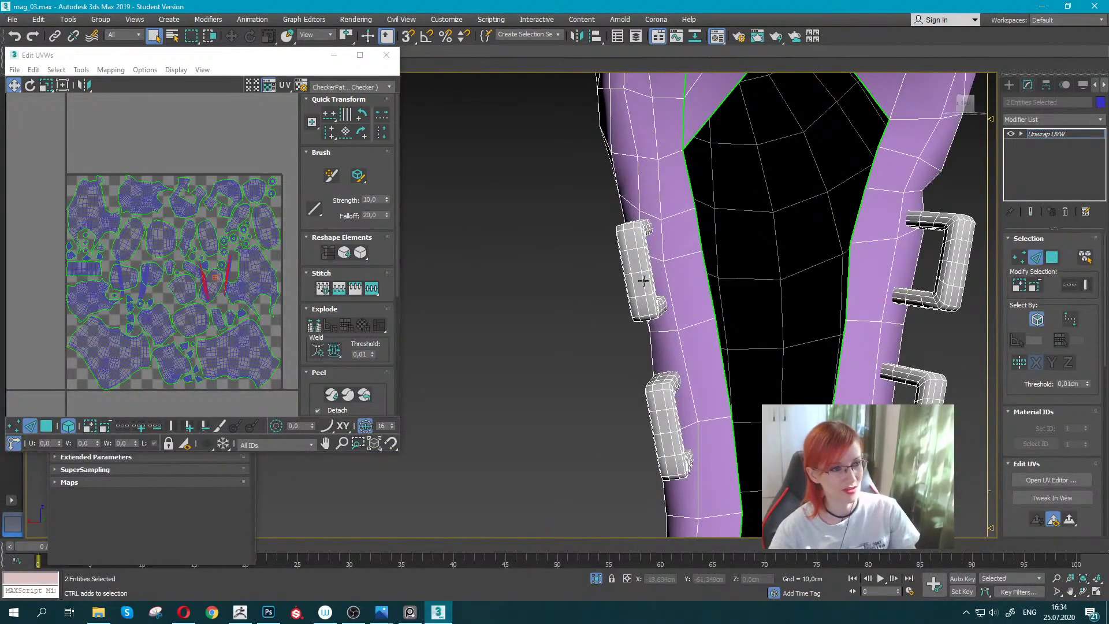
{"action": "scroll", "coordinate": [750, 295], "scroll_direction": "down", "scroll_amount": 2}
{"action": "middle_click_drag", "start_coordinate": [751, 295], "coordinate": [614, 331]}
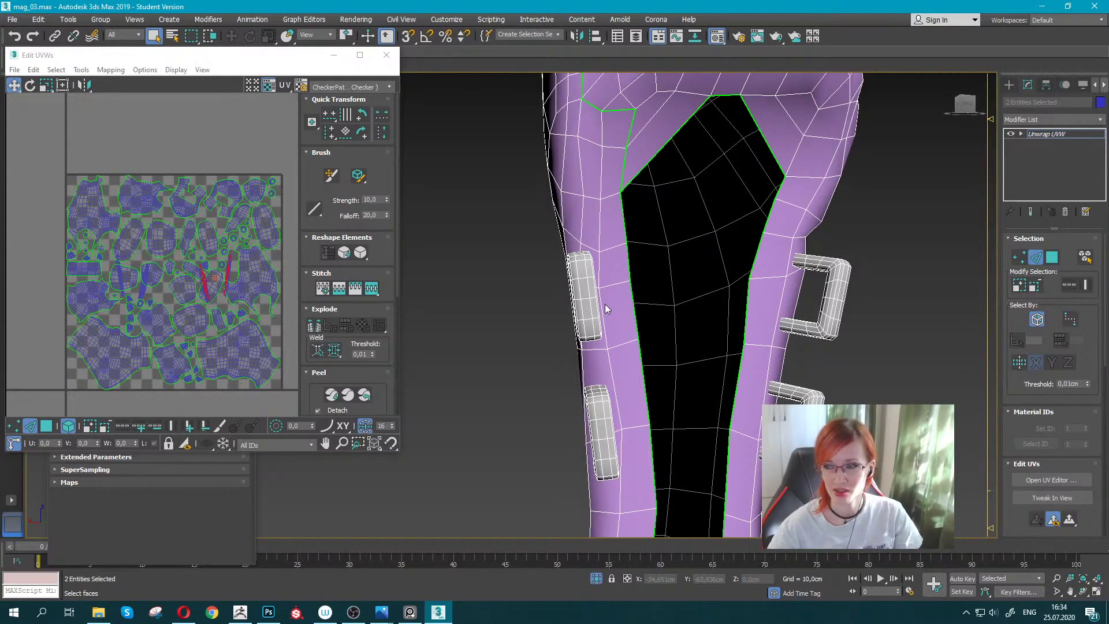
{"action": "middle_click_drag", "start_coordinate": [604, 303], "coordinate": [570, 226], "text": "alt"}
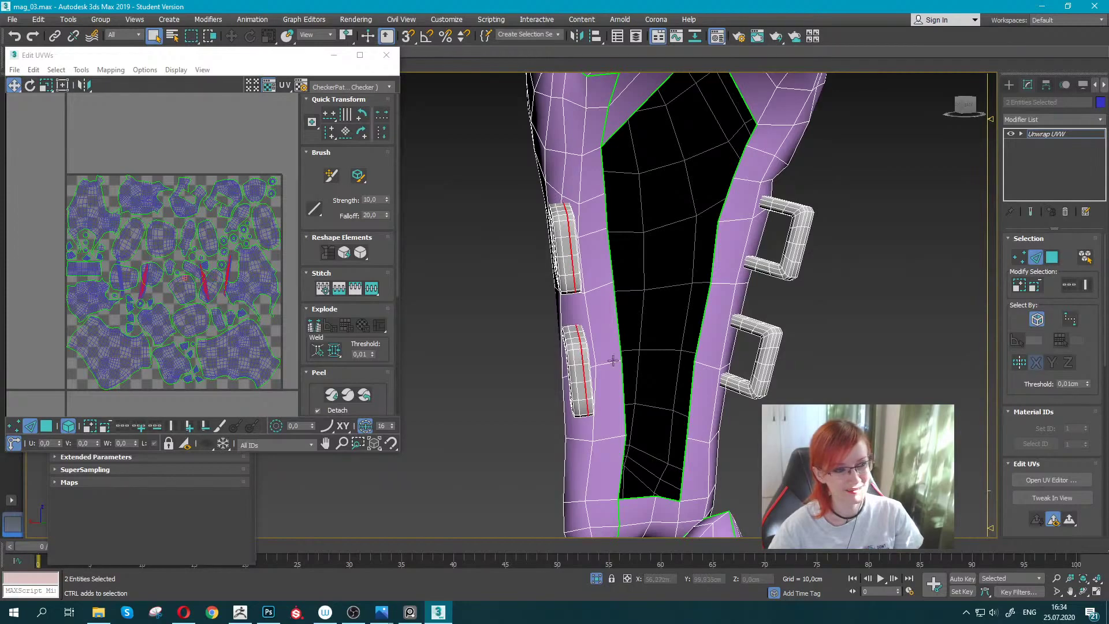
{"action": "middle_click_drag", "start_coordinate": [823, 363], "coordinate": [694, 240], "text": "alt"}
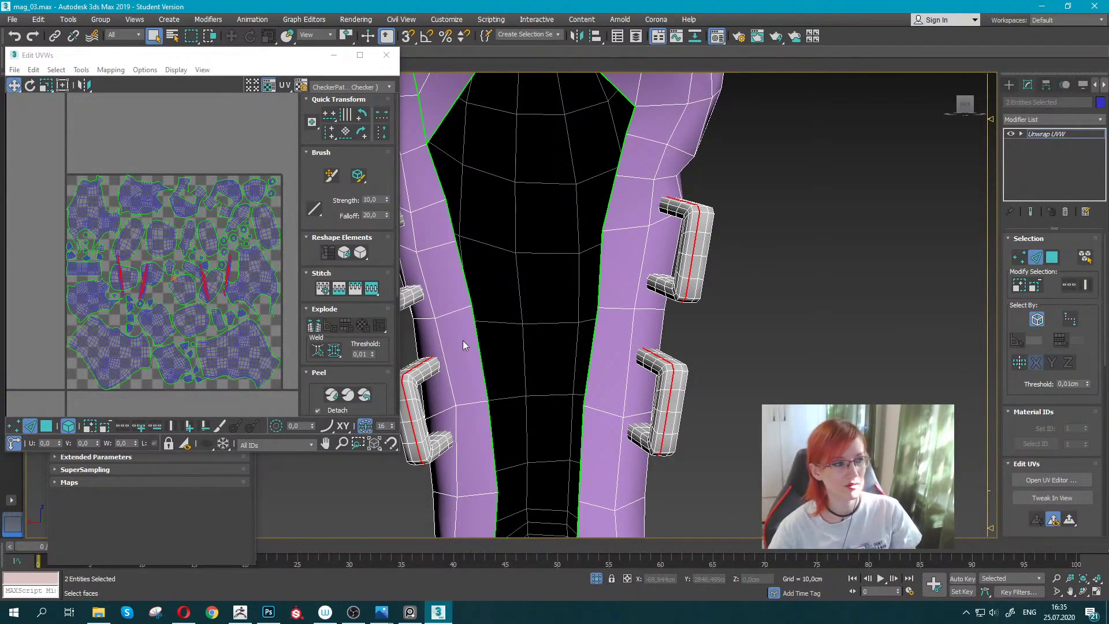
Check the mapping options and reselect the faces of all four buckles.
{"action": "left_click", "coordinate": [111, 69]}
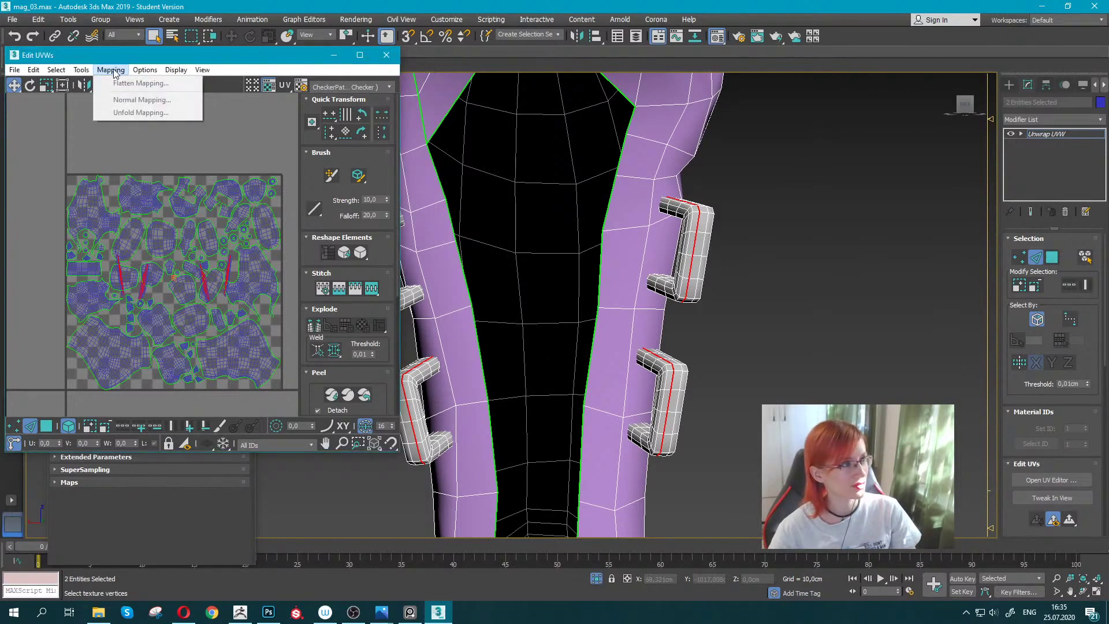
{"action": "middle_click_drag", "start_coordinate": [143, 294], "coordinate": [129, 279]}
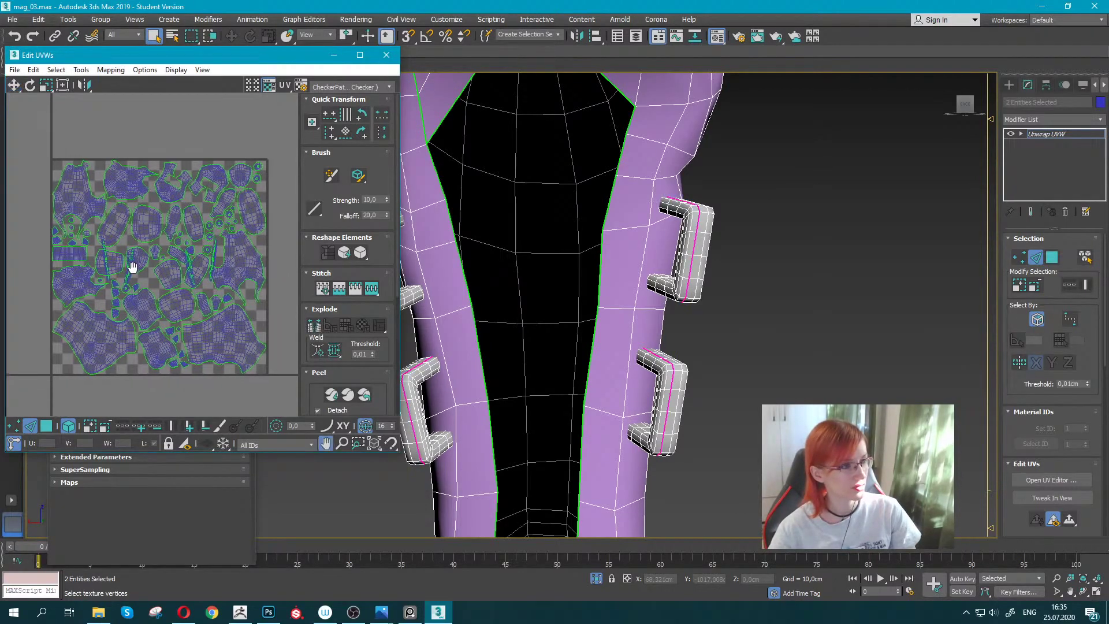
{"action": "middle_click_drag", "start_coordinate": [606, 306], "coordinate": [715, 270]}
{"action": "left_click", "coordinate": [46, 425]}
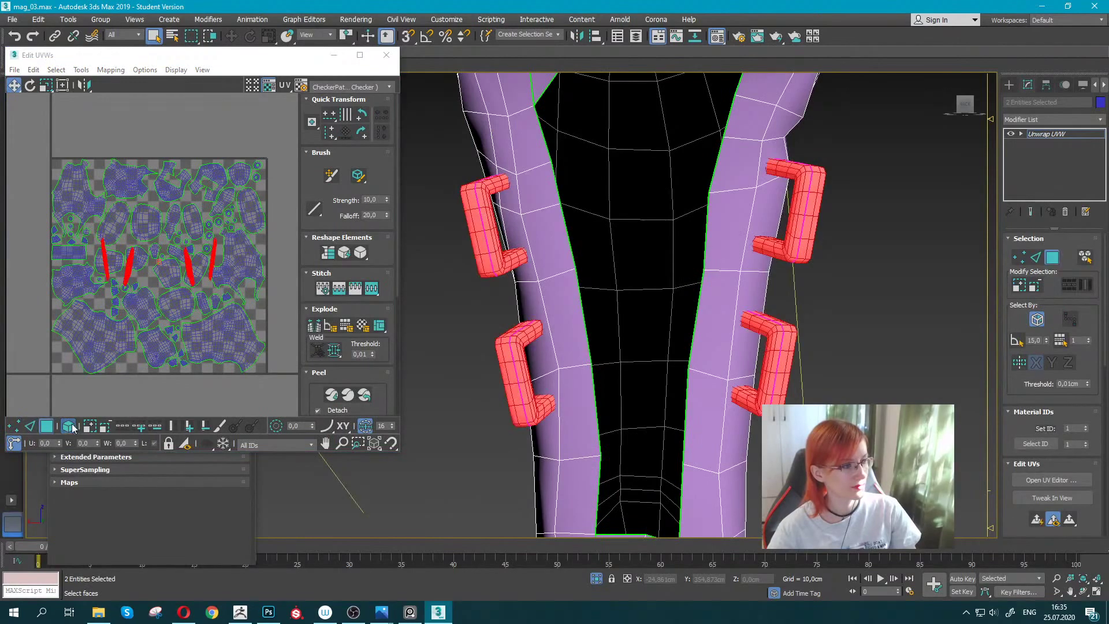
{"action": "scroll", "coordinate": [188, 231], "scroll_direction": "down", "scroll_amount": 2}
{"action": "scroll", "coordinate": [188, 218], "scroll_direction": "down", "scroll_amount": 2}
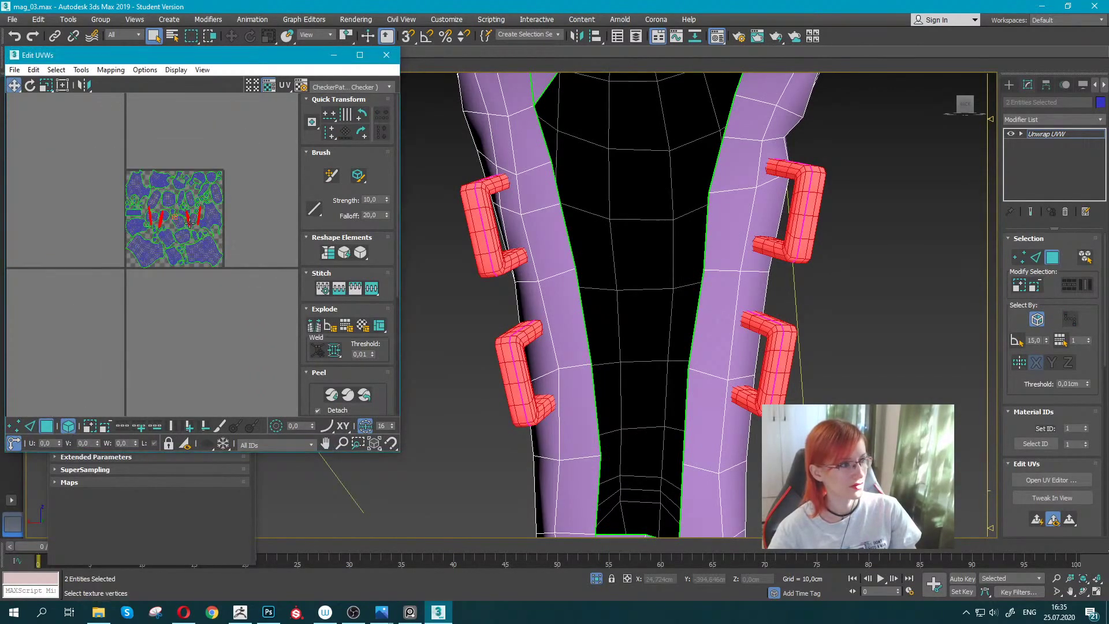
Test-move the buckle UVs, undo it, and snap the Edit UVWs window to half the screen.
{"action": "left_click_drag", "start_coordinate": [198, 217], "coordinate": [207, 276]}
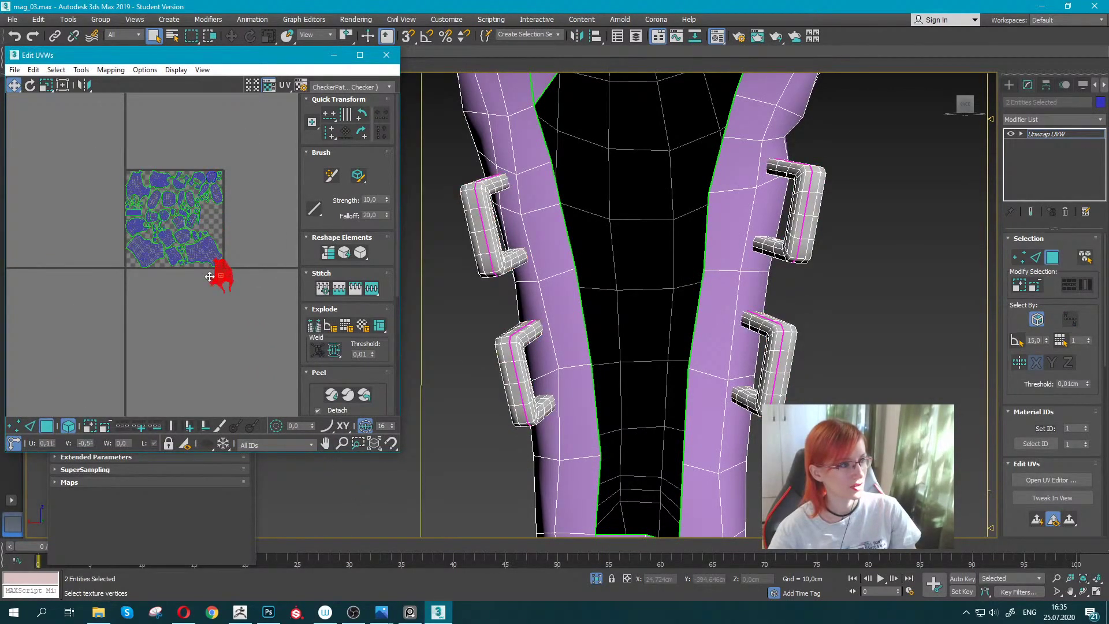
{"action": "key", "text": "ctrl+z"}
{"action": "scroll", "coordinate": [206, 275], "scroll_direction": "up", "scroll_amount": 1}
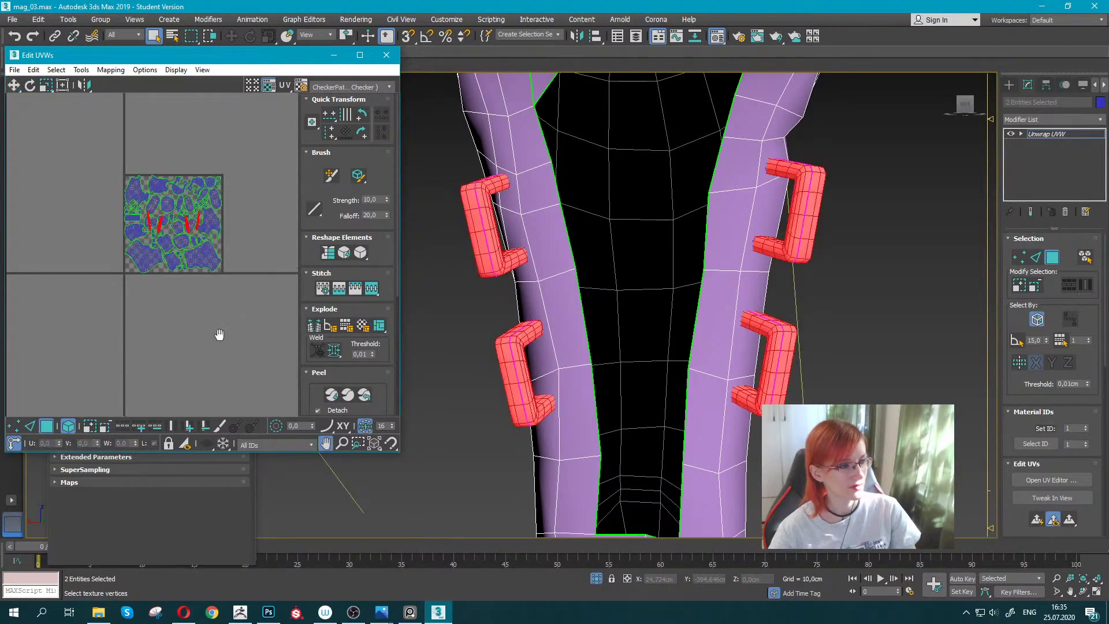
{"action": "scroll", "coordinate": [219, 300], "scroll_direction": "up", "scroll_amount": 2}
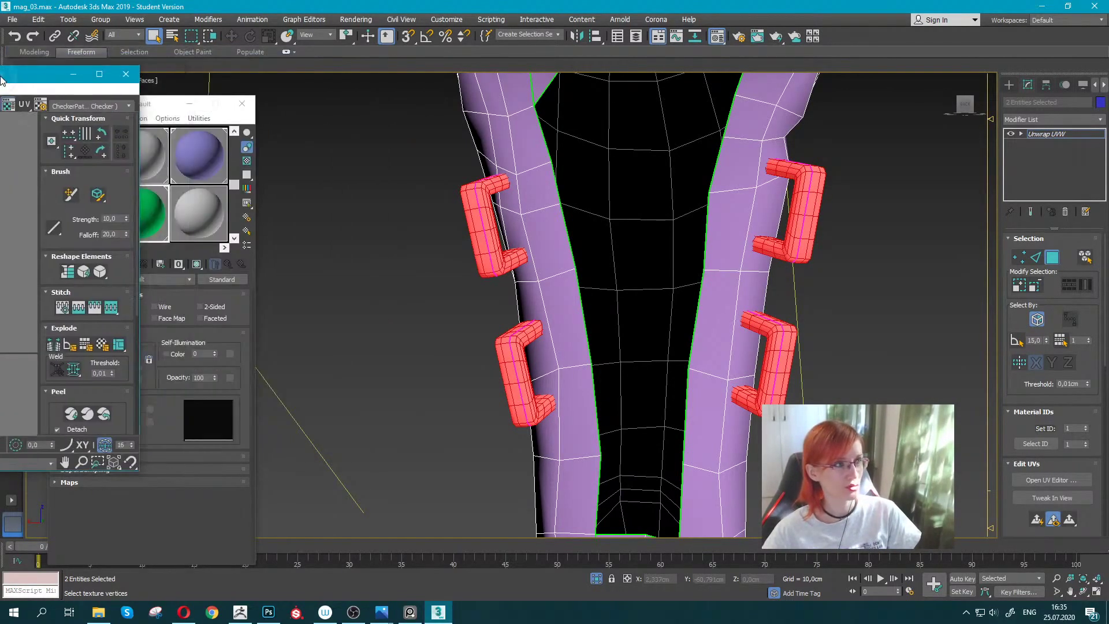
{"action": "key", "text": "super+Left"}
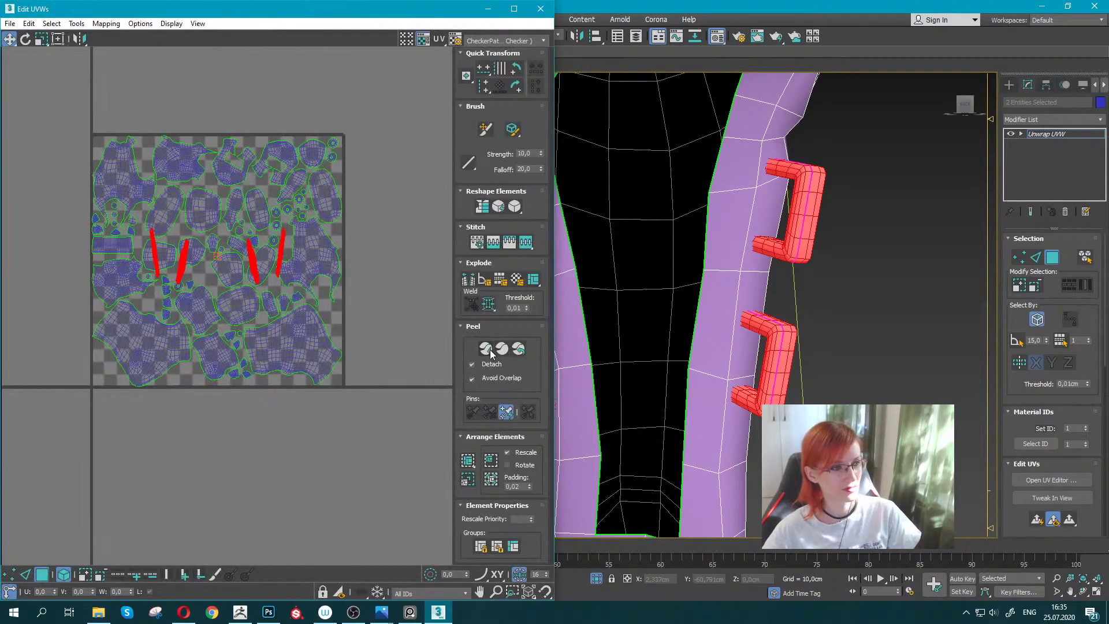
{"action": "left_click", "coordinate": [488, 349]}
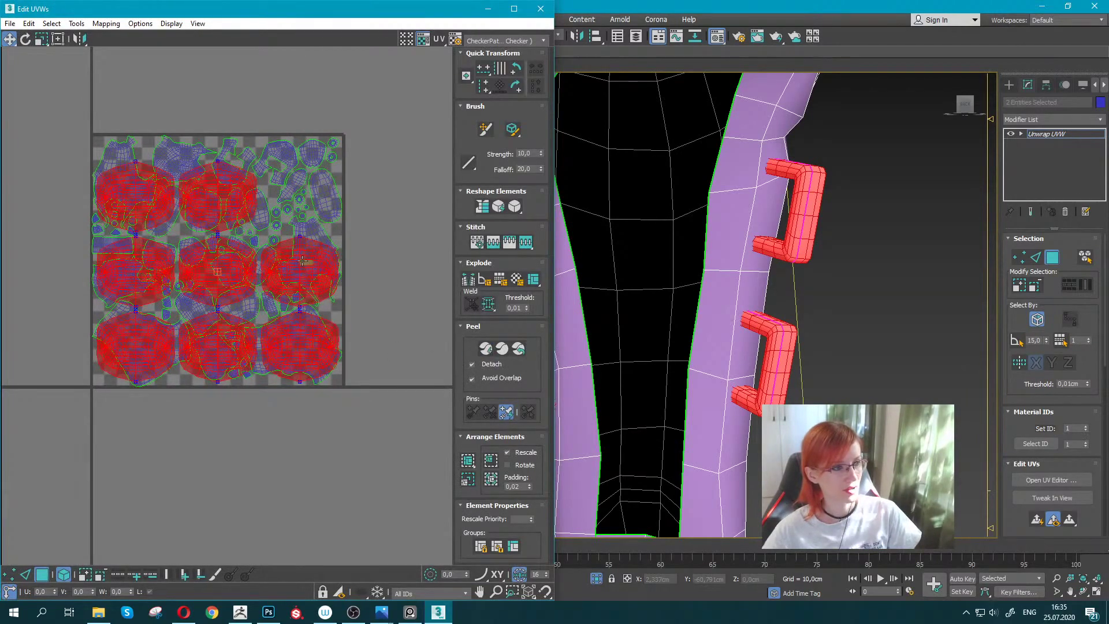
{"action": "left_click_drag", "start_coordinate": [302, 261], "coordinate": [297, 452]}
{"action": "middle_click_drag", "start_coordinate": [297, 453], "coordinate": [240, 262]}
{"action": "left_click_drag", "start_coordinate": [240, 262], "coordinate": [206, 371]}
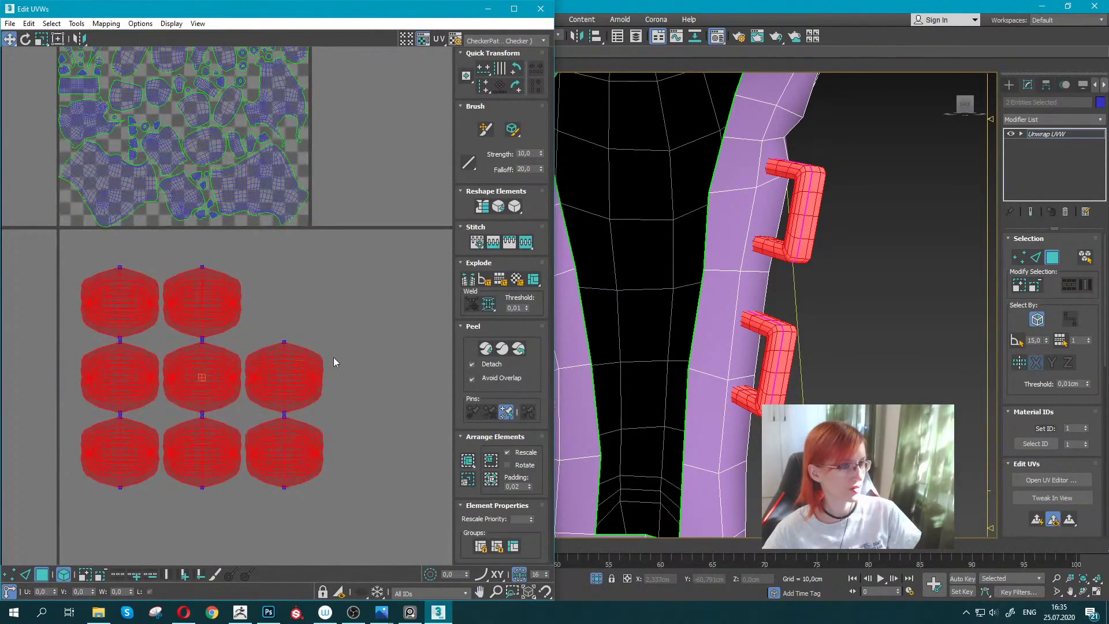
{"action": "left_click", "coordinate": [337, 336]}
{"action": "scroll", "coordinate": [179, 379], "scroll_direction": "up", "scroll_amount": 3}
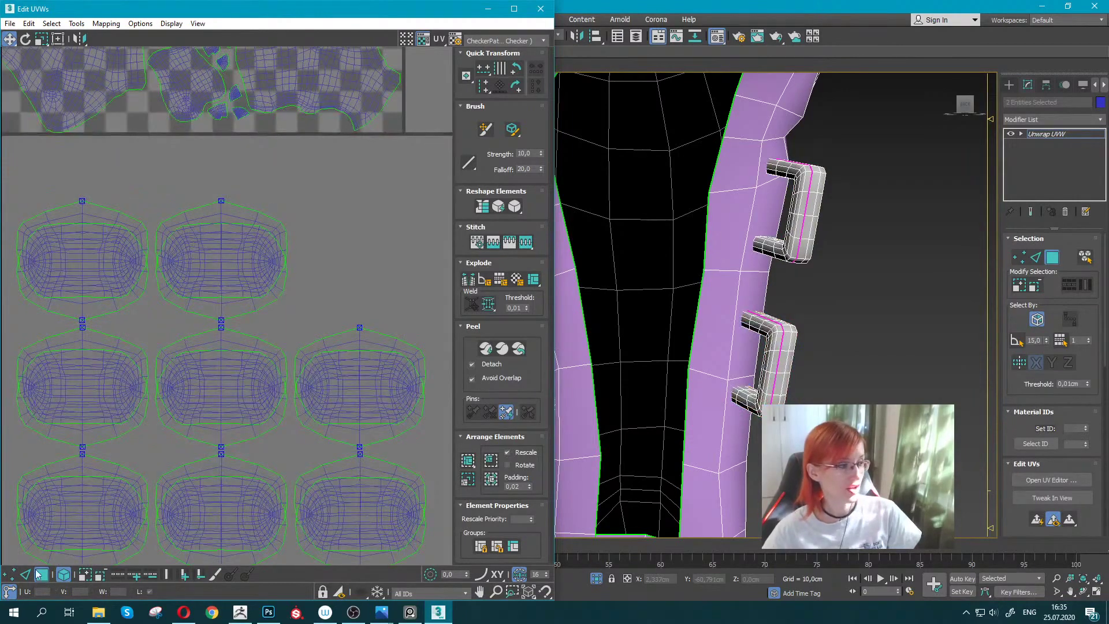
{"action": "left_click", "coordinate": [26, 574]}
{"action": "scroll", "coordinate": [144, 361], "scroll_direction": "up", "scroll_amount": 2}
{"action": "scroll", "coordinate": [375, 292], "scroll_direction": "up", "scroll_amount": 1}
{"action": "left_click", "coordinate": [296, 316]}
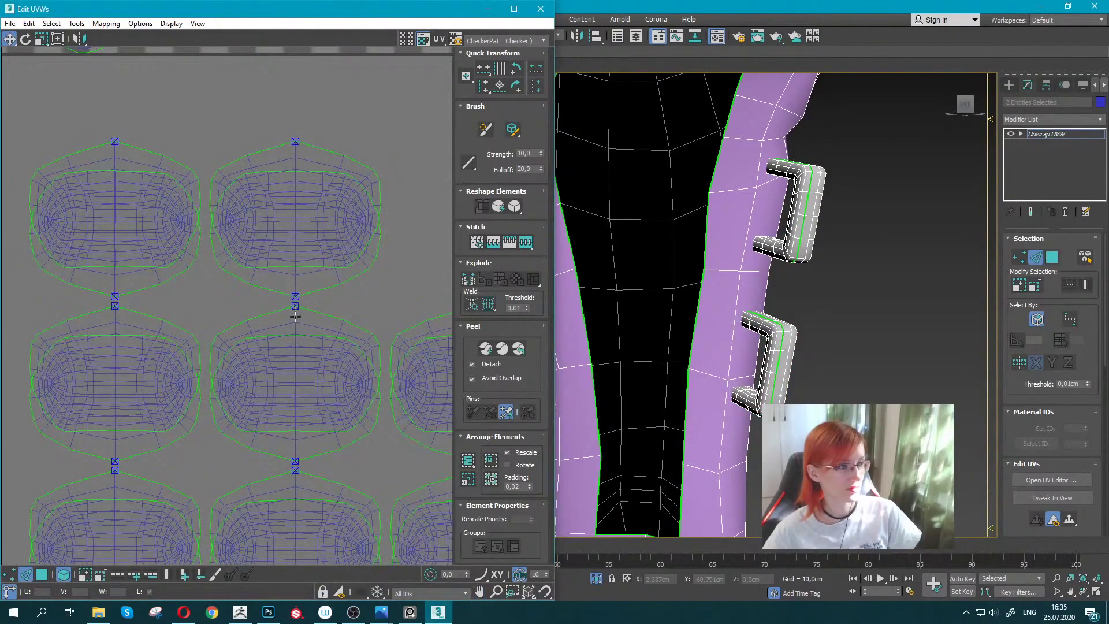
{"action": "double_click", "coordinate": [295, 306]}
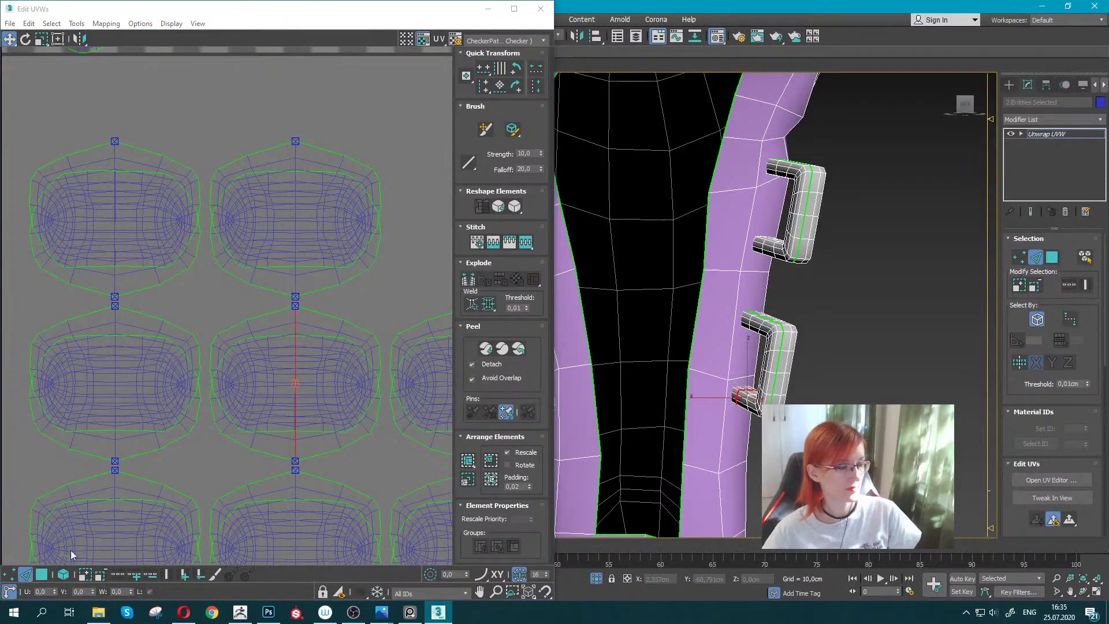
{"action": "left_click", "coordinate": [295, 152]}
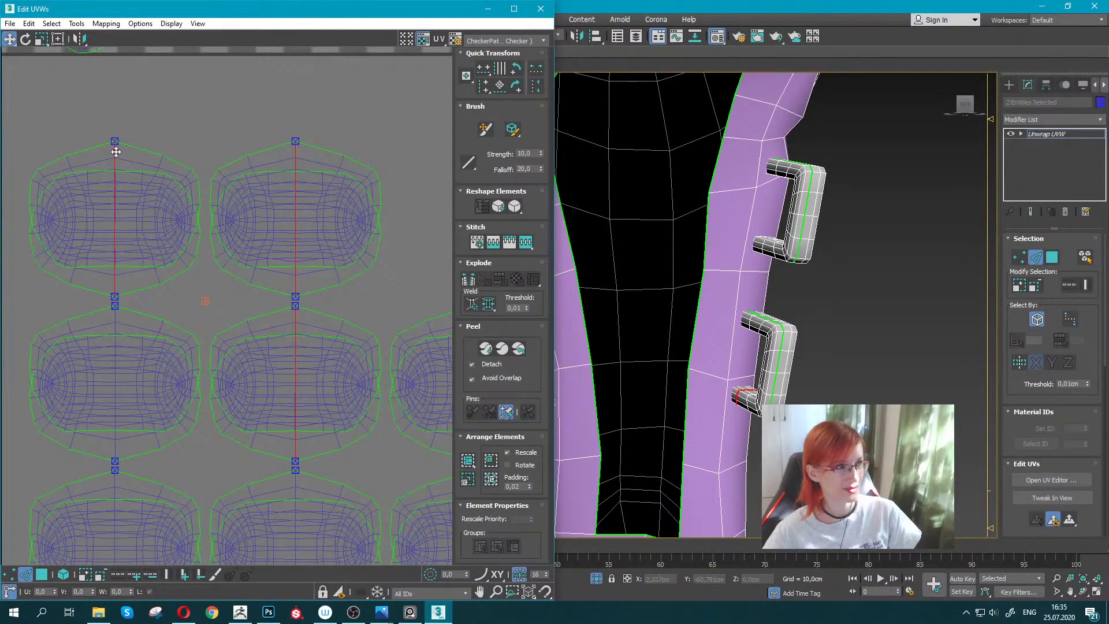
{"action": "middle_click_drag", "start_coordinate": [93, 324], "coordinate": [132, 243]}
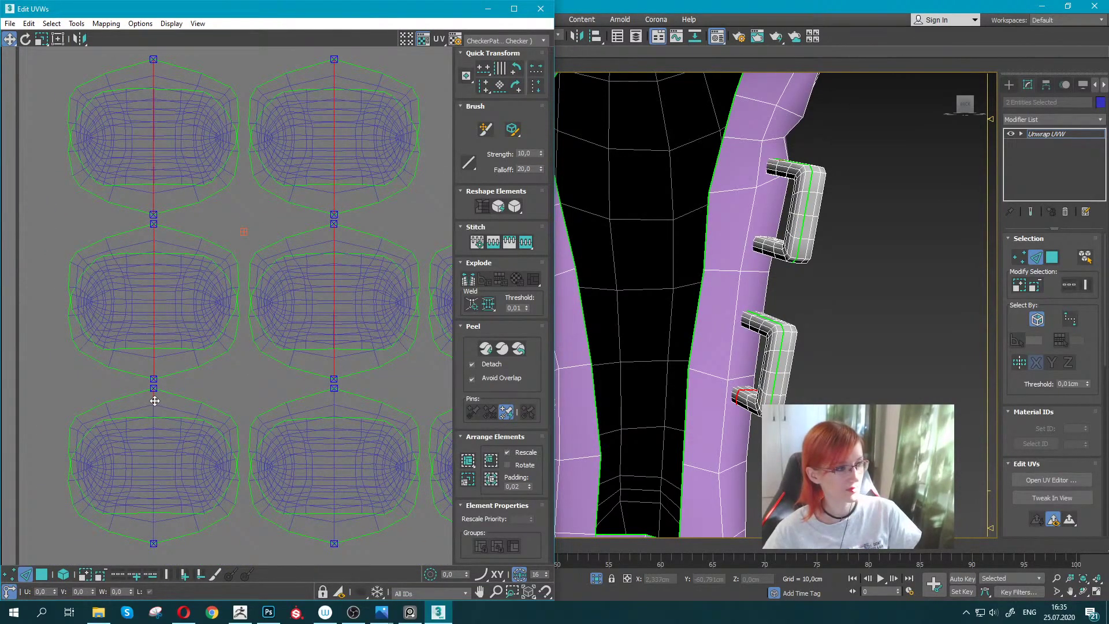
{"action": "mouse_move", "coordinate": [384, 413]}
{"action": "middle_mouse_down"}
{"action": "mouse_move", "coordinate": [205, 373]}
{"action": "mouse_move", "coordinate": [275, 369]}
{"action": "middle_mouse_up"}
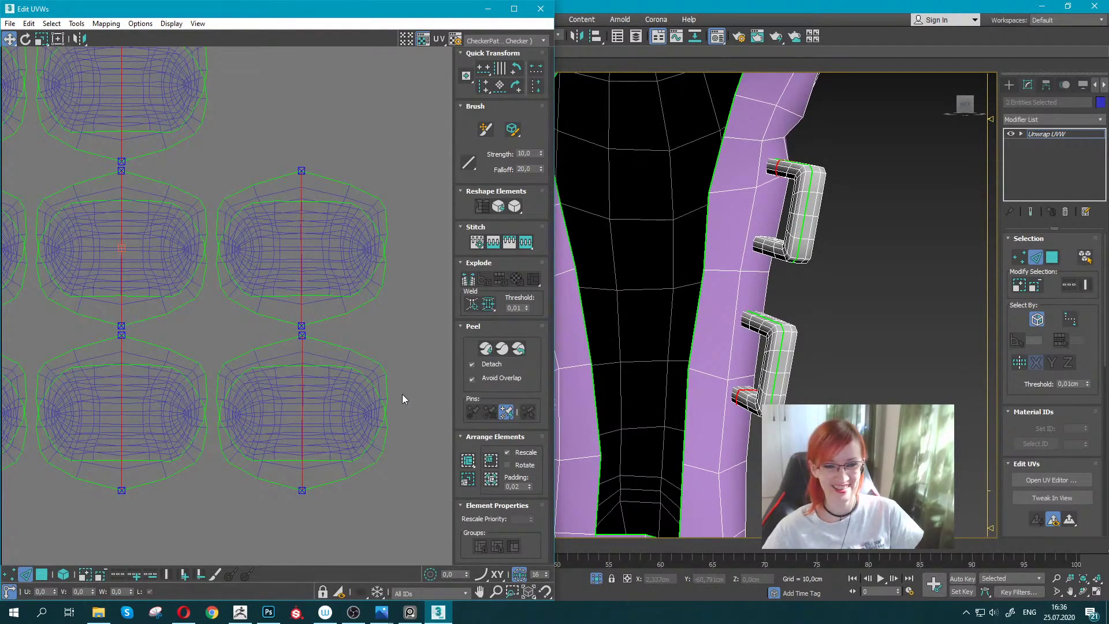
{"action": "left_click", "coordinate": [105, 25]}
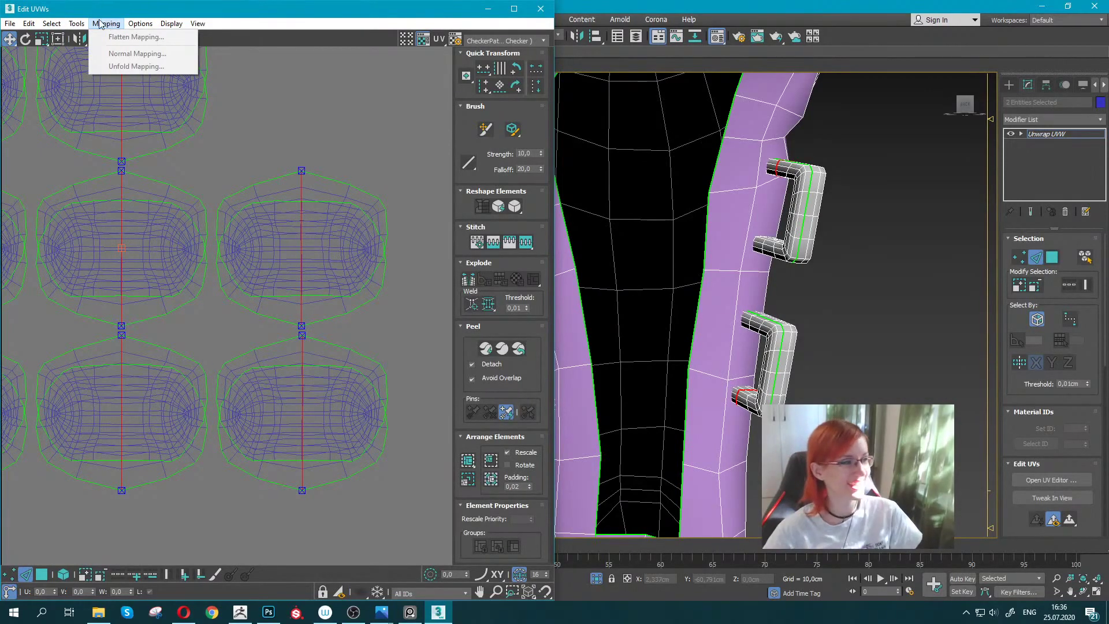
{"action": "left_click", "coordinate": [469, 284]}
{"action": "scroll", "coordinate": [255, 338], "scroll_direction": "down", "scroll_amount": 3}
{"action": "scroll", "coordinate": [254, 338], "scroll_direction": "down", "scroll_amount": 3}
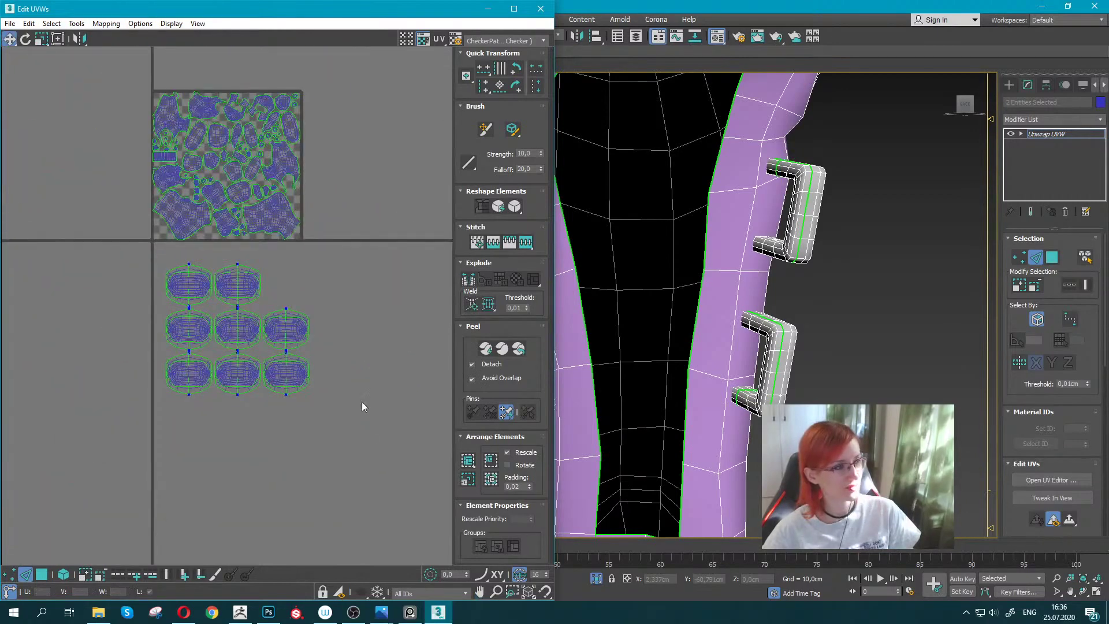
Peel the nine strap UV shells flat in Polygon mode and move them above the square.
{"action": "left_click", "coordinate": [46, 573]}
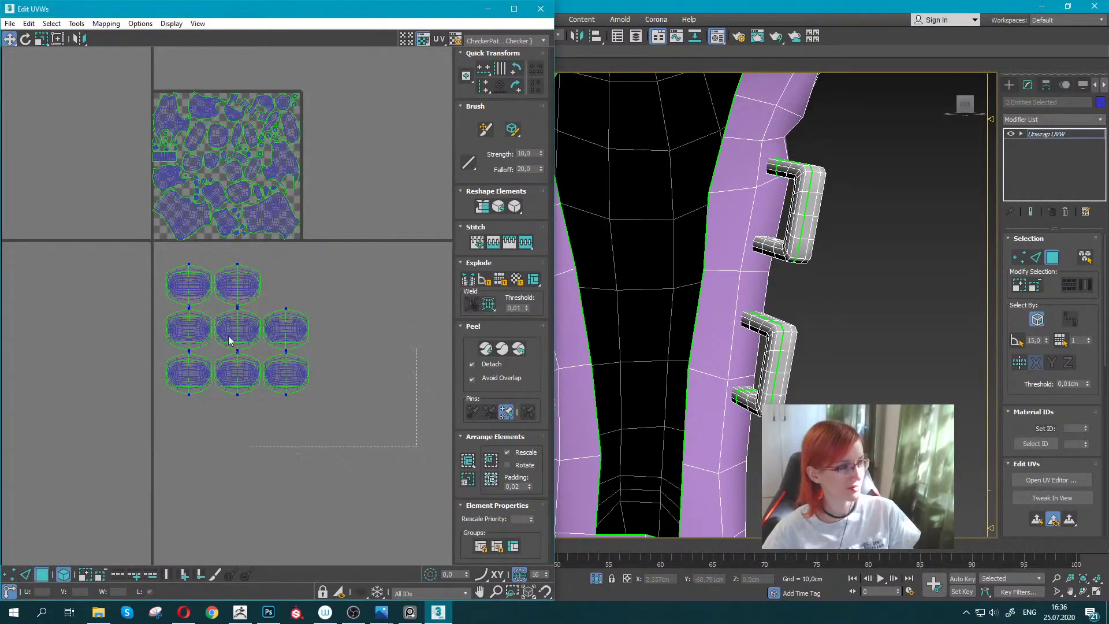
{"action": "left_click_drag", "start_coordinate": [416, 446], "coordinate": [115, 267]}
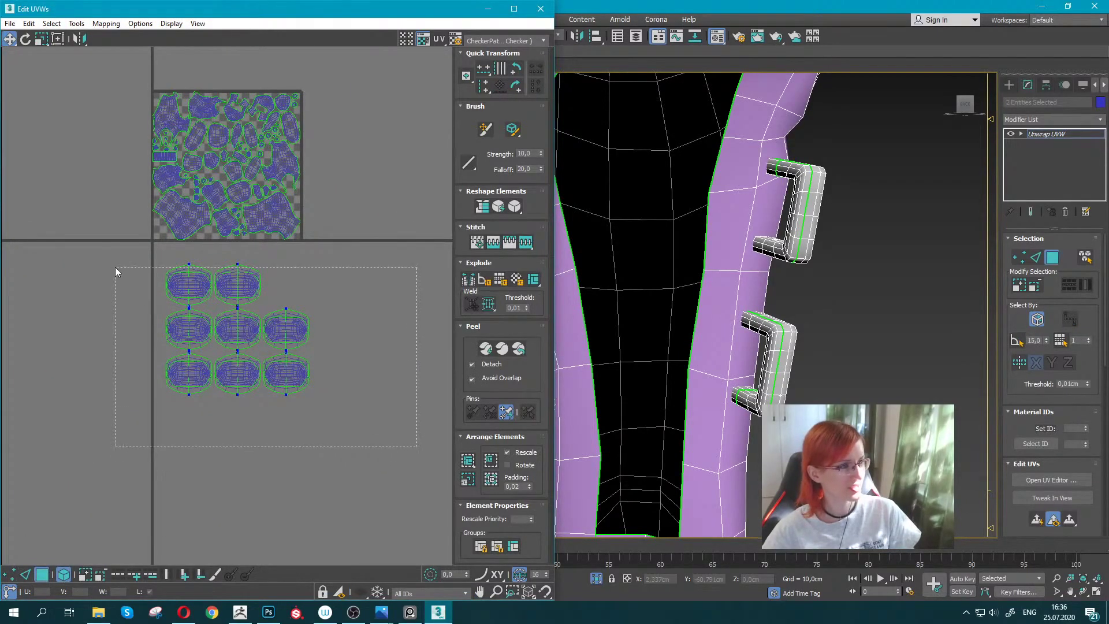
{"action": "left_click", "coordinate": [491, 345]}
{"action": "middle_click_drag", "start_coordinate": [225, 230], "coordinate": [216, 328]}
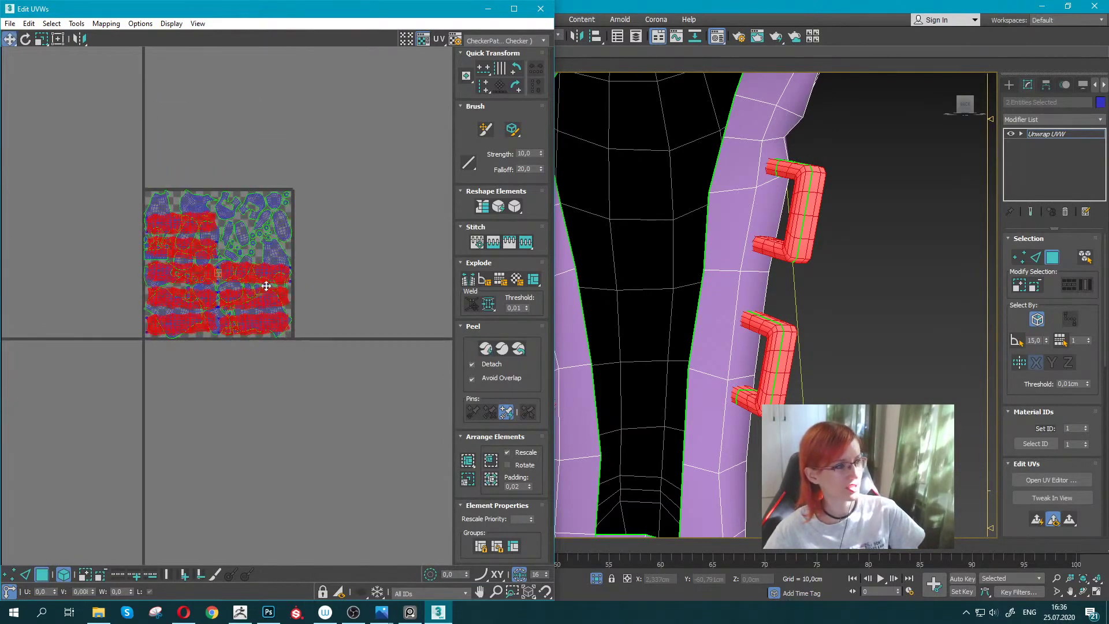
{"action": "left_click_drag", "start_coordinate": [266, 285], "coordinate": [352, 137]}
{"action": "middle_click_drag", "start_coordinate": [352, 138], "coordinate": [329, 206]}
{"action": "scroll", "coordinate": [300, 181], "scroll_direction": "up", "scroll_amount": 3}
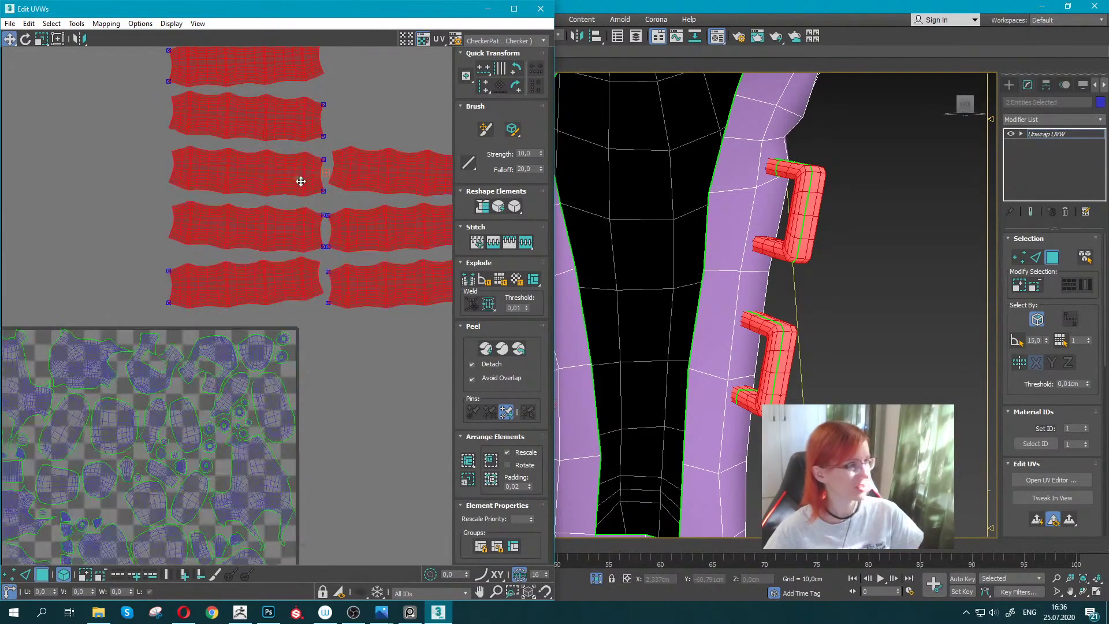
Scale the strap shells down and move the cluster to the lower left.
{"action": "key", "text": "r"}
{"action": "left_click_drag", "start_coordinate": [263, 189], "coordinate": [250, 257]}
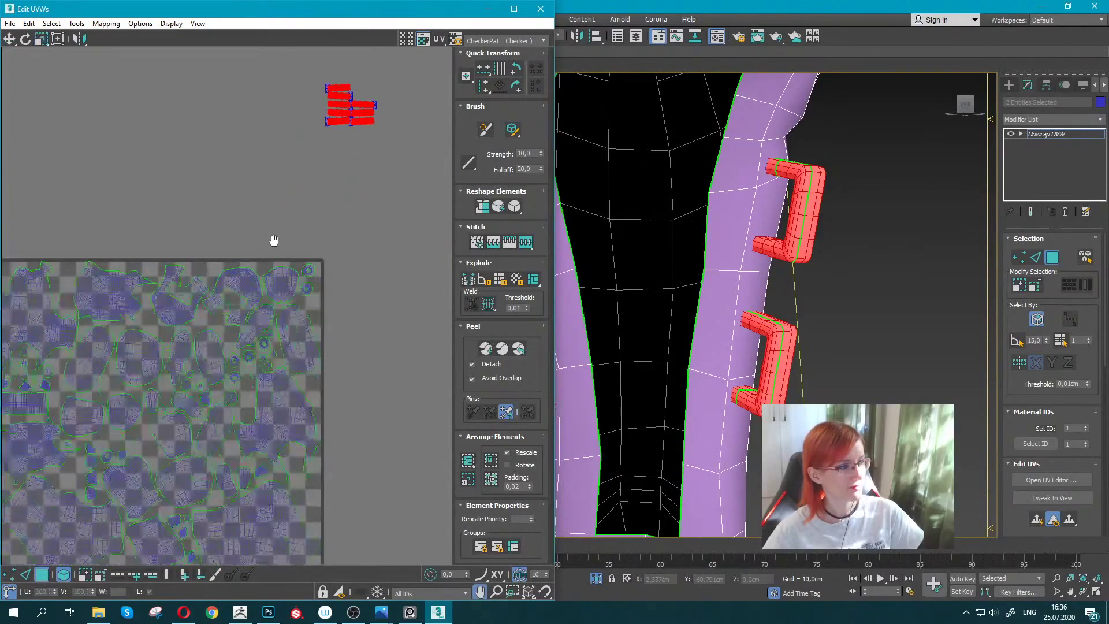
{"action": "scroll", "coordinate": [311, 216], "scroll_direction": "down", "scroll_amount": 3}
{"action": "mouse_move", "coordinate": [330, 138]}
{"action": "left_mouse_down"}
{"action": "mouse_move", "coordinate": [317, 173]}
{"action": "mouse_move", "coordinate": [92, 370]}
{"action": "mouse_move", "coordinate": [99, 408]}
{"action": "left_mouse_up"}
{"action": "scroll", "coordinate": [114, 449], "scroll_direction": "up", "scroll_amount": 3}
{"action": "middle_click_drag", "start_coordinate": [188, 402], "coordinate": [176, 444]}
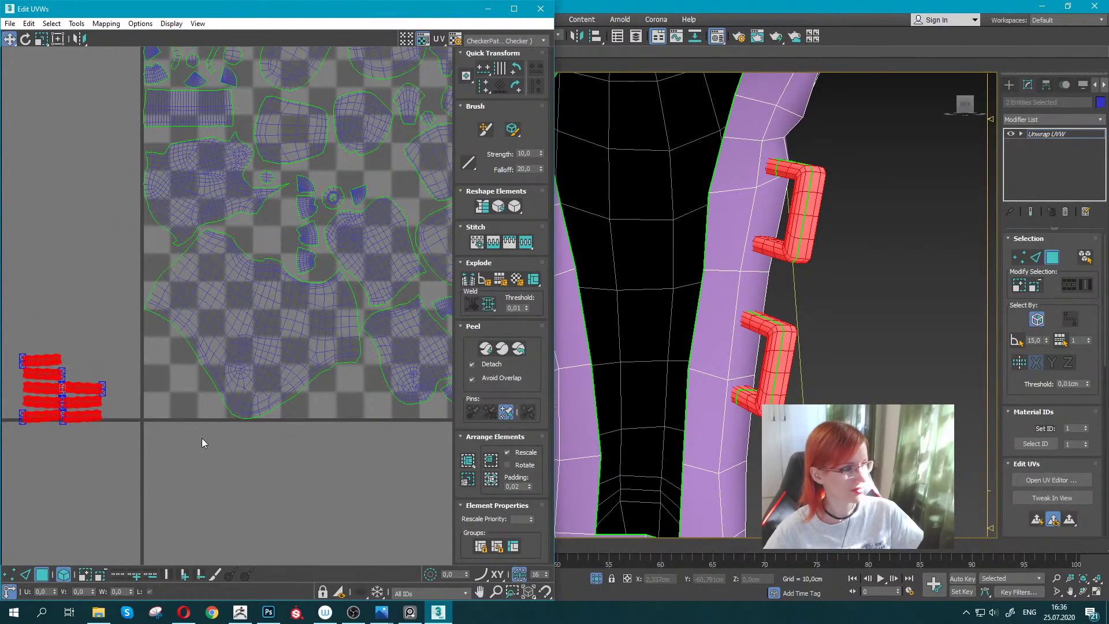
{"action": "left_click", "coordinate": [202, 438]}
Move the first strap shells onto the checker area, stacked one below another.
{"action": "scroll", "coordinate": [234, 443], "scroll_direction": "up", "scroll_amount": 4}
{"action": "scroll", "coordinate": [234, 442], "scroll_direction": "down", "scroll_amount": 5}
{"action": "scroll", "coordinate": [101, 415], "scroll_direction": "up", "scroll_amount": 2}
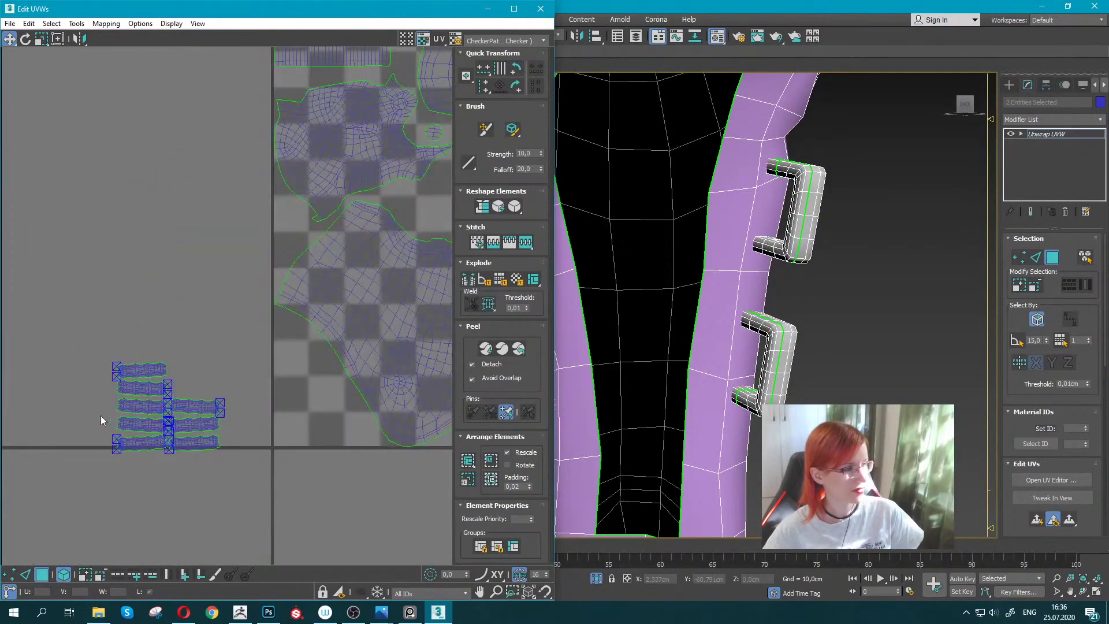
{"action": "scroll", "coordinate": [150, 433], "scroll_direction": "up", "scroll_amount": 2}
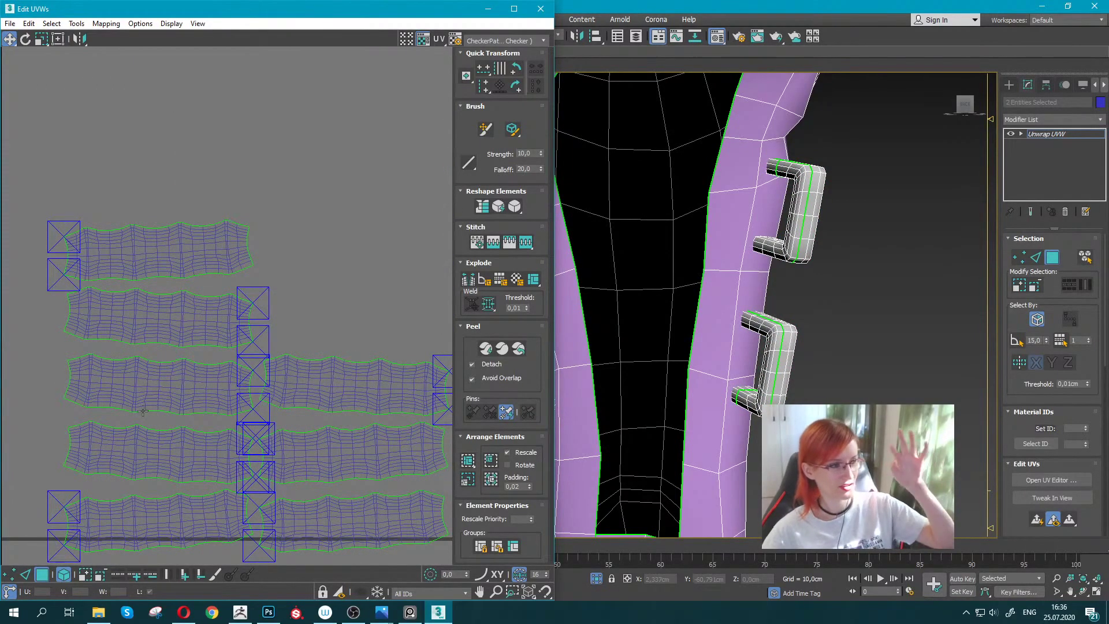
{"action": "left_click_drag", "start_coordinate": [170, 255], "coordinate": [255, 245]}
{"action": "scroll", "coordinate": [303, 256], "scroll_direction": "down", "scroll_amount": 2}
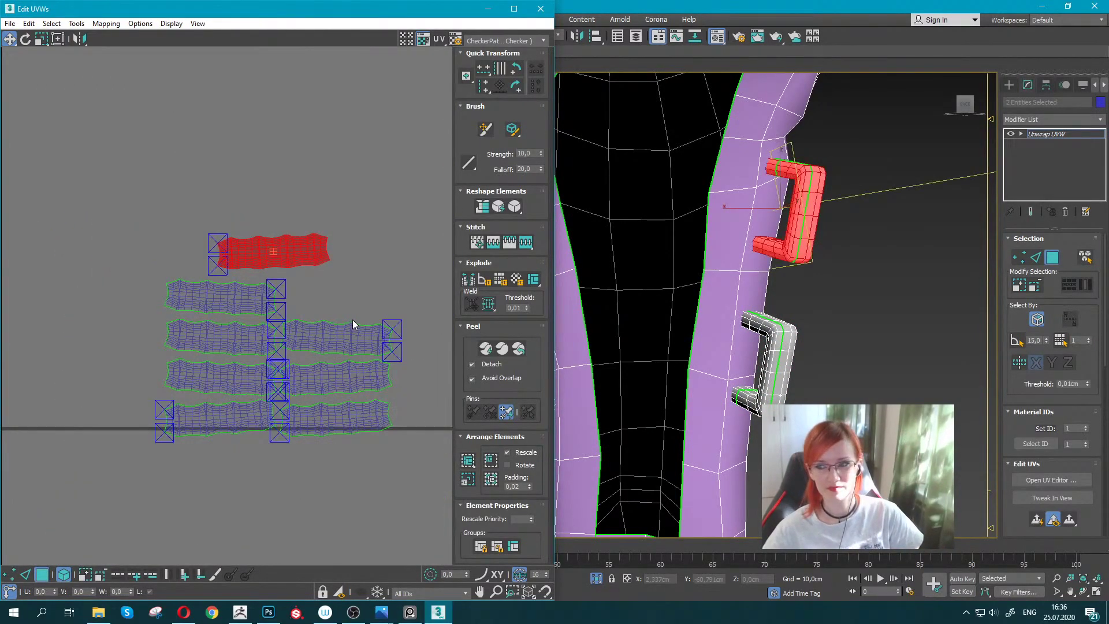
{"action": "scroll", "coordinate": [353, 320], "scroll_direction": "down", "scroll_amount": 2}
{"action": "middle_click_drag", "start_coordinate": [352, 320], "coordinate": [192, 310]}
{"action": "left_click_drag", "start_coordinate": [148, 276], "coordinate": [339, 296]}
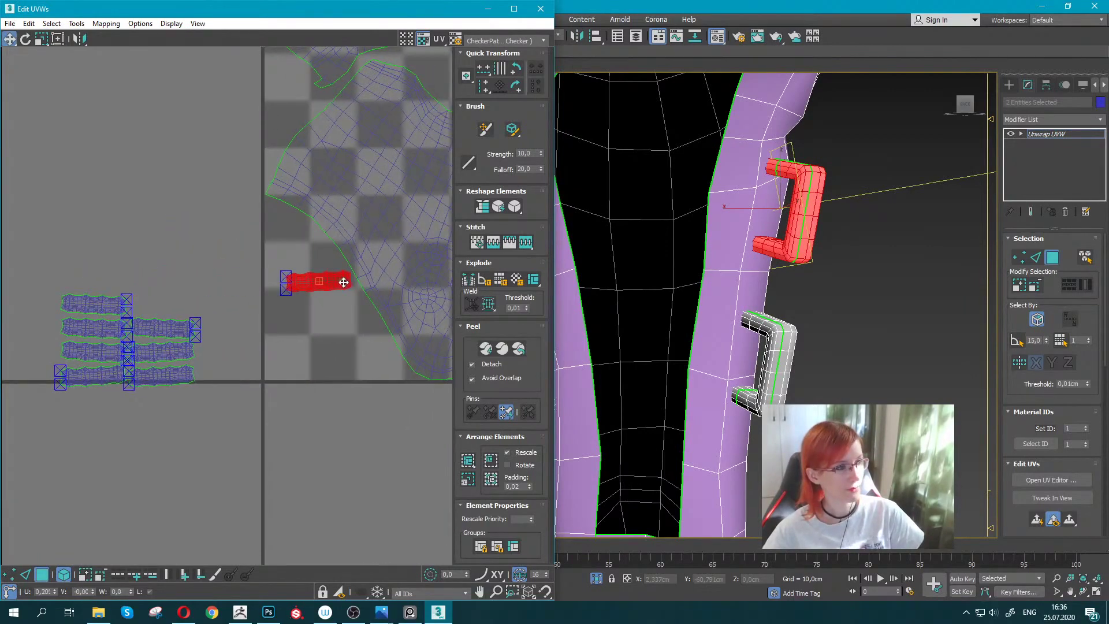
{"action": "left_click_drag", "start_coordinate": [92, 304], "coordinate": [316, 328]}
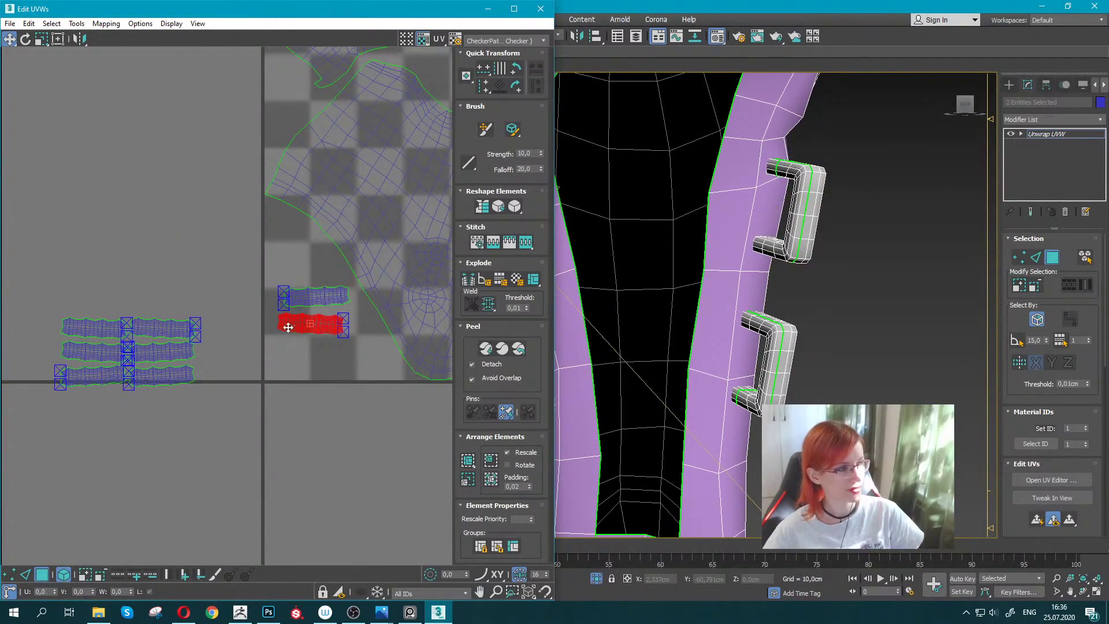
{"action": "left_click_drag", "start_coordinate": [82, 327], "coordinate": [301, 350]}
Fit more strap shells into free gaps in the texture square.
{"action": "scroll", "coordinate": [298, 354], "scroll_direction": "down", "scroll_amount": 3}
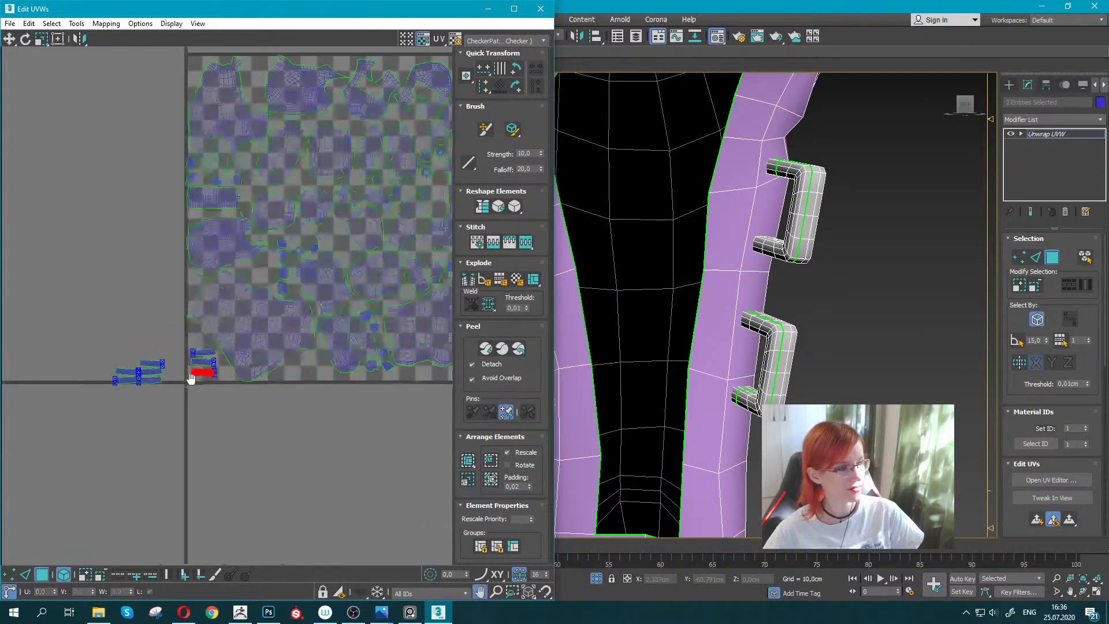
{"action": "scroll", "coordinate": [182, 361], "scroll_direction": "down", "scroll_amount": 2}
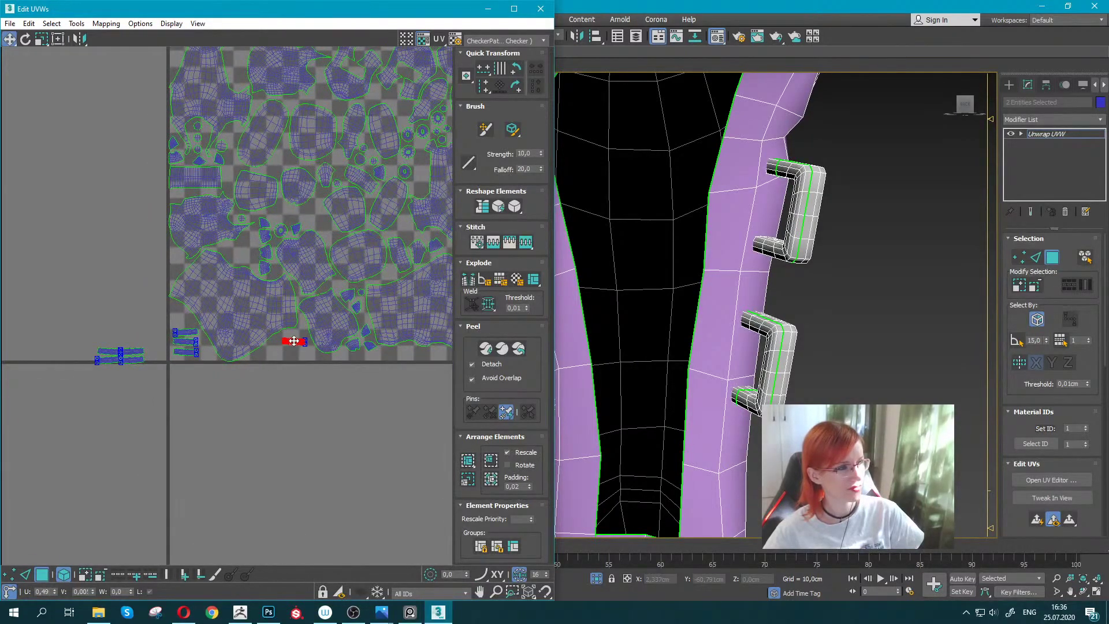
{"action": "scroll", "coordinate": [293, 341], "scroll_direction": "up", "scroll_amount": 3}
{"action": "scroll", "coordinate": [329, 338], "scroll_direction": "up", "scroll_amount": 1}
{"action": "left_click_drag", "start_coordinate": [326, 361], "coordinate": [376, 350]}
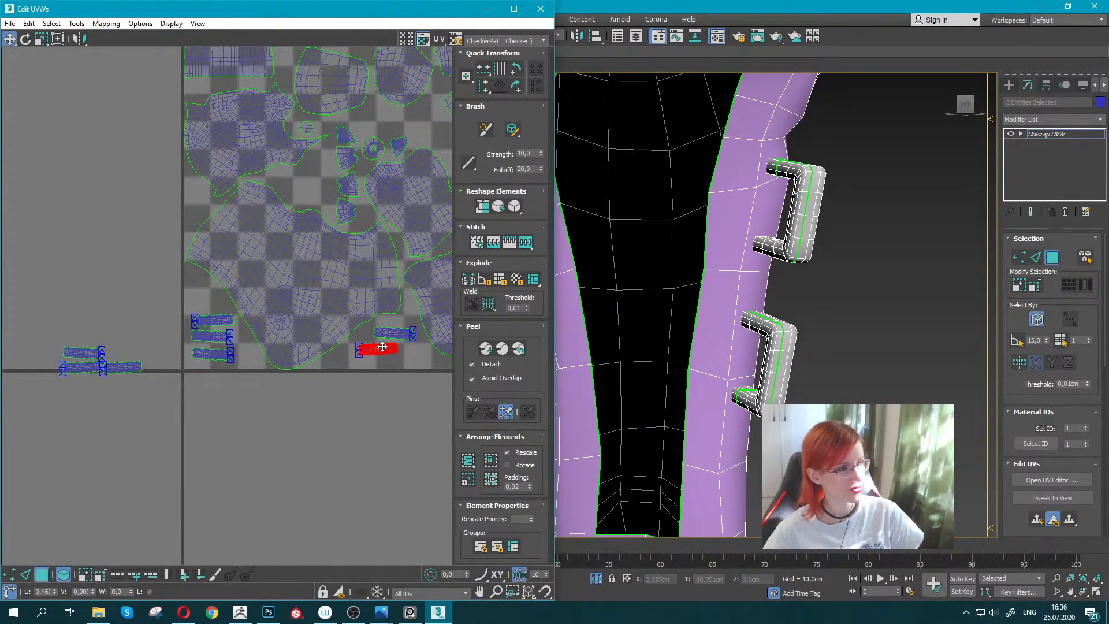
{"action": "left_click", "coordinate": [124, 365]}
{"action": "mouse_move", "coordinate": [125, 365]}
{"action": "left_mouse_down"}
{"action": "mouse_move", "coordinate": [367, 362]}
{"action": "mouse_move", "coordinate": [396, 320]}
{"action": "left_mouse_up"}
{"action": "scroll", "coordinate": [370, 360], "scroll_direction": "up", "scroll_amount": 2}
{"action": "middle_click_drag", "start_coordinate": [432, 325], "coordinate": [345, 349]}
{"action": "scroll", "coordinate": [345, 349], "scroll_direction": "up", "scroll_amount": 2}
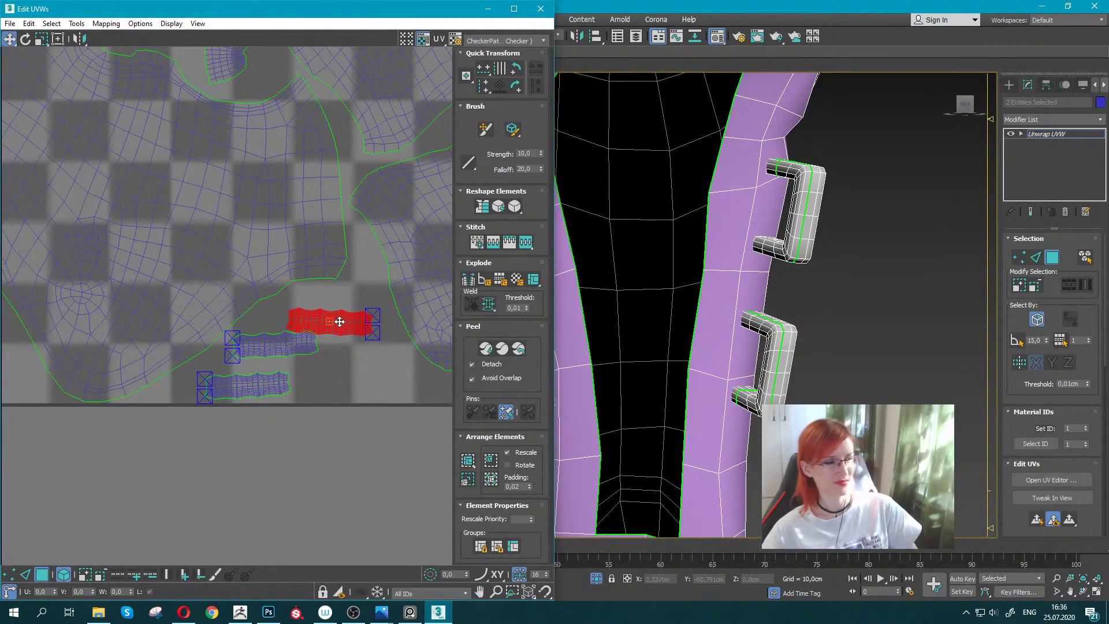
{"action": "scroll", "coordinate": [339, 321], "scroll_direction": "down", "scroll_amount": 2}
{"action": "scroll", "coordinate": [105, 370], "scroll_direction": "down", "scroll_amount": 2}
{"action": "scroll", "coordinate": [86, 347], "scroll_direction": "up", "scroll_amount": 2}
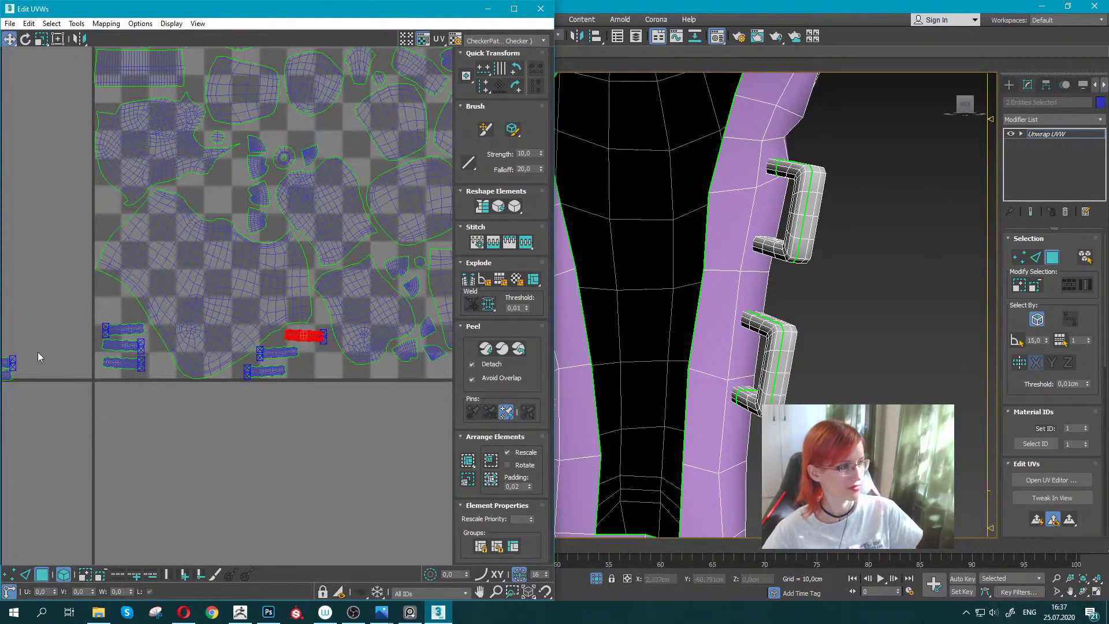
Place the last left-edge shell beside the others and nudge the bottom shell left.
{"action": "middle_click_drag", "start_coordinate": [38, 356], "coordinate": [89, 349]}
{"action": "left_click", "coordinate": [52, 360]}
{"action": "mouse_move", "coordinate": [52, 360]}
{"action": "left_mouse_down"}
{"action": "mouse_move", "coordinate": [338, 343]}
{"action": "mouse_move", "coordinate": [381, 352]}
{"action": "left_mouse_up"}
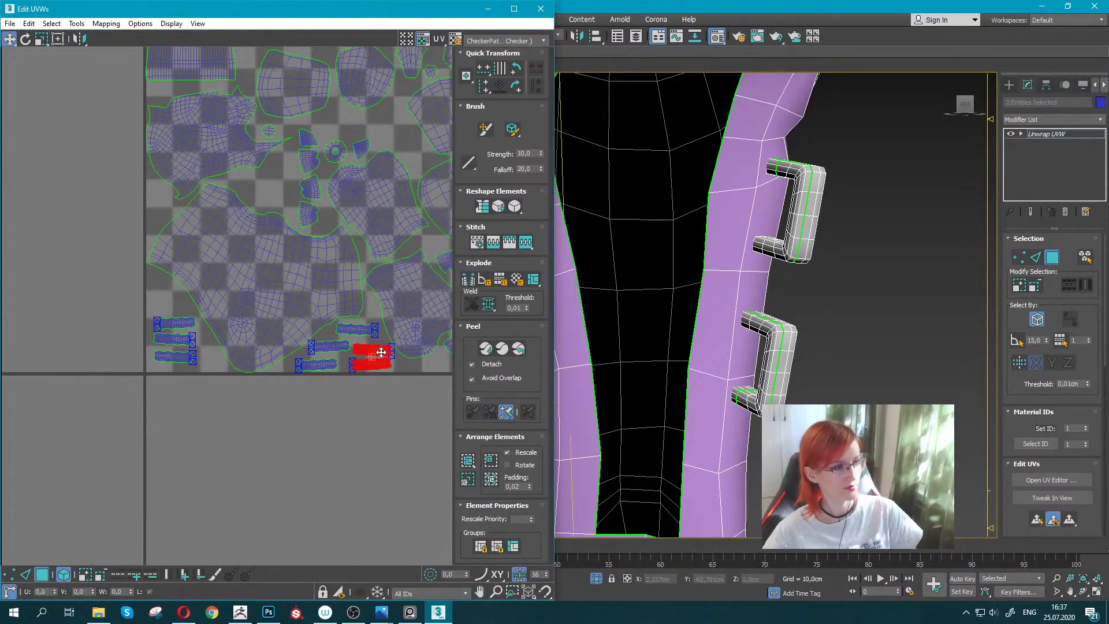
{"action": "scroll", "coordinate": [381, 352], "scroll_direction": "up", "scroll_amount": 2}
{"action": "scroll", "coordinate": [370, 393], "scroll_direction": "up", "scroll_amount": 3}
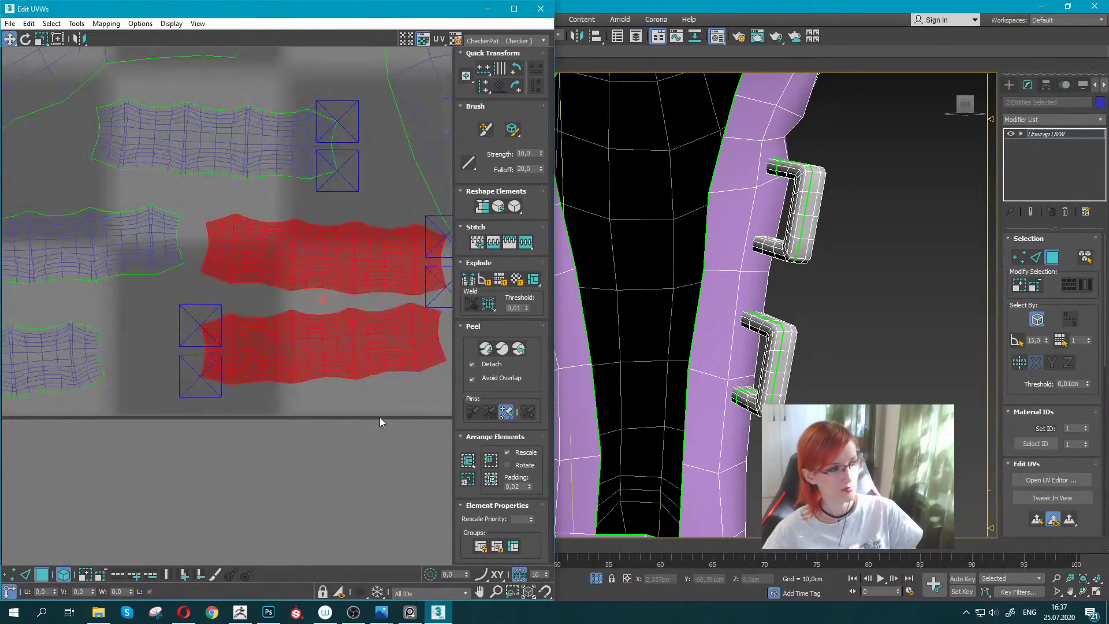
{"action": "left_click", "coordinate": [317, 347]}
{"action": "left_click_drag", "start_coordinate": [317, 346], "coordinate": [304, 349]}
{"action": "scroll", "coordinate": [304, 349], "scroll_direction": "down", "scroll_amount": 10}
{"action": "middle_click_drag", "start_coordinate": [358, 292], "coordinate": [263, 329]}
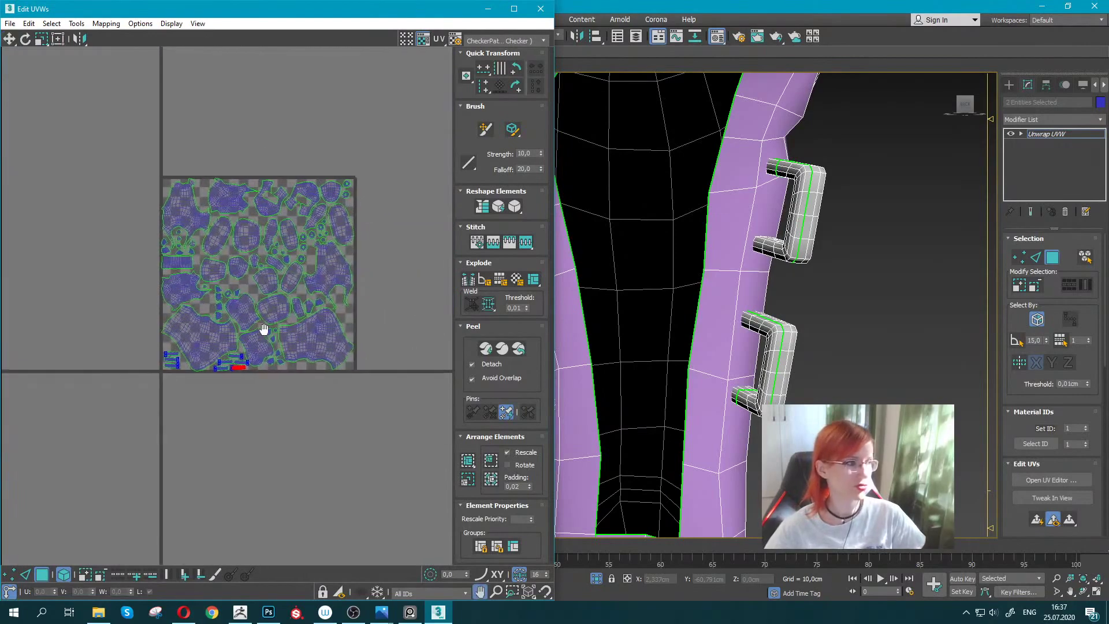
{"action": "scroll", "coordinate": [250, 343], "scroll_direction": "up", "scroll_amount": 3}
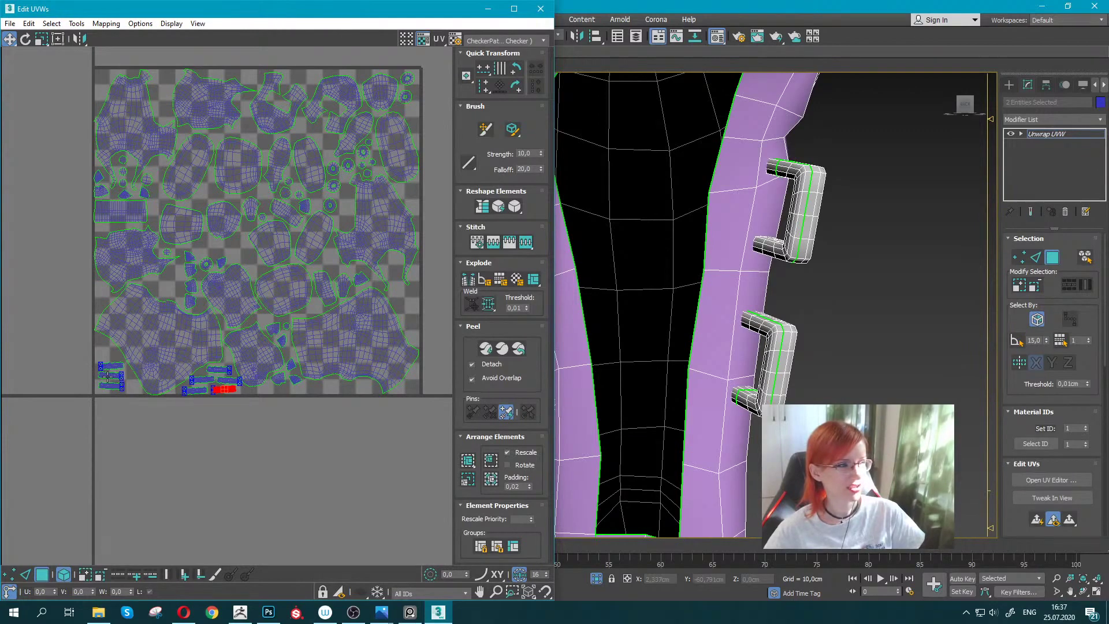
Scale up the middle and left strap shells and park them below the UV tile.
{"action": "left_click_drag", "start_coordinate": [179, 361], "coordinate": [246, 398]}
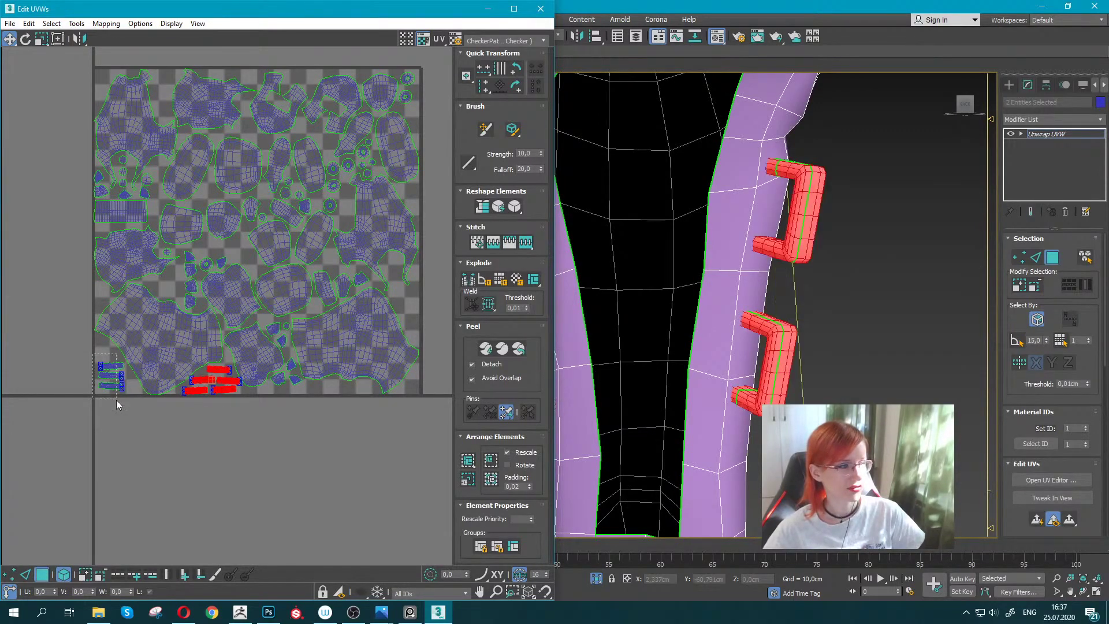
{"action": "key", "text": "r"}
{"action": "mouse_move", "coordinate": [127, 400]}
{"action": "left_mouse_down", "text": "ctrl"}
{"action": "mouse_move", "coordinate": [92, 355]}
{"action": "mouse_move", "coordinate": [184, 377]}
{"action": "left_mouse_up", "text": "ctrl"}
{"action": "key", "text": "w"}
{"action": "left_click_drag", "start_coordinate": [278, 386], "coordinate": [199, 458]}
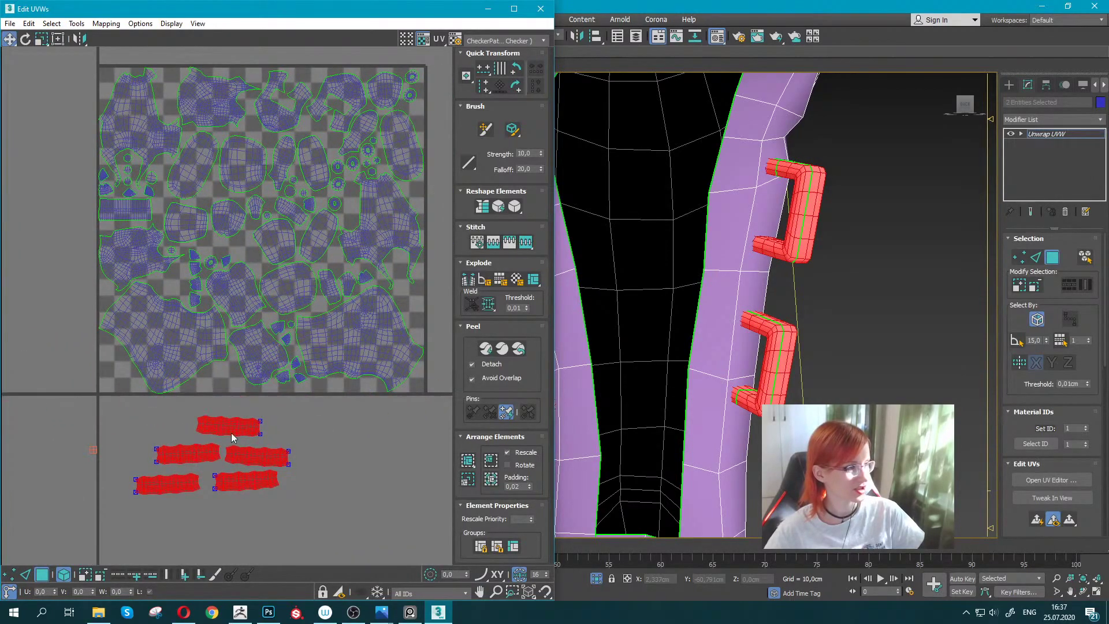
Test one strap shell inside the tile, then return it below the square.
{"action": "left_click", "coordinate": [245, 398]}
{"action": "mouse_move", "coordinate": [244, 399]}
{"action": "left_mouse_down"}
{"action": "mouse_move", "coordinate": [246, 245]}
{"action": "mouse_move", "coordinate": [160, 58]}
{"action": "mouse_move", "coordinate": [179, 395]}
{"action": "mouse_move", "coordinate": [209, 424]}
{"action": "left_mouse_up"}
{"action": "scroll", "coordinate": [209, 424], "scroll_direction": "down", "scroll_amount": 5}
{"action": "middle_click_drag", "start_coordinate": [209, 424], "coordinate": [207, 395]}
{"action": "scroll", "coordinate": [207, 396], "scroll_direction": "up", "scroll_amount": 3}
Move one strap shell from below into the tile's lower-left area.
{"action": "left_click_drag", "start_coordinate": [364, 447], "coordinate": [80, 376]}
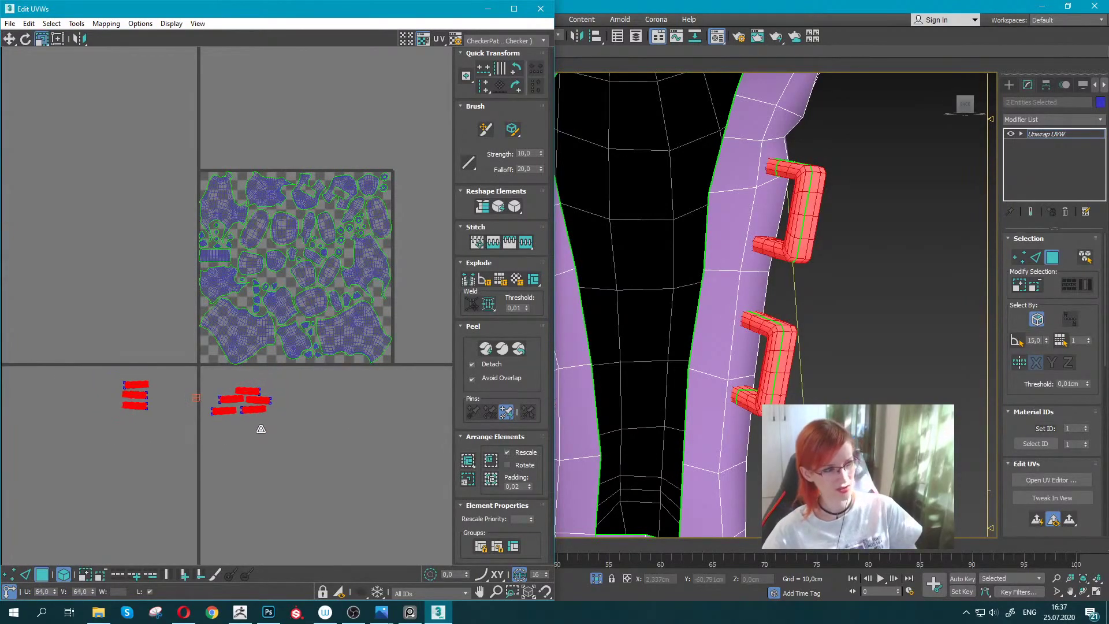
{"action": "scroll", "coordinate": [161, 405], "scroll_direction": "up", "scroll_amount": 2}
{"action": "left_click", "coordinate": [68, 373]}
{"action": "mouse_move", "coordinate": [69, 374]}
{"action": "left_mouse_down"}
{"action": "mouse_move", "coordinate": [199, 321]}
{"action": "mouse_move", "coordinate": [202, 300]}
{"action": "mouse_move", "coordinate": [191, 309]}
{"action": "left_mouse_up"}
{"action": "key", "text": "e"}
{"action": "key", "text": "w"}
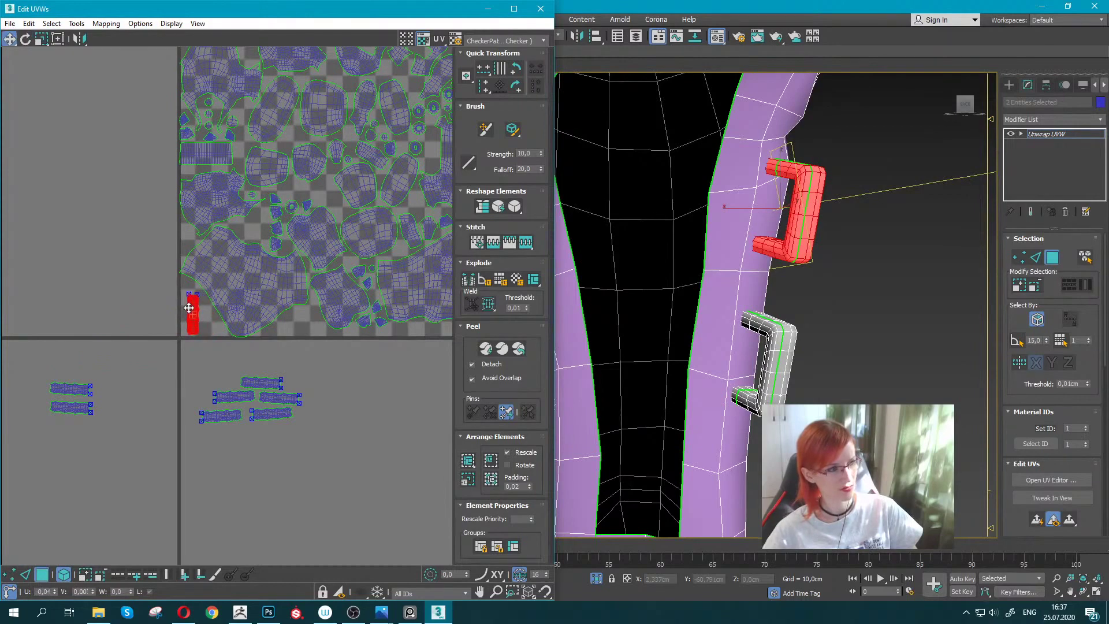
Place the upper strap shell inside, and stand a lower shell upright on the right edge.
{"action": "left_click_drag", "start_coordinate": [82, 389], "coordinate": [298, 325]}
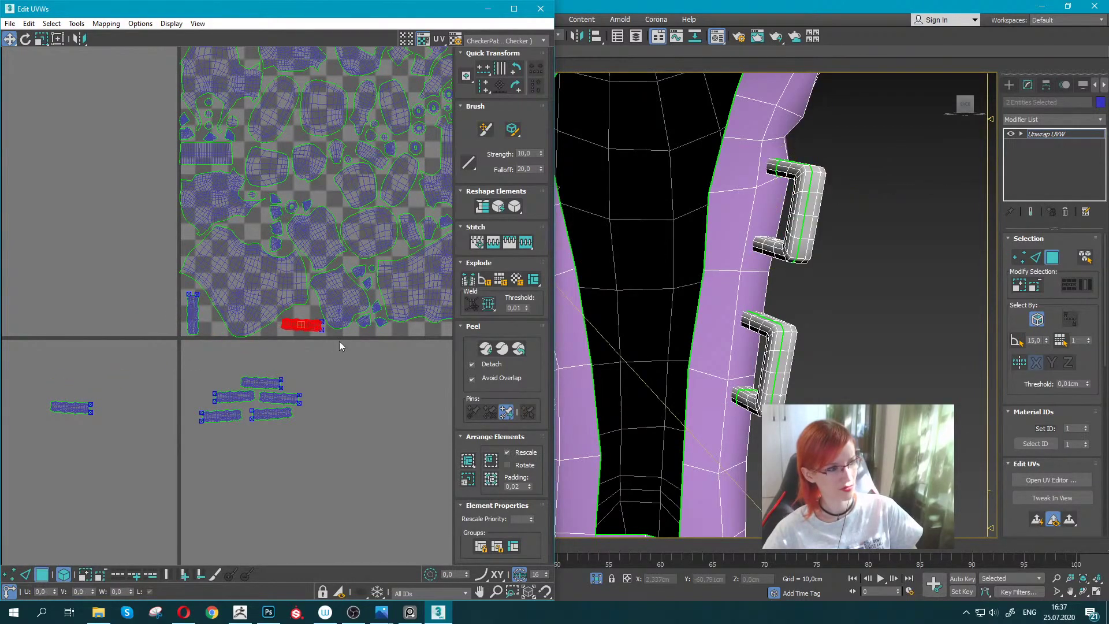
{"action": "middle_click_drag", "start_coordinate": [339, 346], "coordinate": [217, 374]}
{"action": "mouse_move", "coordinate": [148, 411]}
{"action": "left_mouse_down"}
{"action": "mouse_move", "coordinate": [372, 285]}
{"action": "mouse_move", "coordinate": [372, 271]}
{"action": "left_mouse_up"}
{"action": "key", "text": "e"}
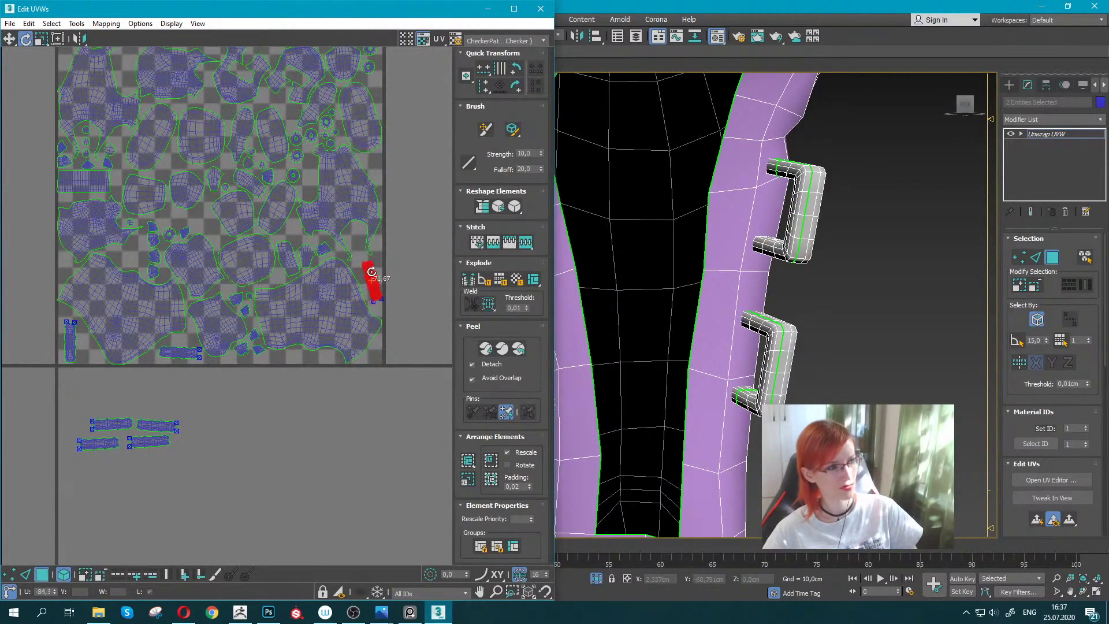
{"action": "key", "text": "w"}
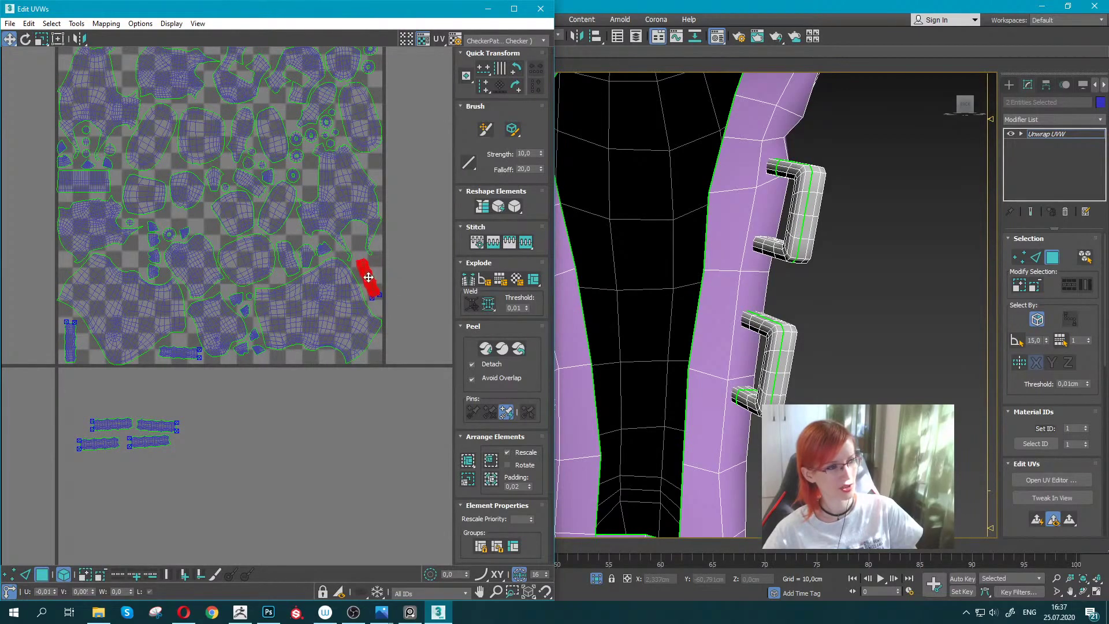
Move a small strip shell into the tile and angle it diagonally.
{"action": "middle_click_drag", "start_coordinate": [149, 384], "coordinate": [167, 412]}
{"action": "mouse_move", "coordinate": [194, 452]}
{"action": "left_mouse_down"}
{"action": "mouse_move", "coordinate": [180, 365]}
{"action": "mouse_move", "coordinate": [283, 110]}
{"action": "mouse_move", "coordinate": [399, 180]}
{"action": "mouse_move", "coordinate": [221, 251]}
{"action": "mouse_move", "coordinate": [244, 258]}
{"action": "left_mouse_up"}
{"action": "scroll", "coordinate": [220, 252], "scroll_direction": "up", "scroll_amount": 5}
{"action": "key", "text": "e"}
{"action": "key", "text": "w"}
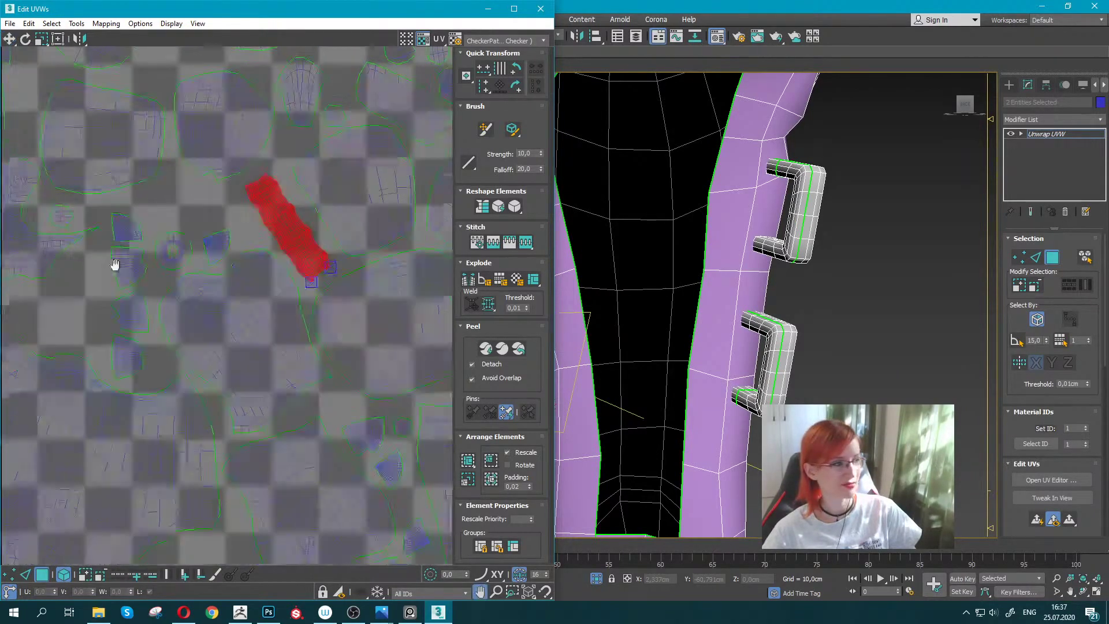
{"action": "scroll", "coordinate": [114, 260], "scroll_direction": "down", "scroll_amount": 5}
Set the small shell by the left edge and the red shell upright near top-left.
{"action": "mouse_move", "coordinate": [61, 424]}
{"action": "left_mouse_down"}
{"action": "mouse_move", "coordinate": [214, 236]}
{"action": "mouse_move", "coordinate": [163, 223]}
{"action": "left_mouse_up"}
{"action": "middle_click_drag", "start_coordinate": [163, 224], "coordinate": [103, 305]}
{"action": "mouse_move", "coordinate": [106, 308]}
{"action": "left_mouse_down"}
{"action": "mouse_move", "coordinate": [196, 145]}
{"action": "mouse_move", "coordinate": [183, 144]}
{"action": "left_mouse_up"}
{"action": "key", "text": "e"}
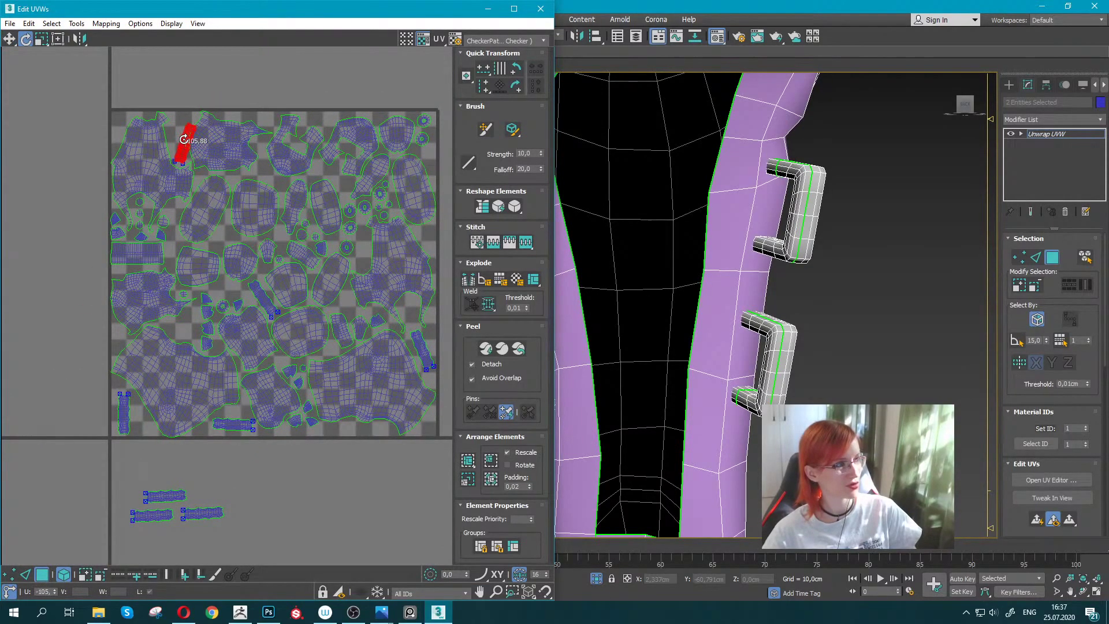
{"action": "left_click_drag", "start_coordinate": [181, 139], "coordinate": [190, 154]}
{"action": "key", "text": "w"}
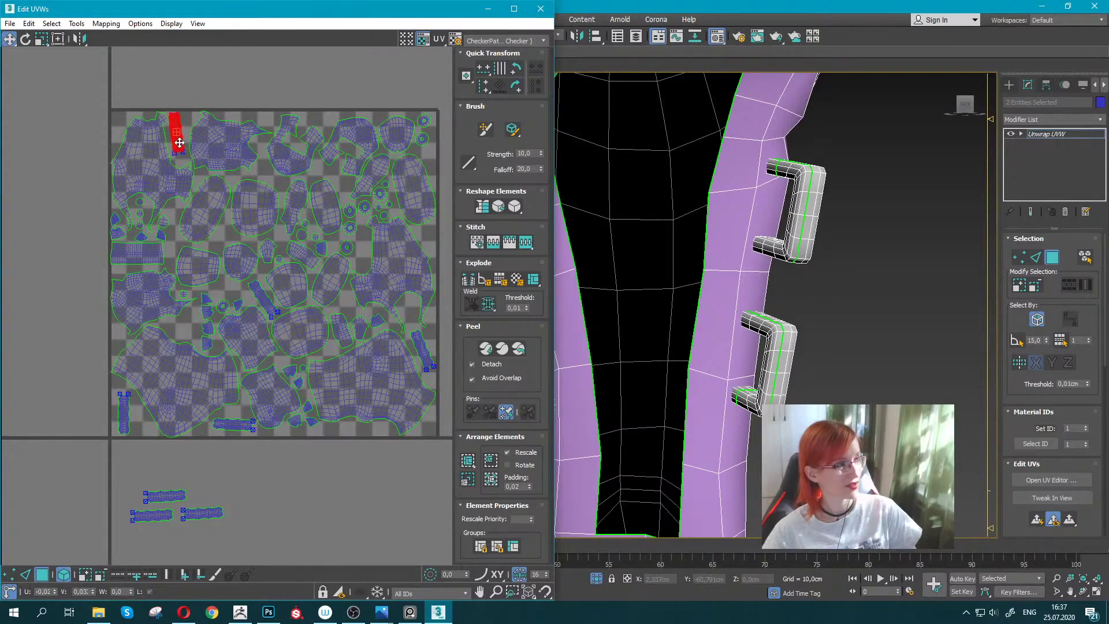
{"action": "scroll", "coordinate": [180, 142], "scroll_direction": "up", "scroll_amount": 4}
{"action": "key", "text": "e"}
{"action": "scroll", "coordinate": [175, 162], "scroll_direction": "down", "scroll_amount": 5}
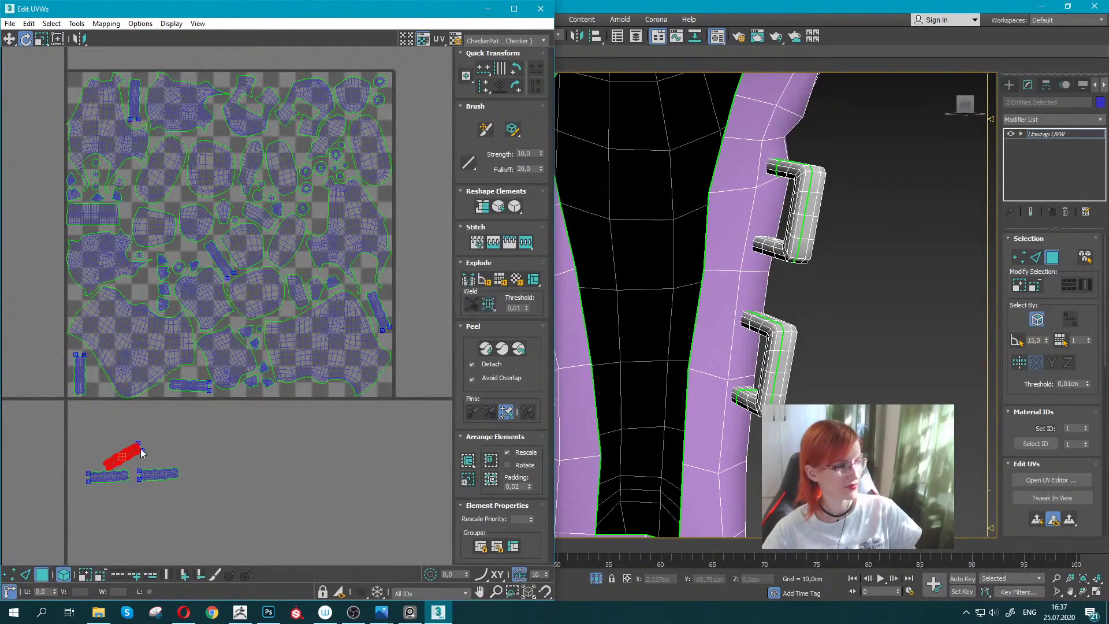
{"action": "key", "text": "w"}
Try the red shell along the tile's bottom edge, rotating it to fit.
{"action": "mouse_move", "coordinate": [142, 453]}
{"action": "left_mouse_down"}
{"action": "mouse_move", "coordinate": [314, 385]}
{"action": "mouse_move", "coordinate": [281, 395]}
{"action": "mouse_move", "coordinate": [338, 363]}
{"action": "left_mouse_up"}
{"action": "key", "text": "e"}
{"action": "scroll", "coordinate": [288, 393], "scroll_direction": "up", "scroll_amount": 4}
{"action": "key", "text": "w"}
{"action": "scroll", "coordinate": [248, 436], "scroll_direction": "down", "scroll_amount": 2}
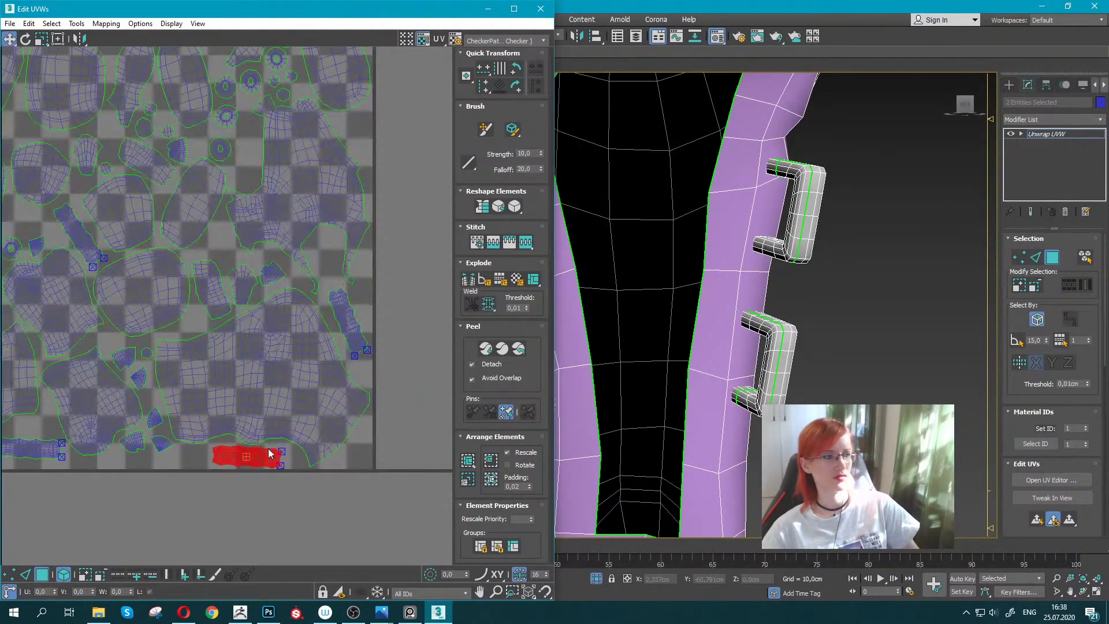
Reposition the red shell among the upper-left islands and nudge it slightly down.
{"action": "mouse_move", "coordinate": [270, 454]}
{"action": "left_mouse_down"}
{"action": "mouse_move", "coordinate": [272, 394]}
{"action": "mouse_move", "coordinate": [383, 126]}
{"action": "mouse_move", "coordinate": [231, 142]}
{"action": "mouse_move", "coordinate": [247, 124]}
{"action": "left_mouse_up"}
{"action": "key", "text": "e"}
{"action": "scroll", "coordinate": [238, 179], "scroll_direction": "up", "scroll_amount": 2}
{"action": "scroll", "coordinate": [238, 187], "scroll_direction": "up", "scroll_amount": 1}
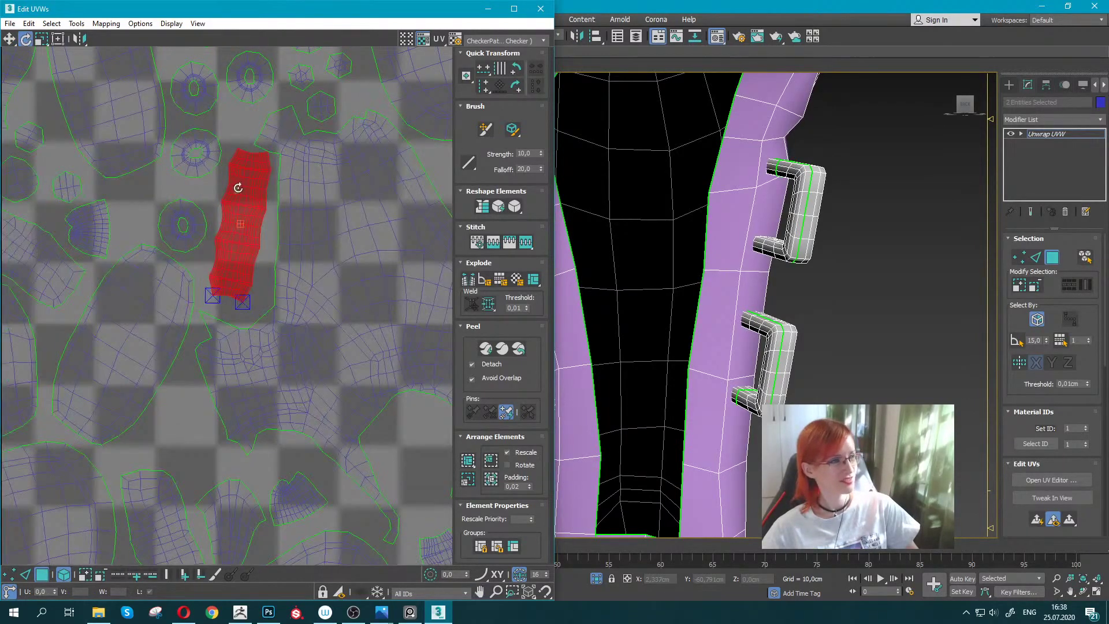
{"action": "key", "text": "w"}
{"action": "left_click_drag", "start_coordinate": [243, 188], "coordinate": [245, 197]}
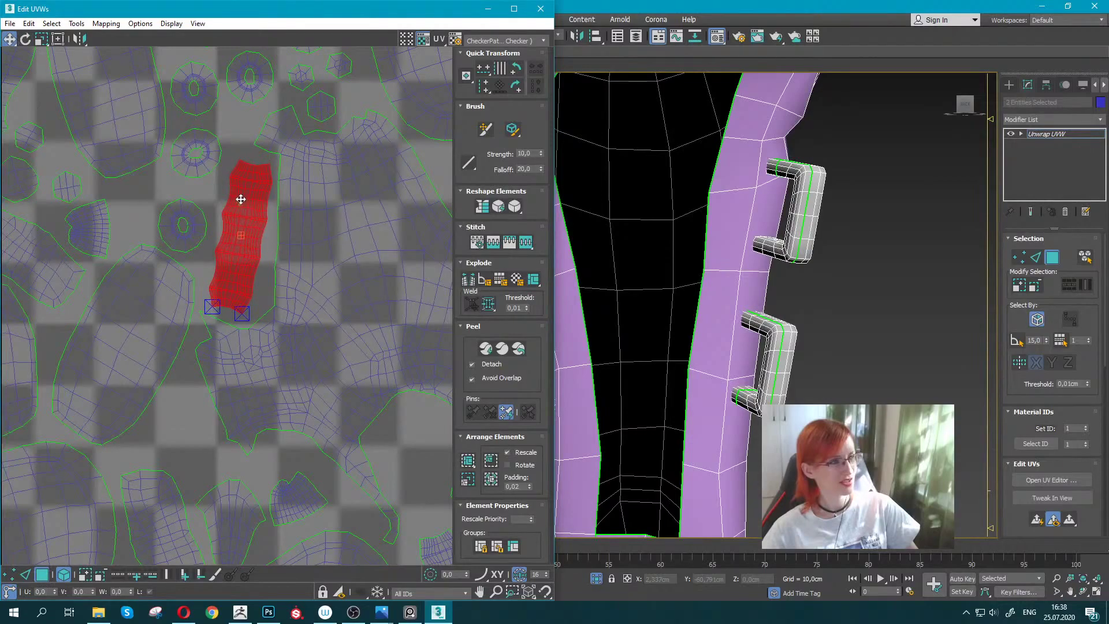
{"action": "scroll", "coordinate": [240, 198], "scroll_direction": "down", "scroll_amount": 3}
{"action": "scroll", "coordinate": [178, 322], "scroll_direction": "down", "scroll_amount": 2}
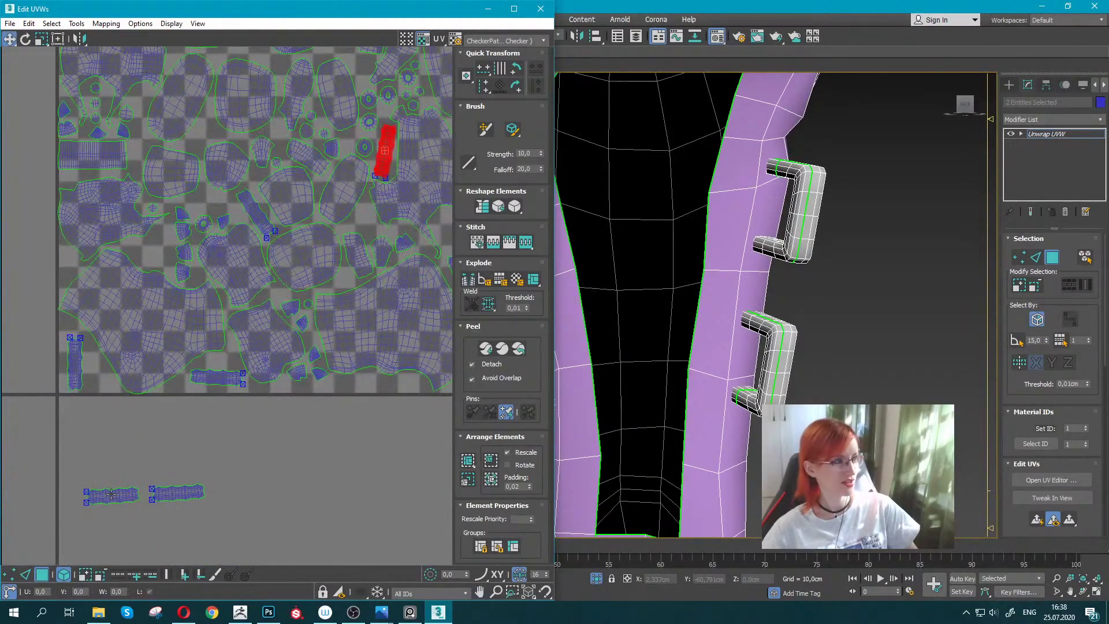
Move the lower strip shells up toward the tile, nudging the long strip into place.
{"action": "mouse_move", "coordinate": [111, 493]}
{"action": "left_mouse_down"}
{"action": "mouse_move", "coordinate": [211, 188]}
{"action": "mouse_move", "coordinate": [211, 198]}
{"action": "left_mouse_up"}
{"action": "scroll", "coordinate": [211, 200], "scroll_direction": "up", "scroll_amount": 5}
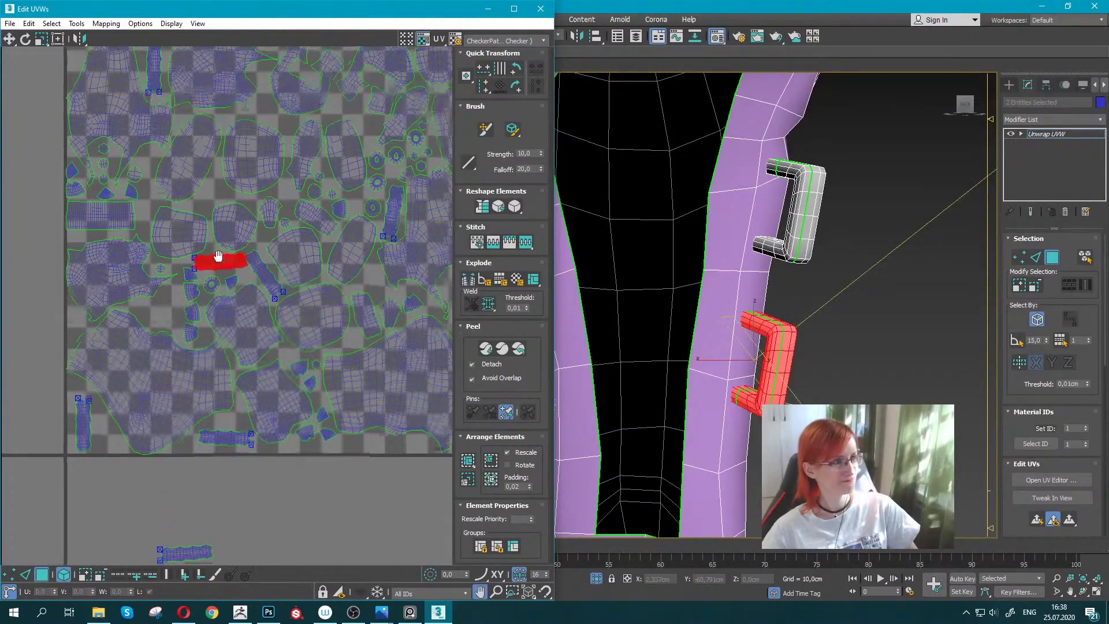
{"action": "left_click", "coordinate": [152, 325]}
{"action": "left_click", "coordinate": [124, 365]}
{"action": "mouse_move", "coordinate": [245, 263]}
{"action": "left_mouse_down"}
{"action": "mouse_move", "coordinate": [211, 260]}
{"action": "mouse_move", "coordinate": [223, 257]}
{"action": "left_mouse_up"}
{"action": "scroll", "coordinate": [223, 258], "scroll_direction": "down", "scroll_amount": 3}
{"action": "middle_click_drag", "start_coordinate": [181, 538], "coordinate": [143, 422]}
{"action": "left_click", "coordinate": [173, 483]}
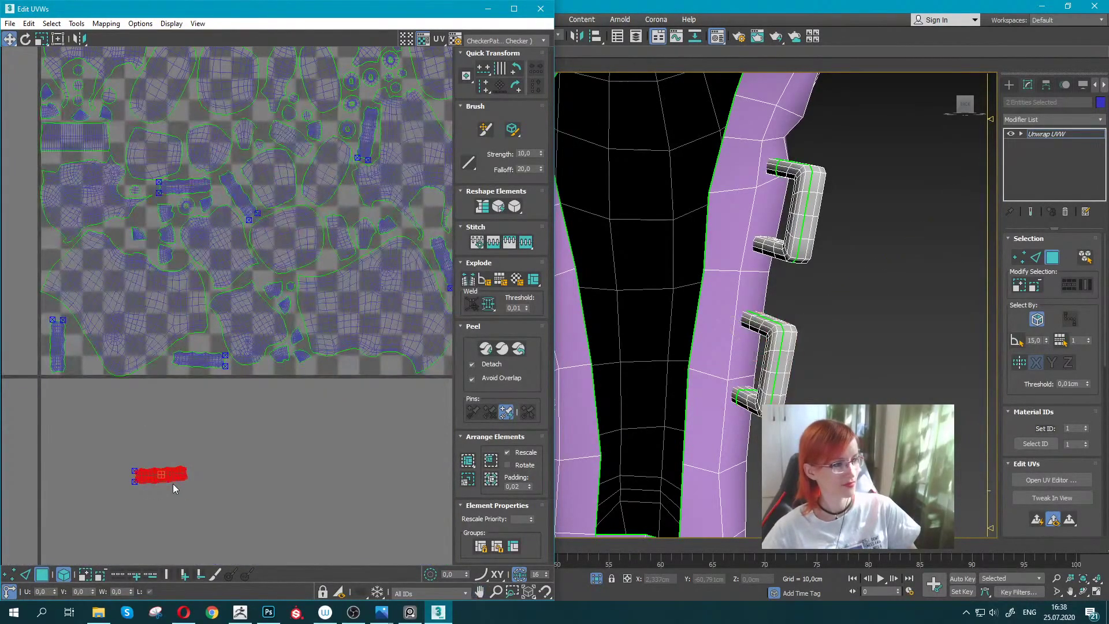
{"action": "left_click_drag", "start_coordinate": [172, 484], "coordinate": [345, 353]}
{"action": "scroll", "coordinate": [345, 353], "scroll_direction": "down", "scroll_amount": 3}
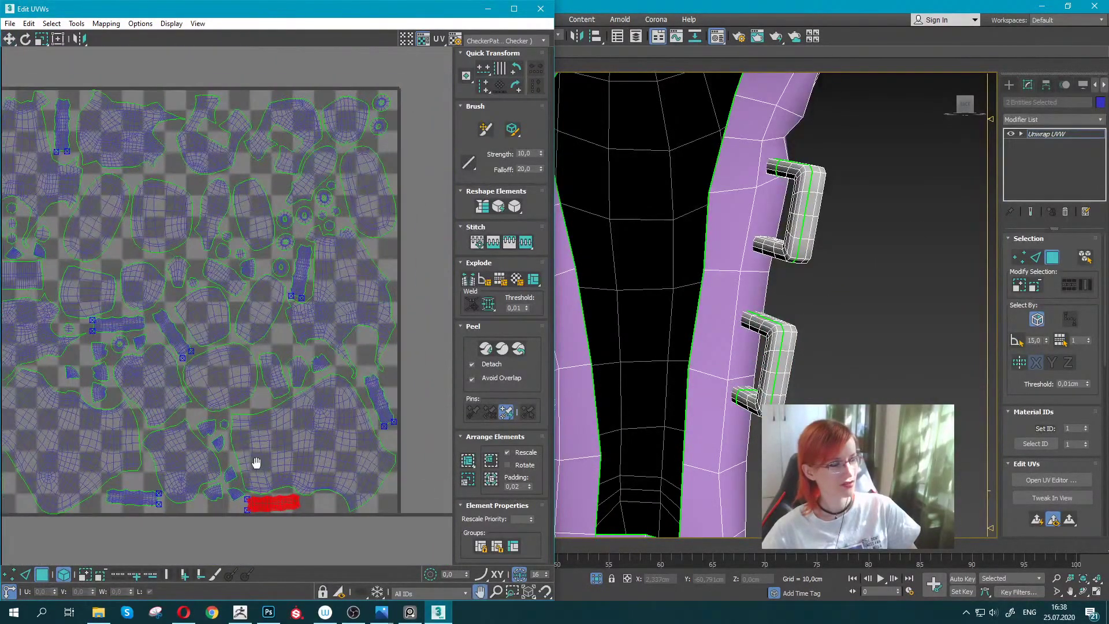
Fit the red shells and a strip shell into free gaps inside the tile.
{"action": "middle_click_drag", "start_coordinate": [268, 453], "coordinate": [276, 454]}
{"action": "mouse_move", "coordinate": [292, 495]}
{"action": "left_mouse_down"}
{"action": "mouse_move", "coordinate": [286, 275]}
{"action": "mouse_move", "coordinate": [211, 183]}
{"action": "left_mouse_up"}
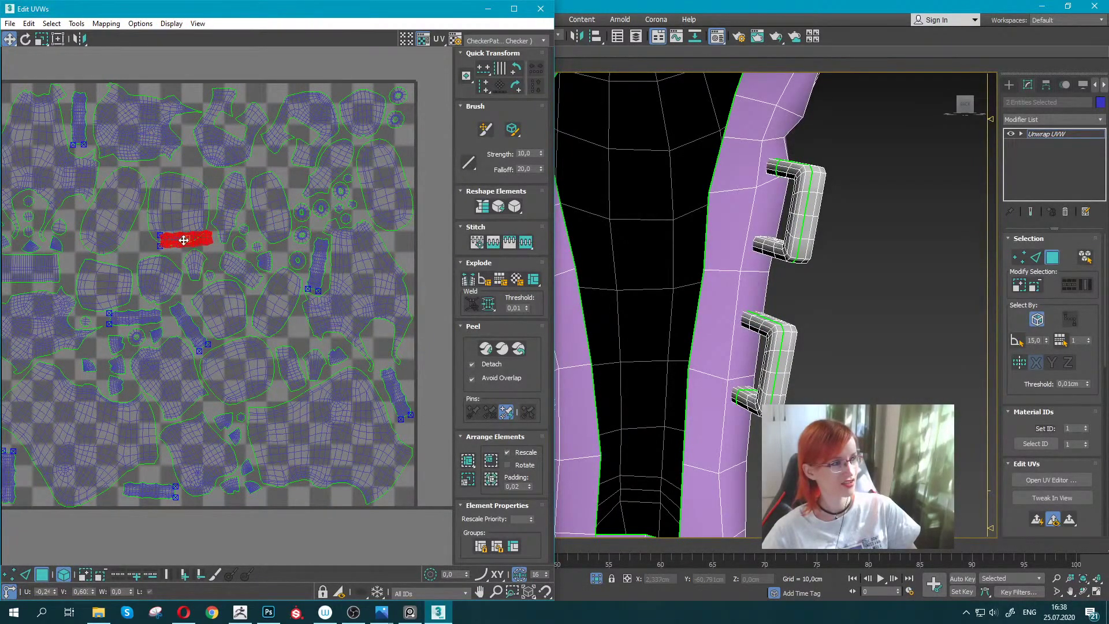
{"action": "scroll", "coordinate": [211, 184], "scroll_direction": "up", "scroll_amount": 2}
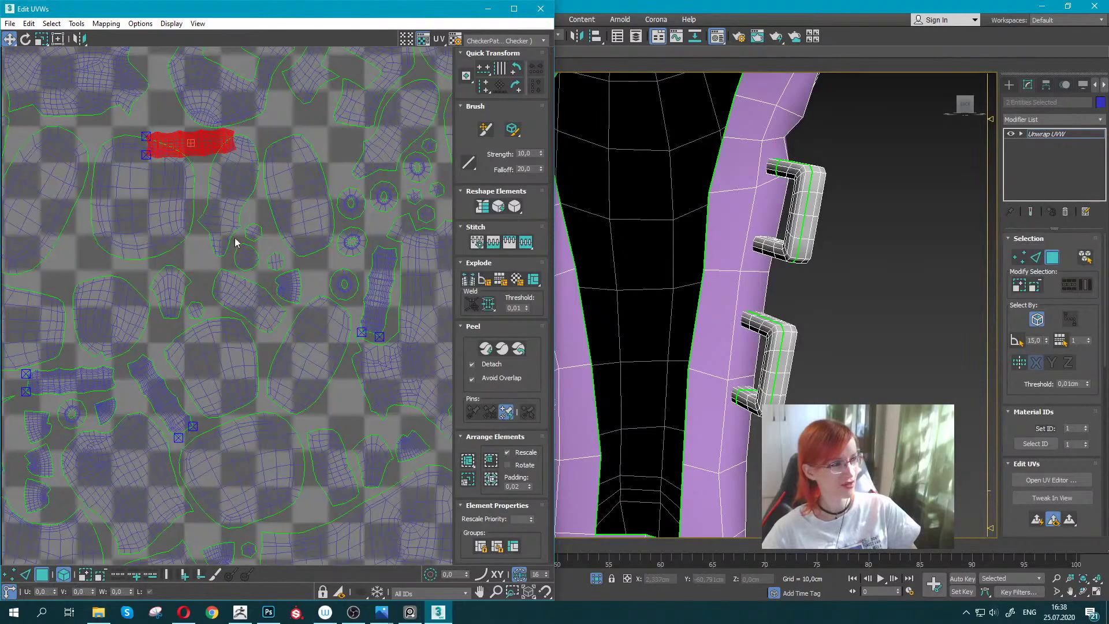
{"action": "mouse_move", "coordinate": [235, 240]}
{"action": "left_mouse_down"}
{"action": "mouse_move", "coordinate": [69, 257]}
{"action": "mouse_move", "coordinate": [262, 262]}
{"action": "mouse_move", "coordinate": [155, 111]}
{"action": "left_mouse_up"}
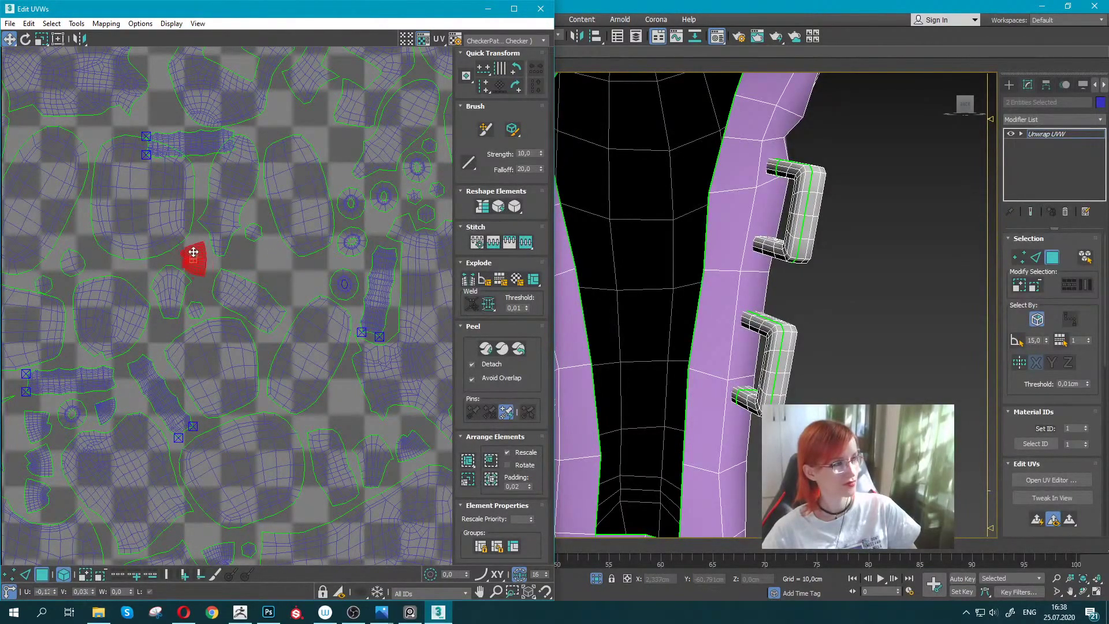
{"action": "mouse_move", "coordinate": [201, 147]}
{"action": "left_mouse_down"}
{"action": "mouse_move", "coordinate": [289, 260]}
{"action": "mouse_move", "coordinate": [269, 246]}
{"action": "left_mouse_up"}
{"action": "key", "text": "e"}
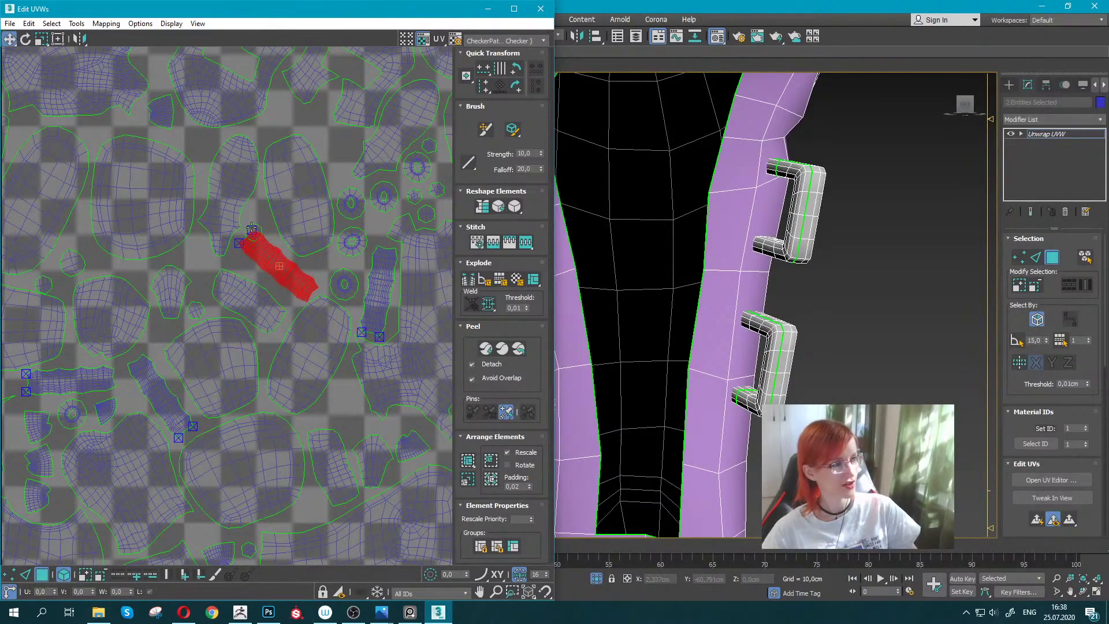
Rotate the diagonal strip shell so it sits within its gap.
{"action": "left_click", "coordinate": [254, 220]}
{"action": "left_click", "coordinate": [283, 263]}
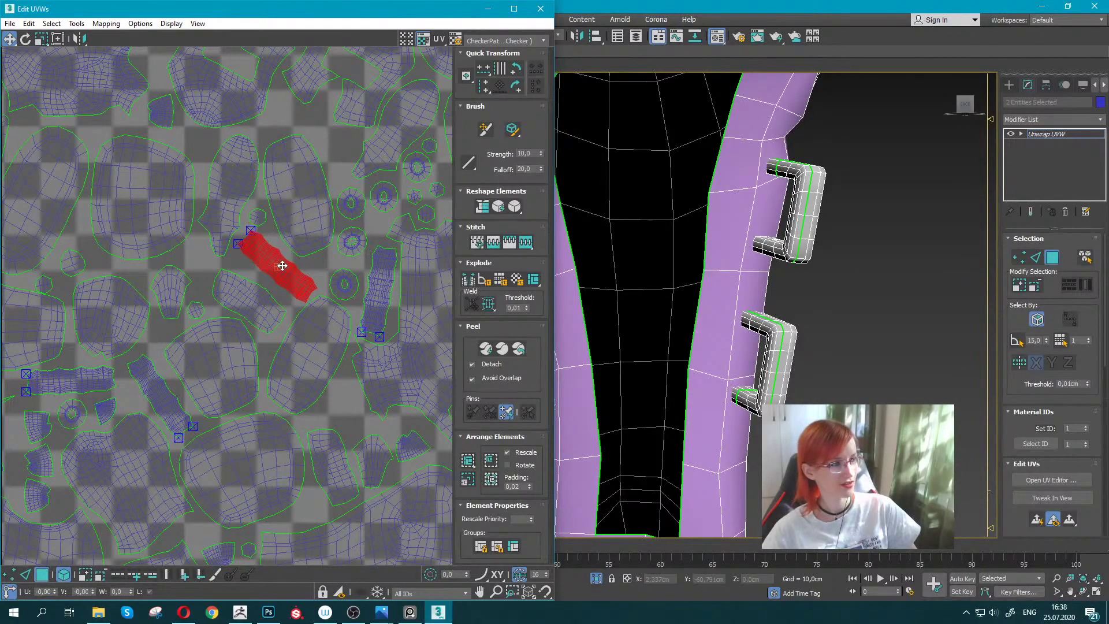
{"action": "scroll", "coordinate": [281, 267], "scroll_direction": "up", "scroll_amount": 2}
{"action": "key", "text": "e"}
{"action": "mouse_move", "coordinate": [280, 266]}
{"action": "left_mouse_down"}
{"action": "mouse_move", "coordinate": [283, 281]}
{"action": "mouse_move", "coordinate": [277, 273]}
{"action": "left_mouse_up"}
{"action": "key", "text": "w"}
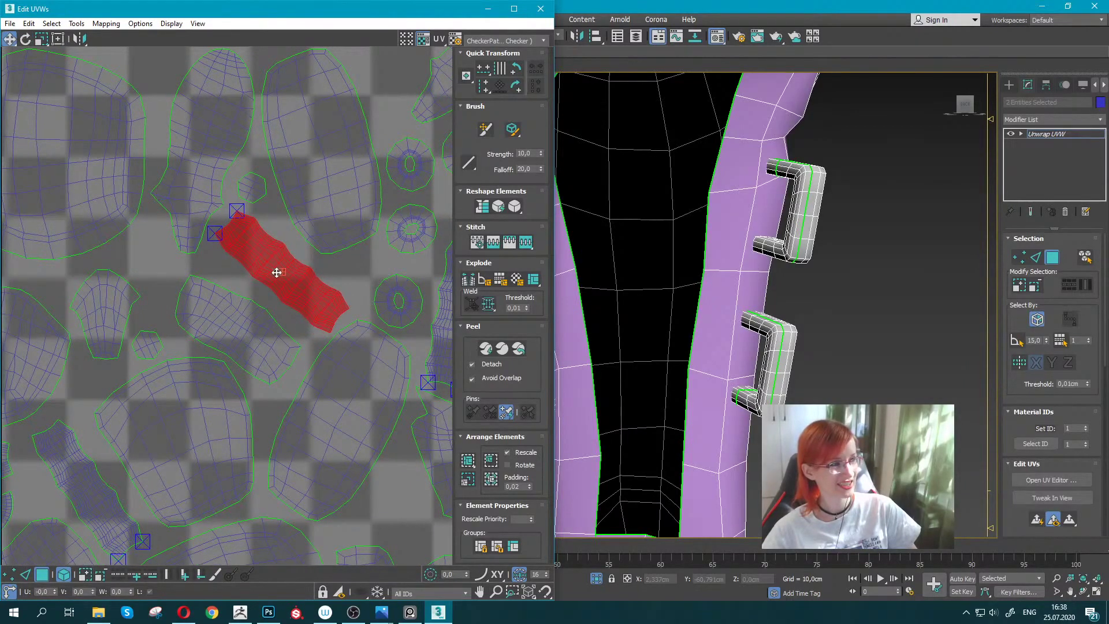
{"action": "scroll", "coordinate": [276, 273], "scroll_direction": "down", "scroll_amount": 2}
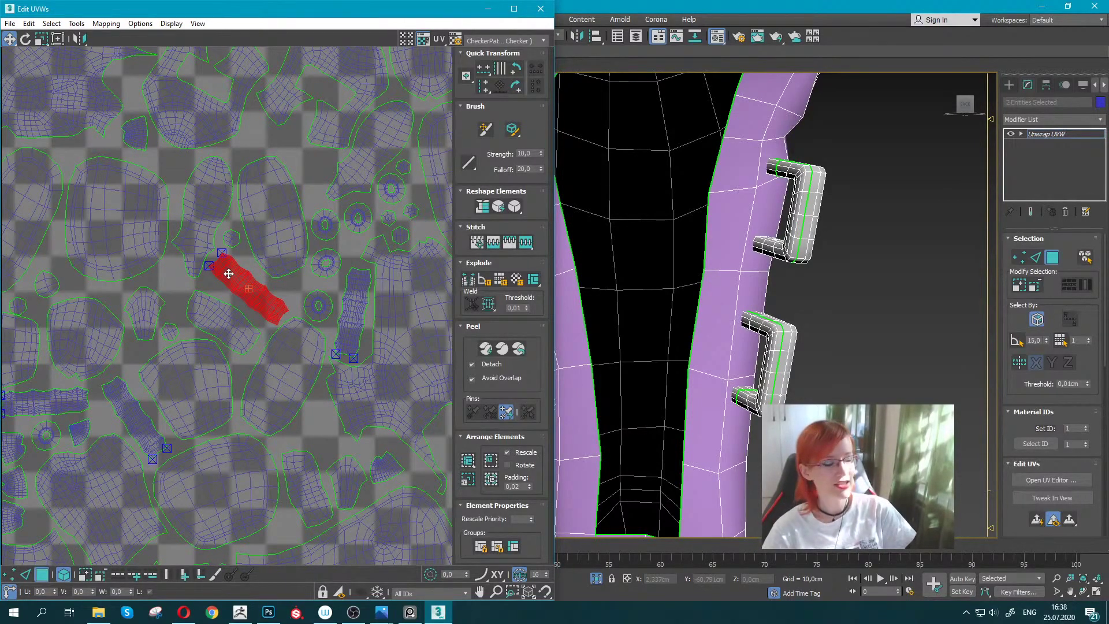
{"action": "scroll", "coordinate": [218, 283], "scroll_direction": "down", "scroll_amount": 3}
{"action": "scroll", "coordinate": [217, 289], "scroll_direction": "down", "scroll_amount": 5}
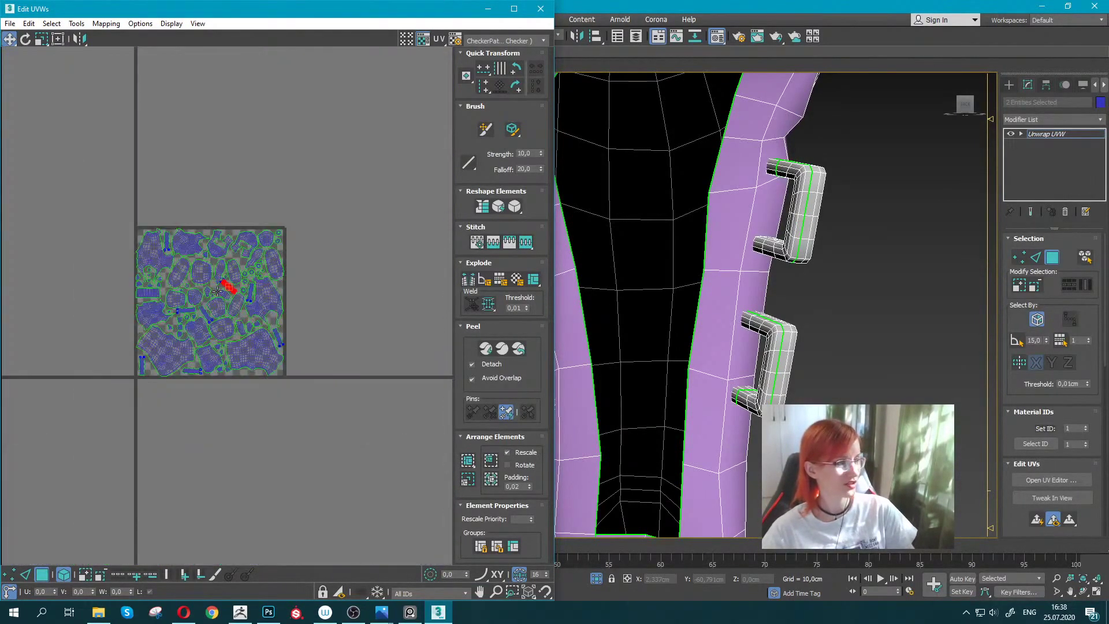
{"action": "scroll", "coordinate": [212, 427], "scroll_direction": "up", "scroll_amount": 3}
{"action": "scroll", "coordinate": [168, 324], "scroll_direction": "up", "scroll_amount": 3}
{"action": "scroll", "coordinate": [150, 353], "scroll_direction": "up", "scroll_amount": 1}
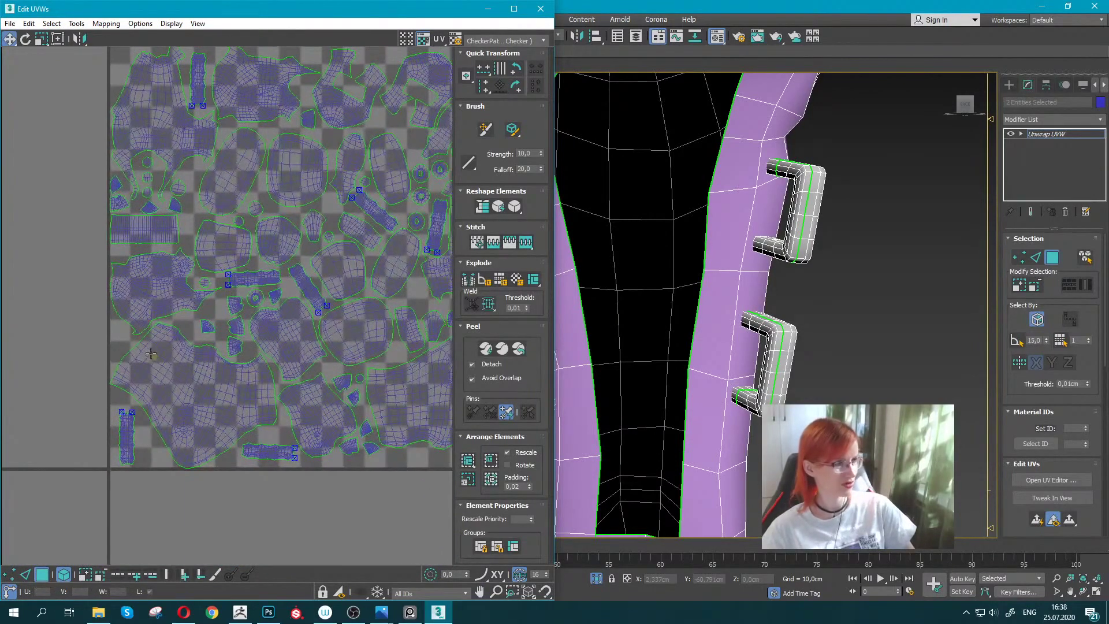
{"action": "middle_click_drag", "start_coordinate": [668, 317], "coordinate": [756, 276]}
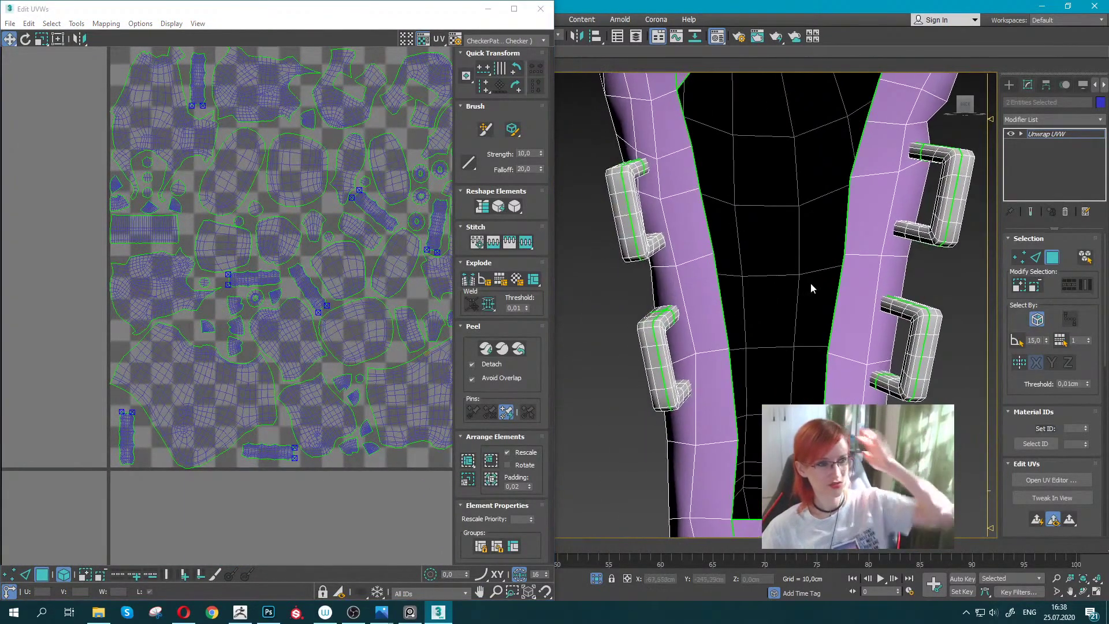
{"action": "middle_click_drag", "start_coordinate": [696, 249], "coordinate": [749, 207], "text": "alt"}
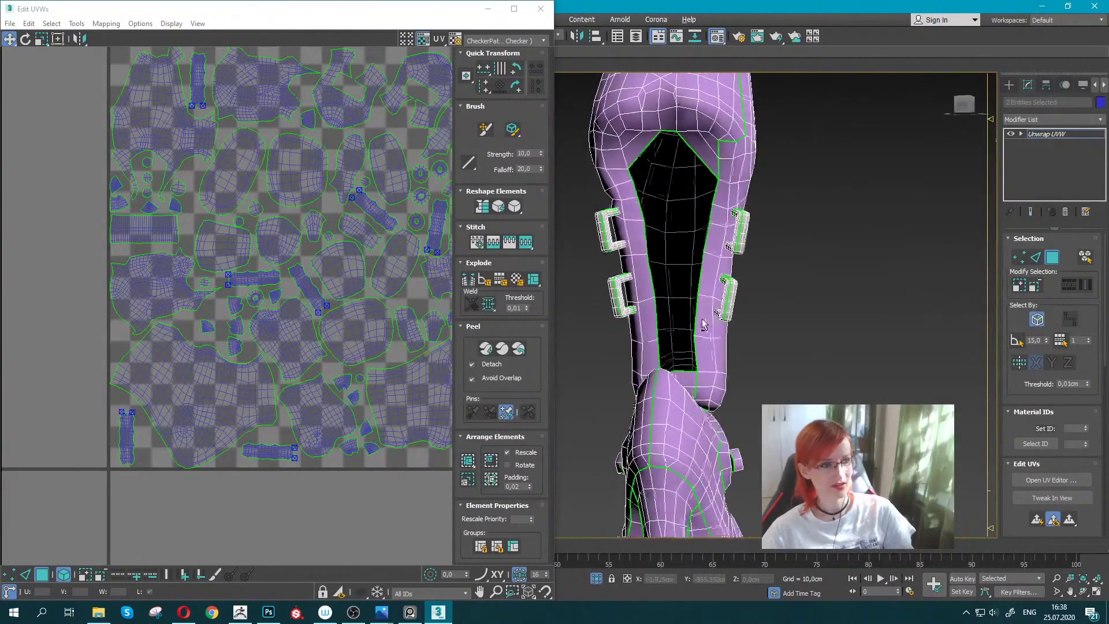
{"action": "scroll", "coordinate": [722, 276], "scroll_direction": "up", "scroll_amount": 3}
{"action": "scroll", "coordinate": [722, 276], "scroll_direction": "down", "scroll_amount": 1}
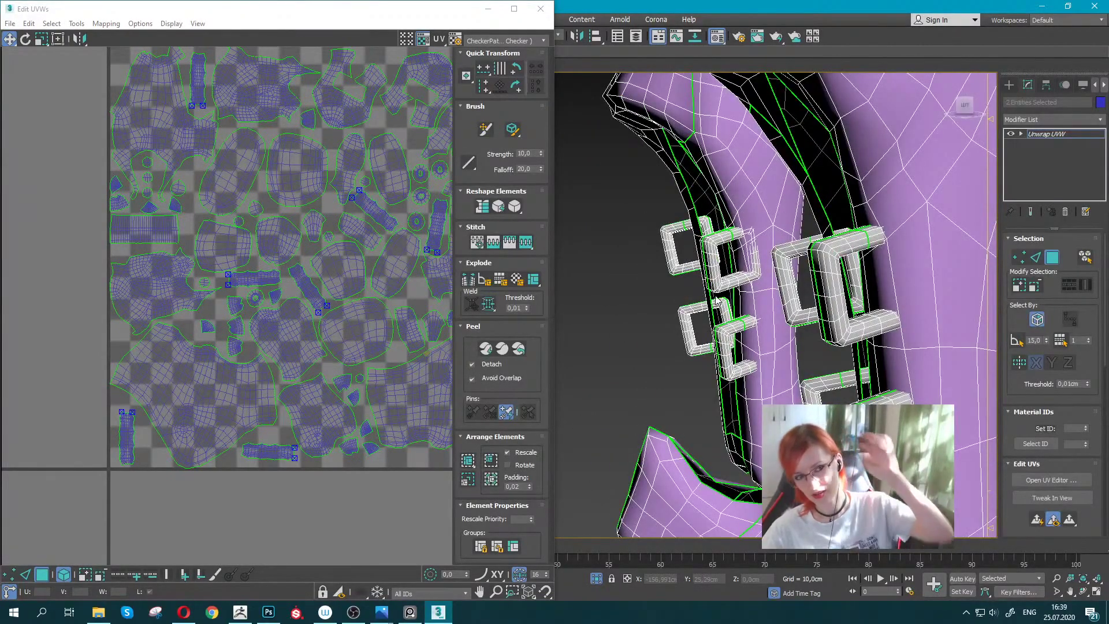
{"action": "scroll", "coordinate": [717, 299], "scroll_direction": "down", "scroll_amount": 2}
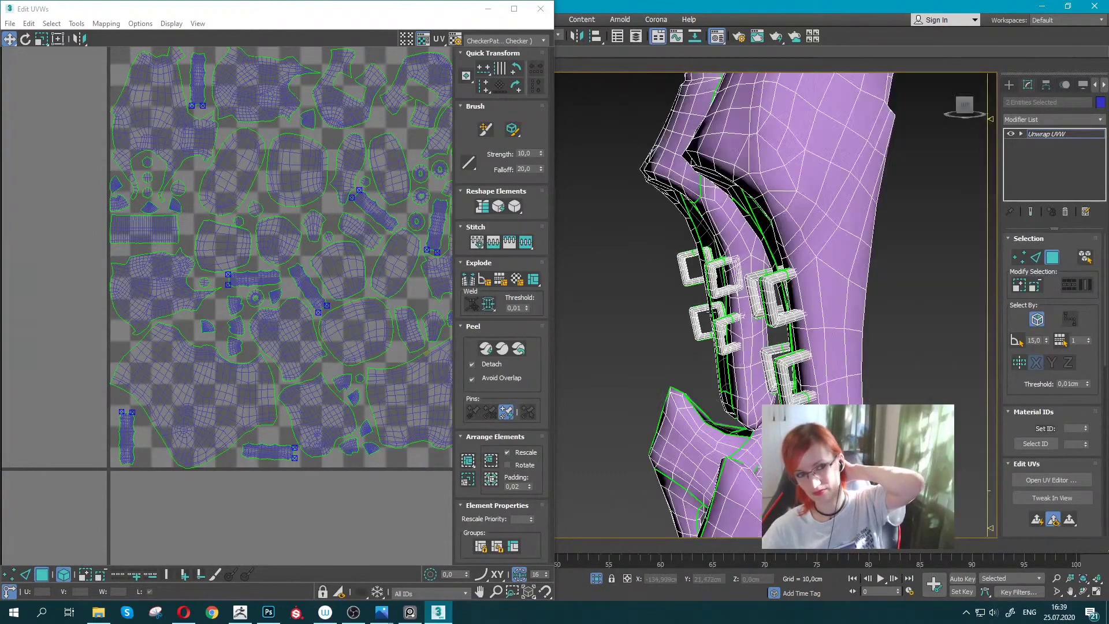
{"action": "scroll", "coordinate": [713, 309], "scroll_direction": "up", "scroll_amount": 2}
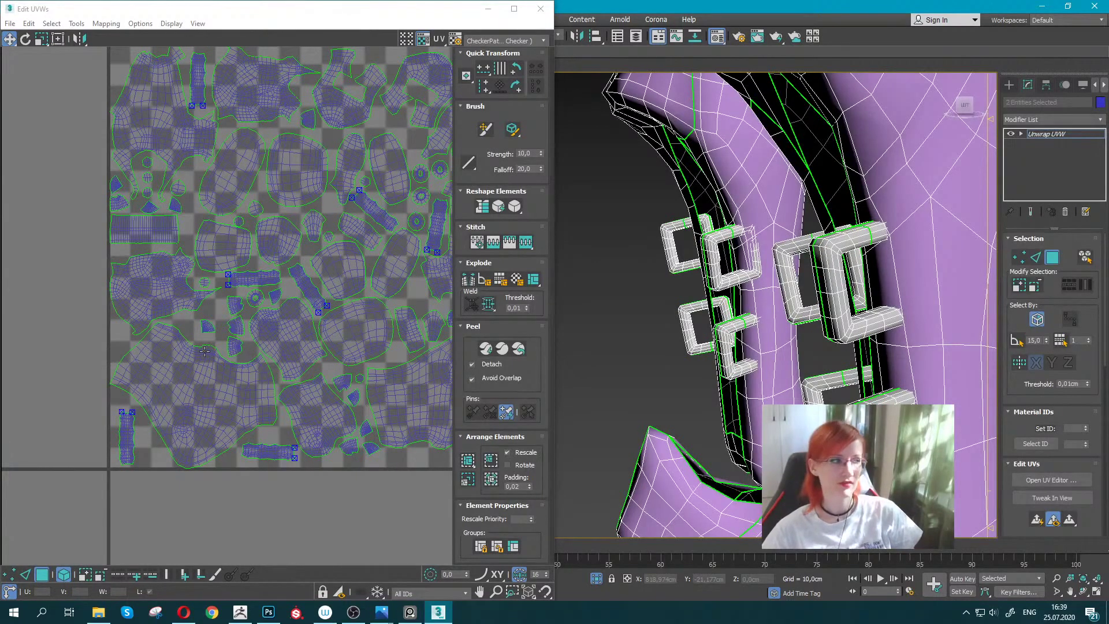
{"action": "scroll", "coordinate": [54, 247], "scroll_direction": "up", "scroll_amount": 3}
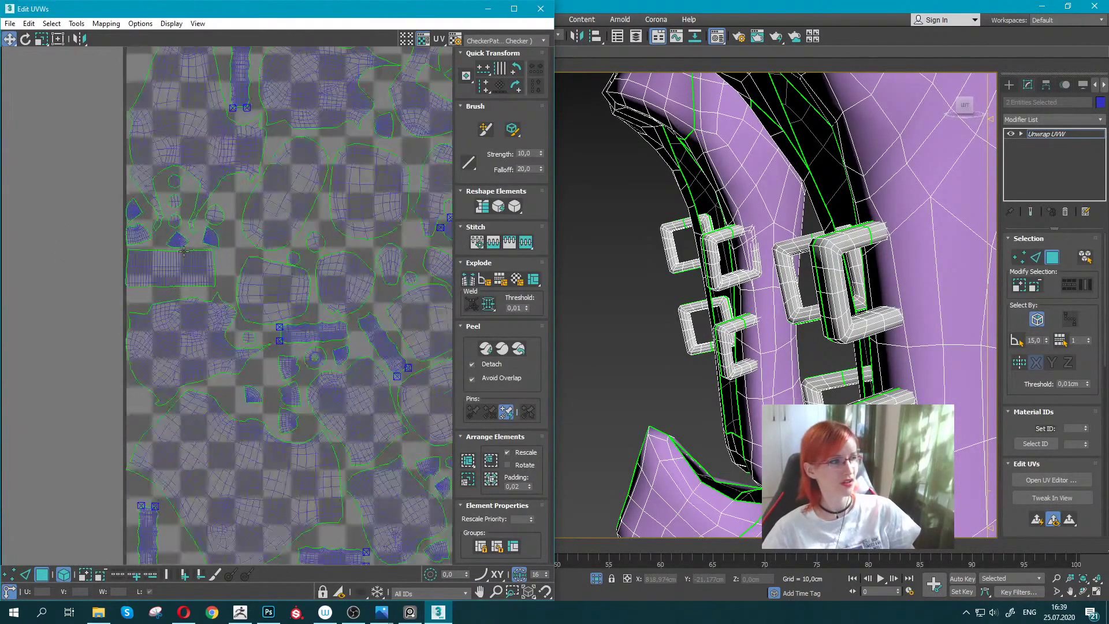
{"action": "scroll", "coordinate": [183, 251], "scroll_direction": "up", "scroll_amount": 2}
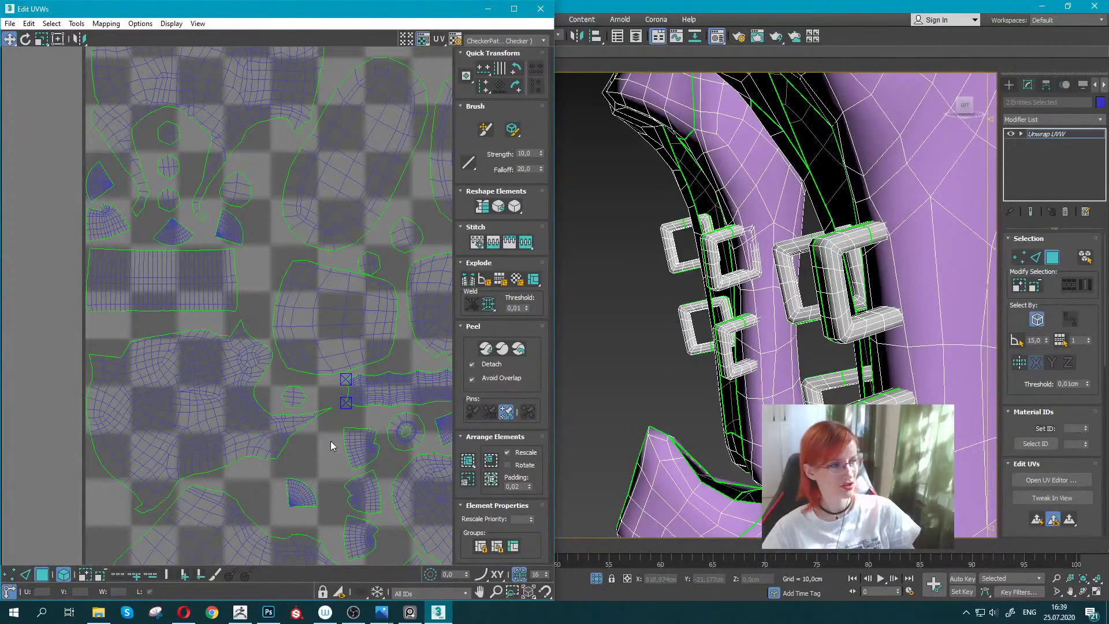
{"action": "mouse_move", "coordinate": [320, 434]}
{"action": "middle_mouse_down"}
{"action": "mouse_move", "coordinate": [287, 416]}
{"action": "mouse_move", "coordinate": [206, 411]}
{"action": "middle_mouse_up"}
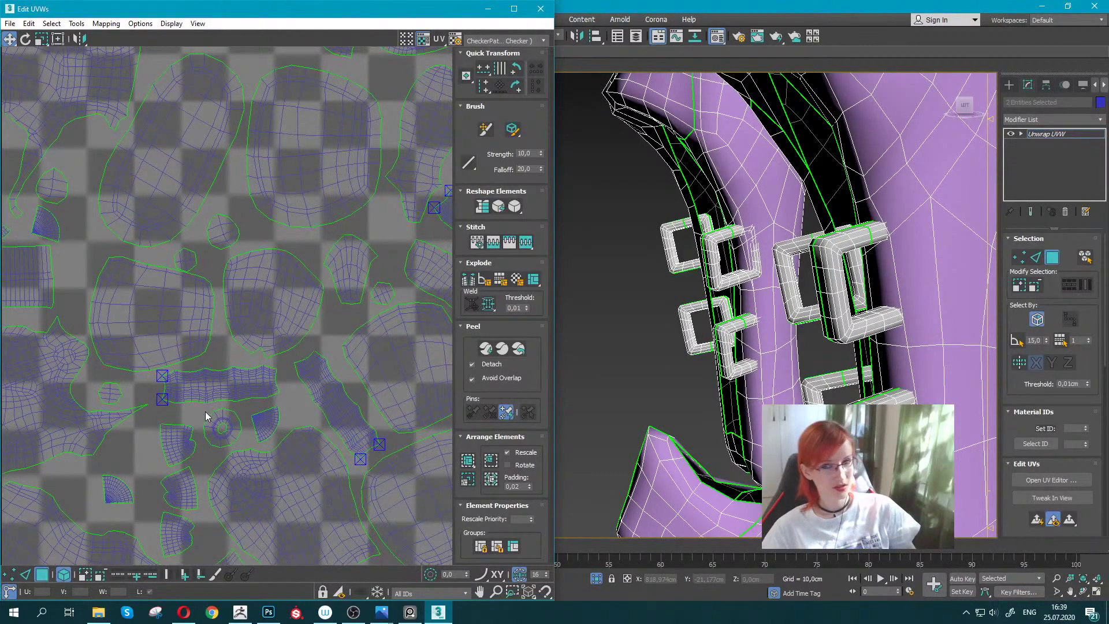
{"action": "scroll", "coordinate": [205, 410], "scroll_direction": "down", "scroll_amount": 3}
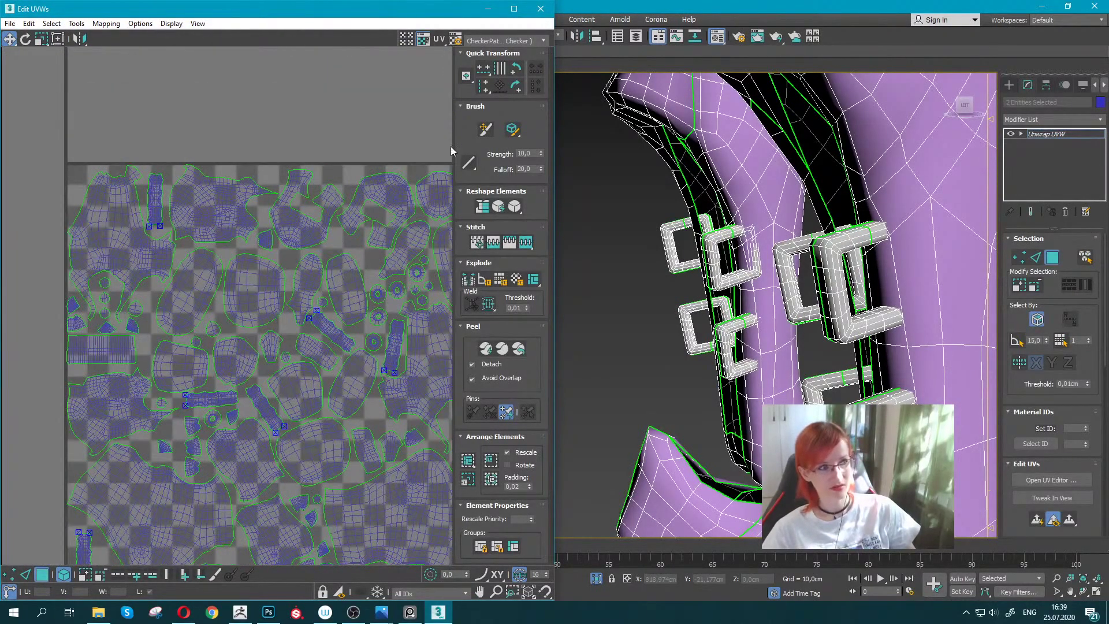
{"action": "middle_click_drag", "start_coordinate": [330, 191], "coordinate": [283, 217]}
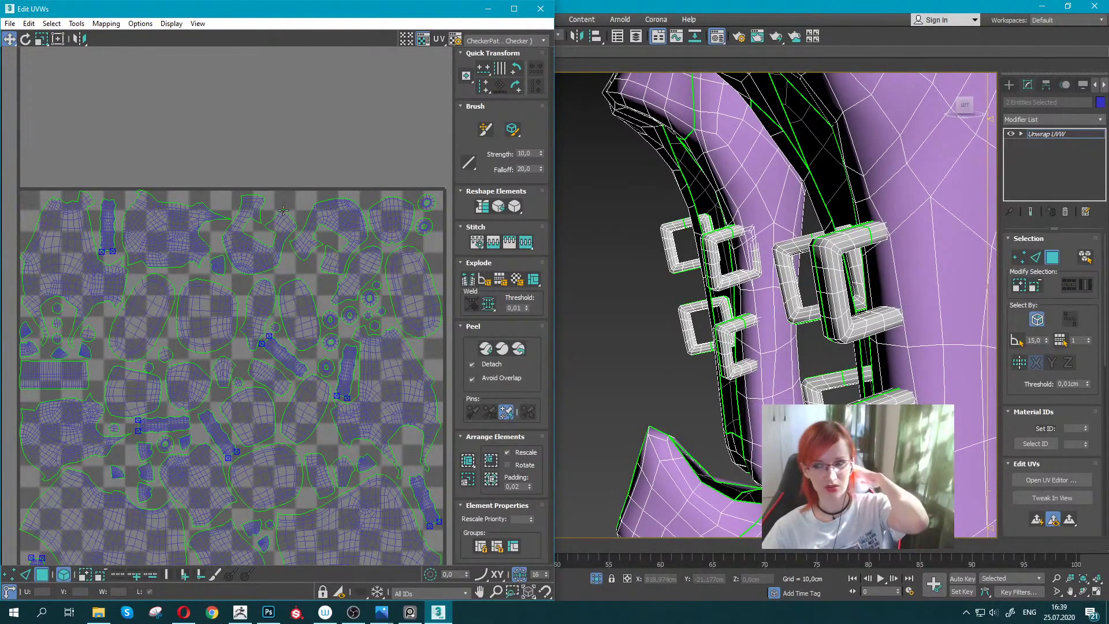
Close the Edit UVWs window and activate the purple material sample slot.
{"action": "left_click", "coordinate": [545, 12]}
{"action": "scroll", "coordinate": [419, 344], "scroll_direction": "down", "scroll_amount": 5}
{"action": "left_click", "coordinate": [78, 155]}
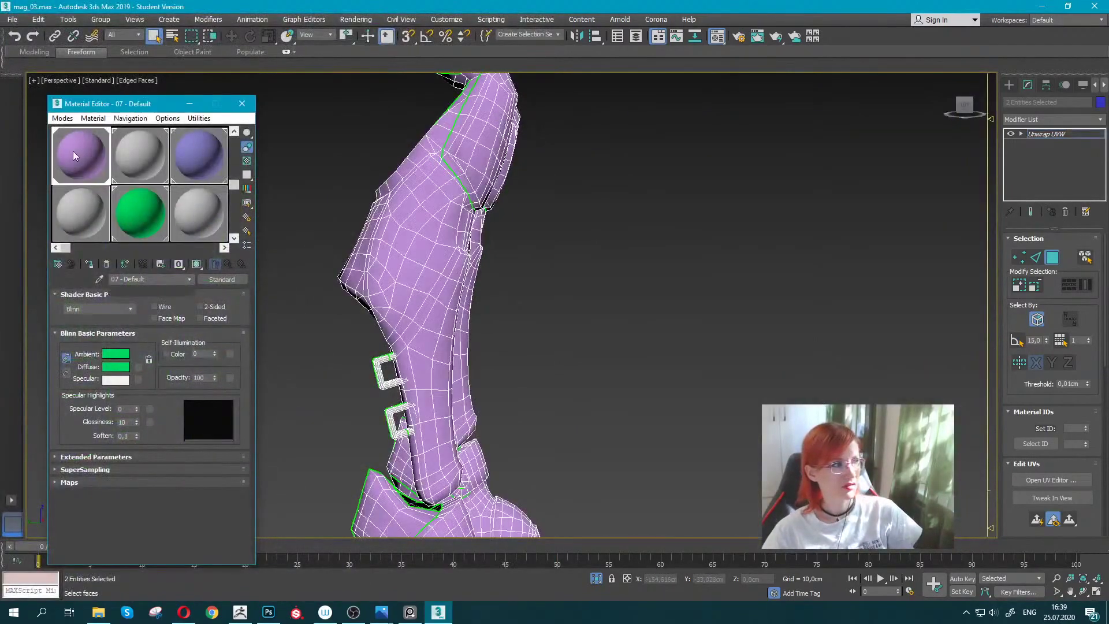
{"action": "scroll", "coordinate": [318, 317], "scroll_direction": "down", "scroll_amount": 4}
{"action": "mouse_move", "coordinate": [623, 257]}
{"action": "middle_mouse_down", "text": "alt"}
{"action": "mouse_move", "coordinate": [520, 292]}
{"action": "mouse_move", "coordinate": [550, 310]}
{"action": "mouse_move", "coordinate": [550, 404]}
{"action": "middle_mouse_up", "text": "alt"}
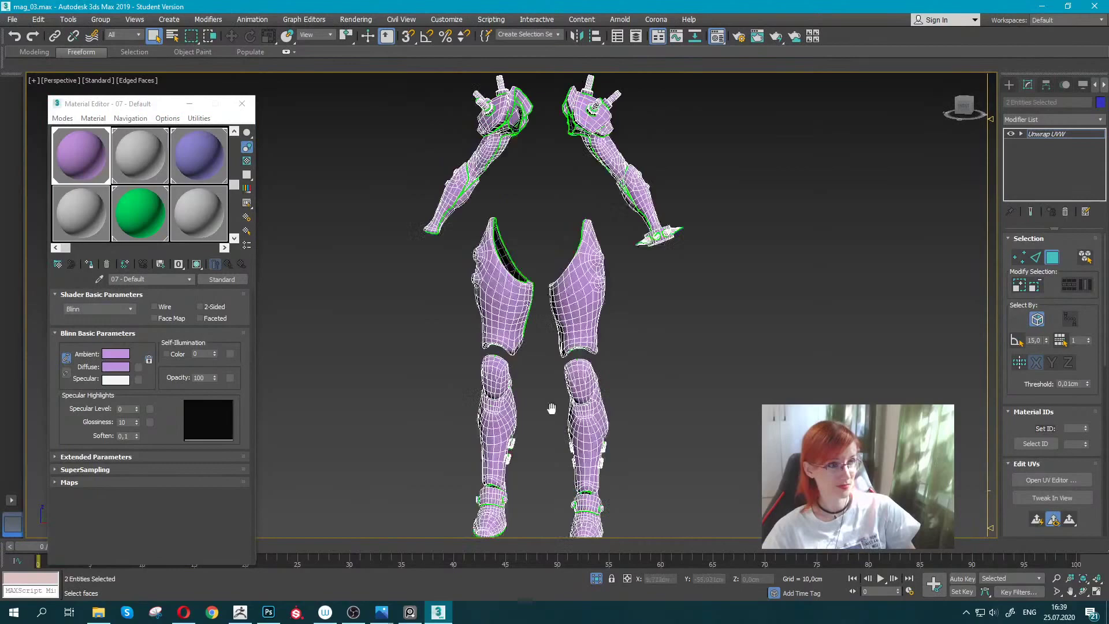
Deselect the unwrapped strap group and frame the torso and legs.
{"action": "right_click", "coordinate": [564, 294]}
{"action": "scroll", "coordinate": [563, 294], "scroll_direction": "up", "scroll_amount": 5}
{"action": "scroll", "coordinate": [635, 358], "scroll_direction": "down", "scroll_amount": 6}
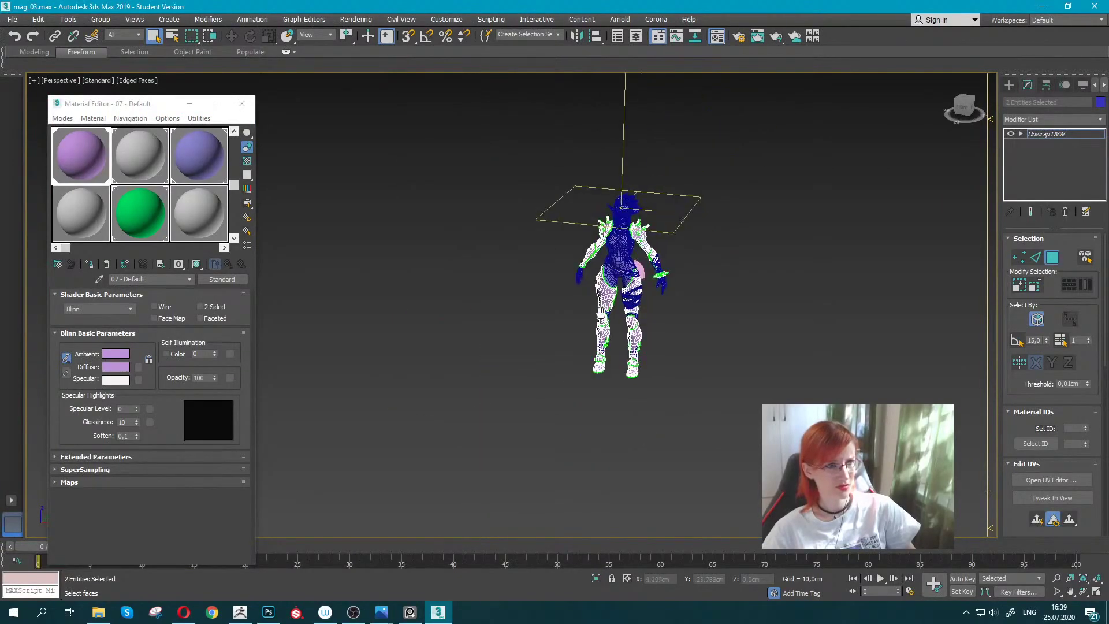
{"action": "left_click", "coordinate": [646, 206]}
{"action": "scroll", "coordinate": [645, 206], "scroll_direction": "up", "scroll_amount": 5}
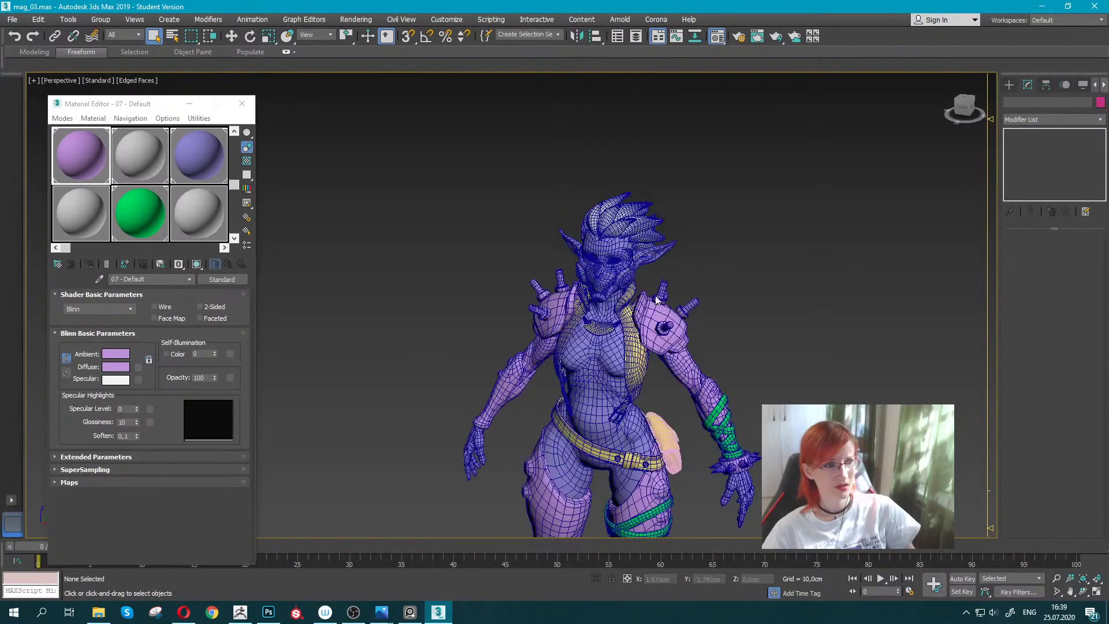
{"action": "mouse_move", "coordinate": [635, 260]}
{"action": "middle_mouse_down"}
{"action": "mouse_move", "coordinate": [630, 231]}
{"action": "mouse_move", "coordinate": [578, 277]}
{"action": "middle_mouse_up"}
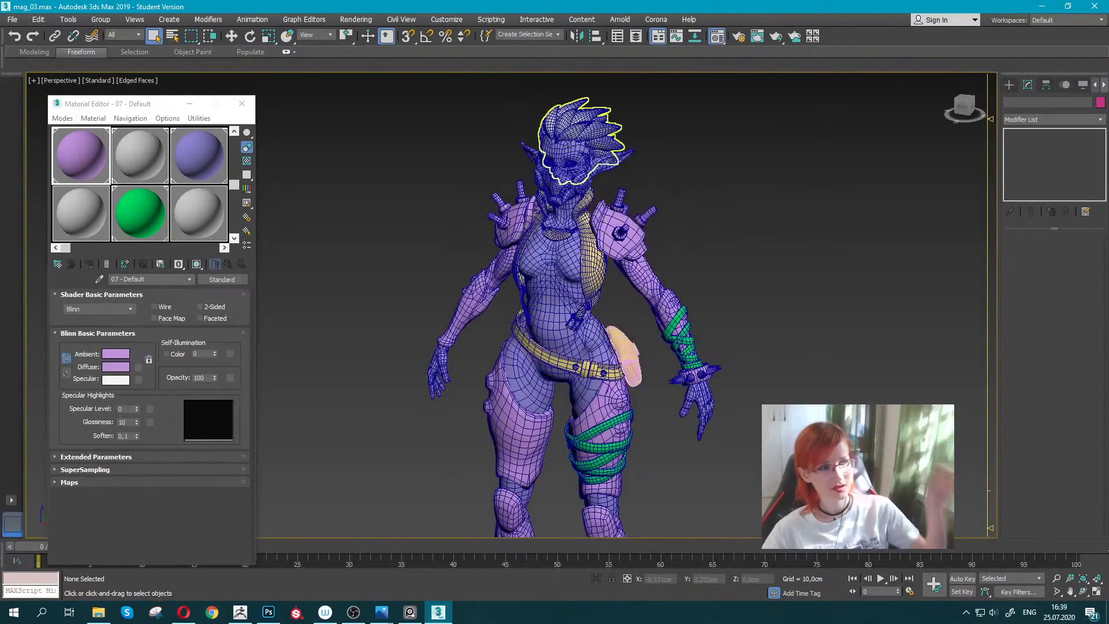
Select then deselect the goggles, and close the Material Editor window.
{"action": "left_click", "coordinate": [571, 162]}
{"action": "scroll", "coordinate": [570, 162], "scroll_direction": "up", "scroll_amount": 4}
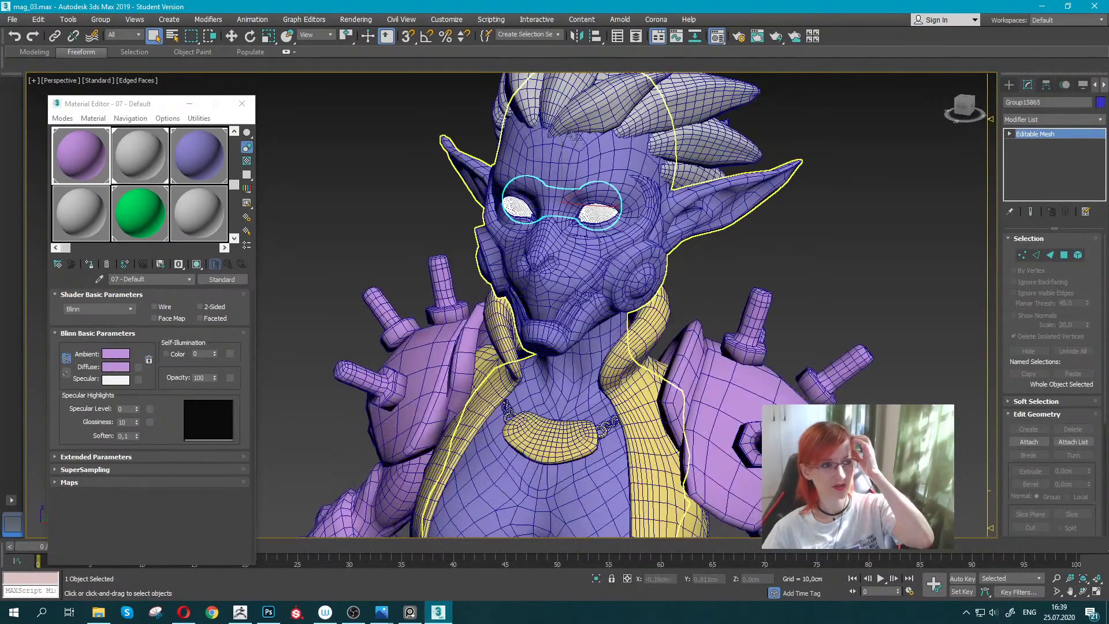
{"action": "scroll", "coordinate": [571, 161], "scroll_direction": "up", "scroll_amount": 4}
{"action": "left_click", "coordinate": [325, 254]}
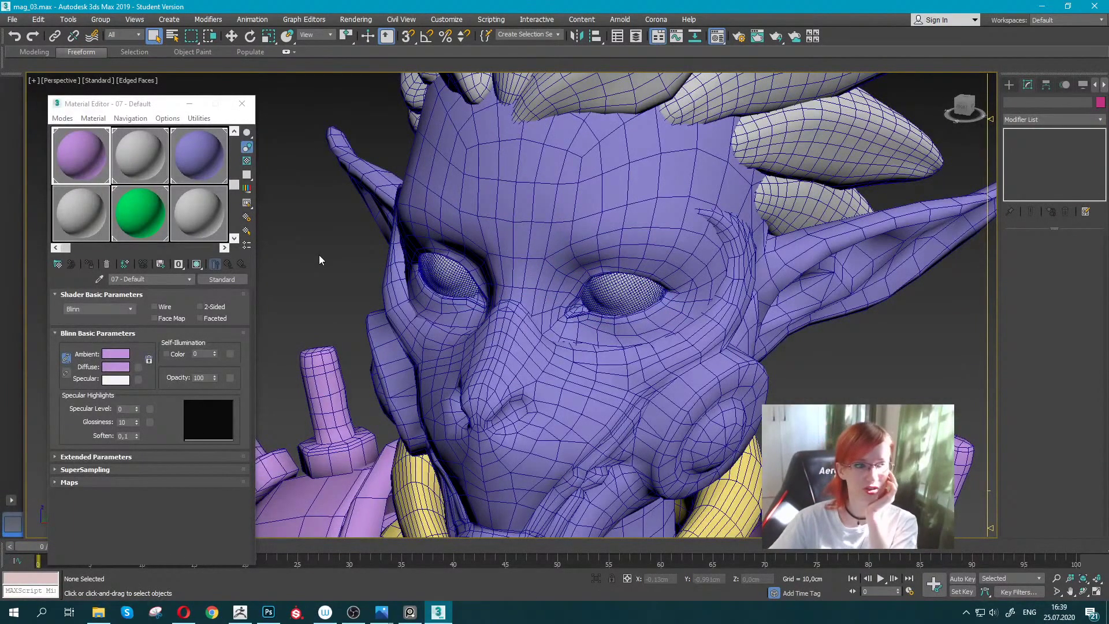
{"action": "scroll", "coordinate": [337, 268], "scroll_direction": "down", "scroll_amount": 8}
{"action": "middle_click_drag", "start_coordinate": [272, 335], "coordinate": [337, 286]}
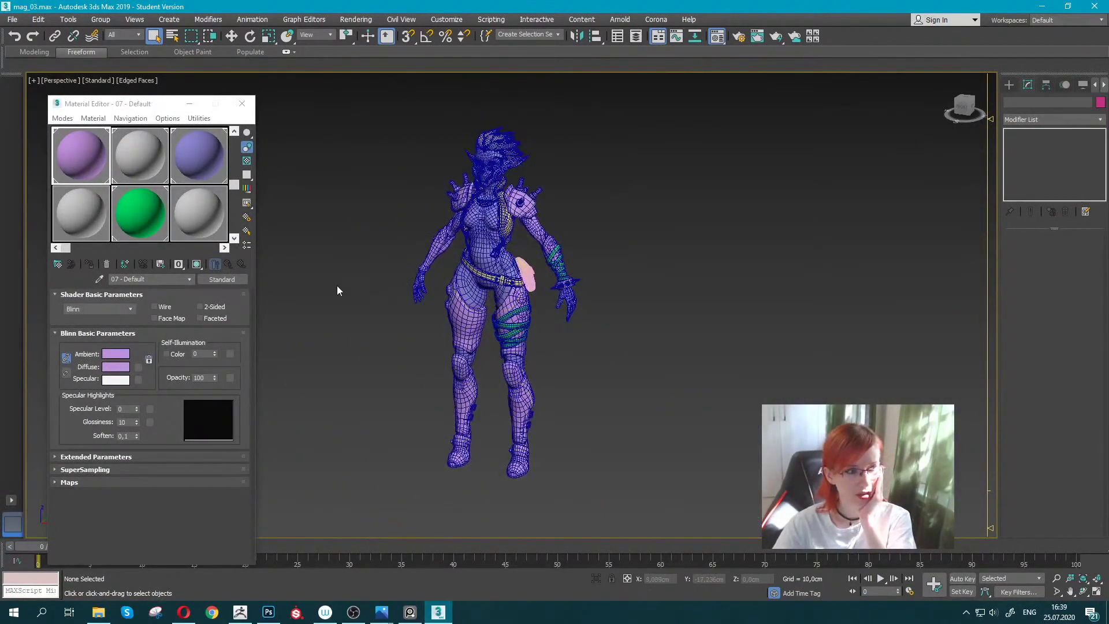
{"action": "scroll", "coordinate": [337, 285], "scroll_direction": "up", "scroll_amount": 3}
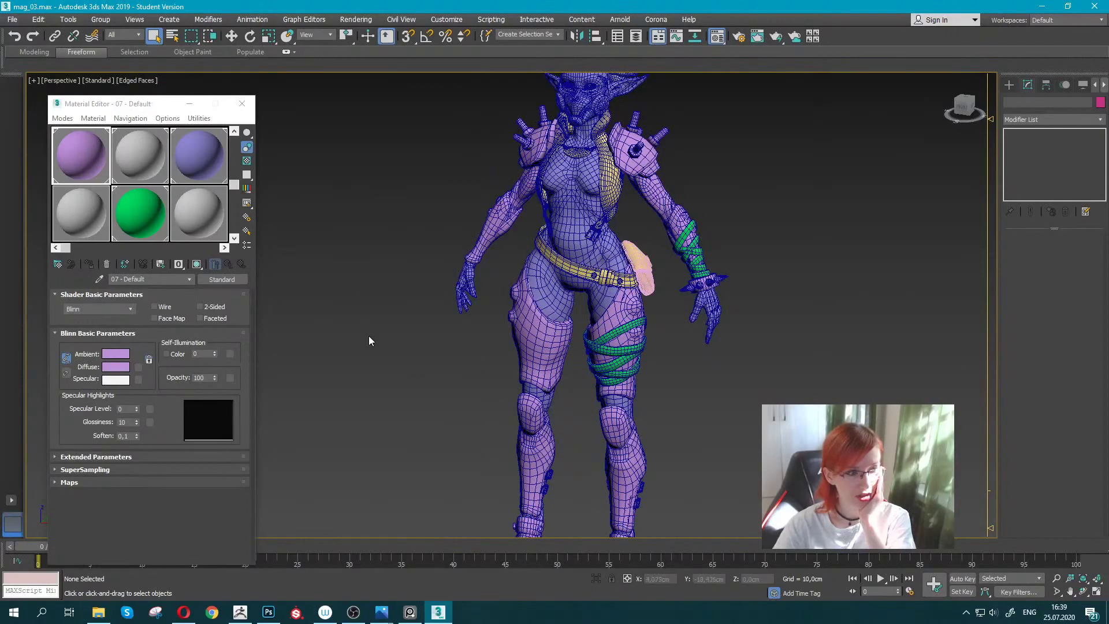
{"action": "left_click", "coordinate": [241, 103]}
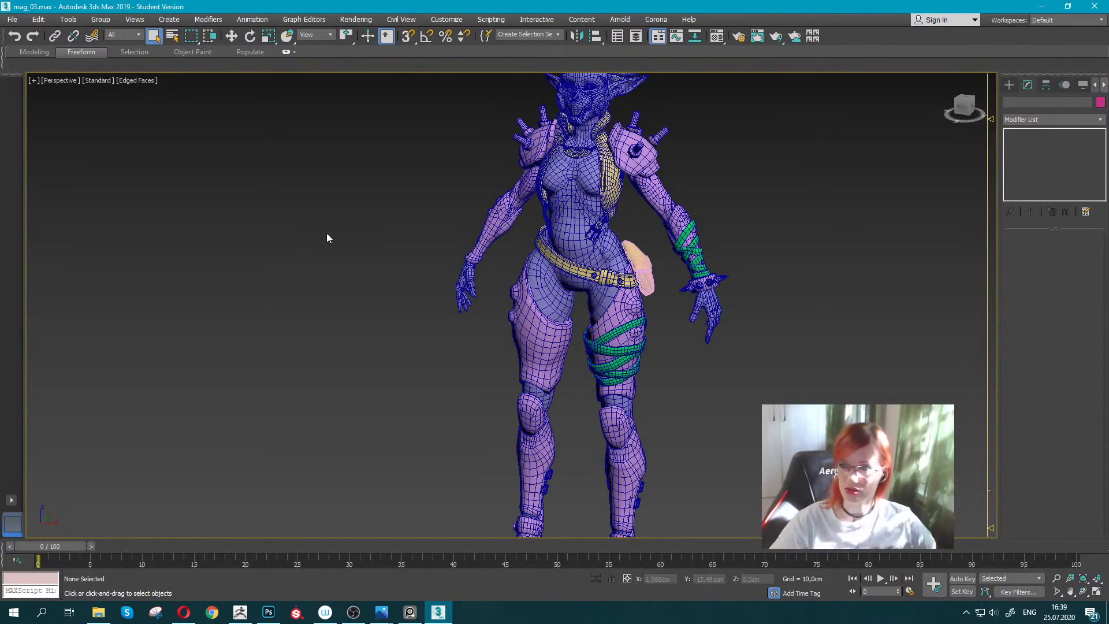
Overwrite mag_03.max with the current scene, confirming the replace prompt with Да.
{"action": "left_click", "coordinate": [12, 20]}
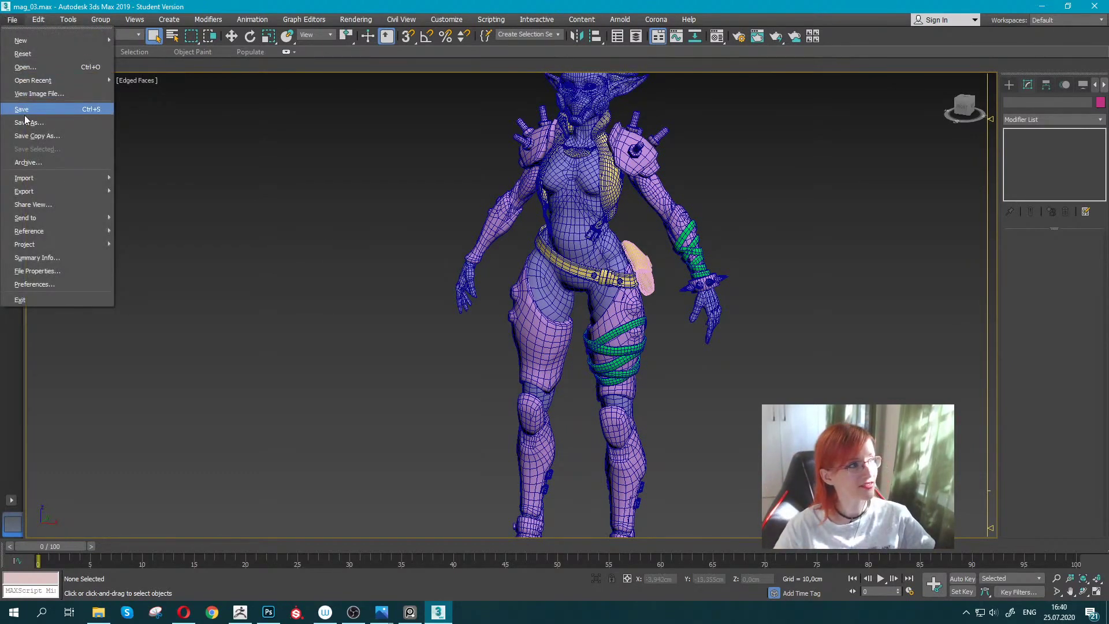
{"action": "key", "text": "Escape"}
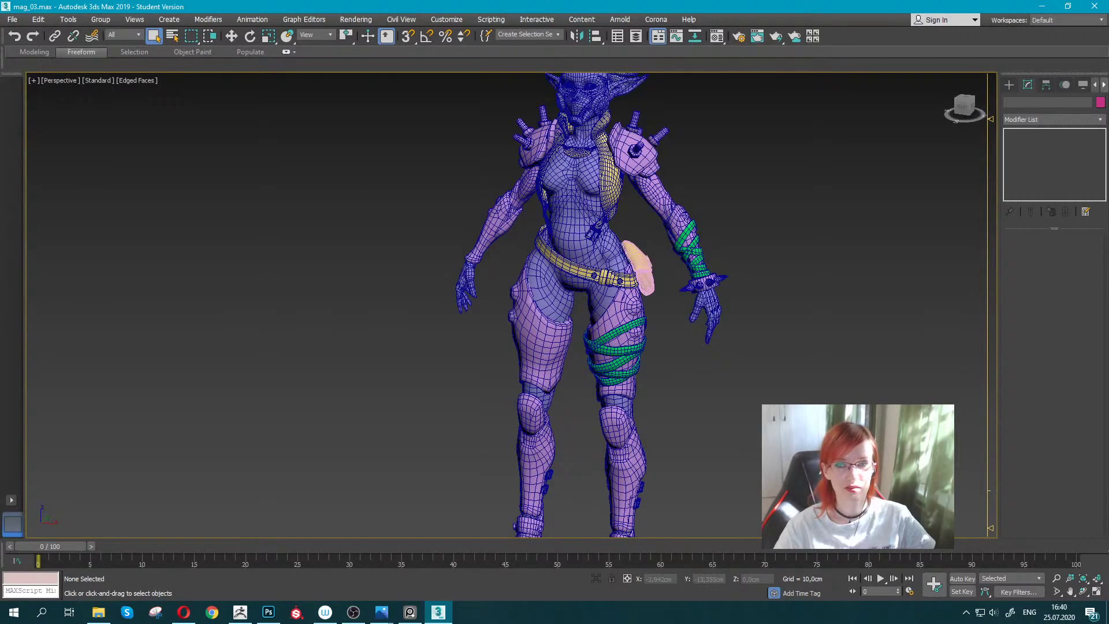
{"action": "key", "text": "Return"}
{"action": "left_click", "coordinate": [565, 348]}
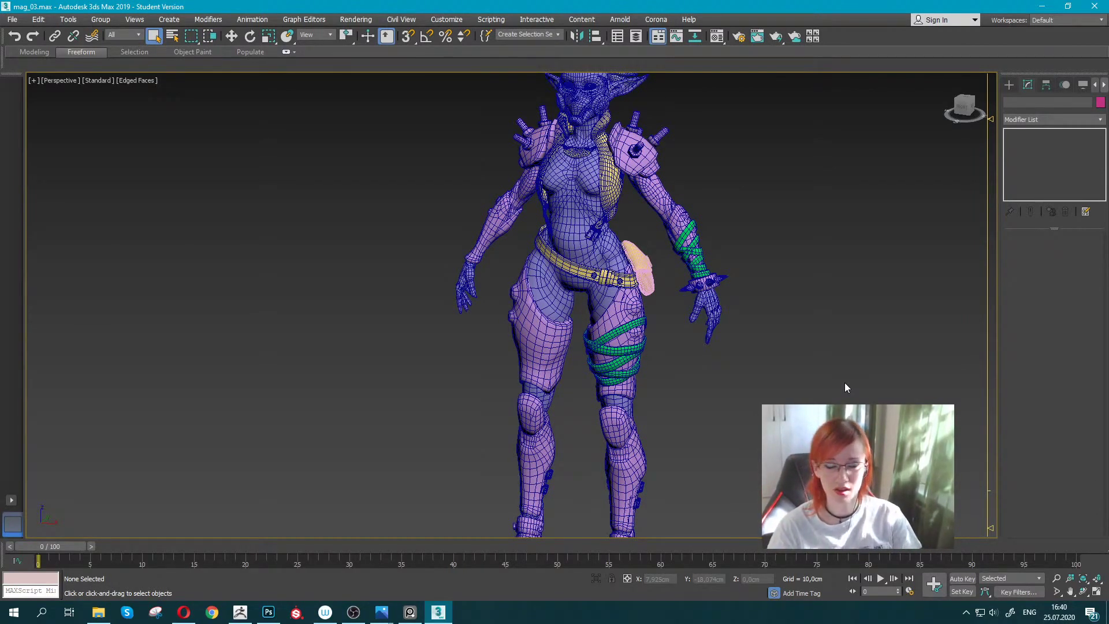
{"action": "middle_click_drag", "start_coordinate": [926, 373], "coordinate": [763, 315], "text": "alt"}
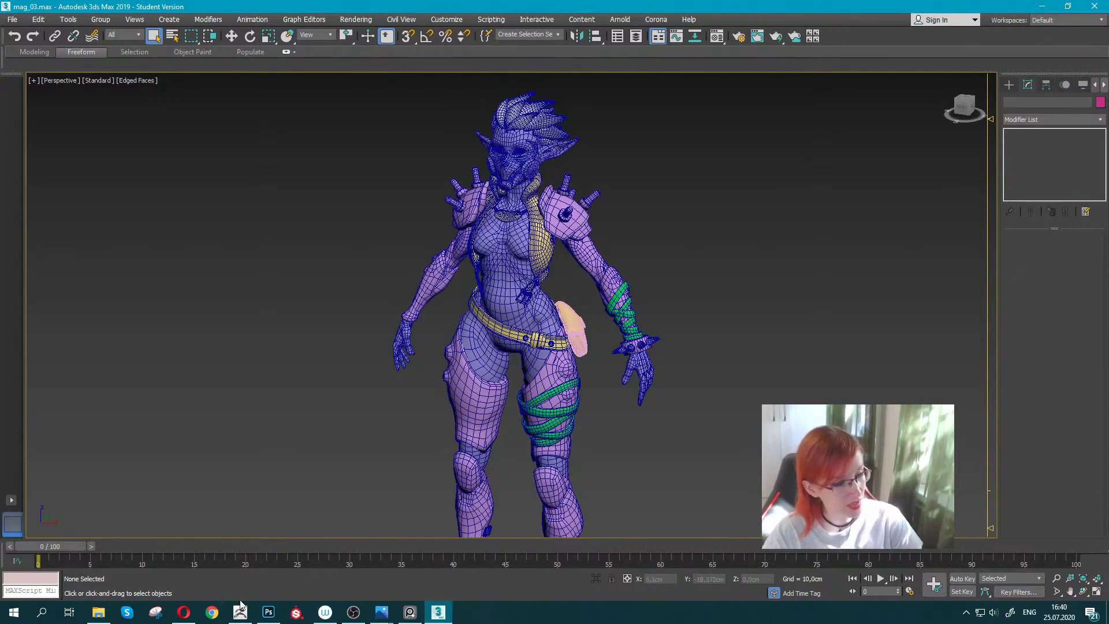
Select the vest-and-belt group Group64217 and open its object colour swatch.
{"action": "scroll", "coordinate": [294, 422], "scroll_direction": "up", "scroll_amount": 3}
{"action": "middle_click_drag", "start_coordinate": [324, 404], "coordinate": [362, 296]}
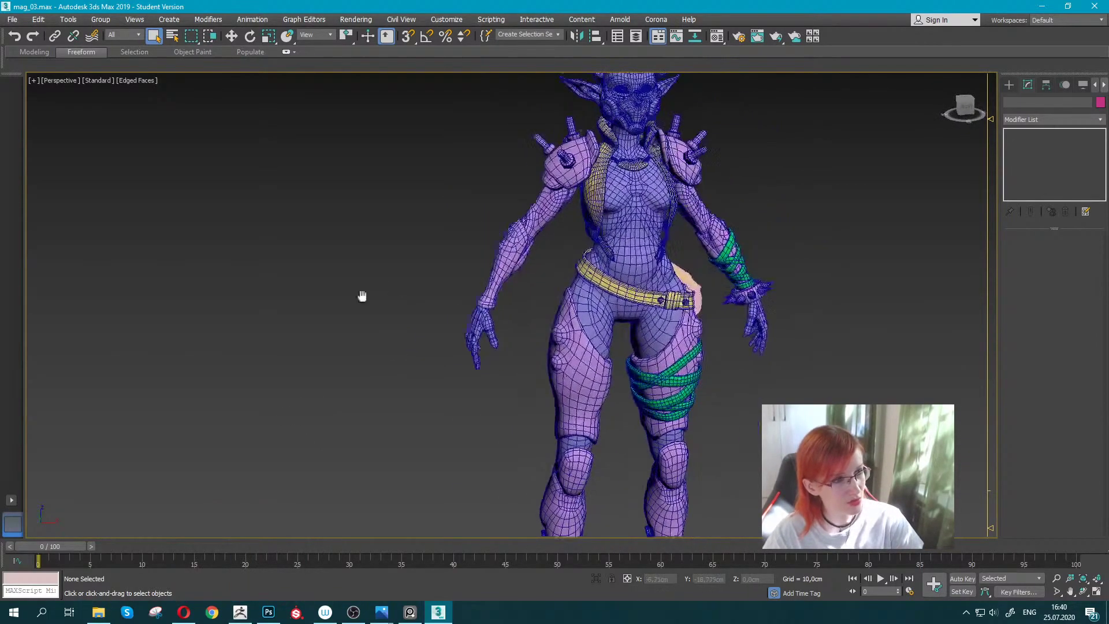
{"action": "scroll", "coordinate": [347, 312], "scroll_direction": "down", "scroll_amount": 3}
{"action": "mouse_move", "coordinate": [275, 347]}
{"action": "middle_mouse_down", "text": "alt"}
{"action": "mouse_move", "coordinate": [194, 311]}
{"action": "mouse_move", "coordinate": [252, 342]}
{"action": "middle_mouse_up", "text": "alt"}
{"action": "scroll", "coordinate": [260, 341], "scroll_direction": "down", "scroll_amount": 2}
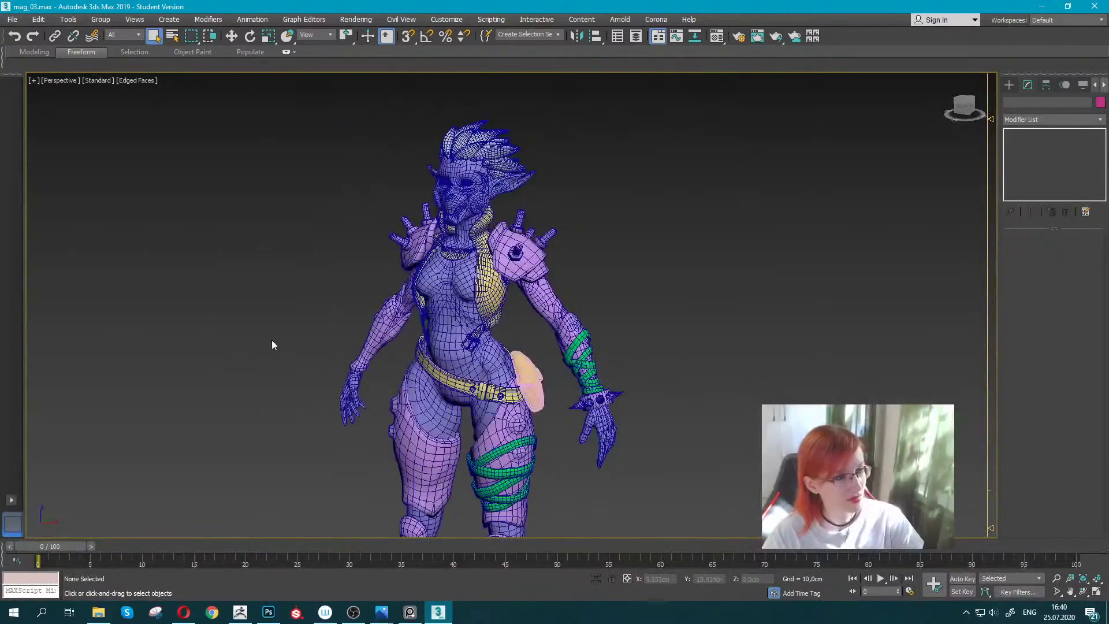
{"action": "left_click", "coordinate": [488, 278]}
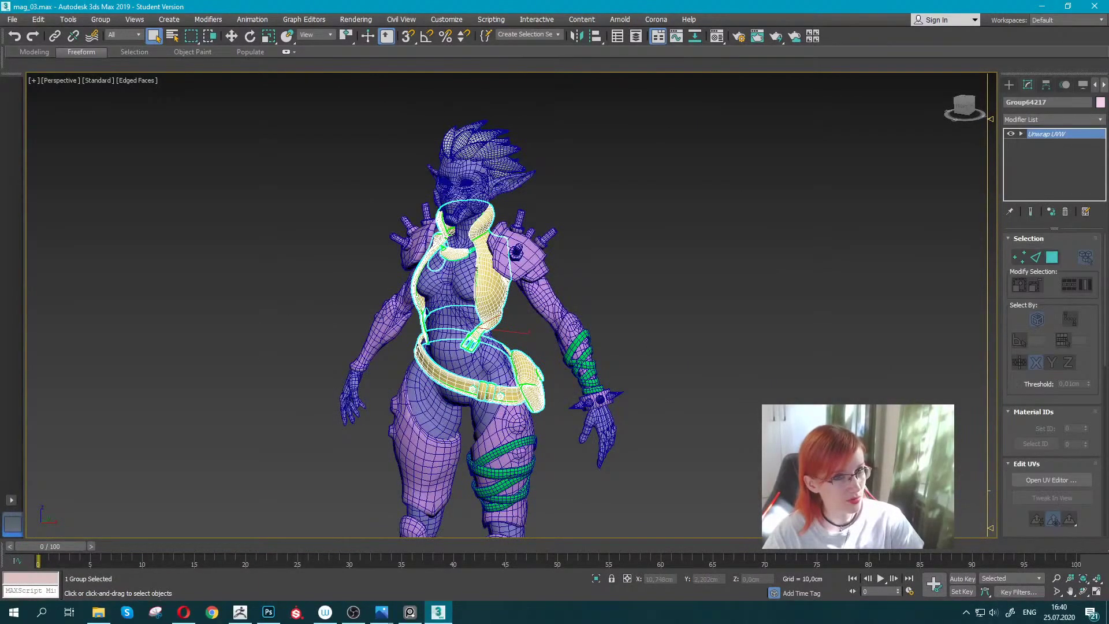
{"action": "left_click", "coordinate": [1100, 102]}
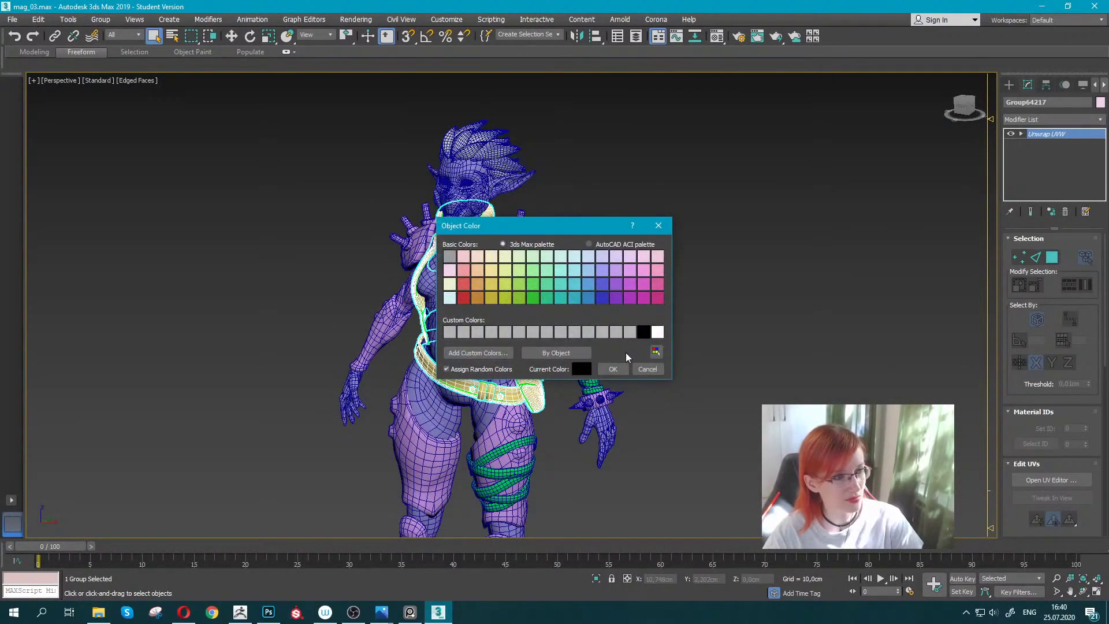
Cancel the Object Color dialog unchanged and deselect the group.
{"action": "left_click", "coordinate": [648, 369]}
{"action": "left_click", "coordinate": [684, 324]}
{"action": "middle_click_drag", "start_coordinate": [684, 324], "coordinate": [711, 314], "text": "alt"}
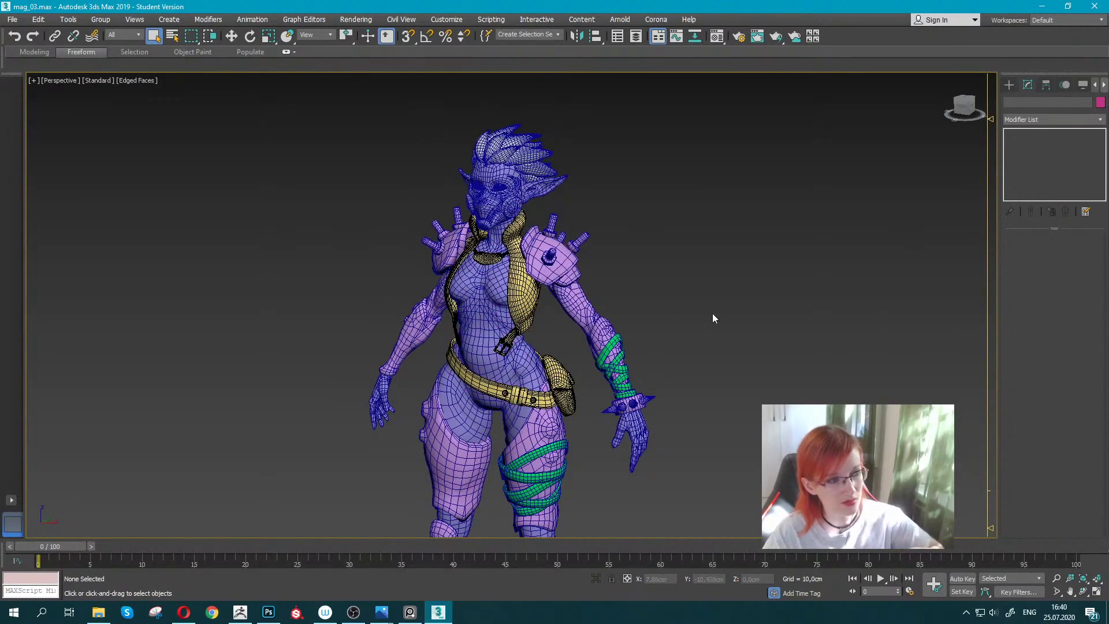
{"action": "scroll", "coordinate": [647, 324], "scroll_direction": "up", "scroll_amount": 3}
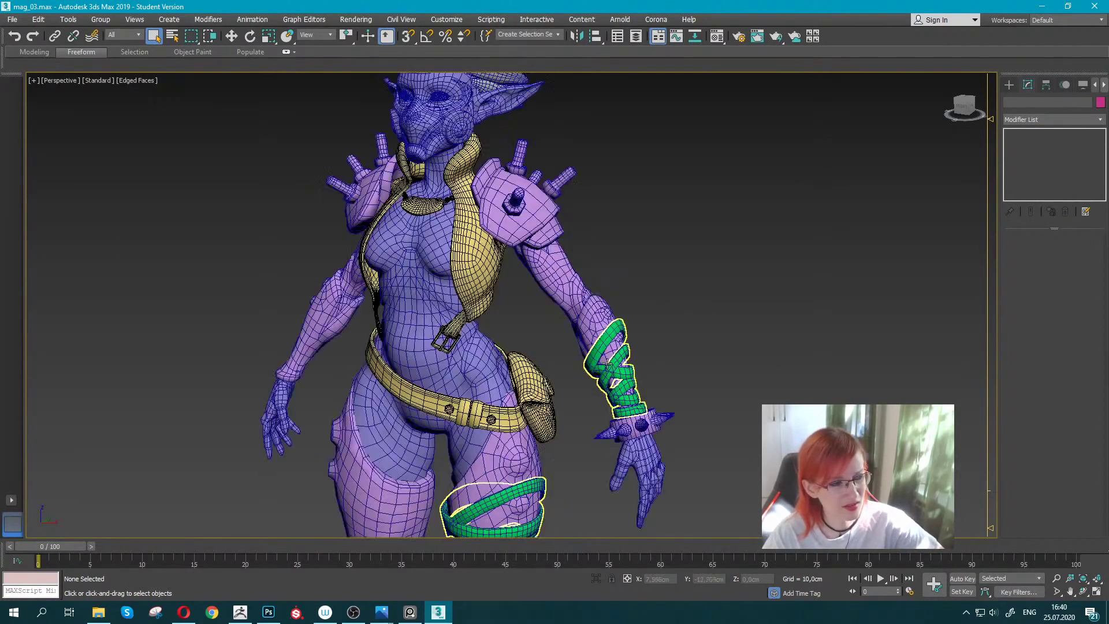
{"action": "scroll", "coordinate": [534, 410], "scroll_direction": "up", "scroll_amount": 2}
Assign a blue object colour to Group64217 and deselect it.
{"action": "left_click", "coordinate": [531, 413]}
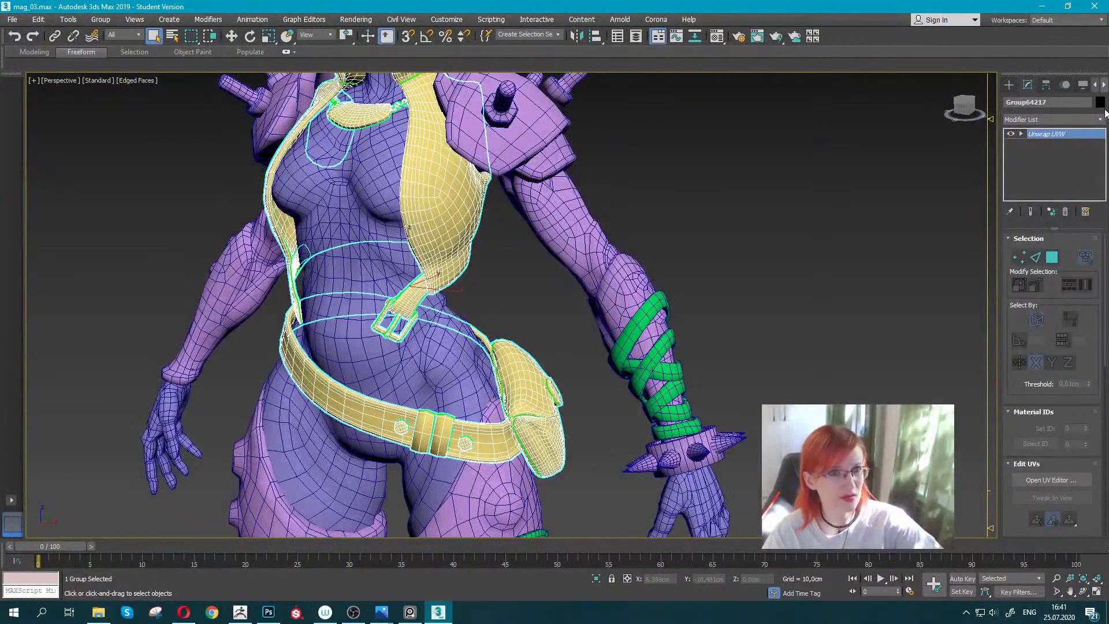
{"action": "left_click", "coordinate": [1100, 104]}
{"action": "left_click", "coordinate": [607, 297]}
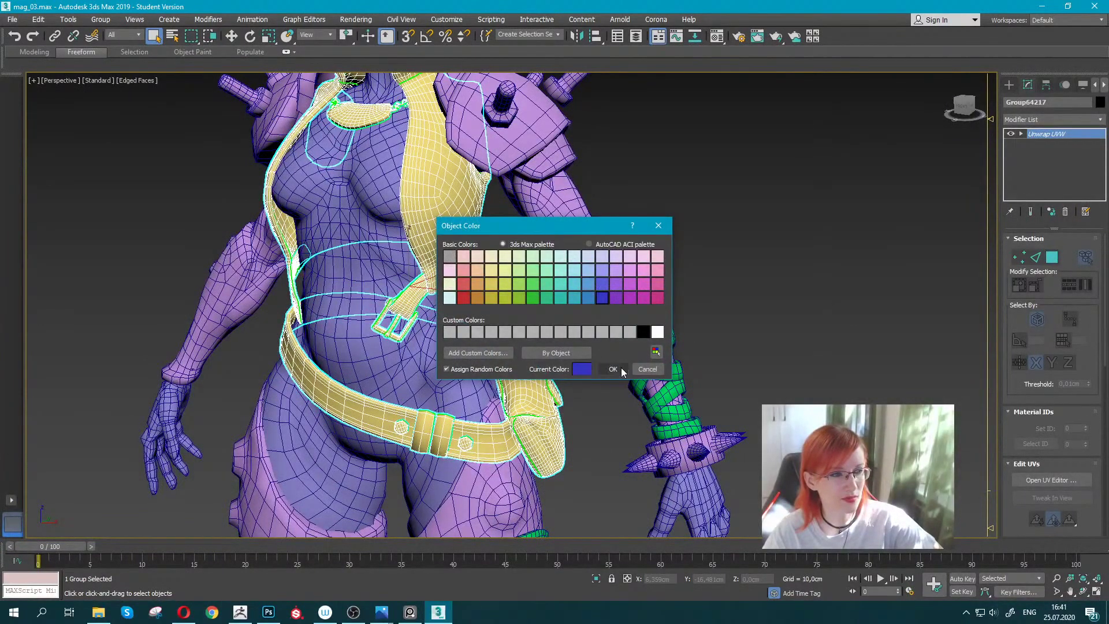
{"action": "left_click", "coordinate": [618, 369]}
{"action": "left_click", "coordinate": [768, 333]}
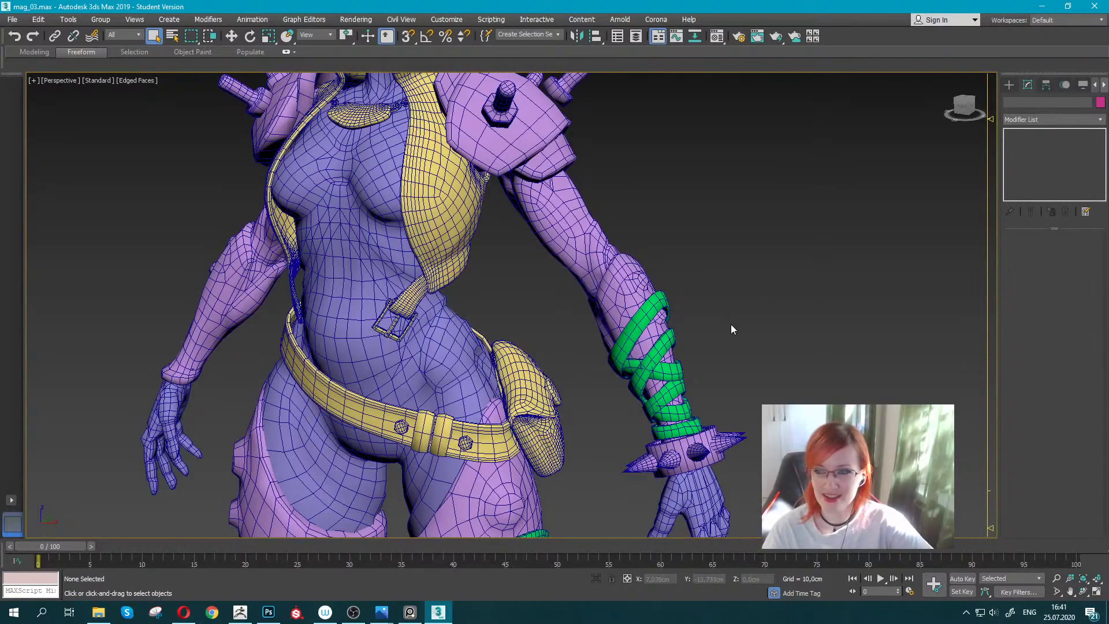
{"action": "scroll", "coordinate": [739, 183], "scroll_direction": "down", "scroll_amount": 5}
{"action": "mouse_move", "coordinate": [738, 183]}
{"action": "middle_mouse_down"}
{"action": "mouse_move", "coordinate": [682, 270]}
{"action": "mouse_move", "coordinate": [688, 287]}
{"action": "middle_mouse_up"}
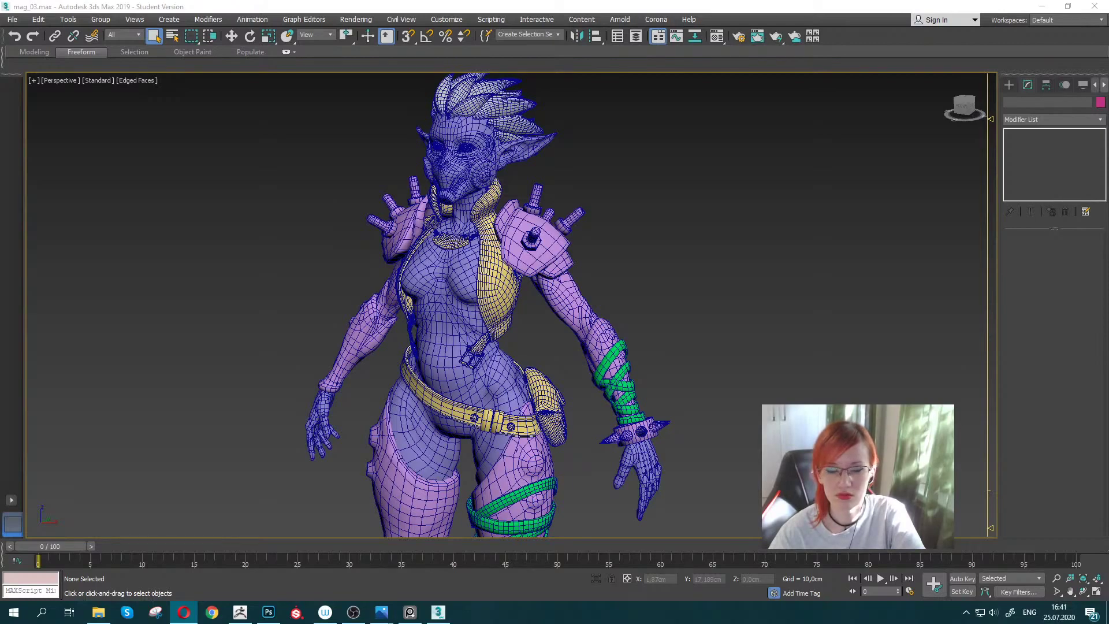
{"action": "scroll", "coordinate": [670, 289], "scroll_direction": "down", "scroll_amount": 1}
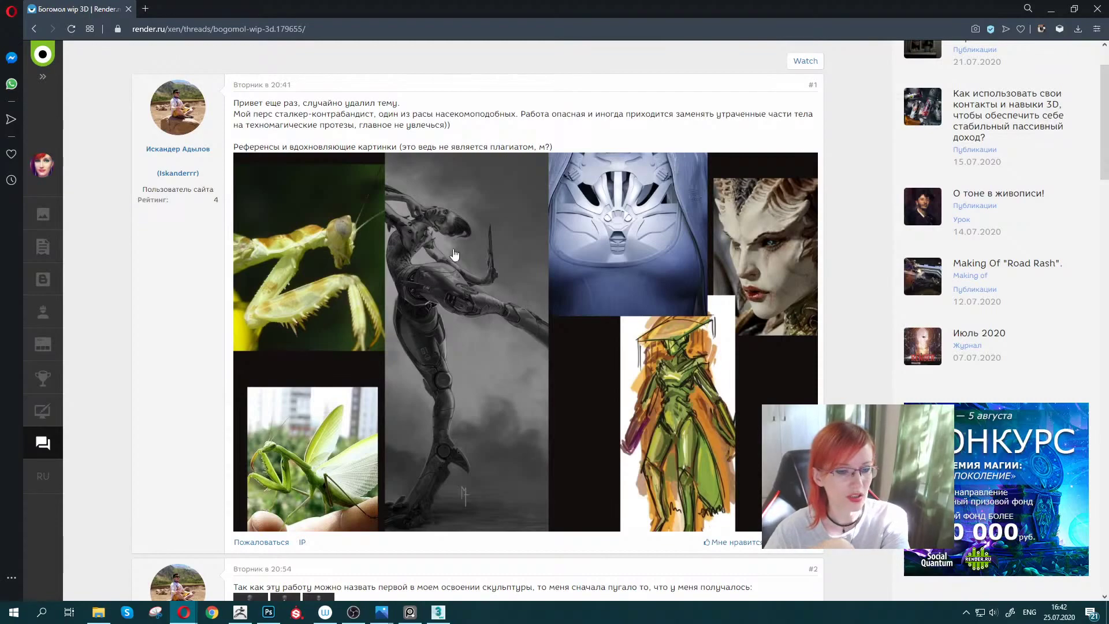
{"action": "left_click", "coordinate": [1061, 614]}
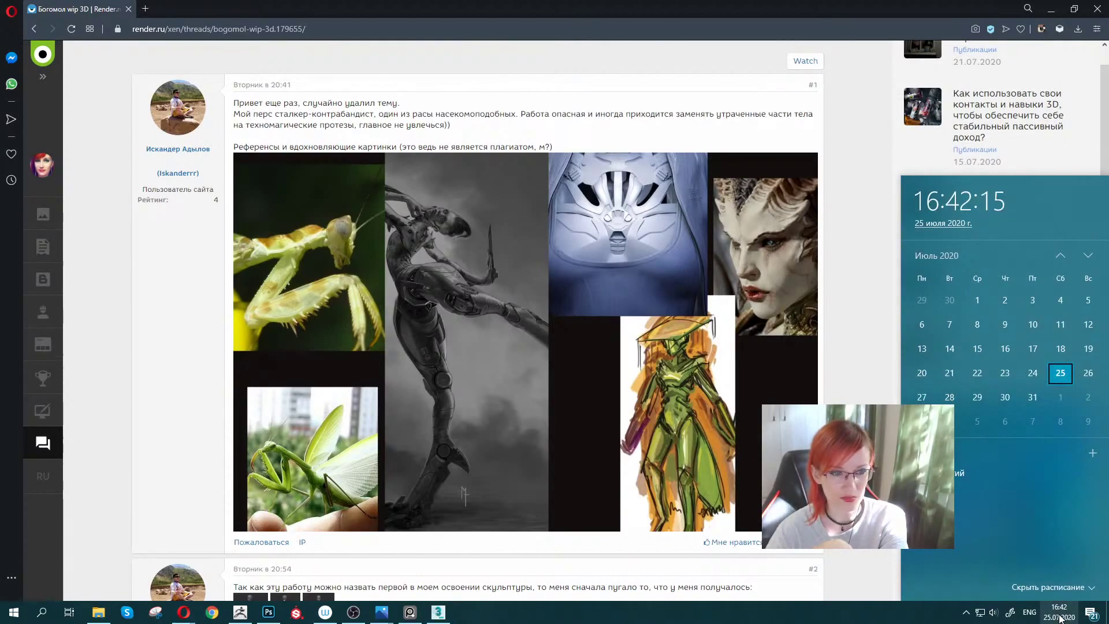
{"action": "left_click", "coordinate": [1060, 615]}
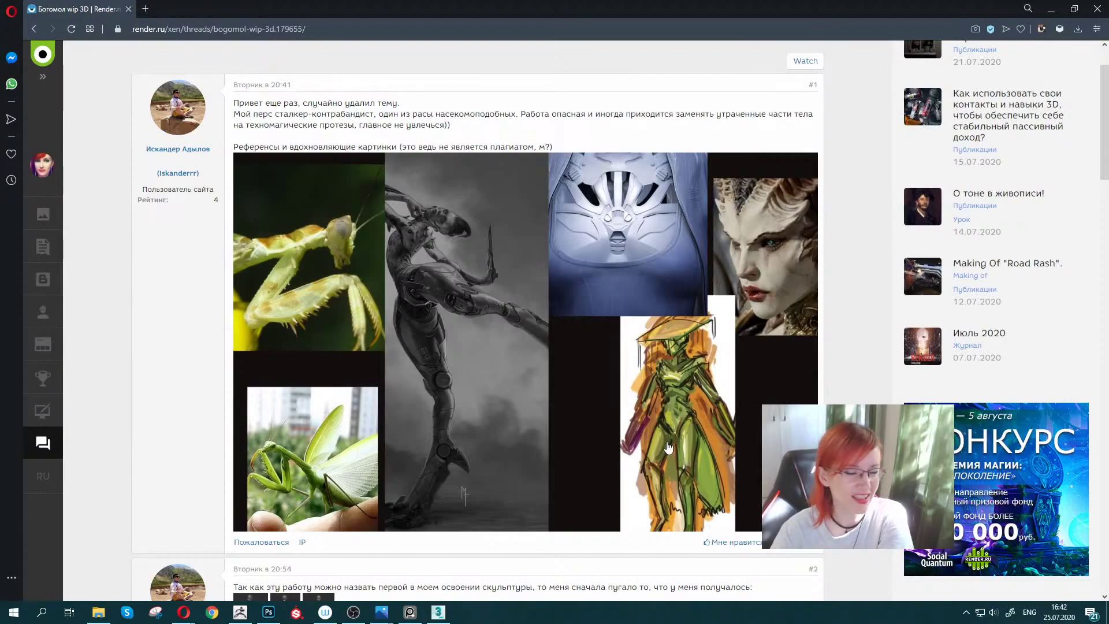
{"action": "scroll", "coordinate": [184, 354], "scroll_direction": "down", "scroll_amount": 5}
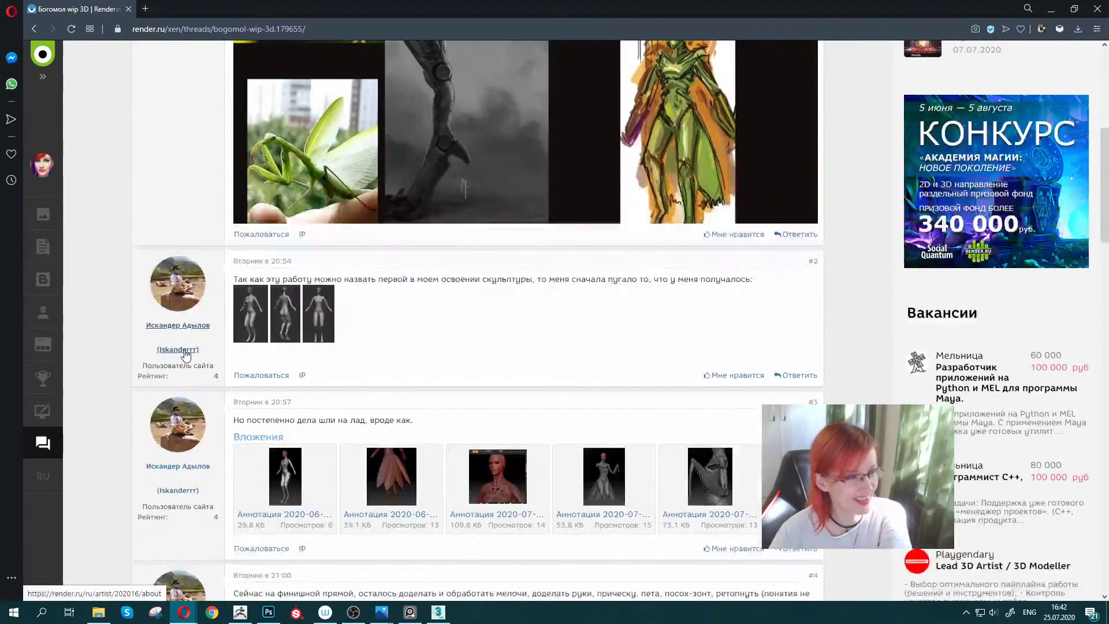
{"action": "scroll", "coordinate": [382, 321], "scroll_direction": "down", "scroll_amount": 3}
{"action": "scroll", "coordinate": [382, 321], "scroll_direction": "down", "scroll_amount": 3}
{"action": "scroll", "coordinate": [335, 337], "scroll_direction": "down", "scroll_amount": 3}
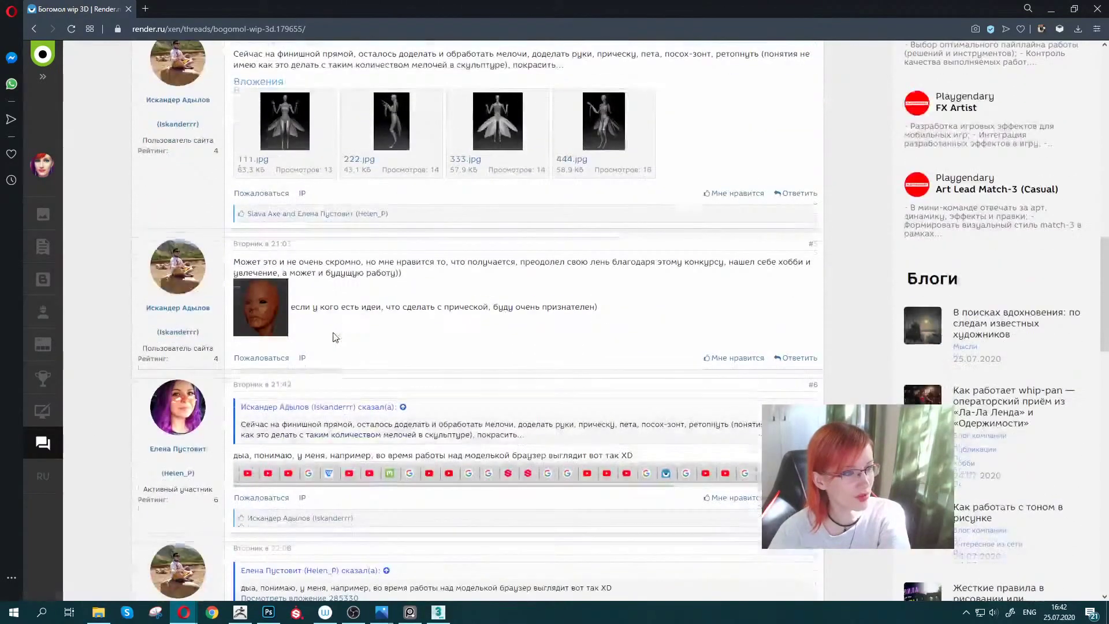
{"action": "scroll", "coordinate": [335, 337], "scroll_direction": "up", "scroll_amount": 6}
{"action": "scroll", "coordinate": [322, 334], "scroll_direction": "up", "scroll_amount": 3}
{"action": "scroll", "coordinate": [277, 378], "scroll_direction": "up", "scroll_amount": 3}
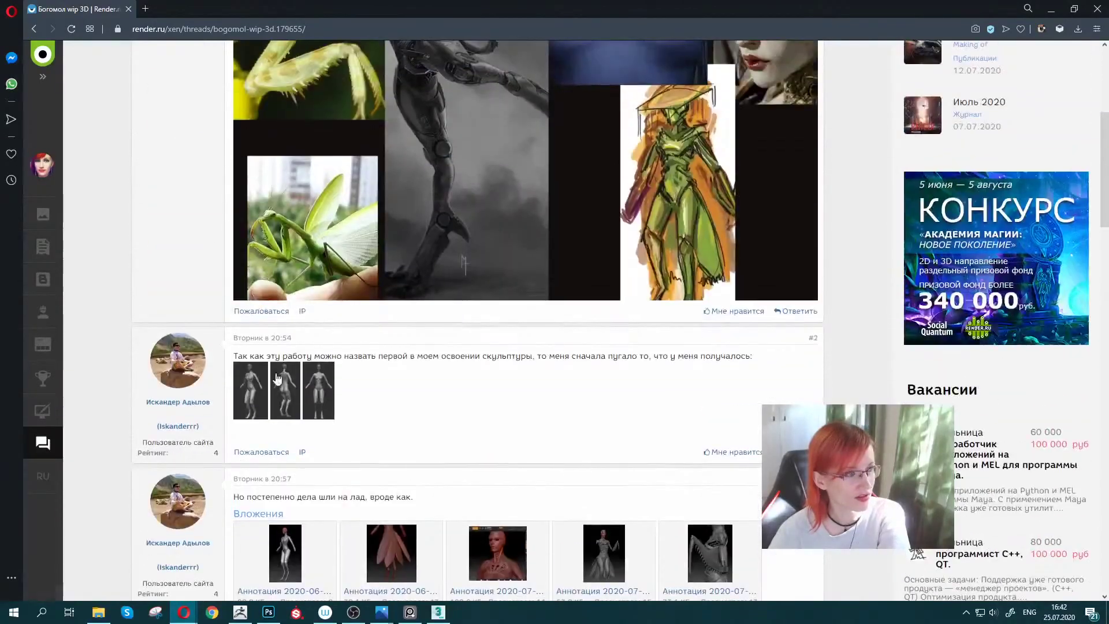
{"action": "scroll", "coordinate": [241, 390], "scroll_direction": "down", "scroll_amount": 6}
{"action": "scroll", "coordinate": [240, 392], "scroll_direction": "down", "scroll_amount": 6}
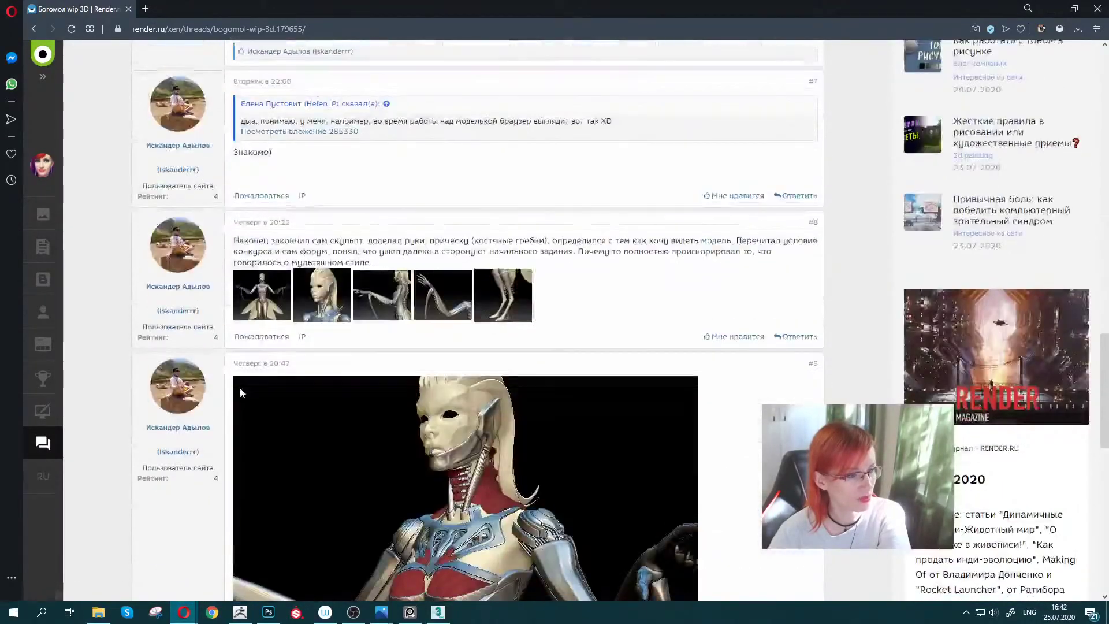
{"action": "scroll", "coordinate": [240, 392], "scroll_direction": "down", "scroll_amount": 3}
{"action": "scroll", "coordinate": [241, 392], "scroll_direction": "down", "scroll_amount": 1}
{"action": "scroll", "coordinate": [241, 392], "scroll_direction": "down", "scroll_amount": 1}
{"action": "scroll", "coordinate": [240, 393], "scroll_direction": "down", "scroll_amount": 2}
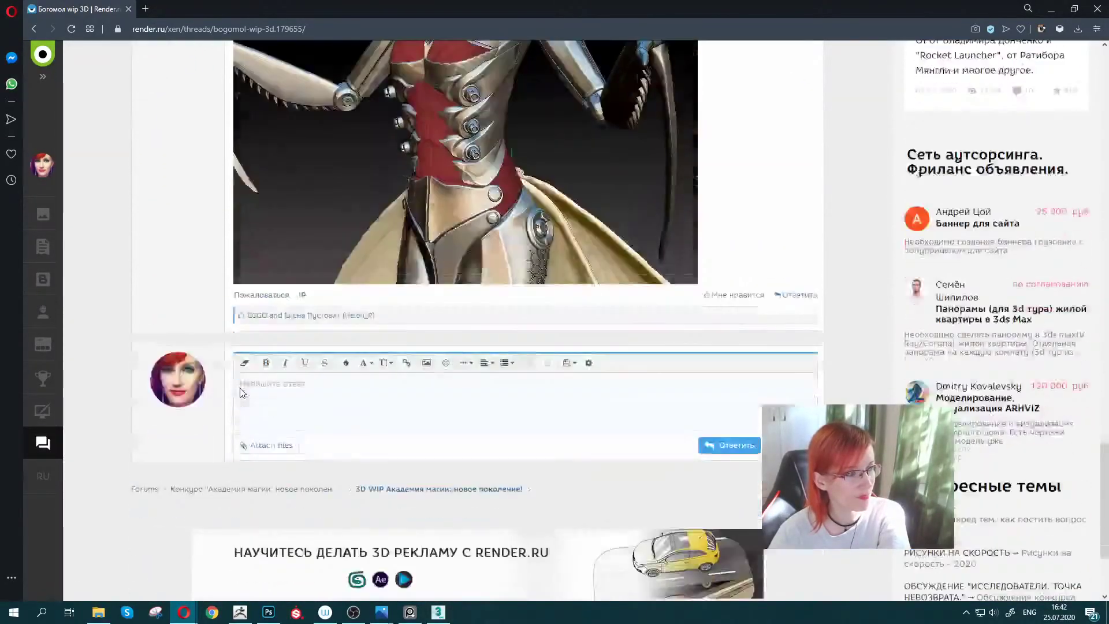
{"action": "scroll", "coordinate": [240, 390], "scroll_direction": "up", "scroll_amount": 8}
{"action": "scroll", "coordinate": [241, 387], "scroll_direction": "up", "scroll_amount": 2}
{"action": "scroll", "coordinate": [240, 382], "scroll_direction": "up", "scroll_amount": 1}
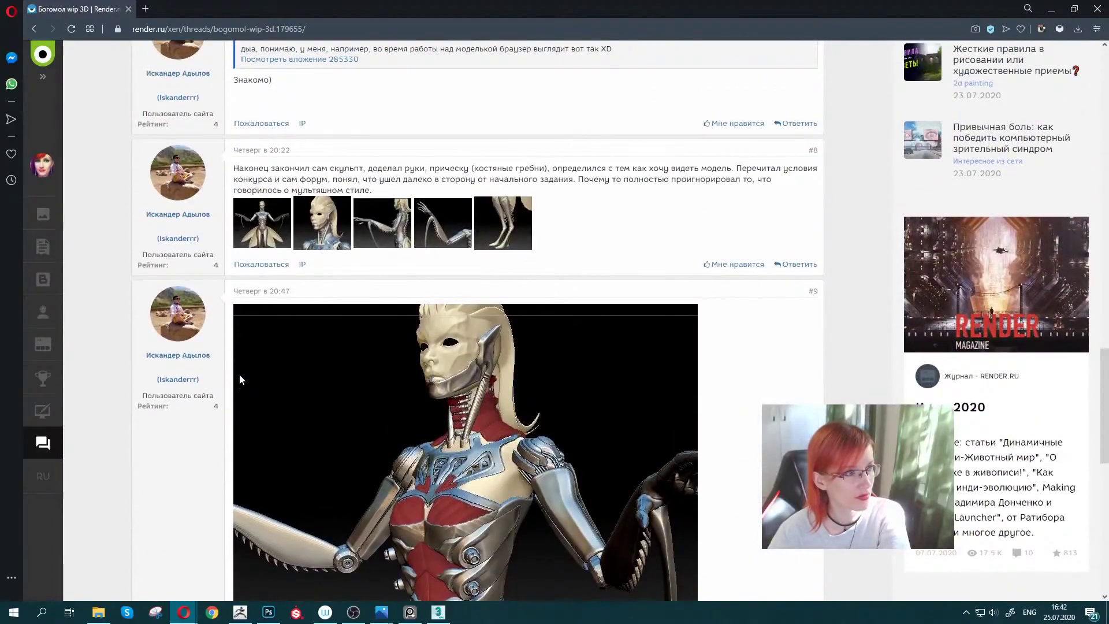
View the winged figure render, head close-up and side-view images, then close the gallery.
{"action": "left_click", "coordinate": [245, 228]}
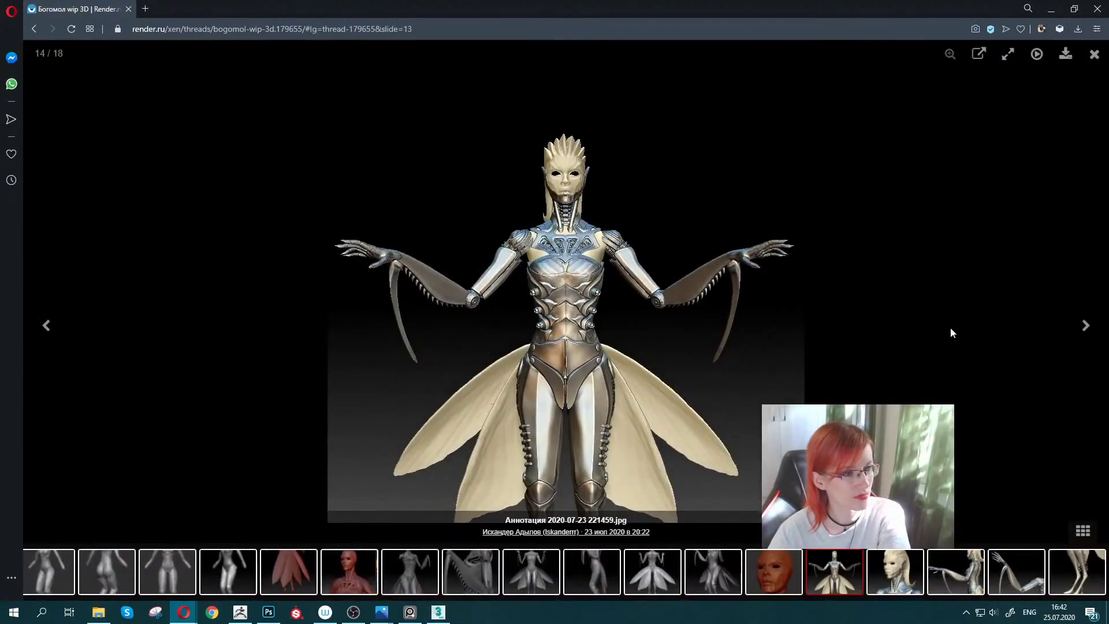
{"action": "left_click", "coordinate": [1084, 326]}
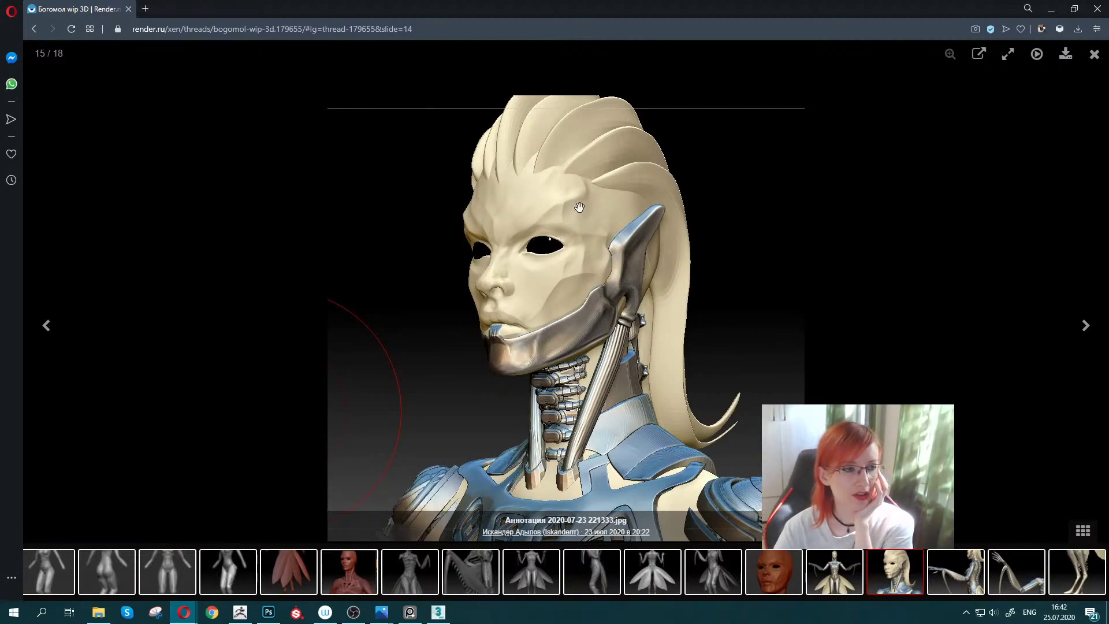
{"action": "left_click", "coordinate": [1086, 328]}
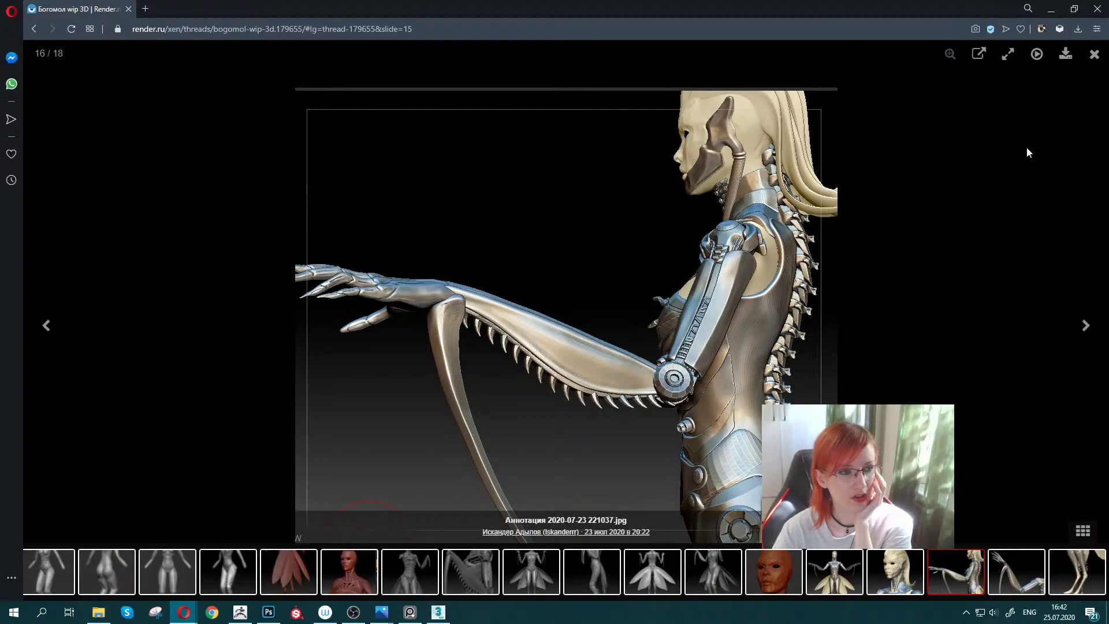
{"action": "left_click", "coordinate": [1096, 60]}
Reopen the gallery at the head close-up and step through to wrap to image 1/18.
{"action": "scroll", "coordinate": [573, 334], "scroll_direction": "down", "scroll_amount": 3}
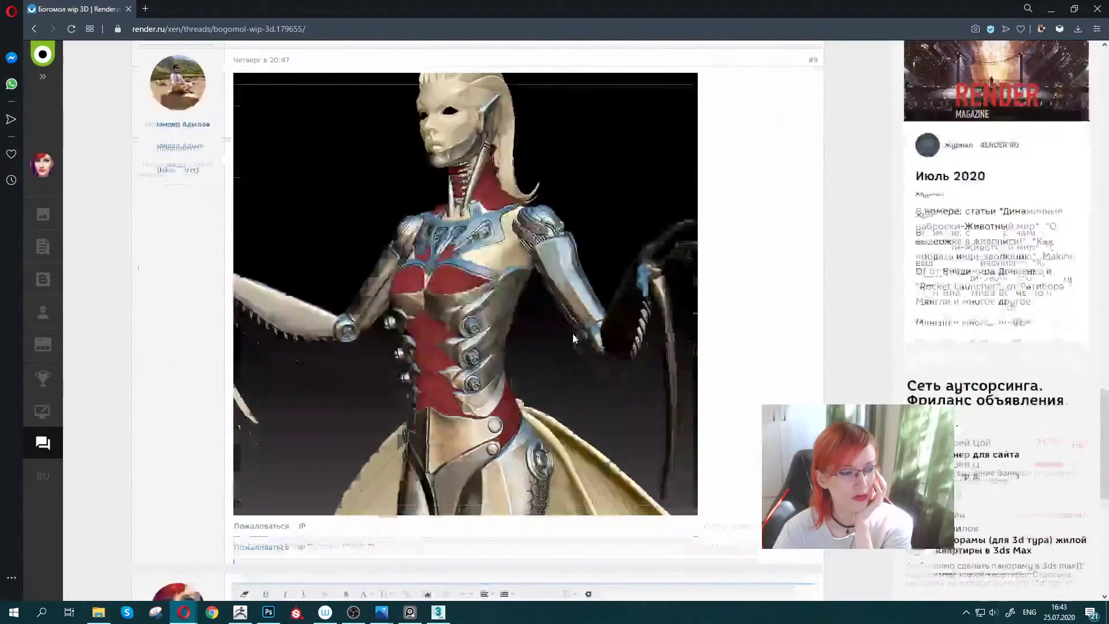
{"action": "scroll", "coordinate": [707, 338], "scroll_direction": "down", "scroll_amount": 1}
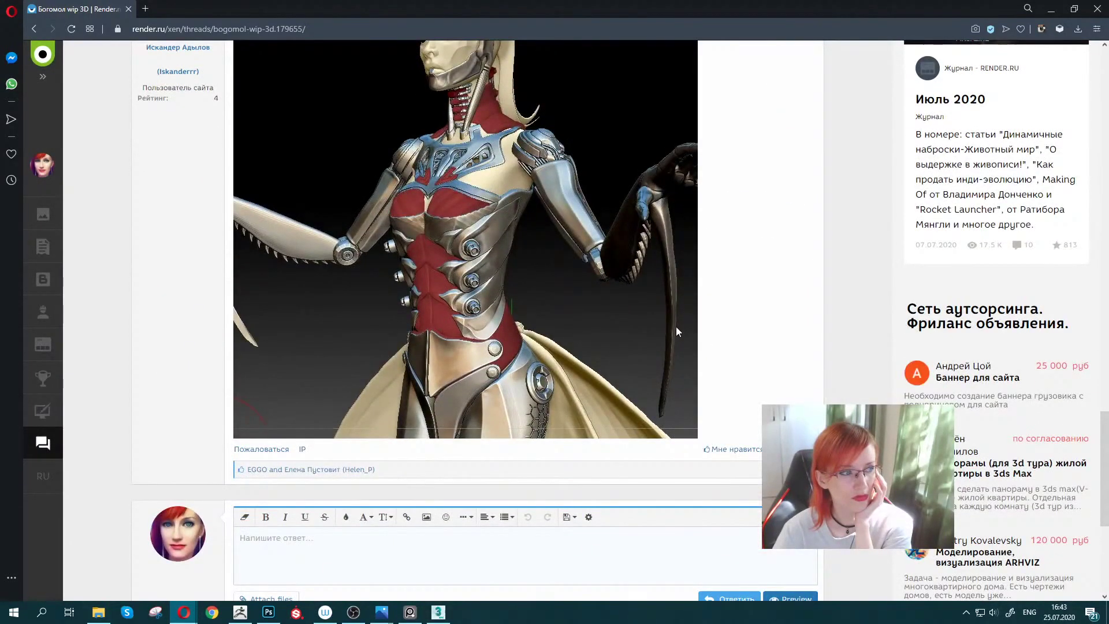
{"action": "scroll", "coordinate": [671, 316], "scroll_direction": "down", "scroll_amount": 1}
{"action": "scroll", "coordinate": [665, 308], "scroll_direction": "up", "scroll_amount": 5}
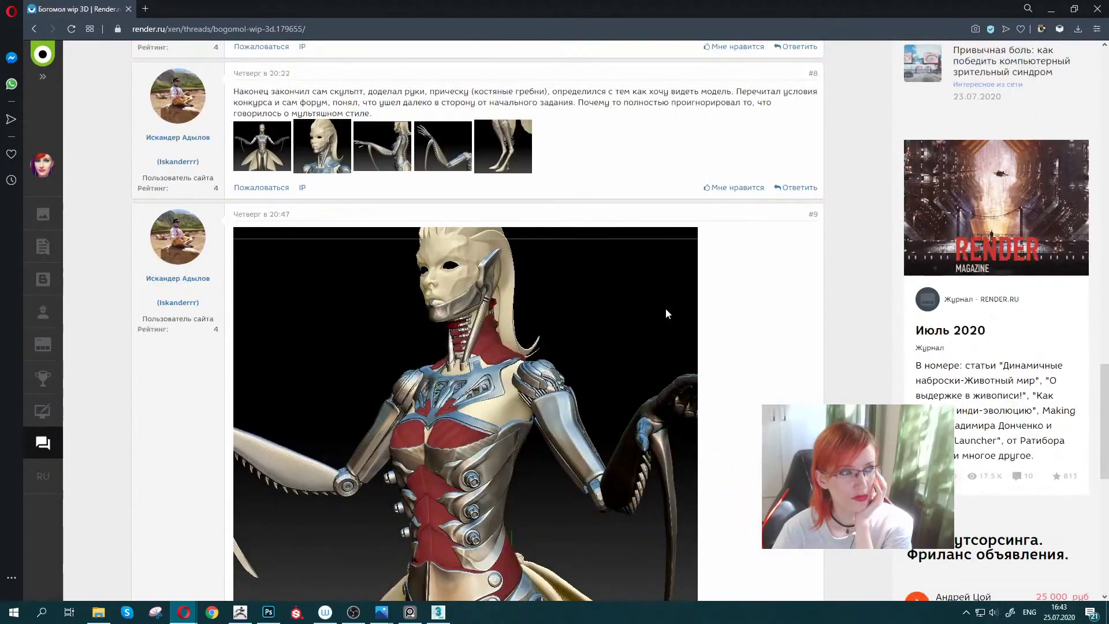
{"action": "scroll", "coordinate": [666, 308], "scroll_direction": "down", "scroll_amount": 4}
{"action": "scroll", "coordinate": [465, 335], "scroll_direction": "down", "scroll_amount": 1}
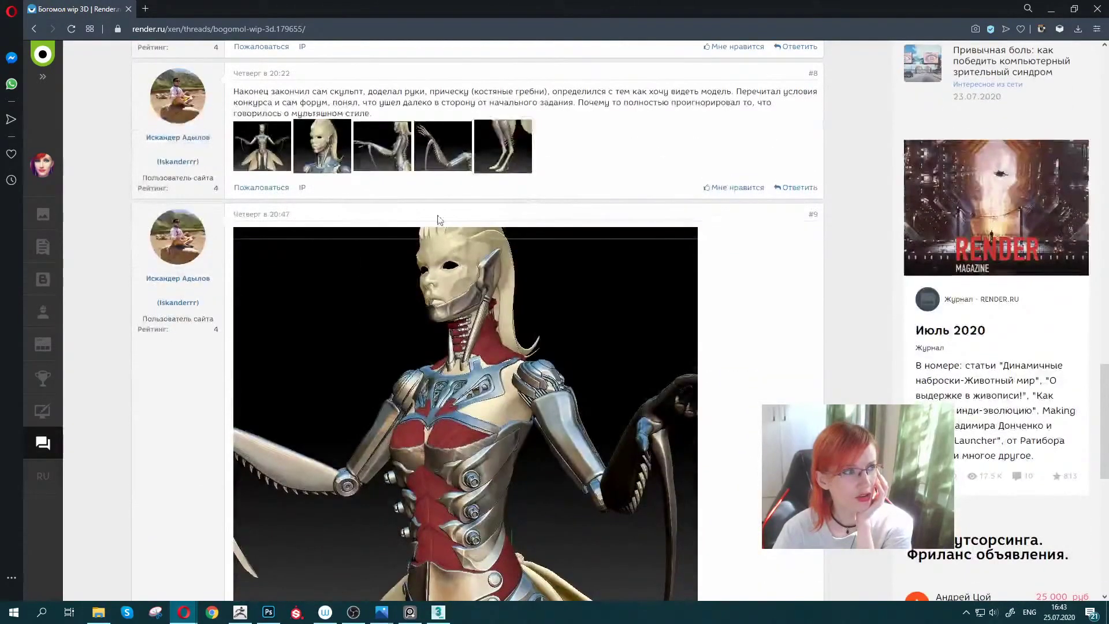
{"action": "left_click", "coordinate": [324, 150]}
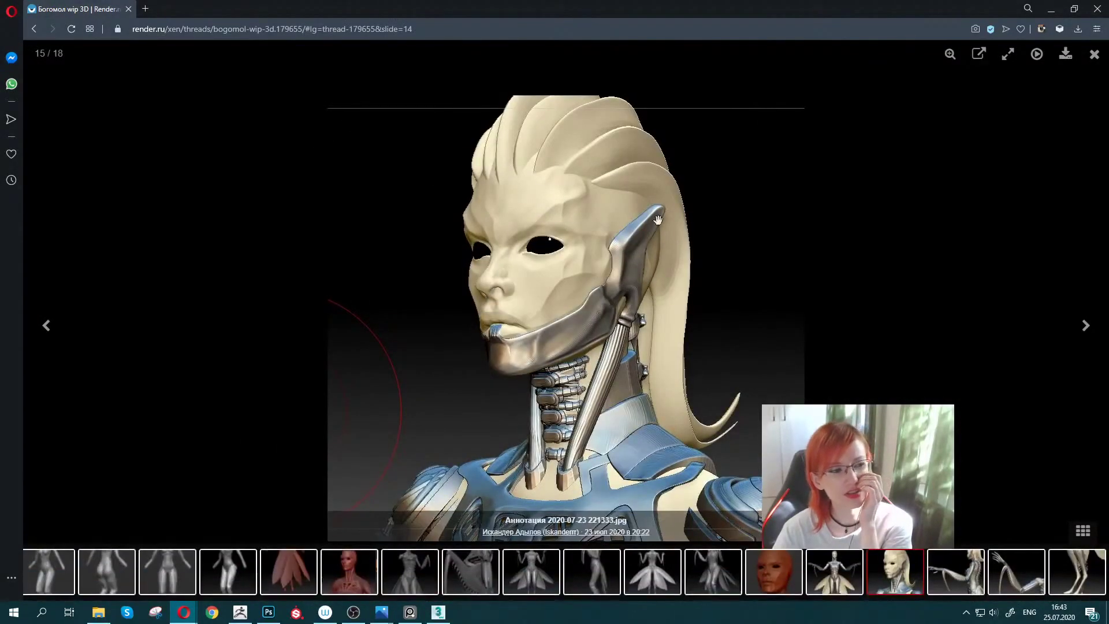
{"action": "left_click", "coordinate": [1083, 327]}
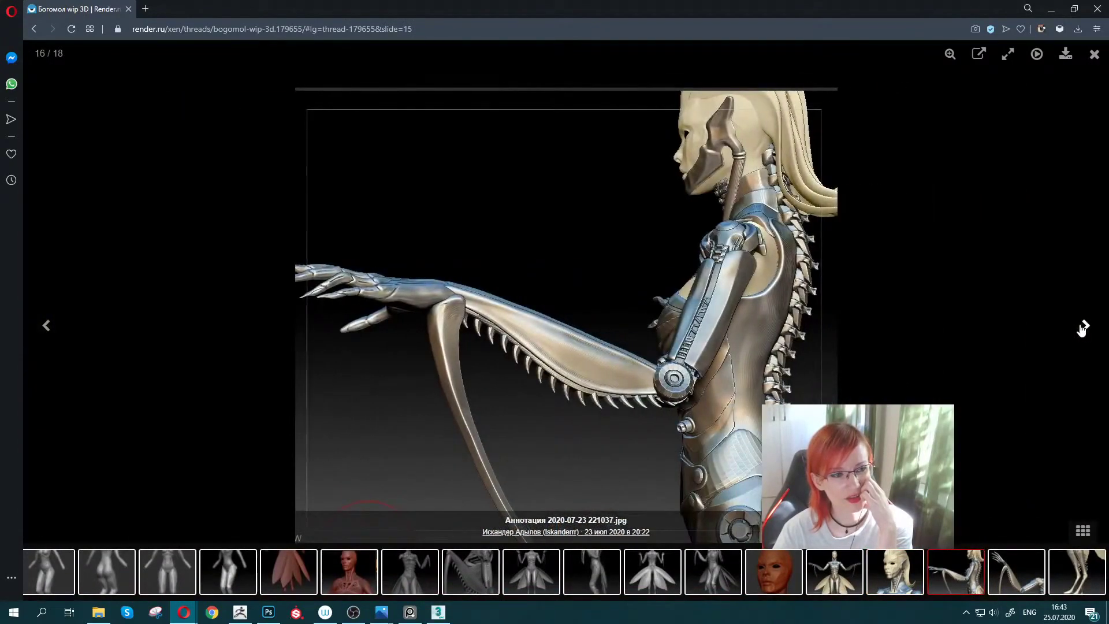
{"action": "left_click", "coordinate": [1086, 327]}
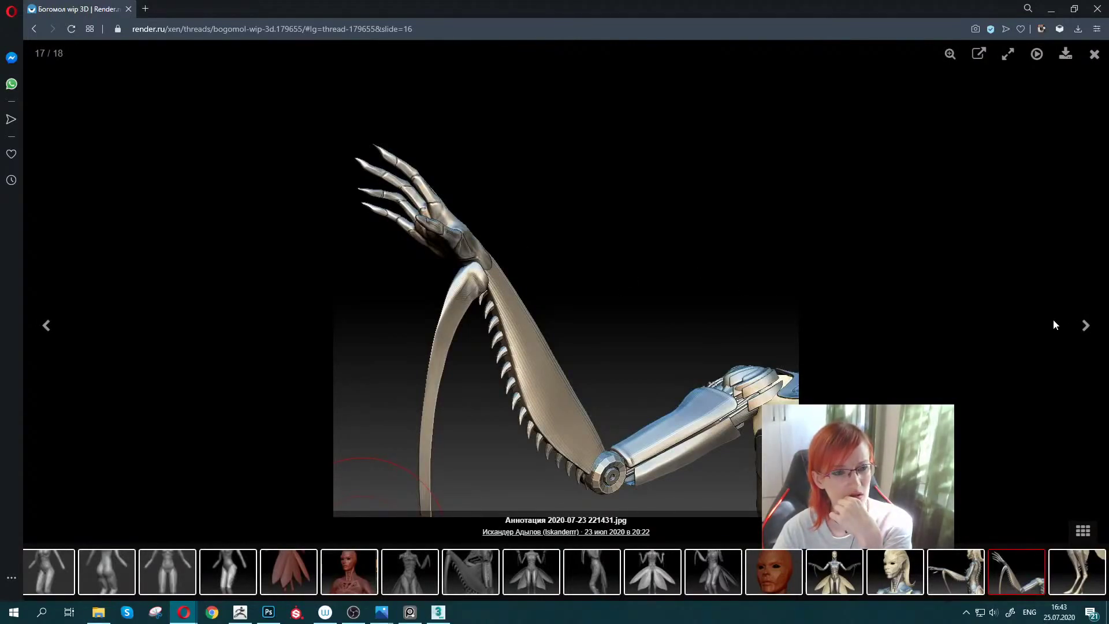
{"action": "left_click", "coordinate": [1083, 325]}
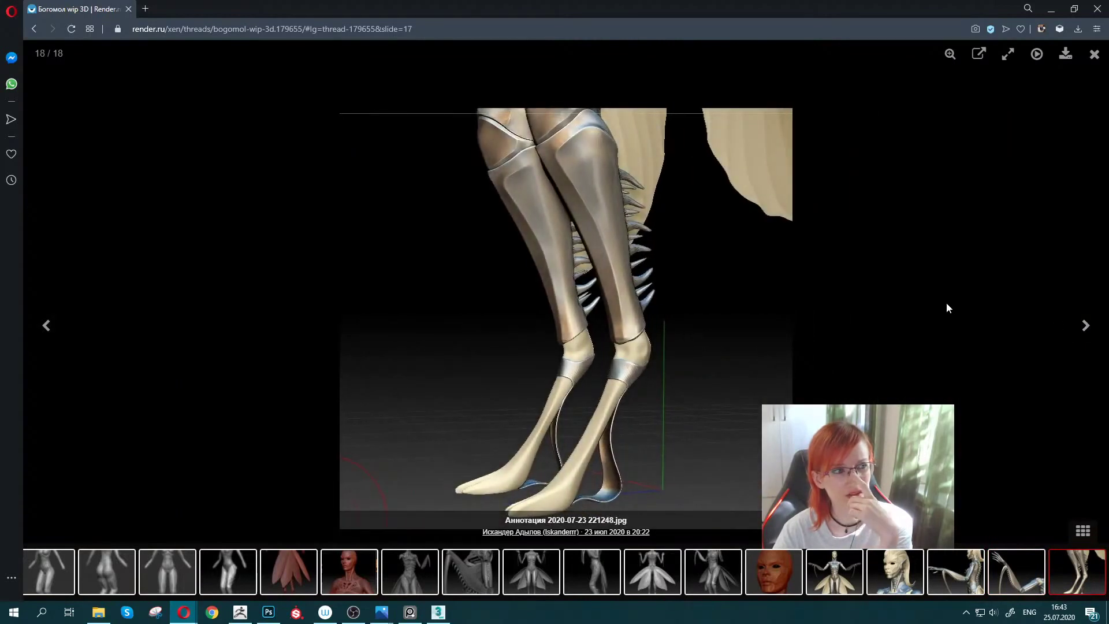
{"action": "left_click", "coordinate": [1085, 327]}
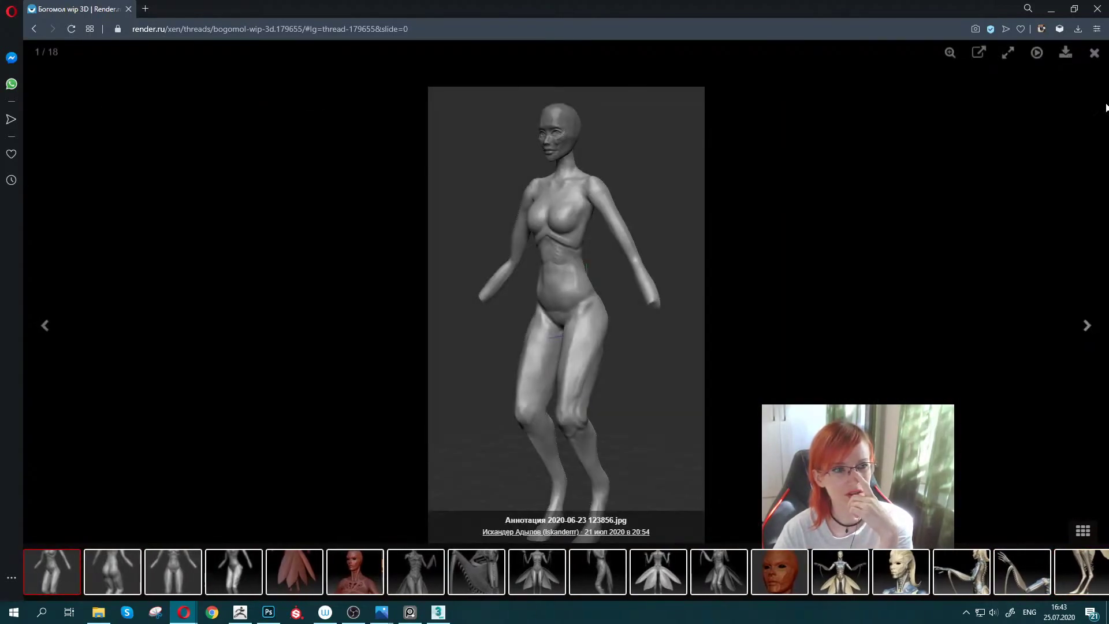
Close the image gallery and scroll back up the Render.ru thread.
{"action": "left_click", "coordinate": [1095, 54]}
{"action": "scroll", "coordinate": [535, 298], "scroll_direction": "down", "scroll_amount": 4}
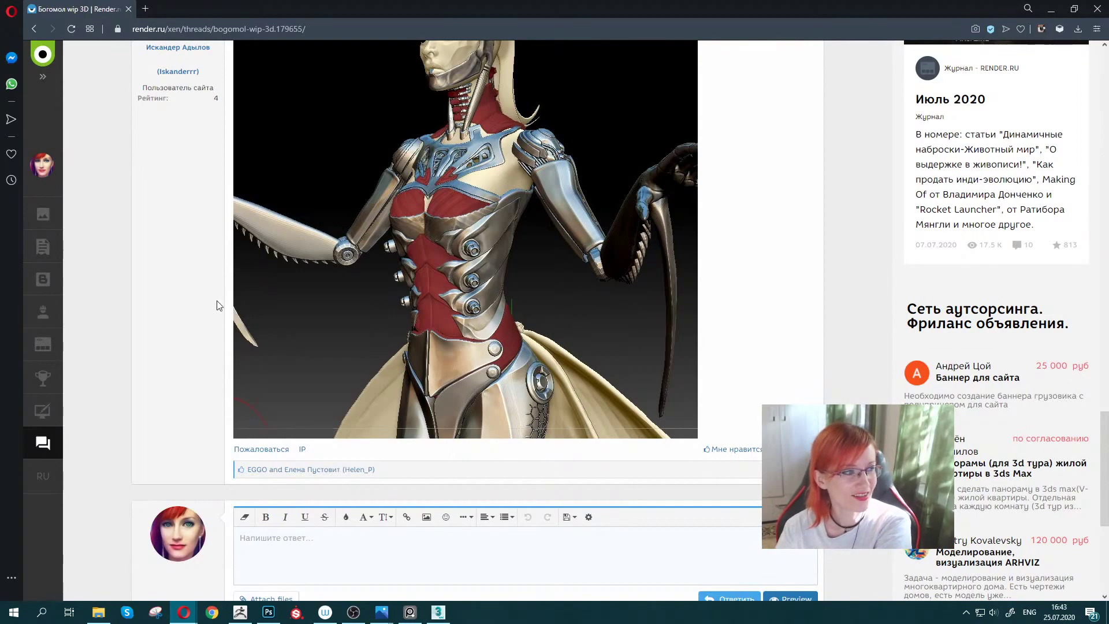
{"action": "scroll", "coordinate": [176, 315], "scroll_direction": "up", "scroll_amount": 2}
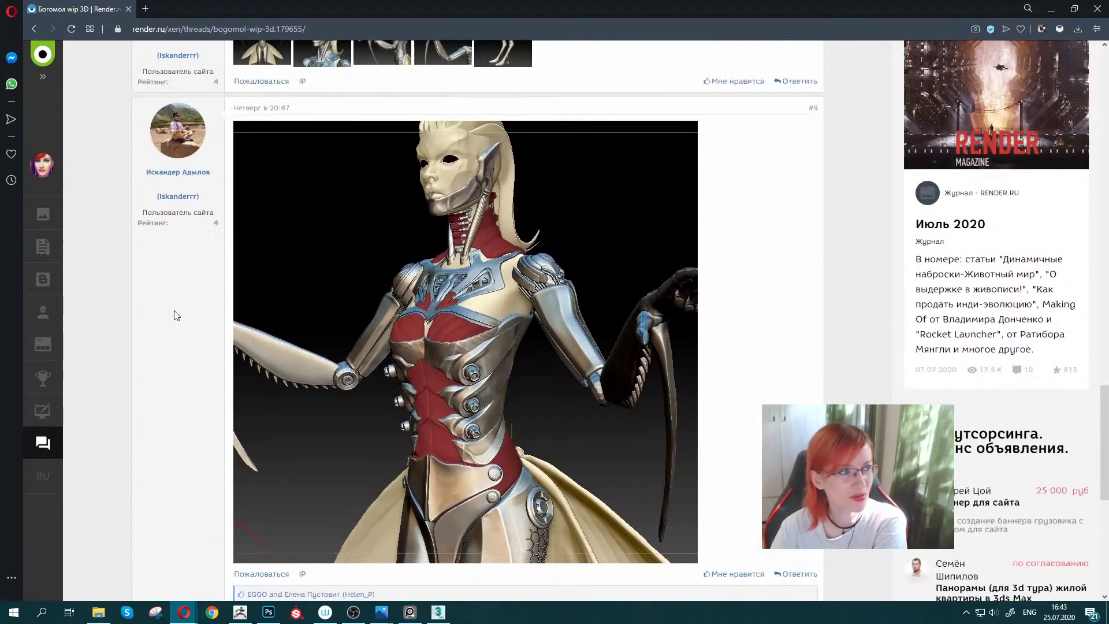
{"action": "scroll", "coordinate": [179, 312], "scroll_direction": "up", "scroll_amount": 1}
{"action": "scroll", "coordinate": [192, 299], "scroll_direction": "up", "scroll_amount": 2}
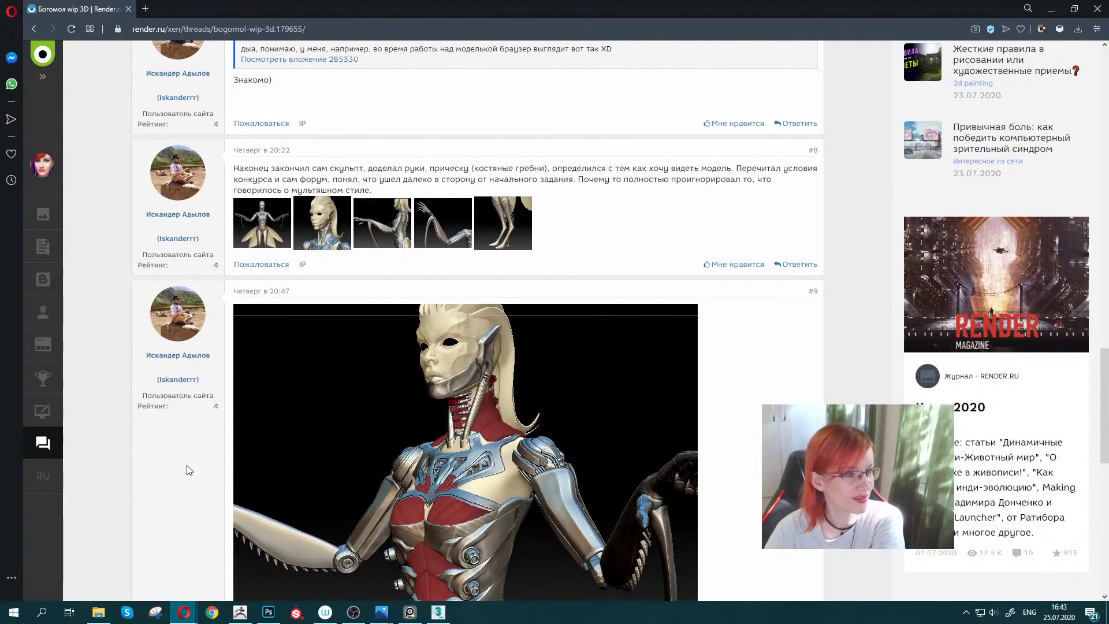
{"action": "scroll", "coordinate": [190, 497], "scroll_direction": "down", "scroll_amount": 1}
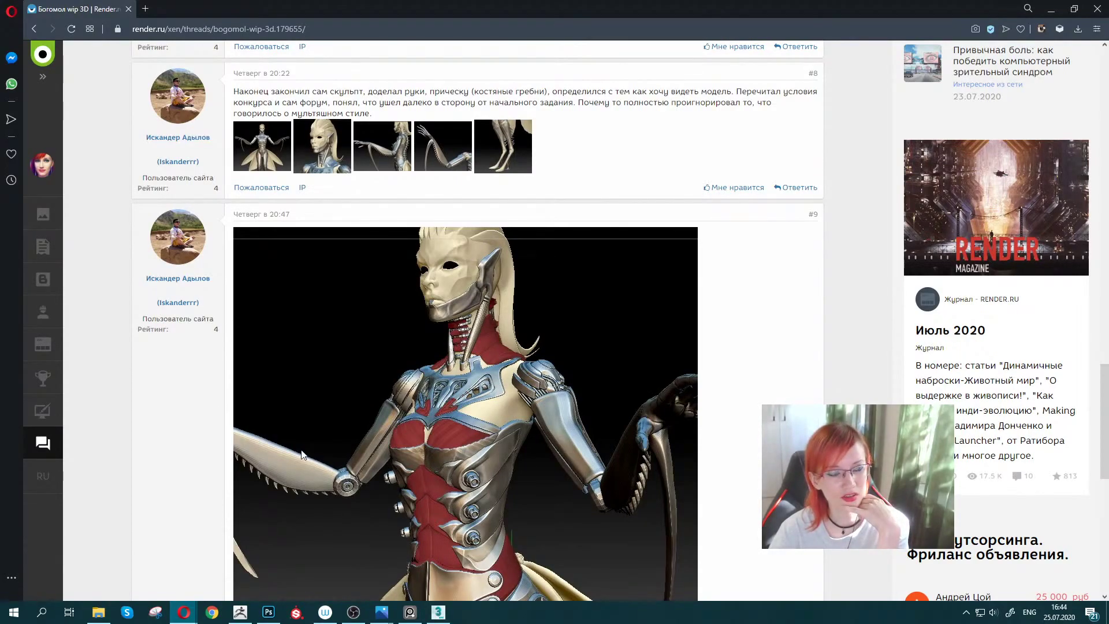
Scroll between post #8's text and thumbnails and post #9's mantis render.
{"action": "scroll", "coordinate": [165, 415], "scroll_direction": "down", "scroll_amount": 2}
{"action": "scroll", "coordinate": [166, 416], "scroll_direction": "down", "scroll_amount": 3}
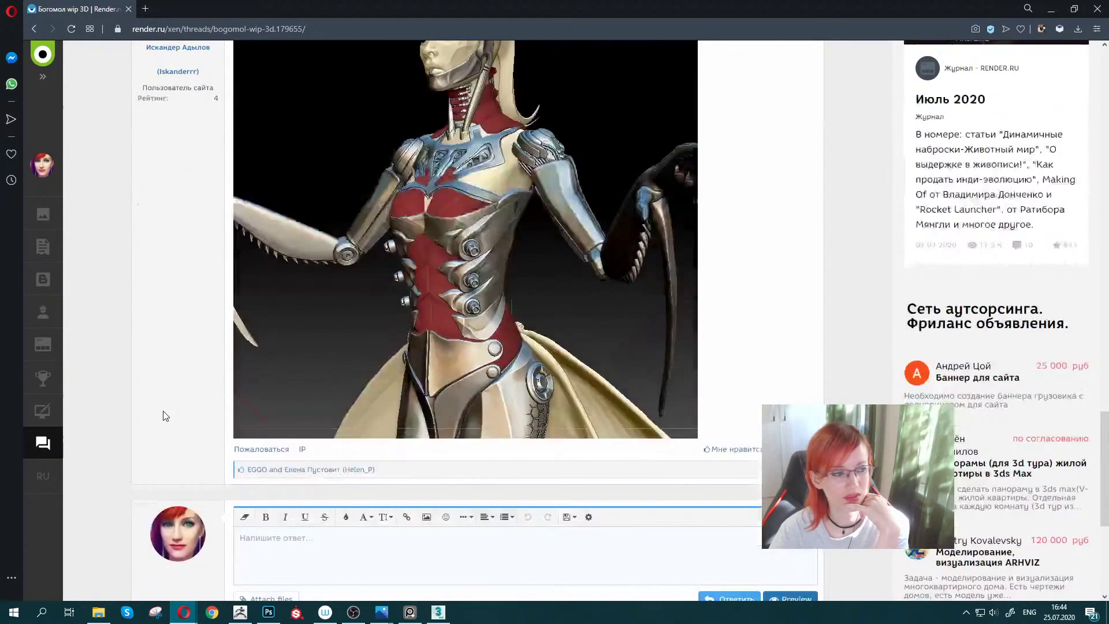
{"action": "scroll", "coordinate": [165, 410], "scroll_direction": "up", "scroll_amount": 6}
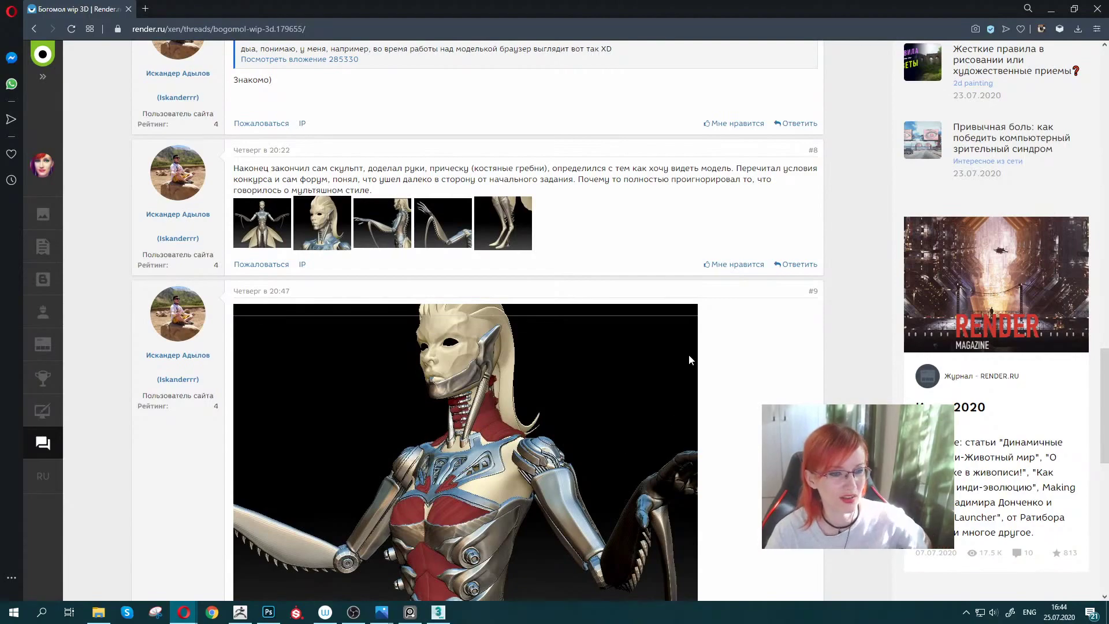
{"action": "scroll", "coordinate": [638, 409], "scroll_direction": "down", "scroll_amount": 2}
{"action": "scroll", "coordinate": [638, 409], "scroll_direction": "down", "scroll_amount": 3}
{"action": "scroll", "coordinate": [636, 404], "scroll_direction": "down", "scroll_amount": 1}
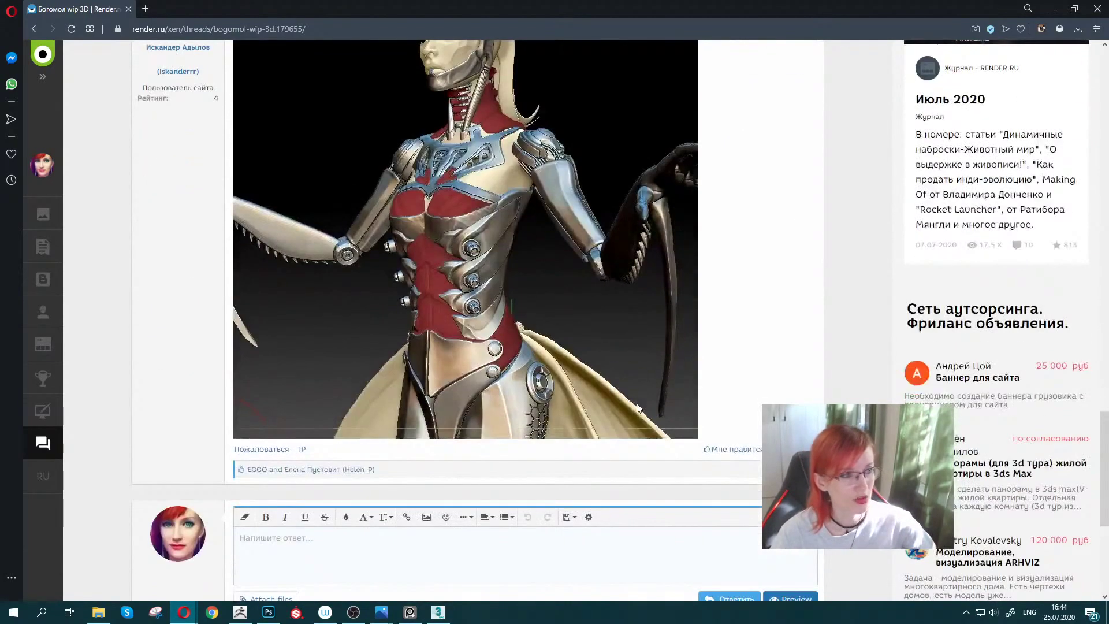
{"action": "scroll", "coordinate": [667, 373], "scroll_direction": "up", "scroll_amount": 1}
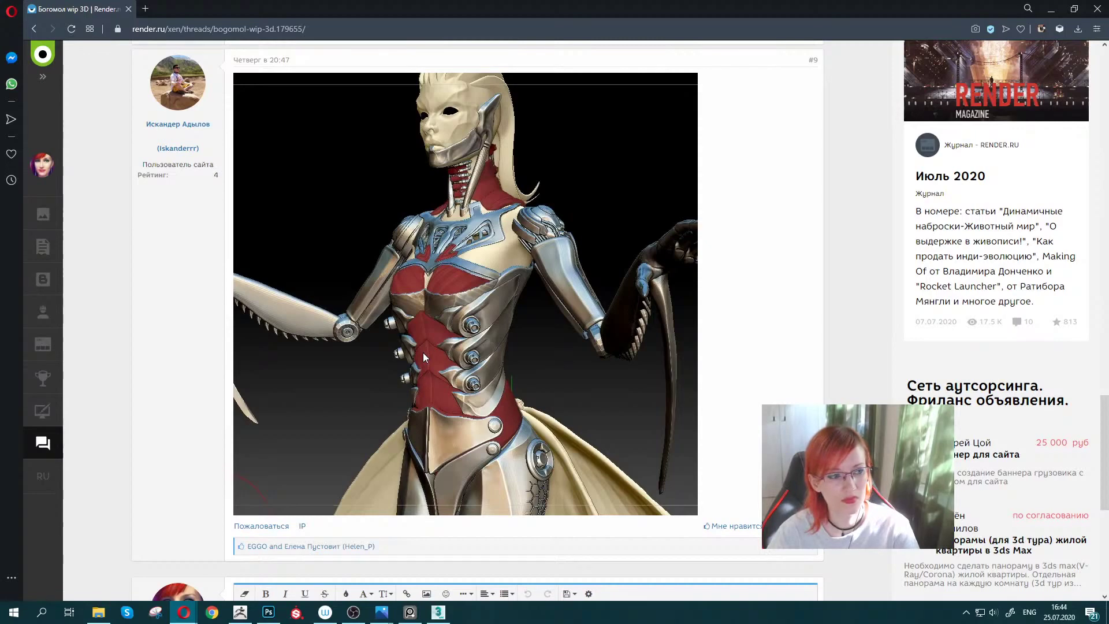
{"action": "scroll", "coordinate": [422, 352], "scroll_direction": "down", "scroll_amount": 2}
{"action": "scroll", "coordinate": [423, 354], "scroll_direction": "up", "scroll_amount": 2}
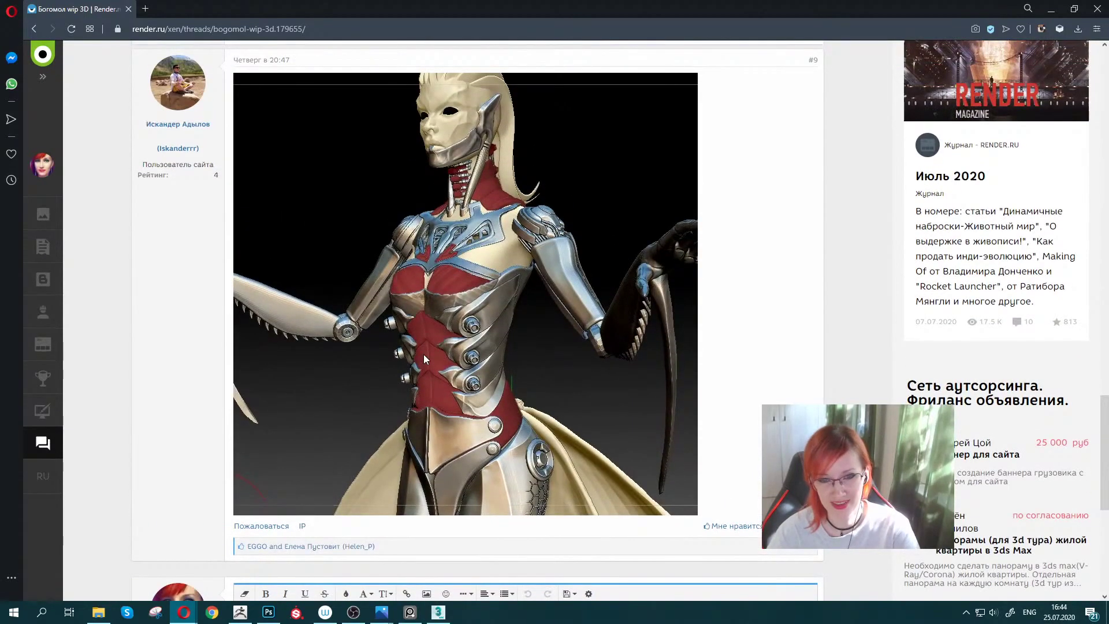
{"action": "scroll", "coordinate": [424, 354], "scroll_direction": "up", "scroll_amount": 1}
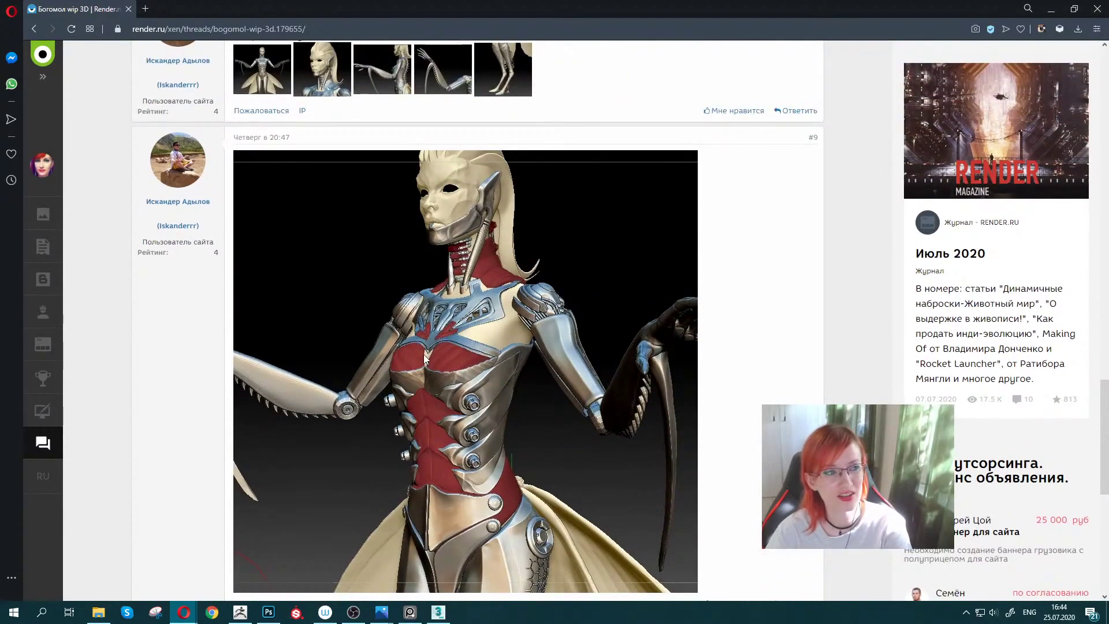
{"action": "scroll", "coordinate": [424, 355], "scroll_direction": "up", "scroll_amount": 2}
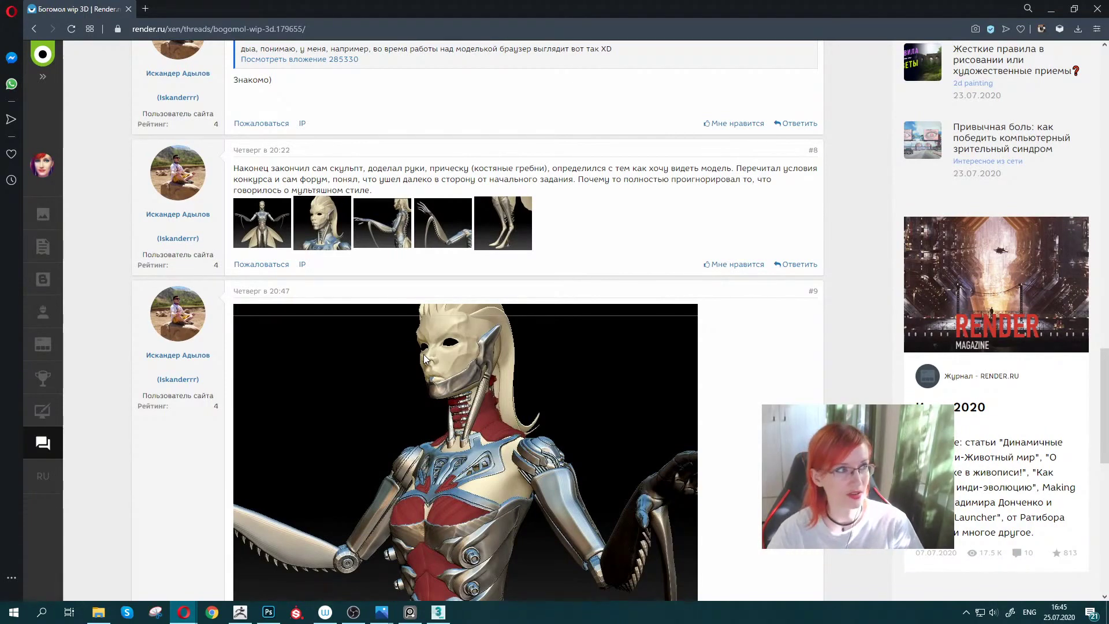
Switch back to the 3ds Max character scene and briefly check the taskbar clock.
{"action": "left_click", "coordinate": [1097, 8]}
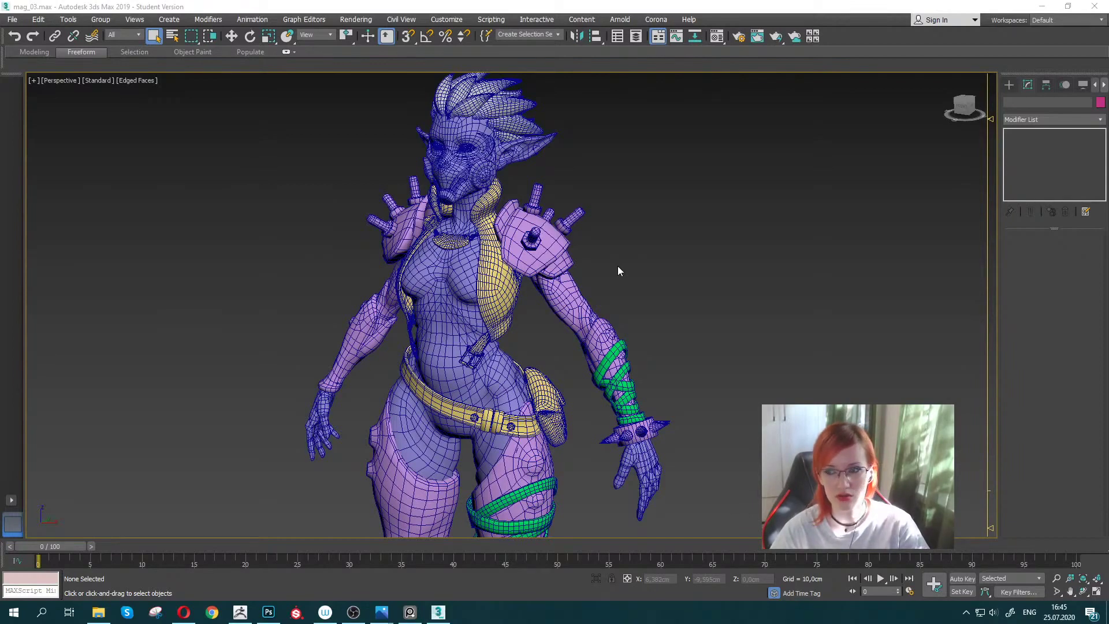
{"action": "left_click", "coordinate": [1059, 611]}
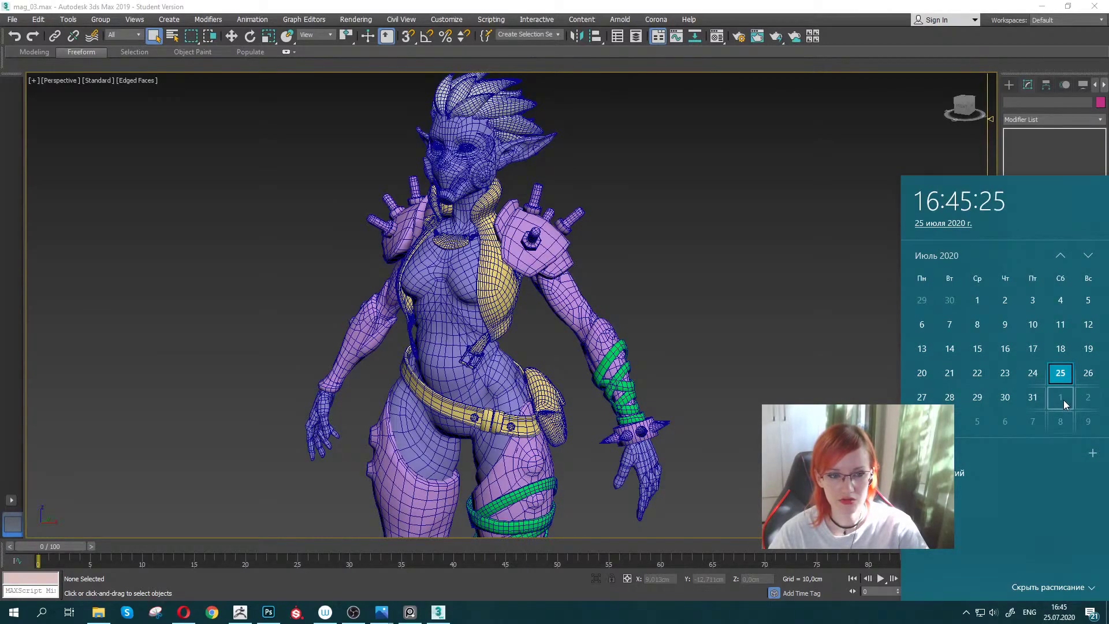
{"action": "left_click", "coordinate": [885, 613]}
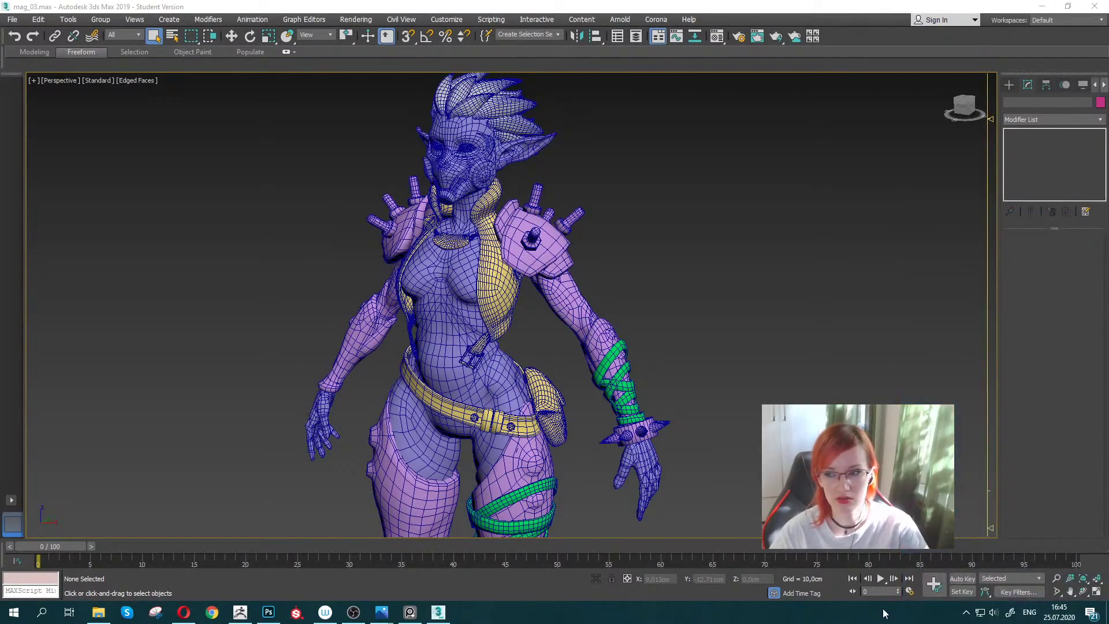